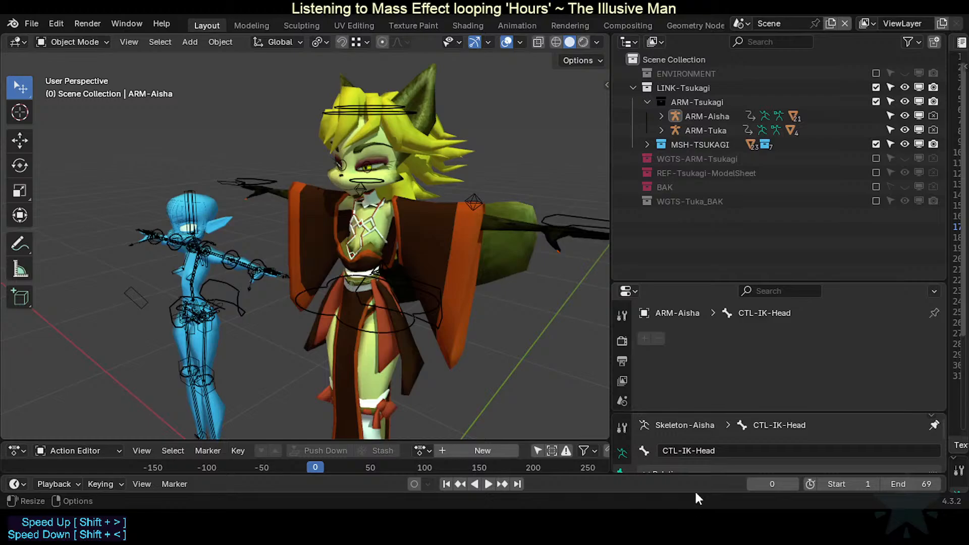
Step: Examine the fox character's face, outfit and torso beside the blue figure from several angles
{"action": "middle_click_drag", "start_coordinate": [382, 209], "coordinate": [394, 252]}
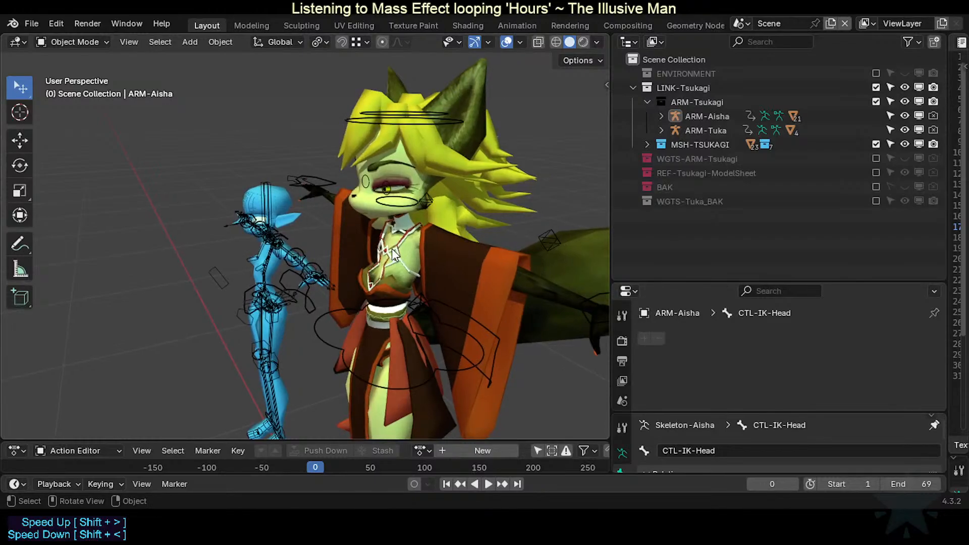
{"action": "scroll", "coordinate": [393, 249], "scroll_direction": "up", "scroll_amount": 2}
{"action": "scroll", "coordinate": [392, 248], "scroll_direction": "down", "scroll_amount": 1}
{"action": "middle_click_drag", "start_coordinate": [368, 288], "coordinate": [347, 249]}
{"action": "middle_click_drag", "start_coordinate": [343, 196], "coordinate": [310, 253]}
{"action": "scroll", "coordinate": [290, 256], "scroll_direction": "up", "scroll_amount": 2}
{"action": "scroll", "coordinate": [287, 225], "scroll_direction": "down", "scroll_amount": 3}
{"action": "scroll", "coordinate": [315, 254], "scroll_direction": "up", "scroll_amount": 2}
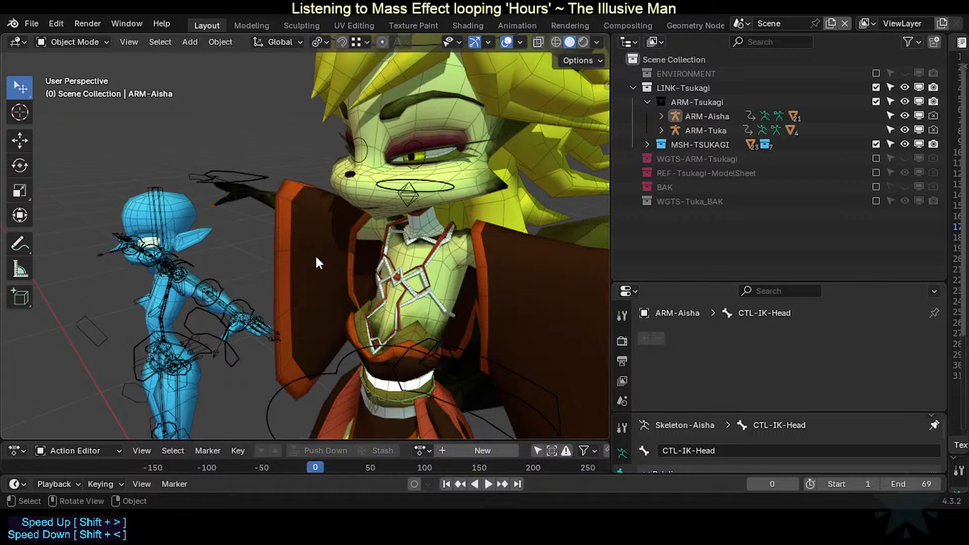
{"action": "scroll", "coordinate": [317, 259], "scroll_direction": "down", "scroll_amount": 2}
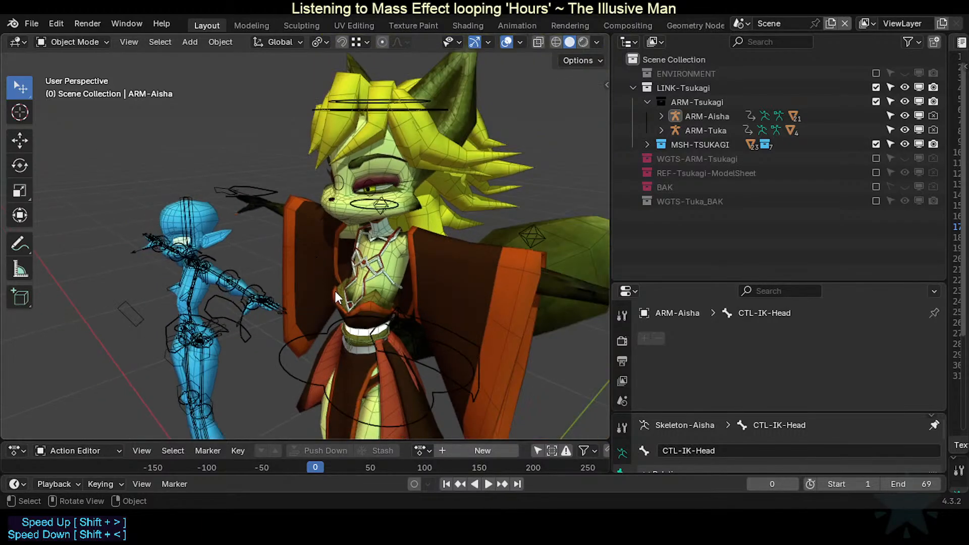
{"action": "middle_click_drag", "start_coordinate": [320, 262], "coordinate": [361, 213]}
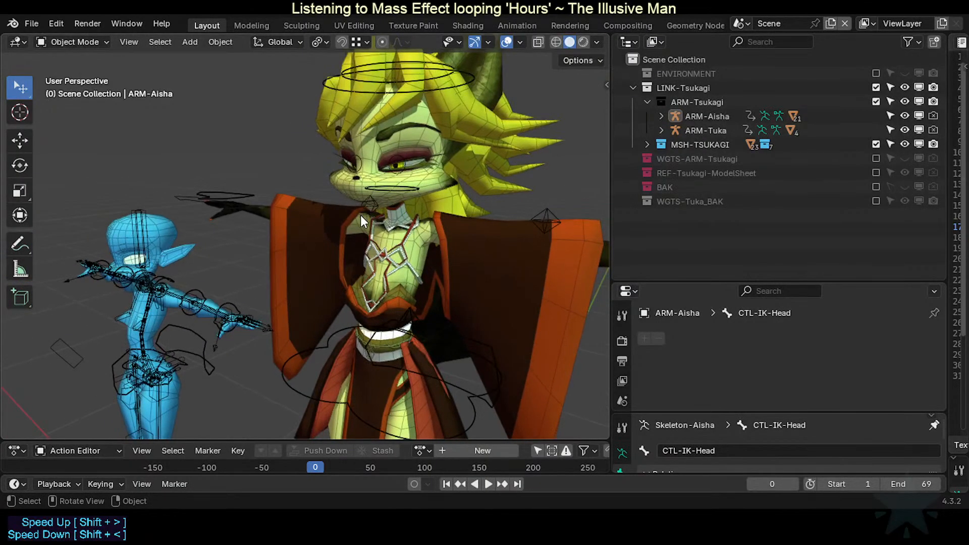
{"action": "scroll", "coordinate": [361, 215], "scroll_direction": "down", "scroll_amount": 1}
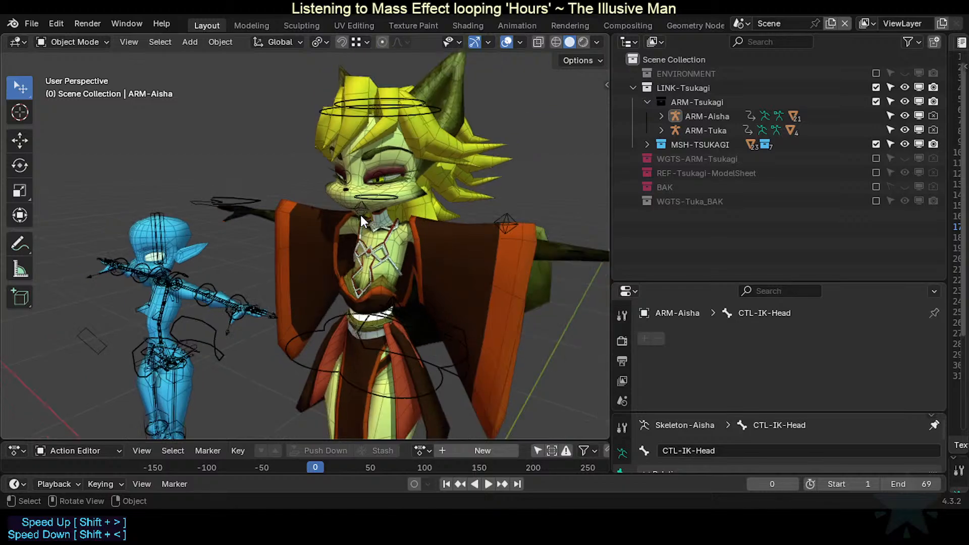
{"action": "scroll", "coordinate": [368, 235], "scroll_direction": "up", "scroll_amount": 1}
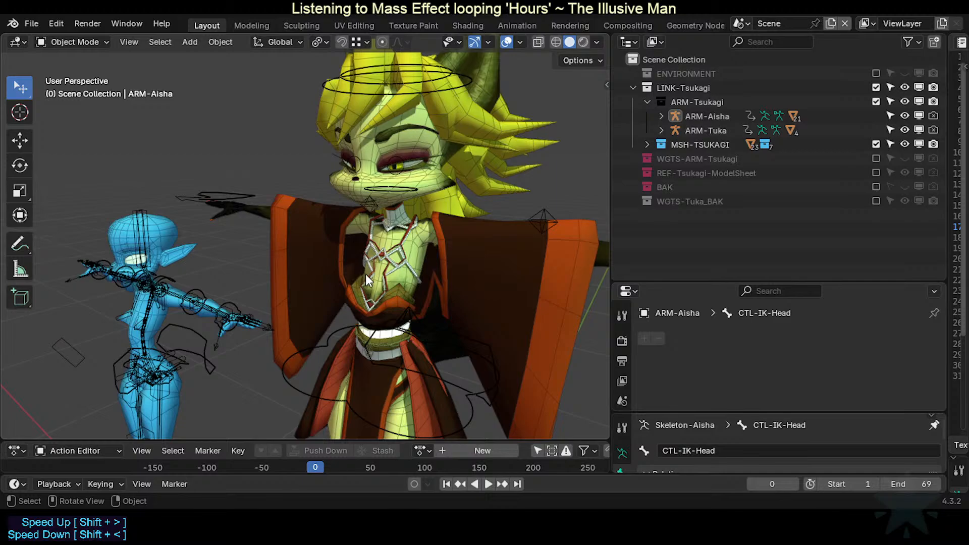
{"action": "middle_click_drag", "start_coordinate": [402, 261], "coordinate": [302, 255]}
{"action": "scroll", "coordinate": [292, 248], "scroll_direction": "down", "scroll_amount": 2}
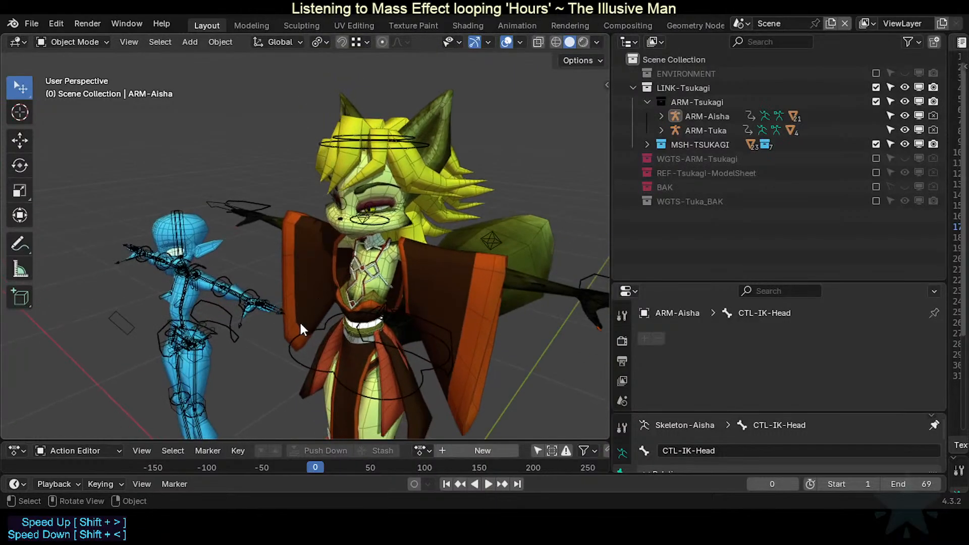
Step: Select the ARM-Aisha rig and view its control bones in Pose Mode, ending back in Object Mode
{"action": "left_click", "coordinate": [323, 328]}
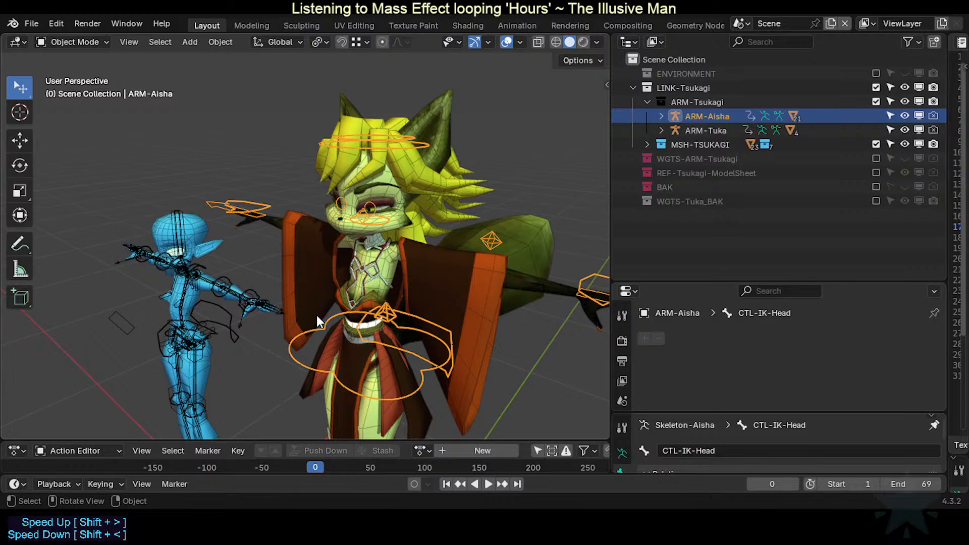
{"action": "scroll", "coordinate": [331, 333], "scroll_direction": "up", "scroll_amount": 2}
{"action": "middle_click_drag", "start_coordinate": [332, 366], "coordinate": [444, 286], "text": "shift"}
{"action": "scroll", "coordinate": [371, 282], "scroll_direction": "down", "scroll_amount": 1}
{"action": "key", "text": "ctrl+Tab"}
{"action": "scroll", "coordinate": [437, 282], "scroll_direction": "down", "scroll_amount": 3}
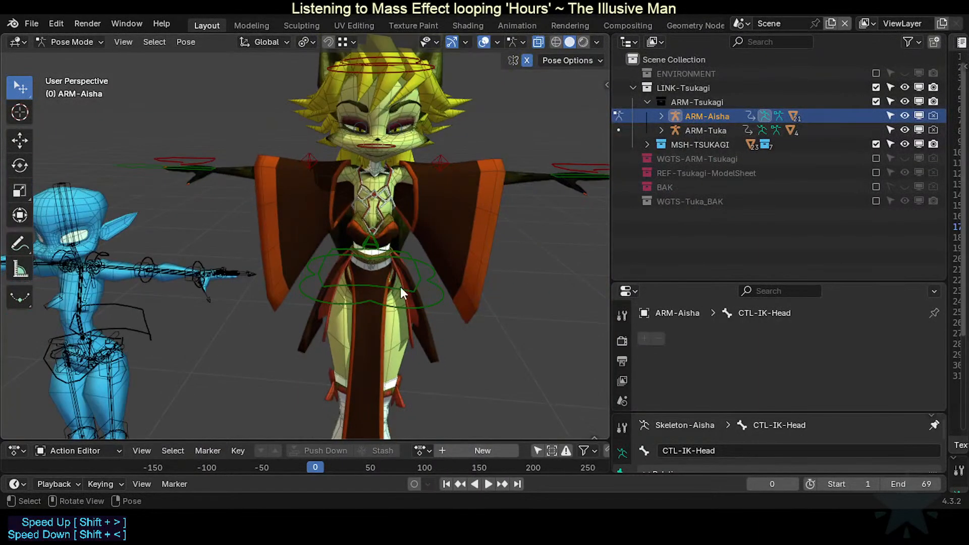
{"action": "key", "text": "ctrl+Tab"}
{"action": "scroll", "coordinate": [341, 277], "scroll_direction": "up", "scroll_amount": 5}
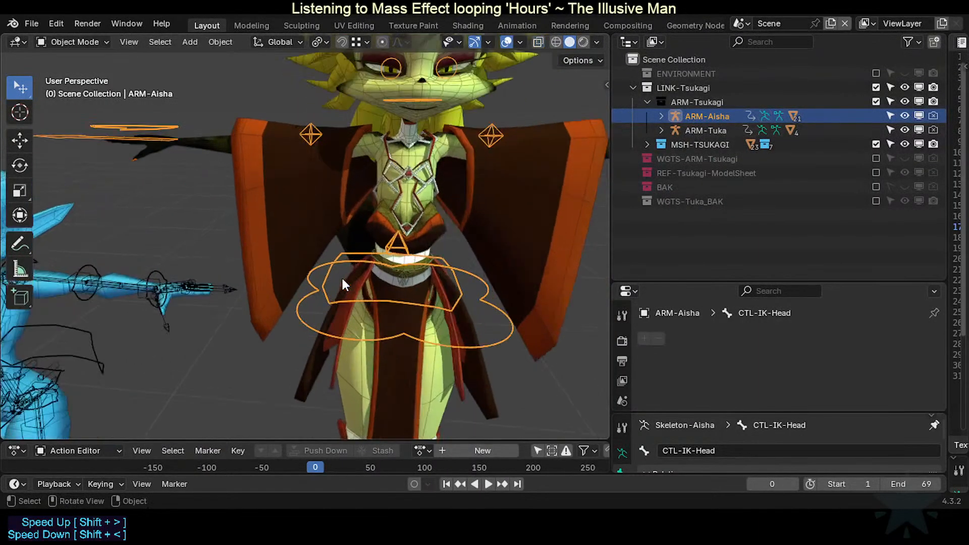
Step: Inspect the ARM-Aisha rig around the waist, chest and arms from the front and side, and deselect it
{"action": "scroll", "coordinate": [362, 272], "scroll_direction": "down", "scroll_amount": 3}
{"action": "middle_click_drag", "start_coordinate": [369, 298], "coordinate": [339, 329]}
{"action": "middle_click_drag", "start_coordinate": [384, 299], "coordinate": [328, 340], "text": "shift"}
{"action": "scroll", "coordinate": [370, 241], "scroll_direction": "up", "scroll_amount": 4}
{"action": "scroll", "coordinate": [370, 242], "scroll_direction": "down", "scroll_amount": 3}
{"action": "middle_click_drag", "start_coordinate": [370, 241], "coordinate": [256, 305], "text": "shift"}
{"action": "scroll", "coordinate": [326, 295], "scroll_direction": "up", "scroll_amount": 3}
{"action": "scroll", "coordinate": [262, 323], "scroll_direction": "down", "scroll_amount": 4}
{"action": "middle_click_drag", "start_coordinate": [271, 342], "coordinate": [338, 286]}
{"action": "scroll", "coordinate": [429, 303], "scroll_direction": "down", "scroll_amount": 3}
{"action": "scroll", "coordinate": [337, 286], "scroll_direction": "up", "scroll_amount": 2}
{"action": "scroll", "coordinate": [339, 288], "scroll_direction": "down", "scroll_amount": 1}
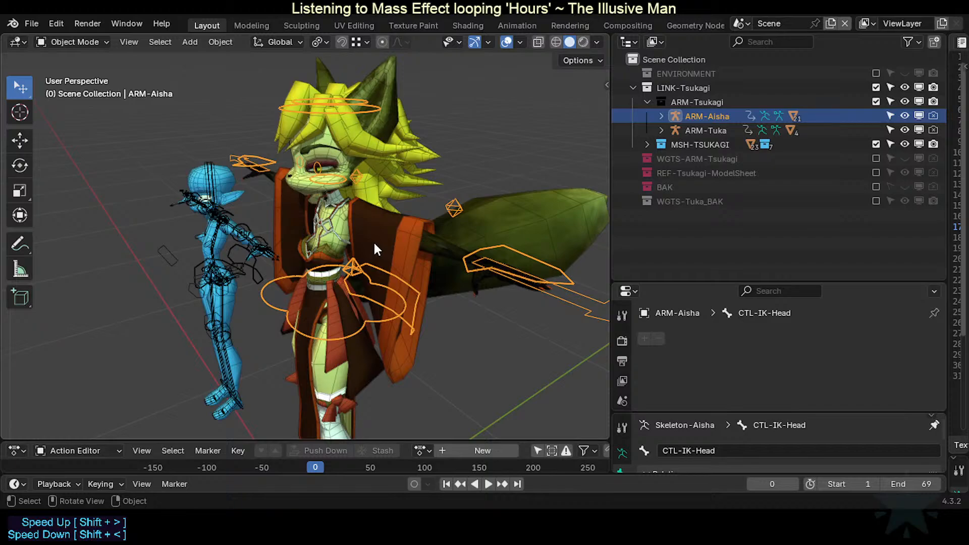
{"action": "left_click", "coordinate": [492, 328]}
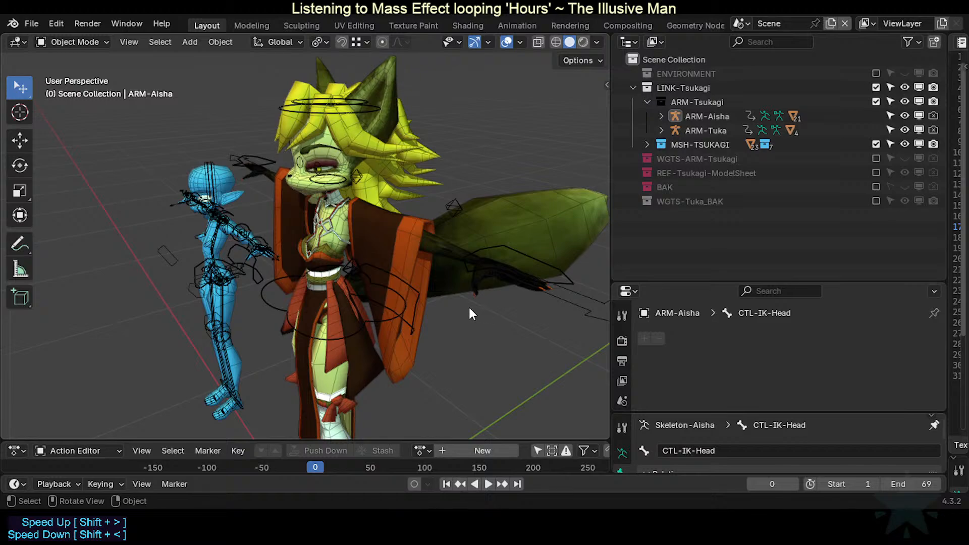
Step: Select the ARM-Aisha rig and inspect its waist controls in Pose Mode, ending back in Object Mode
{"action": "scroll", "coordinate": [452, 297], "scroll_direction": "up", "scroll_amount": 2}
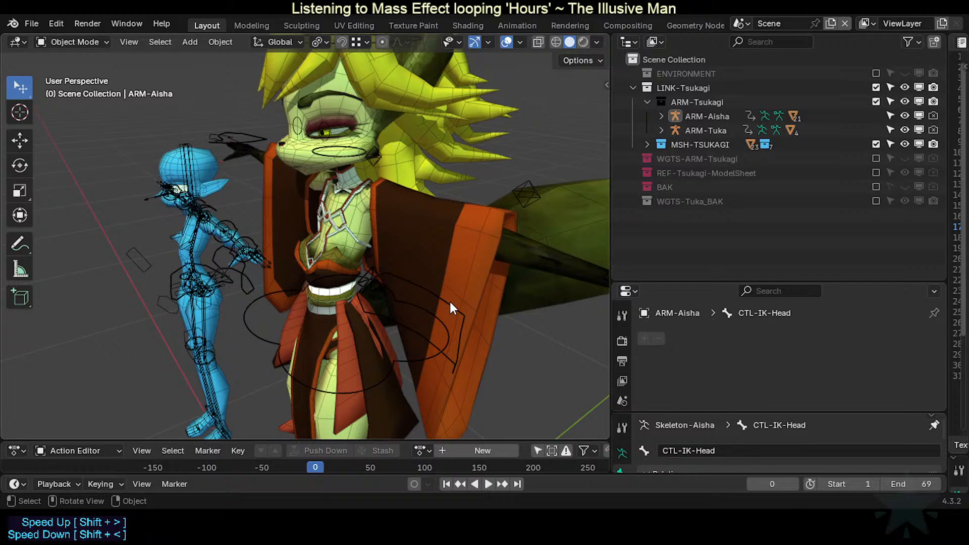
{"action": "middle_click_drag", "start_coordinate": [351, 289], "coordinate": [376, 303], "text": "shift"}
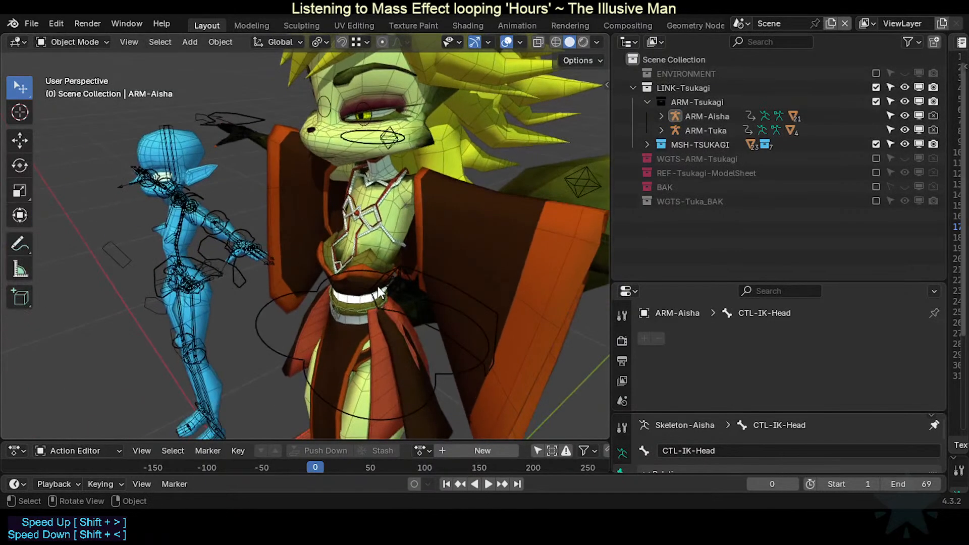
{"action": "scroll", "coordinate": [377, 286], "scroll_direction": "down", "scroll_amount": 2}
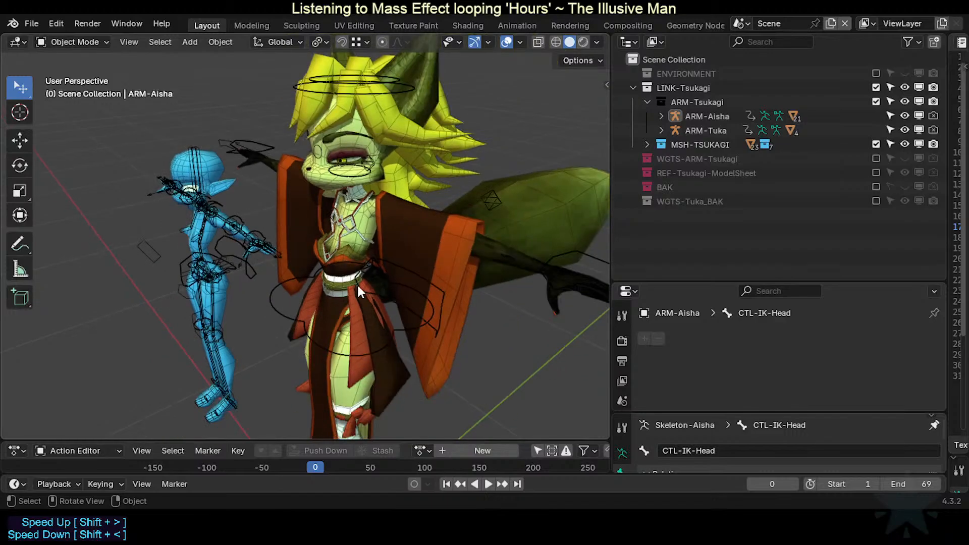
{"action": "left_click", "coordinate": [380, 266]}
{"action": "key", "text": "ctrl+Tab"}
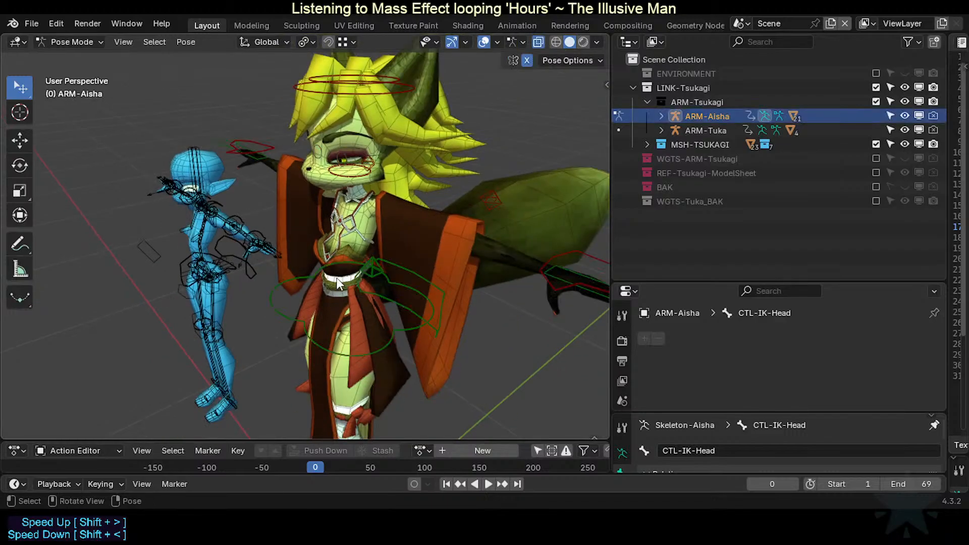
{"action": "scroll", "coordinate": [338, 278], "scroll_direction": "up", "scroll_amount": 3}
{"action": "scroll", "coordinate": [334, 294], "scroll_direction": "down", "scroll_amount": 2}
{"action": "middle_click_drag", "start_coordinate": [334, 294], "coordinate": [357, 295]}
{"action": "scroll", "coordinate": [356, 296], "scroll_direction": "up", "scroll_amount": 2}
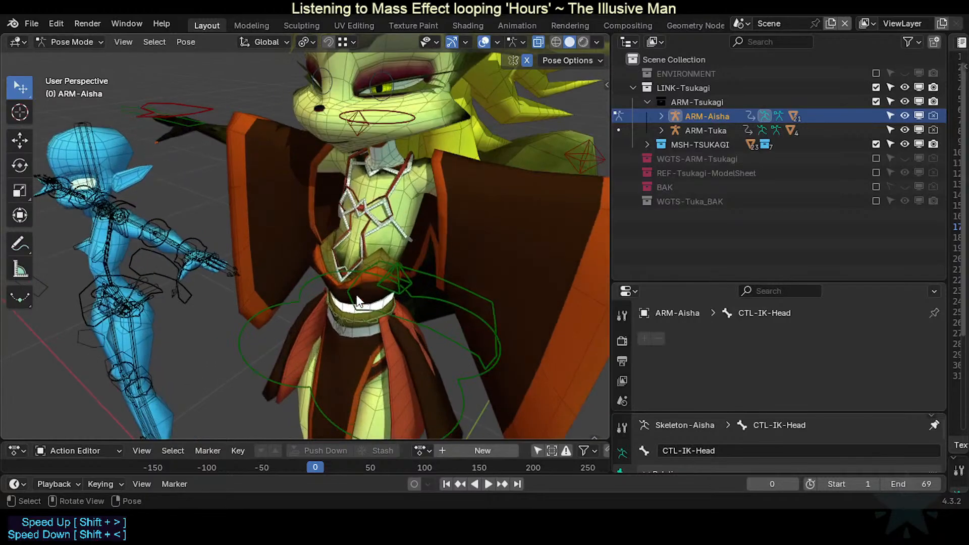
{"action": "scroll", "coordinate": [356, 298], "scroll_direction": "down", "scroll_amount": 4}
{"action": "key", "text": "ctrl+Tab"}
Step: Compare the fox character's torso and rig controls with the blue figure's from front and side views
{"action": "middle_click_drag", "start_coordinate": [322, 335], "coordinate": [437, 307], "text": "shift"}
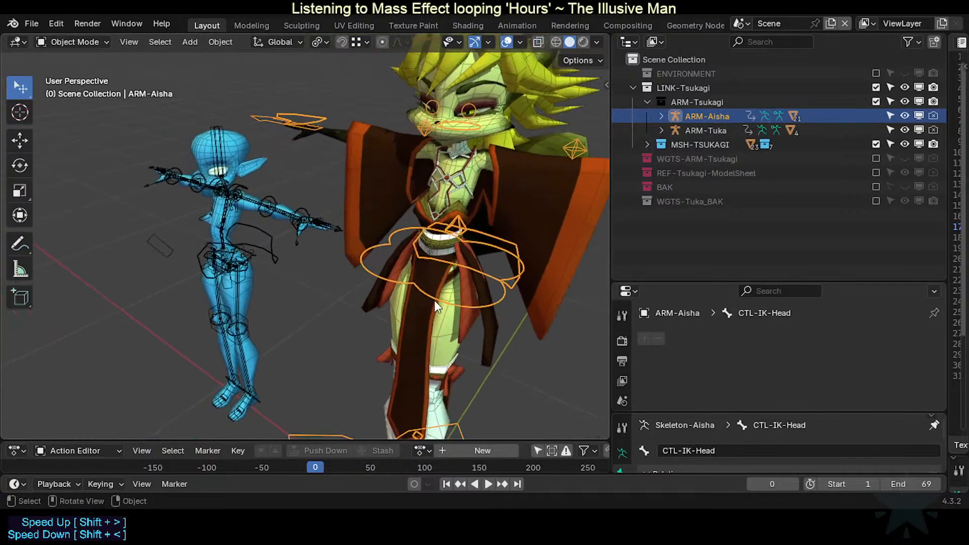
{"action": "scroll", "coordinate": [355, 302], "scroll_direction": "up", "scroll_amount": 3}
{"action": "scroll", "coordinate": [363, 294], "scroll_direction": "down", "scroll_amount": 2}
{"action": "scroll", "coordinate": [359, 292], "scroll_direction": "up", "scroll_amount": 2}
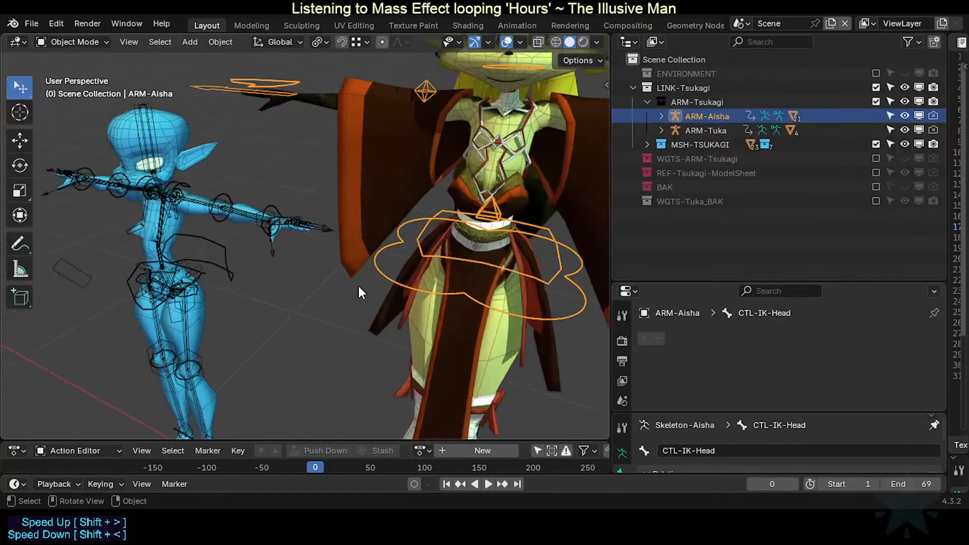
{"action": "scroll", "coordinate": [358, 287], "scroll_direction": "down", "scroll_amount": 2}
{"action": "scroll", "coordinate": [339, 293], "scroll_direction": "down", "scroll_amount": 2}
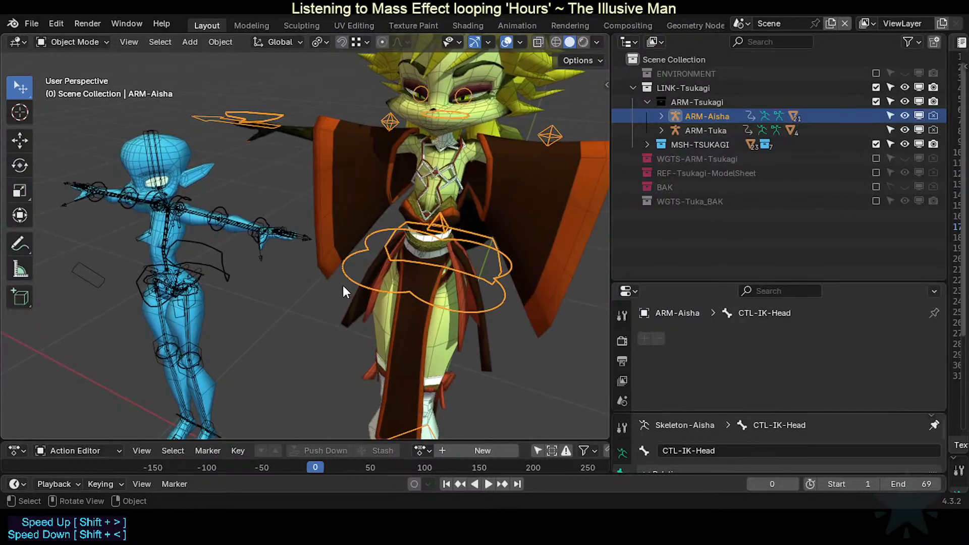
{"action": "mouse_move", "coordinate": [344, 285]}
{"action": "middle_mouse_down"}
{"action": "mouse_move", "coordinate": [359, 284]}
{"action": "mouse_move", "coordinate": [331, 320]}
{"action": "mouse_move", "coordinate": [330, 287]}
{"action": "middle_mouse_up"}
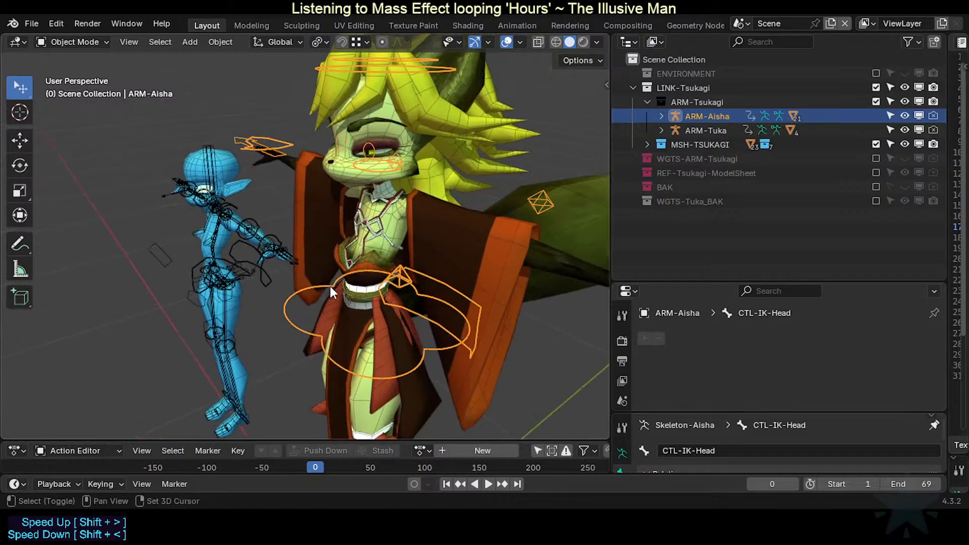
{"action": "scroll", "coordinate": [328, 278], "scroll_direction": "up", "scroll_amount": 3}
{"action": "scroll", "coordinate": [323, 265], "scroll_direction": "down", "scroll_amount": 2}
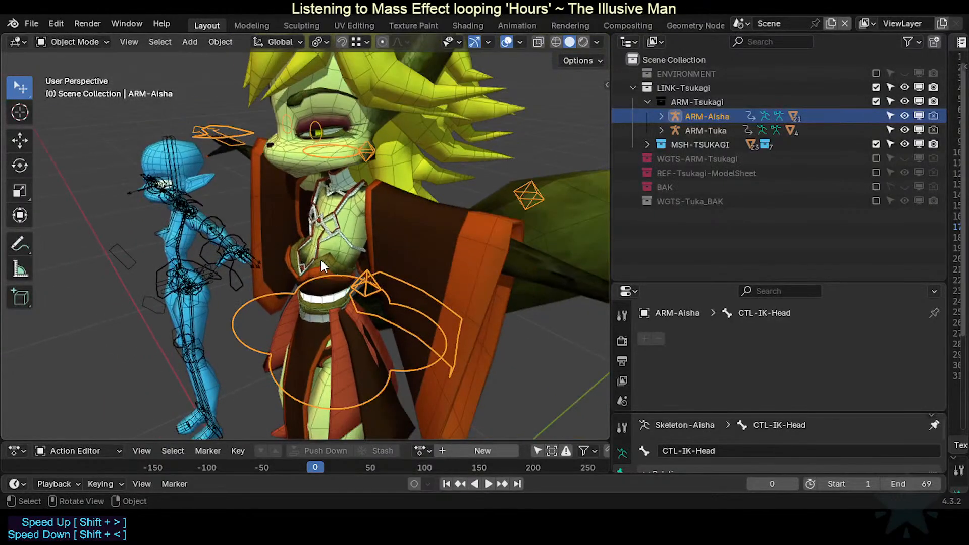
{"action": "middle_click_drag", "start_coordinate": [322, 260], "coordinate": [379, 275]}
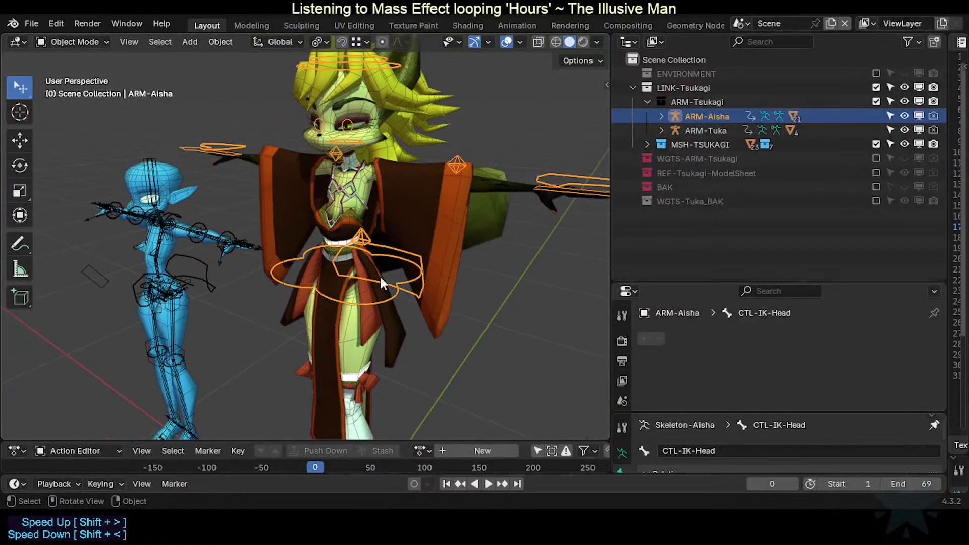
{"action": "scroll", "coordinate": [406, 298], "scroll_direction": "up", "scroll_amount": 2}
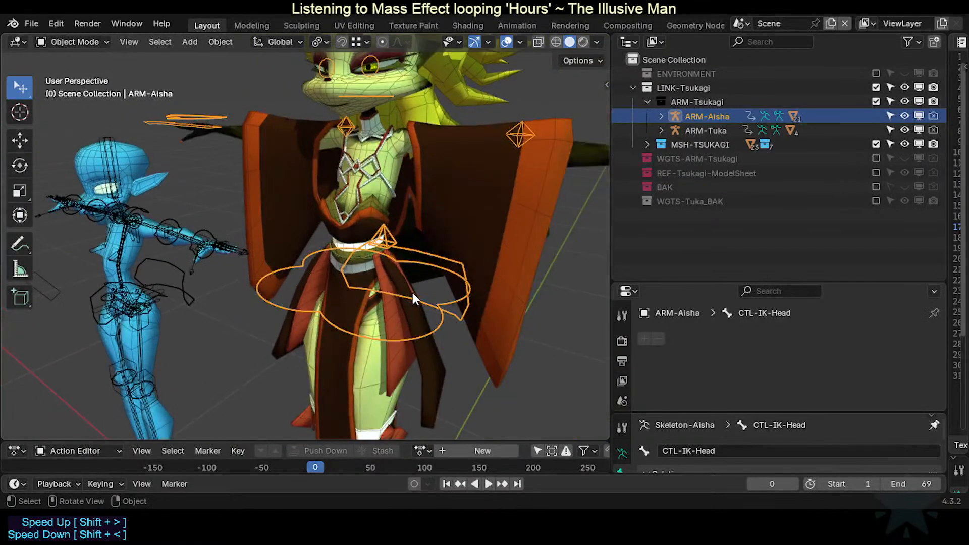
{"action": "middle_click_drag", "start_coordinate": [450, 261], "coordinate": [390, 250]}
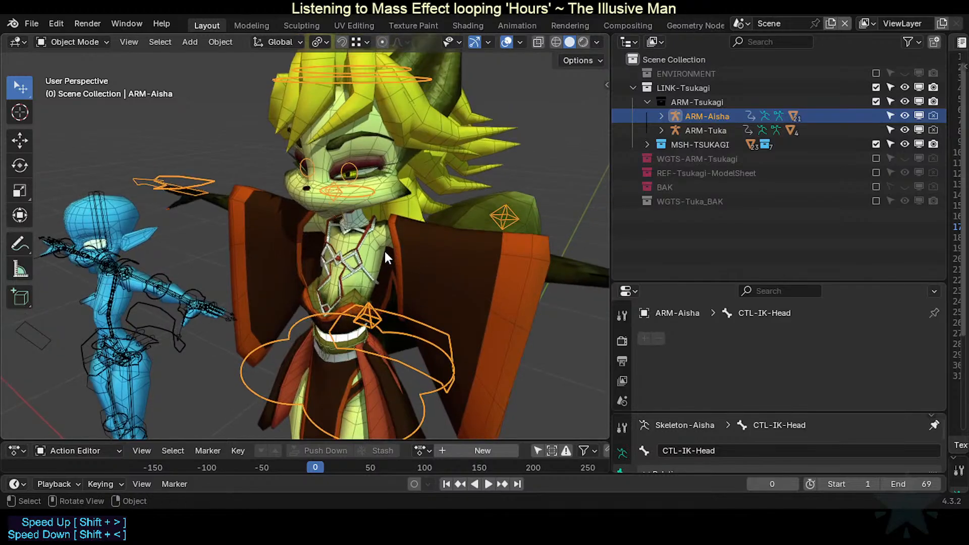
{"action": "scroll", "coordinate": [382, 262], "scroll_direction": "down", "scroll_amount": 2}
{"action": "middle_click_drag", "start_coordinate": [378, 300], "coordinate": [368, 264], "text": "shift"}
{"action": "scroll", "coordinate": [435, 301], "scroll_direction": "up", "scroll_amount": 1}
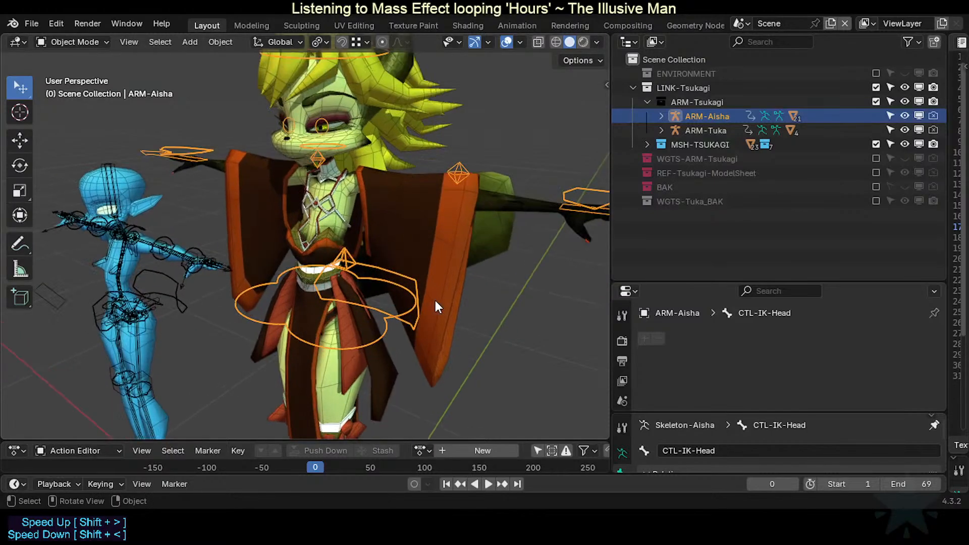
Step: Try moving the MTR-FK-Torso control and rotating MTR-IK-Torso on the ARM-Aisha rig in Pose Mode, discarding both transforms
{"action": "scroll", "coordinate": [438, 304], "scroll_direction": "up", "scroll_amount": 2}
{"action": "key", "text": "ctrl+Tab"}
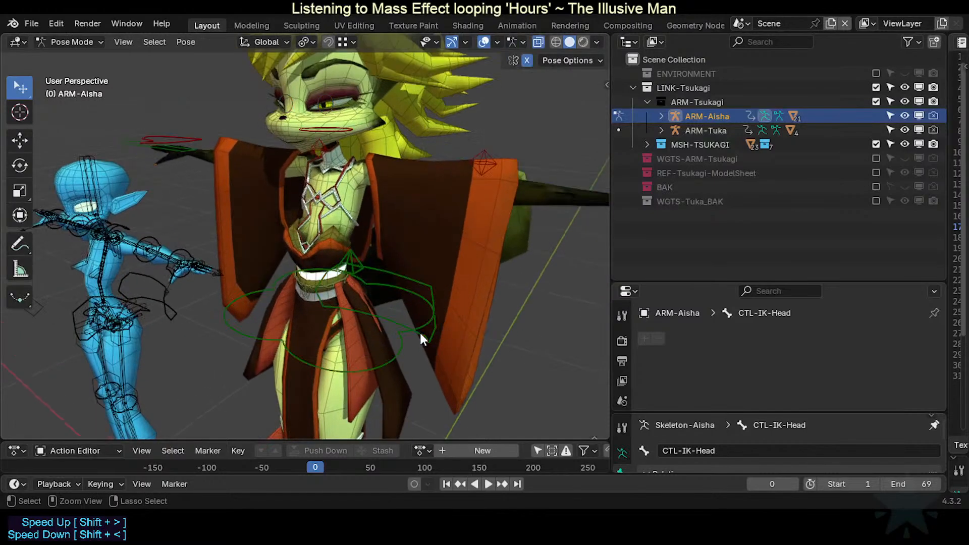
{"action": "left_click", "coordinate": [427, 289]}
{"action": "key", "text": "g"}
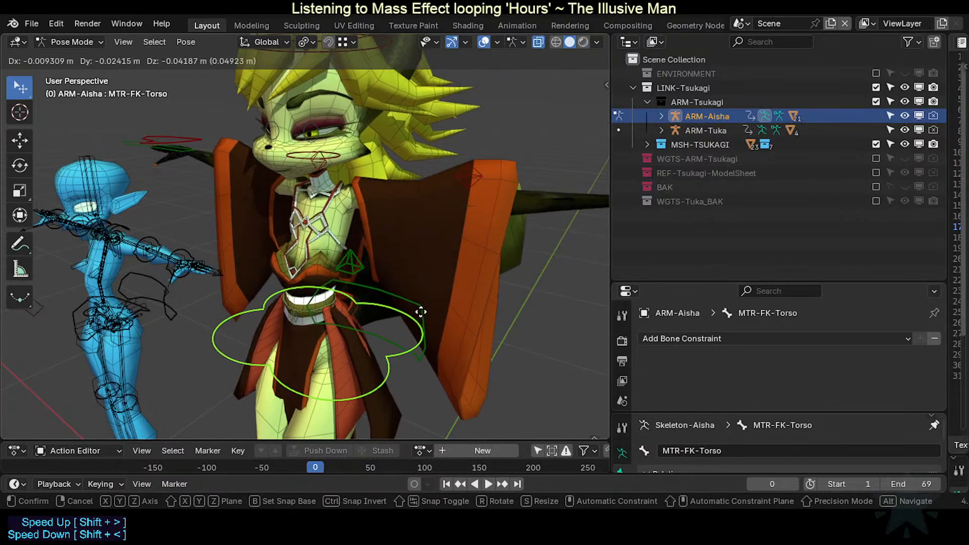
{"action": "right_click", "coordinate": [421, 313]}
{"action": "left_click", "coordinate": [415, 331]}
{"action": "key", "text": "r"}
{"action": "right_click", "coordinate": [406, 328]}
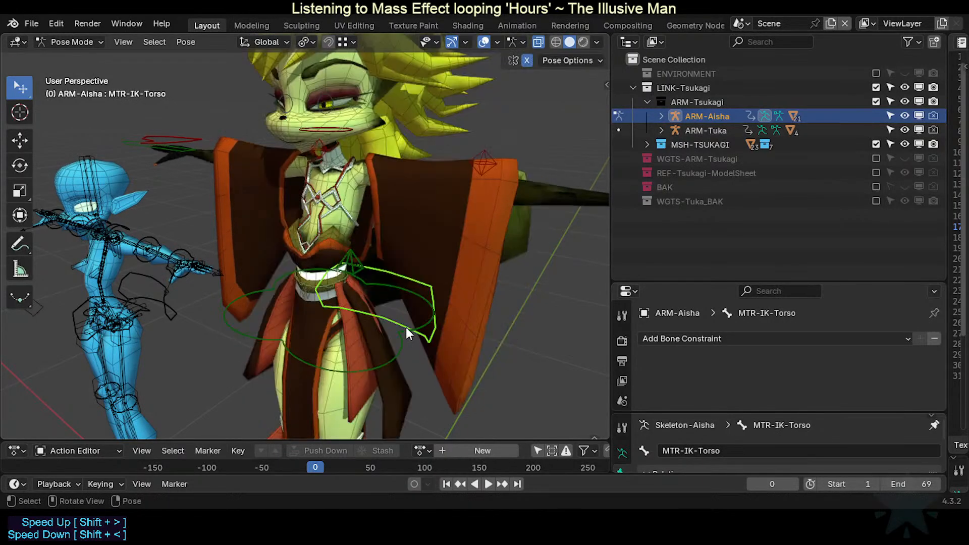
{"action": "mouse_move", "coordinate": [355, 297]}
{"action": "middle_mouse_down"}
{"action": "mouse_move", "coordinate": [398, 313]}
{"action": "mouse_move", "coordinate": [371, 301]}
{"action": "middle_mouse_up"}
{"action": "key", "text": "ctrl+Tab"}
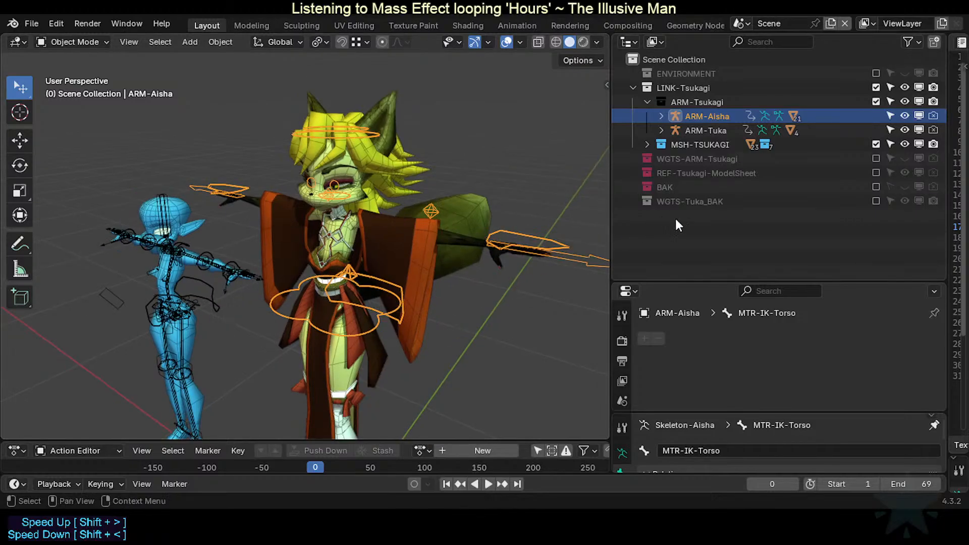
Step: Select the ARM-Tuka rig on the blue figure and inspect its control bones in Pose Mode, ending in Object Mode
{"action": "middle_click_drag", "start_coordinate": [333, 257], "coordinate": [374, 261]}
{"action": "scroll", "coordinate": [374, 262], "scroll_direction": "up", "scroll_amount": 2}
{"action": "middle_click_drag", "start_coordinate": [272, 227], "coordinate": [399, 252], "text": "shift"}
{"action": "scroll", "coordinate": [381, 254], "scroll_direction": "down", "scroll_amount": 1}
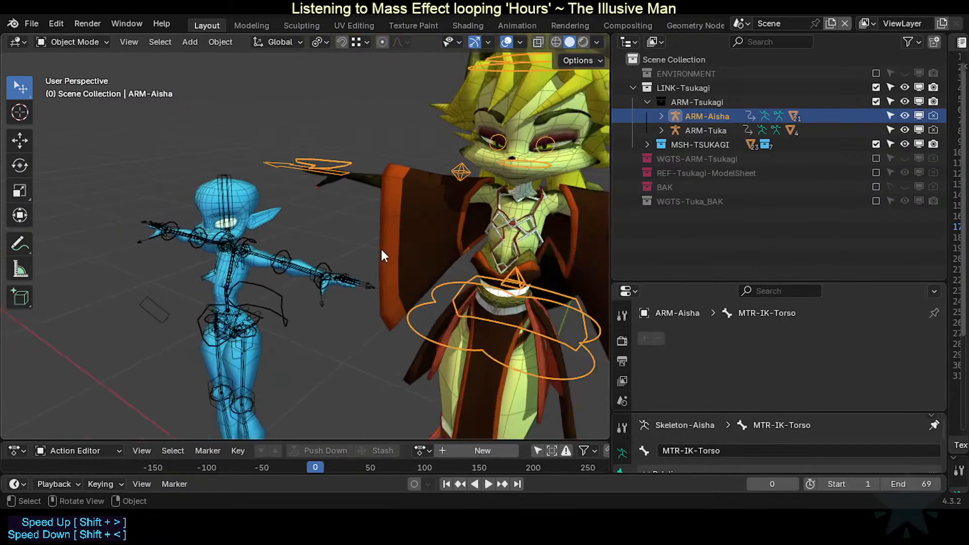
{"action": "left_click", "coordinate": [218, 265]}
{"action": "scroll", "coordinate": [404, 234], "scroll_direction": "up", "scroll_amount": 2}
{"action": "middle_click_drag", "start_coordinate": [240, 274], "coordinate": [319, 299], "text": "shift"}
{"action": "key", "text": "ctrl+Tab"}
{"action": "scroll", "coordinate": [308, 297], "scroll_direction": "up", "scroll_amount": 3}
{"action": "scroll", "coordinate": [315, 301], "scroll_direction": "down", "scroll_amount": 6}
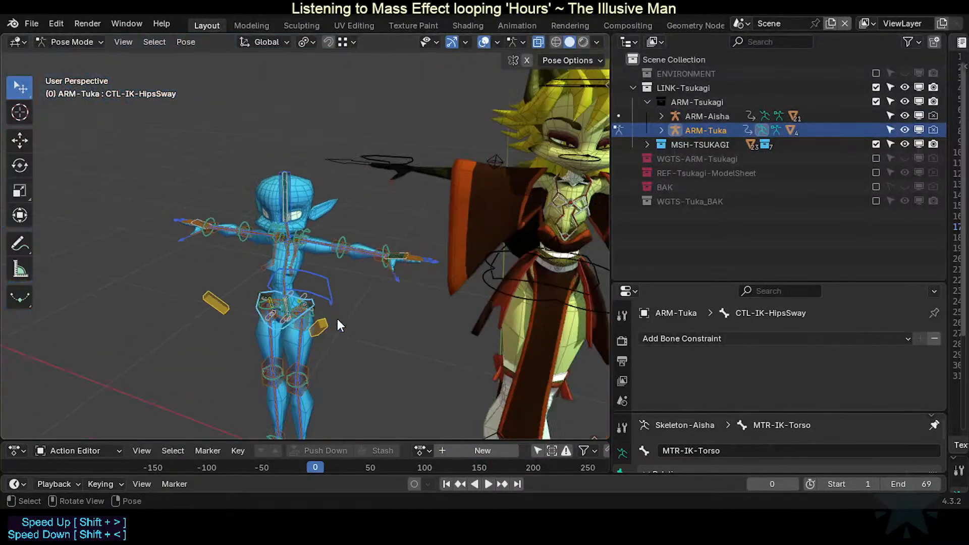
{"action": "key", "text": "ctrl+Tab"}
Step: Examine the blue figure's full body and then its head and upper body up close with the ARM-Tuka rig selected
{"action": "middle_click_drag", "start_coordinate": [343, 329], "coordinate": [322, 274], "text": "shift"}
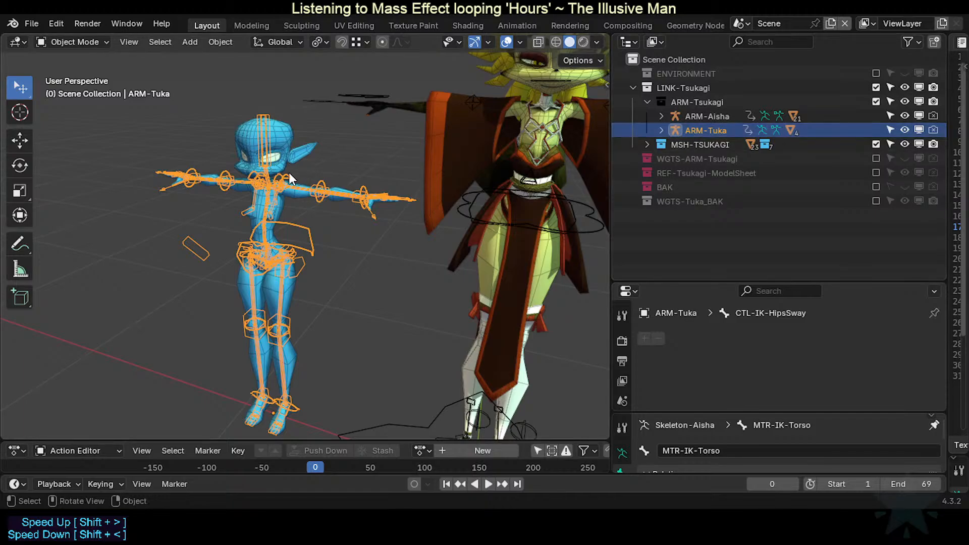
{"action": "middle_click_drag", "start_coordinate": [383, 232], "coordinate": [453, 196]}
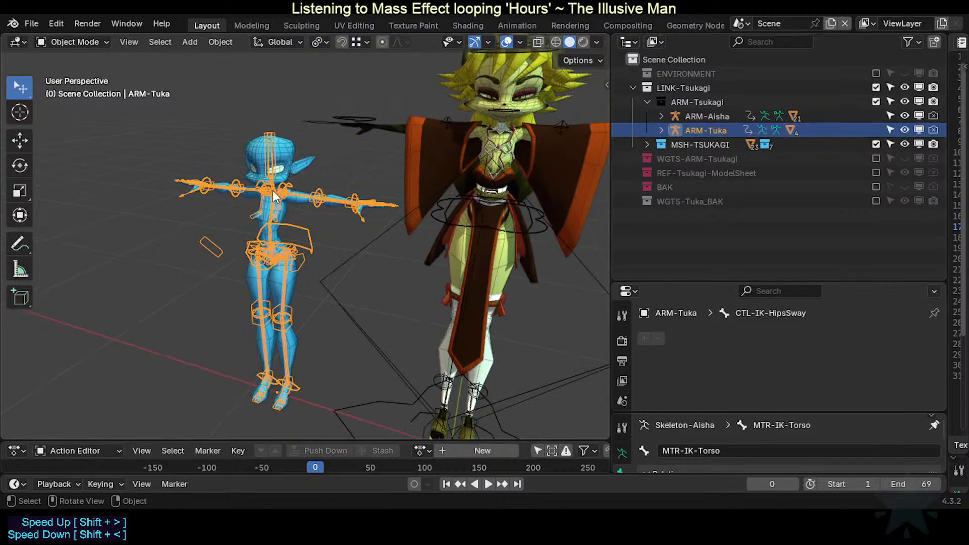
{"action": "scroll", "coordinate": [273, 190], "scroll_direction": "up", "scroll_amount": 4}
{"action": "left_click", "coordinate": [237, 154]}
{"action": "middle_click_drag", "start_coordinate": [238, 154], "coordinate": [250, 232], "text": "shift"}
{"action": "left_click", "coordinate": [254, 222]}
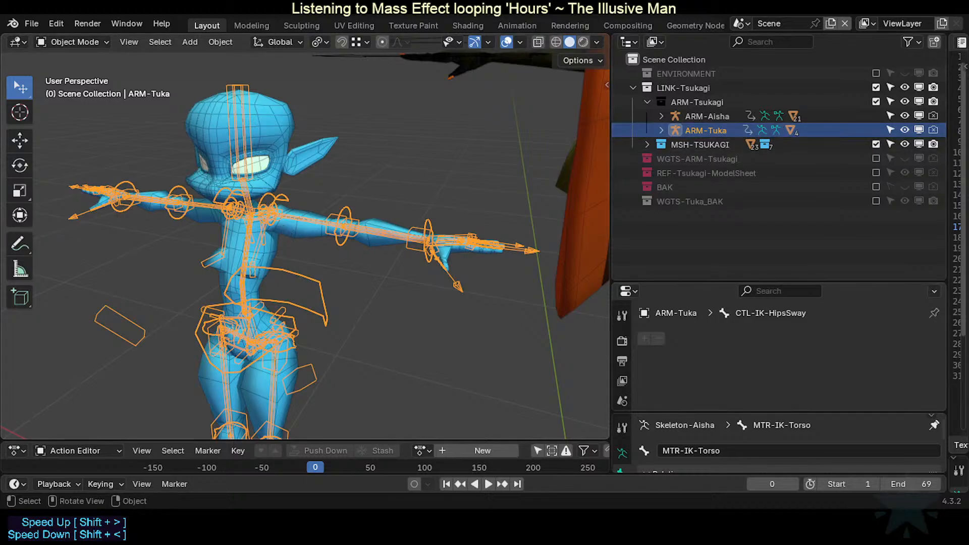
Step: Examine the blue figure's 0-Body-Tuka mesh and ARM-Tuka rig around the head, chest, arms and hips
{"action": "scroll", "coordinate": [334, 243], "scroll_direction": "down", "scroll_amount": 3}
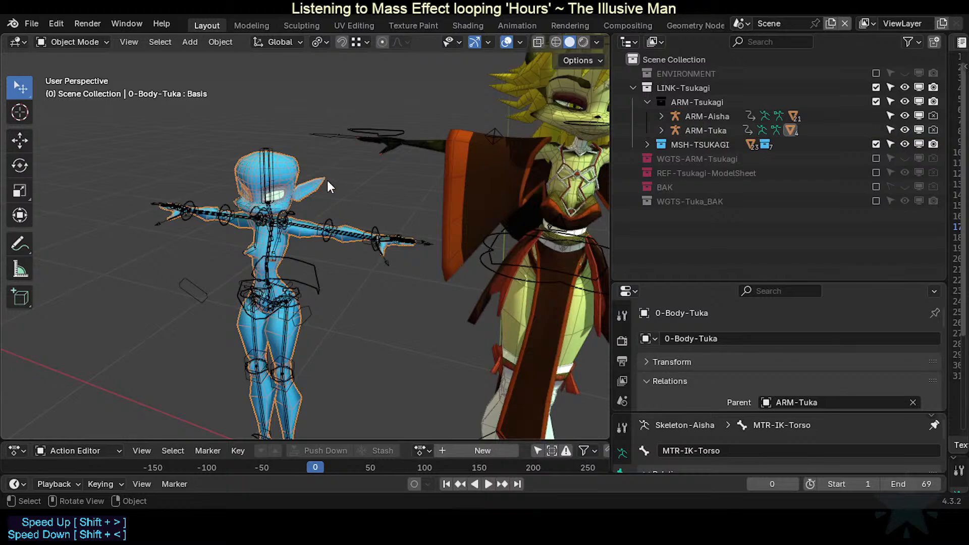
{"action": "left_click", "coordinate": [268, 164]}
{"action": "middle_click_drag", "start_coordinate": [442, 158], "coordinate": [271, 258]}
{"action": "scroll", "coordinate": [271, 258], "scroll_direction": "up", "scroll_amount": 4}
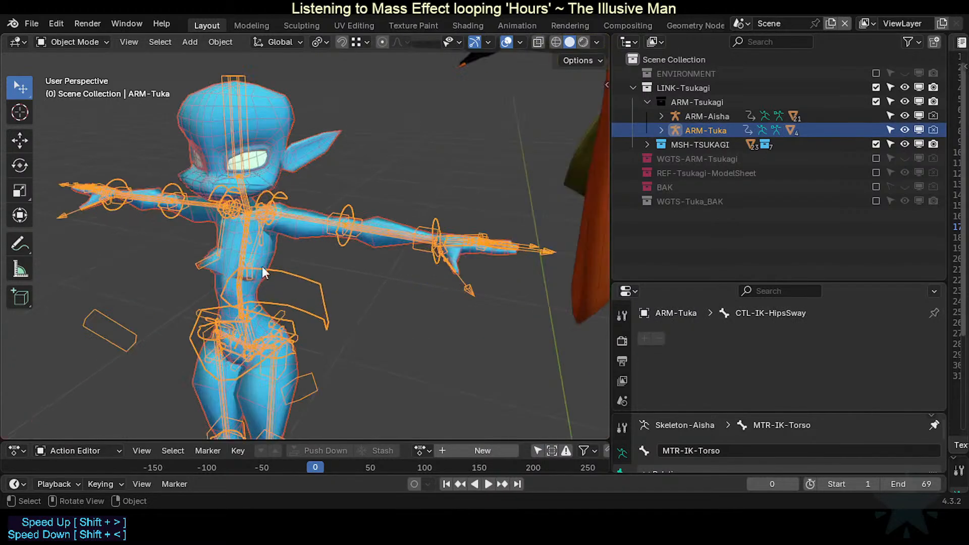
{"action": "left_click", "coordinate": [359, 259]}
{"action": "left_click", "coordinate": [381, 229]}
{"action": "middle_click_drag", "start_coordinate": [444, 190], "coordinate": [373, 286]}
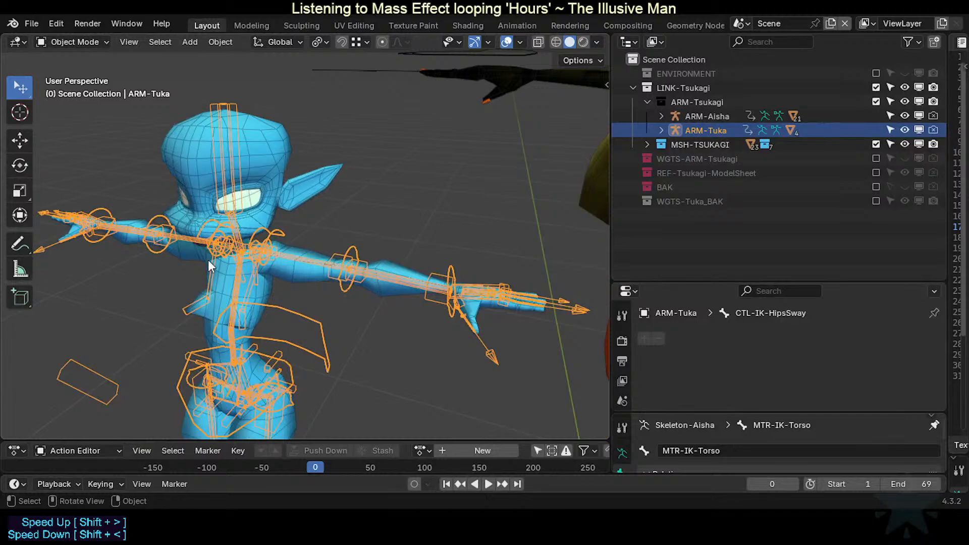
{"action": "middle_click_drag", "start_coordinate": [210, 266], "coordinate": [328, 258]}
{"action": "scroll", "coordinate": [307, 274], "scroll_direction": "up", "scroll_amount": 2}
{"action": "left_click", "coordinate": [356, 282]}
{"action": "left_click", "coordinate": [345, 254]}
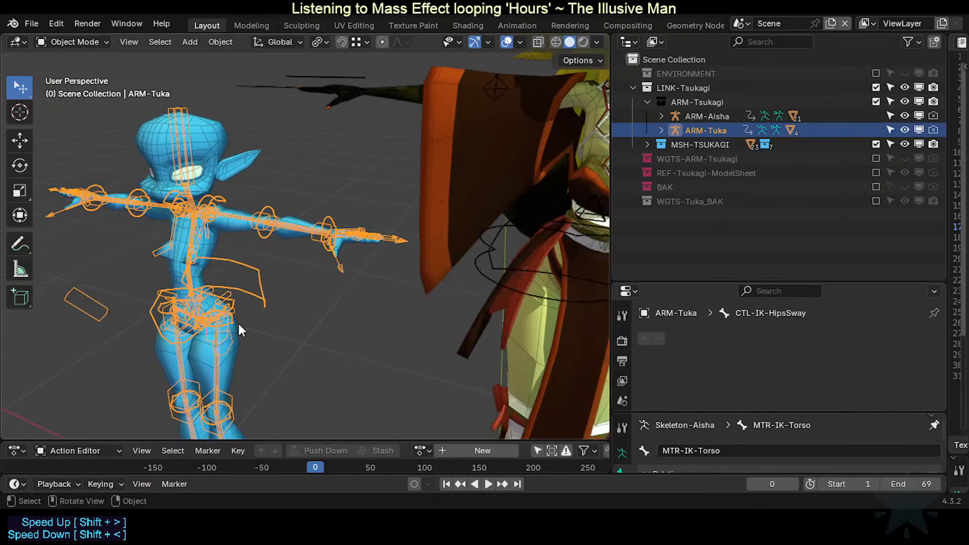
Step: Inspect the blue figure's CTL-IK-Hips control in Pose Mode, ending in Object Mode
{"action": "scroll", "coordinate": [241, 303], "scroll_direction": "up", "scroll_amount": 2}
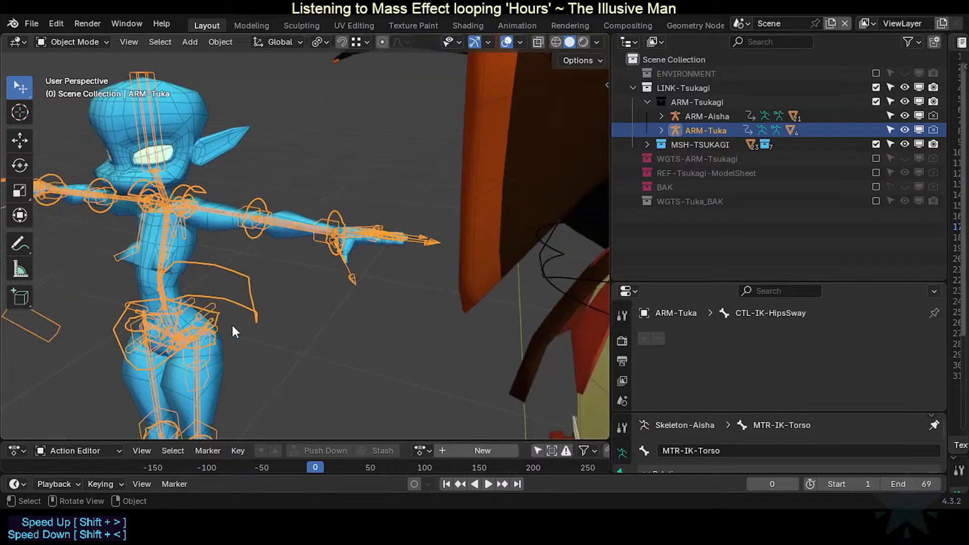
{"action": "middle_click_drag", "start_coordinate": [255, 317], "coordinate": [228, 313]}
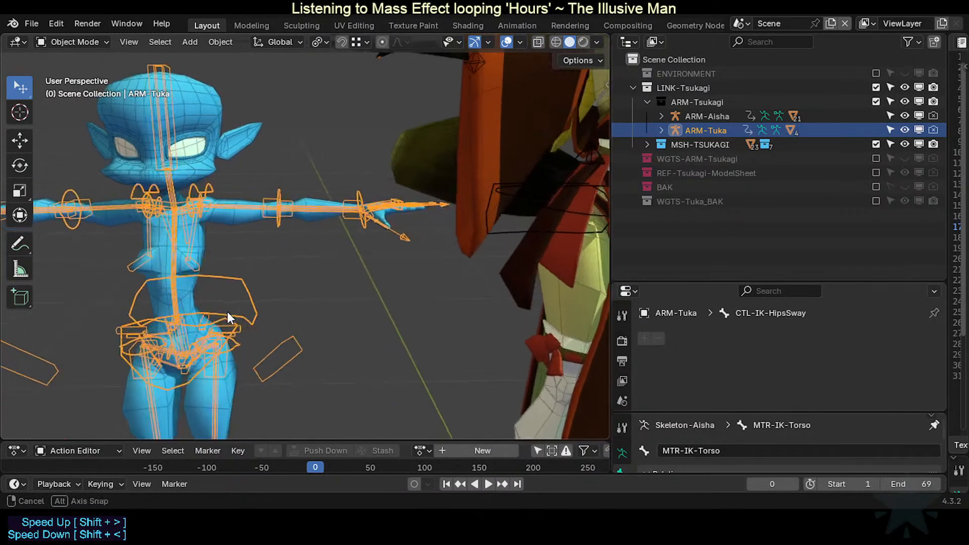
{"action": "key", "text": "ctrl+Tab"}
{"action": "left_click", "coordinate": [241, 277]}
{"action": "middle_click_drag", "start_coordinate": [241, 277], "coordinate": [210, 289]}
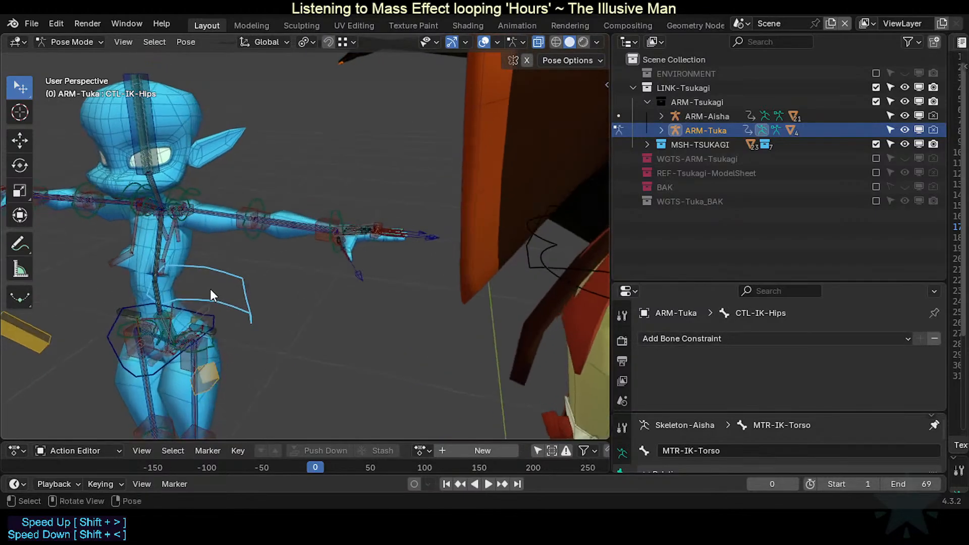
{"action": "key", "text": "ctrl+Tab"}
Step: Select the ARM-Aisha rig and view its MTR-IK-Torso control in Pose Mode, ending in Object Mode
{"action": "middle_click_drag", "start_coordinate": [334, 280], "coordinate": [178, 258], "text": "shift"}
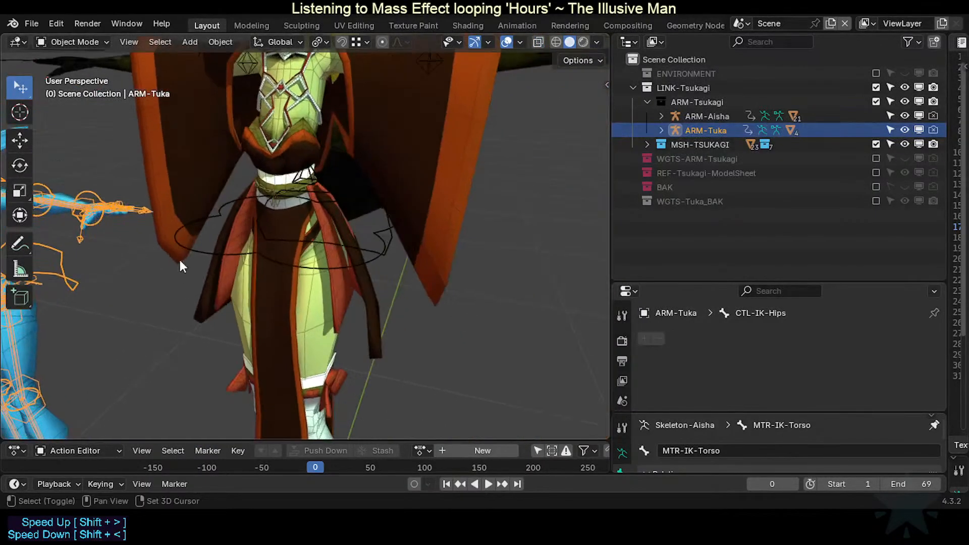
{"action": "left_click", "coordinate": [382, 235]}
{"action": "middle_click_drag", "start_coordinate": [387, 159], "coordinate": [337, 301], "text": "ctrl"}
{"action": "key", "text": "ctrl+Tab"}
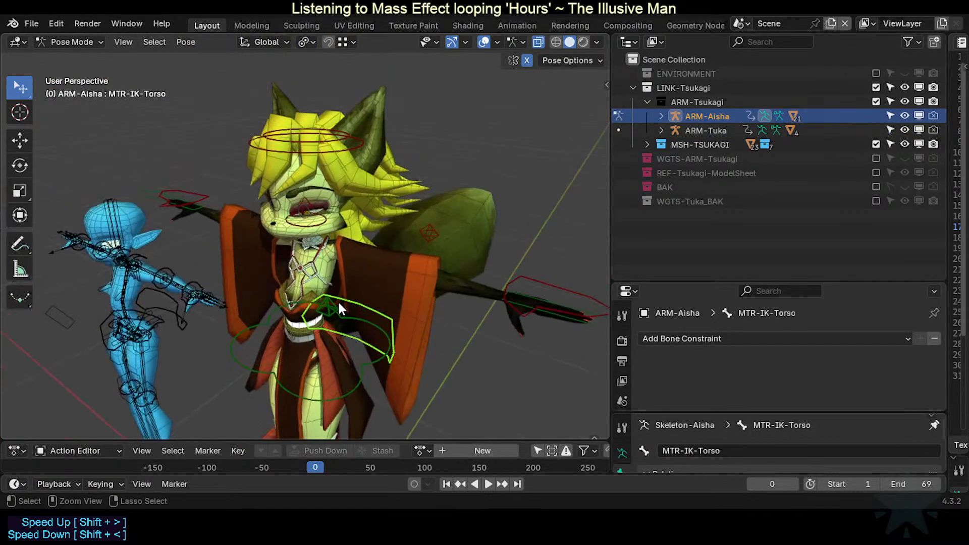
{"action": "key", "text": "ctrl+Tab"}
Step: Compare the two characters' rigs in Object Mode by selecting ARM-Tuka and ARM-Aisha alternately
{"action": "left_click", "coordinate": [138, 265]}
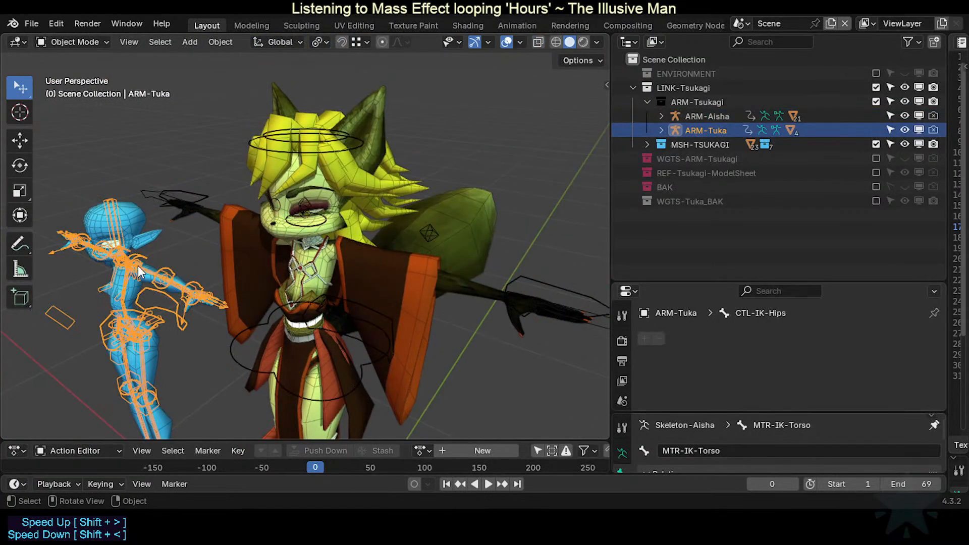
{"action": "middle_click_drag", "start_coordinate": [162, 310], "coordinate": [189, 291]}
{"action": "left_click", "coordinate": [362, 275]}
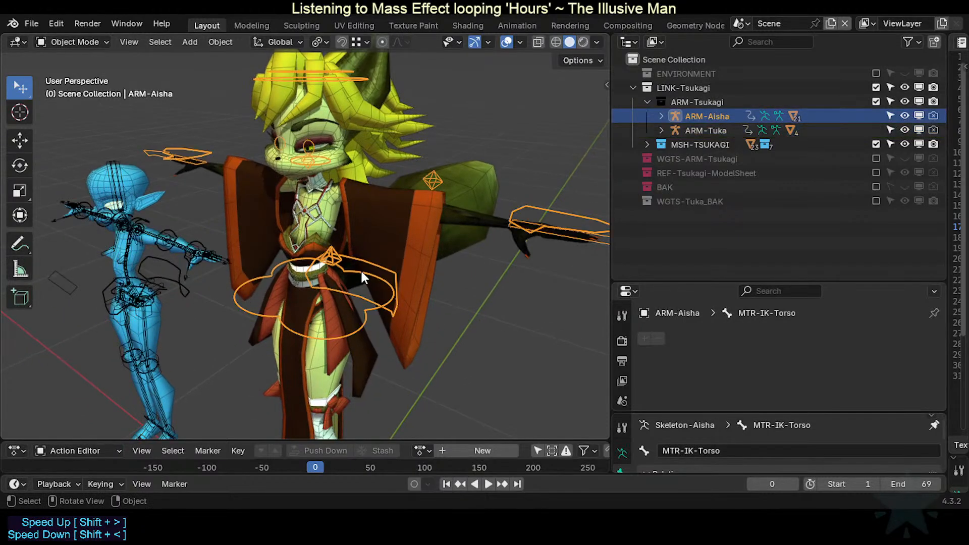
{"action": "left_click", "coordinate": [150, 284]}
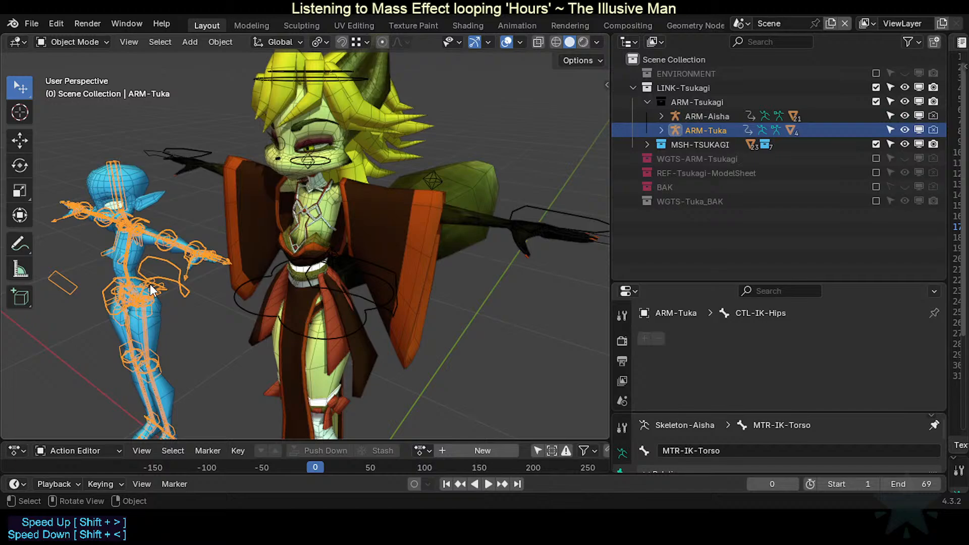
{"action": "left_click", "coordinate": [342, 279]}
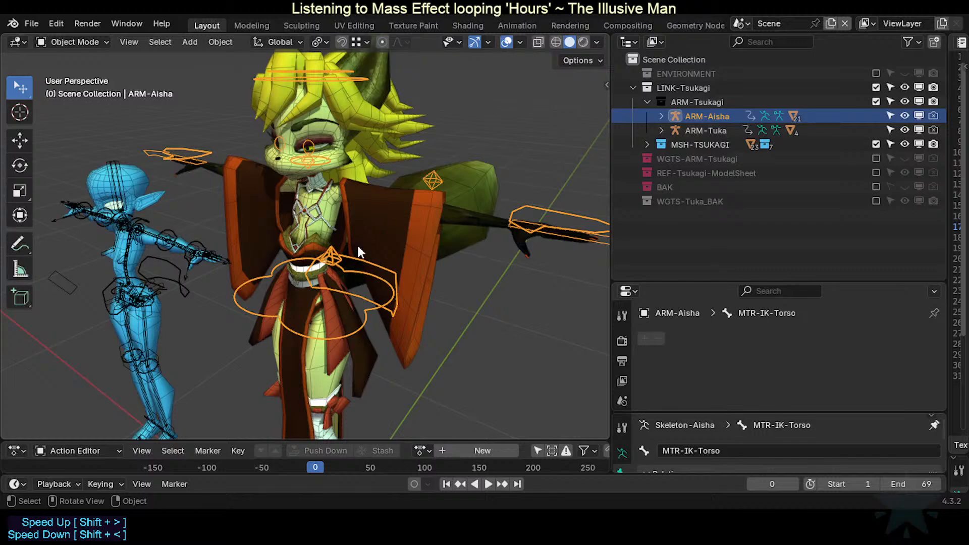
{"action": "scroll", "coordinate": [358, 247], "scroll_direction": "up", "scroll_amount": 2}
{"action": "middle_click_drag", "start_coordinate": [198, 205], "coordinate": [209, 223], "text": "shift"}
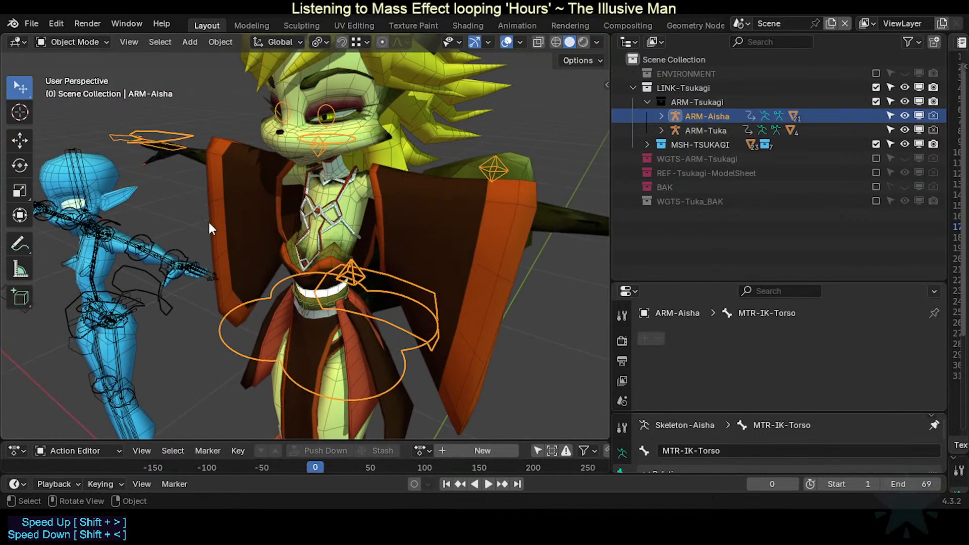
{"action": "left_click", "coordinate": [141, 242]}
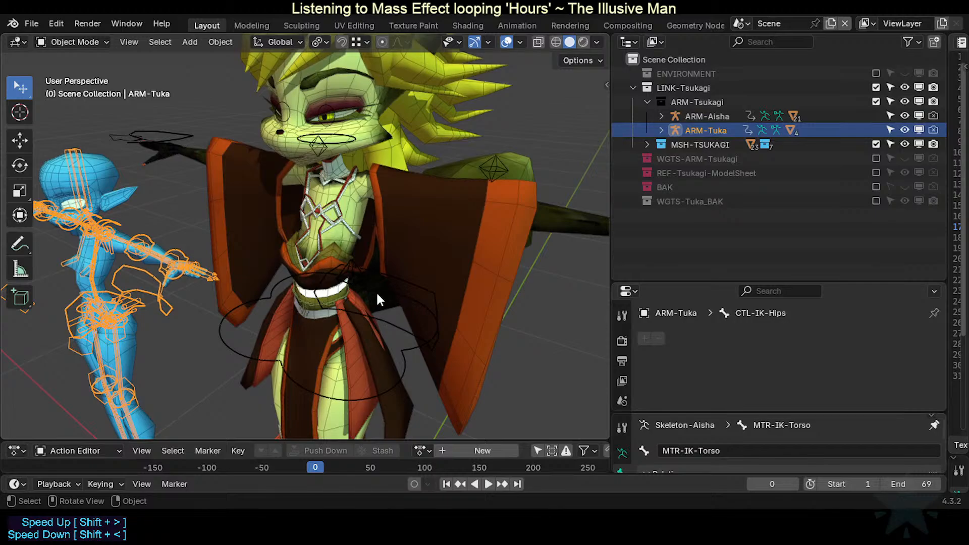
Step: Examine the fox character's face, neck and chest up close, selecting the 01A_Body-Tsukagi and 13C_HairStrandsSides-Tsukagi meshes
{"action": "left_click", "coordinate": [356, 232]}
{"action": "scroll", "coordinate": [374, 233], "scroll_direction": "up", "scroll_amount": 2}
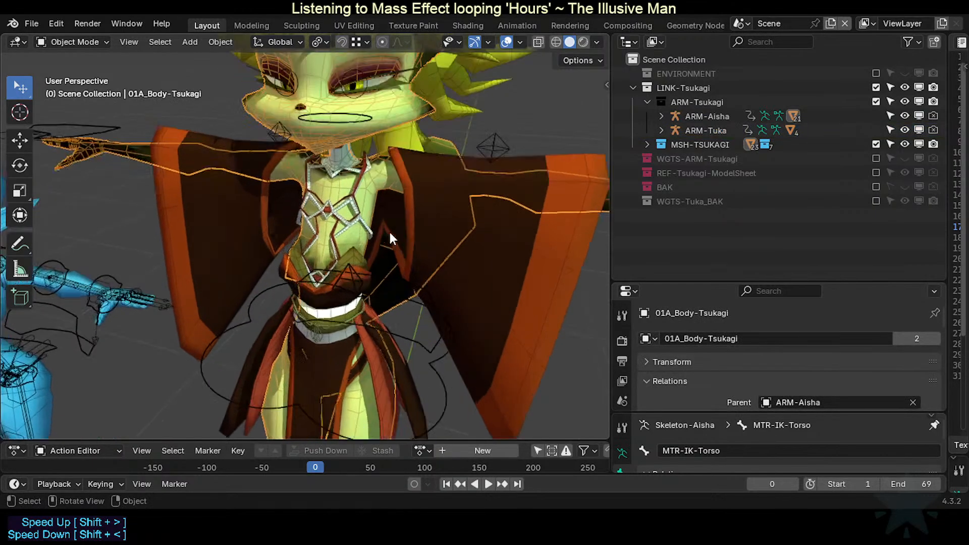
{"action": "middle_click_drag", "start_coordinate": [390, 232], "coordinate": [432, 241]}
{"action": "scroll", "coordinate": [363, 291], "scroll_direction": "up", "scroll_amount": 3}
{"action": "left_click", "coordinate": [407, 272]}
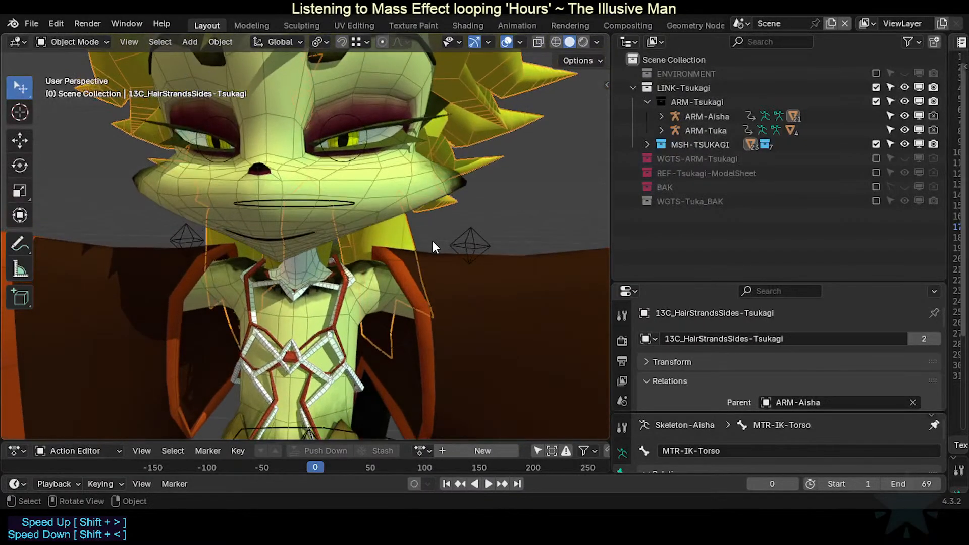
{"action": "left_click", "coordinate": [414, 195]}
{"action": "middle_click_drag", "start_coordinate": [414, 193], "coordinate": [311, 259]}
{"action": "scroll", "coordinate": [311, 259], "scroll_direction": "down", "scroll_amount": 1}
{"action": "middle_click_drag", "start_coordinate": [71, 354], "coordinate": [286, 248], "text": "shift"}
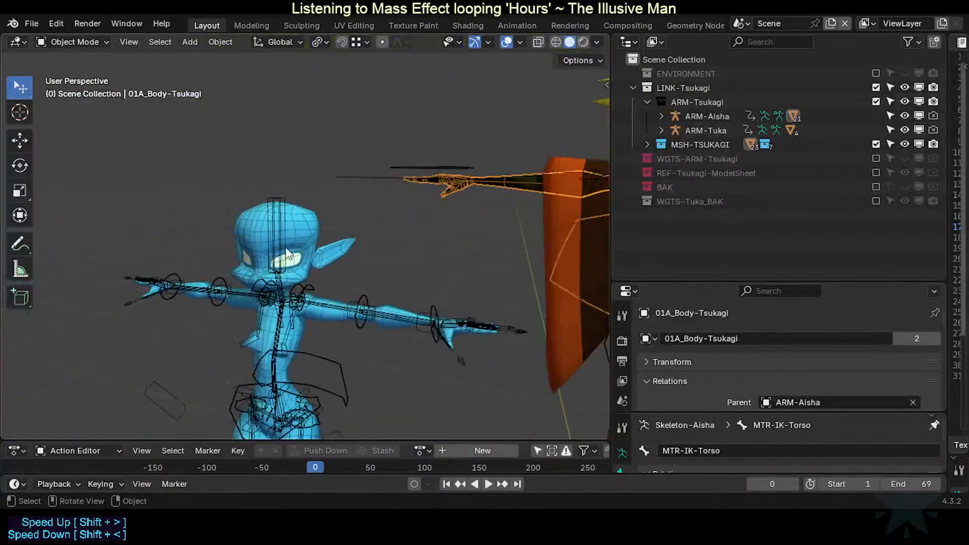
Step: Compare the blue figure's head and upper body with the fox character's kimono and torso
{"action": "left_click", "coordinate": [269, 226]}
{"action": "left_click", "coordinate": [266, 223]}
{"action": "middle_click_drag", "start_coordinate": [404, 291], "coordinate": [218, 286], "text": "shift"}
{"action": "middle_click_drag", "start_coordinate": [369, 244], "coordinate": [318, 256], "text": "shift"}
{"action": "left_click", "coordinate": [419, 250]}
{"action": "left_click", "coordinate": [318, 255]}
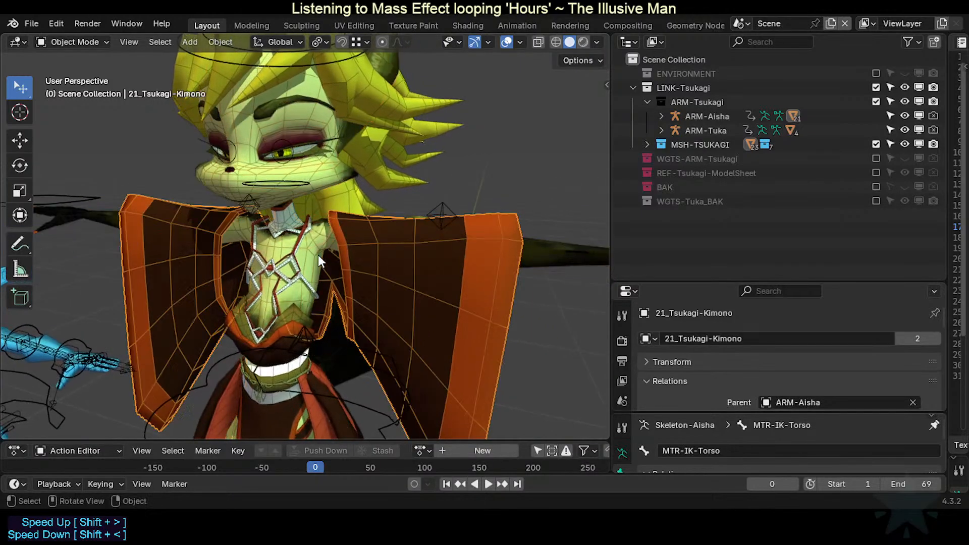
Step: Examine the 01A_Body-Tsukagi mesh around the fox character's neck, shoulders and chest ornament
{"action": "scroll", "coordinate": [318, 255], "scroll_direction": "up", "scroll_amount": 3}
{"action": "left_click", "coordinate": [318, 256]}
{"action": "scroll", "coordinate": [318, 256], "scroll_direction": "down", "scroll_amount": 2}
{"action": "left_click", "coordinate": [335, 253]}
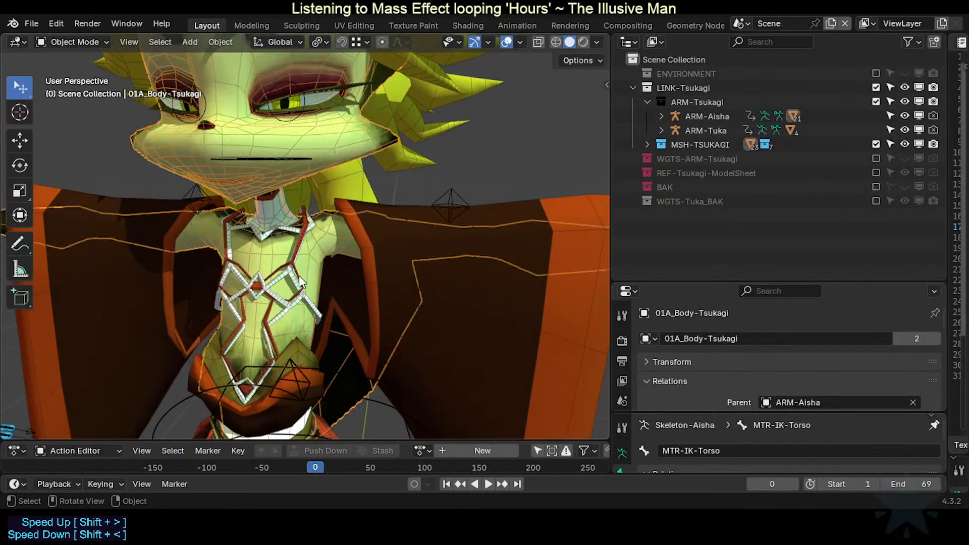
{"action": "scroll", "coordinate": [282, 244], "scroll_direction": "down", "scroll_amount": 2}
{"action": "scroll", "coordinate": [266, 178], "scroll_direction": "up", "scroll_amount": 4}
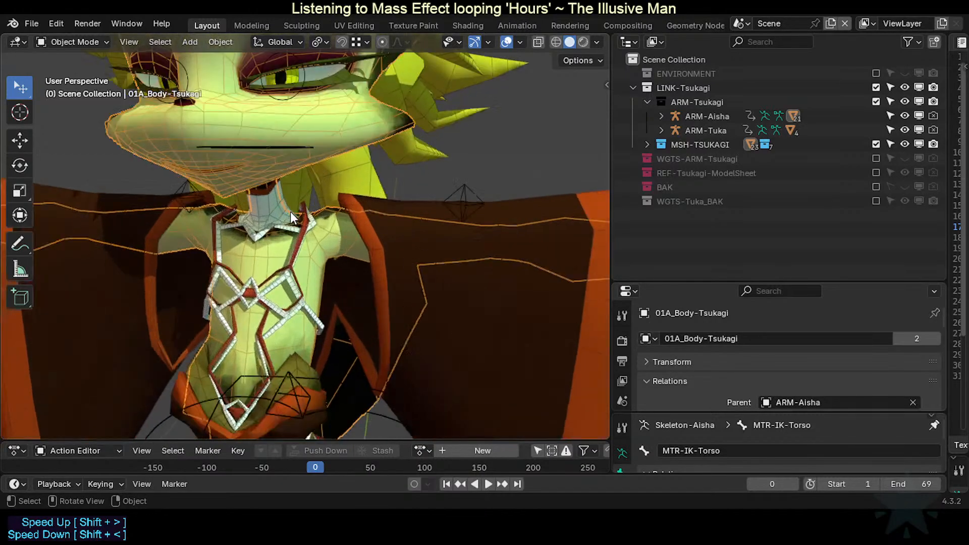
{"action": "middle_click_drag", "start_coordinate": [310, 146], "coordinate": [311, 223]}
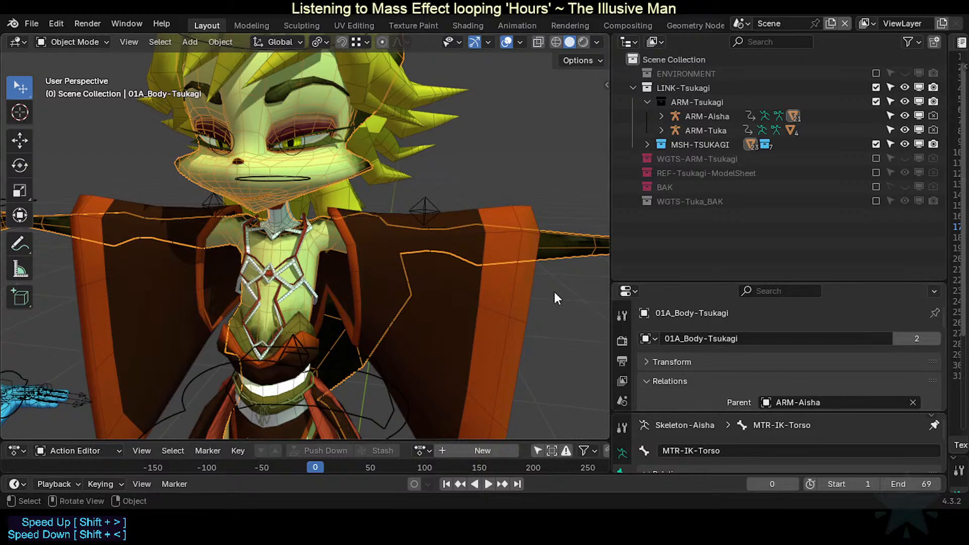
{"action": "left_click", "coordinate": [330, 233]}
{"action": "scroll", "coordinate": [289, 155], "scroll_direction": "down", "scroll_amount": 1}
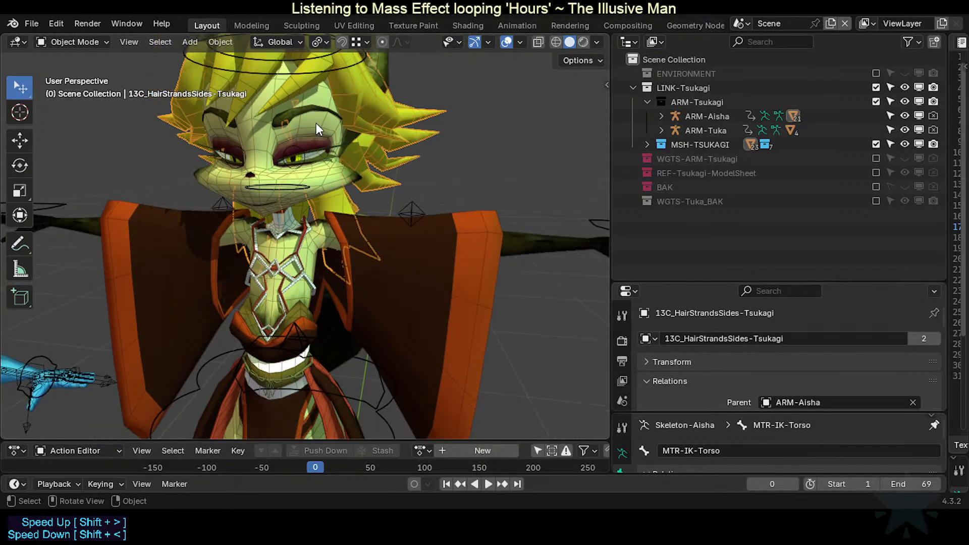
Step: Examine the fox character's head and face, and view its upper body beside the blue figure
{"action": "middle_click_drag", "start_coordinate": [317, 119], "coordinate": [323, 236], "text": "shift"}
{"action": "scroll", "coordinate": [323, 235], "scroll_direction": "up", "scroll_amount": 2}
{"action": "left_click", "coordinate": [344, 209]}
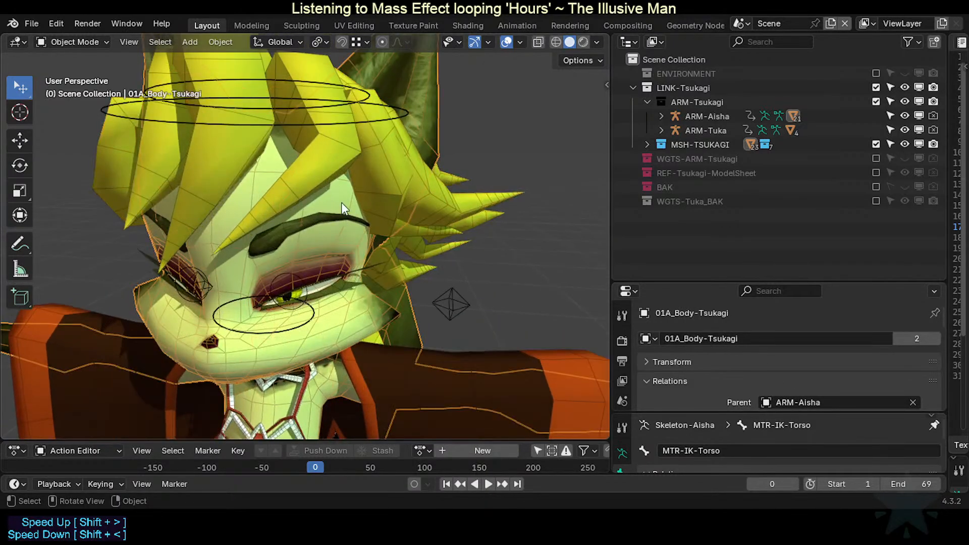
{"action": "middle_click_drag", "start_coordinate": [291, 349], "coordinate": [265, 256], "text": "shift"}
{"action": "scroll", "coordinate": [362, 257], "scroll_direction": "down", "scroll_amount": 5}
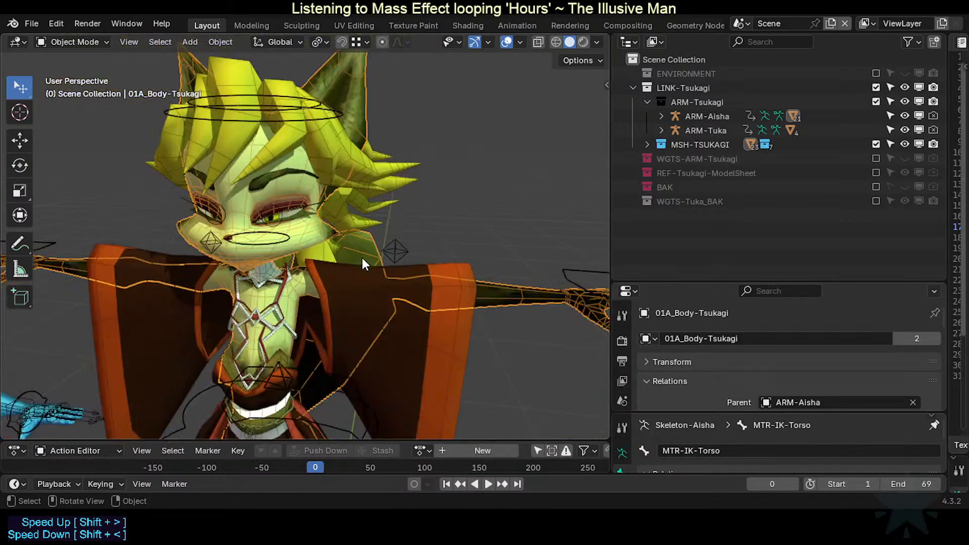
{"action": "middle_click_drag", "start_coordinate": [362, 257], "coordinate": [302, 235]}
{"action": "scroll", "coordinate": [313, 232], "scroll_direction": "up", "scroll_amount": 6}
{"action": "scroll", "coordinate": [330, 229], "scroll_direction": "down", "scroll_amount": 6}
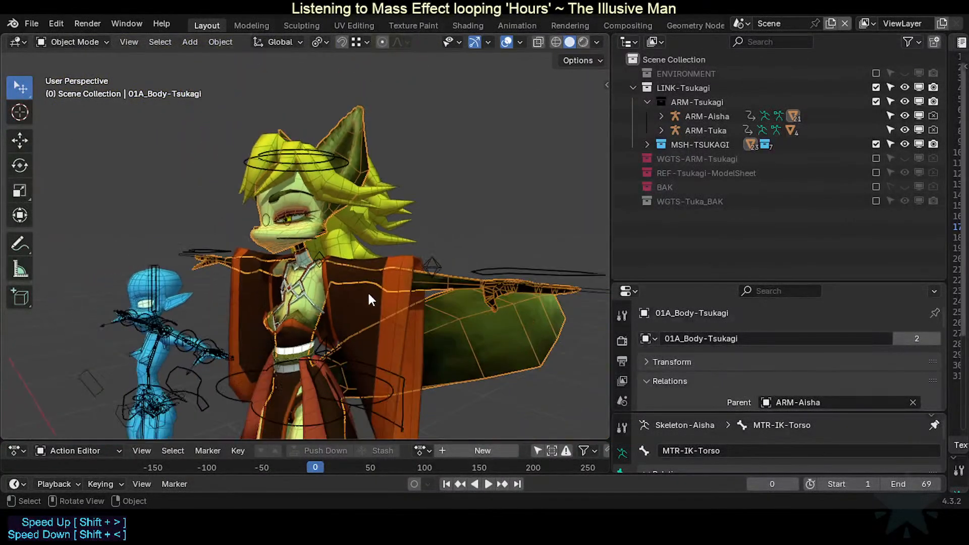
{"action": "middle_click_drag", "start_coordinate": [343, 342], "coordinate": [384, 422], "text": "shift"}
{"action": "scroll", "coordinate": [388, 380], "scroll_direction": "up", "scroll_amount": 5}
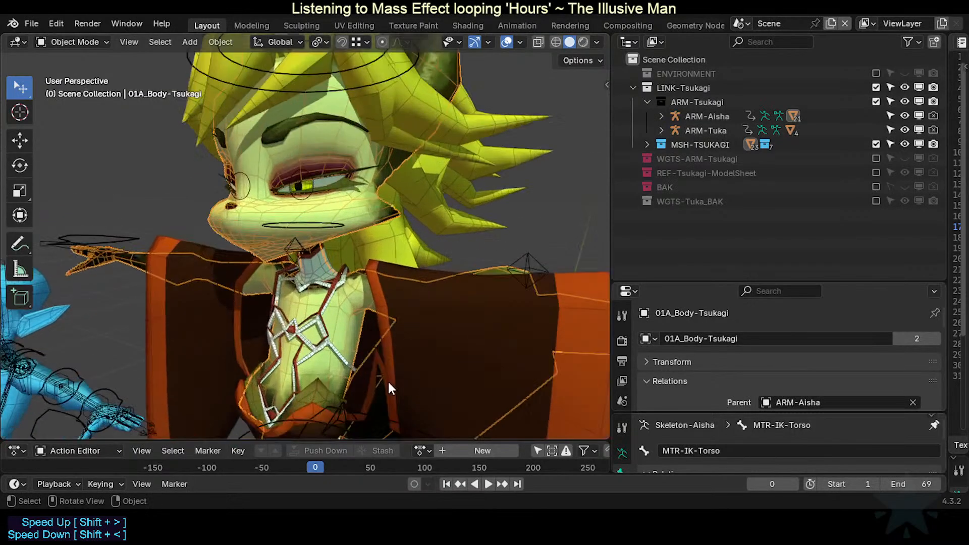
{"action": "scroll", "coordinate": [378, 358], "scroll_direction": "down", "scroll_amount": 4}
{"action": "scroll", "coordinate": [382, 313], "scroll_direction": "up", "scroll_amount": 2}
{"action": "scroll", "coordinate": [383, 309], "scroll_direction": "down", "scroll_amount": 4}
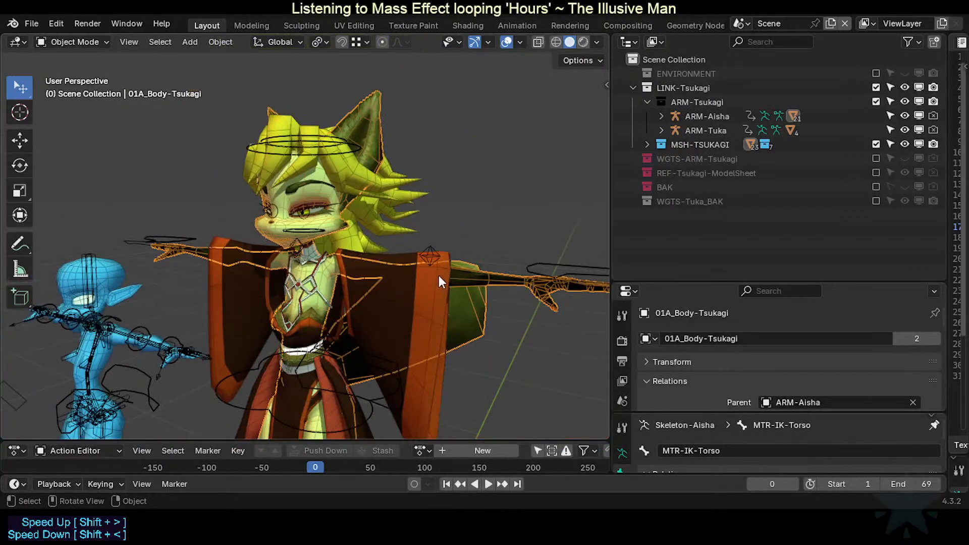
Step: Select the 21_Tsukagi-Kimono mesh and examine the outfit from the sleeves down to the legs
{"action": "left_click", "coordinate": [439, 277]}
{"action": "scroll", "coordinate": [444, 242], "scroll_direction": "up", "scroll_amount": 2}
{"action": "middle_click_drag", "start_coordinate": [277, 205], "coordinate": [371, 246]}
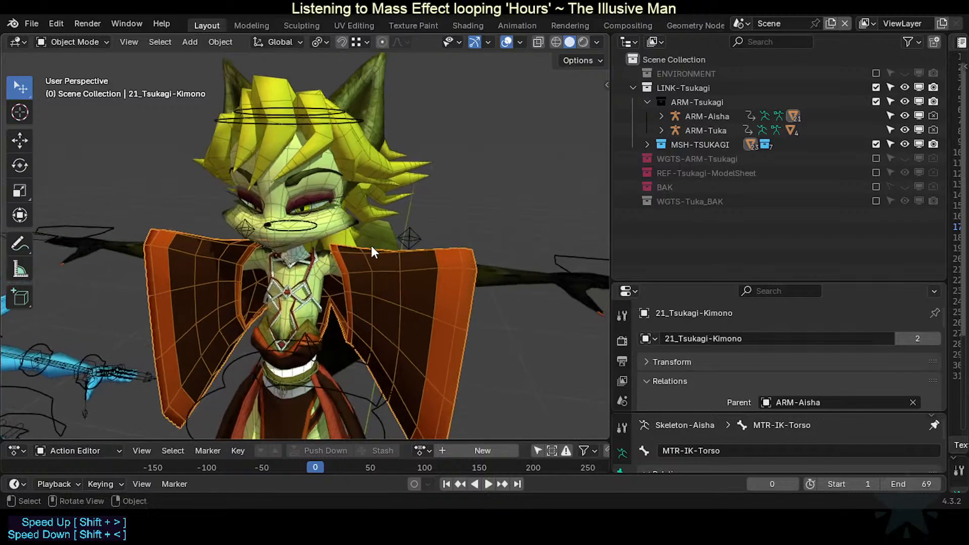
{"action": "middle_click_drag", "start_coordinate": [408, 299], "coordinate": [550, 303]}
{"action": "scroll", "coordinate": [515, 314], "scroll_direction": "down", "scroll_amount": 1}
{"action": "middle_click_drag", "start_coordinate": [380, 344], "coordinate": [401, 205], "text": "shift"}
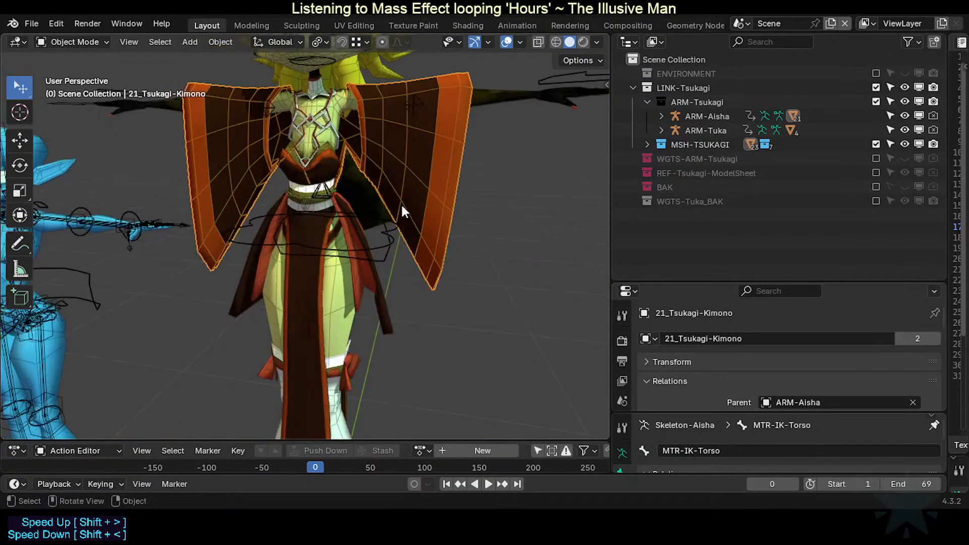
{"action": "scroll", "coordinate": [386, 247], "scroll_direction": "down", "scroll_amount": 3}
{"action": "middle_click_drag", "start_coordinate": [387, 249], "coordinate": [333, 298]}
{"action": "scroll", "coordinate": [342, 313], "scroll_direction": "up", "scroll_amount": 2}
Step: View the 01A_Body-Tsukagi mesh in Edit Mode, return to Object Mode, and select the ARM-Tuka rig
{"action": "left_click", "coordinate": [310, 250]}
{"action": "middle_click_drag", "start_coordinate": [310, 250], "coordinate": [351, 286]}
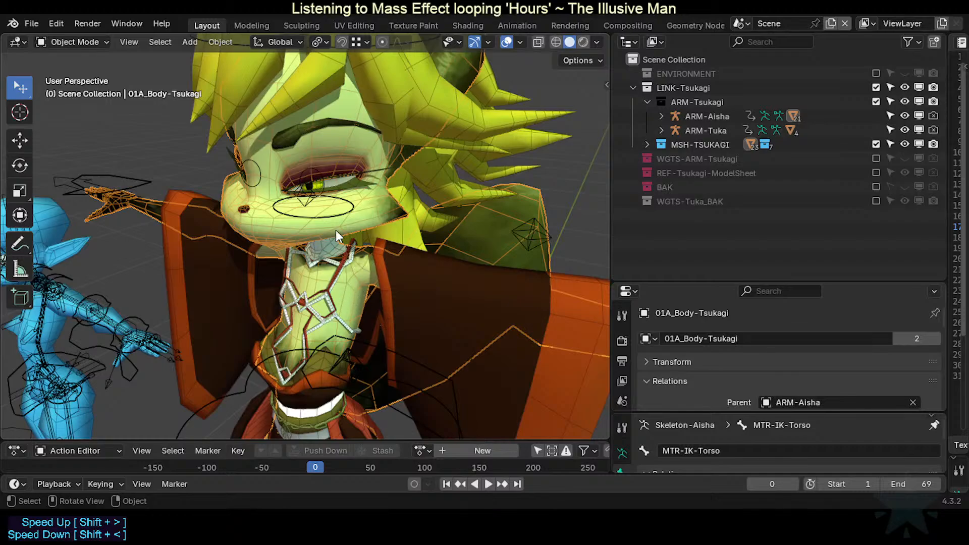
{"action": "key", "text": "Tab"}
{"action": "scroll", "coordinate": [374, 245], "scroll_direction": "down", "scroll_amount": 4}
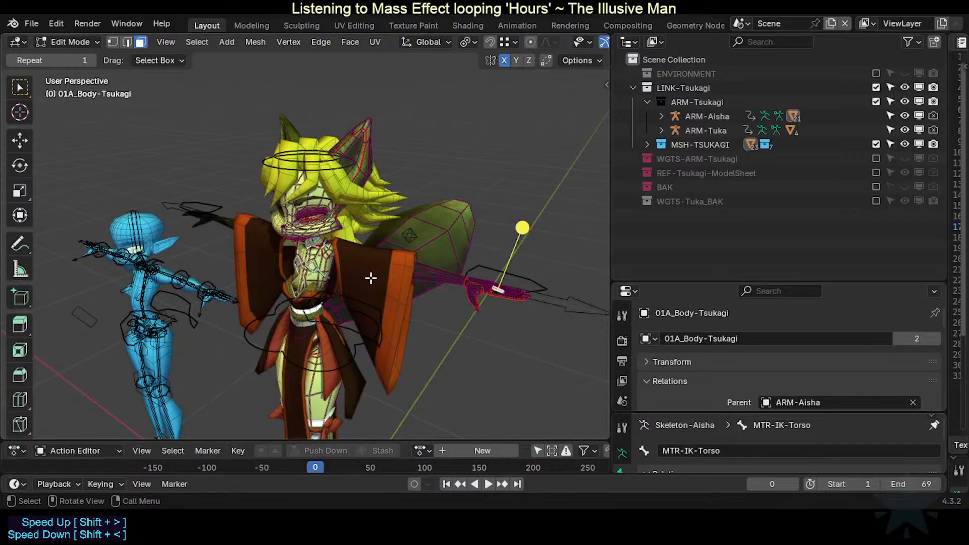
{"action": "key", "text": "Tab"}
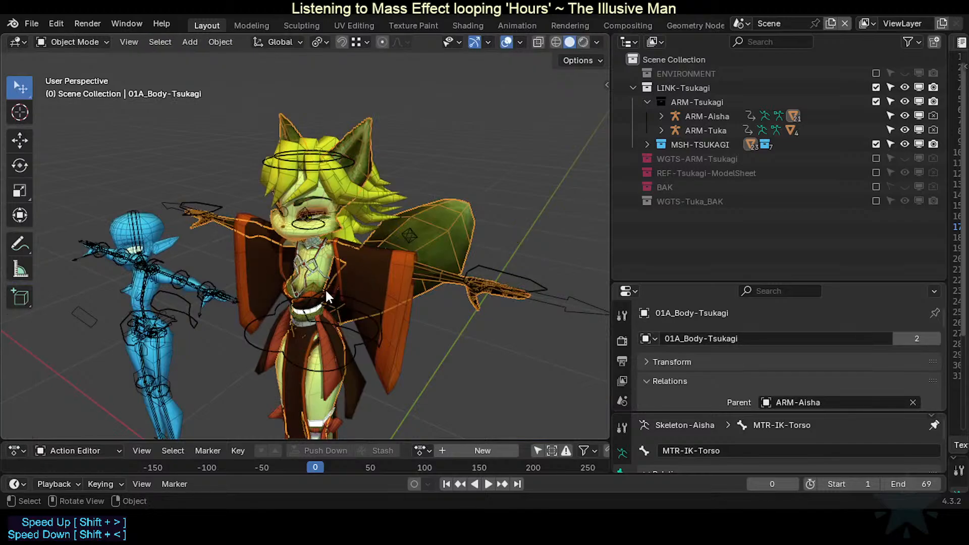
{"action": "scroll", "coordinate": [334, 271], "scroll_direction": "up", "scroll_amount": 5}
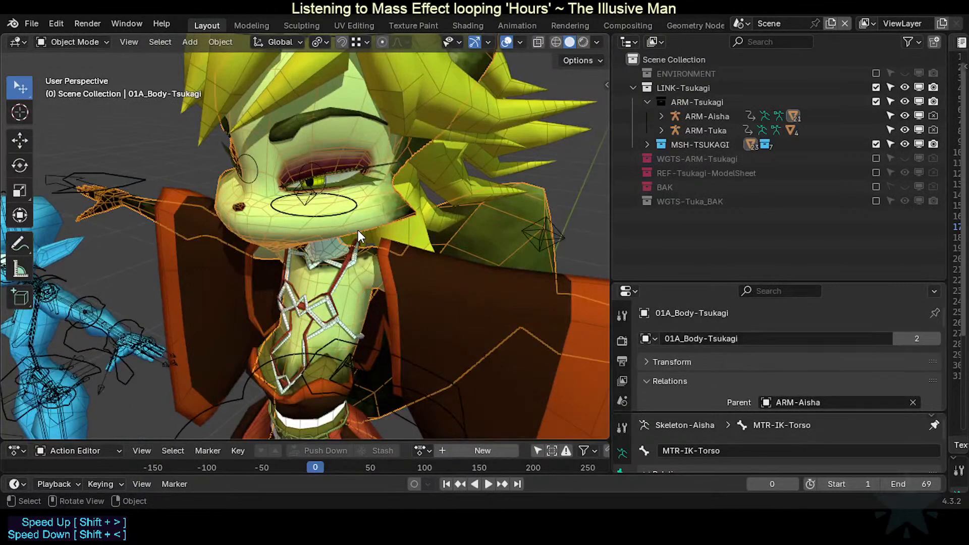
{"action": "scroll", "coordinate": [359, 230], "scroll_direction": "down", "scroll_amount": 5}
{"action": "left_click", "coordinate": [152, 321]}
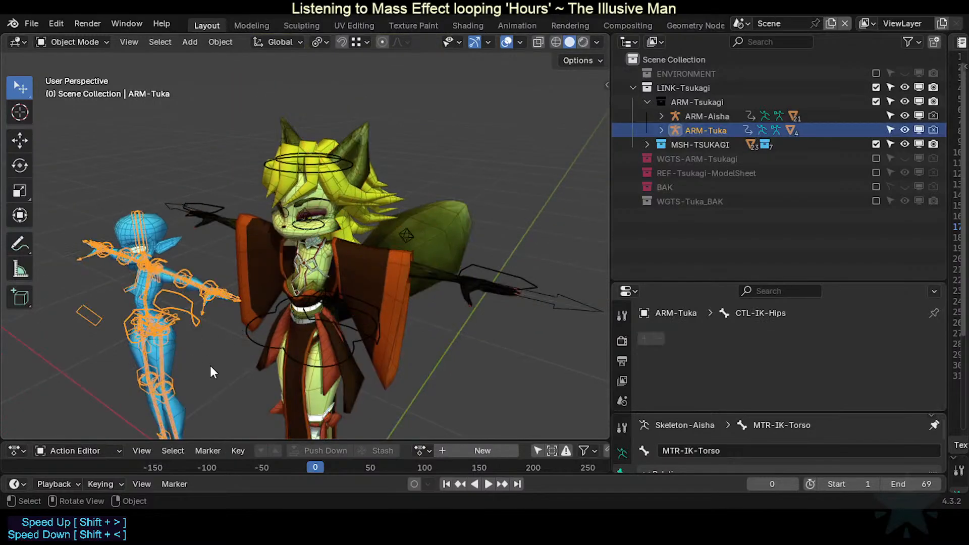
Step: Select the 0-Body-Tuka mesh of the blue figure and reveal it in the scene hierarchy under ARM-Tuka
{"action": "middle_click_drag", "start_coordinate": [223, 356], "coordinate": [280, 232], "text": "shift"}
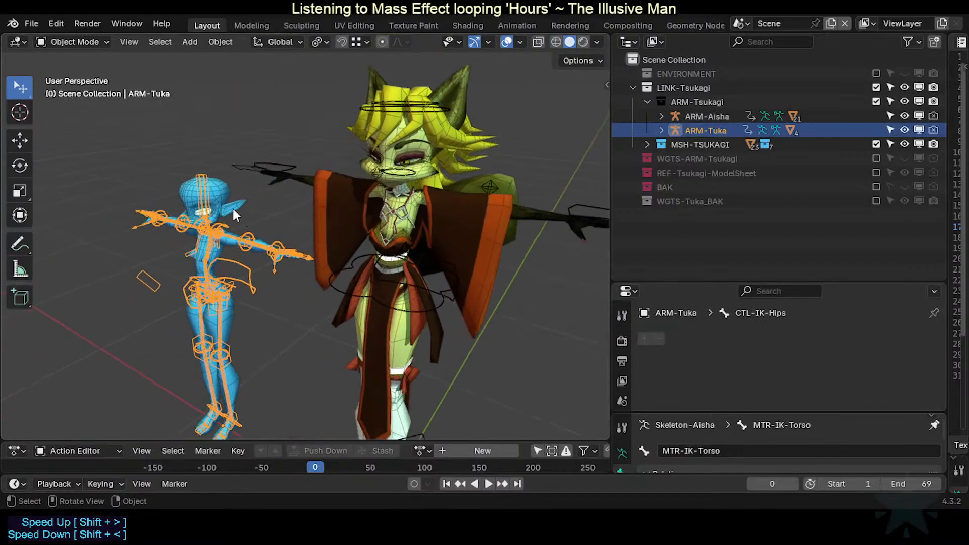
{"action": "left_click", "coordinate": [217, 252]}
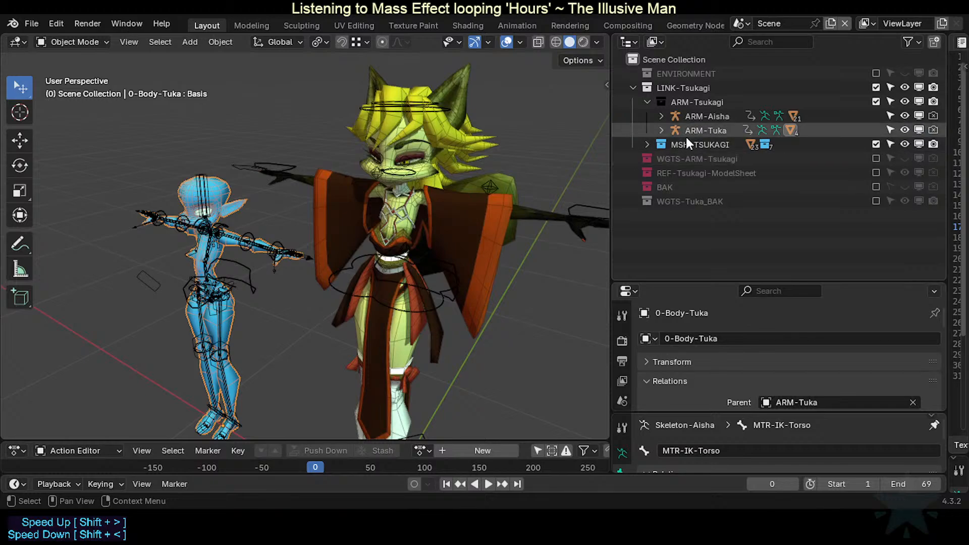
{"action": "key", "text": "period"}
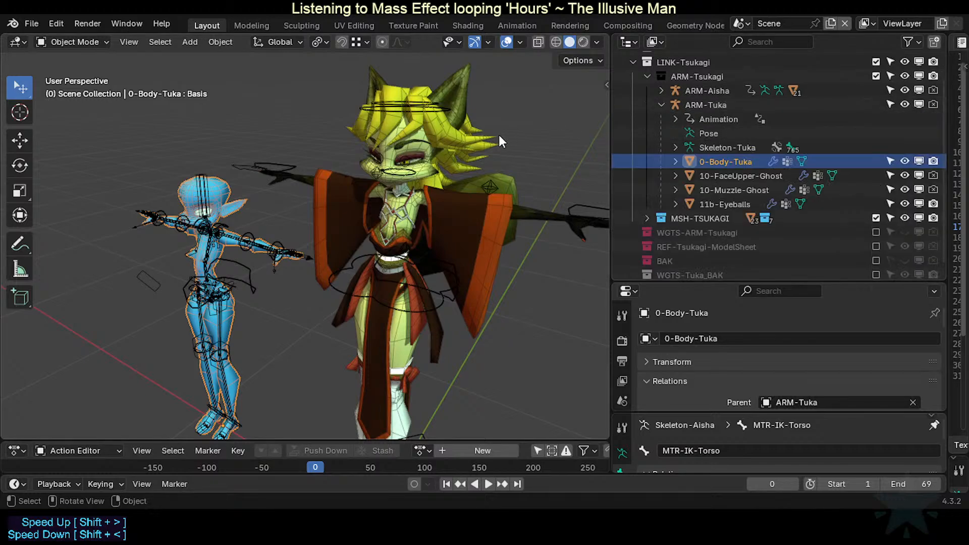
Step: Enable the Screencast Keys display in the 3D viewport
{"action": "key", "text": "n"}
{"action": "left_click", "coordinate": [412, 96]}
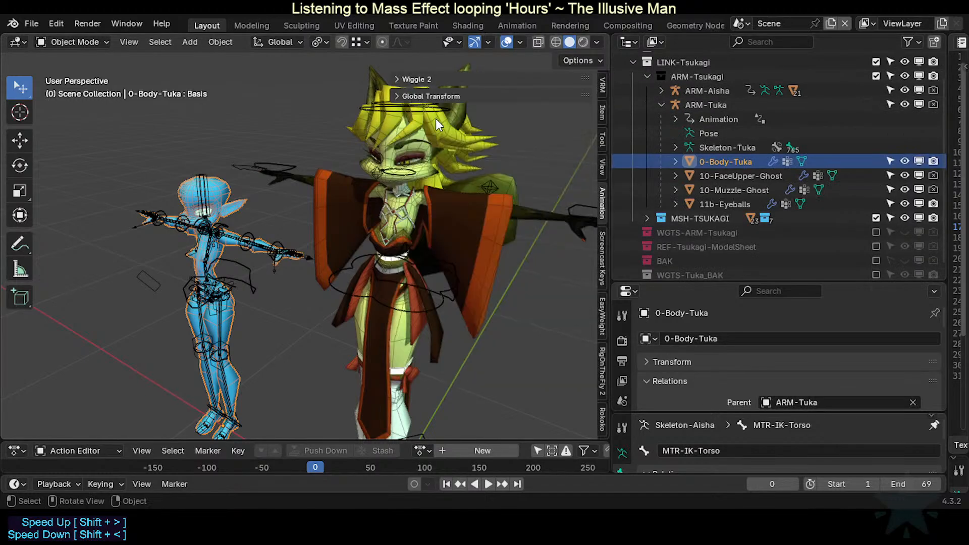
{"action": "left_click", "coordinate": [416, 78]}
{"action": "left_click", "coordinate": [417, 78]}
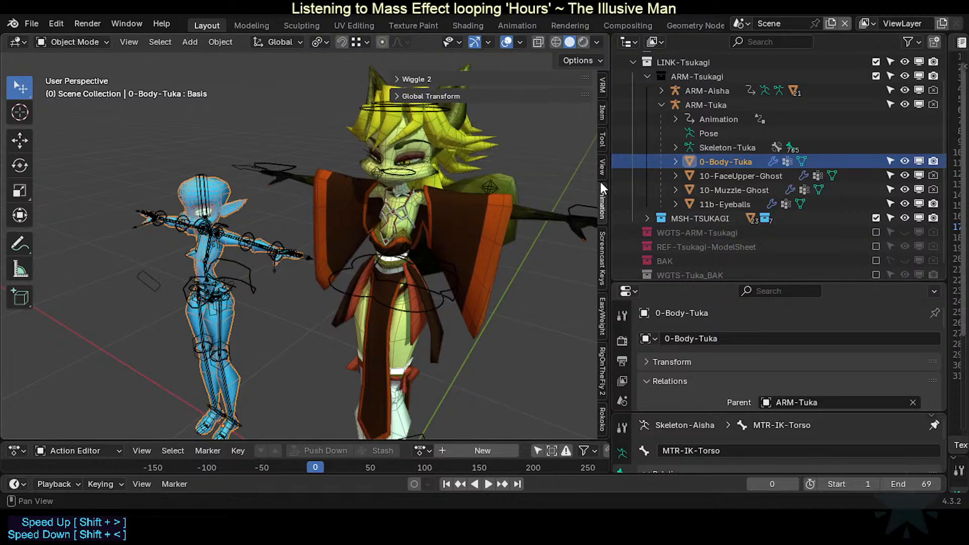
{"action": "left_click", "coordinate": [602, 258]}
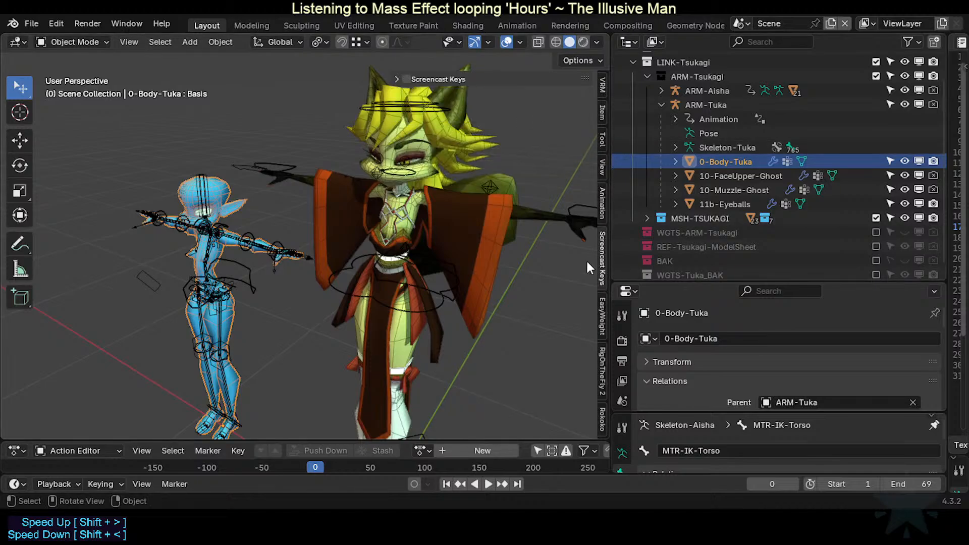
{"action": "left_click", "coordinate": [406, 78]}
{"action": "key", "text": "n"}
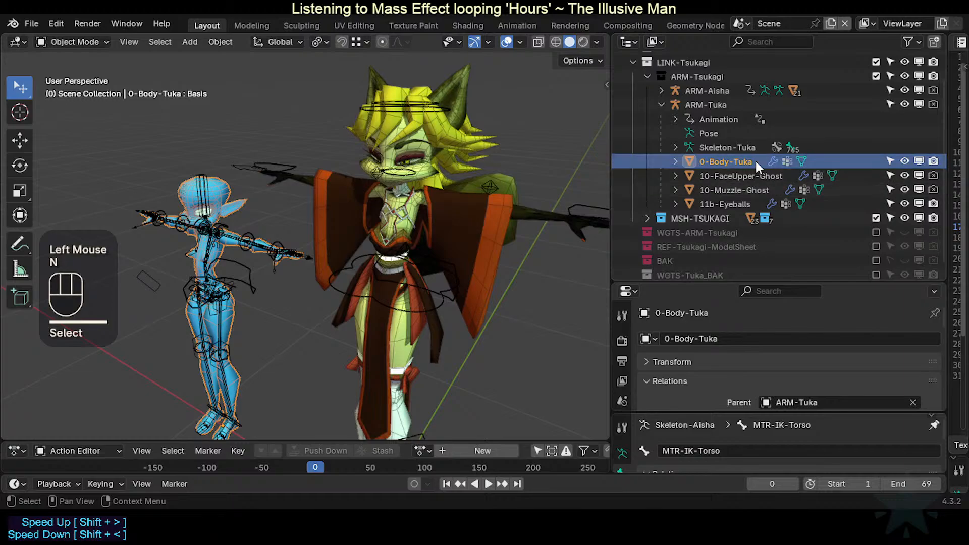
{"action": "scroll", "coordinate": [756, 162], "scroll_direction": "up", "scroll_amount": 2}
{"action": "left_click", "coordinate": [661, 130]}
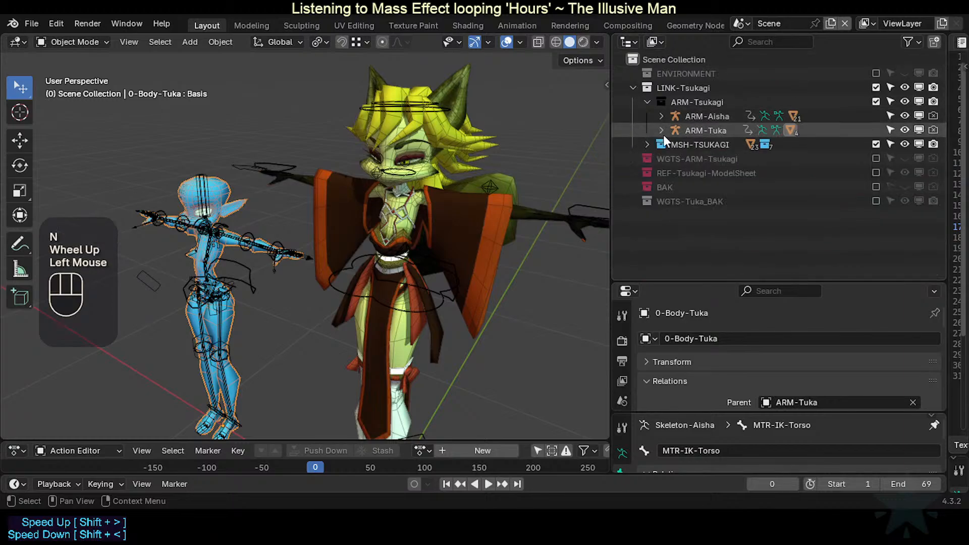
{"action": "left_click", "coordinate": [734, 131]}
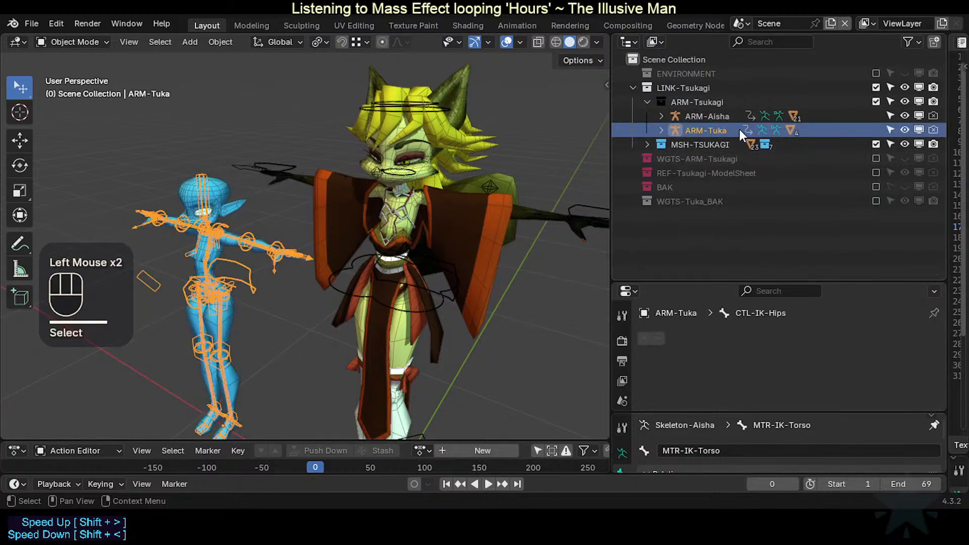
{"action": "key", "text": "Delete"}
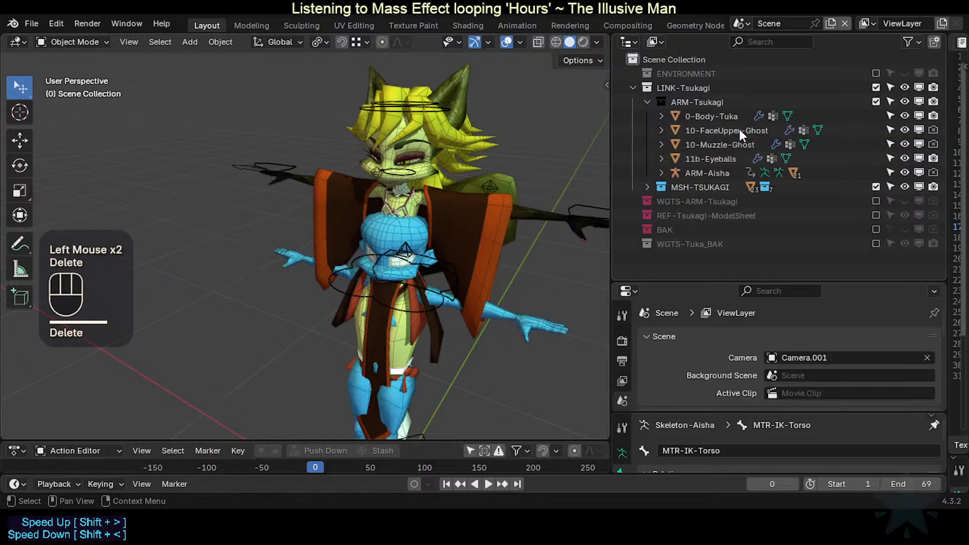
{"action": "key", "text": "ctrl+z"}
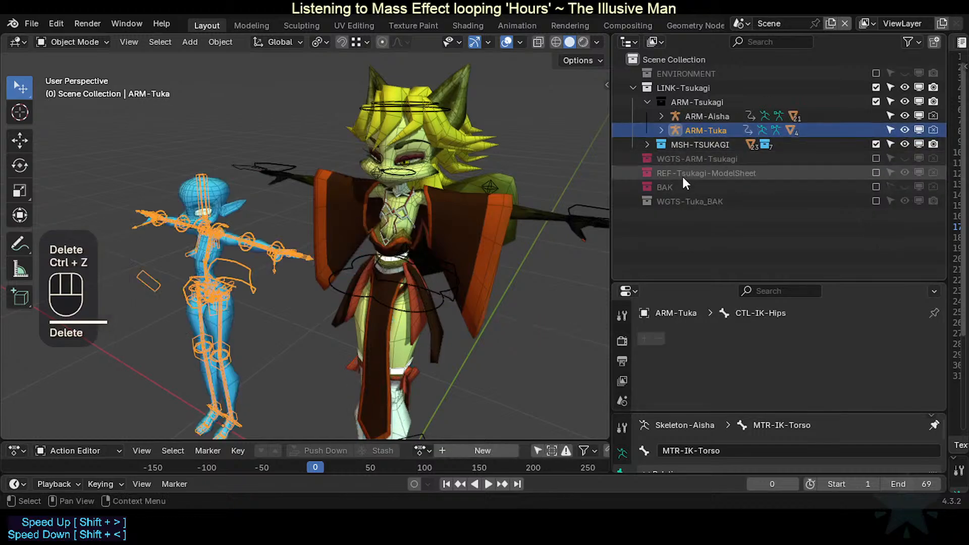
Step: Delete the ARM-Tuka rig together with its child meshes, from 0-Body-Tuka through 11b-Eyeballs
{"action": "left_click", "coordinate": [661, 130]}
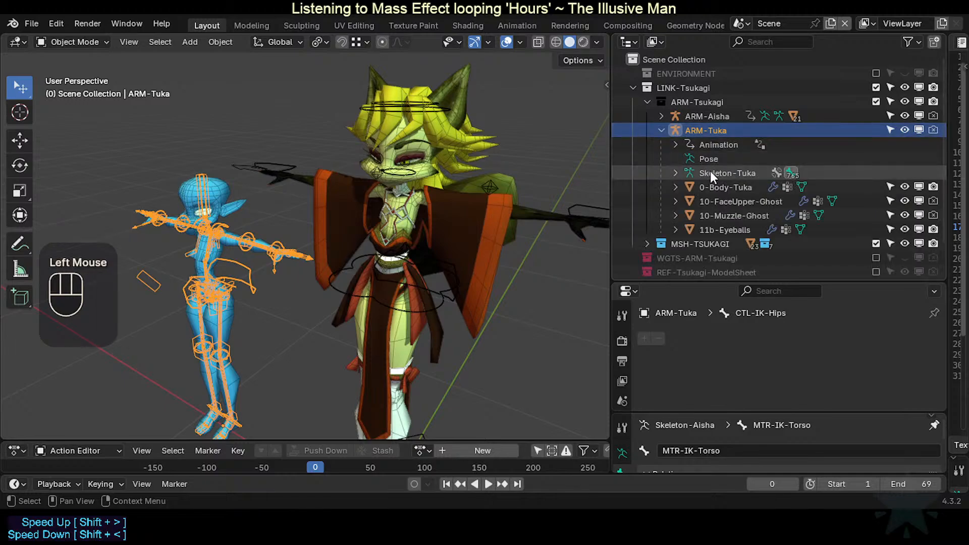
{"action": "left_click", "coordinate": [715, 229], "text": "shift"}
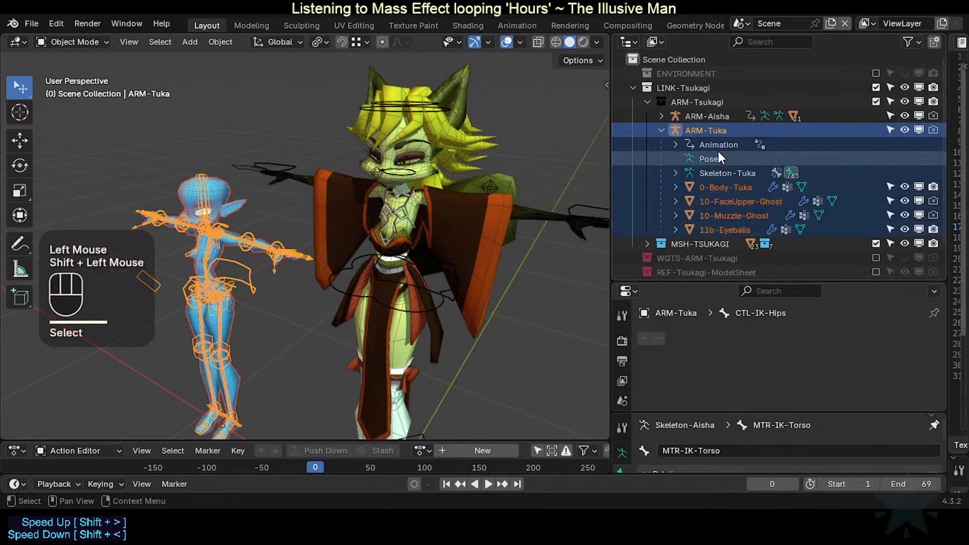
{"action": "key", "text": "Delete"}
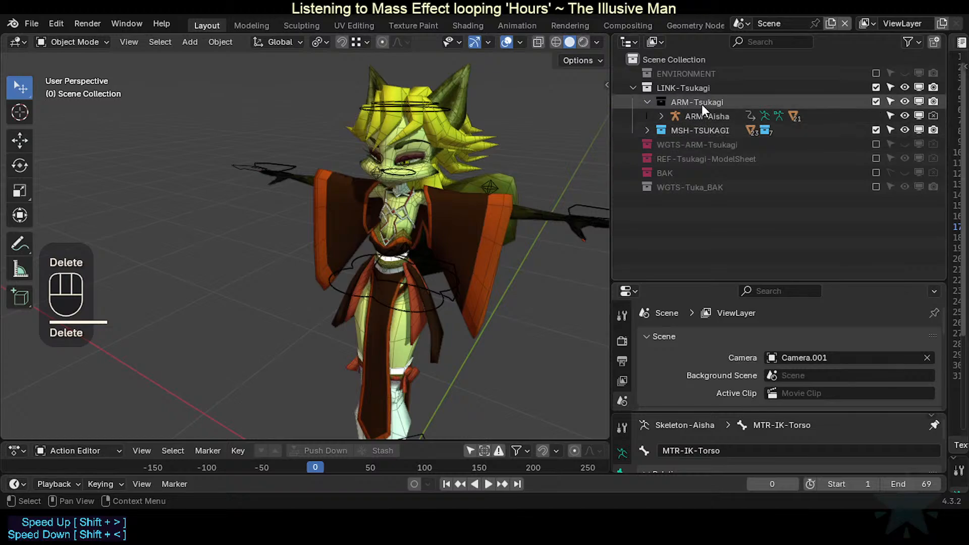
Step: Expand the MSH-TSUKAGI collection and exclude it from the view layer briefly to check which meshes it holds
{"action": "left_click", "coordinate": [648, 130]}
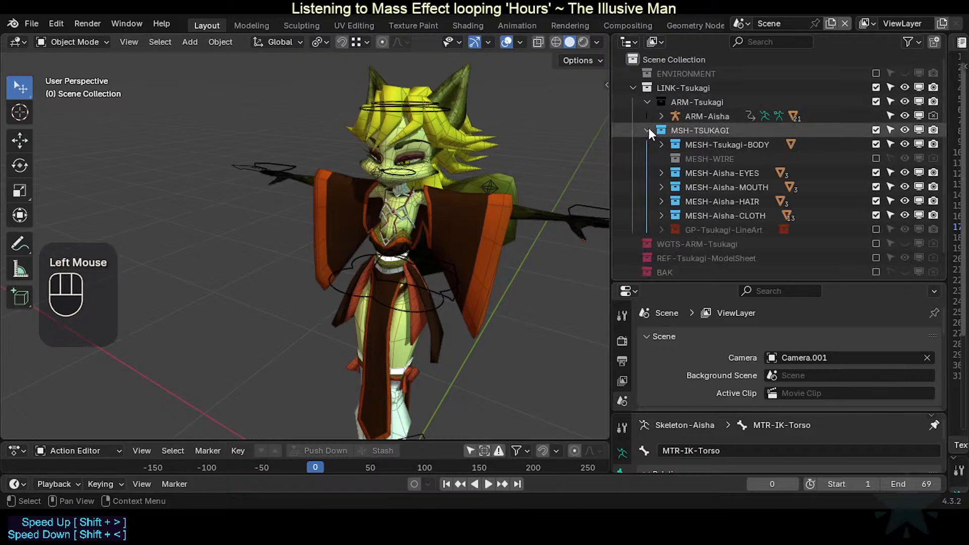
{"action": "left_click", "coordinate": [876, 130]}
{"action": "left_click", "coordinate": [876, 130]}
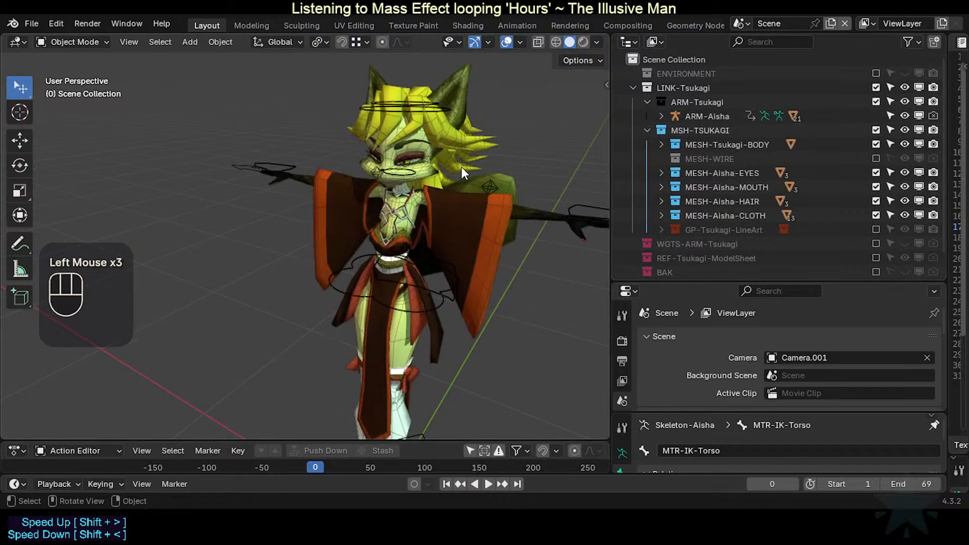
Step: Select the ARM-Aisha rig and examine its controls around the fox character's face and chest
{"action": "left_click", "coordinate": [420, 97]}
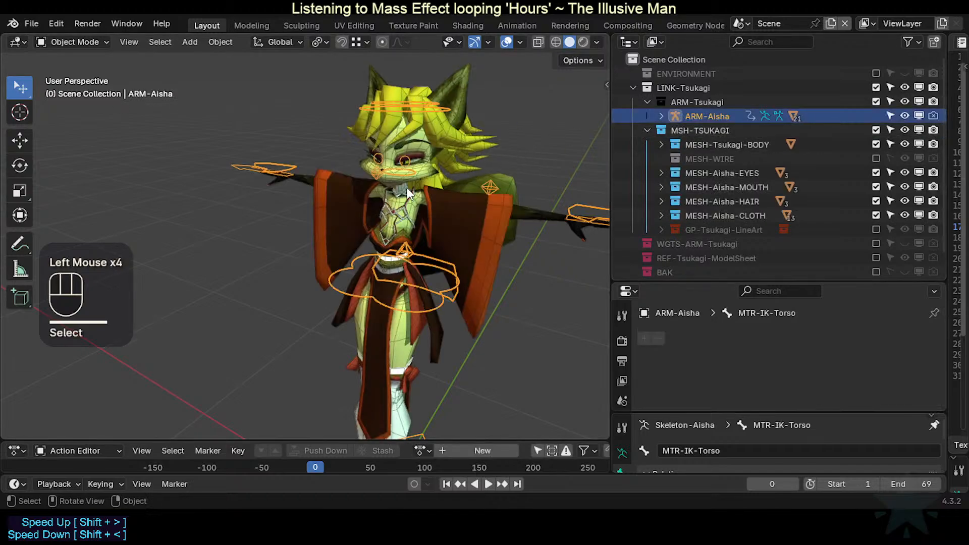
{"action": "middle_click_drag", "start_coordinate": [407, 187], "coordinate": [502, 216], "text": "shift"}
{"action": "scroll", "coordinate": [423, 276], "scroll_direction": "up", "scroll_amount": 2}
{"action": "scroll", "coordinate": [423, 277], "scroll_direction": "down", "scroll_amount": 1}
{"action": "scroll", "coordinate": [426, 226], "scroll_direction": "down", "scroll_amount": 1, "text": "shift"}
{"action": "scroll", "coordinate": [426, 225], "scroll_direction": "up", "scroll_amount": 2}
{"action": "scroll", "coordinate": [467, 222], "scroll_direction": "down", "scroll_amount": 4}
{"action": "scroll", "coordinate": [463, 222], "scroll_direction": "up", "scroll_amount": 2}
{"action": "scroll", "coordinate": [552, 201], "scroll_direction": "up", "scroll_amount": 1}
{"action": "scroll", "coordinate": [553, 202], "scroll_direction": "down", "scroll_amount": 1}
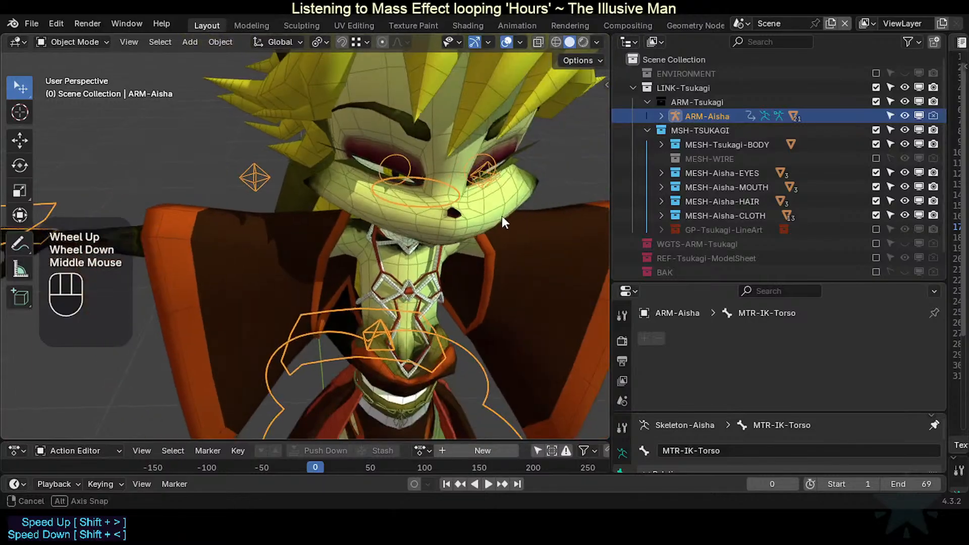
{"action": "scroll", "coordinate": [393, 211], "scroll_direction": "down", "scroll_amount": 2}
{"action": "left_click", "coordinate": [522, 150]}
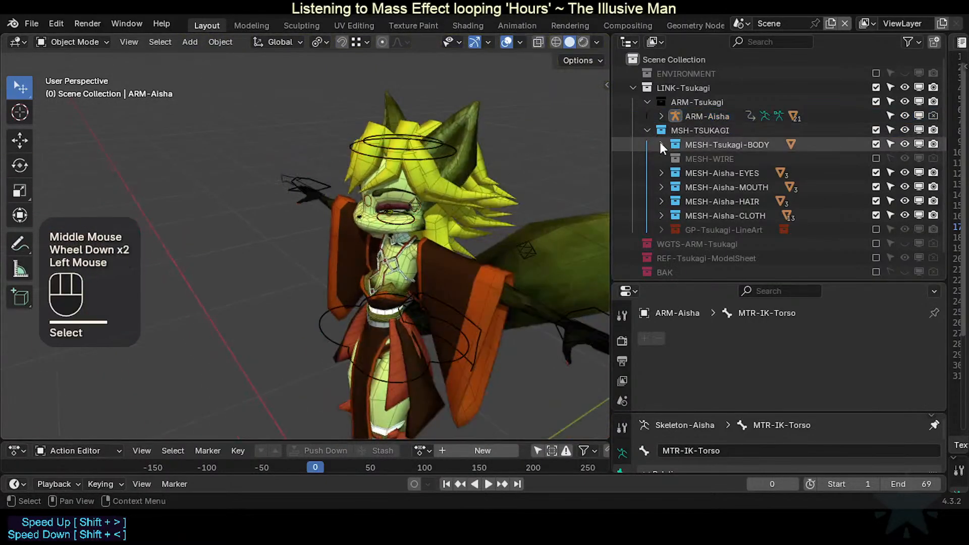
{"action": "left_click", "coordinate": [698, 117]}
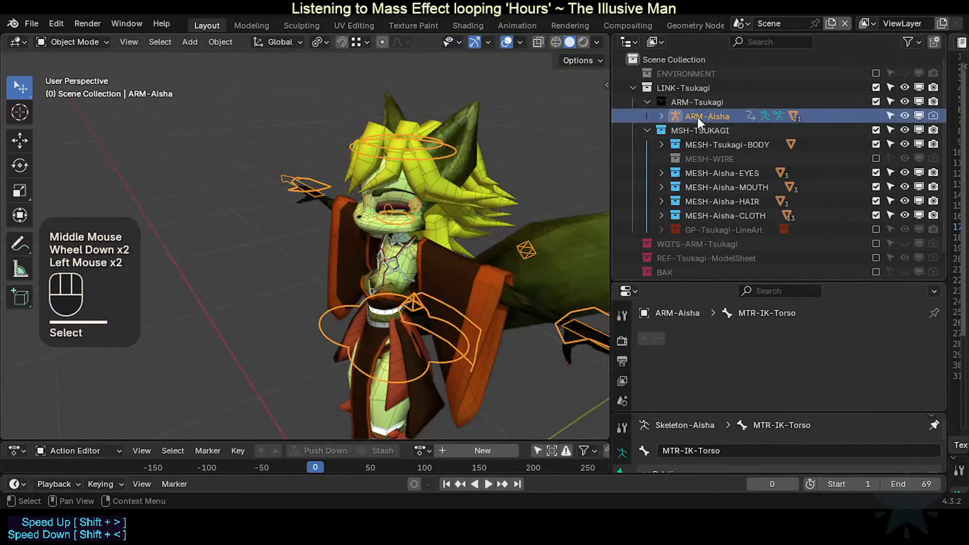
{"action": "left_click", "coordinate": [648, 130]}
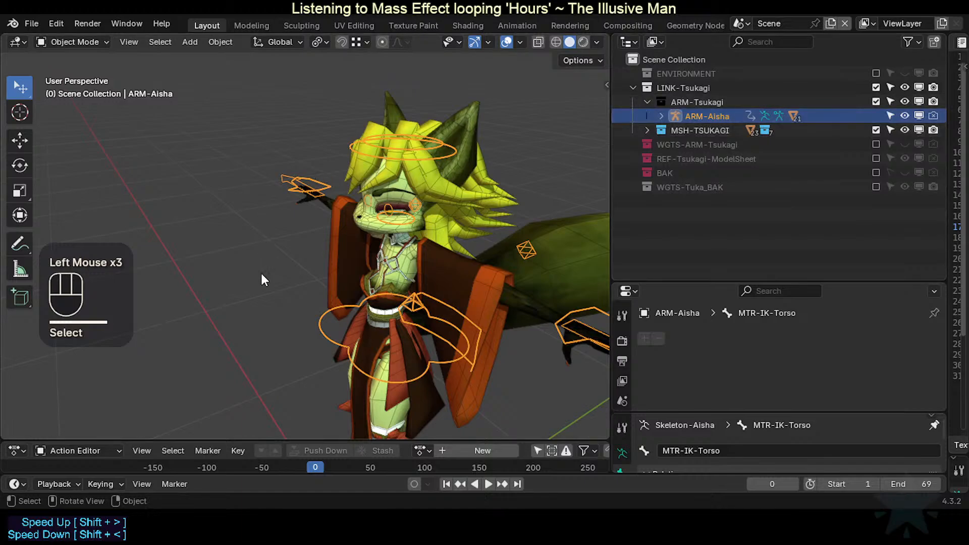
Step: Snap the 3D cursor to the world origin
{"action": "scroll", "coordinate": [260, 271], "scroll_direction": "down", "scroll_amount": 2}
{"action": "middle_click_drag", "start_coordinate": [248, 332], "coordinate": [368, 270], "text": "shift"}
{"action": "key", "text": "shift+s"}
{"action": "left_click", "coordinate": [308, 297]}
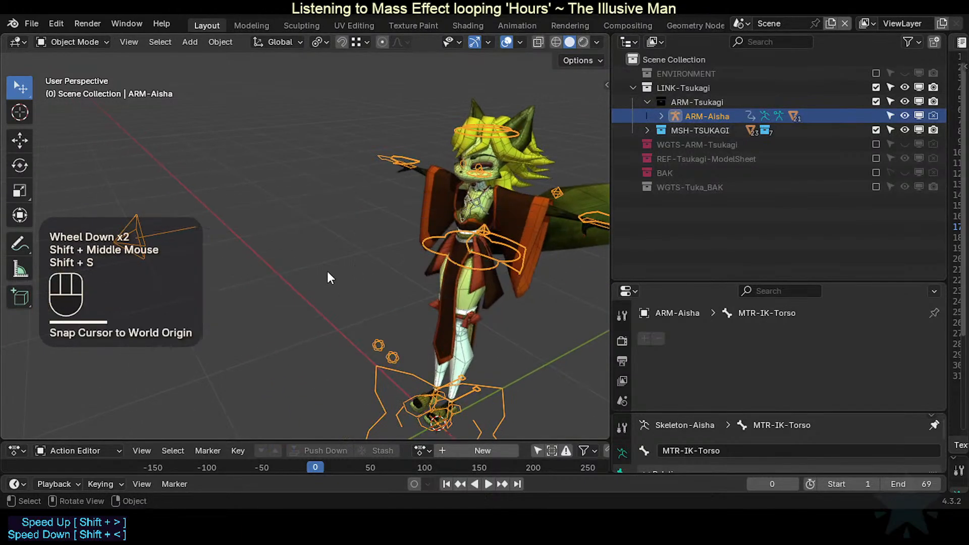
Step: Deselect the ARM-Aisha rig and save the file TEMPLATE-RiggedModel.blend
{"action": "left_click", "coordinate": [31, 24]}
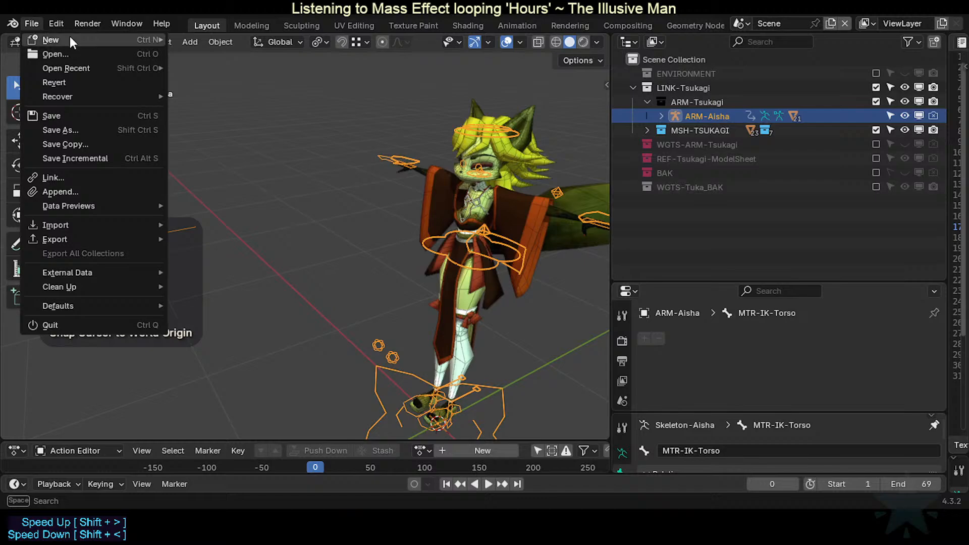
{"action": "left_click", "coordinate": [317, 158]}
{"action": "left_click", "coordinate": [36, 23]}
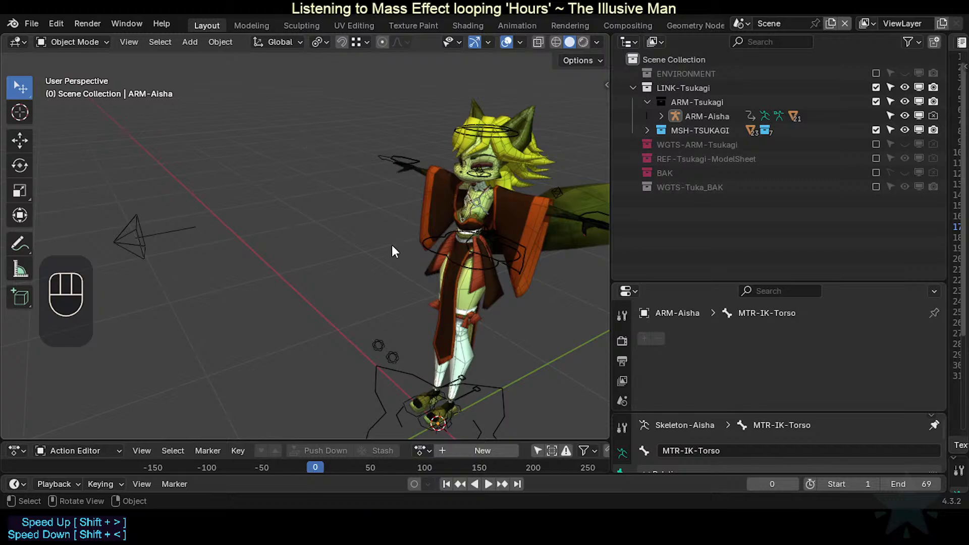
{"action": "key", "text": "ctrl+s"}
{"action": "middle_click_drag", "start_coordinate": [380, 189], "coordinate": [422, 220], "text": "shift"}
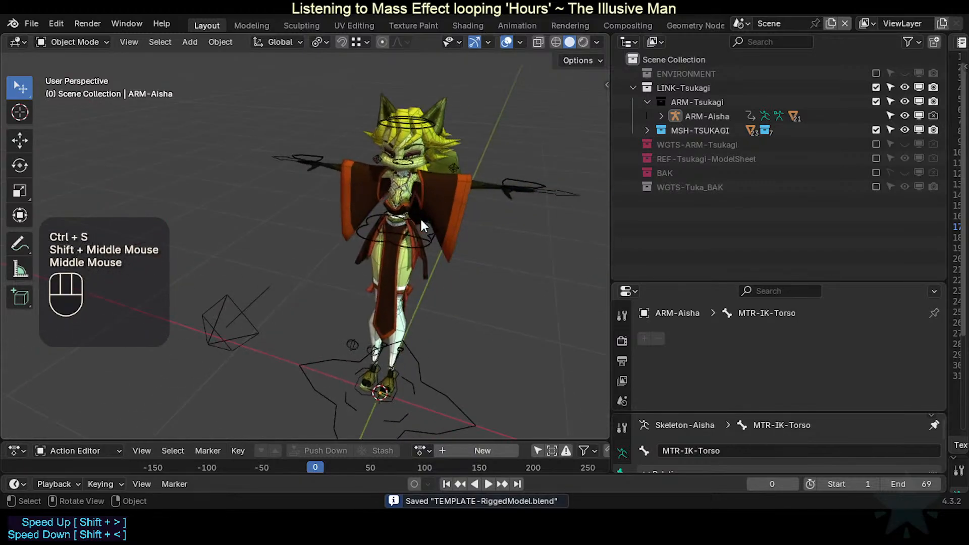
{"action": "scroll", "coordinate": [382, 206], "scroll_direction": "up", "scroll_amount": 2}
{"action": "scroll", "coordinate": [338, 308], "scroll_direction": "down", "scroll_amount": 3}
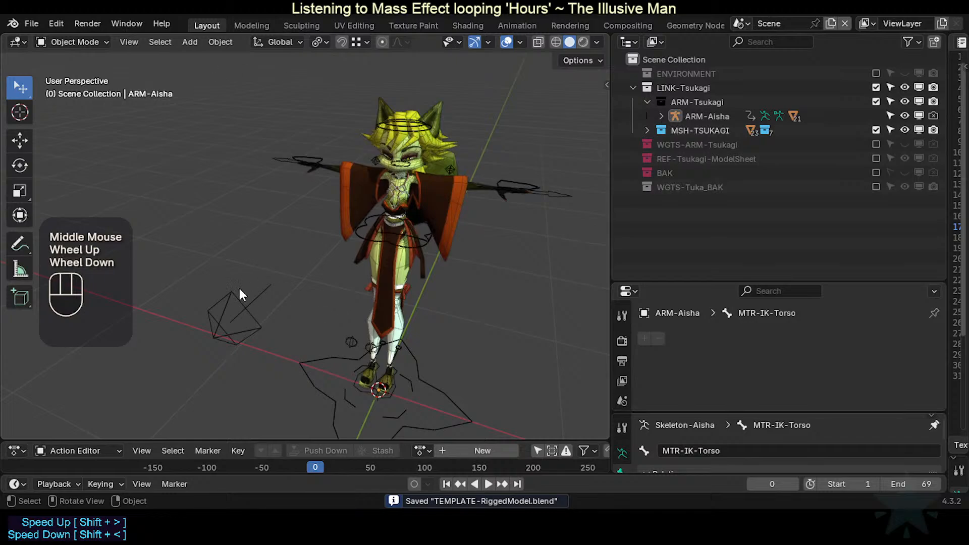
{"action": "left_click", "coordinate": [34, 21]}
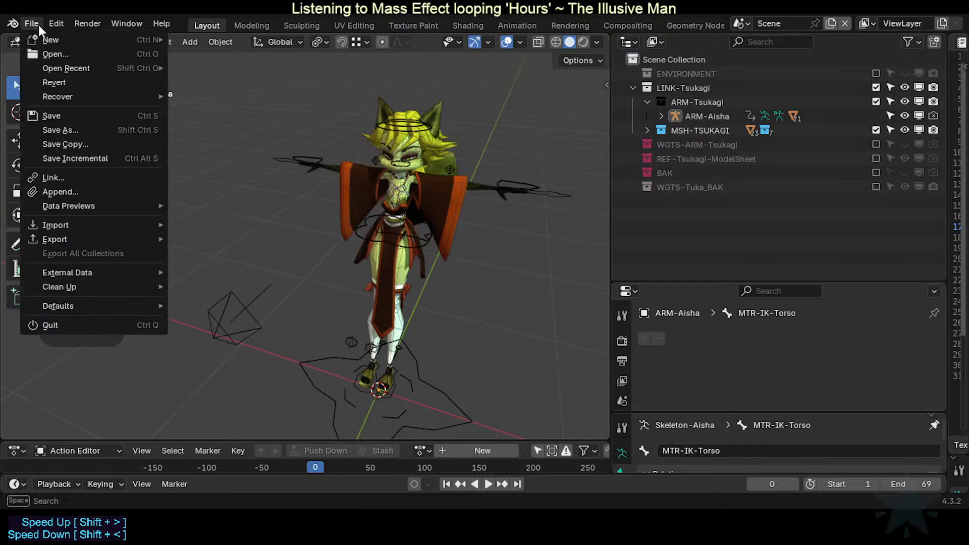
{"action": "left_click", "coordinate": [76, 192]}
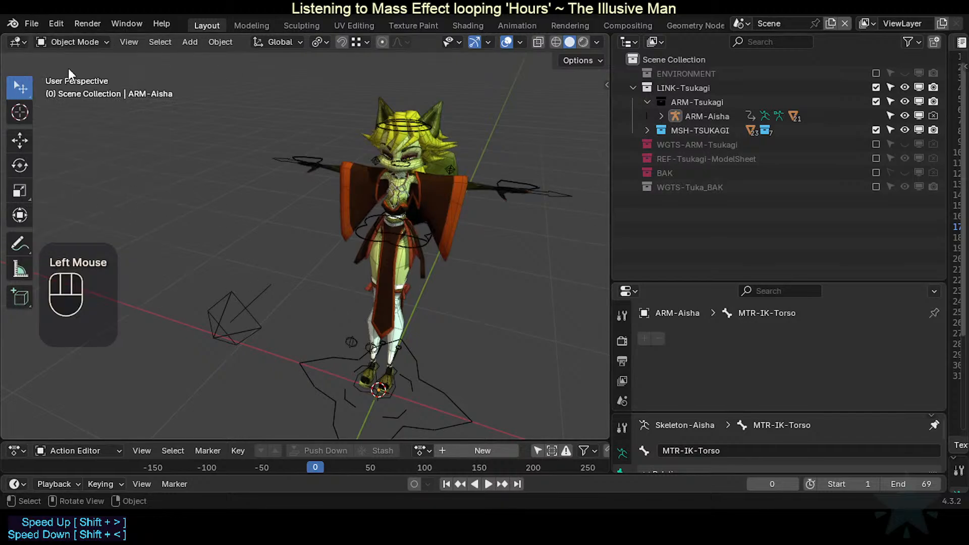
{"action": "key", "text": "Escape"}
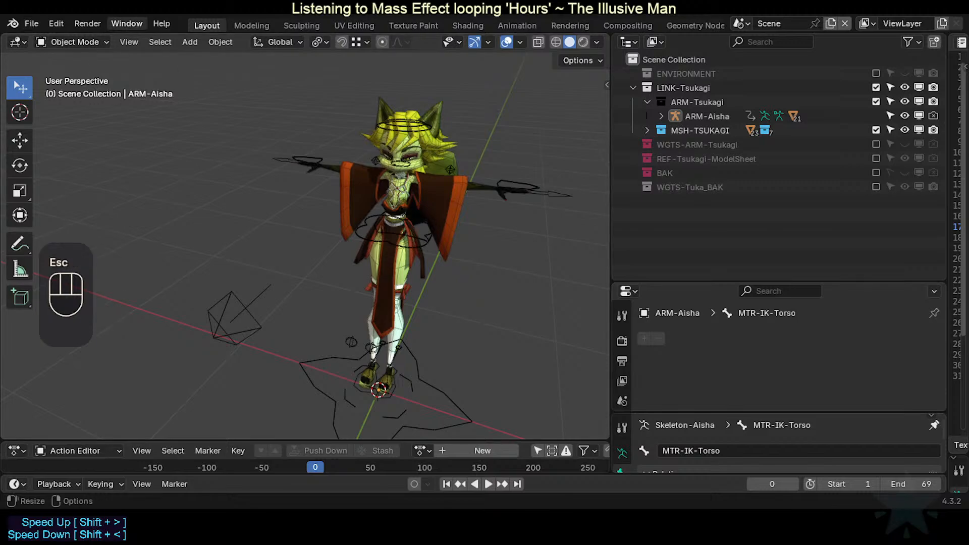
Step: Append the ARM-Tuka rig with its body meshes and WGT-ARM-Tuka widget objects into the scene
{"action": "left_click", "coordinate": [32, 23]}
{"action": "left_click", "coordinate": [79, 193]}
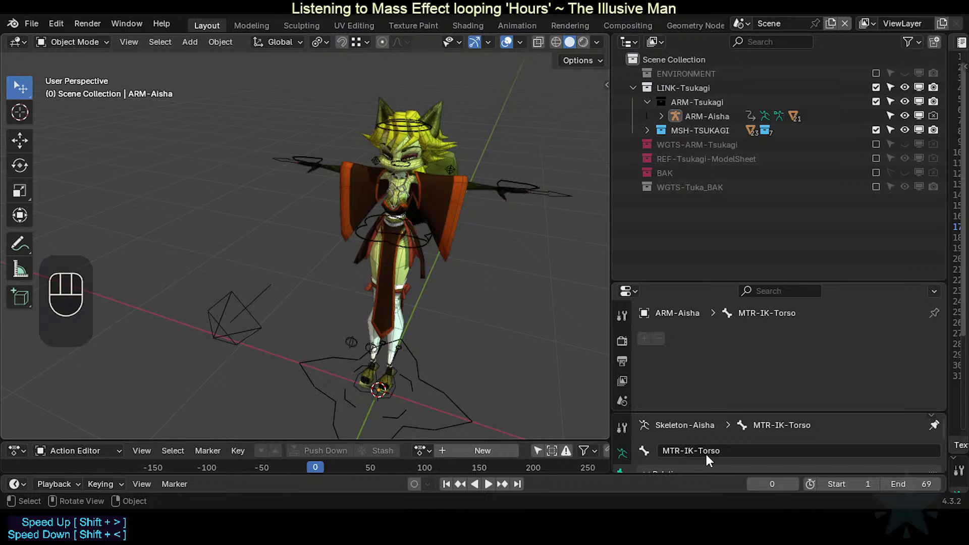
{"action": "left_click", "coordinate": [659, 117]}
{"action": "left_click", "coordinate": [659, 117]}
{"action": "scroll", "coordinate": [692, 231], "scroll_direction": "down", "scroll_amount": 3}
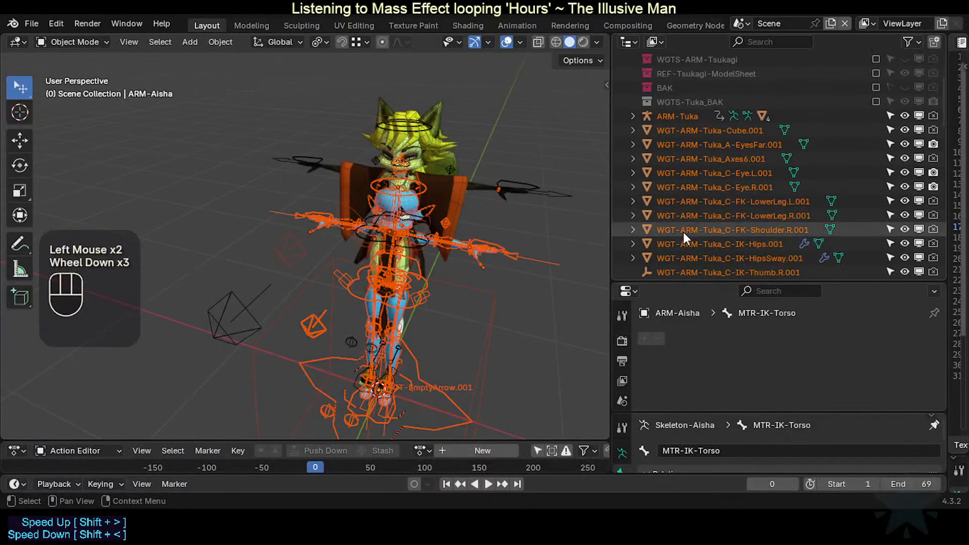
Step: Select the appended ARM-Tuka rig, and compare it with the ARM-Aisha rig by selecting that one
{"action": "left_click", "coordinate": [677, 129]}
{"action": "scroll", "coordinate": [673, 212], "scroll_direction": "up", "scroll_amount": 2}
{"action": "scroll", "coordinate": [684, 172], "scroll_direction": "up", "scroll_amount": 1}
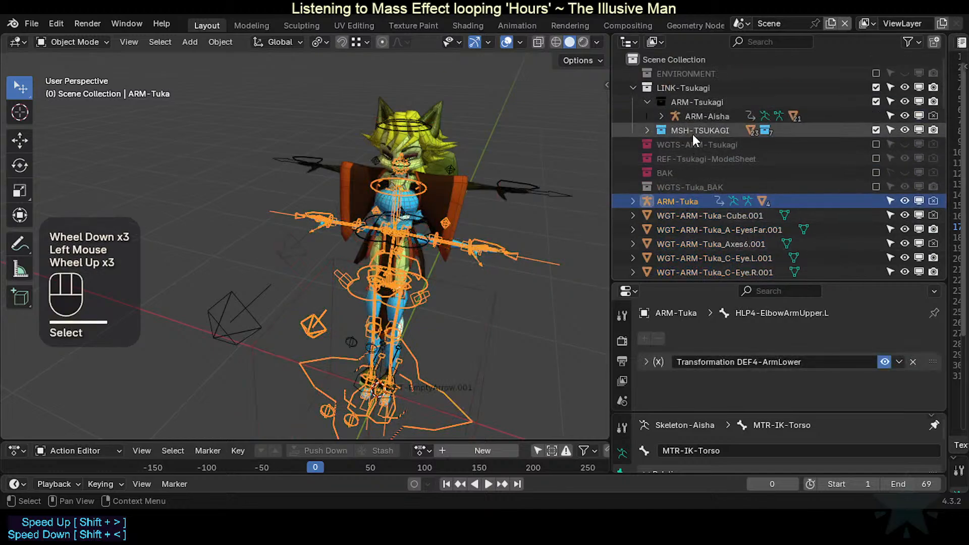
{"action": "left_click", "coordinate": [703, 117]}
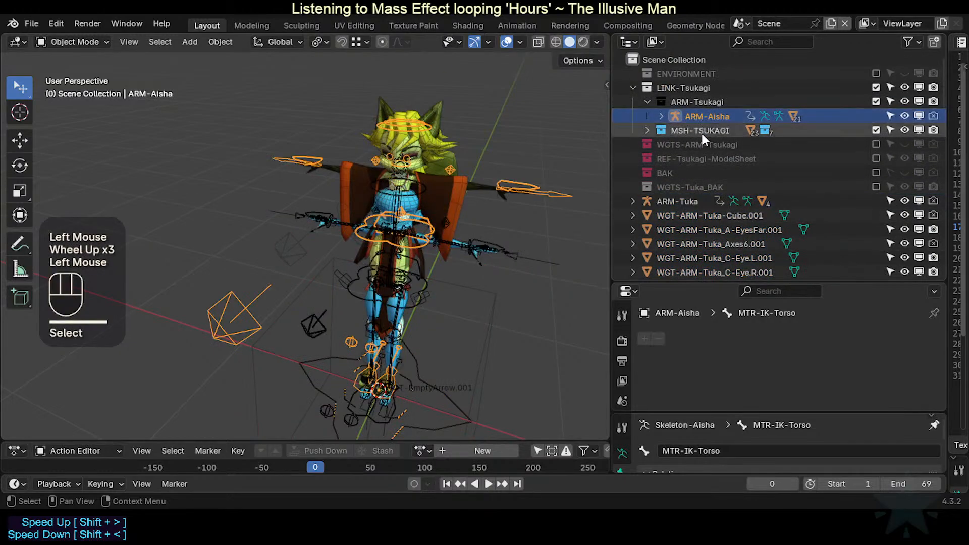
{"action": "left_click", "coordinate": [671, 201]}
{"action": "key", "text": "Delete"}
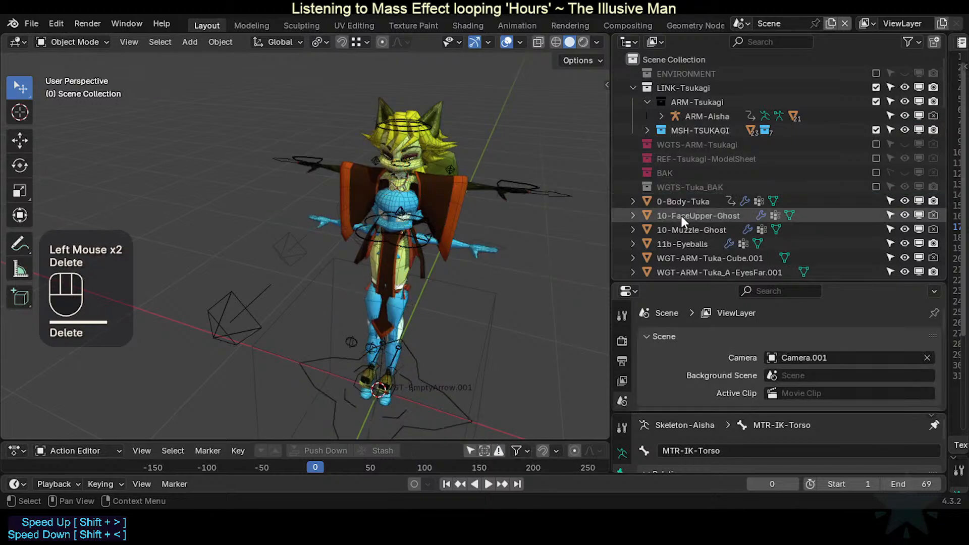
{"action": "key", "text": "ctrl+z"}
{"action": "left_click", "coordinate": [683, 201]}
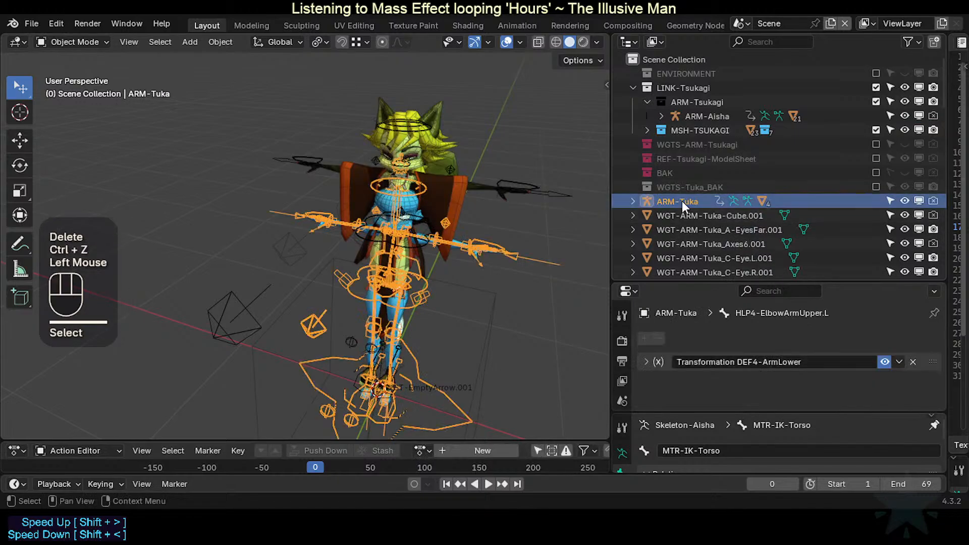
Step: Make the ARM-Tsukagi collection active and reselect the ARM-Tuka rig
{"action": "left_click", "coordinate": [690, 91]}
{"action": "left_click", "coordinate": [695, 103]}
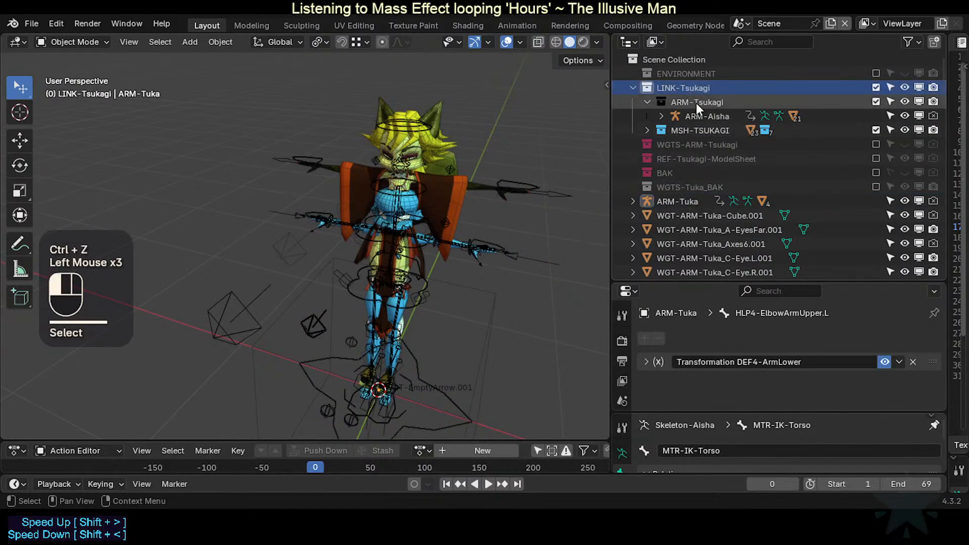
{"action": "left_click", "coordinate": [671, 202]}
{"action": "scroll", "coordinate": [698, 243], "scroll_direction": "down", "scroll_amount": 4}
{"action": "scroll", "coordinate": [698, 245], "scroll_direction": "up", "scroll_amount": 1}
{"action": "scroll", "coordinate": [698, 245], "scroll_direction": "up", "scroll_amount": 2}
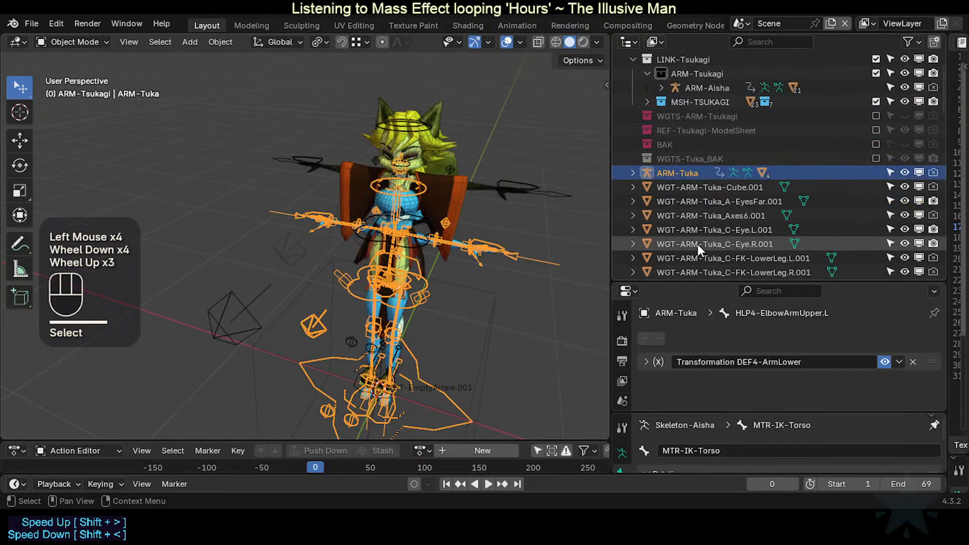
Step: Move the ARM-Tuka rig along the X axis so it stands clear beside the Tsukagi character
{"action": "left_click", "coordinate": [404, 305]}
{"action": "left_click", "coordinate": [409, 306]}
{"action": "left_click", "coordinate": [409, 305]}
{"action": "key", "text": "g"}
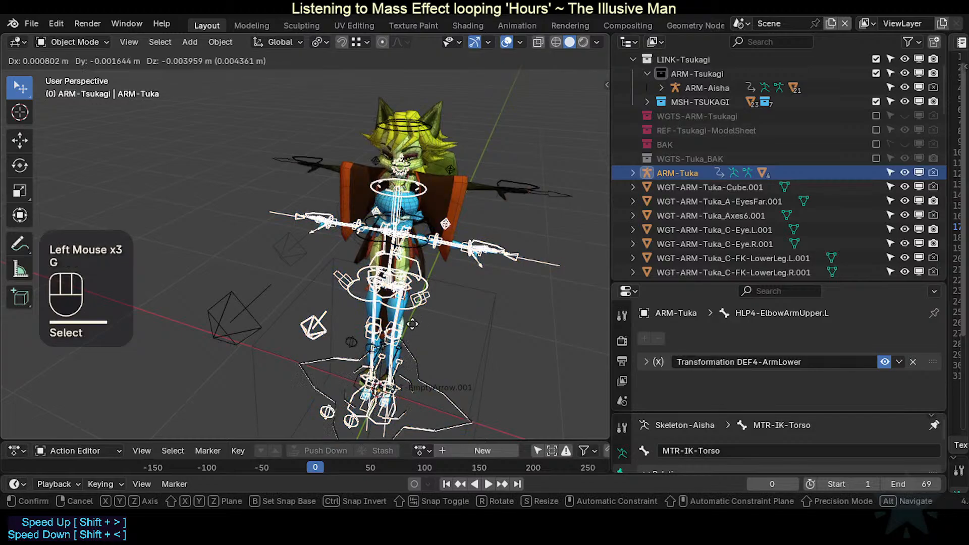
{"action": "key", "text": "x"}
{"action": "left_click", "coordinate": [196, 284]}
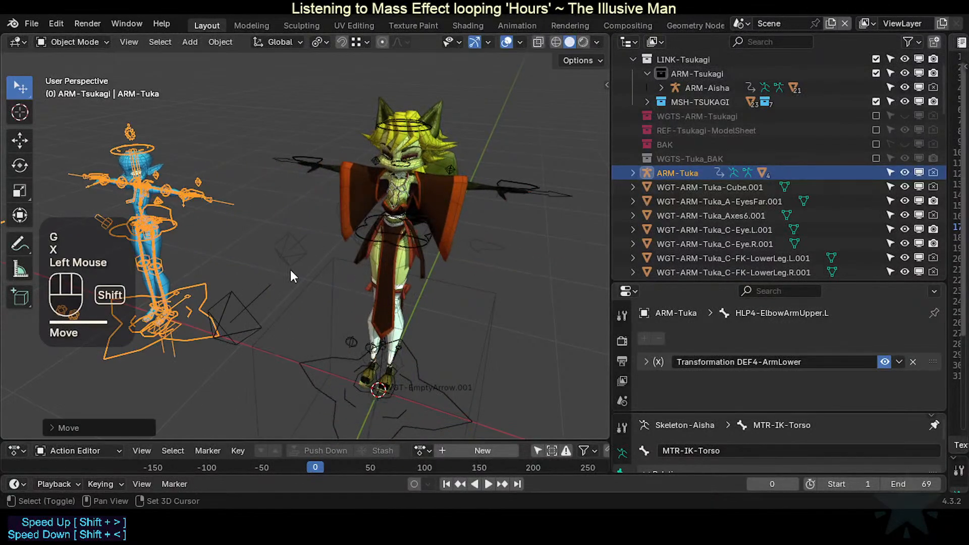
{"action": "middle_click_drag", "start_coordinate": [292, 275], "coordinate": [329, 270], "text": "shift"}
{"action": "middle_click_drag", "start_coordinate": [329, 270], "coordinate": [399, 275]}
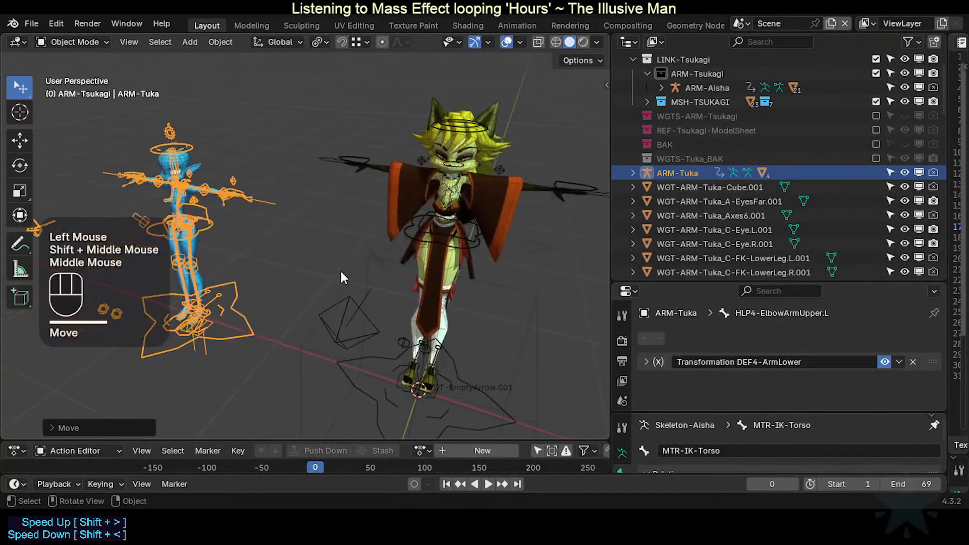
Step: Move all appended widget objects, from WGT-ARM-Tuka-Cube.001 through WGT-Mouth.R.001, into a new collection named WGTS-tmp
{"action": "left_click", "coordinate": [729, 187]}
{"action": "scroll", "coordinate": [725, 232], "scroll_direction": "down", "scroll_amount": 3}
{"action": "scroll", "coordinate": [726, 237], "scroll_direction": "up", "scroll_amount": 1}
{"action": "scroll", "coordinate": [725, 238], "scroll_direction": "down", "scroll_amount": 3}
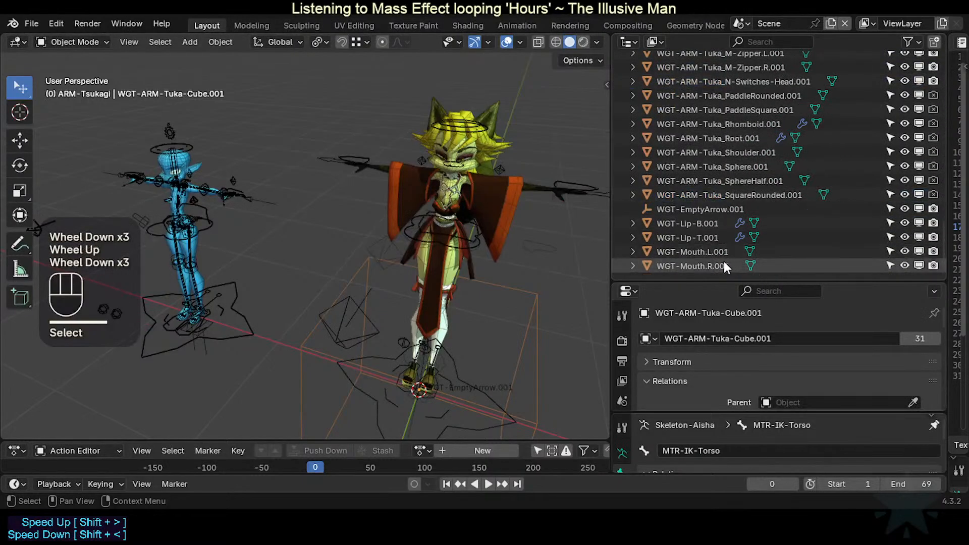
{"action": "scroll", "coordinate": [724, 261], "scroll_direction": "down", "scroll_amount": 2}
{"action": "left_click", "coordinate": [721, 267], "text": "shift"}
{"action": "scroll", "coordinate": [735, 172], "scroll_direction": "up", "scroll_amount": 6}
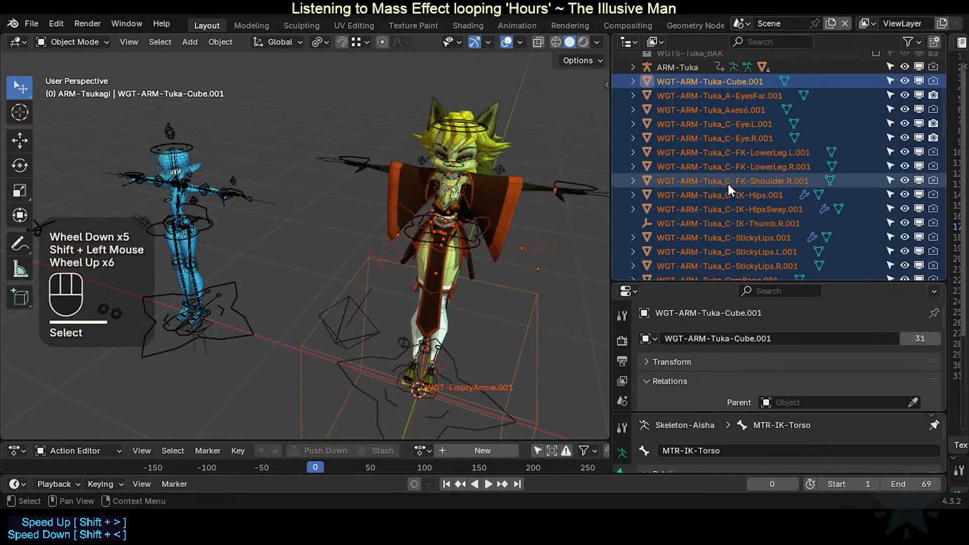
{"action": "scroll", "coordinate": [728, 184], "scroll_direction": "up", "scroll_amount": 2}
{"action": "right_click", "coordinate": [671, 213]}
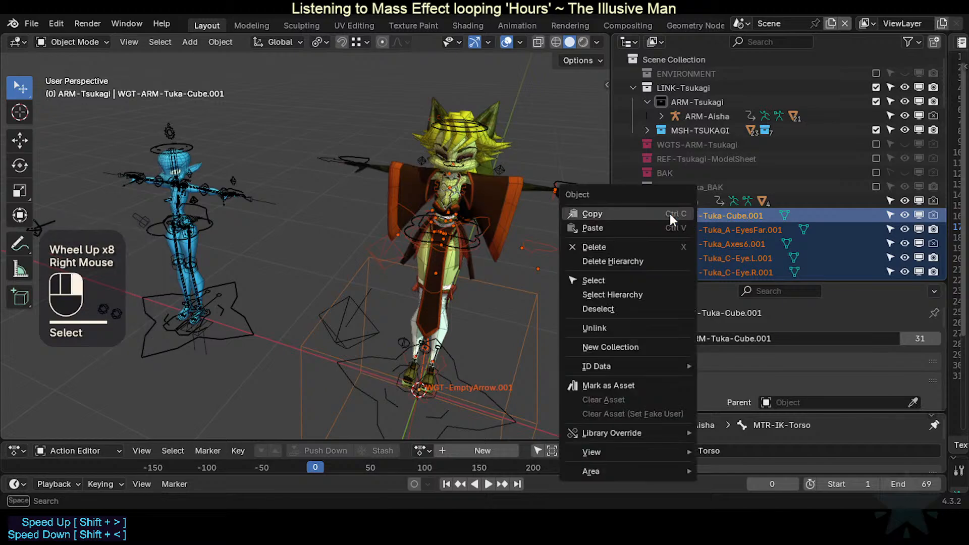
{"action": "key", "text": "m"}
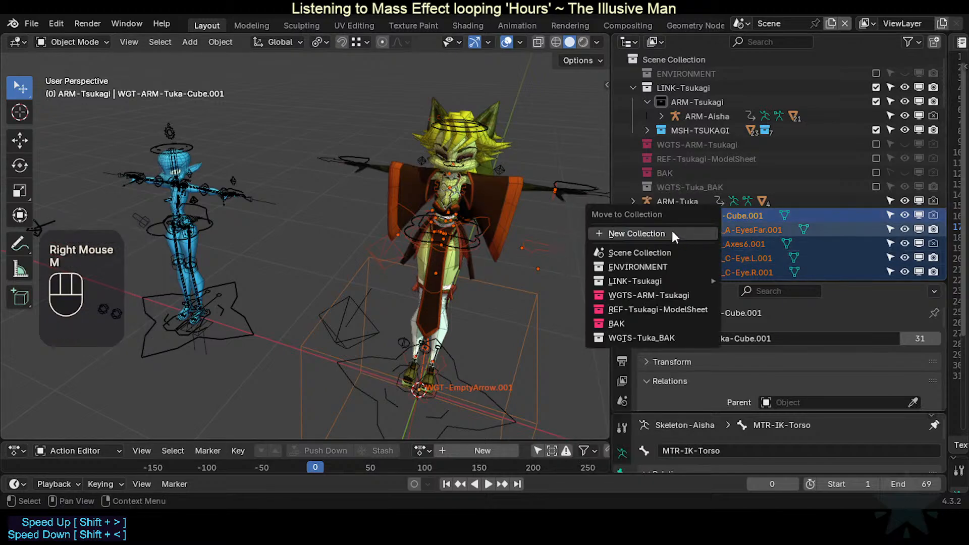
{"action": "left_click", "coordinate": [672, 232]}
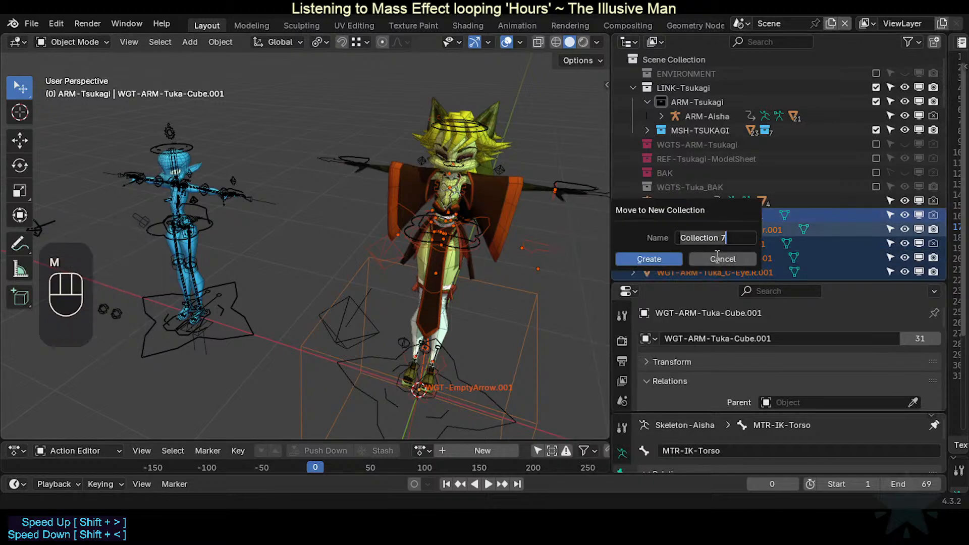
{"action": "type", "text": "WGSTS"}
{"action": "key", "text": "BackSpace"}
{"action": "key", "text": "BackSpace"}
{"action": "key", "text": "BackSpace"}
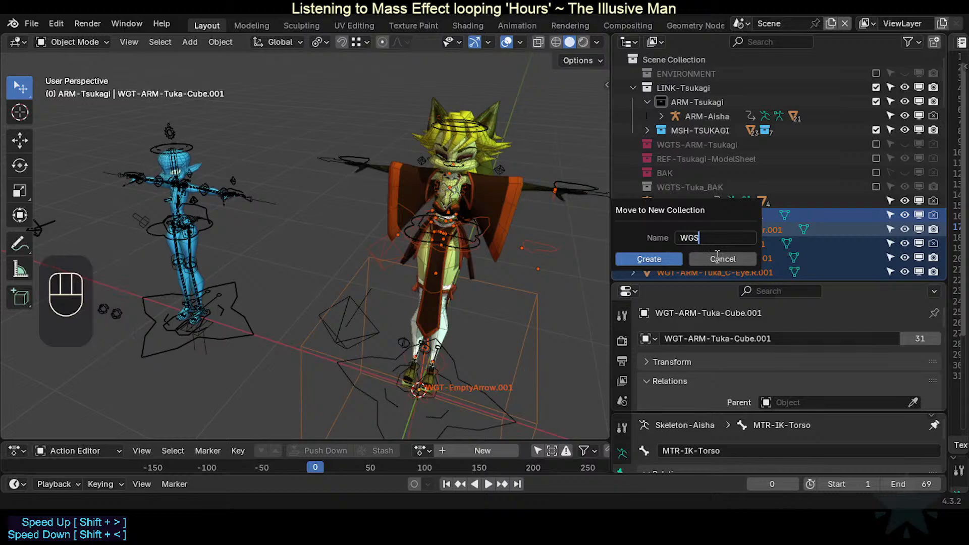
{"action": "type", "text": "TS-"}
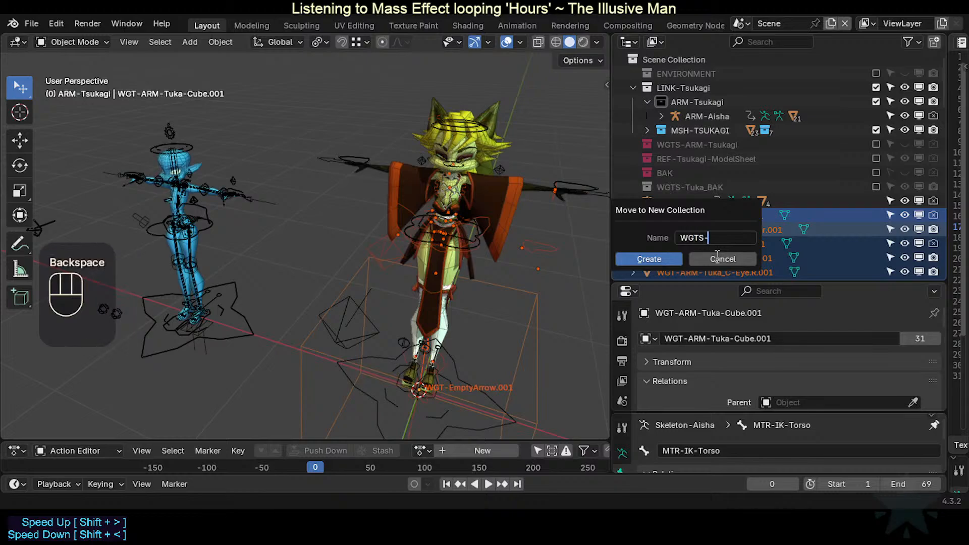
{"action": "type", "text": "tmp"}
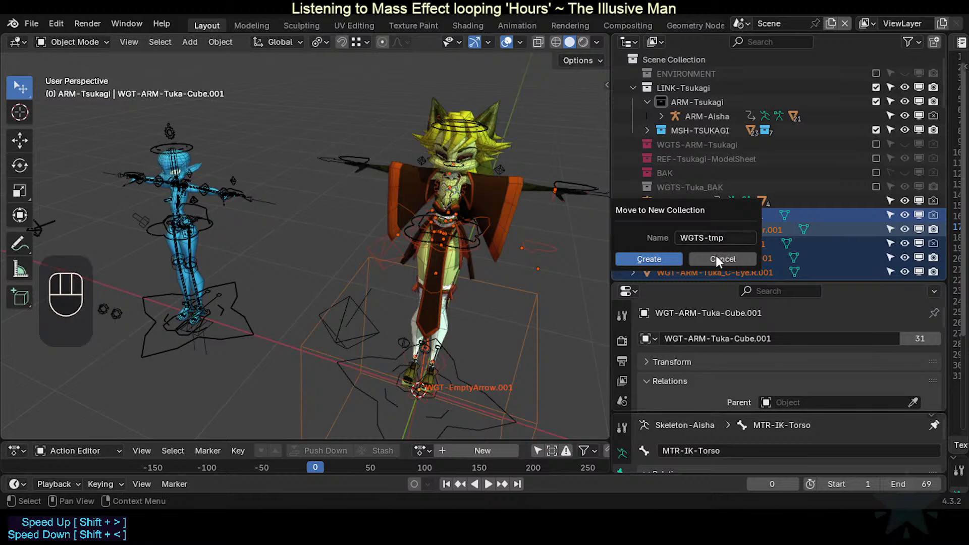
{"action": "key", "text": "Return"}
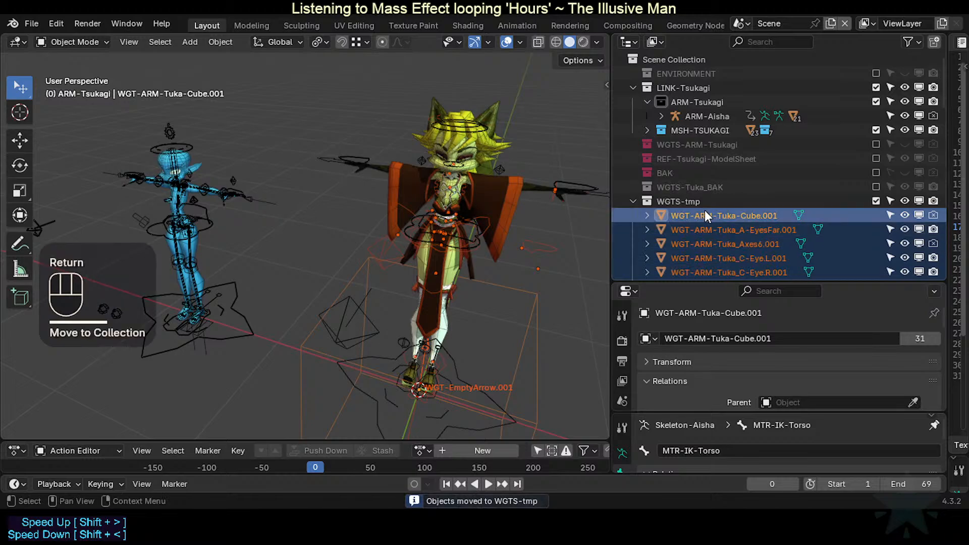
Step: Collapse the WGTS-tmp collection, exclude it from the view layer, and select the ARM-Tuka rig
{"action": "left_click", "coordinate": [635, 201]}
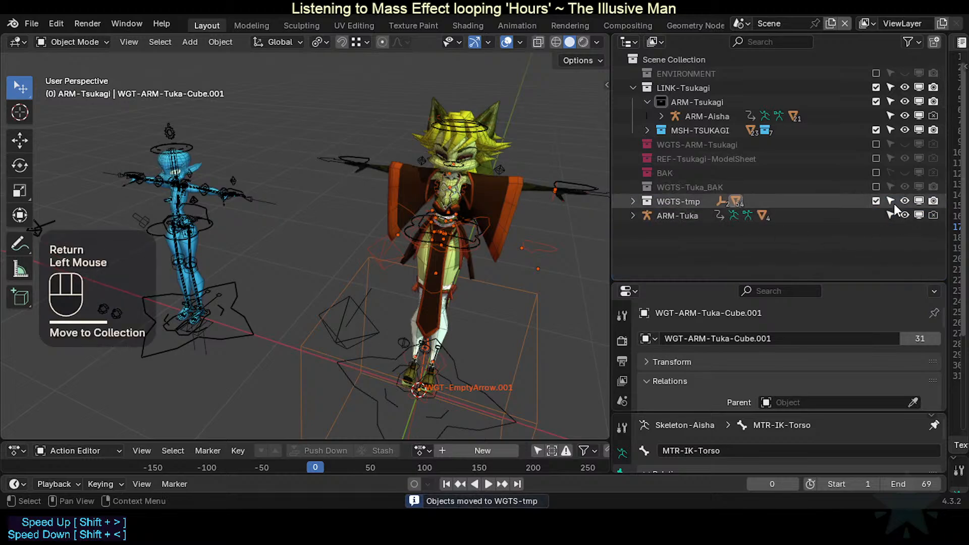
{"action": "left_click", "coordinate": [877, 202]}
{"action": "left_click", "coordinate": [679, 216]}
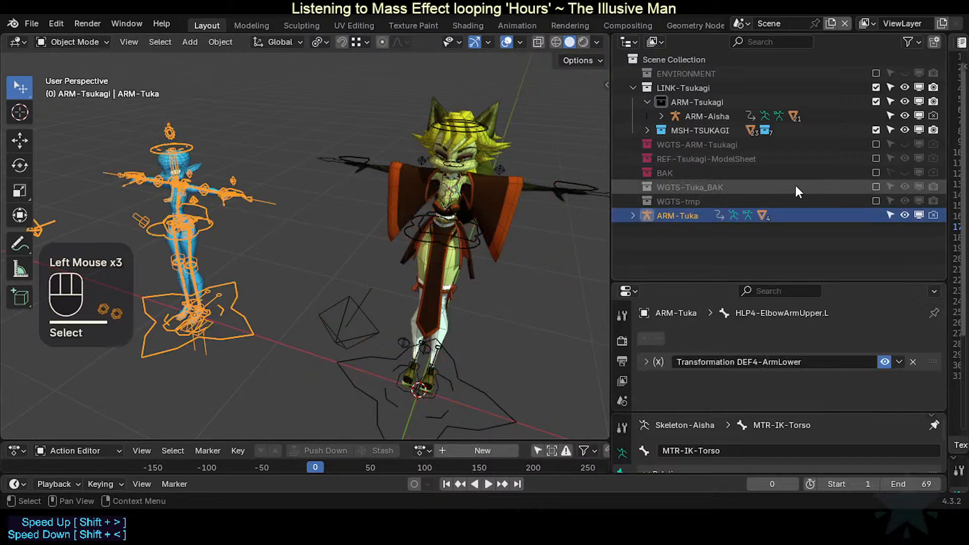
Step: Enable the WGTS-Tuka_BAK collection in the view layer
{"action": "left_click", "coordinate": [713, 187]}
{"action": "left_click", "coordinate": [876, 188]}
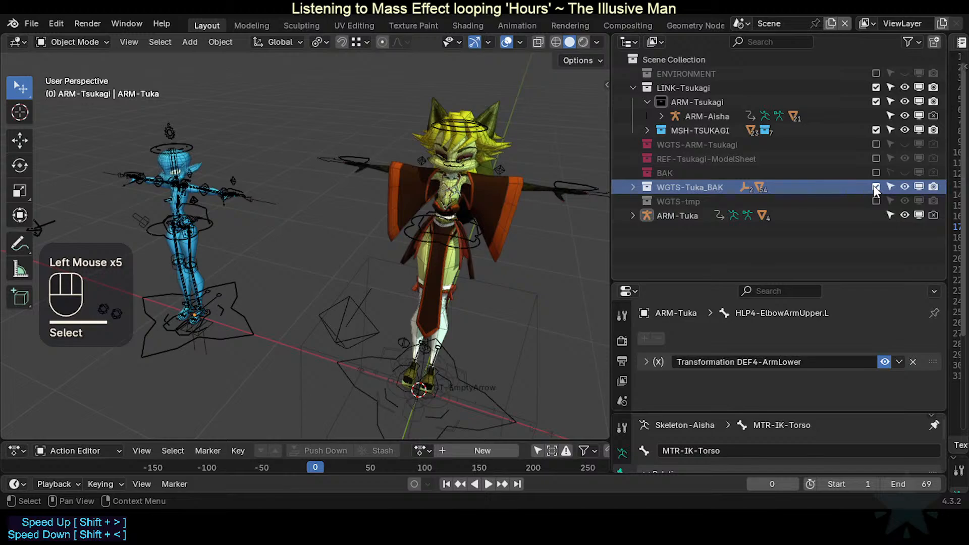
{"action": "left_click", "coordinate": [877, 187]}
{"action": "left_click", "coordinate": [876, 188]}
Step: Look through the widget objects stored in the WGTS-Tuka_BAK collection
{"action": "left_click", "coordinate": [632, 187]}
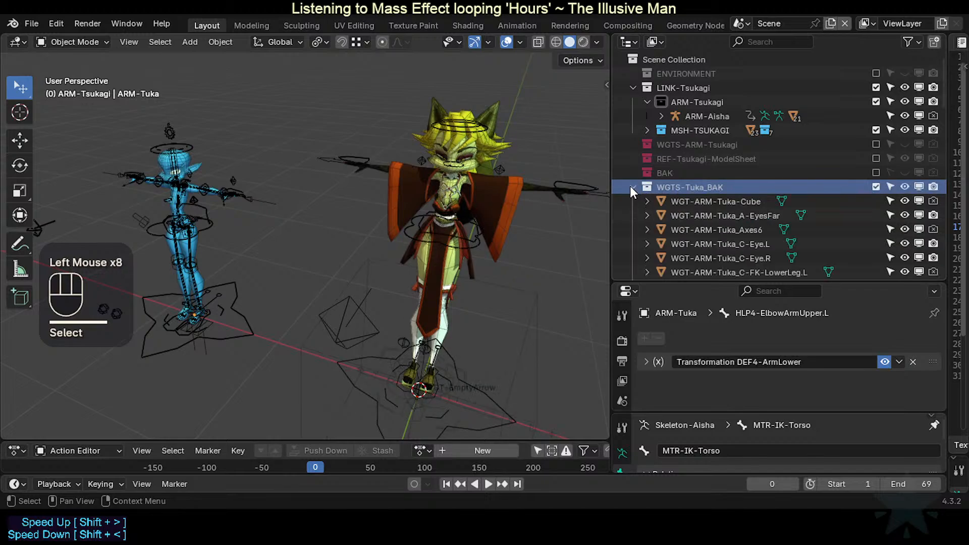
{"action": "scroll", "coordinate": [716, 205], "scroll_direction": "down", "scroll_amount": 7}
{"action": "scroll", "coordinate": [729, 229], "scroll_direction": "down", "scroll_amount": 2}
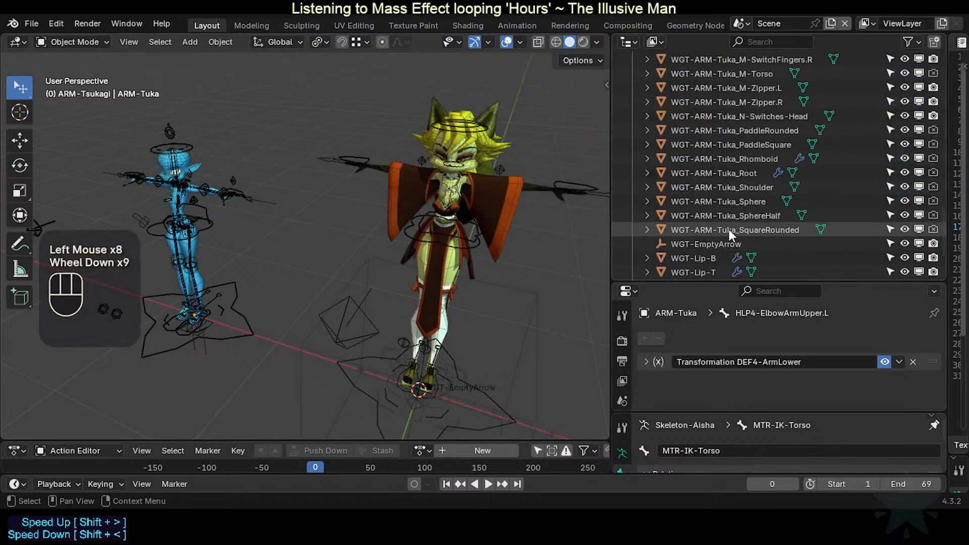
{"action": "scroll", "coordinate": [729, 229], "scroll_direction": "up", "scroll_amount": 6}
{"action": "scroll", "coordinate": [729, 230], "scroll_direction": "down", "scroll_amount": 1}
{"action": "scroll", "coordinate": [730, 229], "scroll_direction": "up", "scroll_amount": 3}
{"action": "scroll", "coordinate": [731, 230], "scroll_direction": "down", "scroll_amount": 1}
{"action": "scroll", "coordinate": [682, 197], "scroll_direction": "up", "scroll_amount": 1}
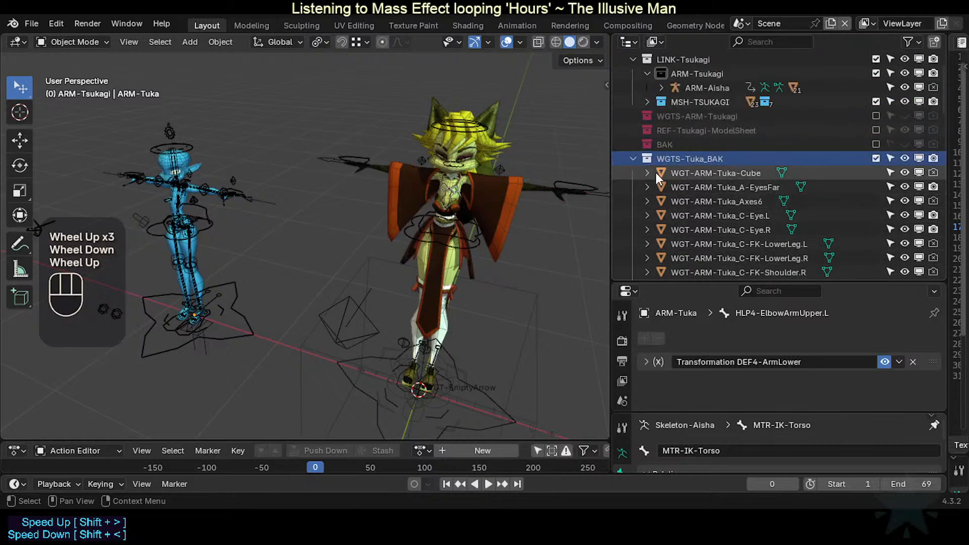
{"action": "left_click", "coordinate": [633, 157]}
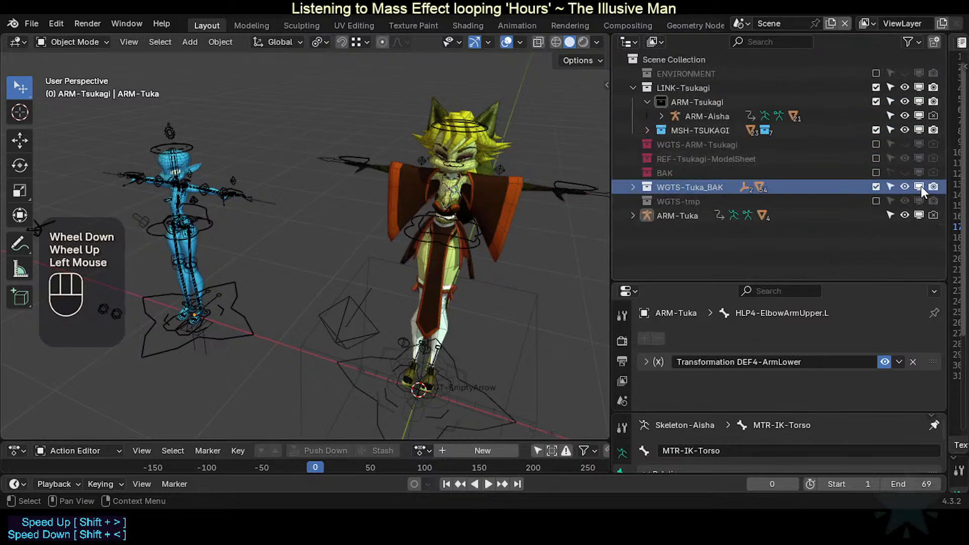
Step: Delete the WGTS-Tuka_BAK collection together with all of its widget objects
{"action": "left_click", "coordinate": [633, 187]}
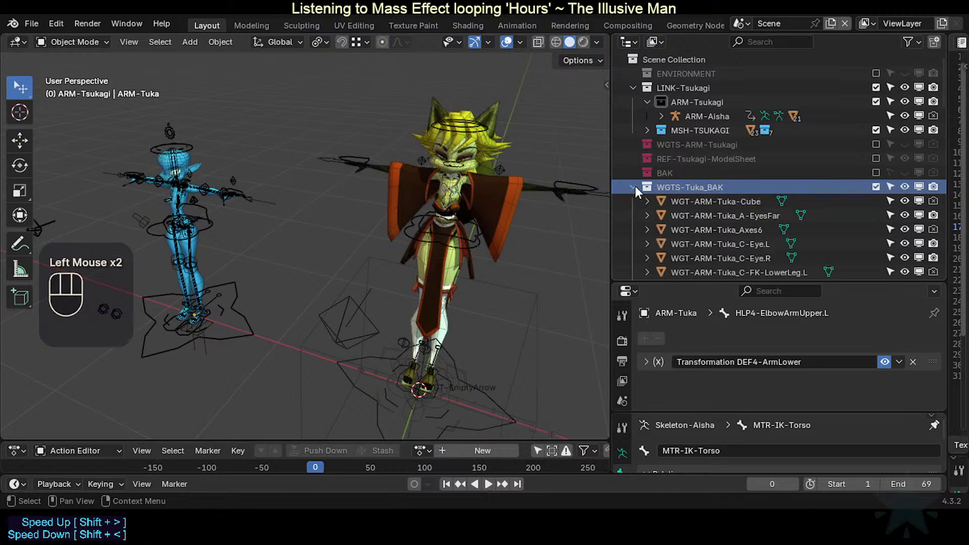
{"action": "scroll", "coordinate": [688, 213], "scroll_direction": "down", "scroll_amount": 6}
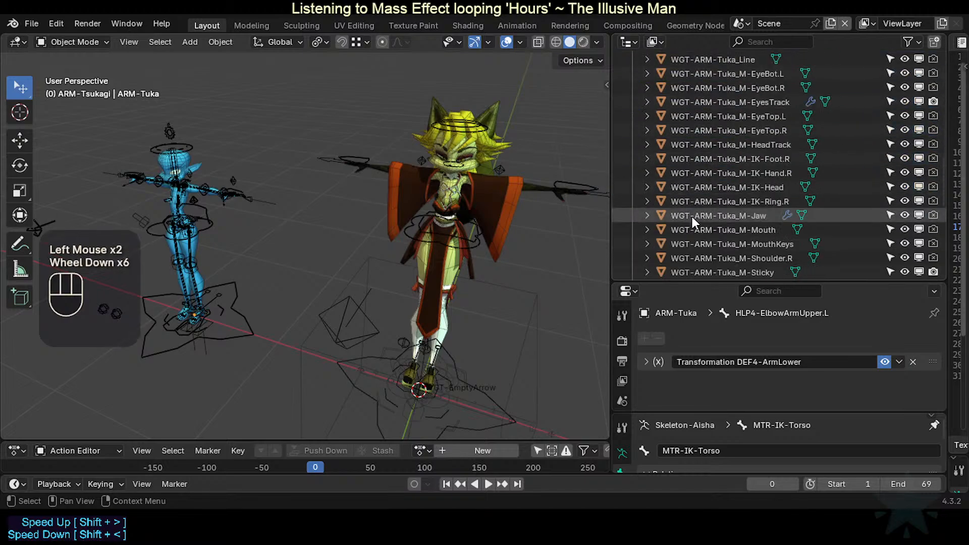
{"action": "scroll", "coordinate": [692, 216], "scroll_direction": "down", "scroll_amount": 5}
{"action": "left_click", "coordinate": [690, 238], "text": "shift"}
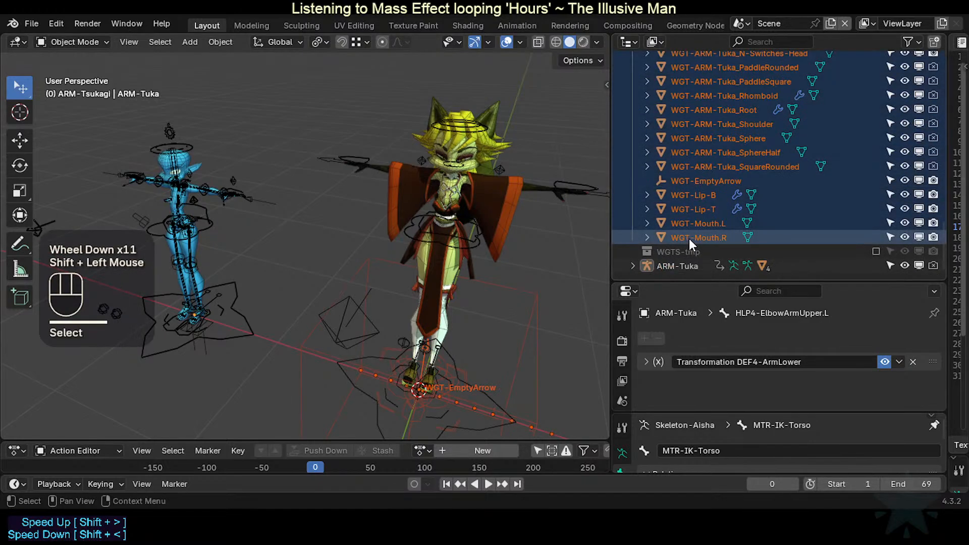
{"action": "scroll", "coordinate": [689, 238], "scroll_direction": "up", "scroll_amount": 9}
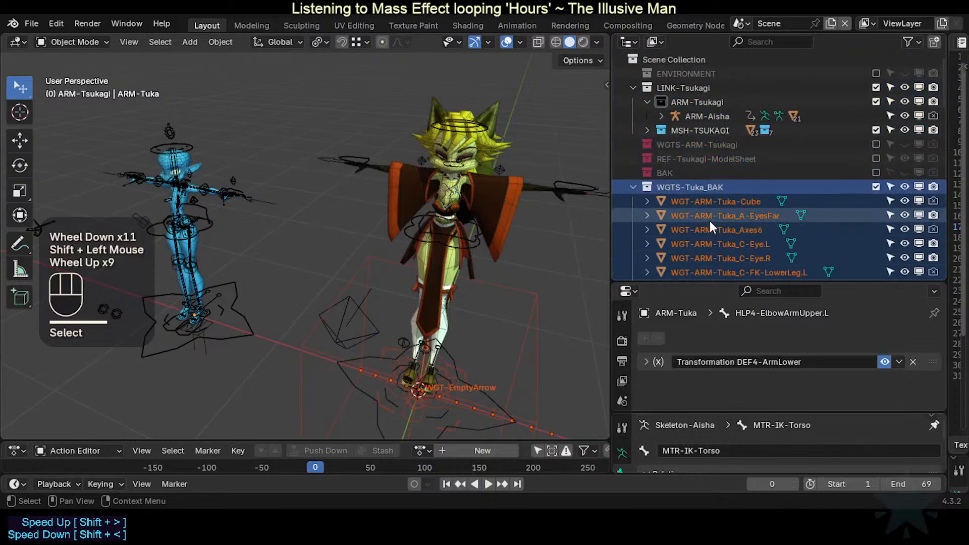
{"action": "key", "text": "Delete"}
{"action": "right_click", "coordinate": [690, 187]}
{"action": "left_click", "coordinate": [672, 187]}
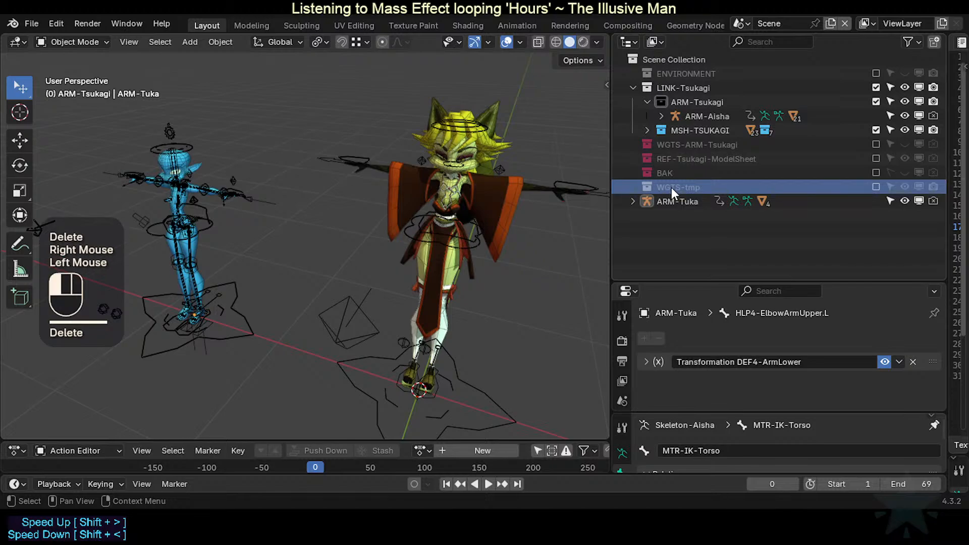
Step: Select the ARM-Tuka rig and show both characters side by side in front orthographic view
{"action": "left_click", "coordinate": [696, 201]}
{"action": "left_click", "coordinate": [676, 192]}
{"action": "left_click", "coordinate": [676, 196]}
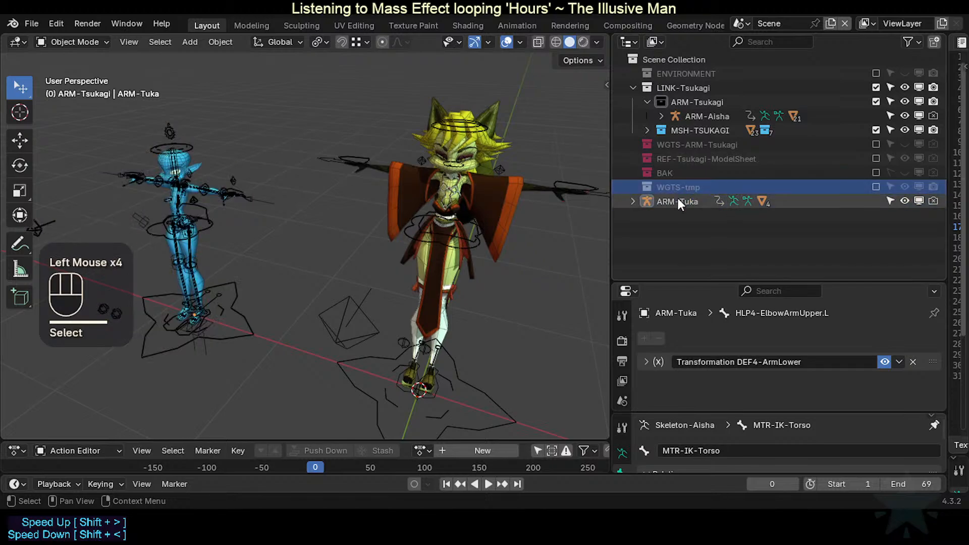
{"action": "left_click", "coordinate": [679, 199]}
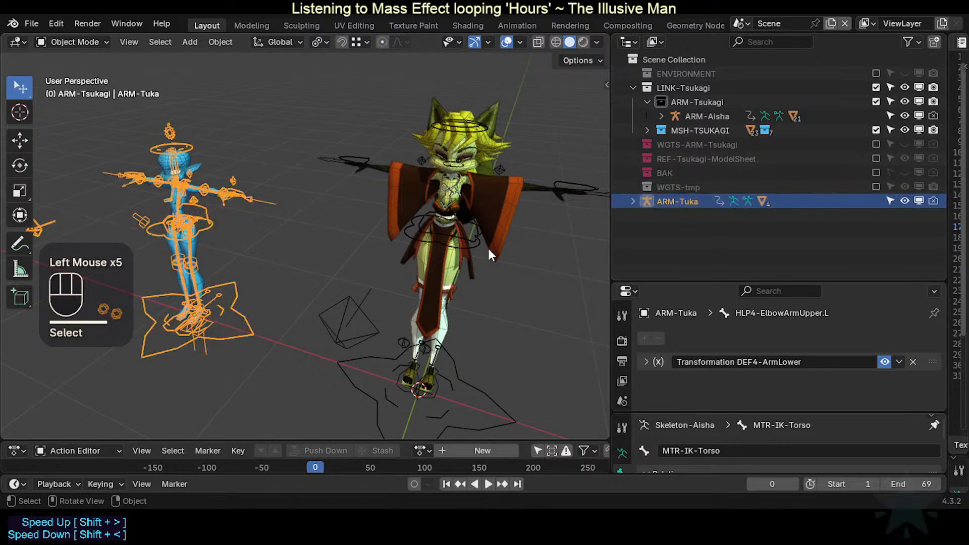
{"action": "scroll", "coordinate": [410, 277], "scroll_direction": "down", "scroll_amount": 2, "text": "shift"}
{"action": "middle_click_drag", "start_coordinate": [410, 277], "coordinate": [500, 195], "text": "shift"}
{"action": "key", "text": "KP_1"}
{"action": "scroll", "coordinate": [425, 265], "scroll_direction": "down", "scroll_amount": 1}
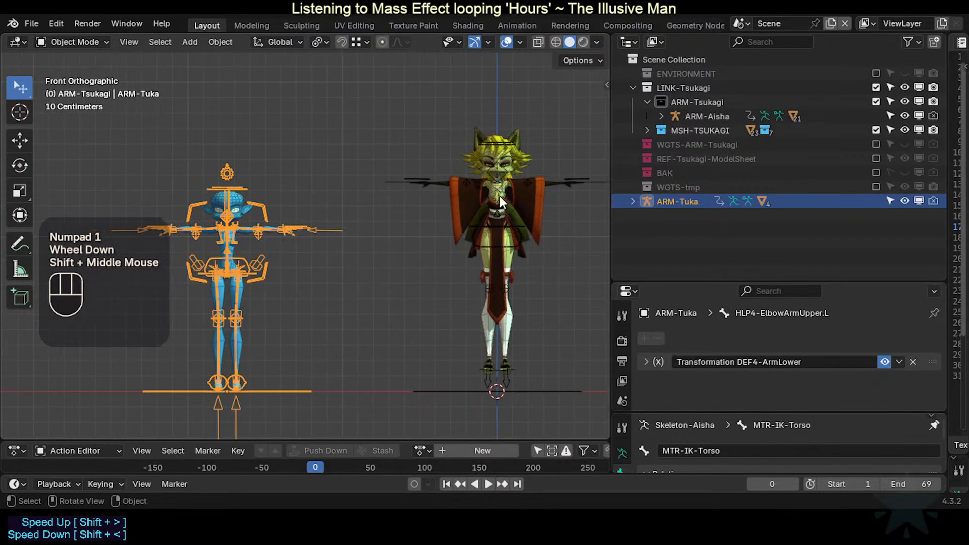
Step: Select the 0-Body-Tuka mesh and compare the Tuka body and rig with the Tsukagi character
{"action": "left_click", "coordinate": [496, 197]}
{"action": "left_click", "coordinate": [244, 201]}
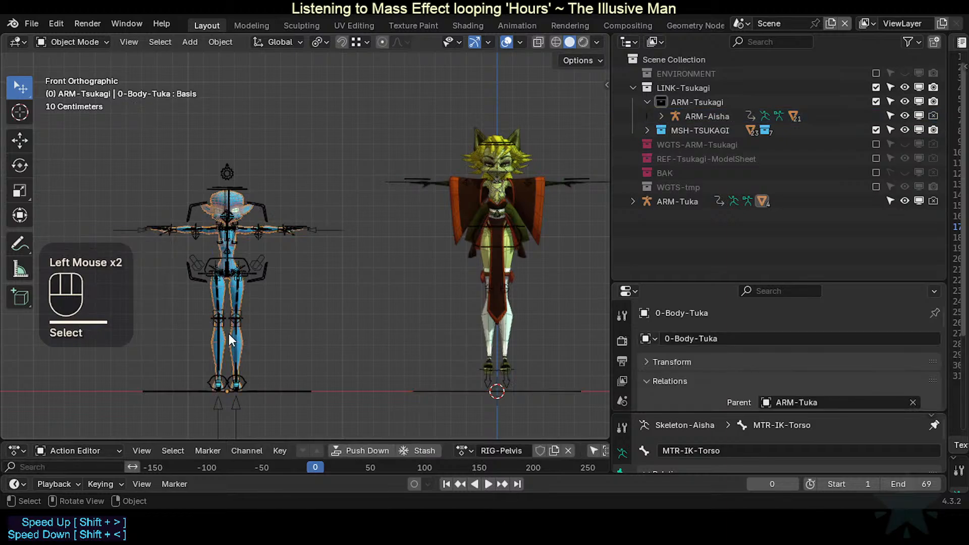
{"action": "scroll", "coordinate": [240, 293], "scroll_direction": "up", "scroll_amount": 2}
{"action": "scroll", "coordinate": [263, 298], "scroll_direction": "down", "scroll_amount": 1}
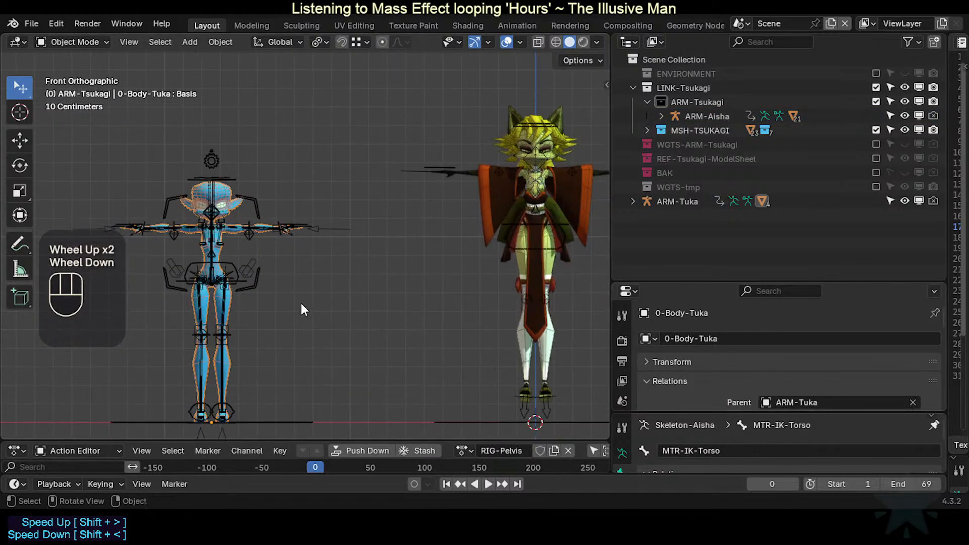
{"action": "scroll", "coordinate": [287, 325], "scroll_direction": "up", "scroll_amount": 2}
{"action": "middle_click_drag", "start_coordinate": [285, 323], "coordinate": [325, 278], "text": "shift"}
{"action": "scroll", "coordinate": [457, 293], "scroll_direction": "up", "scroll_amount": 2}
{"action": "scroll", "coordinate": [455, 296], "scroll_direction": "down", "scroll_amount": 2}
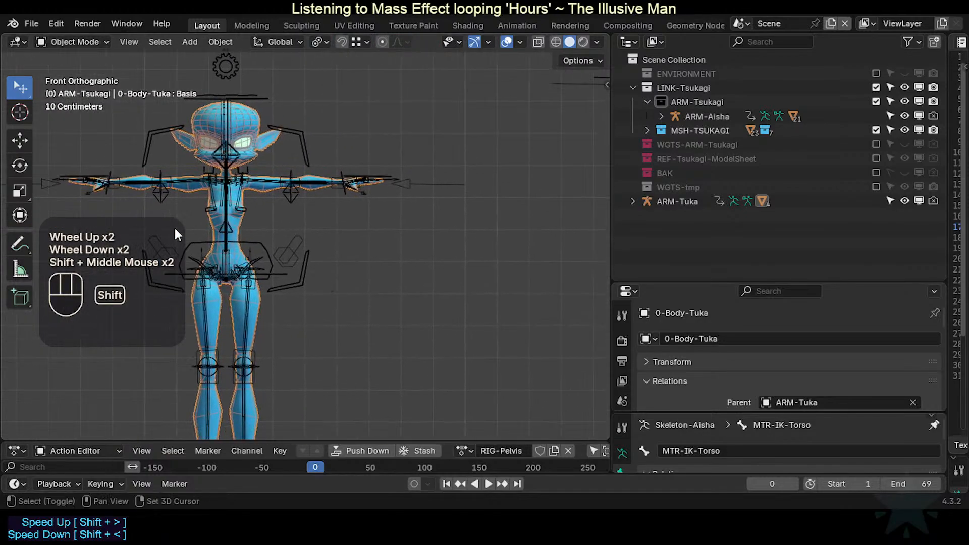
{"action": "scroll", "coordinate": [318, 250], "scroll_direction": "down", "scroll_amount": 4}
{"action": "scroll", "coordinate": [419, 303], "scroll_direction": "up", "scroll_amount": 1}
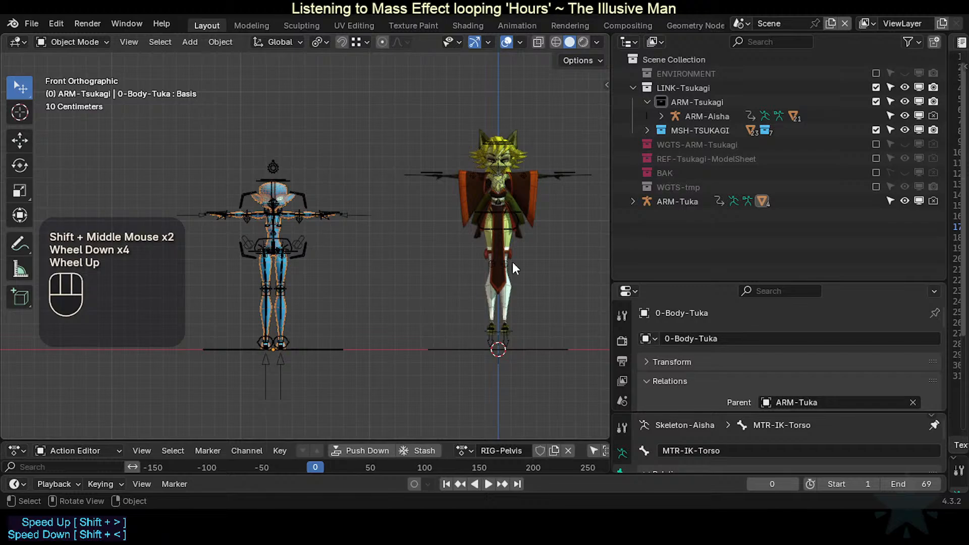
{"action": "scroll", "coordinate": [508, 298], "scroll_direction": "up", "scroll_amount": 1}
{"action": "middle_click_drag", "start_coordinate": [511, 286], "coordinate": [480, 333], "text": "shift"}
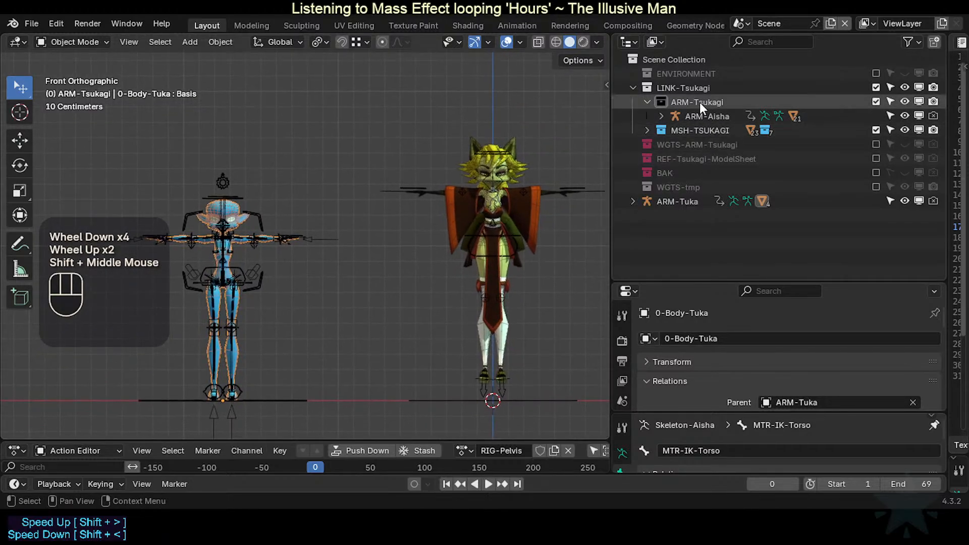
Step: Expand the MSH-TSUKAGI collection and exclude it from the view layer so only the ARM-Aisha rig remains of Tsukagi
{"action": "left_click", "coordinate": [646, 132]}
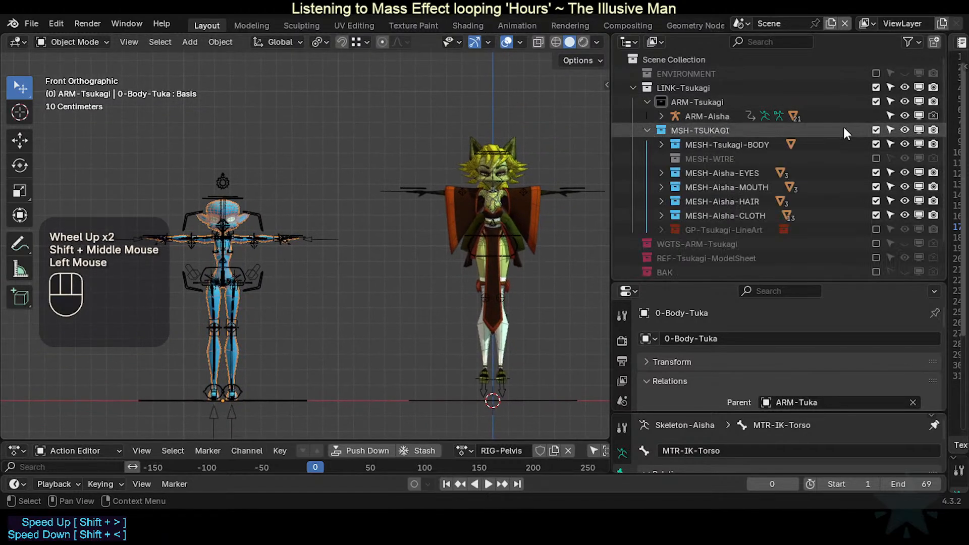
{"action": "left_click", "coordinate": [880, 125]}
{"action": "left_click", "coordinate": [880, 125]}
{"action": "left_click", "coordinate": [880, 125]}
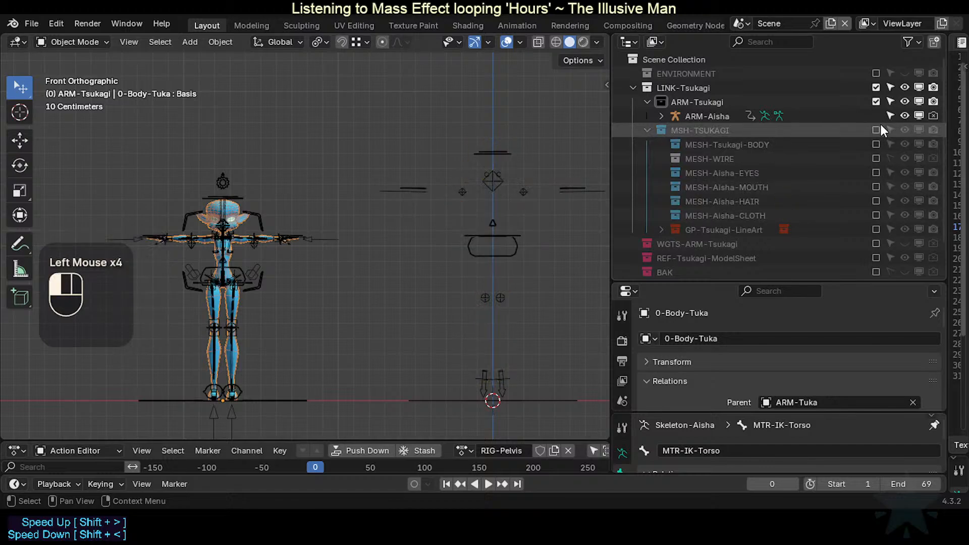
Step: Select the ARM-Aisha rig, widen the 3D viewport and switch the selection to the ARM-Tuka rig
{"action": "left_click", "coordinate": [511, 167]}
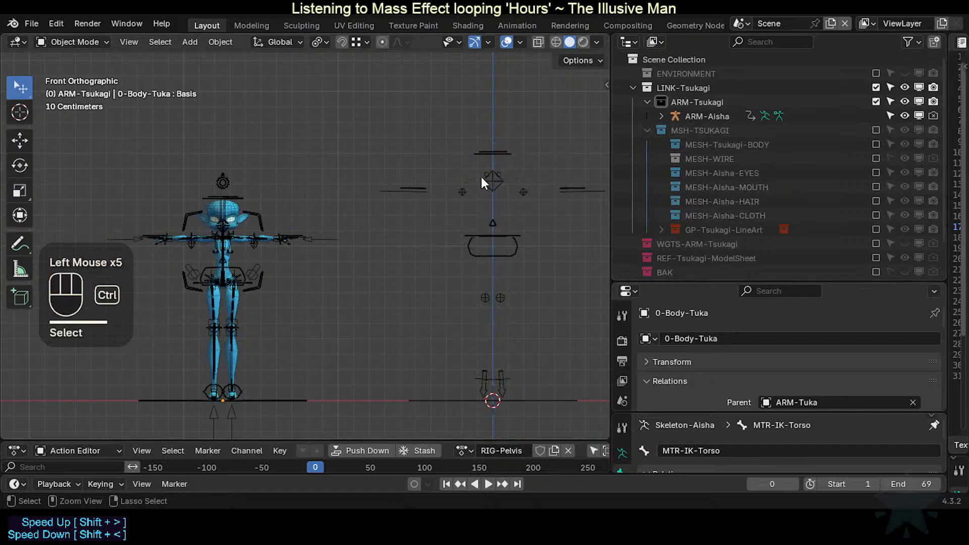
{"action": "key", "text": "ctrl+Tab"}
{"action": "key", "text": "ctrl+Tab"}
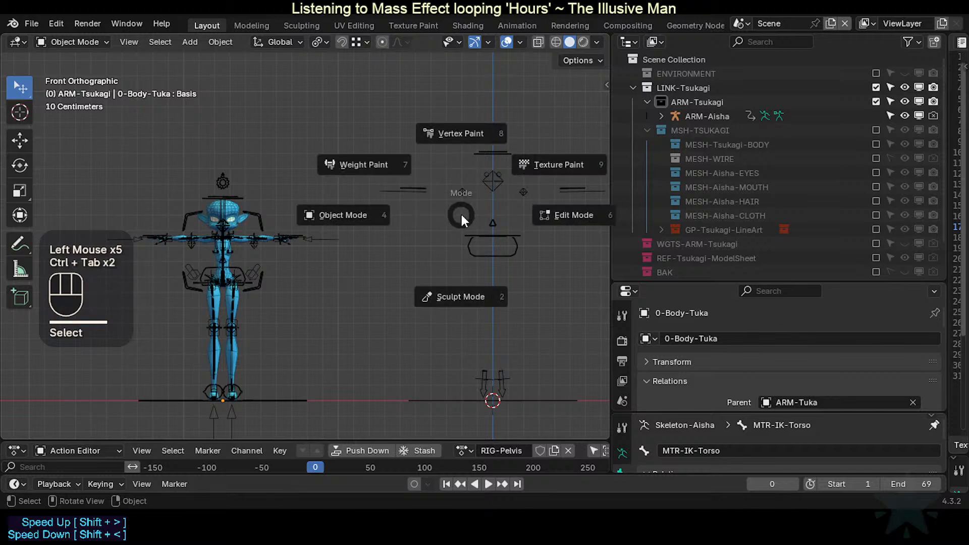
{"action": "left_click", "coordinate": [480, 225]}
{"action": "middle_click_drag", "start_coordinate": [441, 237], "coordinate": [411, 241], "text": "shift"}
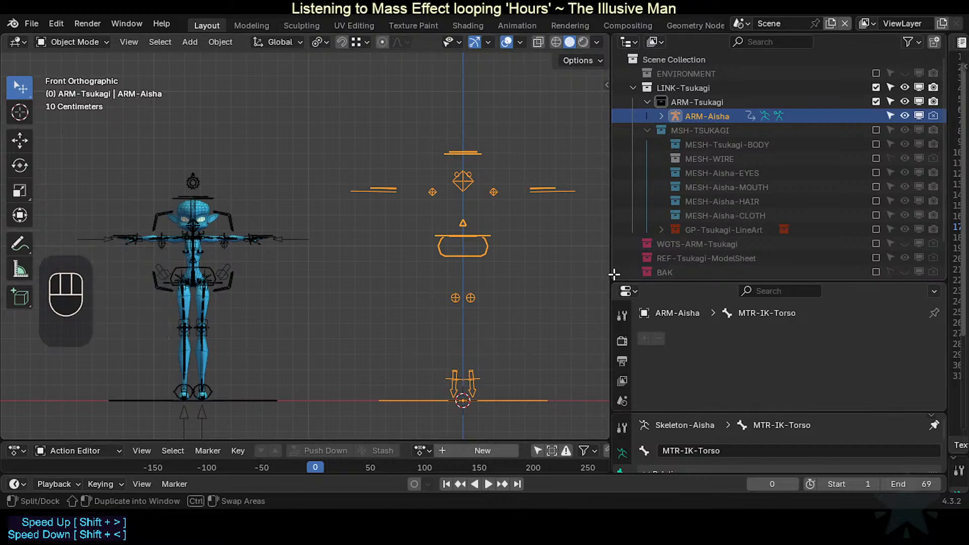
{"action": "left_click_drag", "start_coordinate": [611, 272], "coordinate": [647, 272]}
{"action": "double_click", "coordinate": [237, 217]}
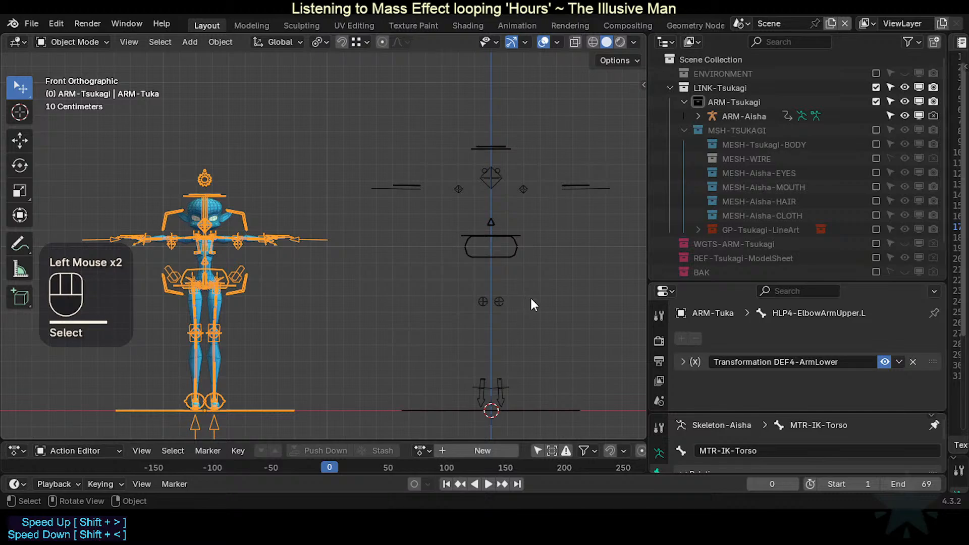
Step: Examine the ARM-Aisha rig's torso and head control shapes from the front and from above
{"action": "key", "text": "n"}
{"action": "key", "text": "n"}
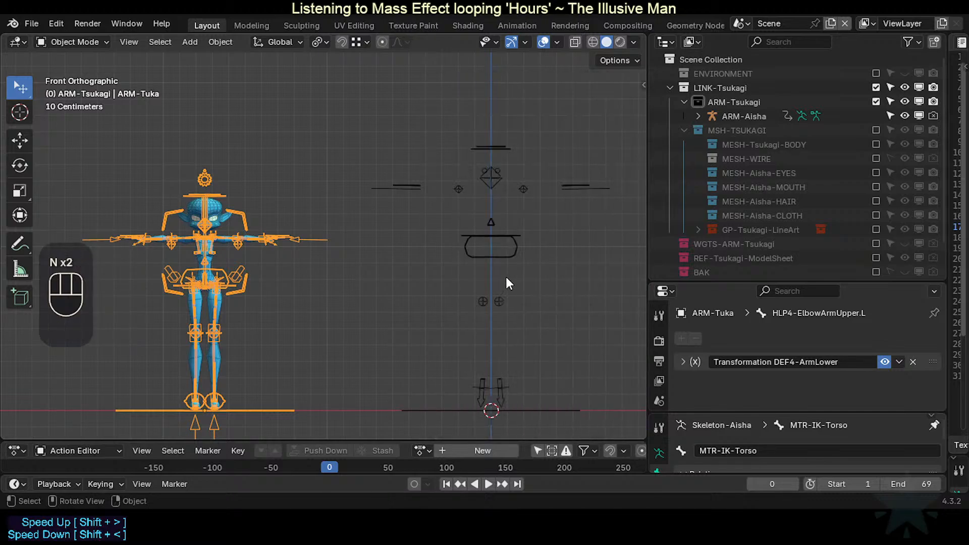
{"action": "scroll", "coordinate": [505, 277], "scroll_direction": "up", "scroll_amount": 2}
{"action": "middle_click_drag", "start_coordinate": [506, 276], "coordinate": [330, 206], "text": "shift"}
{"action": "scroll", "coordinate": [367, 218], "scroll_direction": "up", "scroll_amount": 2}
{"action": "middle_click_drag", "start_coordinate": [458, 137], "coordinate": [344, 325], "text": "shift"}
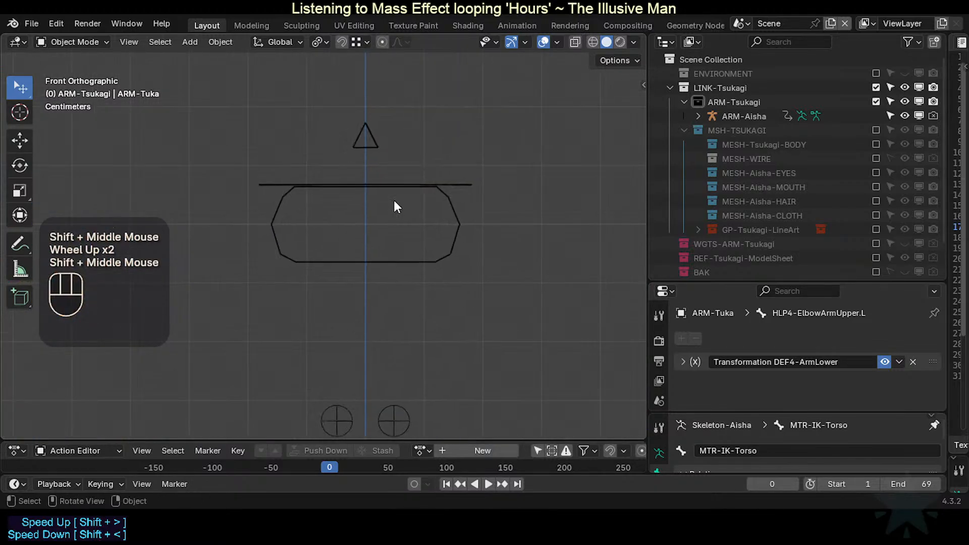
{"action": "scroll", "coordinate": [393, 200], "scroll_direction": "down", "scroll_amount": 2}
{"action": "middle_click_drag", "start_coordinate": [387, 197], "coordinate": [398, 272]}
{"action": "scroll", "coordinate": [385, 255], "scroll_direction": "up", "scroll_amount": 2}
{"action": "middle_click_drag", "start_coordinate": [376, 214], "coordinate": [427, 329], "text": "shift"}
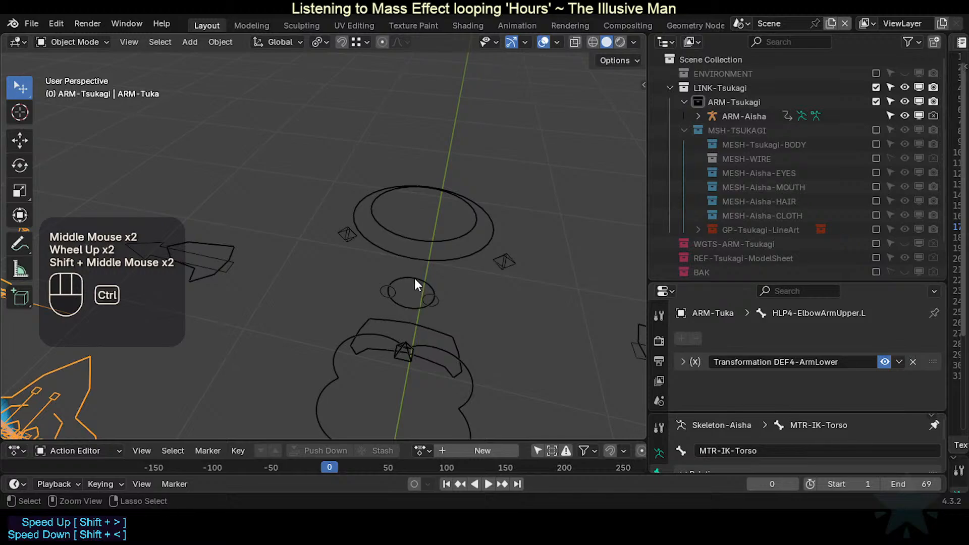
Step: Save the template file and select the ARM-Aisha rig
{"action": "key", "text": "ctrl+s"}
{"action": "middle_click_drag", "start_coordinate": [416, 282], "coordinate": [453, 223], "text": "shift"}
{"action": "scroll", "coordinate": [434, 262], "scroll_direction": "up", "scroll_amount": 1}
{"action": "scroll", "coordinate": [434, 262], "scroll_direction": "down", "scroll_amount": 2}
{"action": "scroll", "coordinate": [402, 281], "scroll_direction": "down", "scroll_amount": 1}
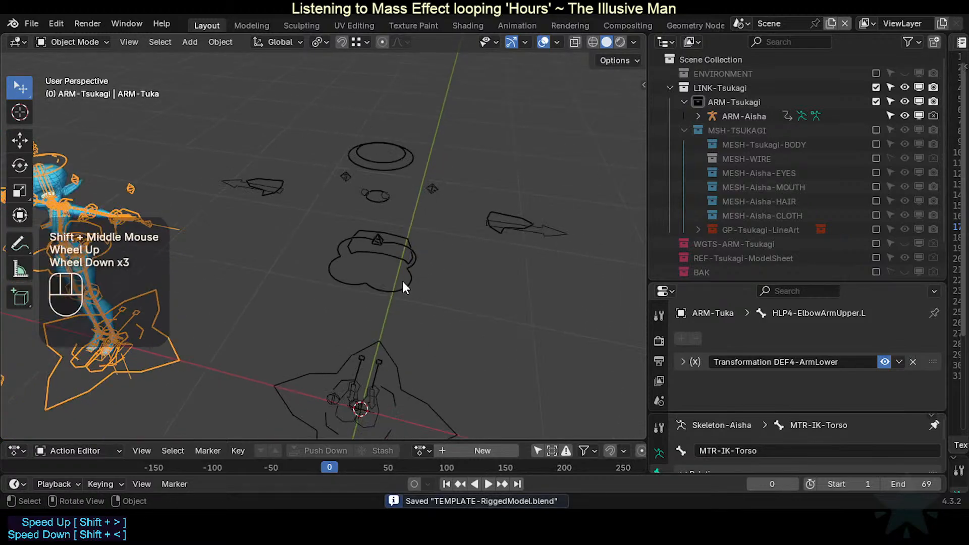
{"action": "left_click", "coordinate": [402, 280]}
{"action": "middle_click_drag", "start_coordinate": [335, 298], "coordinate": [437, 219], "text": "shift"}
{"action": "scroll", "coordinate": [395, 292], "scroll_direction": "down", "scroll_amount": 1}
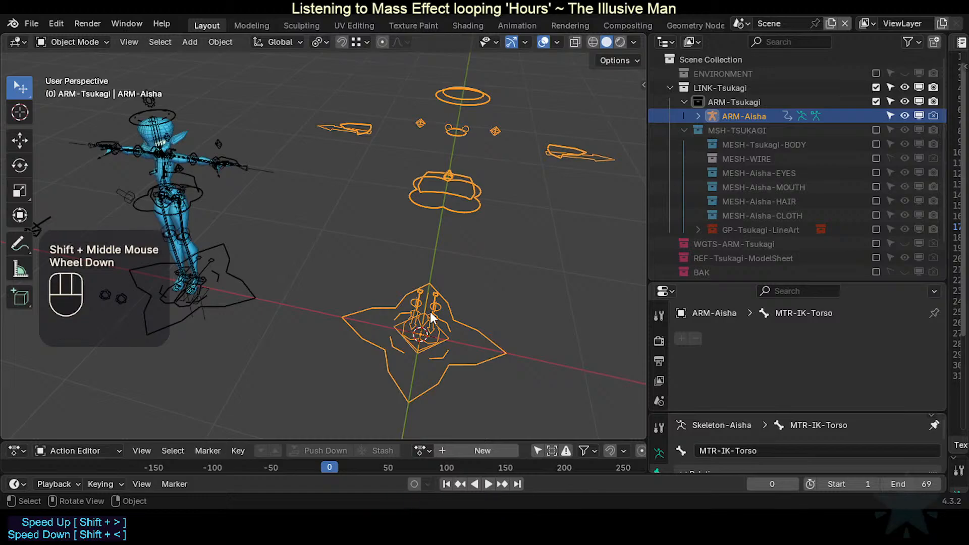
Step: Compare the control shapes of ARM-Tuka and ARM-Aisha by selecting each rig in turn in a wider viewport
{"action": "left_click", "coordinate": [191, 196]}
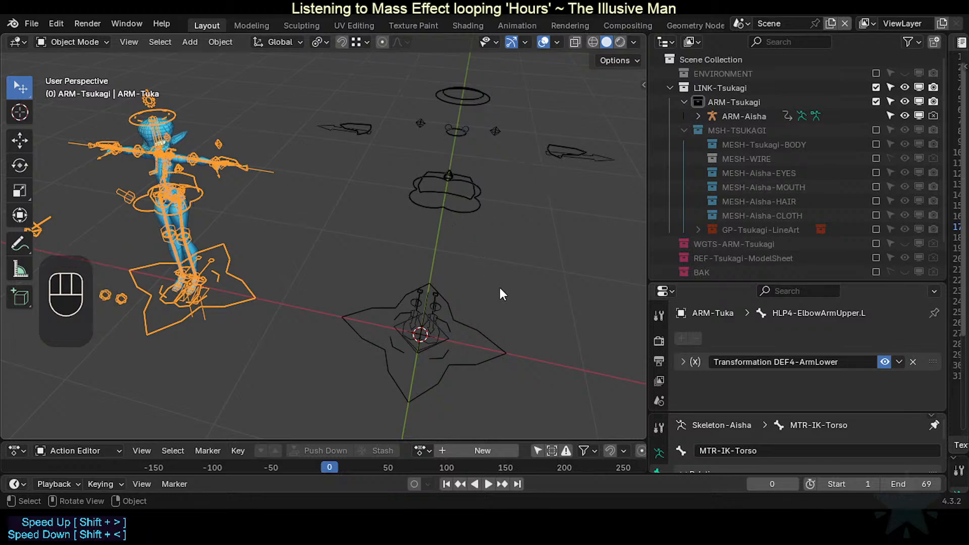
{"action": "left_click", "coordinate": [461, 311]}
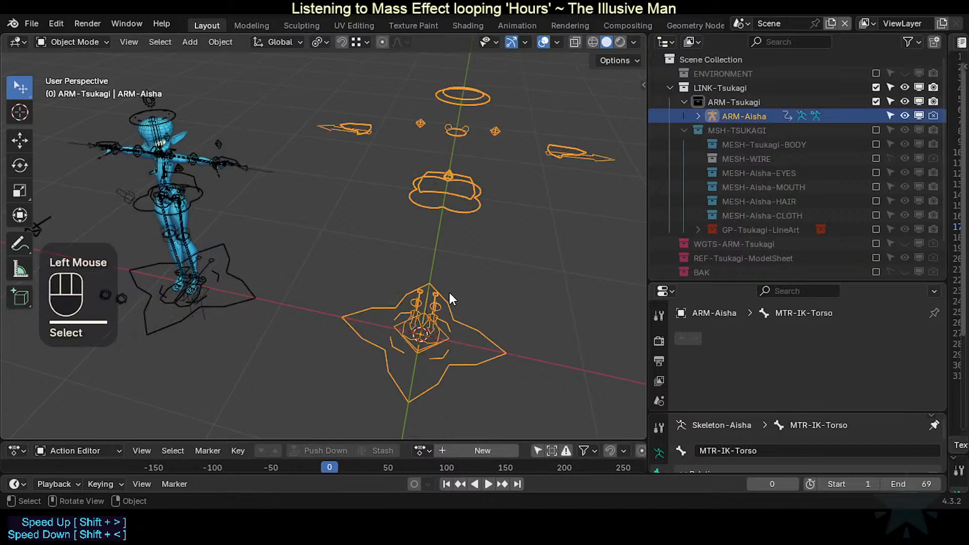
{"action": "key", "text": "n"}
{"action": "key", "text": "n"}
{"action": "left_click_drag", "start_coordinate": [649, 228], "coordinate": [719, 227]}
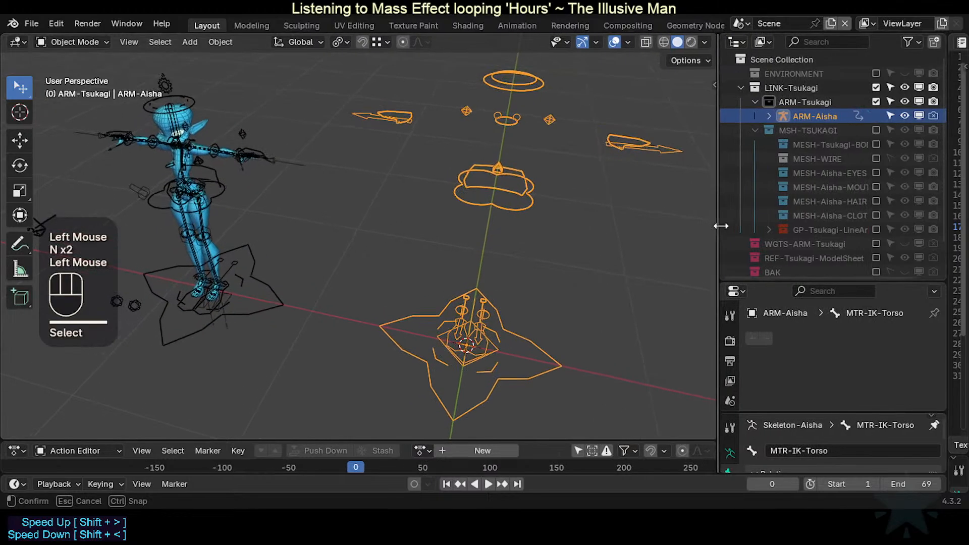
{"action": "middle_click_drag", "start_coordinate": [520, 212], "coordinate": [465, 207], "text": "shift"}
{"action": "scroll", "coordinate": [408, 214], "scroll_direction": "down", "scroll_amount": 1}
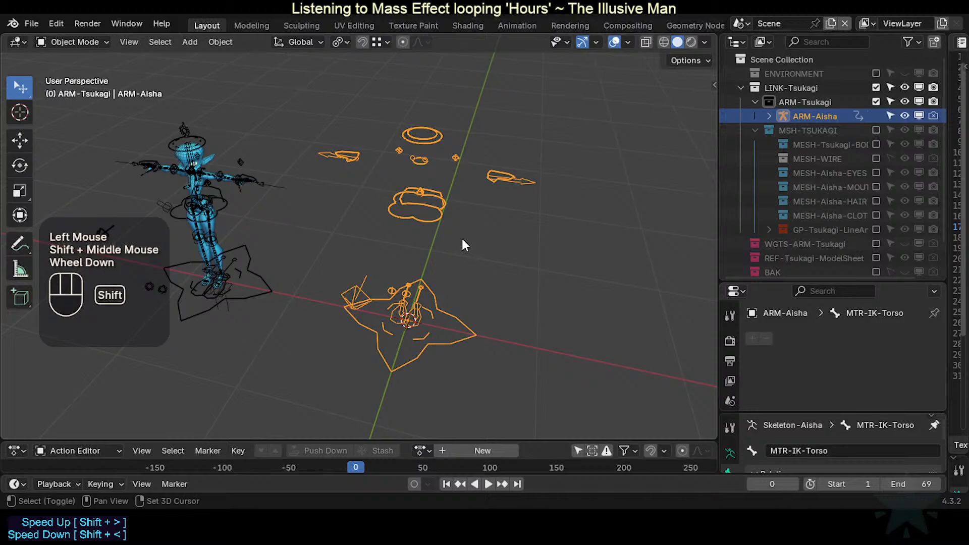
{"action": "middle_click_drag", "start_coordinate": [462, 241], "coordinate": [496, 233], "text": "shift"}
{"action": "left_click", "coordinate": [277, 265]}
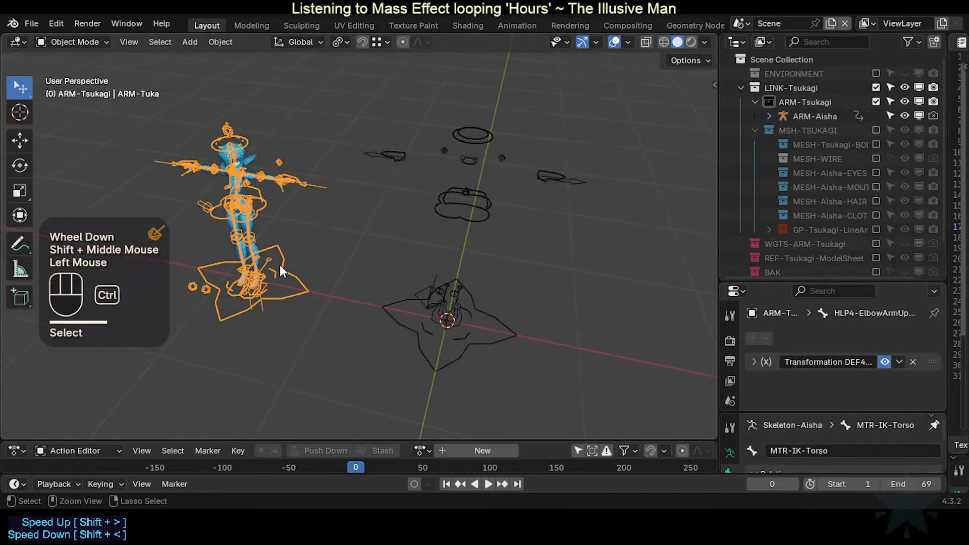
Step: Inspect the ARM-Tuka rig in Pose Mode, then return to Object Mode with both rigs in view
{"action": "key", "text": "ctrl+Tab"}
{"action": "scroll", "coordinate": [270, 267], "scroll_direction": "up", "scroll_amount": 3}
{"action": "middle_click_drag", "start_coordinate": [243, 281], "coordinate": [385, 290], "text": "shift"}
{"action": "scroll", "coordinate": [426, 270], "scroll_direction": "down", "scroll_amount": 4}
{"action": "key", "text": "ctrl+Tab"}
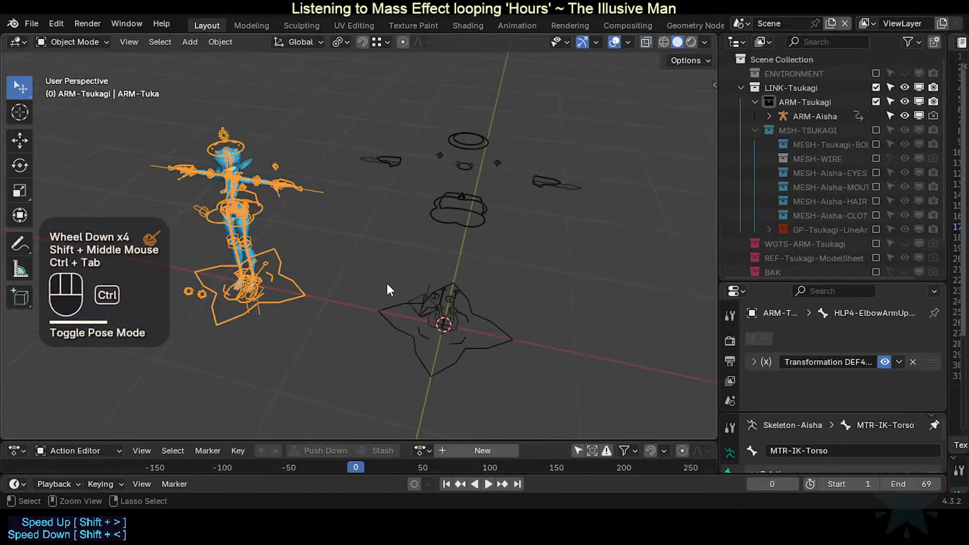
{"action": "middle_click_drag", "start_coordinate": [462, 292], "coordinate": [457, 258]}
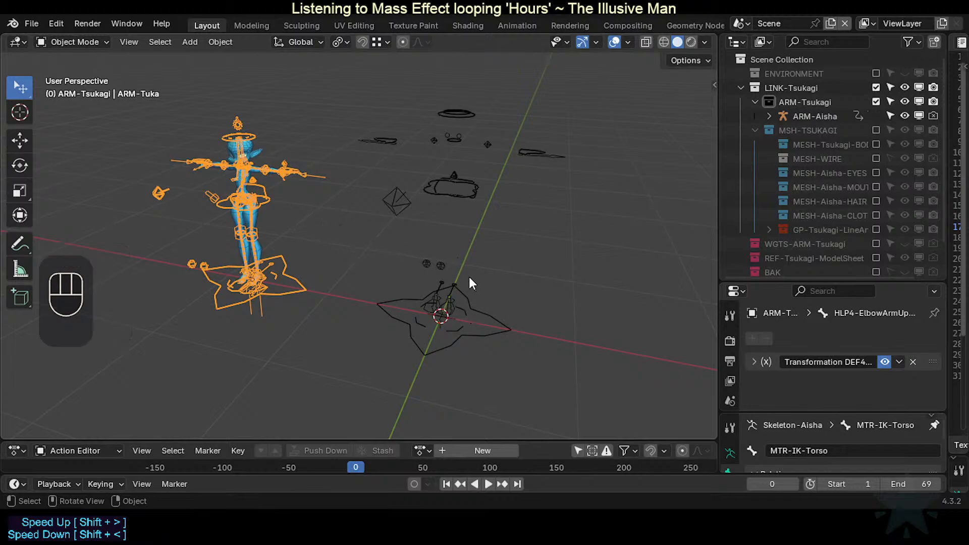
Step: Compare the bone collections of the ARM-Aisha and ARM-Tuka rigs, separately and with both rigs selected together
{"action": "middle_click_drag", "start_coordinate": [473, 274], "coordinate": [441, 275], "text": "shift"}
{"action": "left_click", "coordinate": [420, 210]}
{"action": "key", "text": "n"}
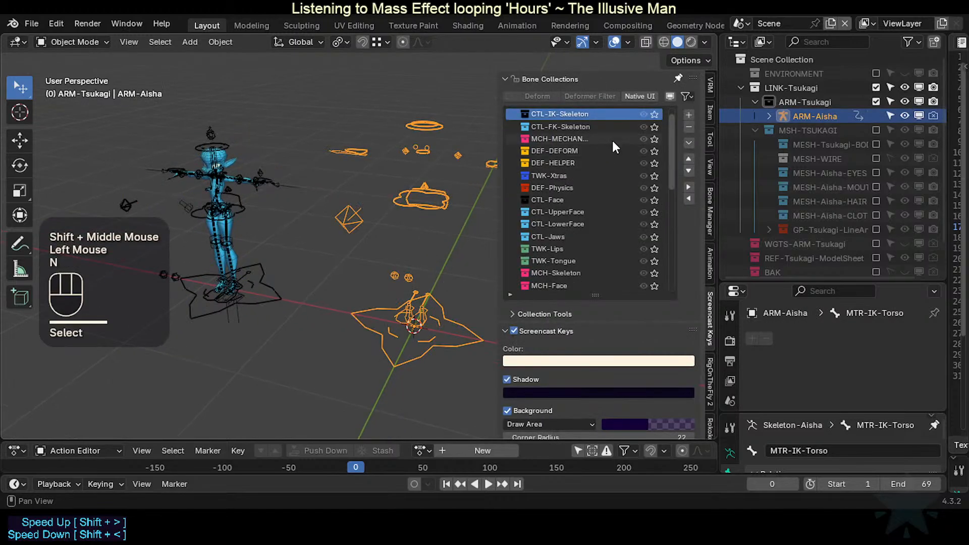
{"action": "key", "text": "n"}
{"action": "left_click", "coordinate": [260, 177]}
{"action": "key", "text": "n"}
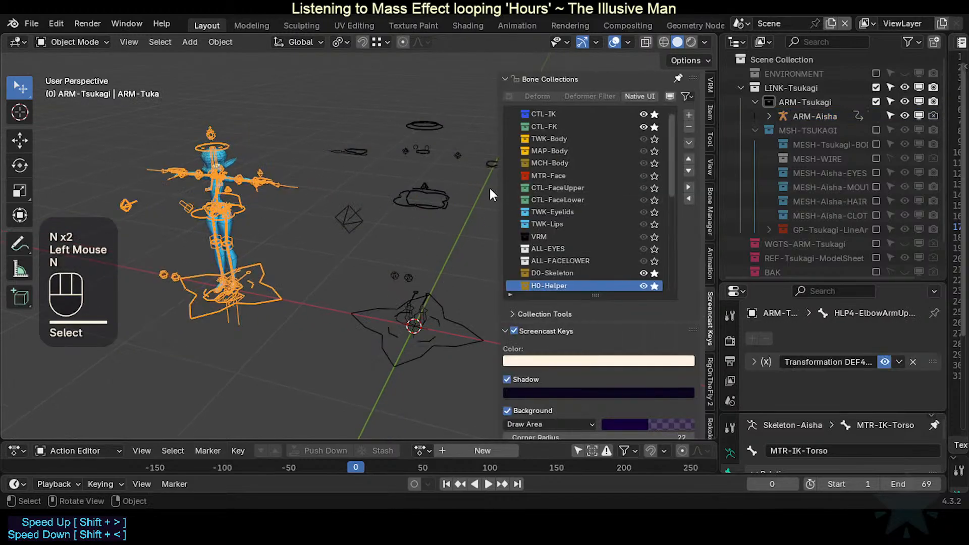
{"action": "key", "text": "n"}
{"action": "left_click", "coordinate": [441, 215]}
{"action": "key", "text": "n"}
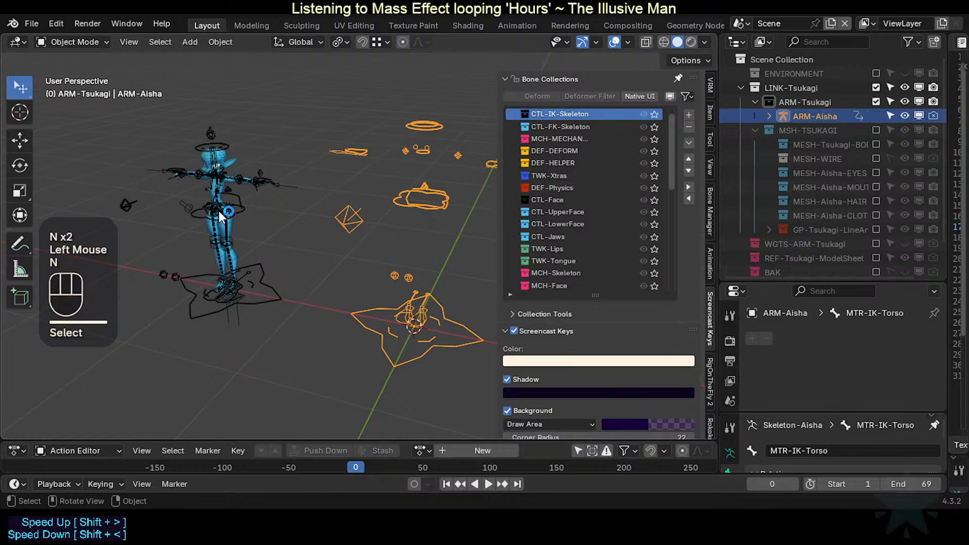
{"action": "left_click", "coordinate": [247, 212]}
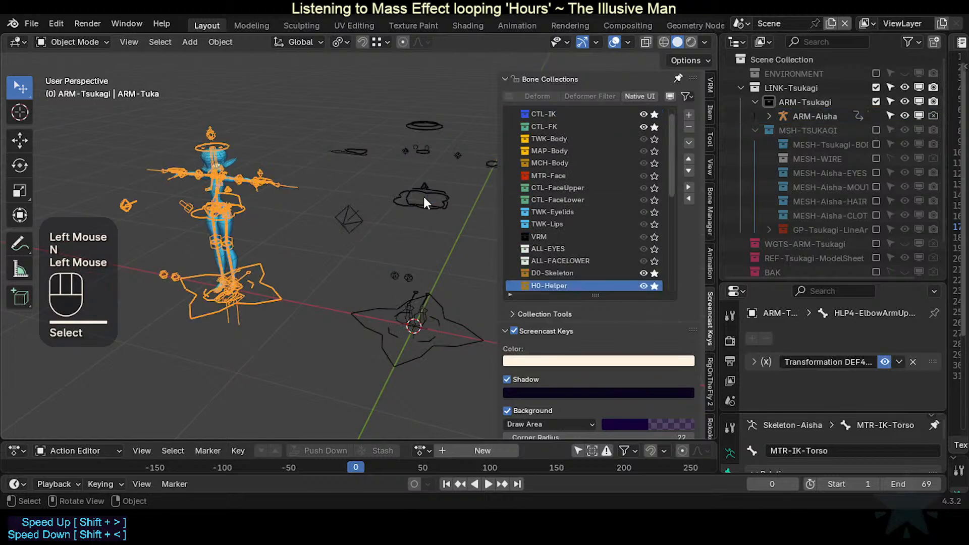
{"action": "left_click", "coordinate": [422, 196]}
{"action": "left_click", "coordinate": [238, 201], "text": "shift"}
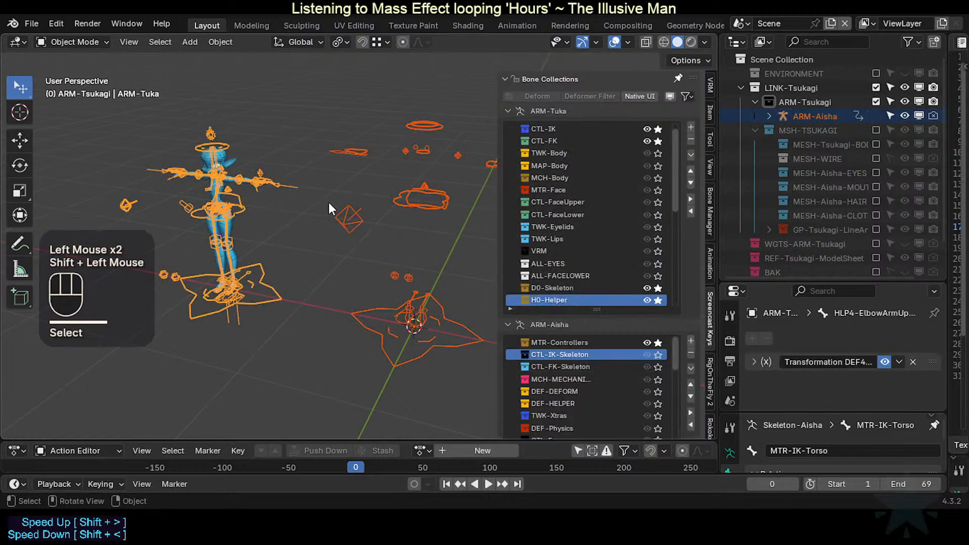
{"action": "left_click", "coordinate": [392, 203]}
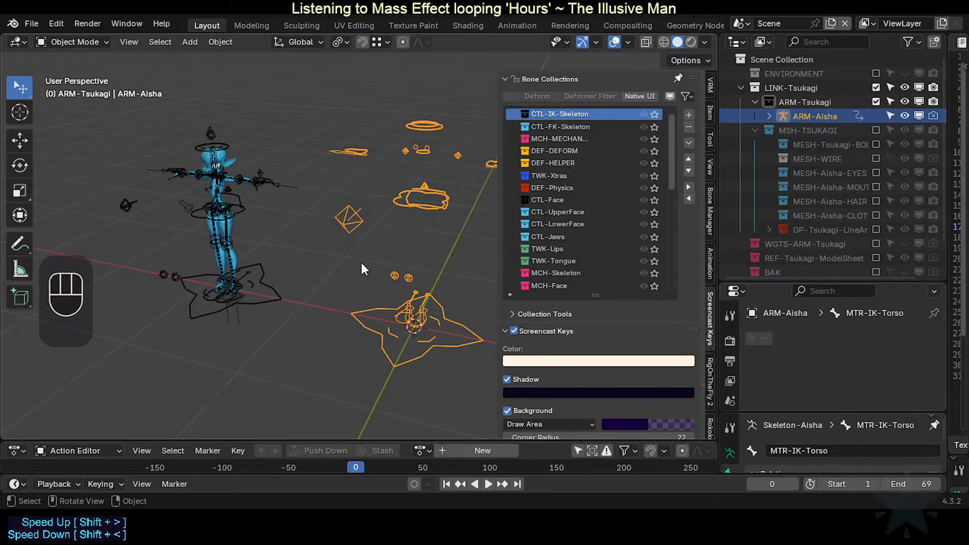
Step: Move the ARM-Tuka rig about 0.65 m along the global X axis, closer to the ARM-Aisha rig
{"action": "left_click", "coordinate": [280, 291]}
{"action": "key", "text": "g"}
{"action": "key", "text": "x"}
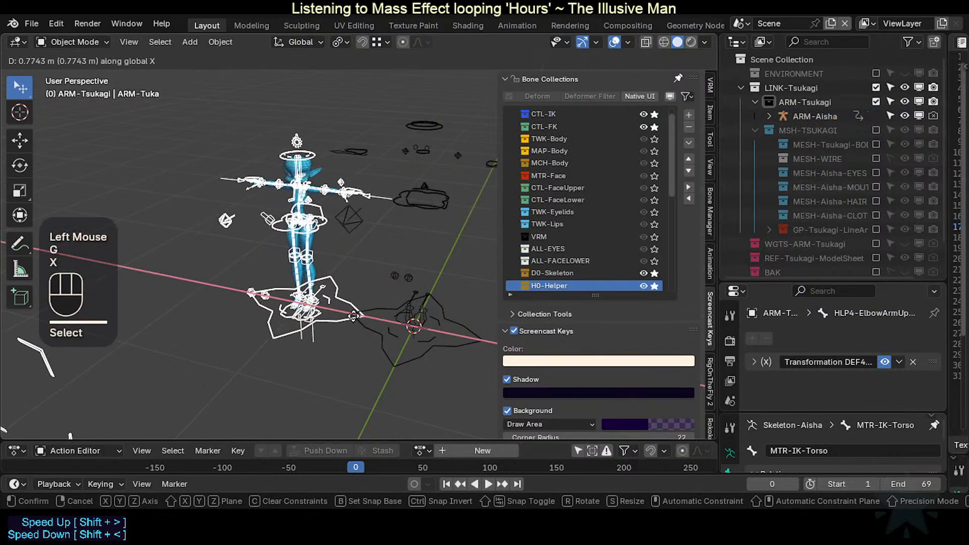
{"action": "left_click", "coordinate": [354, 316]}
{"action": "key", "text": "g"}
{"action": "key", "text": "x"}
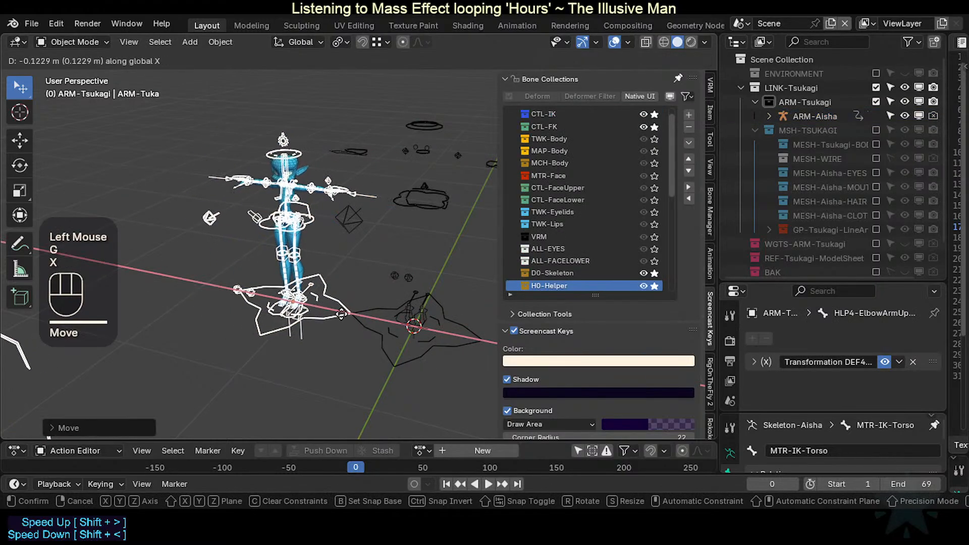
{"action": "left_click", "coordinate": [340, 314]}
{"action": "scroll", "coordinate": [362, 338], "scroll_direction": "up", "scroll_amount": 4}
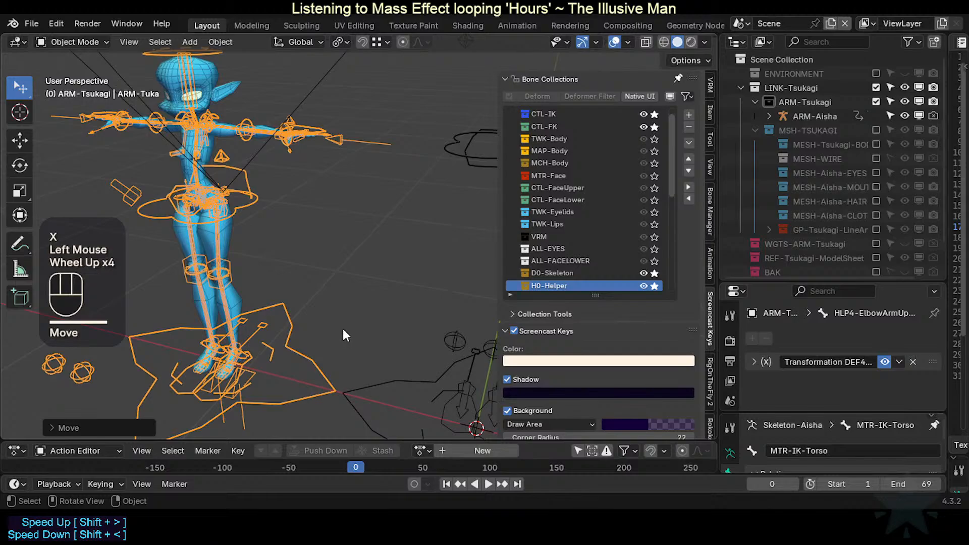
{"action": "scroll", "coordinate": [353, 309], "scroll_direction": "down", "scroll_amount": 1}
{"action": "middle_click_drag", "start_coordinate": [362, 307], "coordinate": [355, 310], "text": "shift"}
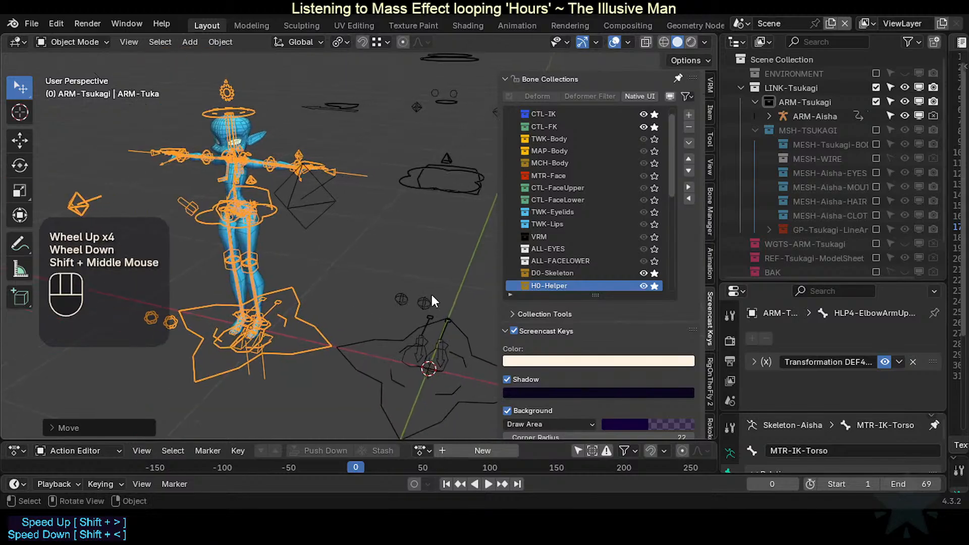
Step: Include the MSH-TSUKAGI collection in the view layer again and turn off the wireframe overlay on the models
{"action": "left_click", "coordinate": [459, 262]}
{"action": "key", "text": "alt+h"}
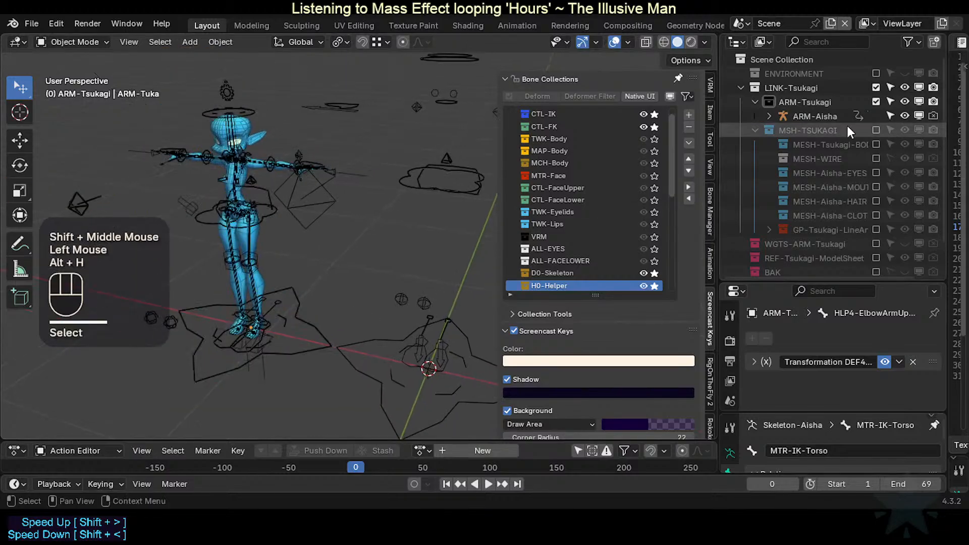
{"action": "left_click", "coordinate": [877, 129]}
{"action": "middle_click_drag", "start_coordinate": [388, 193], "coordinate": [368, 201], "text": "shift"}
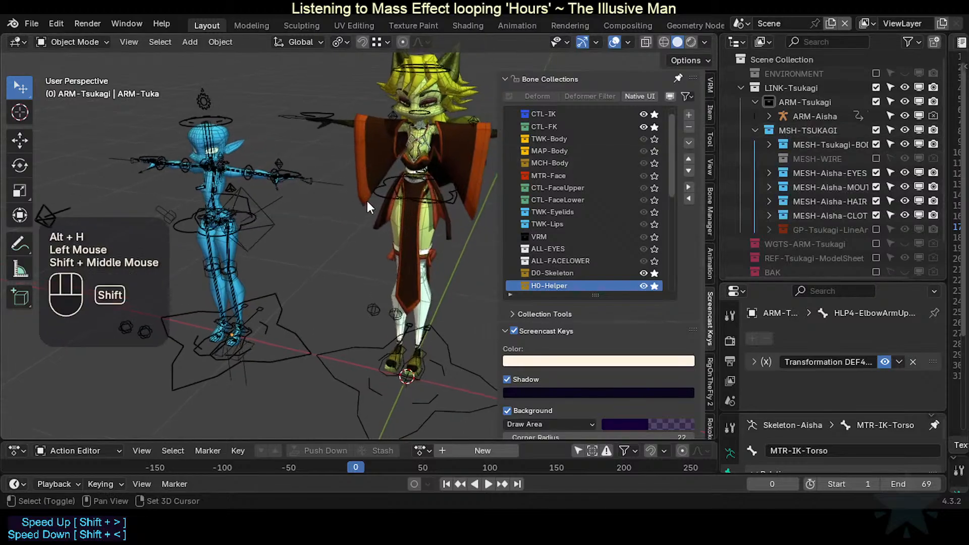
{"action": "key", "text": "shift+ctrl+alt+z"}
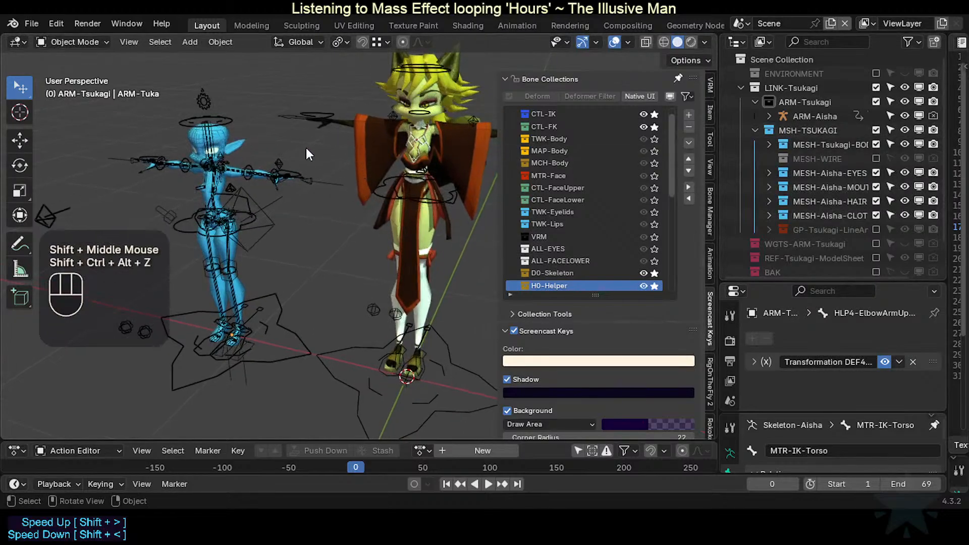
{"action": "scroll", "coordinate": [355, 141], "scroll_direction": "up", "scroll_amount": 2}
{"action": "middle_click_drag", "start_coordinate": [407, 197], "coordinate": [328, 289], "text": "shift"}
{"action": "scroll", "coordinate": [368, 214], "scroll_direction": "down", "scroll_amount": 2}
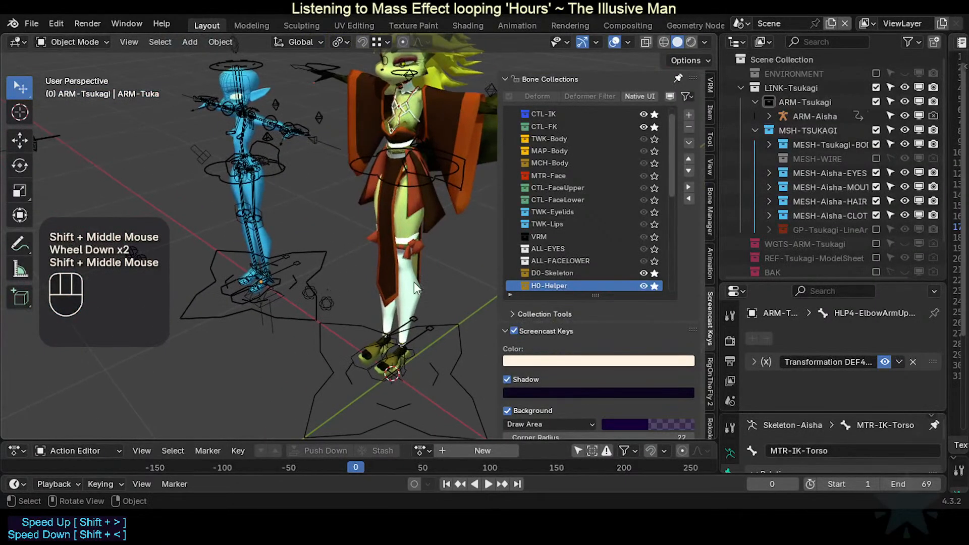
Step: Select the ARM-Aisha rig and make MTR-Controllers its active bone collection
{"action": "left_click", "coordinate": [360, 368]}
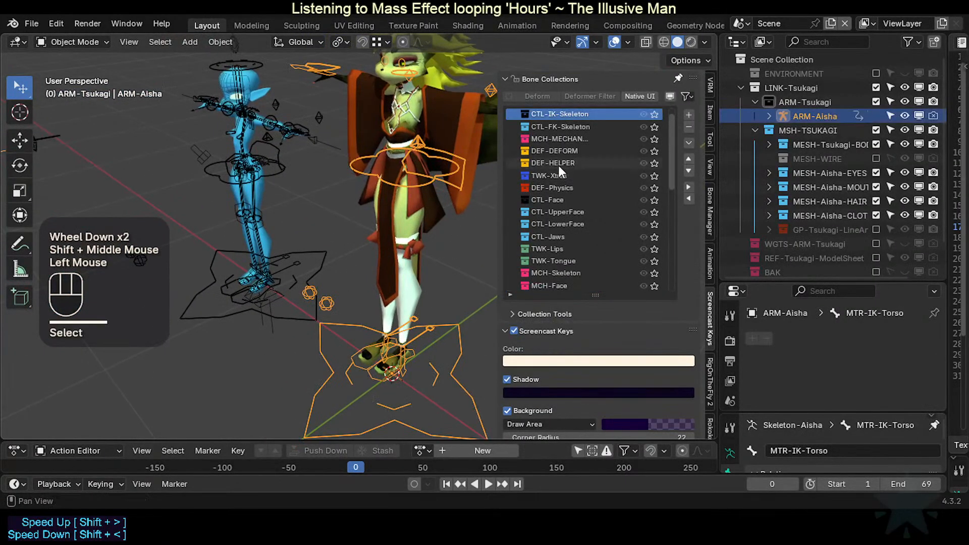
{"action": "mouse_move", "coordinate": [673, 124]}
{"action": "left_mouse_down"}
{"action": "mouse_move", "coordinate": [673, 114]}
{"action": "mouse_move", "coordinate": [672, 262]}
{"action": "mouse_move", "coordinate": [674, 113]}
{"action": "left_mouse_up"}
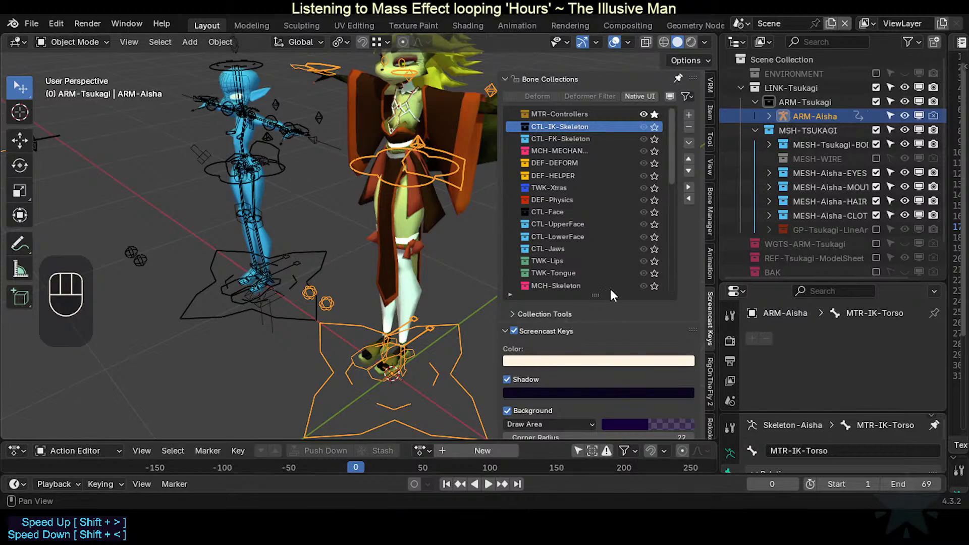
{"action": "left_click", "coordinate": [613, 117]}
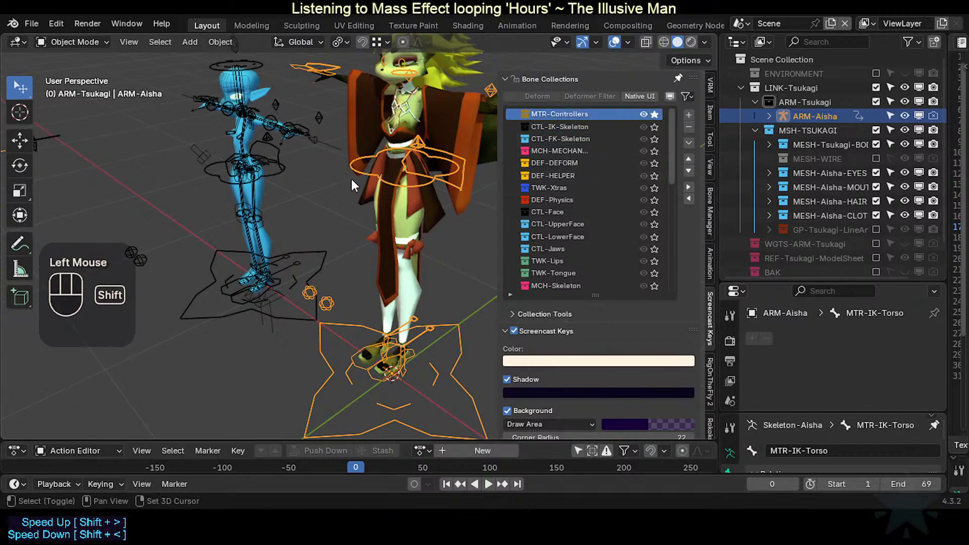
Step: Select the ARM-Tuka rig and turn off solo for its CTL-FK, D0-Skeleton and H0-Helper bone collections
{"action": "scroll", "coordinate": [352, 179], "scroll_direction": "down", "scroll_amount": 1, "text": "shift"}
{"action": "middle_click_drag", "start_coordinate": [254, 54], "coordinate": [254, 104], "text": "shift"}
{"action": "left_click", "coordinate": [252, 97]}
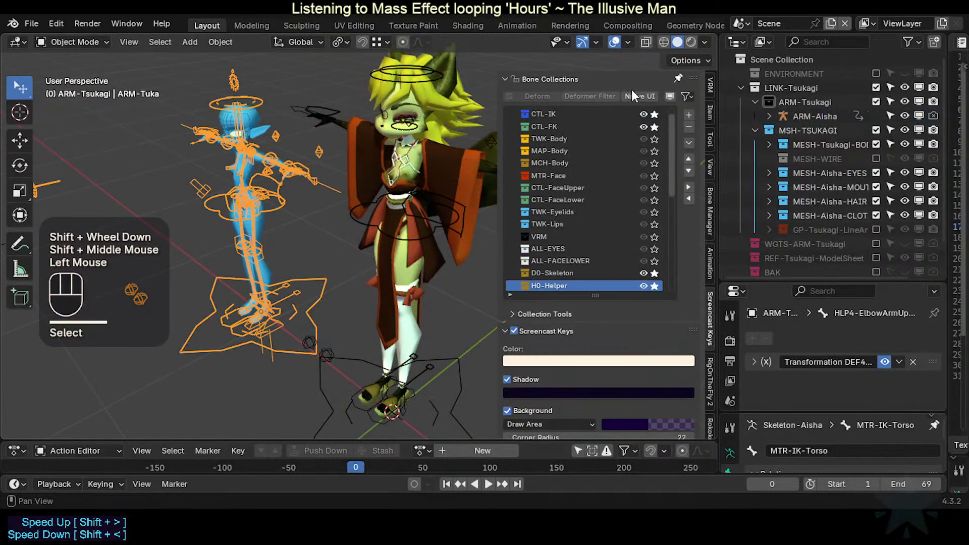
{"action": "left_click", "coordinate": [655, 115]}
{"action": "left_click", "coordinate": [654, 125]}
{"action": "left_click", "coordinate": [655, 113]}
{"action": "left_click", "coordinate": [655, 115]}
{"action": "scroll", "coordinate": [656, 268], "scroll_direction": "down", "scroll_amount": 2}
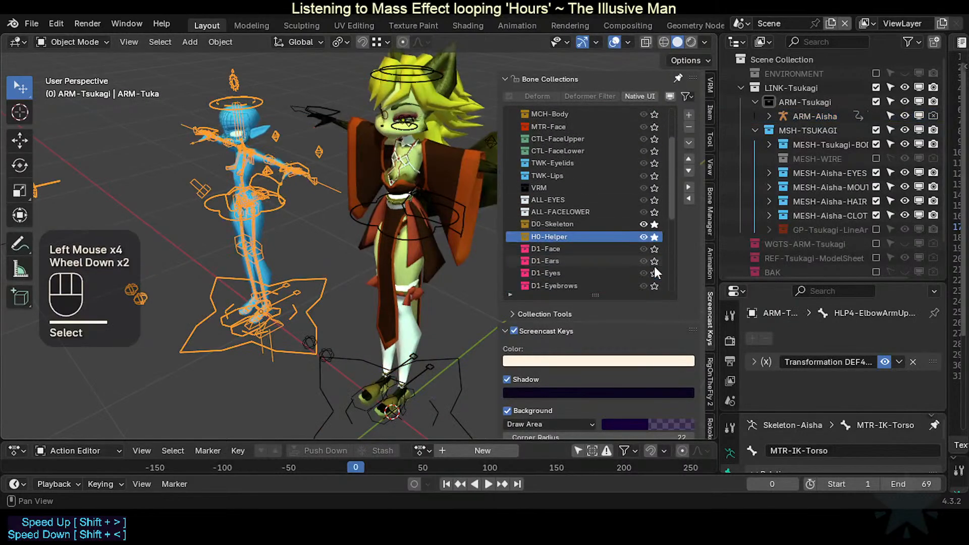
{"action": "scroll", "coordinate": [654, 265], "scroll_direction": "up", "scroll_amount": 1}
{"action": "left_click", "coordinate": [656, 252]}
{"action": "scroll", "coordinate": [631, 253], "scroll_direction": "down", "scroll_amount": 5}
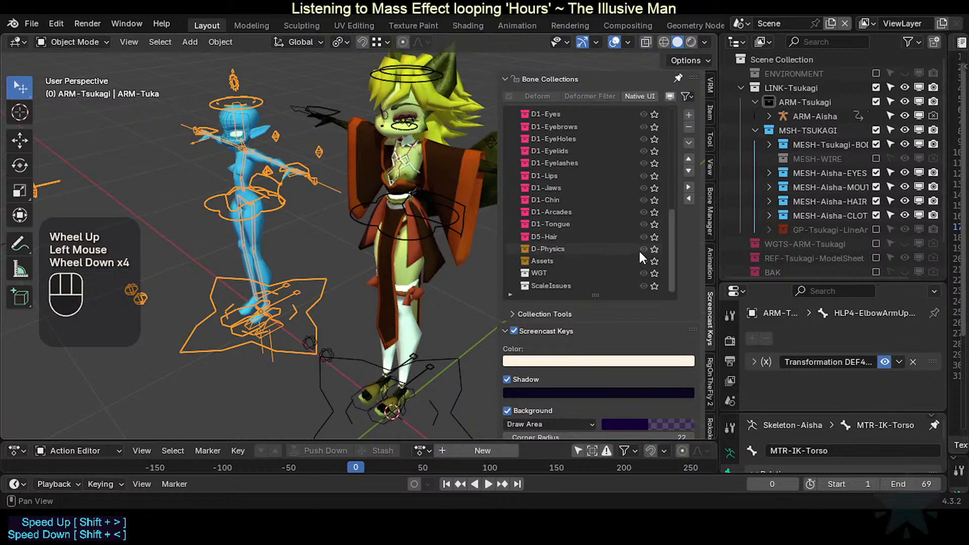
Step: Turn off solo for the ARM-Tuka rig's CTL-IK bone collection, leaving only MTR-Body soloed
{"action": "scroll", "coordinate": [641, 248], "scroll_direction": "up", "scroll_amount": 4}
{"action": "scroll", "coordinate": [642, 244], "scroll_direction": "up", "scroll_amount": 6}
{"action": "scroll", "coordinate": [633, 232], "scroll_direction": "down", "scroll_amount": 1}
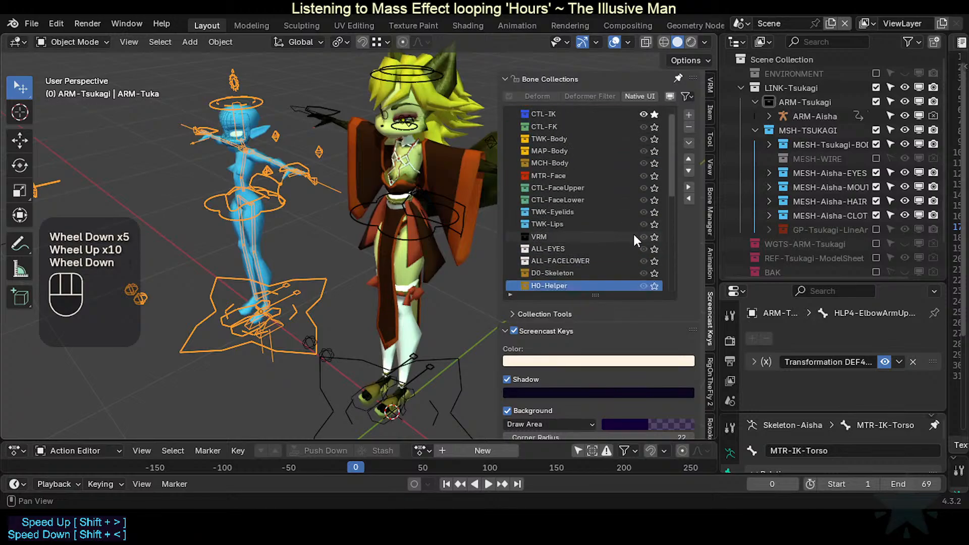
{"action": "scroll", "coordinate": [655, 135], "scroll_direction": "up", "scroll_amount": 2}
{"action": "left_click", "coordinate": [657, 121]}
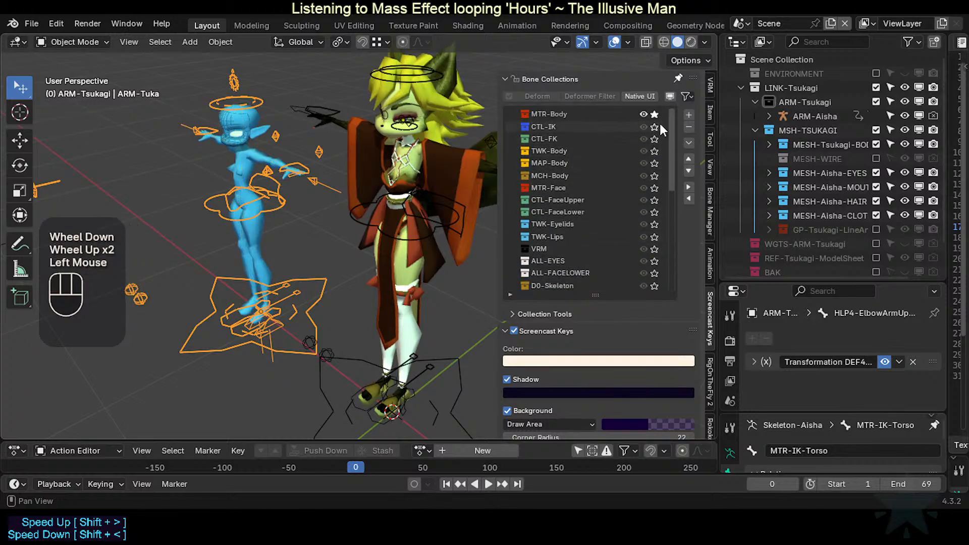
Step: Select the ARM-Aisha and ARM-Tuka rigs together, hide the sidebar and enter Edit Mode on both
{"action": "middle_click_drag", "start_coordinate": [333, 193], "coordinate": [361, 194]}
{"action": "left_click", "coordinate": [415, 210]}
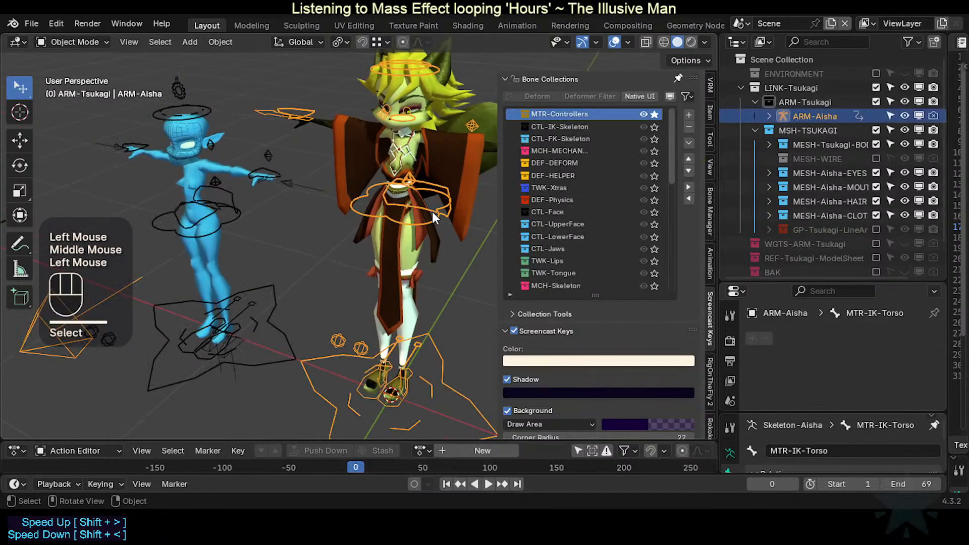
{"action": "left_click", "coordinate": [271, 164], "text": "shift"}
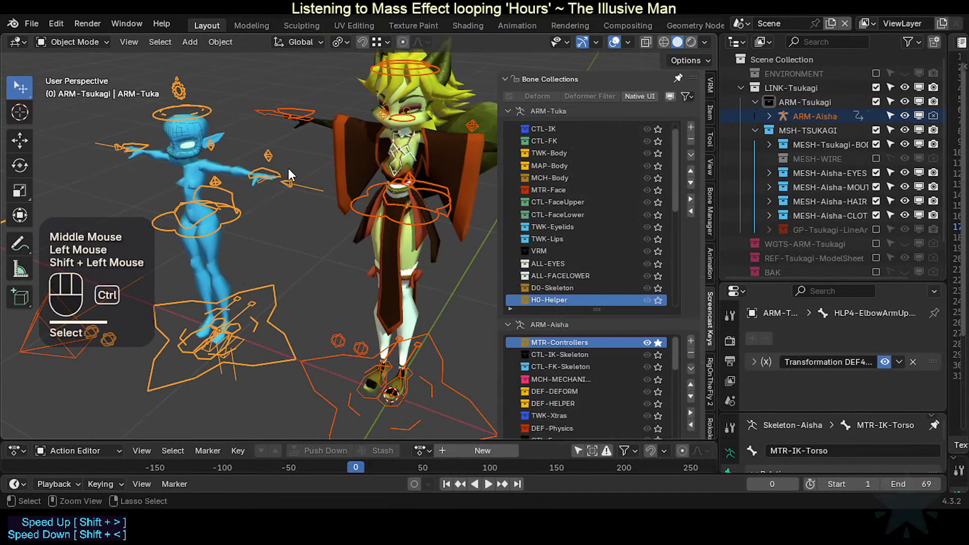
{"action": "key", "text": "n"}
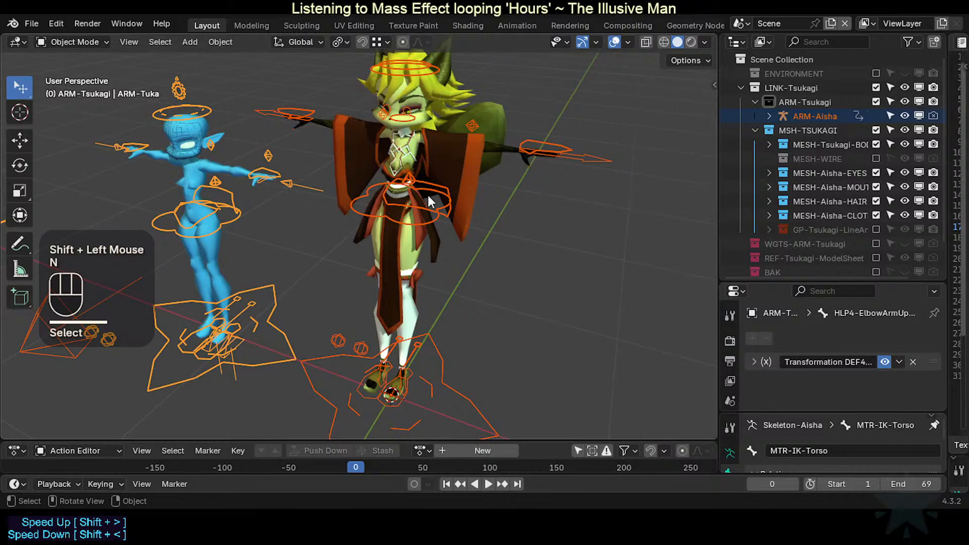
{"action": "middle_click_drag", "start_coordinate": [428, 196], "coordinate": [431, 273], "text": "shift"}
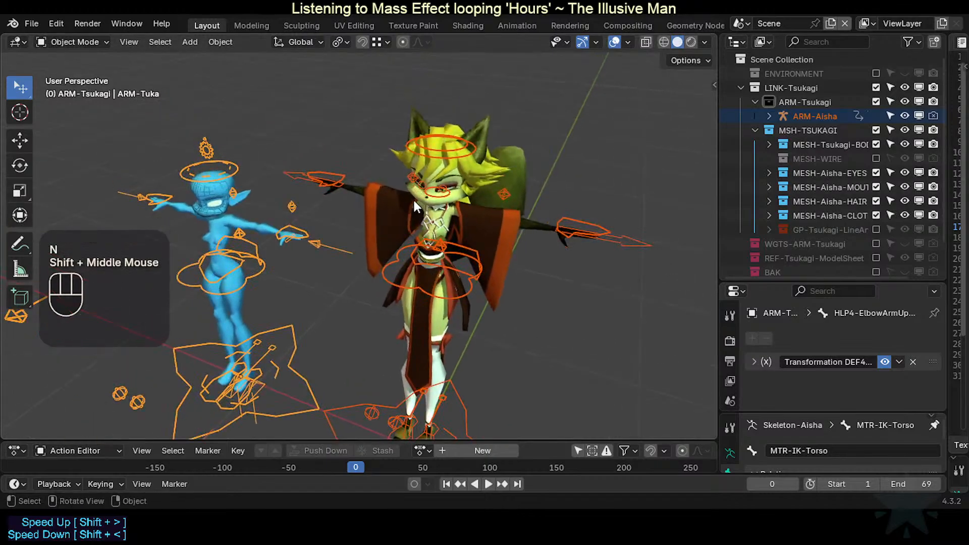
{"action": "key", "text": "Tab"}
Step: Show the bone axes on both the ARM-Tuka and ARM-Aisha rigs and turn on the bone relationship lines
{"action": "scroll", "coordinate": [414, 202], "scroll_direction": "up", "scroll_amount": 1}
{"action": "key", "text": "ctrl+3"}
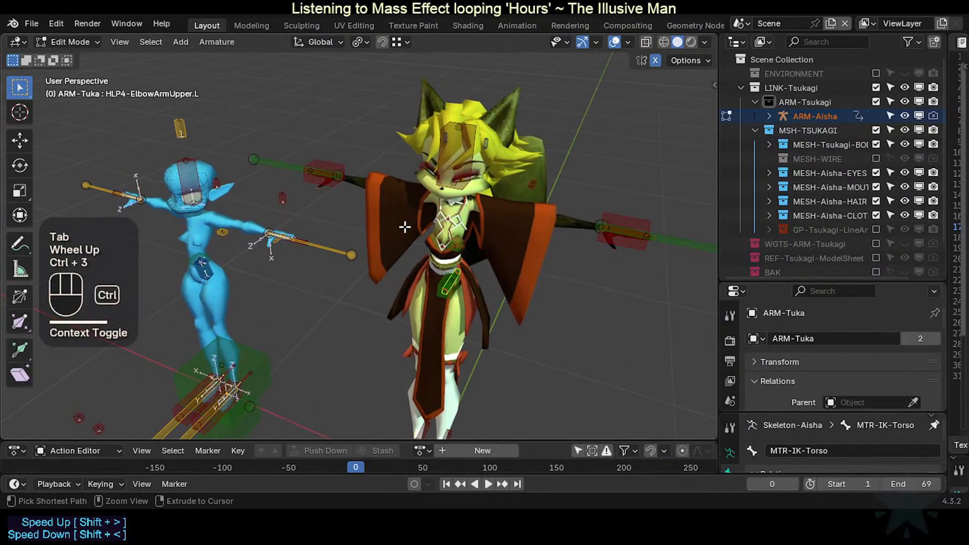
{"action": "middle_click_drag", "start_coordinate": [405, 227], "coordinate": [424, 222], "text": "shift"}
{"action": "left_click", "coordinate": [668, 209]}
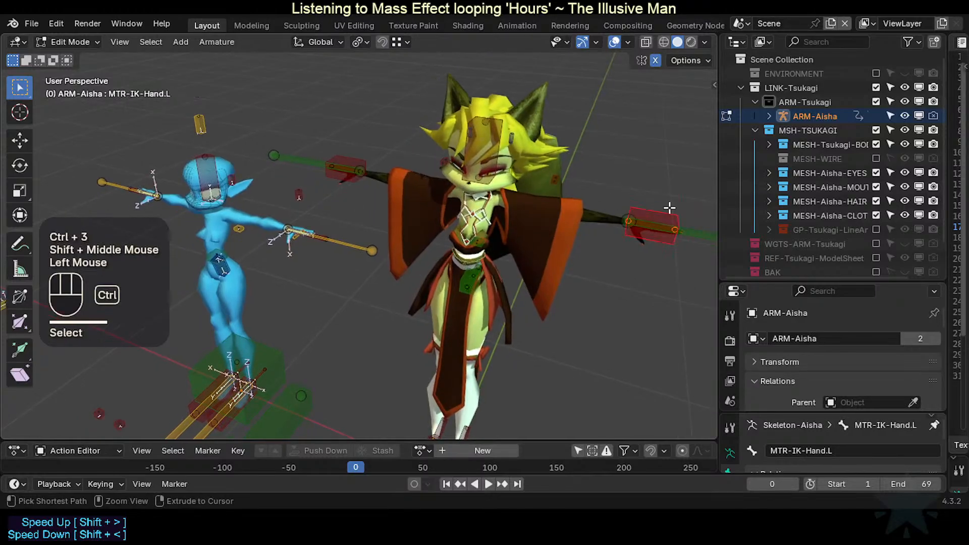
{"action": "key", "text": "ctrl+3"}
{"action": "middle_click_drag", "start_coordinate": [495, 273], "coordinate": [525, 236], "text": "shift"}
{"action": "key", "text": "ctrl+2"}
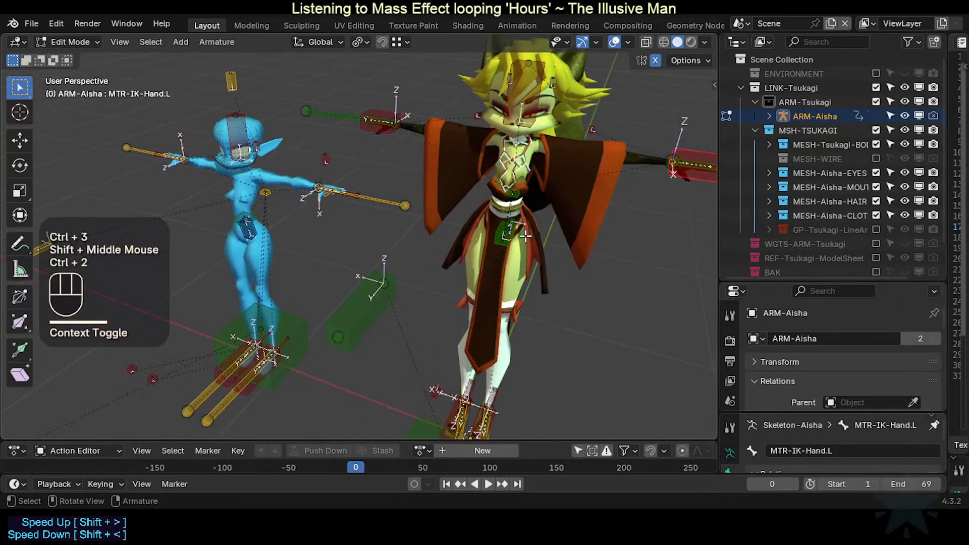
Step: Examine the AIM-Hand.L and AIM-Hand.R bones of the ARM-Aisha rig from several angles
{"action": "middle_click_drag", "start_coordinate": [457, 235], "coordinate": [349, 252]}
{"action": "scroll", "coordinate": [348, 250], "scroll_direction": "down", "scroll_amount": 1, "text": "shift"}
{"action": "left_click", "coordinate": [588, 194]}
{"action": "left_click", "coordinate": [599, 196]}
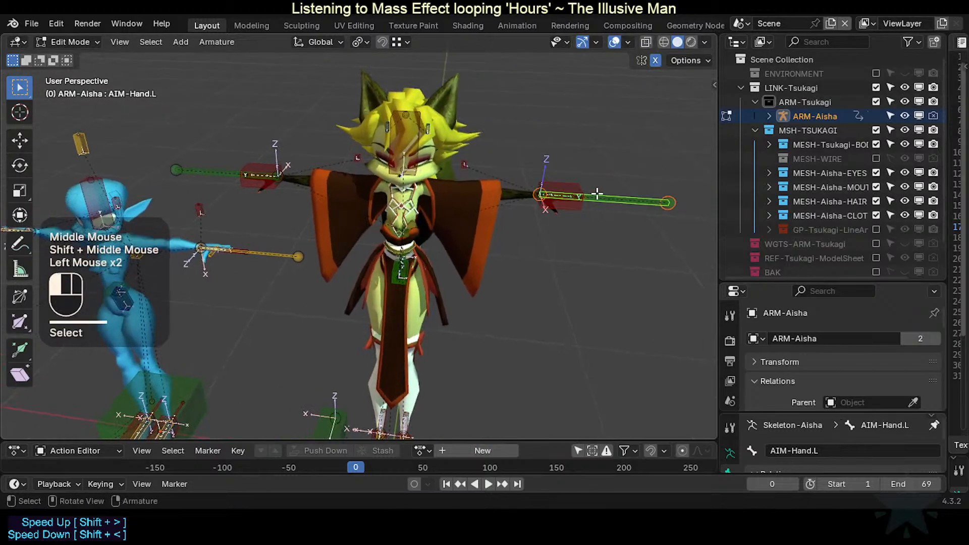
{"action": "left_click", "coordinate": [229, 175]}
{"action": "left_click", "coordinate": [597, 198]}
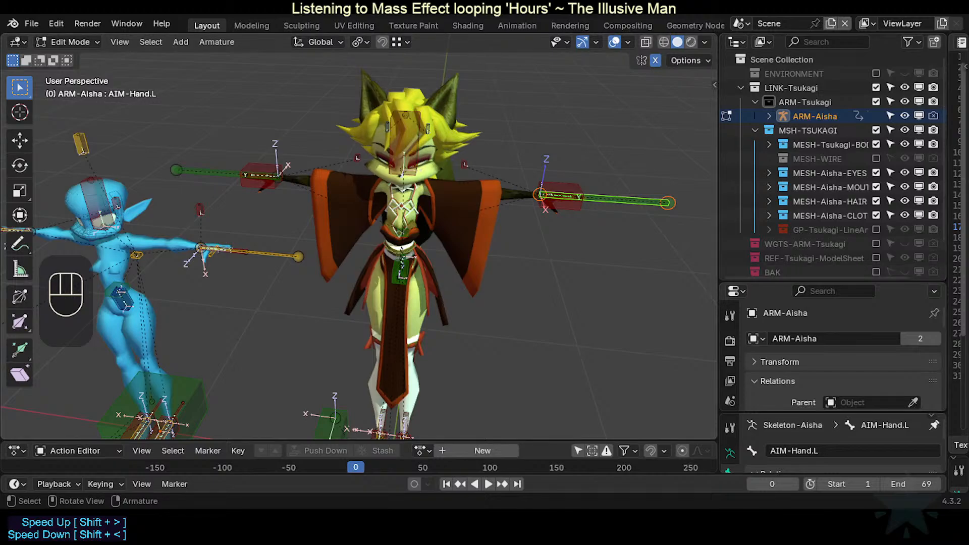
{"action": "middle_click_drag", "start_coordinate": [374, 353], "coordinate": [507, 283]}
{"action": "scroll", "coordinate": [433, 329], "scroll_direction": "up", "scroll_amount": 2}
{"action": "scroll", "coordinate": [477, 263], "scroll_direction": "down", "scroll_amount": 2}
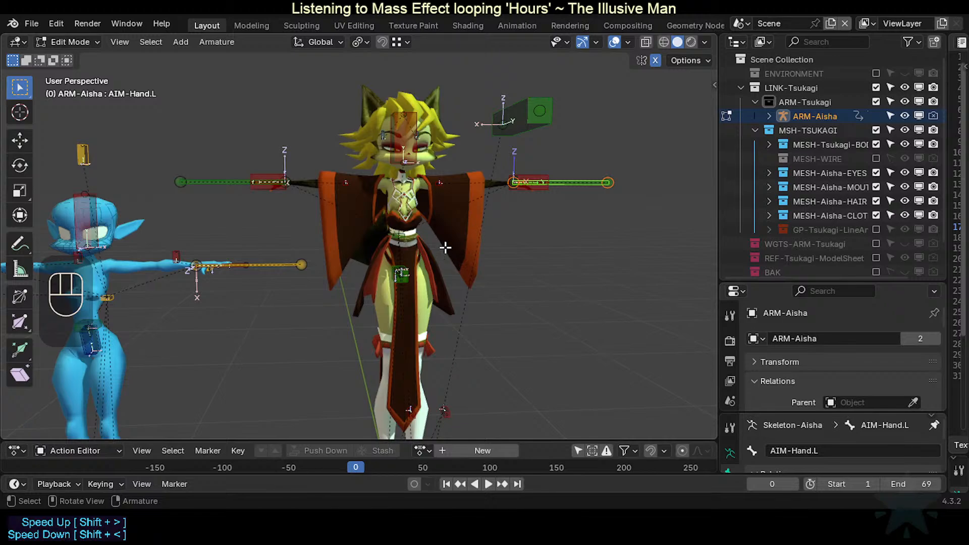
{"action": "middle_click_drag", "start_coordinate": [451, 223], "coordinate": [477, 240]}
{"action": "scroll", "coordinate": [391, 260], "scroll_direction": "up", "scroll_amount": 2}
{"action": "scroll", "coordinate": [239, 282], "scroll_direction": "down", "scroll_amount": 1}
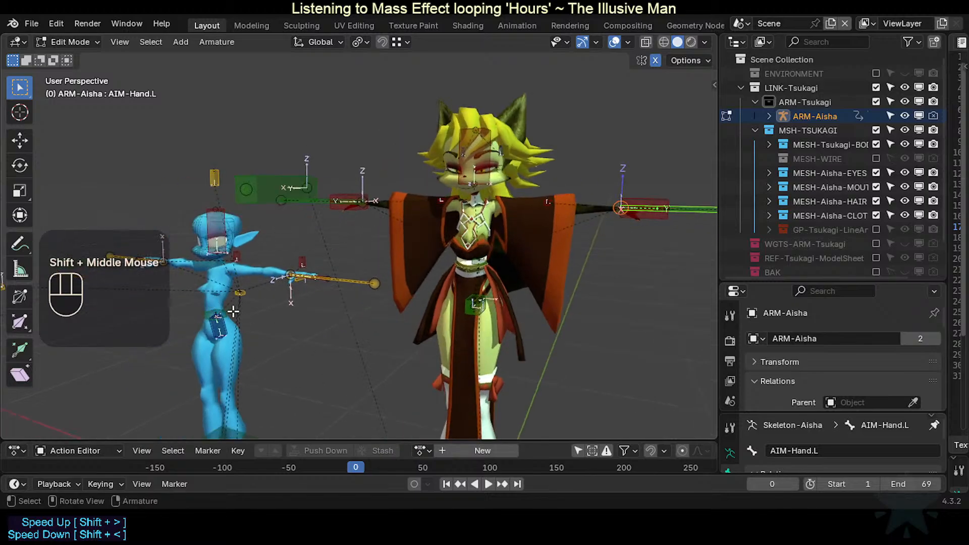
Step: Compare the AIM-Hand.L bone of the ARM-Aisha rig with the one of the ARM-Tuka rig
{"action": "middle_click_drag", "start_coordinate": [440, 217], "coordinate": [370, 272]}
{"action": "scroll", "coordinate": [505, 243], "scroll_direction": "up", "scroll_amount": 1, "text": "shift"}
{"action": "scroll", "coordinate": [392, 271], "scroll_direction": "up", "scroll_amount": 2}
{"action": "scroll", "coordinate": [440, 226], "scroll_direction": "down", "scroll_amount": 1}
{"action": "scroll", "coordinate": [353, 266], "scroll_direction": "up", "scroll_amount": 1}
{"action": "left_click", "coordinate": [595, 245]}
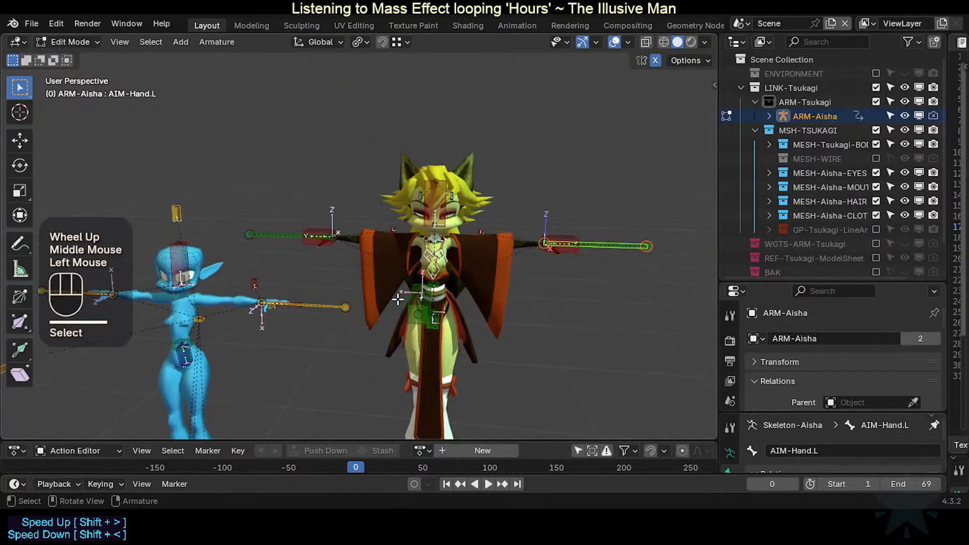
{"action": "left_click", "coordinate": [312, 299]}
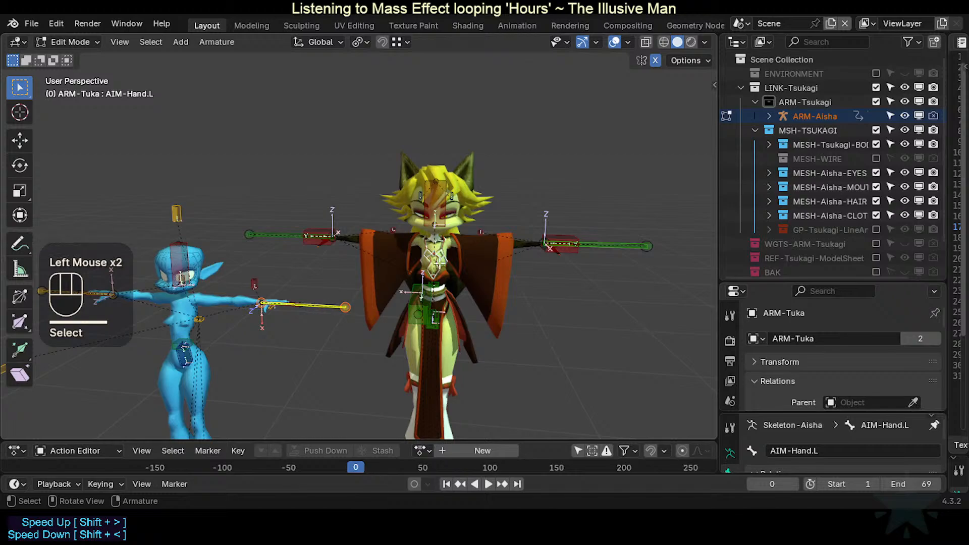
{"action": "left_click", "coordinate": [601, 244]}
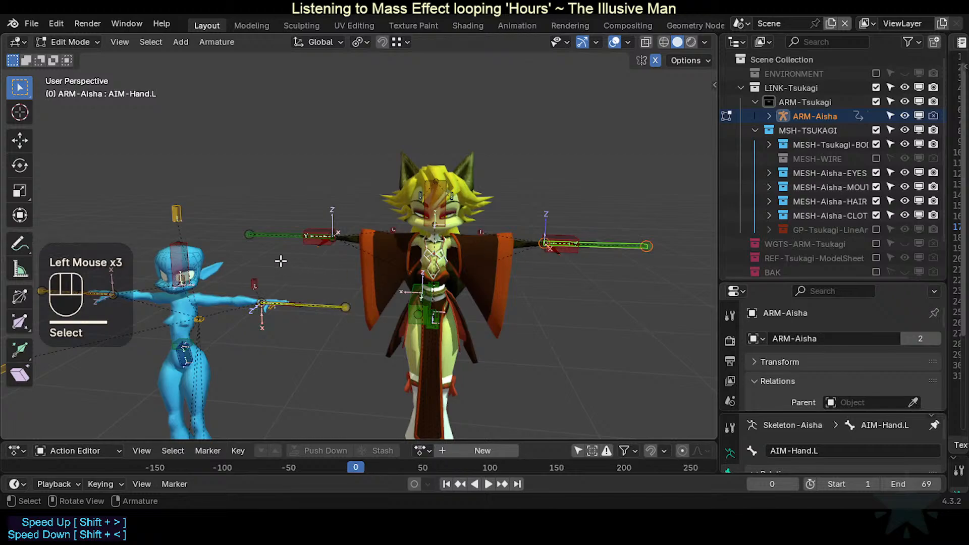
{"action": "left_click", "coordinate": [305, 313]}
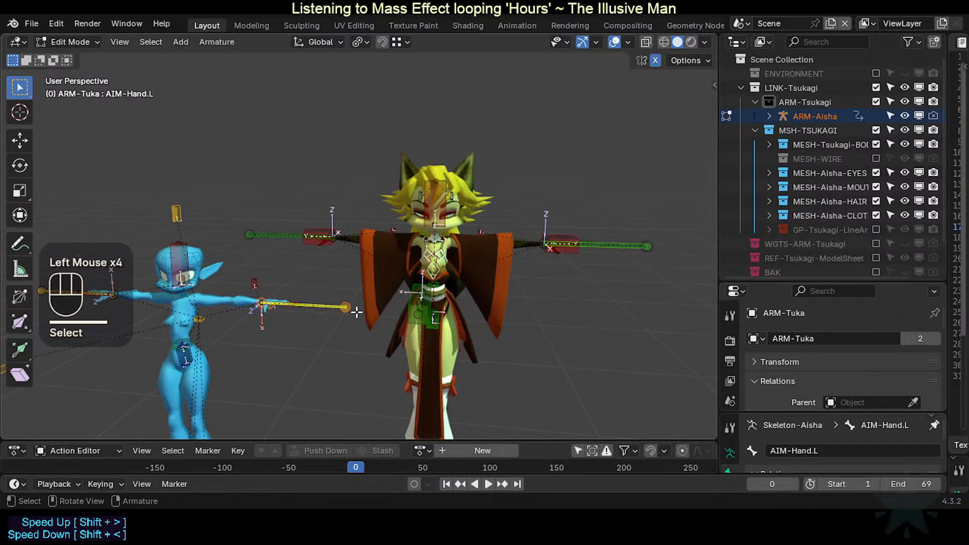
Step: Enlarge the Properties editor and show the bone properties and bone color choices of ARM-Tuka's AIM-Hand.L bone
{"action": "left_click", "coordinate": [820, 279]}
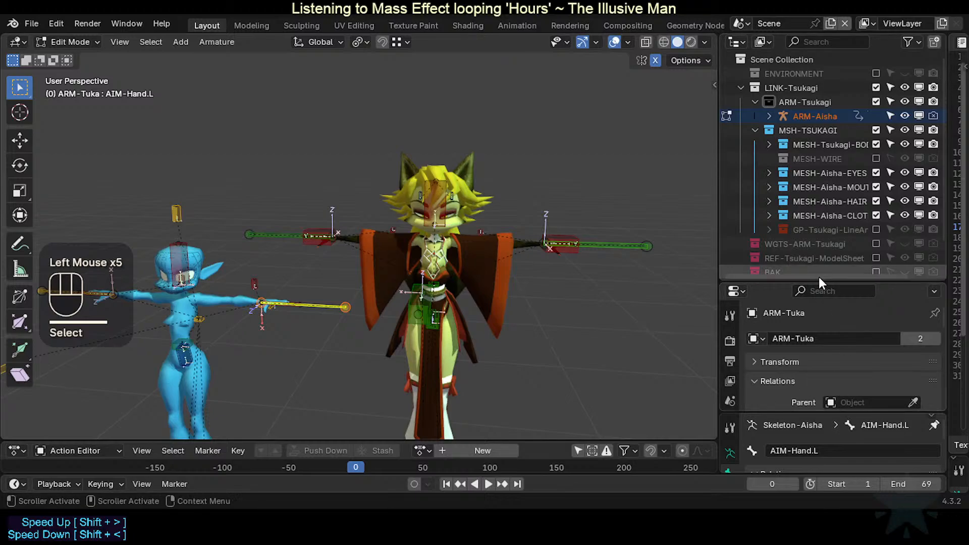
{"action": "left_click_drag", "start_coordinate": [827, 281], "coordinate": [827, 178]}
{"action": "scroll", "coordinate": [831, 279], "scroll_direction": "down", "scroll_amount": 3}
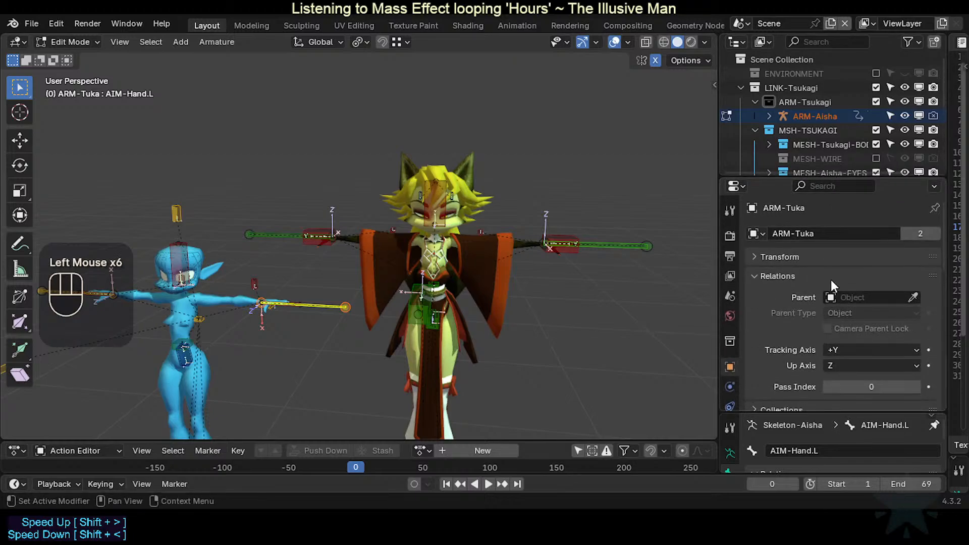
{"action": "scroll", "coordinate": [714, 337], "scroll_direction": "down", "scroll_amount": 3}
{"action": "scroll", "coordinate": [724, 358], "scroll_direction": "down", "scroll_amount": 2}
{"action": "left_click", "coordinate": [730, 395]}
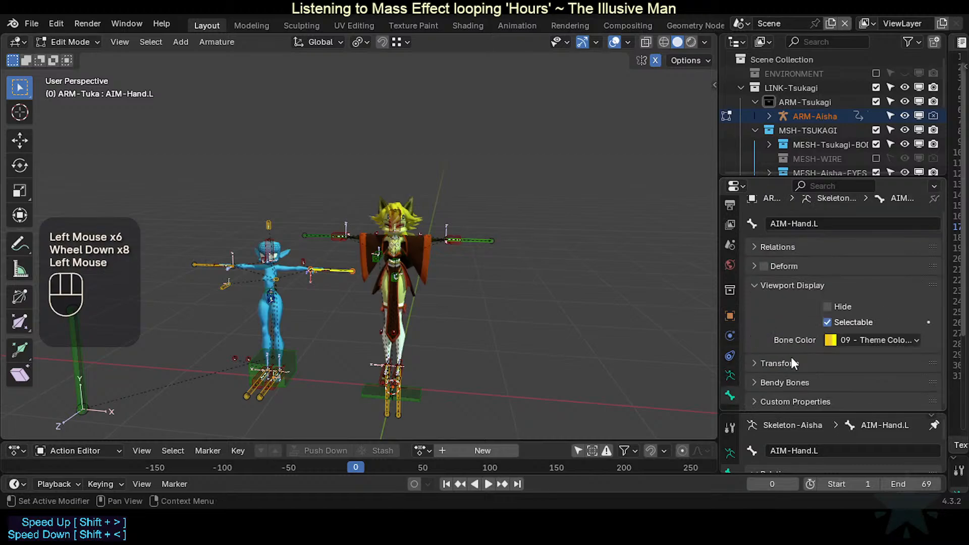
{"action": "scroll", "coordinate": [854, 336], "scroll_direction": "up", "scroll_amount": 1}
{"action": "left_click", "coordinate": [863, 348]}
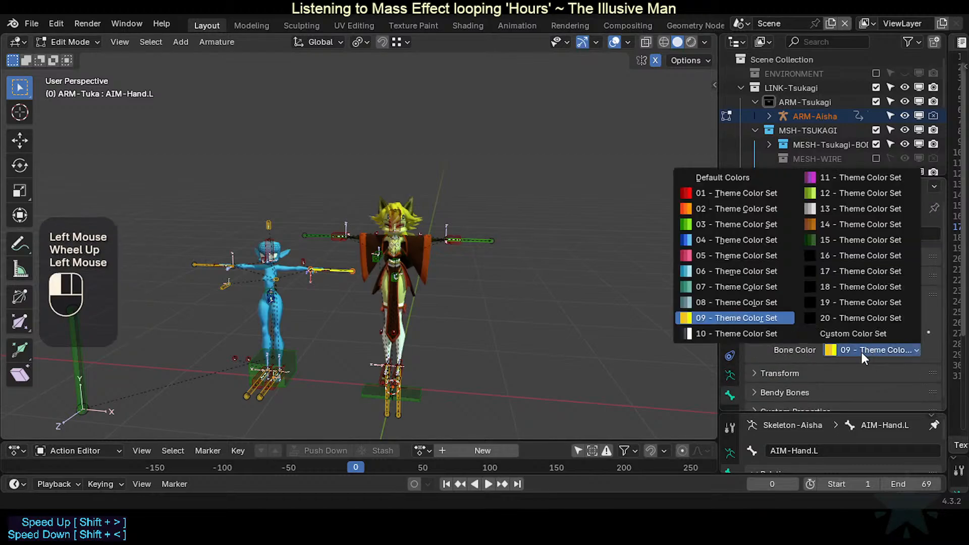
Step: Set the bone color of ARM-Aisha's AIM-Hand.L and AIM-Hand.R bones to 09 - Theme Color Set
{"action": "scroll", "coordinate": [550, 290], "scroll_direction": "up", "scroll_amount": 2}
{"action": "left_click", "coordinate": [561, 245]}
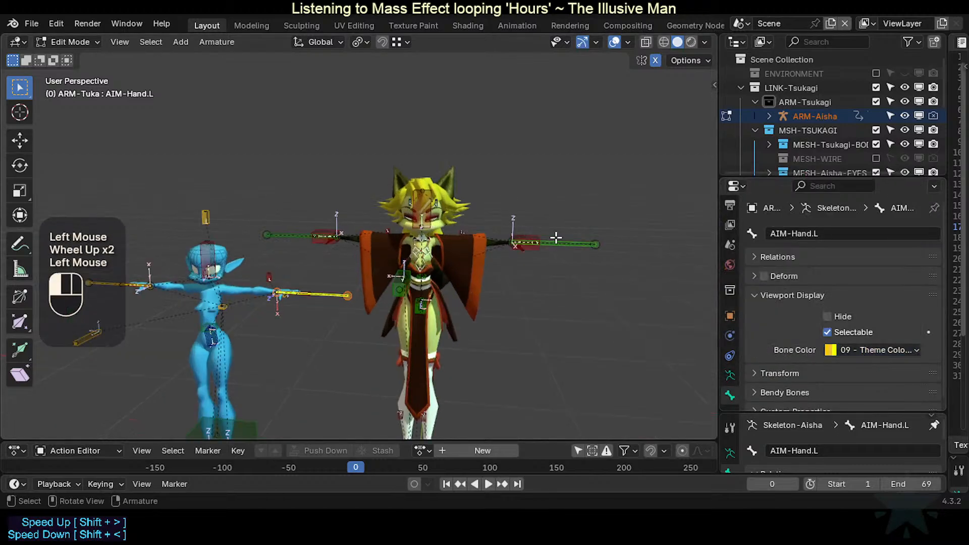
{"action": "left_click", "coordinate": [875, 348]}
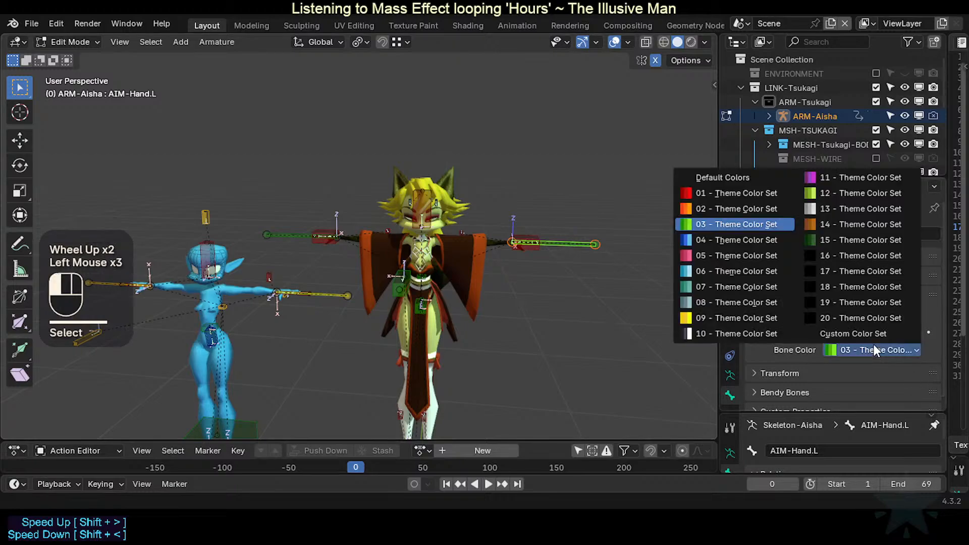
{"action": "left_click", "coordinate": [715, 318]}
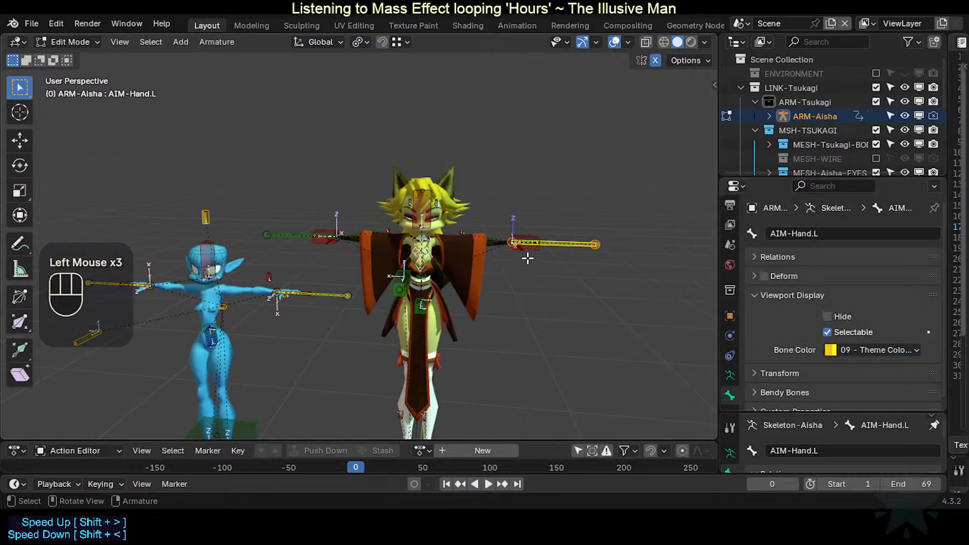
{"action": "scroll", "coordinate": [337, 242], "scroll_direction": "up", "scroll_amount": 1}
{"action": "left_click", "coordinate": [333, 237]}
{"action": "left_click", "coordinate": [880, 350]}
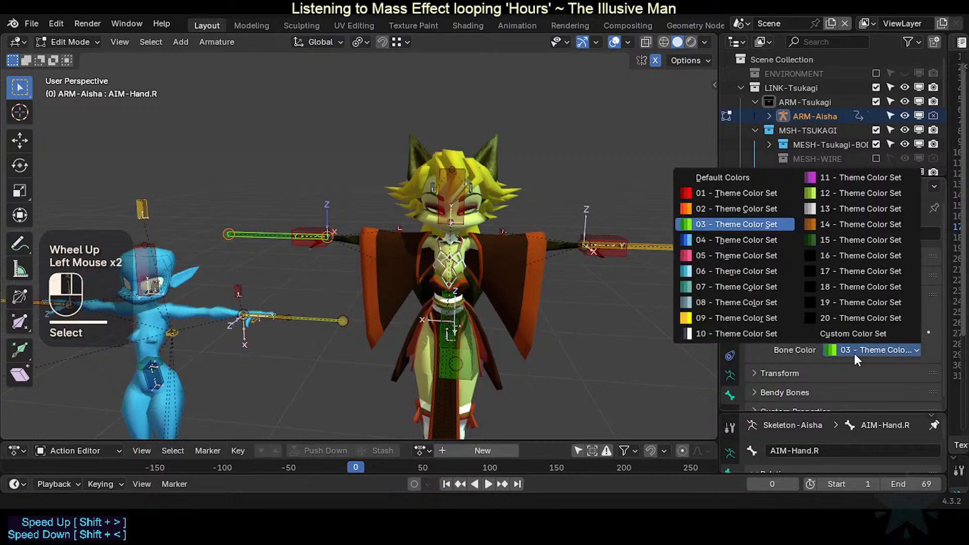
{"action": "left_click", "coordinate": [727, 319]}
Step: Compare the orientation of the AIM-Foot bones on the ARM-Aisha and ARM-Tuka rigs
{"action": "middle_click_drag", "start_coordinate": [487, 305], "coordinate": [447, 179], "text": "shift"}
{"action": "scroll", "coordinate": [444, 186], "scroll_direction": "down", "scroll_amount": 2}
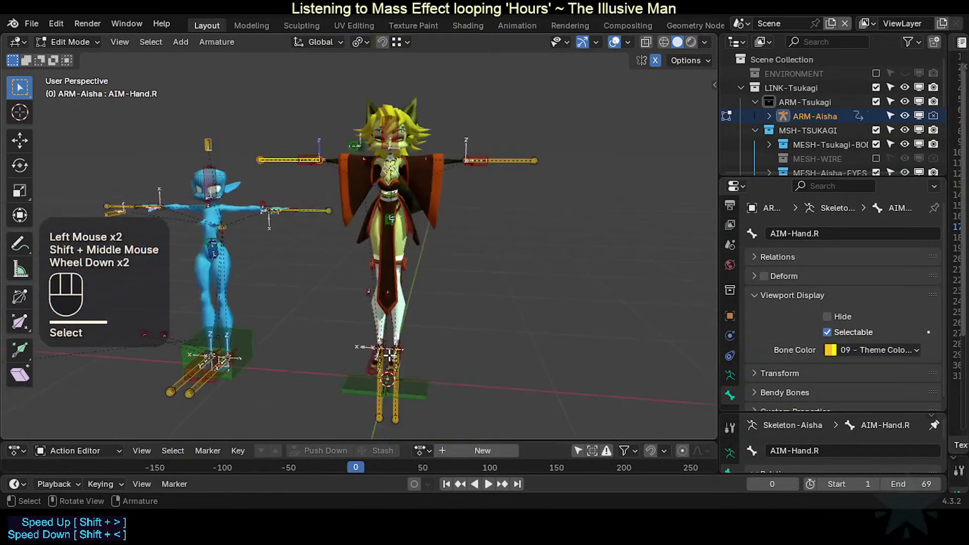
{"action": "scroll", "coordinate": [390, 356], "scroll_direction": "up", "scroll_amount": 1}
{"action": "middle_click_drag", "start_coordinate": [404, 362], "coordinate": [404, 323], "text": "shift"}
{"action": "left_click", "coordinate": [403, 334]}
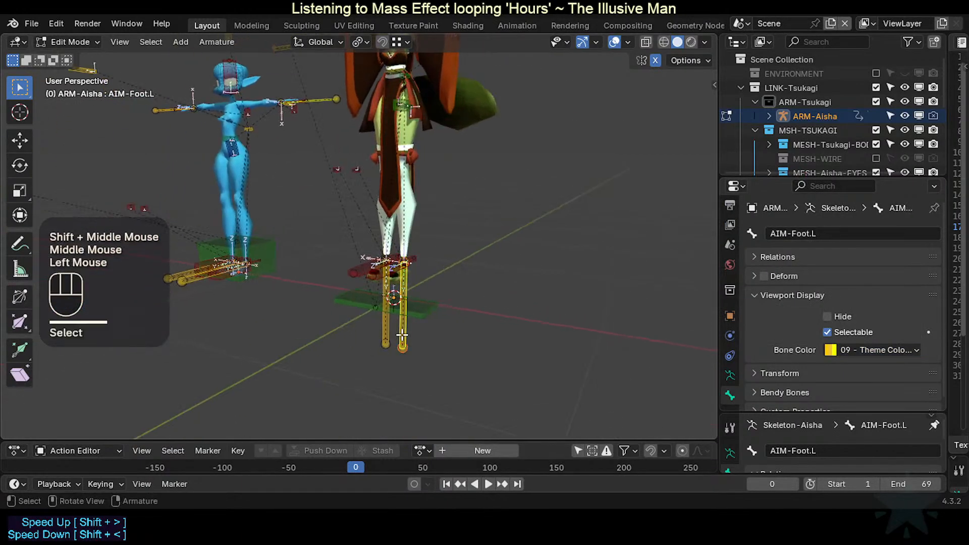
{"action": "scroll", "coordinate": [330, 297], "scroll_direction": "up", "scroll_amount": 1}
{"action": "middle_click_drag", "start_coordinate": [330, 297], "coordinate": [383, 303], "text": "shift"}
{"action": "mouse_move", "coordinate": [383, 303]}
{"action": "middle_mouse_down"}
{"action": "mouse_move", "coordinate": [404, 305]}
{"action": "mouse_move", "coordinate": [367, 310]}
{"action": "middle_mouse_up"}
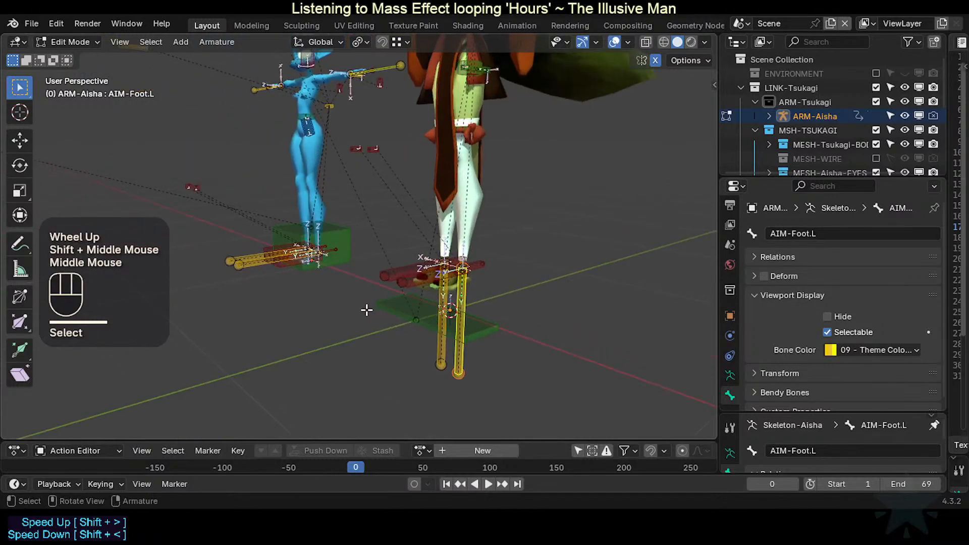
{"action": "left_click", "coordinate": [260, 268]}
{"action": "left_click", "coordinate": [246, 249]}
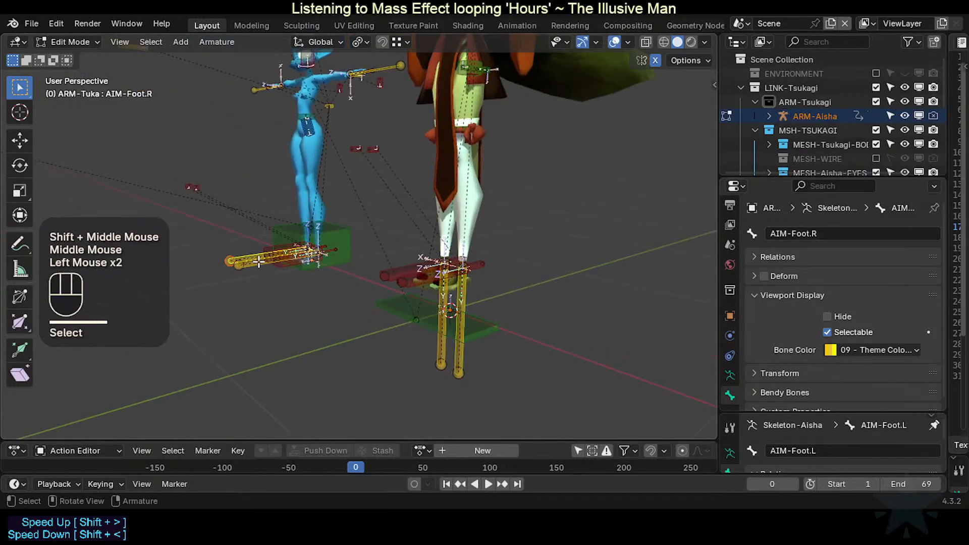
{"action": "left_click", "coordinate": [245, 250]}
{"action": "key", "text": "g"}
{"action": "key", "text": "Escape"}
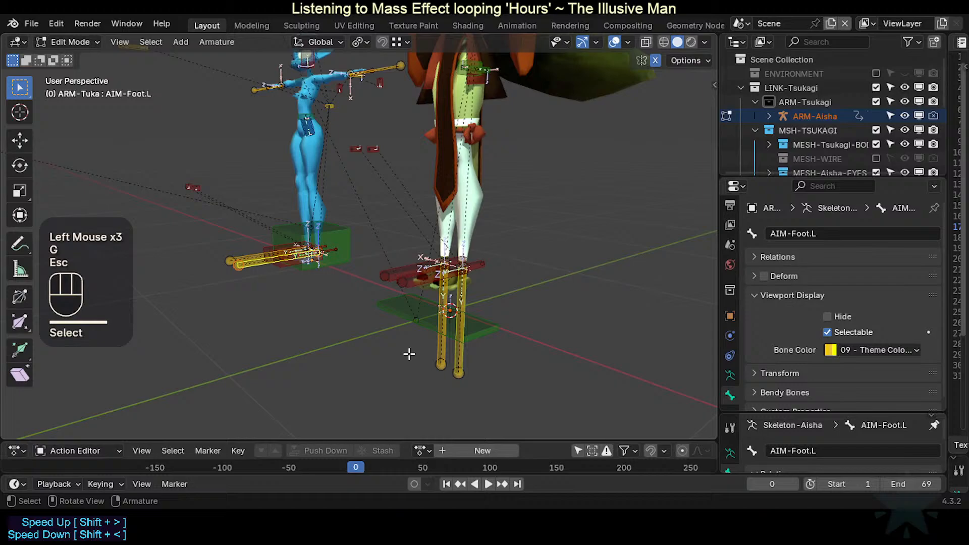
Step: Select ARM-Aisha's AIM-Foot.L and AIM-Foot.R bones and set the transform orientation to Normal
{"action": "left_click", "coordinate": [456, 356]}
{"action": "left_click", "coordinate": [446, 344], "text": "shift"}
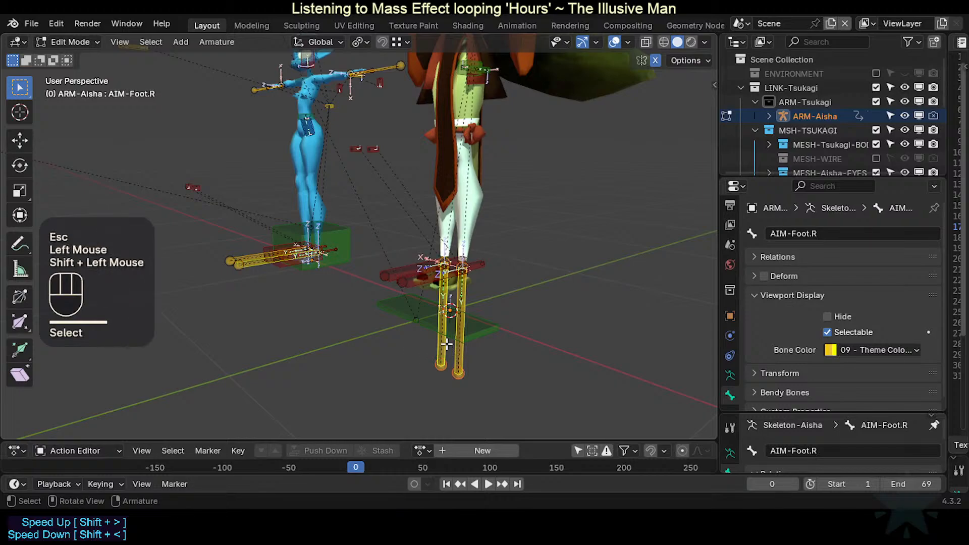
{"action": "key", "text": "less"}
{"action": "left_click", "coordinate": [430, 366]}
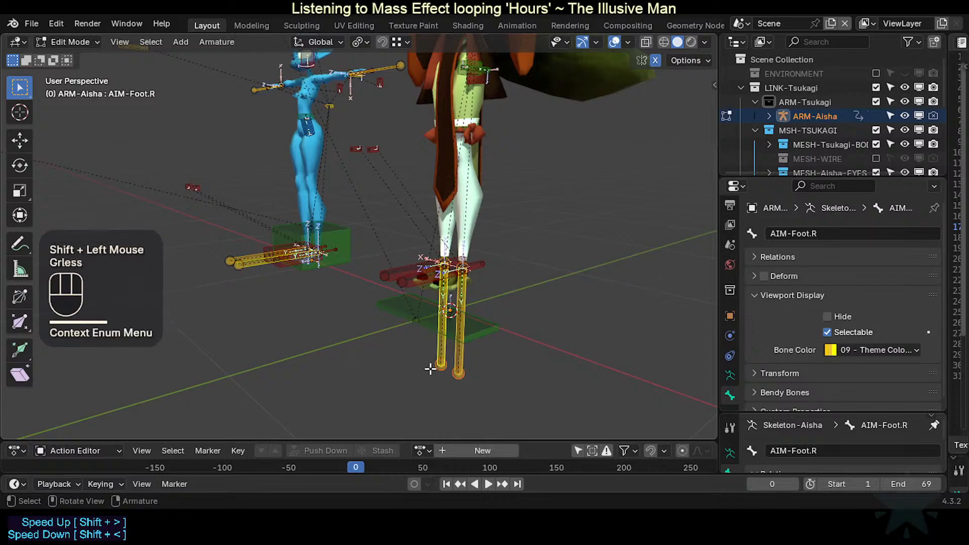
{"action": "key", "text": "Escape"}
{"action": "key", "text": "Escape"}
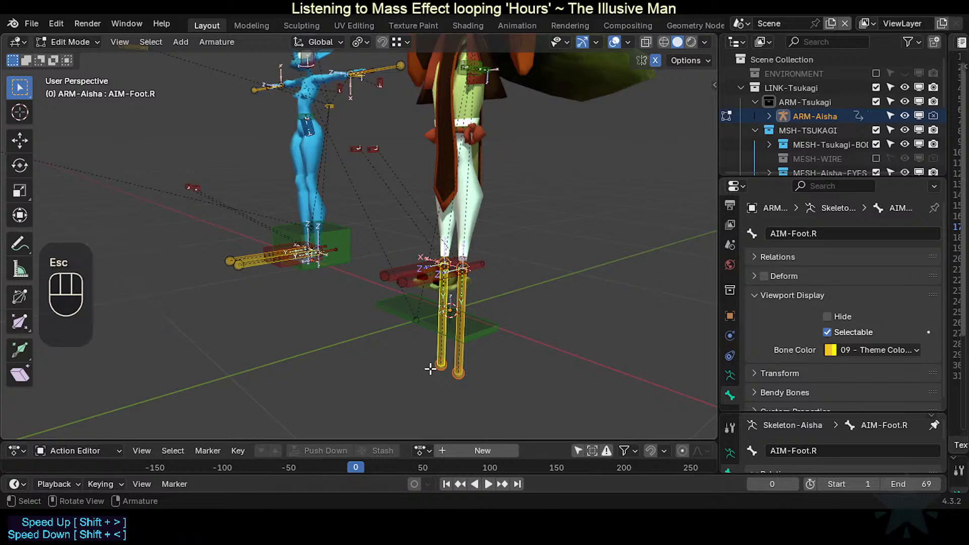
{"action": "key", "text": "shift+less"}
{"action": "left_click", "coordinate": [422, 394]}
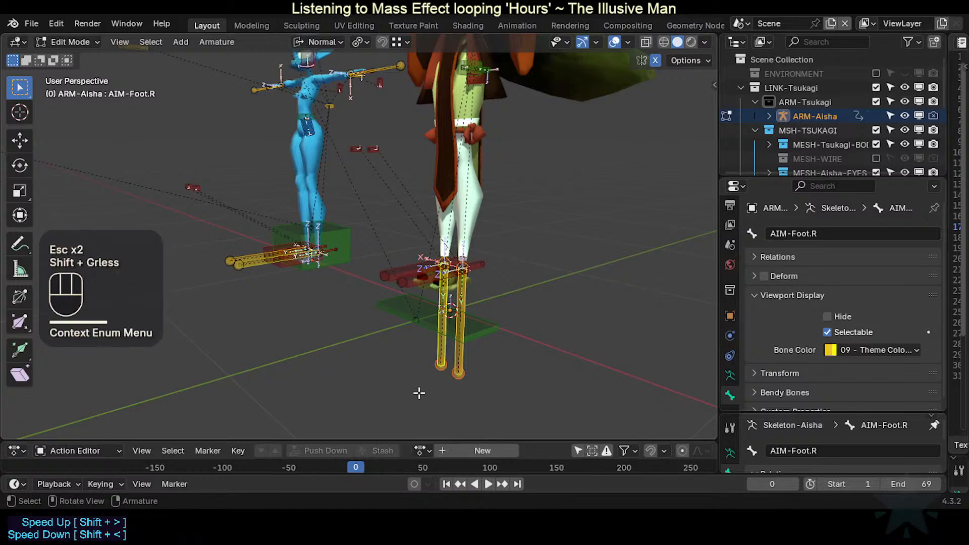
{"action": "key", "text": "r"}
{"action": "key", "text": "x"}
{"action": "key", "text": "KP_Subtract"}
{"action": "key", "text": "KP_9"}
{"action": "key", "text": "KP_0"}
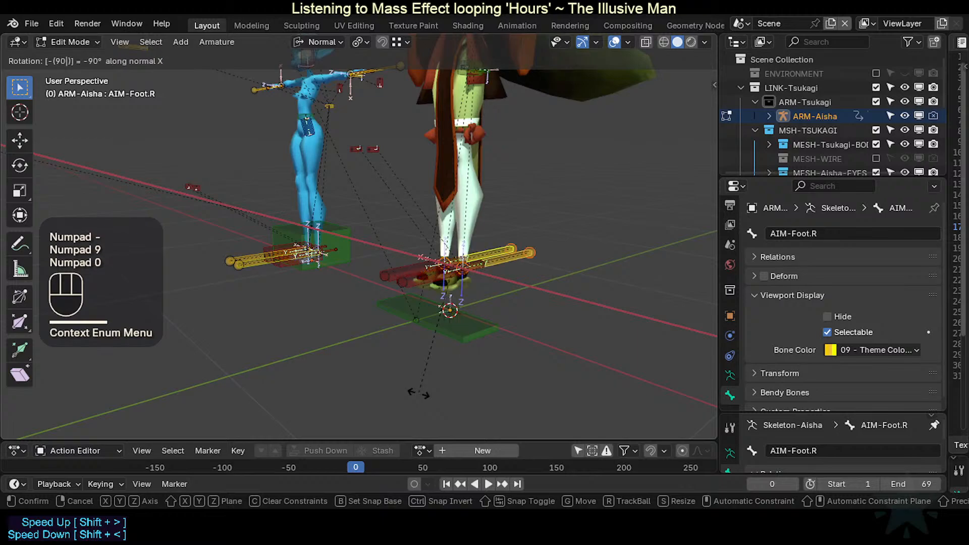
{"action": "key", "text": "Escape"}
Step: Rotate ARM-Aisha's two AIM-Foot bones 90° about their normal X axis
{"action": "key", "text": "r"}
{"action": "key", "text": "x"}
{"action": "key", "text": "KP_9"}
{"action": "key", "text": "KP_0"}
{"action": "key", "text": "KP_Enter"}
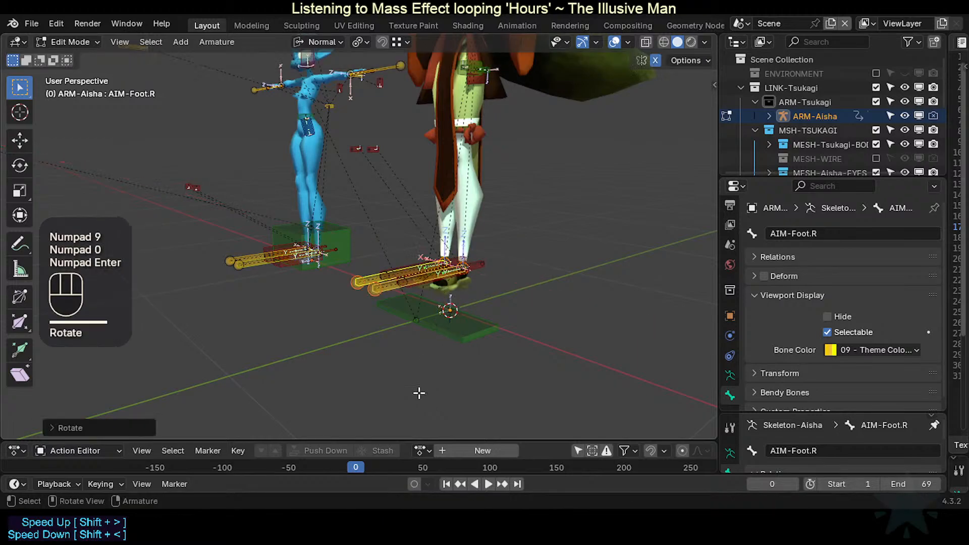
Step: Check ARM-Aisha's rotated AIM-Foot bones against the AIM-Foot bones of the ARM-Tuka rig
{"action": "scroll", "coordinate": [424, 391], "scroll_direction": "up", "scroll_amount": 2}
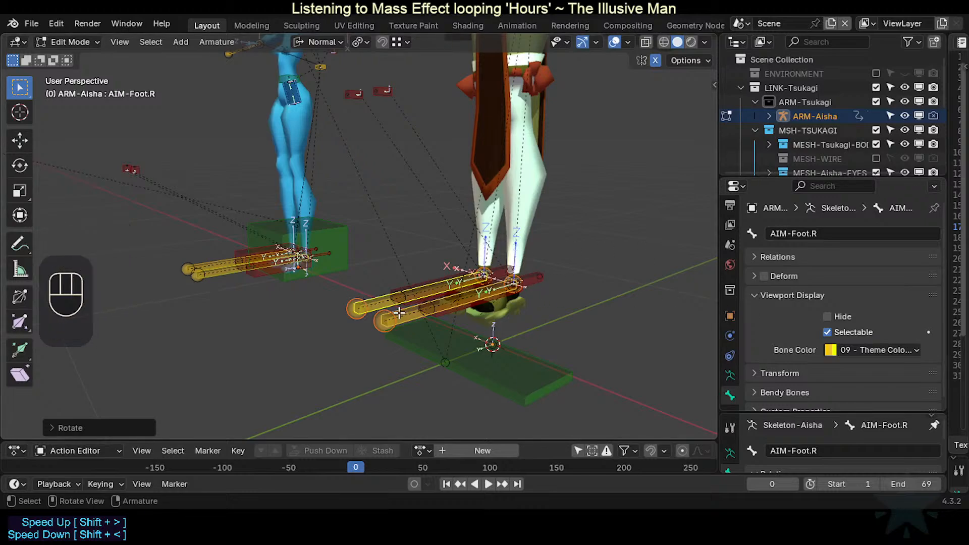
{"action": "left_click", "coordinate": [372, 302]}
{"action": "left_click", "coordinate": [373, 301]}
{"action": "left_click", "coordinate": [226, 273]}
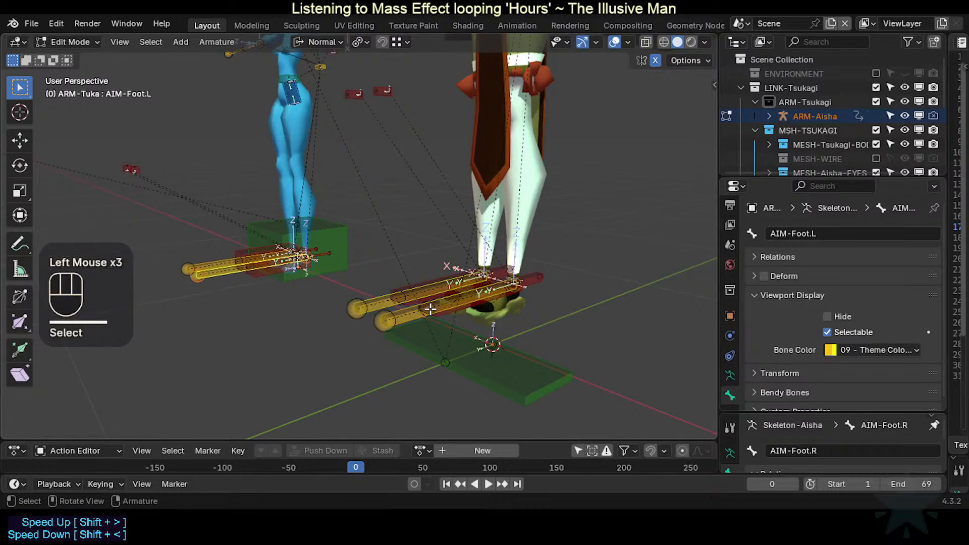
{"action": "left_click", "coordinate": [405, 316]}
{"action": "left_click", "coordinate": [232, 274]}
{"action": "left_click", "coordinate": [216, 258]}
{"action": "left_click", "coordinate": [407, 315]}
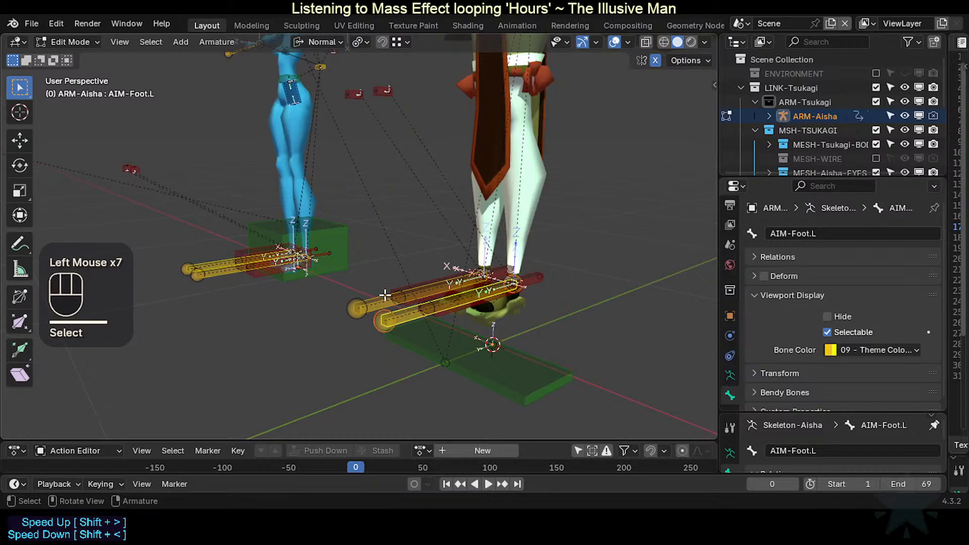
Step: Make MSH-TSUKAGI the active collection
{"action": "middle_click_drag", "start_coordinate": [385, 295], "coordinate": [474, 206], "text": "shift"}
{"action": "scroll", "coordinate": [448, 259], "scroll_direction": "down", "scroll_amount": 2}
{"action": "middle_click_drag", "start_coordinate": [448, 260], "coordinate": [356, 401], "text": "shift"}
{"action": "scroll", "coordinate": [842, 126], "scroll_direction": "up", "scroll_amount": 1}
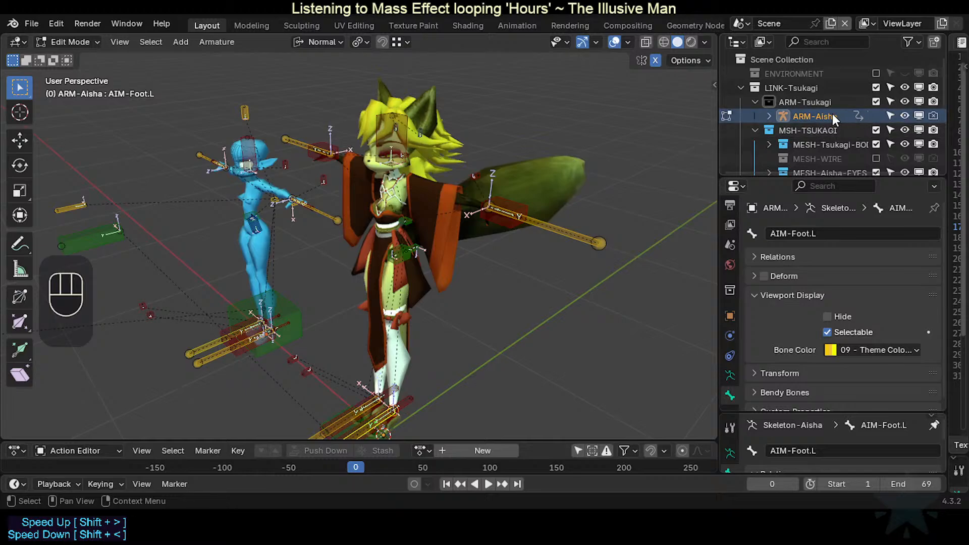
{"action": "left_click", "coordinate": [816, 130]}
Step: Enlarge the pinned Properties editor in both directions to show the parent relations of ARM-Aisha's AIM-Foot.L bone
{"action": "middle_click_drag", "start_coordinate": [456, 294], "coordinate": [439, 243], "text": "shift"}
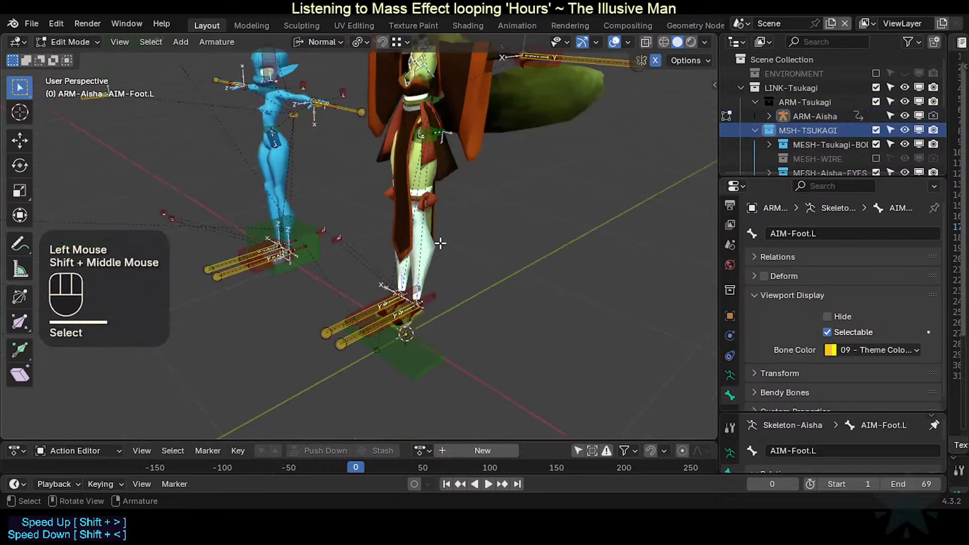
{"action": "scroll", "coordinate": [412, 303], "scroll_direction": "up", "scroll_amount": 2}
{"action": "scroll", "coordinate": [429, 270], "scroll_direction": "up", "scroll_amount": 1, "text": "shift"}
{"action": "middle_click_drag", "start_coordinate": [411, 303], "coordinate": [397, 261], "text": "shift"}
{"action": "scroll", "coordinate": [397, 260], "scroll_direction": "up", "scroll_amount": 2}
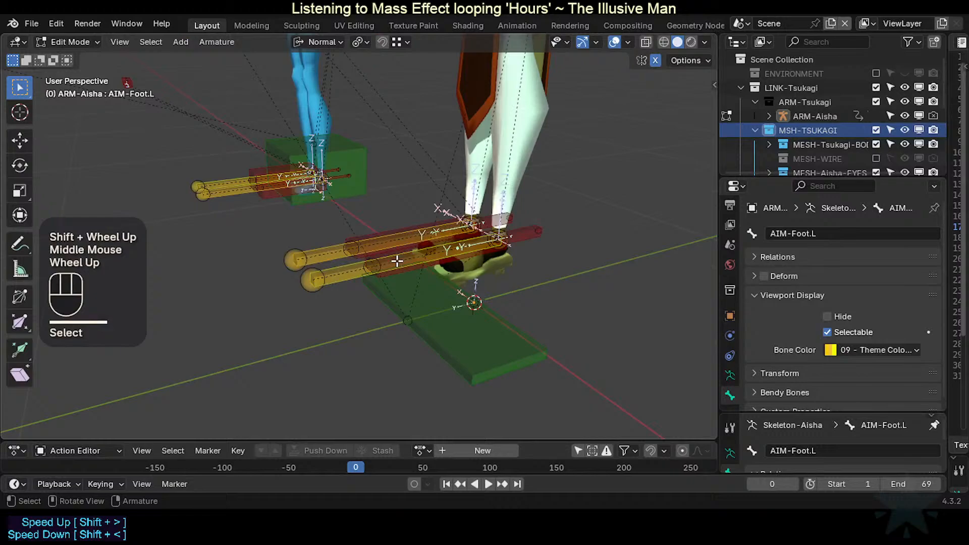
{"action": "left_click", "coordinate": [334, 275]}
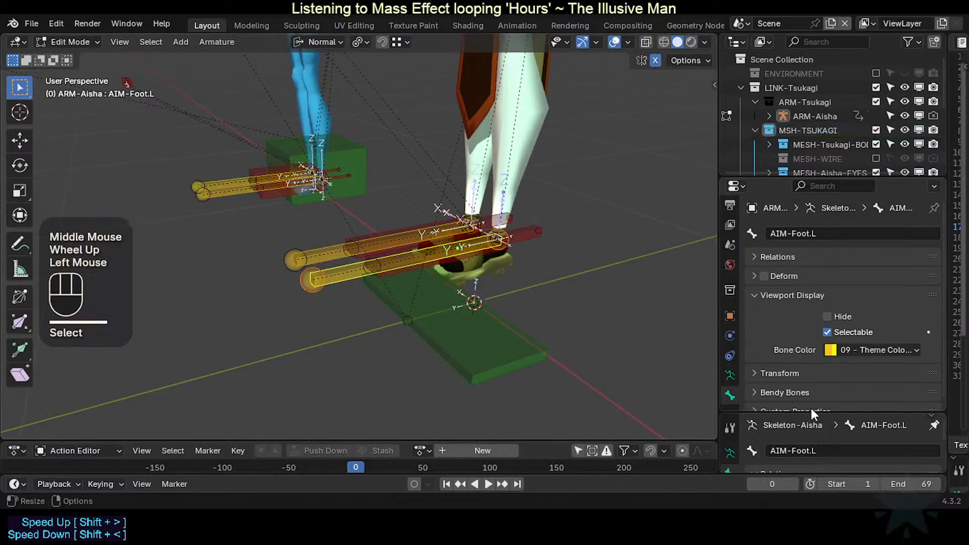
{"action": "left_click_drag", "start_coordinate": [811, 412], "coordinate": [816, 357]}
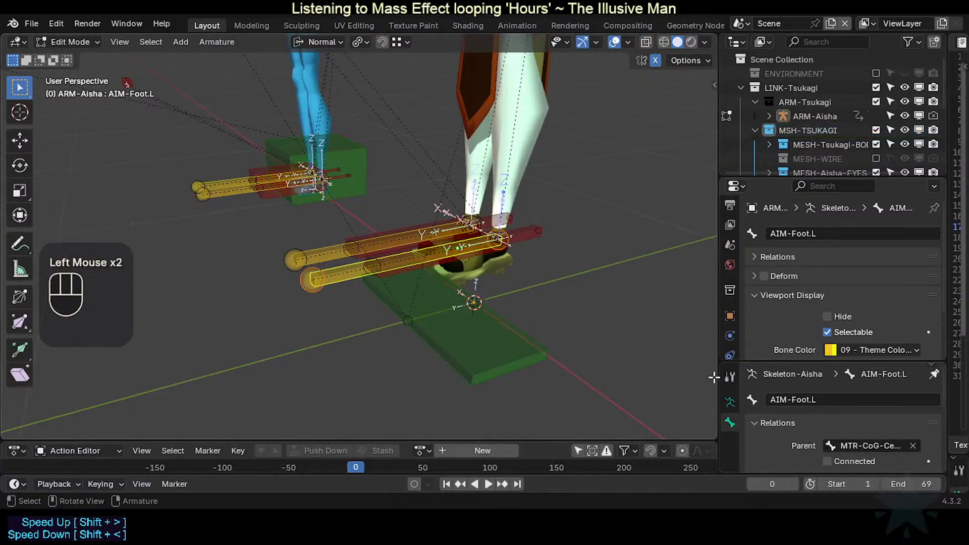
{"action": "left_click_drag", "start_coordinate": [720, 377], "coordinate": [651, 387]}
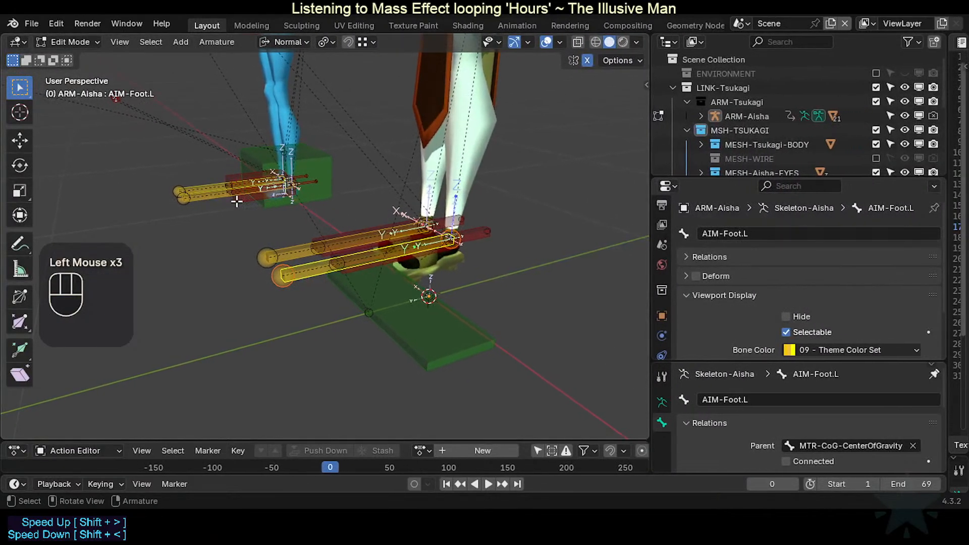
Step: Compare the properties of the AIM-Foot and MTR-Root bones on the ARM-Aisha and ARM-Tuka rigs
{"action": "left_click", "coordinate": [211, 200]}
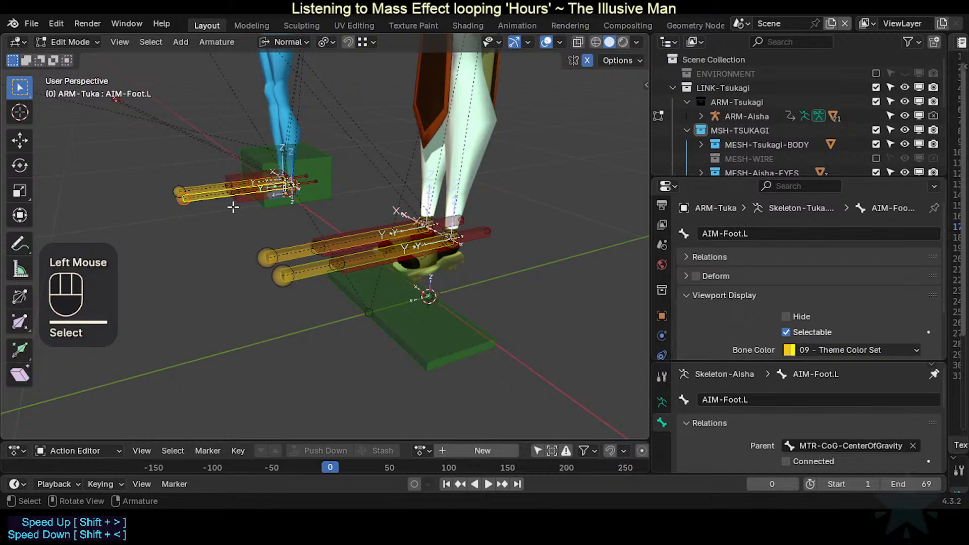
{"action": "left_click", "coordinate": [311, 273]}
{"action": "left_click", "coordinate": [297, 250]}
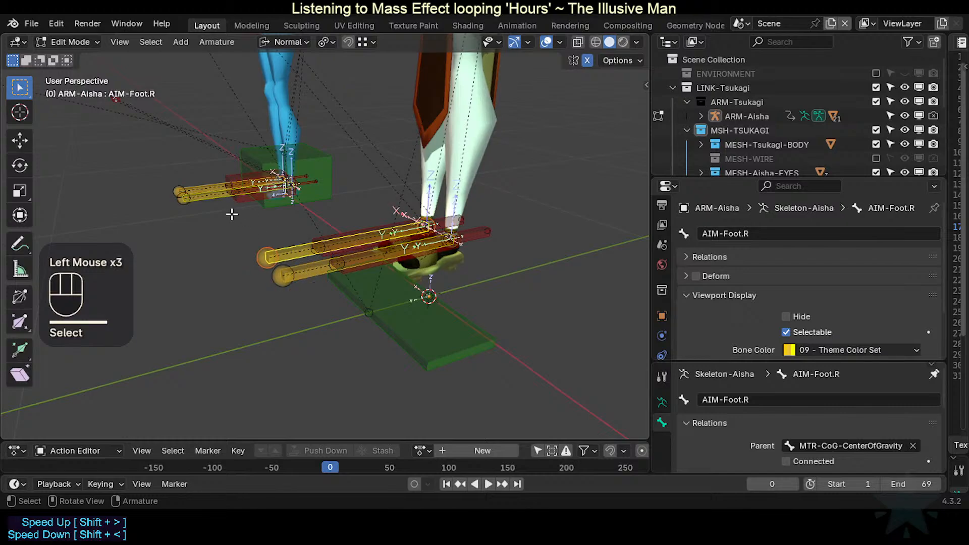
{"action": "left_click", "coordinate": [211, 193]}
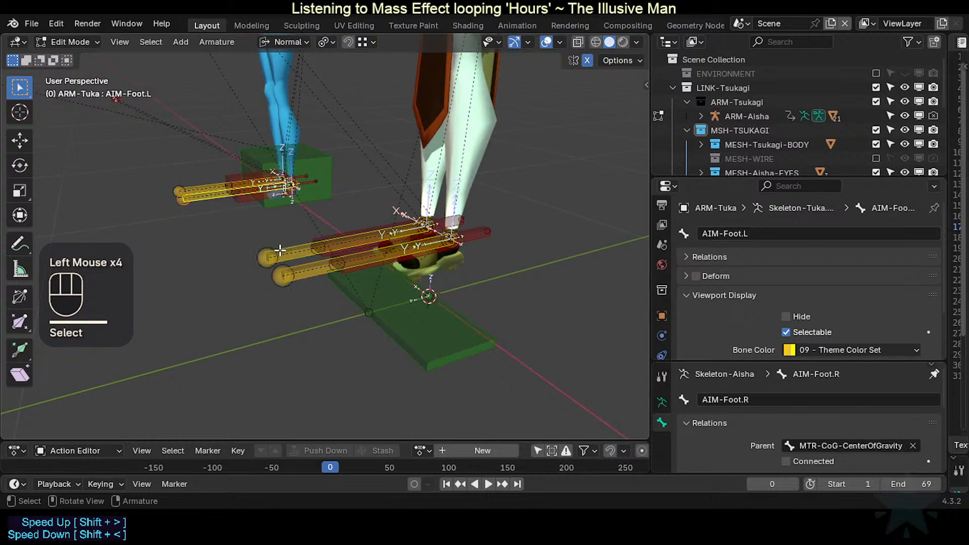
{"action": "left_click", "coordinate": [372, 292]}
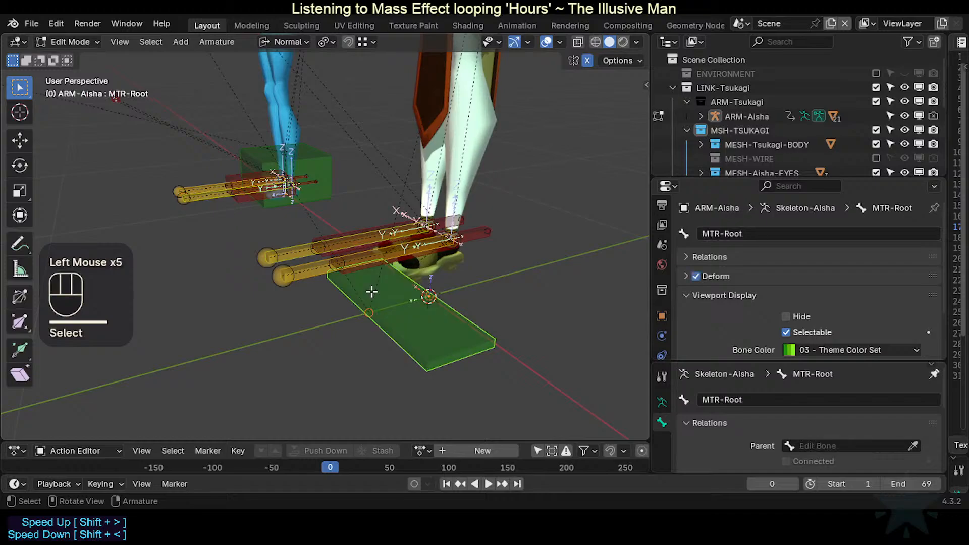
{"action": "left_click", "coordinate": [280, 208]}
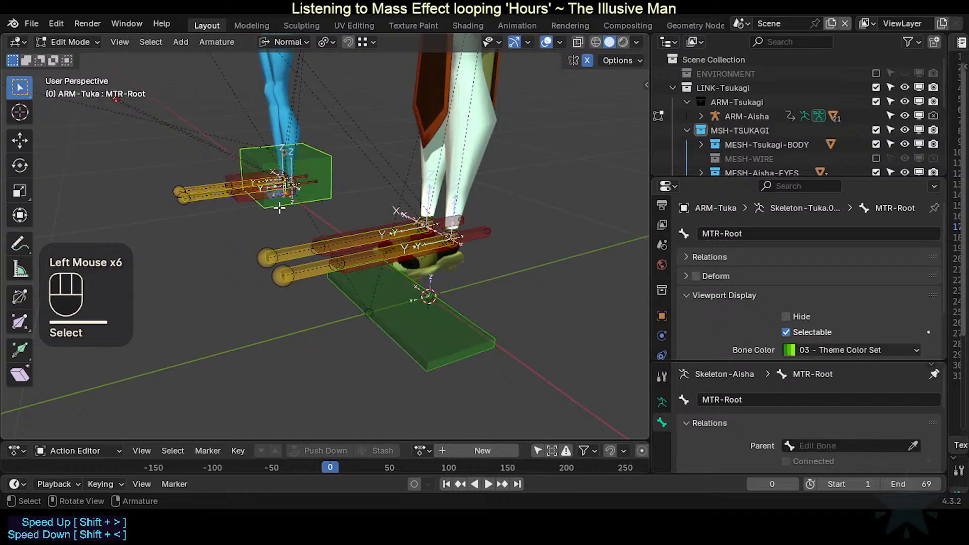
Step: Compare the MTR-IK-Foot.L bone of the ARM-Aisha rig with the MTR-IK-Foot bones of the ARM-Tuka rig
{"action": "left_click", "coordinate": [251, 198]}
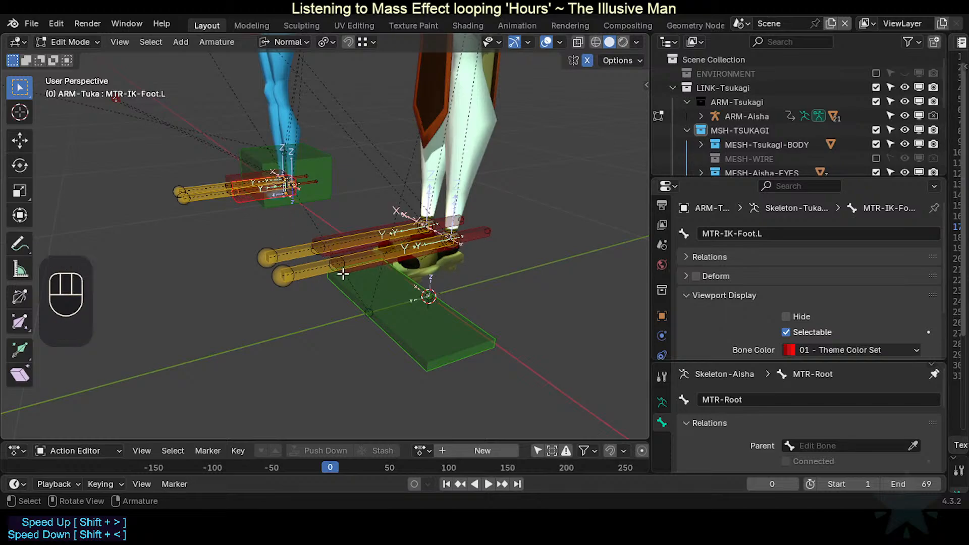
{"action": "scroll", "coordinate": [343, 274], "scroll_direction": "up", "scroll_amount": 1}
{"action": "double_click", "coordinate": [377, 271]}
{"action": "left_click", "coordinate": [380, 271]}
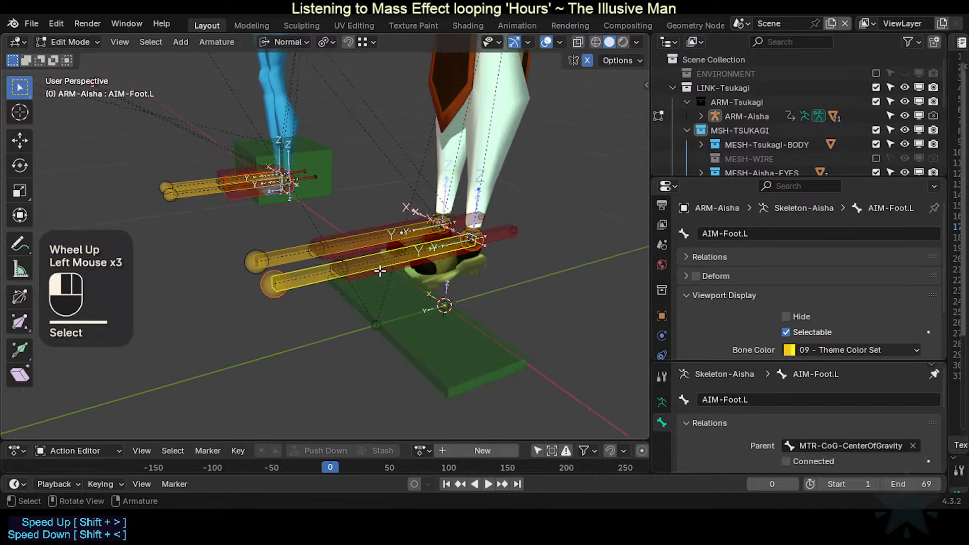
{"action": "left_click", "coordinate": [241, 202]}
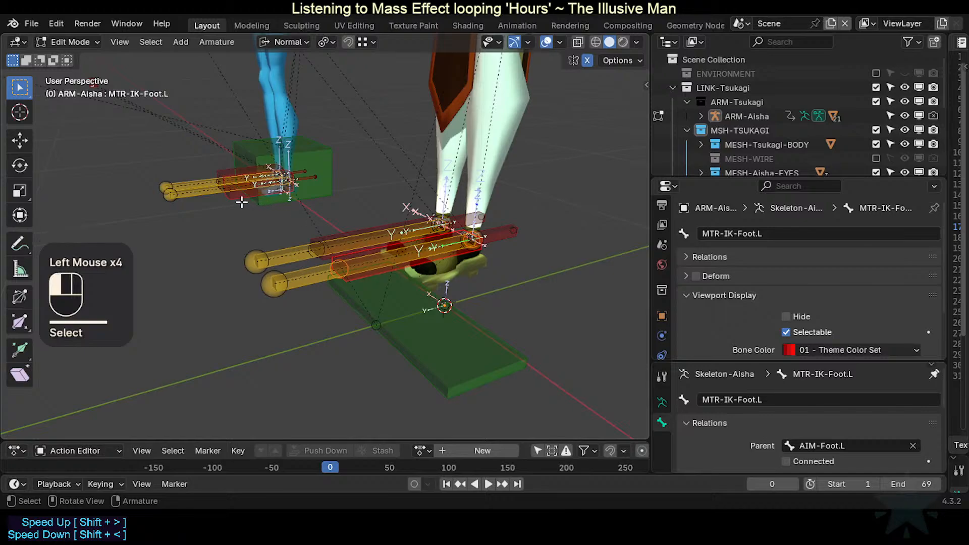
{"action": "left_click", "coordinate": [221, 169]}
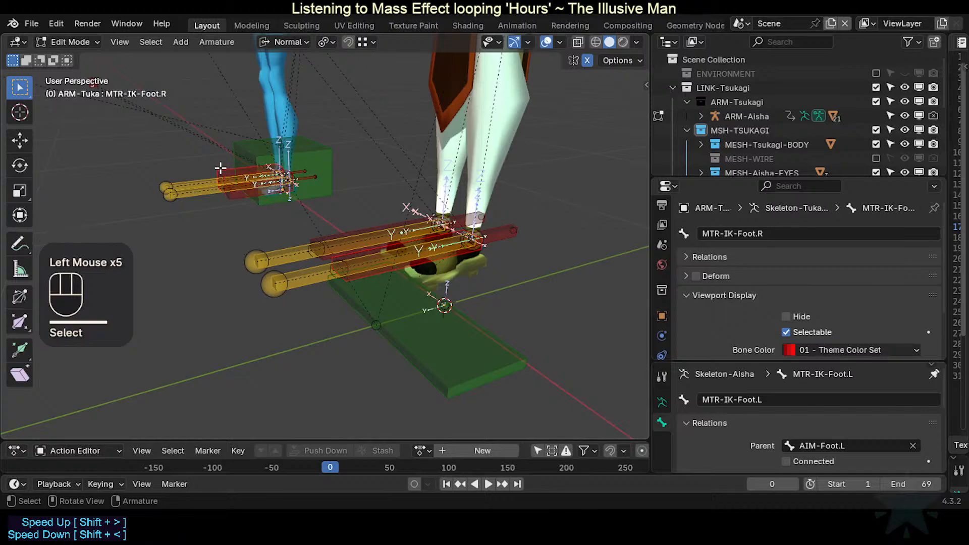
{"action": "left_click", "coordinate": [227, 197]}
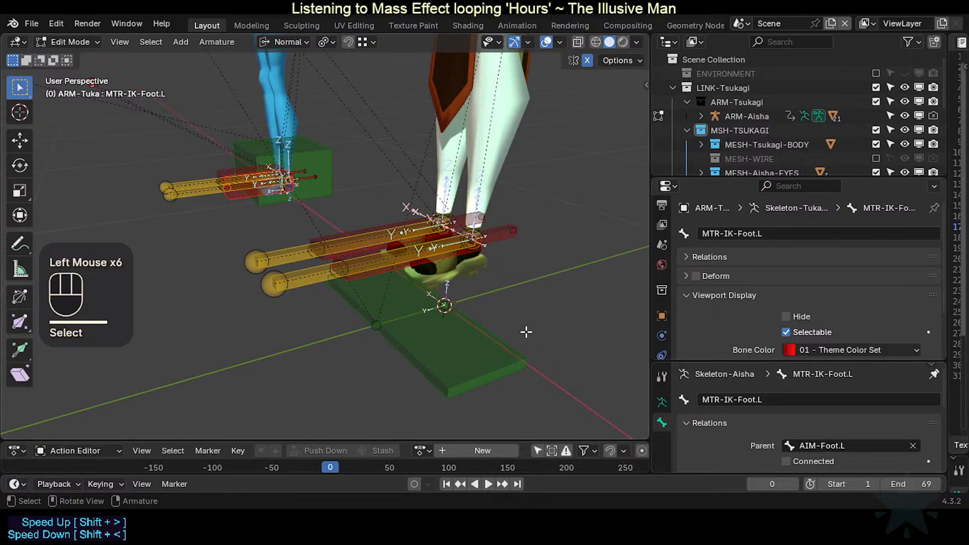
{"action": "left_click", "coordinate": [387, 267]}
{"action": "left_click", "coordinate": [388, 267]}
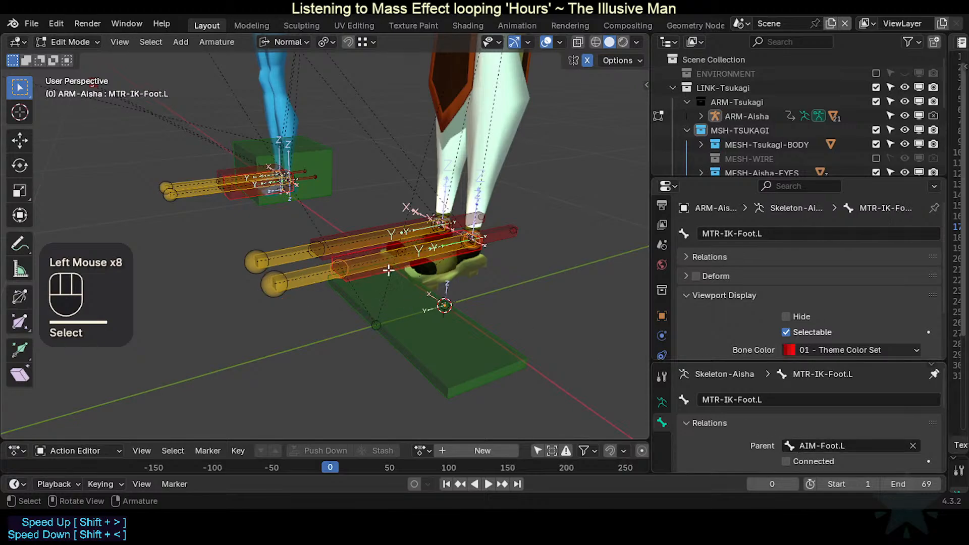
{"action": "left_click", "coordinate": [238, 200]}
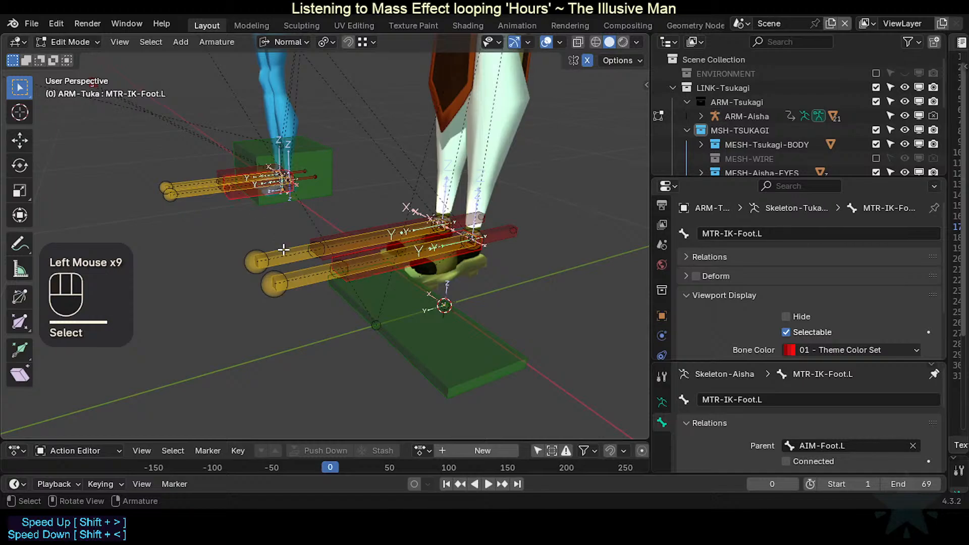
Step: Compare ARM-Aisha's CTL-IK-Roll-Heel.L bone with ARM-Tuka's CTL-IK-Heel.L bone
{"action": "middle_click_drag", "start_coordinate": [484, 222], "coordinate": [482, 252], "text": "shift"}
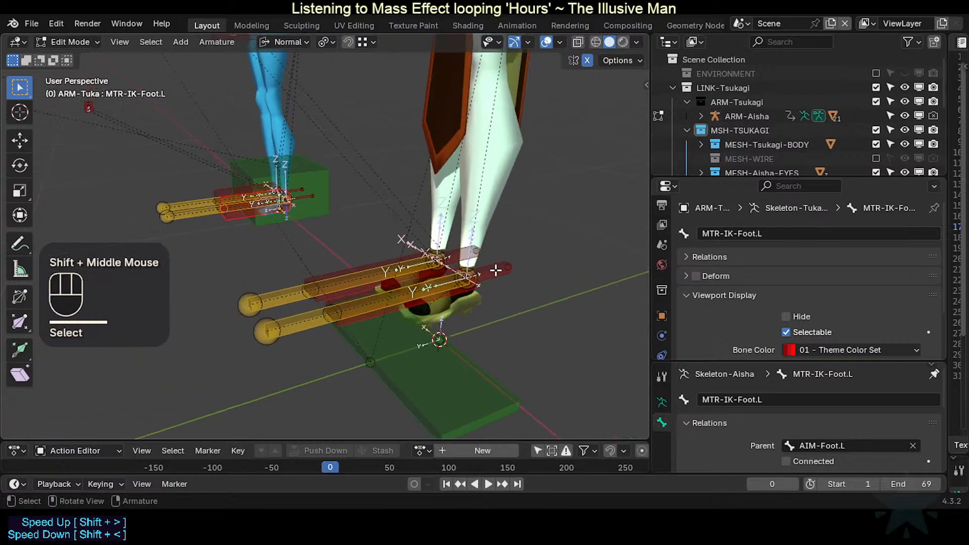
{"action": "left_click", "coordinate": [496, 271]}
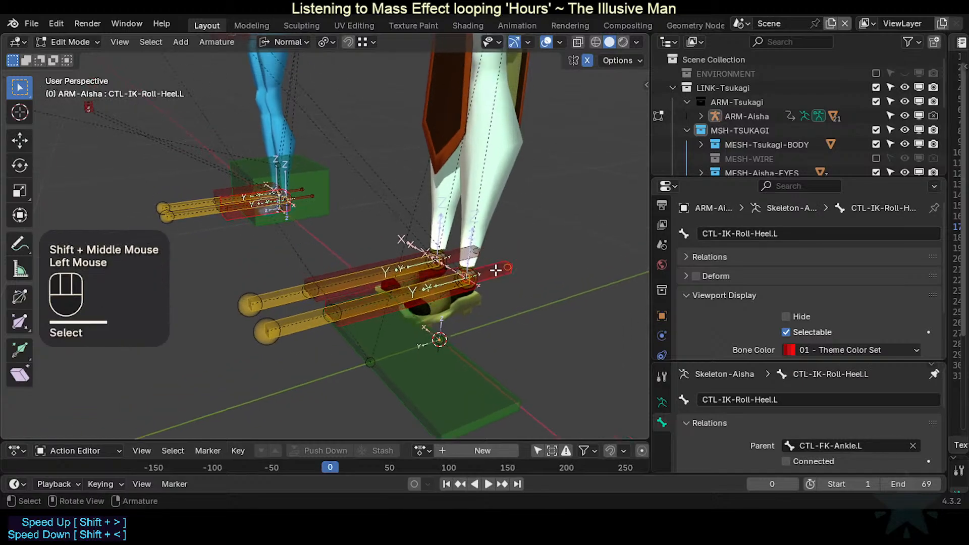
{"action": "left_click", "coordinate": [301, 197]}
{"action": "left_click", "coordinate": [489, 272]}
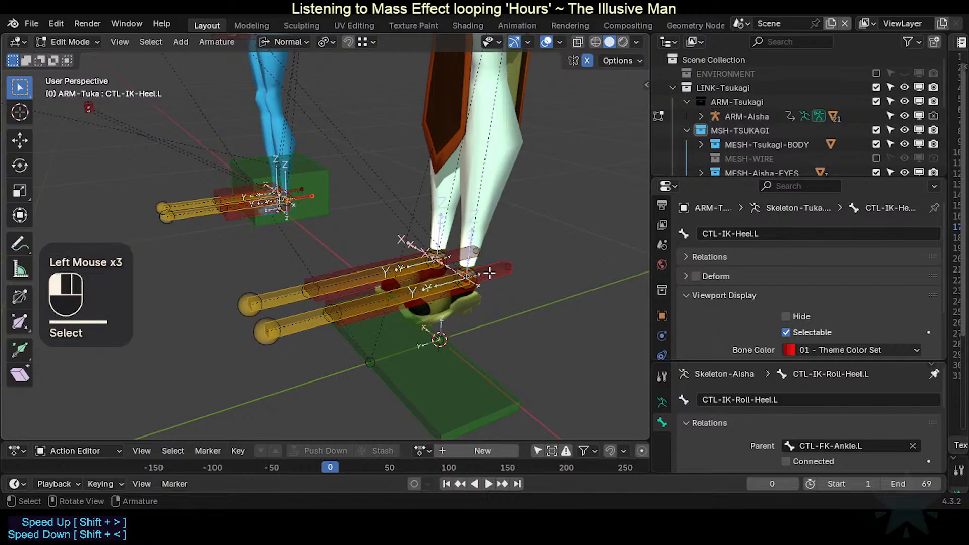
Step: Inspect ARM-Tuka's AIM-Hand.L bone alongside ARM-Aisha's AIM-Foot.L bone
{"action": "scroll", "coordinate": [396, 222], "scroll_direction": "down", "scroll_amount": 2}
{"action": "middle_click_drag", "start_coordinate": [452, 124], "coordinate": [389, 273], "text": "shift"}
{"action": "scroll", "coordinate": [393, 223], "scroll_direction": "up", "scroll_amount": 1}
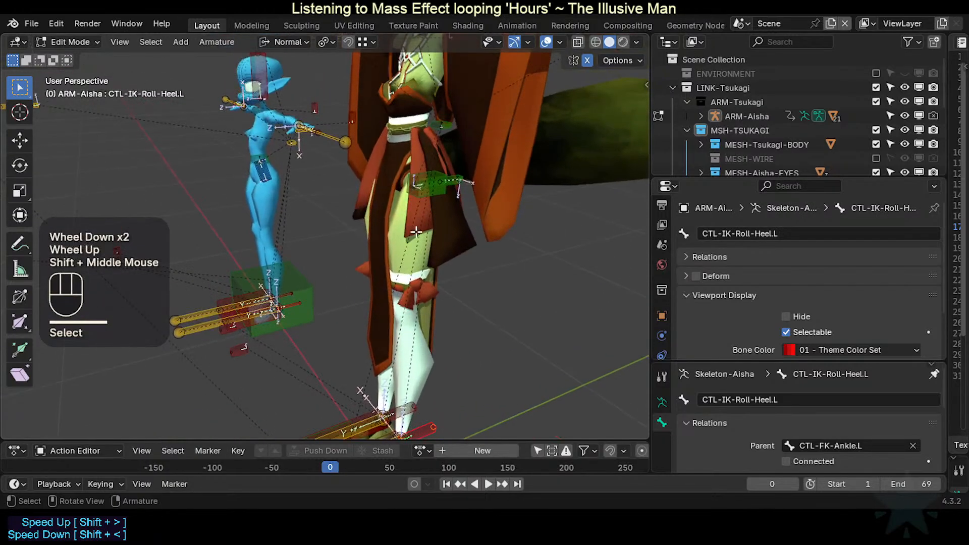
{"action": "middle_click_drag", "start_coordinate": [423, 208], "coordinate": [374, 186], "text": "shift"}
{"action": "left_click", "coordinate": [389, 183]}
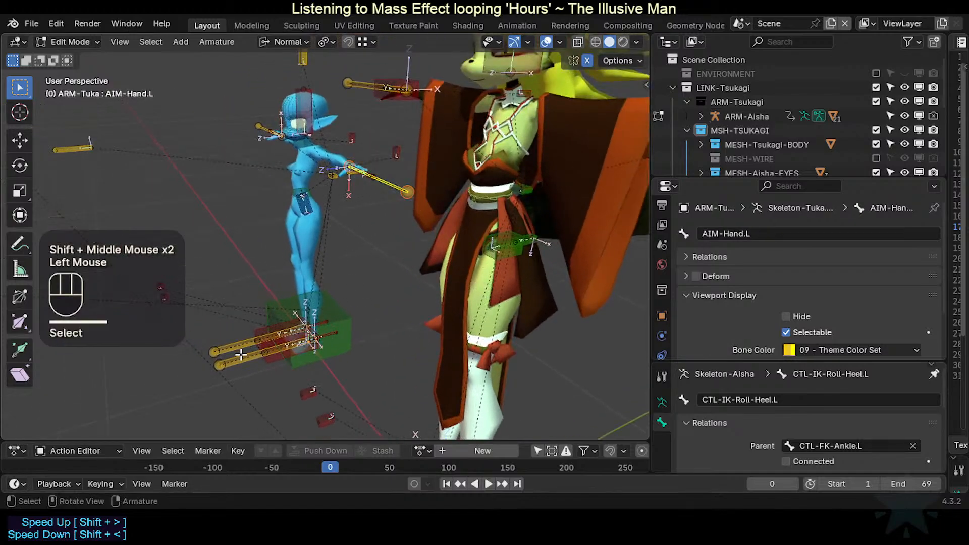
{"action": "middle_click_drag", "start_coordinate": [241, 355], "coordinate": [350, 368], "text": "shift"}
{"action": "scroll", "coordinate": [350, 368], "scroll_direction": "down", "scroll_amount": 1}
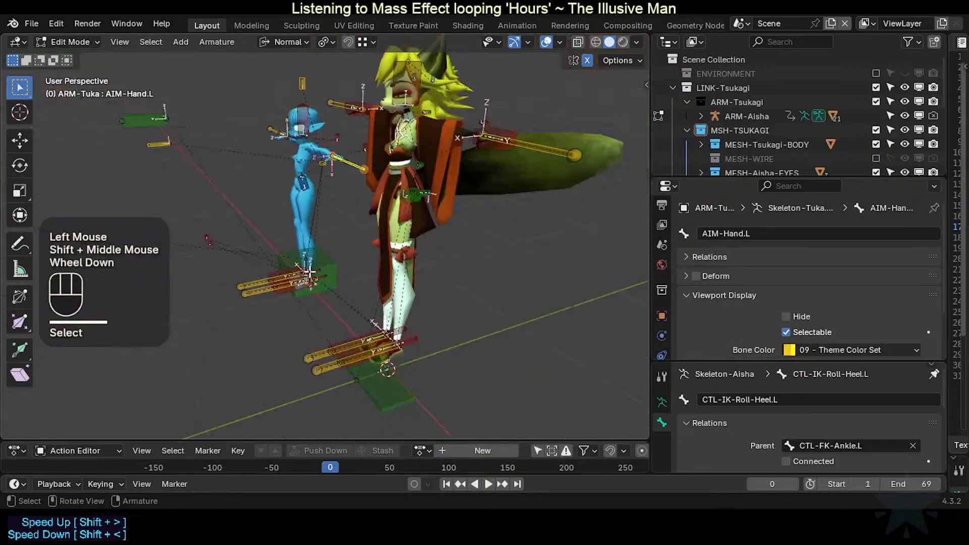
{"action": "left_click", "coordinate": [330, 365]}
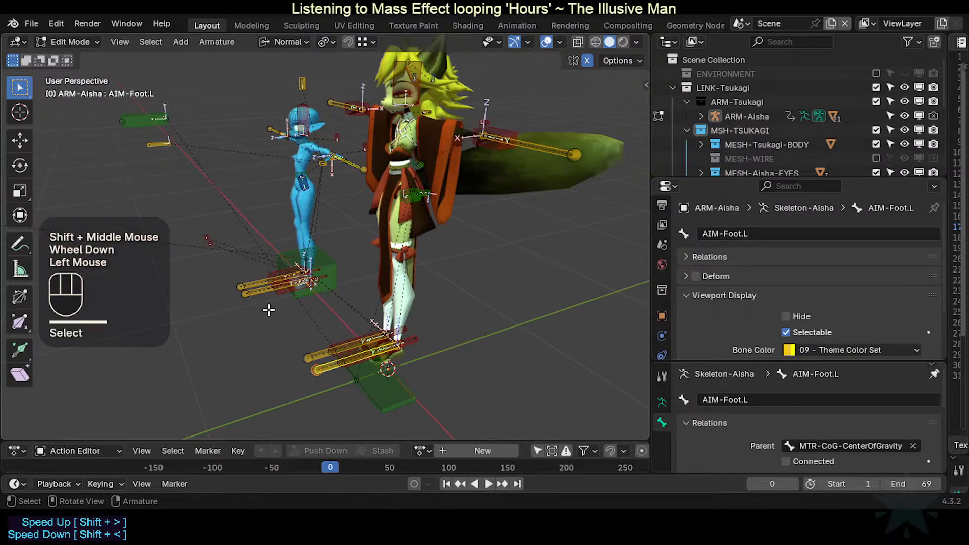
{"action": "left_click", "coordinate": [334, 174]}
{"action": "left_click", "coordinate": [335, 176]}
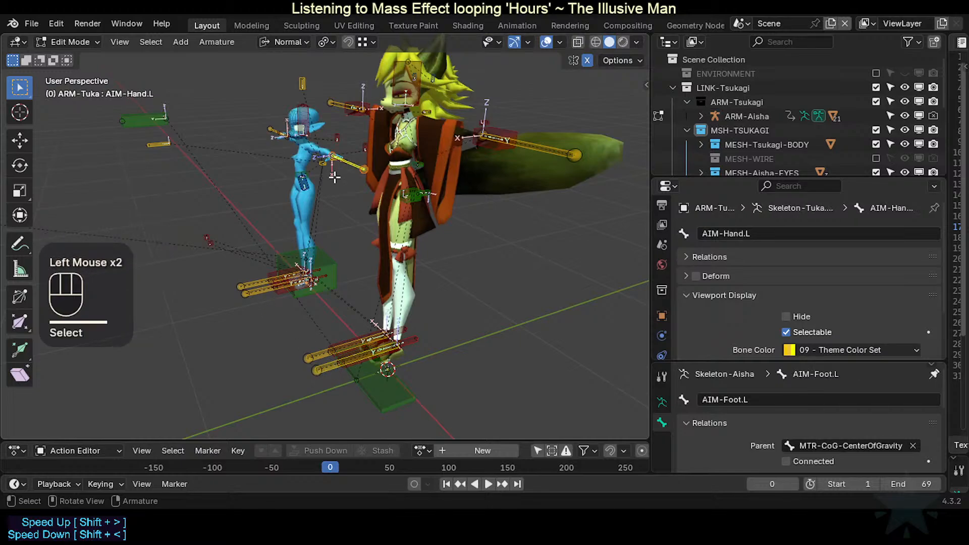
Step: Inspect ARM-Tuka's AIM-Foot.L, MTR-CoG and MTR-Root bones in turn
{"action": "left_click", "coordinate": [264, 291]}
{"action": "middle_click_drag", "start_coordinate": [318, 171], "coordinate": [363, 199]}
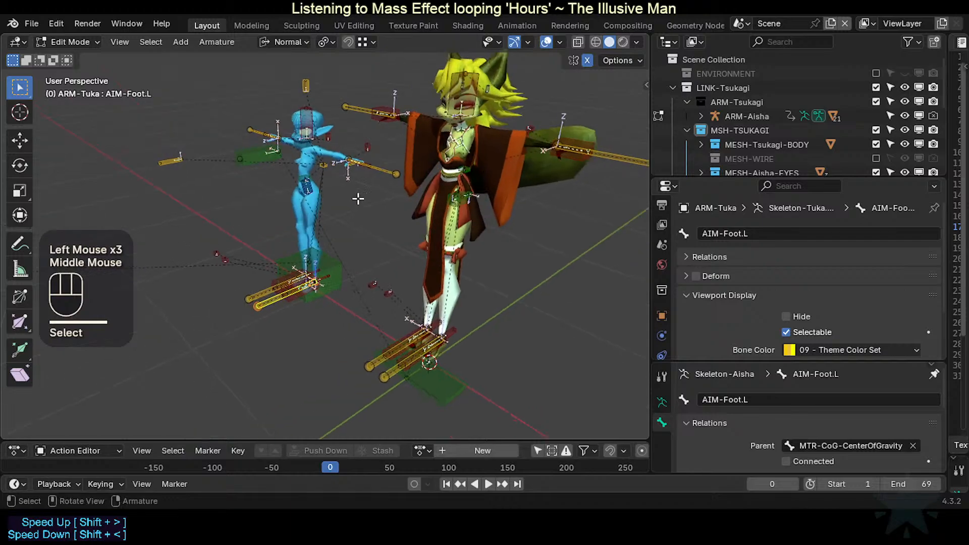
{"action": "scroll", "coordinate": [364, 200], "scroll_direction": "up", "scroll_amount": 2}
{"action": "left_click", "coordinate": [324, 153]}
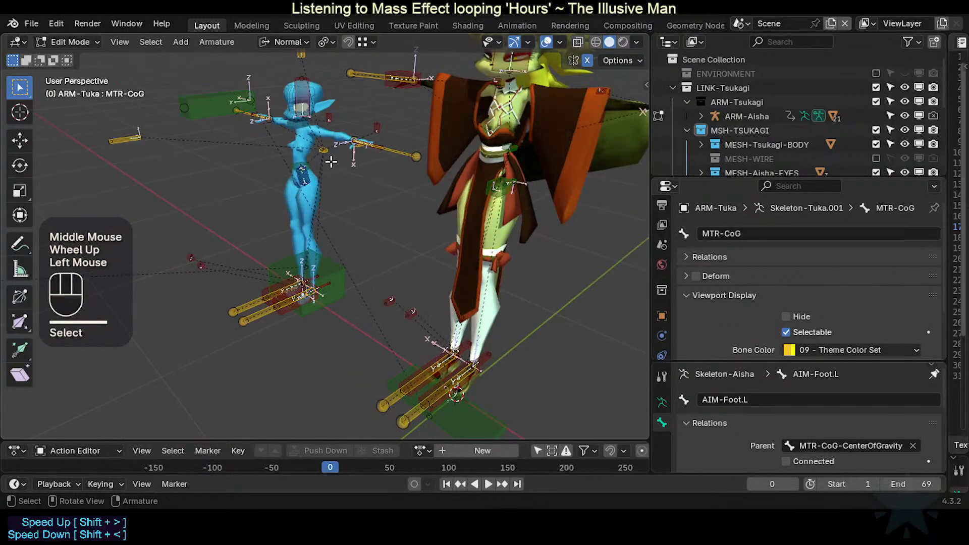
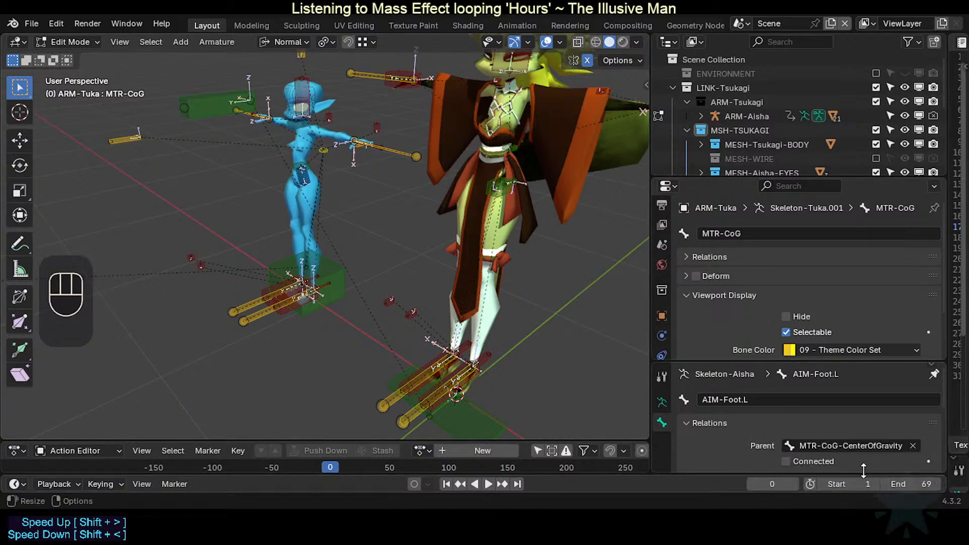
{"action": "scroll", "coordinate": [392, 201], "scroll_direction": "up", "scroll_amount": 2}
{"action": "middle_click_drag", "start_coordinate": [391, 201], "coordinate": [271, 288], "text": "shift"}
{"action": "scroll", "coordinate": [304, 220], "scroll_direction": "down", "scroll_amount": 1}
{"action": "left_click", "coordinate": [280, 298]}
{"action": "left_click", "coordinate": [255, 157]}
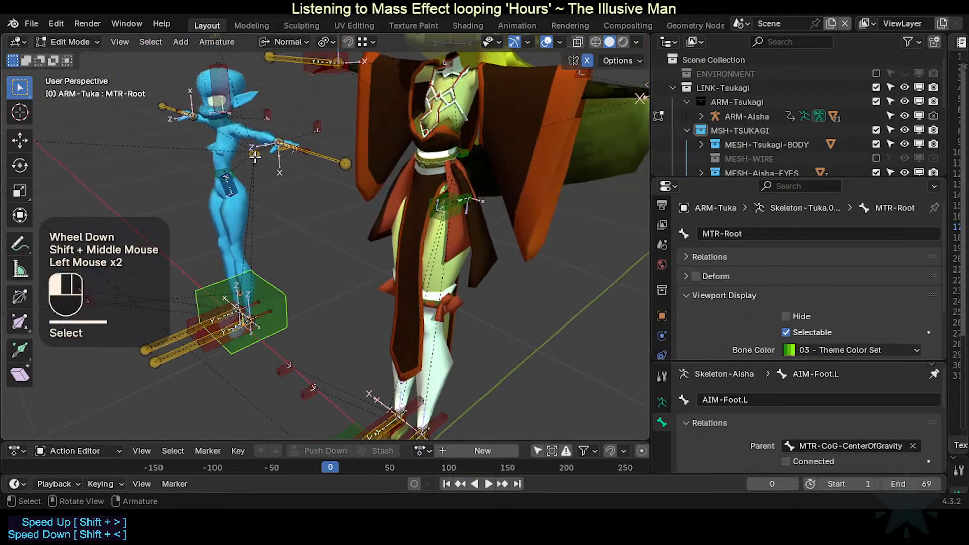
{"action": "left_click", "coordinate": [255, 157]}
{"action": "double_click", "coordinate": [256, 155]}
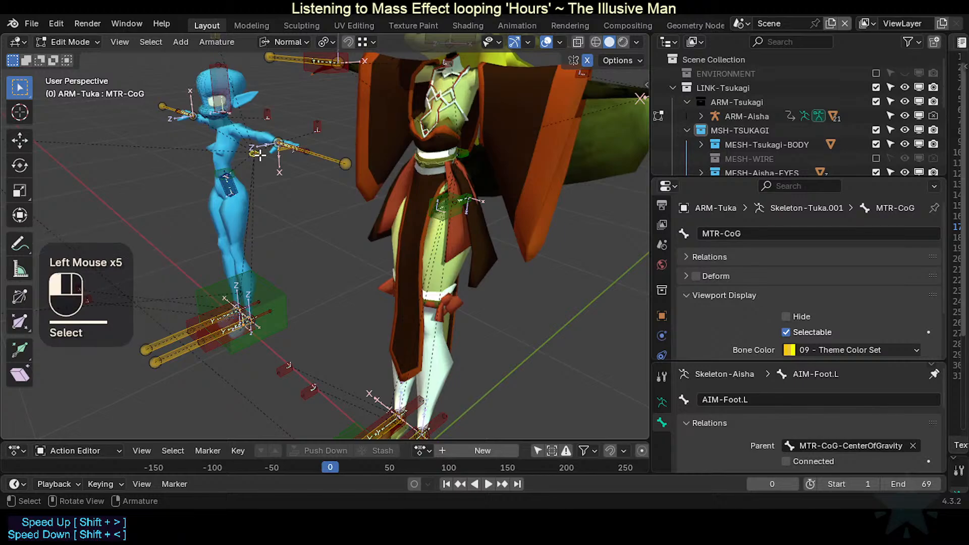
Step: Try moving ARM-Tuka's MTR-CoG bone freely to see which bones are linked to it
{"action": "scroll", "coordinate": [259, 154], "scroll_direction": "up", "scroll_amount": 2}
{"action": "middle_click_drag", "start_coordinate": [259, 154], "coordinate": [350, 273], "text": "shift"}
{"action": "key", "text": "g"}
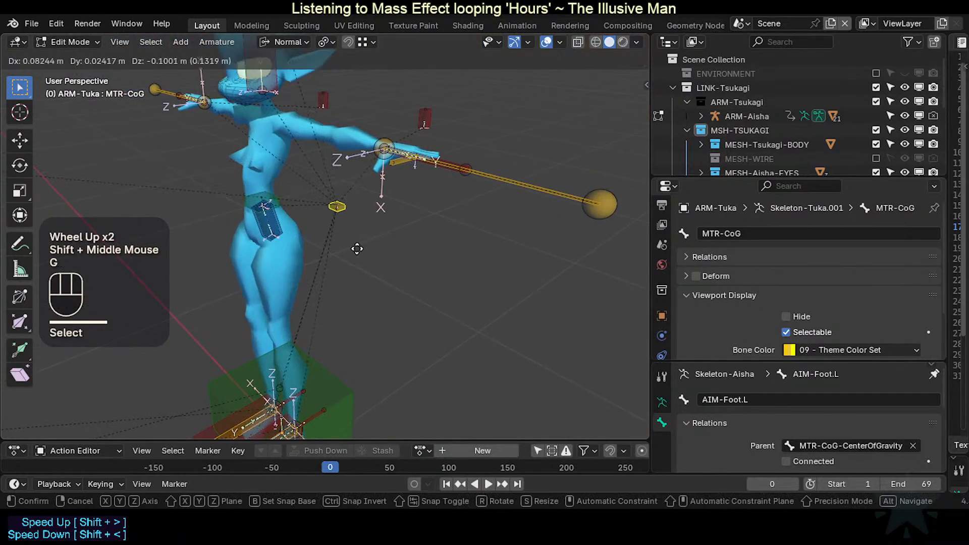
{"action": "key", "text": "Escape"}
{"action": "scroll", "coordinate": [345, 233], "scroll_direction": "down", "scroll_amount": 1}
{"action": "middle_click_drag", "start_coordinate": [344, 233], "coordinate": [327, 218], "text": "shift"}
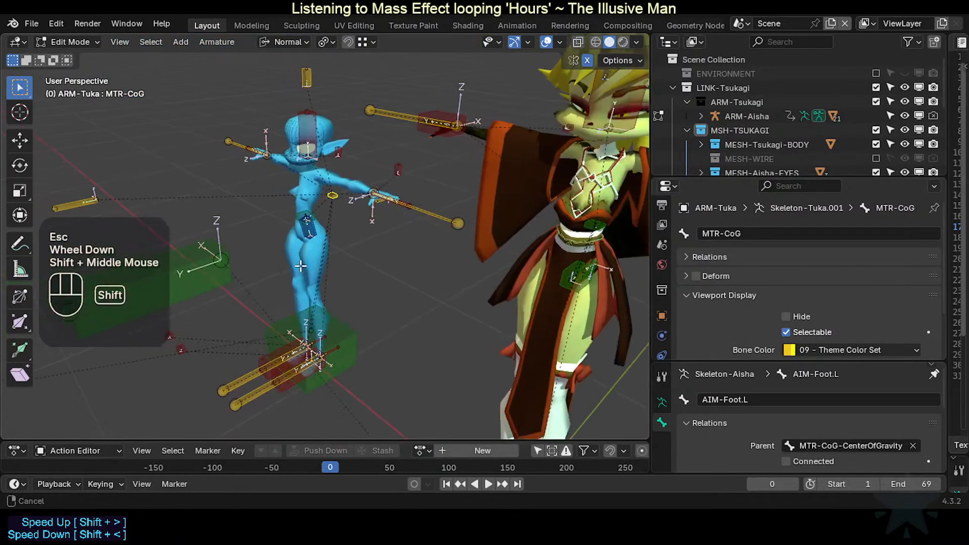
{"action": "key", "text": "g"}
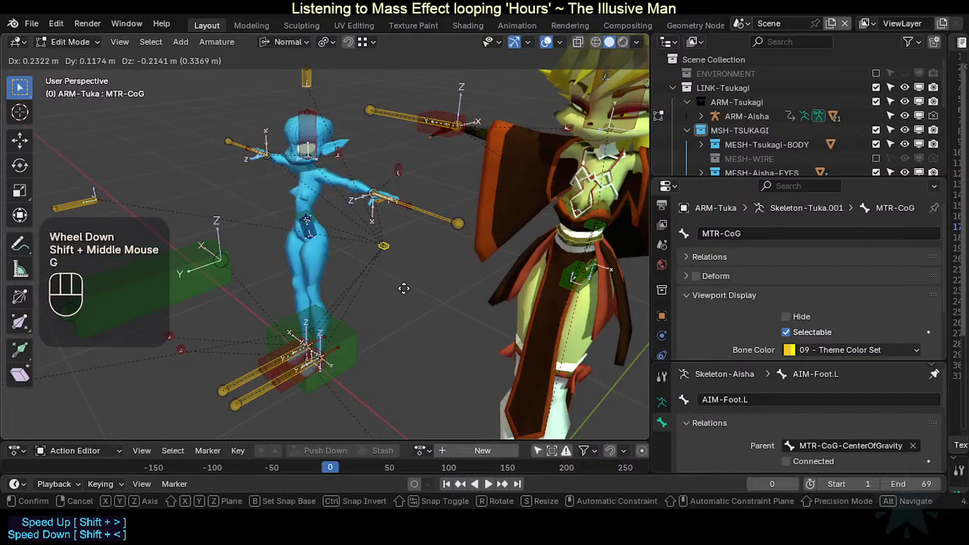
{"action": "key", "text": "Escape"}
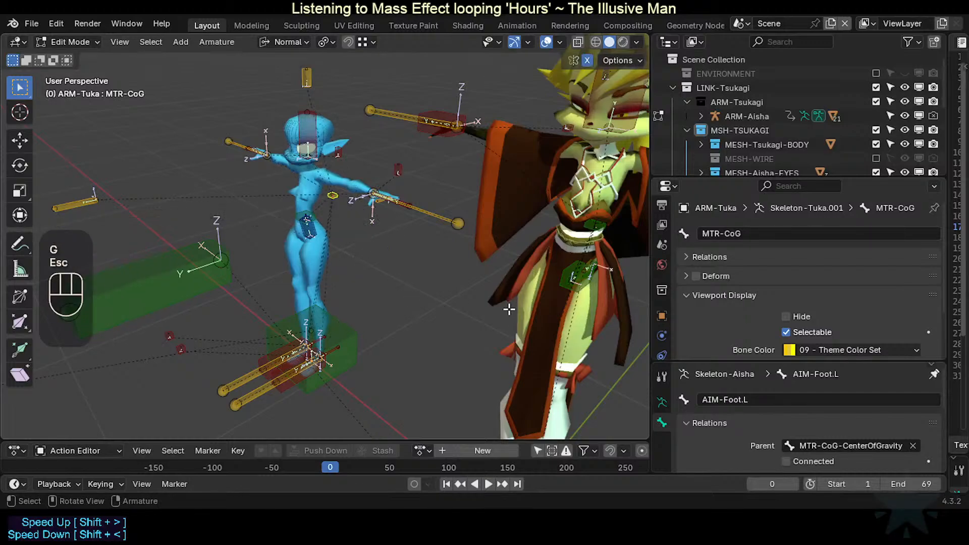
Step: Compare ARM-Aisha's MTR-CoG-CenterOfGravity bone with ARM-Tuka's MTR-CoG bone, including their bone colors
{"action": "middle_click_drag", "start_coordinate": [444, 217], "coordinate": [458, 245], "text": "shift"}
{"action": "scroll", "coordinate": [374, 196], "scroll_direction": "down", "scroll_amount": 2}
{"action": "scroll", "coordinate": [432, 183], "scroll_direction": "up", "scroll_amount": 1}
{"action": "left_click", "coordinate": [386, 176]}
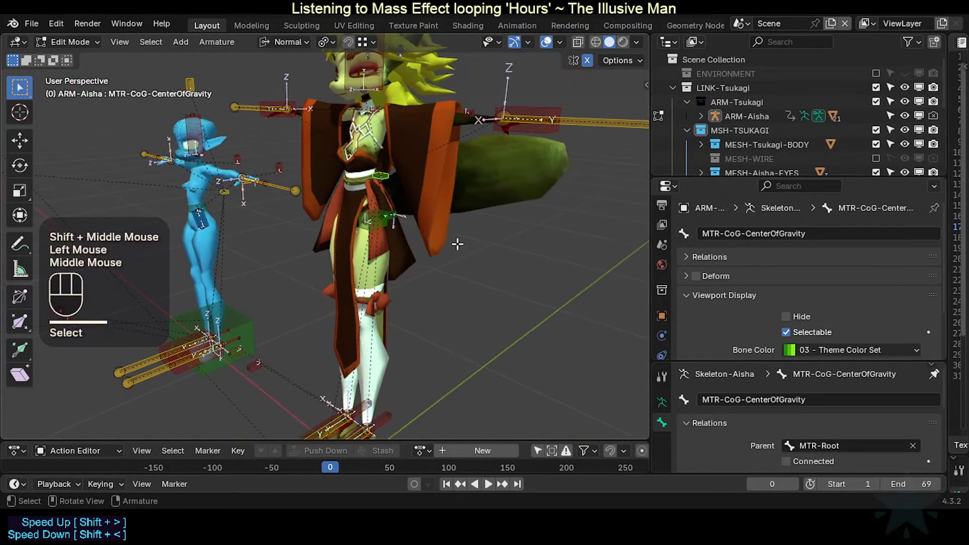
{"action": "middle_click_drag", "start_coordinate": [340, 270], "coordinate": [323, 288], "text": "shift"}
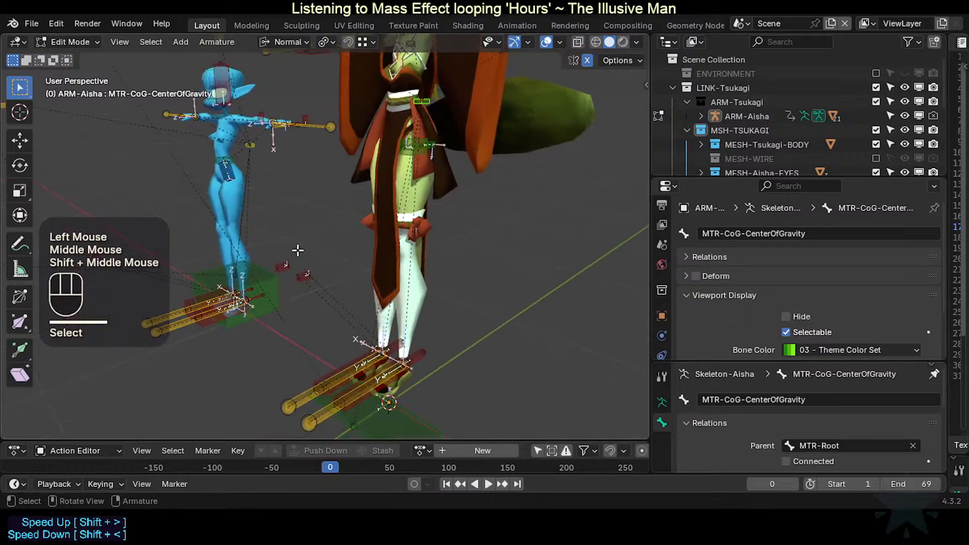
{"action": "left_click", "coordinate": [255, 147]}
{"action": "scroll", "coordinate": [342, 255], "scroll_direction": "up", "scroll_amount": 3}
{"action": "middle_click_drag", "start_coordinate": [249, 147], "coordinate": [303, 283], "text": "shift"}
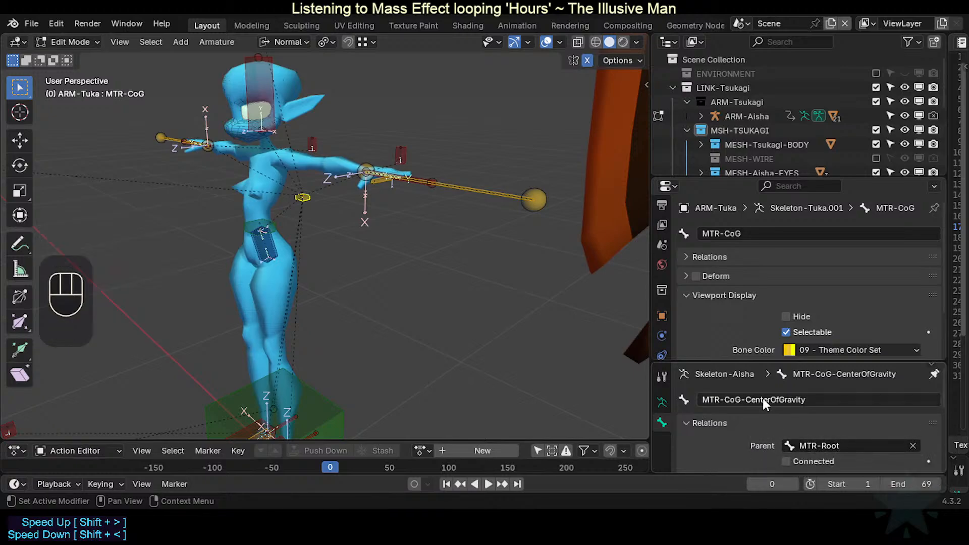
Step: Check ARM-Tuka's MTR-CoG and MTR-Root bones against the pinned parent relation of ARM-Aisha's MTR-CoG-CenterOfGravity bone
{"action": "scroll", "coordinate": [347, 212], "scroll_direction": "down", "scroll_amount": 2}
{"action": "middle_click_drag", "start_coordinate": [346, 212], "coordinate": [349, 204], "text": "shift"}
{"action": "scroll", "coordinate": [331, 320], "scroll_direction": "down", "scroll_amount": 1}
{"action": "left_click", "coordinate": [334, 337]}
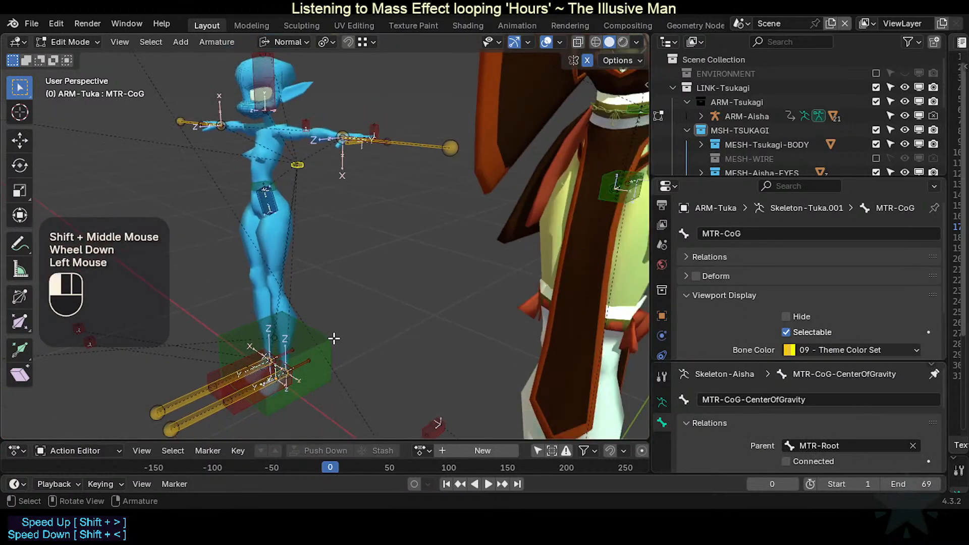
{"action": "left_click", "coordinate": [305, 167]}
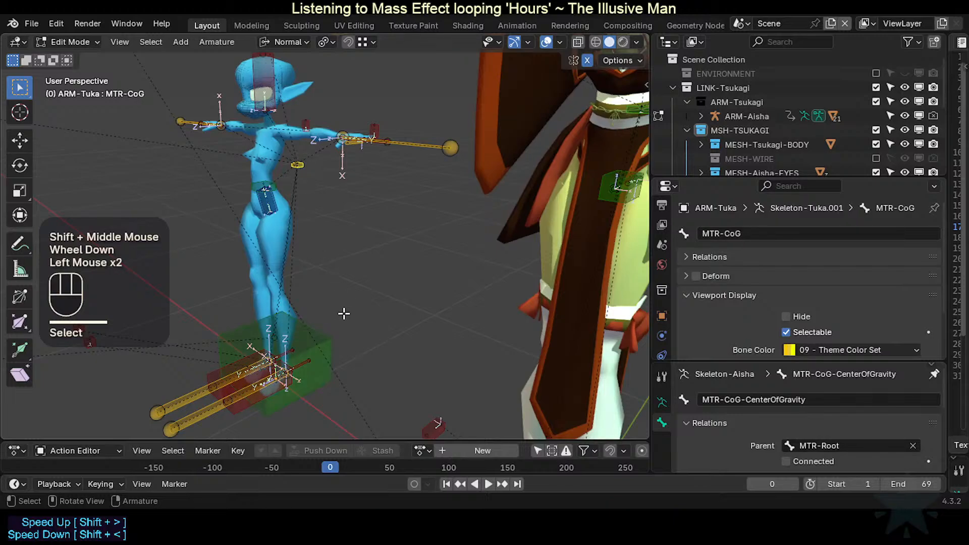
{"action": "left_click", "coordinate": [337, 330]}
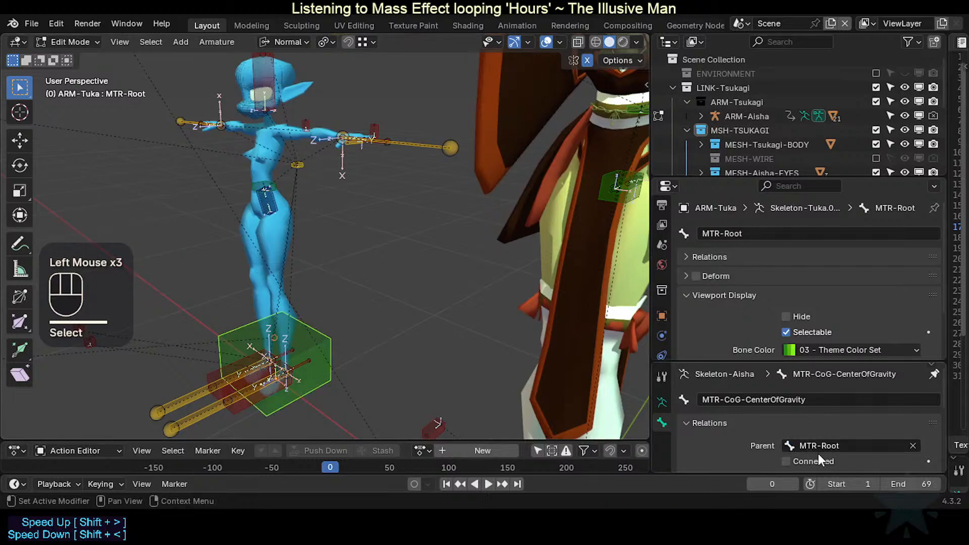
{"action": "left_click", "coordinate": [319, 331]}
{"action": "left_click", "coordinate": [318, 331]}
{"action": "left_click", "coordinate": [318, 331]}
Step: Unpin the Skeleton-Aisha bone properties so they follow the selection, and check the parent of ARM-Tuka's MTR-CoG bone
{"action": "left_click", "coordinate": [934, 374]}
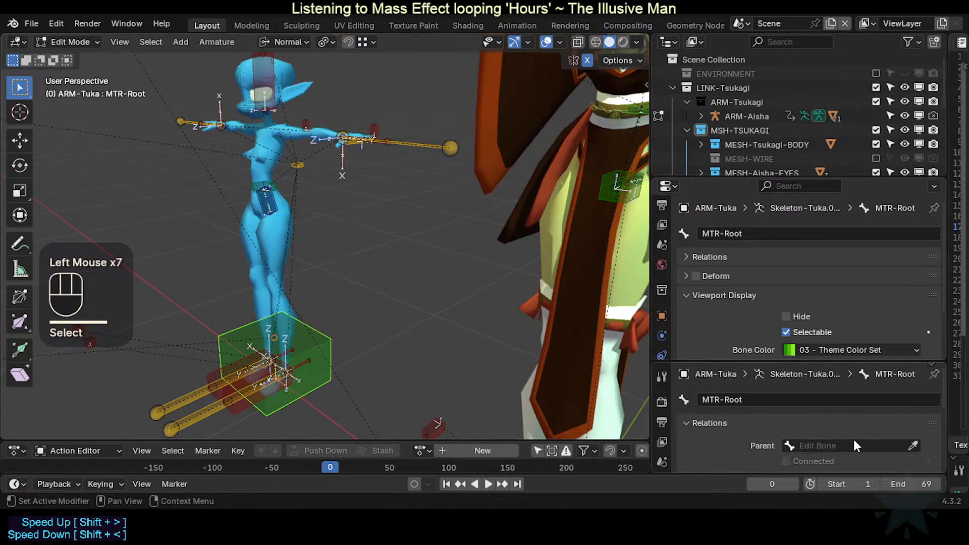
{"action": "left_click", "coordinate": [317, 162]}
{"action": "left_click", "coordinate": [298, 164]}
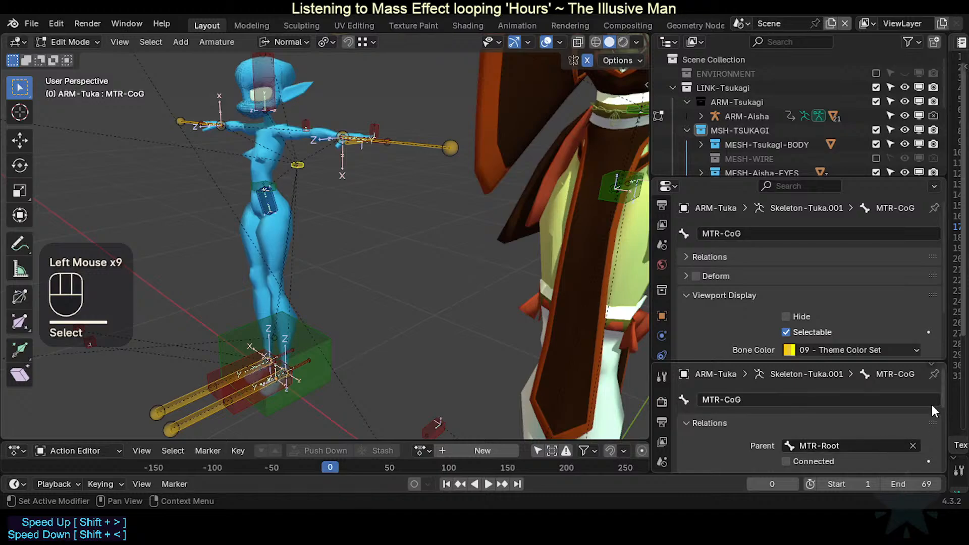
{"action": "left_click", "coordinate": [935, 376]}
{"action": "left_click", "coordinate": [934, 375]}
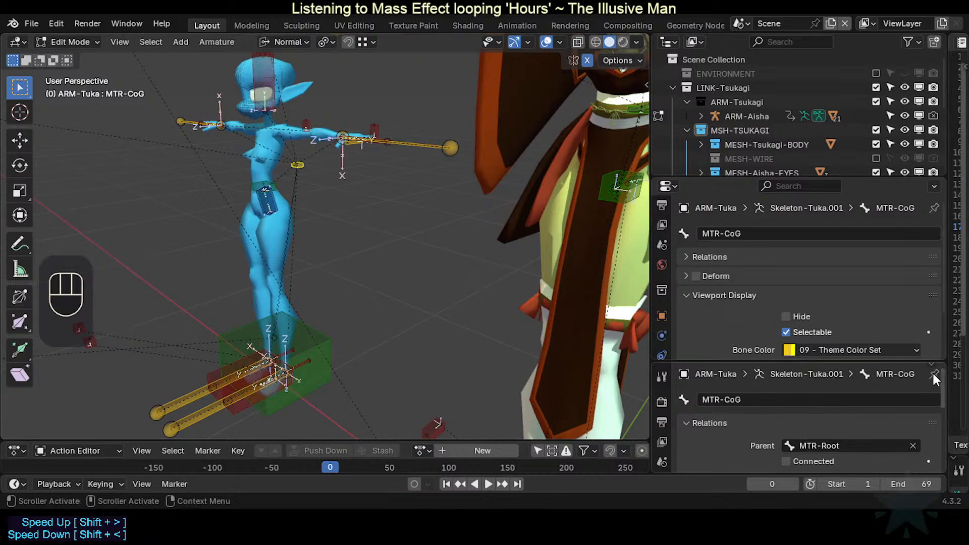
{"action": "scroll", "coordinate": [490, 289], "scroll_direction": "down", "scroll_amount": 2}
{"action": "scroll", "coordinate": [306, 147], "scroll_direction": "up", "scroll_amount": 2}
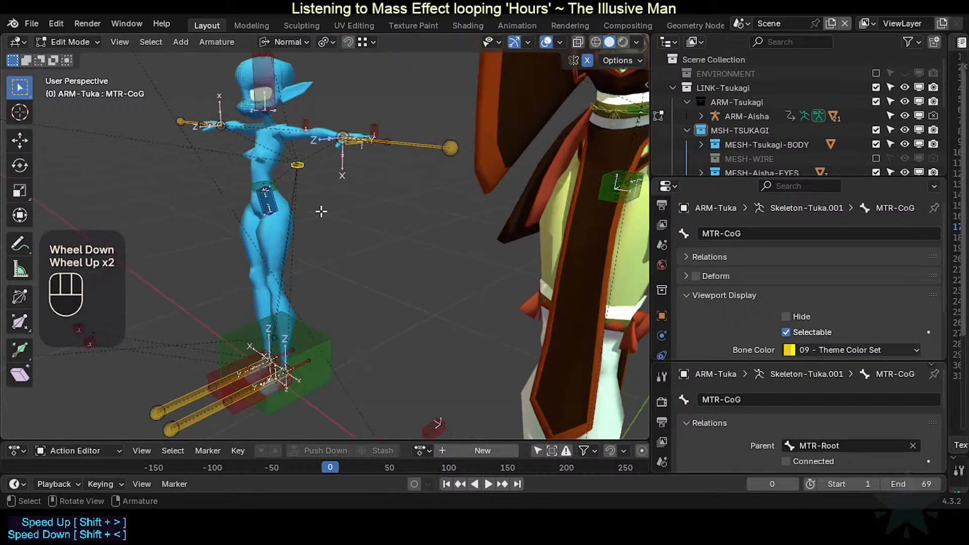
Step: Compare the bone properties and orientation of the MTR-Root bones on ARM-Tuka and ARM-Aisha
{"action": "middle_click_drag", "start_coordinate": [320, 210], "coordinate": [403, 230], "text": "shift"}
{"action": "left_click", "coordinate": [372, 370]}
{"action": "middle_click_drag", "start_coordinate": [372, 370], "coordinate": [322, 268], "text": "shift"}
{"action": "scroll", "coordinate": [349, 298], "scroll_direction": "down", "scroll_amount": 1}
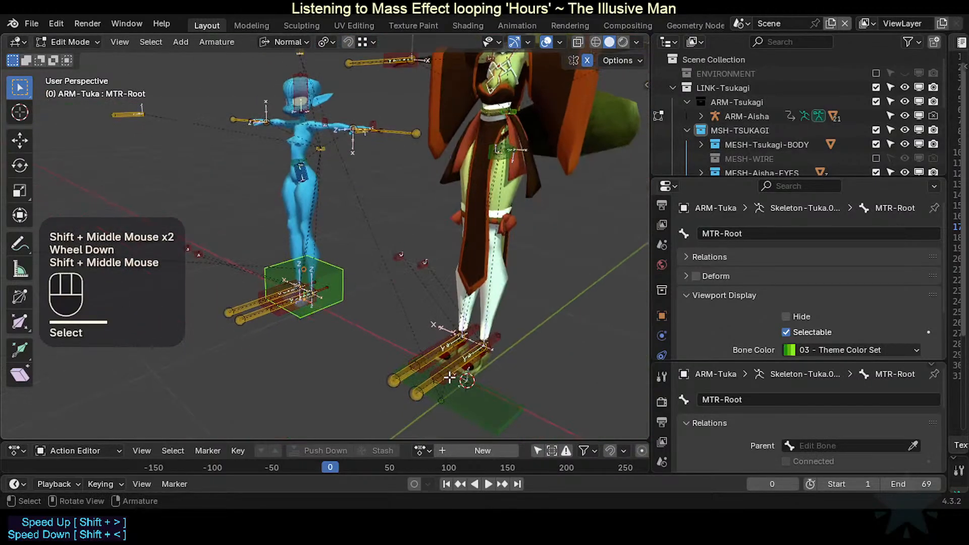
{"action": "left_click", "coordinate": [477, 397]}
{"action": "middle_click_drag", "start_coordinate": [456, 391], "coordinate": [414, 368]}
Step: Try moving the MTR-Root bone on each rig to compare how the two root bones behave
{"action": "left_click", "coordinate": [357, 281]}
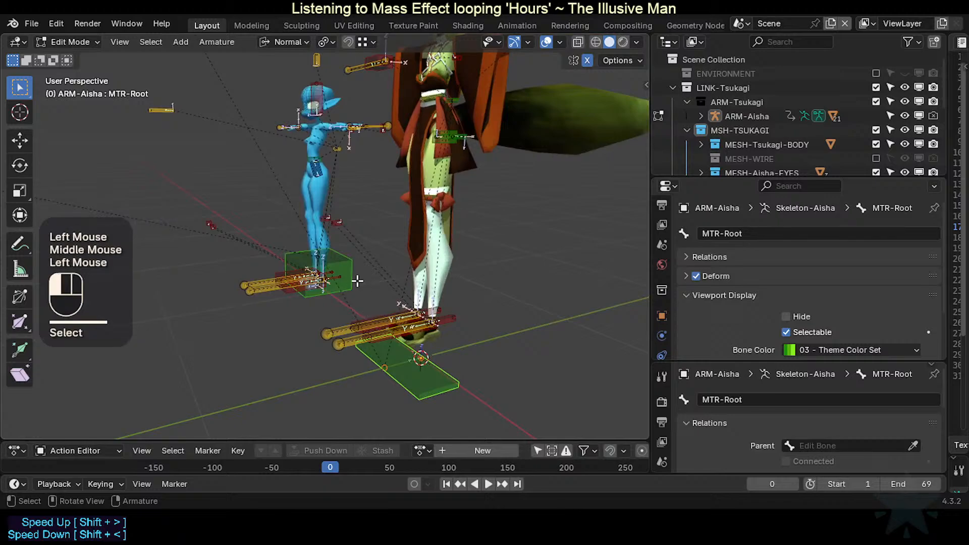
{"action": "key", "text": "g"}
{"action": "key", "text": "Escape"}
{"action": "left_click", "coordinate": [439, 374]}
{"action": "key", "text": "g"}
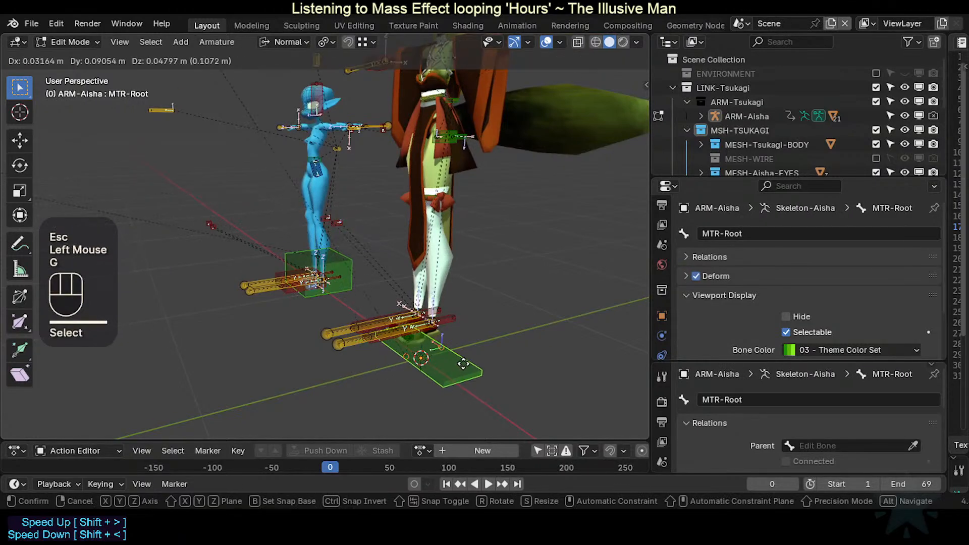
{"action": "key", "text": "Escape"}
{"action": "left_click", "coordinate": [349, 276]}
{"action": "key", "text": "g"}
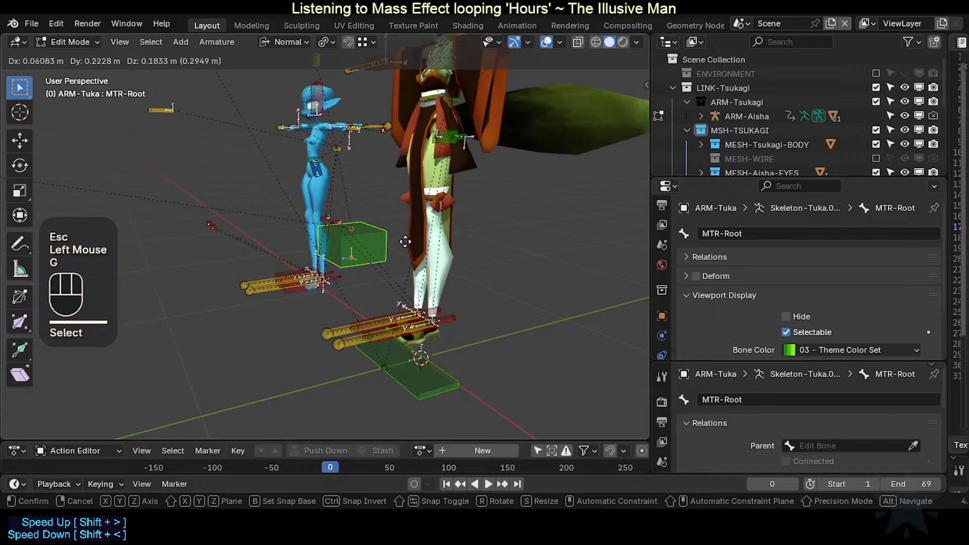
{"action": "key", "text": "Escape"}
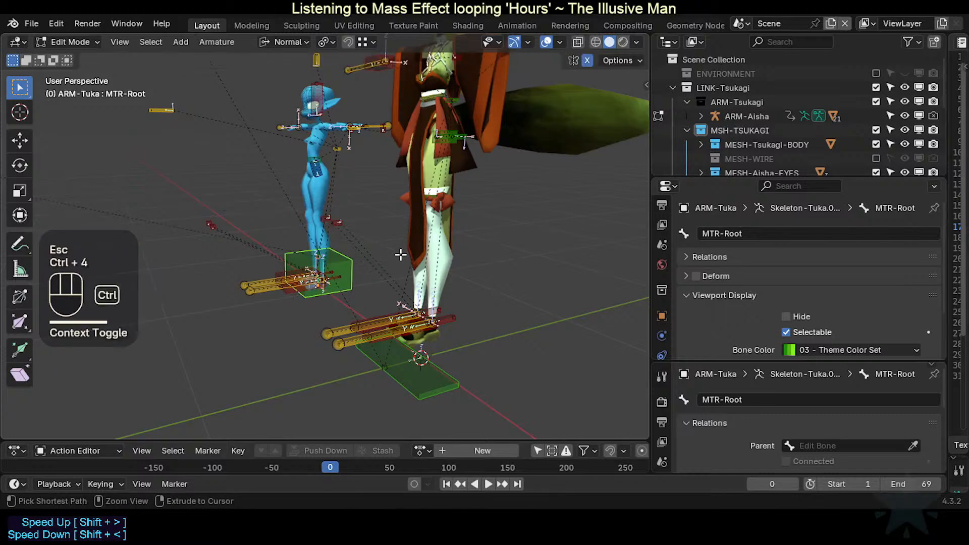
{"action": "key", "text": "g"}
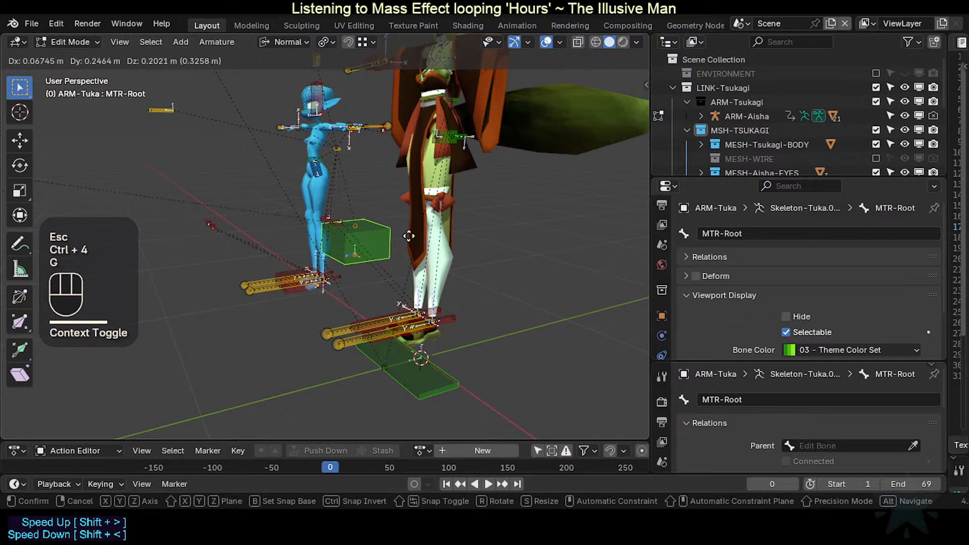
{"action": "key", "text": "Escape"}
{"action": "left_click", "coordinate": [433, 387]}
{"action": "key", "text": "g"}
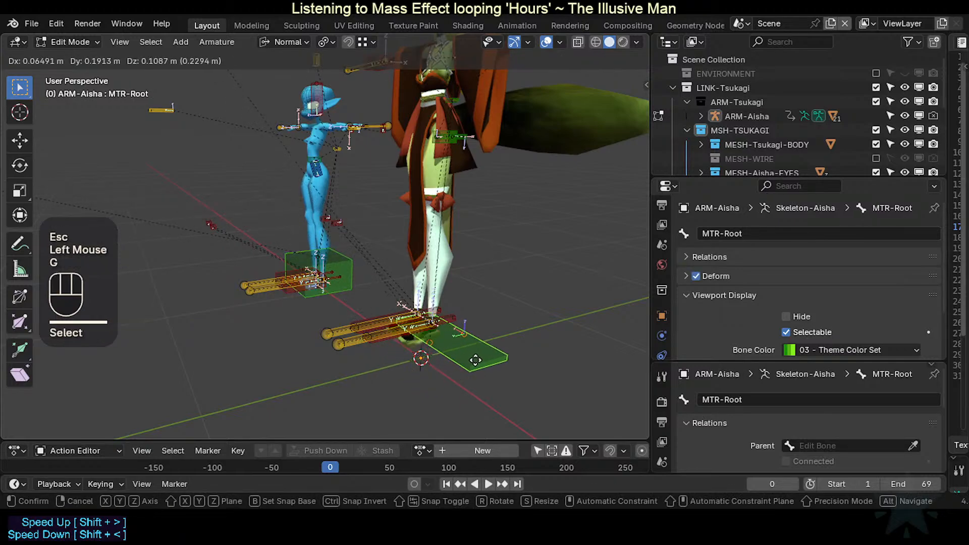
{"action": "key", "text": "Escape"}
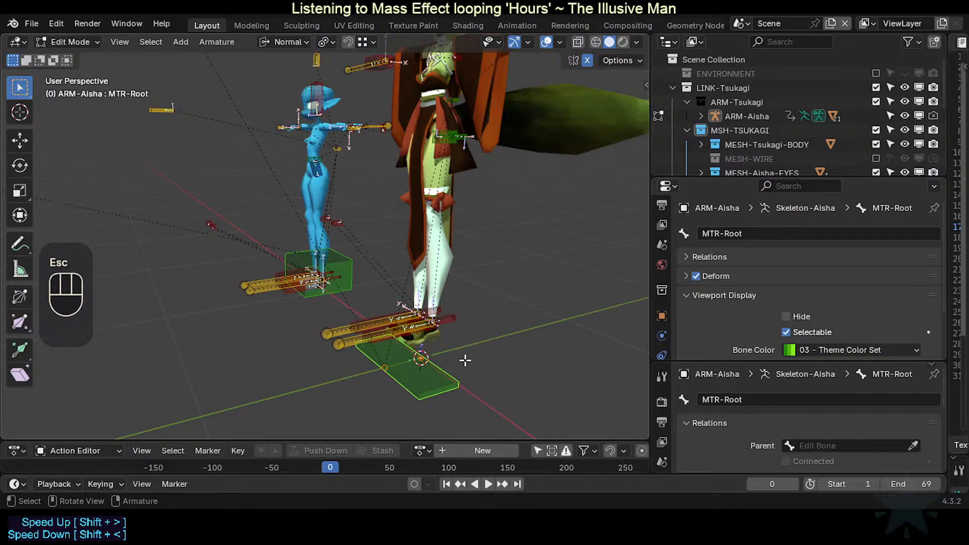
Step: Clear the roll of ARM-Aisha's MTR-Root bone and rotate it 90° around the X axis
{"action": "key", "text": "alt+r"}
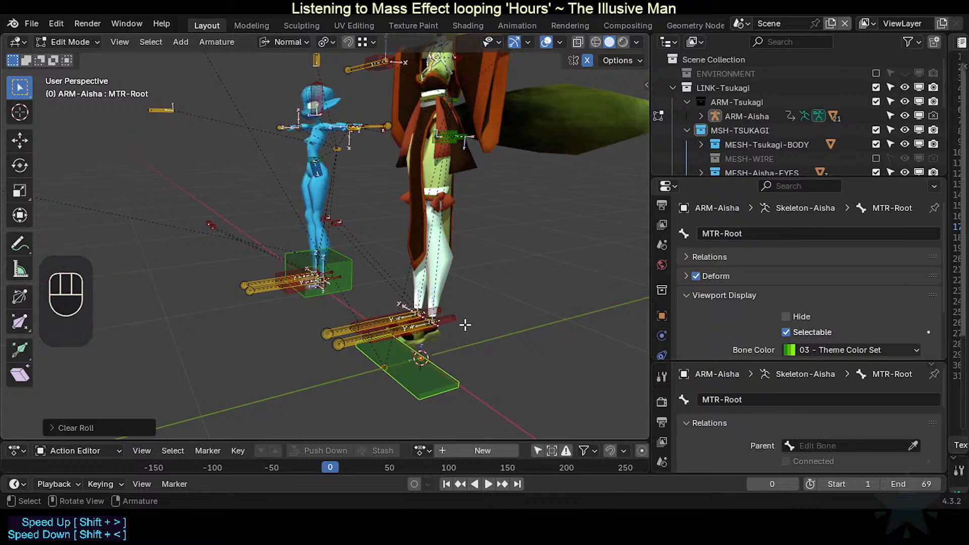
{"action": "key", "text": "r"}
{"action": "key", "text": "x"}
{"action": "key", "text": "KP_9"}
{"action": "key", "text": "KP_0"}
{"action": "key", "text": "KP_Enter"}
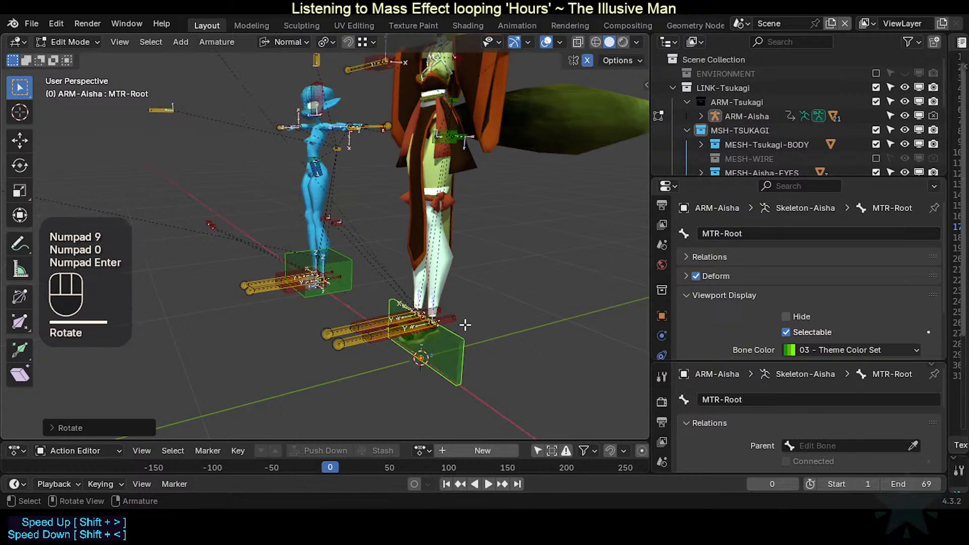
Step: Scale ARM-Aisha's MTR-Root bone up by about 1.26 and shrink its B-Bone display size into a compact upright shape
{"action": "key", "text": "shift+ctrl+alt+a"}
{"action": "left_click", "coordinate": [497, 331]}
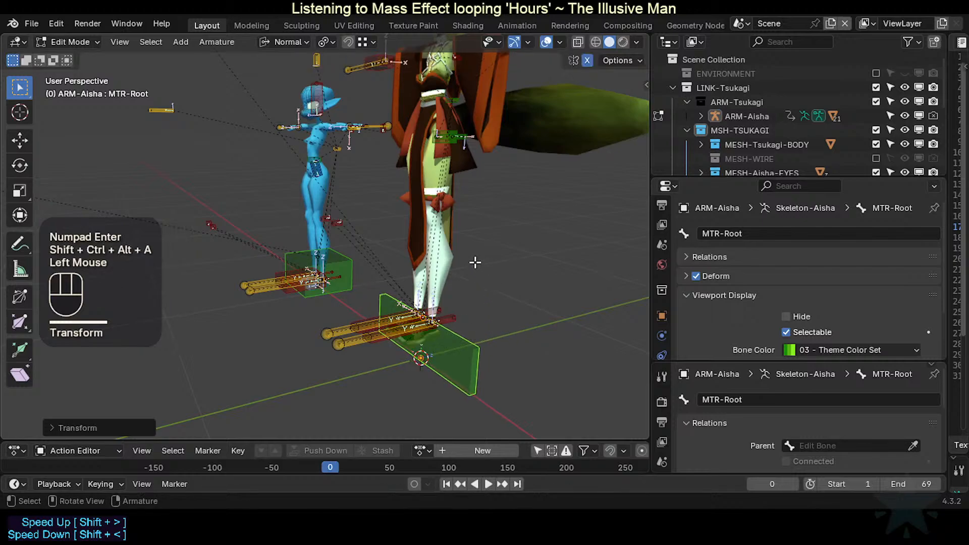
{"action": "key", "text": "s"}
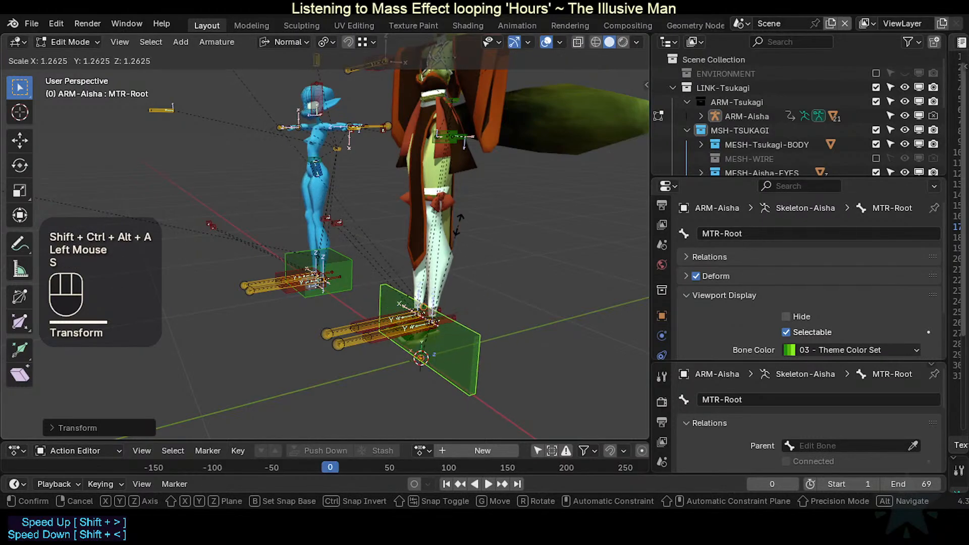
{"action": "left_click", "coordinate": [458, 226]}
{"action": "key", "text": "shift+ctrl+alt+a"}
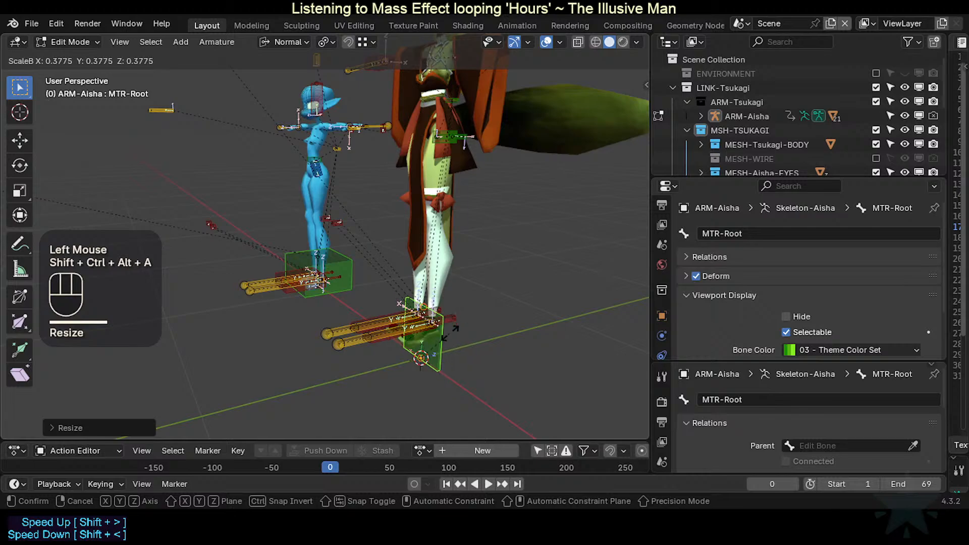
{"action": "left_click", "coordinate": [464, 360]}
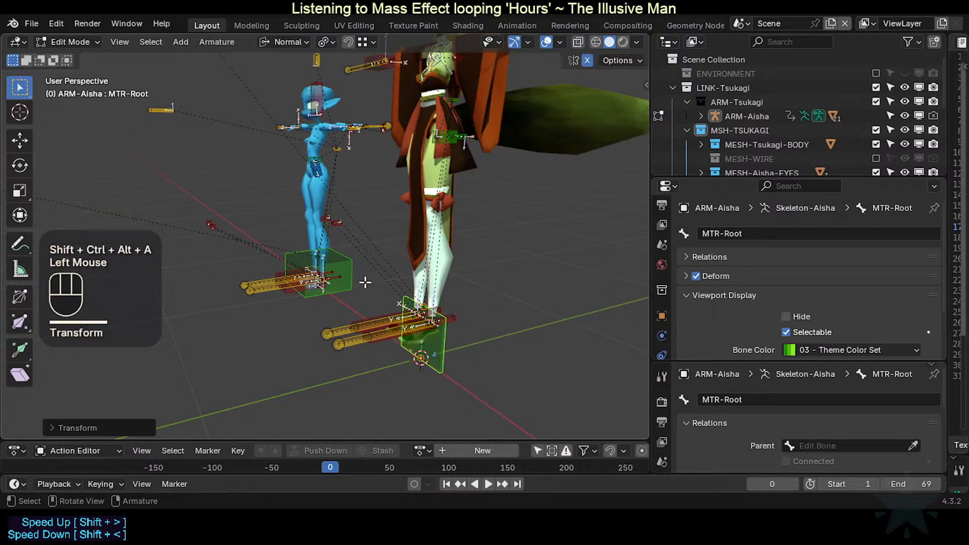
Step: Add ARM-Tuka's MTR-Root to the selection and set both root bones' Bendy Bones display size X and Z to 0.2
{"action": "left_click", "coordinate": [360, 278], "text": "shift"}
{"action": "scroll", "coordinate": [664, 343], "scroll_direction": "down", "scroll_amount": 1}
{"action": "scroll", "coordinate": [667, 340], "scroll_direction": "down", "scroll_amount": 1}
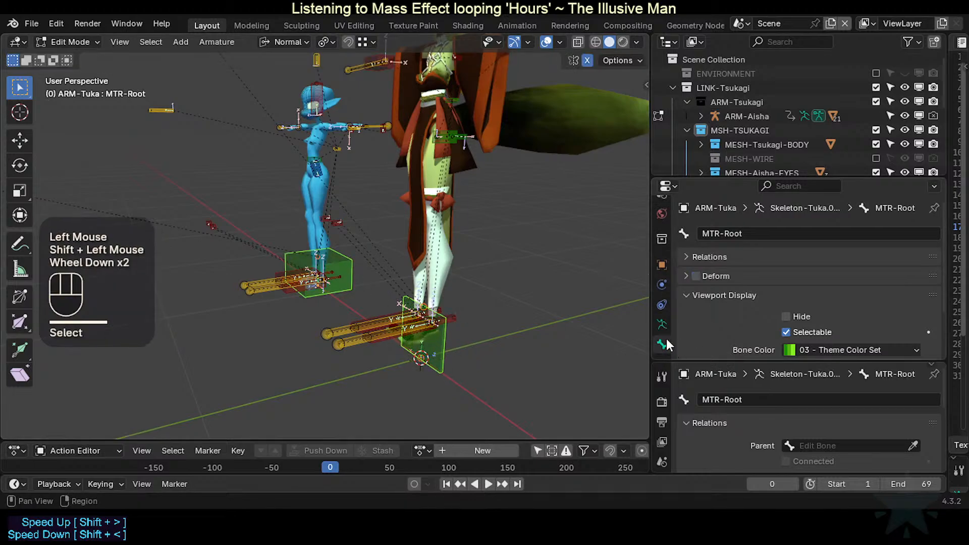
{"action": "left_click", "coordinate": [666, 340]}
{"action": "scroll", "coordinate": [705, 329], "scroll_direction": "down", "scroll_amount": 3}
{"action": "left_click", "coordinate": [708, 333]}
{"action": "scroll", "coordinate": [708, 333], "scroll_direction": "down", "scroll_amount": 2}
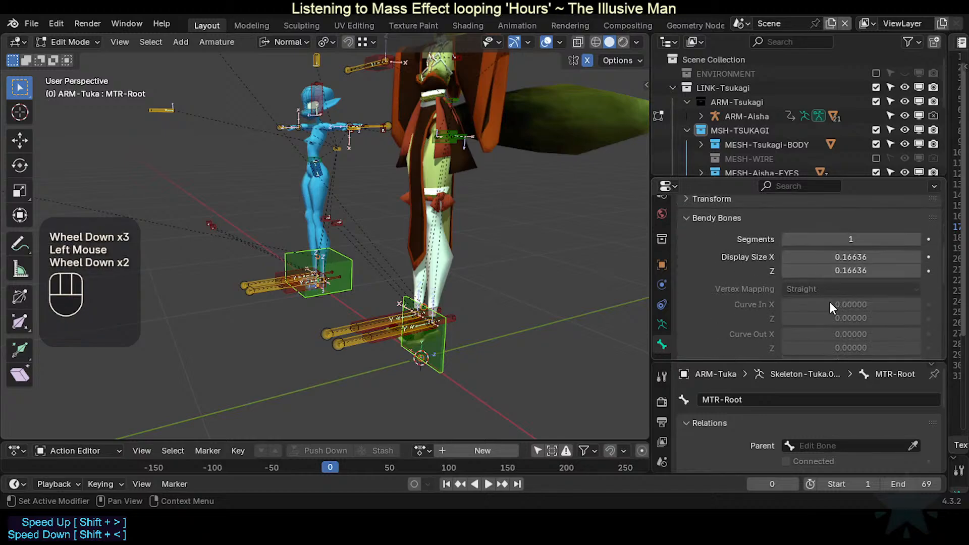
{"action": "left_click", "coordinate": [851, 258], "text": "alt"}
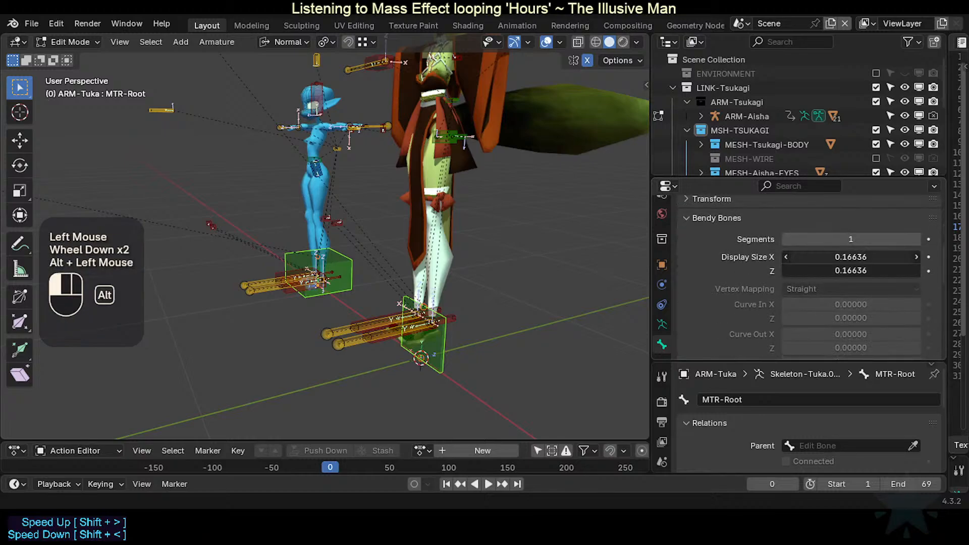
{"action": "type", "text": "0.2"}
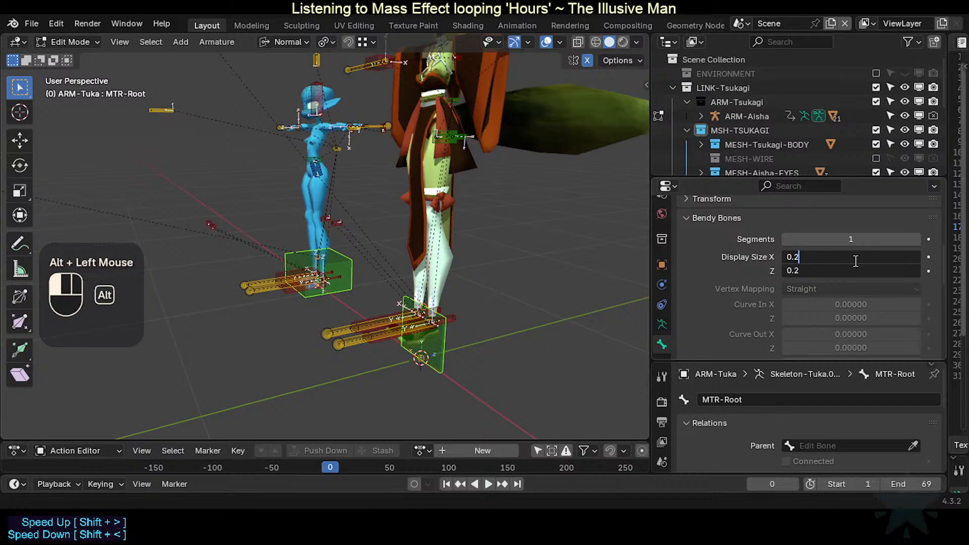
{"action": "key", "text": "alt+Return"}
{"action": "scroll", "coordinate": [364, 277], "scroll_direction": "up", "scroll_amount": 1}
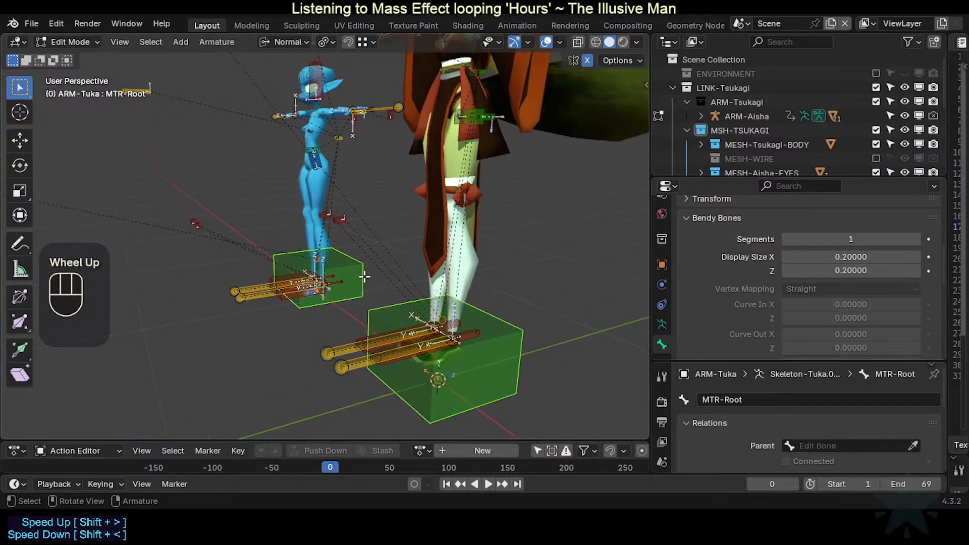
Step: Compare the two MTR-Root bones and scale ARM-Aisha's root bone down into a flat slab
{"action": "left_click", "coordinate": [499, 352]}
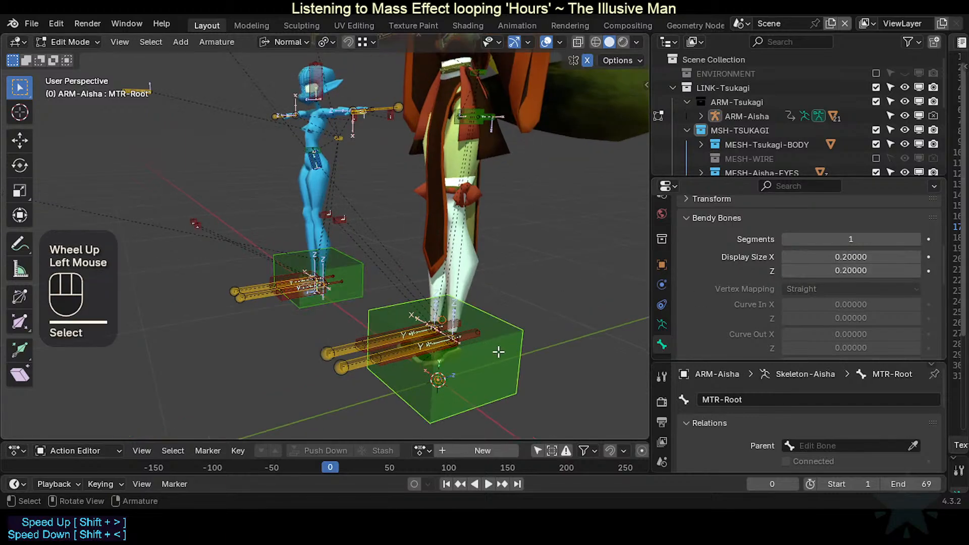
{"action": "left_click", "coordinate": [370, 279]}
{"action": "left_click", "coordinate": [513, 345]}
{"action": "middle_click_drag", "start_coordinate": [468, 316], "coordinate": [480, 297]}
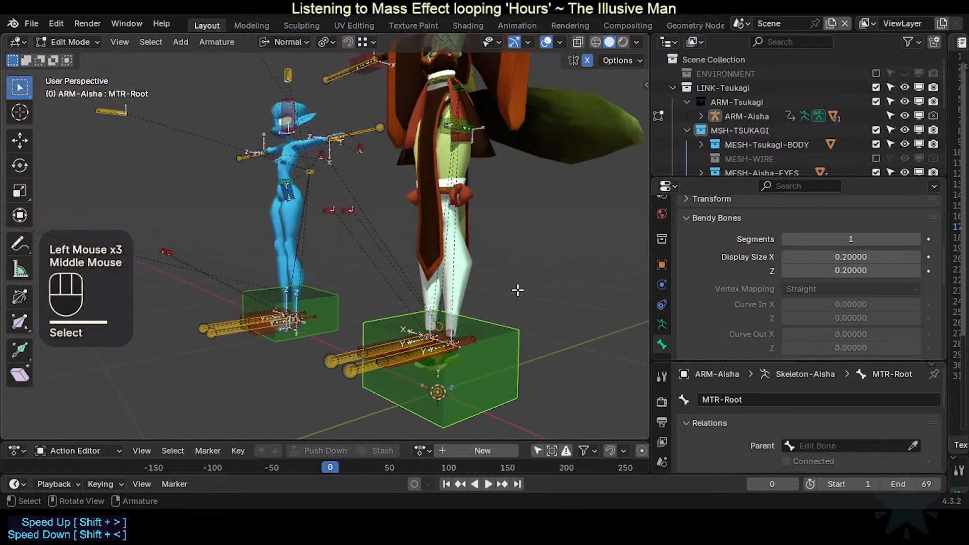
{"action": "key", "text": "ctrl+shift+alt+a"}
{"action": "key", "text": "Escape"}
{"action": "key", "text": "s"}
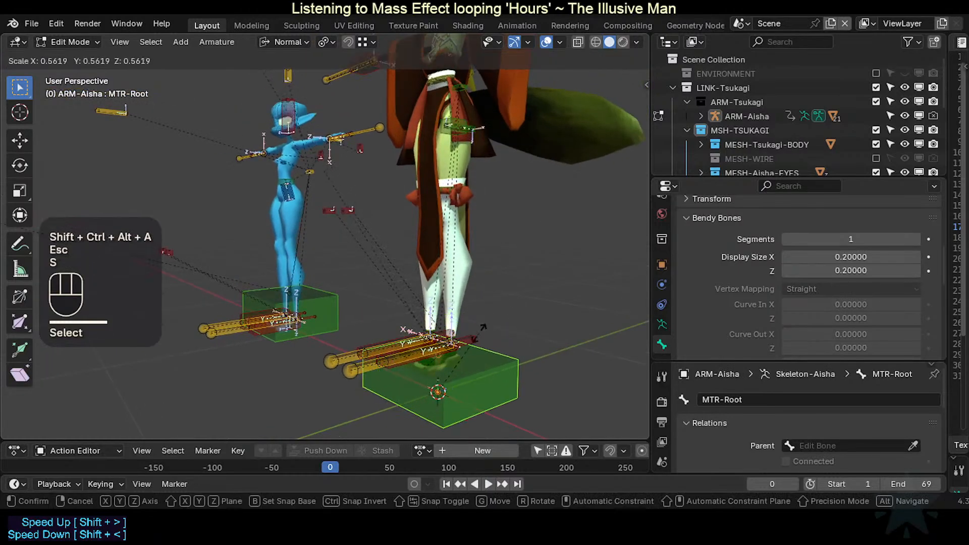
{"action": "left_click", "coordinate": [461, 374]}
{"action": "mouse_move", "coordinate": [461, 374]}
{"action": "middle_mouse_down"}
{"action": "mouse_move", "coordinate": [411, 347]}
{"action": "mouse_move", "coordinate": [389, 357]}
{"action": "mouse_move", "coordinate": [471, 344]}
{"action": "mouse_move", "coordinate": [494, 359]}
{"action": "mouse_move", "coordinate": [475, 363]}
{"action": "middle_mouse_up"}
Step: Isolate ARM-Aisha for editing and compare its MTR-Root bone with the custom shape shown outside Edit Mode
{"action": "key", "text": "ctrl+Tab"}
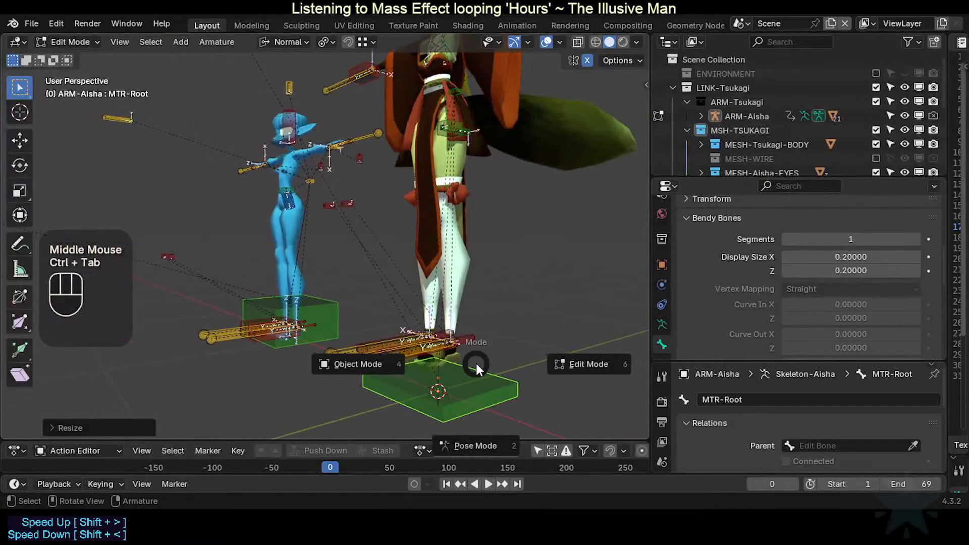
{"action": "scroll", "coordinate": [464, 301], "scroll_direction": "down", "scroll_amount": 2}
{"action": "left_click", "coordinate": [443, 316]}
{"action": "key", "text": "Tab"}
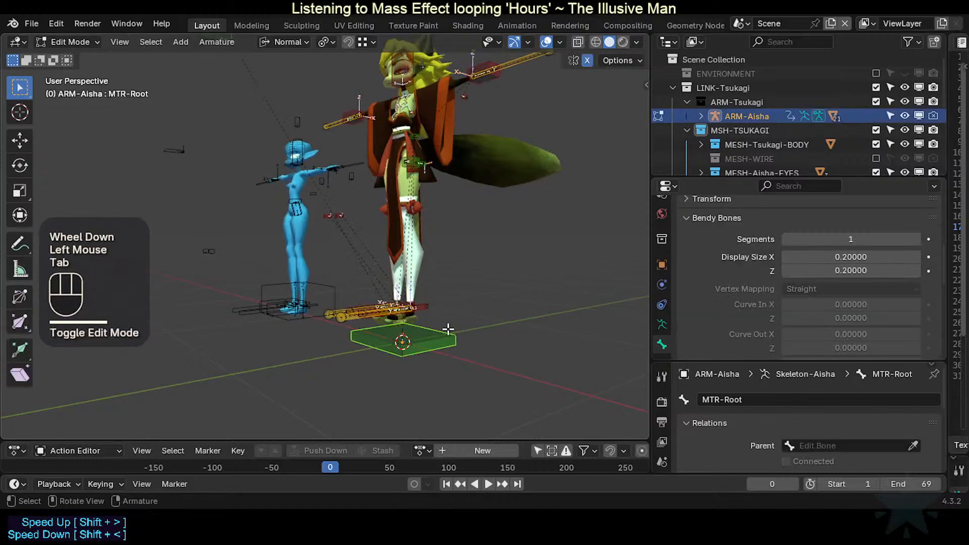
{"action": "left_click", "coordinate": [448, 329]}
{"action": "scroll", "coordinate": [449, 329], "scroll_direction": "up", "scroll_amount": 2}
{"action": "middle_click_drag", "start_coordinate": [447, 333], "coordinate": [365, 343], "text": "shift"}
{"action": "key", "text": "Tab"}
{"action": "scroll", "coordinate": [469, 356], "scroll_direction": "down", "scroll_amount": 1}
{"action": "key", "text": "Tab"}
{"action": "left_click", "coordinate": [462, 358]}
{"action": "key", "text": "Tab"}
{"action": "middle_click", "coordinate": [451, 357]}
{"action": "key", "text": "Tab"}
{"action": "scroll", "coordinate": [440, 354], "scroll_direction": "up", "scroll_amount": 1}
Step: Compare ARM-Aisha's AIM-Foot.L and AIM-Foot.R bones and MTR-Root with their custom shapes in Edit and Object Mode
{"action": "left_click", "coordinate": [324, 336]}
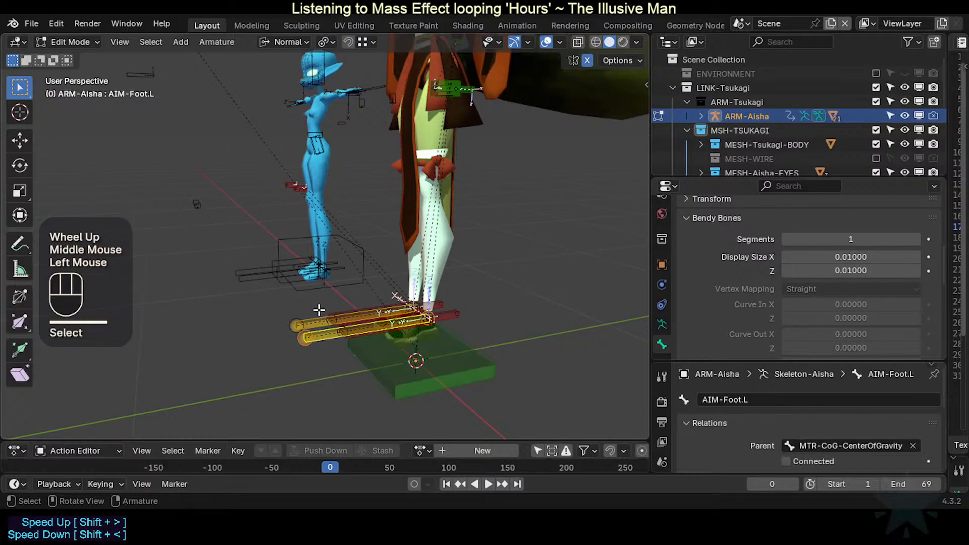
{"action": "left_click", "coordinate": [317, 316], "text": "shift"}
{"action": "key", "text": "Tab"}
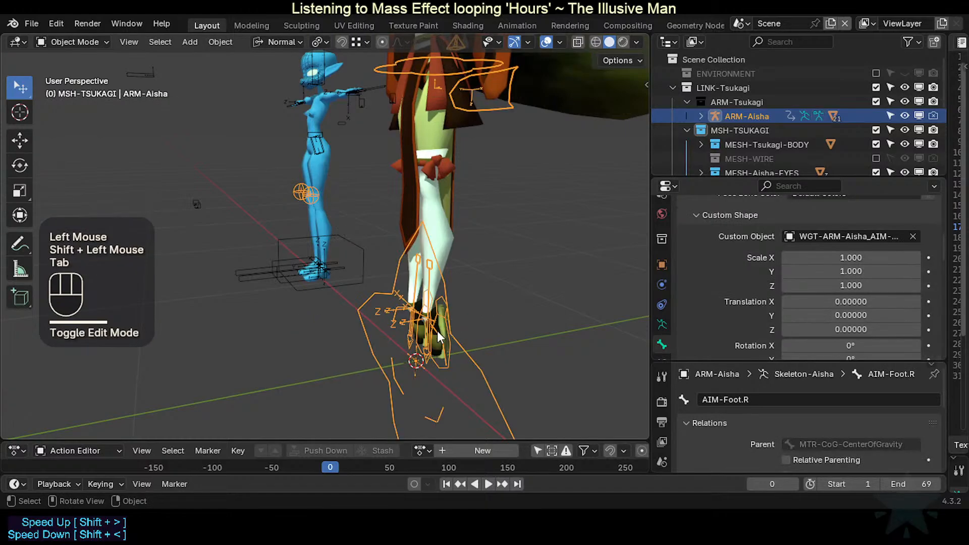
{"action": "middle_click_drag", "start_coordinate": [438, 331], "coordinate": [437, 304]}
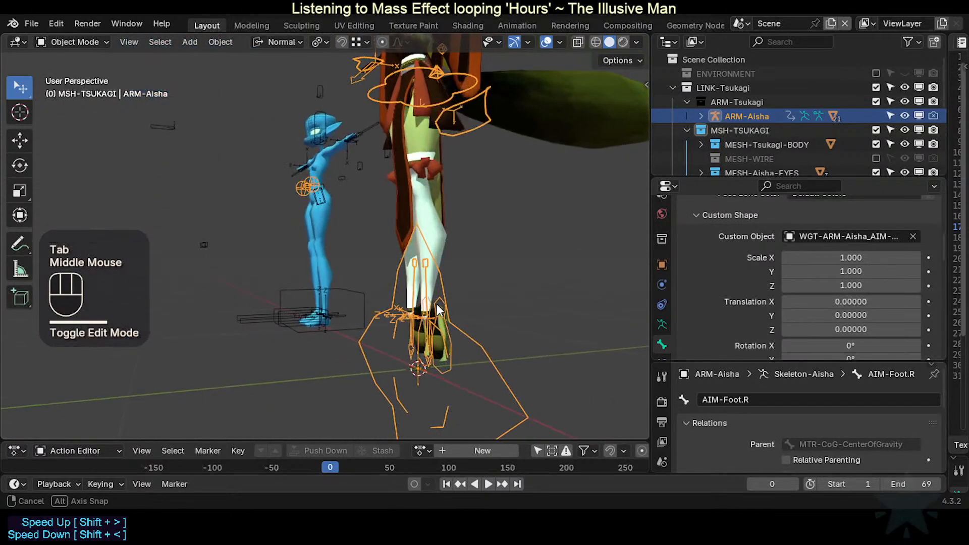
{"action": "key", "text": "Tab"}
{"action": "left_click", "coordinate": [427, 357]}
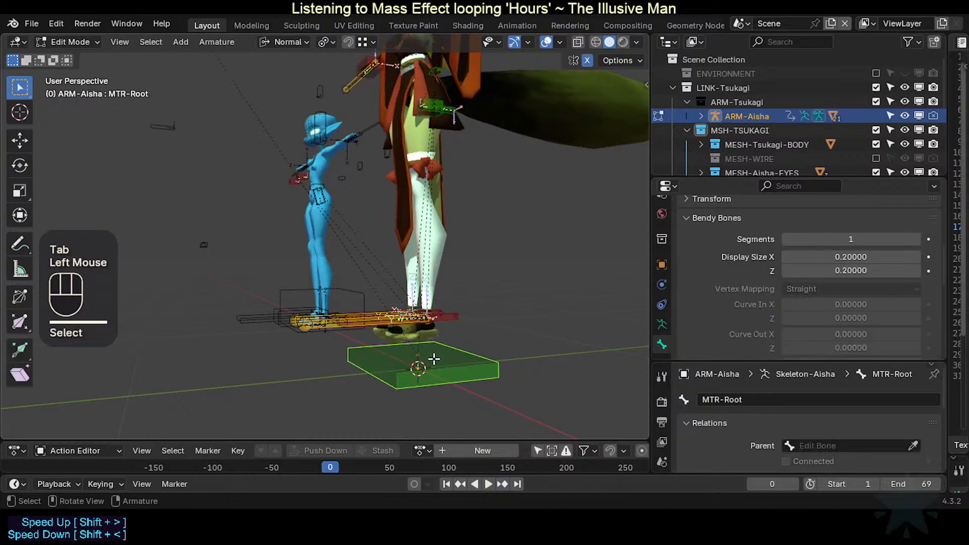
{"action": "scroll", "coordinate": [660, 333], "scroll_direction": "down", "scroll_amount": 2}
{"action": "key", "text": "ctrl"}
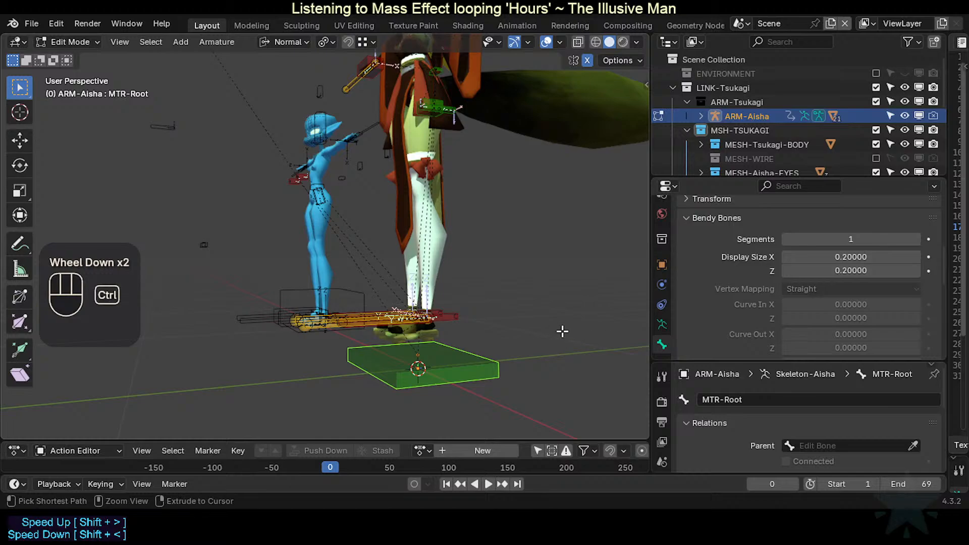
Step: Switch ARM-Aisha to Pose Mode and examine the custom shape settings of its AIM-Foot bones
{"action": "key", "text": "ctrl+Tab"}
{"action": "left_click", "coordinate": [451, 358]}
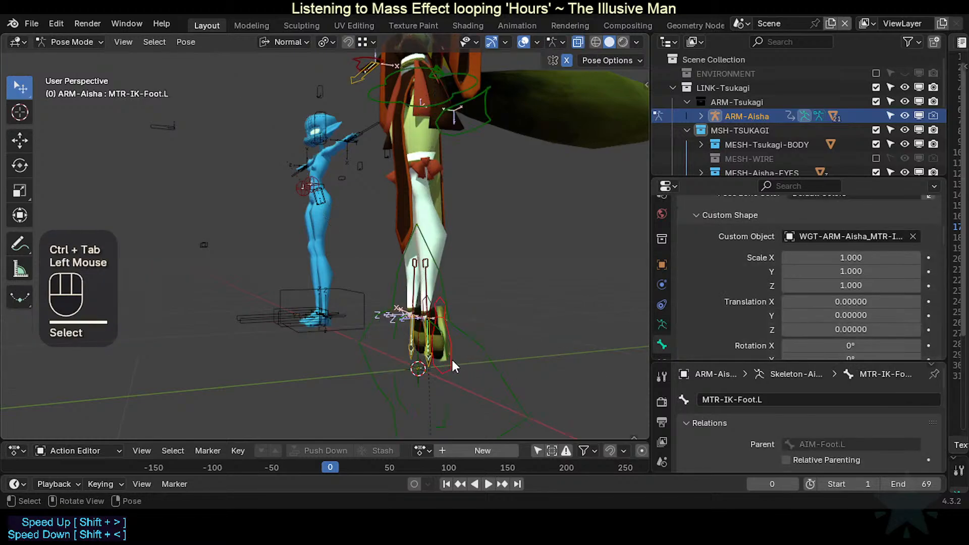
{"action": "left_click", "coordinate": [426, 353]}
{"action": "left_click", "coordinate": [417, 361], "text": "shift"}
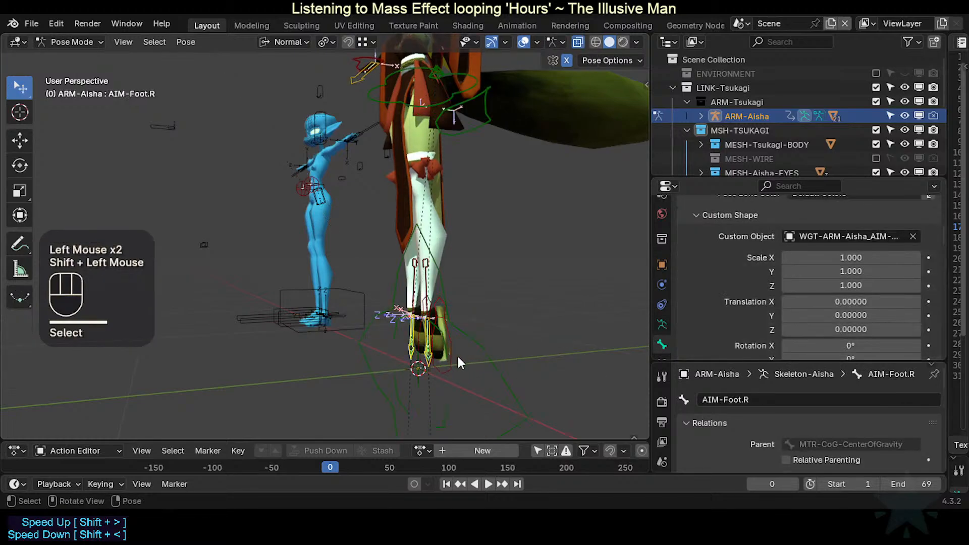
{"action": "key", "text": "Tab"}
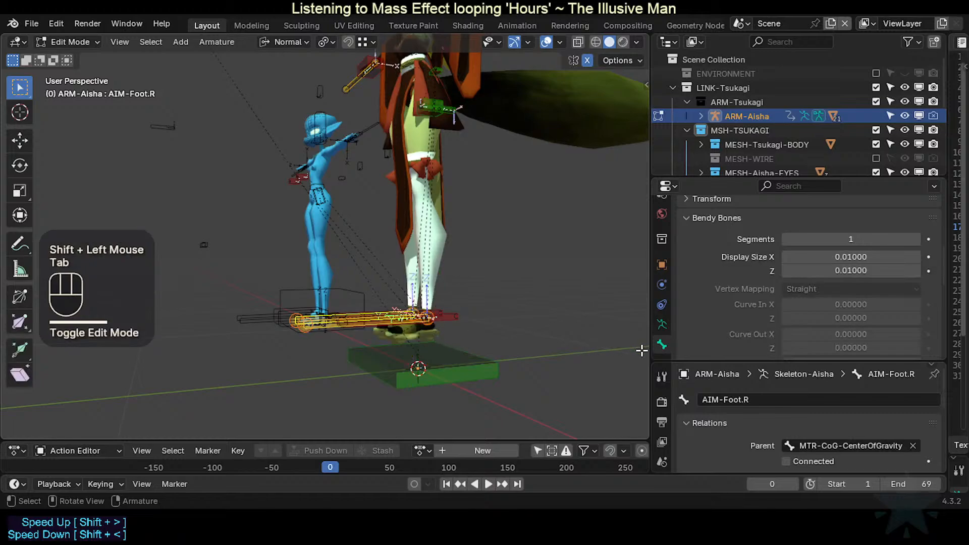
{"action": "key", "text": "Tab"}
{"action": "scroll", "coordinate": [665, 341], "scroll_direction": "down", "scroll_amount": 3}
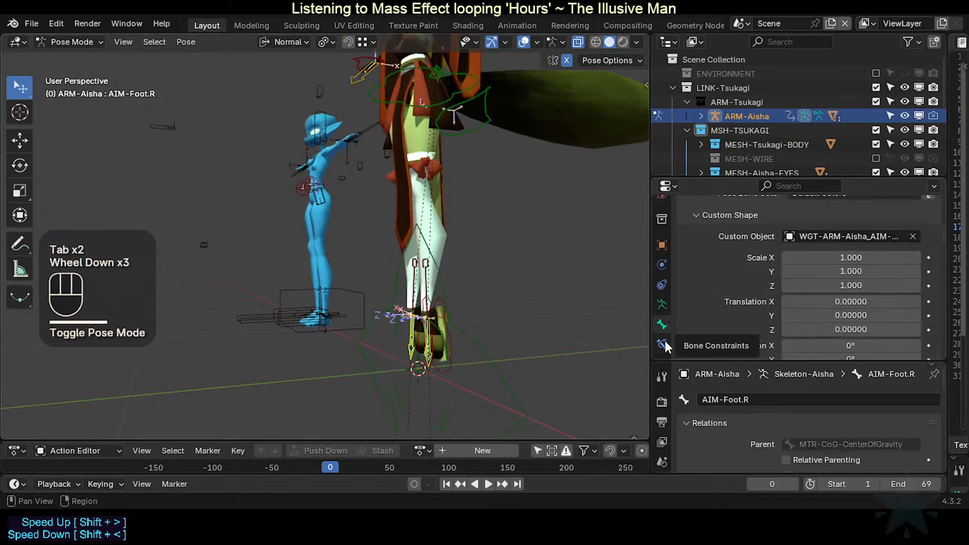
{"action": "scroll", "coordinate": [707, 323], "scroll_direction": "down", "scroll_amount": 2}
{"action": "scroll", "coordinate": [710, 321], "scroll_direction": "down", "scroll_amount": 2}
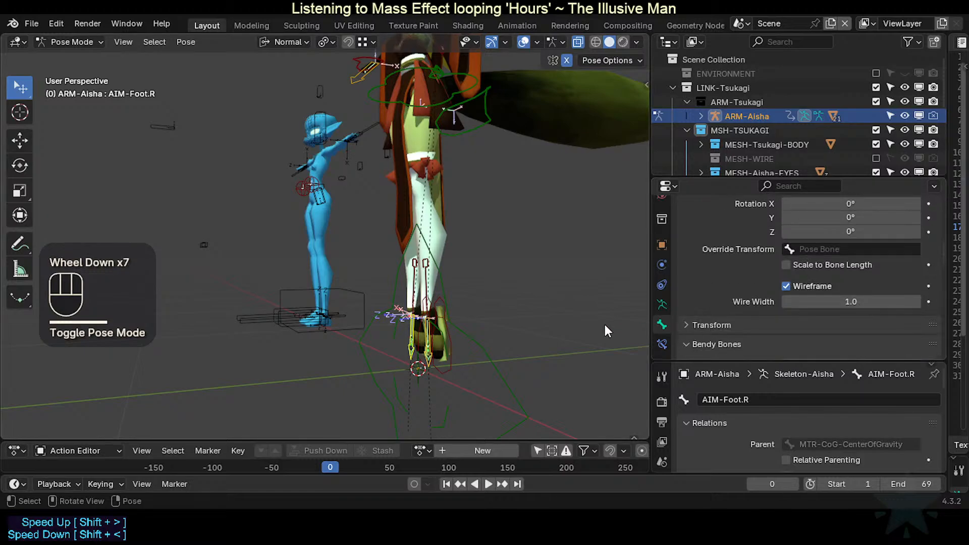
Step: Examine the custom shape and Bendy Bones settings of AIM-Foot.L and MTR-Root on ARM-Aisha
{"action": "left_click", "coordinate": [428, 367]}
{"action": "left_click", "coordinate": [428, 368]}
{"action": "scroll", "coordinate": [792, 289], "scroll_direction": "down", "scroll_amount": 2}
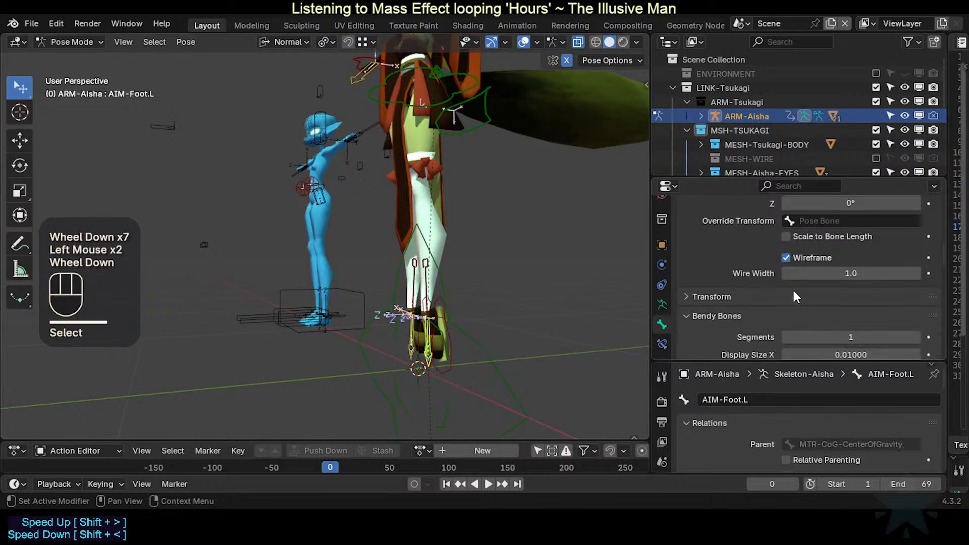
{"action": "left_click", "coordinate": [489, 360]}
{"action": "scroll", "coordinate": [781, 325], "scroll_direction": "down", "scroll_amount": 6}
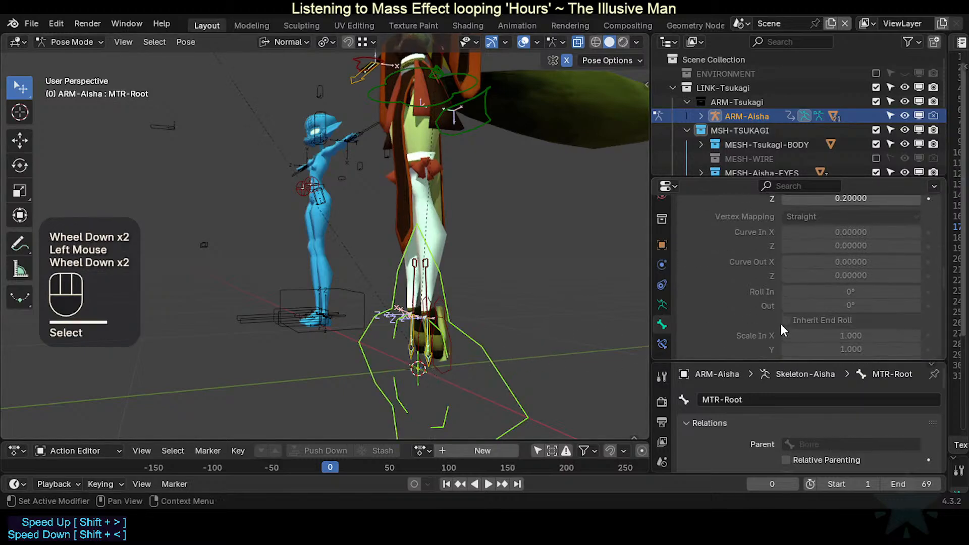
{"action": "left_click", "coordinate": [483, 341]}
{"action": "scroll", "coordinate": [481, 334], "scroll_direction": "down", "scroll_amount": 1}
{"action": "scroll", "coordinate": [476, 327], "scroll_direction": "up", "scroll_amount": 2}
{"action": "middle_click_drag", "start_coordinate": [476, 327], "coordinate": [492, 327]}
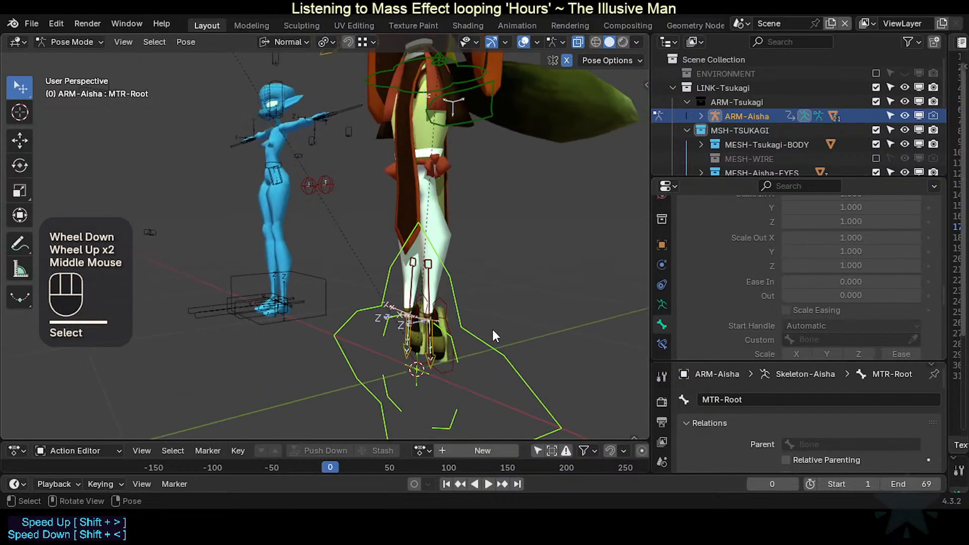
{"action": "scroll", "coordinate": [462, 299], "scroll_direction": "down", "scroll_amount": 2}
{"action": "scroll", "coordinate": [459, 297], "scroll_direction": "up", "scroll_amount": 1}
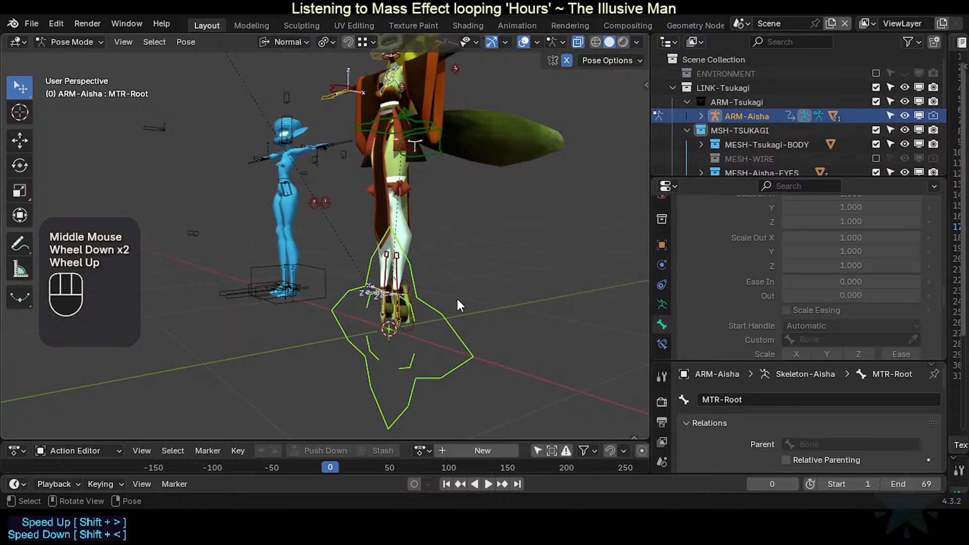
Step: Show the viewport sidebar and collapse its Bone Collections and Screencast Keys sections
{"action": "key", "text": "n"}
{"action": "scroll", "coordinate": [480, 151], "scroll_direction": "up", "scroll_amount": 2}
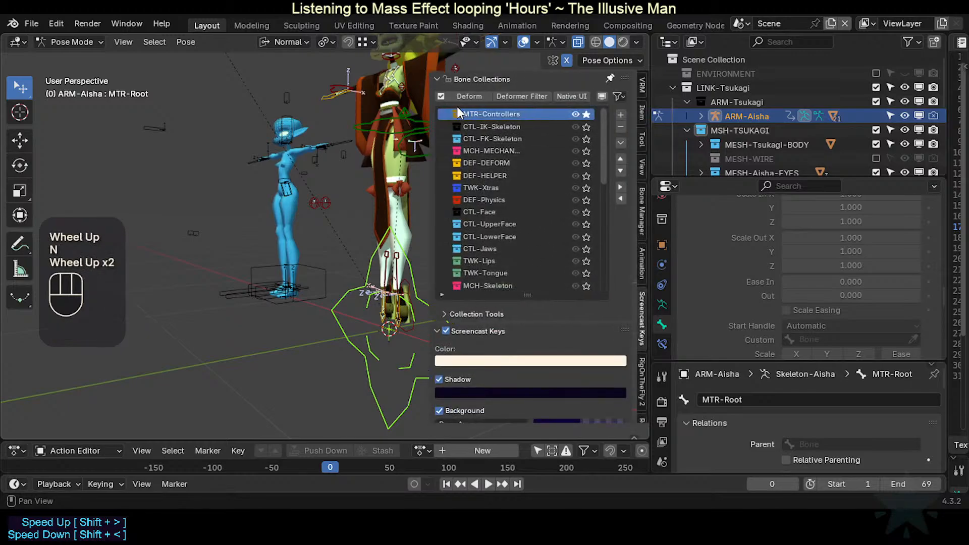
{"action": "left_click", "coordinate": [472, 80]}
{"action": "scroll", "coordinate": [589, 256], "scroll_direction": "down", "scroll_amount": 6}
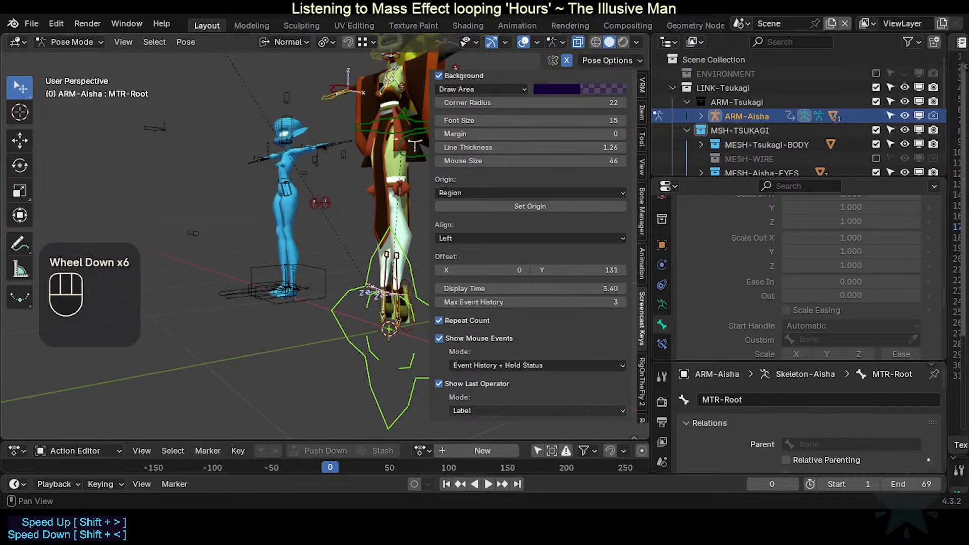
{"action": "scroll", "coordinate": [530, 227], "scroll_direction": "up", "scroll_amount": 4}
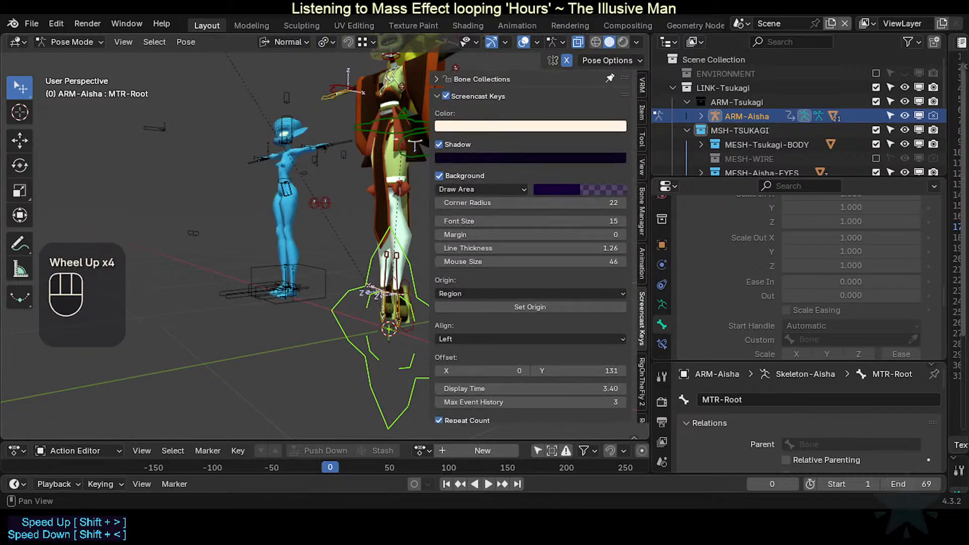
{"action": "left_click", "coordinate": [479, 96]}
{"action": "scroll", "coordinate": [639, 303], "scroll_direction": "down", "scroll_amount": 4}
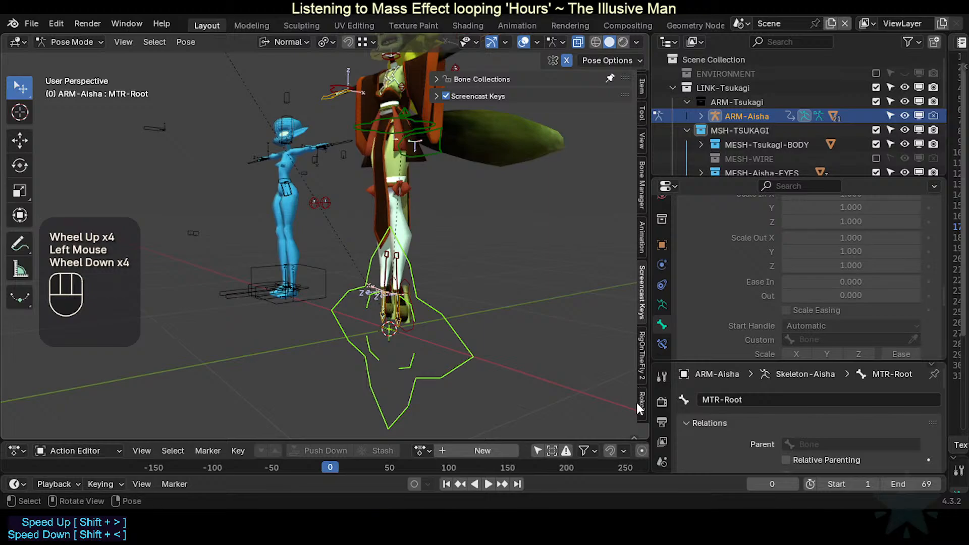
{"action": "scroll", "coordinate": [640, 141], "scroll_direction": "up", "scroll_amount": 3}
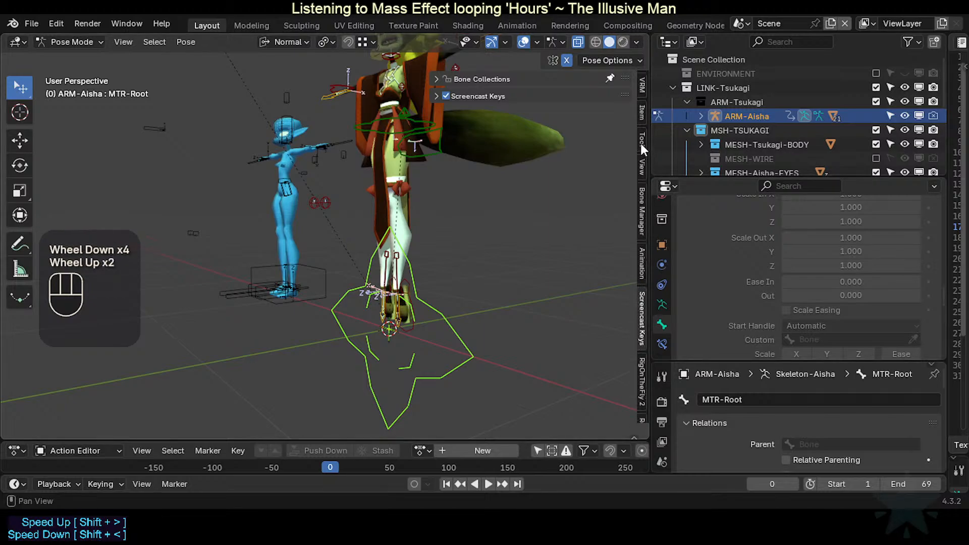
Step: Use Bone Widget to match the MTR-Root widget to its bone transforms and open the widget shape for editing
{"action": "left_click", "coordinate": [641, 158]}
{"action": "left_click", "coordinate": [641, 142]}
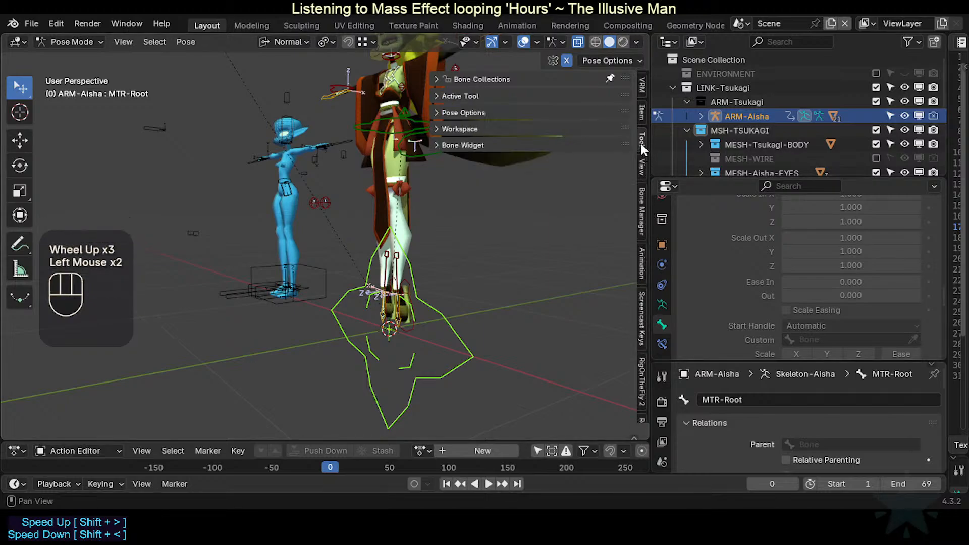
{"action": "left_click", "coordinate": [534, 144]}
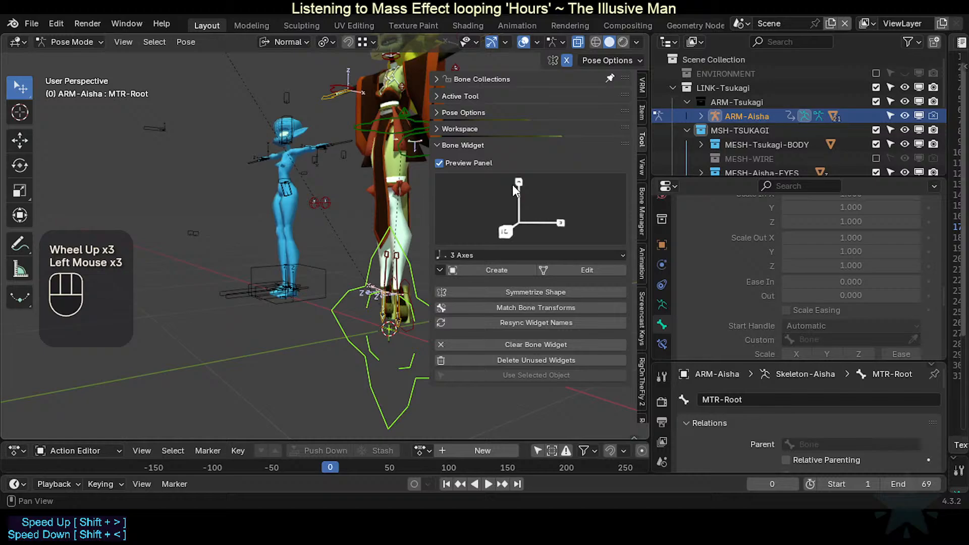
{"action": "left_click", "coordinate": [565, 306]}
{"action": "left_click", "coordinate": [570, 271]}
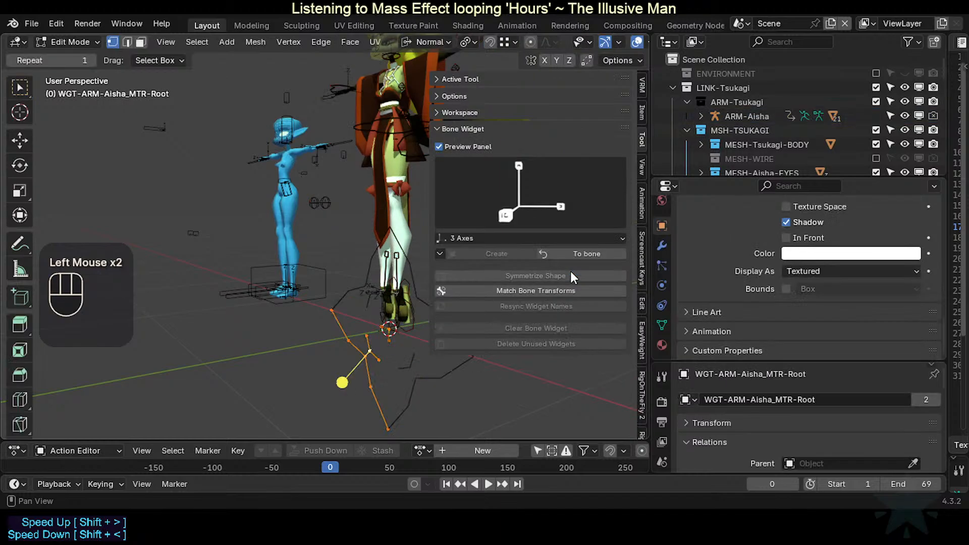
{"action": "key", "text": "a"}
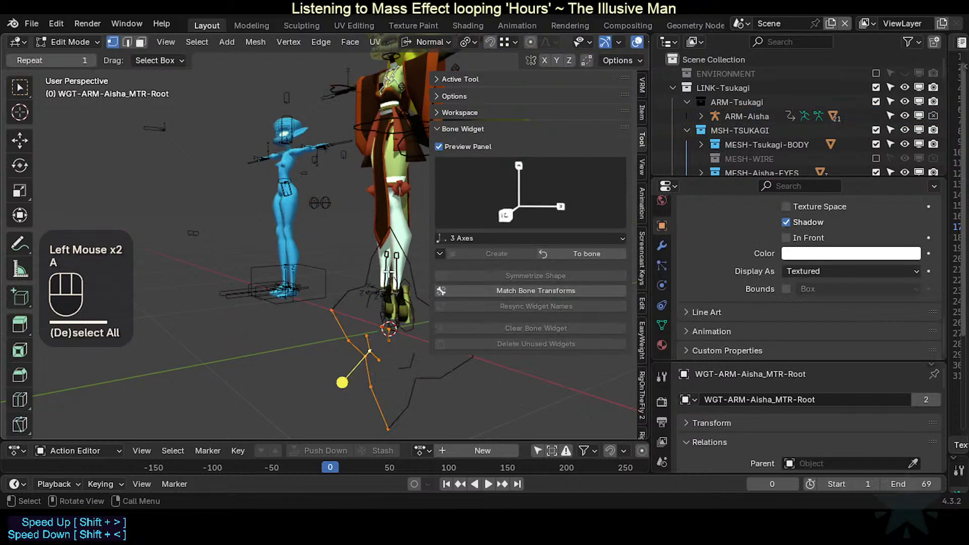
{"action": "key", "text": "r"}
{"action": "key", "text": "x"}
{"action": "key", "text": "KP_9"}
{"action": "key", "text": "KP_0"}
{"action": "key", "text": "Escape"}
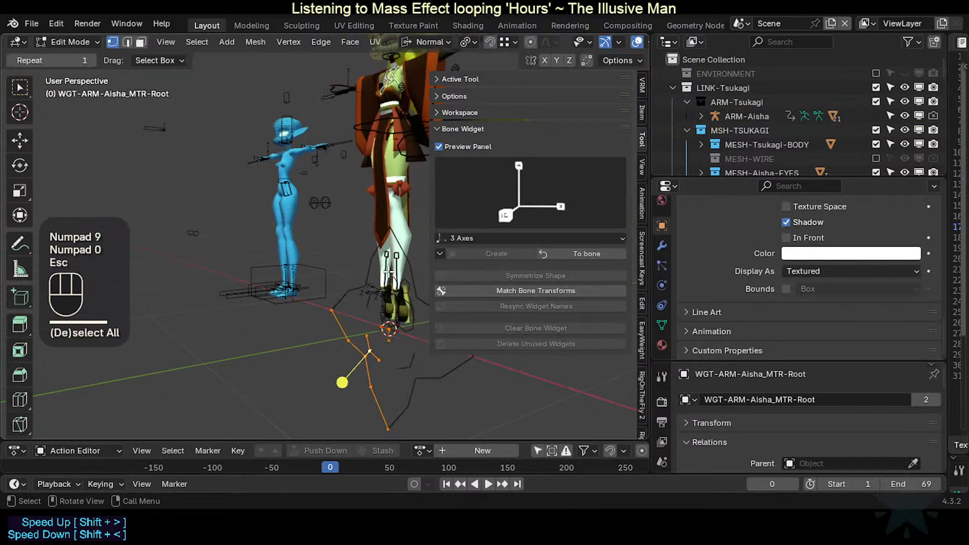
Step: Set the pivot point to 3D Cursor and try rotating the selected MTR-Root widget points 90° about the normal X axis
{"action": "key", "text": "less"}
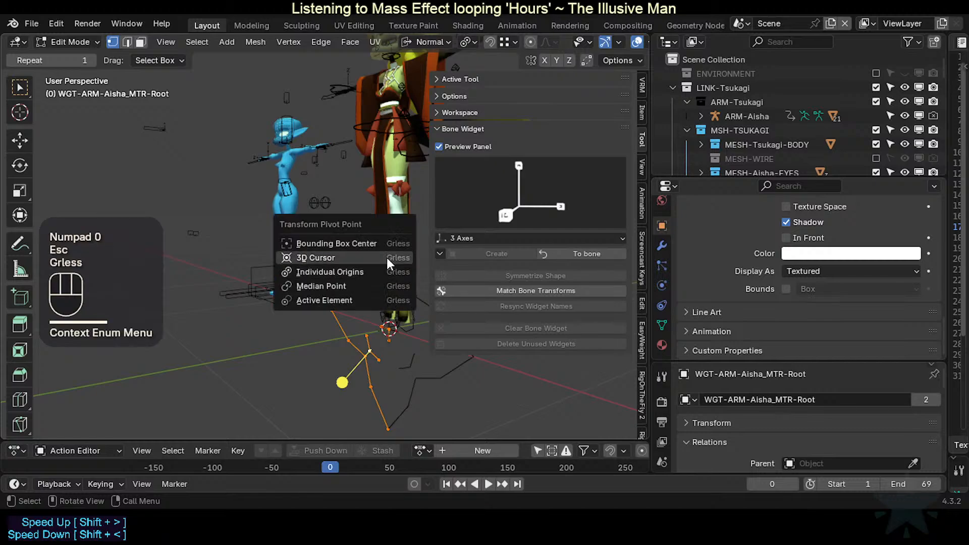
{"action": "left_click", "coordinate": [383, 258]}
{"action": "key", "text": "r"}
{"action": "key", "text": "x"}
{"action": "key", "text": "KP_9"}
{"action": "key", "text": "KP_0"}
{"action": "key", "text": "Escape"}
{"action": "key", "text": "r"}
{"action": "key", "text": "x"}
{"action": "key", "text": "KP_9"}
{"action": "key", "text": "KP_0"}
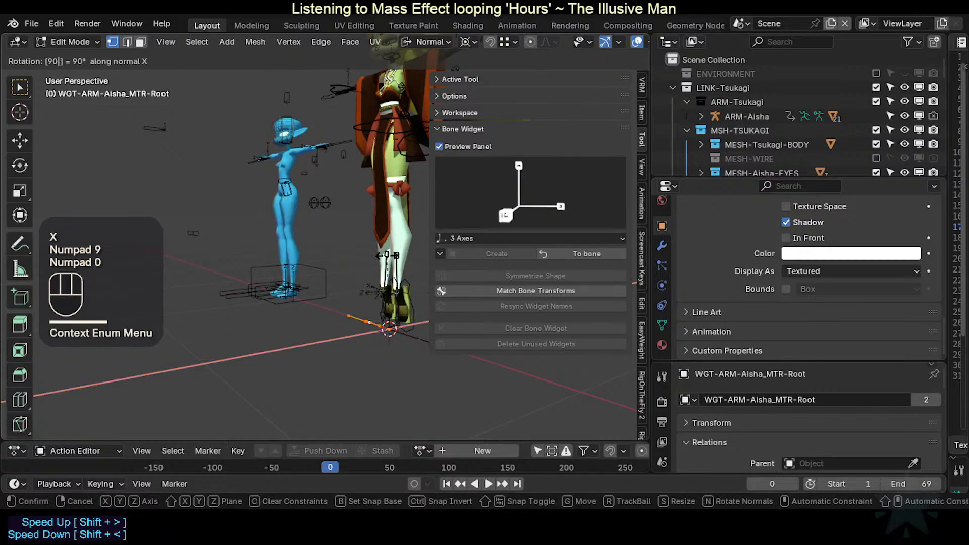
{"action": "key", "text": "Escape"}
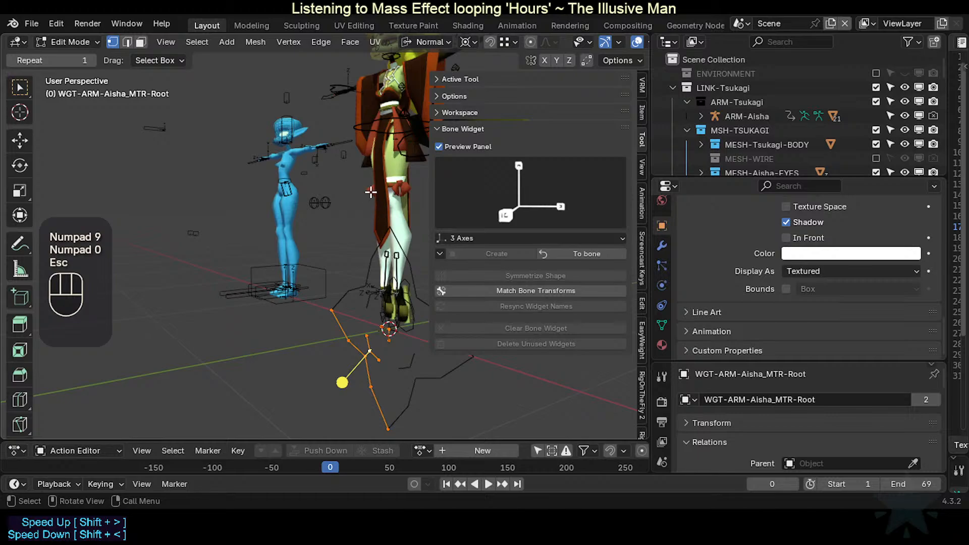
Step: Set the transform orientation to Global and try rotating the selected widget points 90° about the global X axis
{"action": "key", "text": "less"}
{"action": "key", "text": "shift+less"}
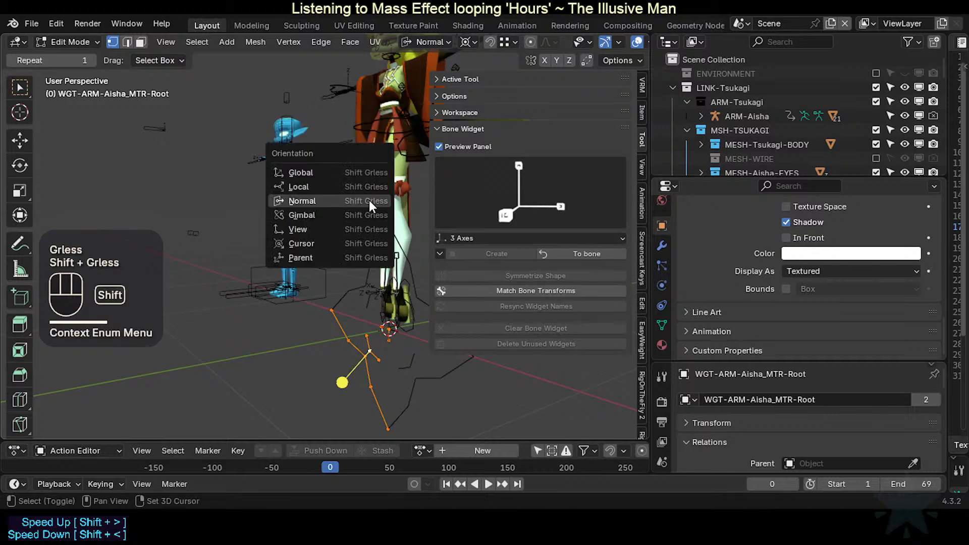
{"action": "left_click", "coordinate": [362, 171]}
{"action": "key", "text": "r"}
{"action": "key", "text": "x"}
{"action": "key", "text": "KP_9"}
{"action": "key", "text": "KP_0"}
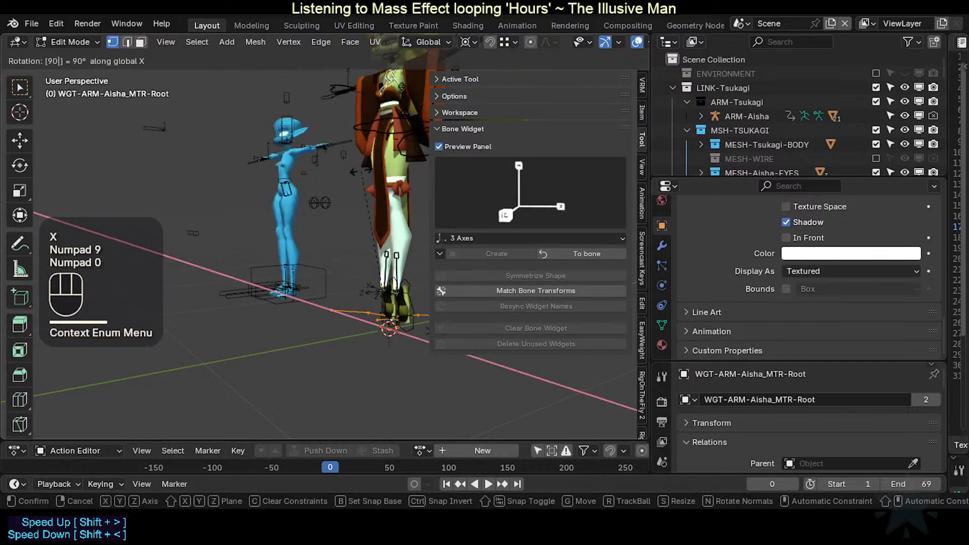
{"action": "key", "text": "Escape"}
{"action": "key", "text": "r"}
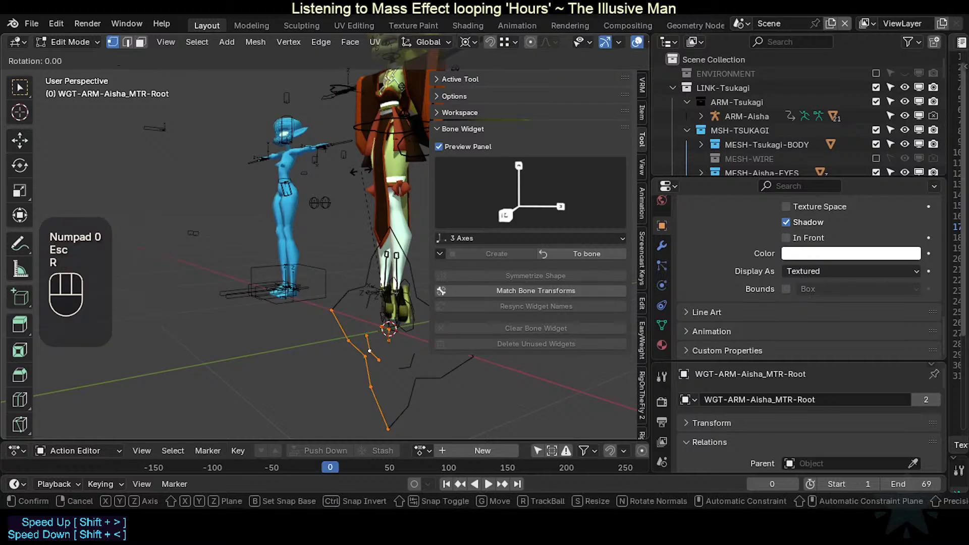
{"action": "key", "text": "x"}
{"action": "key", "text": "KP_9"}
{"action": "key", "text": "KP_0"}
{"action": "key", "text": "Escape"}
Step: Try rotating the selected widget points 90° about the global Z axis, then 90° about the global Y axis
{"action": "key", "text": "r"}
{"action": "key", "text": "z"}
{"action": "key", "text": "KP_9"}
{"action": "key", "text": "KP_0"}
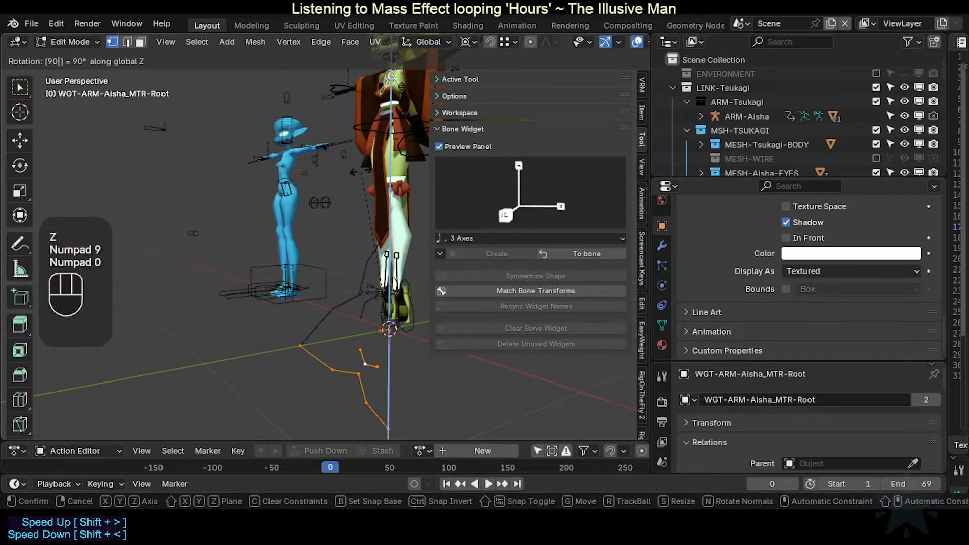
{"action": "key", "text": "Escape"}
{"action": "key", "text": "r"}
{"action": "key", "text": "y"}
{"action": "key", "text": "KP_9"}
{"action": "key", "text": "KP_0"}
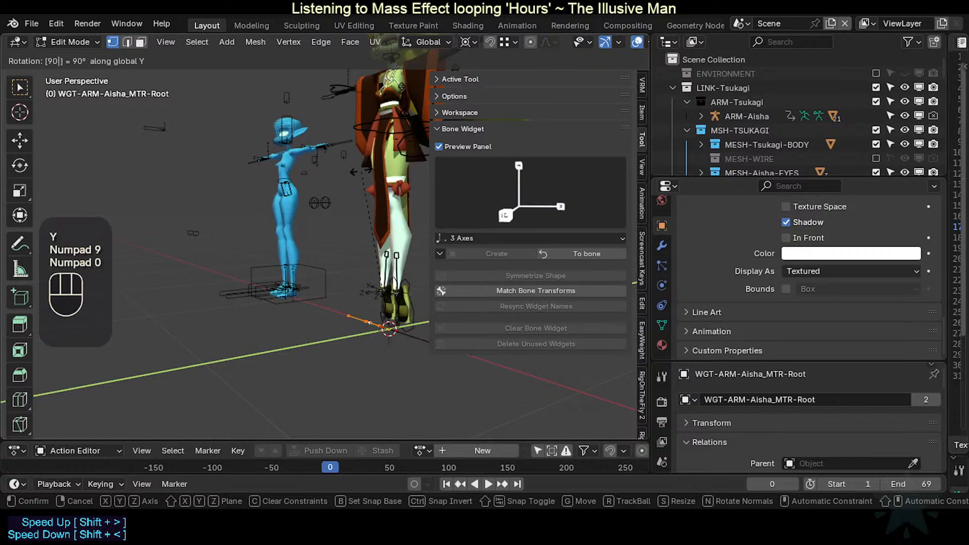
{"action": "key", "text": "Escape"}
Step: Try rotating the selected widget points -90° about global Y, and freehand about the global X and Z axes
{"action": "key", "text": "r"}
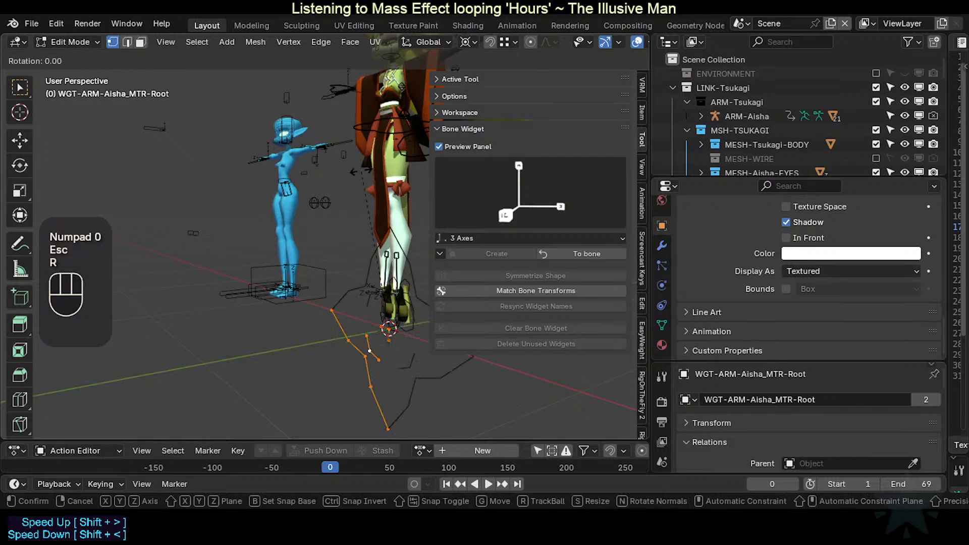
{"action": "key", "text": "y"}
{"action": "key", "text": "KP_Subtract"}
{"action": "key", "text": "KP_9"}
{"action": "key", "text": "KP_0"}
{"action": "key", "text": "Escape"}
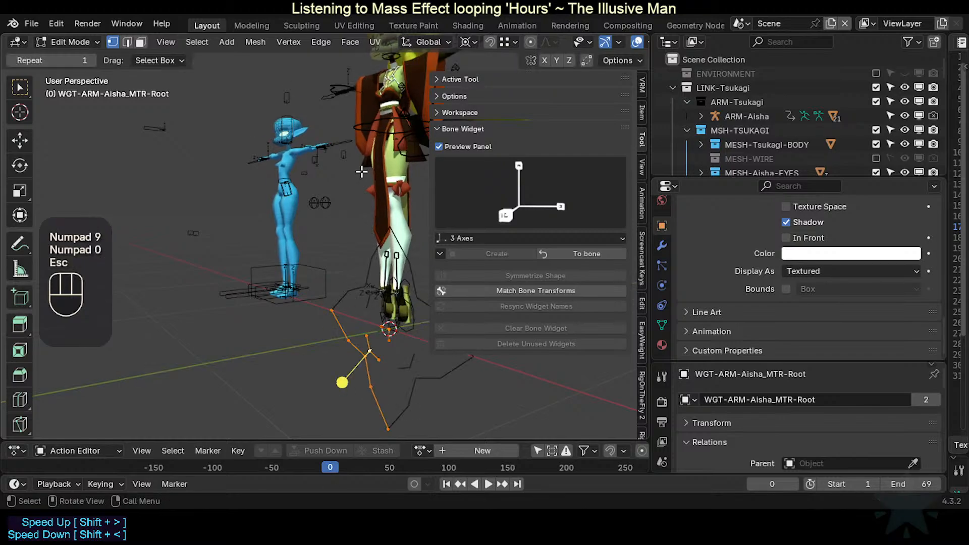
{"action": "key", "text": "r"}
{"action": "key", "text": "x"}
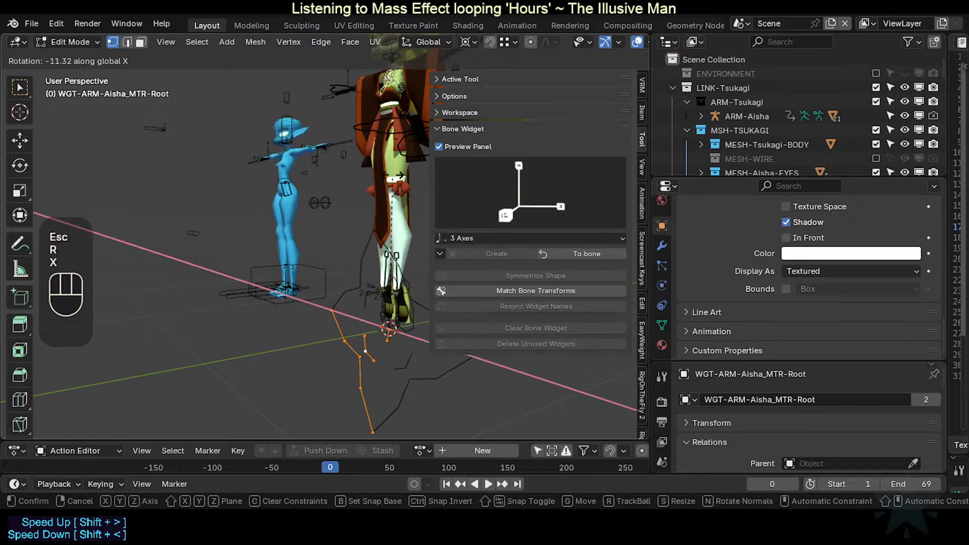
{"action": "key", "text": "Escape"}
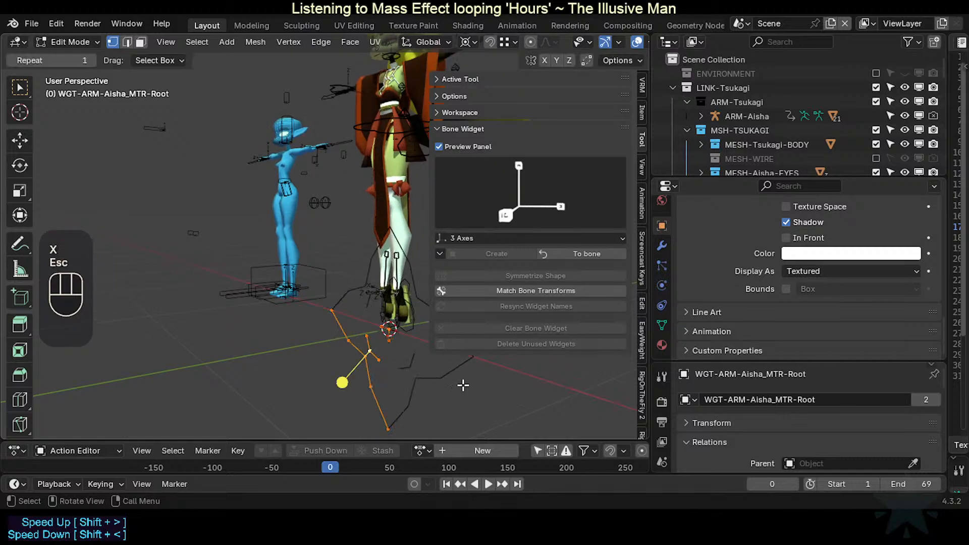
{"action": "key", "text": "r"}
{"action": "key", "text": "z"}
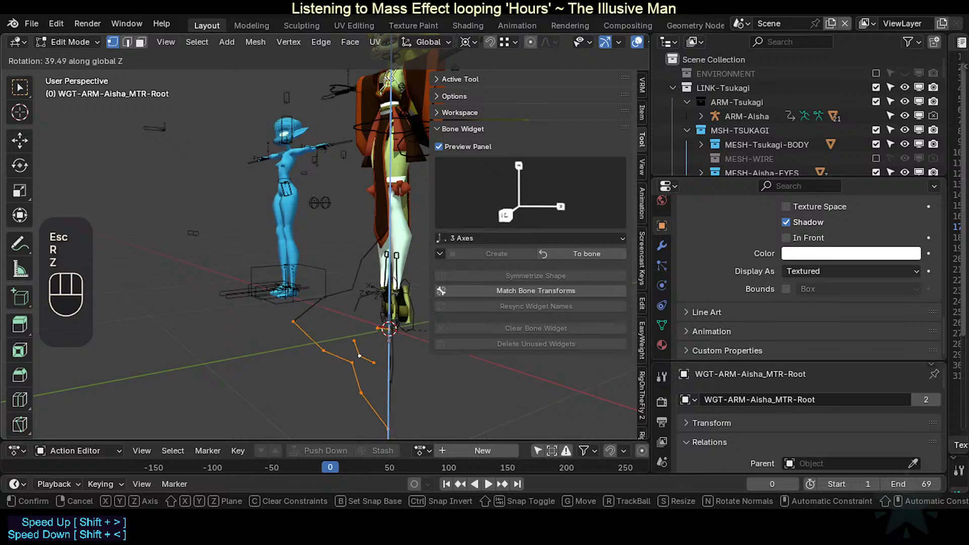
{"action": "key", "text": "Escape"}
Step: Try another freehand rotation of the widget points about global X and return from the widget to the MTR-Root bone
{"action": "middle_click_drag", "start_coordinate": [437, 361], "coordinate": [335, 339]}
{"action": "key", "text": "r"}
{"action": "key", "text": "x"}
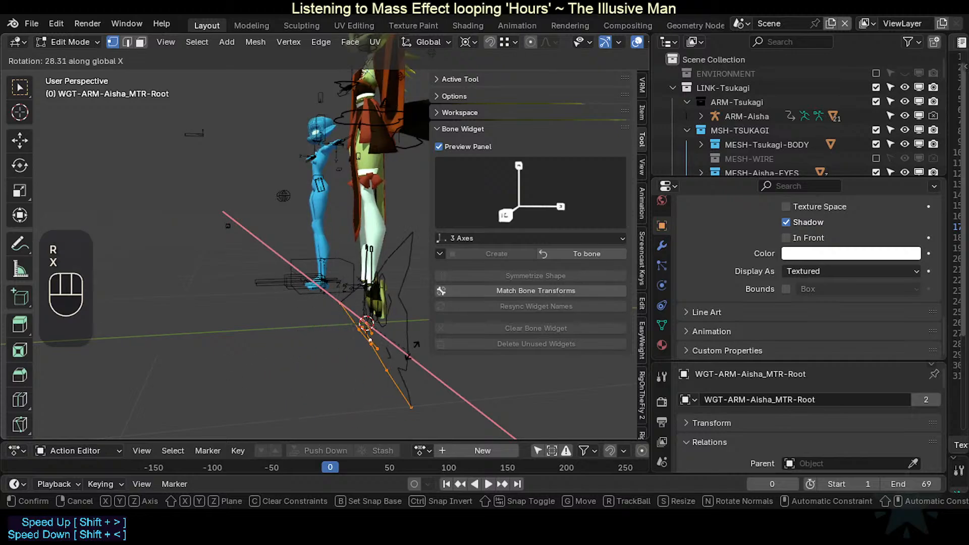
{"action": "key", "text": "Escape"}
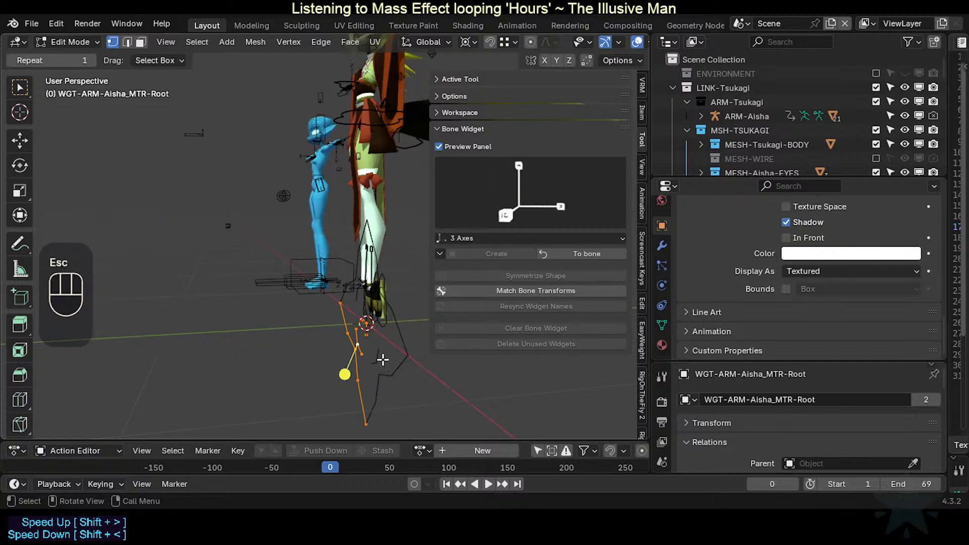
{"action": "key", "text": "a"}
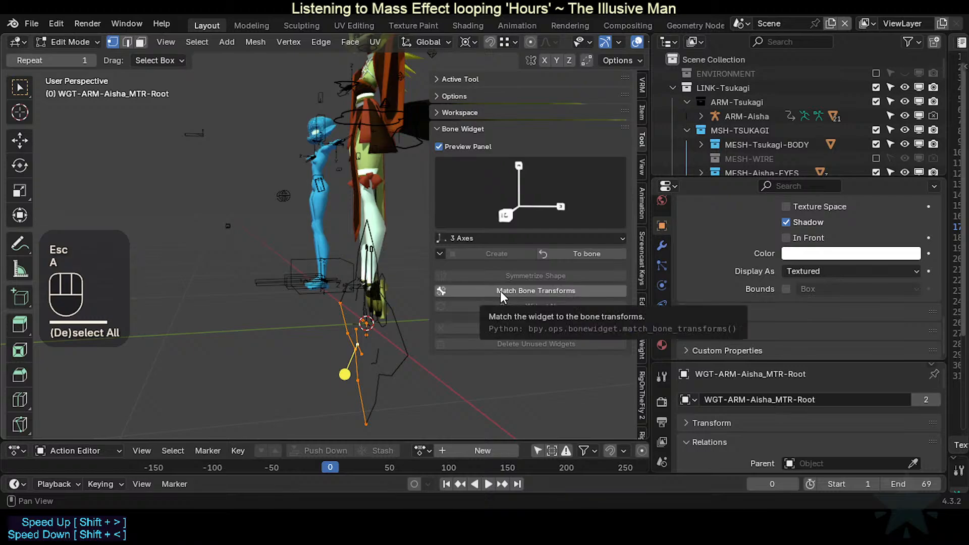
{"action": "left_click", "coordinate": [573, 253]}
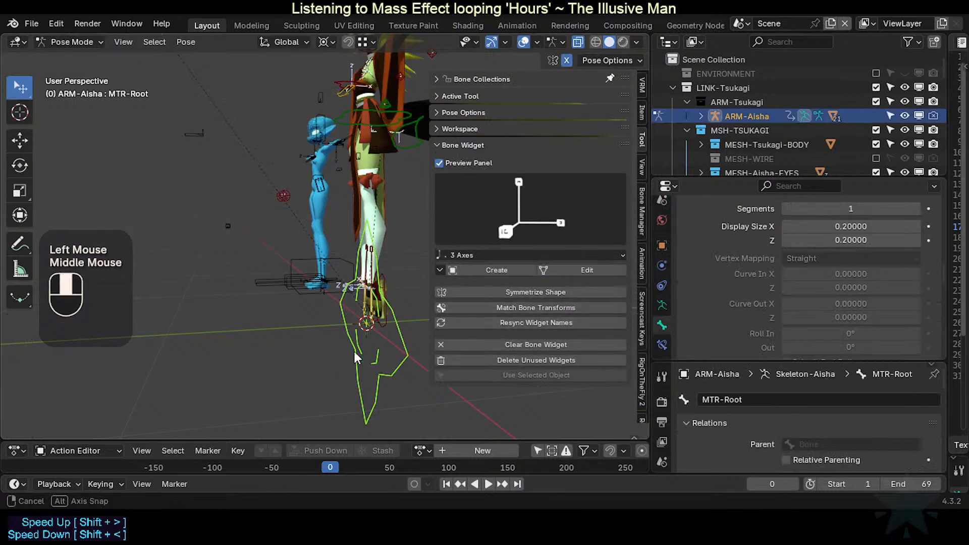
Step: Compare the MTR-Root bone of ARM-Aisha in Edit Mode with its widget in Pose Mode
{"action": "middle_click_drag", "start_coordinate": [354, 350], "coordinate": [321, 323]}
{"action": "key", "text": "Tab"}
{"action": "scroll", "coordinate": [367, 329], "scroll_direction": "down", "scroll_amount": 1}
{"action": "scroll", "coordinate": [359, 353], "scroll_direction": "up", "scroll_amount": 1}
{"action": "scroll", "coordinate": [324, 318], "scroll_direction": "up", "scroll_amount": 1}
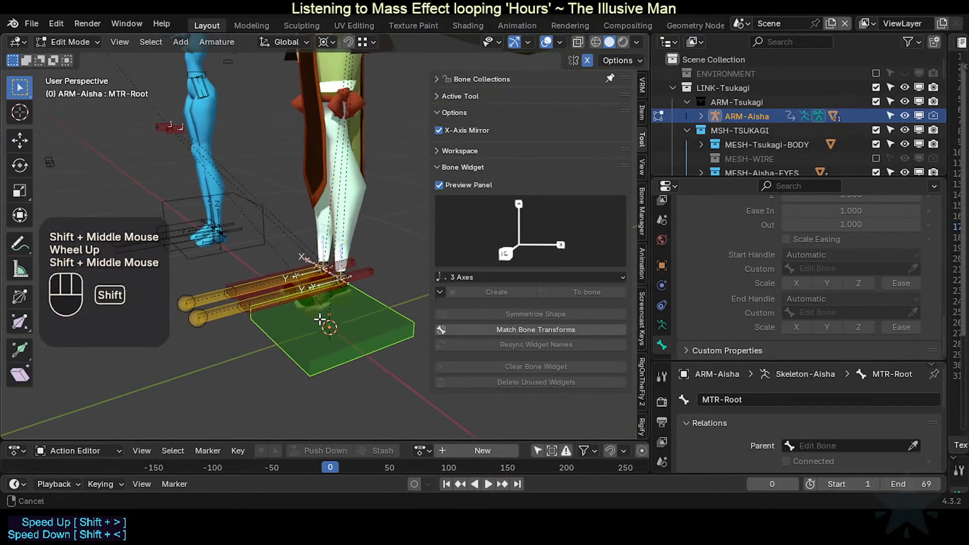
{"action": "scroll", "coordinate": [328, 322], "scroll_direction": "up", "scroll_amount": 1, "text": "shift"}
{"action": "scroll", "coordinate": [332, 321], "scroll_direction": "down", "scroll_amount": 1}
{"action": "scroll", "coordinate": [332, 321], "scroll_direction": "down", "scroll_amount": 1}
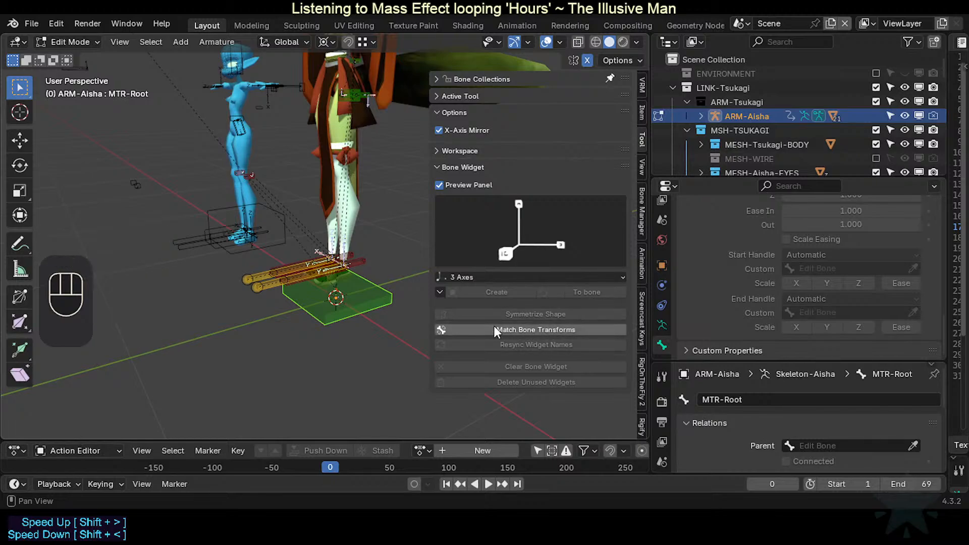
{"action": "key", "text": "Tab"}
{"action": "key", "text": "Tab"}
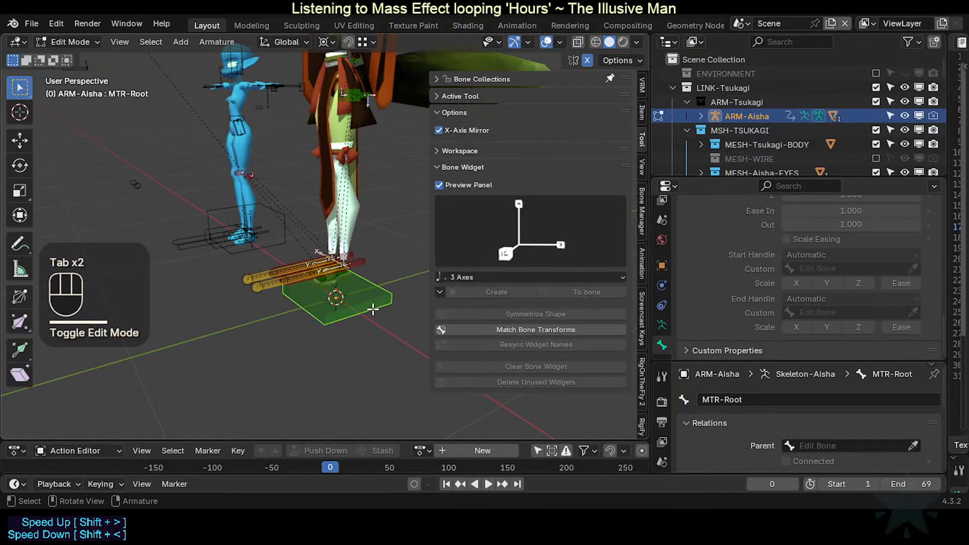
{"action": "key", "text": "Tab"}
{"action": "scroll", "coordinate": [371, 311], "scroll_direction": "up", "scroll_amount": 1}
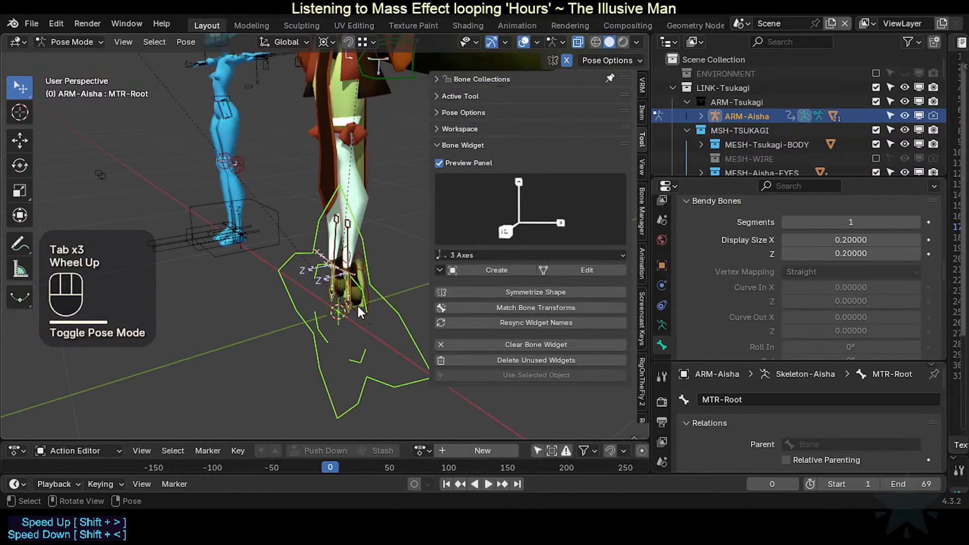
{"action": "middle_click_drag", "start_coordinate": [356, 304], "coordinate": [373, 309]}
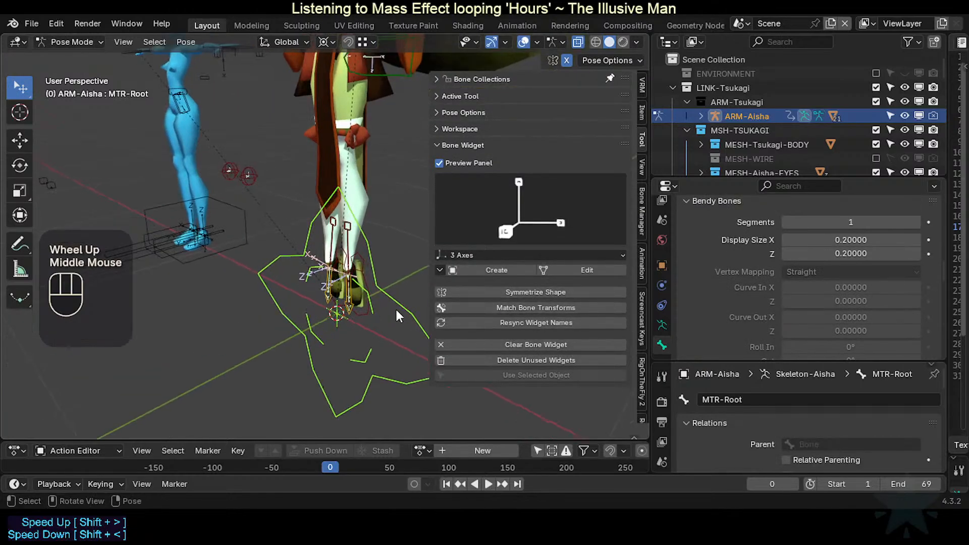
{"action": "key", "text": "Tab"}
{"action": "scroll", "coordinate": [334, 324], "scroll_direction": "up", "scroll_amount": 2}
{"action": "scroll", "coordinate": [335, 324], "scroll_direction": "down", "scroll_amount": 1}
{"action": "middle_click_drag", "start_coordinate": [338, 321], "coordinate": [318, 318]}
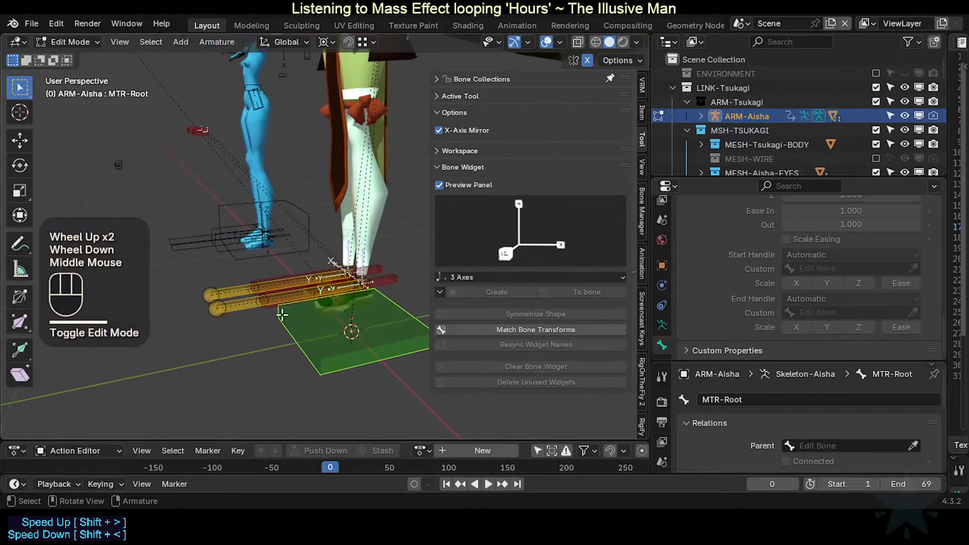
Step: Select the AIM-Foot.L bone, try rotating it 90° about the global X axis, and return ARM-Aisha to Pose Mode
{"action": "left_click", "coordinate": [258, 301]}
{"action": "scroll", "coordinate": [309, 313], "scroll_direction": "up", "scroll_amount": 2}
{"action": "middle_click_drag", "start_coordinate": [335, 281], "coordinate": [331, 281], "text": "shift"}
{"action": "scroll", "coordinate": [332, 281], "scroll_direction": "down", "scroll_amount": 1}
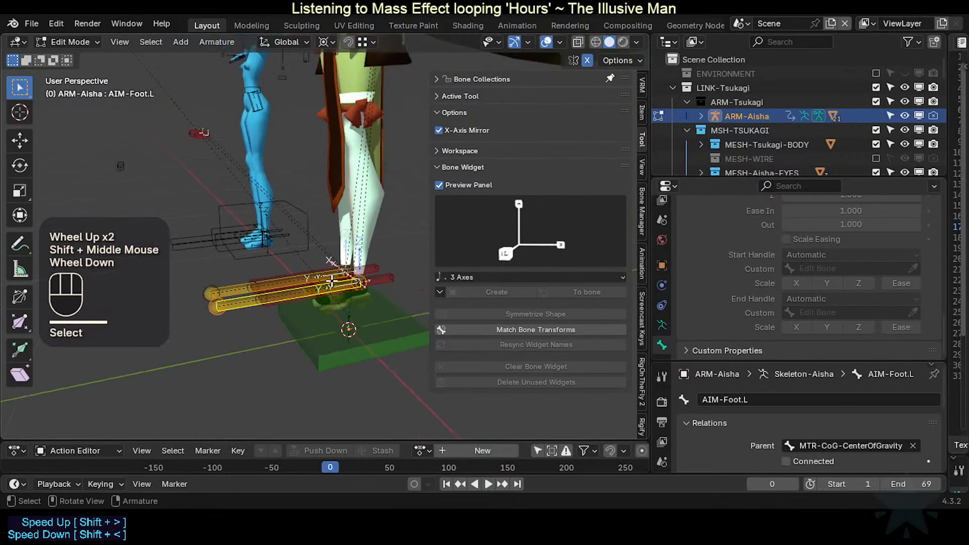
{"action": "key", "text": "r"}
{"action": "key", "text": "x"}
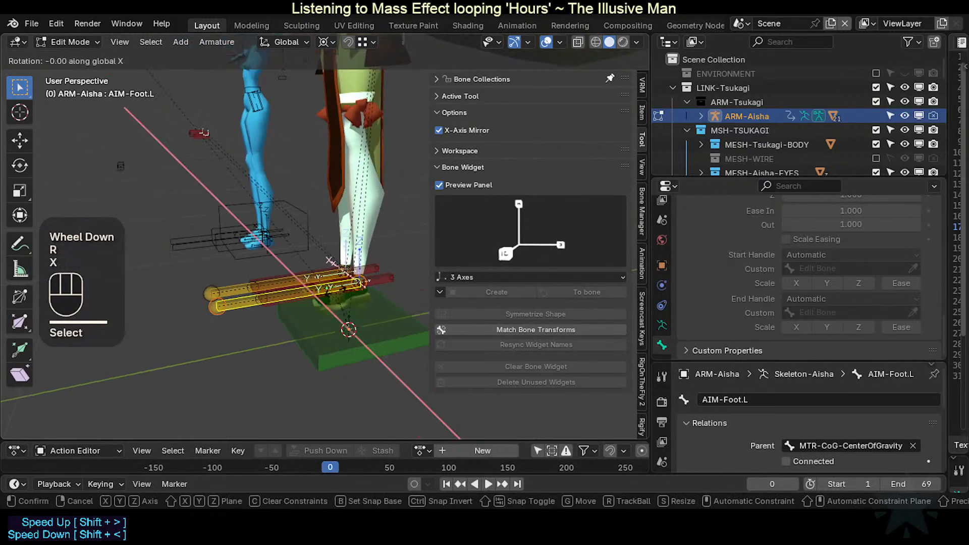
{"action": "key", "text": "KP_9"}
{"action": "key", "text": "KP_0"}
{"action": "key", "text": "Escape"}
{"action": "key", "text": "Tab"}
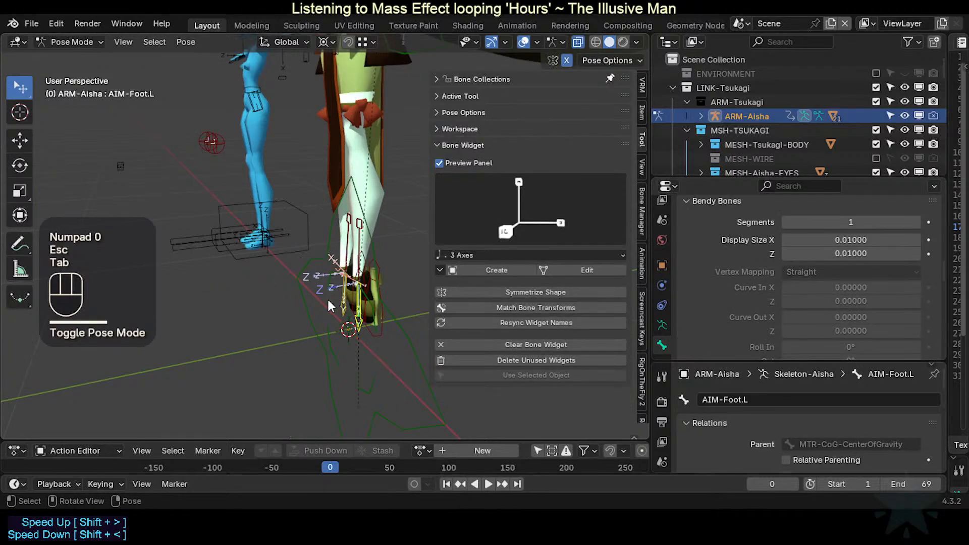
Step: Switch to ARM-Tuka in Pose Mode and examine the Bendy Bones display size of its AIM-Foot.R bone
{"action": "left_click", "coordinate": [362, 323]}
{"action": "left_click", "coordinate": [363, 323]}
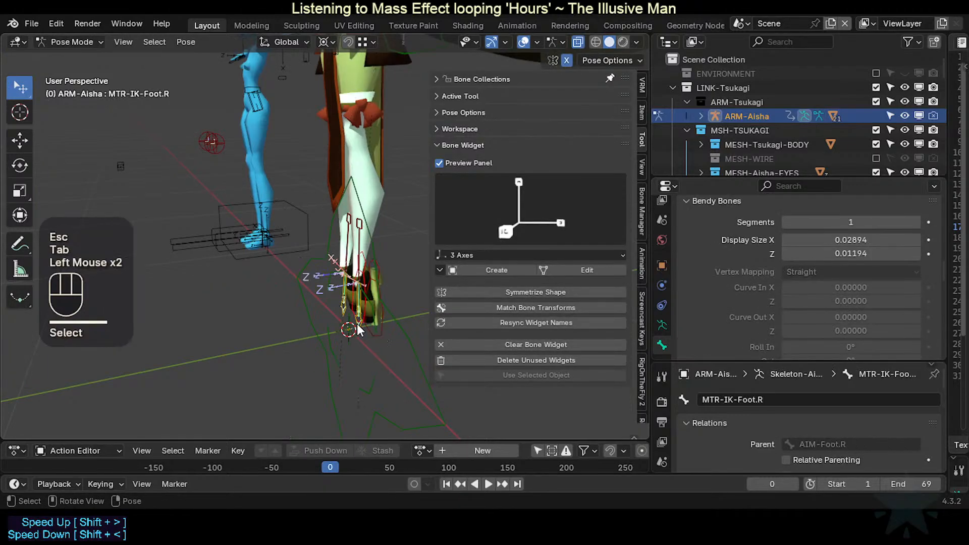
{"action": "left_click", "coordinate": [259, 265]}
{"action": "left_click", "coordinate": [235, 247]}
{"action": "key", "text": "ctrl+Tab"}
{"action": "left_click", "coordinate": [234, 247]}
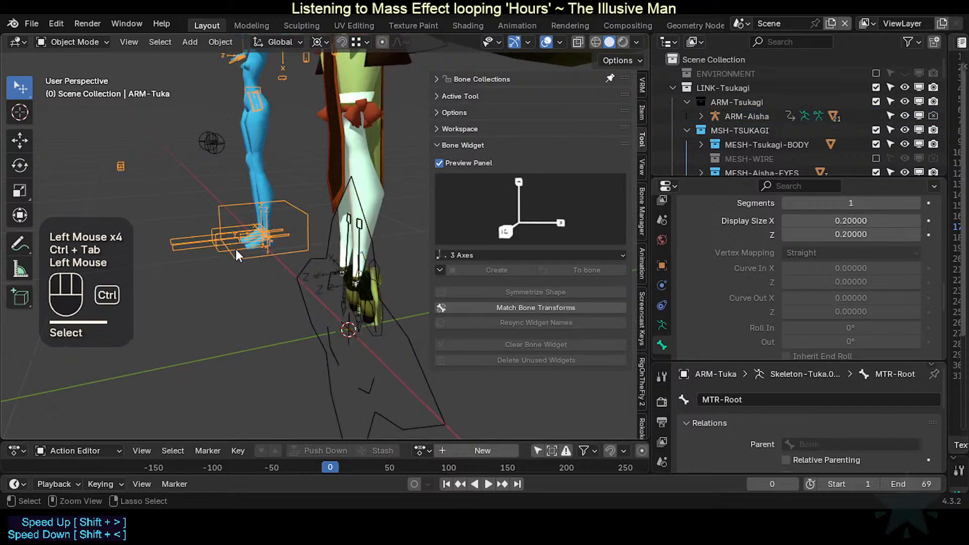
{"action": "key", "text": "ctrl+Tab"}
{"action": "key", "text": "ctrl+4"}
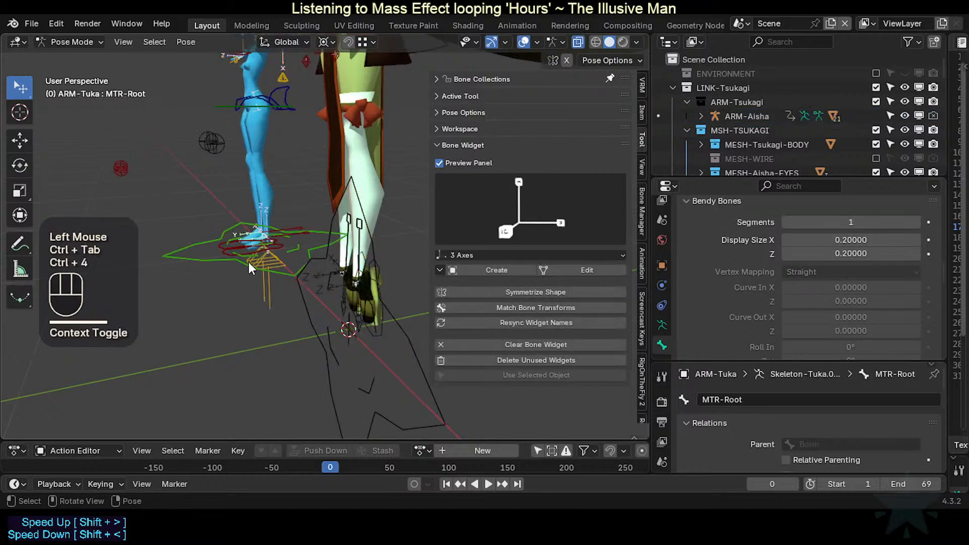
{"action": "left_click", "coordinate": [270, 295]}
{"action": "left_click", "coordinate": [357, 325]}
{"action": "left_click", "coordinate": [357, 322]}
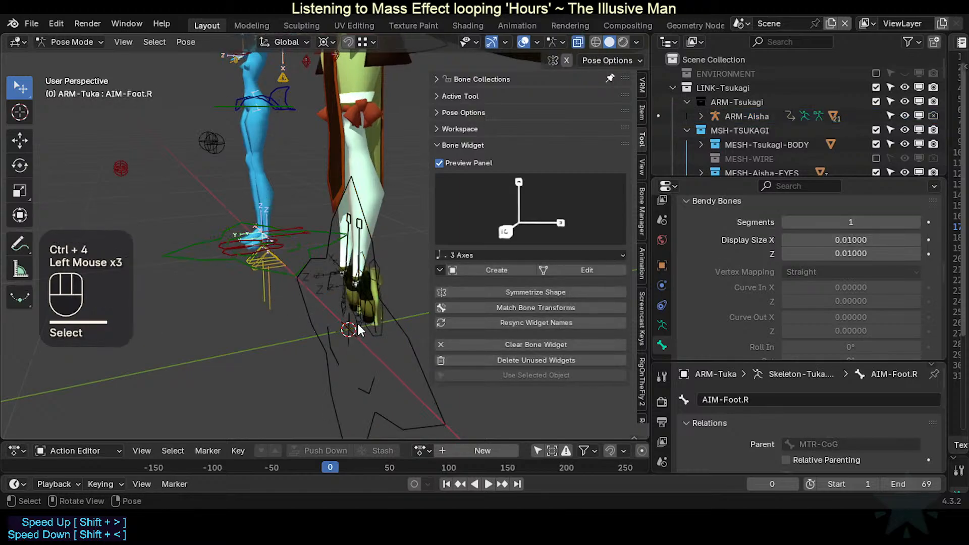
Step: Return to ARM-Aisha in Pose Mode and examine the Bendy Bones settings of its AIM-Foot.L and AIM-Foot.R bones
{"action": "key", "text": "ctrl+Tab"}
{"action": "left_click", "coordinate": [357, 323]}
{"action": "key", "text": "ctrl+Tab"}
{"action": "left_click", "coordinate": [357, 329]}
{"action": "middle_click_drag", "start_coordinate": [357, 331], "coordinate": [389, 328], "text": "shift"}
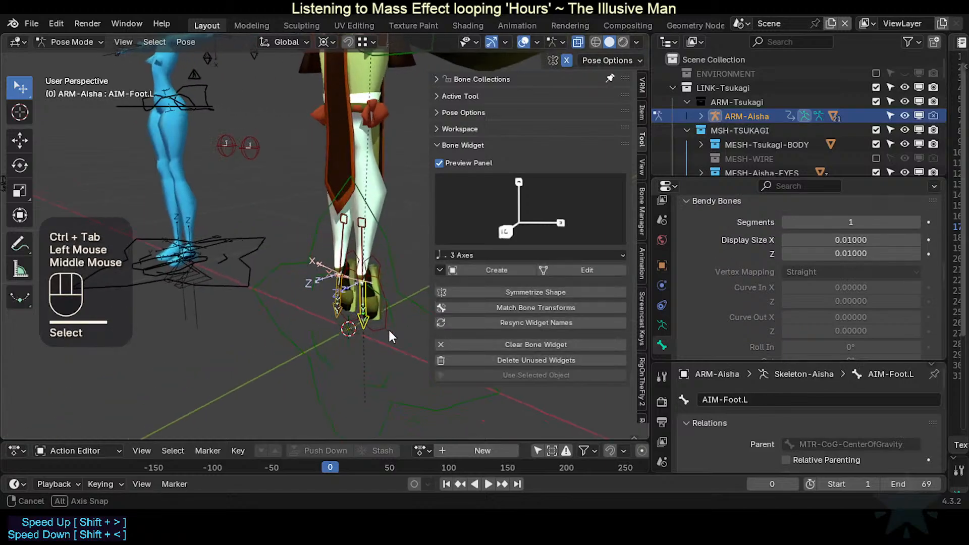
{"action": "left_click", "coordinate": [337, 317], "text": "shift"}
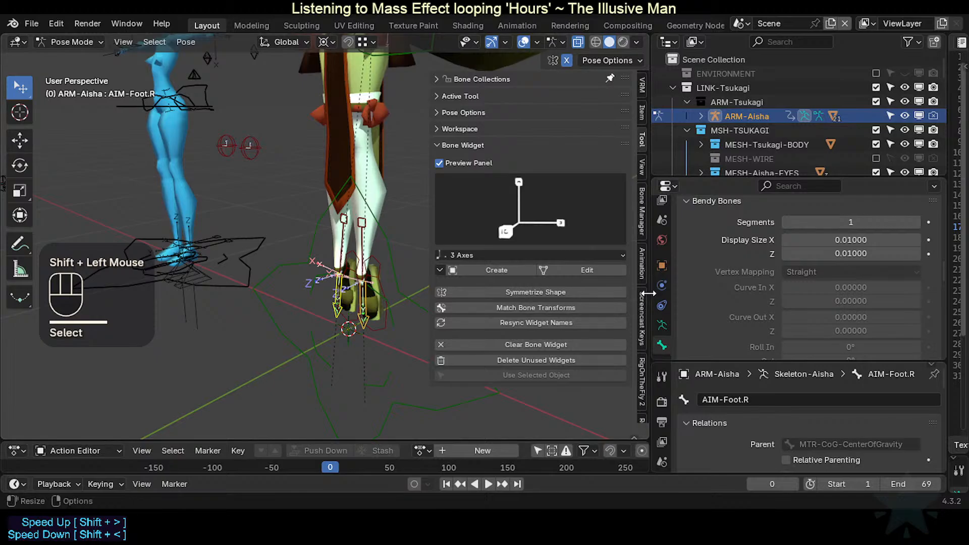
Step: Widen the properties editor and hide the viewport sidebar
{"action": "left_click_drag", "start_coordinate": [649, 293], "coordinate": [625, 294]}
{"action": "scroll", "coordinate": [416, 229], "scroll_direction": "down", "scroll_amount": 1}
{"action": "key", "text": "n"}
{"action": "middle_click_drag", "start_coordinate": [416, 229], "coordinate": [397, 287], "text": "shift"}
{"action": "scroll", "coordinate": [396, 287], "scroll_direction": "up", "scroll_amount": 1}
{"action": "scroll", "coordinate": [396, 288], "scroll_direction": "down", "scroll_amount": 3}
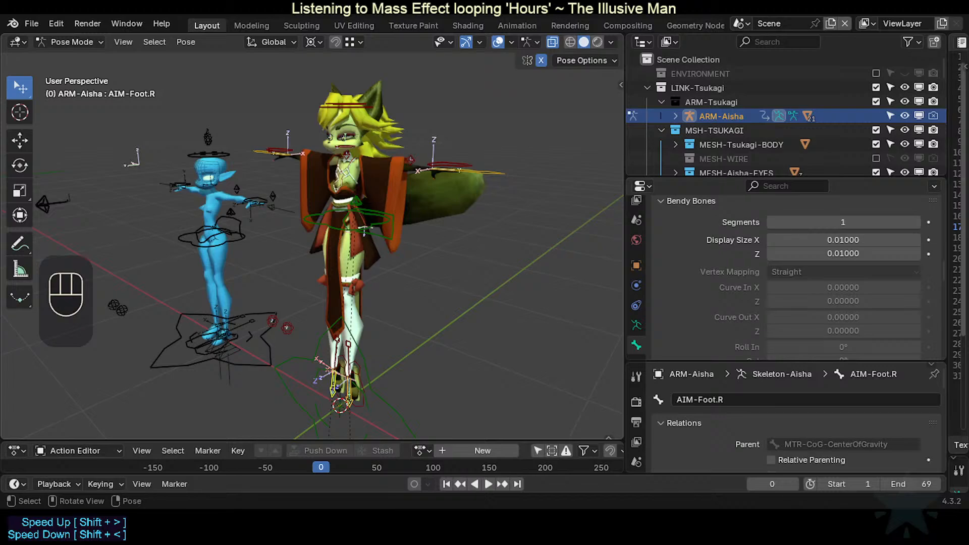
Step: Close TEMPLATE-RiggedModel.blend without saving its changes
{"action": "left_click", "coordinate": [32, 23]}
{"action": "left_click", "coordinate": [46, 324]}
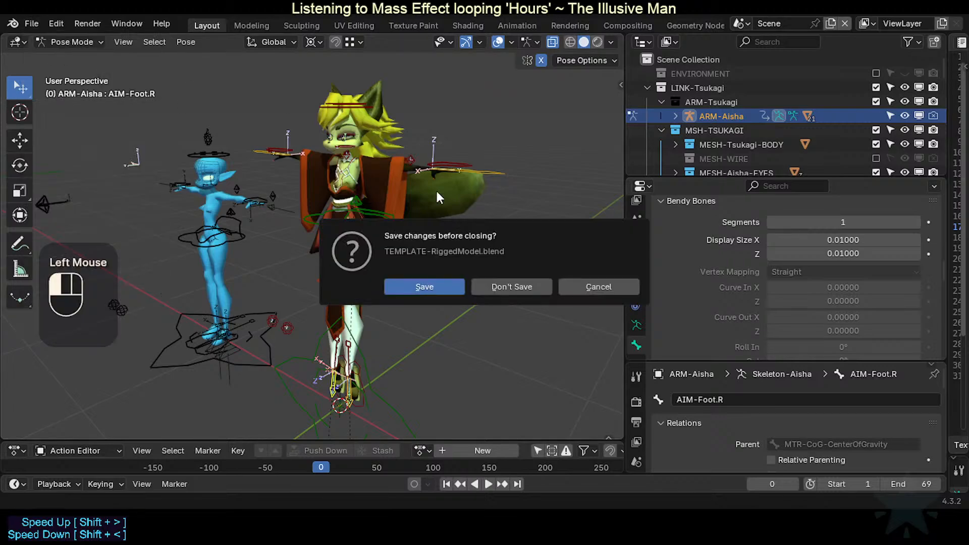
{"action": "left_click", "coordinate": [492, 292]}
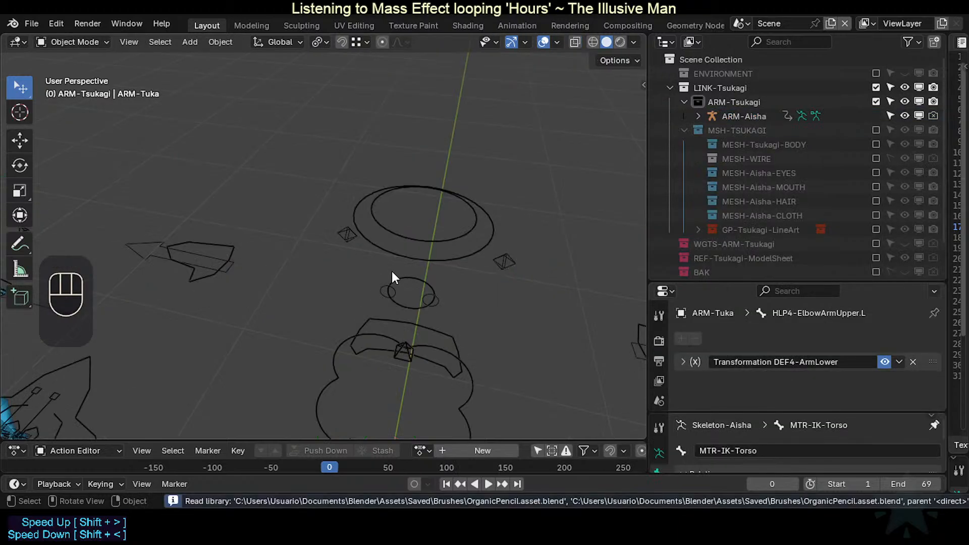
Step: Compare the ARM-Aisha and ARM-Tuka armatures side by side, selecting each in turn
{"action": "scroll", "coordinate": [388, 282], "scroll_direction": "down", "scroll_amount": 3}
{"action": "middle_click_drag", "start_coordinate": [378, 305], "coordinate": [410, 261], "text": "shift"}
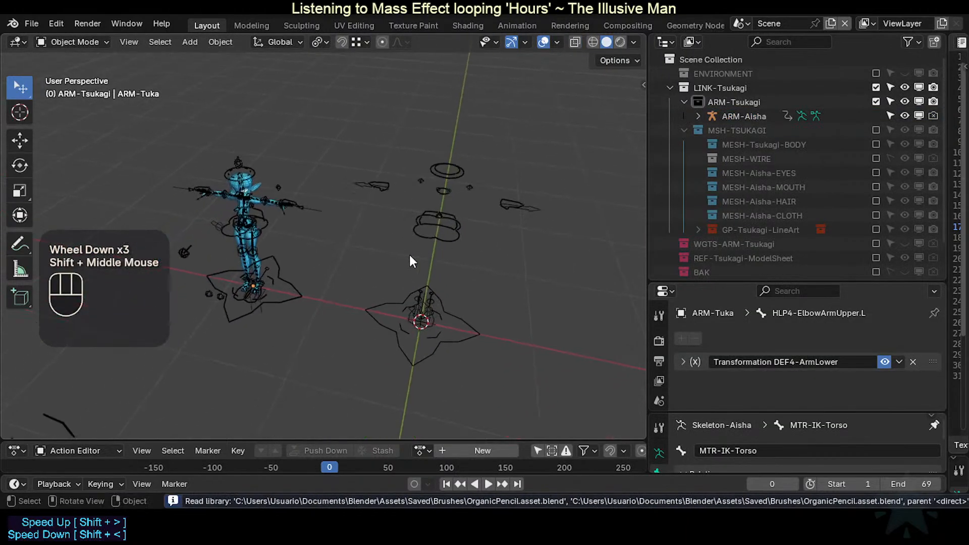
{"action": "scroll", "coordinate": [278, 290], "scroll_direction": "up", "scroll_amount": 3}
{"action": "left_click", "coordinate": [332, 302]}
{"action": "middle_click_drag", "start_coordinate": [332, 302], "coordinate": [420, 278], "text": "shift"}
{"action": "left_click", "coordinate": [447, 289]}
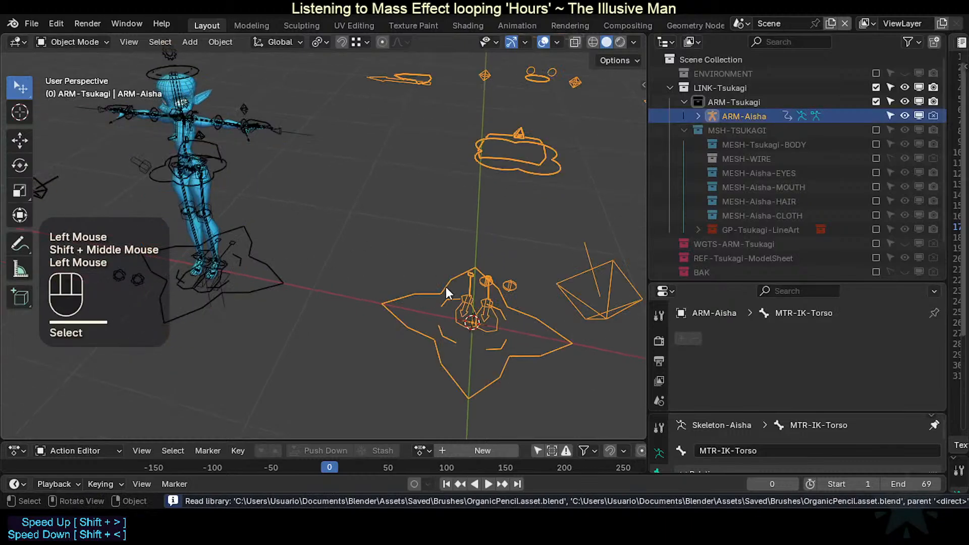
{"action": "scroll", "coordinate": [447, 287], "scroll_direction": "down", "scroll_amount": 2}
{"action": "key", "text": "ctrl+Tab"}
{"action": "key", "text": "ctrl+Tab"}
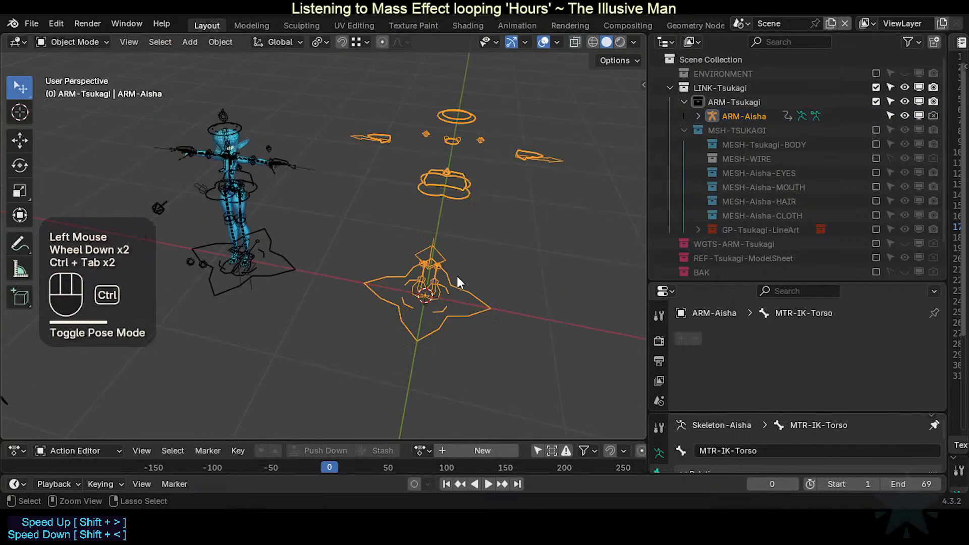
{"action": "left_click", "coordinate": [453, 289]}
{"action": "left_click", "coordinate": [267, 270]}
{"action": "scroll", "coordinate": [269, 283], "scroll_direction": "up", "scroll_amount": 1}
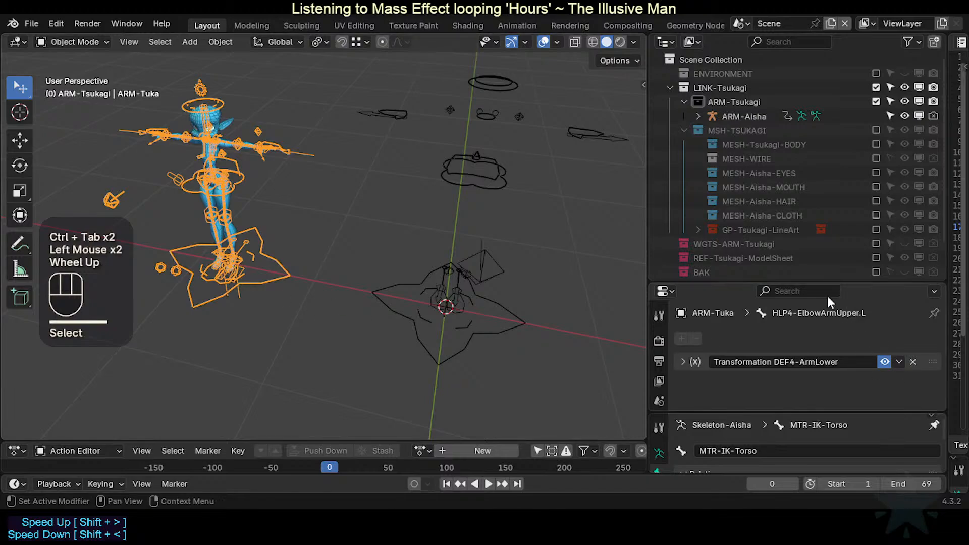
{"action": "left_click", "coordinate": [468, 270]}
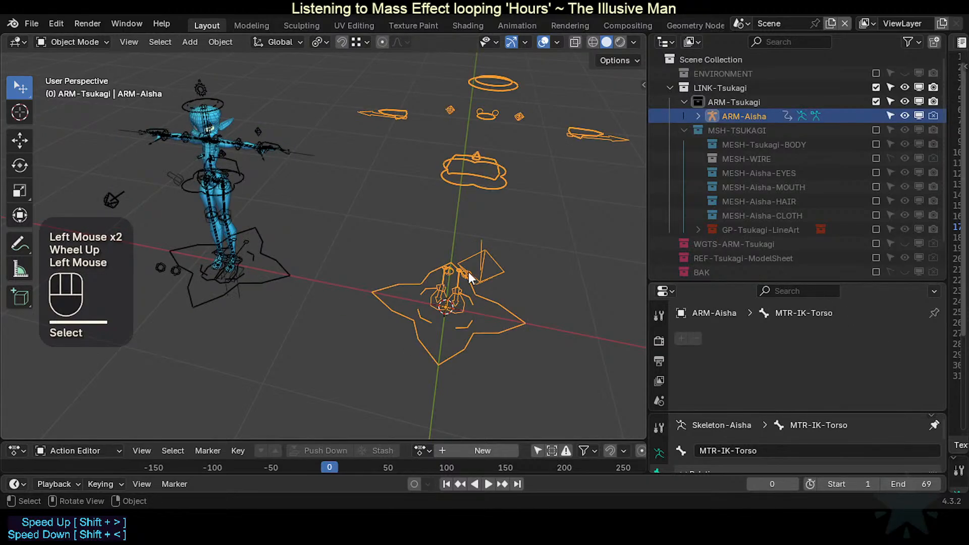
{"action": "middle_click", "coordinate": [461, 249], "text": "shift"}
{"action": "middle_click_drag", "start_coordinate": [462, 249], "coordinate": [454, 270]}
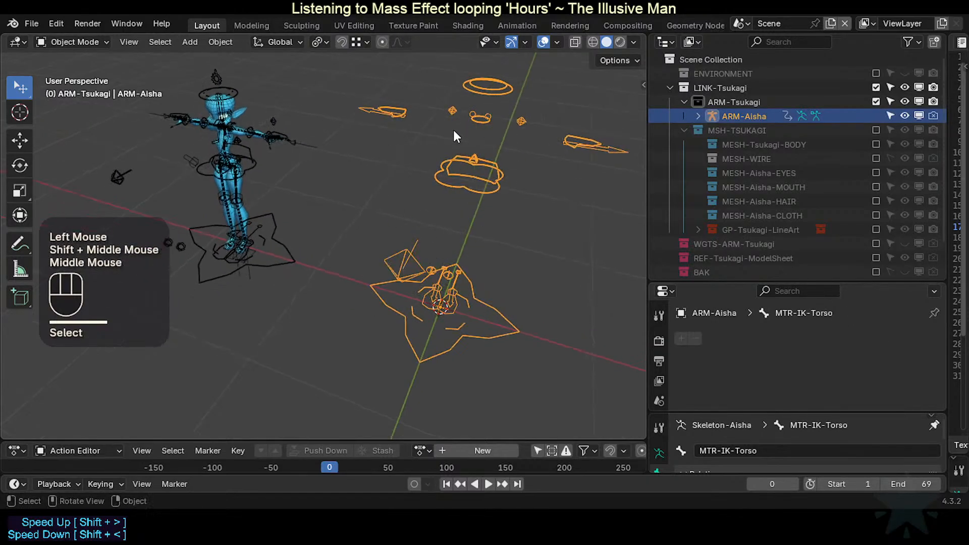
Step: Examine ARM-Tuka's controls in Pose Mode and compare them with ARM-Aisha in Object Mode
{"action": "left_click", "coordinate": [266, 208]}
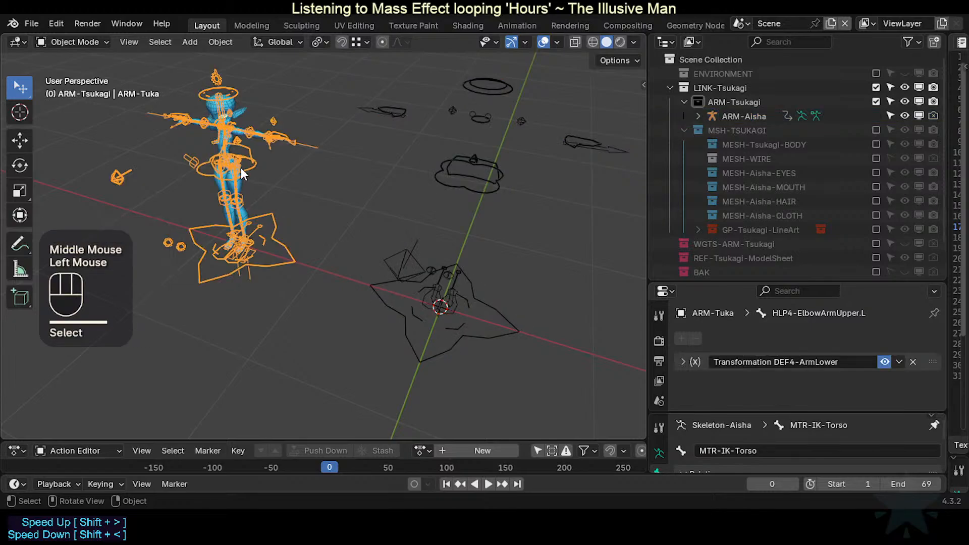
{"action": "scroll", "coordinate": [193, 122], "scroll_direction": "up", "scroll_amount": 2}
{"action": "key", "text": "ctrl+Tab"}
{"action": "scroll", "coordinate": [206, 143], "scroll_direction": "down", "scroll_amount": 1}
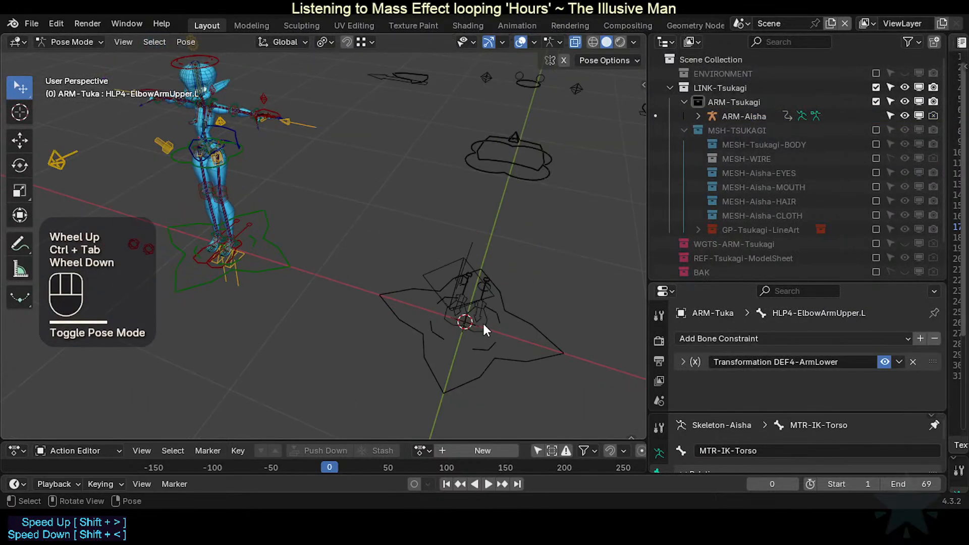
{"action": "key", "text": "ctrl+Tab"}
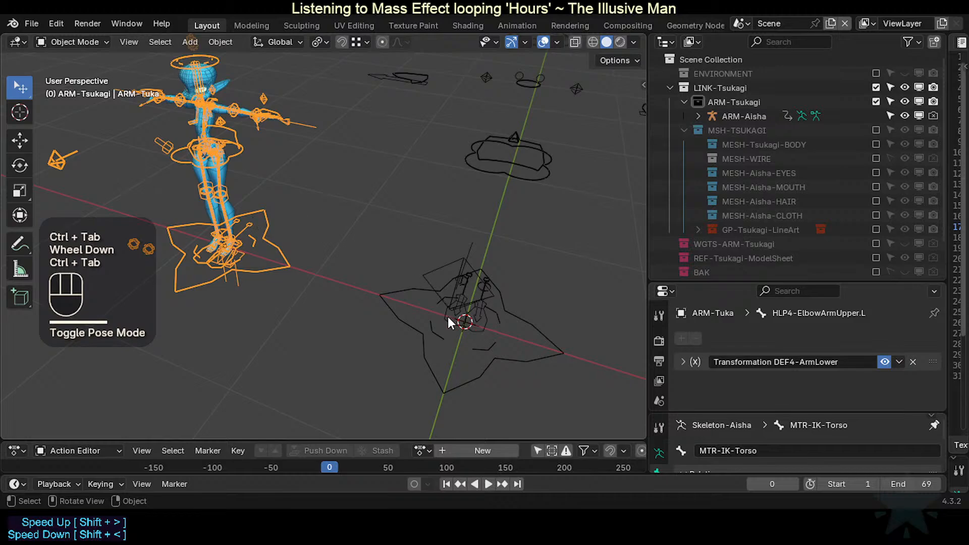
{"action": "left_click", "coordinate": [456, 298]}
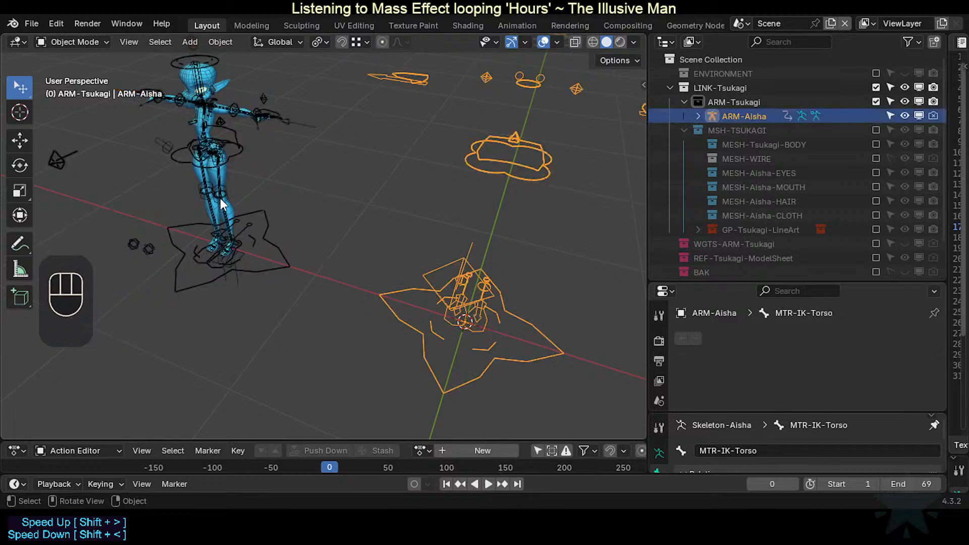
{"action": "left_click", "coordinate": [215, 182]}
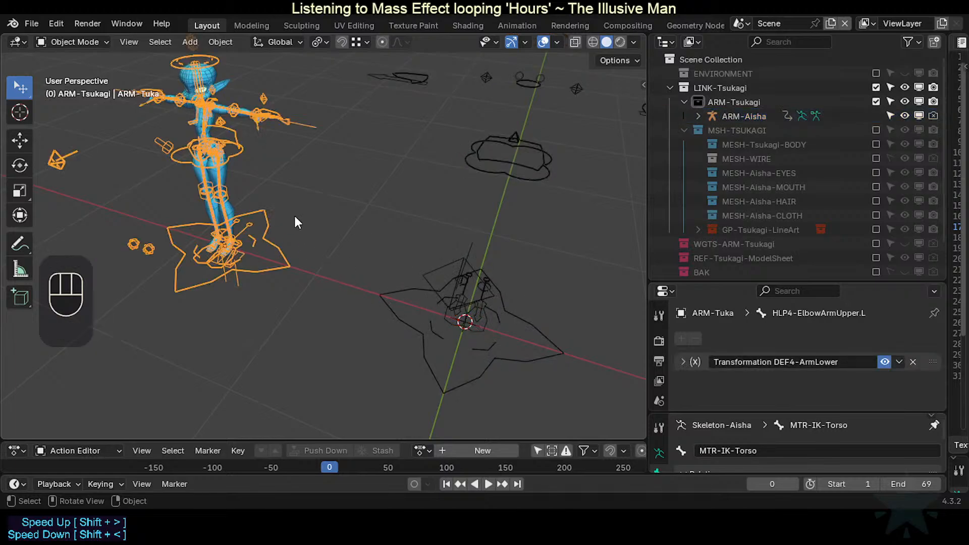
Step: Move the ARM-Tuka armature along the global X axis, closer to ARM-Aisha
{"action": "left_click", "coordinate": [230, 240]}
{"action": "left_click", "coordinate": [236, 235]}
{"action": "key", "text": "g"}
{"action": "key", "text": "x"}
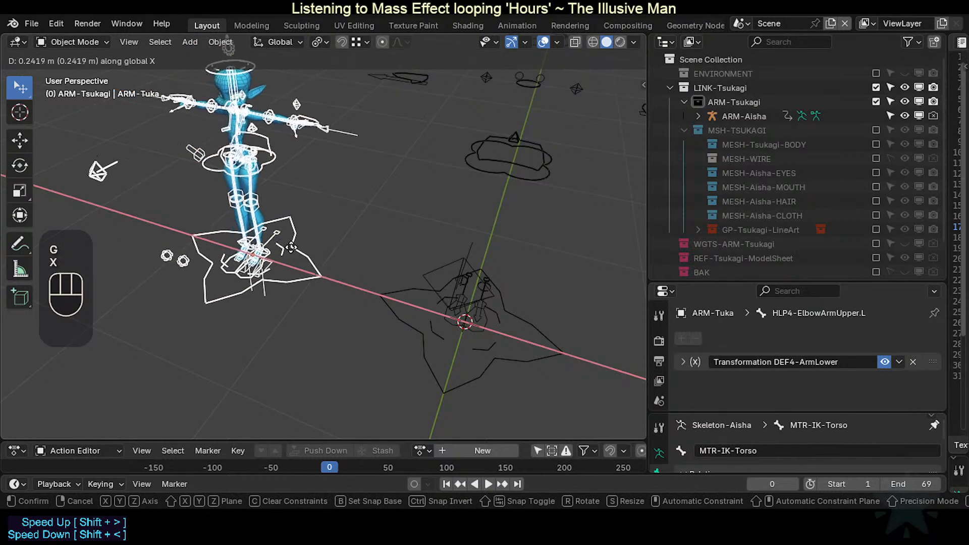
{"action": "left_click", "coordinate": [307, 253]}
Step: Select ARM-Aisha and enable the MSH-TSUKAGI collection to show the character's meshes
{"action": "left_click", "coordinate": [461, 310]}
{"action": "middle_click_drag", "start_coordinate": [462, 310], "coordinate": [411, 314], "text": "shift"}
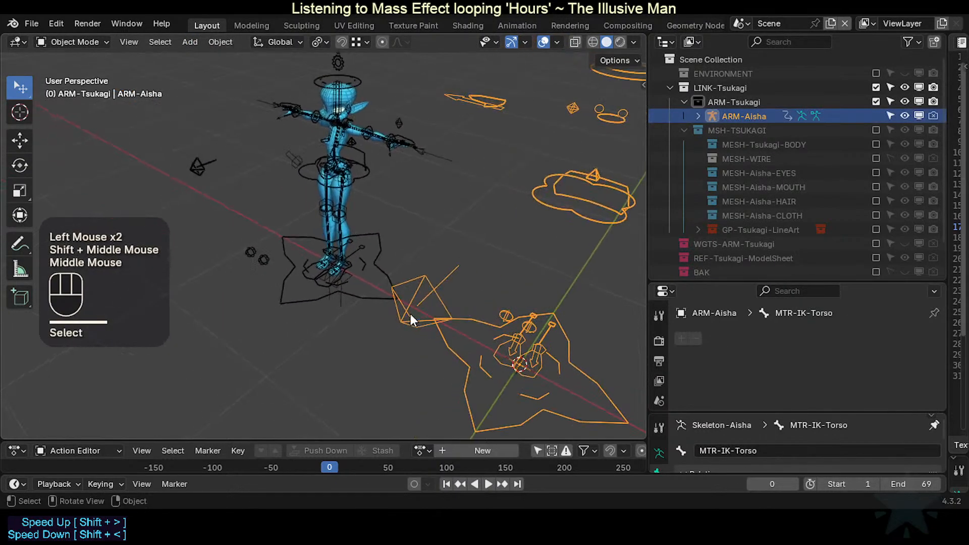
{"action": "left_click", "coordinate": [876, 130]}
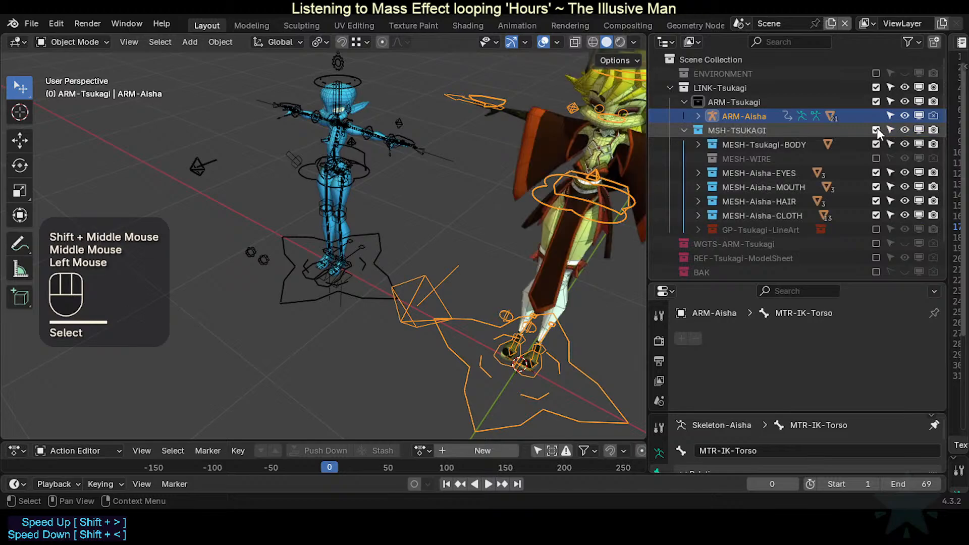
{"action": "middle_click_drag", "start_coordinate": [495, 228], "coordinate": [402, 242], "text": "shift"}
{"action": "scroll", "coordinate": [449, 261], "scroll_direction": "down", "scroll_amount": 2}
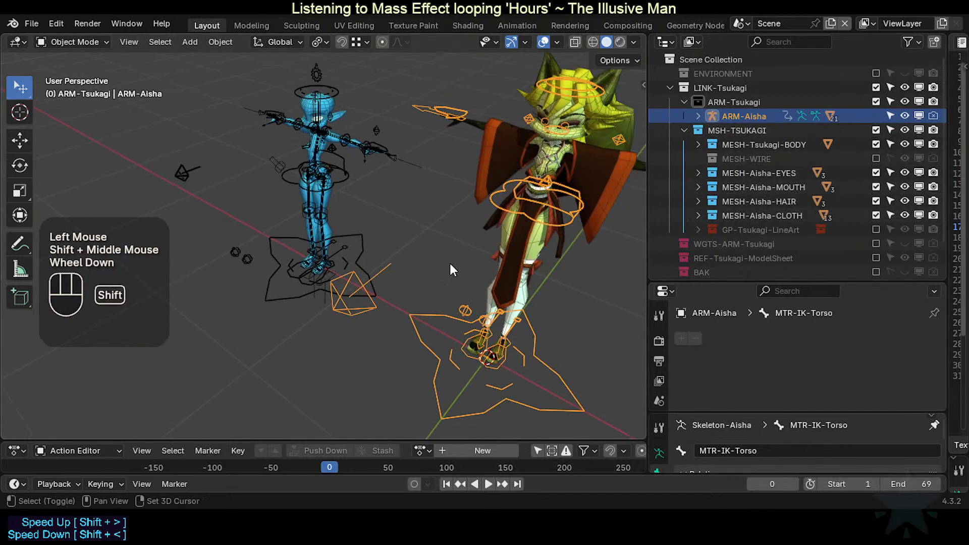
{"action": "middle_click_drag", "start_coordinate": [449, 262], "coordinate": [456, 309], "text": "shift"}
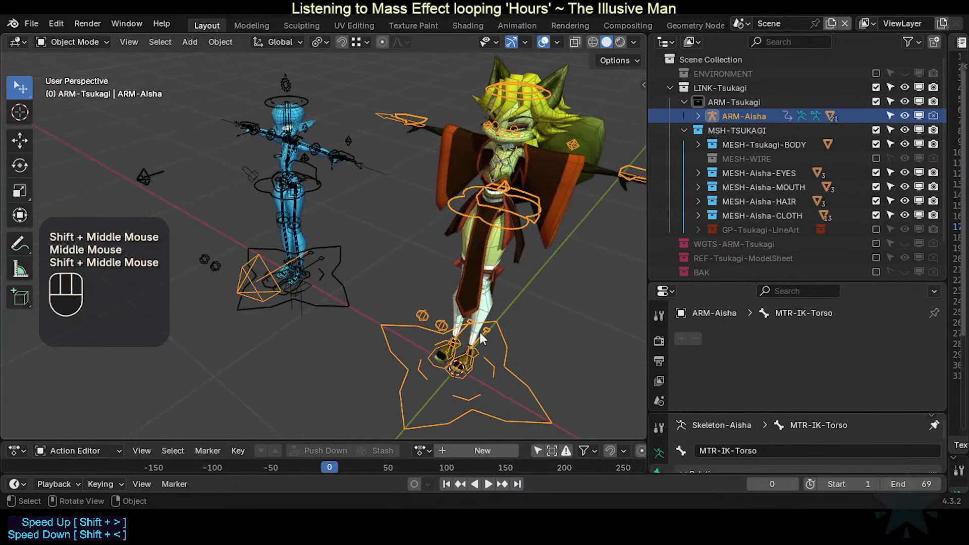
Step: Examine the 01A_Body-Tsukagi and 23_Tsukagi-BeltRibbon meshes around the legs and reselect ARM-Aisha
{"action": "left_click", "coordinate": [492, 336]}
{"action": "left_click", "coordinate": [499, 269]}
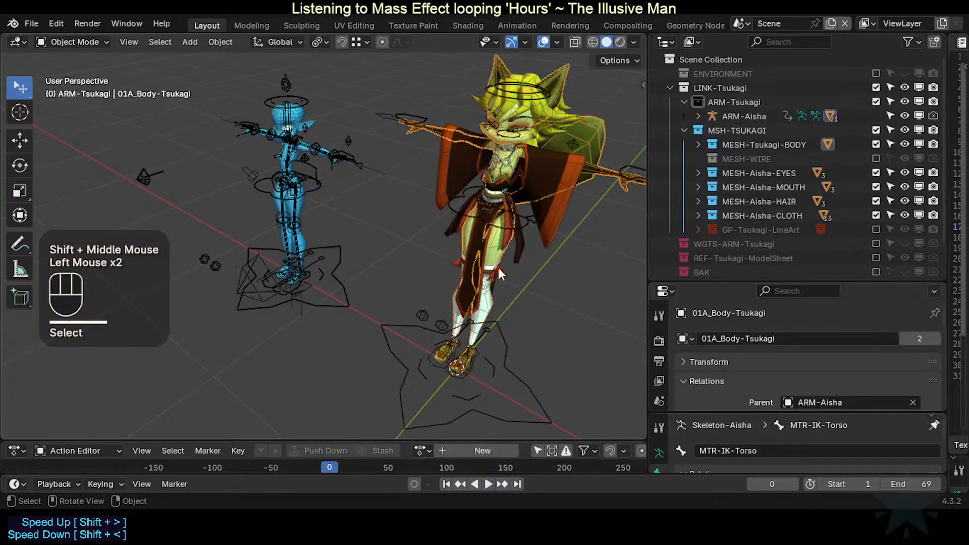
{"action": "left_click", "coordinate": [506, 325]}
{"action": "left_click", "coordinate": [501, 251]}
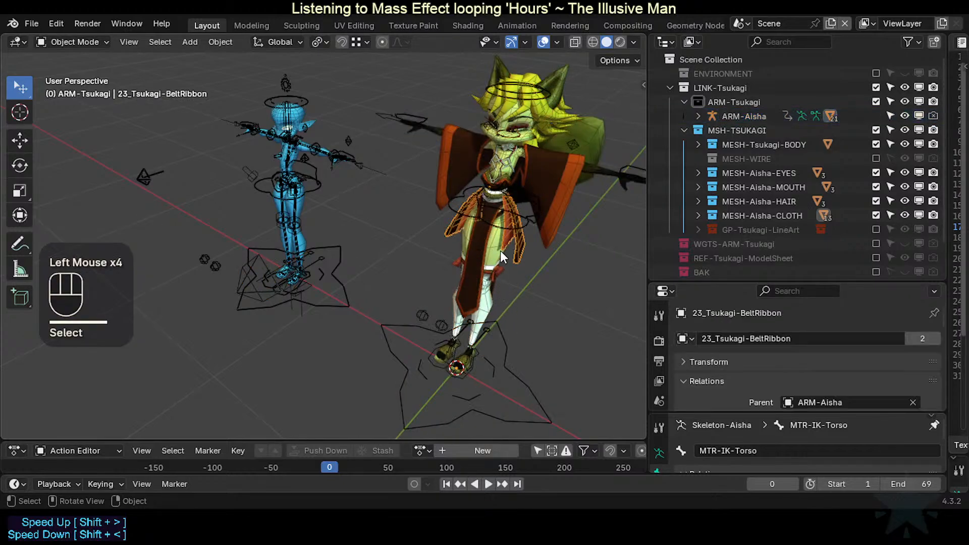
{"action": "middle_click_drag", "start_coordinate": [501, 251], "coordinate": [432, 247], "text": "shift"}
{"action": "scroll", "coordinate": [431, 246], "scroll_direction": "down", "scroll_amount": 1}
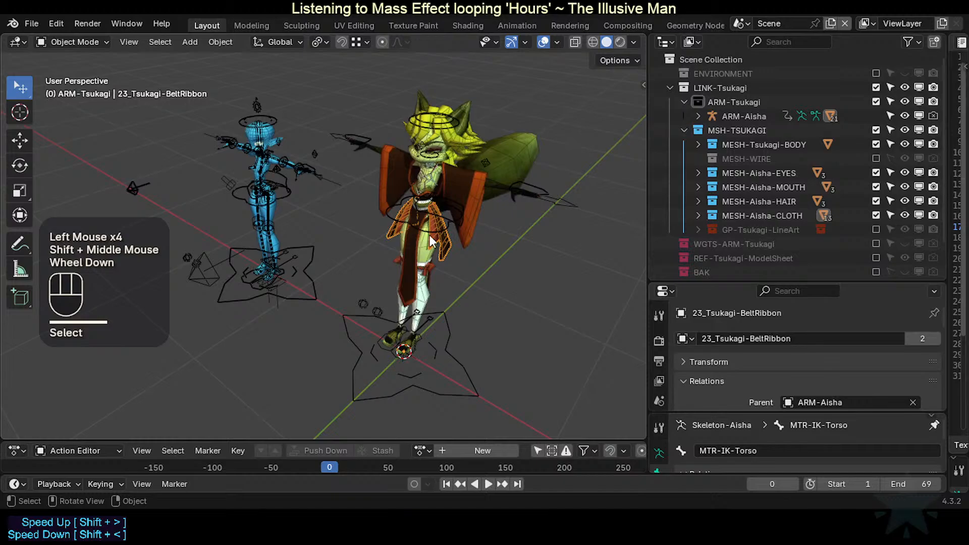
{"action": "left_click", "coordinate": [439, 305]}
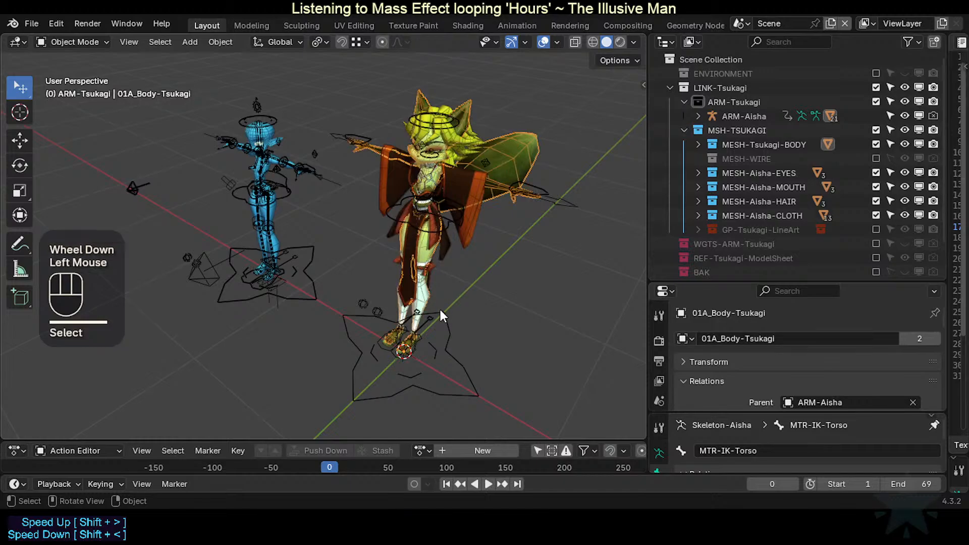
{"action": "left_click", "coordinate": [442, 310]}
{"action": "middle_click_drag", "start_coordinate": [443, 313], "coordinate": [451, 275]}
{"action": "scroll", "coordinate": [453, 275], "scroll_direction": "up", "scroll_amount": 2}
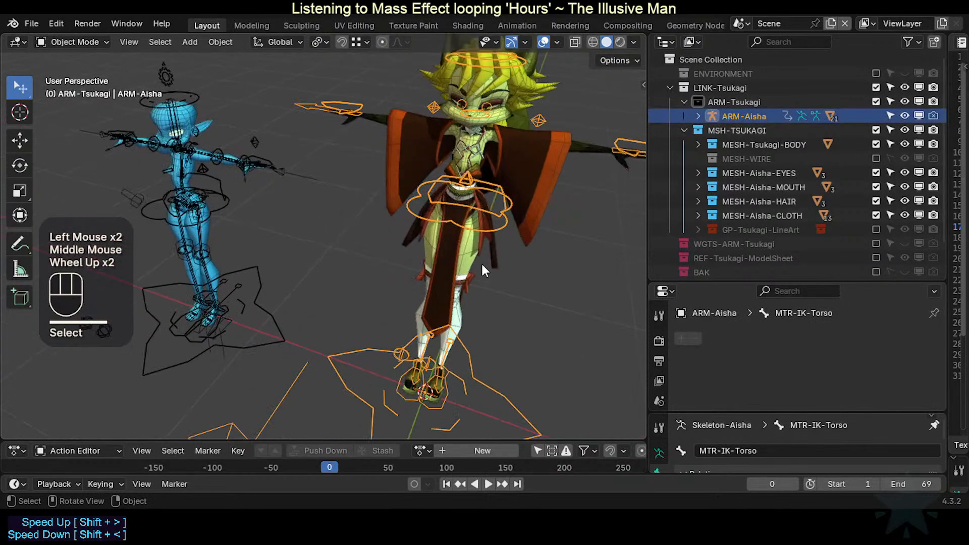
{"action": "scroll", "coordinate": [480, 262], "scroll_direction": "down", "scroll_amount": 1}
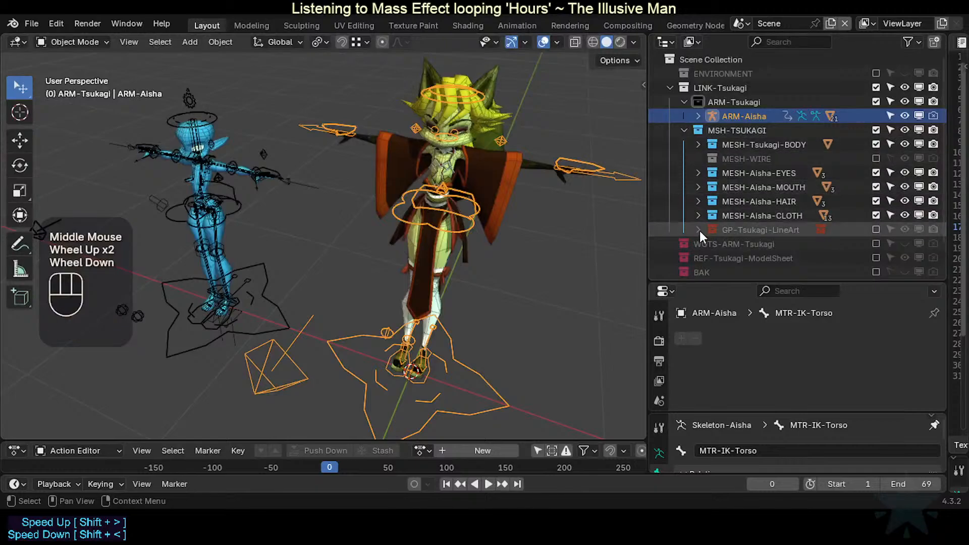
Step: Look through the contents of the GP-Tsukagi-LineArt and MESH-Aisha-CLOTH collections
{"action": "scroll", "coordinate": [704, 228], "scroll_direction": "down", "scroll_amount": 2}
{"action": "left_click", "coordinate": [698, 196]}
{"action": "scroll", "coordinate": [696, 194], "scroll_direction": "down", "scroll_amount": 2}
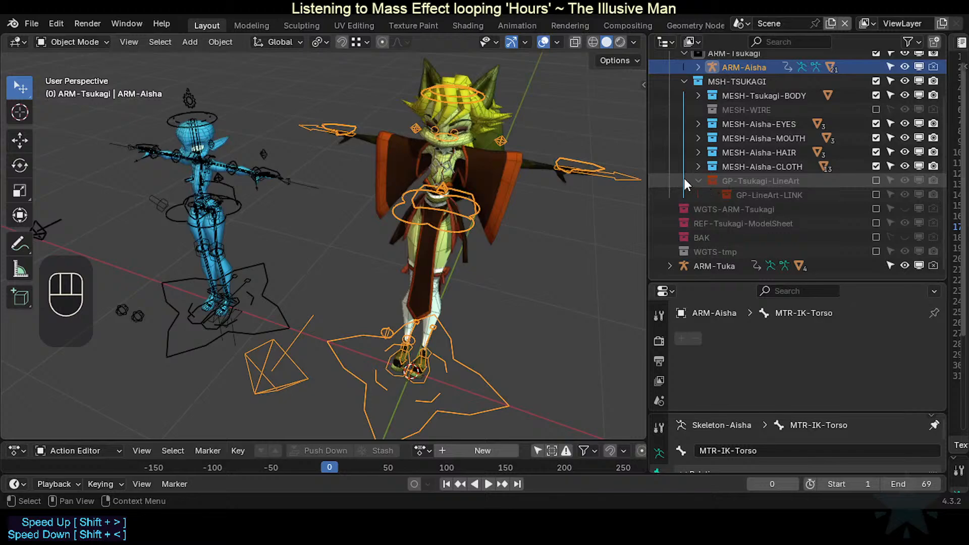
{"action": "left_click", "coordinate": [696, 179]}
{"action": "left_click", "coordinate": [697, 180]}
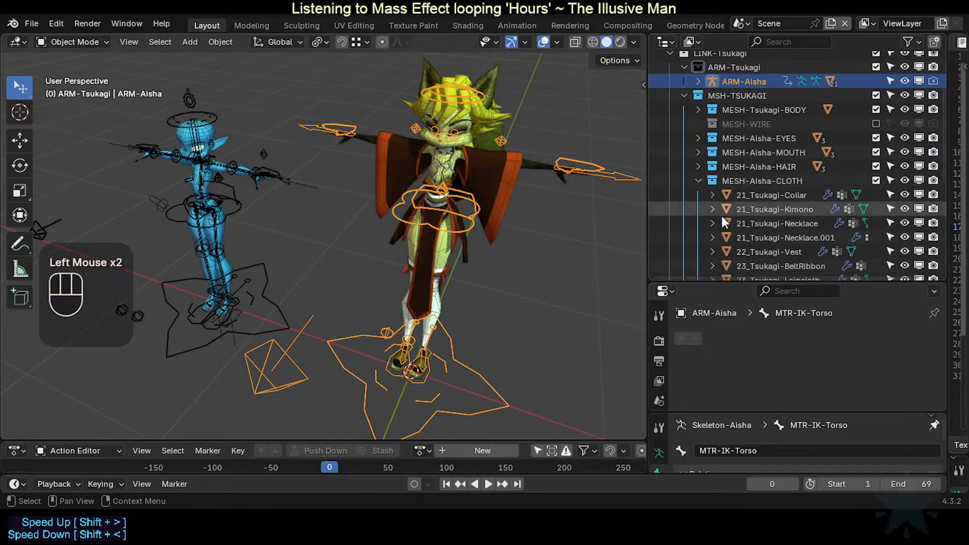
{"action": "scroll", "coordinate": [725, 223], "scroll_direction": "down", "scroll_amount": 5}
{"action": "scroll", "coordinate": [718, 224], "scroll_direction": "up", "scroll_amount": 1}
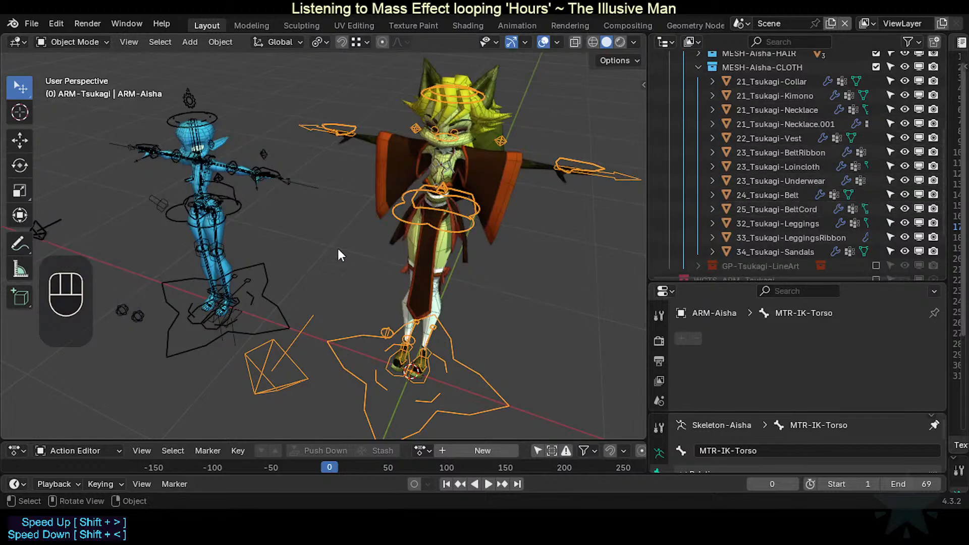
Step: Review the complete list of bone collections on ARM-Aisha and hide the viewport sidebar again
{"action": "left_click", "coordinate": [229, 214]}
{"action": "left_click", "coordinate": [414, 220]}
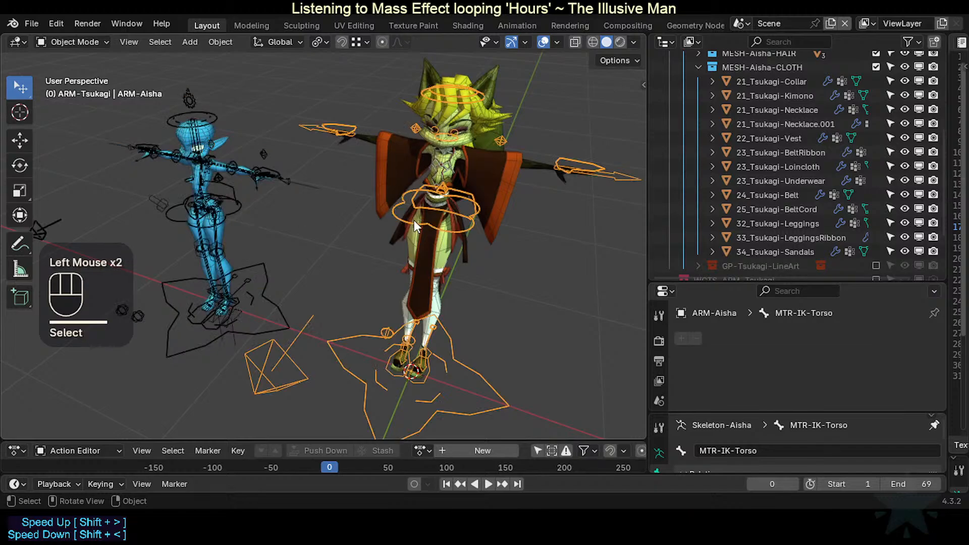
{"action": "key", "text": "n"}
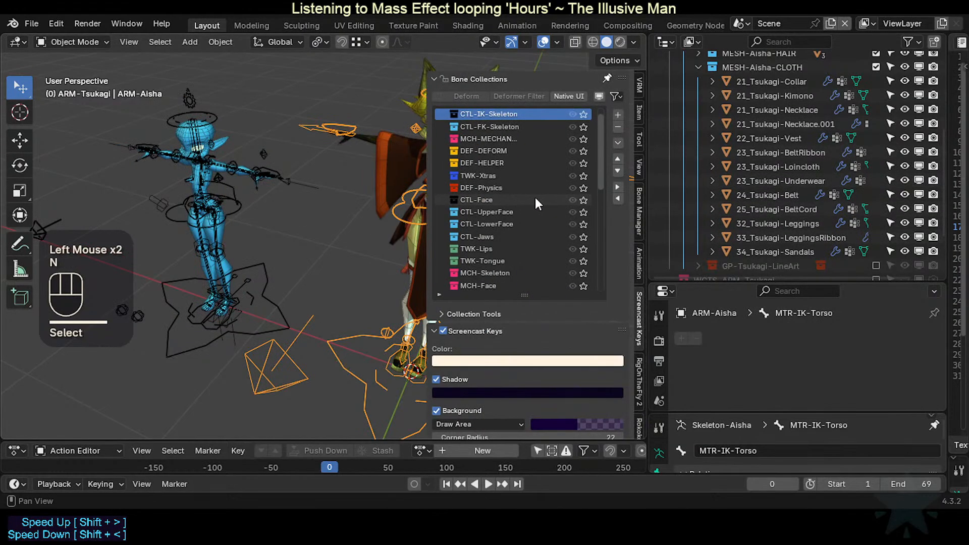
{"action": "scroll", "coordinate": [526, 199], "scroll_direction": "down", "scroll_amount": 3}
{"action": "scroll", "coordinate": [528, 203], "scroll_direction": "down", "scroll_amount": 6}
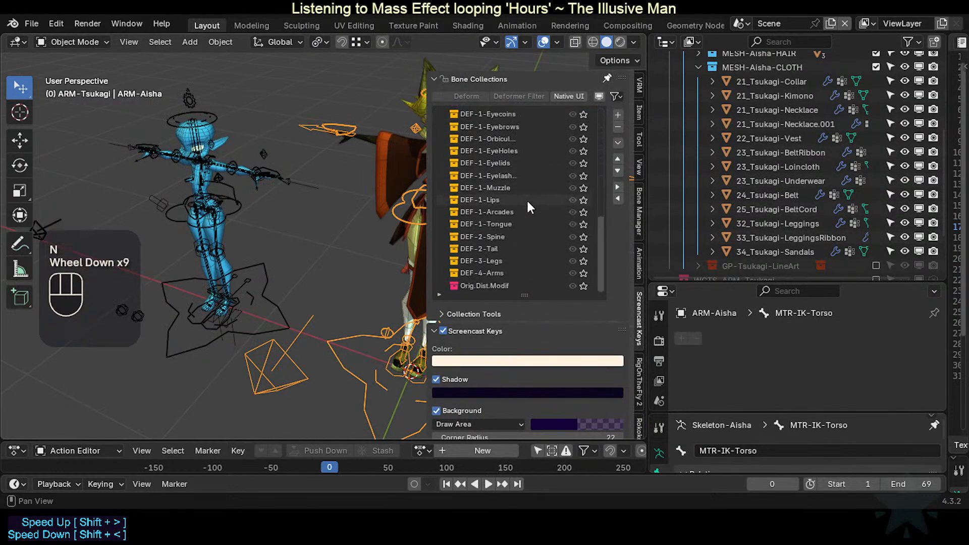
{"action": "scroll", "coordinate": [528, 203], "scroll_direction": "up", "scroll_amount": 5}
{"action": "scroll", "coordinate": [526, 199], "scroll_direction": "up", "scroll_amount": 5}
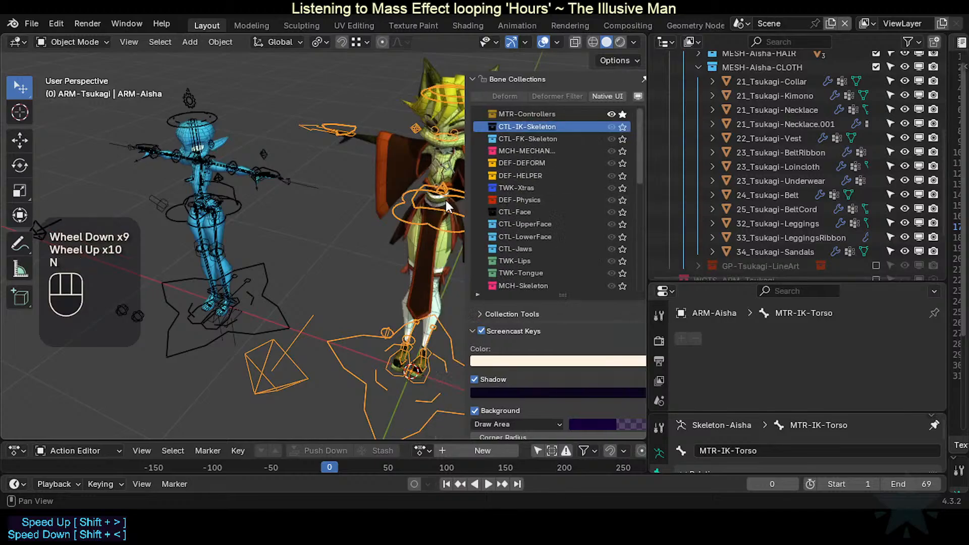
{"action": "key", "text": "n"}
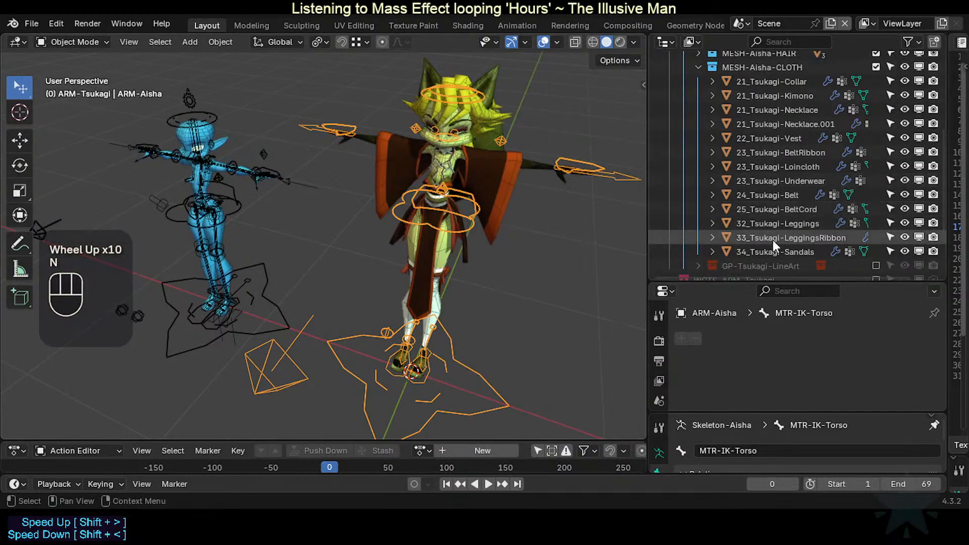
Step: Collapse the MESH-Aisha-CLOTH collection and expand MESH-Aisha-HAIR to list its hair meshes
{"action": "scroll", "coordinate": [729, 123], "scroll_direction": "up", "scroll_amount": 2}
{"action": "scroll", "coordinate": [729, 122], "scroll_direction": "up", "scroll_amount": 1}
{"action": "left_click", "coordinate": [700, 181]}
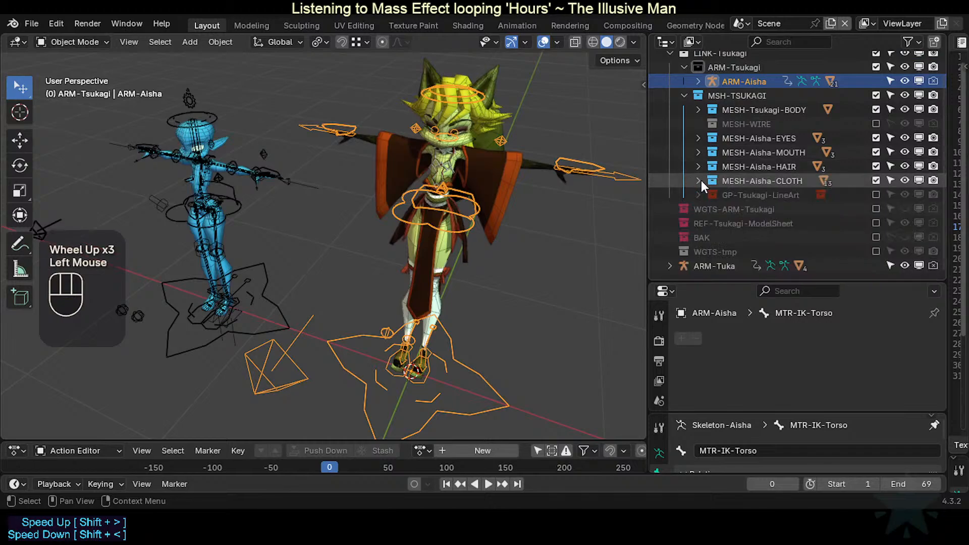
{"action": "left_click", "coordinate": [697, 166]}
{"action": "scroll", "coordinate": [721, 169], "scroll_direction": "down", "scroll_amount": 1}
{"action": "scroll", "coordinate": [743, 174], "scroll_direction": "up", "scroll_amount": 1}
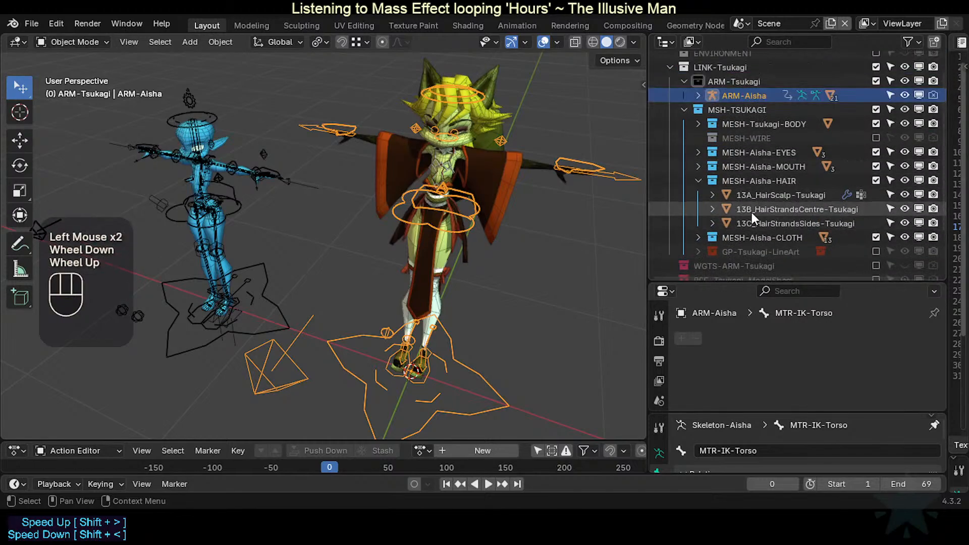
{"action": "scroll", "coordinate": [727, 182], "scroll_direction": "down", "scroll_amount": 1}
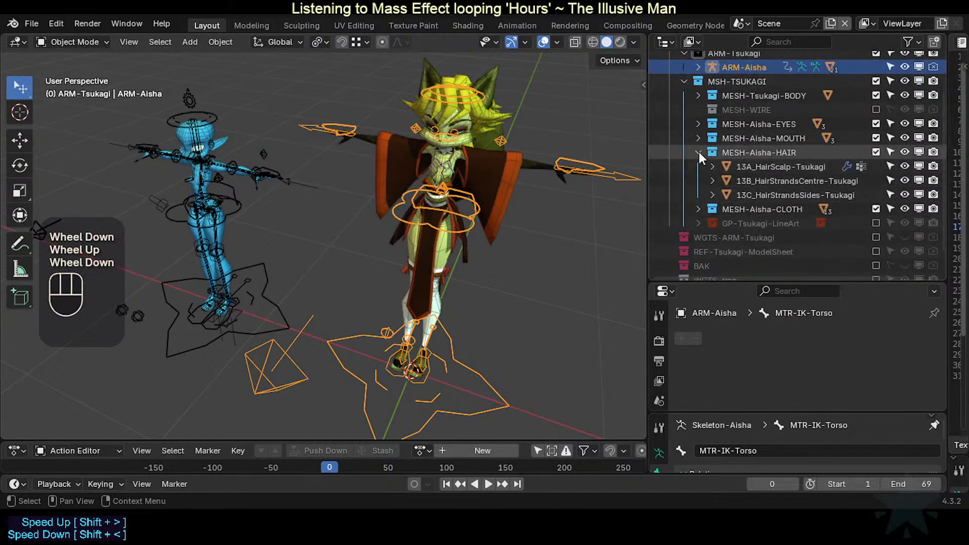
Step: Select all MESH-Aisha-CLOTH meshes from 21_Tsukagi-Collar to 34_Tsukagi-Sandals plus the three MESH-Aisha-HAIR meshes, making 13A_HairScalp-Tsukagi active
{"action": "left_click", "coordinate": [698, 209]}
{"action": "scroll", "coordinate": [706, 206], "scroll_direction": "down", "scroll_amount": 3}
{"action": "scroll", "coordinate": [727, 207], "scroll_direction": "down", "scroll_amount": 1}
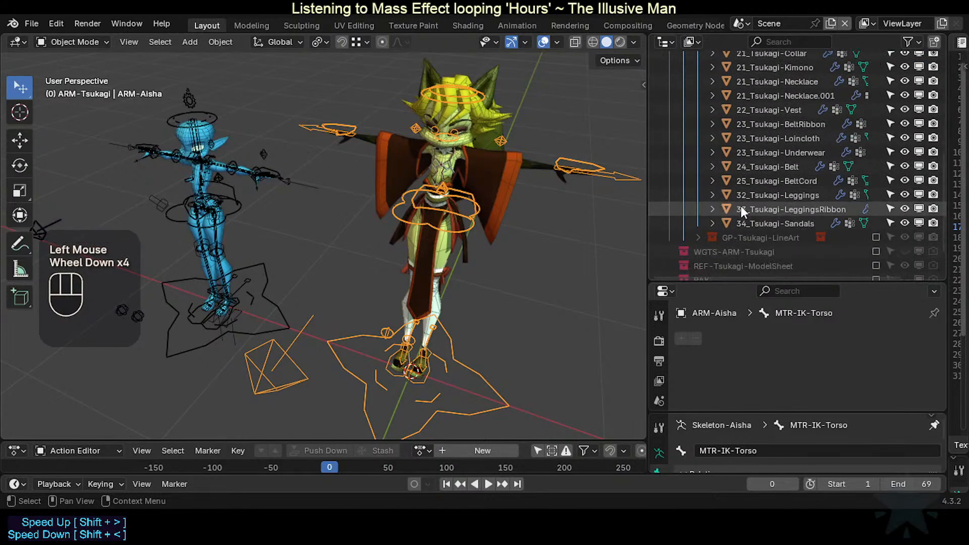
{"action": "left_click", "coordinate": [752, 222]}
{"action": "scroll", "coordinate": [767, 196], "scroll_direction": "up", "scroll_amount": 3}
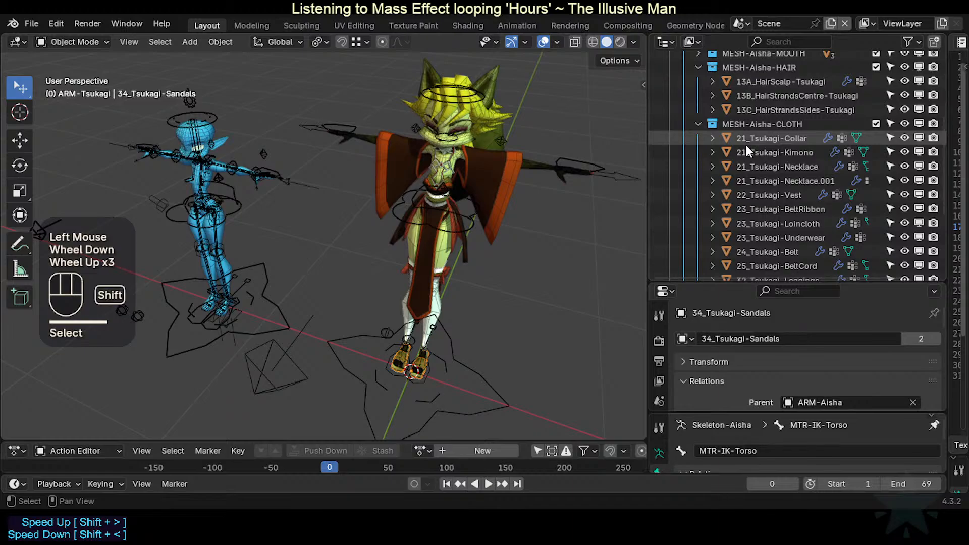
{"action": "left_click", "coordinate": [745, 144], "text": "shift"}
{"action": "left_click", "coordinate": [752, 110], "text": "ctrl"}
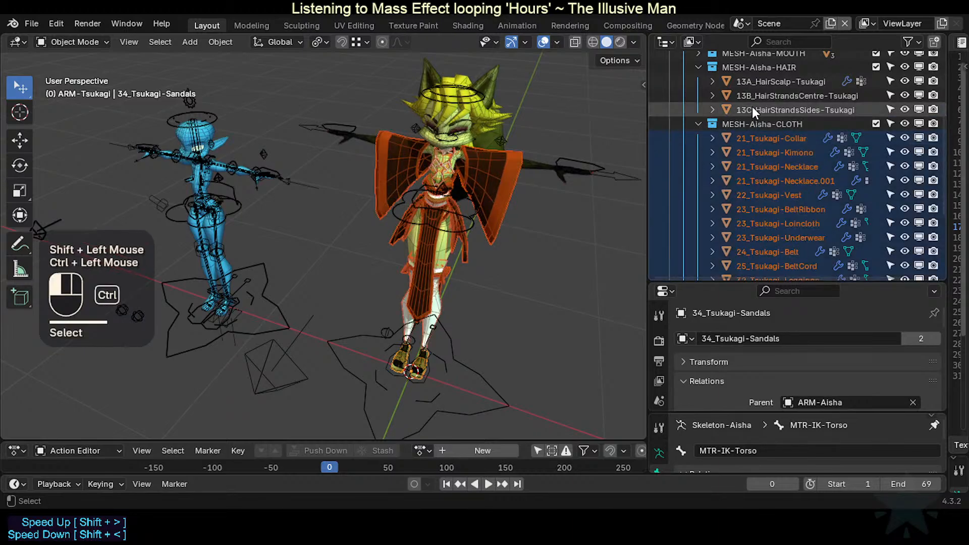
{"action": "left_click", "coordinate": [752, 96], "text": "ctrl"}
{"action": "left_click", "coordinate": [750, 82], "text": "ctrl"}
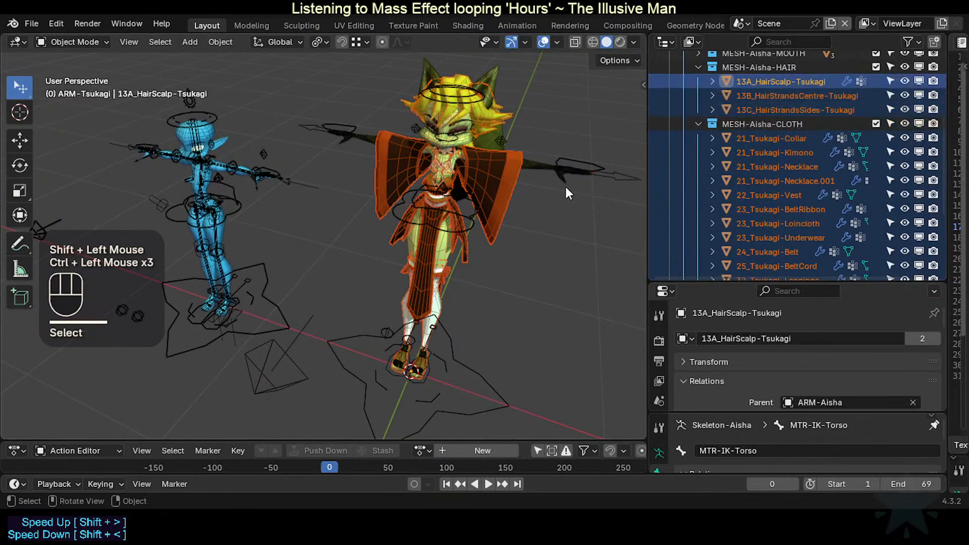
Step: Clear the parent of the selected cloth and hair meshes while keeping their transformation
{"action": "key", "text": "alt"}
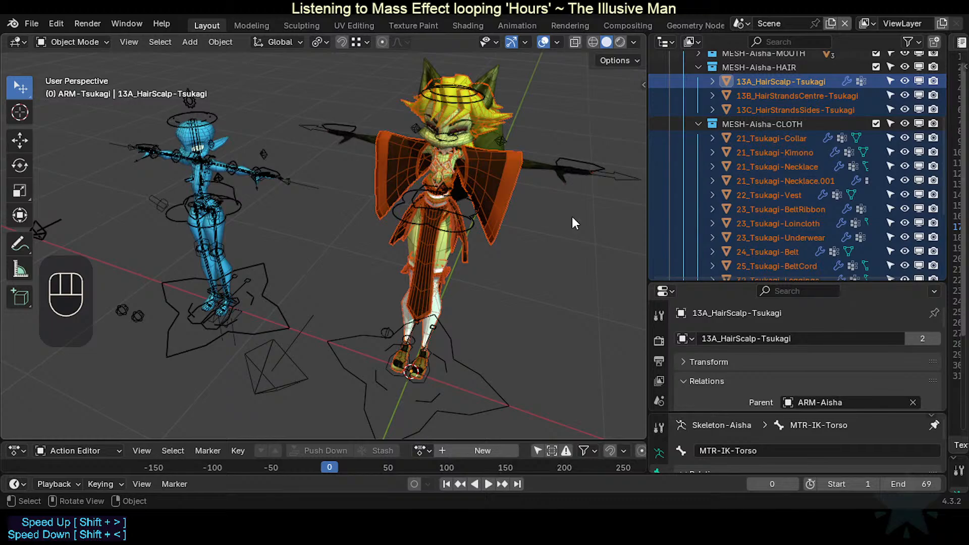
{"action": "key", "text": "alt+p"}
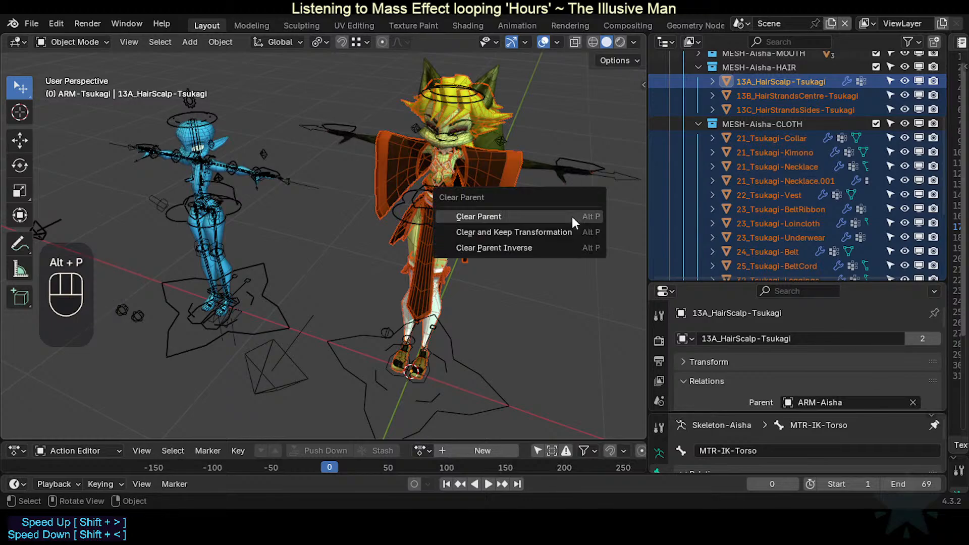
{"action": "left_click", "coordinate": [569, 227]}
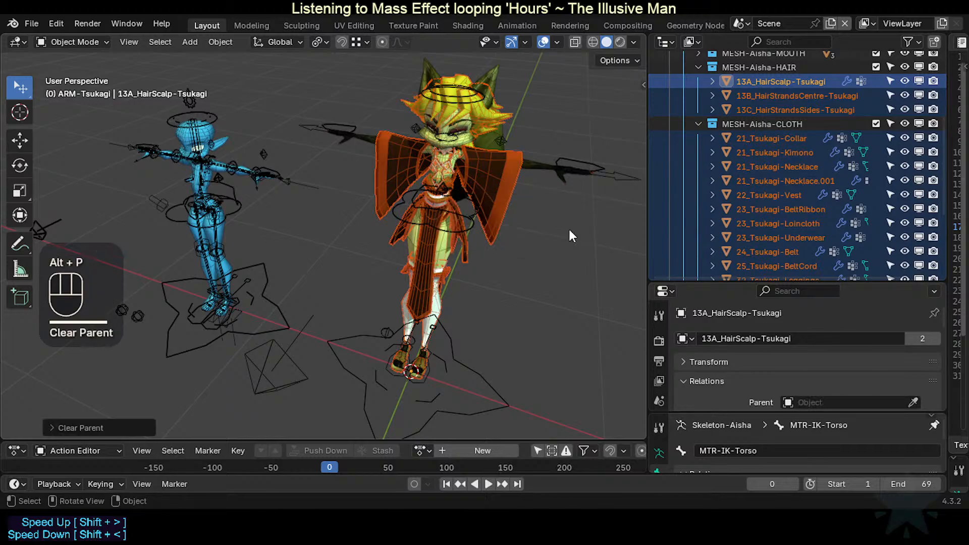
Step: Expand the GP-Tsukagi-LineArt collection and enable it in the view layer
{"action": "scroll", "coordinate": [766, 147], "scroll_direction": "up", "scroll_amount": 3}
{"action": "scroll", "coordinate": [765, 152], "scroll_direction": "down", "scroll_amount": 6}
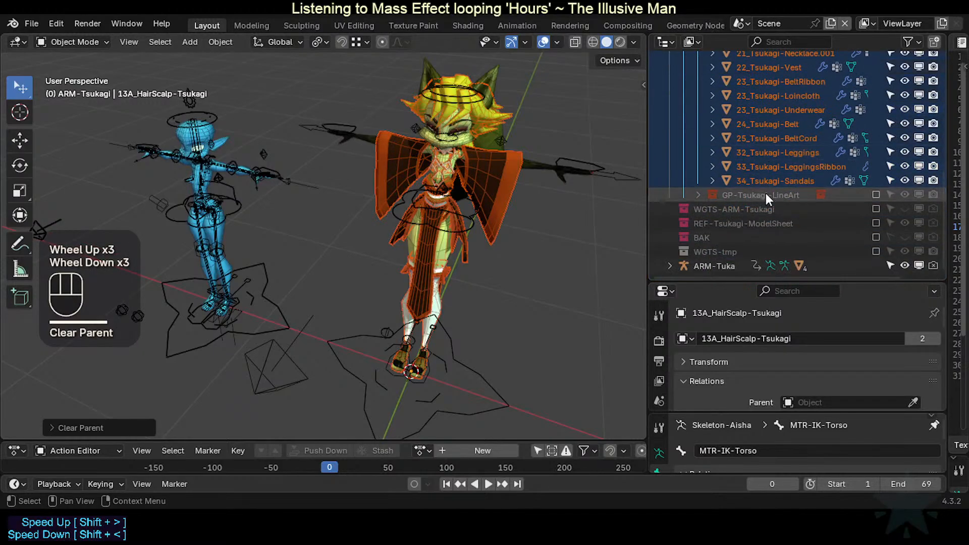
{"action": "scroll", "coordinate": [740, 147], "scroll_direction": "up", "scroll_amount": 2}
{"action": "scroll", "coordinate": [733, 186], "scroll_direction": "down", "scroll_amount": 1}
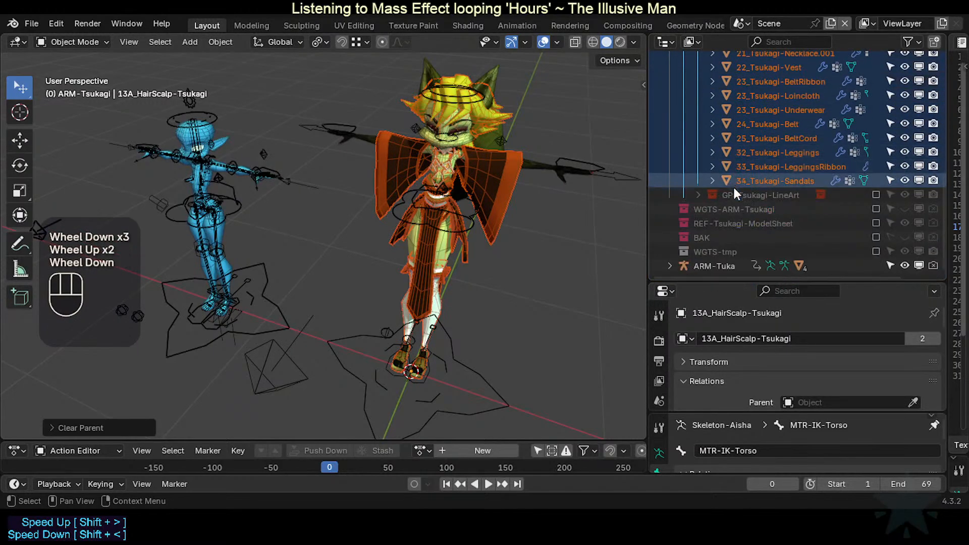
{"action": "left_click", "coordinate": [700, 195]}
{"action": "left_click", "coordinate": [877, 194]}
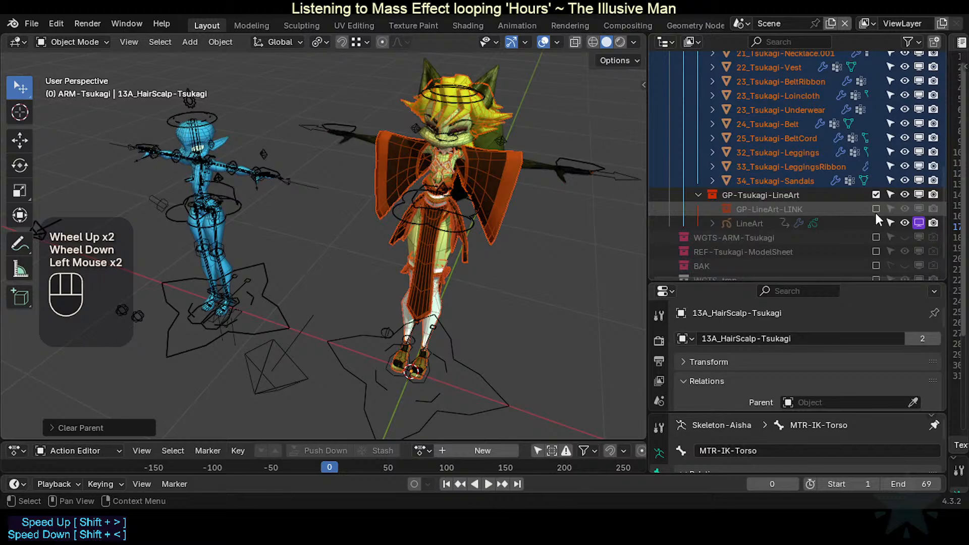
Step: Enable the GP-LineArt-LINK collection and turn on viewport display for the LineArt object
{"action": "left_click", "coordinate": [876, 209]}
{"action": "left_click", "coordinate": [738, 223]}
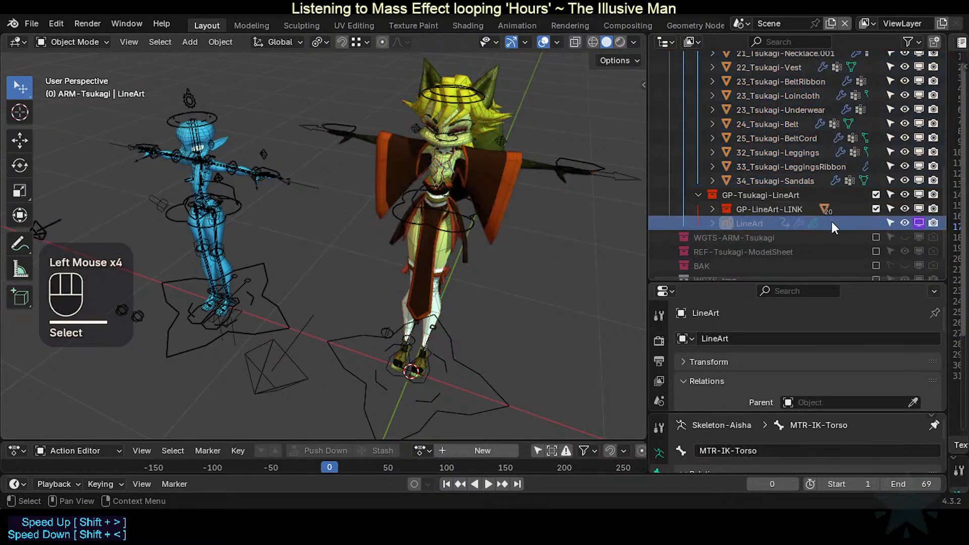
{"action": "left_click", "coordinate": [765, 223]}
{"action": "left_click", "coordinate": [919, 224]}
{"action": "key", "text": "ctrl+alt+shift+i"}
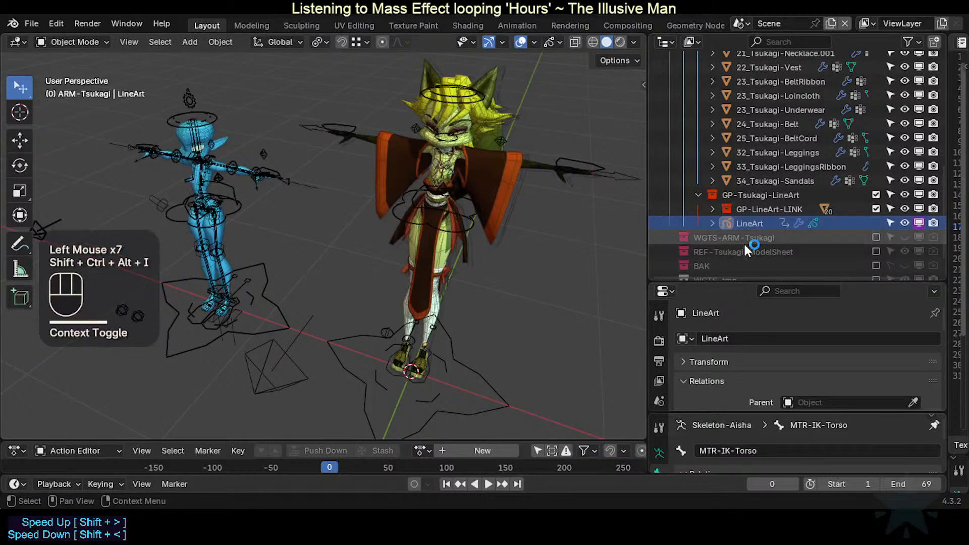
{"action": "left_click", "coordinate": [745, 225]}
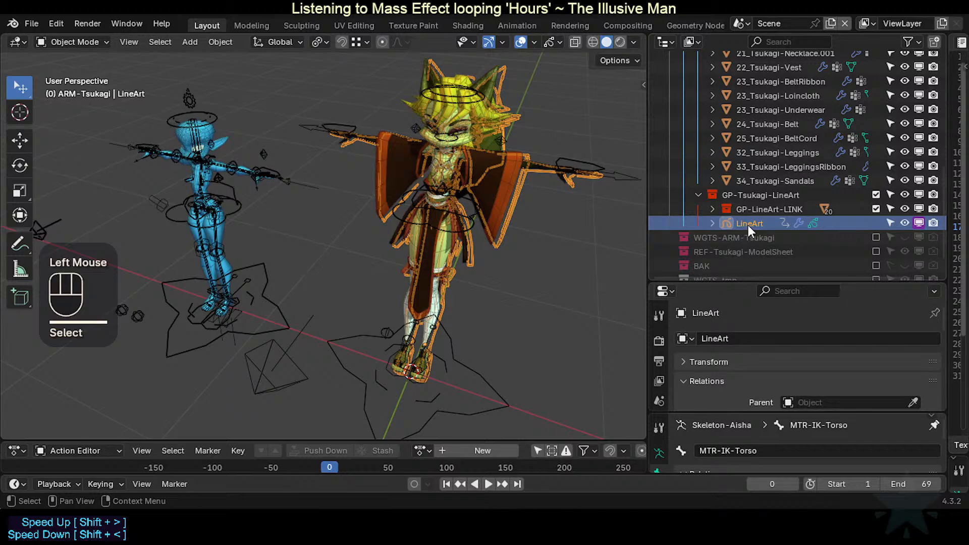
Step: Check the parent relation of the LineArt object in its object properties
{"action": "left_click_drag", "start_coordinate": [684, 283], "coordinate": [685, 188]}
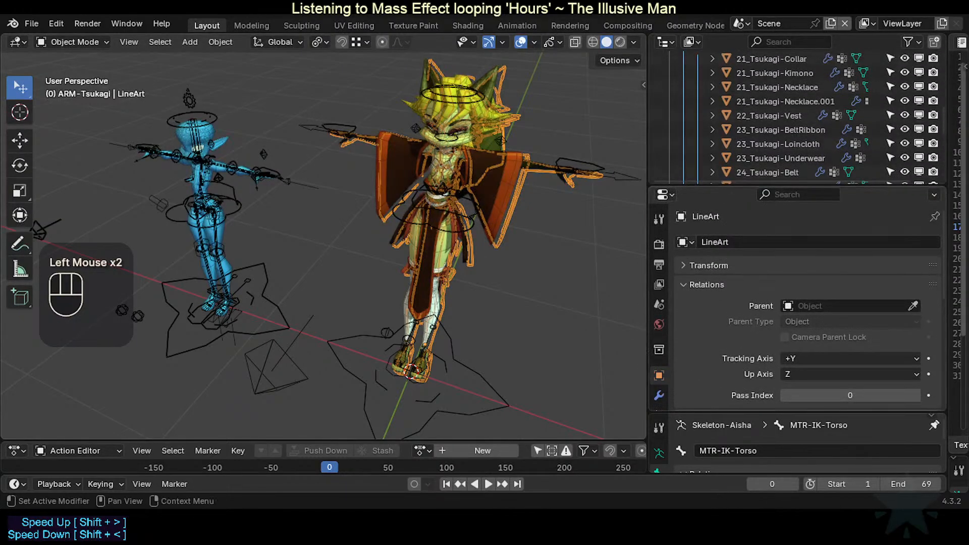
{"action": "scroll", "coordinate": [808, 303], "scroll_direction": "down", "scroll_amount": 2}
{"action": "scroll", "coordinate": [808, 303], "scroll_direction": "up", "scroll_amount": 3}
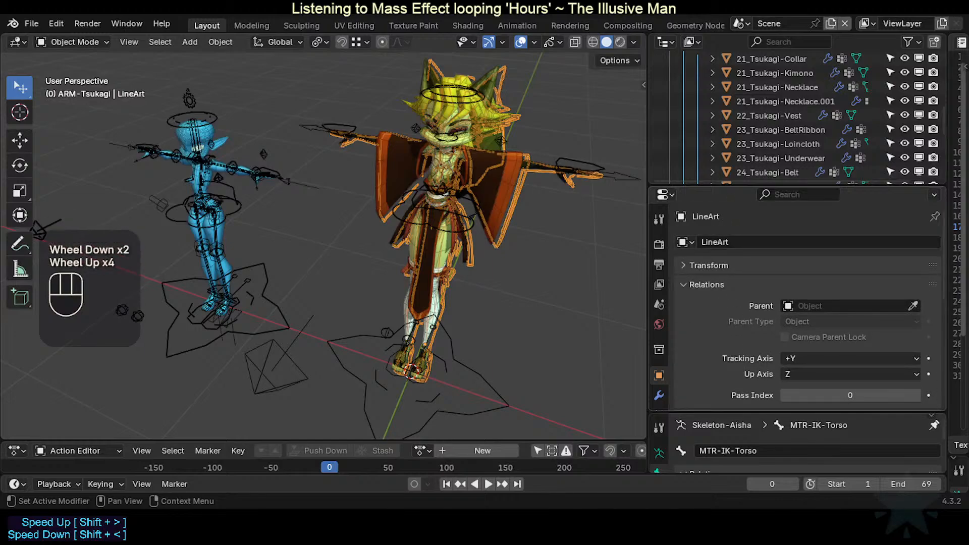
{"action": "left_click_drag", "start_coordinate": [725, 185], "coordinate": [725, 271]}
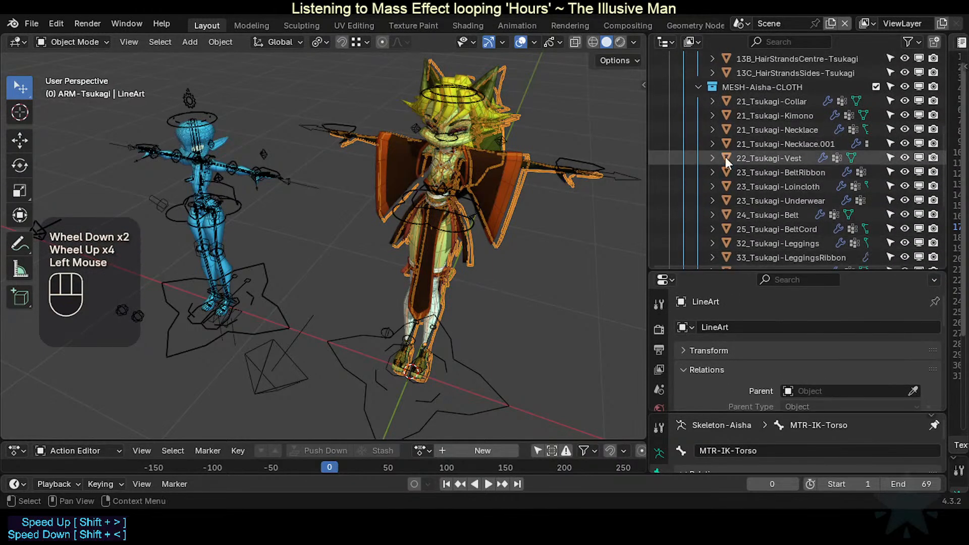
Step: Collapse the MESH-Aisha-CLOTH collection and turn off viewport display for the LineArt object
{"action": "scroll", "coordinate": [725, 154], "scroll_direction": "up", "scroll_amount": 1}
{"action": "left_click", "coordinate": [698, 142]}
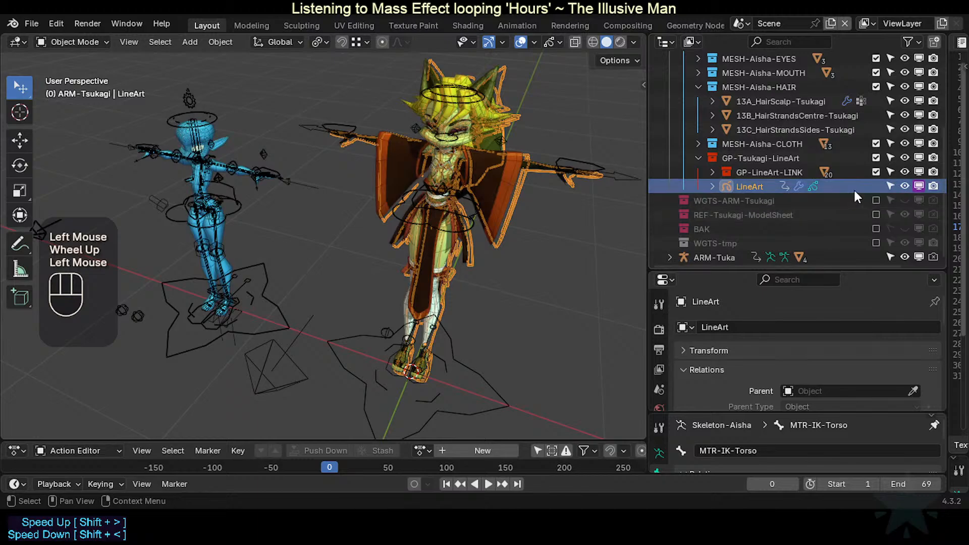
{"action": "key", "text": "shift+ctrl+alt+i"}
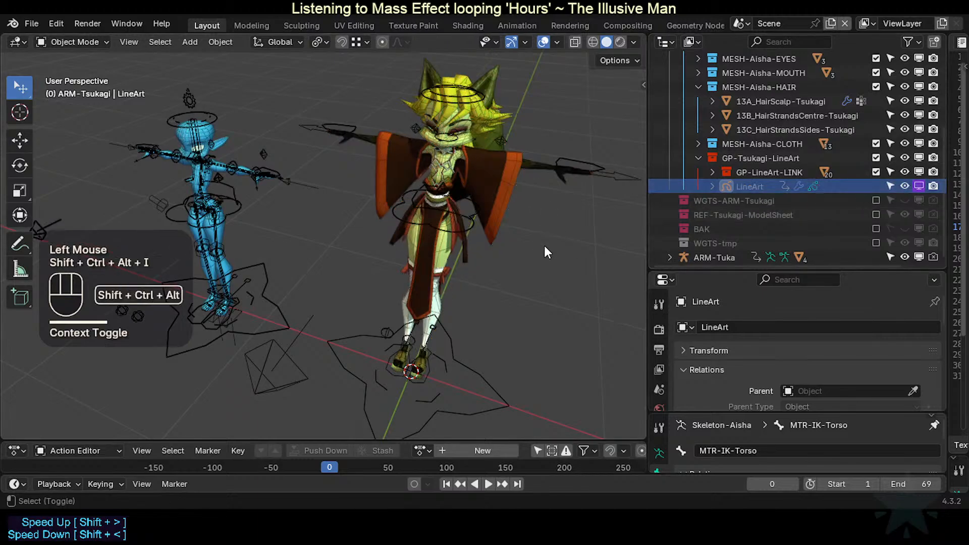
Step: Review the meshes linked in GP-LineArt-LINK and collapse the GP-Tsukagi-LineArt collection
{"action": "scroll", "coordinate": [768, 212], "scroll_direction": "up", "scroll_amount": 2}
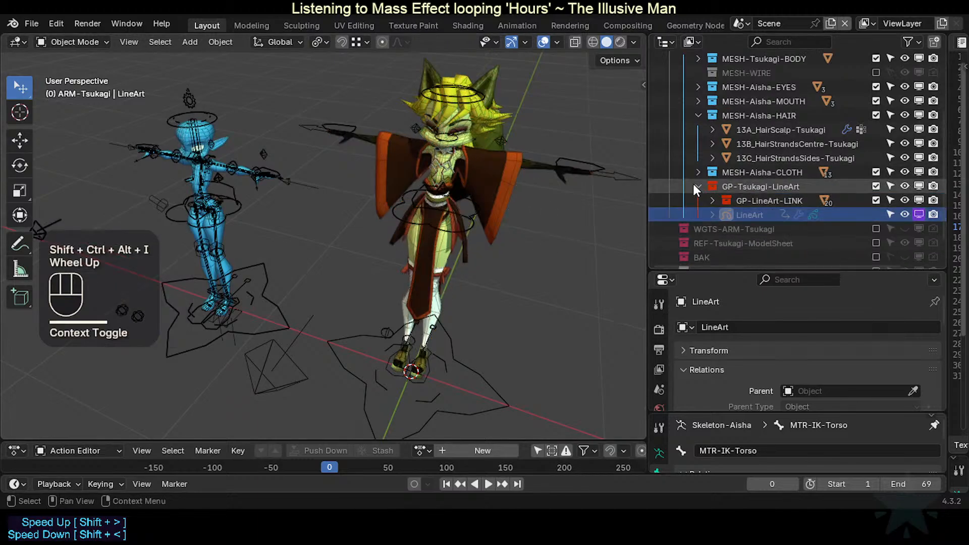
{"action": "left_click", "coordinate": [711, 200]}
{"action": "scroll", "coordinate": [755, 213], "scroll_direction": "down", "scroll_amount": 3}
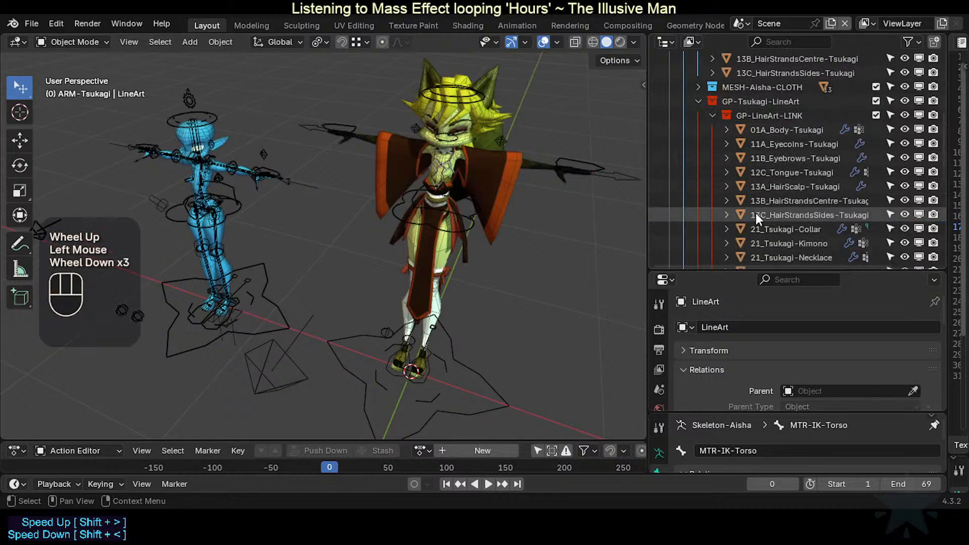
{"action": "scroll", "coordinate": [756, 213], "scroll_direction": "down", "scroll_amount": 5}
{"action": "scroll", "coordinate": [752, 213], "scroll_direction": "up", "scroll_amount": 4}
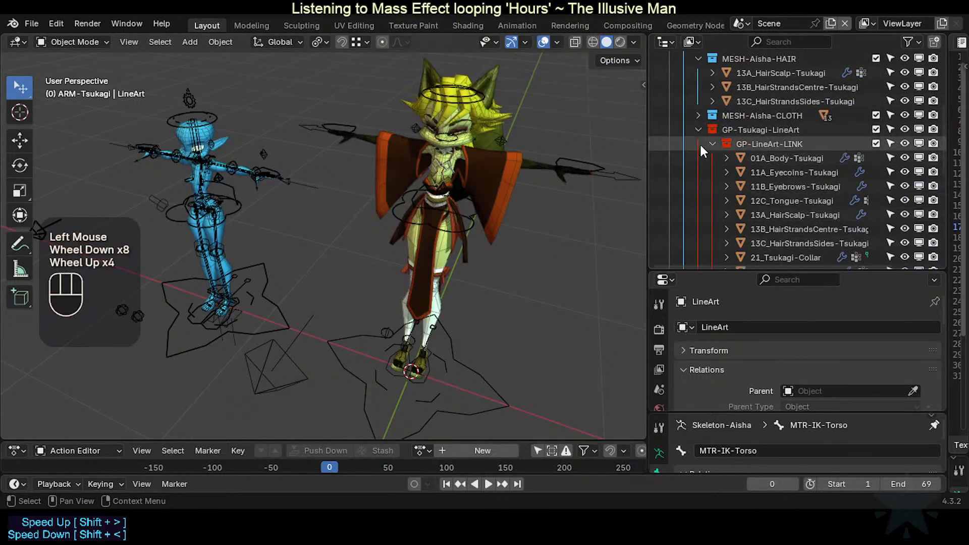
{"action": "left_click", "coordinate": [709, 143]}
{"action": "left_click", "coordinate": [698, 154]}
{"action": "scroll", "coordinate": [704, 178], "scroll_direction": "up", "scroll_amount": 1}
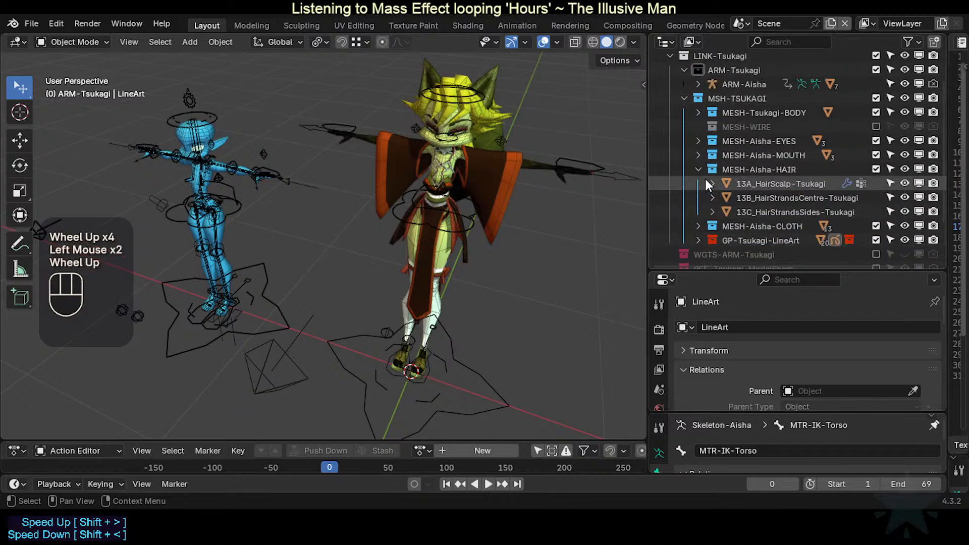
{"action": "scroll", "coordinate": [705, 179], "scroll_direction": "down", "scroll_amount": 1}
{"action": "scroll", "coordinate": [695, 185], "scroll_direction": "up", "scroll_amount": 1}
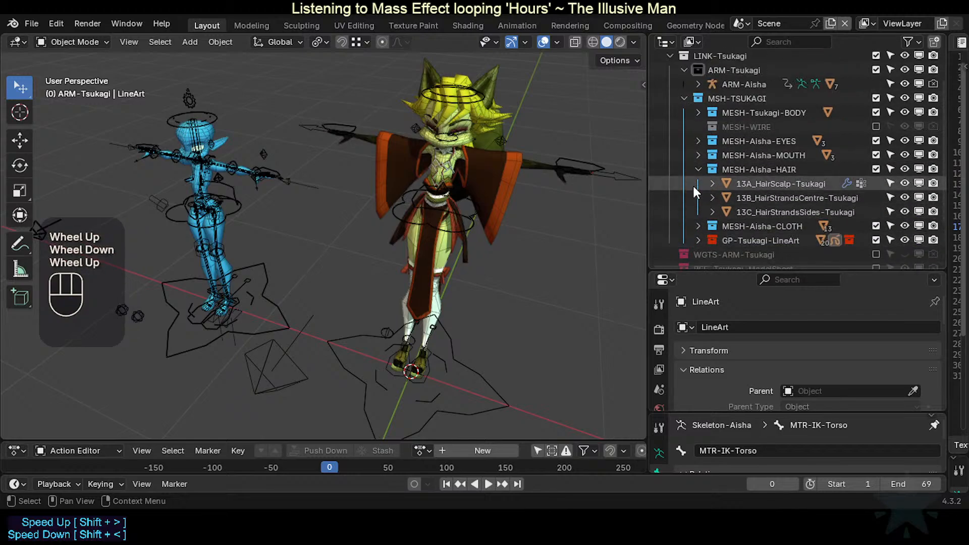
Step: Clear the parent of 12A_ArcadeTop-Tsukagi, 12B_ArcadeBot-Tsukagi and 12C_Tongue-Tsukagi in MESH-Aisha-MOUTH, keeping their transformation
{"action": "left_click", "coordinate": [694, 169]}
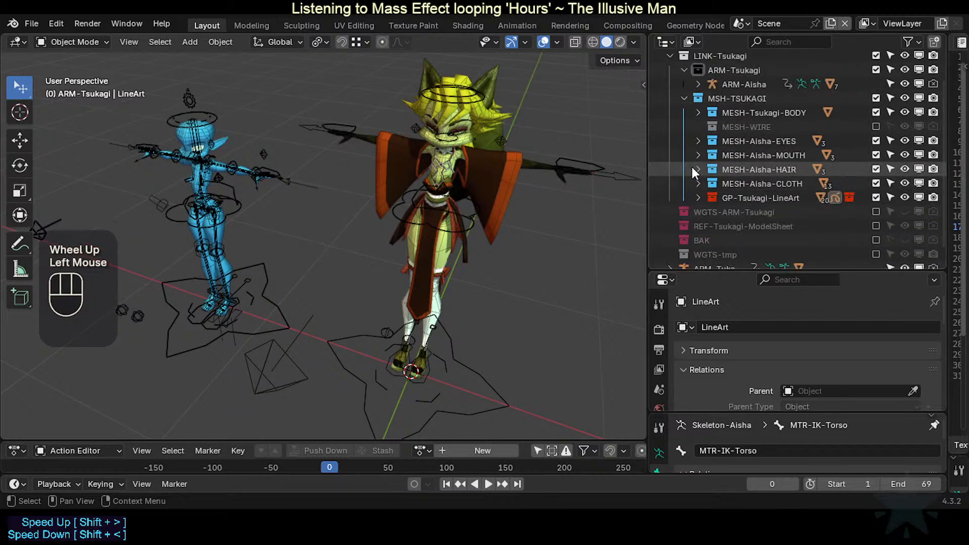
{"action": "left_click", "coordinate": [694, 157]}
{"action": "left_click", "coordinate": [761, 171]}
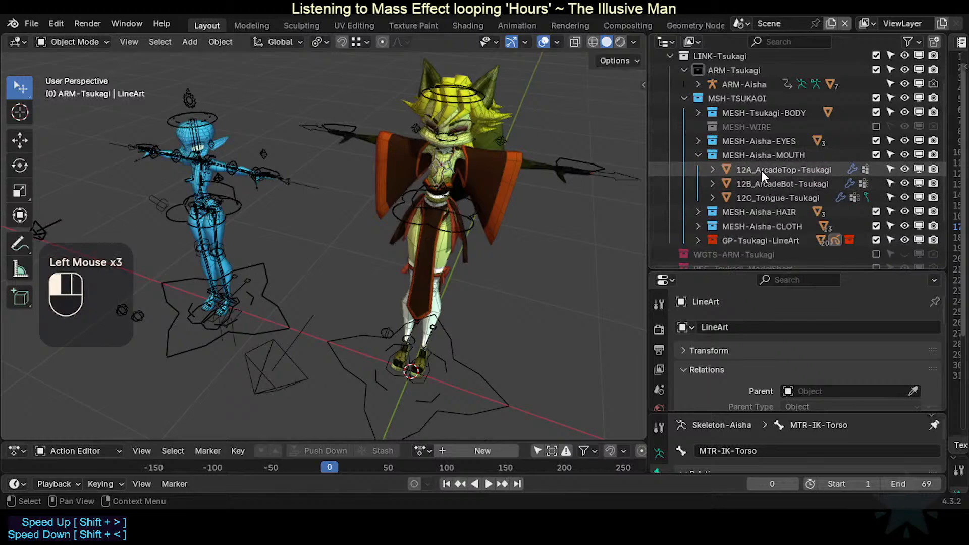
{"action": "left_click", "coordinate": [758, 197], "text": "shift"}
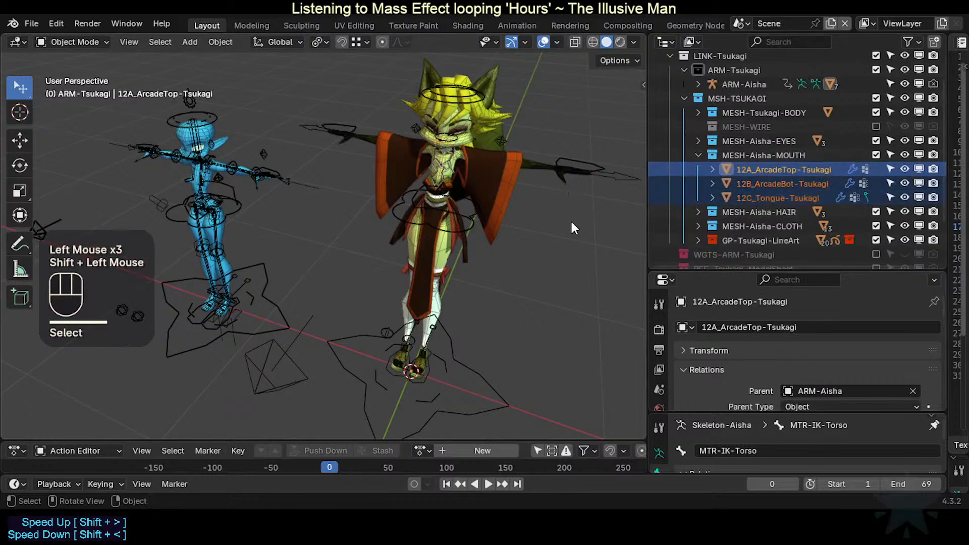
{"action": "key", "text": "alt+p"}
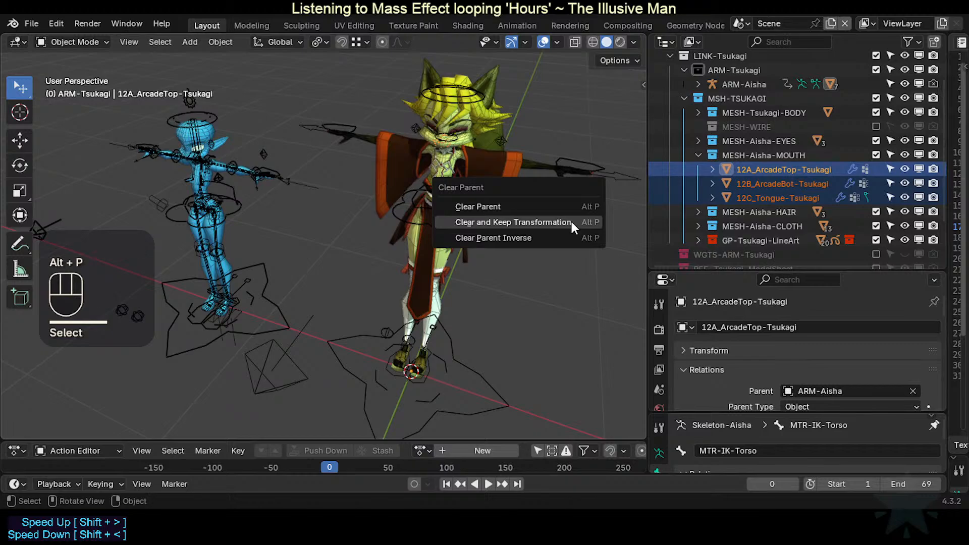
{"action": "left_click", "coordinate": [572, 223]}
{"action": "left_click", "coordinate": [699, 154]}
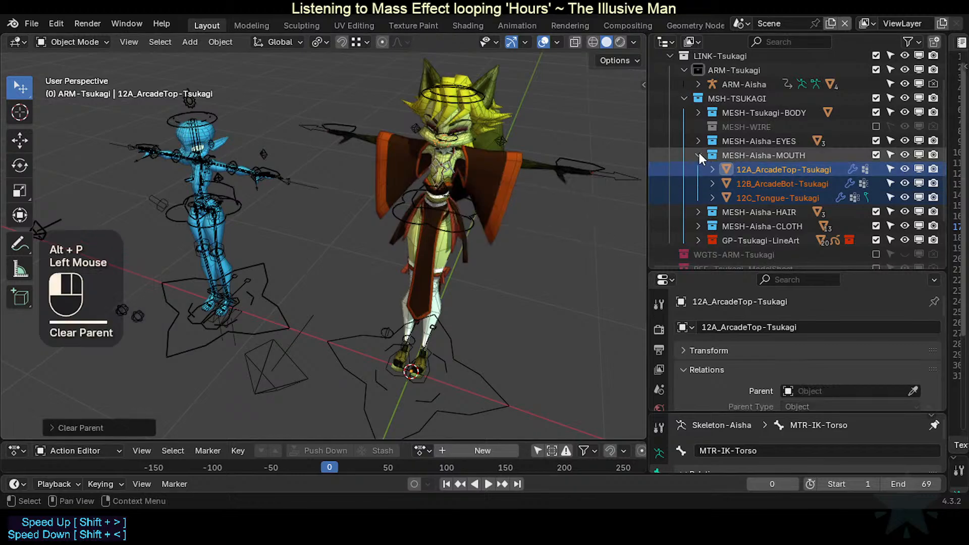
Step: Clear the parent of the 11A_Eyecoins, 11B_Eyebrows and 11C_Eyelashes meshes in MESH-Aisha-EYES, keeping their transformation
{"action": "left_click", "coordinate": [699, 141]}
{"action": "left_click", "coordinate": [770, 157]}
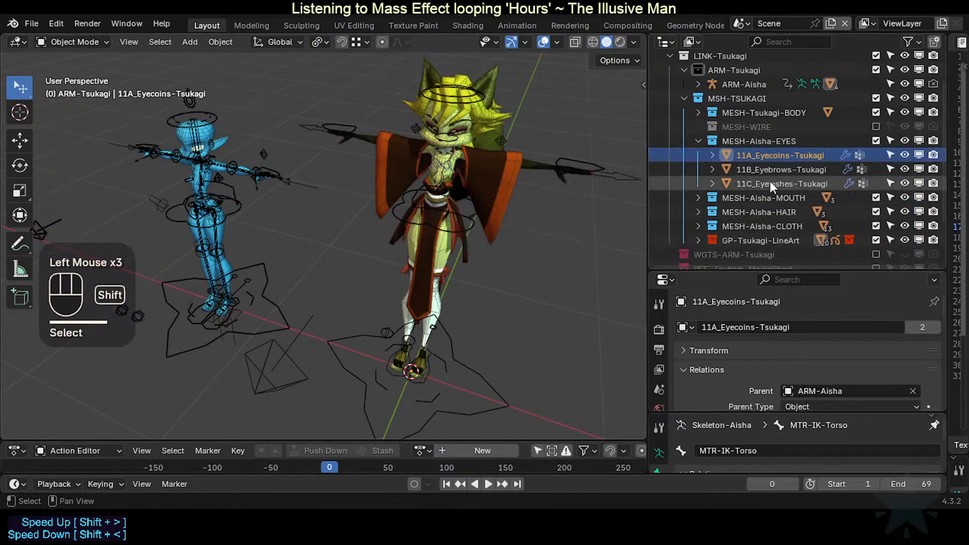
{"action": "left_click", "coordinate": [770, 182], "text": "shift"}
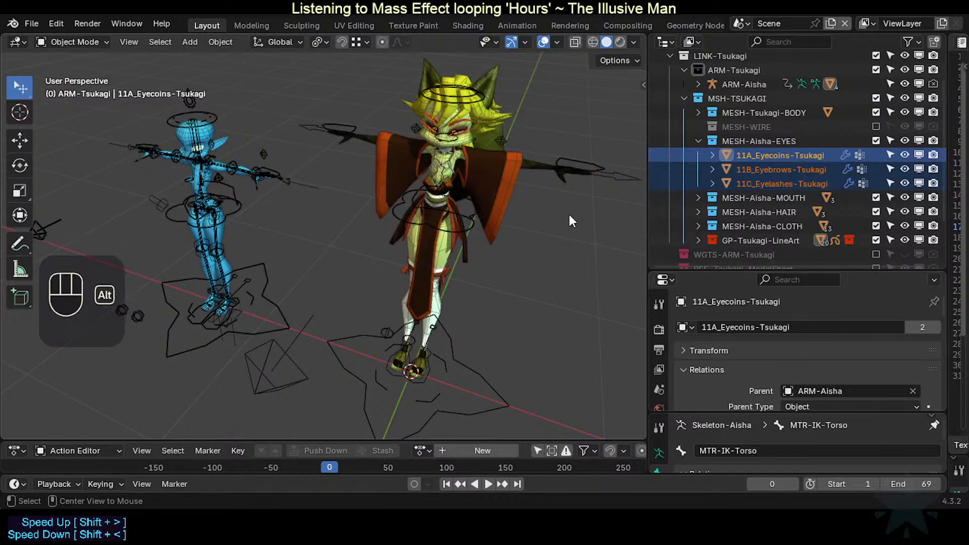
{"action": "key", "text": "alt+p"}
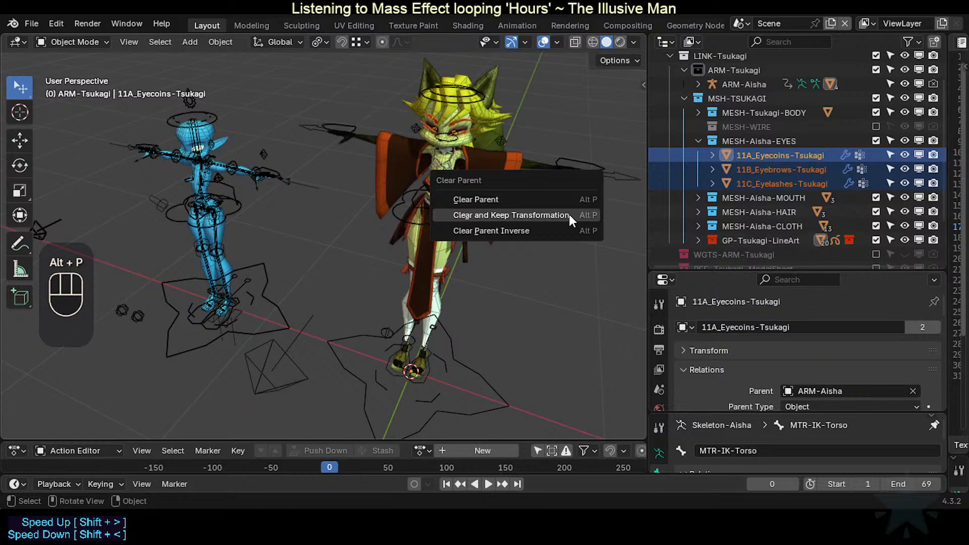
{"action": "left_click", "coordinate": [568, 213]}
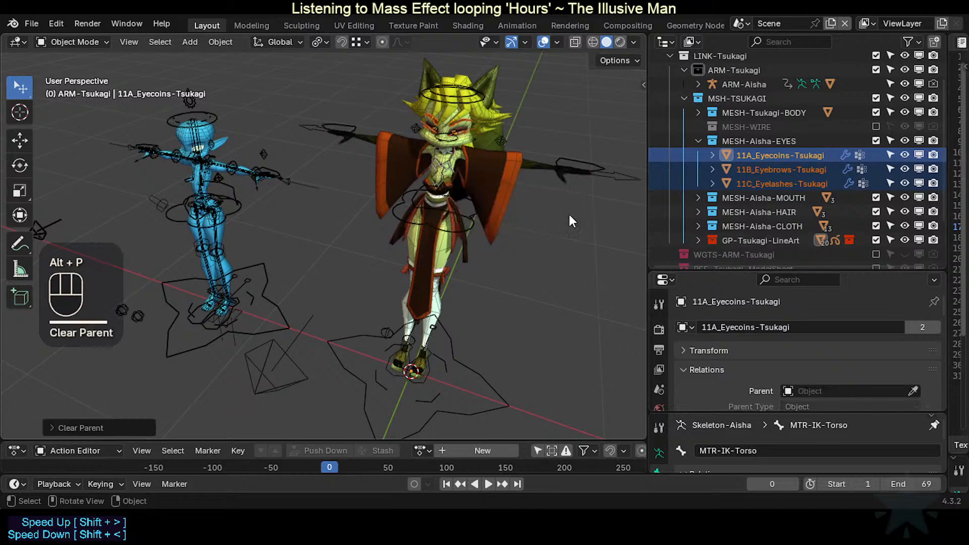
{"action": "left_click", "coordinate": [699, 134]}
Step: Enable the MESH-WIRE collection and try to clear the parent of 10A_Face-GHOST-Tsukagi and 11A_Eyeballs-Tsukagi, keeping their transformation
{"action": "left_click", "coordinate": [876, 127]}
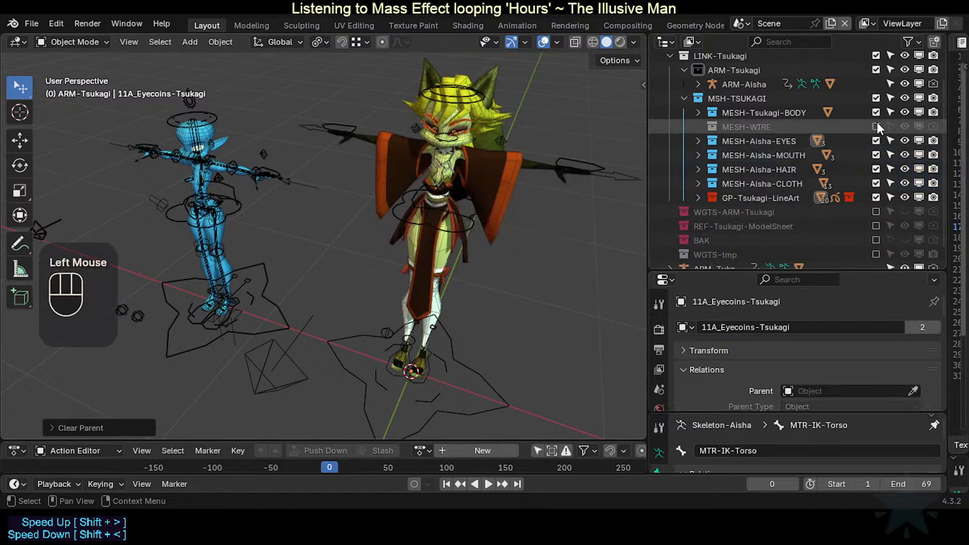
{"action": "left_click", "coordinate": [699, 127]}
{"action": "left_click", "coordinate": [747, 141]}
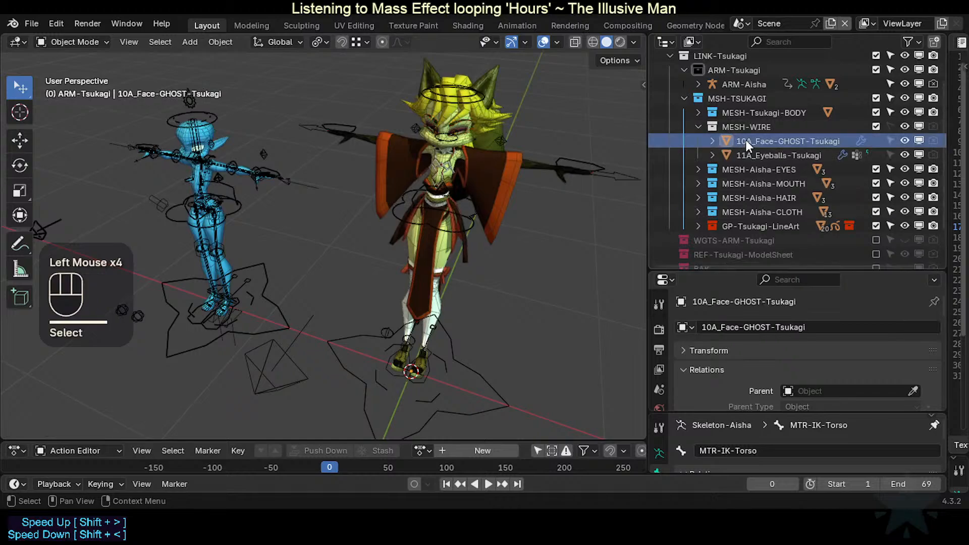
{"action": "left_click", "coordinate": [754, 156], "text": "shift"}
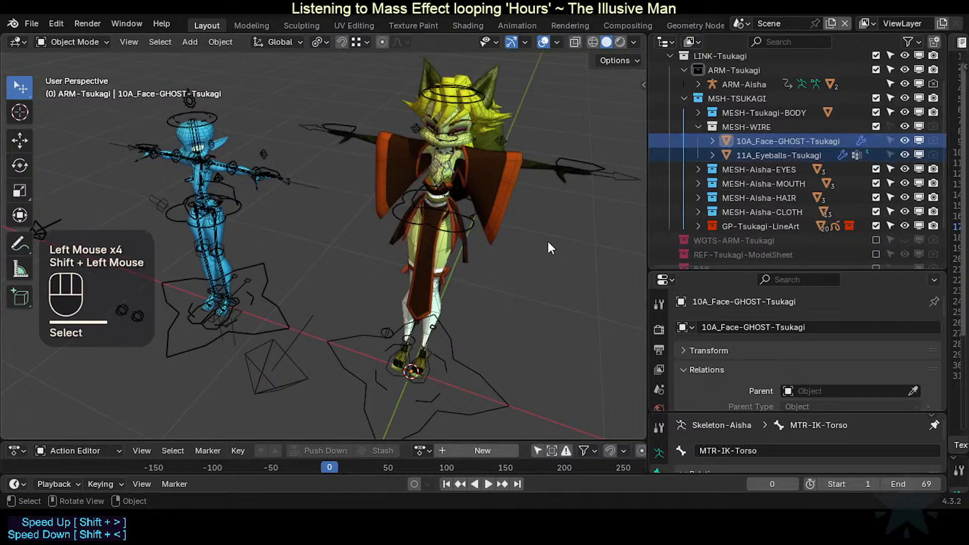
{"action": "key", "text": "alt+p"}
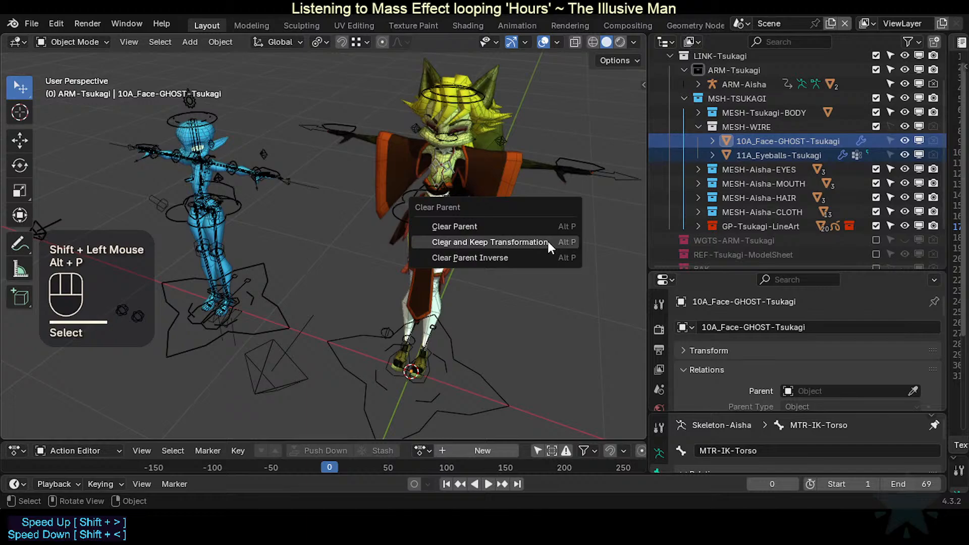
{"action": "left_click", "coordinate": [547, 241]}
{"action": "left_click", "coordinate": [698, 126]}
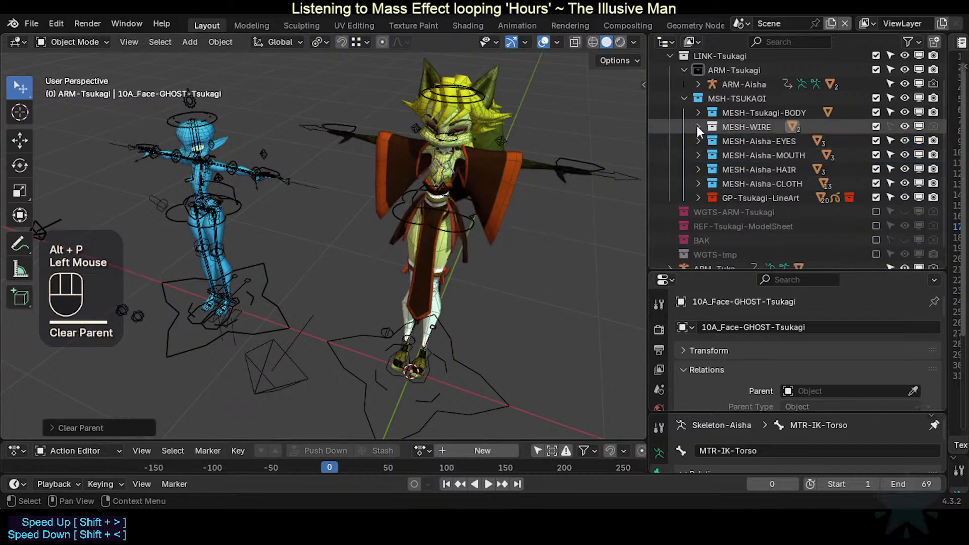
Step: Clear the parent of 01A_Body-Tsukagi in MESH-Tsukagi-BODY
{"action": "left_click", "coordinate": [696, 111]}
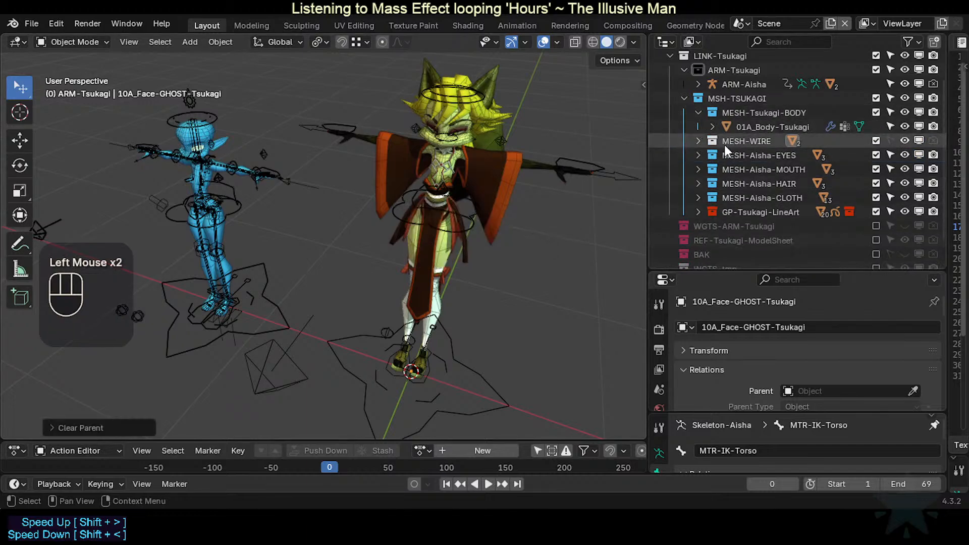
{"action": "left_click", "coordinate": [746, 127]}
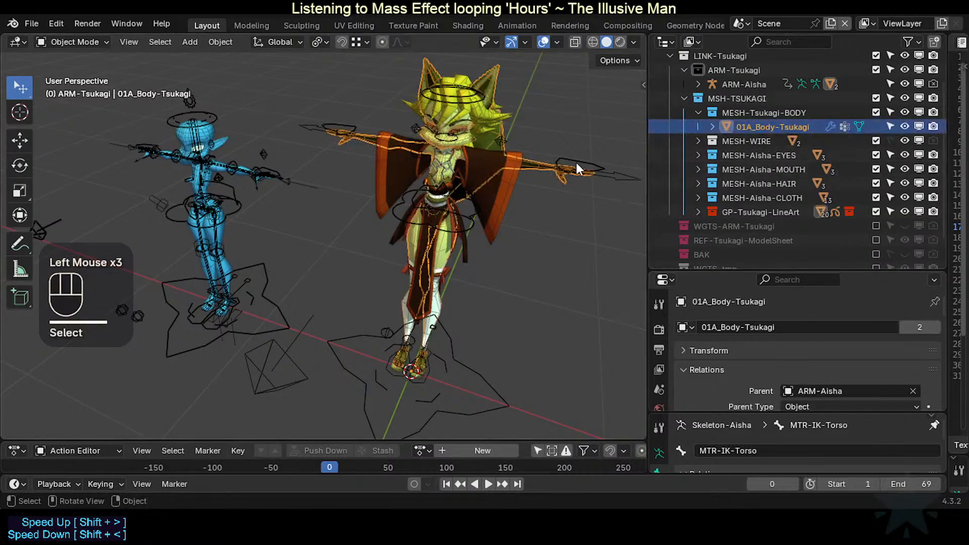
{"action": "key", "text": "alt+p"}
{"action": "left_click", "coordinate": [552, 248]}
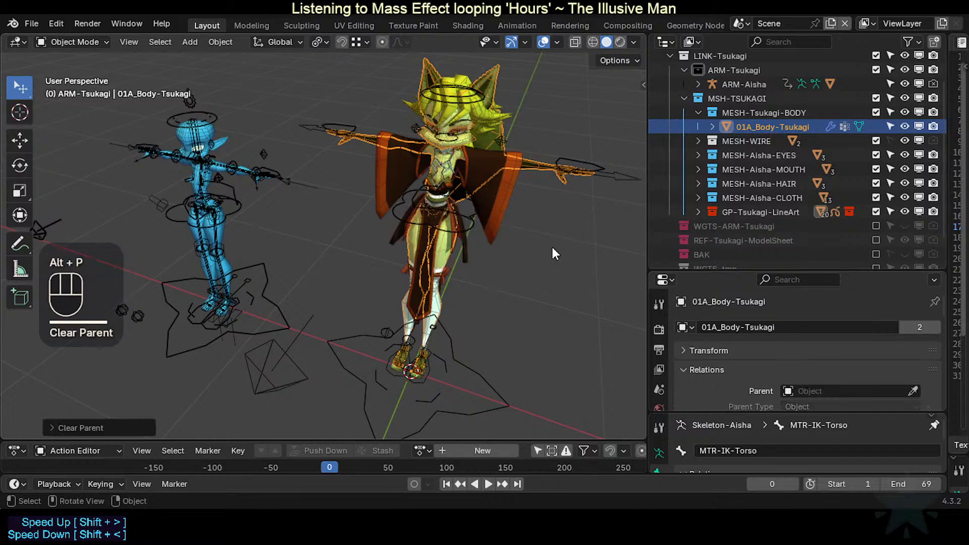
Step: Test the ARM-Aisha rig in Pose Mode by moving the MTR-IK-Hand.L bone, cancel the move and return to Object Mode
{"action": "left_click", "coordinate": [588, 162]}
{"action": "key", "text": "ctrl+Tab"}
{"action": "left_click", "coordinate": [591, 158]}
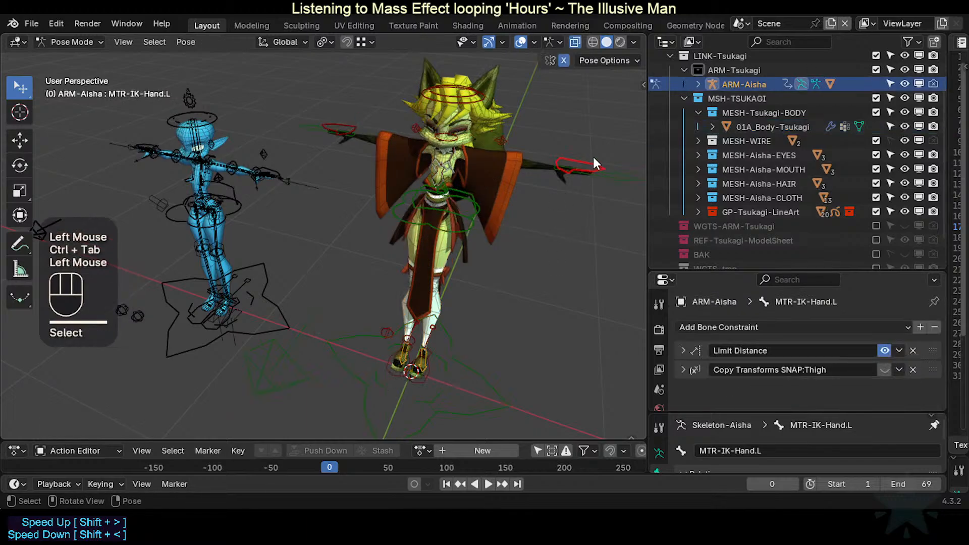
{"action": "key", "text": "g"}
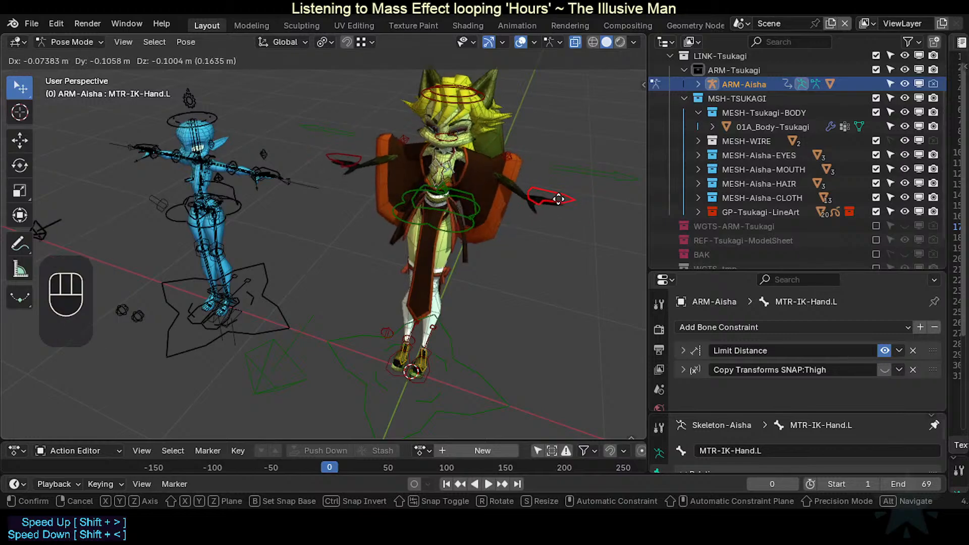
{"action": "key", "text": "Escape"}
{"action": "key", "text": "ctrl+Tab"}
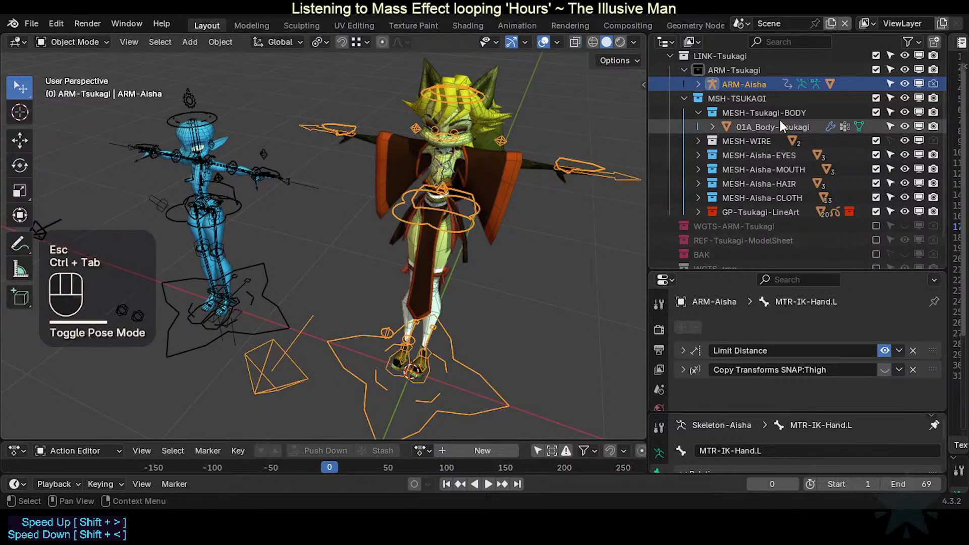
Step: Check the parent relations of the body, 21_Tsukagi-Kimono and 13C_HairStrandsSides-Tsukagi meshes, and show the modifiers of 01A_Body-Tsukagi
{"action": "left_click", "coordinate": [773, 126]}
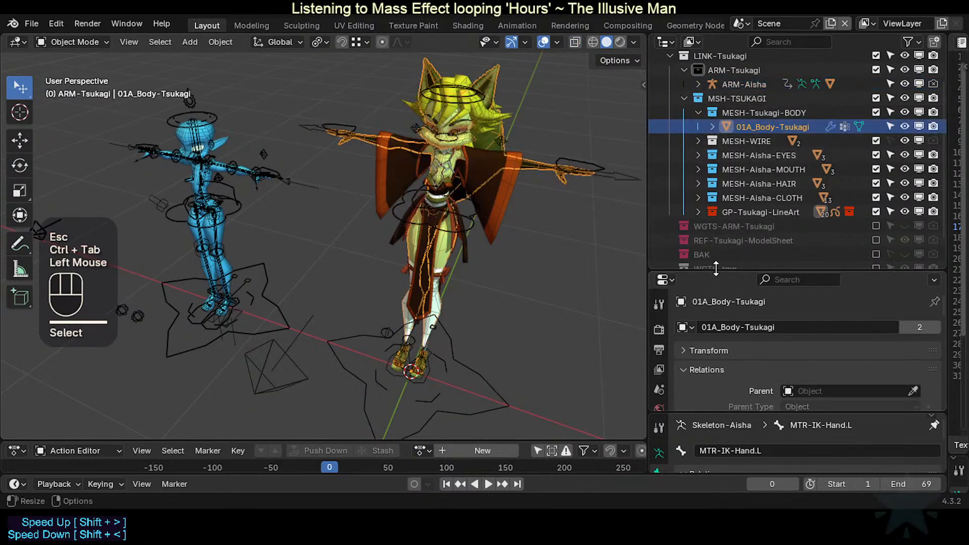
{"action": "left_click_drag", "start_coordinate": [714, 272], "coordinate": [712, 205]}
{"action": "middle_click_drag", "start_coordinate": [495, 179], "coordinate": [437, 281]}
{"action": "scroll", "coordinate": [424, 203], "scroll_direction": "up", "scroll_amount": 2}
{"action": "scroll", "coordinate": [438, 281], "scroll_direction": "up", "scroll_amount": 2}
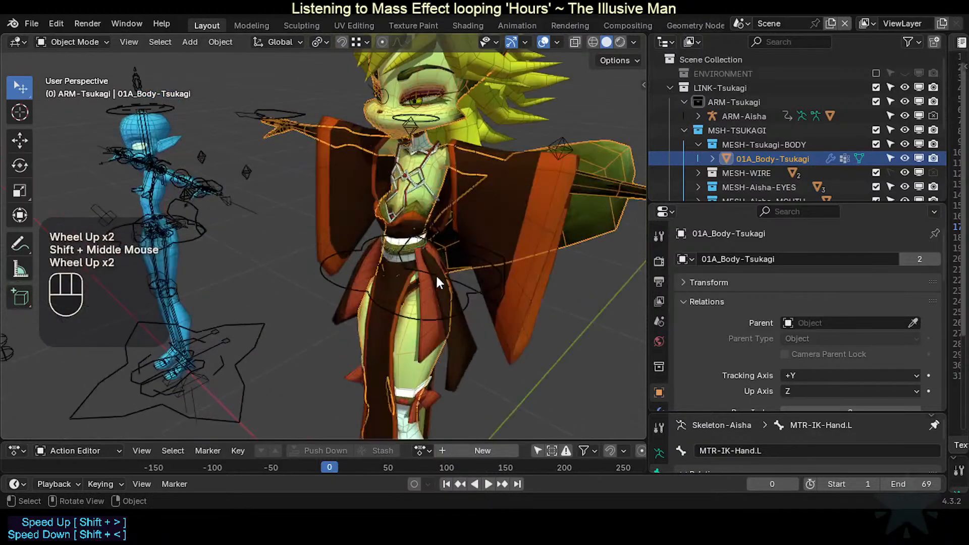
{"action": "left_click", "coordinate": [477, 175]}
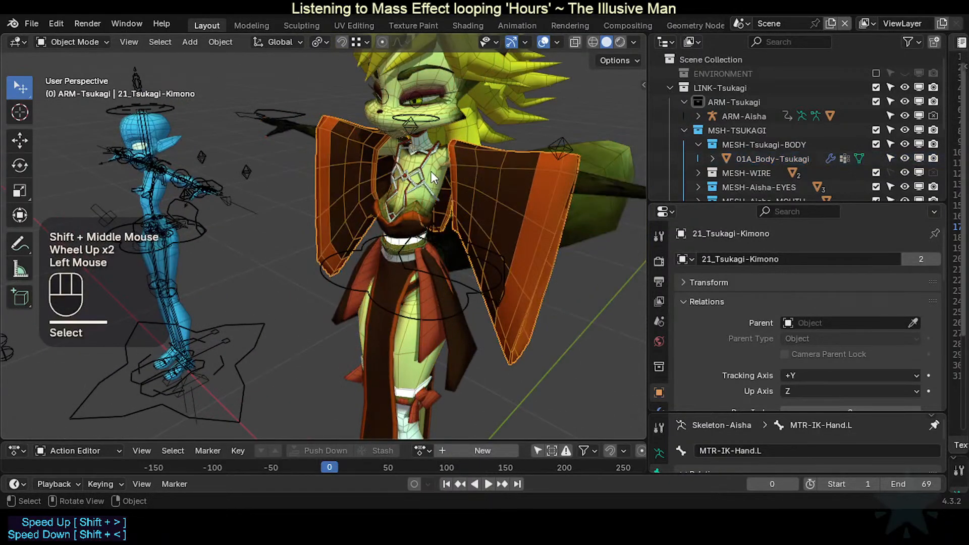
{"action": "scroll", "coordinate": [432, 171], "scroll_direction": "down", "scroll_amount": 1}
{"action": "left_click", "coordinate": [437, 132]}
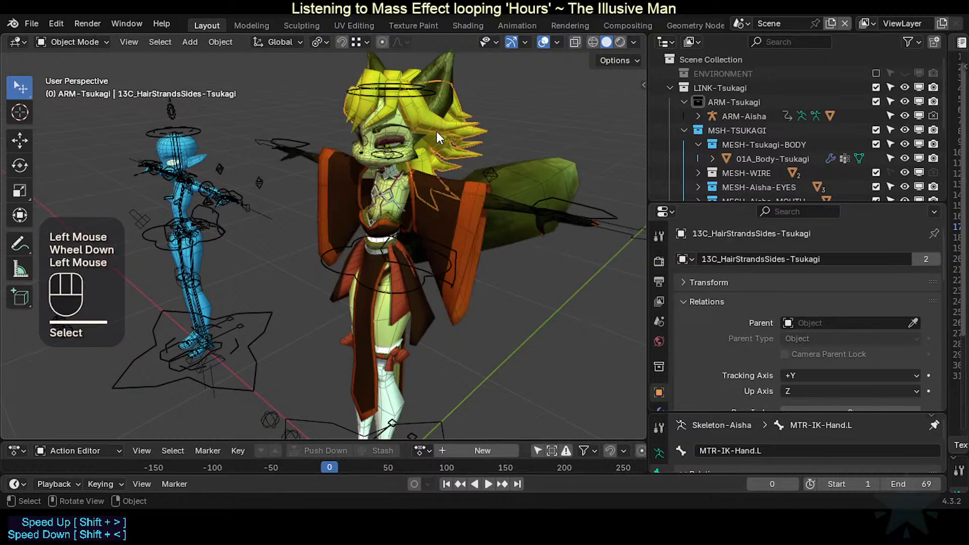
{"action": "left_click", "coordinate": [423, 143]}
{"action": "scroll", "coordinate": [657, 364], "scroll_direction": "down", "scroll_amount": 2}
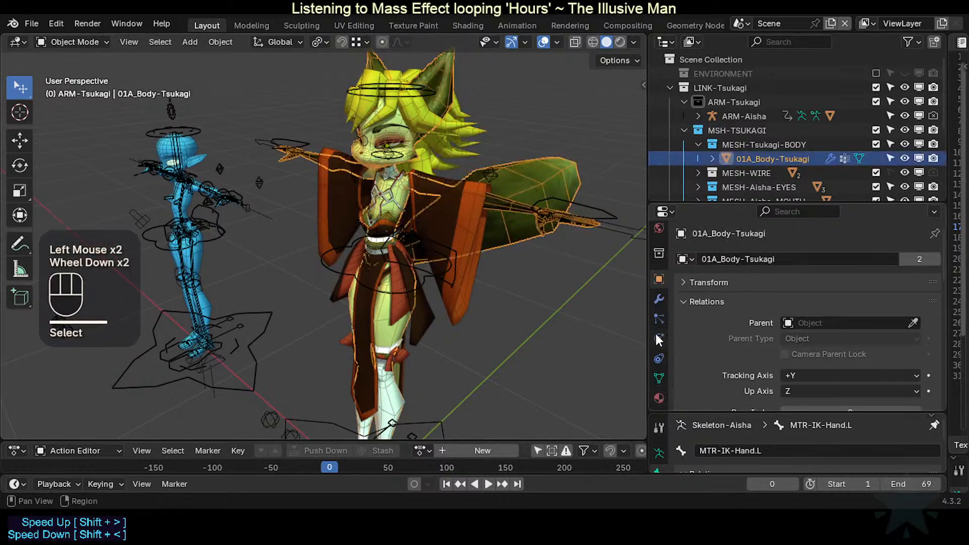
{"action": "left_click", "coordinate": [659, 299]}
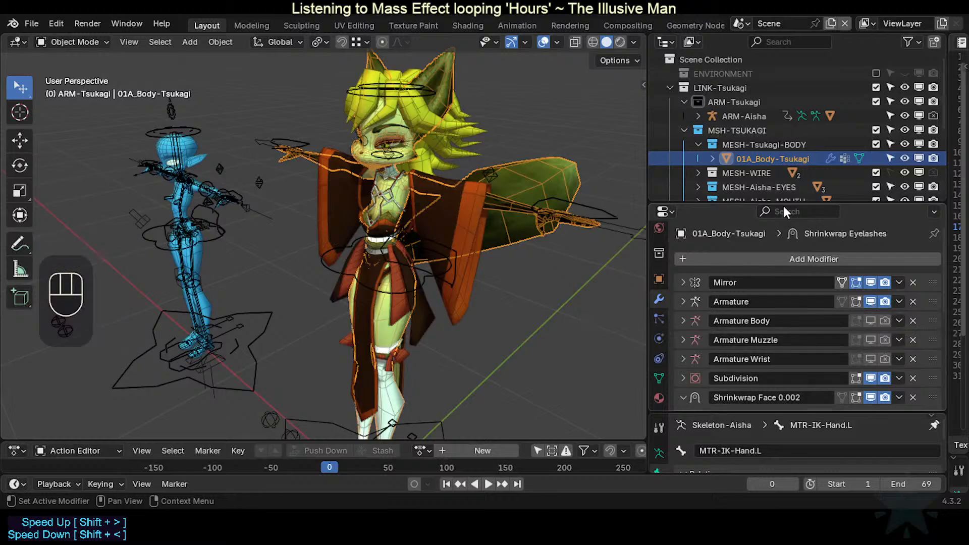
Step: Collapse the MSH-TSUKAGI collection and test moving the ARM-Aisha rig in Object Mode, cancelling the move
{"action": "left_click", "coordinate": [685, 130]}
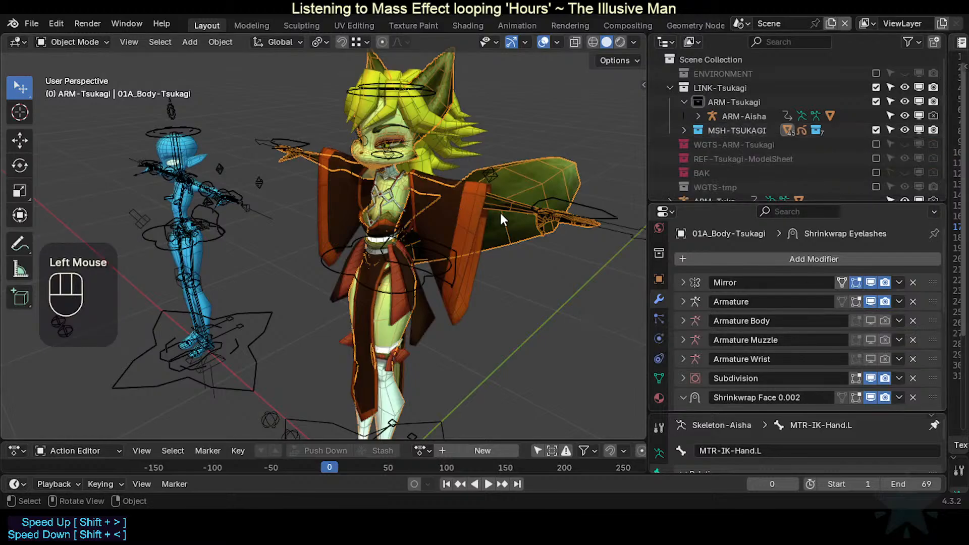
{"action": "left_click", "coordinate": [563, 189]}
{"action": "left_click", "coordinate": [572, 207]}
{"action": "key", "text": "g"}
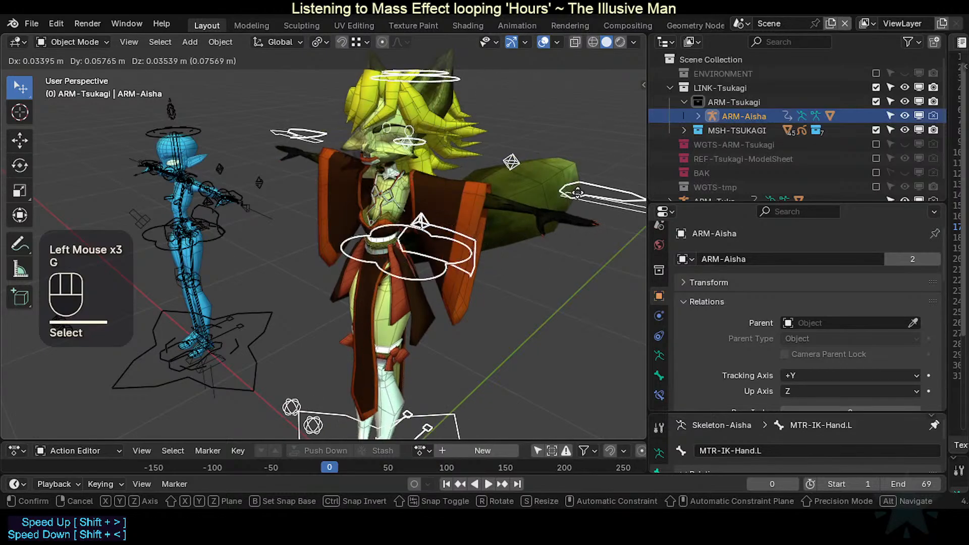
{"action": "key", "text": "Escape"}
{"action": "middle_click_drag", "start_coordinate": [389, 256], "coordinate": [332, 250], "text": "shift"}
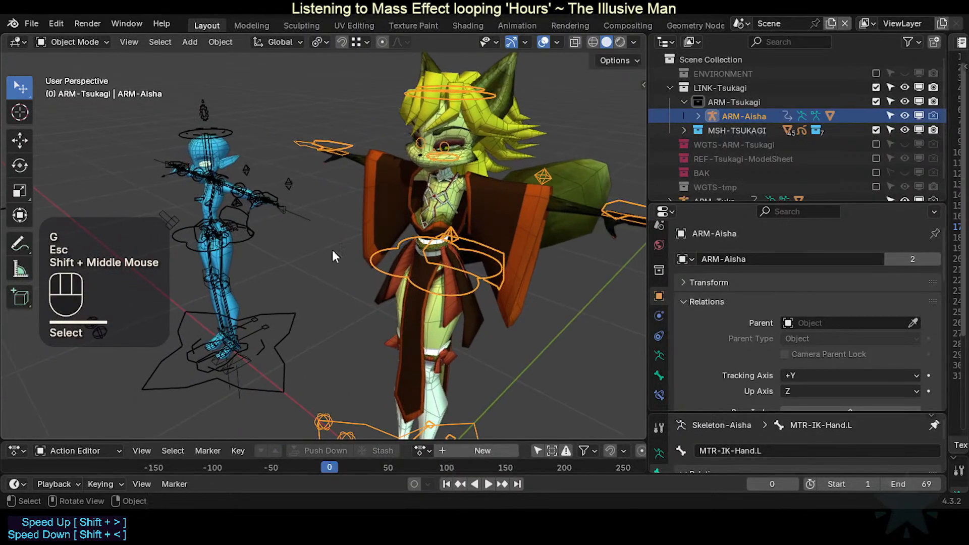
{"action": "scroll", "coordinate": [280, 274], "scroll_direction": "down", "scroll_amount": 2}
{"action": "key", "text": "ctrl+Tab"}
{"action": "middle_click_drag", "start_coordinate": [295, 309], "coordinate": [356, 270], "text": "shift"}
{"action": "scroll", "coordinate": [391, 259], "scroll_direction": "up", "scroll_amount": 2}
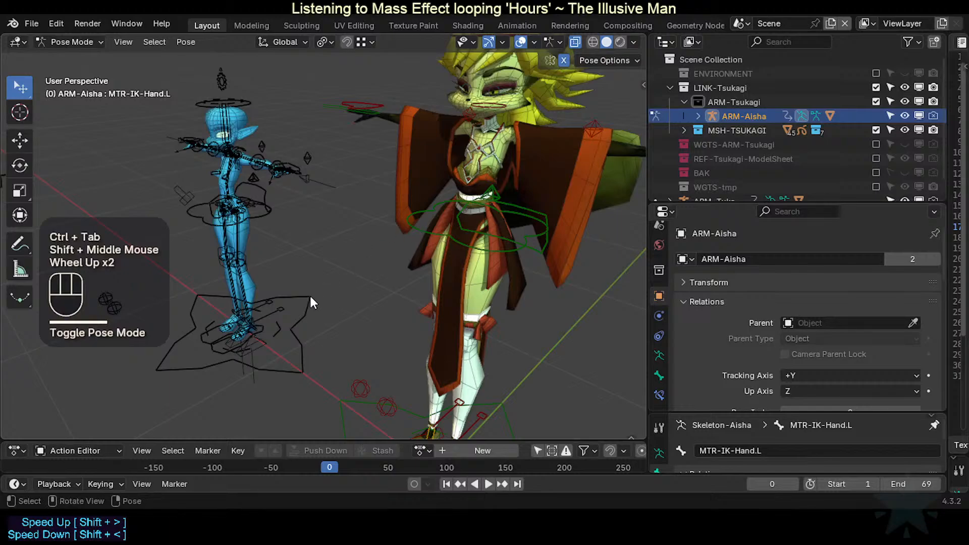
{"action": "left_click", "coordinate": [301, 315]}
{"action": "scroll", "coordinate": [303, 319], "scroll_direction": "down", "scroll_amount": 1}
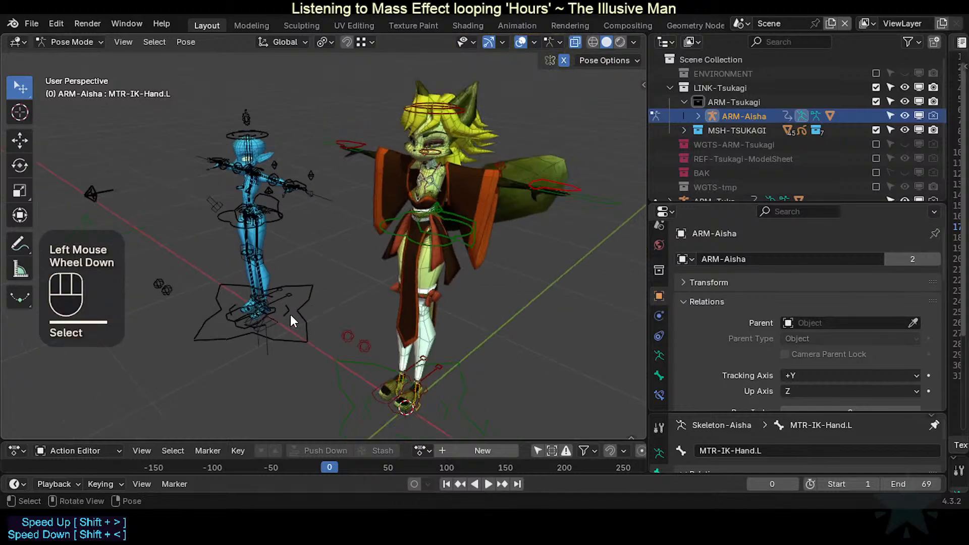
{"action": "left_click", "coordinate": [303, 313]}
{"action": "key", "text": "ctrl+Tab"}
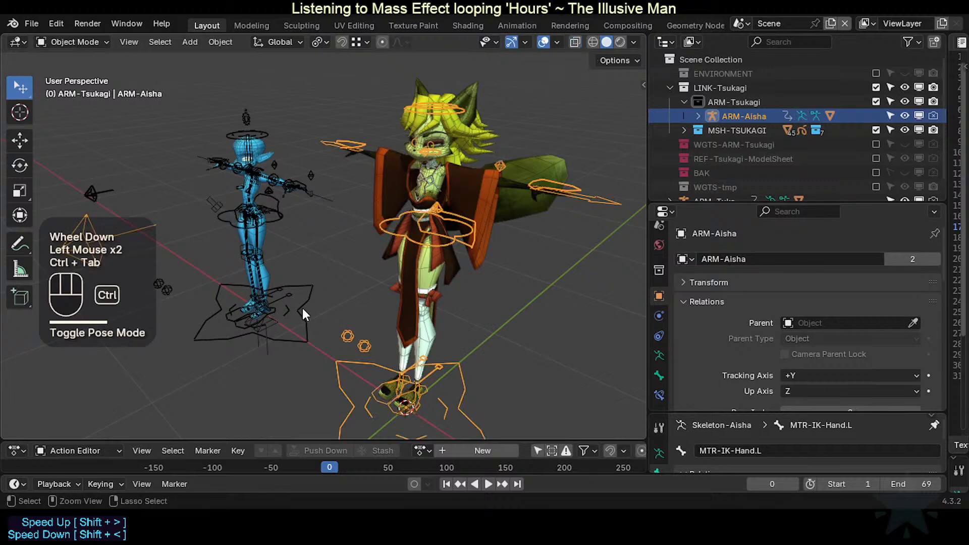
Step: Snap the 3D cursor to the world origin and snap the ARM-Tuka armature to the cursor
{"action": "left_click", "coordinate": [302, 307]}
{"action": "key", "text": "g"}
{"action": "key", "text": "x"}
{"action": "key", "text": "Escape"}
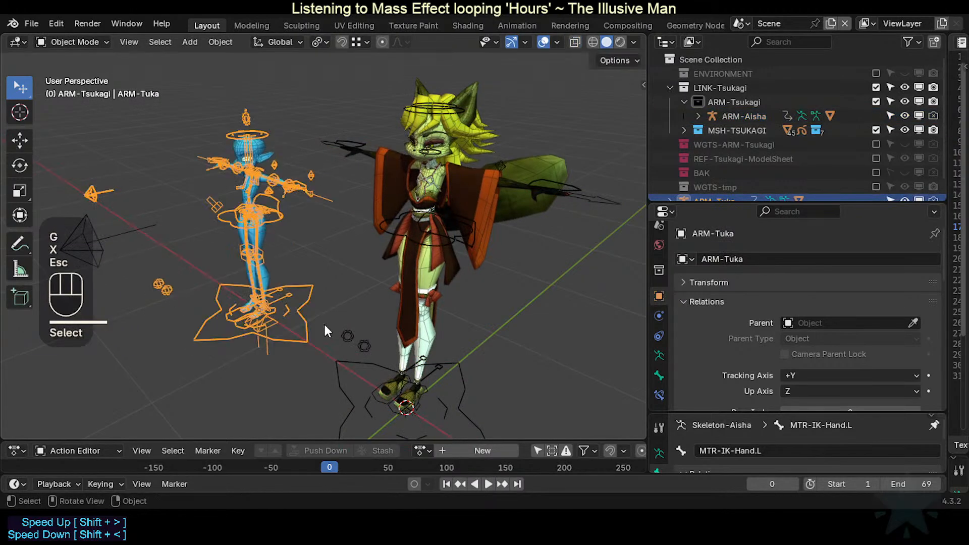
{"action": "middle_click_drag", "start_coordinate": [332, 326], "coordinate": [332, 268], "text": "shift"}
{"action": "middle_click", "coordinate": [344, 249], "text": "shift"}
{"action": "key", "text": "shift+s"}
{"action": "left_click", "coordinate": [324, 278]}
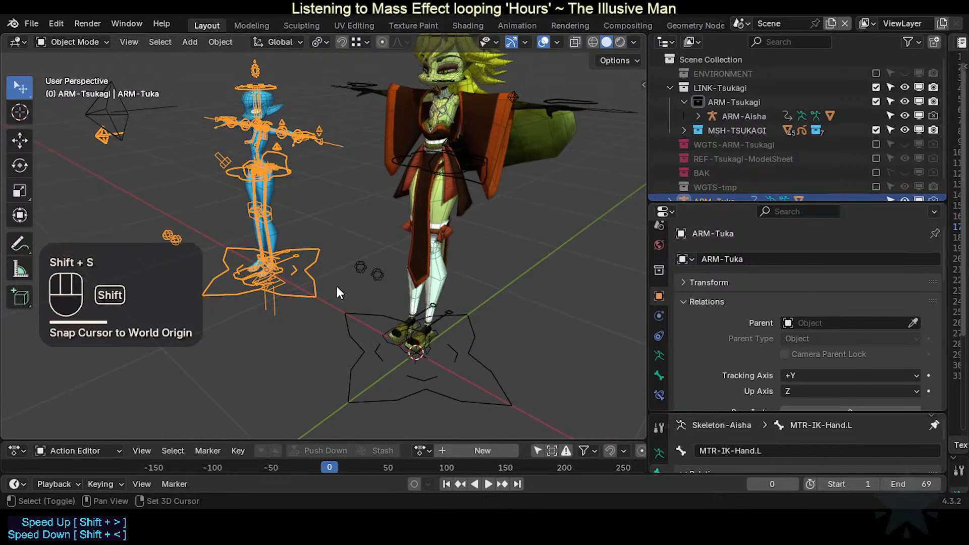
{"action": "key", "text": "shift+s"}
{"action": "left_click", "coordinate": [336, 205]}
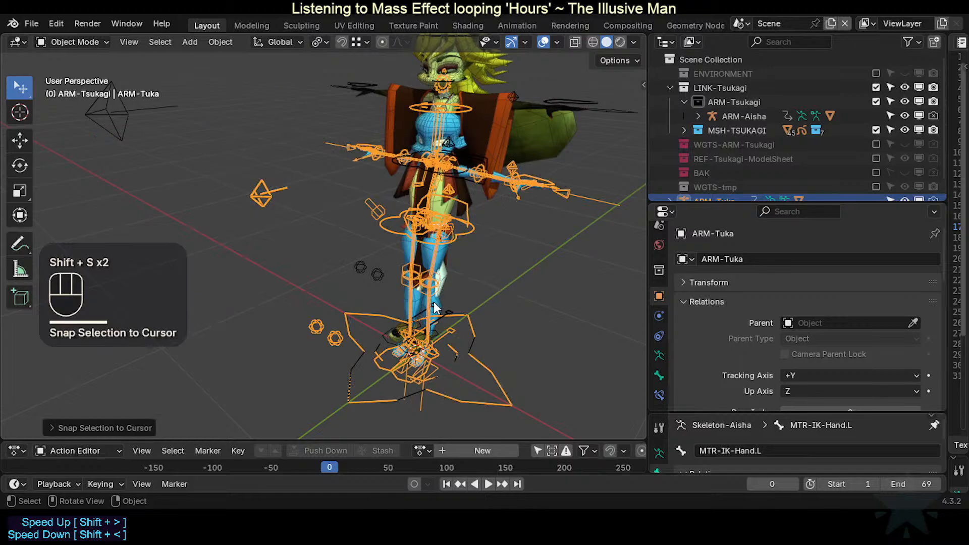
Step: Examine how the ARM-Tuka rig and its blue body line up with the Tsukagi character from torso to feet
{"action": "scroll", "coordinate": [455, 293], "scroll_direction": "up", "scroll_amount": 3}
{"action": "middle_click_drag", "start_coordinate": [455, 293], "coordinate": [416, 305], "text": "shift"}
{"action": "scroll", "coordinate": [416, 304], "scroll_direction": "down", "scroll_amount": 1}
{"action": "scroll", "coordinate": [416, 304], "scroll_direction": "up", "scroll_amount": 1}
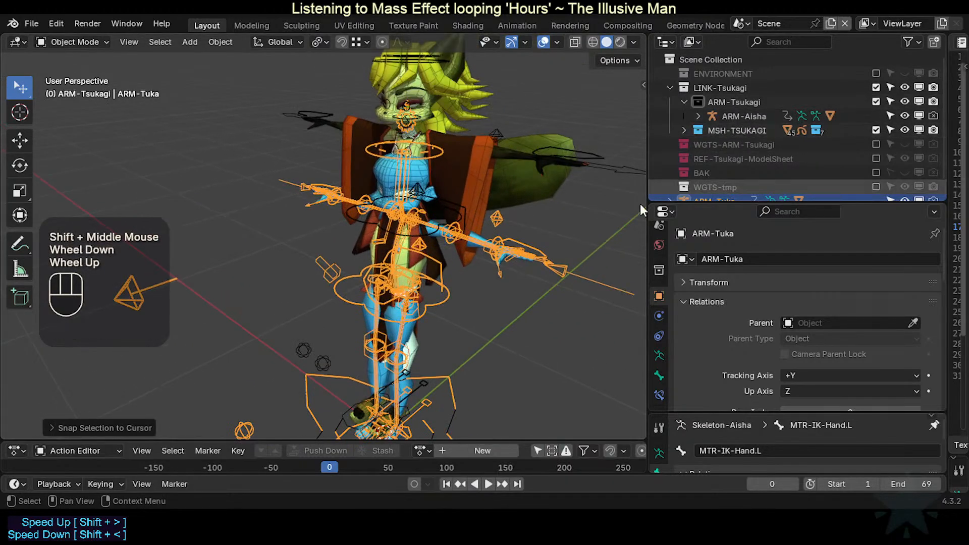
{"action": "middle_click_drag", "start_coordinate": [464, 348], "coordinate": [462, 181], "text": "shift"}
{"action": "scroll", "coordinate": [456, 270], "scroll_direction": "up", "scroll_amount": 2}
{"action": "scroll", "coordinate": [455, 270], "scroll_direction": "down", "scroll_amount": 1}
{"action": "middle_click_drag", "start_coordinate": [459, 283], "coordinate": [416, 310], "text": "shift"}
{"action": "scroll", "coordinate": [382, 208], "scroll_direction": "down", "scroll_amount": 1}
{"action": "scroll", "coordinate": [334, 225], "scroll_direction": "up", "scroll_amount": 1}
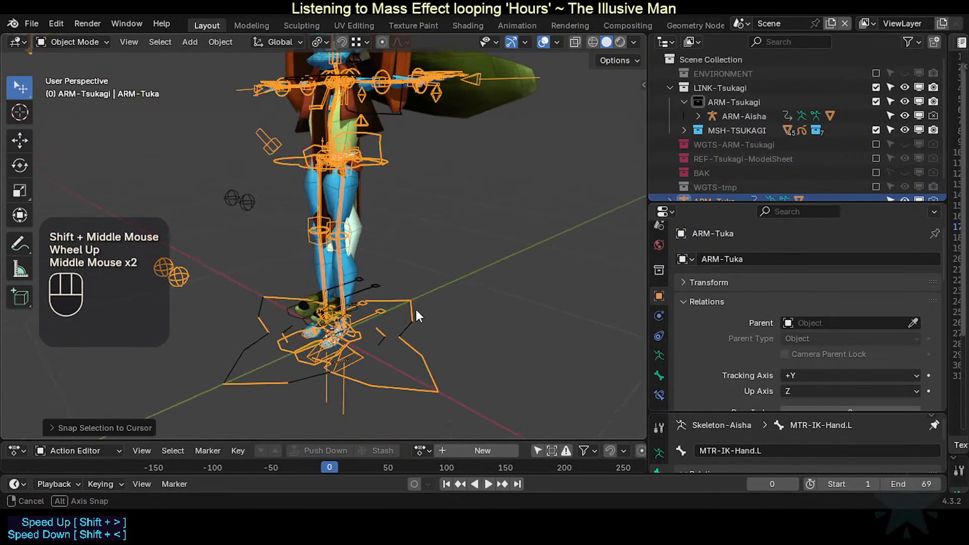
{"action": "middle_click_drag", "start_coordinate": [373, 229], "coordinate": [378, 317], "text": "shift"}
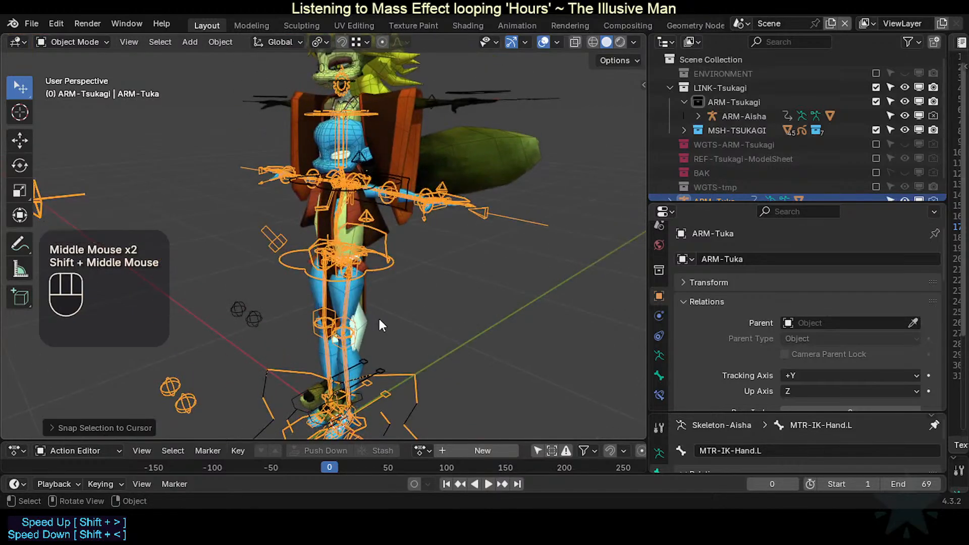
{"action": "middle_click_drag", "start_coordinate": [396, 351], "coordinate": [402, 267], "text": "shift"}
{"action": "scroll", "coordinate": [403, 266], "scroll_direction": "up", "scroll_amount": 2}
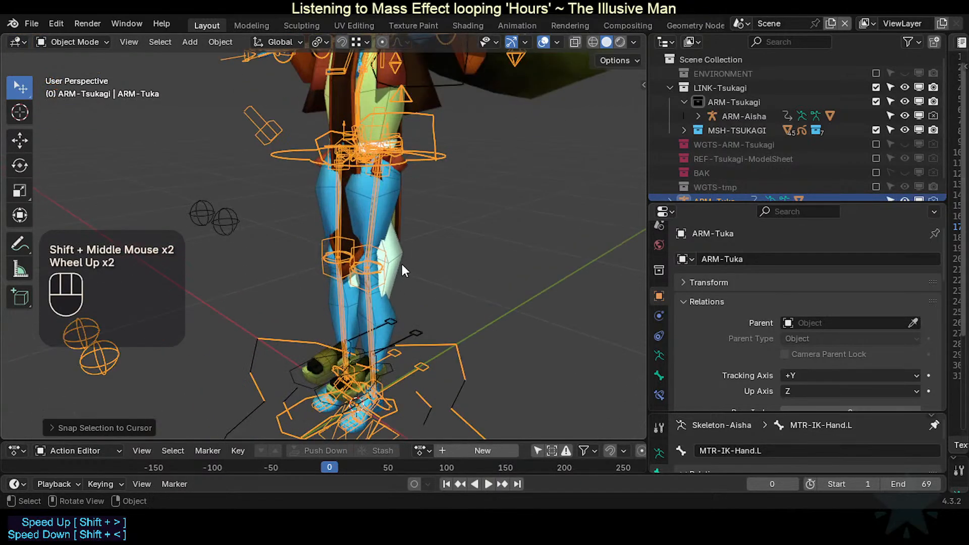
Step: Turn off solo for ARM-Tuka's D0-Skeleton, H0-Helper, CTL-IK and CTL-FK bone collections, leaving only MTR-Body soloed
{"action": "key", "text": "n"}
{"action": "scroll", "coordinate": [568, 158], "scroll_direction": "up", "scroll_amount": 4}
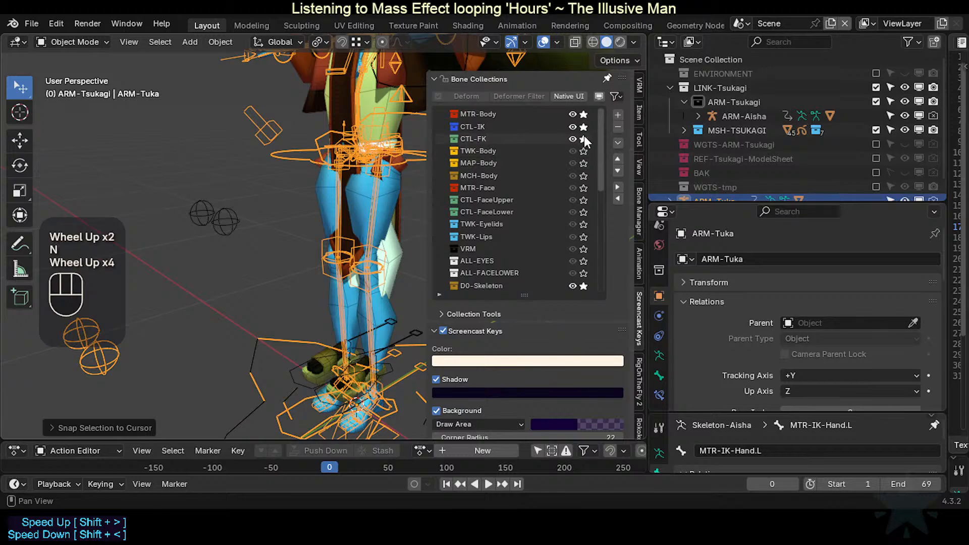
{"action": "scroll", "coordinate": [580, 266], "scroll_direction": "down", "scroll_amount": 3}
{"action": "scroll", "coordinate": [580, 266], "scroll_direction": "up", "scroll_amount": 1}
{"action": "scroll", "coordinate": [585, 207], "scroll_direction": "down", "scroll_amount": 3}
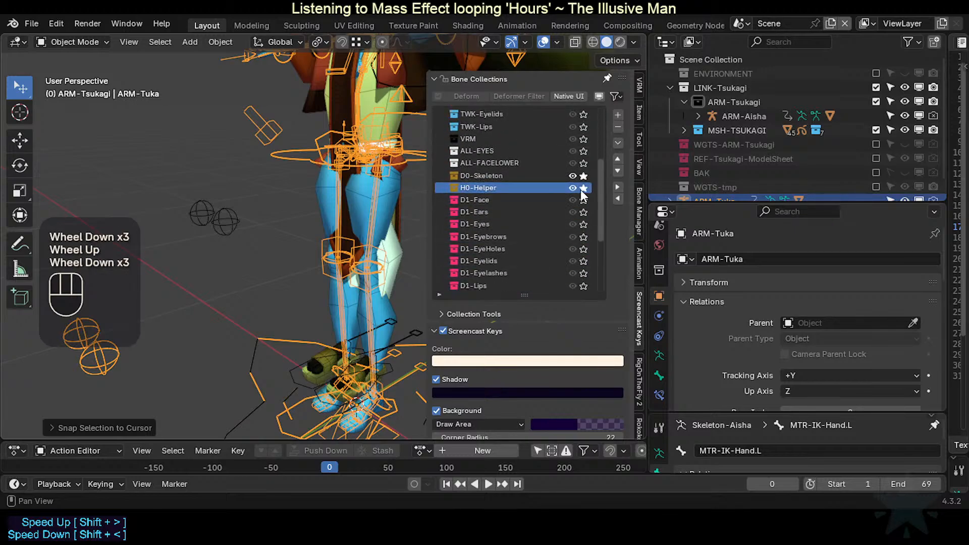
{"action": "left_click", "coordinate": [583, 176]}
{"action": "scroll", "coordinate": [562, 241], "scroll_direction": "down", "scroll_amount": 6}
{"action": "scroll", "coordinate": [555, 250], "scroll_direction": "up", "scroll_amount": 8}
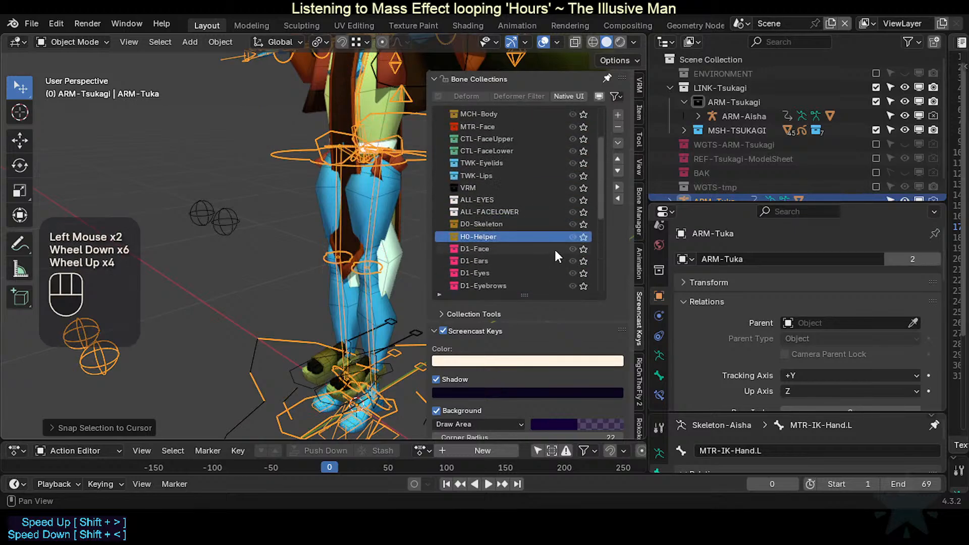
{"action": "scroll", "coordinate": [554, 183], "scroll_direction": "up", "scroll_amount": 1}
{"action": "left_click", "coordinate": [584, 127]}
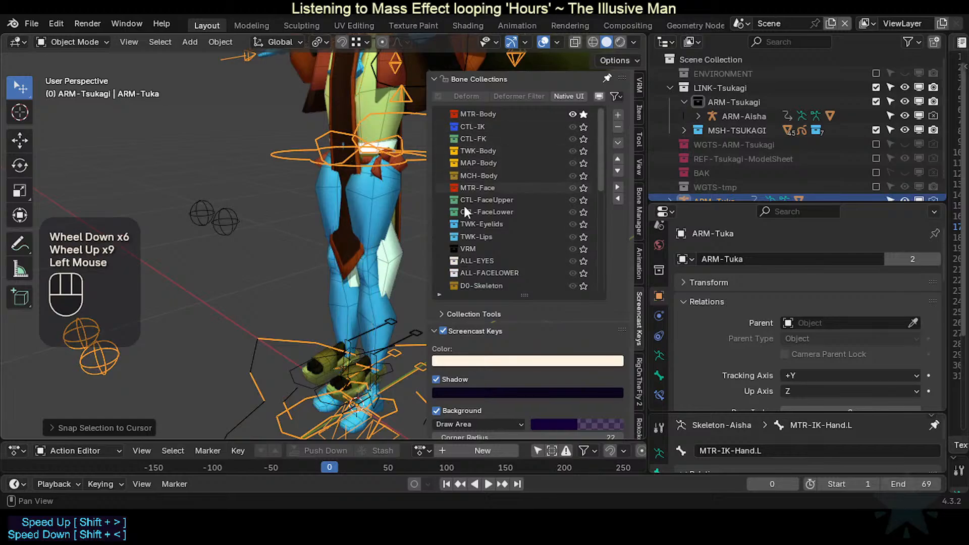
{"action": "key", "text": "n"}
Step: Compare the feet of both characters at the world origin and test moving ARM-Tuka, cancelling each move
{"action": "middle_click_drag", "start_coordinate": [392, 288], "coordinate": [382, 210], "text": "shift"}
{"action": "scroll", "coordinate": [413, 320], "scroll_direction": "up", "scroll_amount": 1}
{"action": "middle_click_drag", "start_coordinate": [413, 320], "coordinate": [413, 280], "text": "shift"}
{"action": "scroll", "coordinate": [413, 279], "scroll_direction": "up", "scroll_amount": 1}
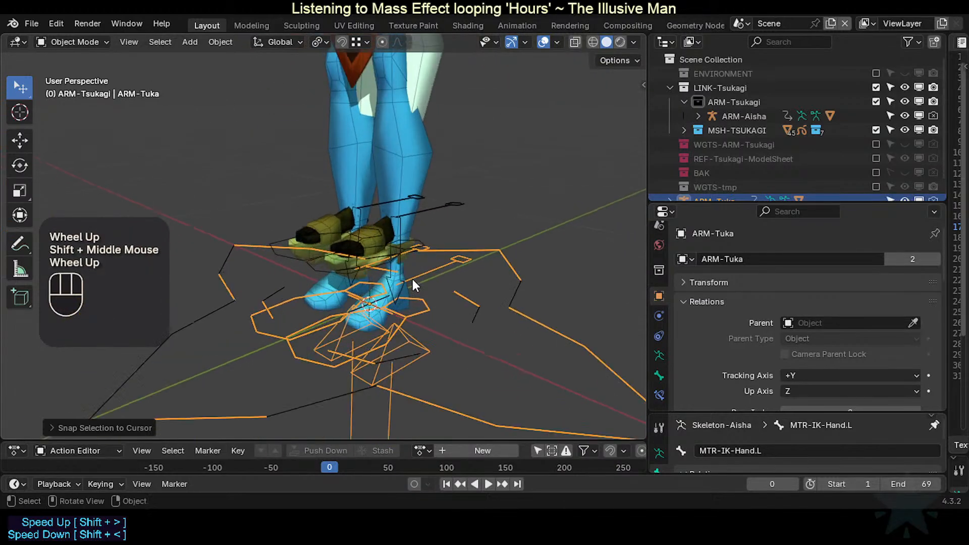
{"action": "scroll", "coordinate": [429, 310], "scroll_direction": "down", "scroll_amount": 2}
{"action": "key", "text": "g"}
{"action": "key", "text": "Escape"}
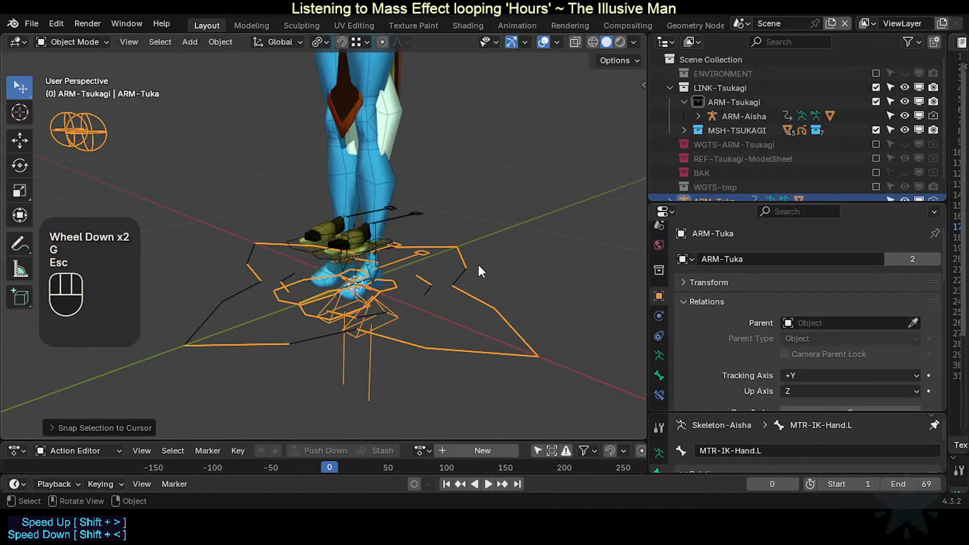
{"action": "key", "text": "g"}
{"action": "key", "text": "Escape"}
Step: Save the file and collapse the LINK-Tsukagi collection together with its MSH-TSUKAGI, MESH-Tsukagi-BODY and ARM-Tsukagi sub-collections
{"action": "key", "text": "ctrl+s"}
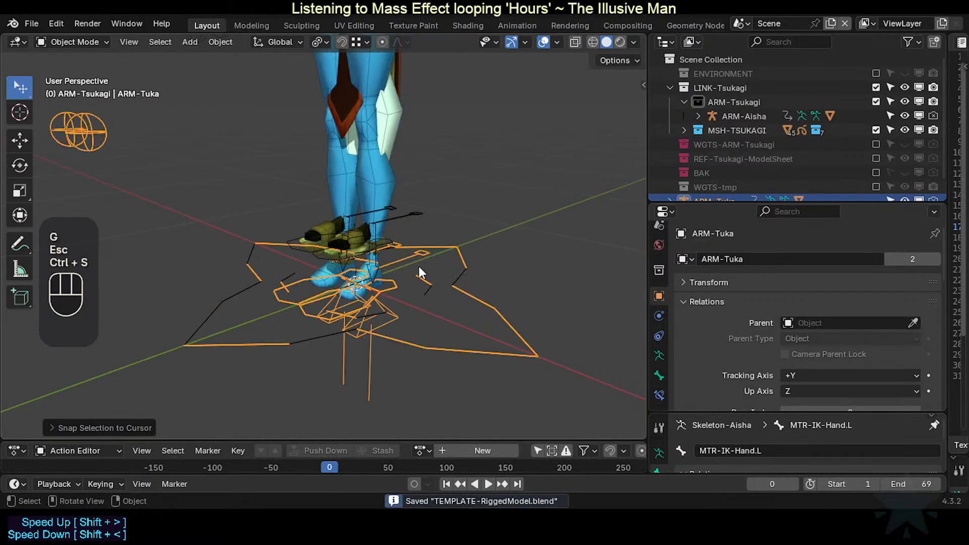
{"action": "scroll", "coordinate": [427, 295], "scroll_direction": "up", "scroll_amount": 1}
{"action": "scroll", "coordinate": [427, 295], "scroll_direction": "down", "scroll_amount": 1}
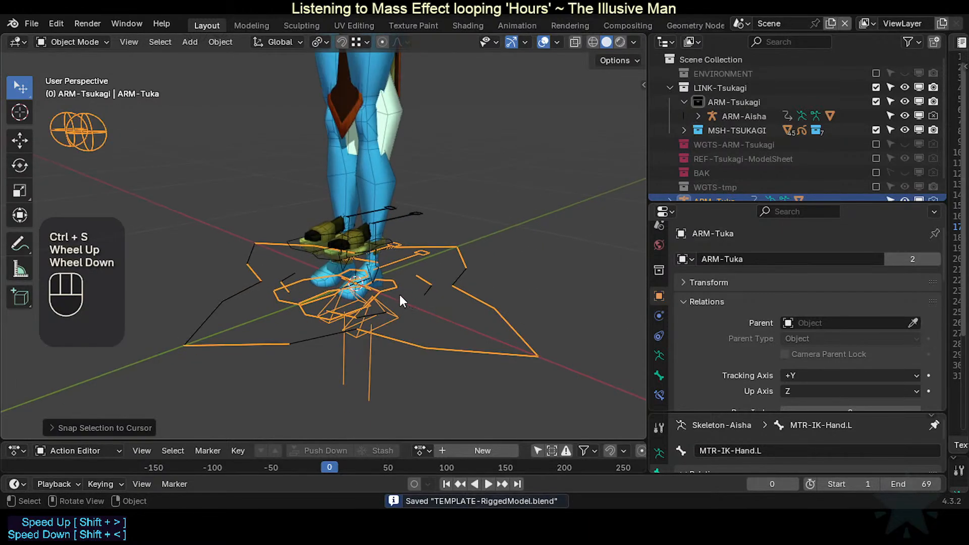
{"action": "left_click", "coordinate": [684, 130]}
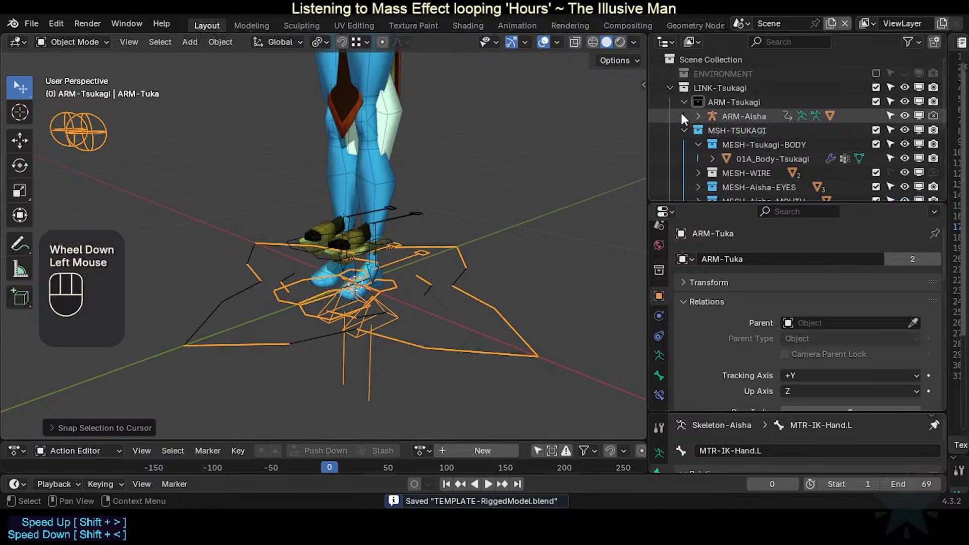
{"action": "left_click", "coordinate": [685, 131]}
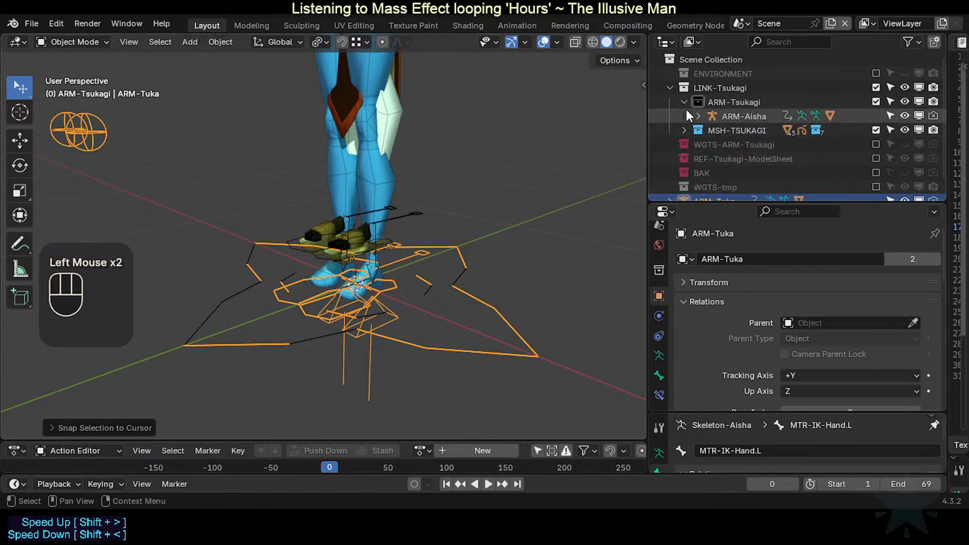
{"action": "left_click", "coordinate": [684, 130]}
{"action": "left_click", "coordinate": [701, 144]}
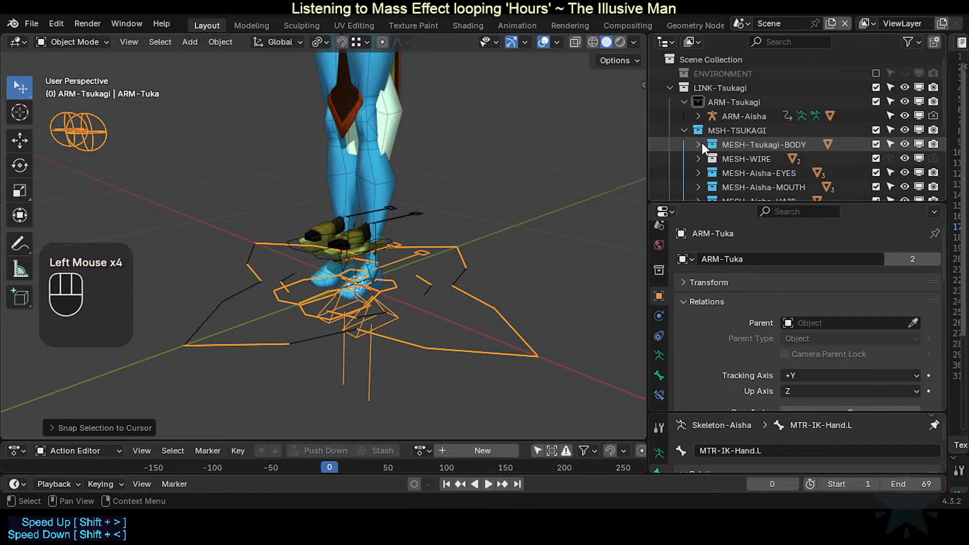
{"action": "left_click", "coordinate": [684, 130]}
{"action": "left_click", "coordinate": [683, 102]}
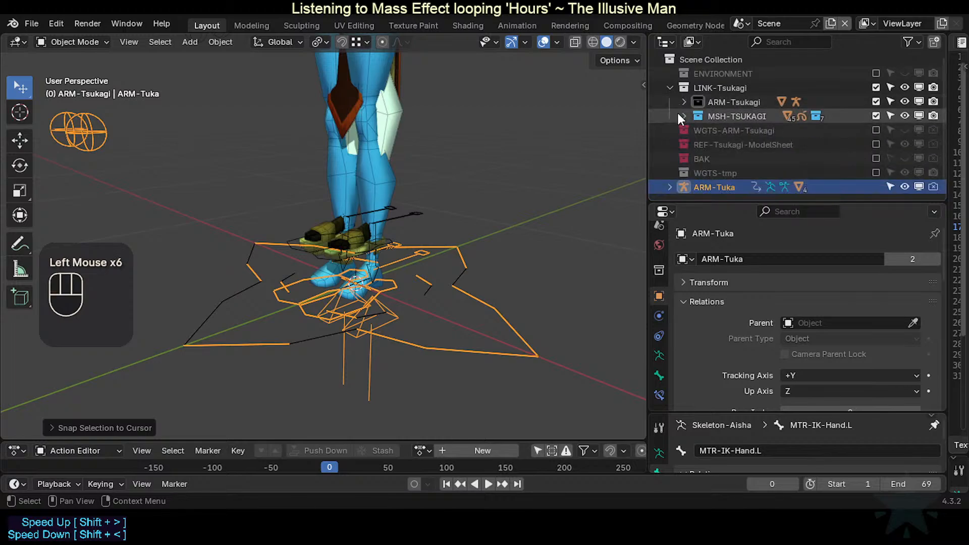
{"action": "left_click", "coordinate": [669, 88]}
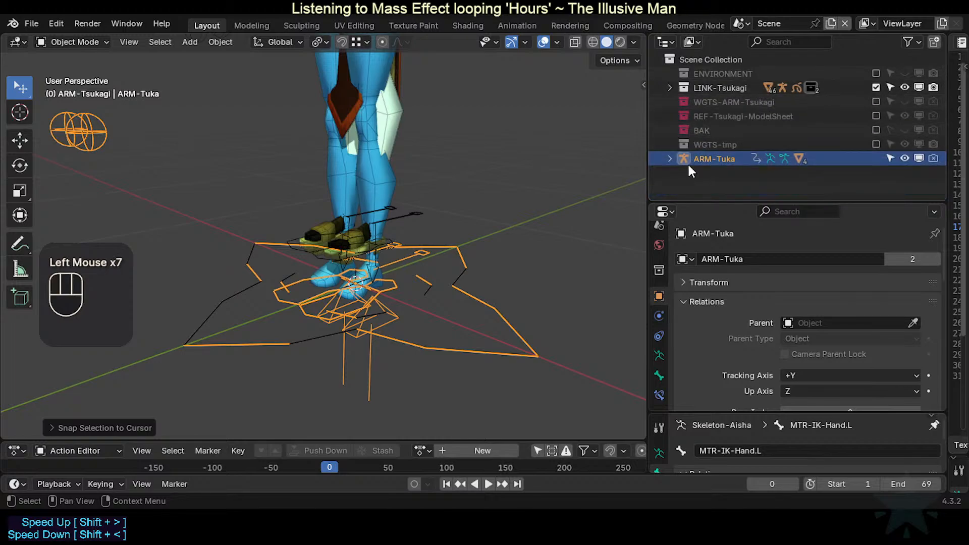
{"action": "left_click", "coordinate": [669, 158]}
{"action": "left_click", "coordinate": [669, 159]}
{"action": "scroll", "coordinate": [685, 174], "scroll_direction": "down", "scroll_amount": 2}
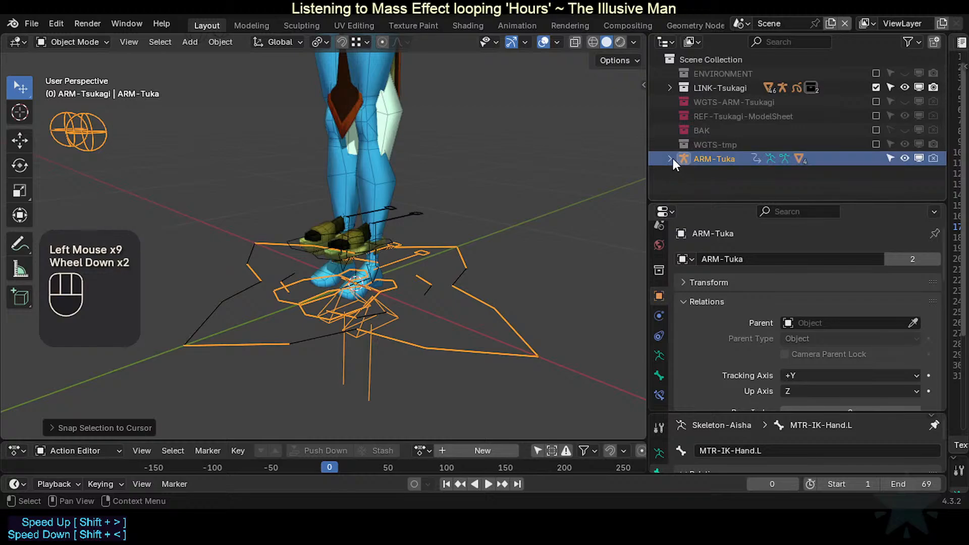
Step: Toggle ARM-Tuka's viewport display off and on to compare its controls with the Tsukagi rig around the feet
{"action": "left_click", "coordinate": [916, 156]}
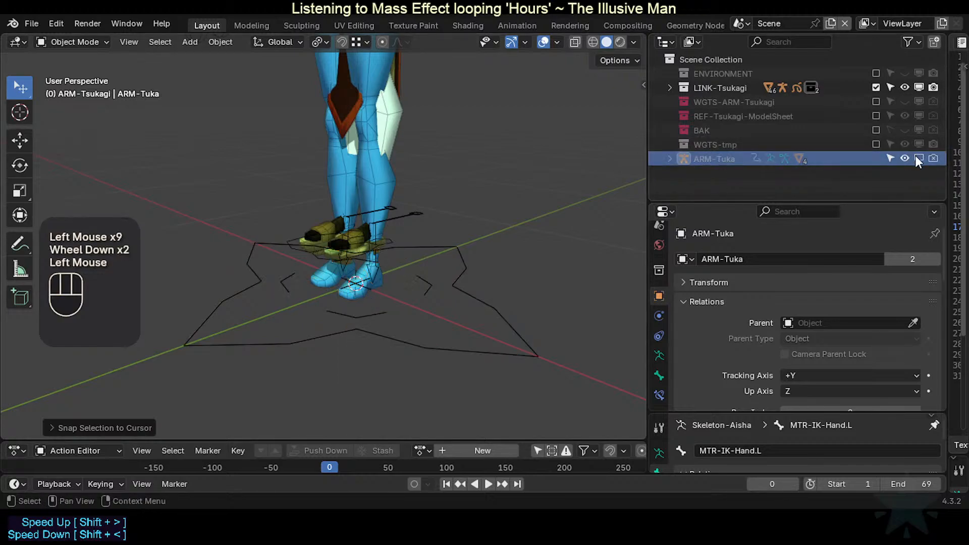
{"action": "left_click", "coordinate": [916, 156]}
{"action": "left_click", "coordinate": [915, 156]}
{"action": "left_click", "coordinate": [916, 156]}
{"action": "middle_click_drag", "start_coordinate": [474, 132], "coordinate": [427, 244], "text": "shift"}
{"action": "scroll", "coordinate": [453, 236], "scroll_direction": "down", "scroll_amount": 2}
{"action": "scroll", "coordinate": [453, 237], "scroll_direction": "down", "scroll_amount": 3}
{"action": "scroll", "coordinate": [452, 234], "scroll_direction": "up", "scroll_amount": 2}
{"action": "scroll", "coordinate": [427, 244], "scroll_direction": "up", "scroll_amount": 3}
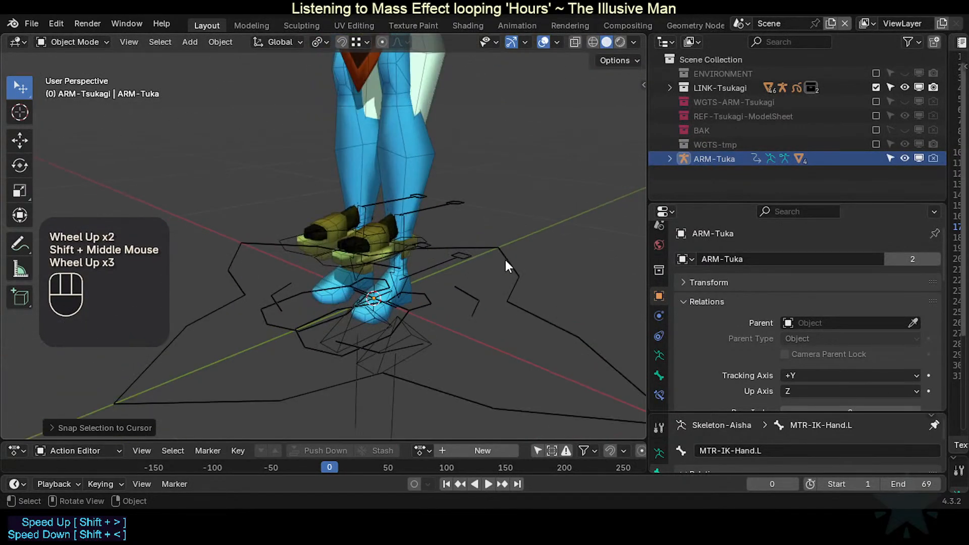
Step: Toggle the viewport display of the MSH-TSUKAGI collection inside LINK-Tsukagi to view the Tuka body and rig alone
{"action": "left_click", "coordinate": [671, 88]}
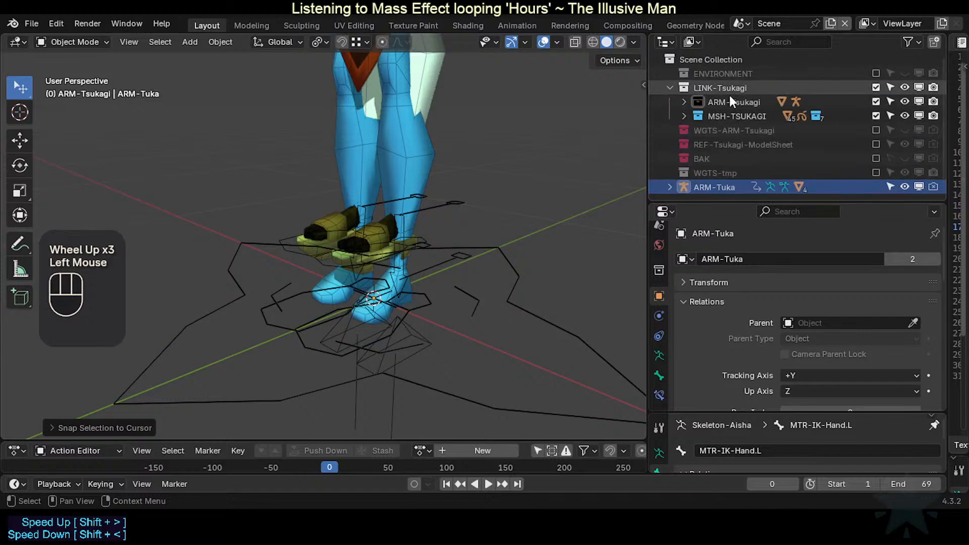
{"action": "left_click", "coordinate": [919, 116]}
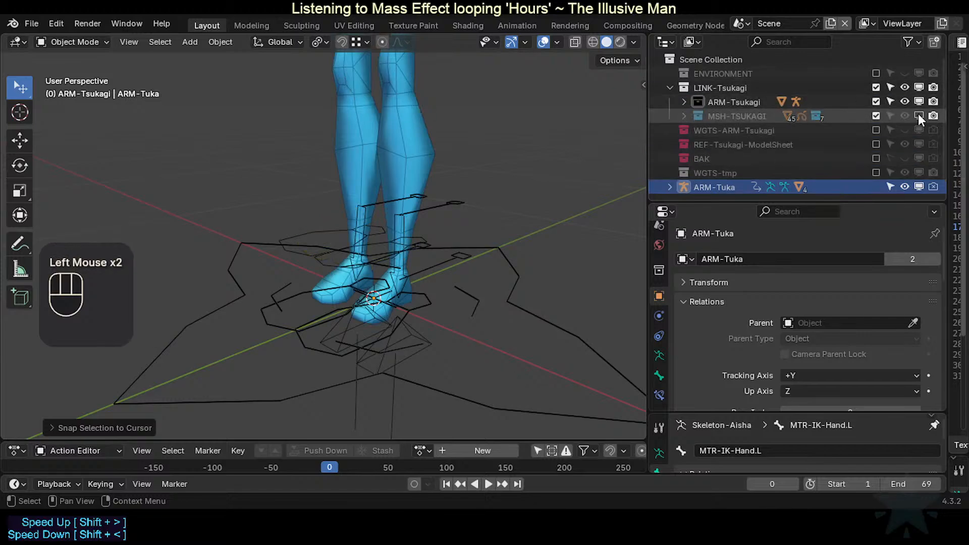
{"action": "scroll", "coordinate": [409, 165], "scroll_direction": "down", "scroll_amount": 1}
{"action": "middle_click_drag", "start_coordinate": [409, 166], "coordinate": [381, 321], "text": "shift"}
{"action": "scroll", "coordinate": [380, 318], "scroll_direction": "down", "scroll_amount": 2}
{"action": "scroll", "coordinate": [381, 316], "scroll_direction": "up", "scroll_amount": 2}
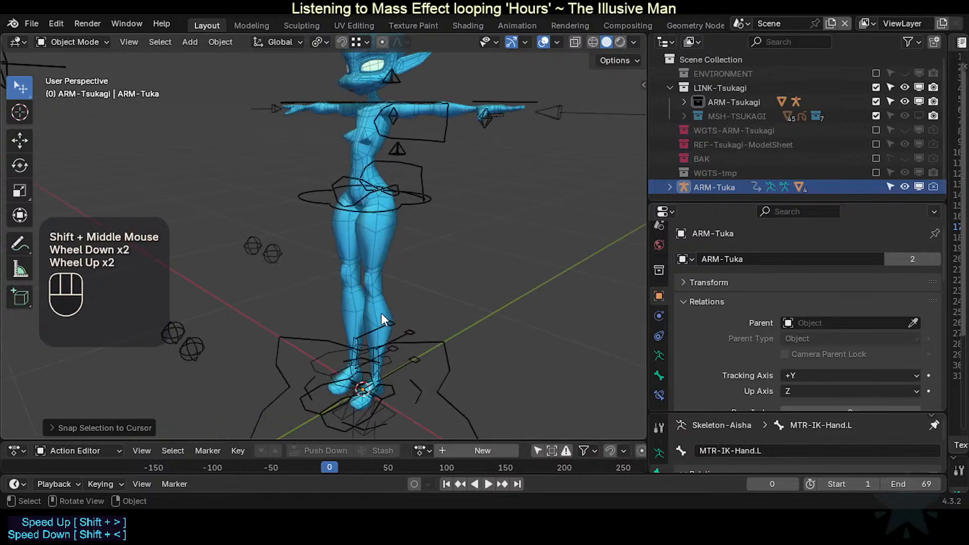
{"action": "scroll", "coordinate": [386, 303], "scroll_direction": "down", "scroll_amount": 1}
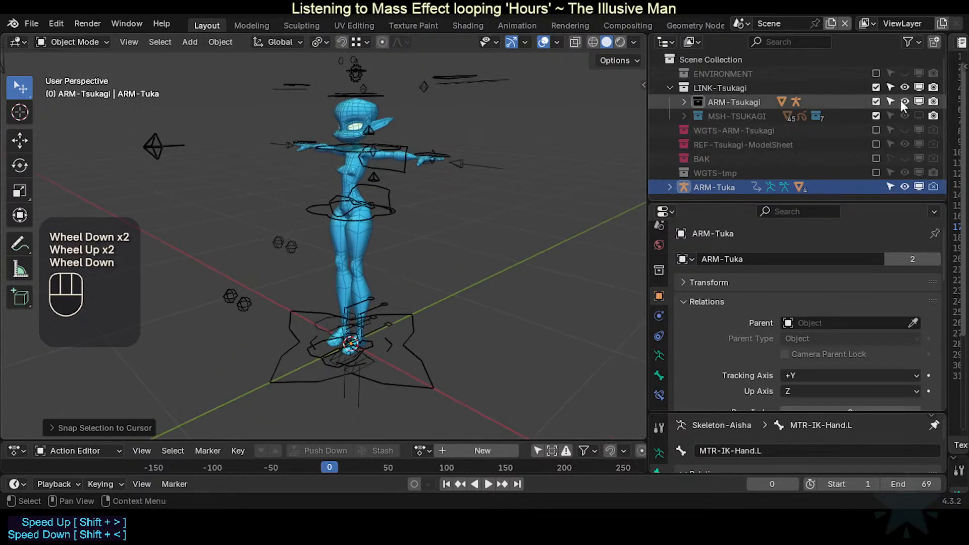
{"action": "left_click", "coordinate": [917, 112]}
Step: Expand the ARM-Tsukagi collection and disable the ARM-Aisha armature in viewports
{"action": "left_click", "coordinate": [685, 102]}
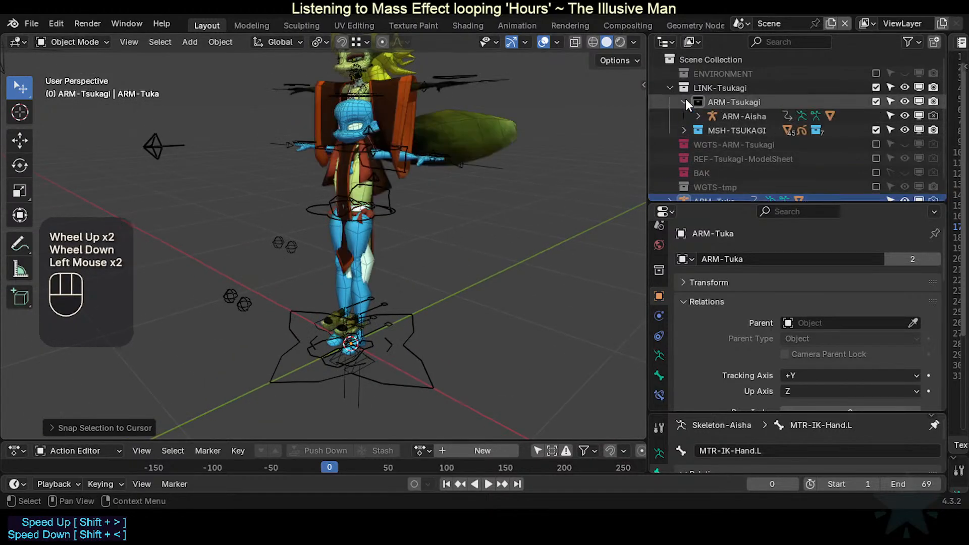
{"action": "left_click", "coordinate": [919, 114]}
{"action": "left_click", "coordinate": [919, 113]}
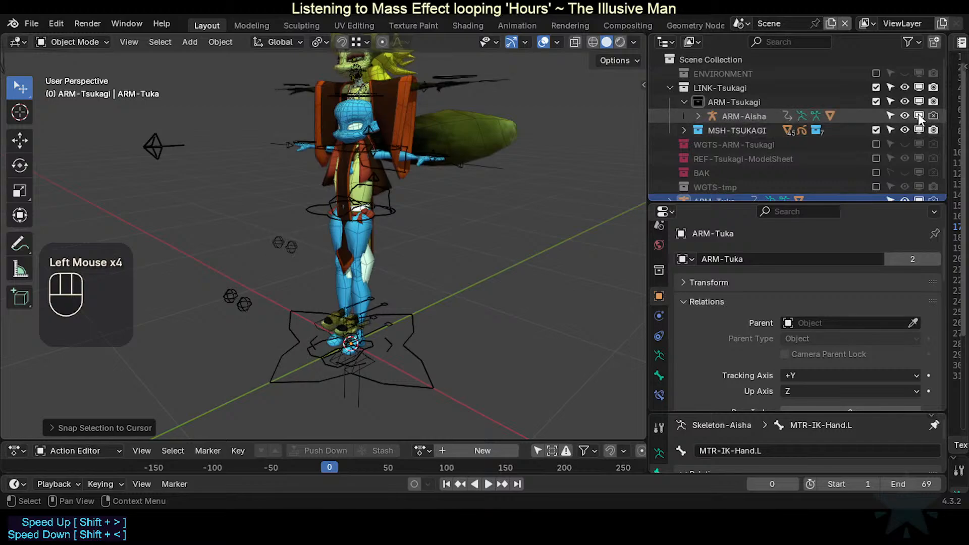
{"action": "middle_click_drag", "start_coordinate": [473, 103], "coordinate": [476, 146]}
{"action": "middle_click_drag", "start_coordinate": [476, 146], "coordinate": [485, 192], "text": "shift"}
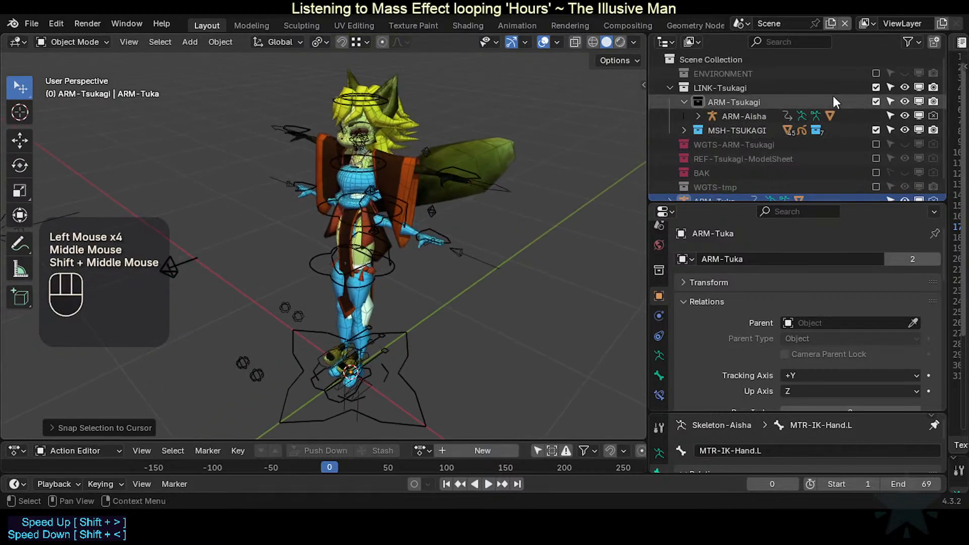
{"action": "left_click", "coordinate": [917, 114]}
Step: Select ARM-Tuka's child meshes from 0-Body-Tuka to 11b-Eyeballs and disable them in viewports and renders
{"action": "scroll", "coordinate": [338, 258], "scroll_direction": "up", "scroll_amount": 1}
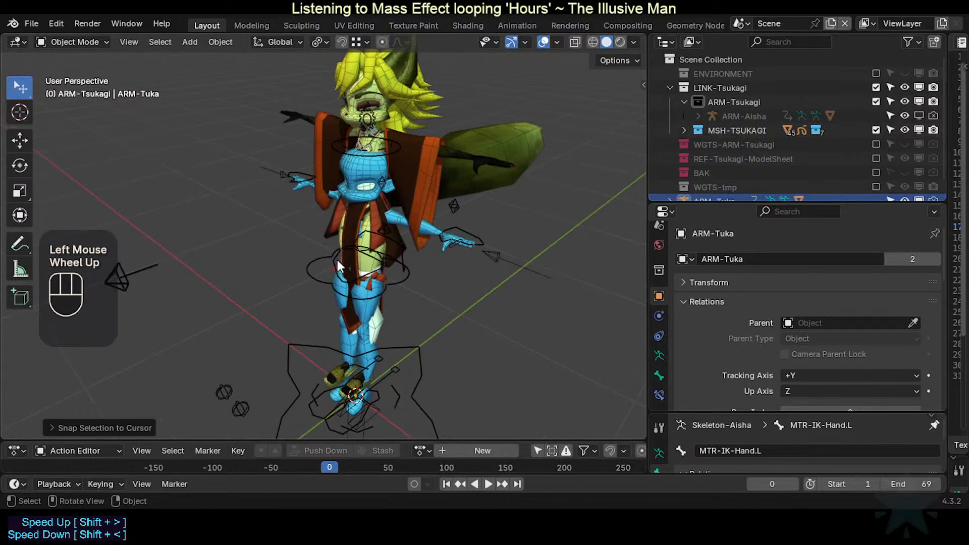
{"action": "left_click", "coordinate": [402, 277]}
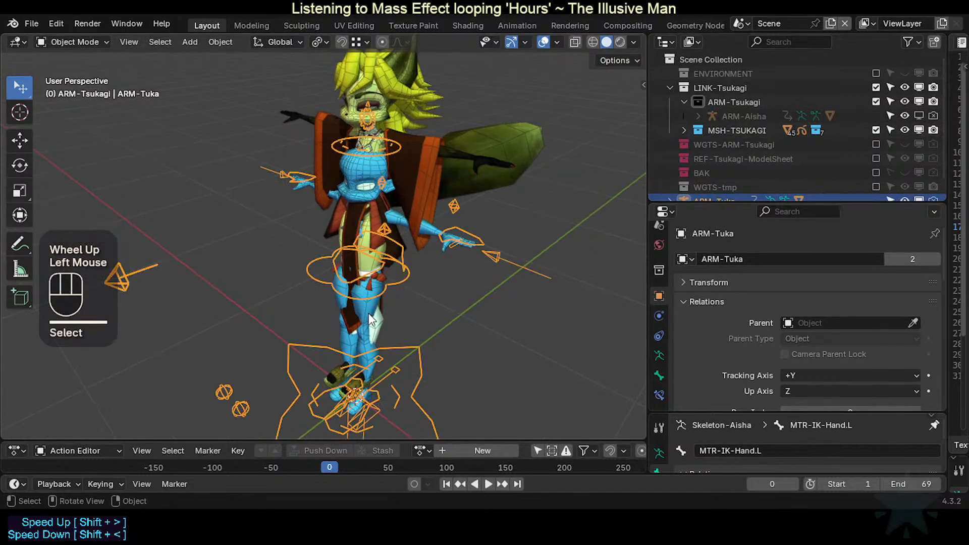
{"action": "left_click", "coordinate": [397, 293]}
{"action": "middle_click_drag", "start_coordinate": [397, 293], "coordinate": [420, 244], "text": "shift"}
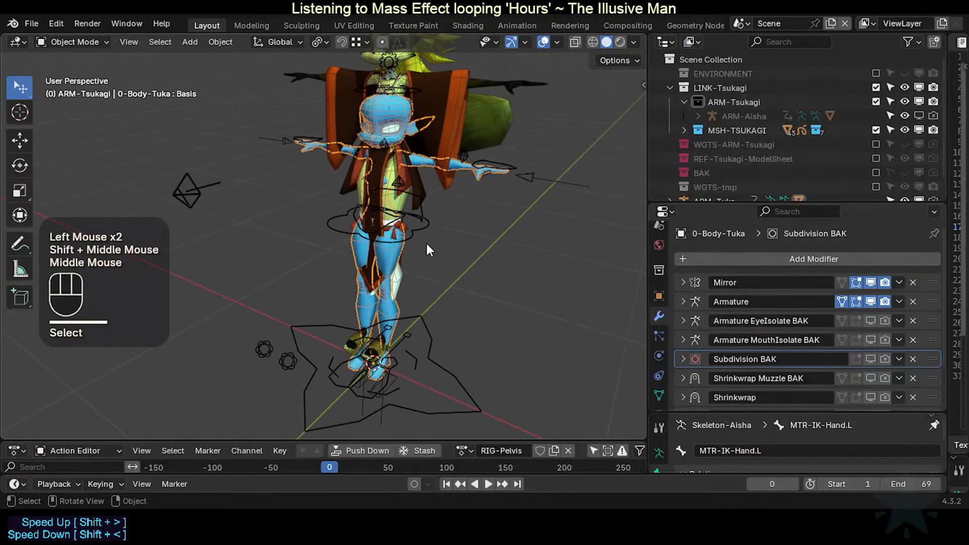
{"action": "scroll", "coordinate": [747, 176], "scroll_direction": "down", "scroll_amount": 2}
{"action": "scroll", "coordinate": [741, 171], "scroll_direction": "up", "scroll_amount": 1}
{"action": "scroll", "coordinate": [741, 170], "scroll_direction": "down", "scroll_amount": 1}
{"action": "left_click", "coordinate": [671, 186]}
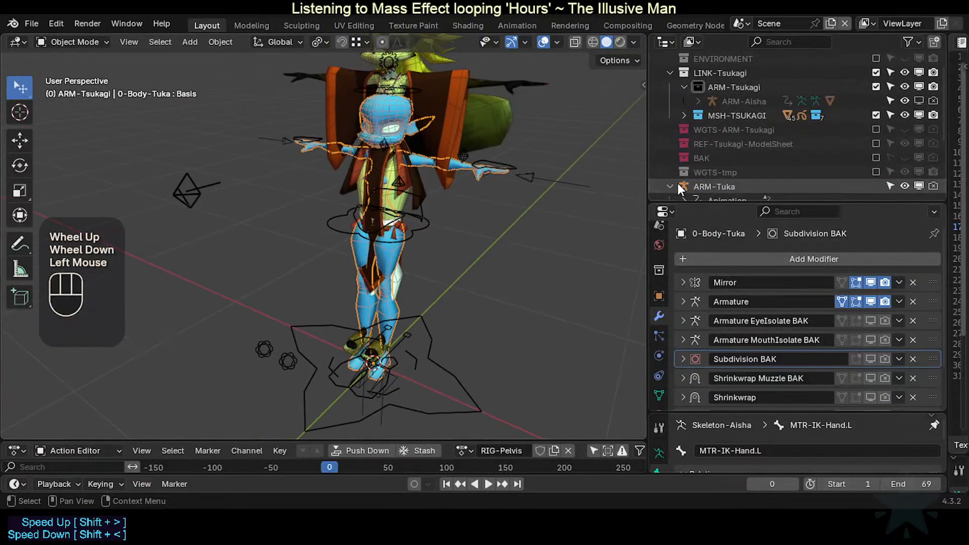
{"action": "scroll", "coordinate": [737, 178], "scroll_direction": "down", "scroll_amount": 3}
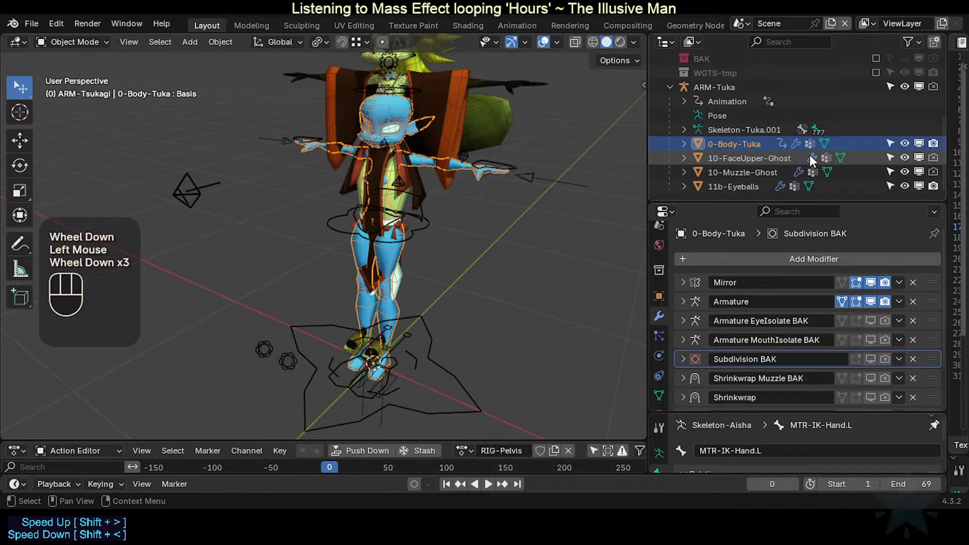
{"action": "left_click", "coordinate": [754, 185], "text": "shift"}
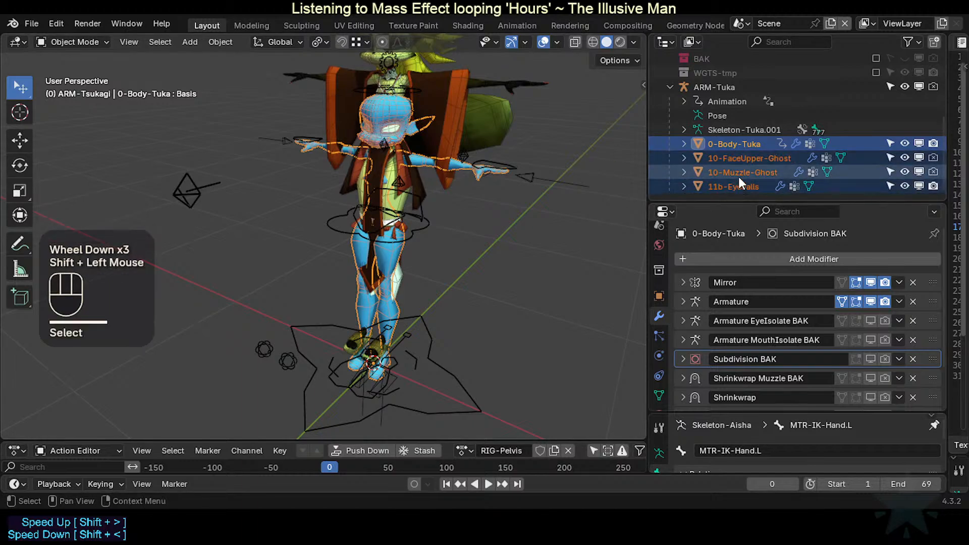
{"action": "scroll", "coordinate": [753, 162], "scroll_direction": "up", "scroll_amount": 1}
{"action": "scroll", "coordinate": [767, 132], "scroll_direction": "down", "scroll_amount": 1}
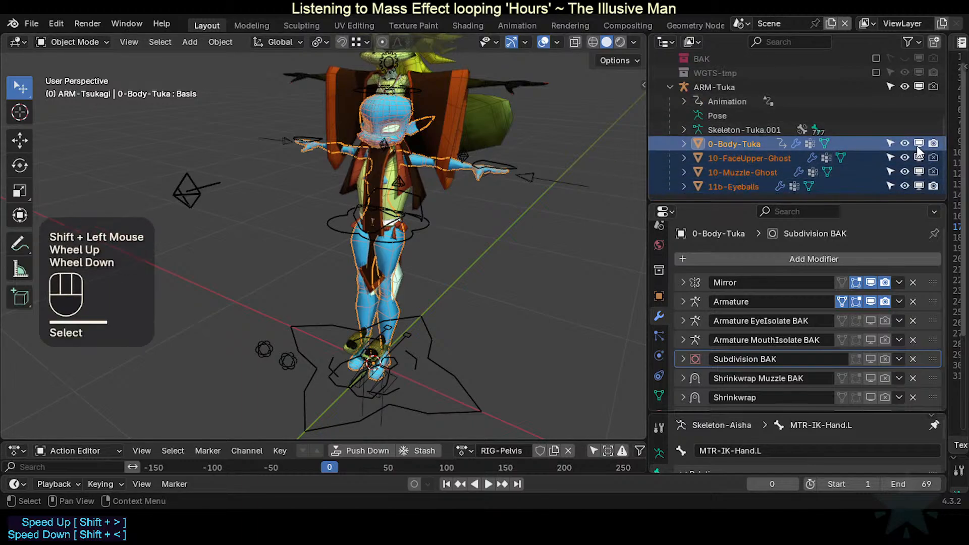
{"action": "left_click_drag", "start_coordinate": [917, 145], "coordinate": [916, 185]}
{"action": "left_click_drag", "start_coordinate": [934, 144], "coordinate": [933, 187]}
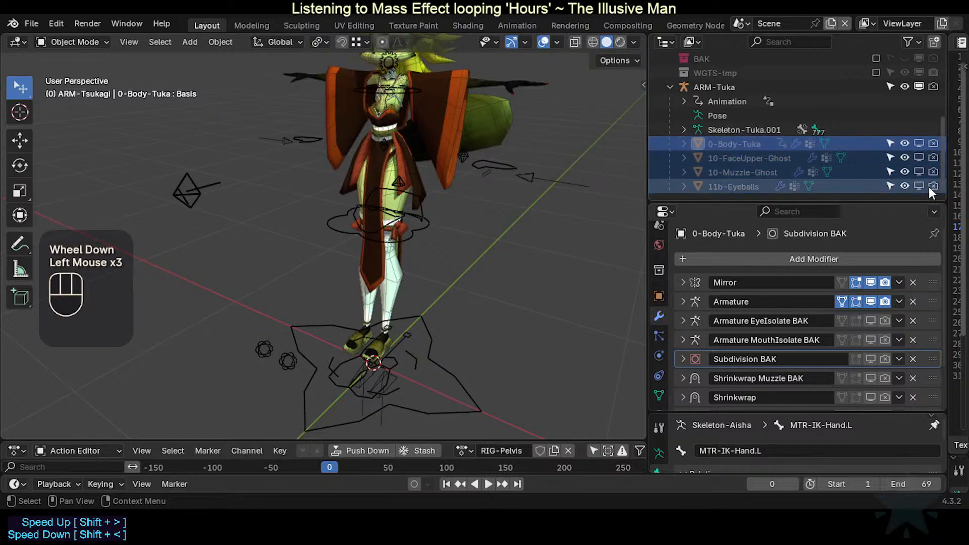
Step: Select the ARM-Tuka armature and enter Pose Mode
{"action": "left_click", "coordinate": [395, 377]}
{"action": "middle_click_drag", "start_coordinate": [461, 352], "coordinate": [428, 283]}
{"action": "left_click", "coordinate": [475, 363]}
{"action": "left_click", "coordinate": [472, 360]}
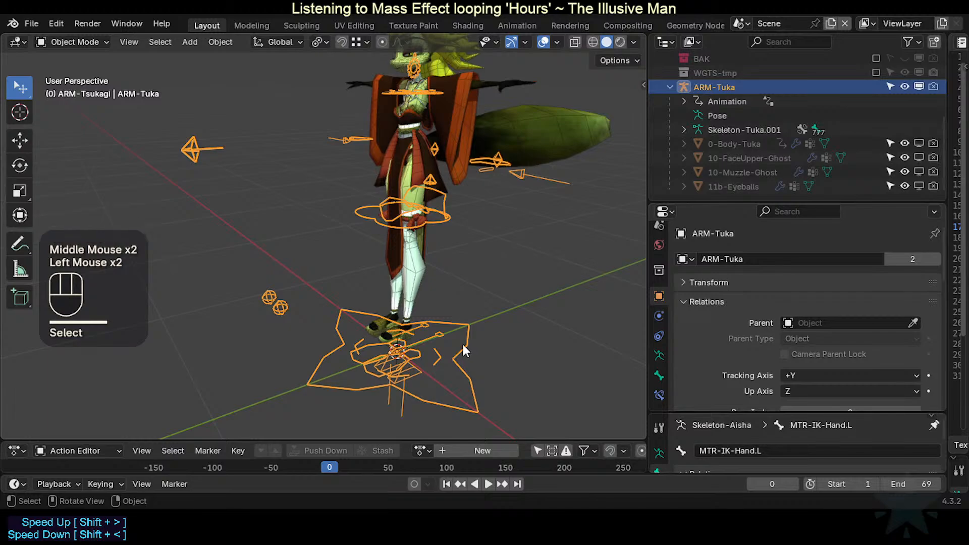
{"action": "key", "text": "ctrl+Tab"}
{"action": "mouse_move", "coordinate": [474, 307]}
{"action": "middle_mouse_down", "text": "shift"}
{"action": "mouse_move", "coordinate": [443, 305]}
{"action": "mouse_move", "coordinate": [472, 314]}
{"action": "middle_mouse_up", "text": "shift"}
{"action": "middle_click_drag", "start_coordinate": [458, 277], "coordinate": [439, 281]}
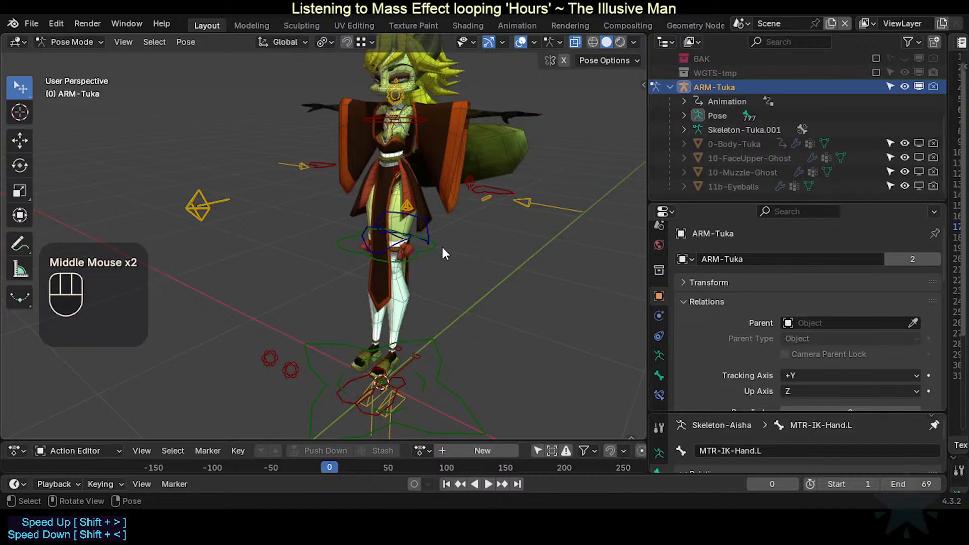
Step: Solo ARM-Tuka's ScaleIssues bone collection, turn the solo off again, and switch out of and back into Pose Mode
{"action": "key", "text": "n"}
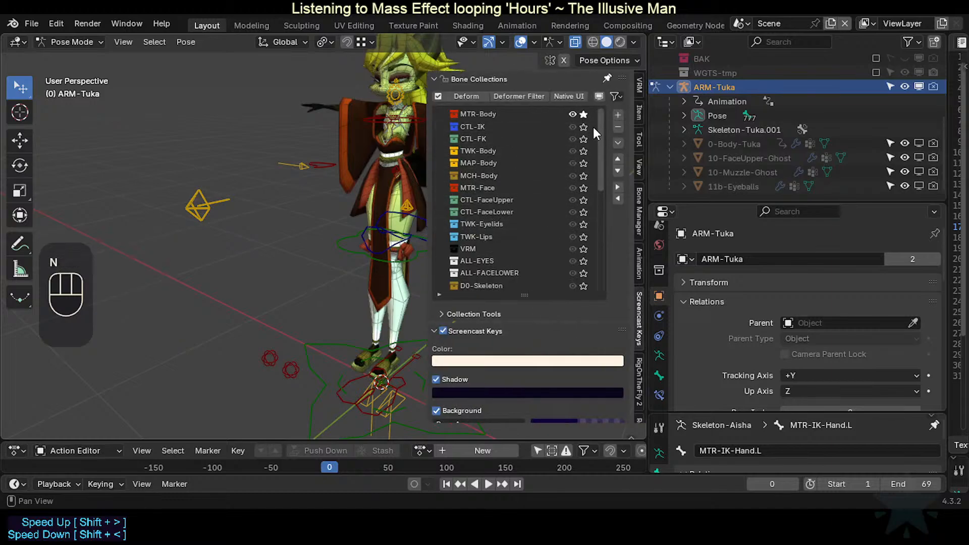
{"action": "left_click_drag", "start_coordinate": [597, 127], "coordinate": [589, 282]}
{"action": "left_click", "coordinate": [586, 285]}
{"action": "left_click", "coordinate": [456, 286]}
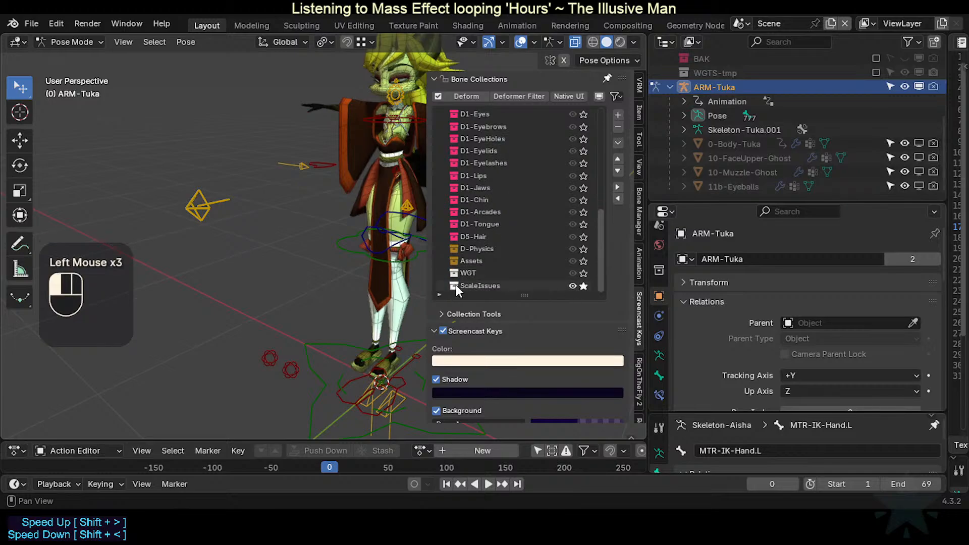
{"action": "left_click", "coordinate": [585, 286]}
{"action": "key", "text": "n"}
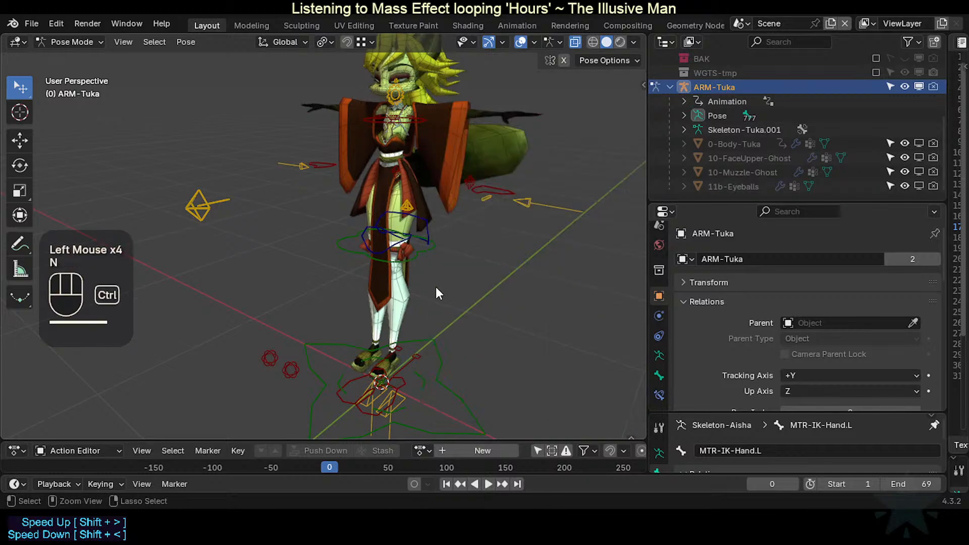
{"action": "key", "text": "ctrl+Tab"}
{"action": "left_click", "coordinate": [455, 339]}
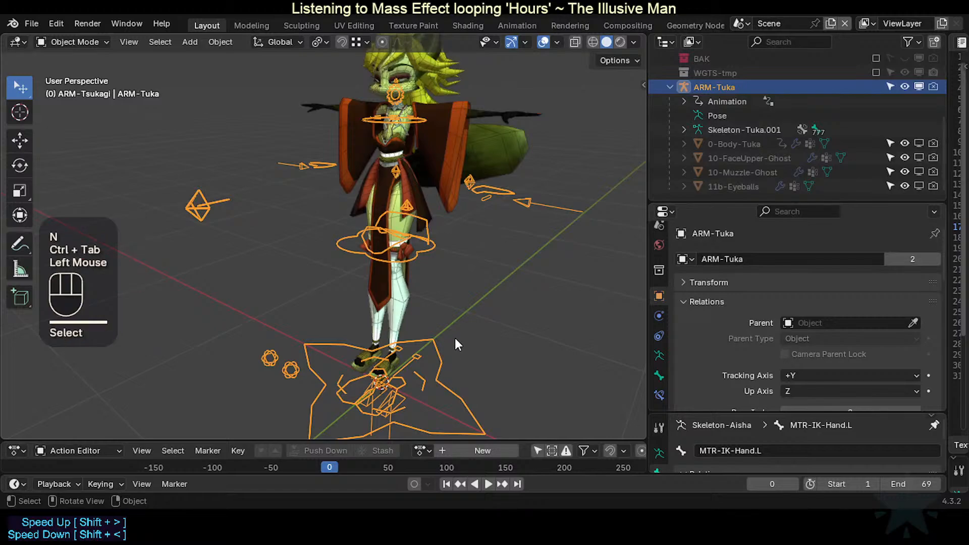
{"action": "key", "text": "ctrl+Tab"}
Step: Select all bones and solo every ARM-Tuka bone collection from MTR-Body to ScaleIssues
{"action": "key", "text": "a"}
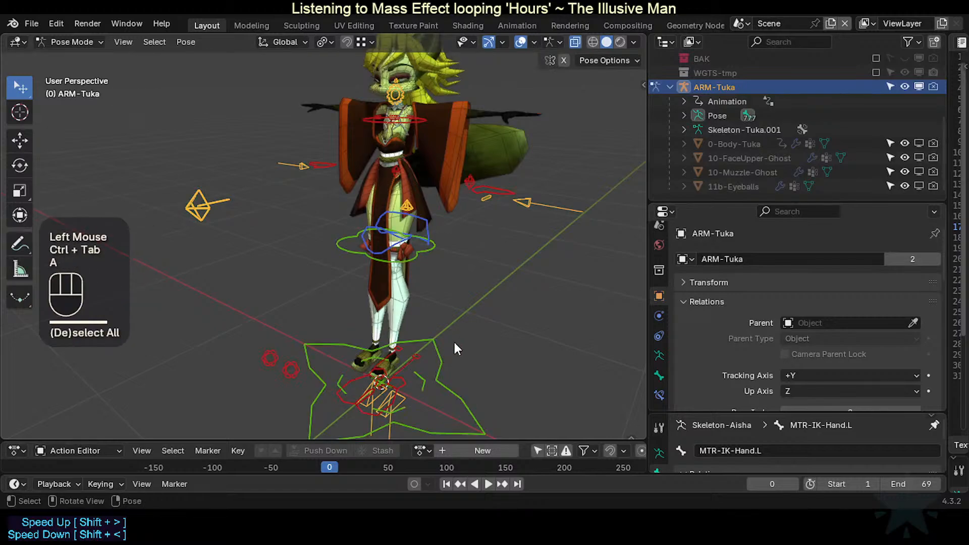
{"action": "key", "text": "n"}
{"action": "left_click_drag", "start_coordinate": [600, 244], "coordinate": [583, 129]}
{"action": "left_click", "coordinate": [584, 274]}
{"action": "left_click_drag", "start_coordinate": [601, 220], "coordinate": [609, 124]}
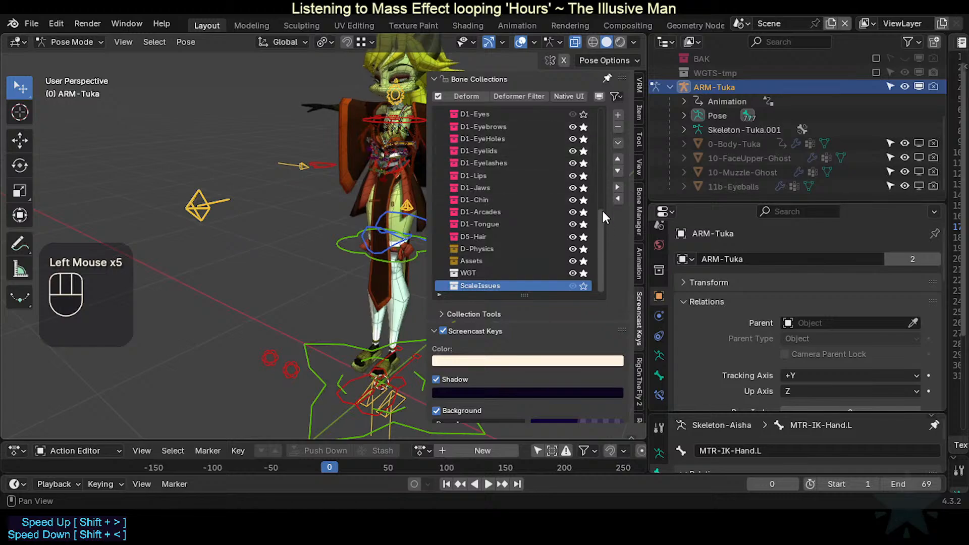
{"action": "left_click_drag", "start_coordinate": [604, 217], "coordinate": [584, 261]}
{"action": "left_click", "coordinate": [583, 120]}
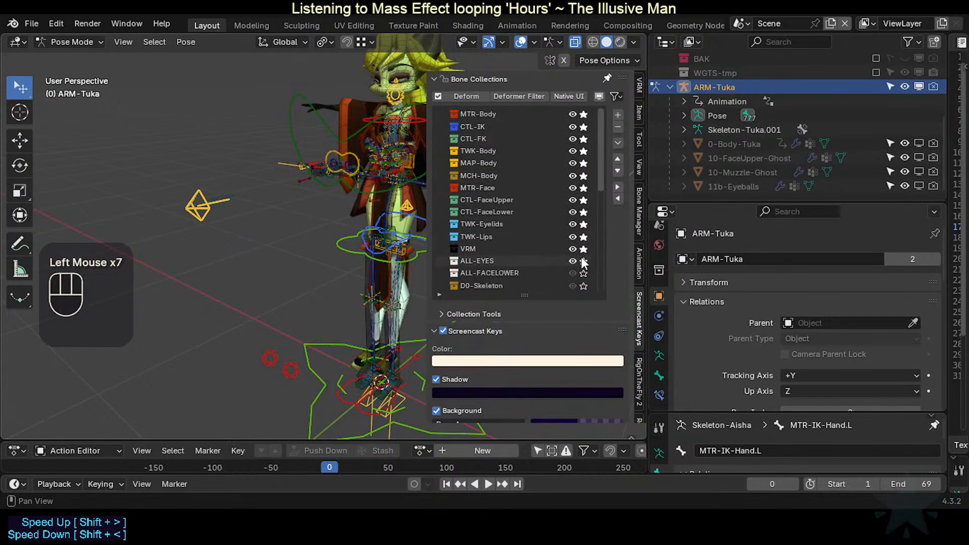
{"action": "scroll", "coordinate": [584, 242], "scroll_direction": "down", "scroll_amount": 2}
{"action": "left_click_drag", "start_coordinate": [585, 215], "coordinate": [585, 287]}
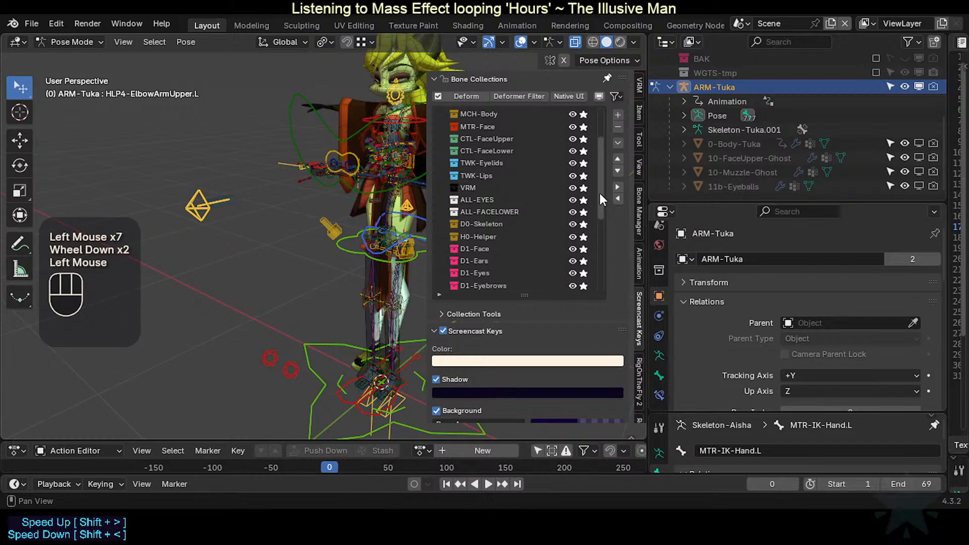
{"action": "left_click_drag", "start_coordinate": [600, 193], "coordinate": [592, 280]}
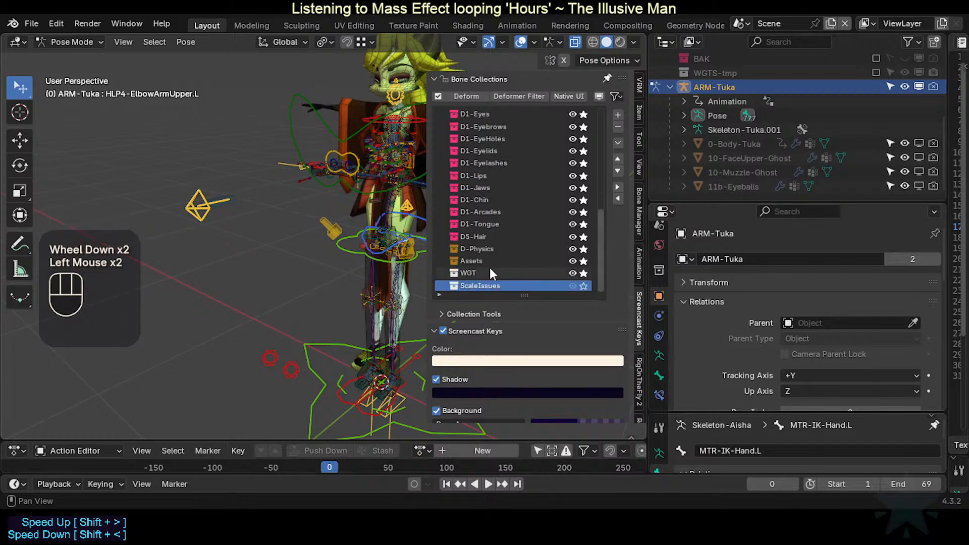
{"action": "left_click", "coordinate": [586, 285]}
{"action": "key", "text": "n"}
Step: Select all ARM-Tuka bones, reveal the hidden ones and clear their pose transforms
{"action": "scroll", "coordinate": [398, 262], "scroll_direction": "down", "scroll_amount": 2}
{"action": "middle_click_drag", "start_coordinate": [396, 262], "coordinate": [403, 262]}
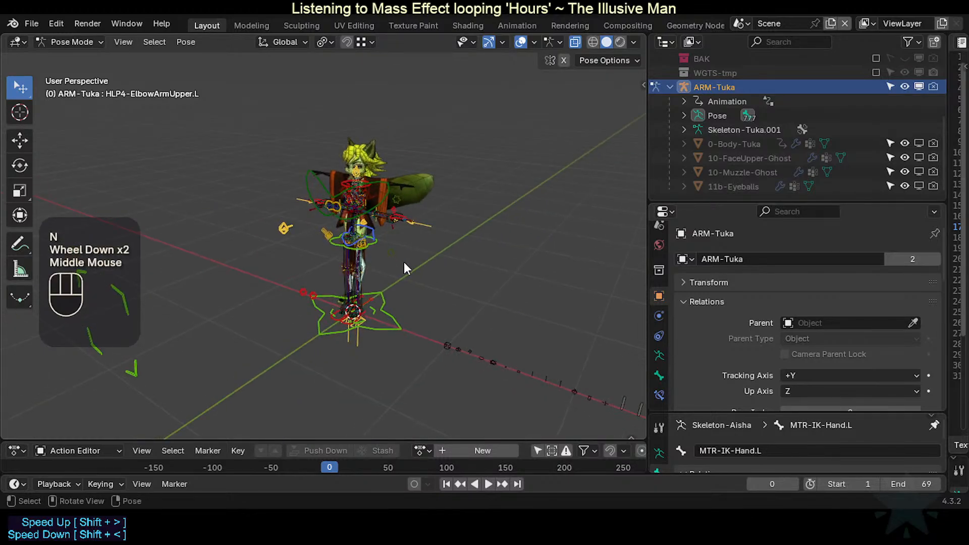
{"action": "key", "text": "a"}
{"action": "key", "text": "alt+h"}
{"action": "key", "text": "alt+h"}
{"action": "key", "text": "alt+h"}
{"action": "key", "text": "alt+h"}
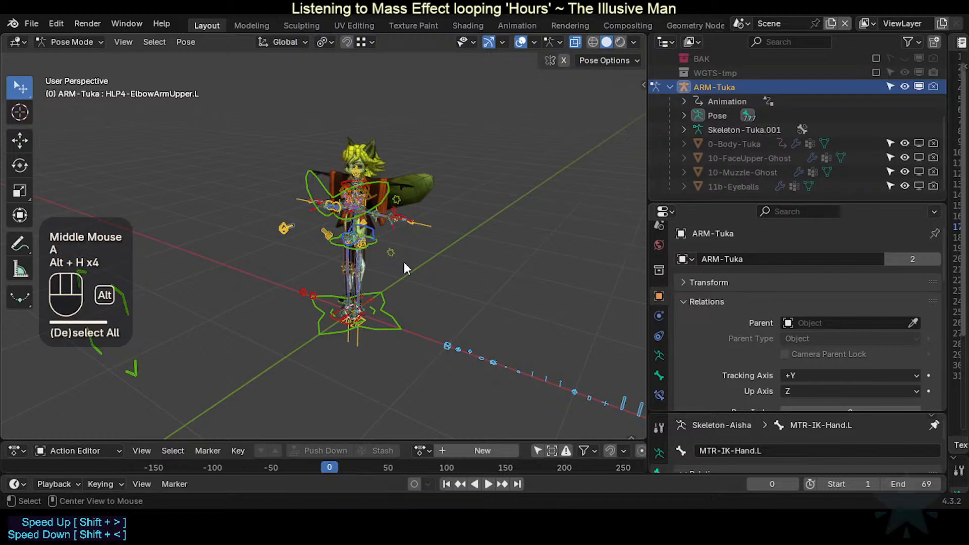
{"action": "key", "text": "alt+q"}
{"action": "key", "text": "alt+q"}
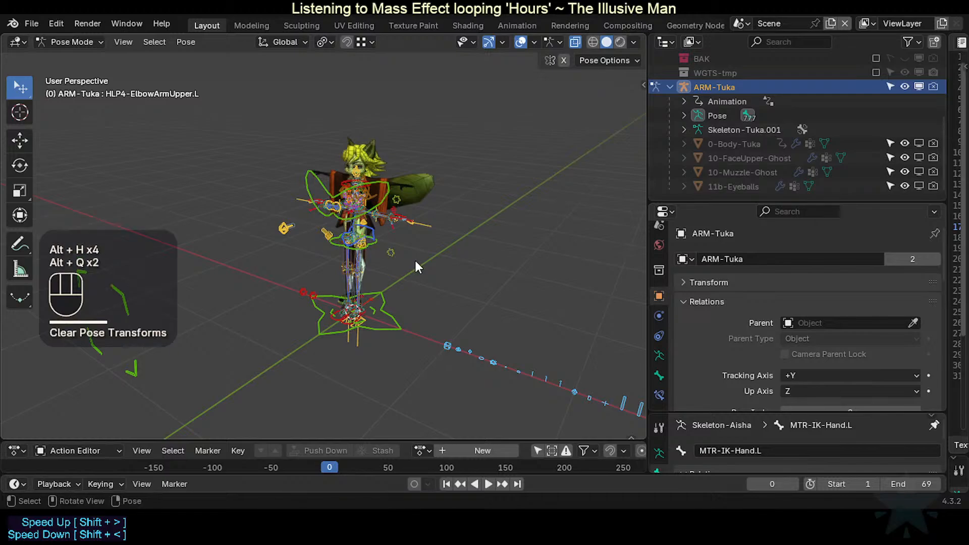
Step: Deselect and reselect every ARM-Tuka bone and clear the pose transforms once more
{"action": "scroll", "coordinate": [415, 260], "scroll_direction": "down", "scroll_amount": 2}
{"action": "key", "text": "a"}
{"action": "key", "text": "alt+a"}
{"action": "key", "text": "alt+a"}
{"action": "key", "text": "alt+a"}
{"action": "key", "text": "a"}
{"action": "key", "text": "a"}
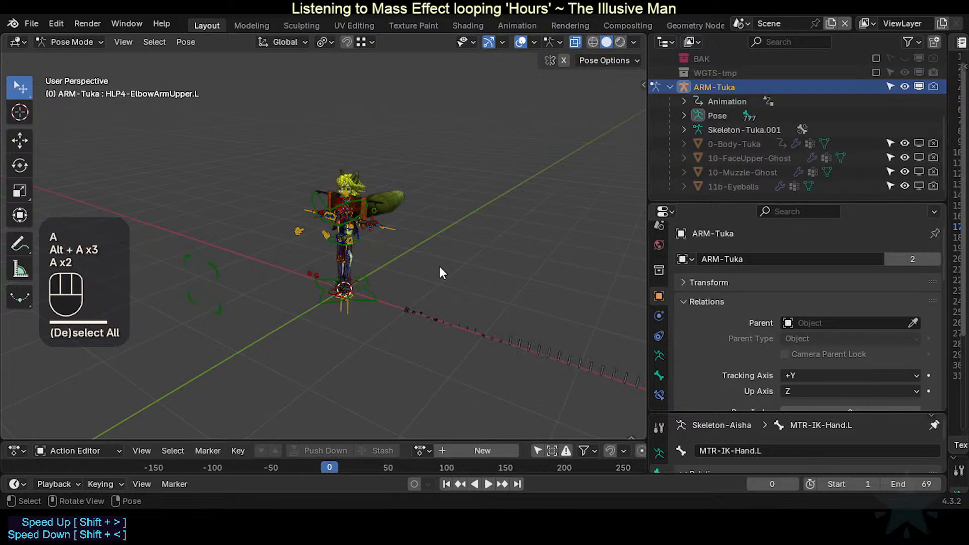
{"action": "key", "text": "a"}
{"action": "key", "text": "alt+q"}
{"action": "key", "text": "alt+q"}
Step: Try uniformly scaling all ARM-Tuka bones against the Tsukagi character, cancelling each attempt
{"action": "middle_click_drag", "start_coordinate": [439, 273], "coordinate": [466, 239], "text": "shift"}
{"action": "scroll", "coordinate": [362, 229], "scroll_direction": "up", "scroll_amount": 2}
{"action": "scroll", "coordinate": [464, 296], "scroll_direction": "up", "scroll_amount": 2}
{"action": "scroll", "coordinate": [442, 241], "scroll_direction": "up", "scroll_amount": 2}
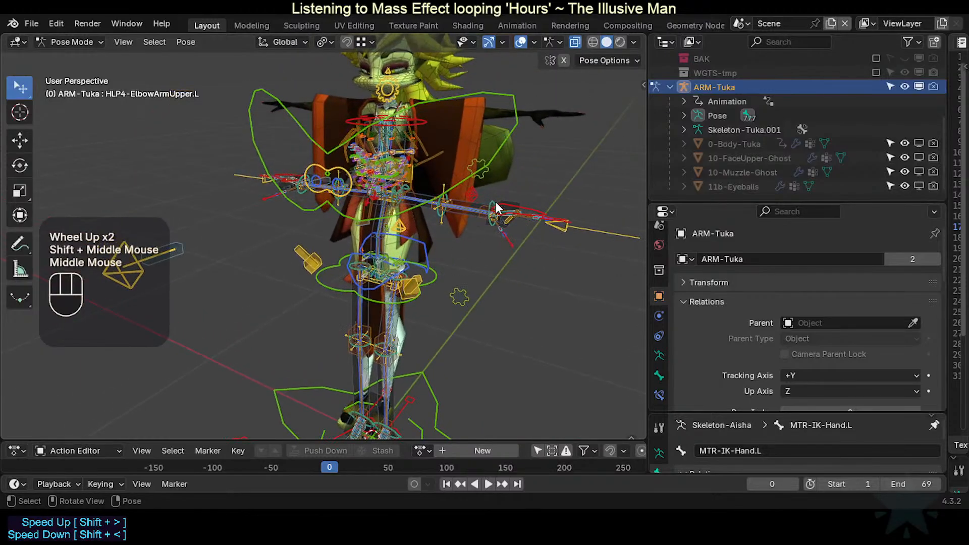
{"action": "key", "text": "s"}
{"action": "key", "text": "Escape"}
{"action": "key", "text": "s"}
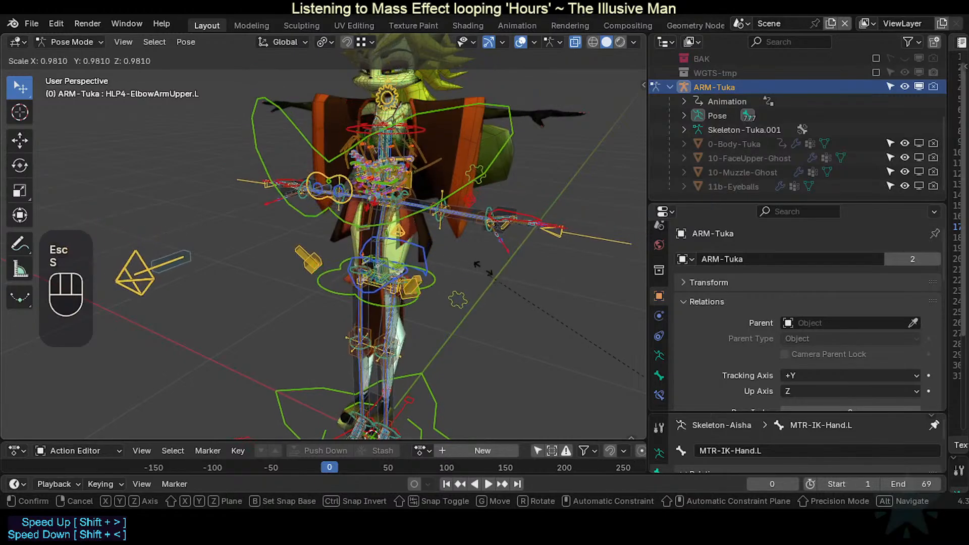
{"action": "key", "text": "Escape"}
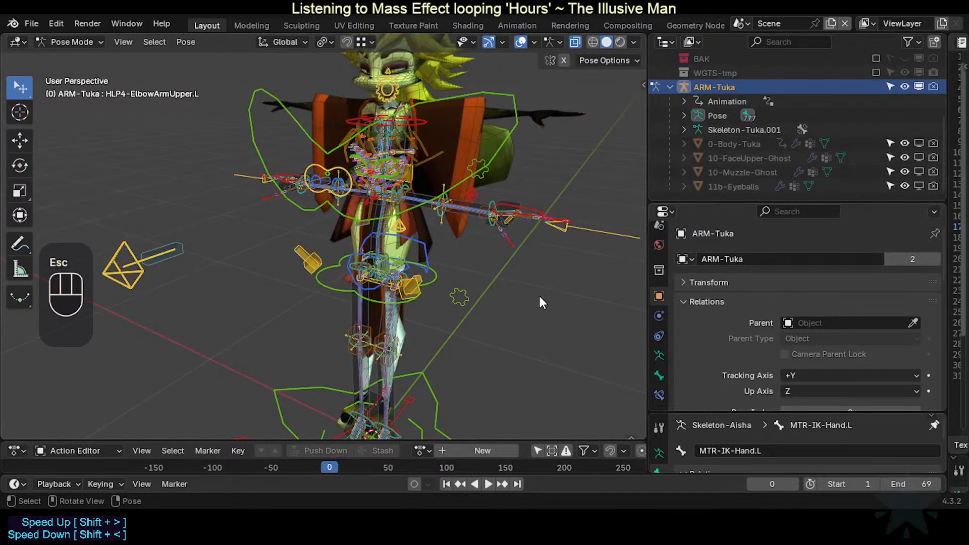
{"action": "key", "text": "s"}
{"action": "key", "text": "Escape"}
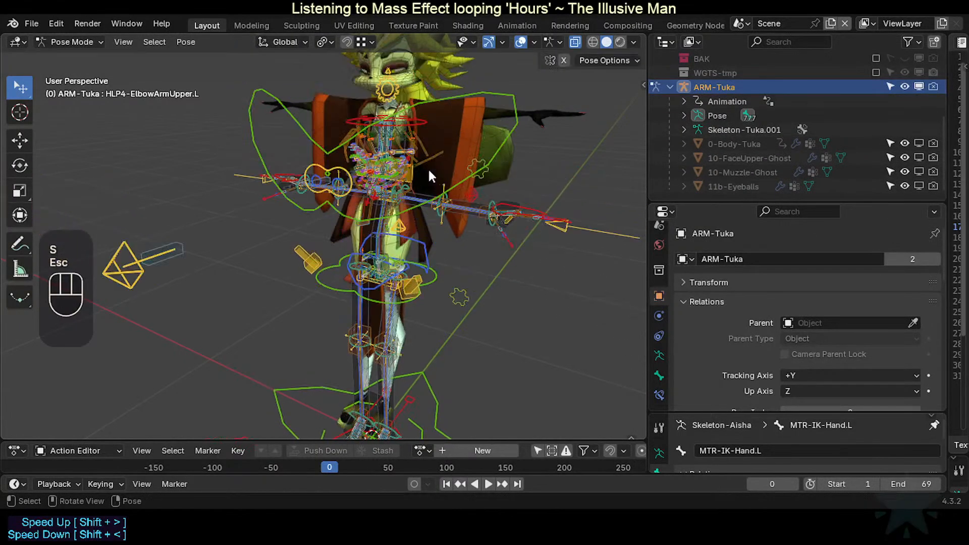
{"action": "middle_click_drag", "start_coordinate": [429, 171], "coordinate": [456, 308], "text": "shift"}
{"action": "key", "text": "s"}
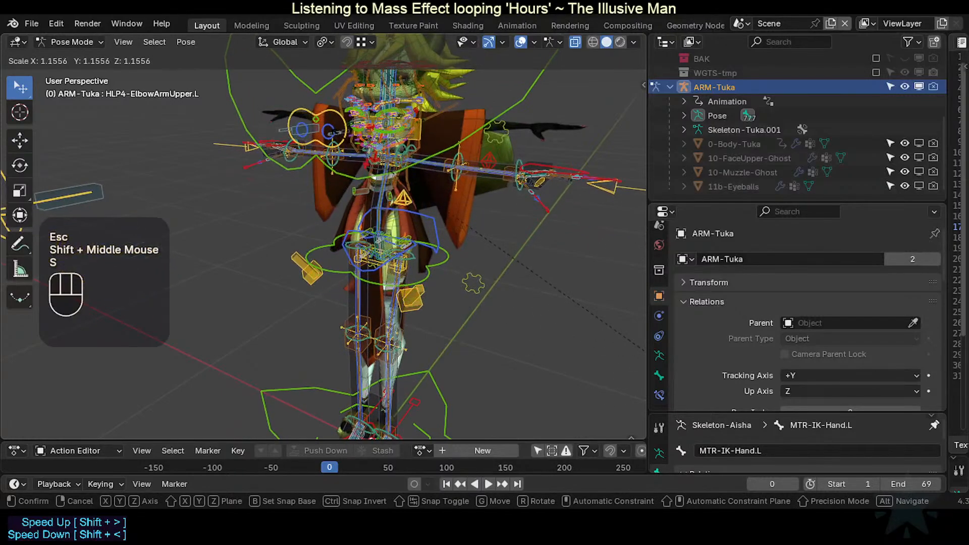
{"action": "key", "text": "Escape"}
Step: Switch ARM-Tuka to Object Mode and try uniformly scaling the whole armature in the perspective and right side views
{"action": "key", "text": "ctrl"}
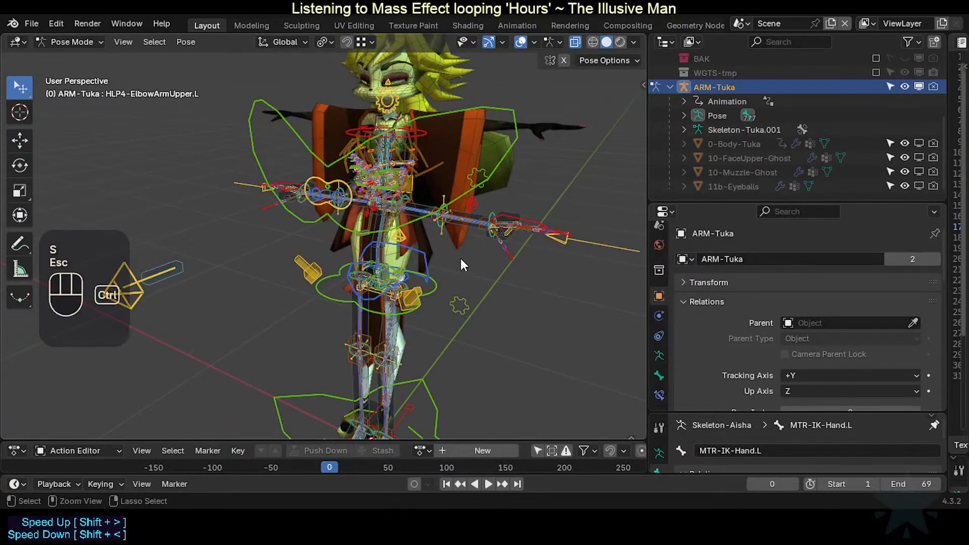
{"action": "key", "text": "ctrl+Tab"}
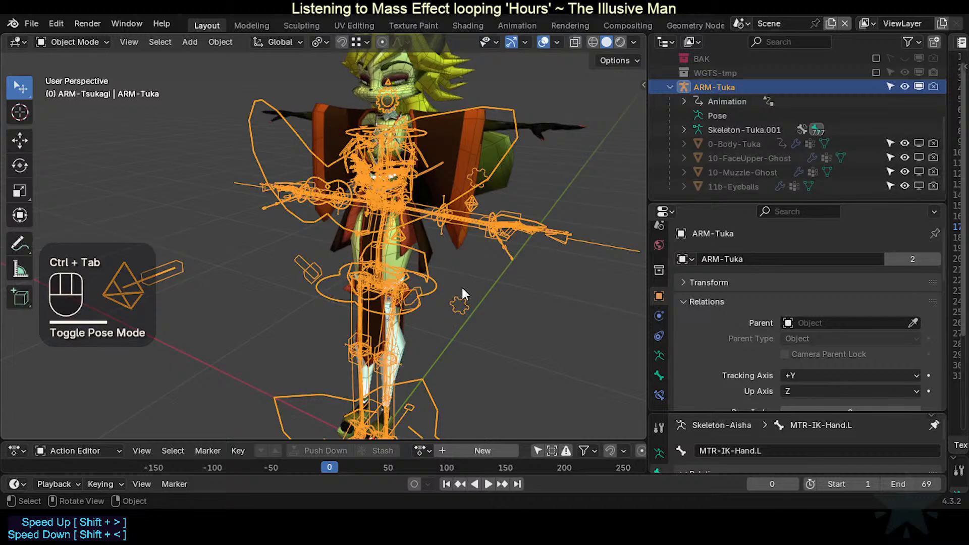
{"action": "key", "text": "s"}
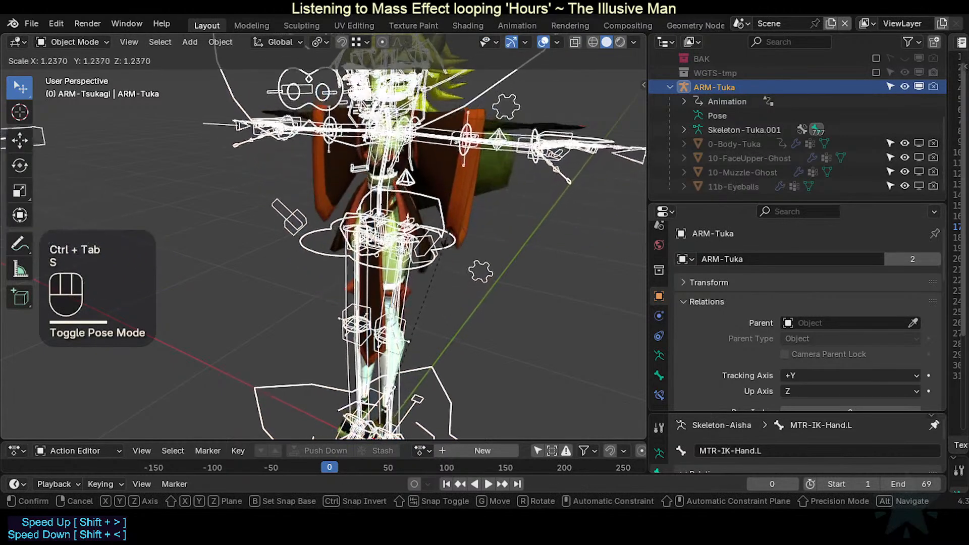
{"action": "key", "text": "Escape"}
{"action": "key", "text": "KP_3"}
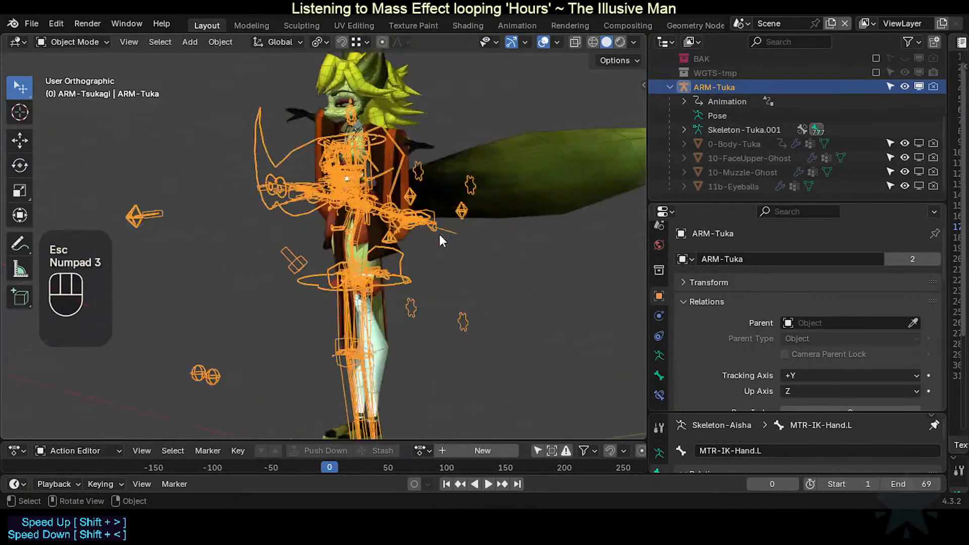
{"action": "scroll", "coordinate": [439, 234], "scroll_direction": "down", "scroll_amount": 2, "text": "shift"}
{"action": "middle_click_drag", "start_coordinate": [439, 234], "coordinate": [422, 331], "text": "shift"}
{"action": "key", "text": "s"}
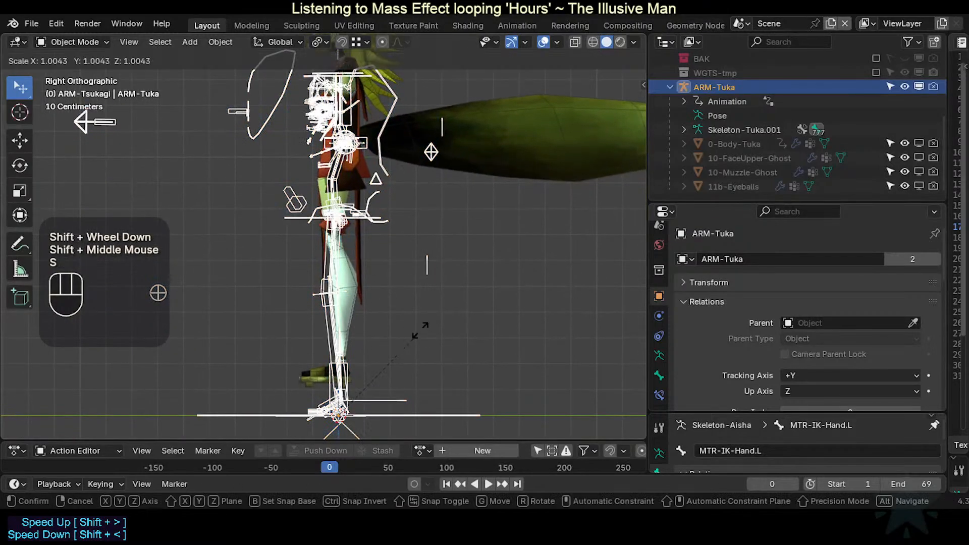
{"action": "key", "text": "Escape"}
Step: Raise the ARM-Tuka armature about 0.15 m along global Z to bring its feet to the Tsukagi character's sandals
{"action": "scroll", "coordinate": [374, 387], "scroll_direction": "down", "scroll_amount": 1}
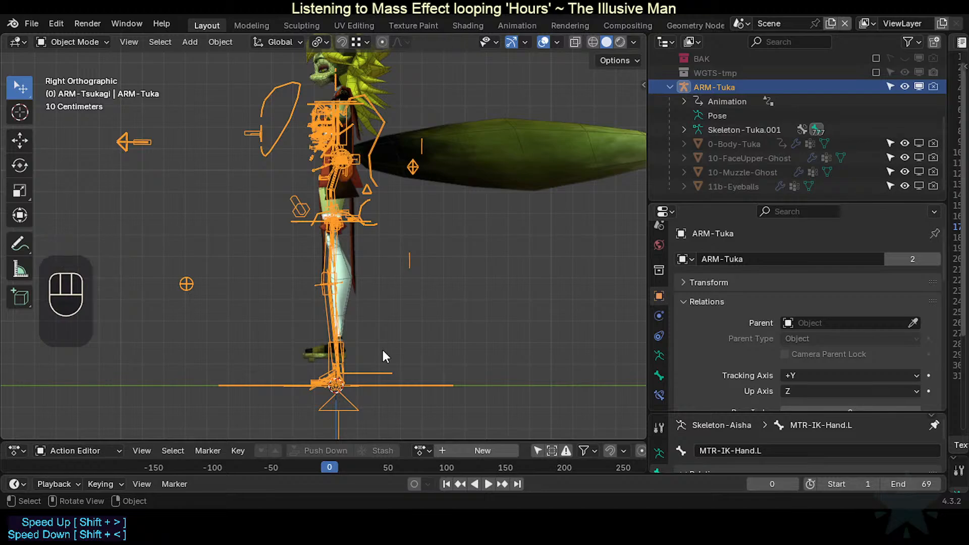
{"action": "key", "text": "g"}
{"action": "key", "text": "z"}
{"action": "key", "text": "shift"}
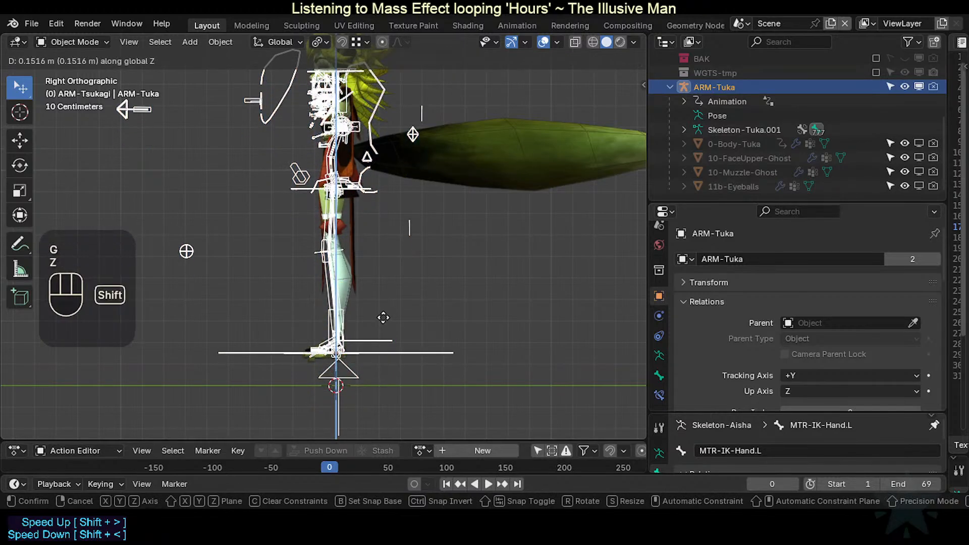
{"action": "left_click", "coordinate": [371, 287], "text": "shift"}
Step: Scale the ARM-Tuka armature up uniformly by a factor of about 1.13 to approach the character's height
{"action": "middle_click_drag", "start_coordinate": [371, 287], "coordinate": [375, 307], "text": "shift"}
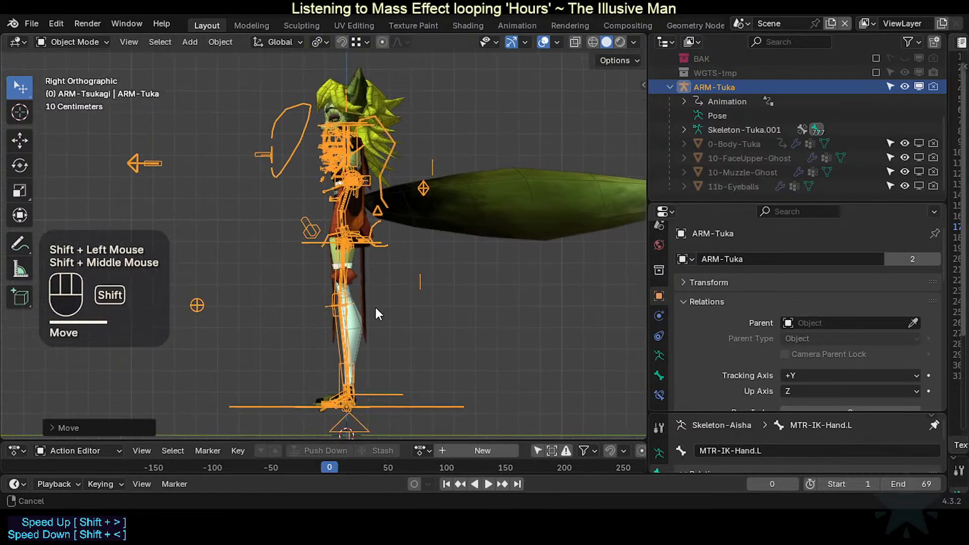
{"action": "key", "text": "s"}
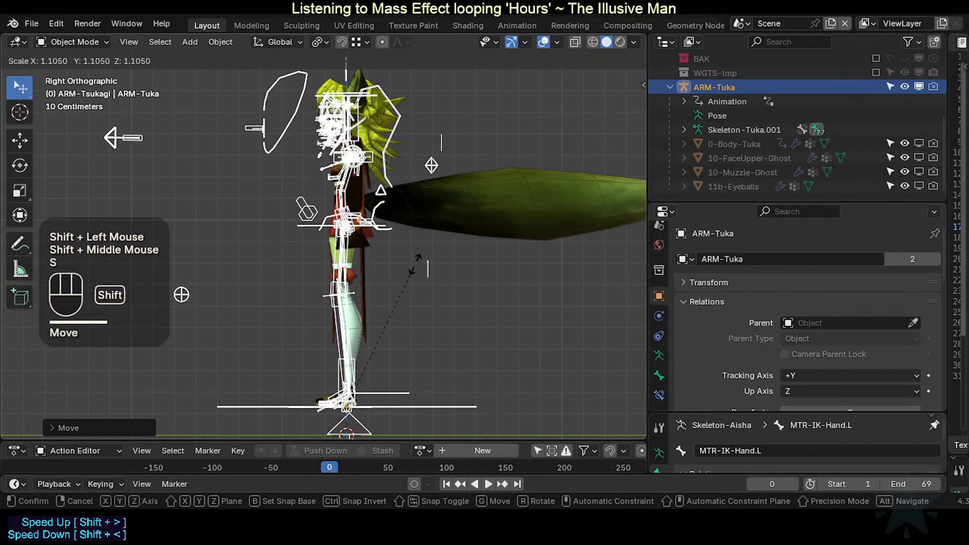
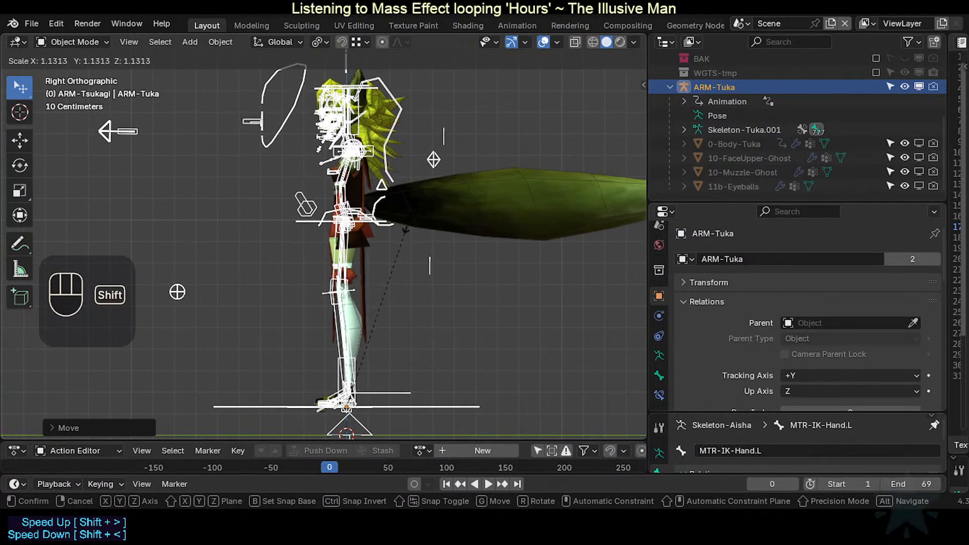
{"action": "left_click", "coordinate": [406, 228], "text": "shift"}
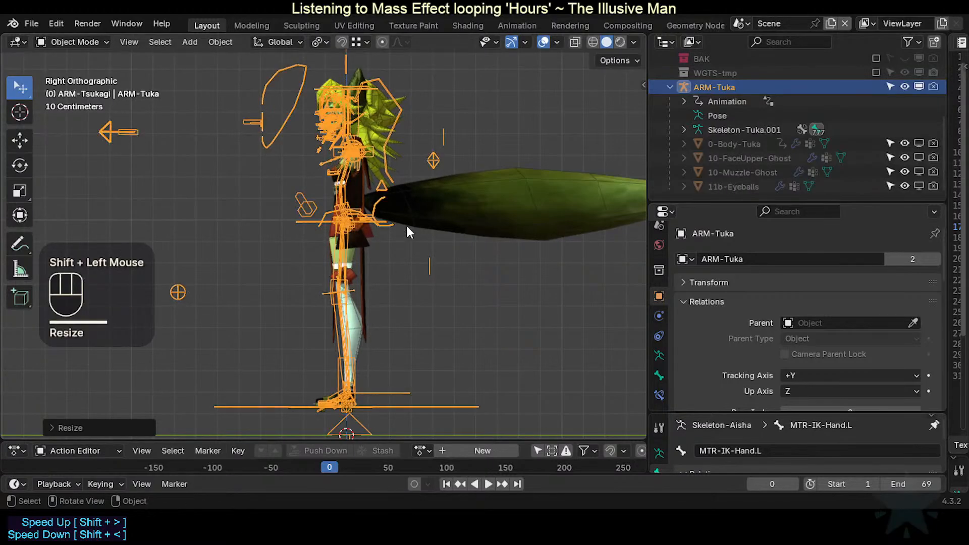
Step: Refine ARM-Tuka's size in front view, scaling it up by about 1.03 and slightly back down by about 0.996
{"action": "key", "text": "KP_1"}
{"action": "scroll", "coordinate": [406, 223], "scroll_direction": "up", "scroll_amount": 2}
{"action": "middle_click_drag", "start_coordinate": [406, 223], "coordinate": [481, 281], "text": "shift"}
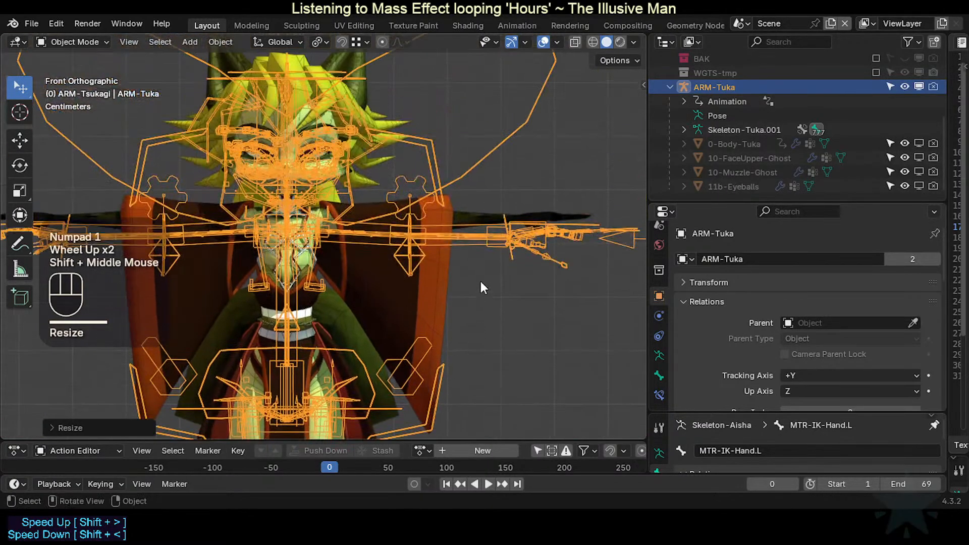
{"action": "key", "text": "s"}
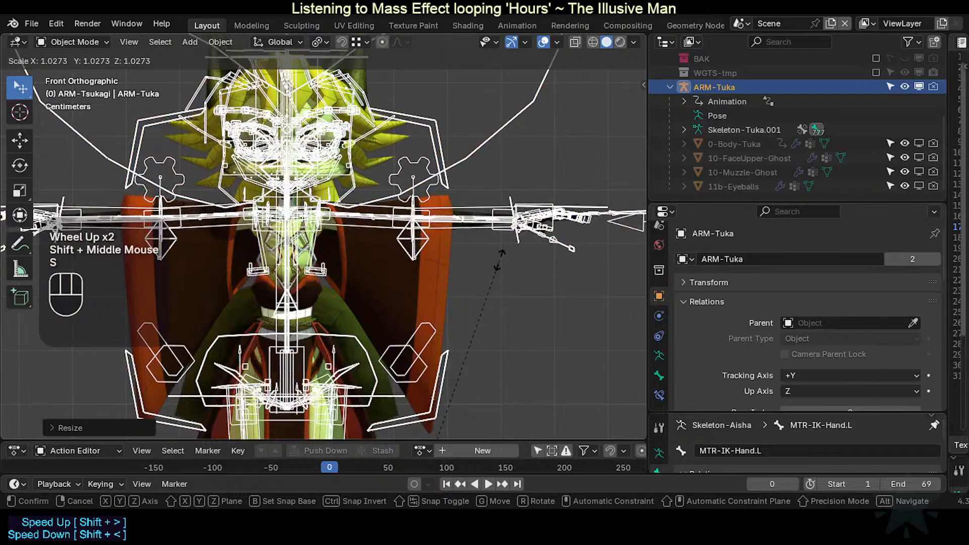
{"action": "left_click", "coordinate": [499, 257]}
{"action": "scroll", "coordinate": [488, 267], "scroll_direction": "down", "scroll_amount": 1}
{"action": "key", "text": "s"}
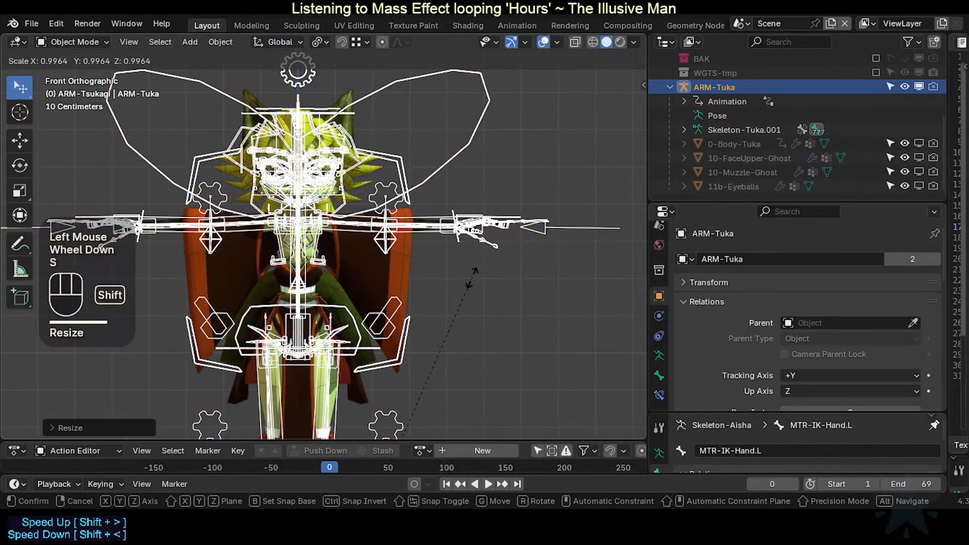
{"action": "left_click", "coordinate": [471, 276], "text": "shift"}
Step: Examine from the side how ARM-Tuka's leg and foot bones line up with the character's legs and sandals, using Pose Mode
{"action": "key", "text": "KP_3"}
{"action": "scroll", "coordinate": [471, 276], "scroll_direction": "down", "scroll_amount": 1, "text": "shift"}
{"action": "middle_click_drag", "start_coordinate": [471, 276], "coordinate": [366, 114], "text": "shift"}
{"action": "middle_click_drag", "start_coordinate": [376, 295], "coordinate": [405, 245], "text": "shift"}
{"action": "scroll", "coordinate": [406, 245], "scroll_direction": "up", "scroll_amount": 1}
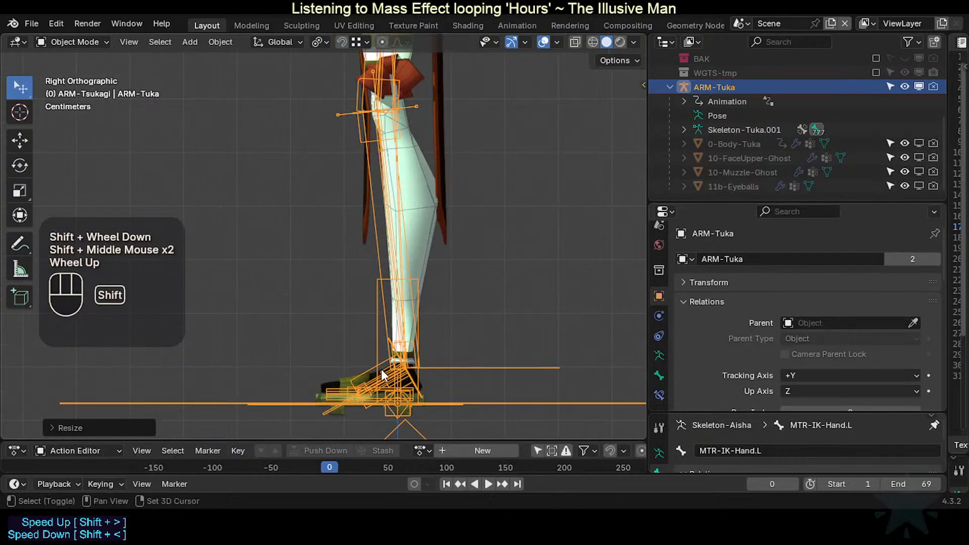
{"action": "middle_click_drag", "start_coordinate": [336, 321], "coordinate": [364, 283], "text": "shift"}
{"action": "left_click", "coordinate": [425, 280]}
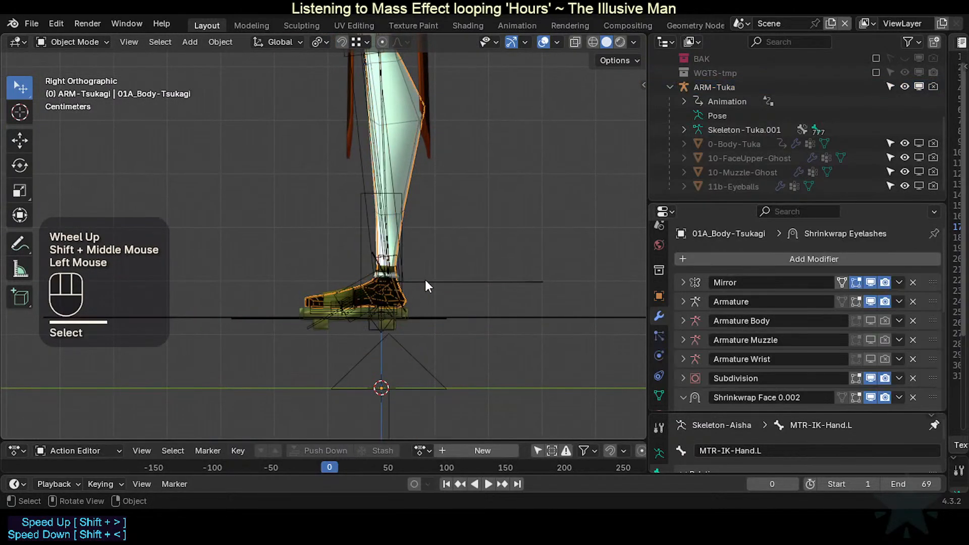
{"action": "left_click", "coordinate": [425, 279]}
{"action": "middle_click_drag", "start_coordinate": [434, 240], "coordinate": [427, 302], "text": "shift"}
{"action": "key", "text": "ctrl+Tab"}
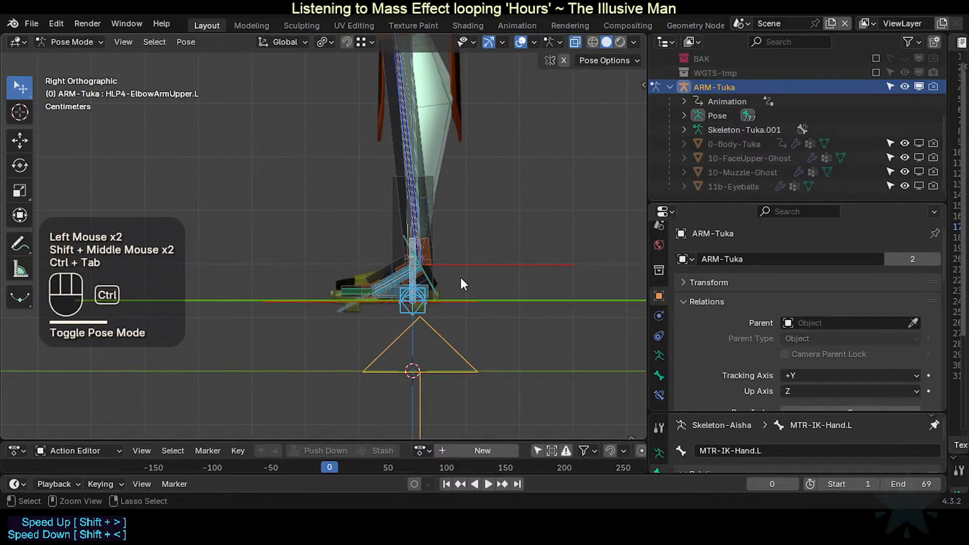
{"action": "scroll", "coordinate": [461, 278], "scroll_direction": "up", "scroll_amount": 4}
{"action": "scroll", "coordinate": [462, 281], "scroll_direction": "down", "scroll_amount": 2}
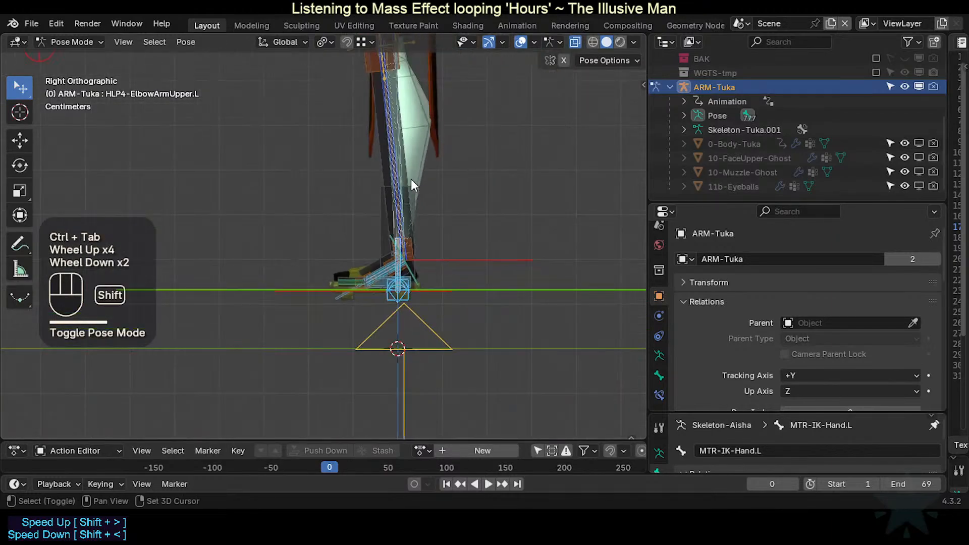
{"action": "middle_click_drag", "start_coordinate": [411, 146], "coordinate": [374, 262], "text": "shift"}
{"action": "scroll", "coordinate": [393, 301], "scroll_direction": "down", "scroll_amount": 2}
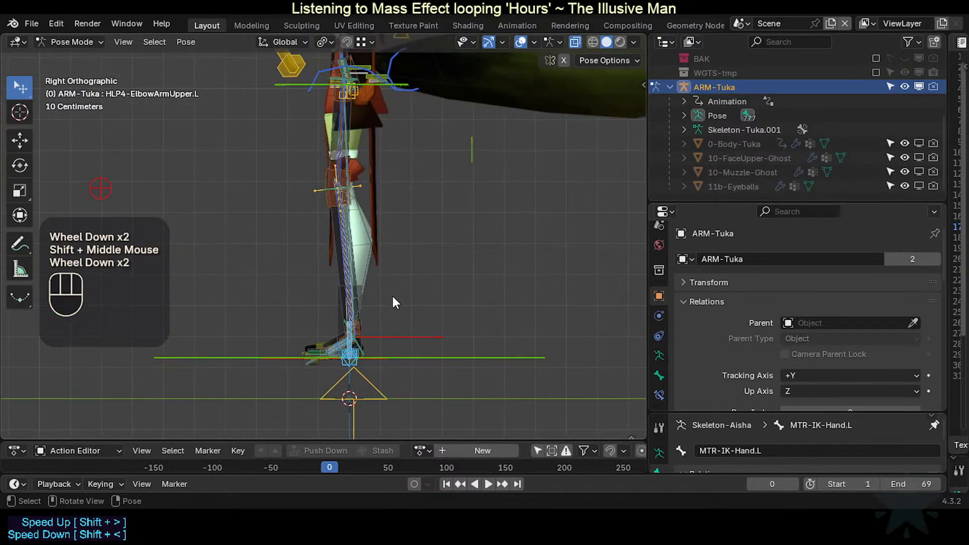
{"action": "scroll", "coordinate": [393, 302], "scroll_direction": "up", "scroll_amount": 2}
{"action": "middle_click_drag", "start_coordinate": [389, 322], "coordinate": [385, 200], "text": "shift"}
{"action": "scroll", "coordinate": [448, 339], "scroll_direction": "up", "scroll_amount": 3}
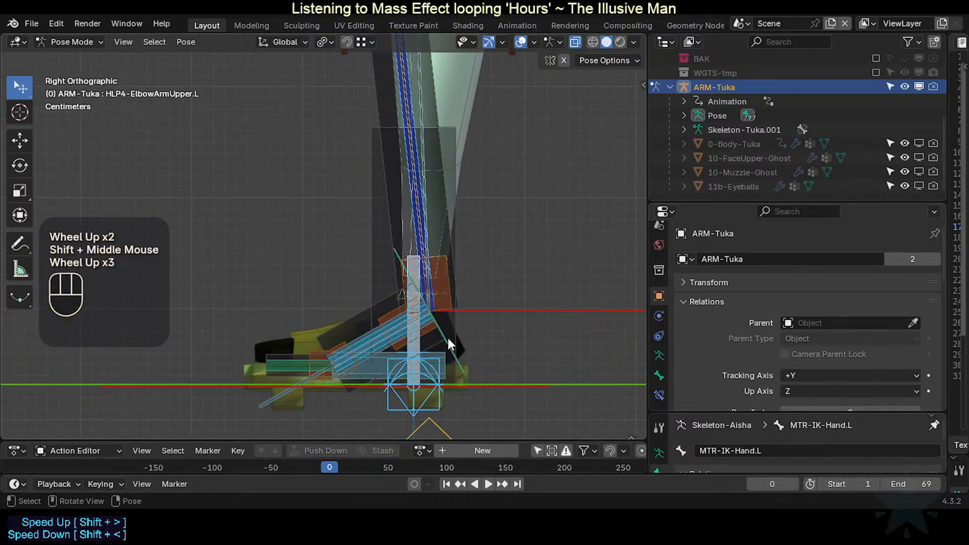
Step: Return ARM-Tuka to Object Mode and raise the armature about 0.01 m along global Z at the feet
{"action": "key", "text": "ctrl+Tab"}
{"action": "key", "text": "g"}
{"action": "key", "text": "z"}
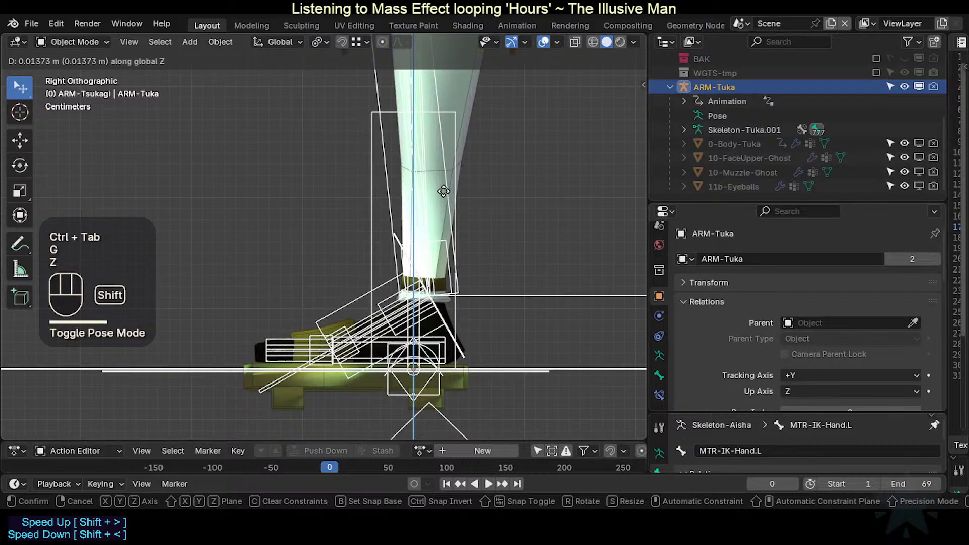
{"action": "left_click", "coordinate": [445, 216], "text": "shift"}
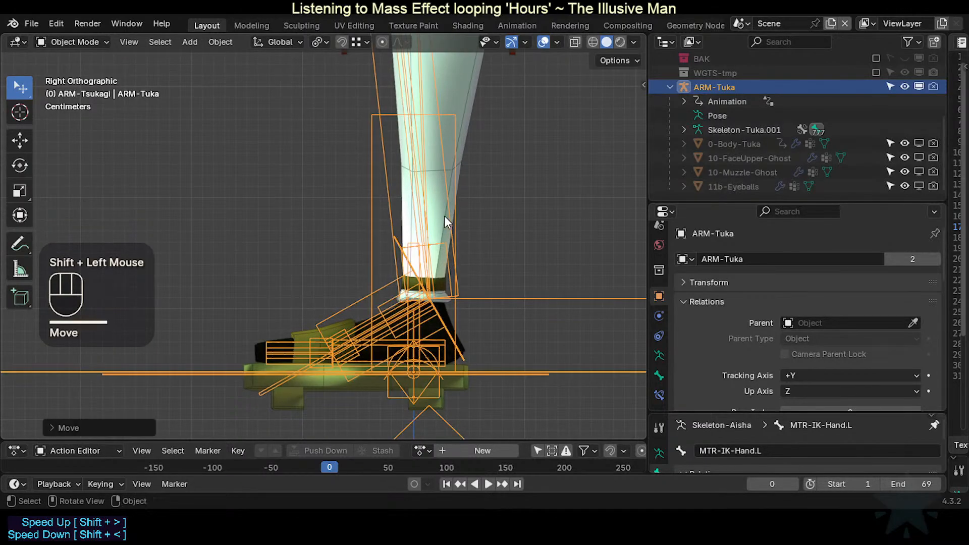
Step: Scale ARM-Tuka down uniformly to about 0.98, checking its head bones against the character's head in side view
{"action": "scroll", "coordinate": [430, 243], "scroll_direction": "down", "scroll_amount": 3}
{"action": "middle_click_drag", "start_coordinate": [318, 317], "coordinate": [489, 175], "text": "shift"}
{"action": "scroll", "coordinate": [392, 219], "scroll_direction": "down", "scroll_amount": 2}
{"action": "scroll", "coordinate": [400, 230], "scroll_direction": "up", "scroll_amount": 2}
{"action": "scroll", "coordinate": [400, 230], "scroll_direction": "up", "scroll_amount": 2}
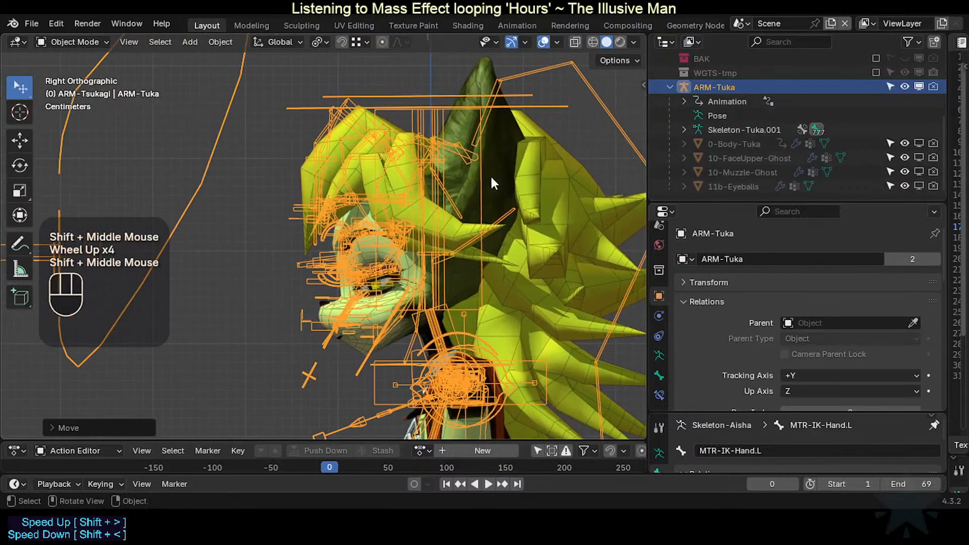
{"action": "left_click", "coordinate": [429, 98]}
{"action": "left_click", "coordinate": [421, 101]}
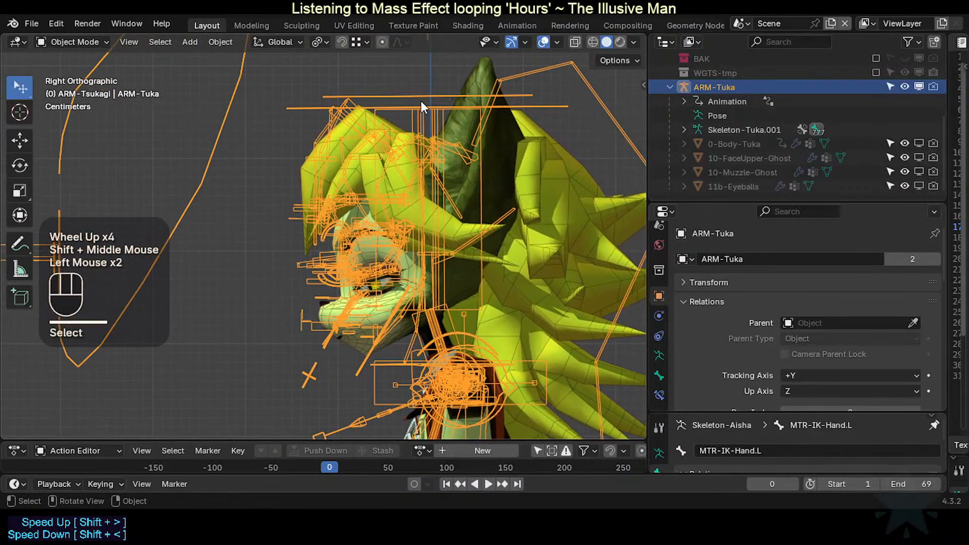
{"action": "left_click", "coordinate": [421, 101]}
{"action": "left_click", "coordinate": [463, 115]}
{"action": "left_click", "coordinate": [476, 110]}
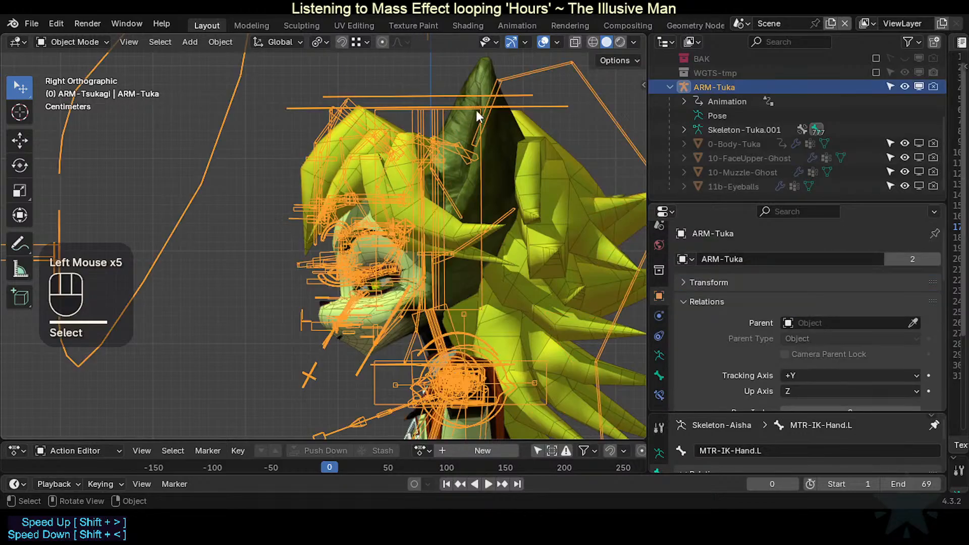
{"action": "key", "text": "s"}
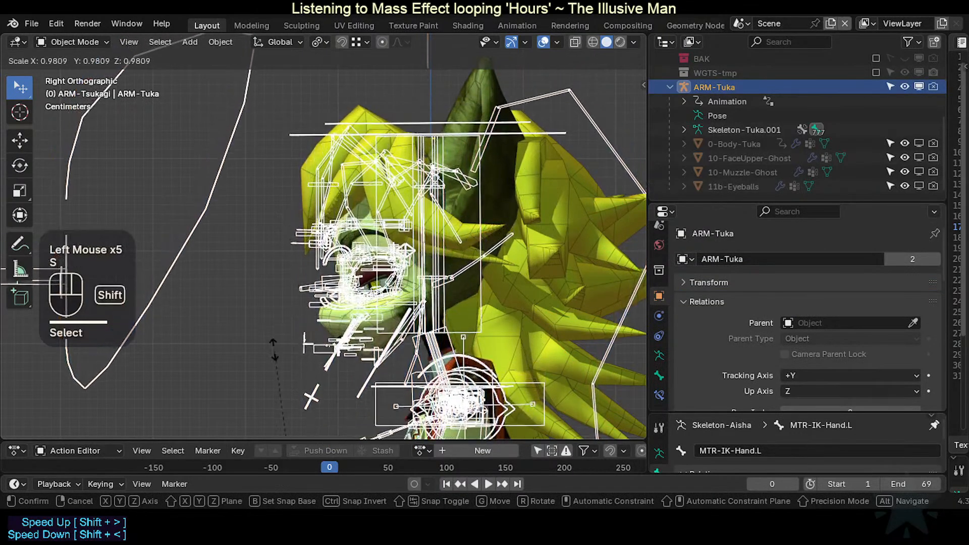
{"action": "left_click", "coordinate": [329, 332], "text": "shift"}
Step: Hide ARM-Tuka, briefly display ARM-Aisha to compare it with the Tsukagi character, and unhide ARM-Tuka
{"action": "scroll", "coordinate": [329, 332], "scroll_direction": "down", "scroll_amount": 4}
{"action": "middle_click_drag", "start_coordinate": [329, 332], "coordinate": [483, 223], "text": "shift"}
{"action": "scroll", "coordinate": [721, 125], "scroll_direction": "down", "scroll_amount": 2}
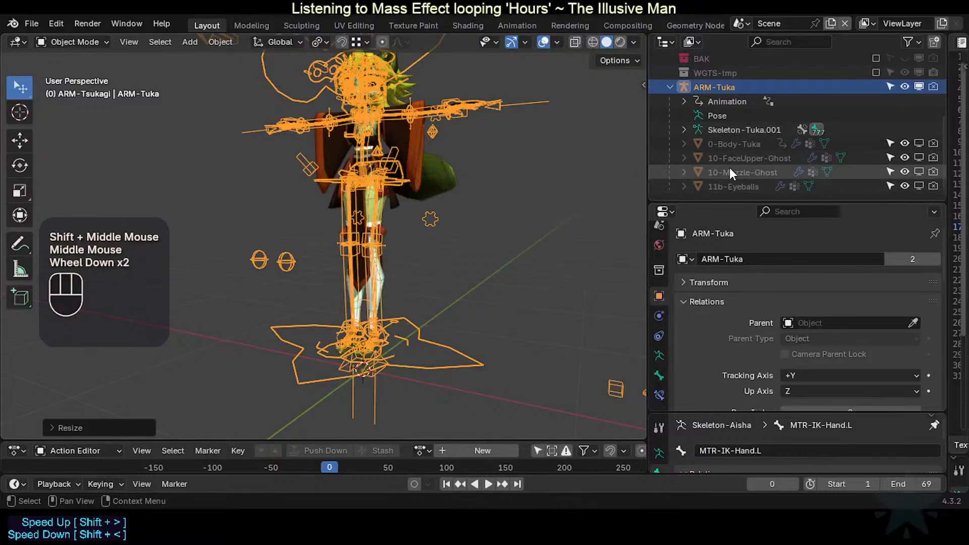
{"action": "scroll", "coordinate": [737, 119], "scroll_direction": "up", "scroll_amount": 4}
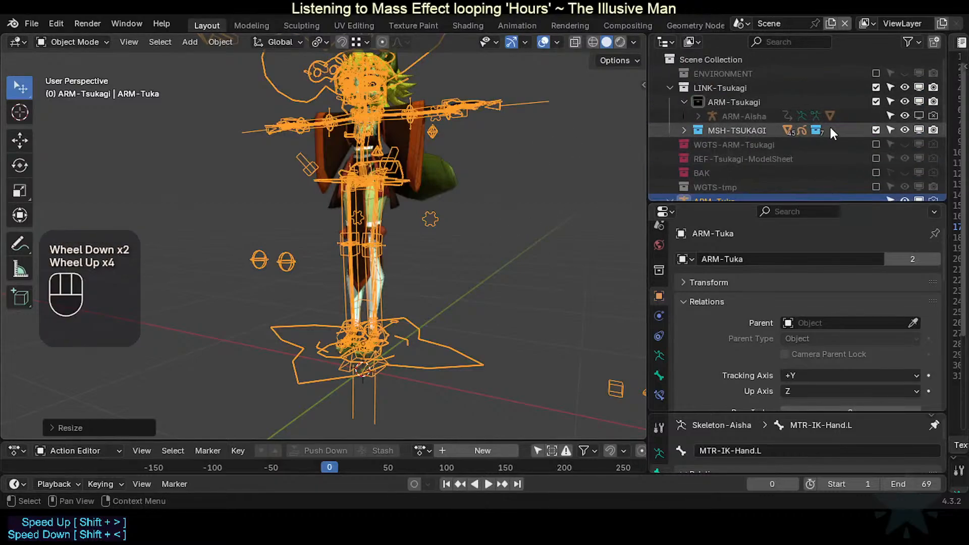
{"action": "scroll", "coordinate": [740, 137], "scroll_direction": "up", "scroll_amount": 2}
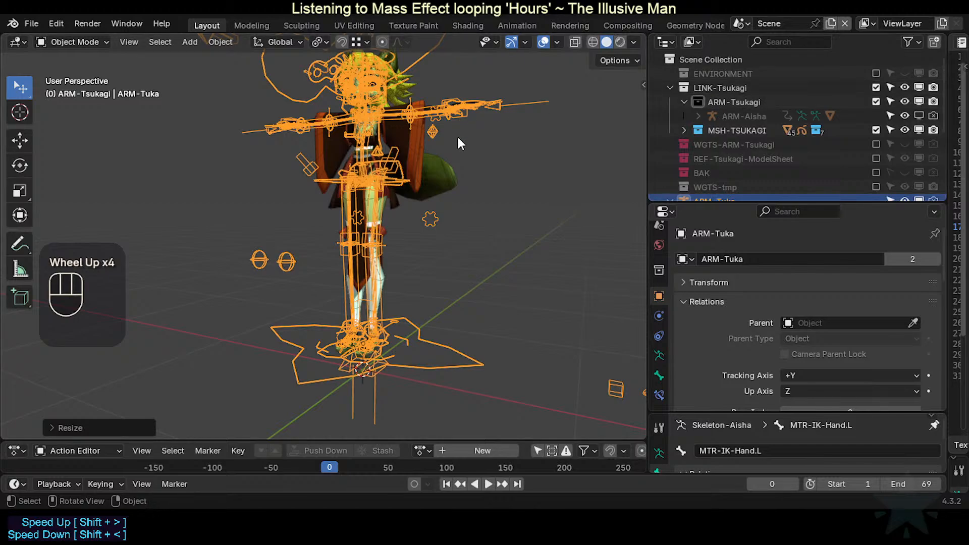
{"action": "key", "text": "h"}
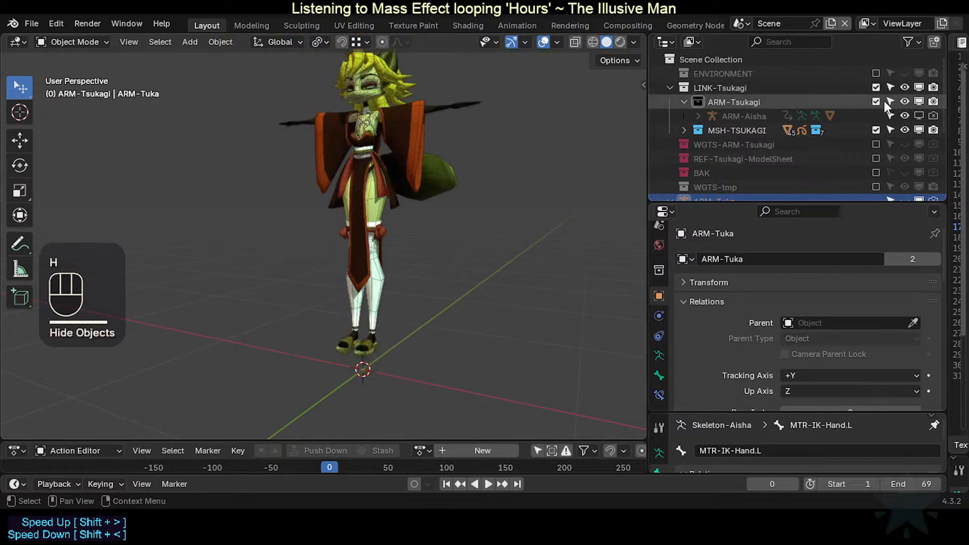
{"action": "left_click", "coordinate": [920, 117]}
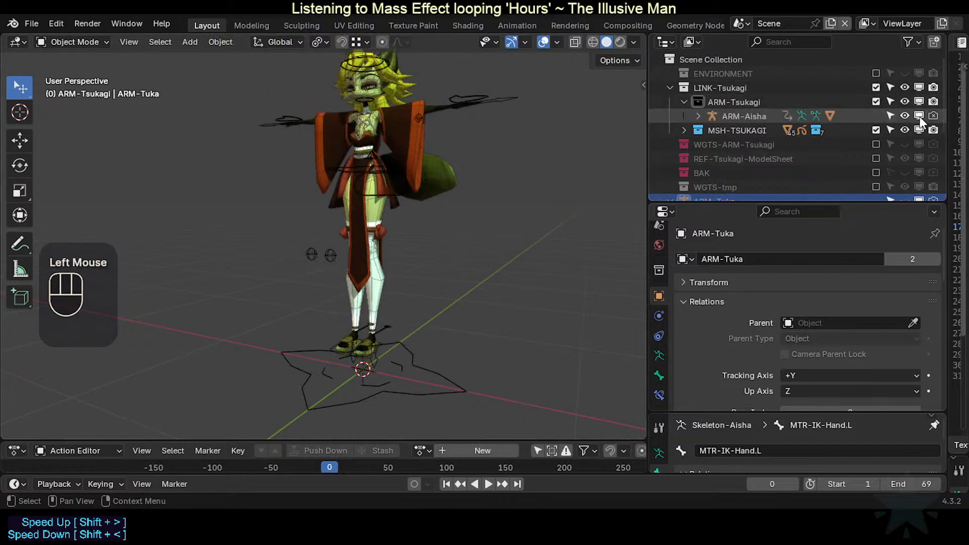
{"action": "left_click", "coordinate": [919, 117]}
{"action": "scroll", "coordinate": [467, 232], "scroll_direction": "up", "scroll_amount": 1}
{"action": "scroll", "coordinate": [828, 121], "scroll_direction": "down", "scroll_amount": 3}
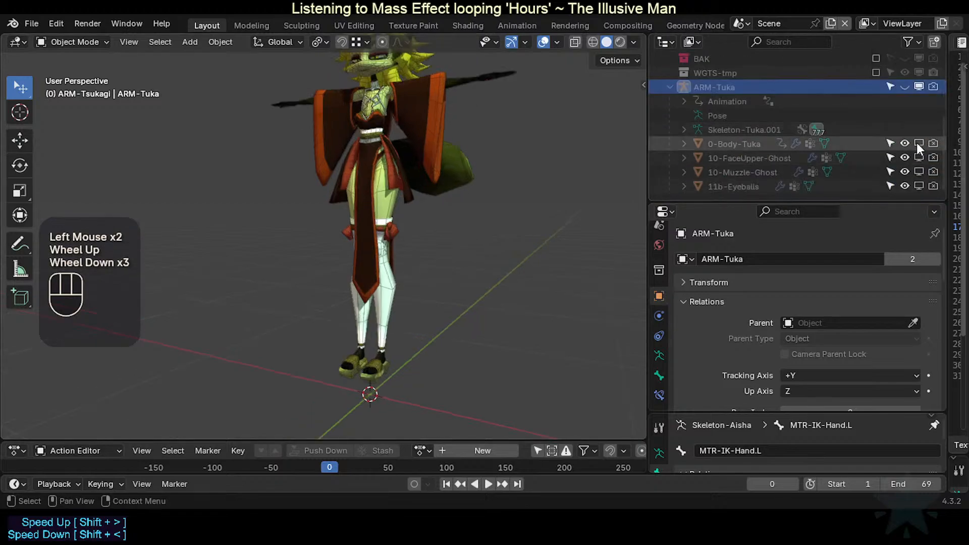
{"action": "left_click", "coordinate": [903, 87]}
Step: Examine ARM-Tuka's fit over the Tsukagi character in perspective, from the upper body down to the feet
{"action": "scroll", "coordinate": [363, 211], "scroll_direction": "up", "scroll_amount": 1}
{"action": "middle_click_drag", "start_coordinate": [363, 211], "coordinate": [447, 241], "text": "shift"}
{"action": "scroll", "coordinate": [447, 243], "scroll_direction": "up", "scroll_amount": 2}
{"action": "middle_click_drag", "start_coordinate": [473, 281], "coordinate": [479, 316]}
{"action": "middle_click_drag", "start_coordinate": [457, 242], "coordinate": [426, 356], "text": "shift"}
{"action": "scroll", "coordinate": [427, 348], "scroll_direction": "down", "scroll_amount": 2}
{"action": "scroll", "coordinate": [399, 286], "scroll_direction": "up", "scroll_amount": 2}
{"action": "middle_click_drag", "start_coordinate": [435, 135], "coordinate": [372, 288], "text": "shift"}
{"action": "scroll", "coordinate": [399, 283], "scroll_direction": "down", "scroll_amount": 2}
{"action": "scroll", "coordinate": [373, 292], "scroll_direction": "up", "scroll_amount": 2}
{"action": "middle_click_drag", "start_coordinate": [374, 323], "coordinate": [380, 253], "text": "shift"}
{"action": "scroll", "coordinate": [487, 331], "scroll_direction": "up", "scroll_amount": 1}
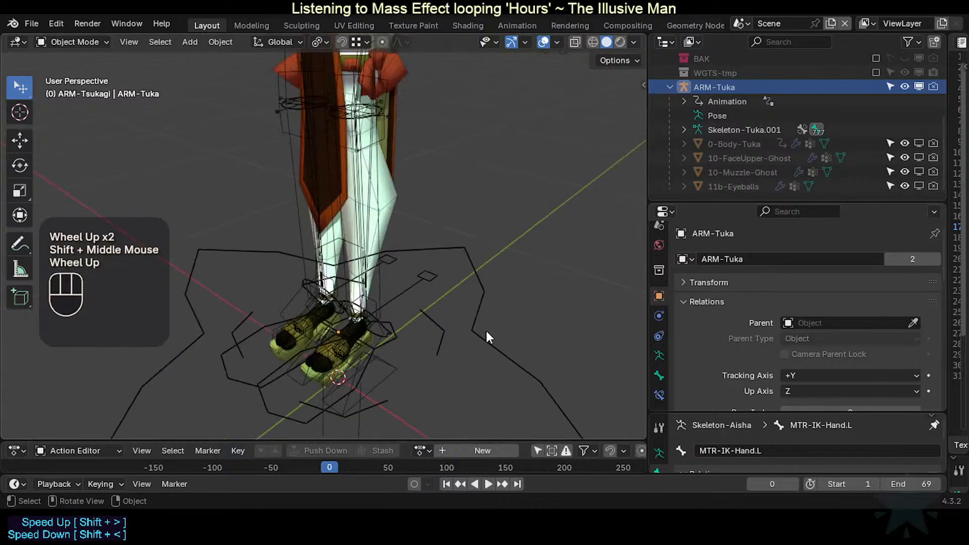
Step: Select ARM-Tuka and examine its foot bones relative to the world origin in side, front and perspective views
{"action": "left_click", "coordinate": [479, 337]}
{"action": "scroll", "coordinate": [461, 331], "scroll_direction": "down", "scroll_amount": 2}
{"action": "key", "text": "KP_3"}
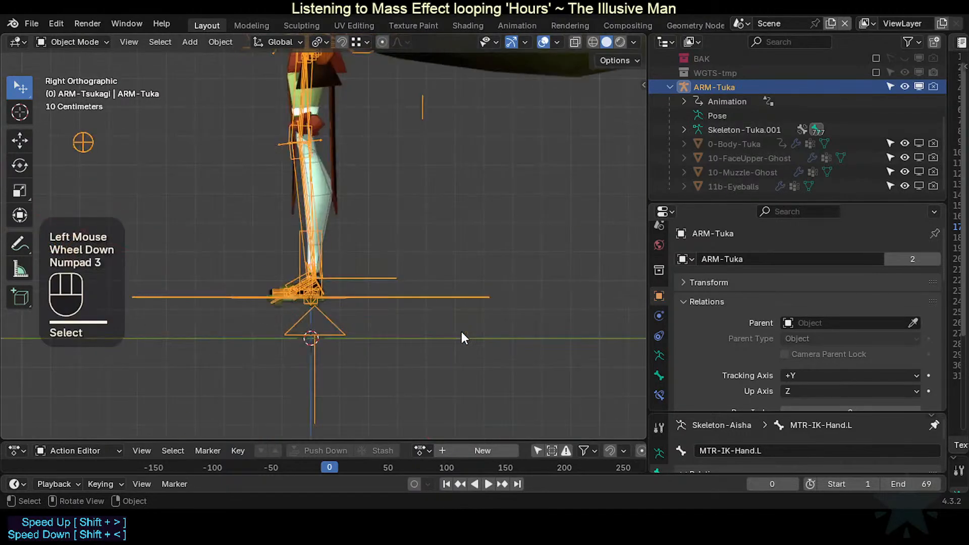
{"action": "key", "text": "KP_1"}
{"action": "middle_click_drag", "start_coordinate": [461, 332], "coordinate": [441, 326]}
{"action": "scroll", "coordinate": [440, 326], "scroll_direction": "down", "scroll_amount": 1}
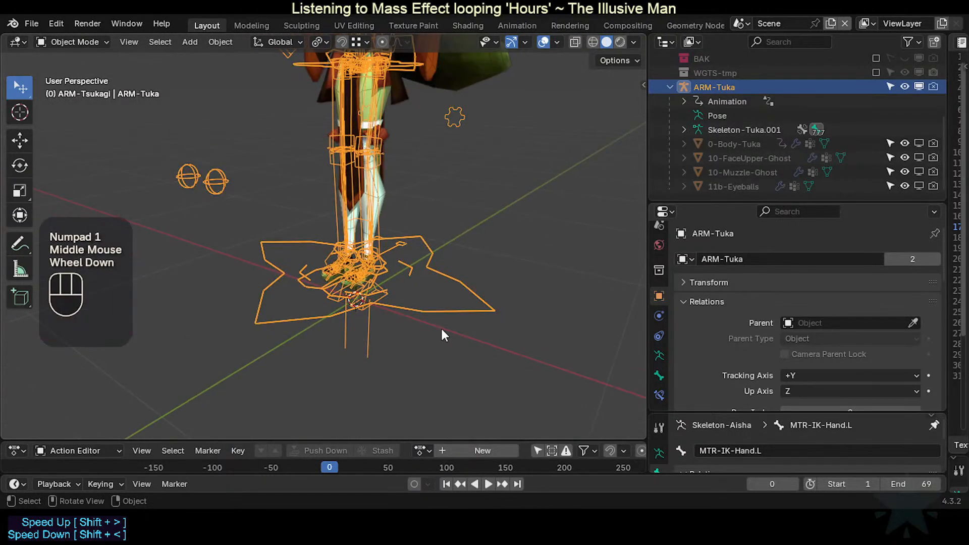
{"action": "left_click", "coordinate": [428, 316]}
{"action": "key", "text": "Tab"}
{"action": "scroll", "coordinate": [429, 316], "scroll_direction": "up", "scroll_amount": 1}
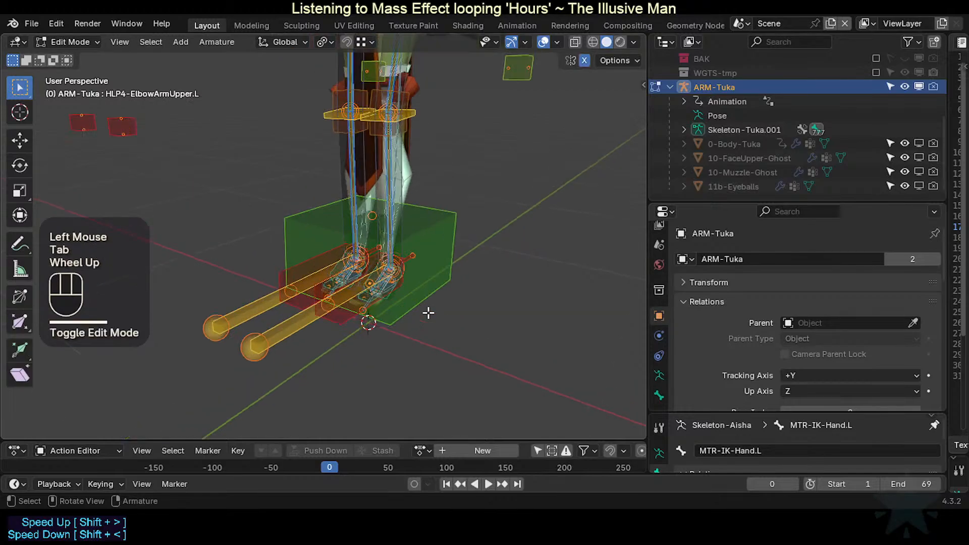
Step: Put ARM-Tuka in Pose Mode, select the MTR-Root control around the feet, and inspect its placement over the world origin
{"action": "key", "text": "ctrl+Tab"}
{"action": "left_click", "coordinate": [444, 343]}
{"action": "key", "text": "ctrl+Tab"}
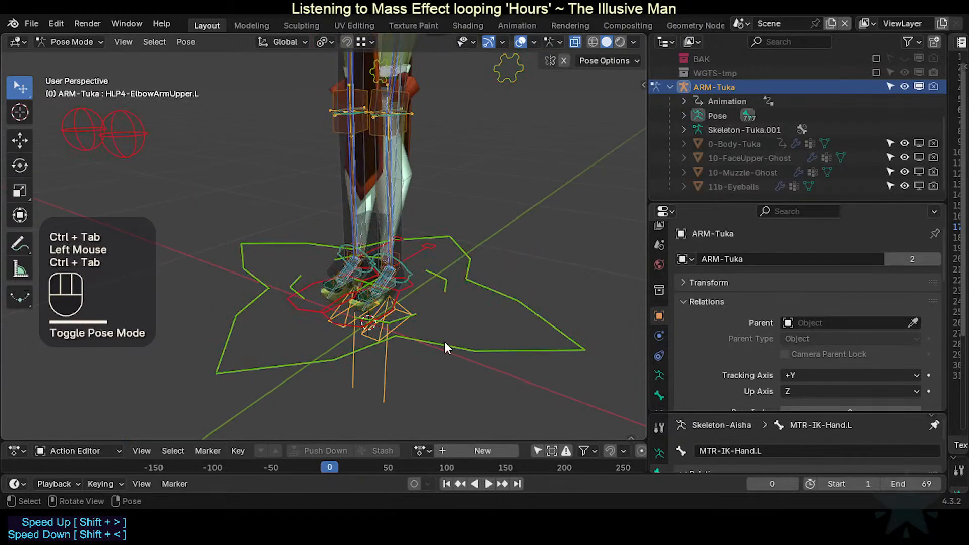
{"action": "left_click", "coordinate": [444, 343]}
{"action": "key", "text": "KP_Decimal"}
{"action": "key", "text": "KP_3"}
{"action": "key", "text": "KP_1"}
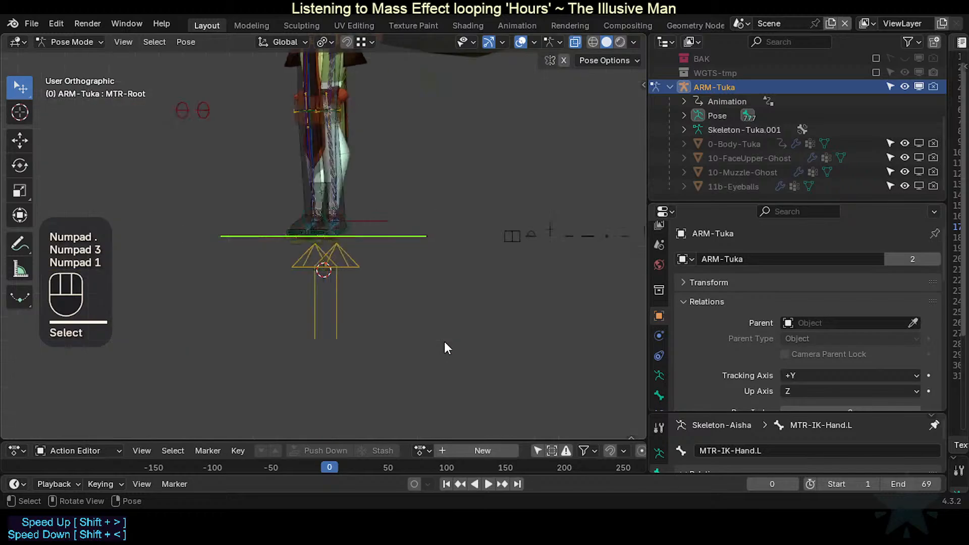
{"action": "middle_click_drag", "start_coordinate": [445, 341], "coordinate": [409, 267]}
{"action": "scroll", "coordinate": [367, 318], "scroll_direction": "down", "scroll_amount": 1}
{"action": "scroll", "coordinate": [367, 318], "scroll_direction": "up", "scroll_amount": 4}
Step: In Edit Mode, duplicate the MTR-Root bone in place and snap the copy to the 3D cursor
{"action": "key", "text": "Tab"}
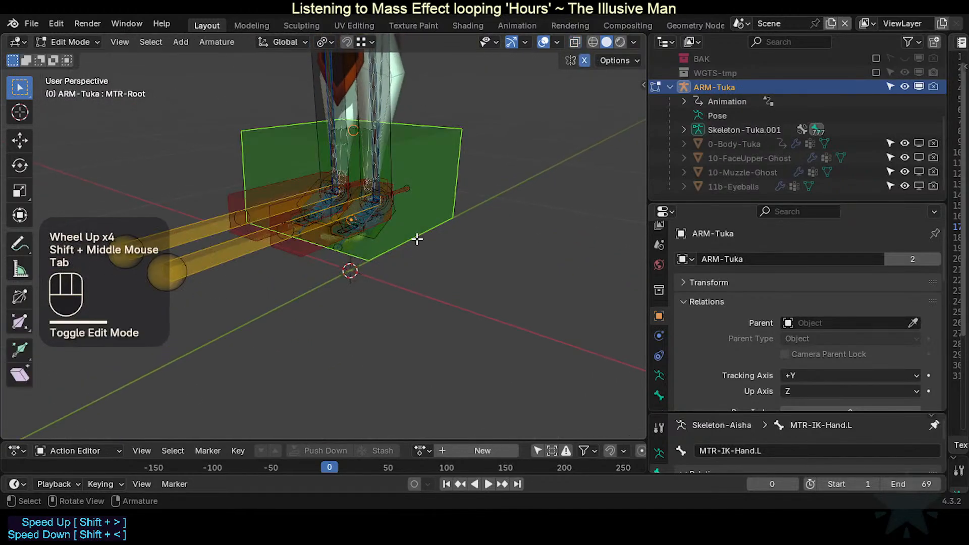
{"action": "left_click", "coordinate": [419, 222]}
{"action": "middle_click_drag", "start_coordinate": [440, 231], "coordinate": [365, 197]}
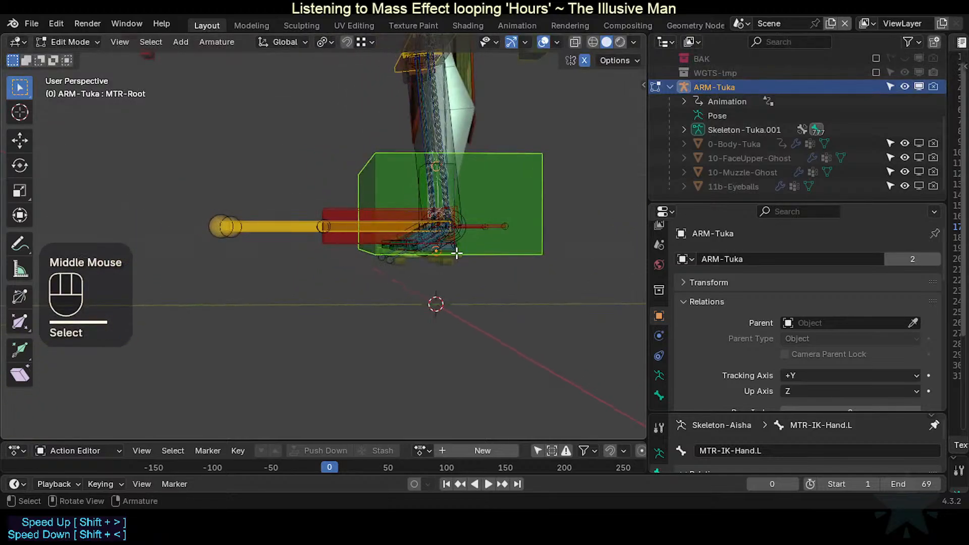
{"action": "key", "text": "shift+d"}
{"action": "key", "text": "Escape"}
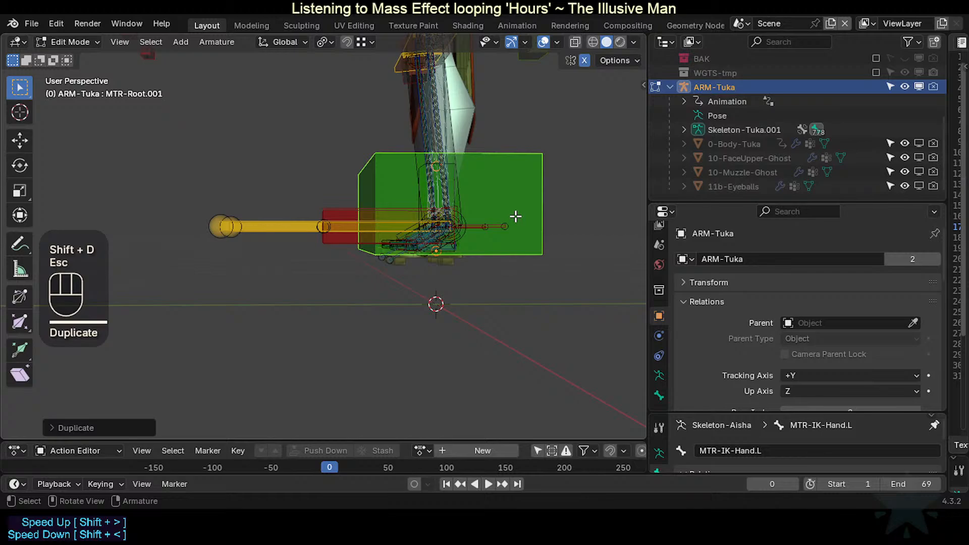
{"action": "key", "text": "shift+s"}
{"action": "left_click", "coordinate": [517, 216]}
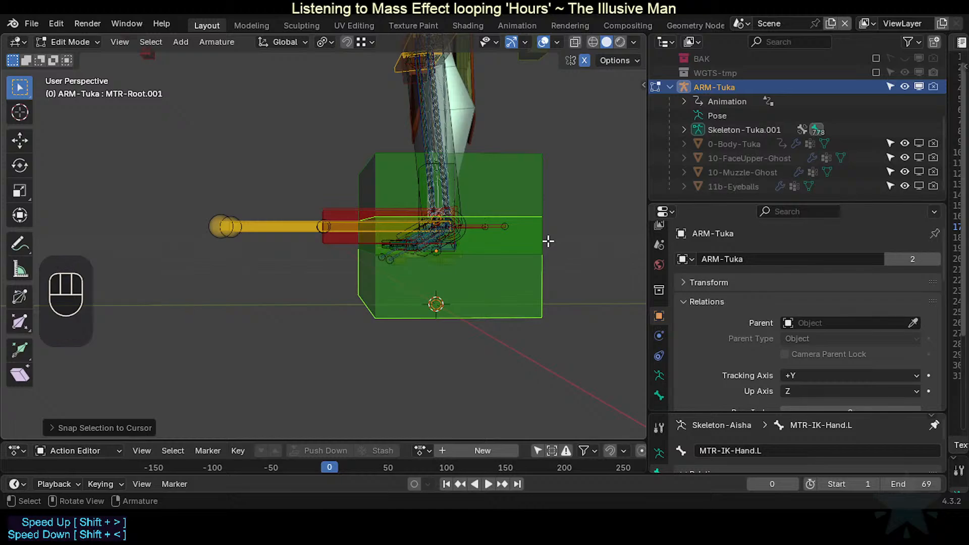
{"action": "key", "text": "r"}
{"action": "key", "text": "x"}
{"action": "key", "text": "KP_9"}
{"action": "key", "text": "KP_0"}
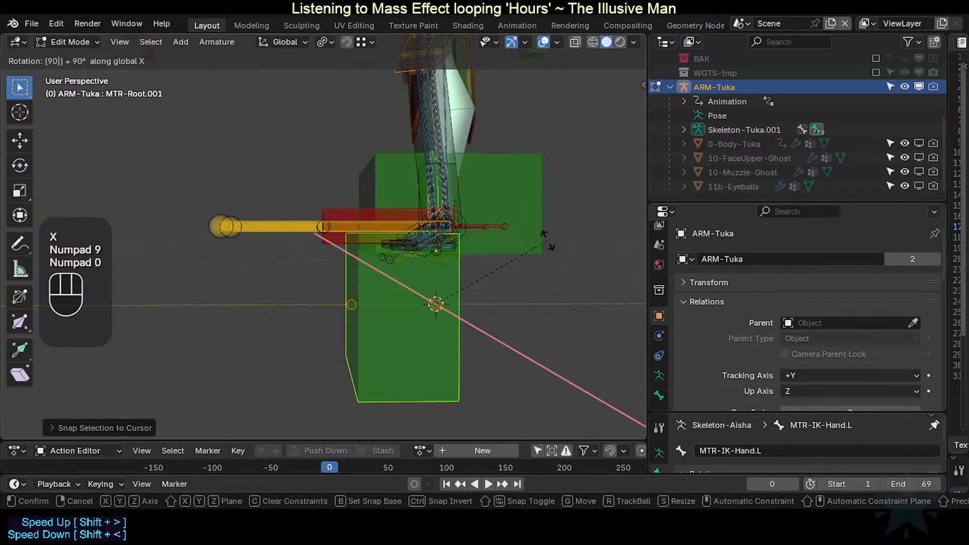
{"action": "key", "text": "Escape"}
{"action": "left_click", "coordinate": [280, 41]}
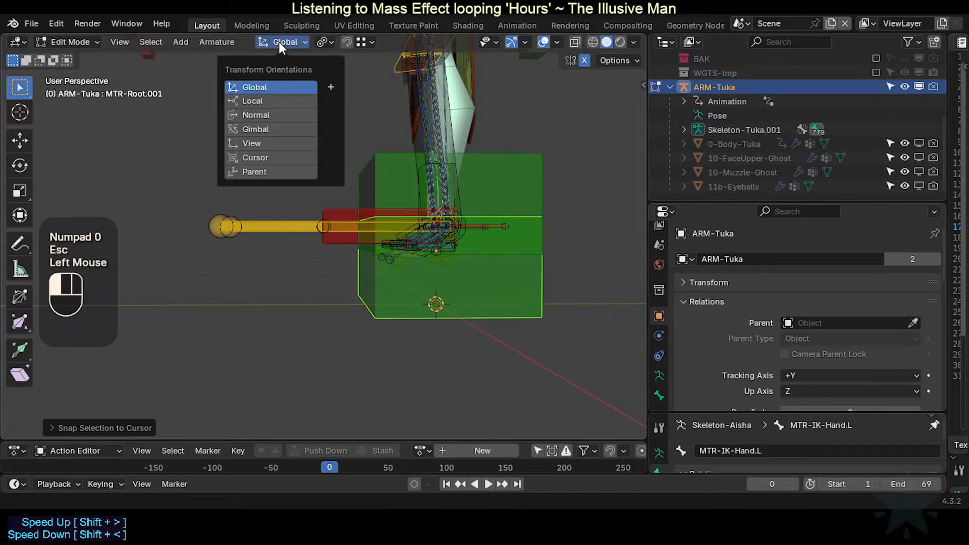
{"action": "left_click", "coordinate": [271, 93]}
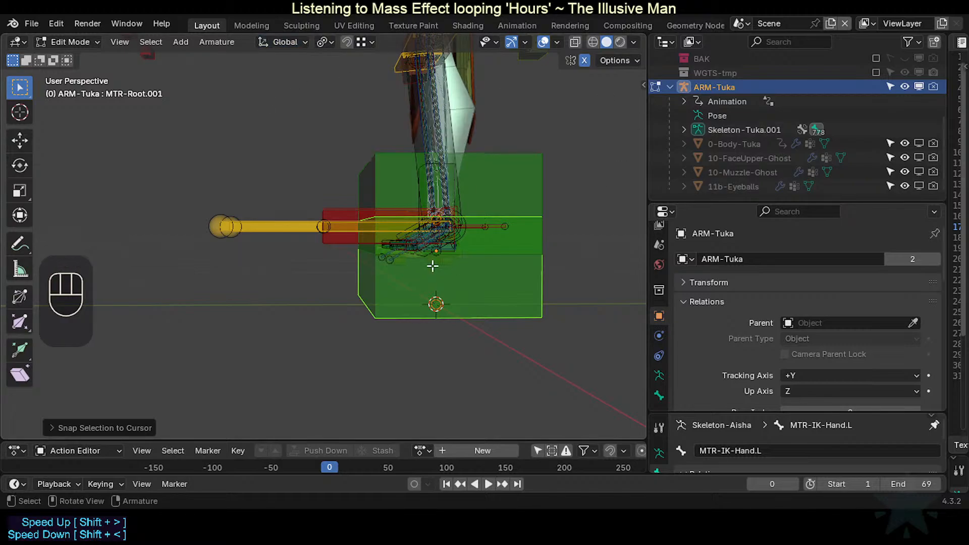
{"action": "key", "text": "r"}
{"action": "key", "text": "x"}
{"action": "key", "text": "KP_9"}
{"action": "key", "text": "KP_0"}
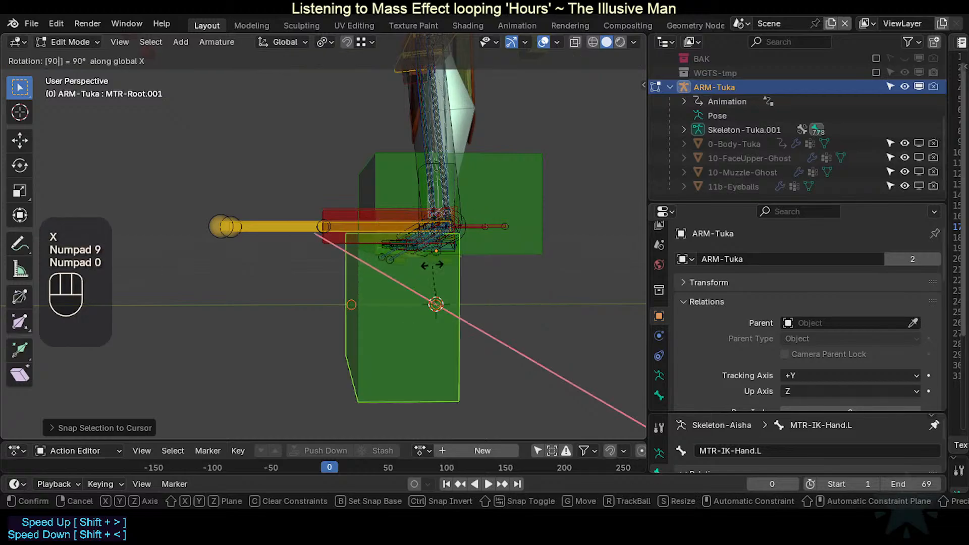
{"action": "key", "text": "Escape"}
Step: Rotate the duplicated root bone -90° about global X and reduce its B-Bone display size to make it thinner
{"action": "key", "text": "r"}
{"action": "key", "text": "x"}
{"action": "key", "text": "KP_Subtract"}
{"action": "key", "text": "KP_9"}
{"action": "key", "text": "KP_0"}
{"action": "key", "text": "KP_Enter"}
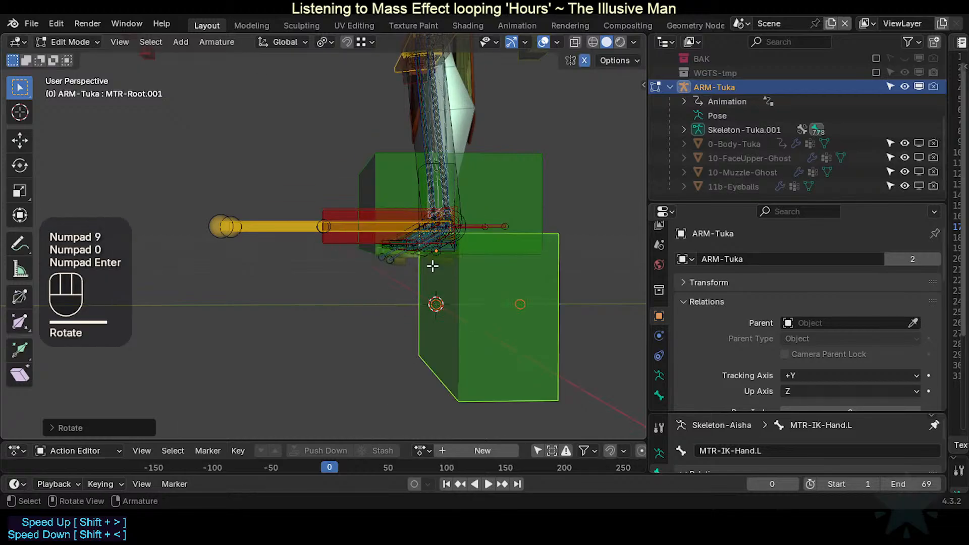
{"action": "key", "text": "shift+ctrl+alt+a"}
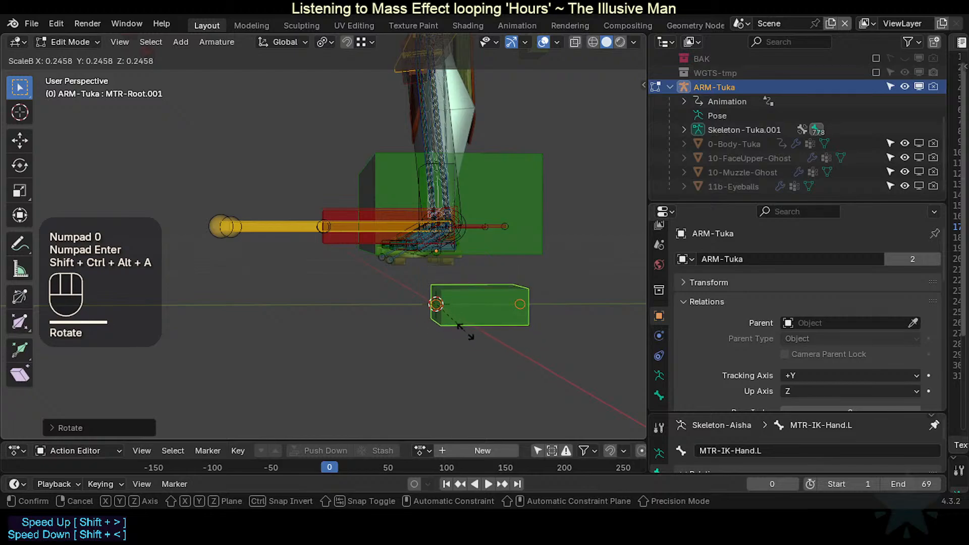
{"action": "left_click", "coordinate": [449, 321]}
Step: Try to size the duplicated root bone by scaling it up freehand and applying a uniform scale of 1
{"action": "key", "text": "s"}
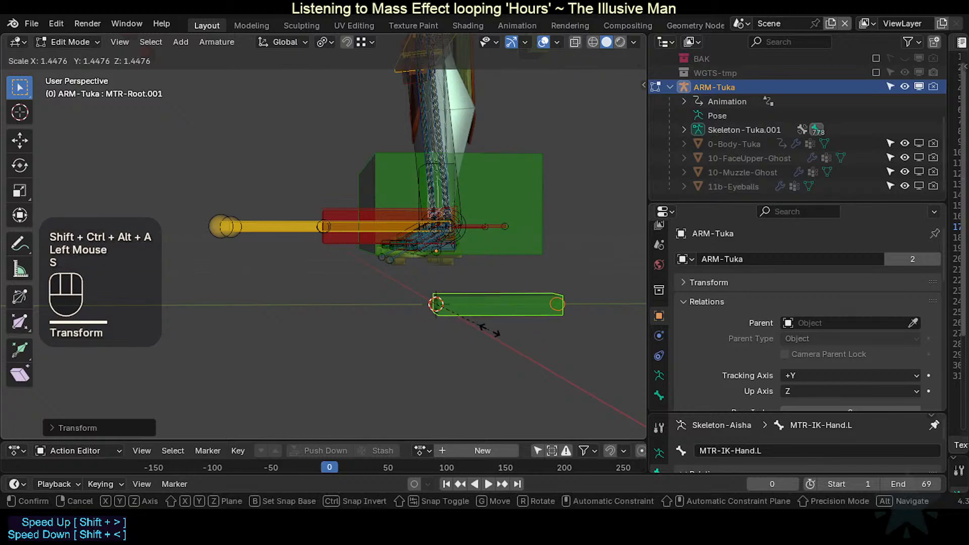
{"action": "left_click", "coordinate": [510, 332]}
{"action": "scroll", "coordinate": [497, 334], "scroll_direction": "down", "scroll_amount": 2}
{"action": "middle_click_drag", "start_coordinate": [495, 335], "coordinate": [442, 385], "text": "shift"}
{"action": "key", "text": "s"}
{"action": "key", "text": "KP_1"}
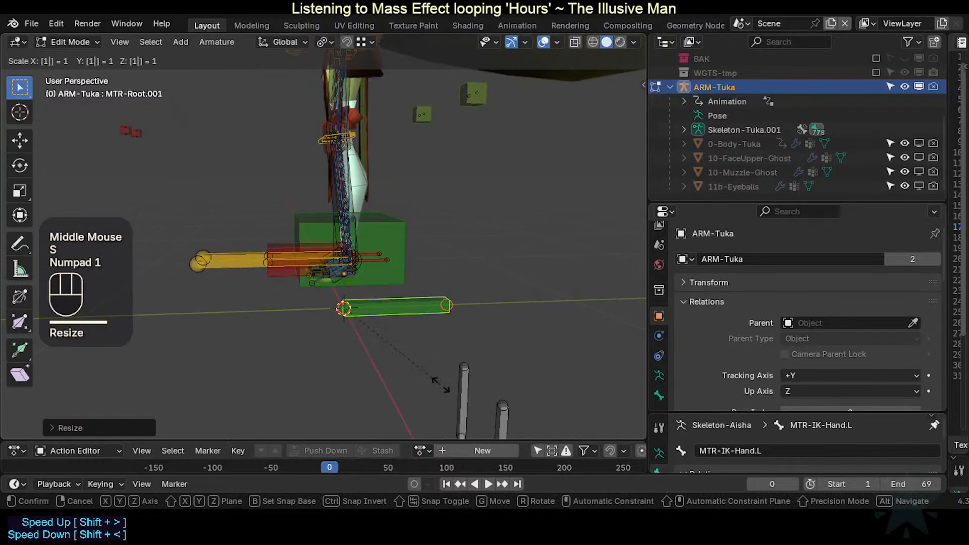
{"action": "key", "text": "KP_Enter"}
{"action": "key", "text": "s"}
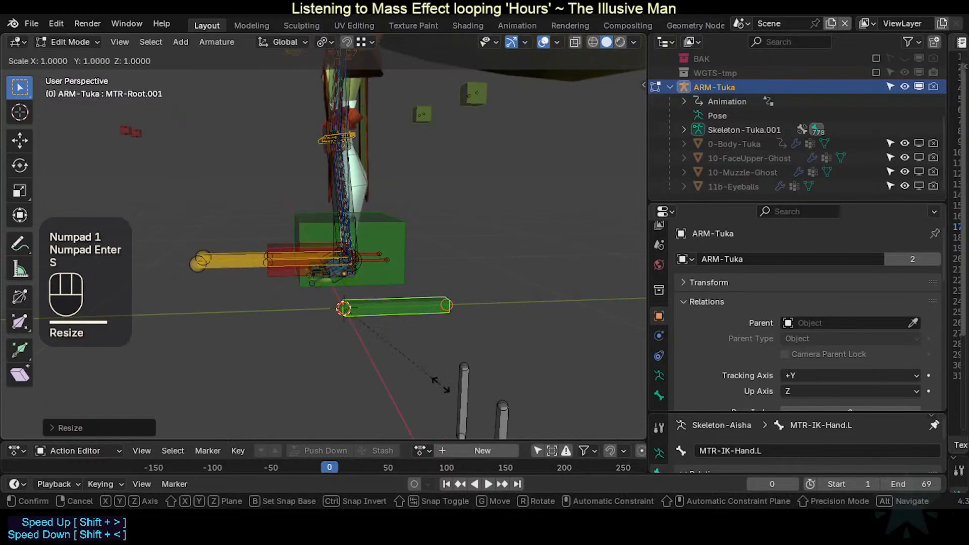
{"action": "key", "text": "Escape"}
{"action": "key", "text": "s"}
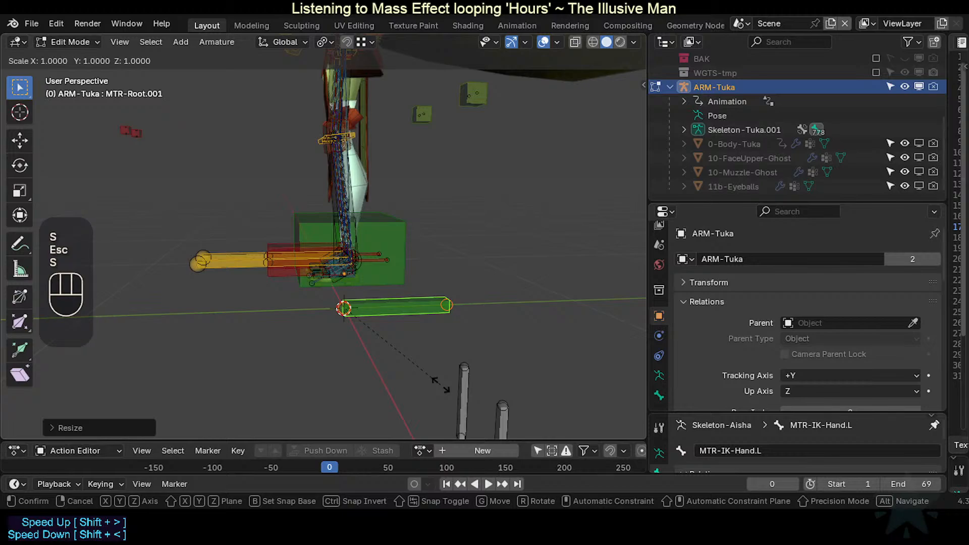
{"action": "key", "text": "KP_1"}
{"action": "key", "text": "KP_Enter"}
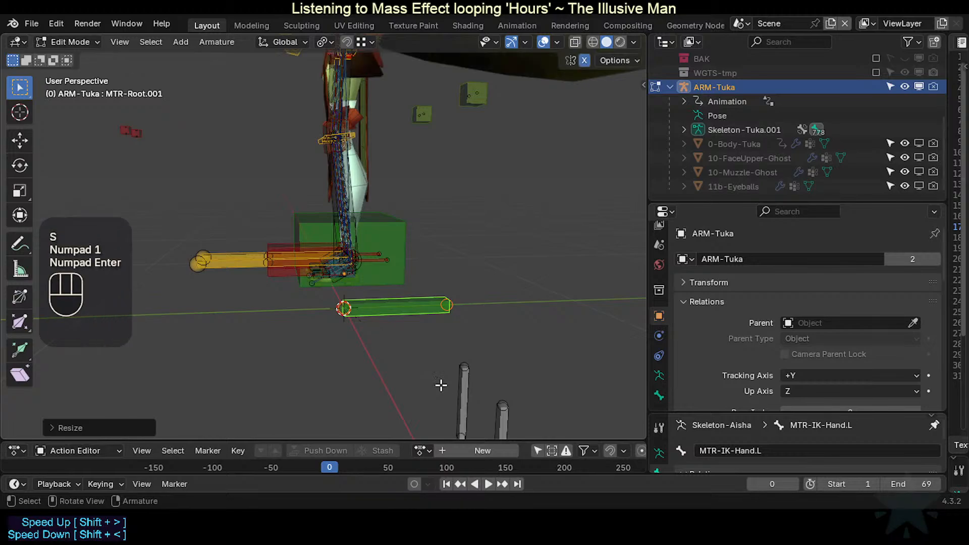
Step: Show the duplicated root bone's transform values, including its head, tail and length
{"action": "key", "text": "n"}
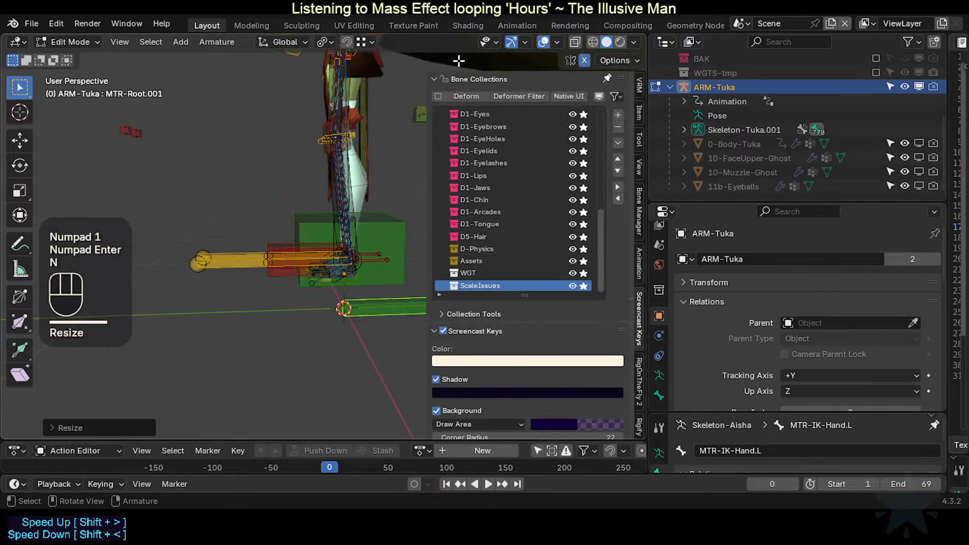
{"action": "left_click", "coordinate": [488, 83]}
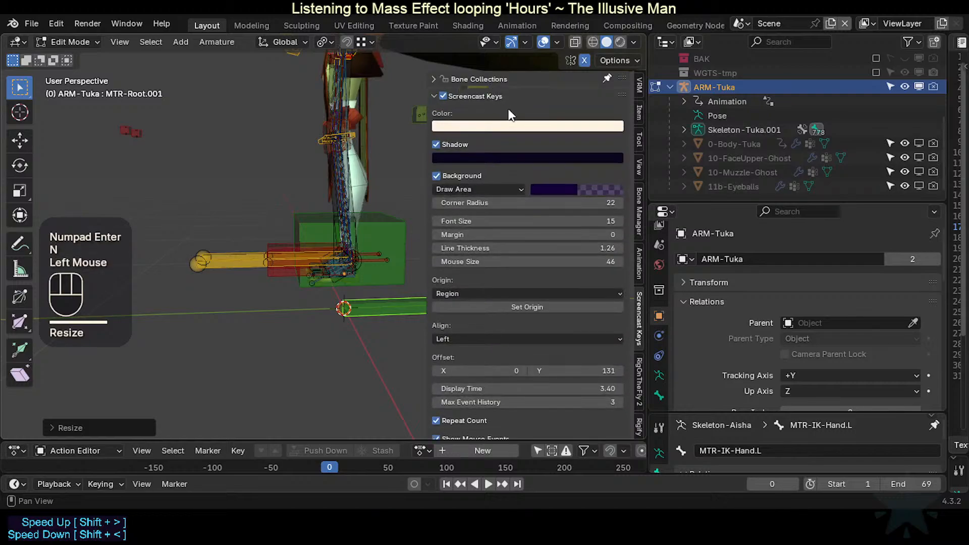
{"action": "left_click", "coordinate": [638, 135]}
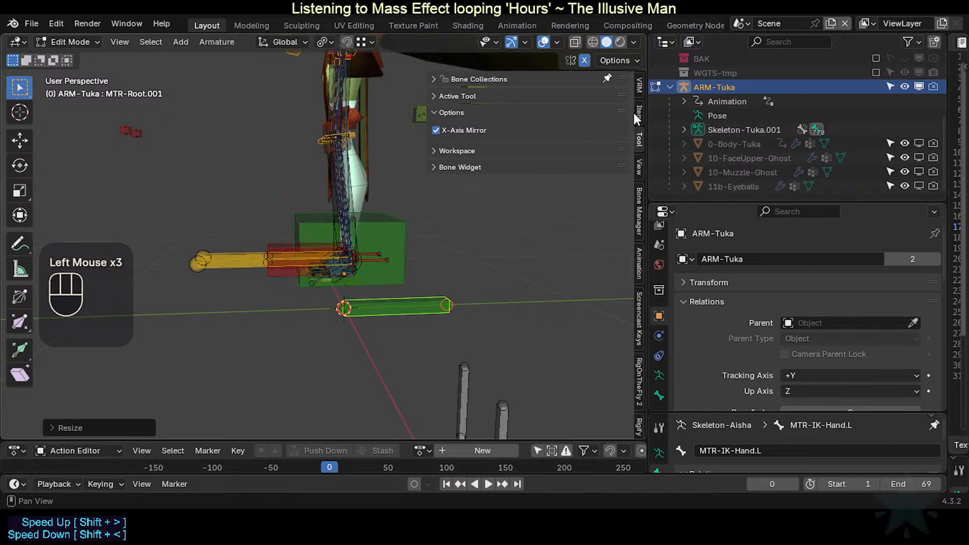
{"action": "left_click", "coordinate": [640, 115]}
{"action": "left_click", "coordinate": [474, 97]}
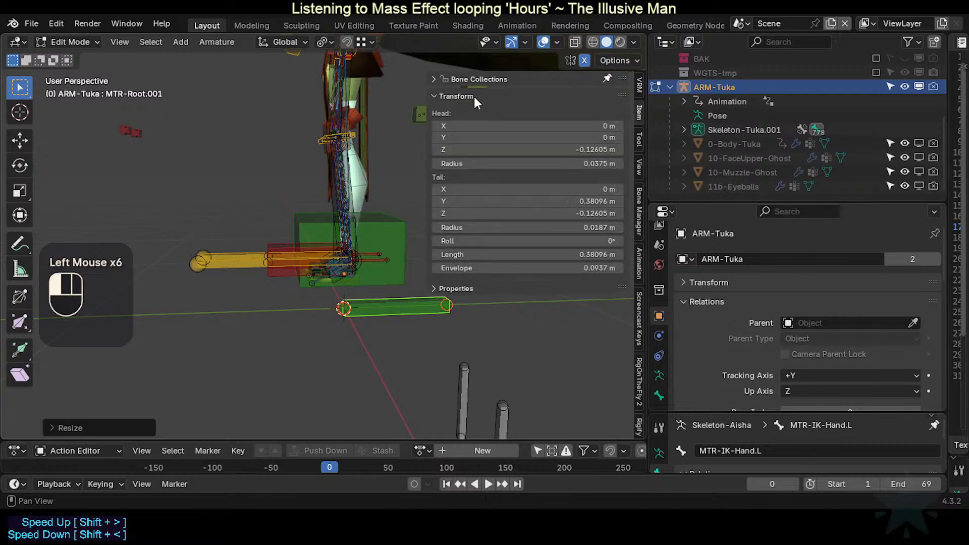
Step: Try lengths of 1 m and 0.1 m for the duplicated root bone
{"action": "left_click", "coordinate": [499, 254]}
{"action": "type", "text": "1"}
{"action": "key", "text": "Return"}
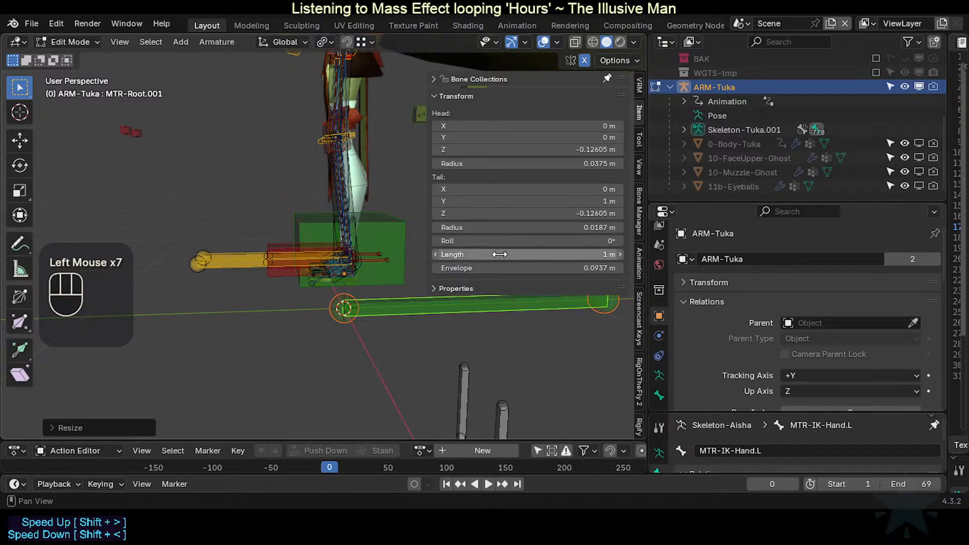
{"action": "left_click", "coordinate": [500, 255]}
{"action": "type", "text": "0"}
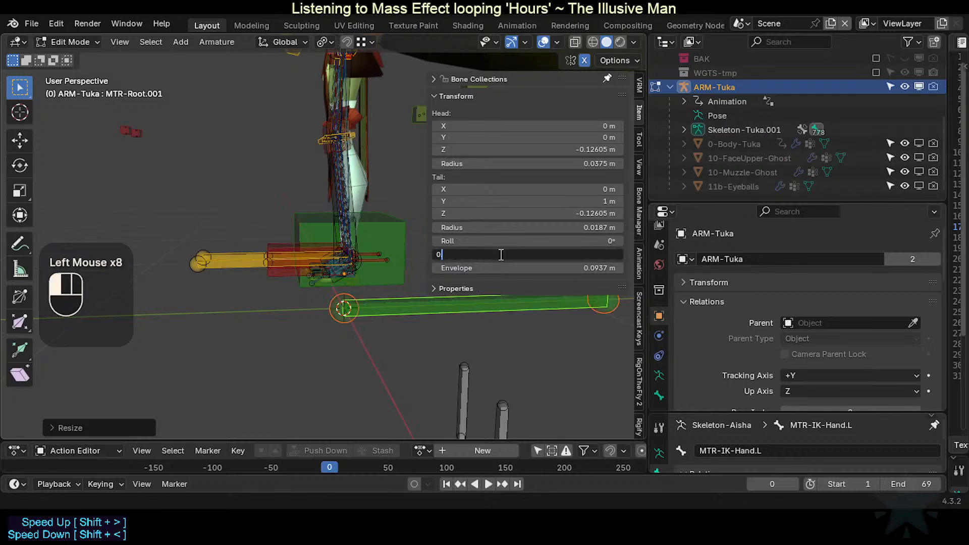
{"action": "type", "text": ".1"}
{"action": "key", "text": "Return"}
Step: Set the duplicated root bone's length to 0.5 m and hide the transform values
{"action": "left_click", "coordinate": [500, 254]}
{"action": "type", "text": "0"}
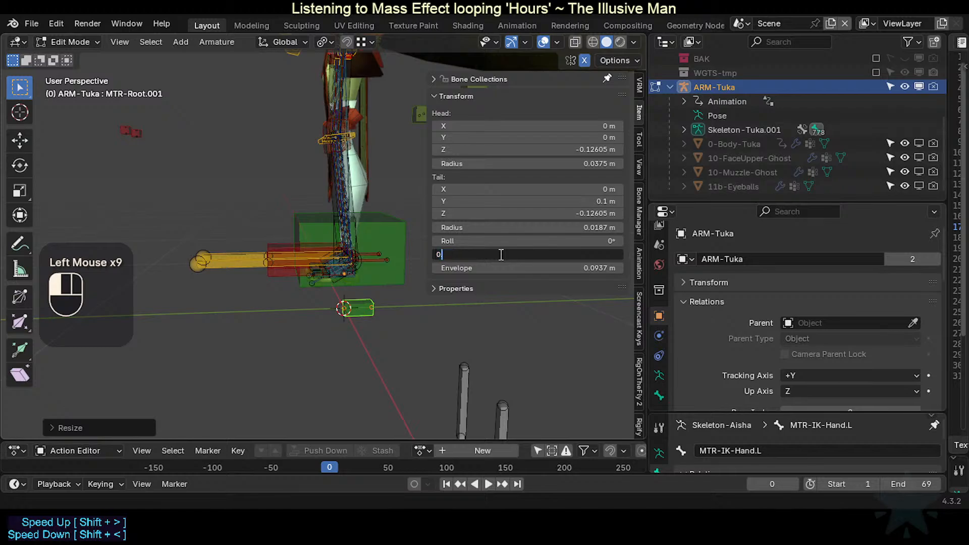
{"action": "type", "text": ".5"}
{"action": "key", "text": "Return"}
{"action": "key", "text": "n"}
{"action": "mouse_move", "coordinate": [395, 305]}
{"action": "middle_mouse_down"}
{"action": "mouse_move", "coordinate": [431, 324]}
{"action": "mouse_move", "coordinate": [400, 305]}
{"action": "middle_mouse_up"}
{"action": "left_click", "coordinate": [405, 300]}
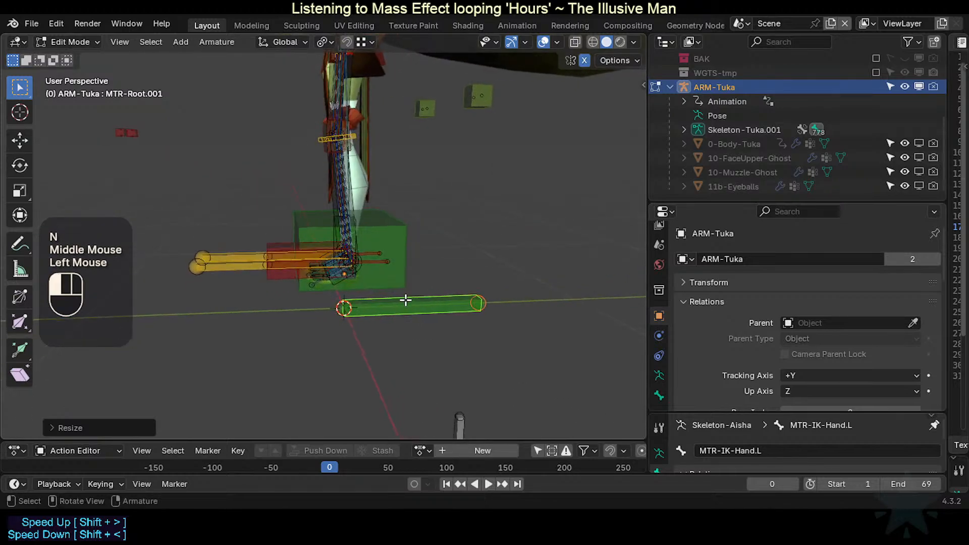
Step: Check the name of the original root bone at the feet, keeping it as it is
{"action": "left_click", "coordinate": [406, 263]}
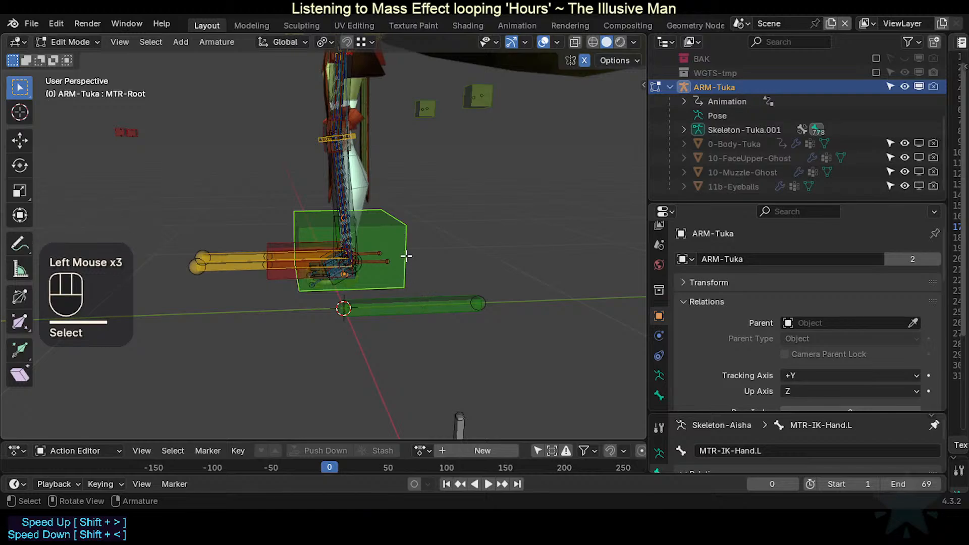
{"action": "key", "text": "F2"}
{"action": "key", "text": "Right"}
{"action": "key", "text": "Right"}
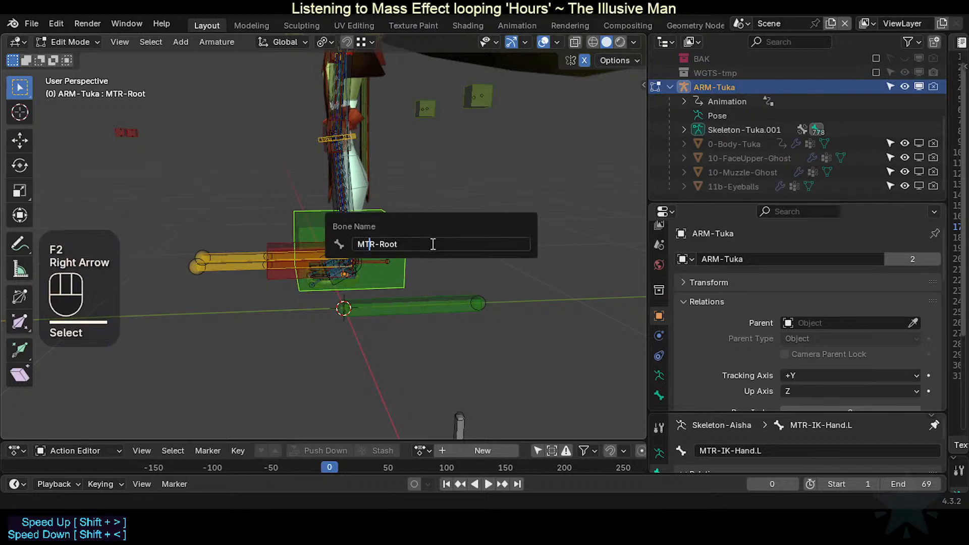
{"action": "key", "text": "Return"}
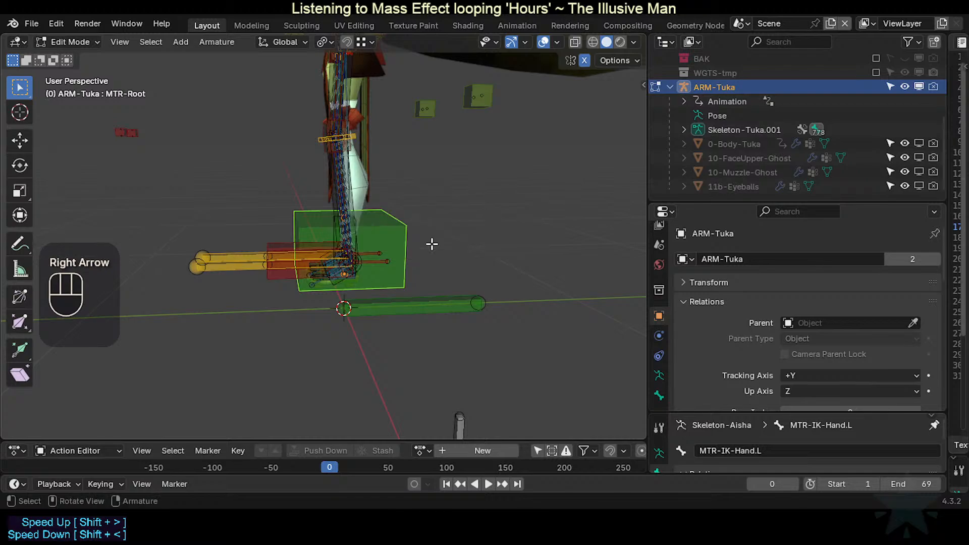
Step: Rename the duplicated root bone at the world origin as ROOT
{"action": "left_click", "coordinate": [413, 305]}
{"action": "key", "text": "F2"}
{"action": "left_click", "coordinate": [413, 305]}
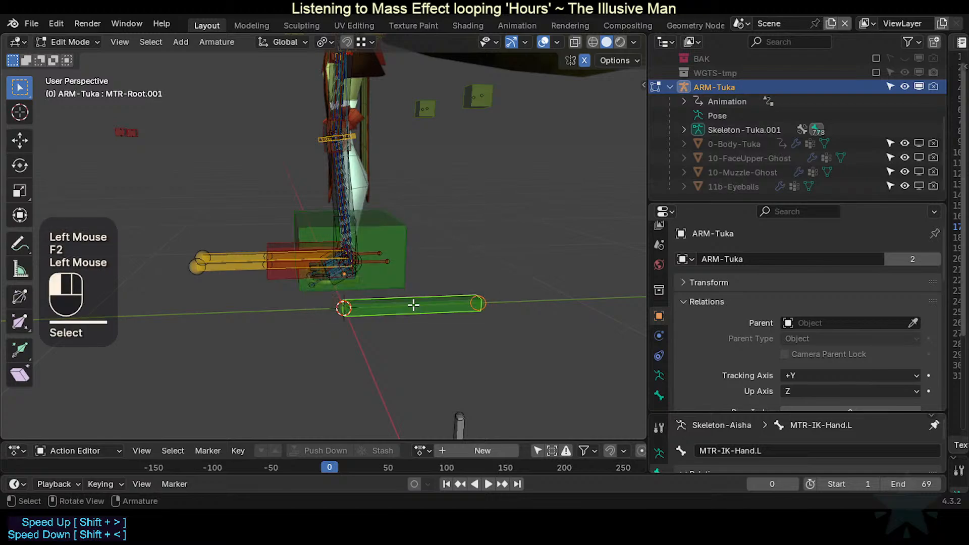
{"action": "key", "text": "F2"}
{"action": "type", "text": "ROO"}
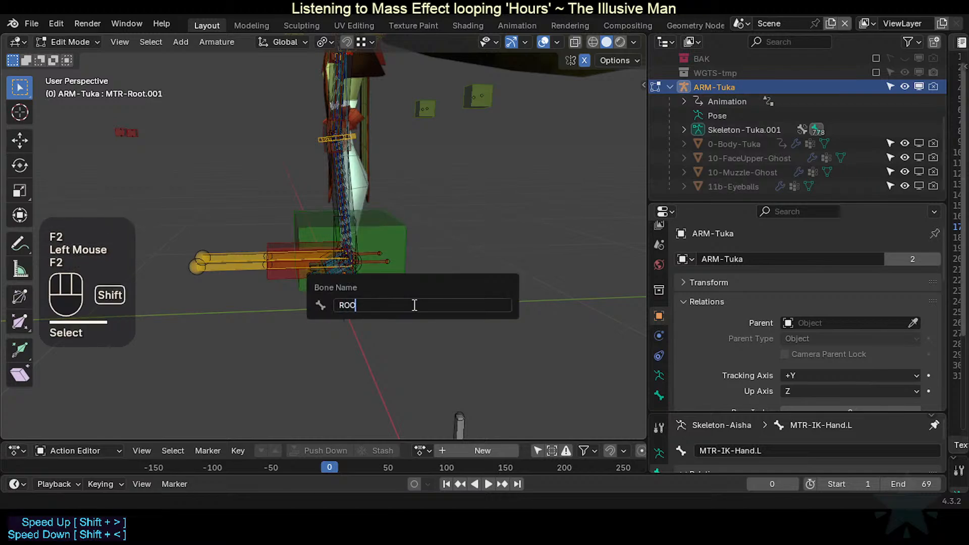
{"action": "type", "text": "T"}
{"action": "key", "text": "Return"}
{"action": "scroll", "coordinate": [465, 294], "scroll_direction": "up", "scroll_amount": 1}
{"action": "scroll", "coordinate": [465, 294], "scroll_direction": "down", "scroll_amount": 1}
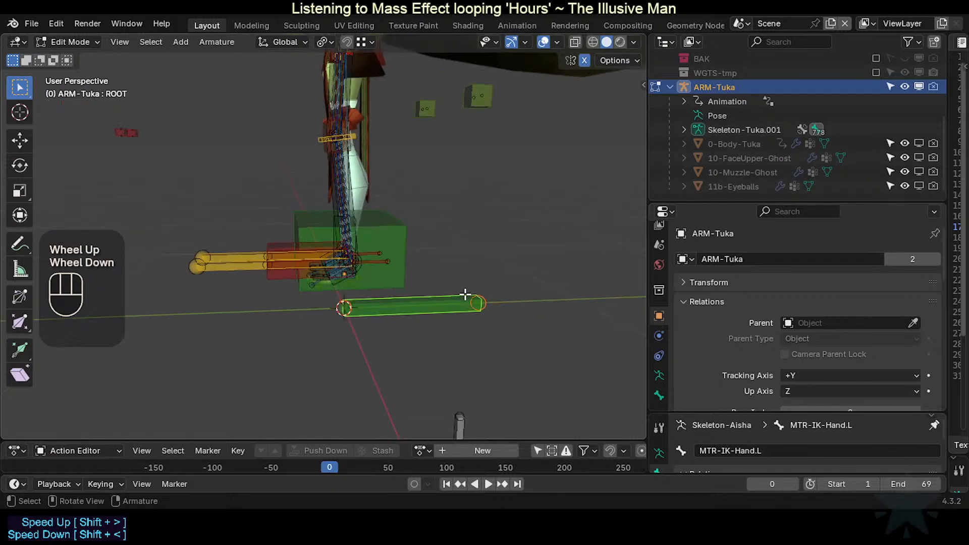
Step: Parent the MTR-Root bone to ROOT with its offset kept and turn on the relationship lines to check the link
{"action": "left_click", "coordinate": [418, 272]}
{"action": "left_click", "coordinate": [427, 310], "text": "shift"}
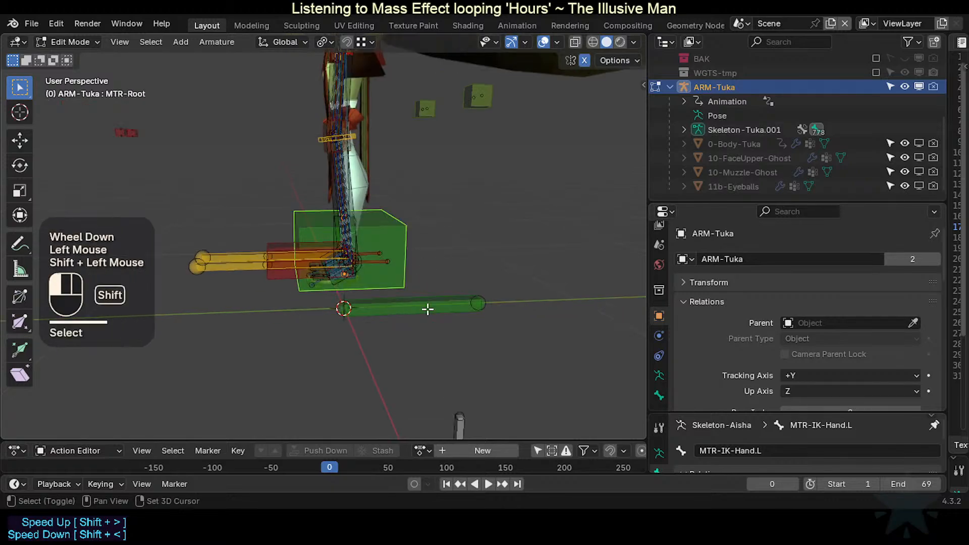
{"action": "key", "text": "ctrl+p"}
{"action": "left_click", "coordinate": [426, 308]}
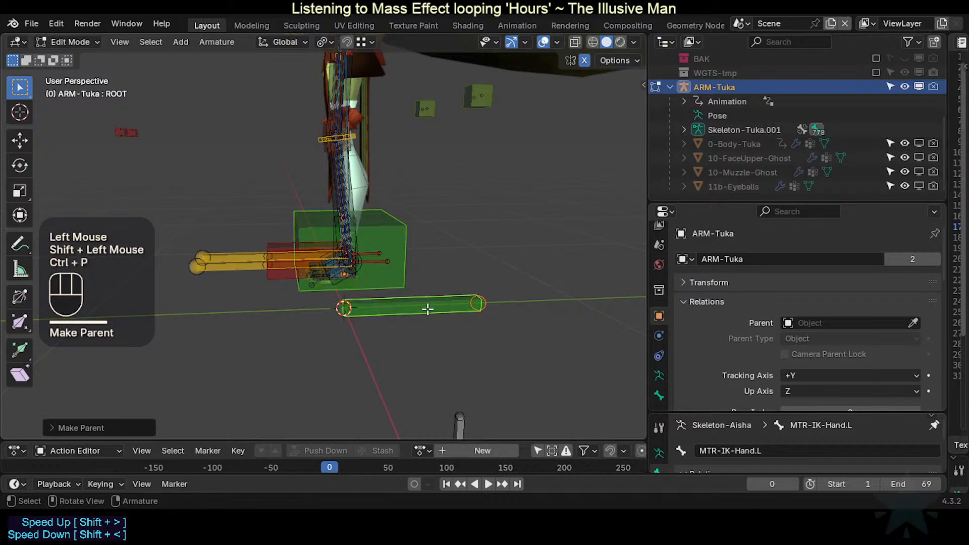
{"action": "key", "text": "ctrl+2"}
{"action": "scroll", "coordinate": [398, 303], "scroll_direction": "up", "scroll_amount": 1}
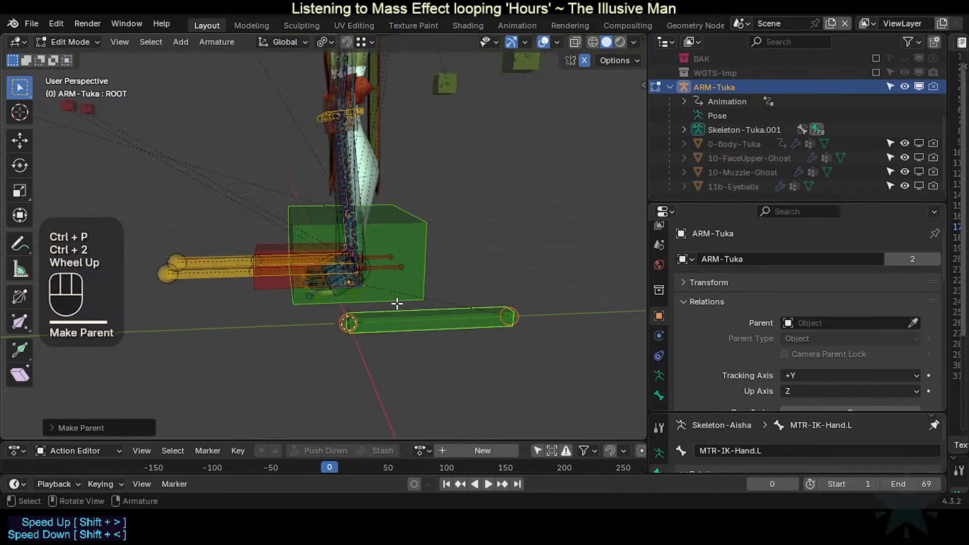
{"action": "left_click", "coordinate": [424, 258]}
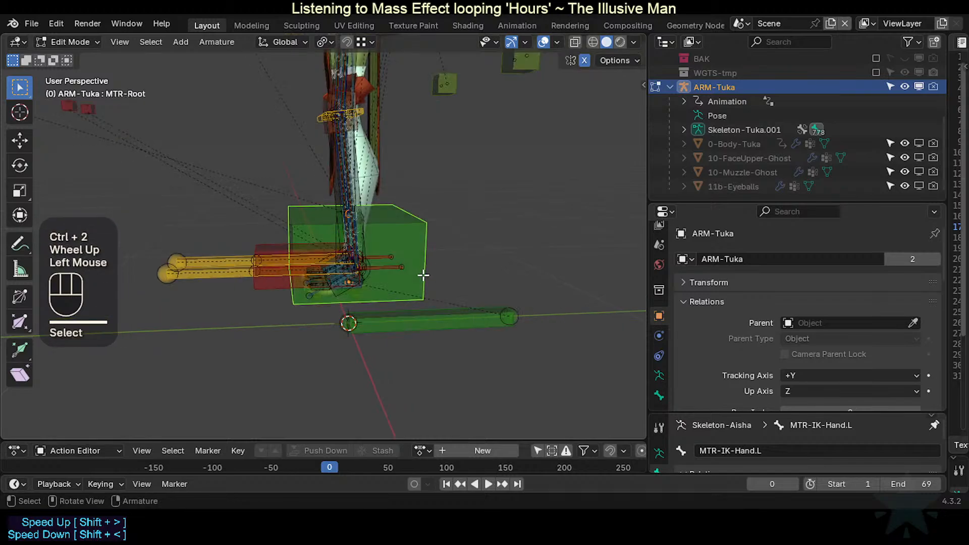
{"action": "left_click", "coordinate": [444, 321]}
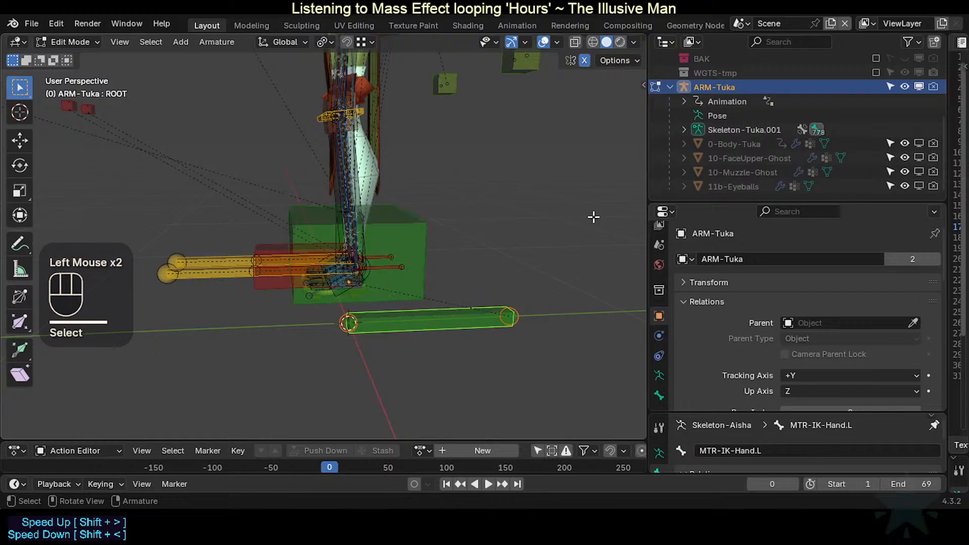
Step: Set the ROOT bone's color to 10 - Theme Color Set
{"action": "scroll", "coordinate": [429, 273], "scroll_direction": "down", "scroll_amount": 5}
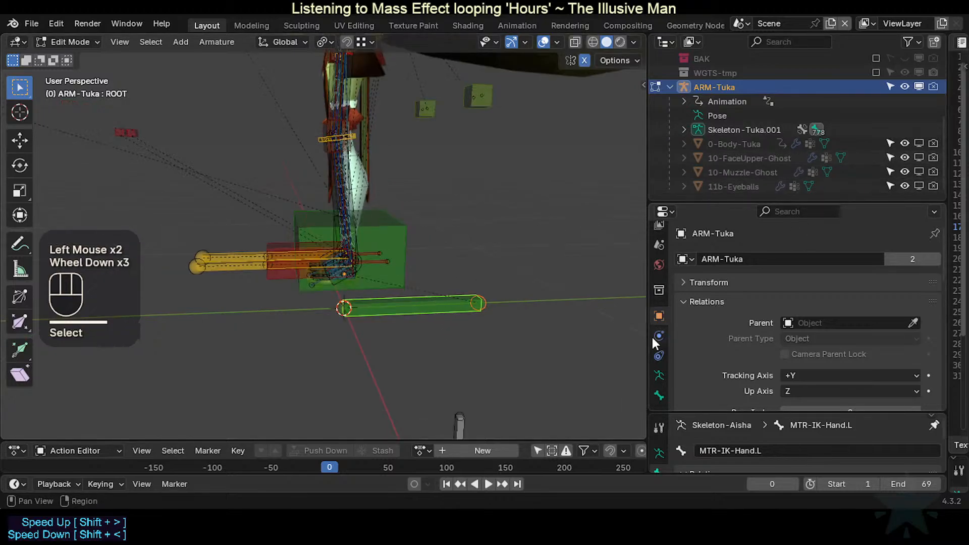
{"action": "middle_click_drag", "start_coordinate": [429, 273], "coordinate": [437, 287]}
{"action": "scroll", "coordinate": [437, 287], "scroll_direction": "up", "scroll_amount": 1}
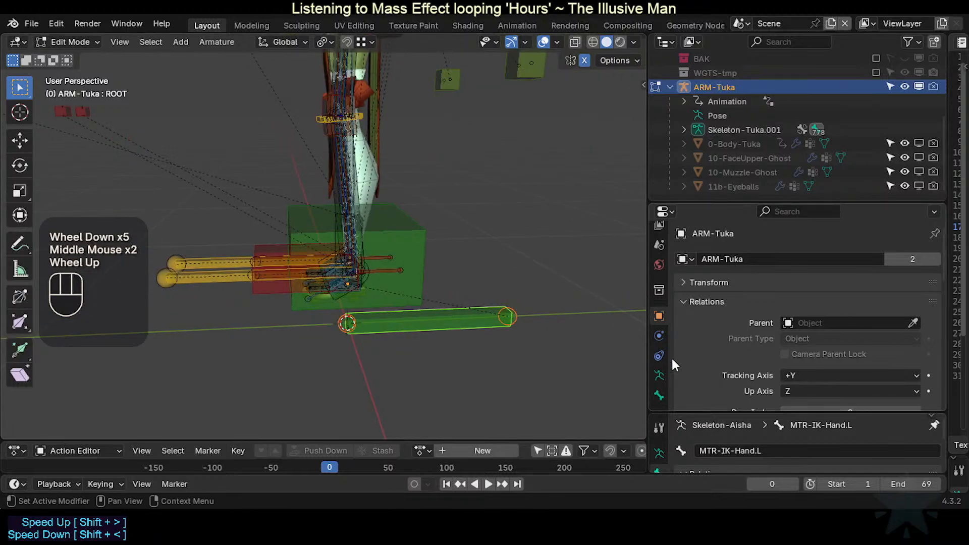
{"action": "scroll", "coordinate": [659, 393], "scroll_direction": "down", "scroll_amount": 1}
{"action": "left_click", "coordinate": [659, 393]}
{"action": "scroll", "coordinate": [791, 341], "scroll_direction": "down", "scroll_amount": 1}
{"action": "scroll", "coordinate": [819, 338], "scroll_direction": "up", "scroll_amount": 1}
{"action": "left_click", "coordinate": [817, 366]}
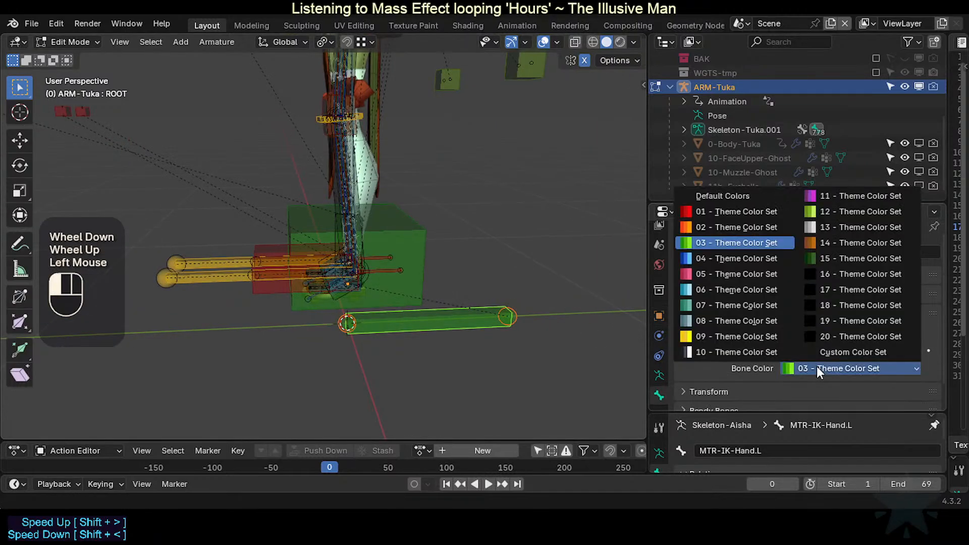
{"action": "left_click", "coordinate": [724, 351]}
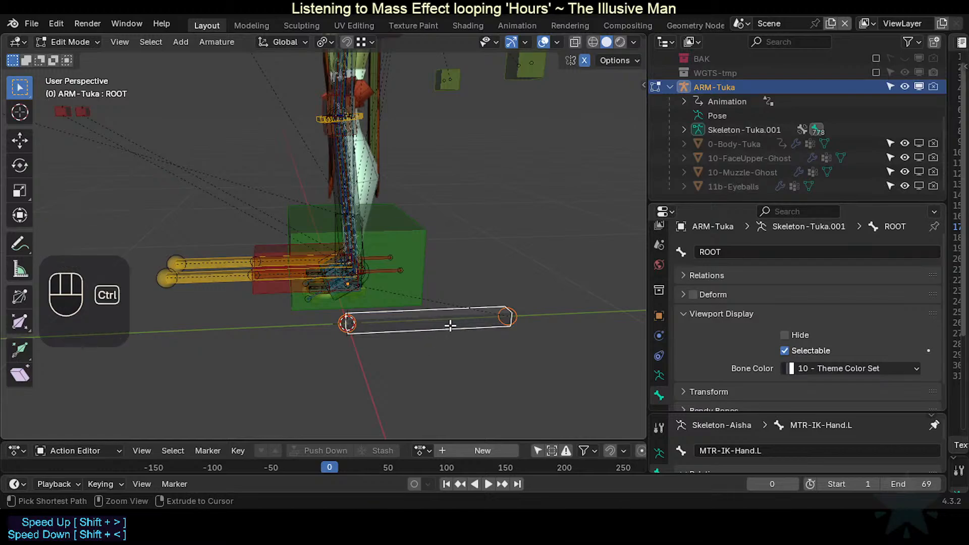
Step: Switch the rig to Pose Mode and set the X rotation of ROOT's custom shape to 0°
{"action": "key", "text": "ctrl+Tab"}
{"action": "key", "text": "2"}
{"action": "middle_click_drag", "start_coordinate": [434, 311], "coordinate": [425, 307]}
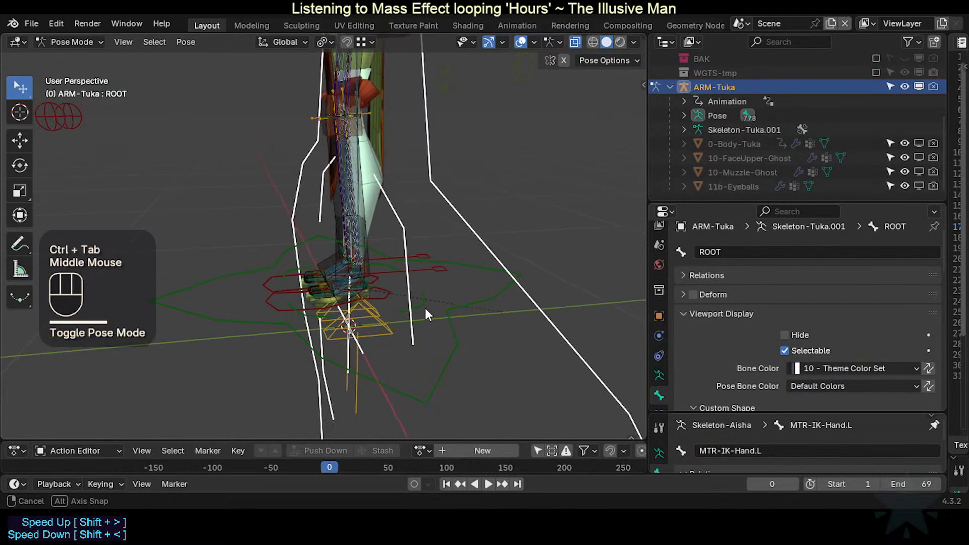
{"action": "left_click", "coordinate": [474, 236]}
{"action": "scroll", "coordinate": [474, 235], "scroll_direction": "down", "scroll_amount": 2}
{"action": "middle_click_drag", "start_coordinate": [474, 235], "coordinate": [439, 236]}
{"action": "scroll", "coordinate": [765, 320], "scroll_direction": "down", "scroll_amount": 3}
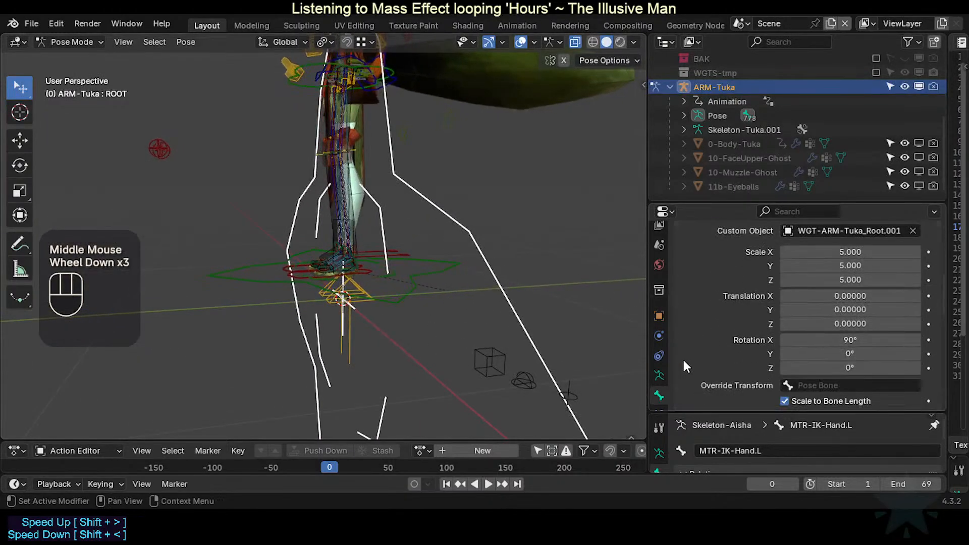
{"action": "left_click", "coordinate": [807, 337]}
{"action": "type", "text": "0"}
{"action": "key", "text": "Return"}
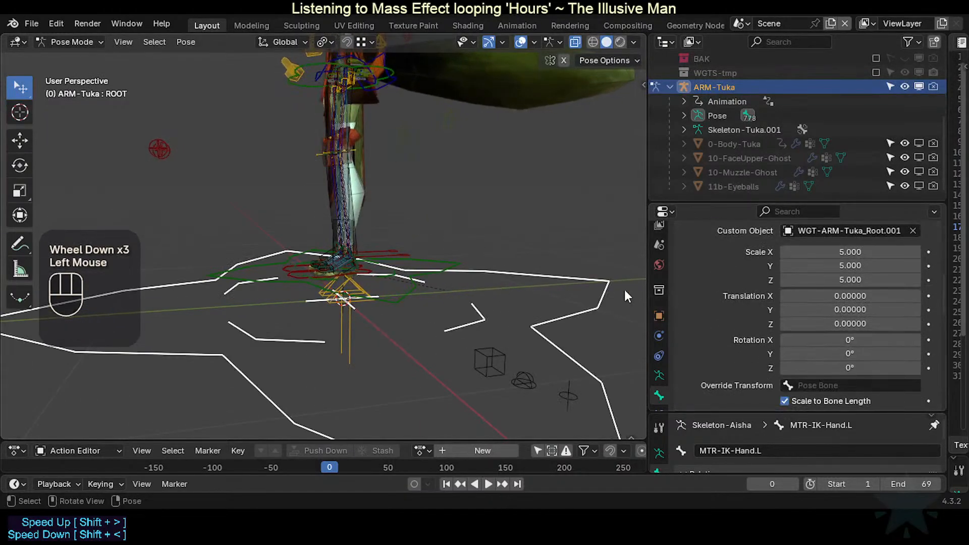
Step: Reset ROOT's custom shape scale to 1 and set it to 2 on all three axes
{"action": "left_click_drag", "start_coordinate": [838, 251], "coordinate": [838, 279]}
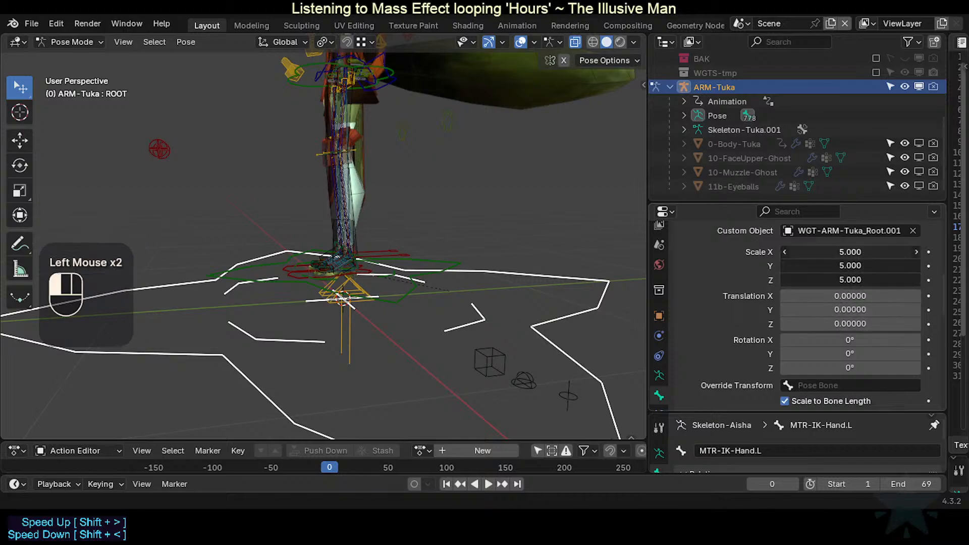
{"action": "key", "text": "BackSpace"}
{"action": "key", "text": "BackSpace"}
{"action": "key", "text": "BackSpace"}
{"action": "key", "text": "BackSpace"}
{"action": "key", "text": "BackSpace"}
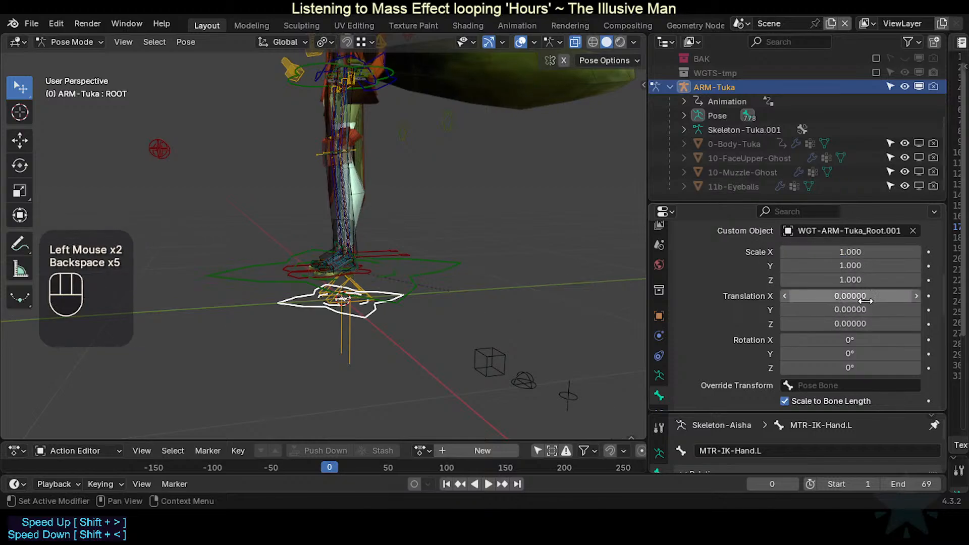
{"action": "middle_click_drag", "start_coordinate": [495, 313], "coordinate": [522, 321]}
{"action": "left_click_drag", "start_coordinate": [844, 252], "coordinate": [845, 280]}
{"action": "type", "text": "2"}
{"action": "key", "text": "Return"}
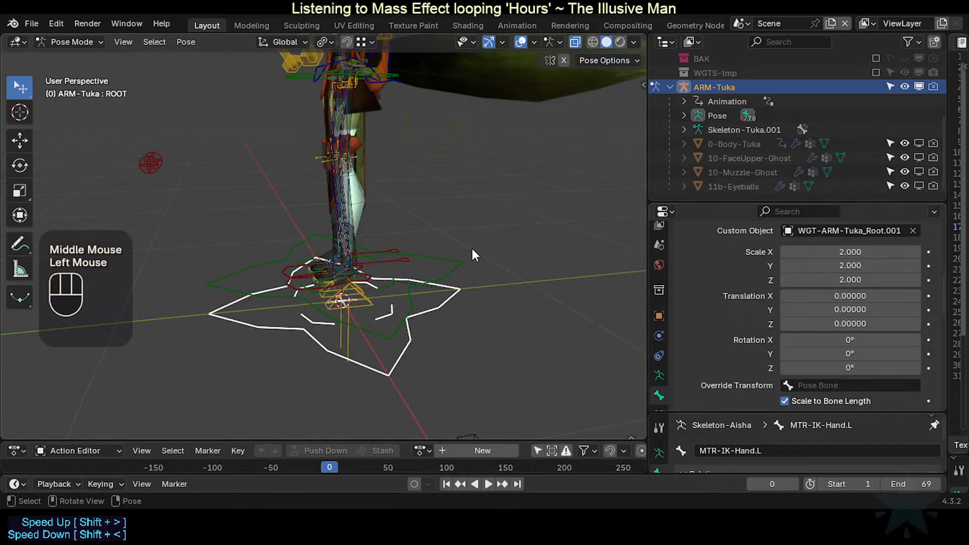
Step: Compare the ROOT and MTR-Root control shapes from several angles in Object Mode and Pose Mode
{"action": "middle_click_drag", "start_coordinate": [471, 248], "coordinate": [465, 259]}
{"action": "key", "text": "alt+a"}
{"action": "middle_click_drag", "start_coordinate": [493, 310], "coordinate": [540, 349]}
{"action": "left_click", "coordinate": [481, 316]}
{"action": "key", "text": "ctrl+Tab"}
{"action": "left_click", "coordinate": [509, 298]}
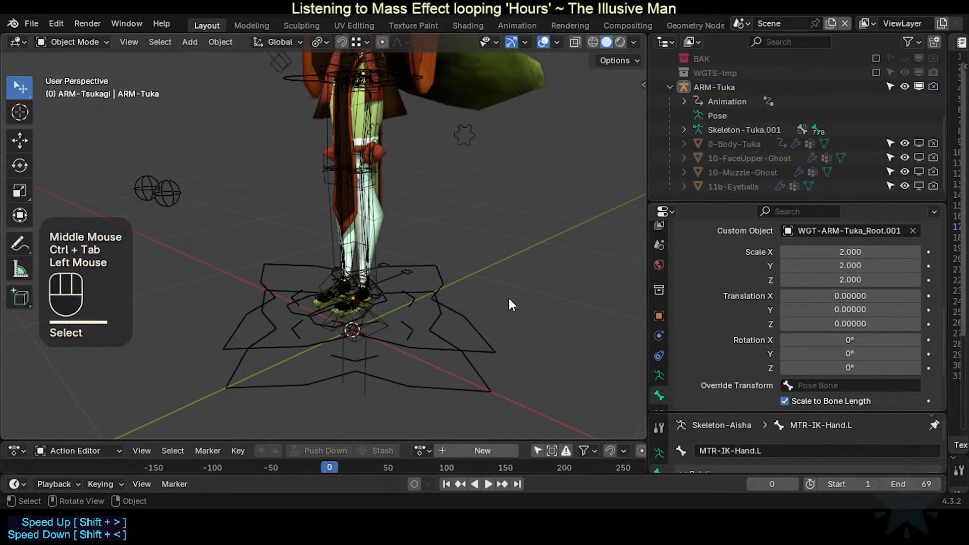
{"action": "middle_click_drag", "start_coordinate": [508, 298], "coordinate": [479, 330]}
{"action": "left_click", "coordinate": [409, 301]}
{"action": "key", "text": "ctrl+Tab"}
{"action": "left_click", "coordinate": [427, 299]}
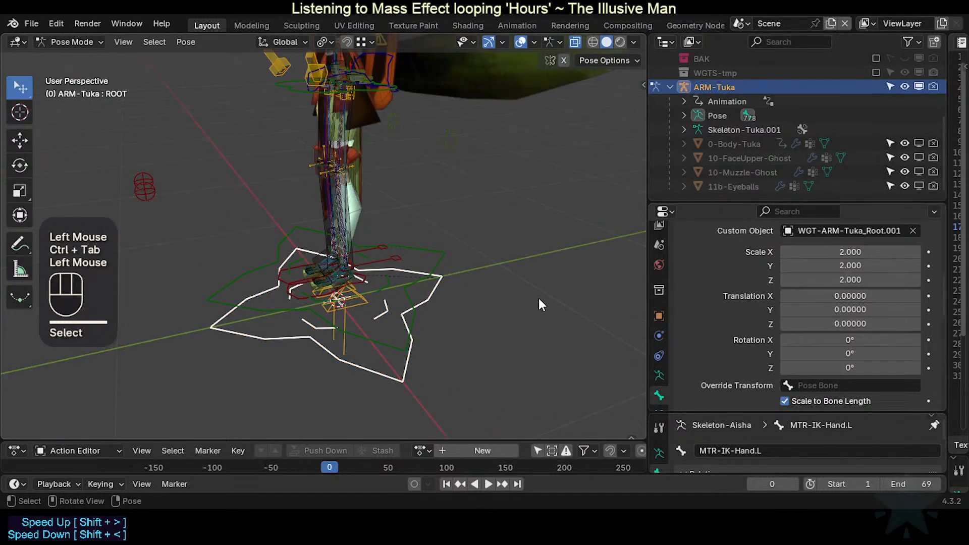
Step: Try a scale of 3 for ROOT's custom shape and set it to 2.5 on all three axes
{"action": "double_click", "coordinate": [868, 253]}
{"action": "key", "text": "Return"}
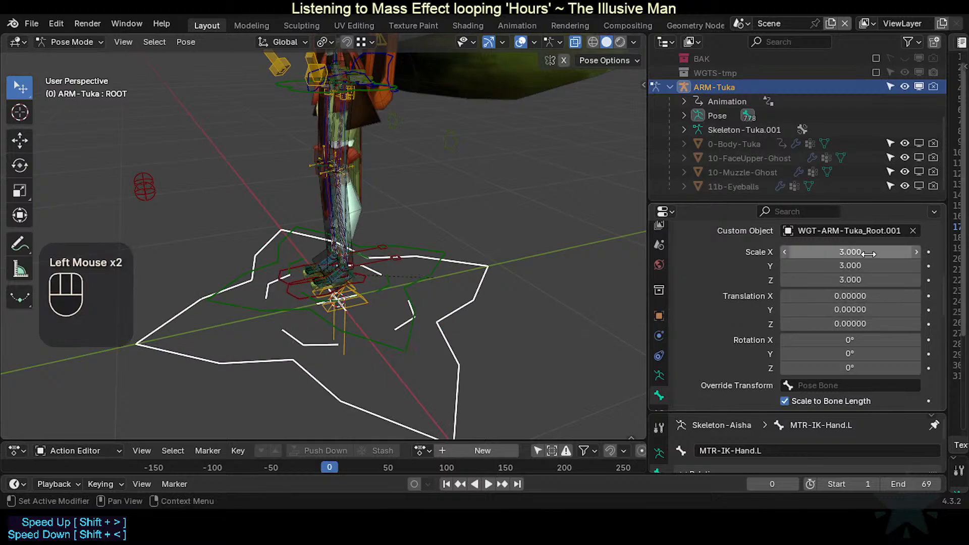
{"action": "left_click", "coordinate": [511, 284]}
{"action": "left_click_drag", "start_coordinate": [877, 252], "coordinate": [877, 280]}
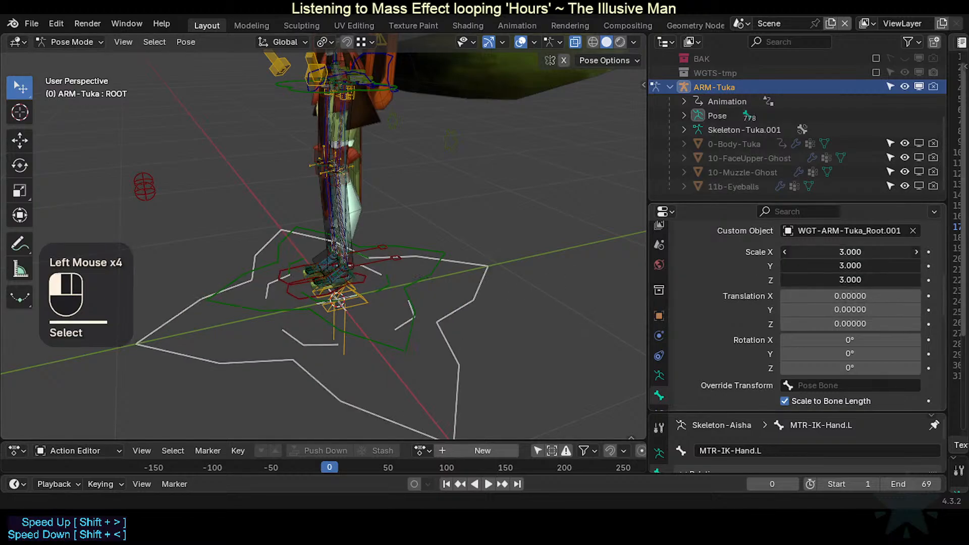
{"action": "key", "text": "Return"}
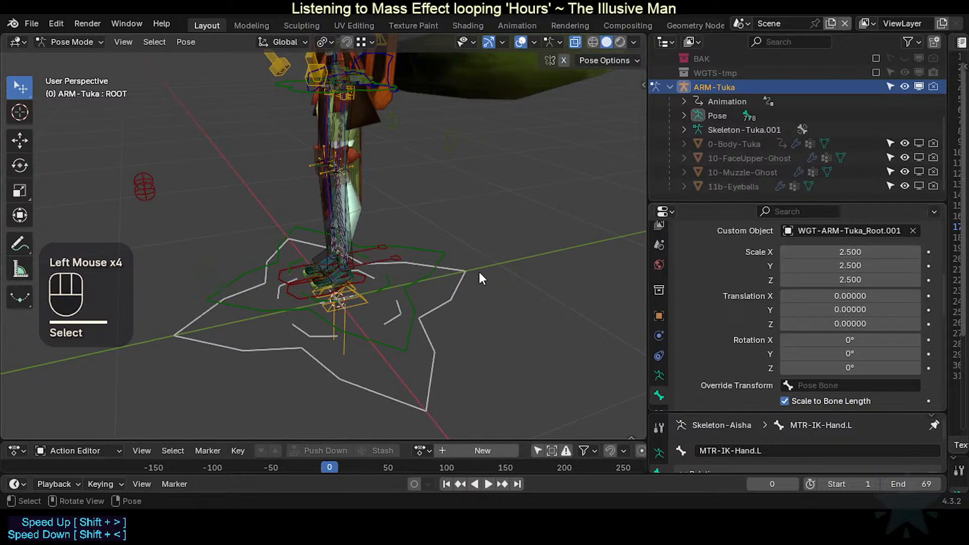
Step: Examine how clearly the enlarged ROOT shape reads against the MTR-Root shape, selected and deselected, in Object Mode and Pose Mode
{"action": "middle_click_drag", "start_coordinate": [480, 271], "coordinate": [458, 272]}
{"action": "key", "text": "ctrl+Tab"}
{"action": "scroll", "coordinate": [443, 338], "scroll_direction": "up", "scroll_amount": 1}
{"action": "middle_click_drag", "start_coordinate": [442, 338], "coordinate": [474, 331]}
{"action": "key", "text": "ctrl+Tab"}
{"action": "key", "text": "alt+a"}
{"action": "key", "text": "ctrl+Tab"}
{"action": "left_click", "coordinate": [446, 259]}
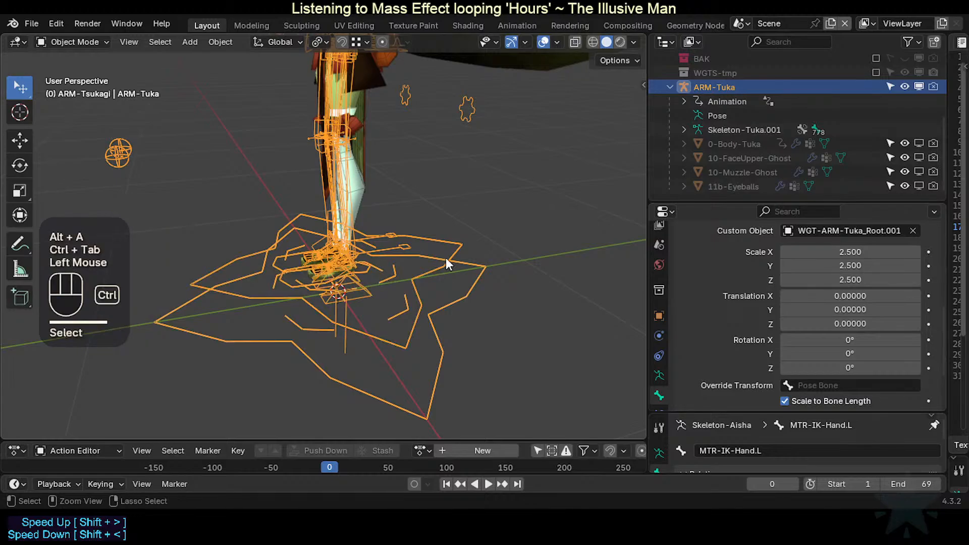
{"action": "key", "text": "ctrl+Tab"}
{"action": "left_click", "coordinate": [455, 251]}
{"action": "middle_click_drag", "start_coordinate": [454, 251], "coordinate": [460, 304]}
{"action": "scroll", "coordinate": [498, 309], "scroll_direction": "down", "scroll_amount": 1}
{"action": "scroll", "coordinate": [408, 344], "scroll_direction": "up", "scroll_amount": 3}
{"action": "scroll", "coordinate": [407, 344], "scroll_direction": "down", "scroll_amount": 1}
{"action": "key", "text": "ctrl+Tab"}
{"action": "left_click", "coordinate": [482, 291]}
{"action": "key", "text": "ctrl+Tab"}
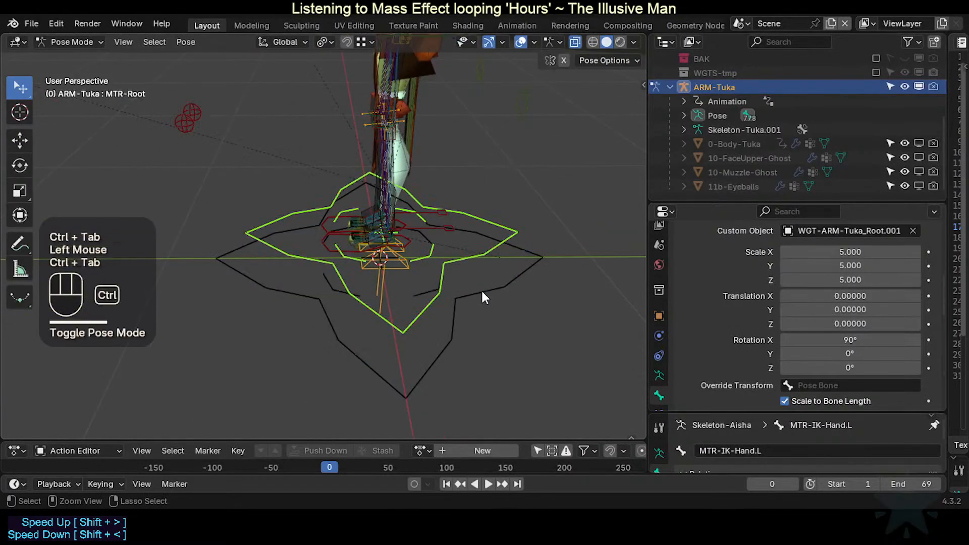
{"action": "left_click", "coordinate": [482, 292]}
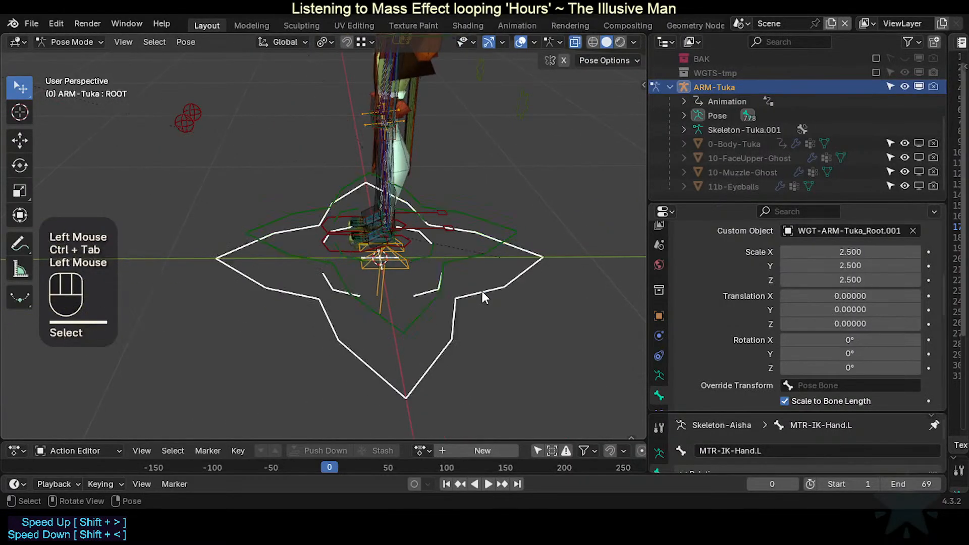
Step: Clear ROOT's custom shape object and reset the shape's scale to 1
{"action": "left_click", "coordinate": [917, 231]}
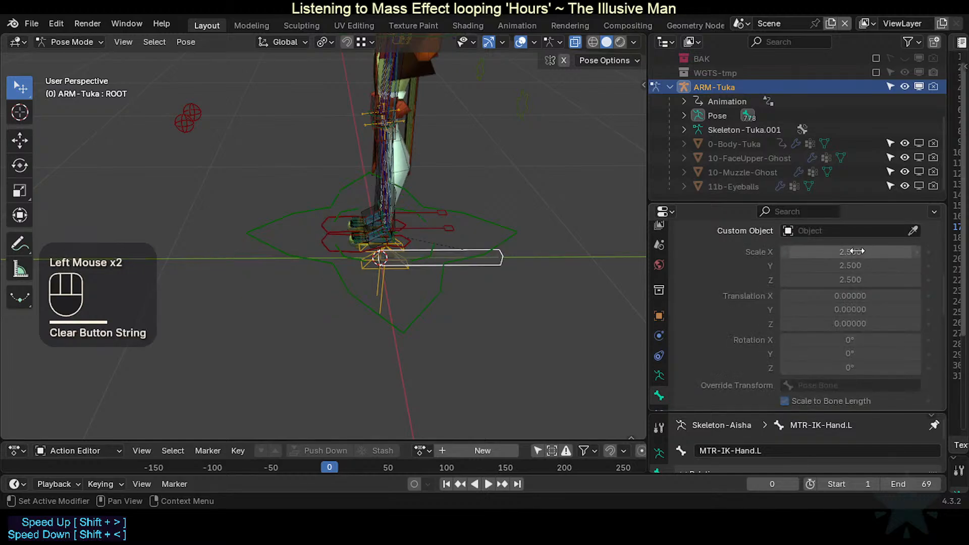
{"action": "key", "text": "BackSpace"}
{"action": "key", "text": "BackSpace"}
{"action": "key", "text": "BackSpace"}
{"action": "middle_click_drag", "start_coordinate": [439, 275], "coordinate": [432, 247]}
{"action": "scroll", "coordinate": [432, 248], "scroll_direction": "up", "scroll_amount": 2}
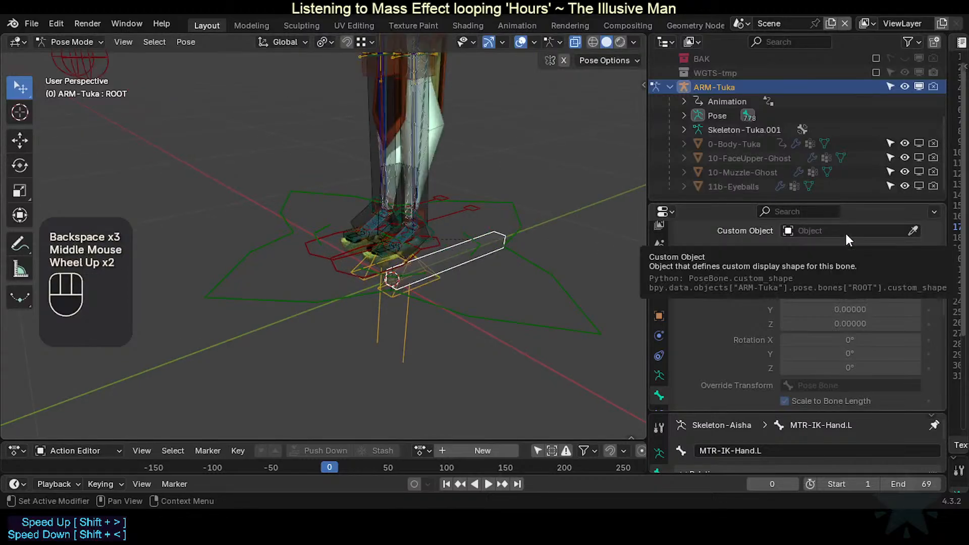
Step: Try to assign the gear-shaped widget beside the rig as ROOT's custom shape by picking it in the viewport
{"action": "scroll", "coordinate": [490, 282], "scroll_direction": "down", "scroll_amount": 3}
{"action": "middle_click_drag", "start_coordinate": [516, 348], "coordinate": [494, 327], "text": "shift"}
{"action": "scroll", "coordinate": [444, 306], "scroll_direction": "up", "scroll_amount": 1}
{"action": "scroll", "coordinate": [452, 320], "scroll_direction": "down", "scroll_amount": 1}
{"action": "left_click", "coordinate": [492, 327]}
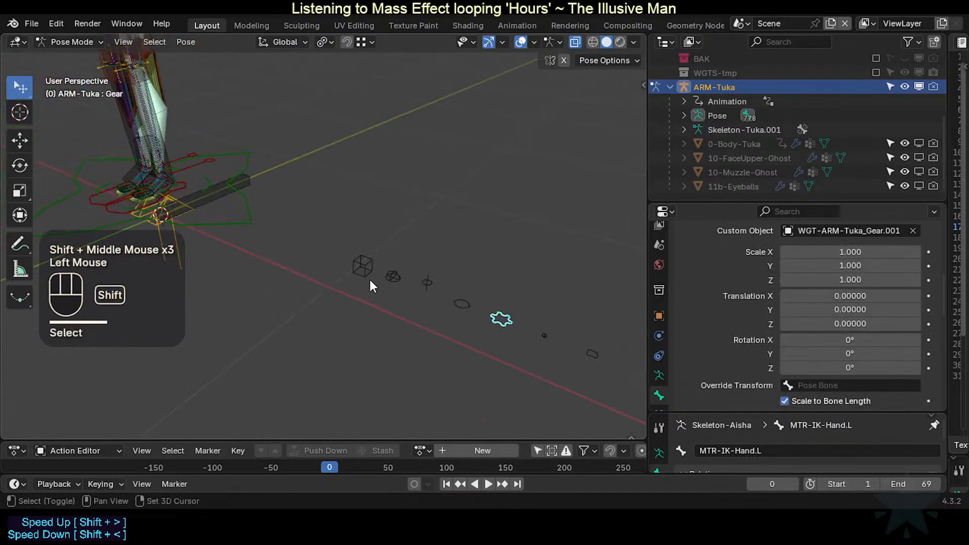
{"action": "middle_click_drag", "start_coordinate": [368, 277], "coordinate": [428, 288], "text": "shift"}
{"action": "left_click", "coordinate": [255, 201]}
{"action": "left_click", "coordinate": [913, 231]}
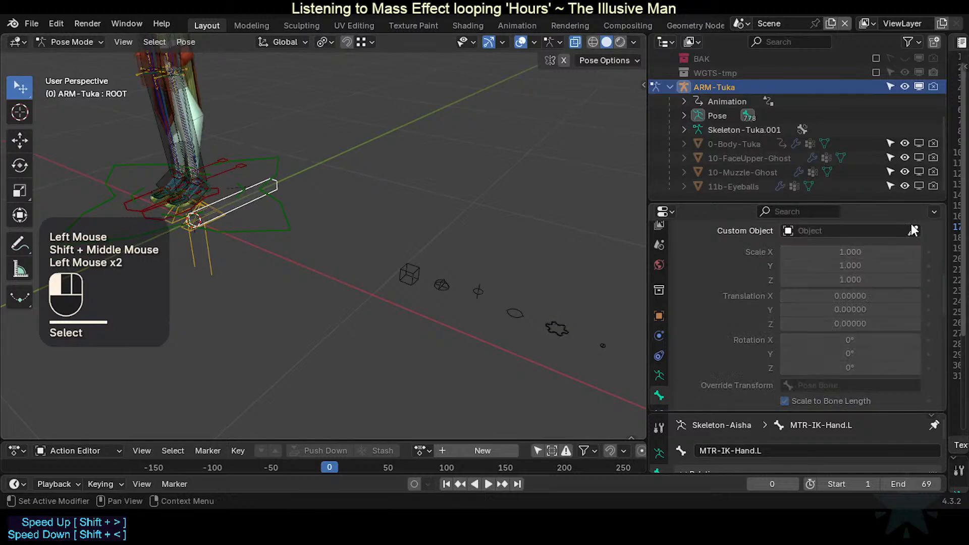
{"action": "left_click", "coordinate": [553, 333]}
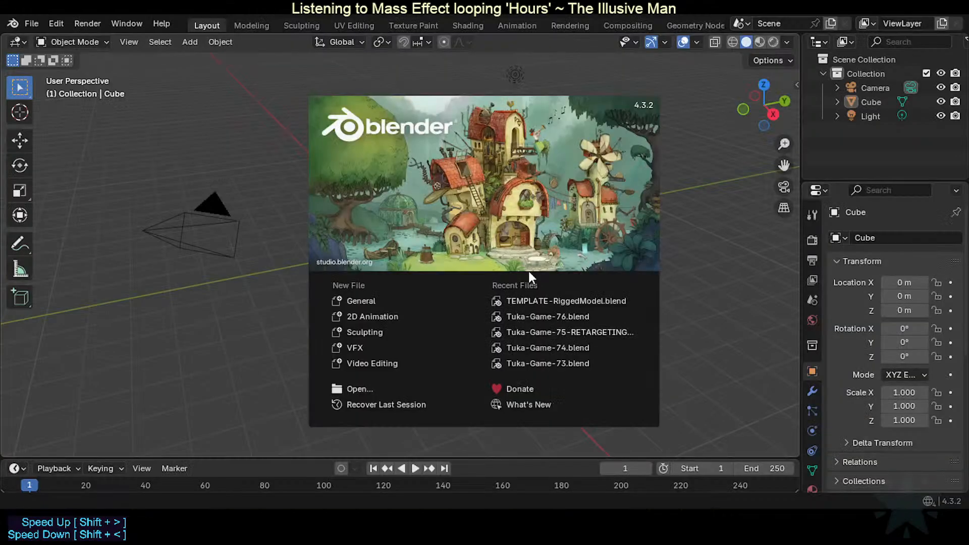
Step: Reopen the recent file TEMPLATE-RiggedModel.blend
{"action": "left_click", "coordinate": [532, 299]}
{"action": "scroll", "coordinate": [461, 271], "scroll_direction": "down", "scroll_amount": 4}
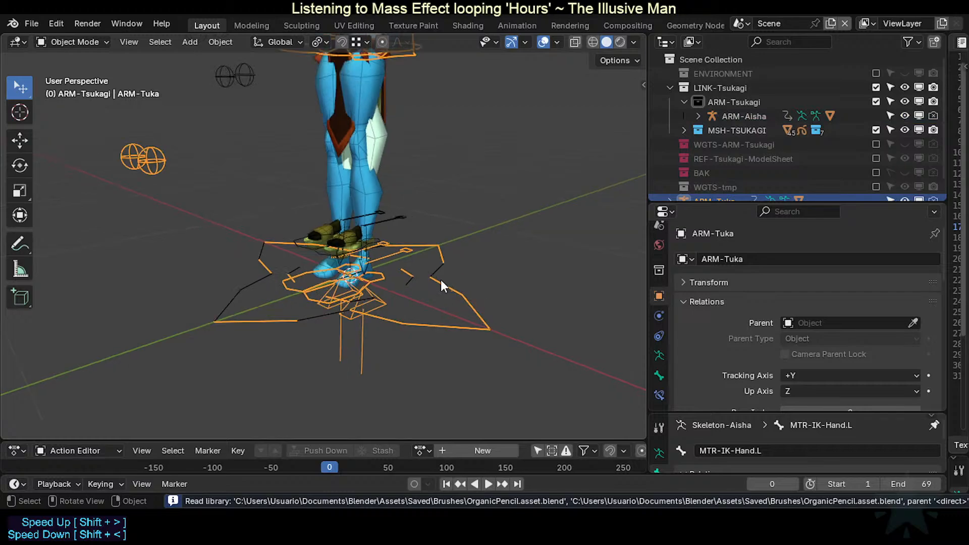
{"action": "scroll", "coordinate": [712, 162], "scroll_direction": "down", "scroll_amount": 2}
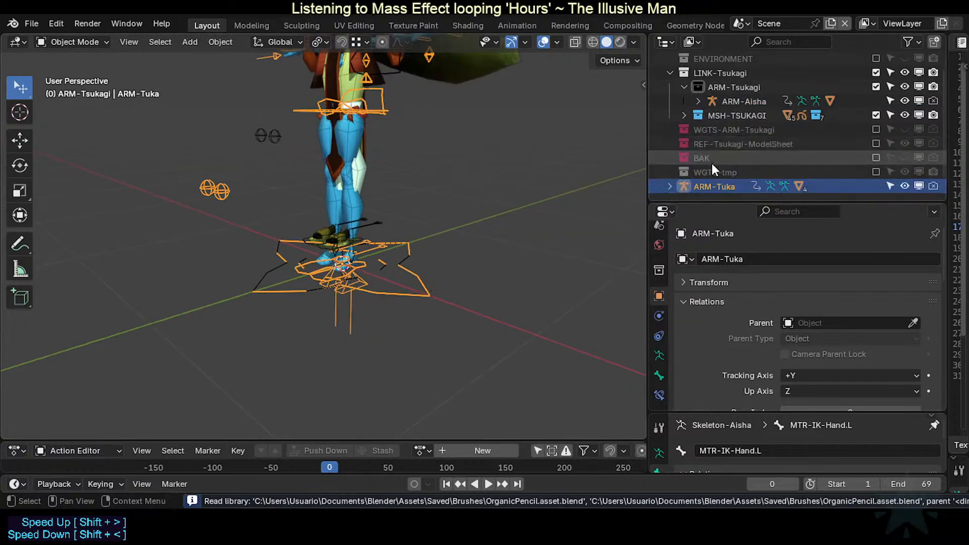
Step: Disable ARM-Tuka's four child meshes, from 0-Body-Tuka to 11b-Eyeballs, in viewports and in renders
{"action": "left_click", "coordinate": [669, 189]}
{"action": "scroll", "coordinate": [739, 149], "scroll_direction": "down", "scroll_amount": 5}
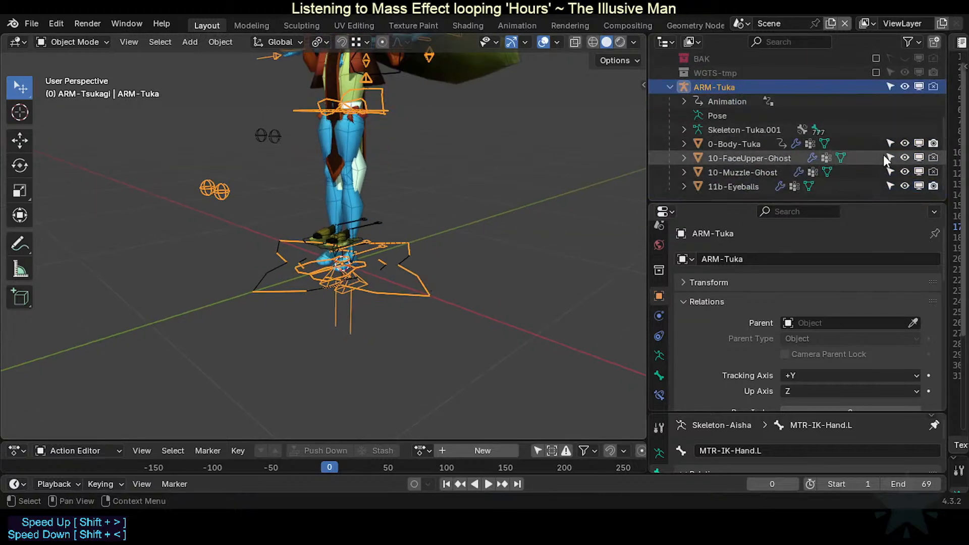
{"action": "left_click_drag", "start_coordinate": [917, 145], "coordinate": [918, 189]}
{"action": "left_click_drag", "start_coordinate": [934, 143], "coordinate": [931, 185]}
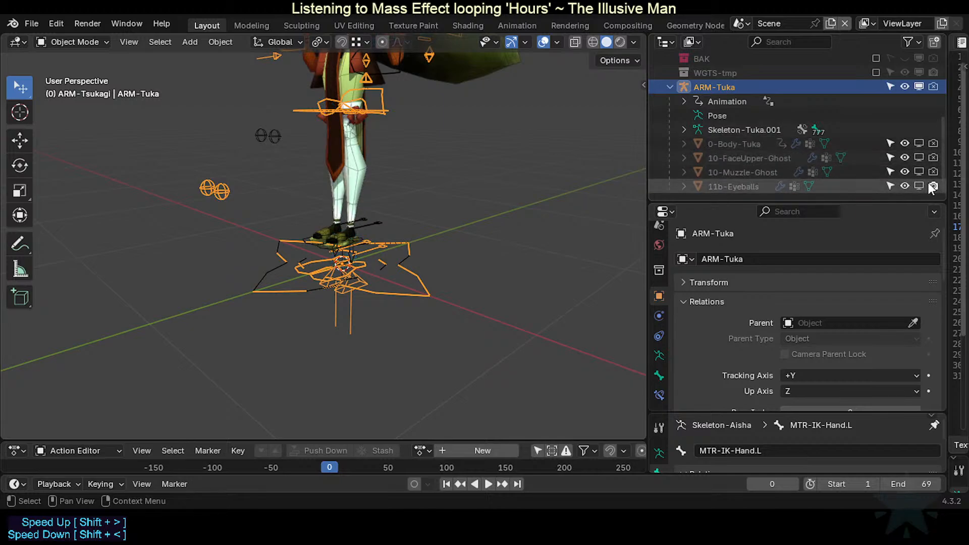
{"action": "scroll", "coordinate": [426, 256], "scroll_direction": "up", "scroll_amount": 2}
{"action": "scroll", "coordinate": [389, 232], "scroll_direction": "down", "scroll_amount": 4}
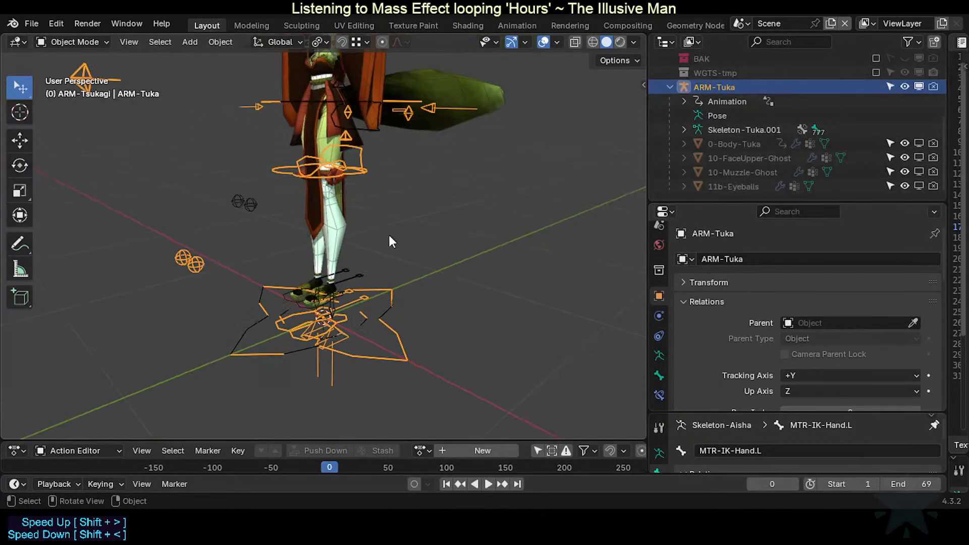
{"action": "key", "text": "ctrl+Tab"}
{"action": "key", "text": "ctrl+Tab"}
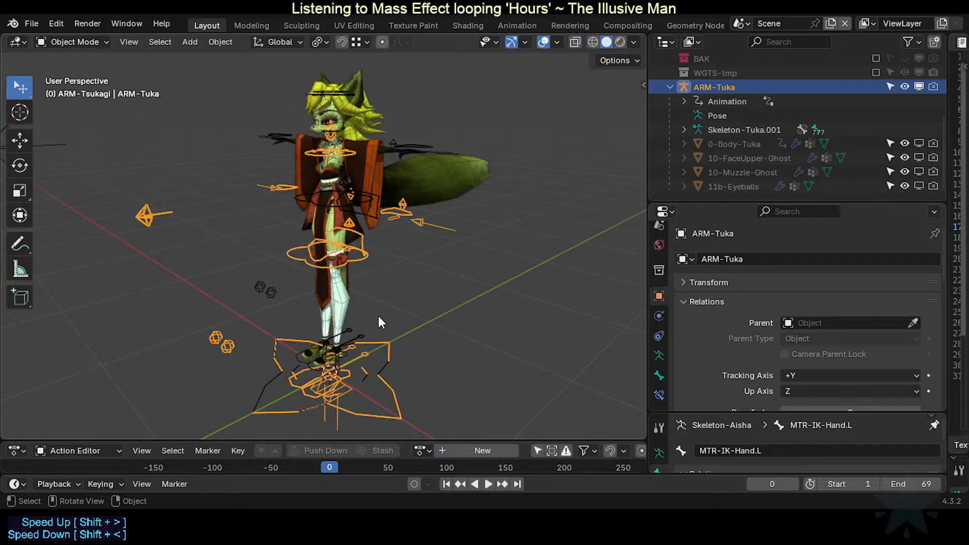
{"action": "left_click", "coordinate": [383, 338]}
{"action": "left_click", "coordinate": [383, 338]}
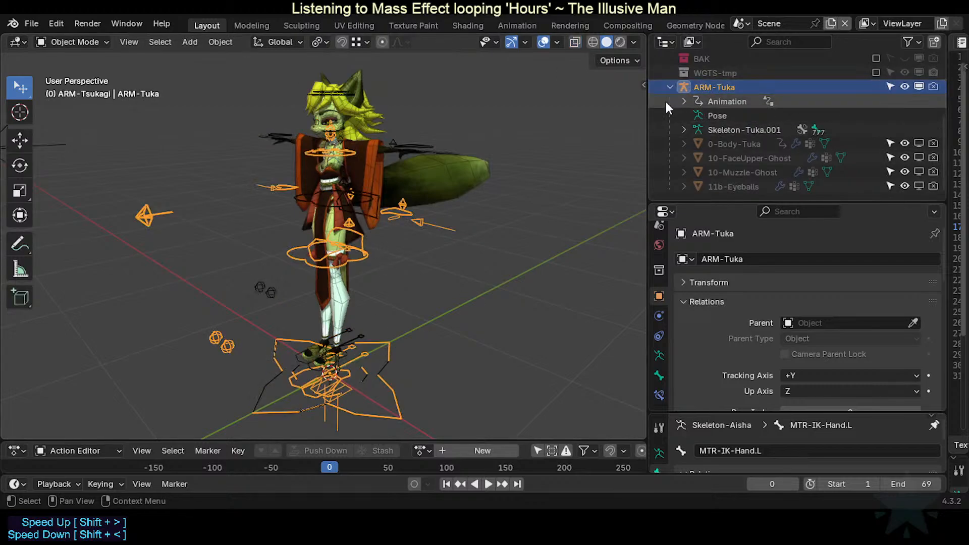
Step: Disable the ARM-Aisha armature in viewports
{"action": "scroll", "coordinate": [696, 121], "scroll_direction": "up", "scroll_amount": 5}
{"action": "left_click", "coordinate": [919, 116]}
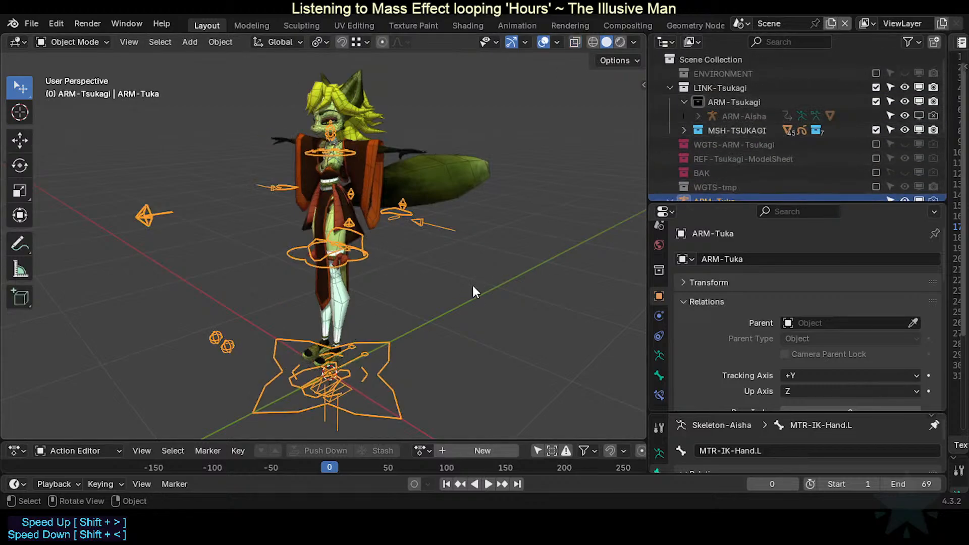
{"action": "middle_click_drag", "start_coordinate": [472, 286], "coordinate": [401, 299]}
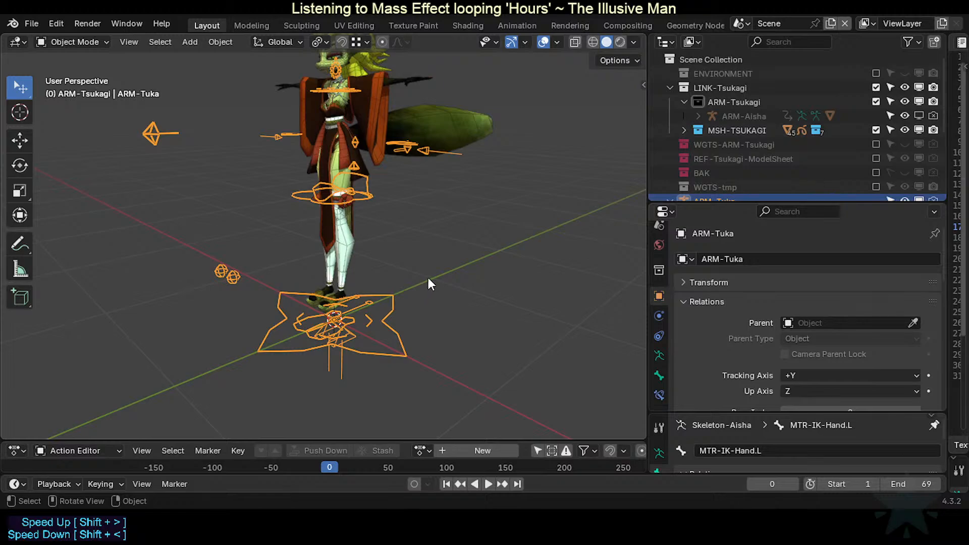
{"action": "key", "text": "s"}
{"action": "right_click", "coordinate": [437, 266]}
{"action": "middle_click_drag", "start_coordinate": [431, 224], "coordinate": [432, 228], "text": "shift"}
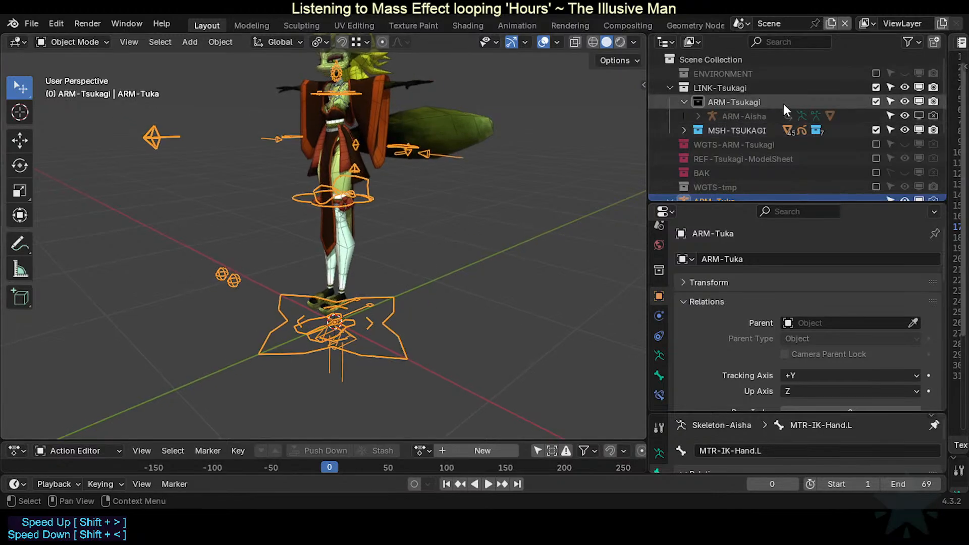
Step: Select Tsukagi's leggings and body meshes in turn to check their parent relations
{"action": "scroll", "coordinate": [783, 106], "scroll_direction": "down", "scroll_amount": 5}
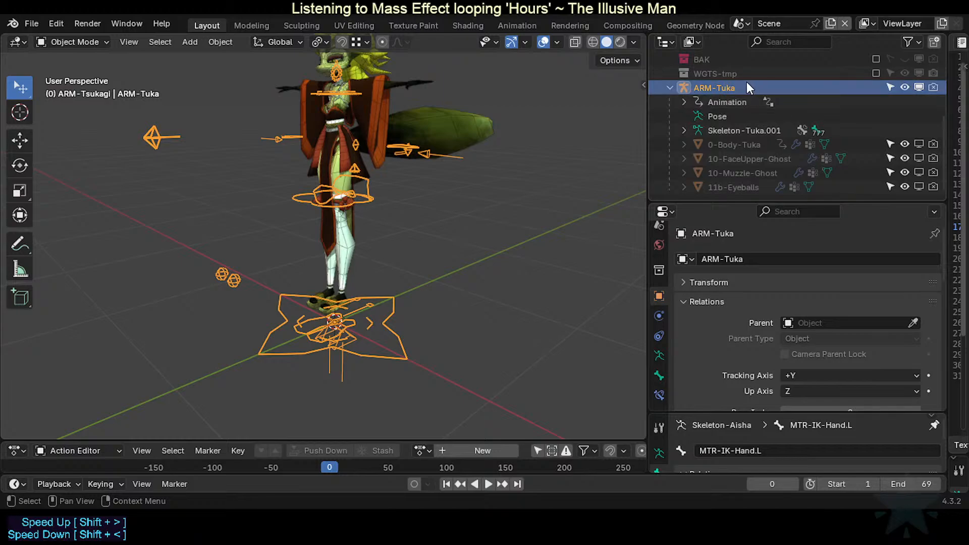
{"action": "left_click", "coordinate": [348, 232]}
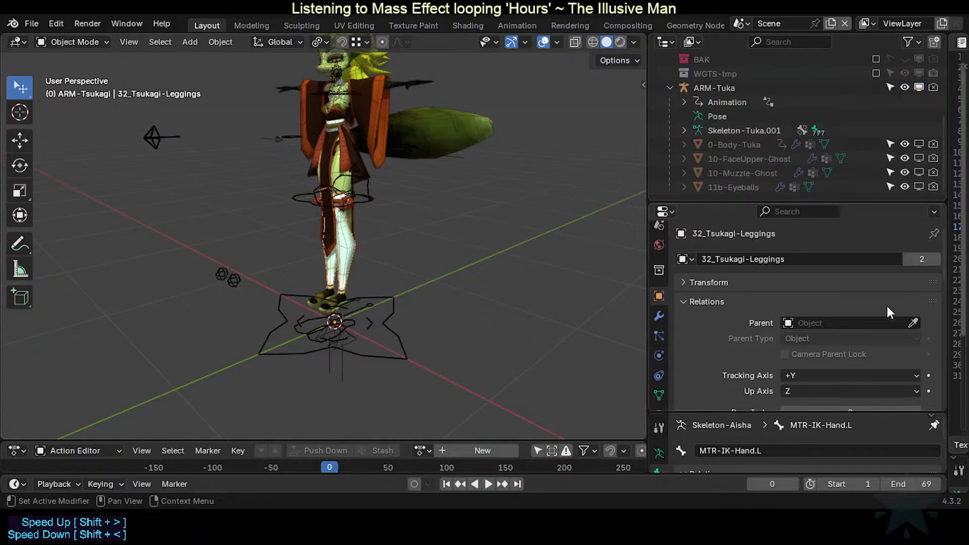
{"action": "middle_click_drag", "start_coordinate": [372, 129], "coordinate": [374, 218]}
{"action": "left_click", "coordinate": [368, 114]}
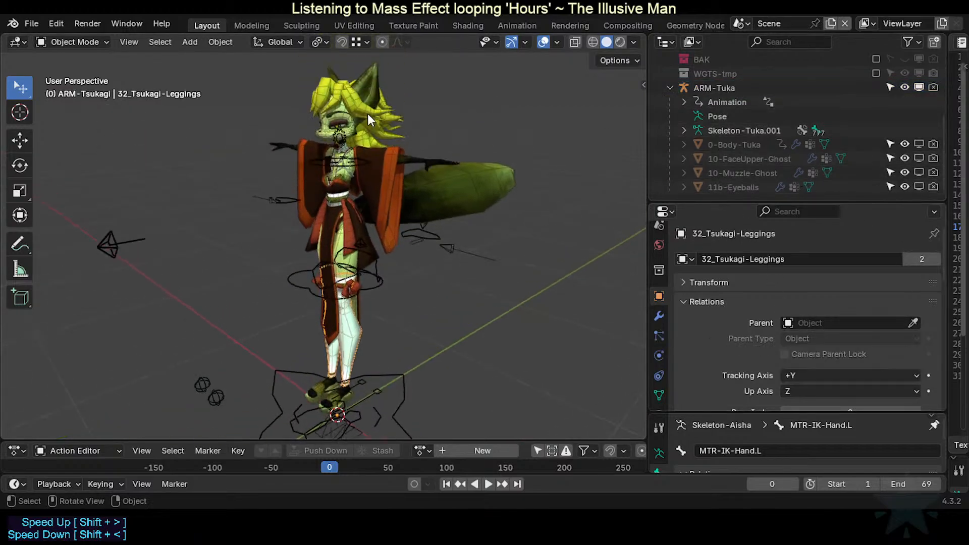
{"action": "left_click", "coordinate": [416, 159]}
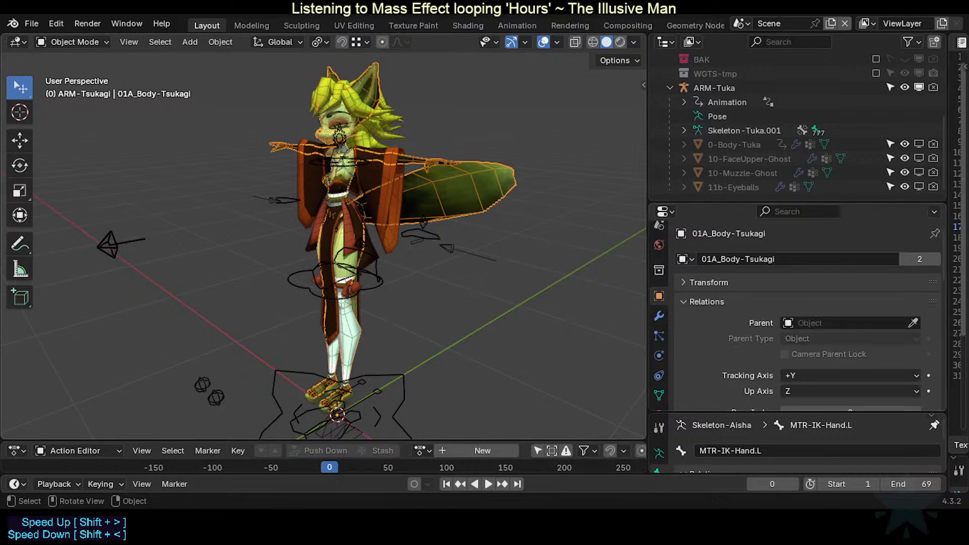
Step: Select the ARM-Tuka rig again and save the file
{"action": "left_click", "coordinate": [406, 380]}
{"action": "middle_click_drag", "start_coordinate": [418, 380], "coordinate": [423, 283], "text": "shift"}
{"action": "key", "text": "ctrl+s"}
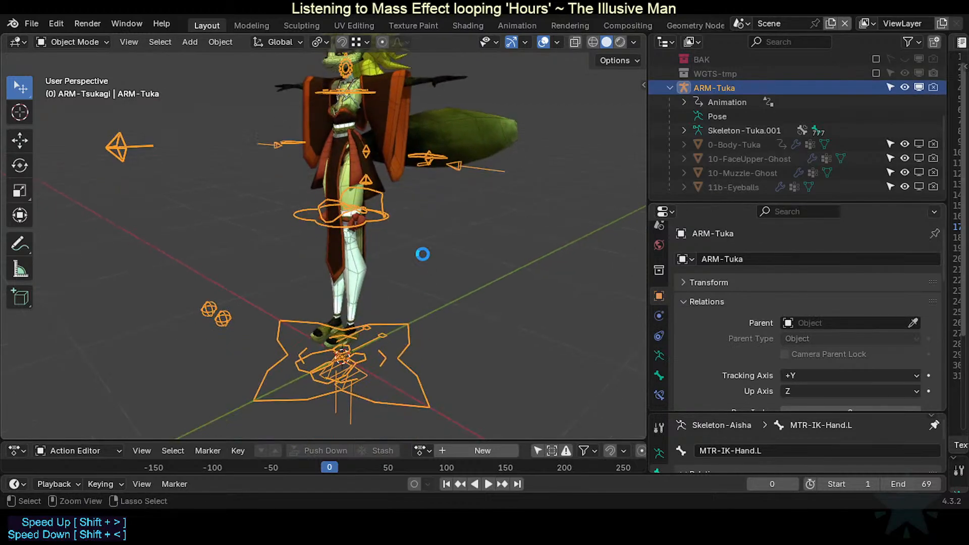
{"action": "scroll", "coordinate": [735, 110], "scroll_direction": "up", "scroll_amount": 5}
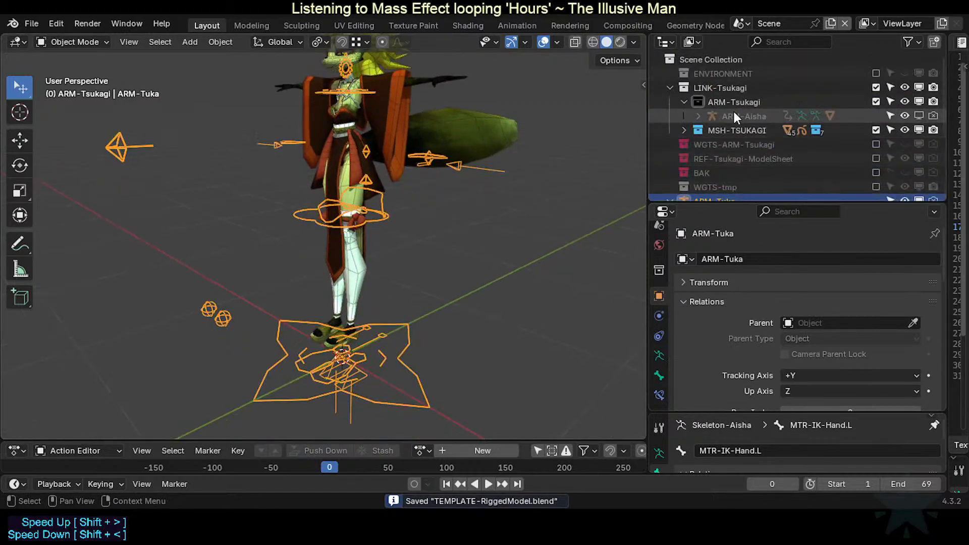
{"action": "scroll", "coordinate": [734, 111], "scroll_direction": "down", "scroll_amount": 5}
{"action": "key", "text": "s"}
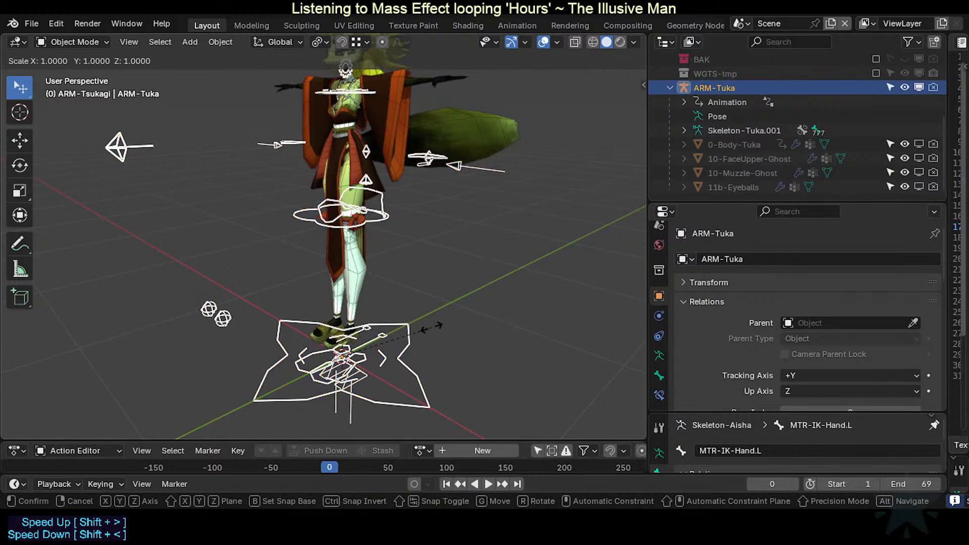
{"action": "key", "text": "Escape"}
Step: Scale ARM-Tuka up uniformly by about 1.26 towards Tsukagi's height and check it from the front
{"action": "middle_click_drag", "start_coordinate": [442, 321], "coordinate": [394, 296]}
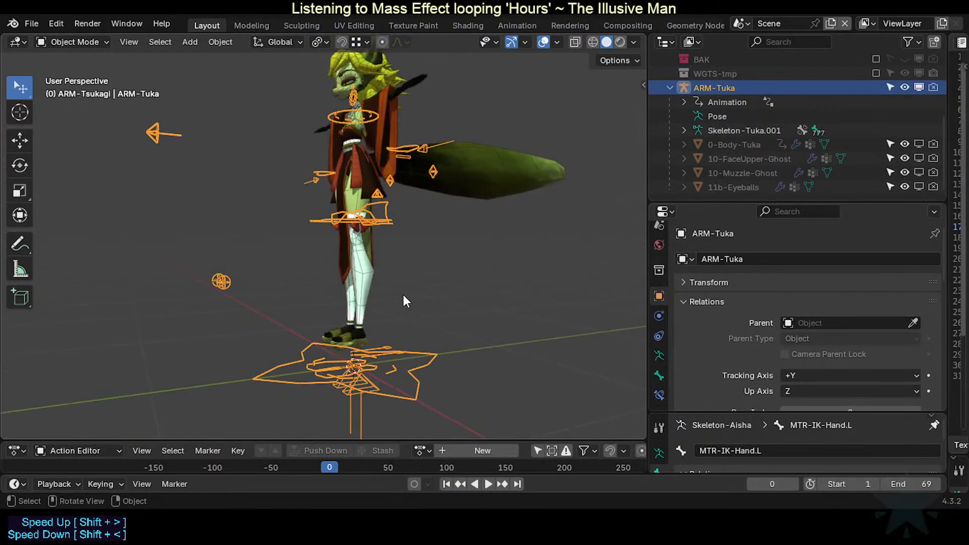
{"action": "key", "text": "s"}
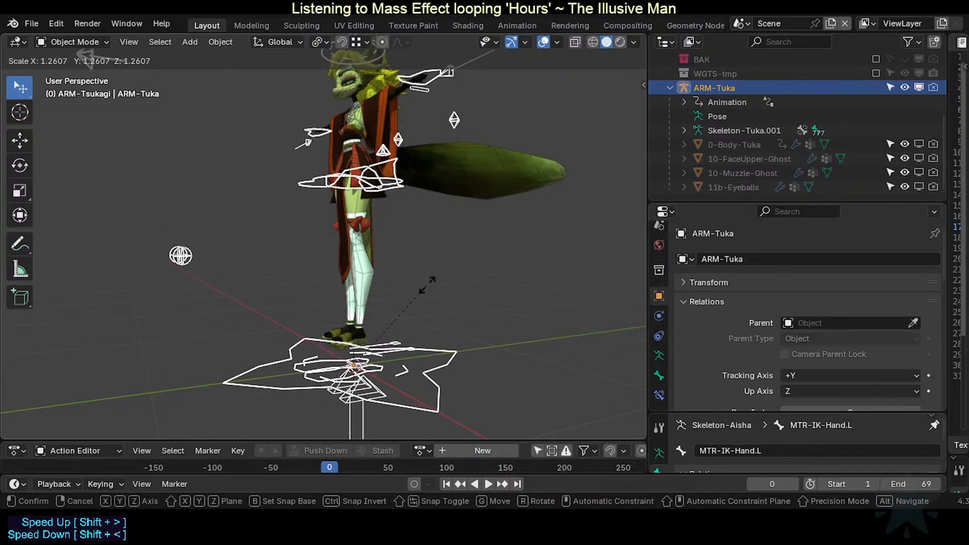
{"action": "left_click", "coordinate": [430, 288]}
{"action": "key", "text": "KP_1"}
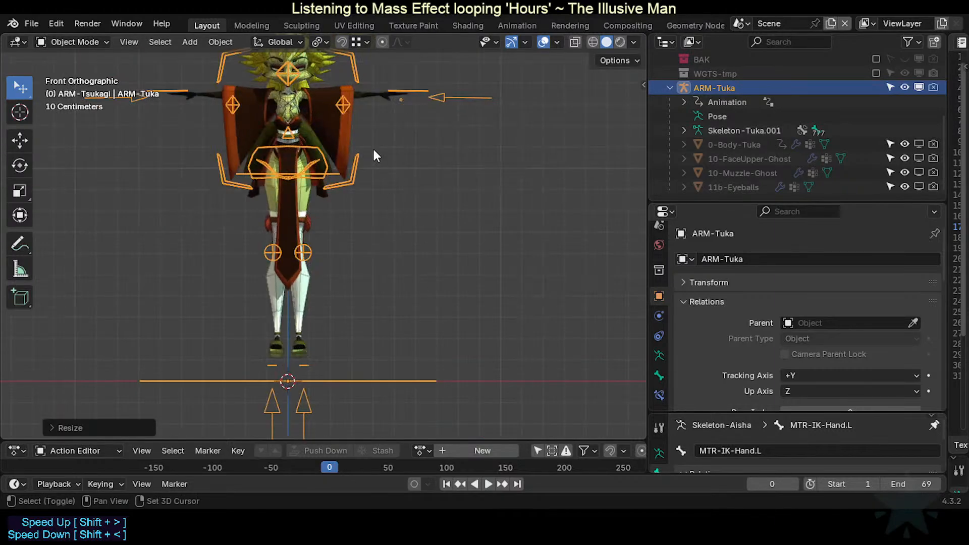
Step: Bring up ARM-Tuka's bone collections list and look through it
{"action": "middle_click_drag", "start_coordinate": [372, 146], "coordinate": [384, 165], "text": "shift"}
{"action": "key", "text": "n"}
{"action": "left_click_drag", "start_coordinate": [605, 111], "coordinate": [588, 146]}
{"action": "scroll", "coordinate": [585, 210], "scroll_direction": "up", "scroll_amount": 7}
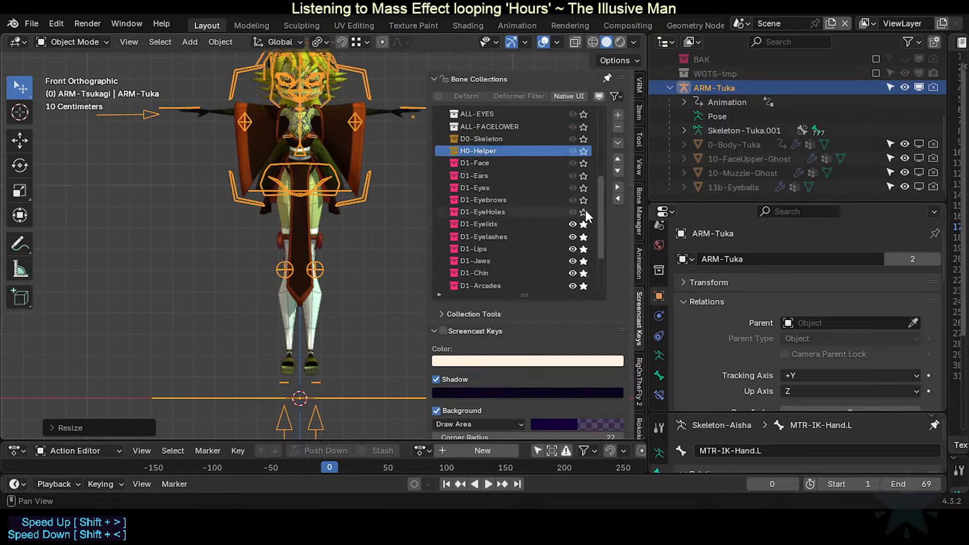
{"action": "left_click", "coordinate": [407, 166]}
{"action": "key", "text": "q"}
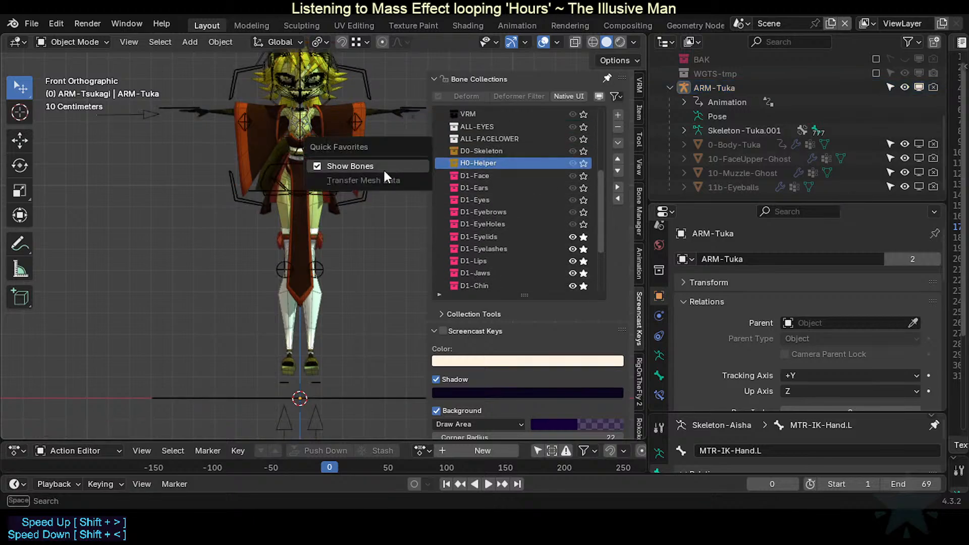
{"action": "key", "text": "Escape"}
{"action": "key", "text": "q"}
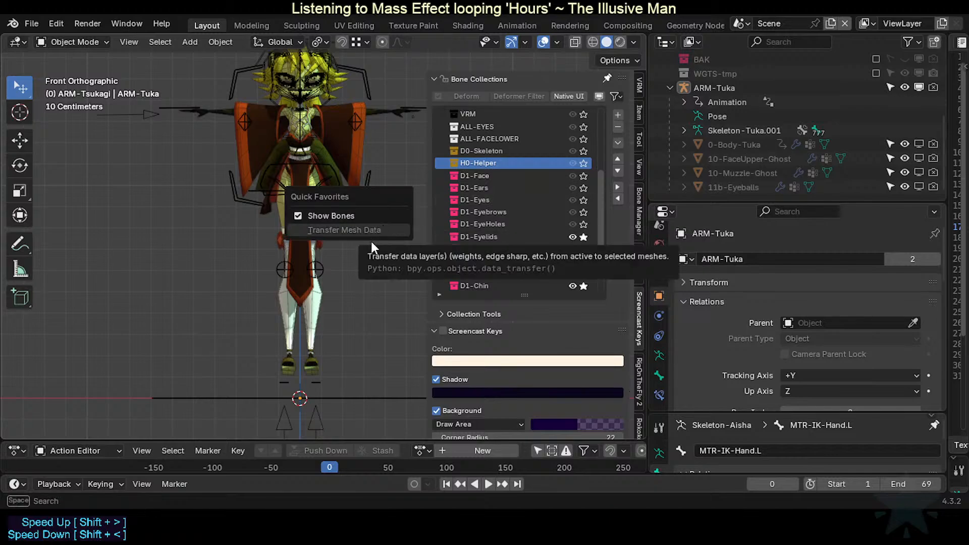
{"action": "key", "text": "Escape"}
{"action": "left_click", "coordinate": [368, 183]}
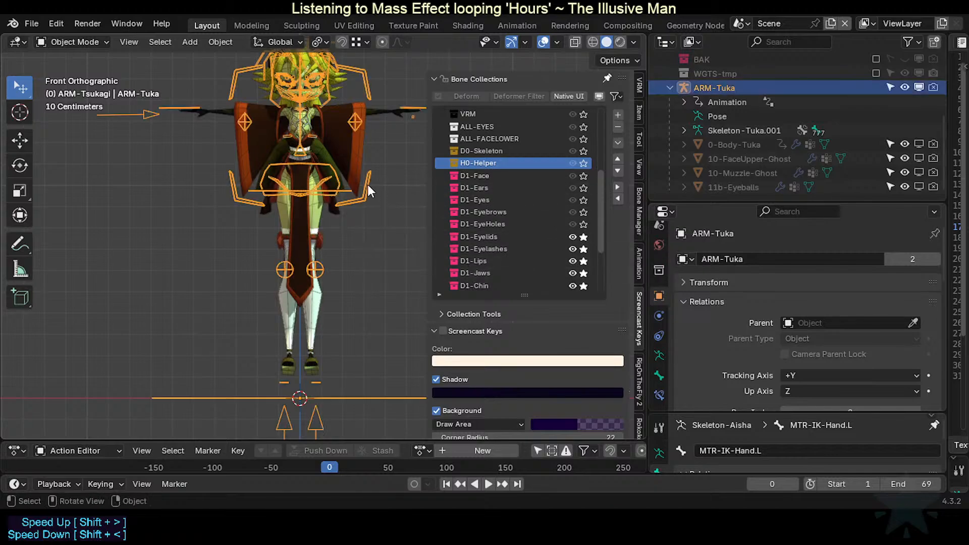
Step: Make all of ARM-Tuka's bone collections visible from Pose Mode and return to Object Mode
{"action": "key", "text": "ctrl+Tab"}
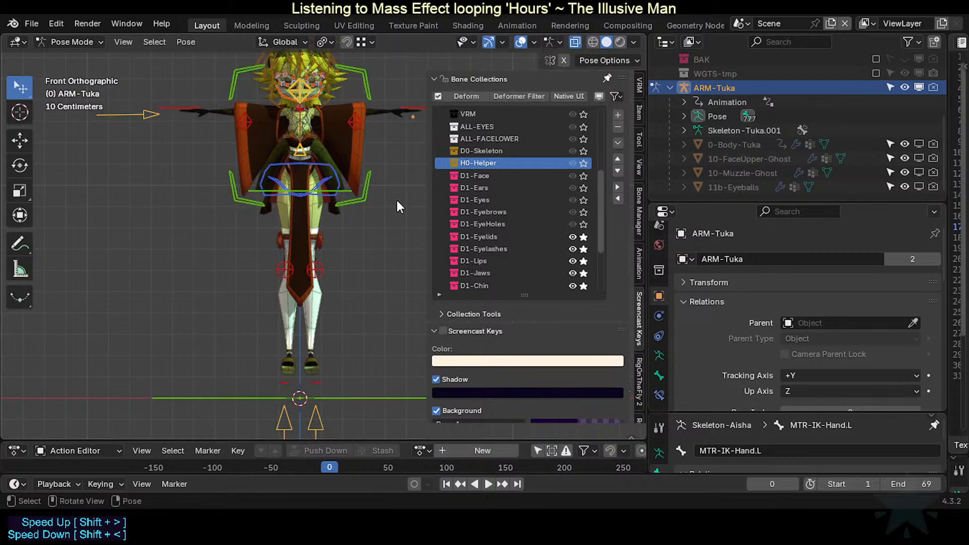
{"action": "key", "text": "q"}
{"action": "left_click", "coordinate": [370, 270]}
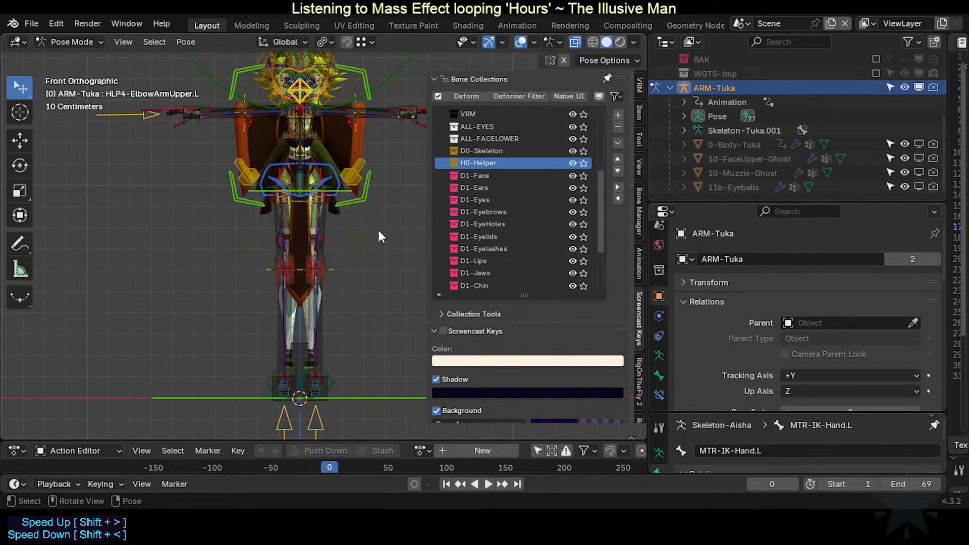
{"action": "key", "text": "ctrl+Tab"}
{"action": "key", "text": "s"}
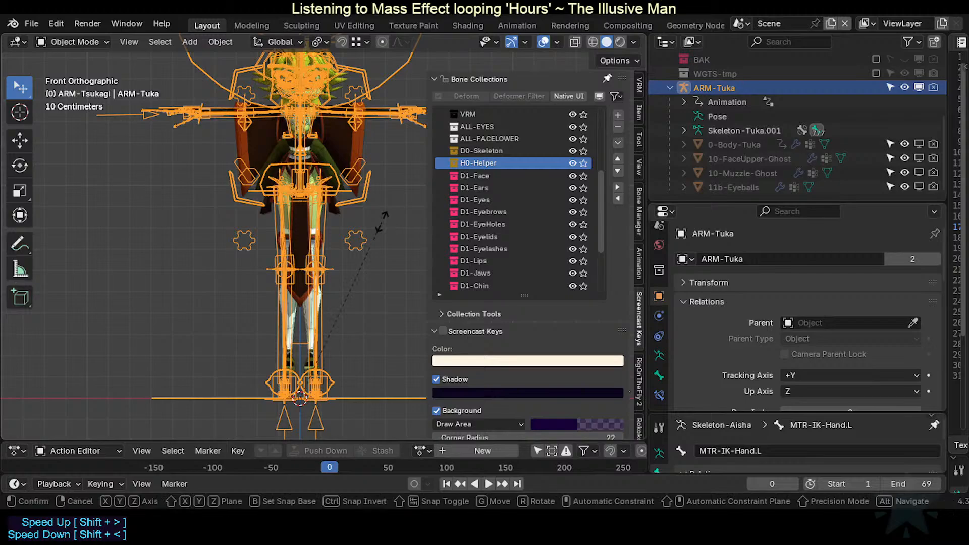
{"action": "right_click", "coordinate": [385, 209]}
Step: Scale ARM-Tuka down uniformly by about 0.99 to fit the facial bones to Tsukagi's head in side view
{"action": "middle_click_drag", "start_coordinate": [375, 177], "coordinate": [414, 247], "text": "shift"}
{"action": "key", "text": "n"}
{"action": "key", "text": "KP_3"}
{"action": "scroll", "coordinate": [365, 213], "scroll_direction": "up", "scroll_amount": 2}
{"action": "scroll", "coordinate": [414, 248], "scroll_direction": "up", "scroll_amount": 3}
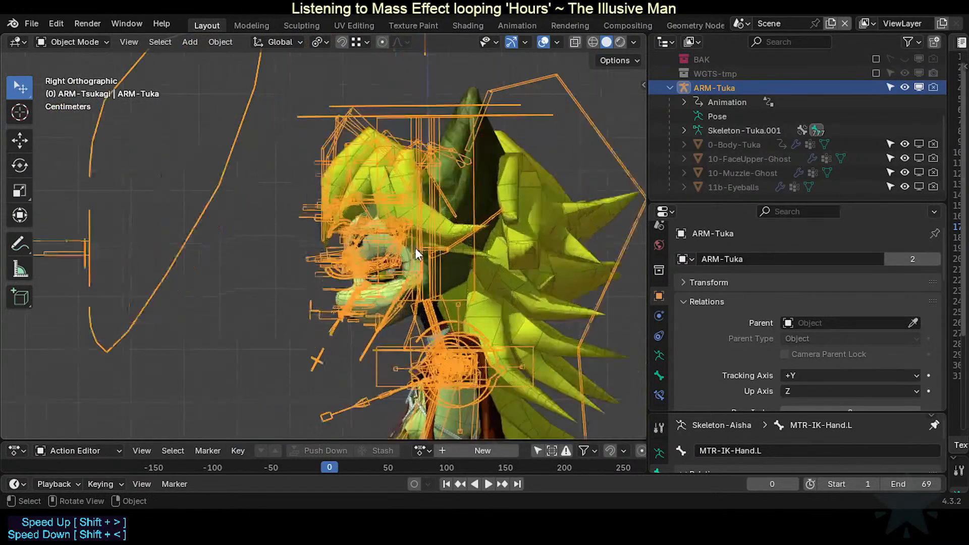
{"action": "key", "text": "s"}
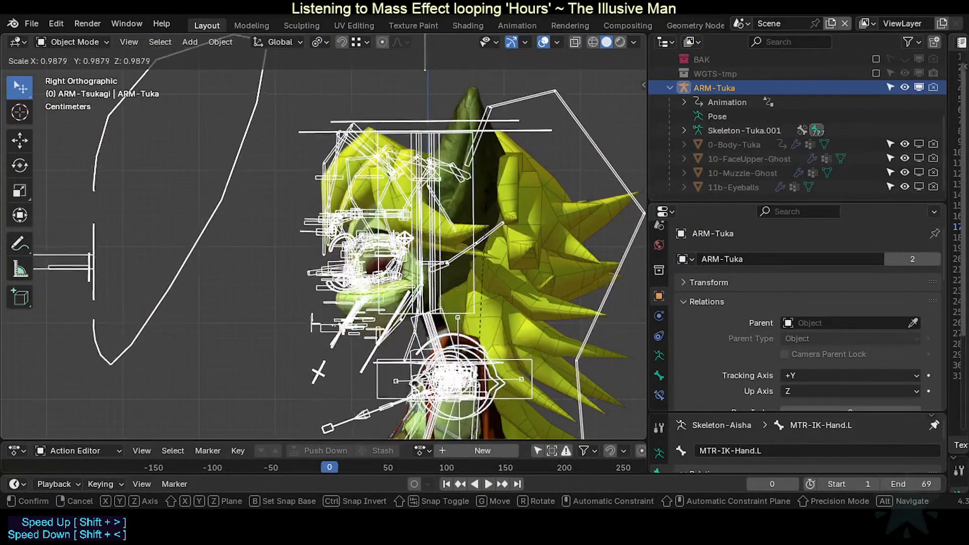
{"action": "left_click", "coordinate": [479, 199]}
Step: Raise ARM-Tuka along the global Z axis until its foot bones reach Tsukagi's feet in front view
{"action": "scroll", "coordinate": [447, 252], "scroll_direction": "down", "scroll_amount": 2}
{"action": "middle_click_drag", "start_coordinate": [430, 294], "coordinate": [455, 117], "text": "shift"}
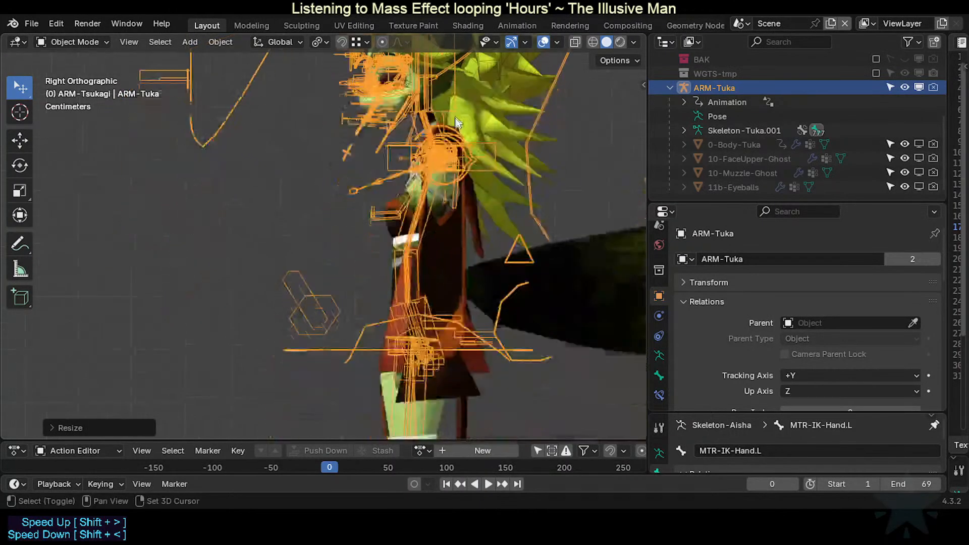
{"action": "scroll", "coordinate": [459, 192], "scroll_direction": "down", "scroll_amount": 2}
{"action": "key", "text": "KP_1"}
{"action": "scroll", "coordinate": [400, 297], "scroll_direction": "down", "scroll_amount": 2}
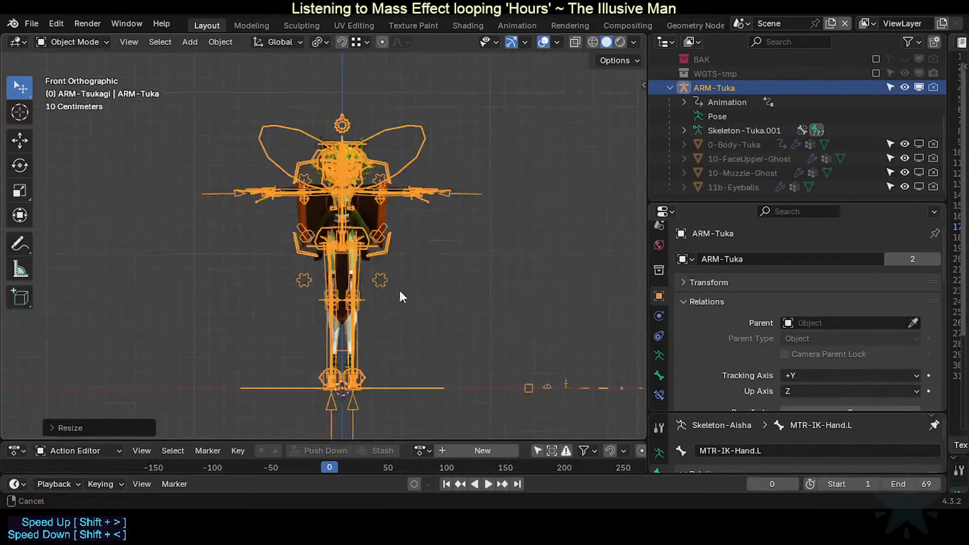
{"action": "scroll", "coordinate": [399, 297], "scroll_direction": "up", "scroll_amount": 6}
{"action": "key", "text": "g"}
{"action": "key", "text": "z"}
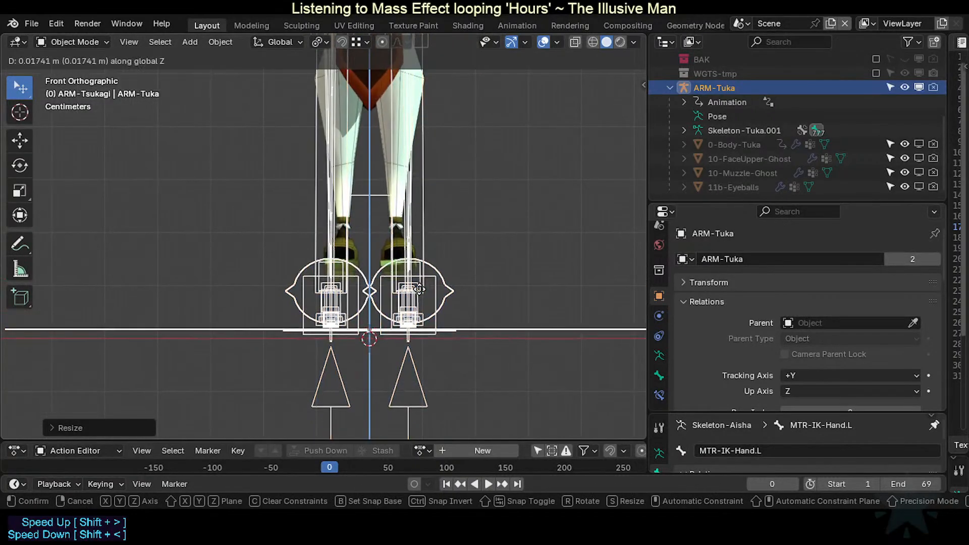
{"action": "left_click", "coordinate": [412, 227]}
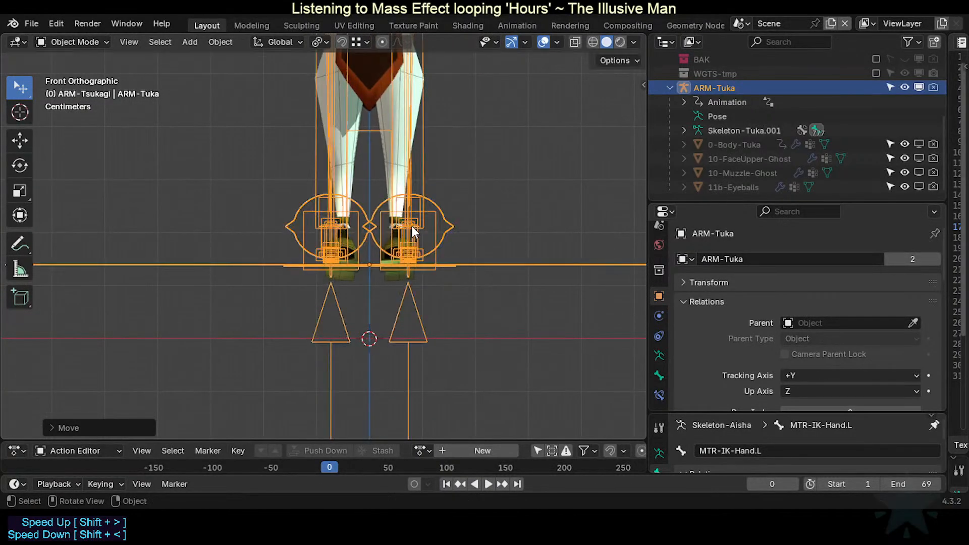
Step: Raise ARM-Tuka about 0.004 m more along Z to fit its foot bones to the sandals in side view
{"action": "key", "text": "KP_3"}
{"action": "scroll", "coordinate": [413, 232], "scroll_direction": "up", "scroll_amount": 4}
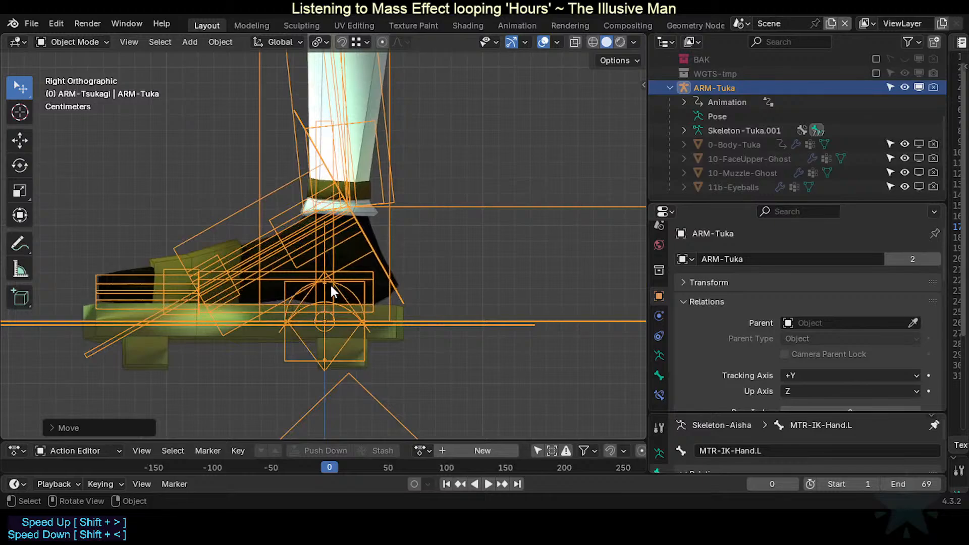
{"action": "key", "text": "g"}
{"action": "key", "text": "z"}
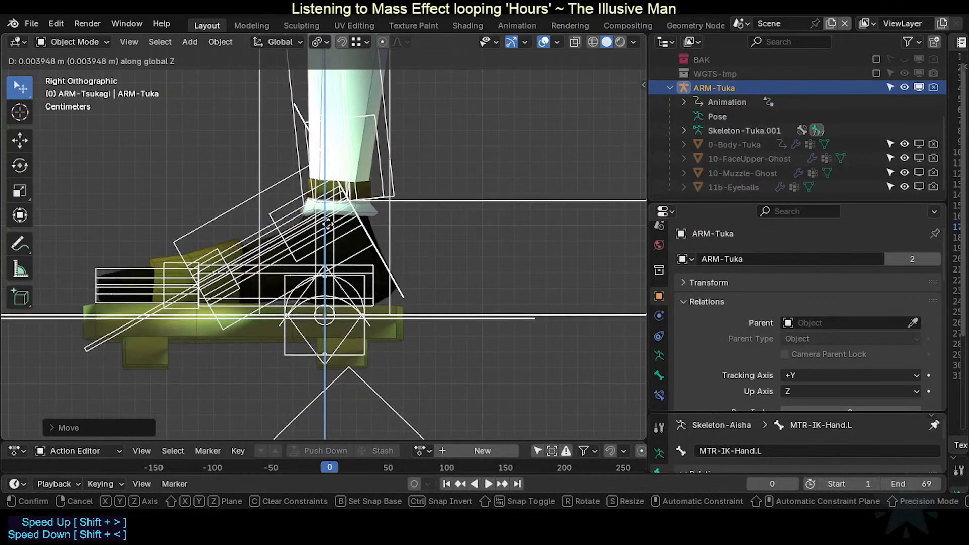
{"action": "left_click", "coordinate": [328, 223]}
{"action": "key", "text": "g"}
{"action": "right_click", "coordinate": [328, 247]}
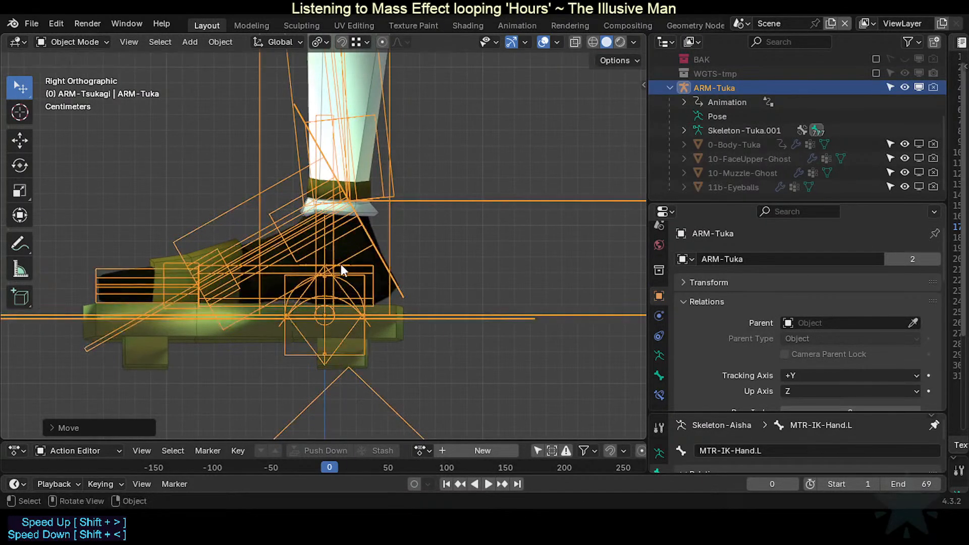
Step: Scale ARM-Tuka down uniformly by about 0.90 so its head bones come down to Tsukagi's head
{"action": "scroll", "coordinate": [341, 265], "scroll_direction": "down", "scroll_amount": 5}
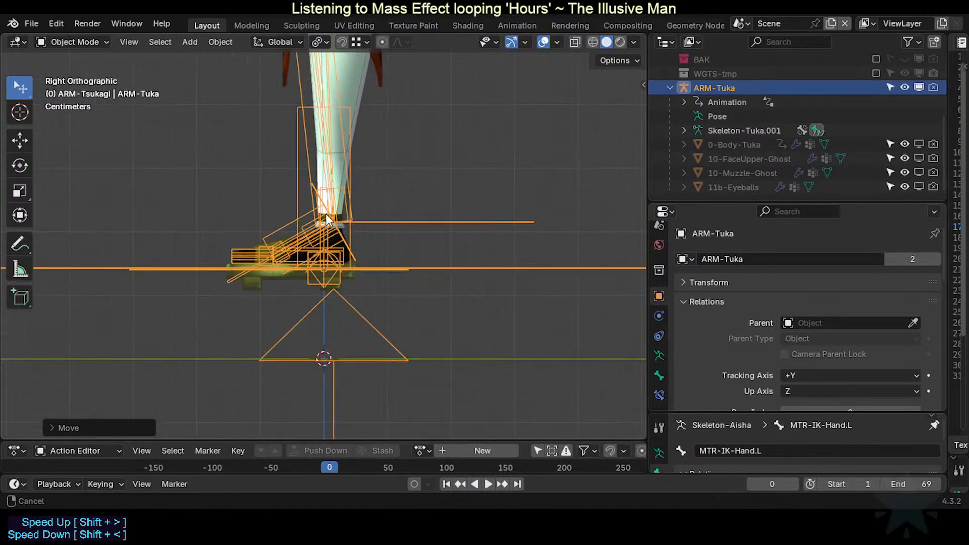
{"action": "scroll", "coordinate": [367, 214], "scroll_direction": "down", "scroll_amount": 3}
{"action": "middle_click_drag", "start_coordinate": [330, 131], "coordinate": [345, 328], "text": "shift"}
{"action": "middle_click_drag", "start_coordinate": [365, 163], "coordinate": [339, 341], "text": "shift"}
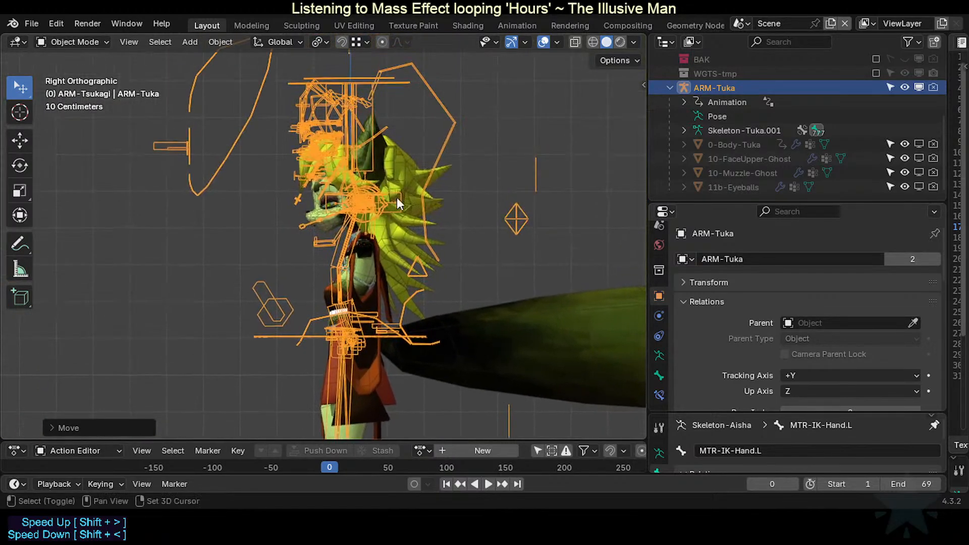
{"action": "key", "text": "s"}
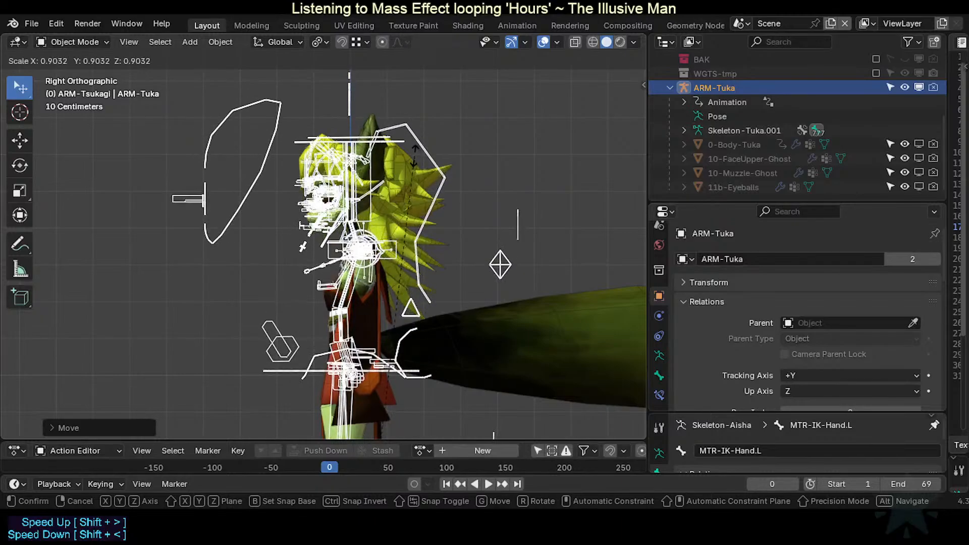
{"action": "left_click", "coordinate": [415, 163]}
Step: Fine-tune ARM-Tuka's uniform scale by about 1.005 against Tsukagi's face up close and check it from the front
{"action": "scroll", "coordinate": [380, 205], "scroll_direction": "up", "scroll_amount": 5}
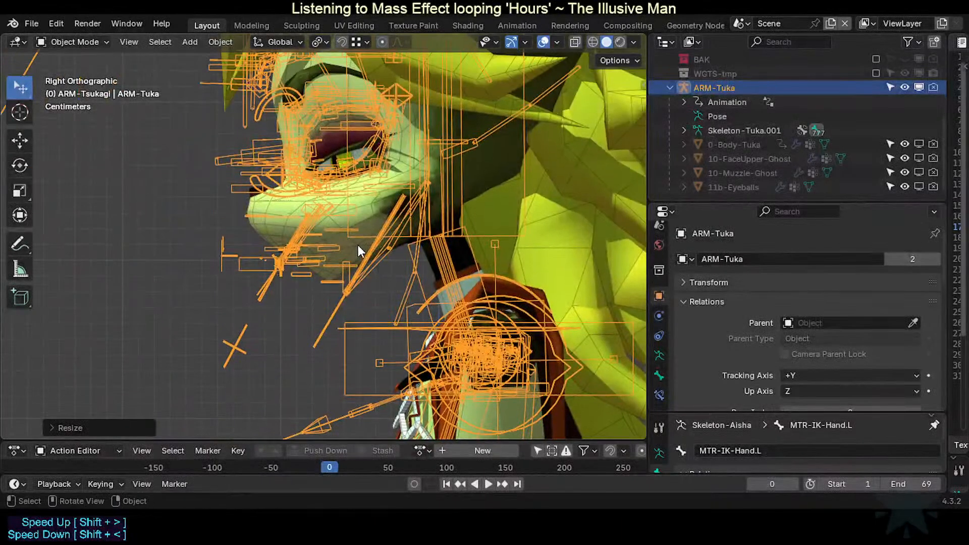
{"action": "key", "text": "s"}
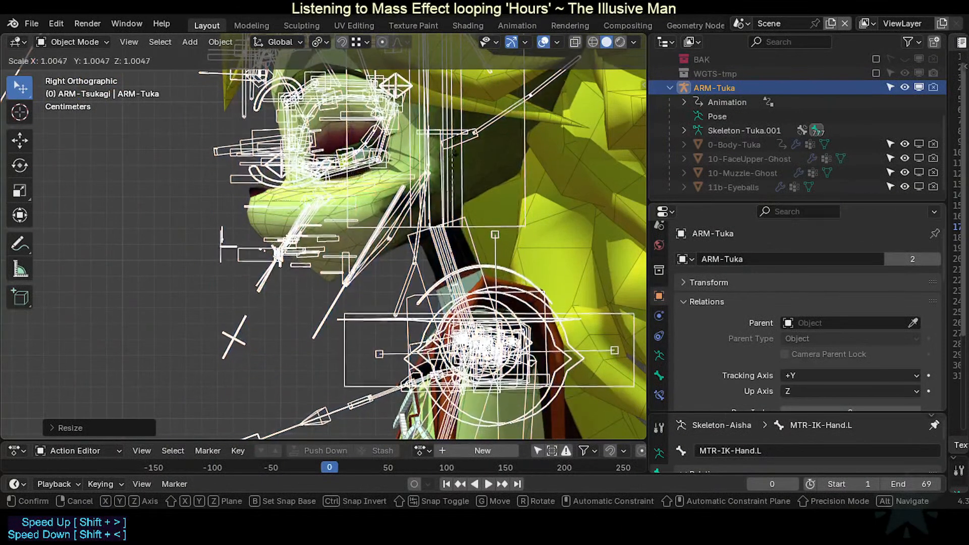
{"action": "left_click", "coordinate": [475, 127]}
{"action": "key", "text": "KP_1"}
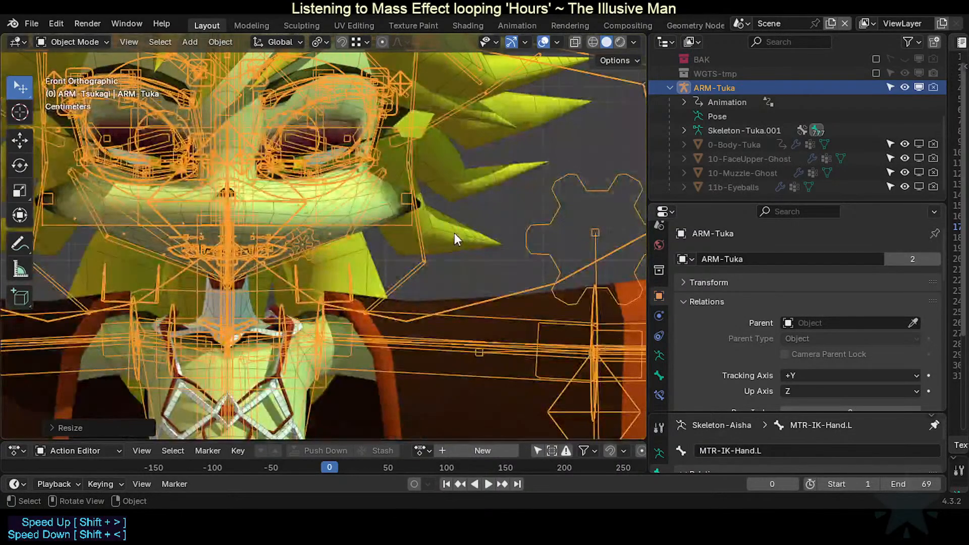
Step: Scale ARM-Tuka uniformly by about 1.003 to fit its arm and hand bones to Tsukagi's arm in front view
{"action": "scroll", "coordinate": [455, 244], "scroll_direction": "down", "scroll_amount": 3}
{"action": "scroll", "coordinate": [456, 263], "scroll_direction": "down", "scroll_amount": 2}
{"action": "middle_click_drag", "start_coordinate": [460, 326], "coordinate": [307, 260], "text": "shift"}
{"action": "scroll", "coordinate": [309, 266], "scroll_direction": "up", "scroll_amount": 2}
{"action": "key", "text": "s"}
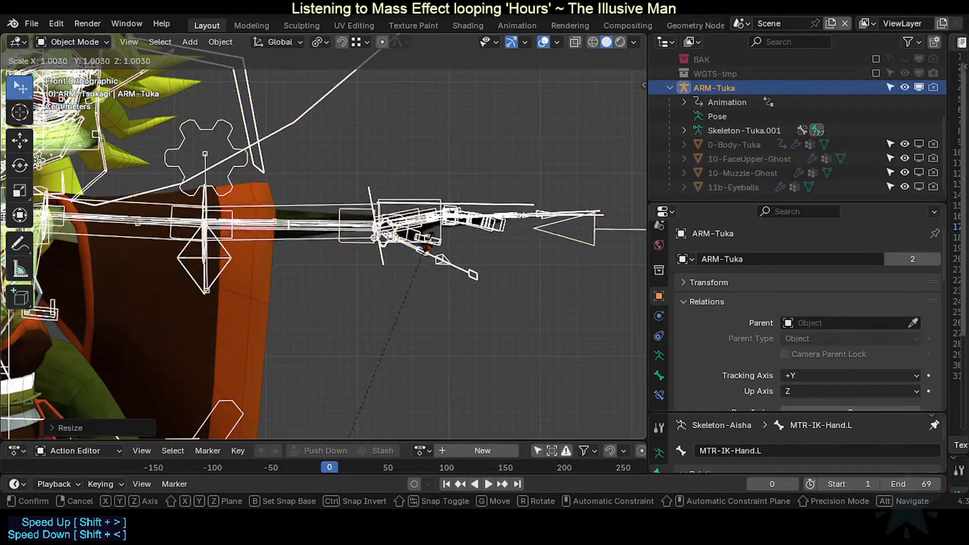
{"action": "left_click", "coordinate": [407, 260]}
{"action": "middle_click_drag", "start_coordinate": [288, 333], "coordinate": [525, 192], "text": "shift"}
{"action": "scroll", "coordinate": [399, 232], "scroll_direction": "down", "scroll_amount": 9}
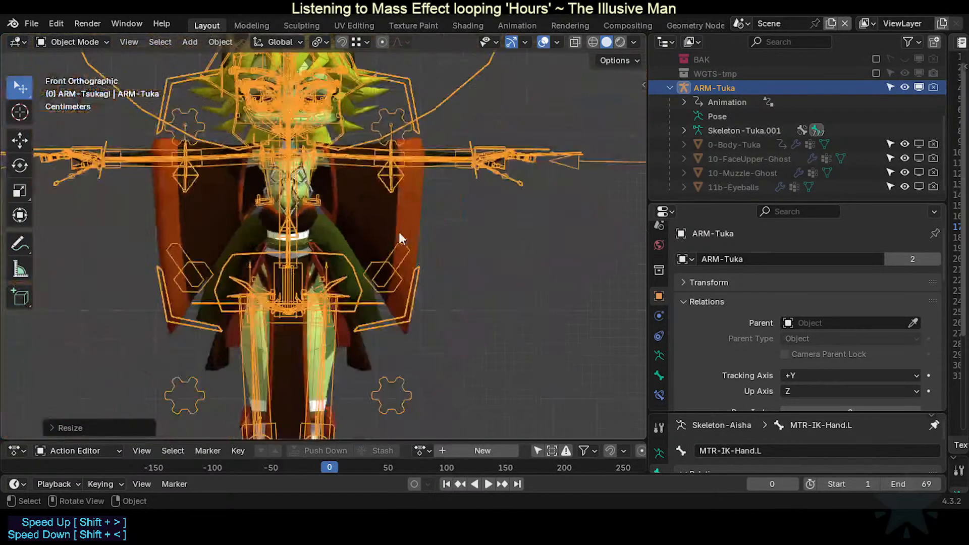
Step: Check ARM-Tuka's foot bones against Tsukagi's sandals in perspective and save the file
{"action": "middle_click_drag", "start_coordinate": [408, 362], "coordinate": [238, 332]}
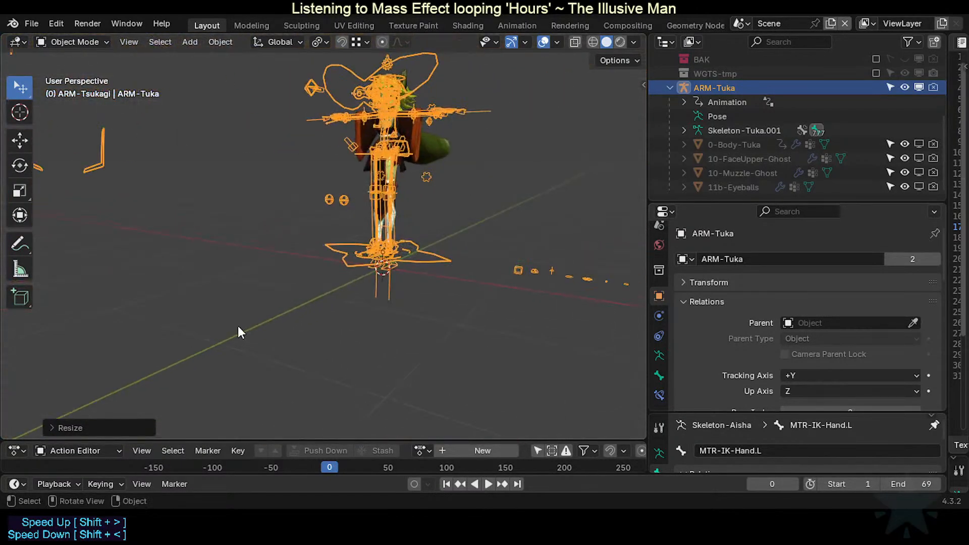
{"action": "scroll", "coordinate": [363, 303], "scroll_direction": "up", "scroll_amount": 3}
{"action": "key", "text": "shift+grave"}
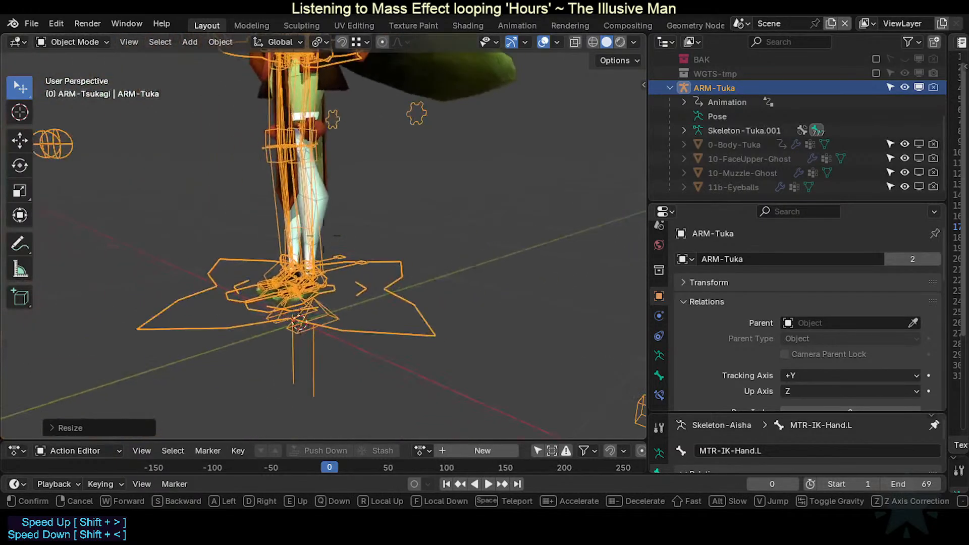
{"action": "key", "text": "Return"}
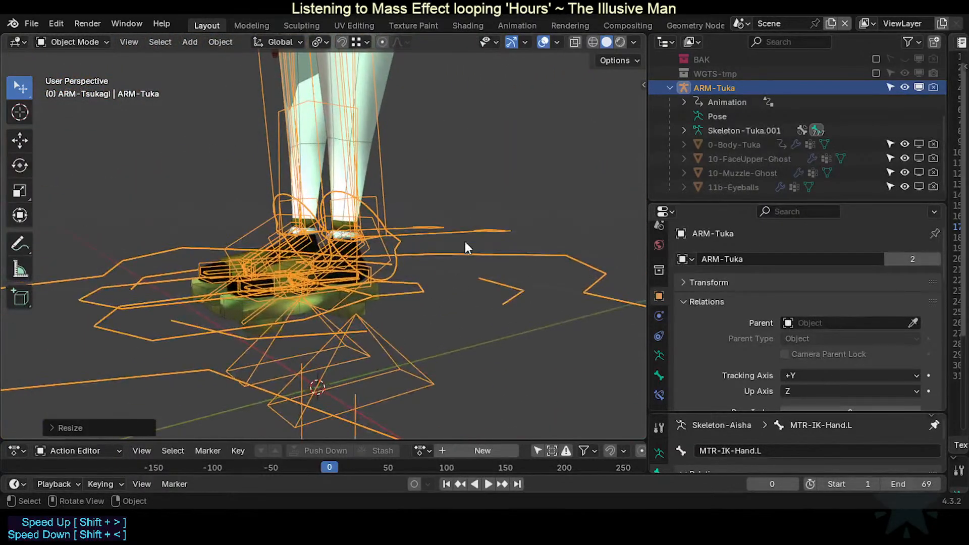
{"action": "key", "text": "ctrl+s"}
Step: Try applying all transforms to ARM-Tuka, inspect the rig's controls and undo the operation
{"action": "middle_click_drag", "start_coordinate": [463, 241], "coordinate": [368, 303]}
{"action": "key", "text": "ctrl+a"}
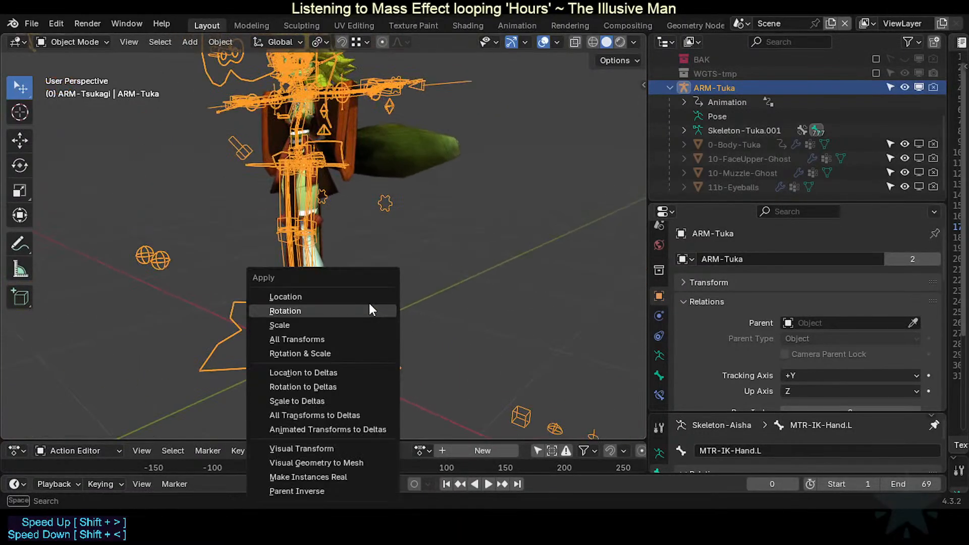
{"action": "left_click", "coordinate": [334, 339]}
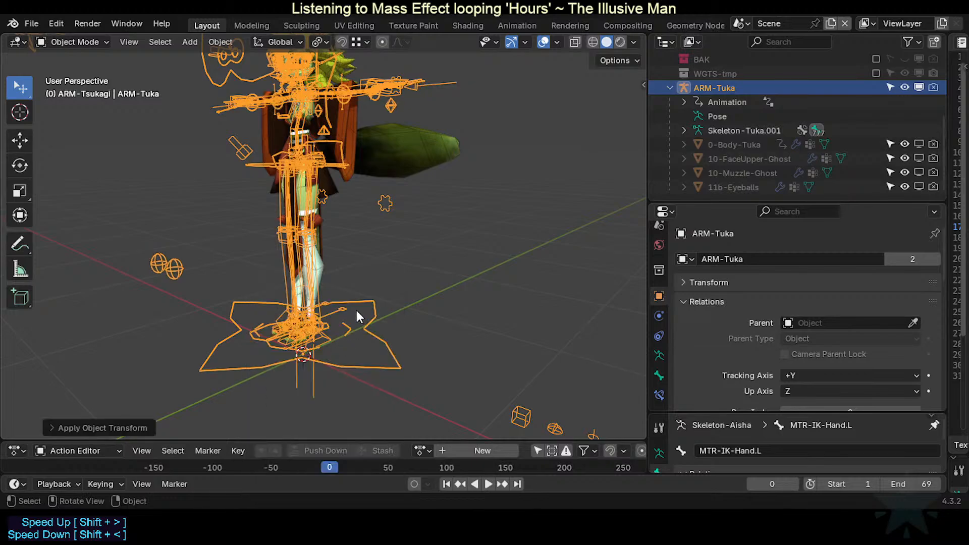
{"action": "middle_click_drag", "start_coordinate": [355, 308], "coordinate": [433, 262]}
{"action": "scroll", "coordinate": [384, 249], "scroll_direction": "up", "scroll_amount": 3}
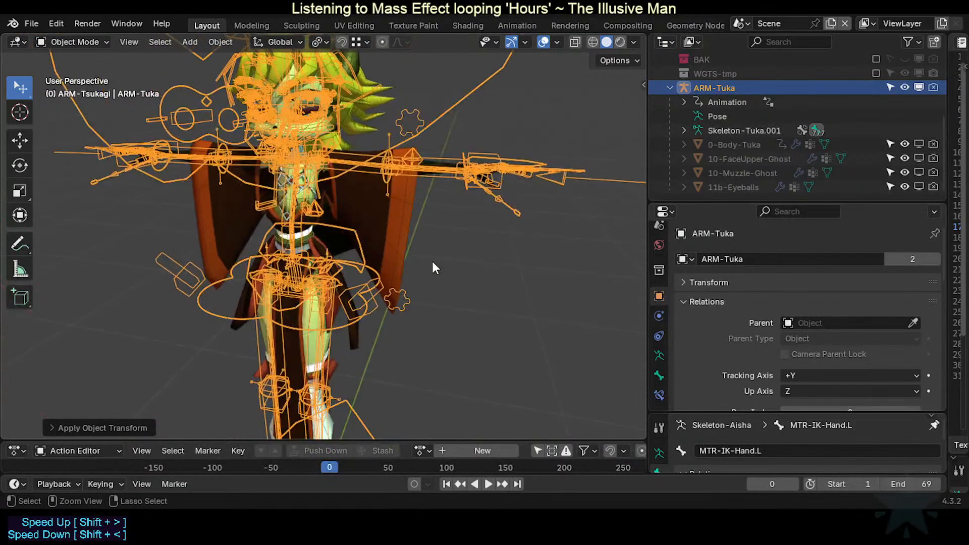
{"action": "key", "text": "ctrl+z"}
Step: Examine ARM-Tuka's leg and foot controls in Pose Mode against Tsukagi's feet and the world origin
{"action": "middle_click_drag", "start_coordinate": [413, 332], "coordinate": [428, 167], "text": "shift"}
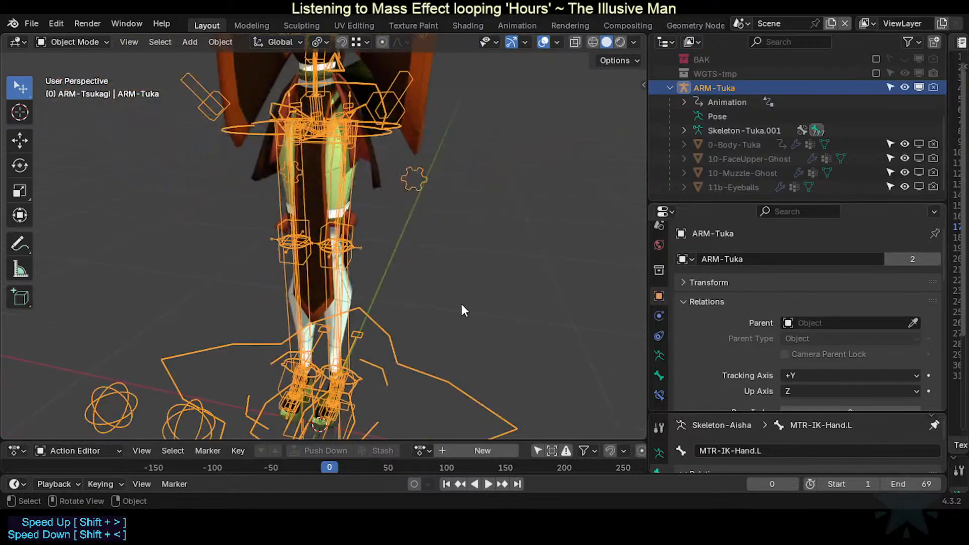
{"action": "middle_click_drag", "start_coordinate": [454, 377], "coordinate": [398, 287]}
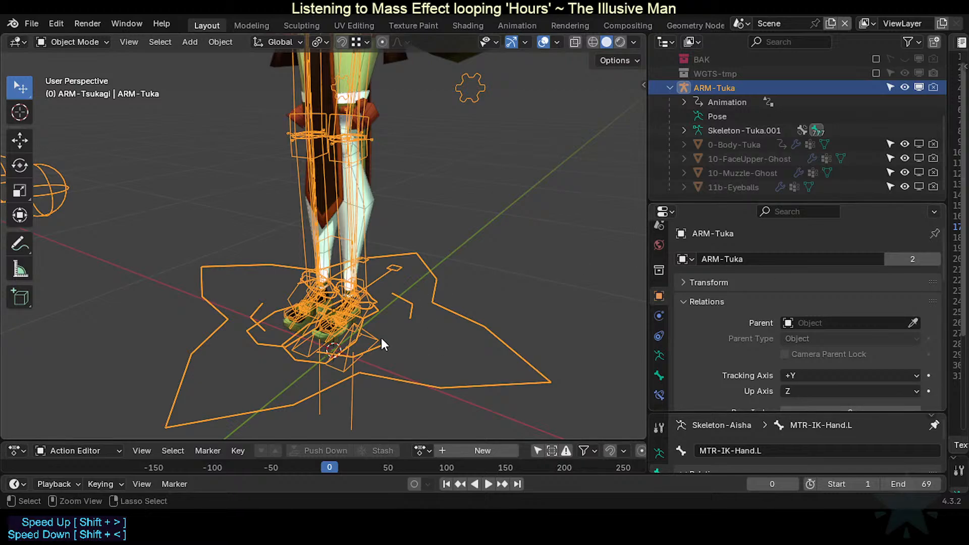
{"action": "key", "text": "ctrl+Tab"}
{"action": "scroll", "coordinate": [389, 348], "scroll_direction": "down", "scroll_amount": 2}
{"action": "key", "text": "ctrl+Tab"}
{"action": "key", "text": "ctrl+Tab"}
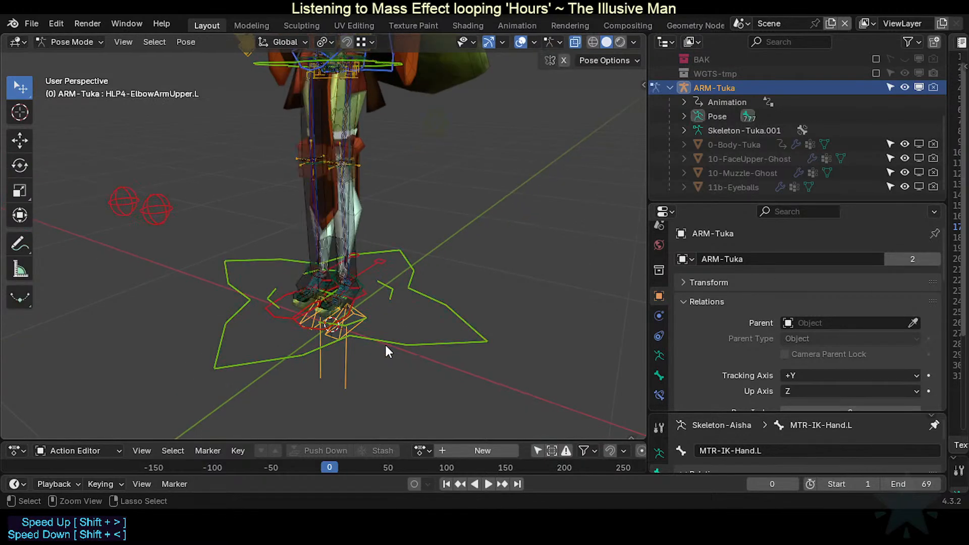
{"action": "middle_click_drag", "start_coordinate": [386, 346], "coordinate": [314, 314]}
{"action": "middle_click_drag", "start_coordinate": [347, 380], "coordinate": [366, 331], "text": "shift"}
{"action": "scroll", "coordinate": [330, 319], "scroll_direction": "up", "scroll_amount": 3}
{"action": "key", "text": "KP_3"}
{"action": "key", "text": "KP_4"}
{"action": "key", "text": "KP_1"}
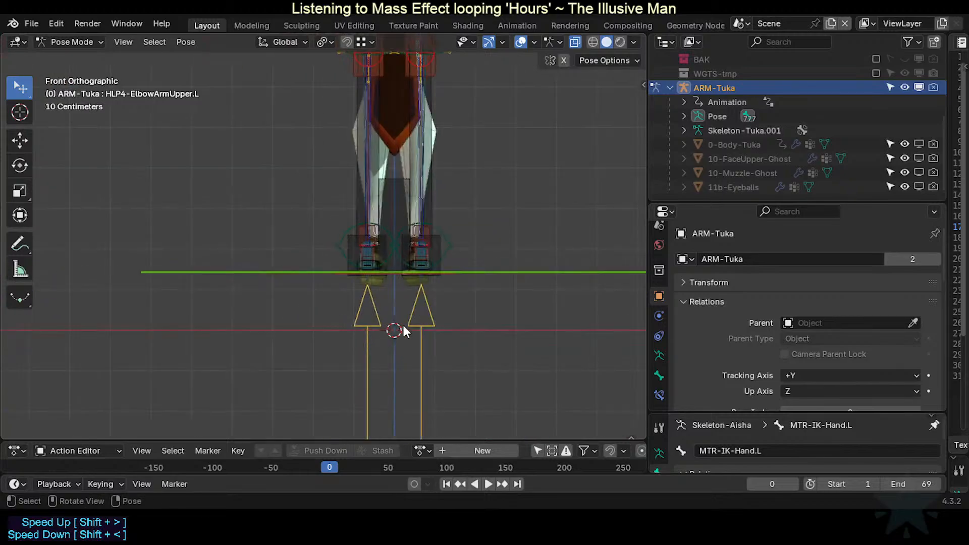
Step: Compare ARM-Tuka with Tsukagi's body from feet to head in front view, in Object Mode
{"action": "middle_click_drag", "start_coordinate": [541, 109], "coordinate": [489, 202], "text": "shift"}
{"action": "scroll", "coordinate": [403, 203], "scroll_direction": "down", "scroll_amount": 1}
{"action": "key", "text": "ctrl+Tab"}
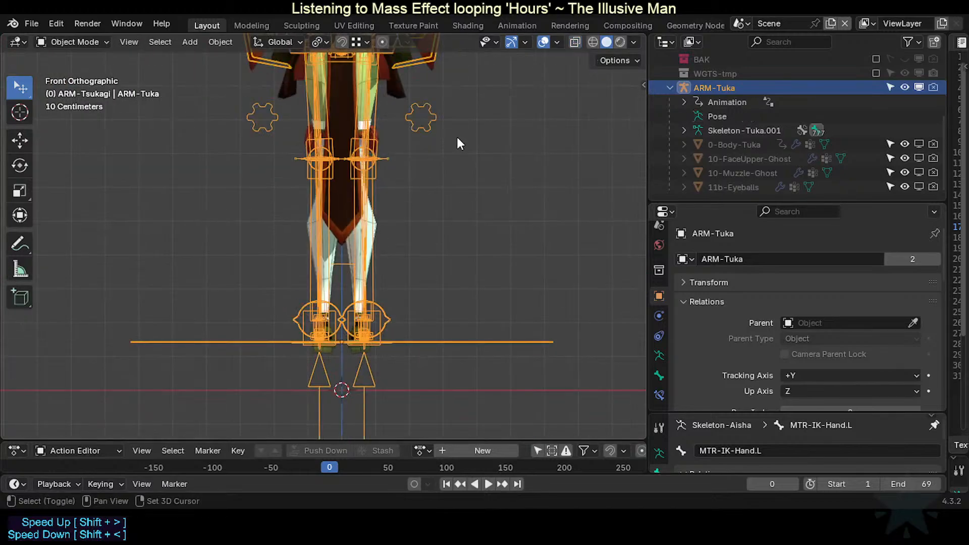
{"action": "middle_click_drag", "start_coordinate": [458, 139], "coordinate": [418, 225], "text": "shift"}
{"action": "key", "text": "ctrl+Tab"}
{"action": "key", "text": "ctrl+Tab"}
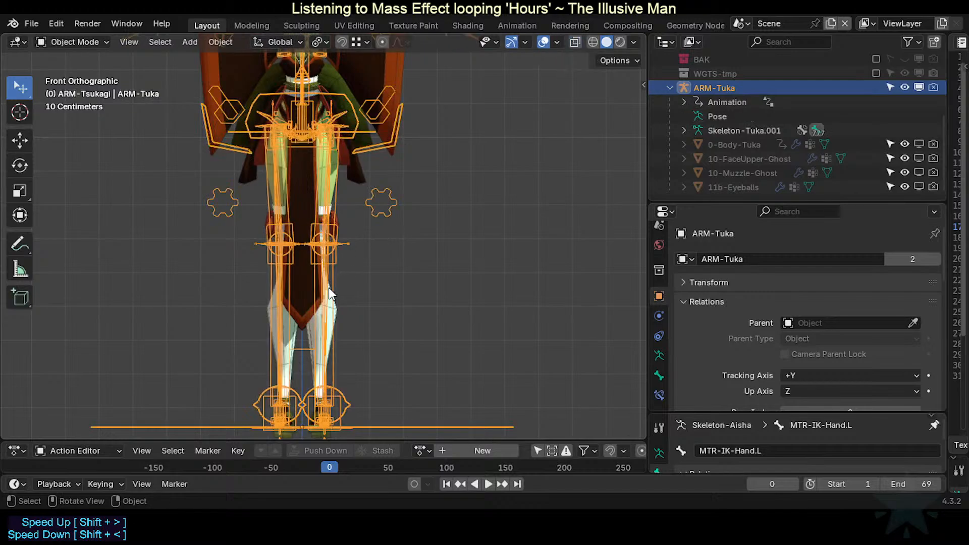
{"action": "left_click", "coordinate": [332, 288]}
{"action": "left_click", "coordinate": [337, 284]}
{"action": "scroll", "coordinate": [341, 148], "scroll_direction": "up", "scroll_amount": 8}
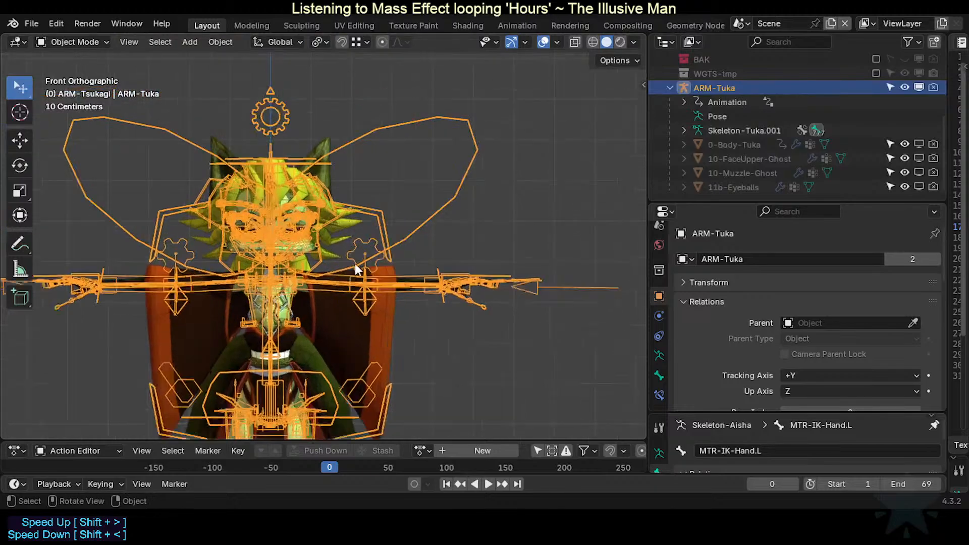
{"action": "scroll", "coordinate": [355, 263], "scroll_direction": "down", "scroll_amount": 8}
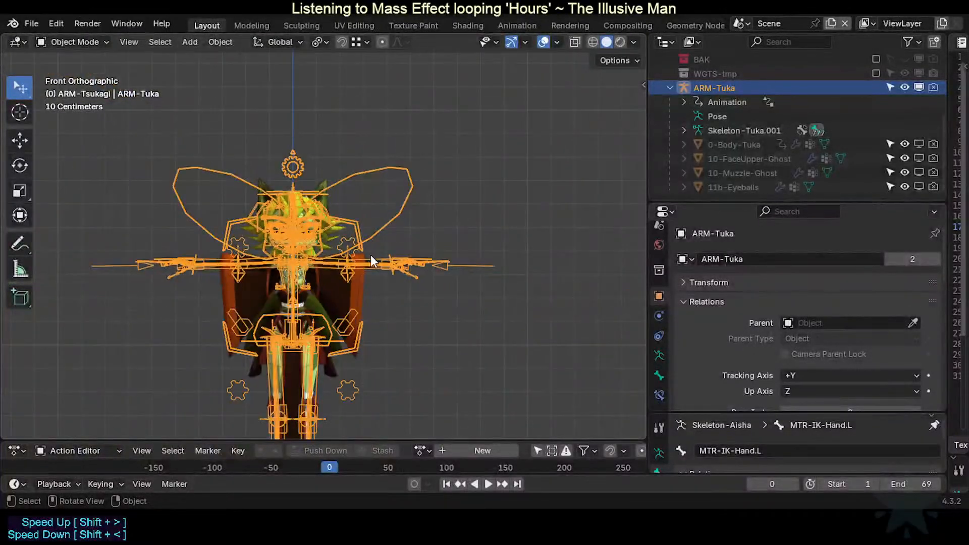
Step: Solo ARM-Tuka's VRM bone collection and compare its bones with Tsukagi's face, torso and arms
{"action": "key", "text": "n"}
{"action": "left_click", "coordinate": [584, 114]}
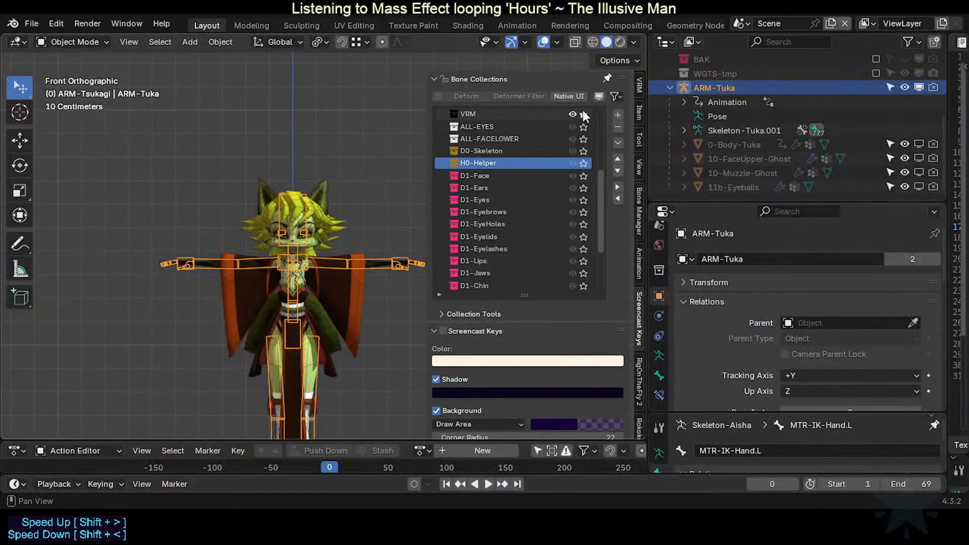
{"action": "key", "text": "n"}
{"action": "scroll", "coordinate": [313, 310], "scroll_direction": "up", "scroll_amount": 5}
{"action": "scroll", "coordinate": [274, 332], "scroll_direction": "up", "scroll_amount": 3}
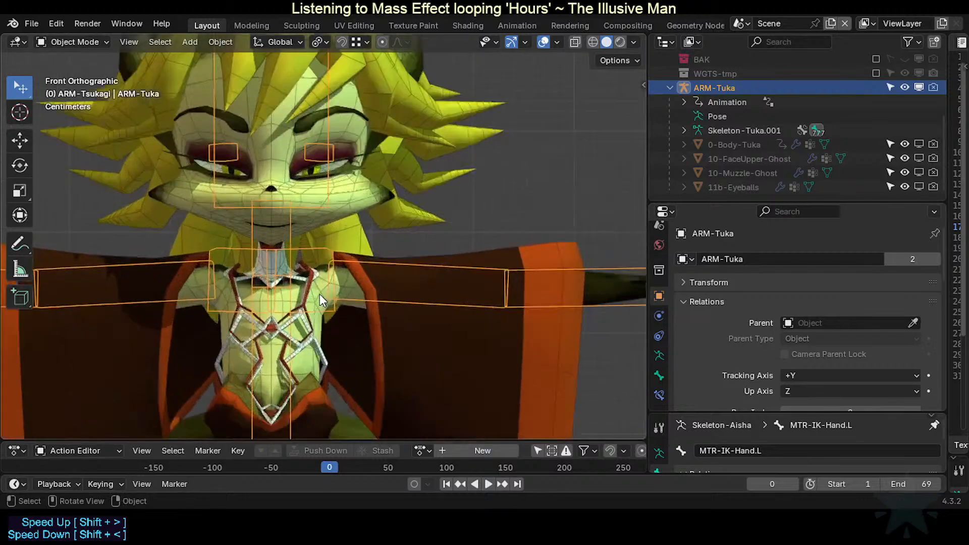
{"action": "scroll", "coordinate": [374, 235], "scroll_direction": "down", "scroll_amount": 2}
{"action": "scroll", "coordinate": [374, 235], "scroll_direction": "down", "scroll_amount": 2}
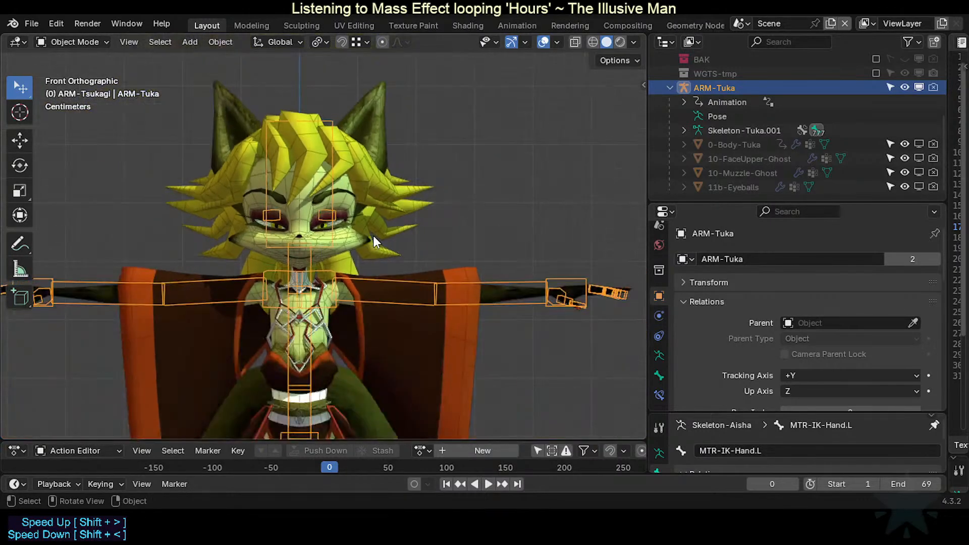
{"action": "scroll", "coordinate": [425, 262], "scroll_direction": "up", "scroll_amount": 5}
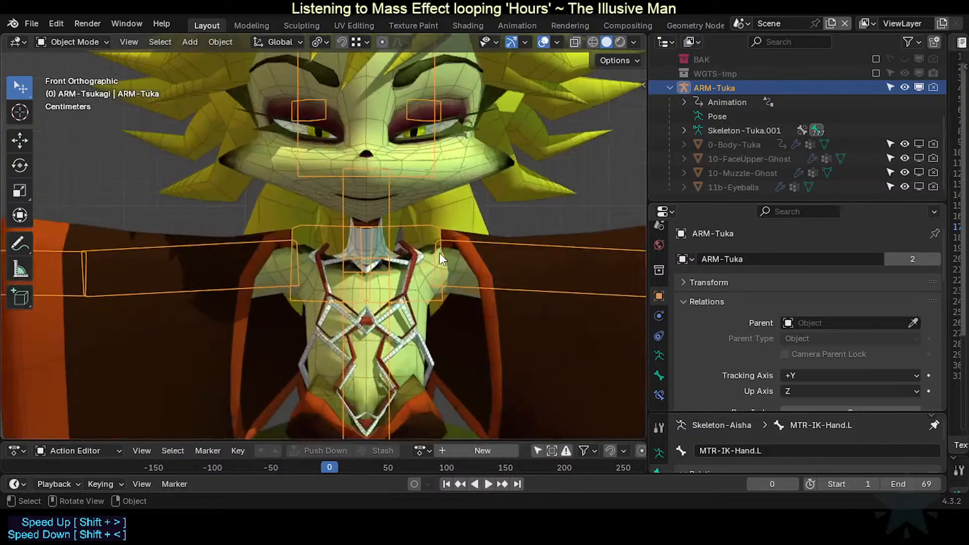
{"action": "scroll", "coordinate": [441, 259], "scroll_direction": "down", "scroll_amount": 3}
Step: Enter Pose Mode on ARM-Tuka and select the VRM-LowerArm.L bone to inspect it at an angle
{"action": "key", "text": "ctrl+Tab"}
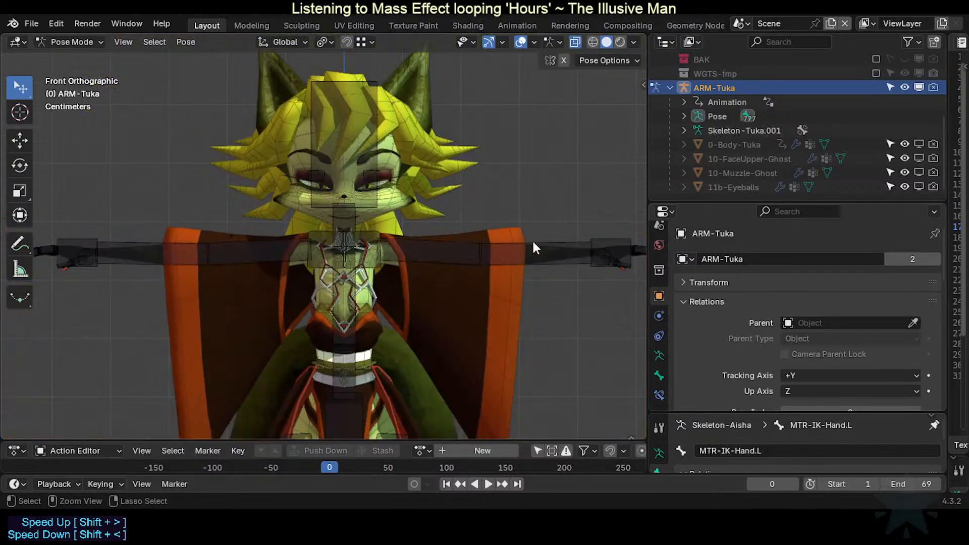
{"action": "left_click", "coordinate": [547, 244]}
{"action": "middle_click_drag", "start_coordinate": [547, 247], "coordinate": [534, 289]}
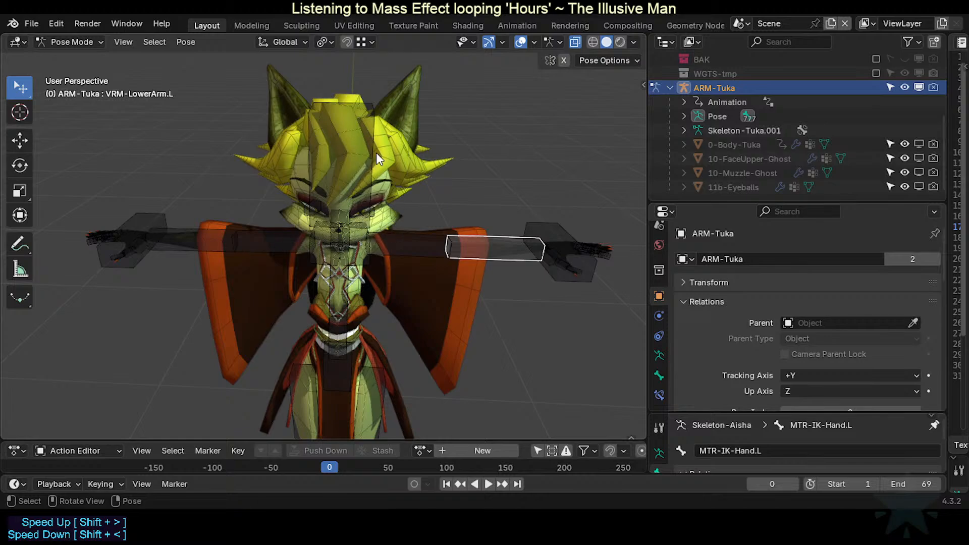
Step: Select the VRM-Eye.L bone and examine the eye and head bones against Tsukagi's face from several angles
{"action": "left_click", "coordinate": [383, 217]}
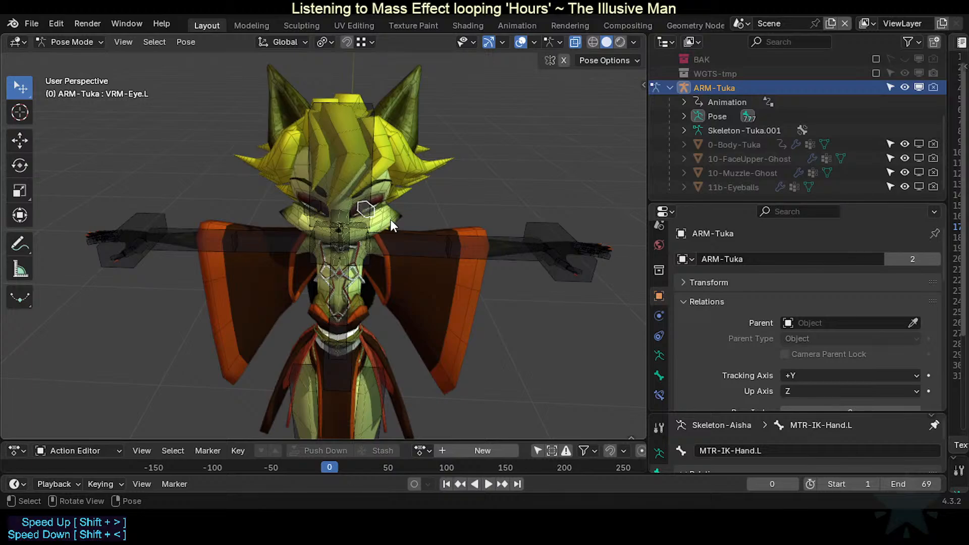
{"action": "scroll", "coordinate": [390, 219], "scroll_direction": "up", "scroll_amount": 4}
{"action": "middle_click_drag", "start_coordinate": [390, 219], "coordinate": [410, 218]}
{"action": "middle_click_drag", "start_coordinate": [348, 254], "coordinate": [368, 216]}
{"action": "scroll", "coordinate": [376, 268], "scroll_direction": "up", "scroll_amount": 3}
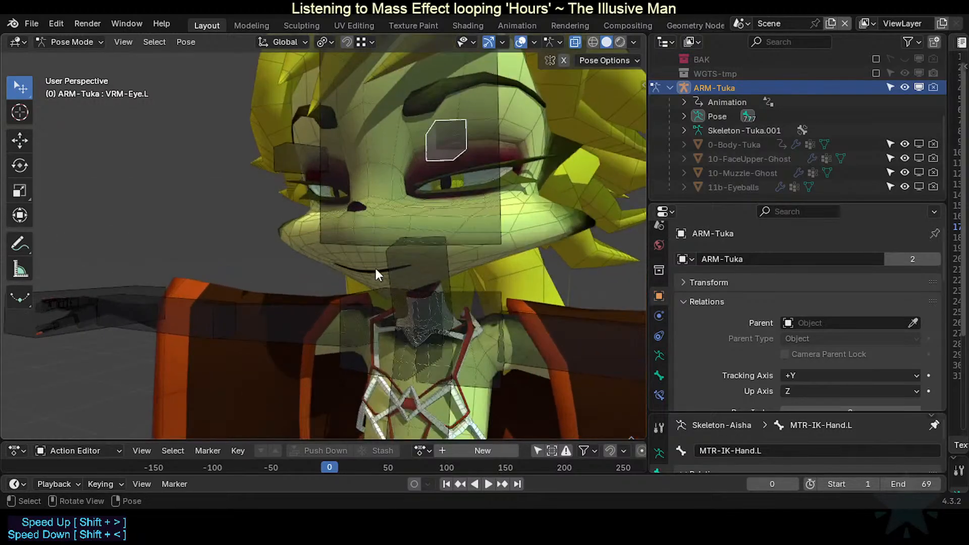
{"action": "middle_click_drag", "start_coordinate": [376, 269], "coordinate": [355, 257]}
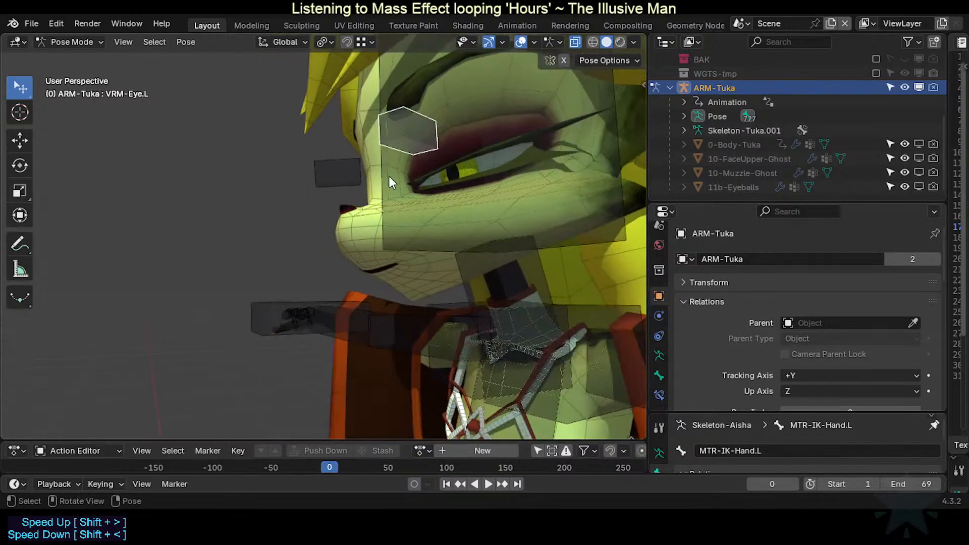
{"action": "middle_click_drag", "start_coordinate": [498, 146], "coordinate": [440, 213]}
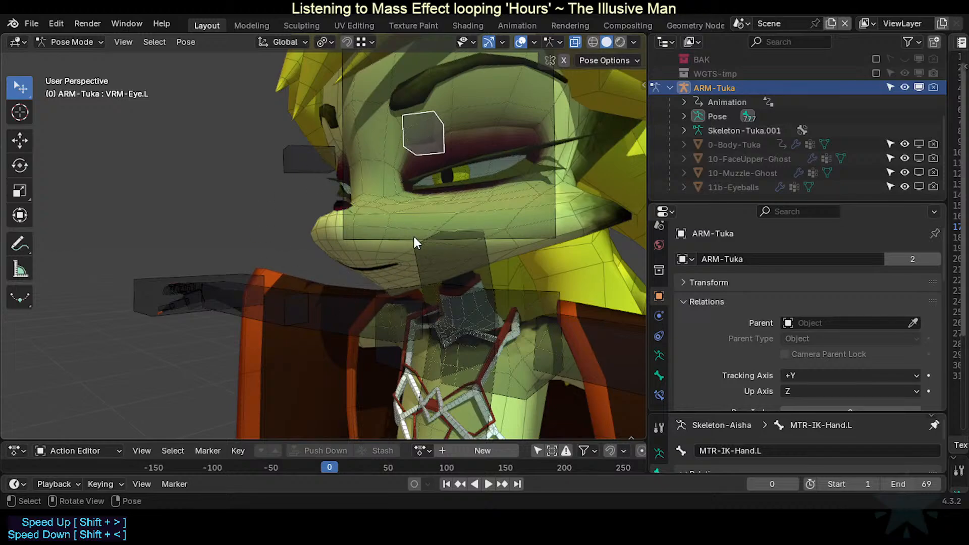
{"action": "middle_click_drag", "start_coordinate": [414, 231], "coordinate": [470, 240]}
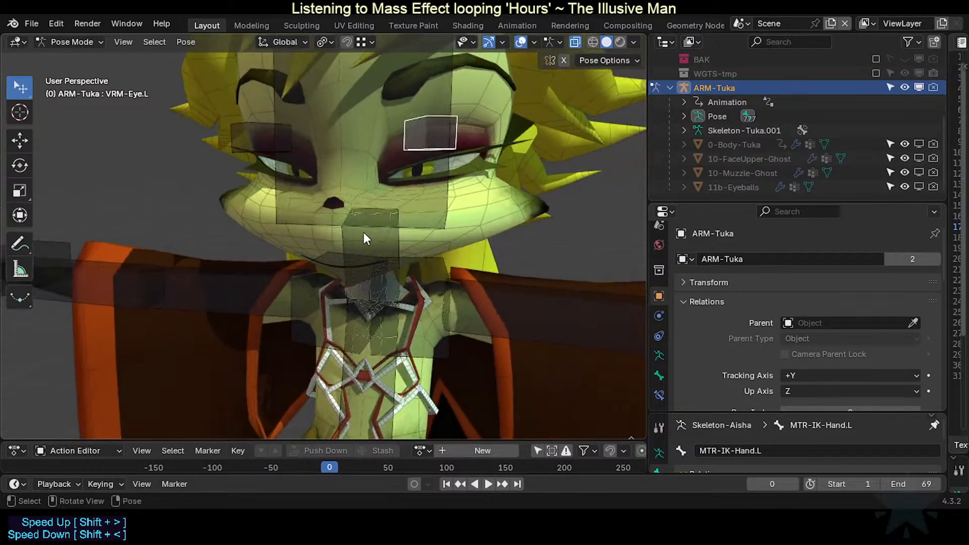
{"action": "middle_click_drag", "start_coordinate": [364, 232], "coordinate": [426, 233]}
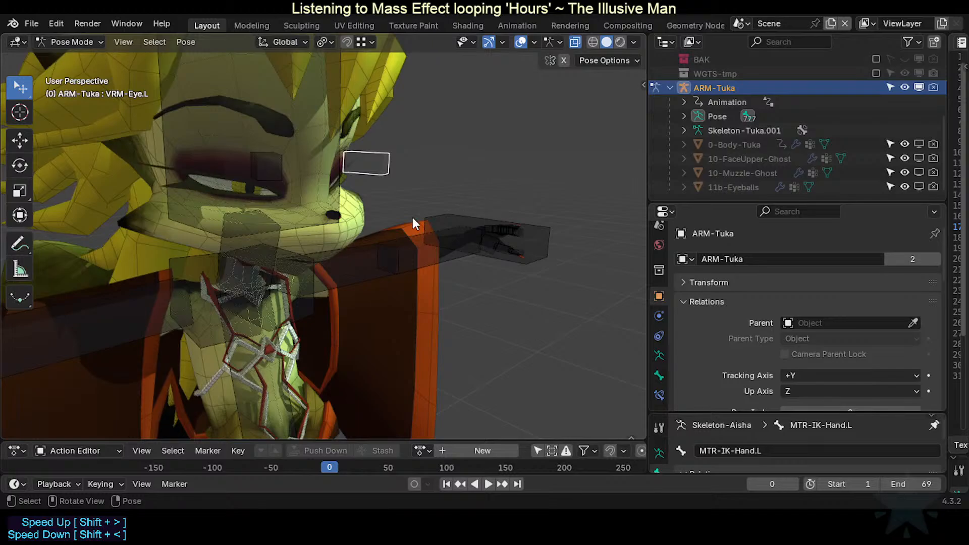
{"action": "middle_click_drag", "start_coordinate": [413, 222], "coordinate": [310, 217]}
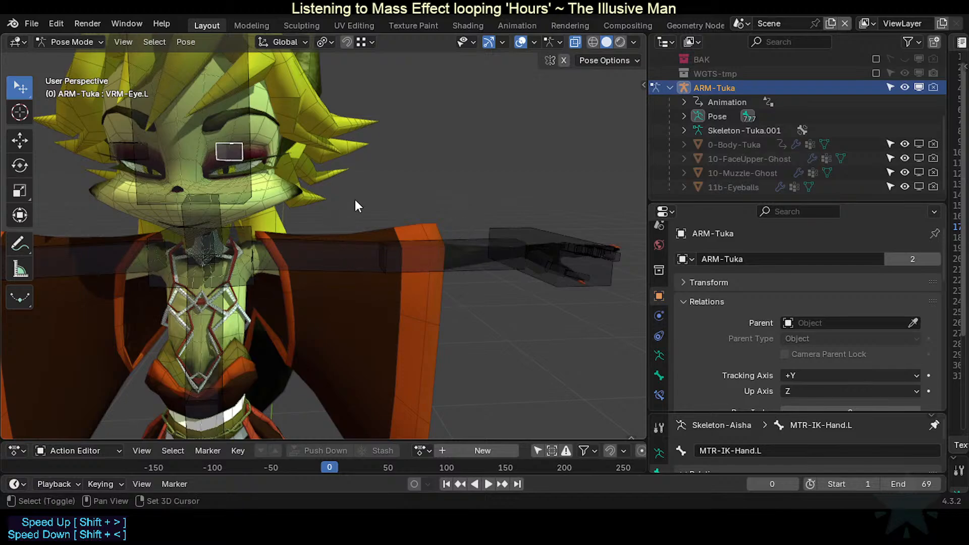
{"action": "middle_click_drag", "start_coordinate": [355, 202], "coordinate": [266, 131]}
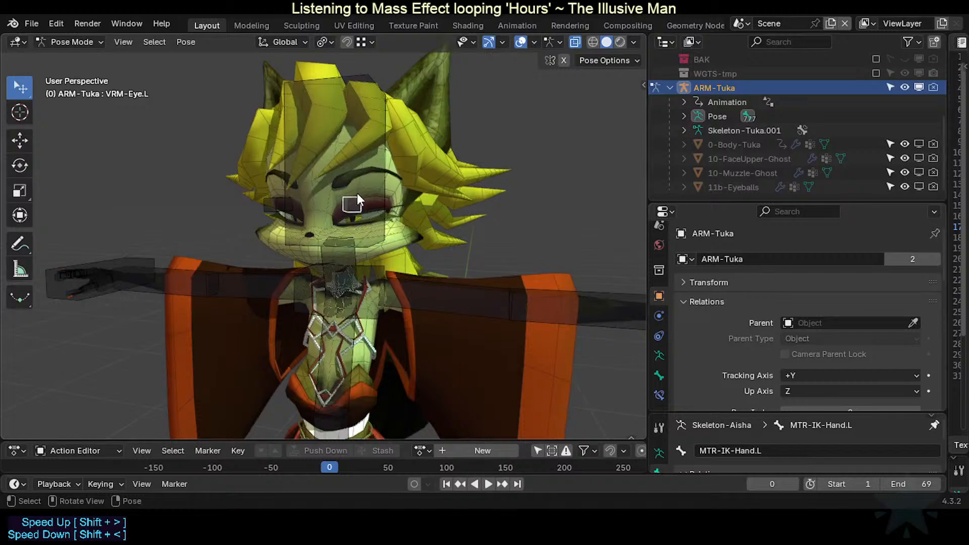
{"action": "scroll", "coordinate": [394, 126], "scroll_direction": "up", "scroll_amount": 2}
{"action": "scroll", "coordinate": [333, 192], "scroll_direction": "down", "scroll_amount": 4}
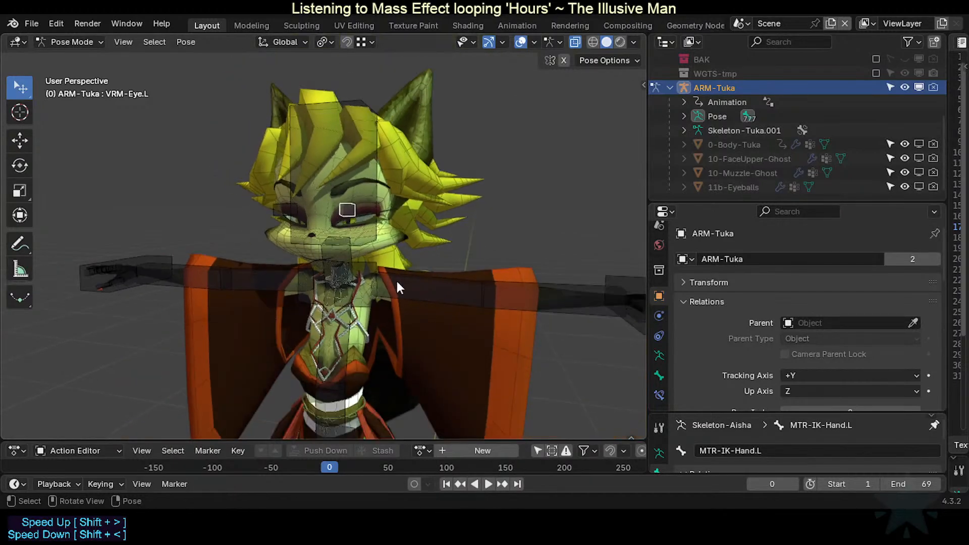
Step: Return to Object Mode, deselect ARM-Tuka and save TEMPLATE-RiggedModel.blend
{"action": "key", "text": "ctrl+Tab"}
{"action": "left_click", "coordinate": [520, 170]}
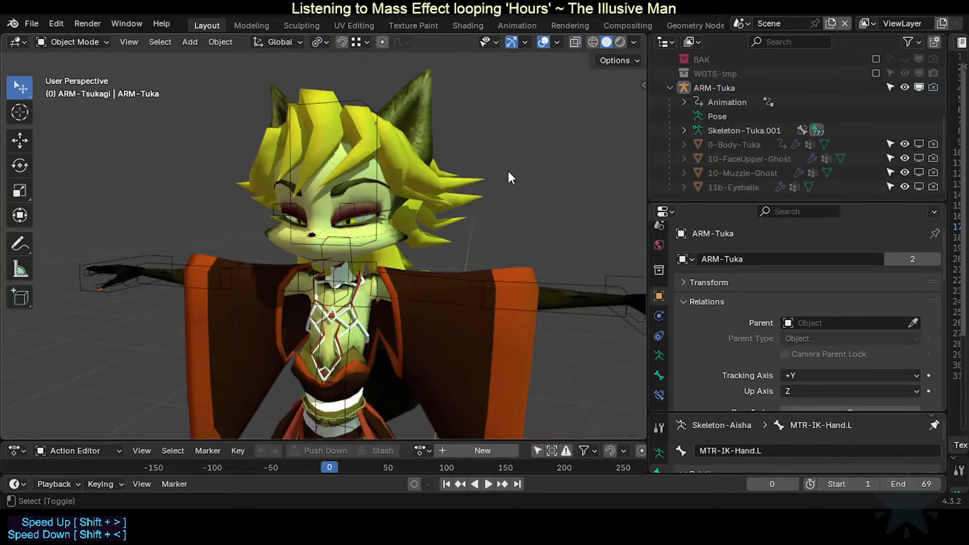
{"action": "left_click", "coordinate": [30, 22]}
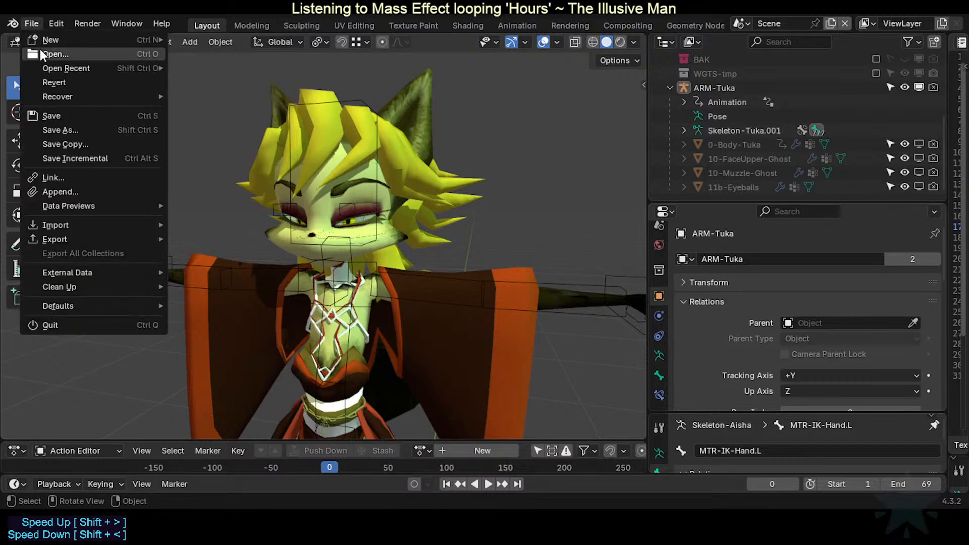
{"action": "left_click", "coordinate": [41, 51]}
{"action": "left_click", "coordinate": [514, 286]}
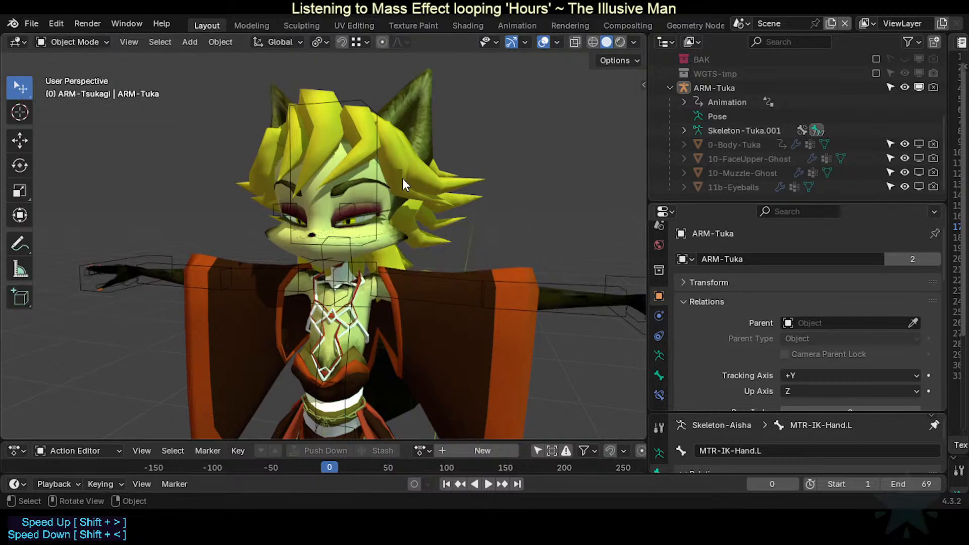
{"action": "key", "text": "ctrl+s"}
Step: Examine the VRM head and eye bones against Tsukagi's face from several angles
{"action": "scroll", "coordinate": [401, 182], "scroll_direction": "up", "scroll_amount": 2}
{"action": "left_click", "coordinate": [435, 144]}
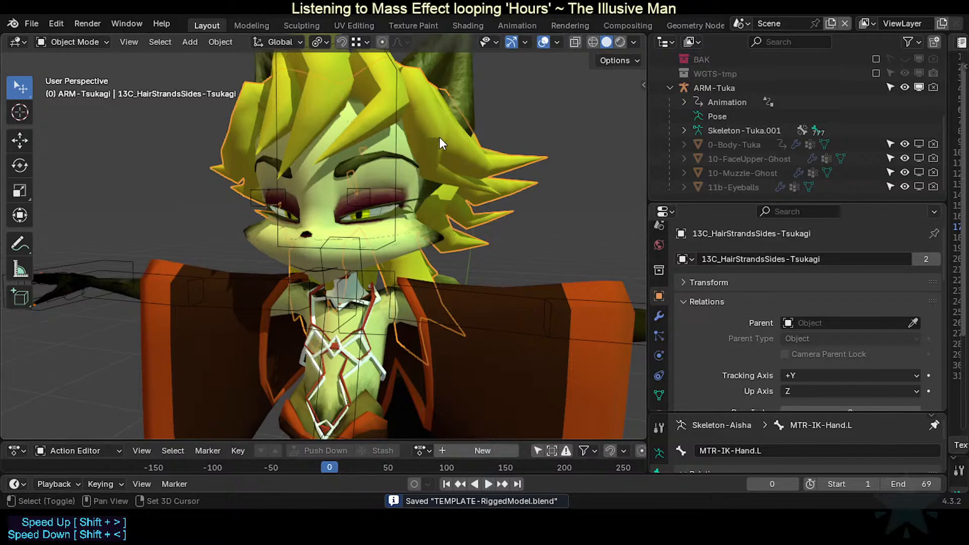
{"action": "scroll", "coordinate": [393, 149], "scroll_direction": "down", "scroll_amount": 2}
{"action": "middle_click_drag", "start_coordinate": [357, 188], "coordinate": [410, 253]}
{"action": "scroll", "coordinate": [384, 255], "scroll_direction": "up", "scroll_amount": 3}
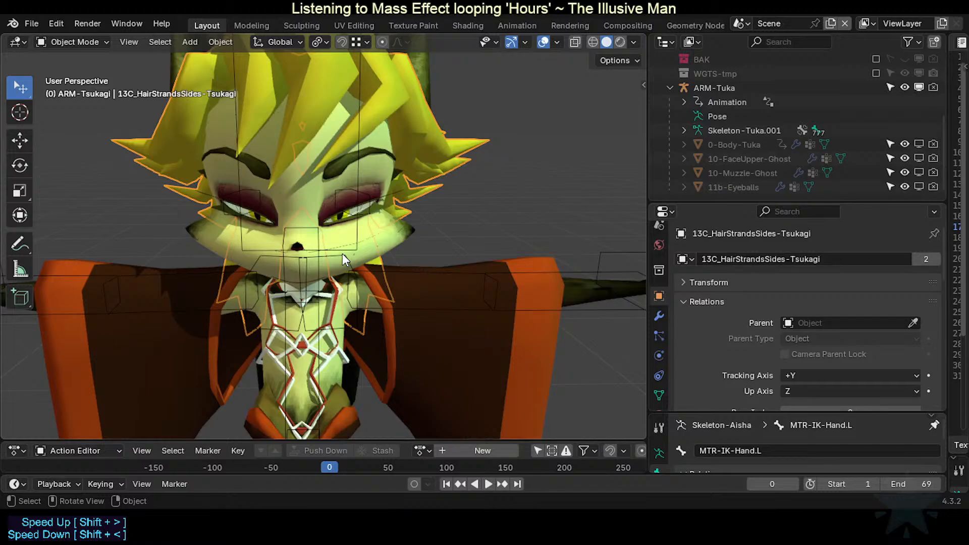
{"action": "scroll", "coordinate": [342, 253], "scroll_direction": "down", "scroll_amount": 2}
{"action": "scroll", "coordinate": [339, 259], "scroll_direction": "up", "scroll_amount": 4}
{"action": "middle_click_drag", "start_coordinate": [337, 257], "coordinate": [363, 250]}
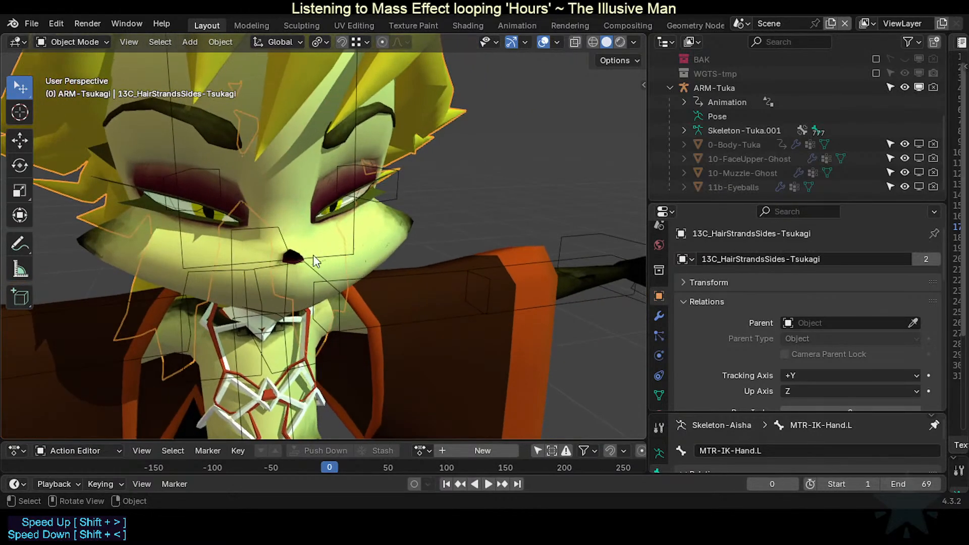
{"action": "scroll", "coordinate": [324, 262], "scroll_direction": "down", "scroll_amount": 2}
{"action": "middle_click_drag", "start_coordinate": [332, 272], "coordinate": [365, 249]}
{"action": "scroll", "coordinate": [365, 248], "scroll_direction": "up", "scroll_amount": 3}
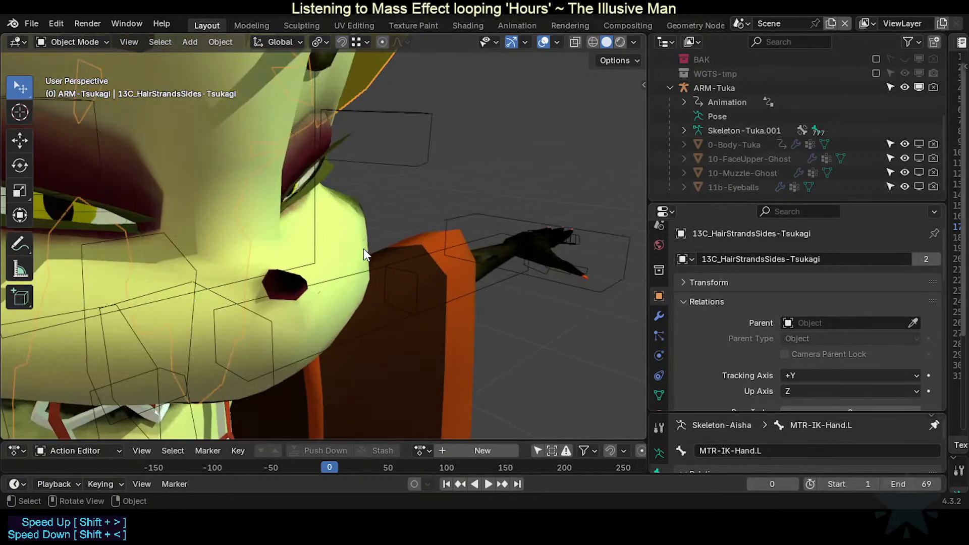
{"action": "scroll", "coordinate": [365, 246], "scroll_direction": "down", "scroll_amount": 4}
{"action": "scroll", "coordinate": [355, 278], "scroll_direction": "up", "scroll_amount": 3}
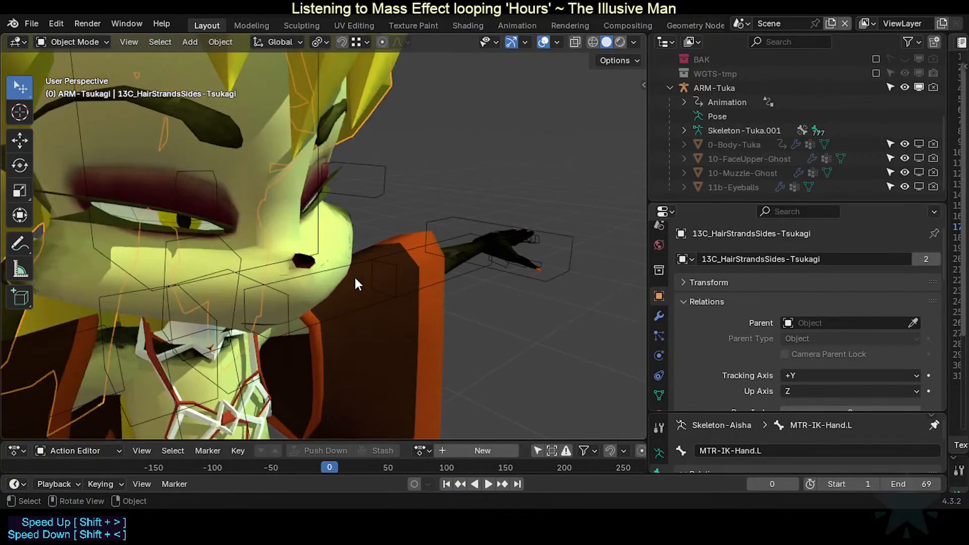
{"action": "middle_click_drag", "start_coordinate": [355, 263], "coordinate": [329, 300]}
{"action": "scroll", "coordinate": [329, 301], "scroll_direction": "up", "scroll_amount": 2}
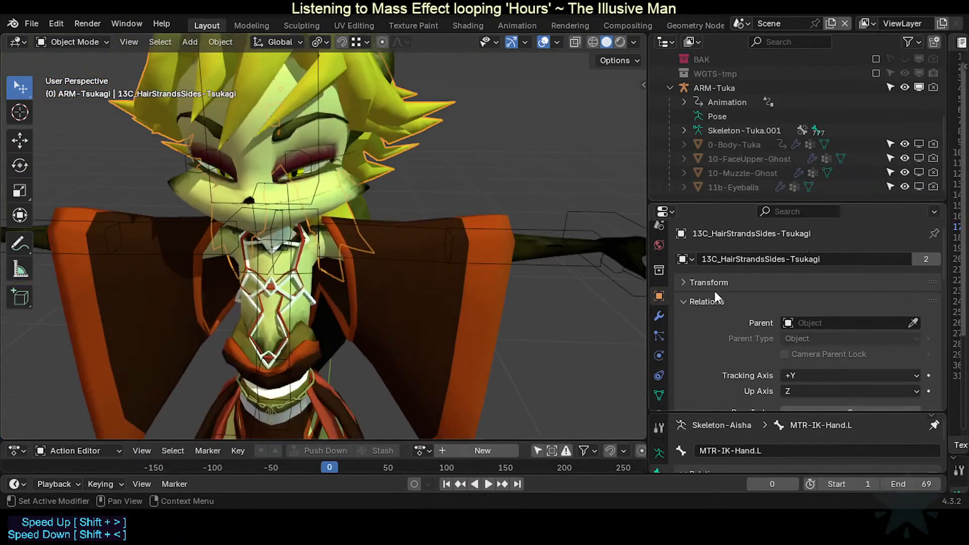
Step: Inspect the VRM bones along Tsukagi's torso, legs and feet from the front and the side
{"action": "middle_click_drag", "start_coordinate": [445, 223], "coordinate": [358, 270]}
{"action": "scroll", "coordinate": [362, 313], "scroll_direction": "up", "scroll_amount": 2}
{"action": "middle_click_drag", "start_coordinate": [342, 313], "coordinate": [404, 278], "text": "shift"}
{"action": "scroll", "coordinate": [355, 244], "scroll_direction": "down", "scroll_amount": 3}
{"action": "scroll", "coordinate": [403, 275], "scroll_direction": "up", "scroll_amount": 2}
{"action": "middle_click_drag", "start_coordinate": [377, 202], "coordinate": [266, 276], "text": "shift"}
{"action": "scroll", "coordinate": [366, 273], "scroll_direction": "up", "scroll_amount": 1}
{"action": "scroll", "coordinate": [266, 276], "scroll_direction": "down", "scroll_amount": 4}
{"action": "middle_click_drag", "start_coordinate": [273, 349], "coordinate": [277, 297], "text": "shift"}
{"action": "middle_click_drag", "start_coordinate": [297, 409], "coordinate": [378, 310], "text": "shift"}
{"action": "scroll", "coordinate": [379, 312], "scroll_direction": "down", "scroll_amount": 5}
{"action": "middle_click_drag", "start_coordinate": [353, 364], "coordinate": [348, 294], "text": "shift"}
{"action": "scroll", "coordinate": [348, 293], "scroll_direction": "up", "scroll_amount": 4}
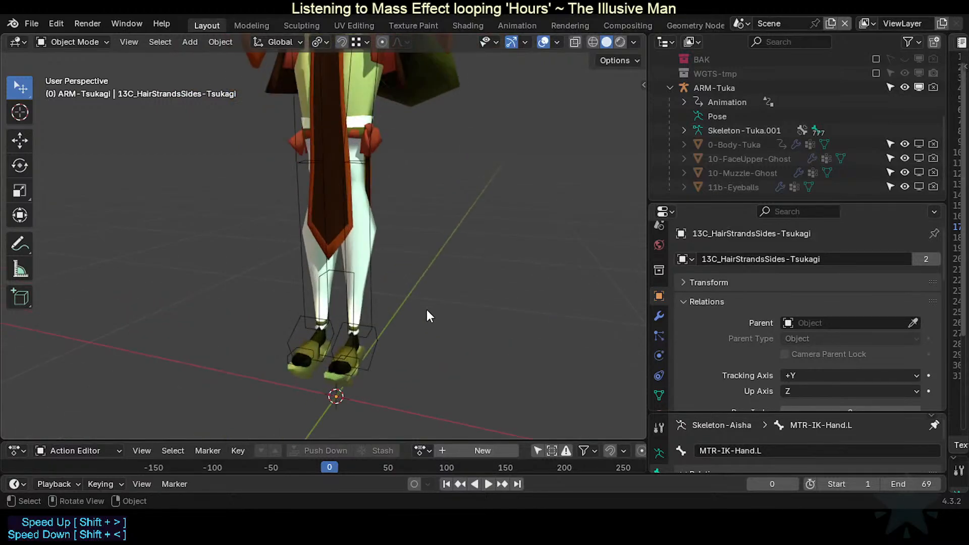
{"action": "scroll", "coordinate": [370, 271], "scroll_direction": "down", "scroll_amount": 2}
{"action": "middle_click_drag", "start_coordinate": [426, 310], "coordinate": [362, 292]}
{"action": "scroll", "coordinate": [362, 292], "scroll_direction": "up", "scroll_amount": 1}
{"action": "middle_click_drag", "start_coordinate": [357, 149], "coordinate": [340, 283], "text": "shift"}
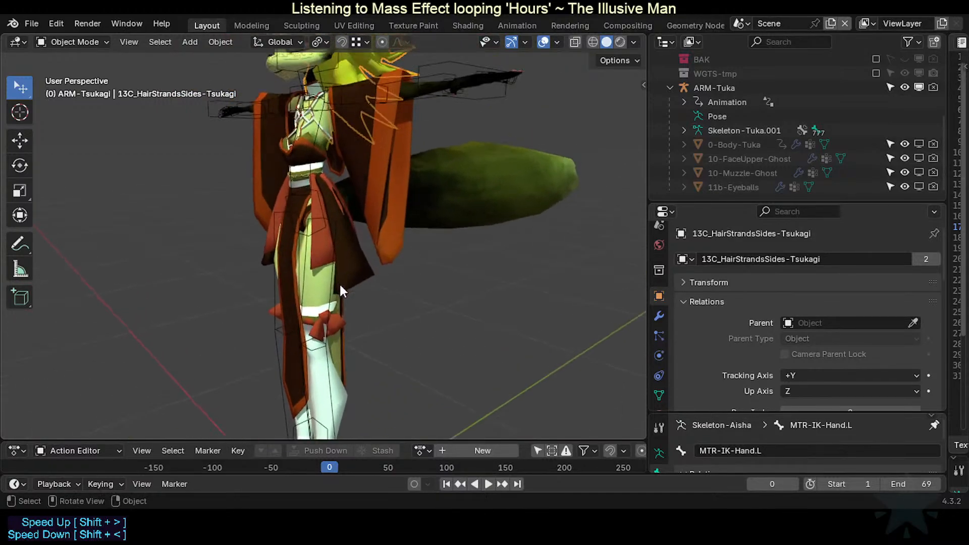
{"action": "middle_click_drag", "start_coordinate": [322, 236], "coordinate": [373, 296], "text": "shift"}
{"action": "scroll", "coordinate": [316, 275], "scroll_direction": "up", "scroll_amount": 3}
{"action": "scroll", "coordinate": [386, 283], "scroll_direction": "up", "scroll_amount": 2}
Step: Select the 01A_Body-Tsukagi mesh and compare its head and ears with the VRM head bone
{"action": "middle_click_drag", "start_coordinate": [402, 187], "coordinate": [390, 212]}
{"action": "left_click", "coordinate": [390, 252]}
{"action": "left_click", "coordinate": [385, 247]}
{"action": "left_click", "coordinate": [439, 145]}
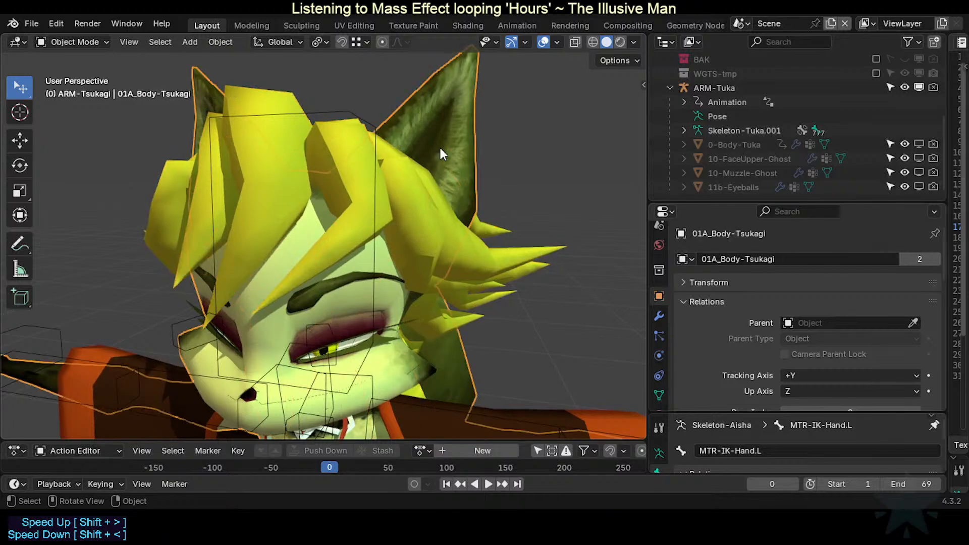
{"action": "middle_click_drag", "start_coordinate": [423, 266], "coordinate": [449, 227]}
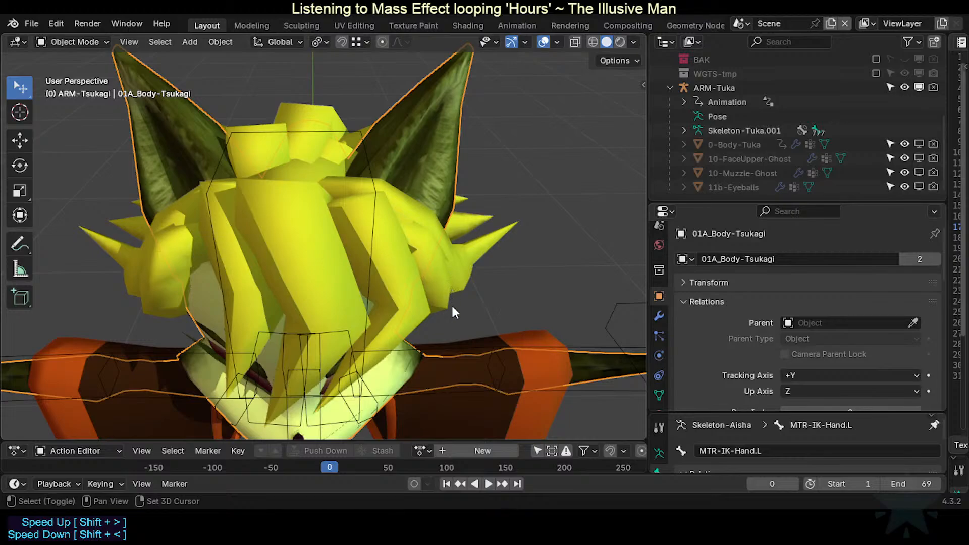
{"action": "middle_click_drag", "start_coordinate": [451, 304], "coordinate": [347, 186]}
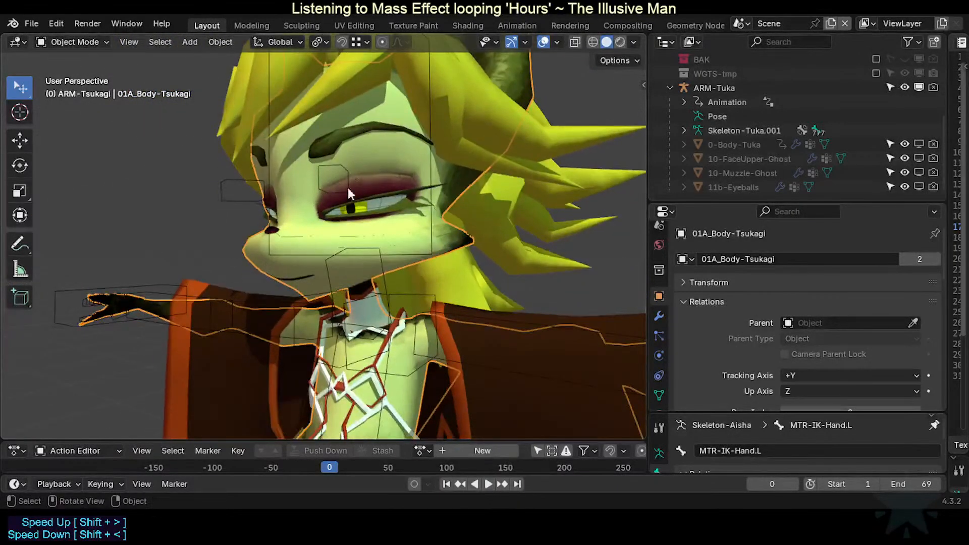
Step: Compare the outline of Tsukagi's body with the VRM leg and foot bones from several angles
{"action": "scroll", "coordinate": [347, 186], "scroll_direction": "down", "scroll_amount": 2}
{"action": "middle_click_drag", "start_coordinate": [338, 393], "coordinate": [368, 269], "text": "shift"}
{"action": "scroll", "coordinate": [365, 273], "scroll_direction": "down", "scroll_amount": 2}
{"action": "middle_click_drag", "start_coordinate": [344, 331], "coordinate": [359, 204], "text": "shift"}
{"action": "scroll", "coordinate": [349, 245], "scroll_direction": "up", "scroll_amount": 1}
{"action": "scroll", "coordinate": [330, 104], "scroll_direction": "up", "scroll_amount": 1}
{"action": "middle_click_drag", "start_coordinate": [360, 204], "coordinate": [187, 169]}
{"action": "middle_click_drag", "start_coordinate": [466, 333], "coordinate": [341, 251]}
{"action": "scroll", "coordinate": [343, 250], "scroll_direction": "up", "scroll_amount": 2}
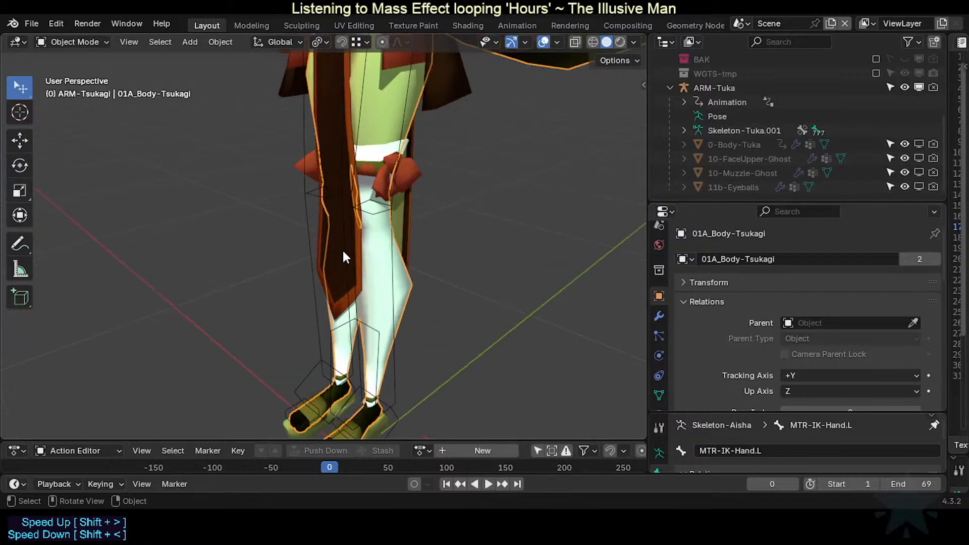
{"action": "middle_click_drag", "start_coordinate": [393, 331], "coordinate": [393, 219]}
{"action": "scroll", "coordinate": [407, 260], "scroll_direction": "up", "scroll_amount": 2}
Step: Select the ARM-Tuka armature and rename its VRM bone collection as VRM_BAK
{"action": "left_click", "coordinate": [386, 192]}
{"action": "scroll", "coordinate": [399, 238], "scroll_direction": "up", "scroll_amount": 3}
{"action": "scroll", "coordinate": [399, 242], "scroll_direction": "down", "scroll_amount": 4}
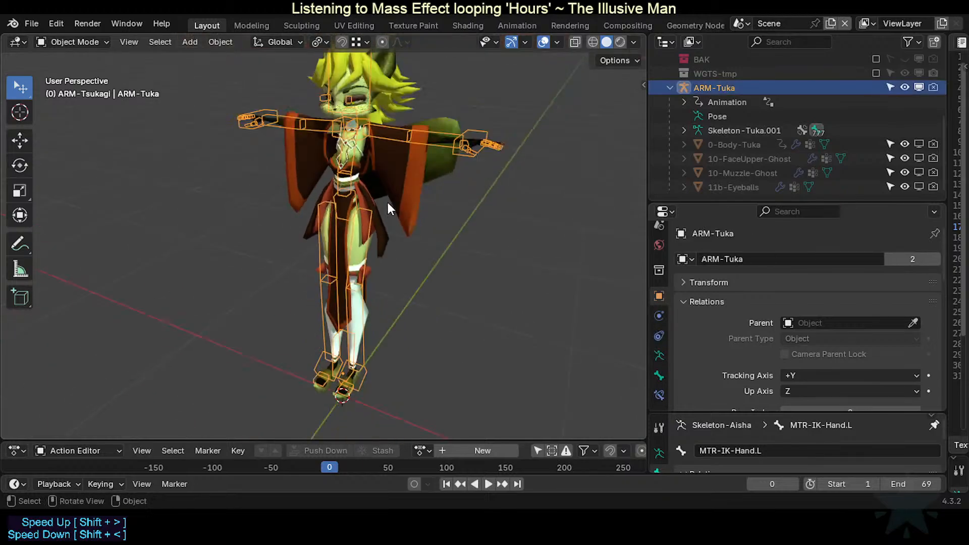
{"action": "key", "text": "n"}
{"action": "scroll", "coordinate": [325, 228], "scroll_direction": "up", "scroll_amount": 8}
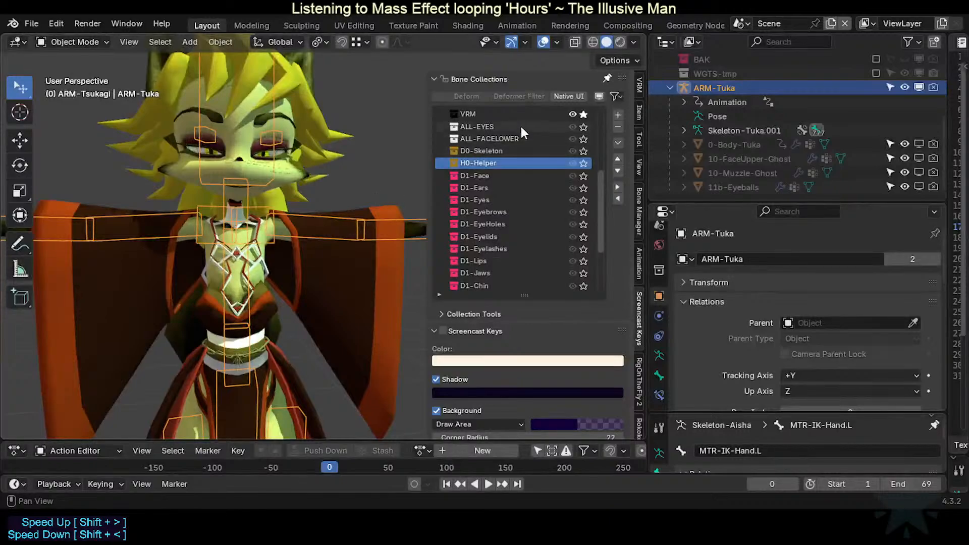
{"action": "left_click", "coordinate": [584, 116]}
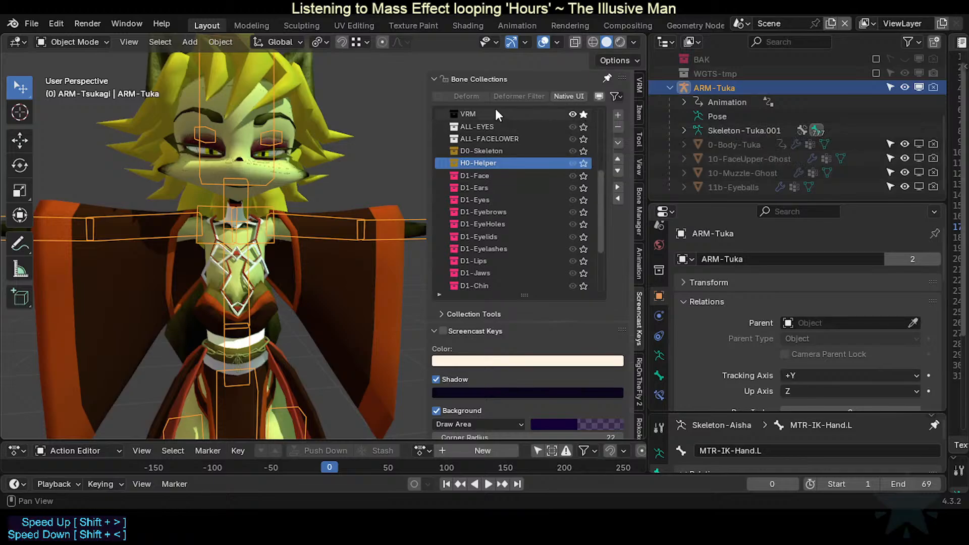
{"action": "middle_click_drag", "start_coordinate": [290, 207], "coordinate": [327, 229]}
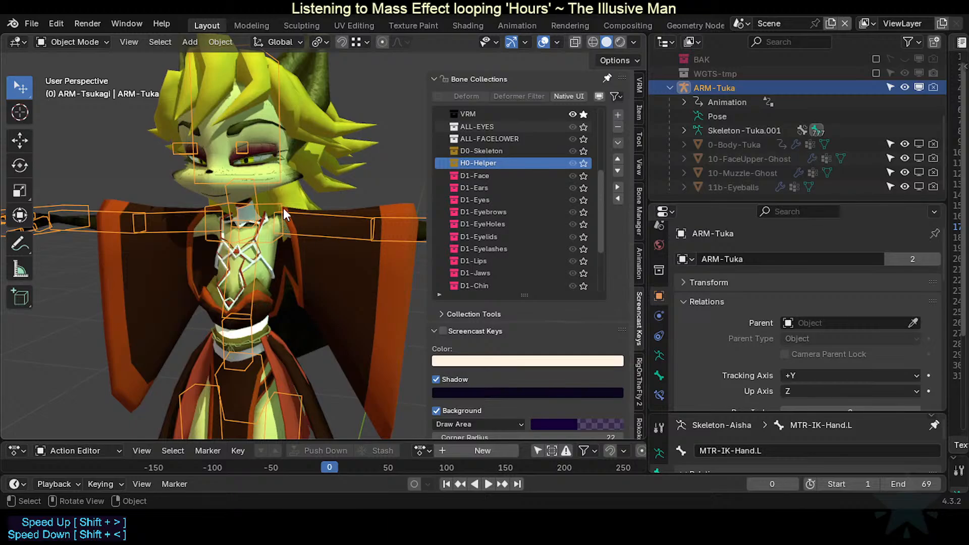
{"action": "left_click", "coordinate": [477, 115]}
{"action": "key", "text": "End"}
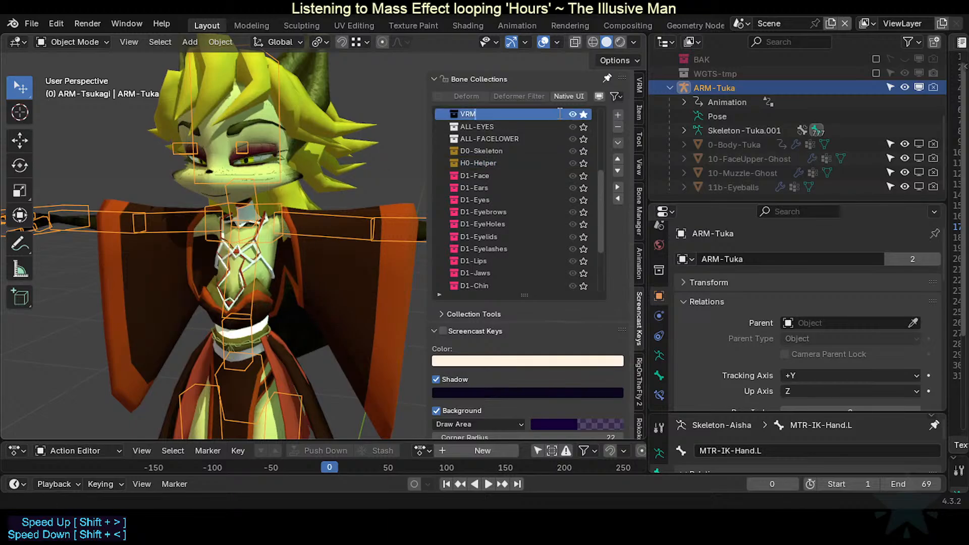
{"action": "type", "text": "-BAK"}
{"action": "key", "text": "Return"}
{"action": "left_click_drag", "start_coordinate": [598, 192], "coordinate": [608, 124]}
Step: Check the VRM_BAK bones against Tsukagi's whole body, finishing in front orthographic view
{"action": "scroll", "coordinate": [308, 211], "scroll_direction": "up", "scroll_amount": 3}
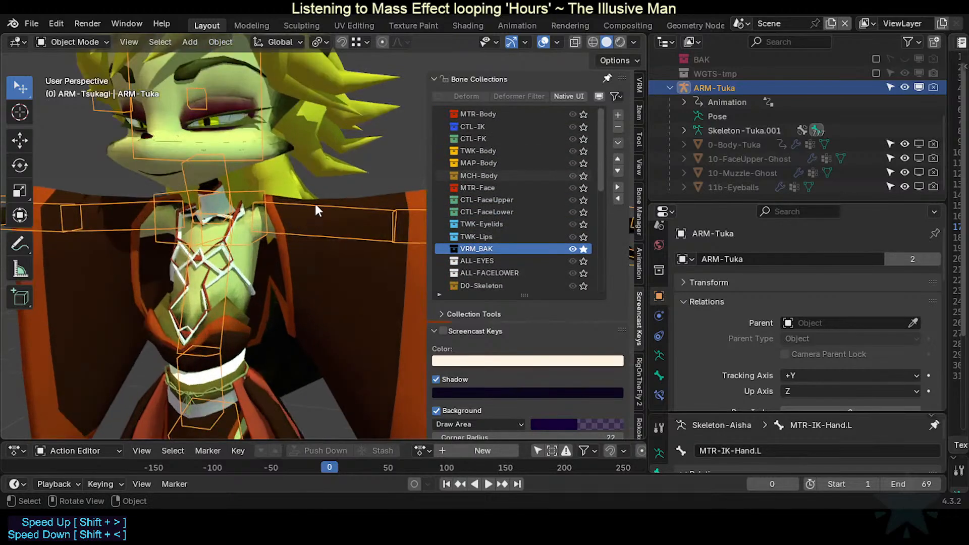
{"action": "middle_click_drag", "start_coordinate": [314, 202], "coordinate": [192, 263]}
{"action": "scroll", "coordinate": [199, 287], "scroll_direction": "down", "scroll_amount": 3}
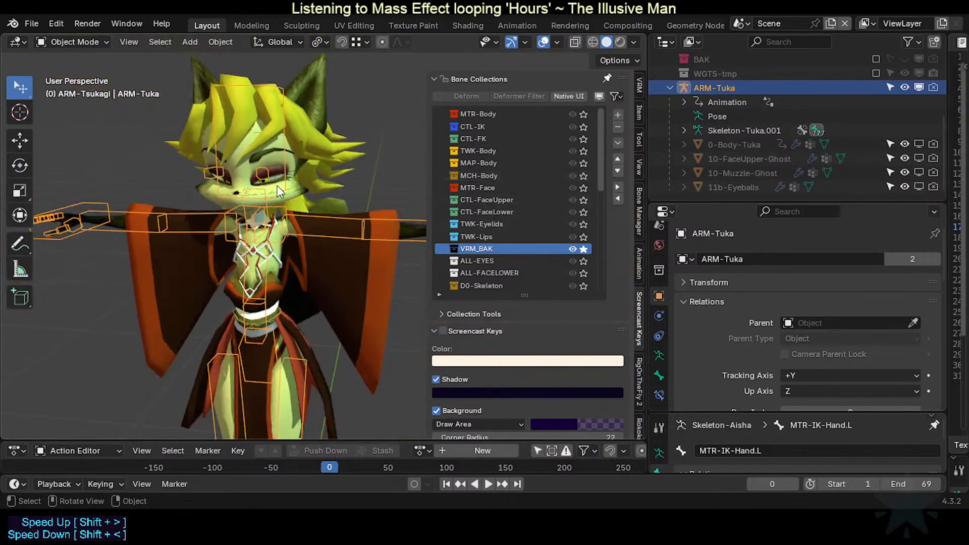
{"action": "scroll", "coordinate": [328, 237], "scroll_direction": "down", "scroll_amount": 3}
{"action": "middle_click_drag", "start_coordinate": [316, 336], "coordinate": [316, 207], "text": "shift"}
{"action": "mouse_move", "coordinate": [311, 280]}
{"action": "middle_mouse_down"}
{"action": "mouse_move", "coordinate": [301, 285]}
{"action": "mouse_move", "coordinate": [314, 263]}
{"action": "middle_mouse_up"}
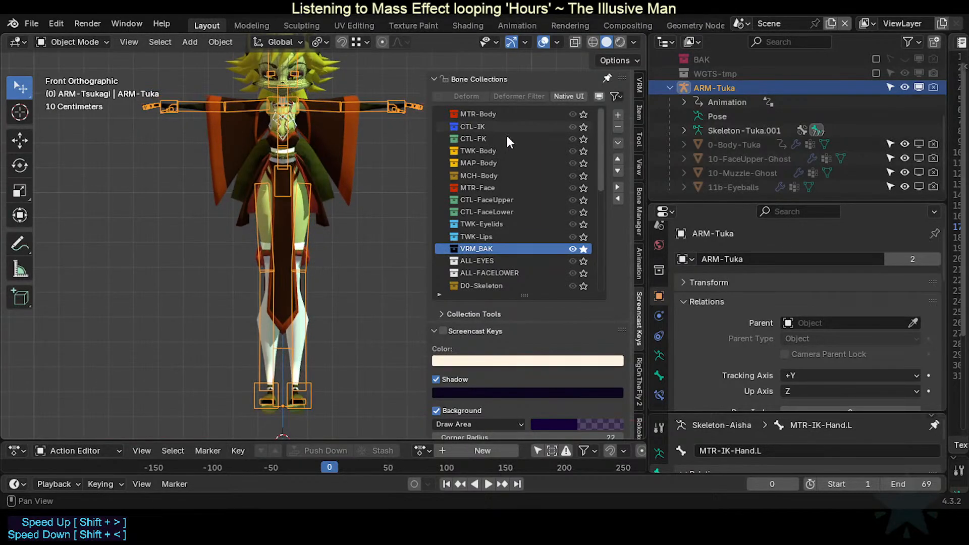
Step: Switch ARM-Tuka to Pose Mode, un-solo all its bone collections and reveal the hidden bones
{"action": "left_click", "coordinate": [583, 115]}
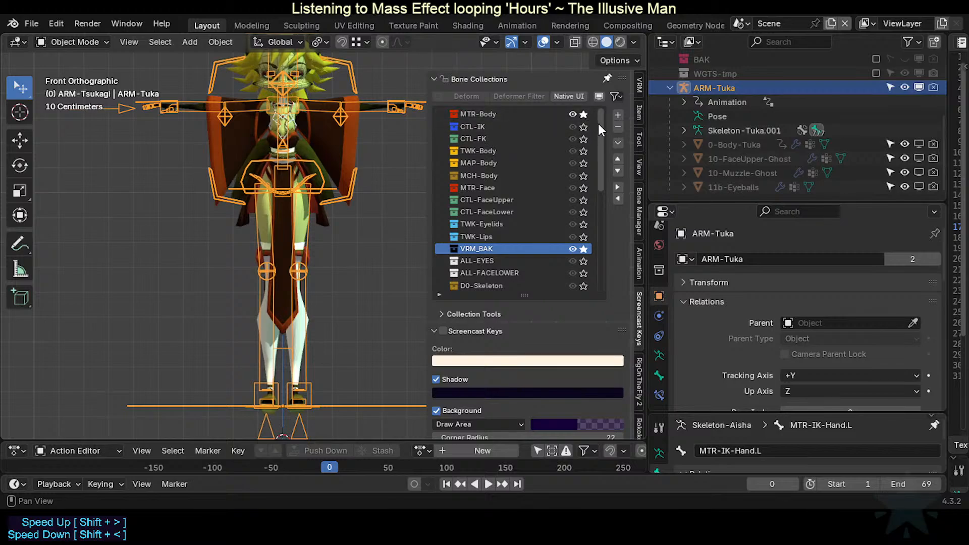
{"action": "left_click_drag", "start_coordinate": [598, 124], "coordinate": [585, 176]}
{"action": "key", "text": "q"}
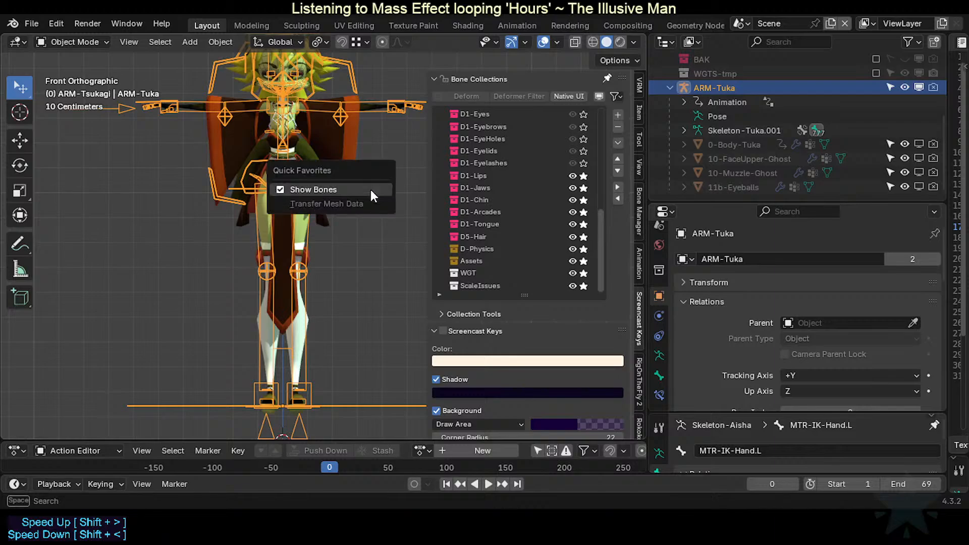
{"action": "key", "text": "Escape"}
{"action": "key", "text": "ctrl+Tab"}
{"action": "key", "text": "q"}
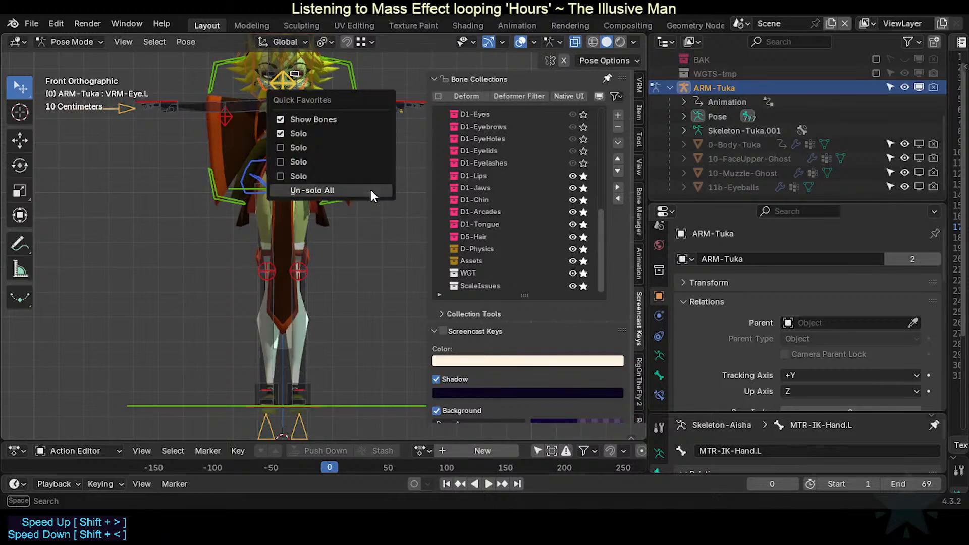
{"action": "left_click", "coordinate": [372, 192]}
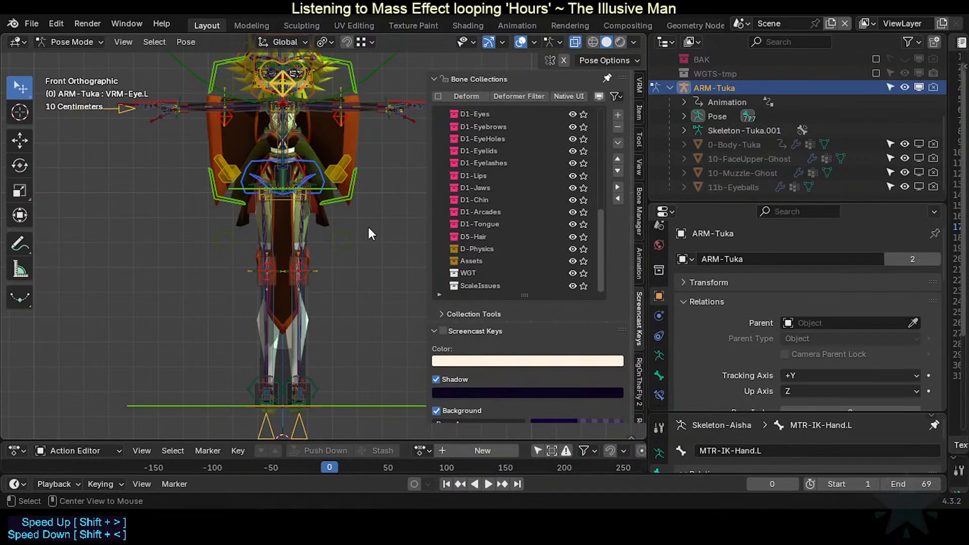
{"action": "key", "text": "alt+h"}
Step: Save TEMPLATE-RiggedModel.blend, inspect the full rig around Tsukagi's head and deselect all bones
{"action": "middle_click_drag", "start_coordinate": [369, 152], "coordinate": [248, 255], "text": "shift"}
{"action": "scroll", "coordinate": [360, 250], "scroll_direction": "up", "scroll_amount": 3}
{"action": "scroll", "coordinate": [363, 255], "scroll_direction": "up", "scroll_amount": 4}
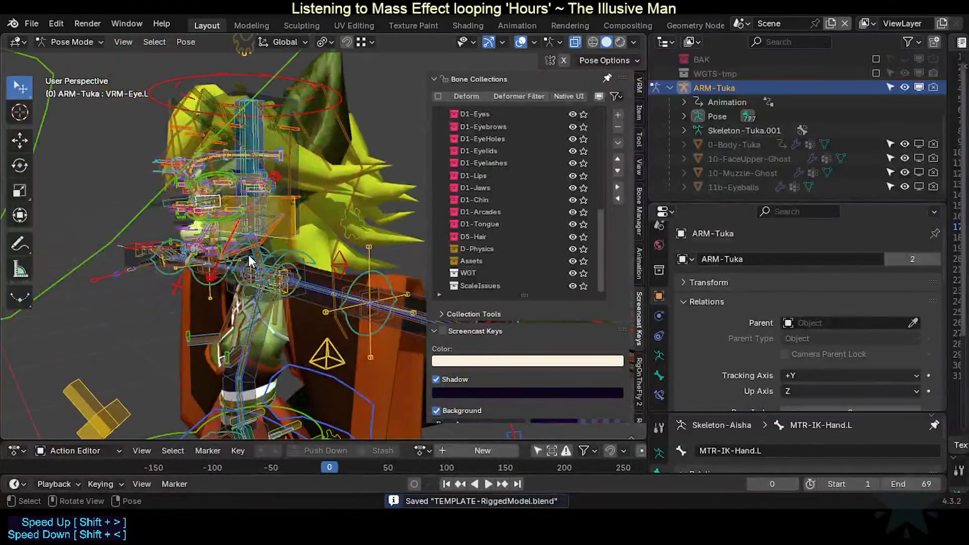
{"action": "key", "text": "KP_1"}
{"action": "key", "text": "KP_3"}
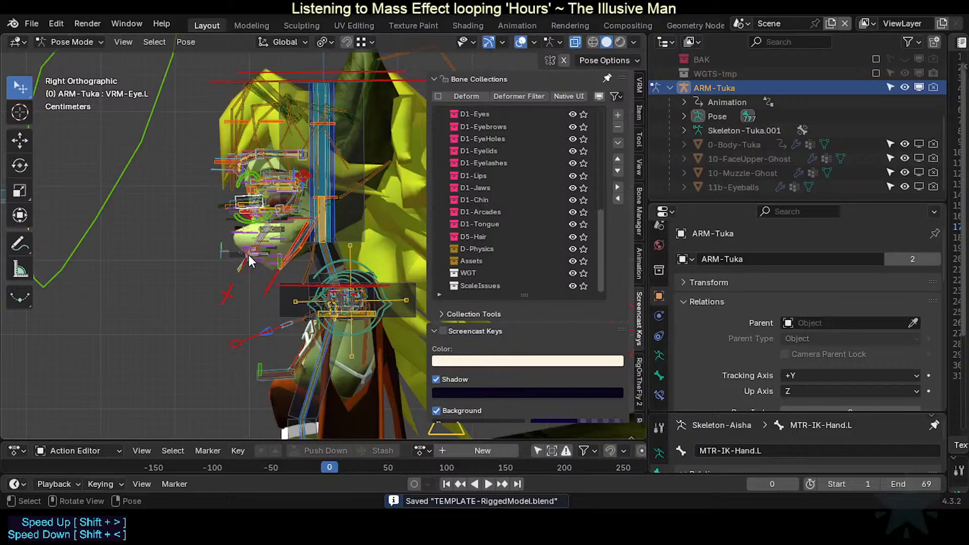
{"action": "middle_click_drag", "start_coordinate": [248, 255], "coordinate": [261, 213]}
{"action": "key", "text": "n"}
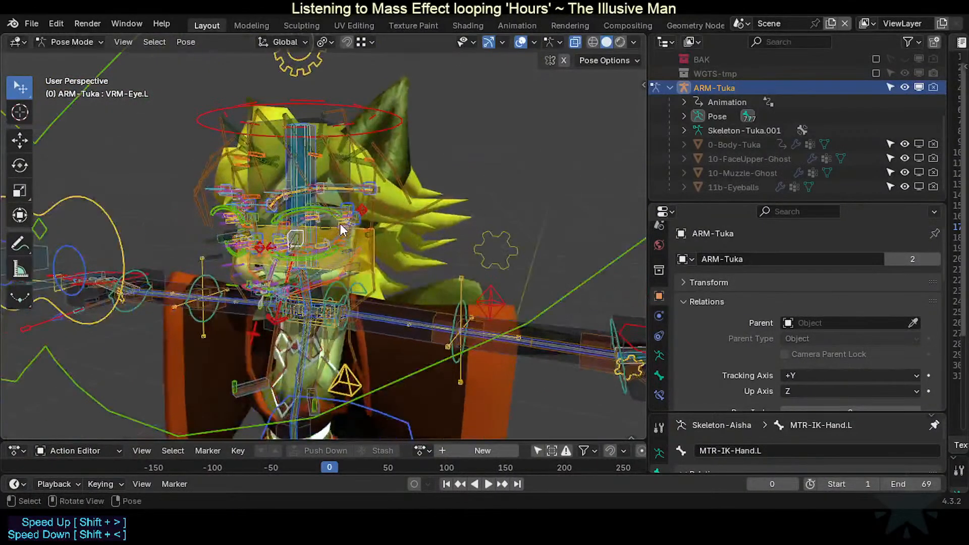
{"action": "key", "text": "alt+a"}
{"action": "key", "text": "n"}
{"action": "scroll", "coordinate": [557, 152], "scroll_direction": "up", "scroll_amount": 10}
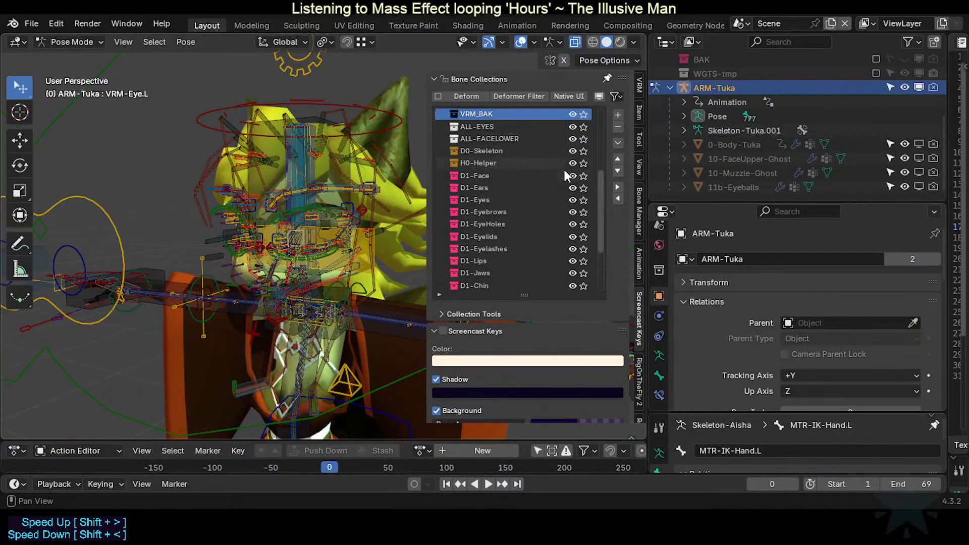
{"action": "key", "text": "n"}
Step: Examine the rig's leg and foot bones against Tsukagi's feet in right orthographic view
{"action": "middle_click_drag", "start_coordinate": [328, 374], "coordinate": [413, 56], "text": "shift"}
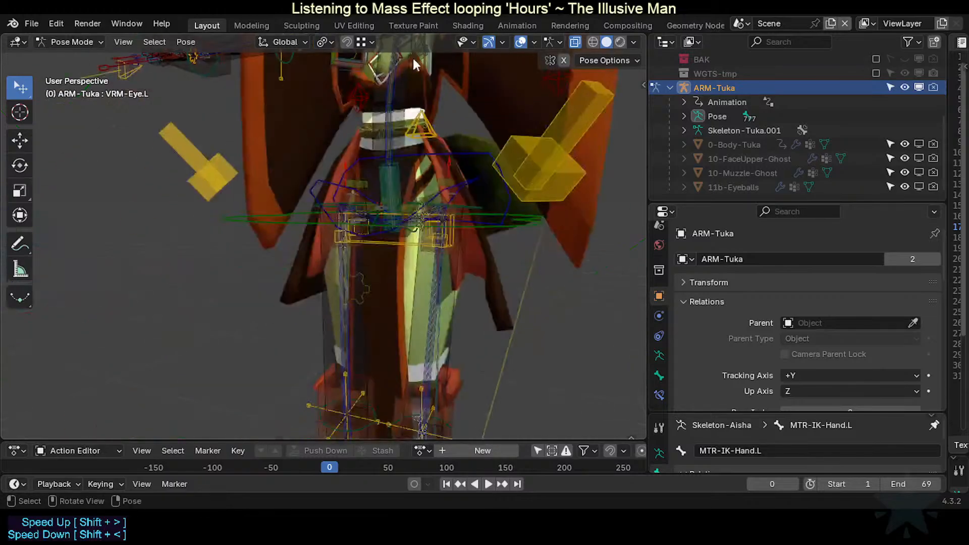
{"action": "scroll", "coordinate": [411, 202], "scroll_direction": "down", "scroll_amount": 4}
{"action": "middle_click_drag", "start_coordinate": [410, 329], "coordinate": [357, 154], "text": "shift"}
{"action": "scroll", "coordinate": [383, 198], "scroll_direction": "up", "scroll_amount": 3}
{"action": "key", "text": "KP_1"}
{"action": "key", "text": "KP_3"}
{"action": "scroll", "coordinate": [383, 198], "scroll_direction": "up", "scroll_amount": 2}
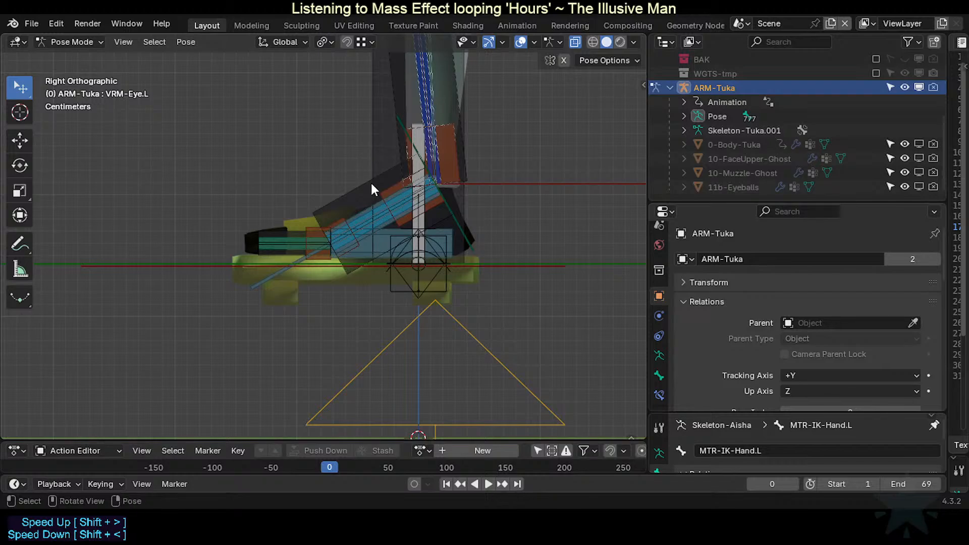
{"action": "middle_click_drag", "start_coordinate": [342, 150], "coordinate": [335, 191], "text": "shift"}
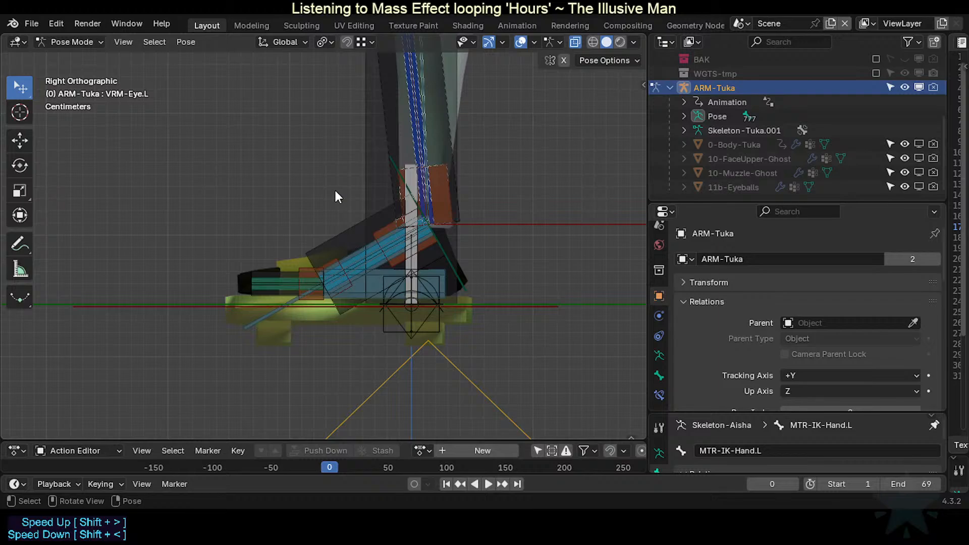
Step: Enter Edit Mode on ARM-Tuka, set its bone display type to Octahedral and show the bone collections list
{"action": "key", "text": "Tab"}
{"action": "scroll", "coordinate": [335, 191], "scroll_direction": "down", "scroll_amount": 4}
{"action": "middle_click_drag", "start_coordinate": [290, 141], "coordinate": [360, 270], "text": "shift"}
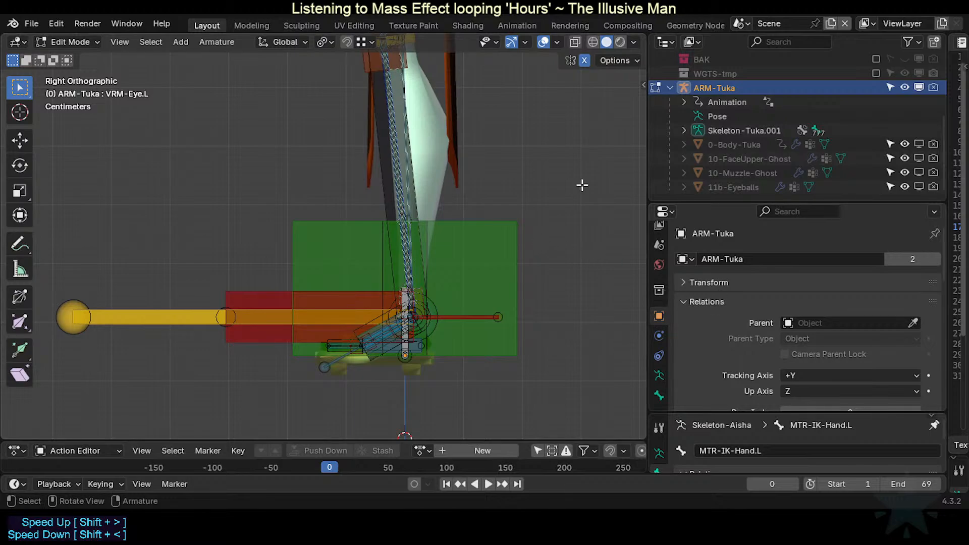
{"action": "key", "text": "ctrl+alt+shift+d"}
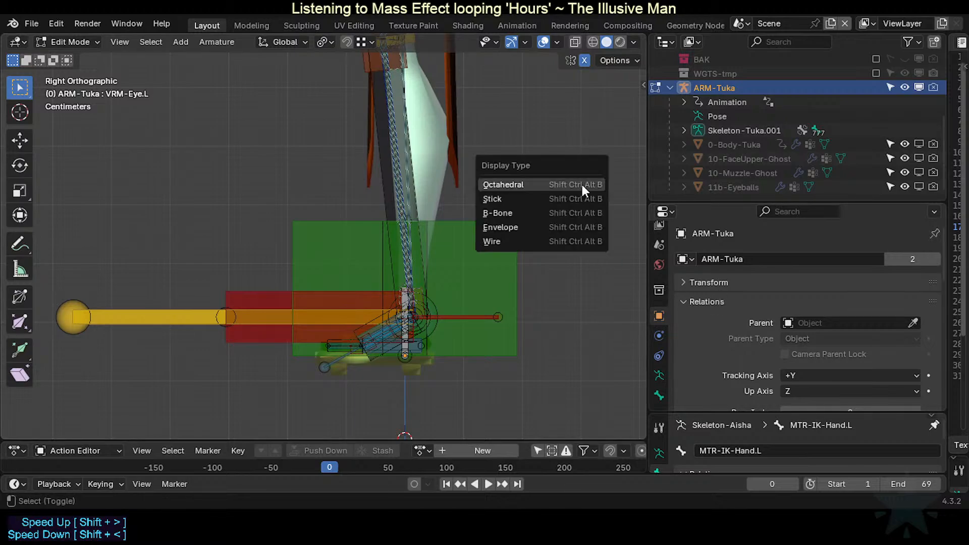
{"action": "left_click", "coordinate": [574, 214]}
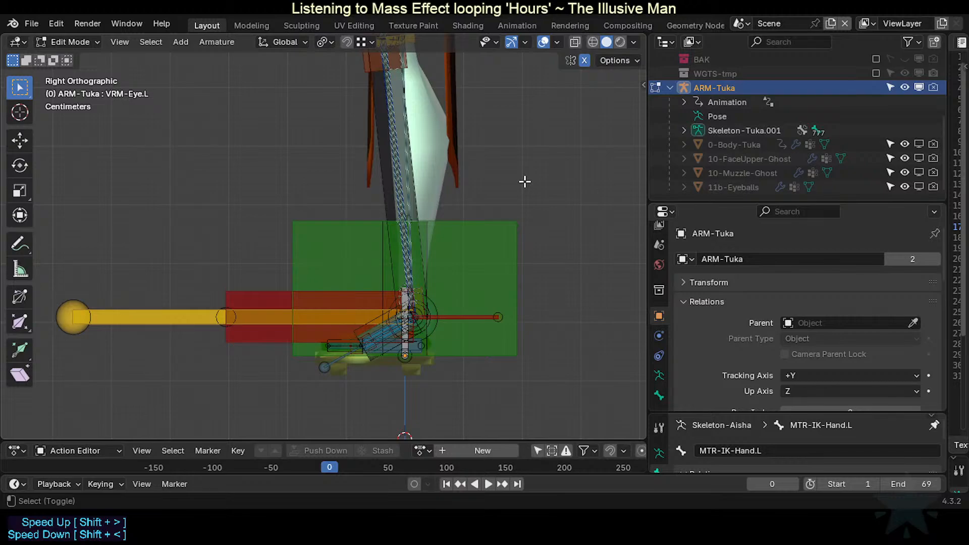
{"action": "key", "text": "ctrl+alt+shift+d"}
{"action": "left_click", "coordinate": [524, 152]}
{"action": "key", "text": "n"}
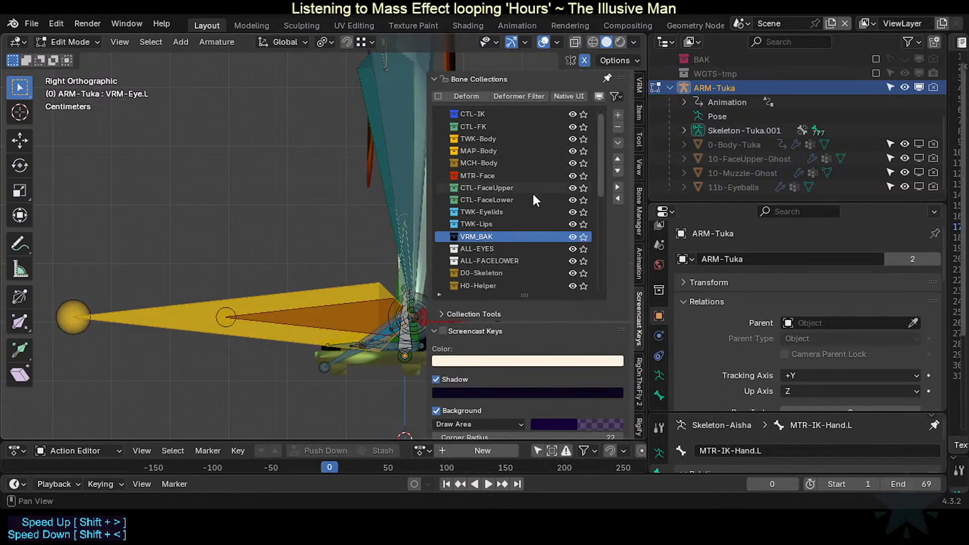
Step: Turn on the Screencast Keys overlay, hide the sidebar and frame the rig's foot bones
{"action": "scroll", "coordinate": [510, 352], "scroll_direction": "down", "scroll_amount": 5}
{"action": "left_click", "coordinate": [438, 189]}
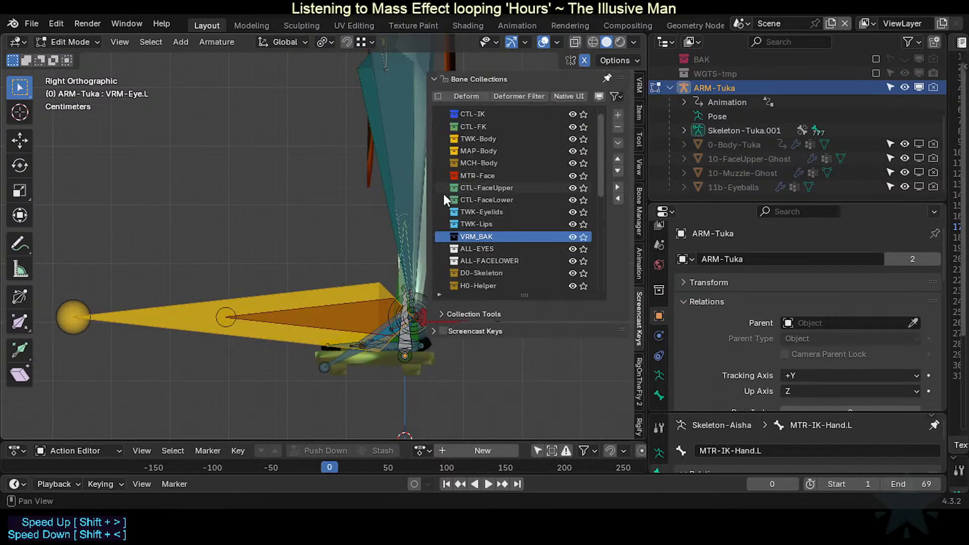
{"action": "left_click", "coordinate": [441, 330]}
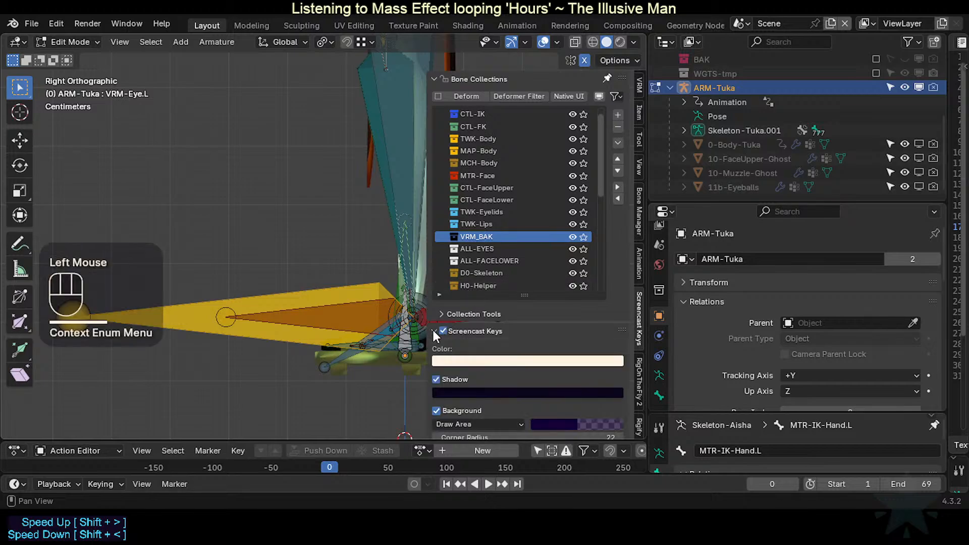
{"action": "key", "text": "n"}
{"action": "scroll", "coordinate": [378, 318], "scroll_direction": "up", "scroll_amount": 1}
{"action": "middle_click_drag", "start_coordinate": [379, 318], "coordinate": [425, 276], "text": "shift"}
{"action": "scroll", "coordinate": [425, 275], "scroll_direction": "down", "scroll_amount": 3}
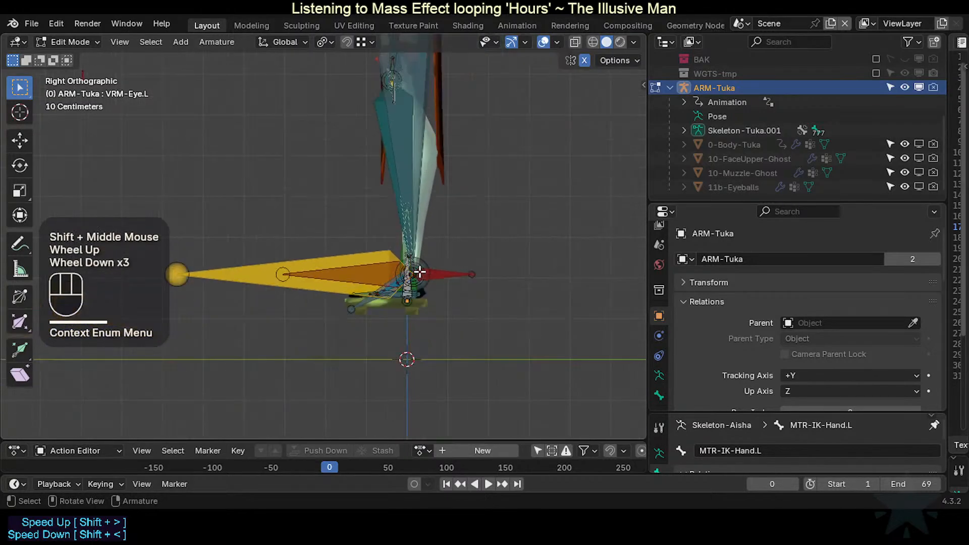
{"action": "key", "text": "alt+z"}
{"action": "key", "text": "alt+z"}
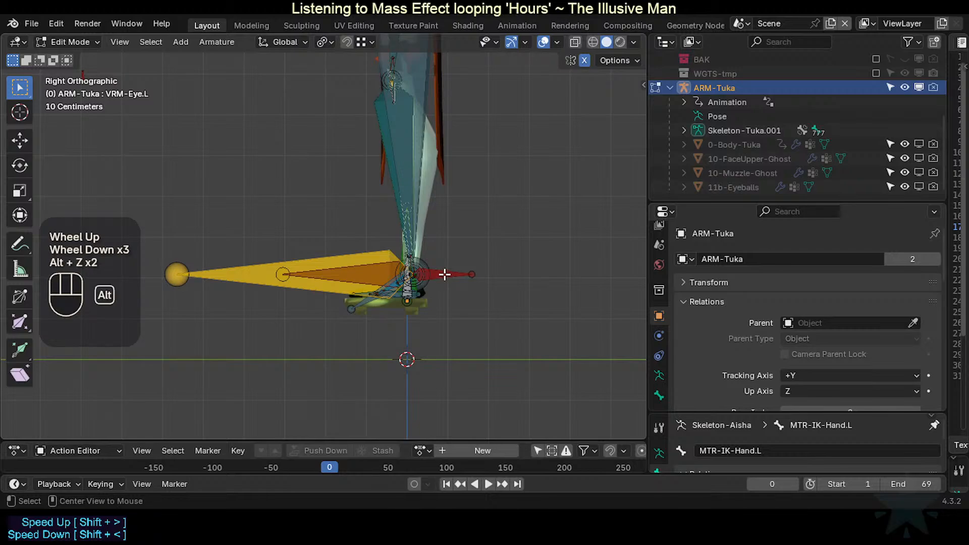
{"action": "key", "text": "alt+z"}
{"action": "key", "text": "alt+z"}
{"action": "key", "text": "b"}
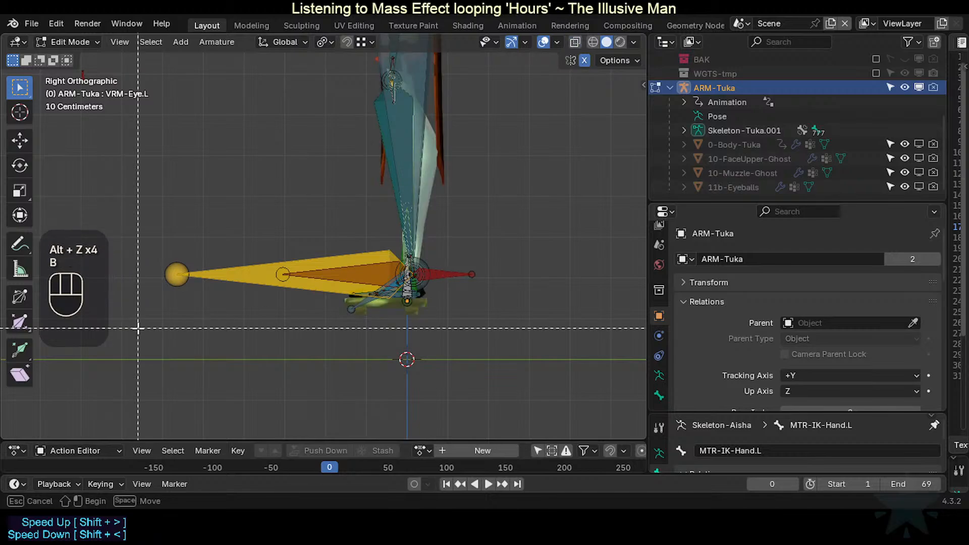
{"action": "left_click_drag", "start_coordinate": [138, 328], "coordinate": [500, 233]}
{"action": "scroll", "coordinate": [449, 263], "scroll_direction": "up", "scroll_amount": 1}
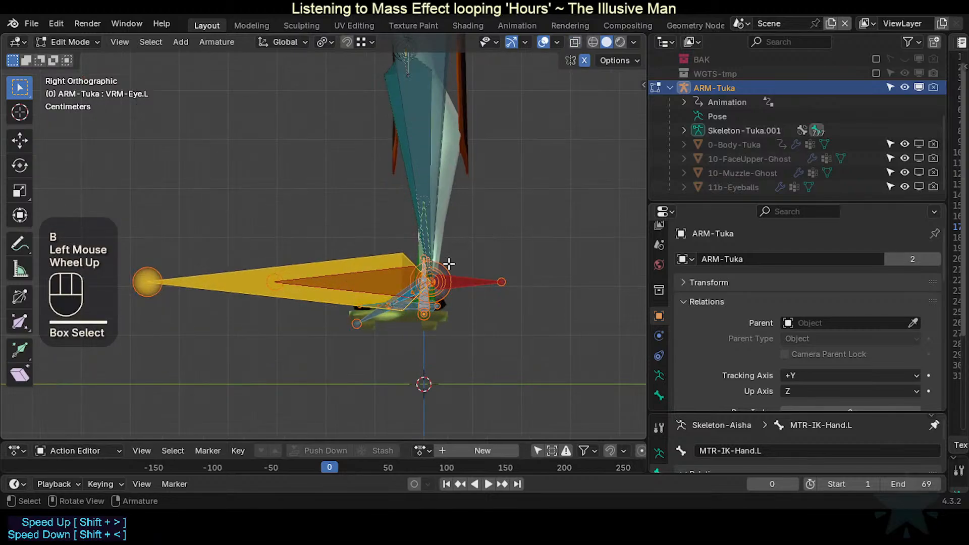
{"action": "key", "text": "g"}
{"action": "key", "text": "Escape"}
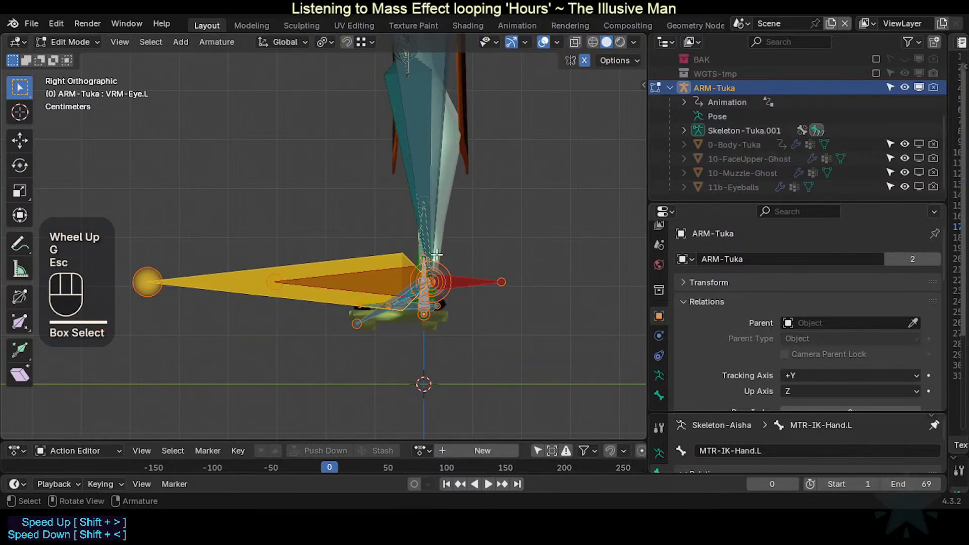
{"action": "key", "text": "c"}
{"action": "left_click", "coordinate": [423, 220]}
{"action": "right_click", "coordinate": [424, 222]}
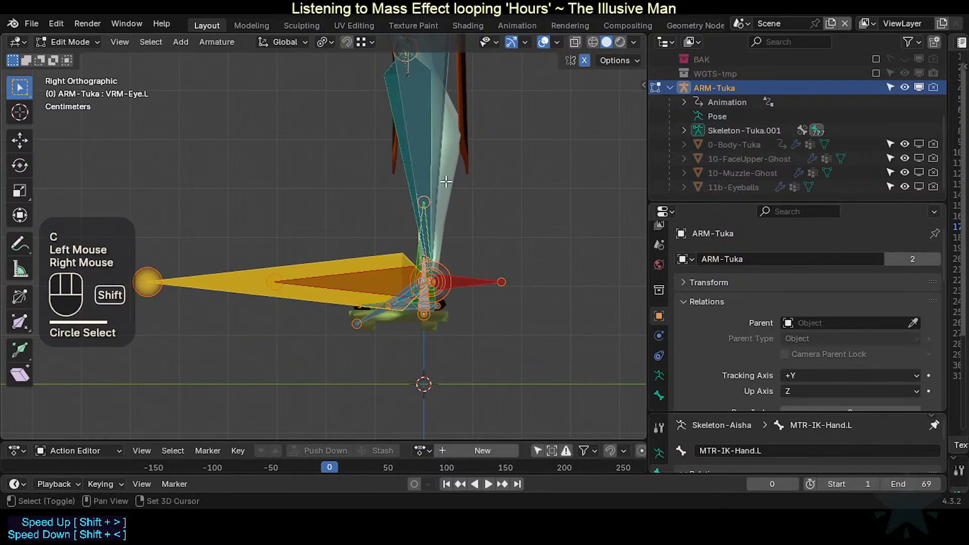
{"action": "middle_click_drag", "start_coordinate": [446, 198], "coordinate": [448, 249], "text": "shift"}
{"action": "key", "text": "alt+a"}
Step: Check the overlapping lower-leg bones at the ankle and box-select all foot and ankle bones, including VRM-Root
{"action": "left_click", "coordinate": [425, 283]}
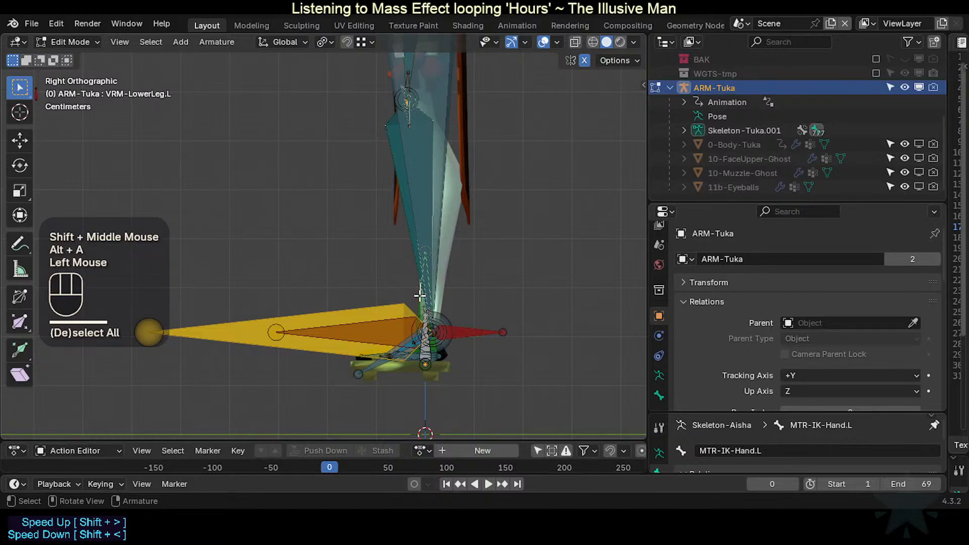
{"action": "left_click", "coordinate": [420, 295]}
{"action": "left_click", "coordinate": [420, 295]}
{"action": "left_click", "coordinate": [419, 295]}
{"action": "left_click", "coordinate": [418, 300]}
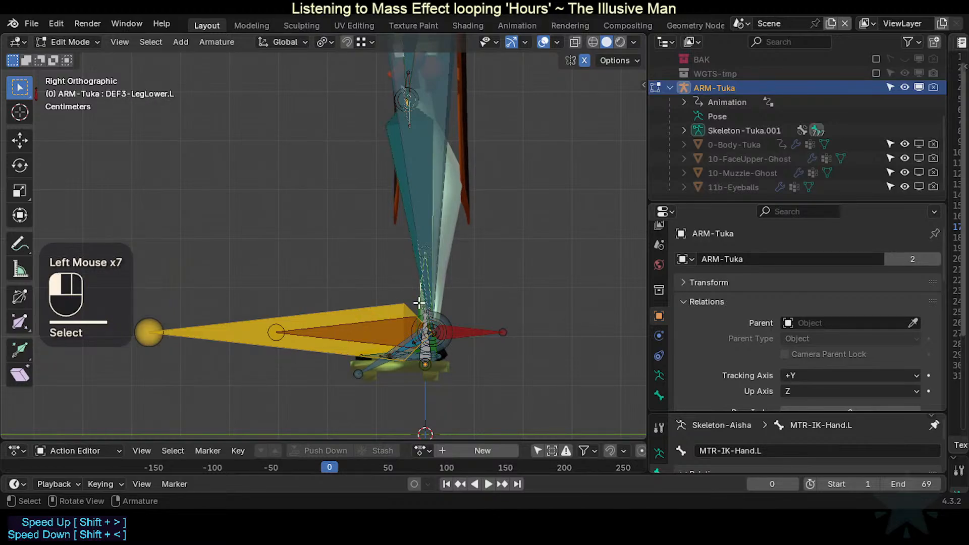
{"action": "key", "text": "b"}
{"action": "left_click_drag", "start_coordinate": [146, 399], "coordinate": [564, 240]}
{"action": "middle_click_drag", "start_coordinate": [504, 331], "coordinate": [473, 273], "text": "shift"}
{"action": "scroll", "coordinate": [493, 274], "scroll_direction": "up", "scroll_amount": 2}
{"action": "scroll", "coordinate": [474, 273], "scroll_direction": "up", "scroll_amount": 1}
{"action": "key", "text": "g"}
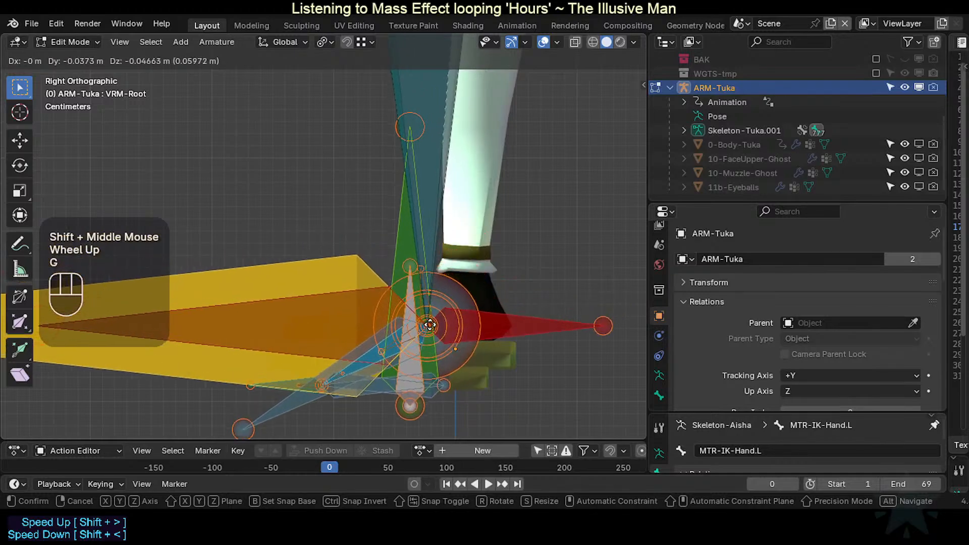
{"action": "key", "text": "Escape"}
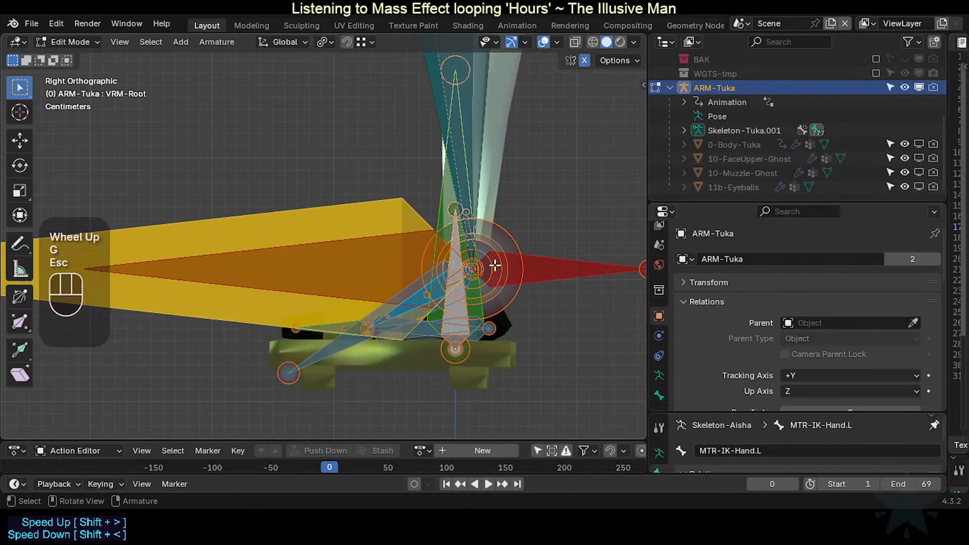
{"action": "scroll", "coordinate": [495, 265], "scroll_direction": "down", "scroll_amount": 1}
{"action": "key", "text": "shift+ctrl+alt+z"}
{"action": "middle_click_drag", "start_coordinate": [507, 281], "coordinate": [464, 270], "text": "shift"}
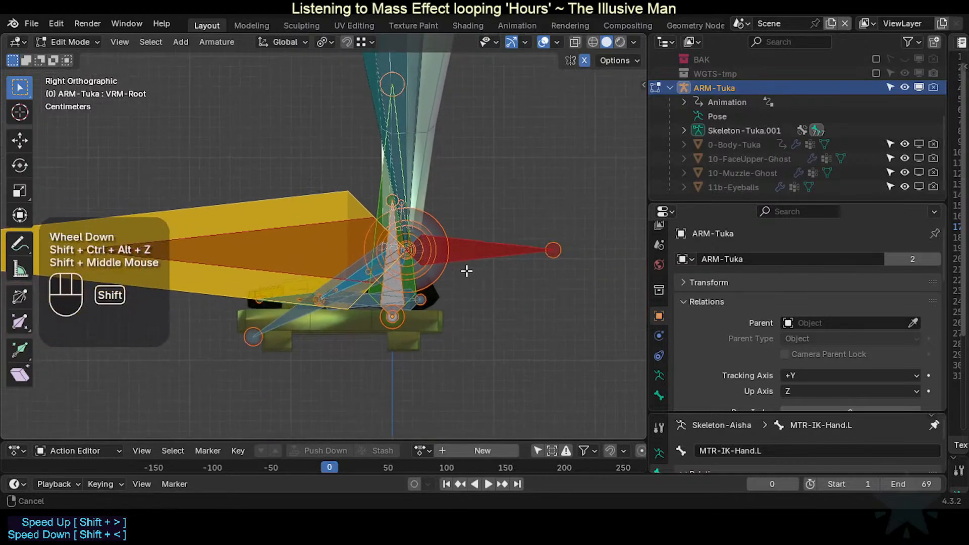
{"action": "scroll", "coordinate": [445, 261], "scroll_direction": "up", "scroll_amount": 2}
{"action": "key", "text": "g"}
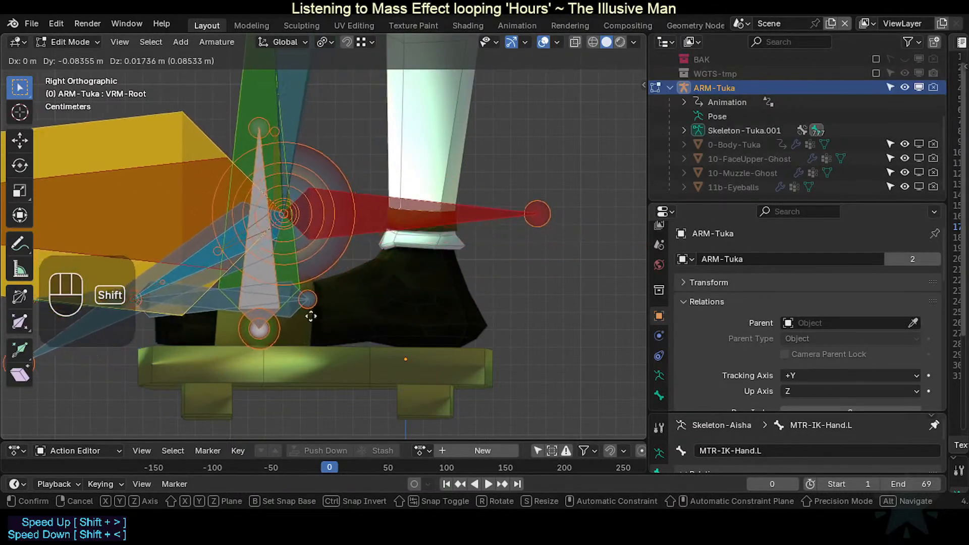
{"action": "key", "text": "Escape"}
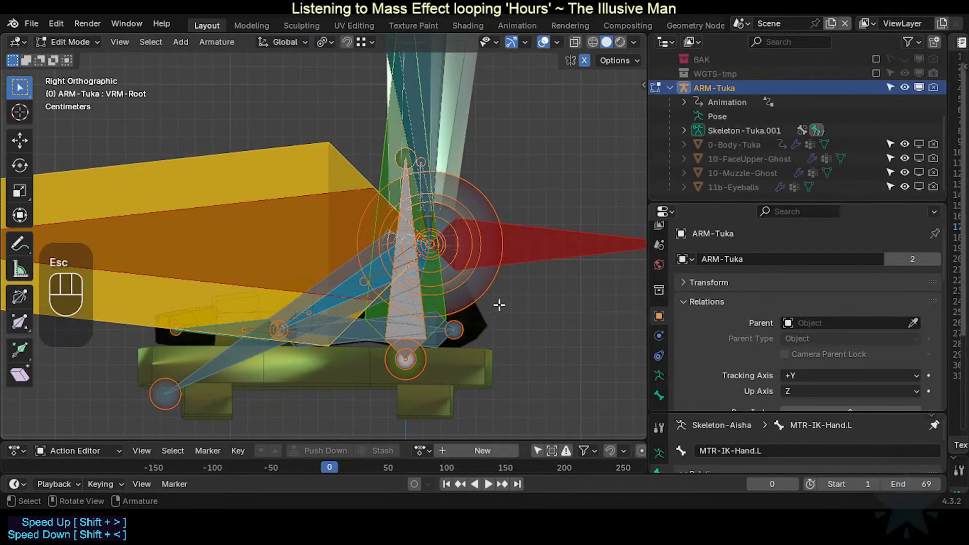
{"action": "key", "text": "g"}
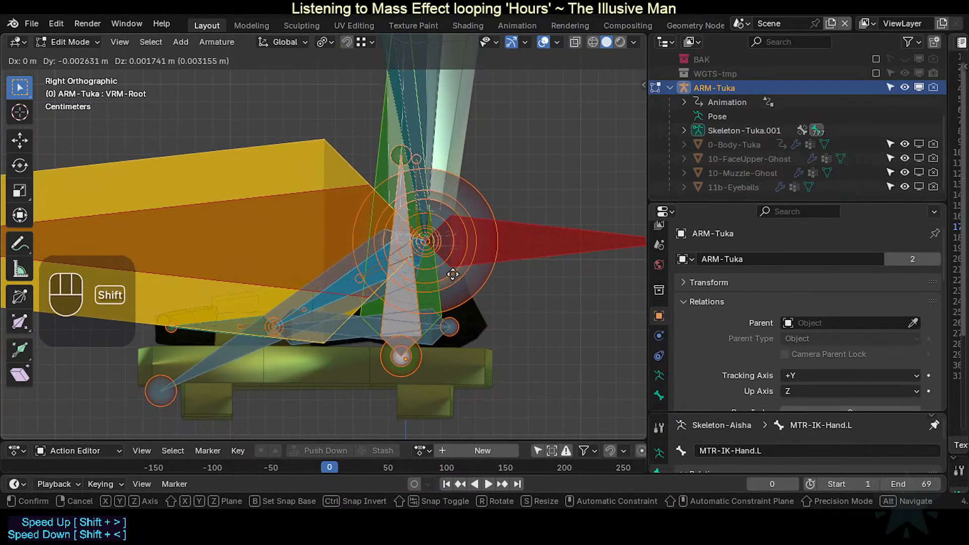
{"action": "key", "text": "Escape"}
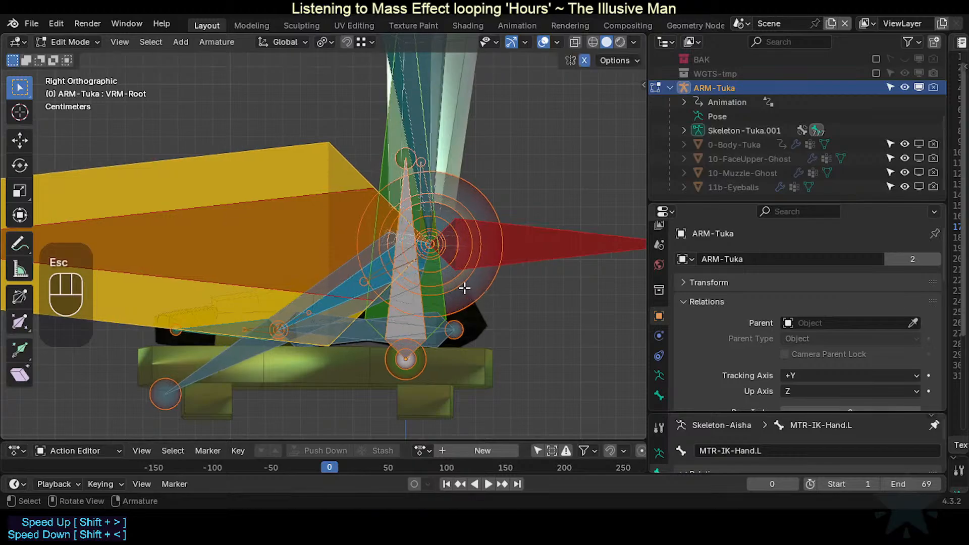
Step: Try to move the selected foot bones along the global X axis in the front orthographic view
{"action": "scroll", "coordinate": [460, 281], "scroll_direction": "down", "scroll_amount": 3}
{"action": "middle_click_drag", "start_coordinate": [469, 280], "coordinate": [434, 271], "text": "shift"}
{"action": "key", "text": "KP_1"}
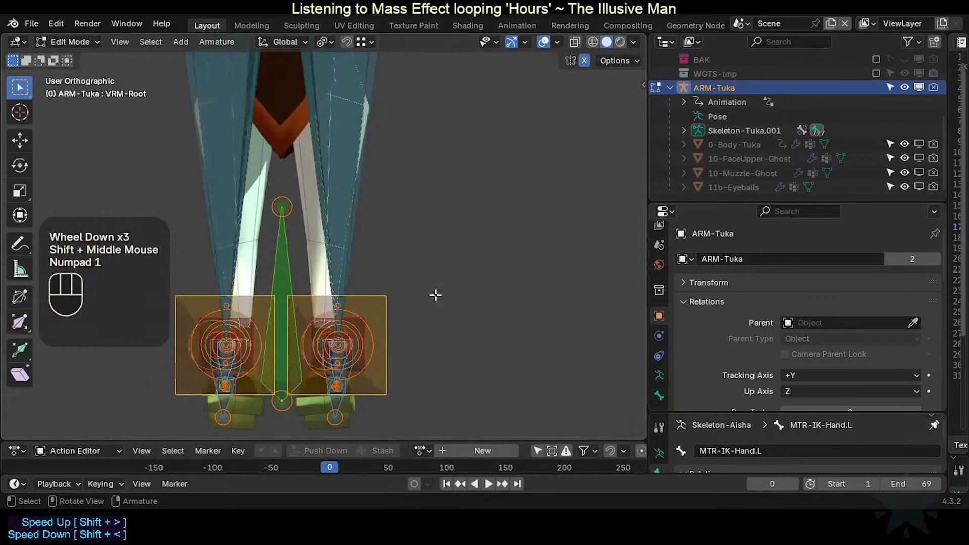
{"action": "scroll", "coordinate": [404, 198], "scroll_direction": "down", "scroll_amount": 2}
{"action": "scroll", "coordinate": [396, 237], "scroll_direction": "up", "scroll_amount": 2}
{"action": "middle_click_drag", "start_coordinate": [396, 237], "coordinate": [426, 262], "text": "shift"}
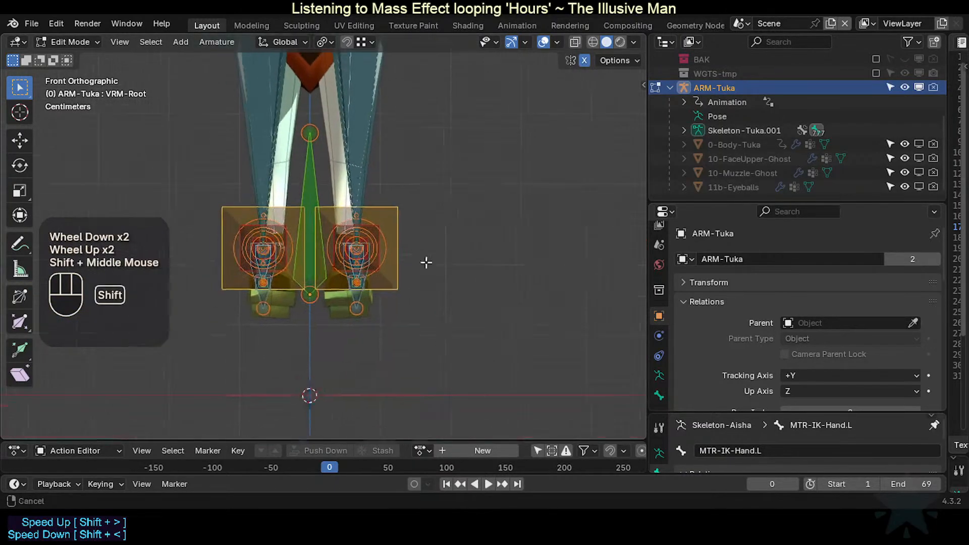
{"action": "scroll", "coordinate": [430, 259], "scroll_direction": "up", "scroll_amount": 3}
{"action": "key", "text": "g"}
{"action": "key", "text": "x"}
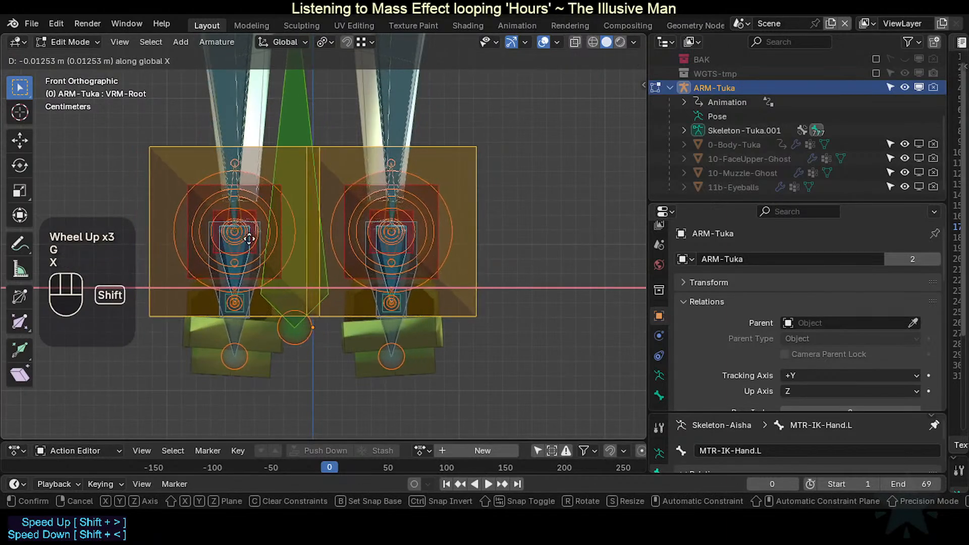
{"action": "key", "text": "Escape"}
Step: Move the selected foot bones inward along the global X axis until they line up with Tsukagi's ankles
{"action": "middle_click_drag", "start_coordinate": [398, 228], "coordinate": [411, 285], "text": "shift"}
{"action": "scroll", "coordinate": [410, 285], "scroll_direction": "down", "scroll_amount": 2}
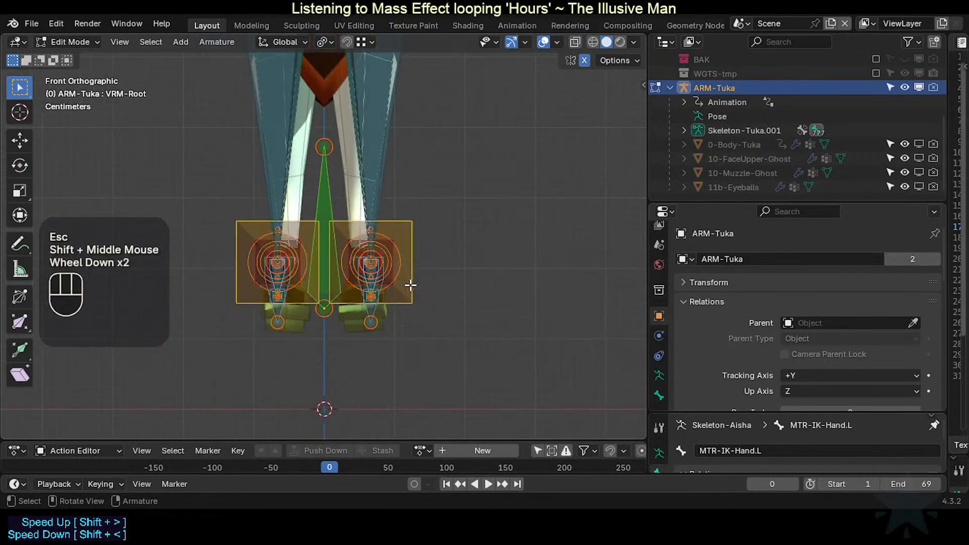
{"action": "key", "text": "g"}
{"action": "key", "text": "x"}
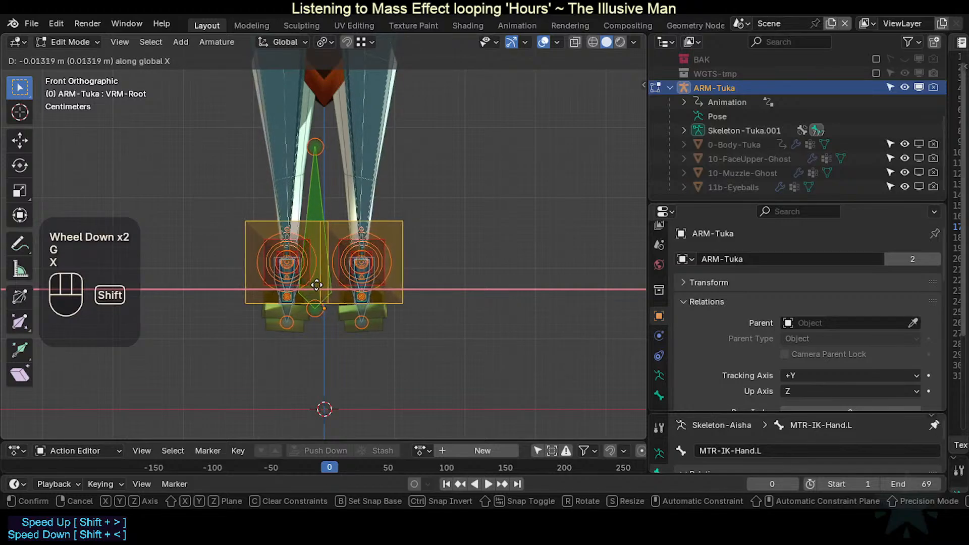
{"action": "left_click", "coordinate": [304, 284], "text": "shift"}
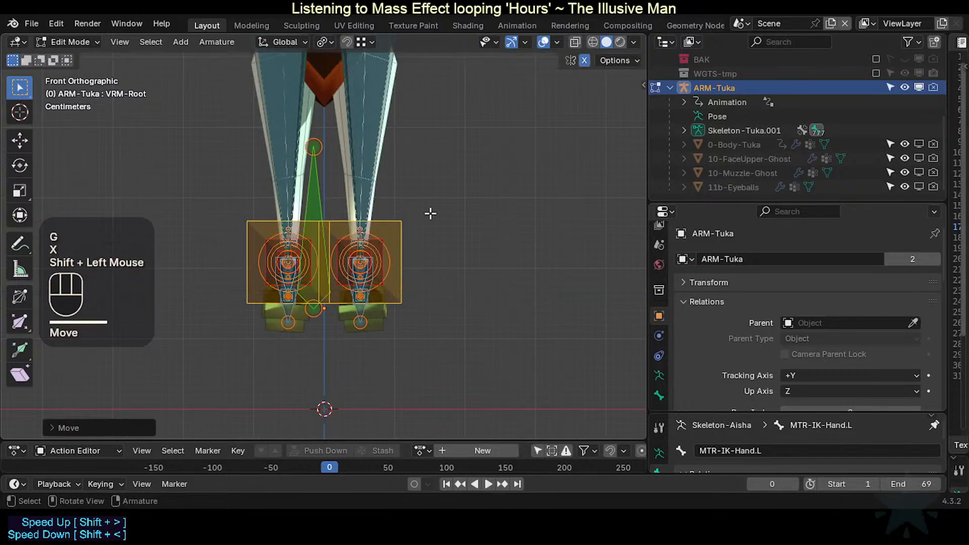
Step: Nudge the selected foot bones along the global Y axis in right orthographic view and select the AIM-Foot.L bone
{"action": "key", "text": "KP_3"}
{"action": "key", "text": "KP_Decimal"}
{"action": "scroll", "coordinate": [430, 213], "scroll_direction": "up", "scroll_amount": 7}
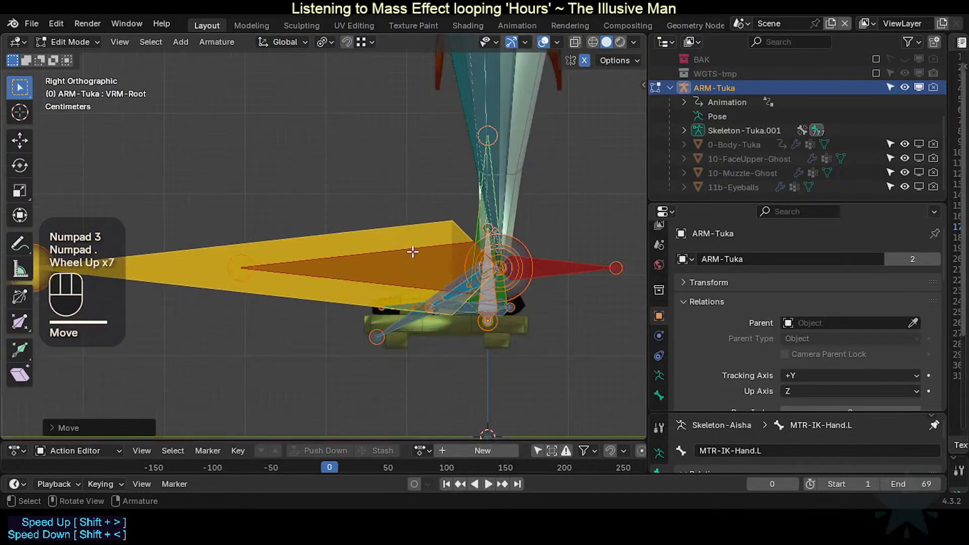
{"action": "middle_click_drag", "start_coordinate": [411, 249], "coordinate": [388, 274], "text": "shift"}
{"action": "key", "text": "g"}
{"action": "key", "text": "y"}
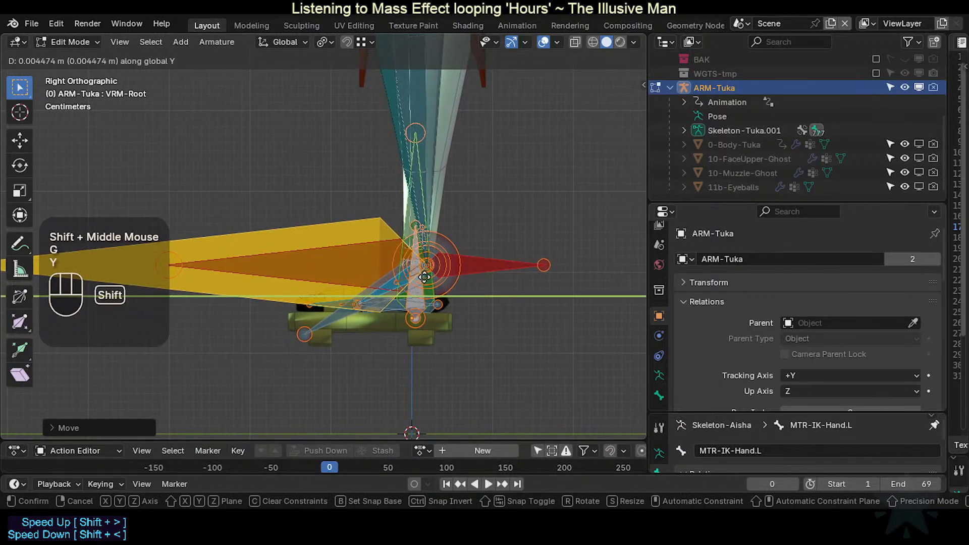
{"action": "left_click", "coordinate": [364, 278], "text": "shift"}
{"action": "scroll", "coordinate": [314, 278], "scroll_direction": "down", "scroll_amount": 2}
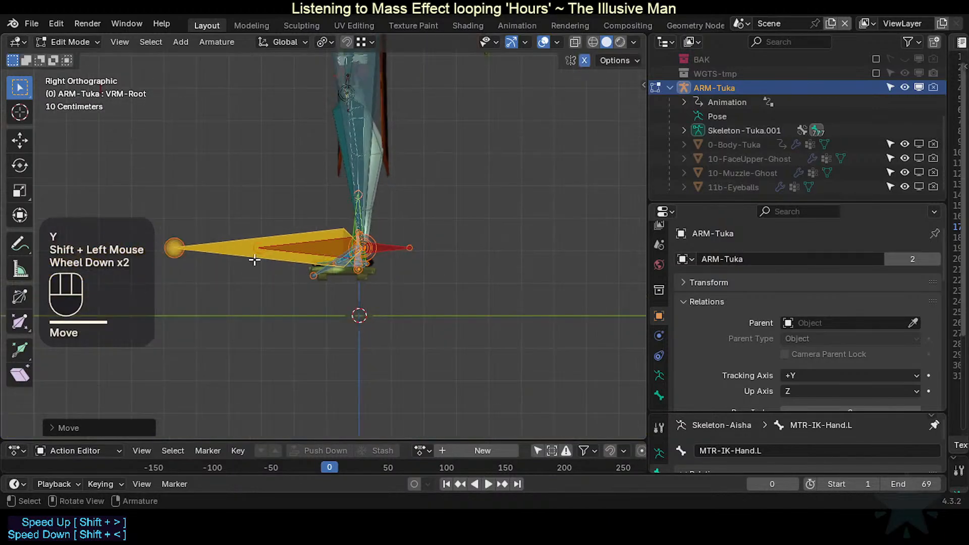
{"action": "left_click", "coordinate": [286, 230]}
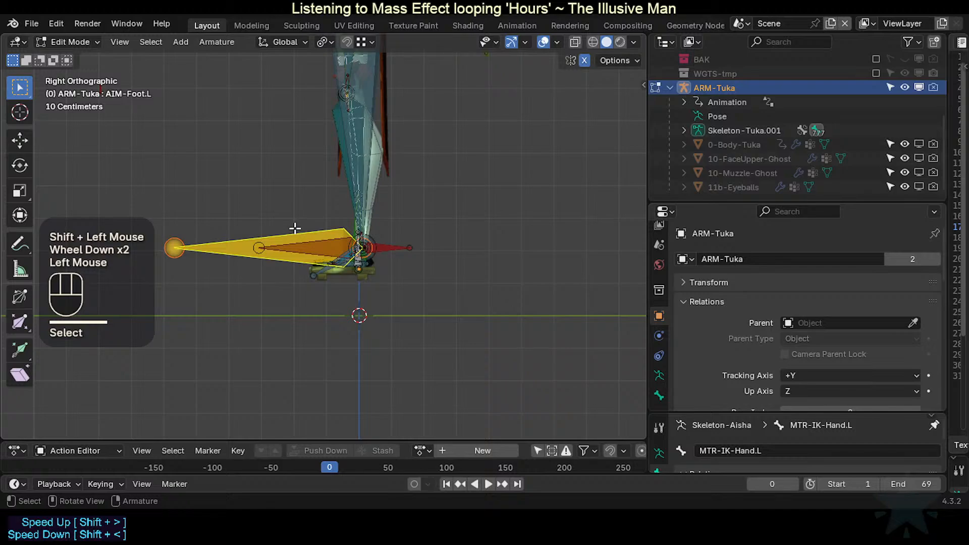
Step: Return ARM-Tuka to Object Mode and inspect its foot controls against Tsukagi's feet from the front and in perspective
{"action": "key", "text": "ctrl+Tab"}
{"action": "middle_click_drag", "start_coordinate": [338, 261], "coordinate": [381, 300], "text": "shift"}
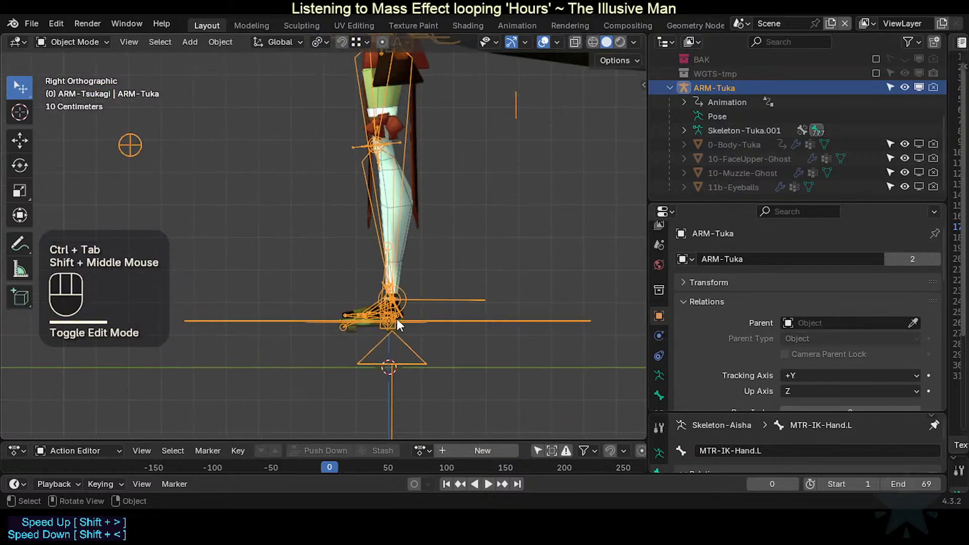
{"action": "key", "text": "KP_1"}
{"action": "scroll", "coordinate": [397, 320], "scroll_direction": "up", "scroll_amount": 2}
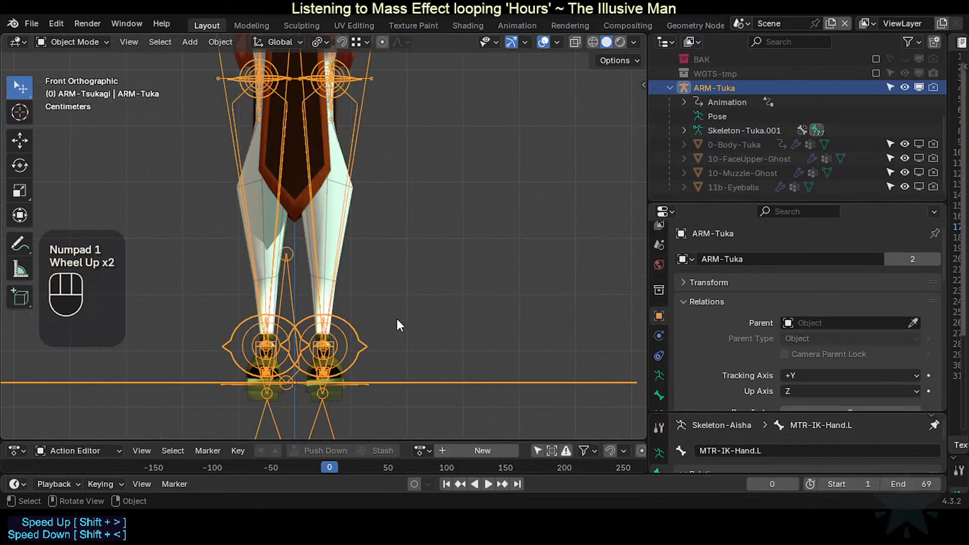
{"action": "middle_click_drag", "start_coordinate": [397, 319], "coordinate": [339, 253]}
{"action": "scroll", "coordinate": [348, 273], "scroll_direction": "down", "scroll_amount": 1}
{"action": "scroll", "coordinate": [363, 301], "scroll_direction": "up", "scroll_amount": 1}
{"action": "middle_click_drag", "start_coordinate": [364, 300], "coordinate": [416, 295], "text": "shift"}
{"action": "scroll", "coordinate": [398, 256], "scroll_direction": "down", "scroll_amount": 1}
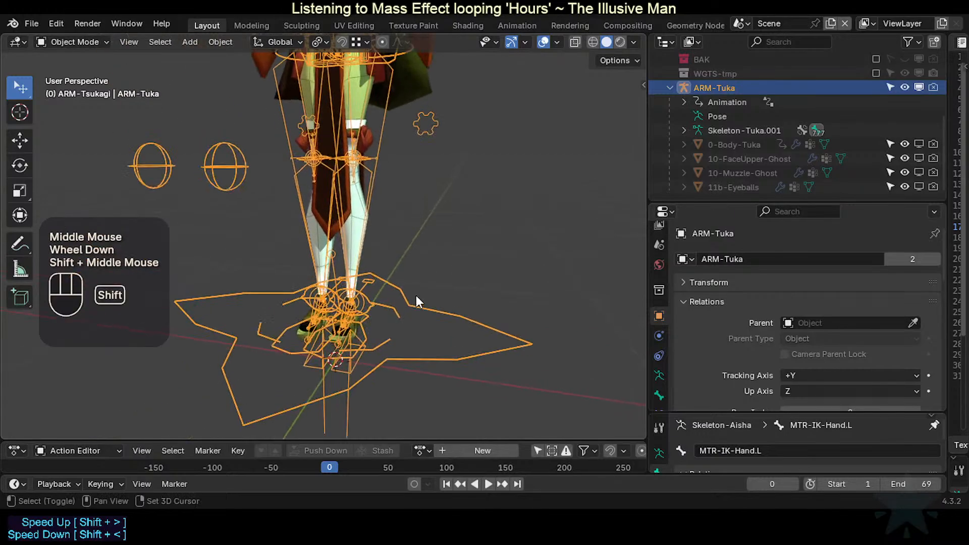
{"action": "scroll", "coordinate": [362, 110], "scroll_direction": "down", "scroll_amount": 3}
{"action": "scroll", "coordinate": [413, 235], "scroll_direction": "up", "scroll_amount": 2}
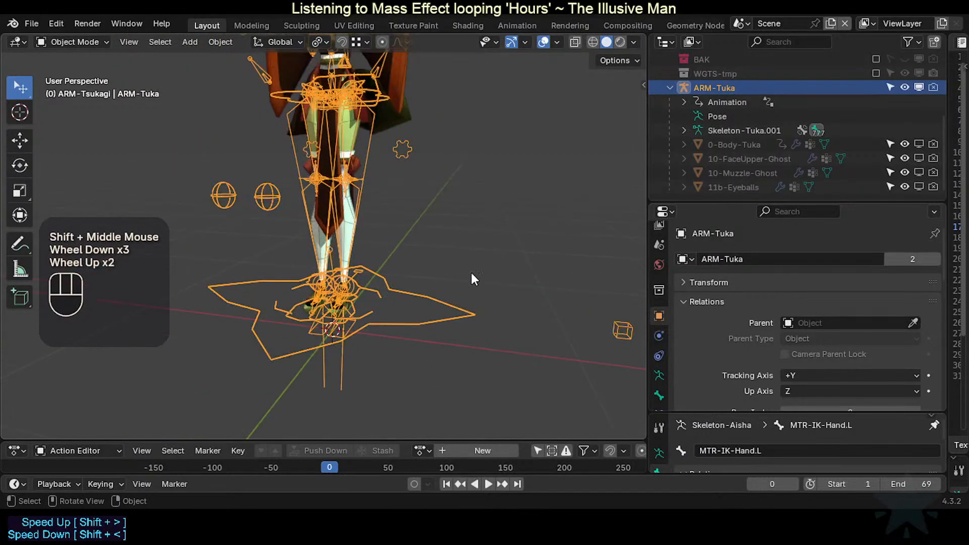
Step: Enable ARM-Aisha in the viewport and hide the ARM-Tuka armature
{"action": "left_click", "coordinate": [469, 222]}
{"action": "scroll", "coordinate": [840, 131], "scroll_direction": "up", "scroll_amount": 4}
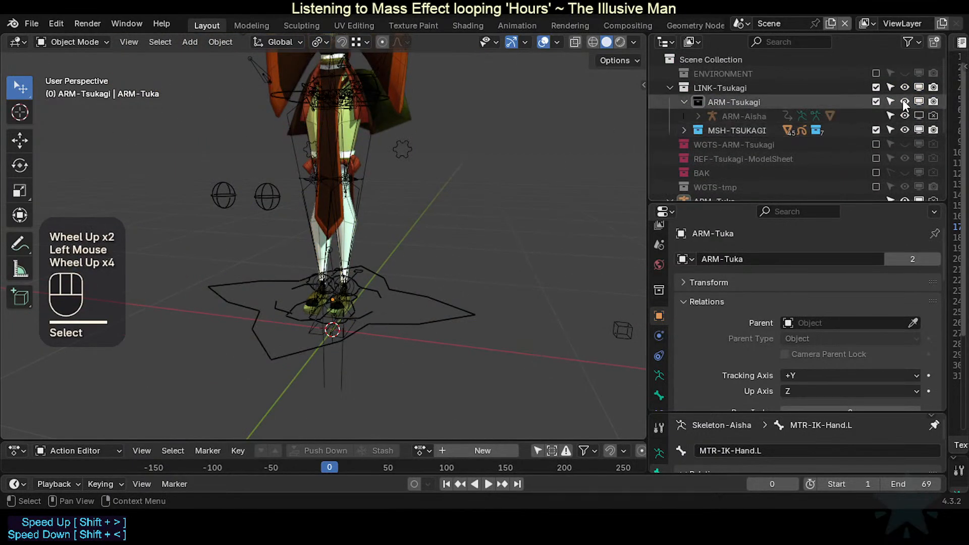
{"action": "left_click", "coordinate": [917, 113]}
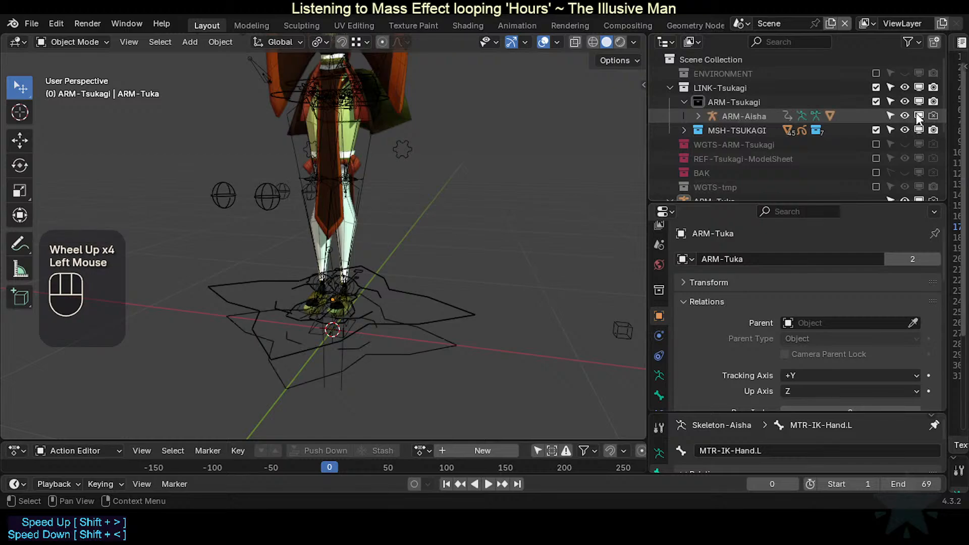
{"action": "left_click", "coordinate": [445, 310]}
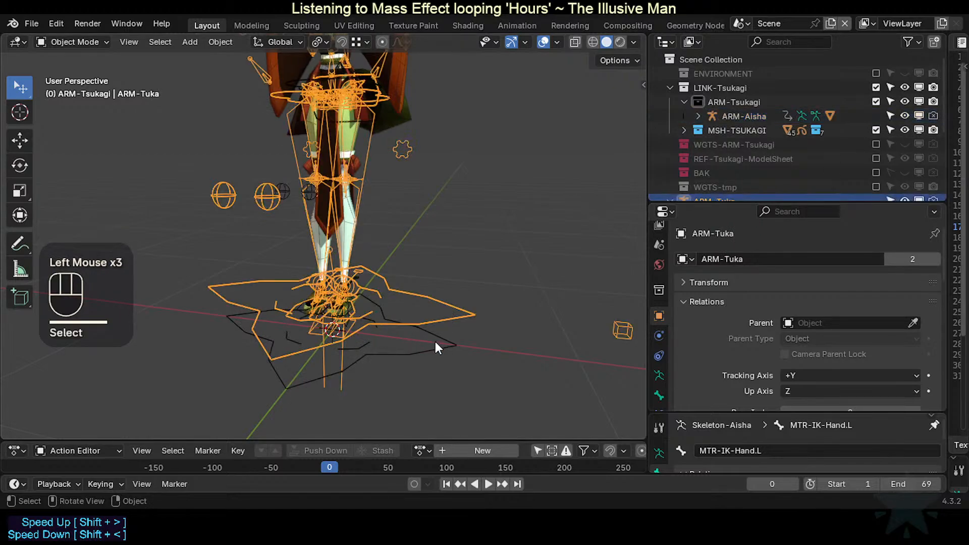
{"action": "key", "text": "h"}
Step: Select the ARM-Aisha armature and examine its root and foot controls beneath Tsukagi's feet
{"action": "left_click", "coordinate": [415, 330]}
{"action": "middle_click_drag", "start_coordinate": [410, 325], "coordinate": [427, 292]}
{"action": "scroll", "coordinate": [427, 326], "scroll_direction": "up", "scroll_amount": 2}
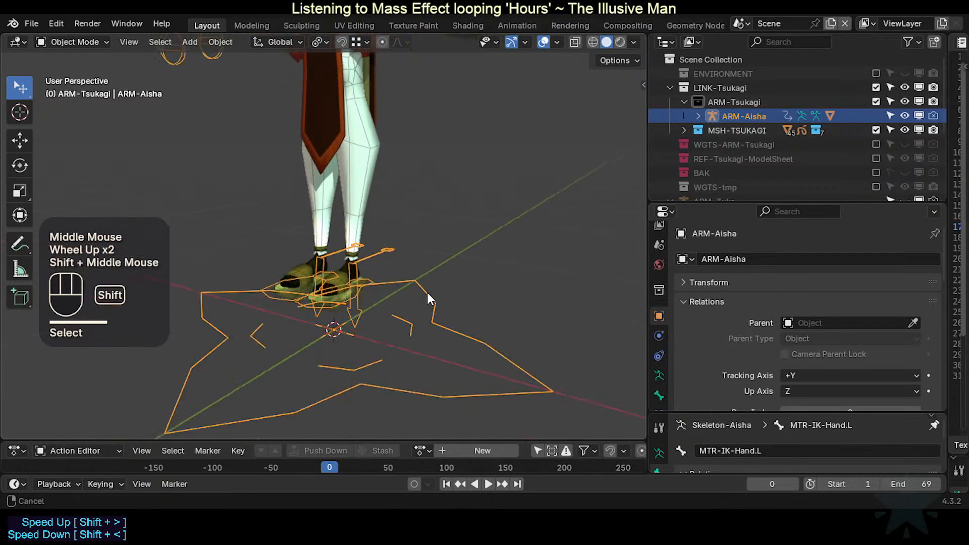
Step: Enter Edit Mode on ARM-Aisha, select the CTL-IK-Roll-Heel.L bone and snap the 3D cursor to it
{"action": "scroll", "coordinate": [422, 278], "scroll_direction": "up", "scroll_amount": 2}
{"action": "key", "text": "Tab"}
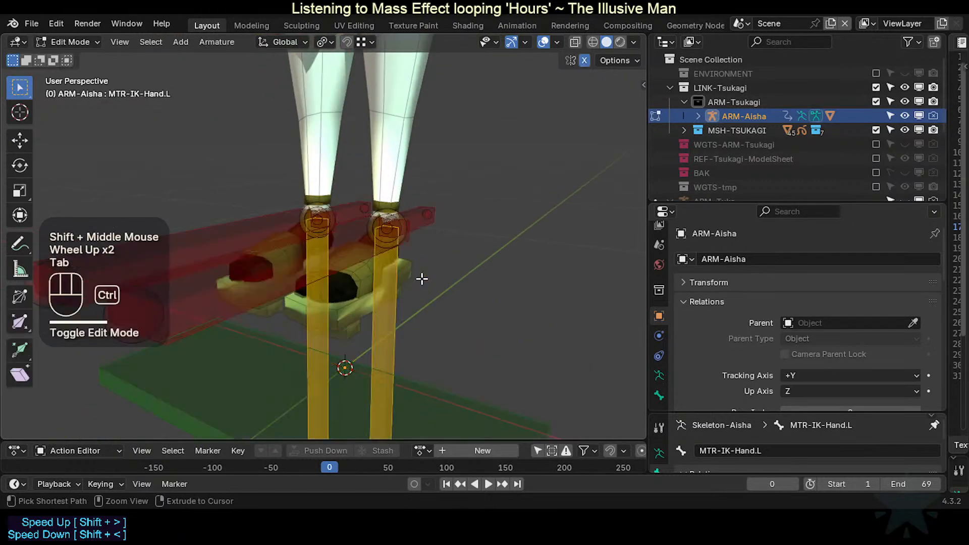
{"action": "left_click", "coordinate": [386, 223]}
{"action": "middle_click_drag", "start_coordinate": [456, 262], "coordinate": [362, 291]}
{"action": "key", "text": "shift+s"}
{"action": "scroll", "coordinate": [372, 257], "scroll_direction": "up", "scroll_amount": 2}
{"action": "scroll", "coordinate": [370, 255], "scroll_direction": "down", "scroll_amount": 2}
{"action": "scroll", "coordinate": [386, 286], "scroll_direction": "down", "scroll_amount": 2}
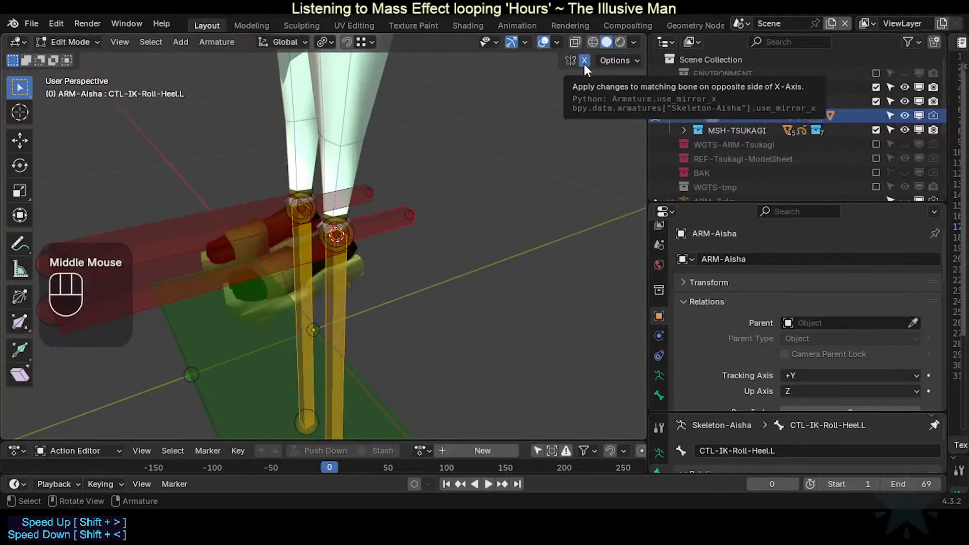
{"action": "scroll", "coordinate": [426, 274], "scroll_direction": "down", "scroll_amount": 2}
{"action": "scroll", "coordinate": [372, 277], "scroll_direction": "up", "scroll_amount": 1}
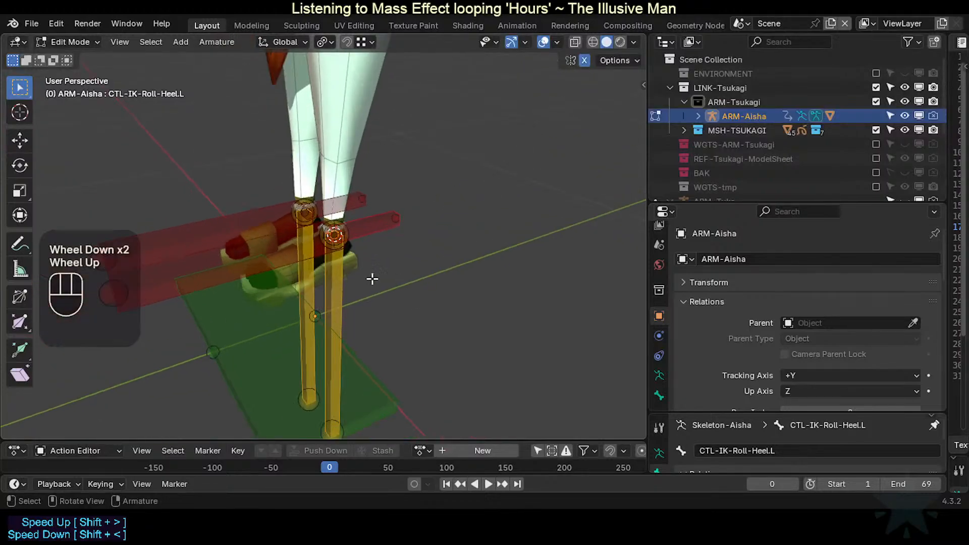
Step: Return ARM-Aisha to Object Mode, disable it in the viewport and unhide the ARM-Tuka armature
{"action": "middle_click_drag", "start_coordinate": [372, 277], "coordinate": [334, 286]}
{"action": "key", "text": "ctrl+Tab"}
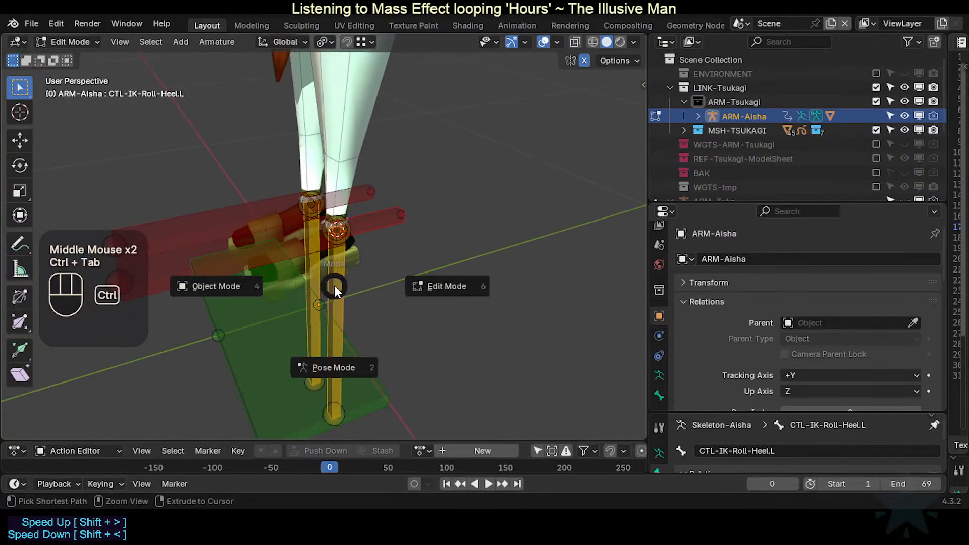
{"action": "left_click", "coordinate": [919, 117]}
{"action": "scroll", "coordinate": [858, 178], "scroll_direction": "down", "scroll_amount": 3}
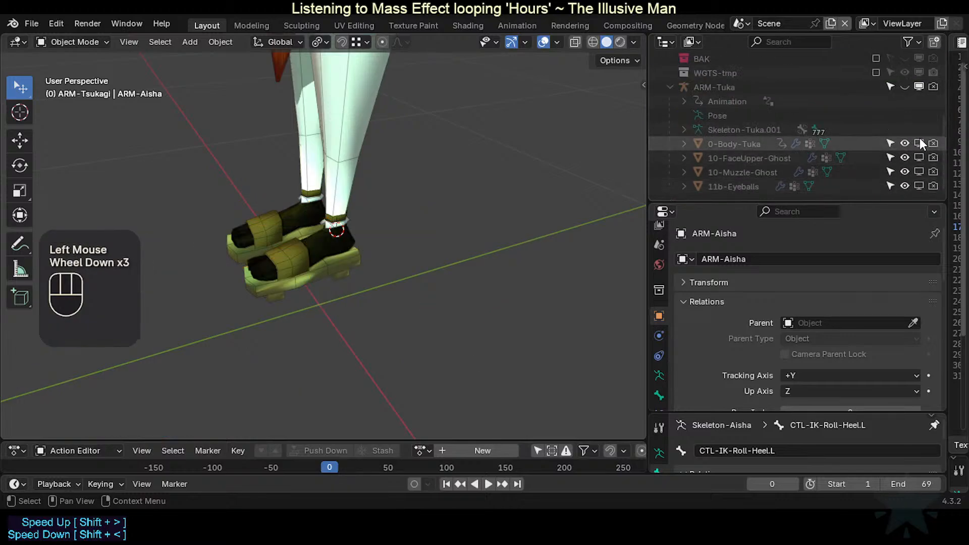
{"action": "left_click", "coordinate": [905, 87]}
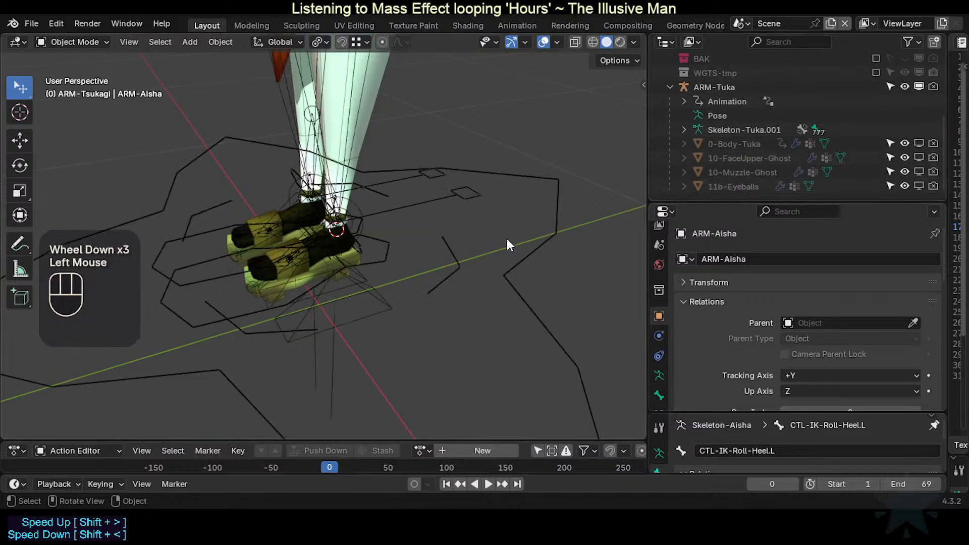
Step: Put ARM-Tuka in Pose Mode and compare its foot bones with the 3D cursor in right and front orthographic views
{"action": "scroll", "coordinate": [397, 267], "scroll_direction": "up", "scroll_amount": 1}
{"action": "left_click", "coordinate": [392, 253]}
{"action": "key", "text": "ctrl+Tab"}
{"action": "scroll", "coordinate": [392, 254], "scroll_direction": "up", "scroll_amount": 2}
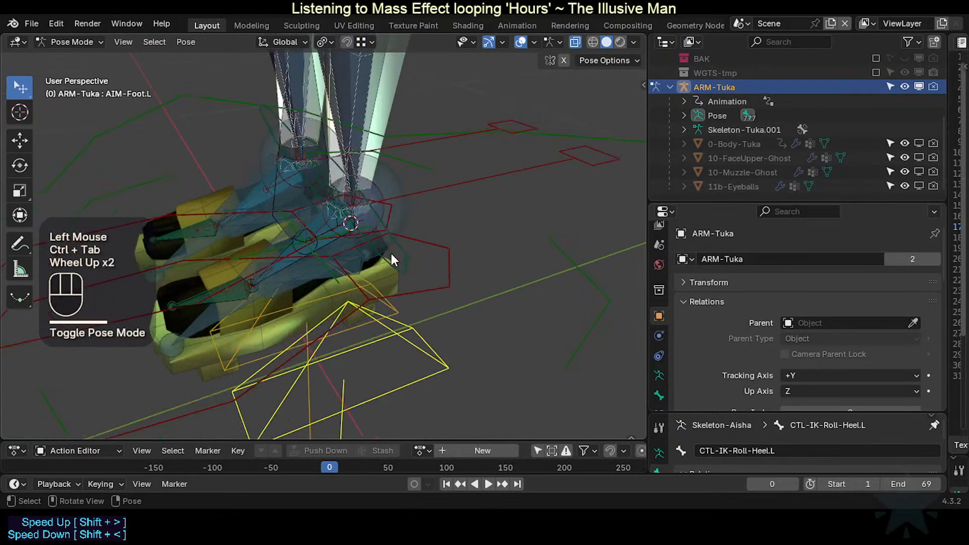
{"action": "key", "text": "KP_3"}
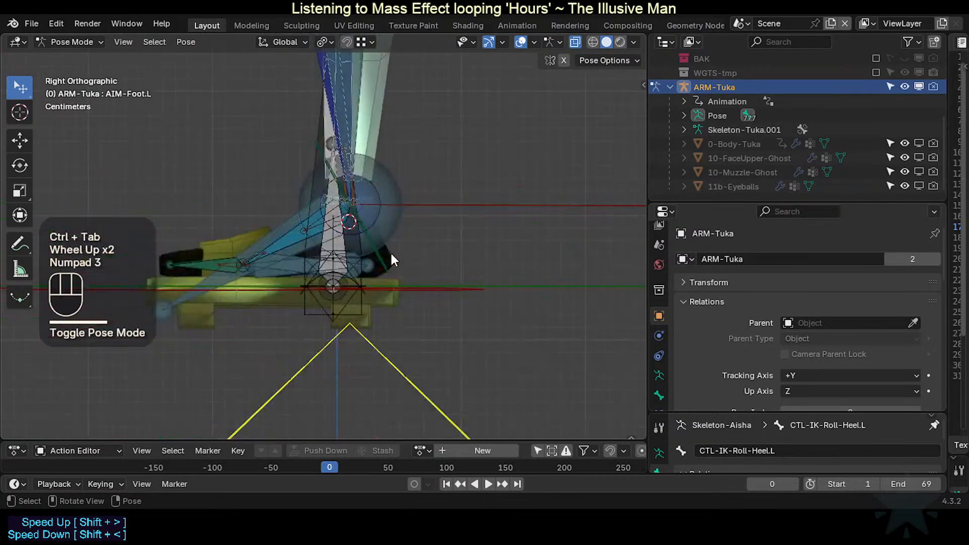
{"action": "scroll", "coordinate": [390, 251], "scroll_direction": "down", "scroll_amount": 1}
{"action": "key", "text": "KP_1"}
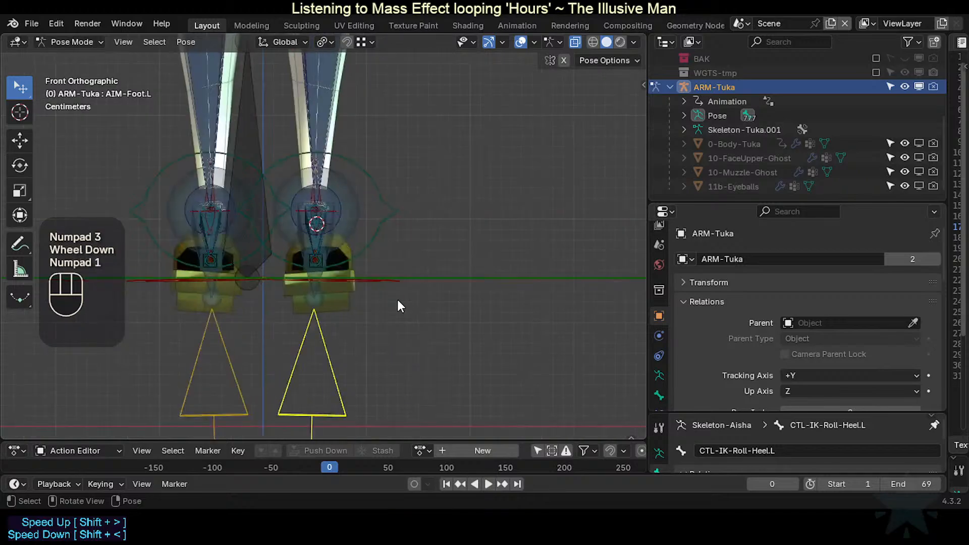
Step: Turn off ARM-Tuka's custom bone shapes and box-select the bones around the left foot in front view
{"action": "key", "text": "alt+a"}
{"action": "key", "text": "ctrl+4"}
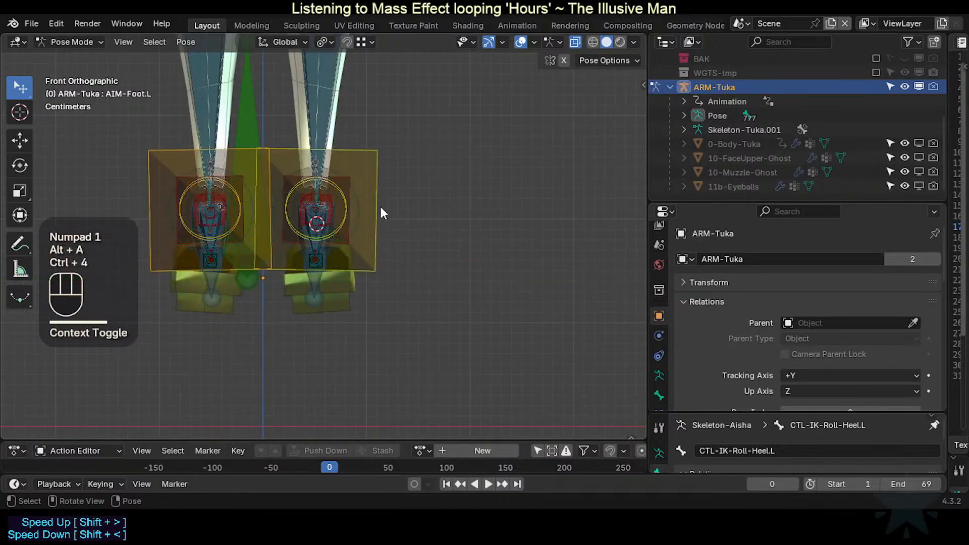
{"action": "key", "text": "alt+a"}
{"action": "middle_click_drag", "start_coordinate": [388, 158], "coordinate": [501, 149], "text": "shift"}
{"action": "scroll", "coordinate": [502, 149], "scroll_direction": "down", "scroll_amount": 1}
{"action": "key", "text": "alt+a"}
{"action": "key", "text": "b"}
{"action": "left_click_drag", "start_coordinate": [506, 122], "coordinate": [355, 349]}
{"action": "middle_click_drag", "start_coordinate": [399, 223], "coordinate": [401, 247], "text": "shift"}
Step: Select the MTR-Root bone between the feet and snap the 3D cursor to the world origin
{"action": "left_click", "coordinate": [340, 197]}
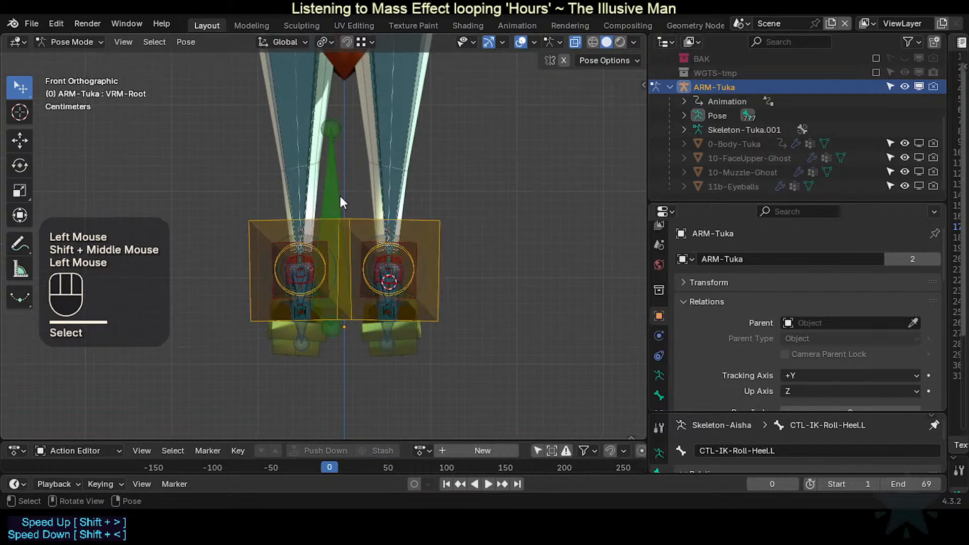
{"action": "left_click", "coordinate": [335, 204]}
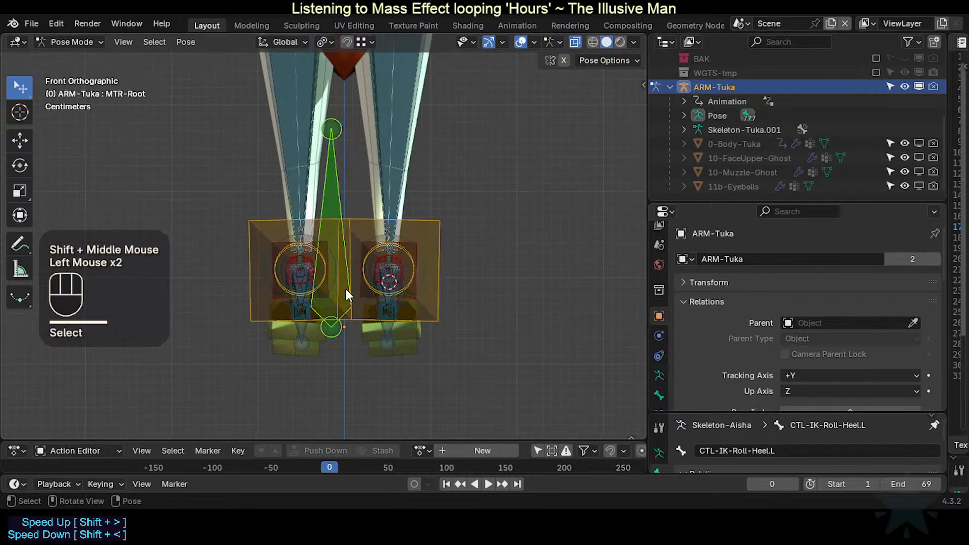
{"action": "key", "text": "shift+s"}
{"action": "key", "text": "1"}
{"action": "scroll", "coordinate": [376, 330], "scroll_direction": "down", "scroll_amount": 4}
{"action": "scroll", "coordinate": [373, 333], "scroll_direction": "up", "scroll_amount": 2}
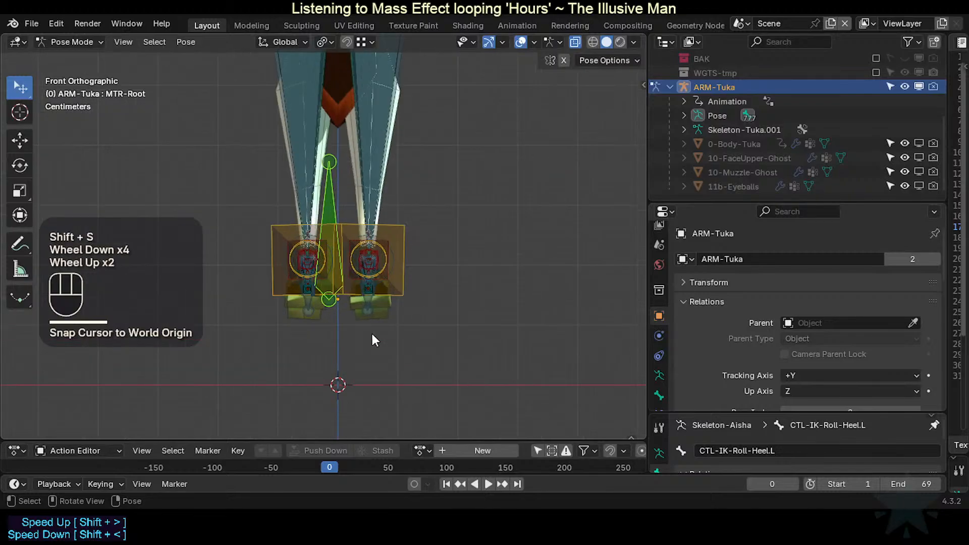
{"action": "left_click", "coordinate": [332, 219]}
{"action": "key", "text": "Tab"}
{"action": "key", "text": "a"}
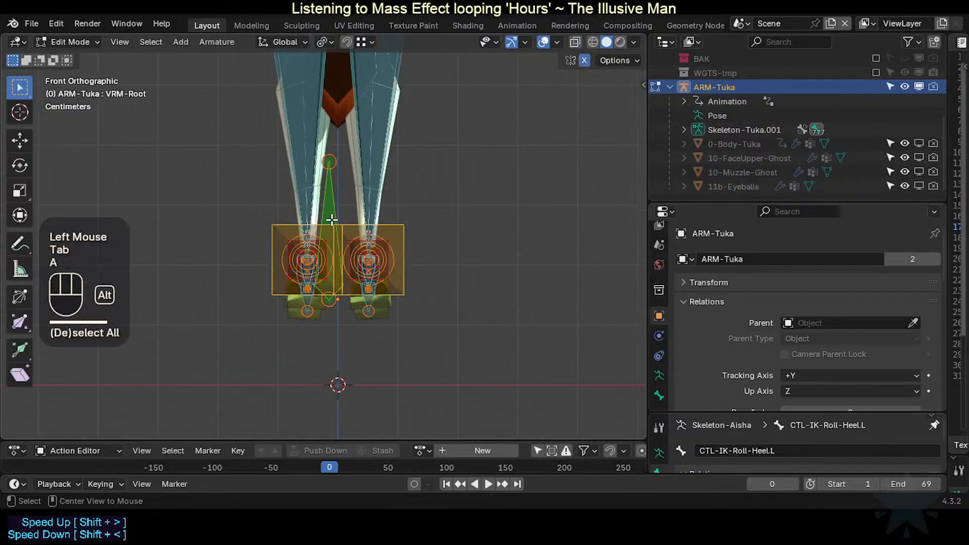
{"action": "key", "text": "ctrl+Tab"}
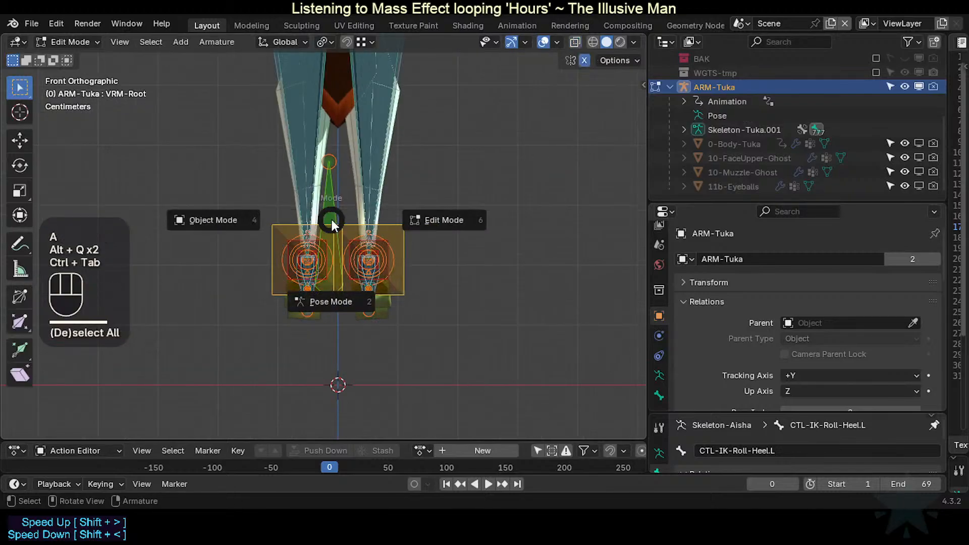
{"action": "key", "text": "ctrl+z"}
{"action": "key", "text": "ctrl+z"}
{"action": "key", "text": "ctrl+z"}
{"action": "key", "text": "ctrl+z"}
{"action": "key", "text": "ctrl+z"}
{"action": "key", "text": "ctrl+z"}
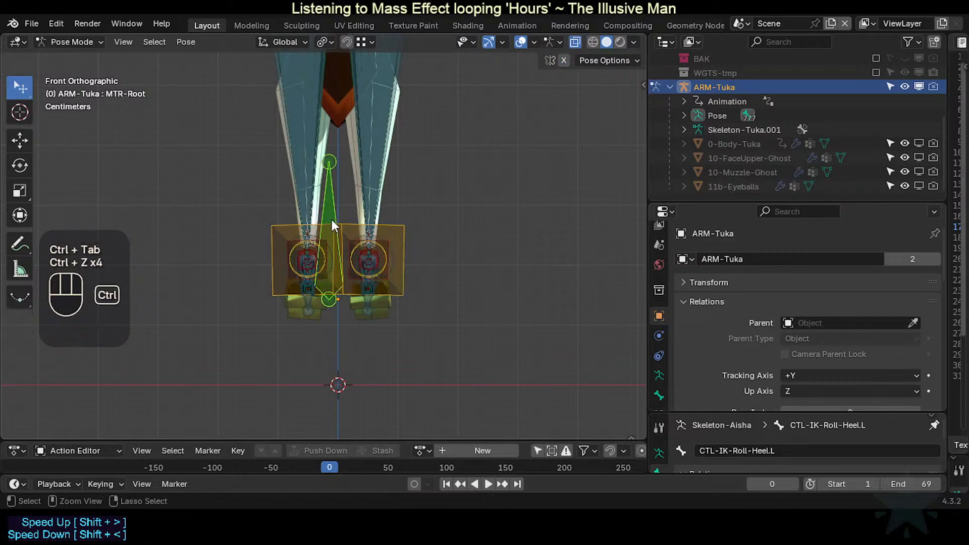
Step: Select all visible ARM-Tuka bones in Pose Mode and clear their pose transforms
{"action": "left_click", "coordinate": [337, 216]}
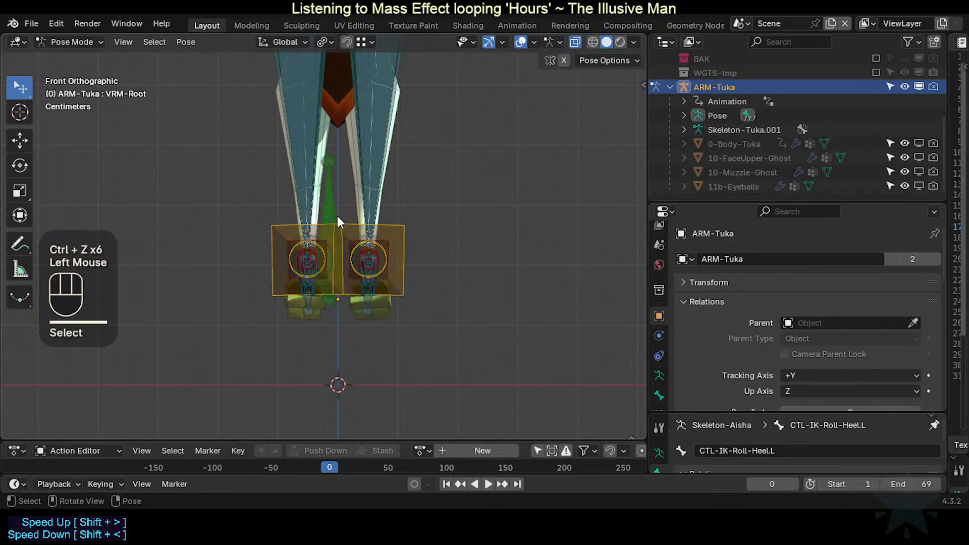
{"action": "left_click", "coordinate": [338, 211]}
{"action": "key", "text": "a"}
{"action": "key", "text": "alt+q"}
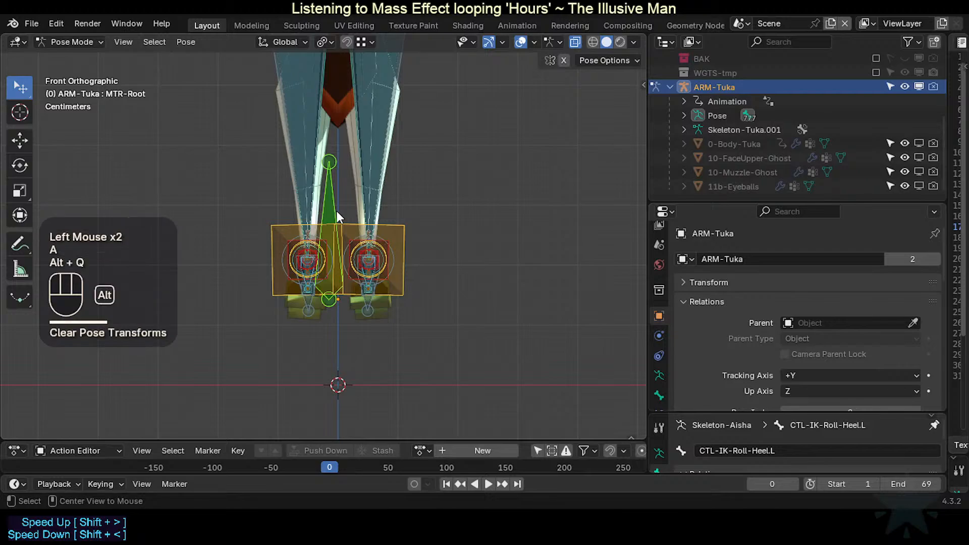
{"action": "key", "text": "alt+q"}
Step: In Edit Mode, centre the VRM-Root bone by scaling it to 0 along X around the 3D cursor
{"action": "left_click", "coordinate": [337, 211]}
{"action": "key", "text": "Tab"}
{"action": "left_click", "coordinate": [332, 203]}
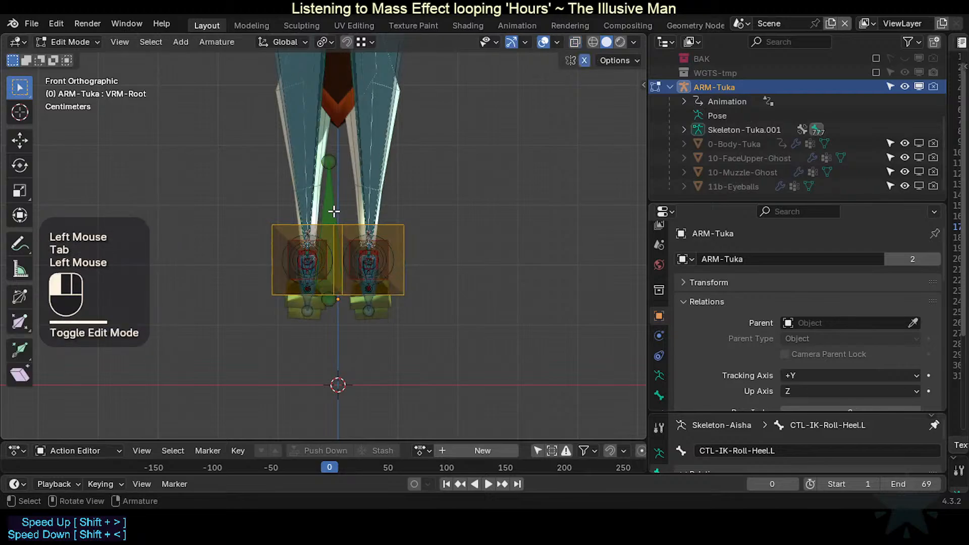
{"action": "left_click", "coordinate": [334, 204]}
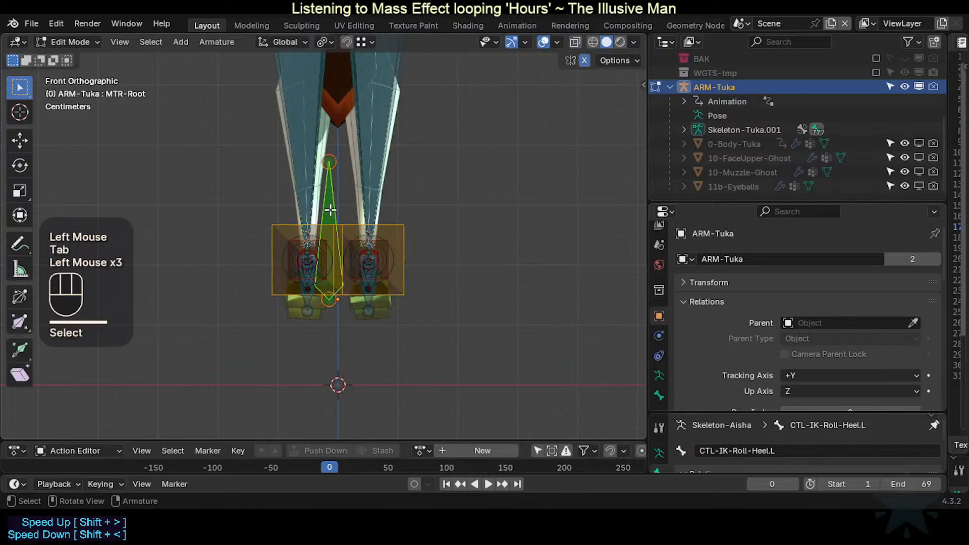
{"action": "key", "text": "less"}
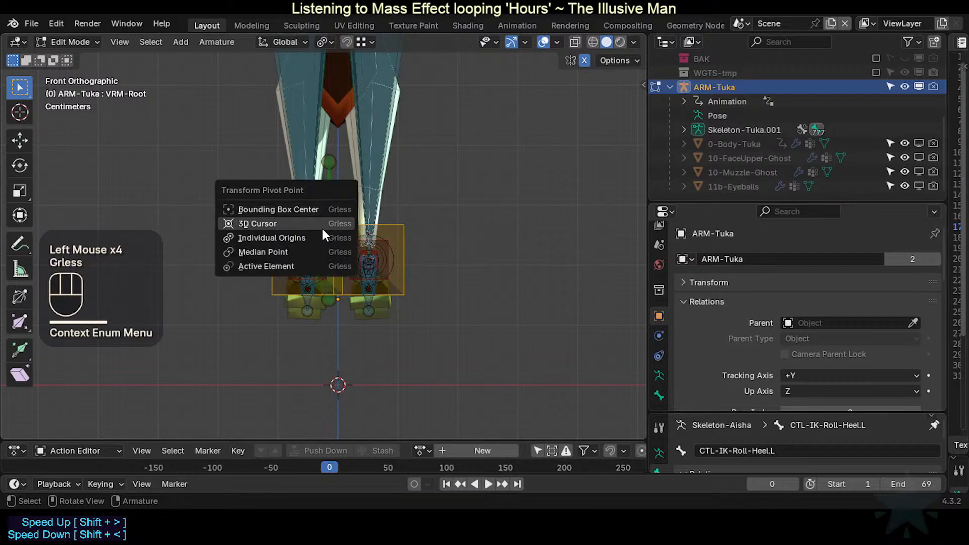
{"action": "left_click", "coordinate": [322, 226]}
{"action": "key", "text": "s"}
{"action": "key", "text": "x"}
{"action": "key", "text": "KP_0"}
{"action": "key", "text": "KP_Enter"}
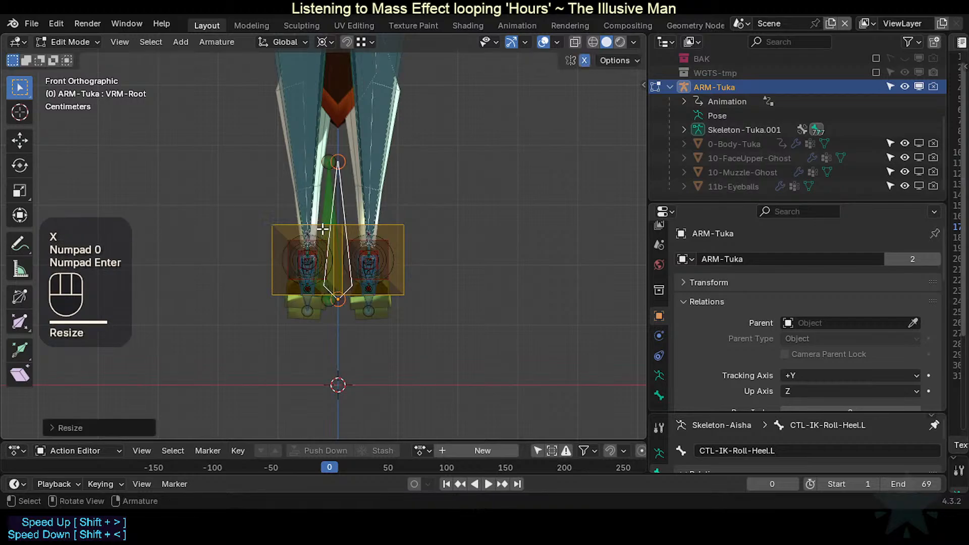
Step: Centre the MTR-Root bone by scaling it to 0 along X around the 3D cursor
{"action": "left_click", "coordinate": [324, 202]}
{"action": "key", "text": "s"}
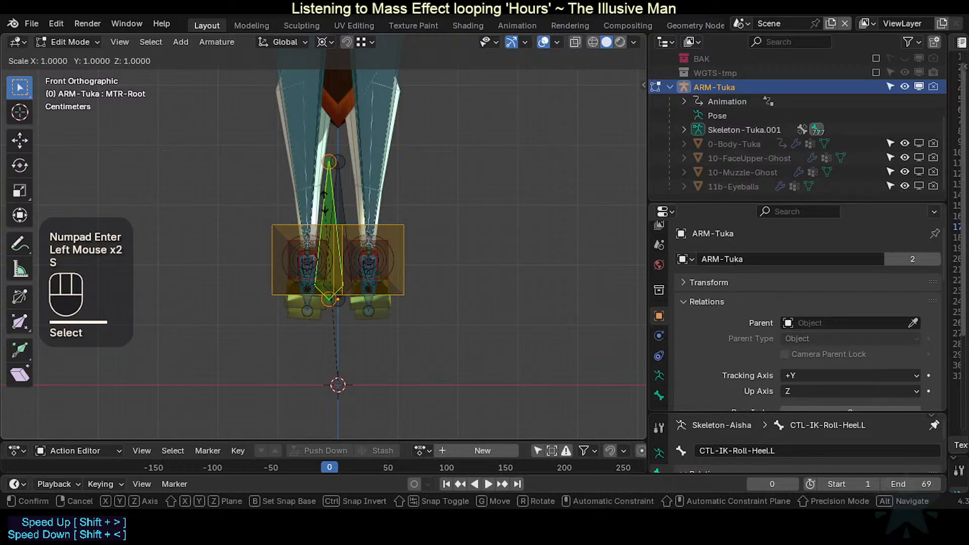
{"action": "key", "text": "x"}
{"action": "key", "text": "KP_0"}
{"action": "key", "text": "KP_Enter"}
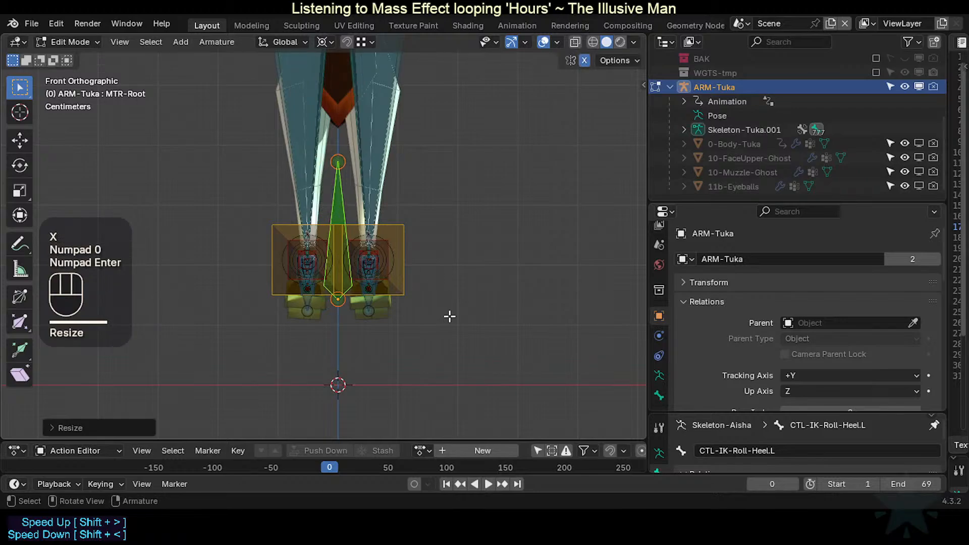
{"action": "scroll", "coordinate": [449, 317], "scroll_direction": "up", "scroll_amount": 1}
{"action": "key", "text": "alt+a"}
{"action": "key", "text": "b"}
{"action": "left_click_drag", "start_coordinate": [456, 381], "coordinate": [349, 205]}
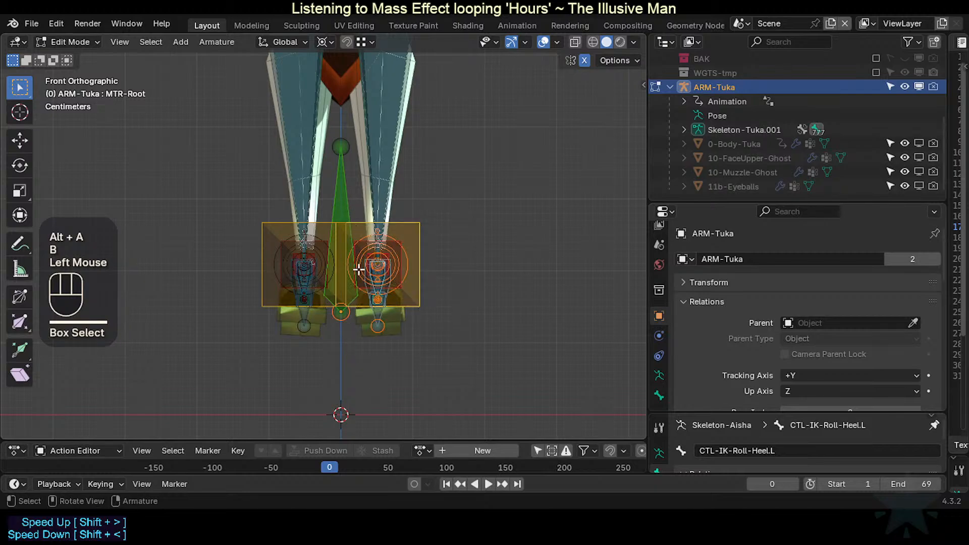
{"action": "key", "text": "alt+a"}
Step: Hide the VRM-Root and MTR-Root bones and box-select all the left foot bones
{"action": "left_click", "coordinate": [341, 202]}
{"action": "key", "text": "h"}
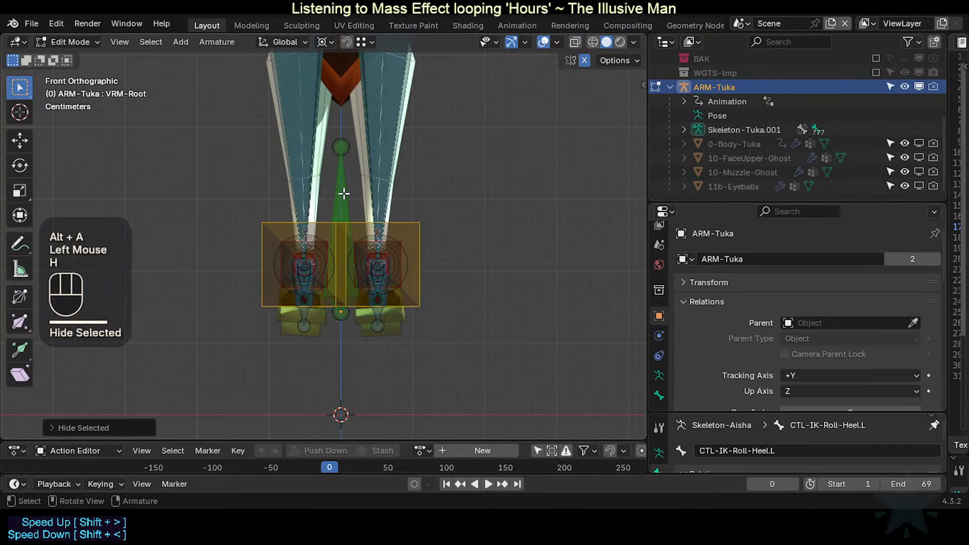
{"action": "left_click", "coordinate": [343, 194]}
{"action": "key", "text": "h"}
{"action": "middle_click_drag", "start_coordinate": [366, 197], "coordinate": [380, 248], "text": "shift"}
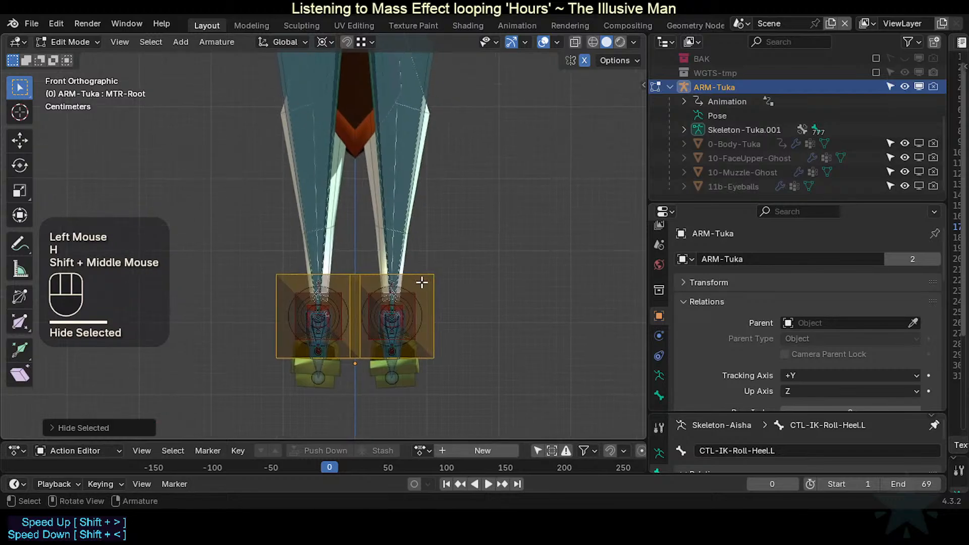
{"action": "key", "text": "b"}
{"action": "left_click_drag", "start_coordinate": [501, 385], "coordinate": [362, 211]}
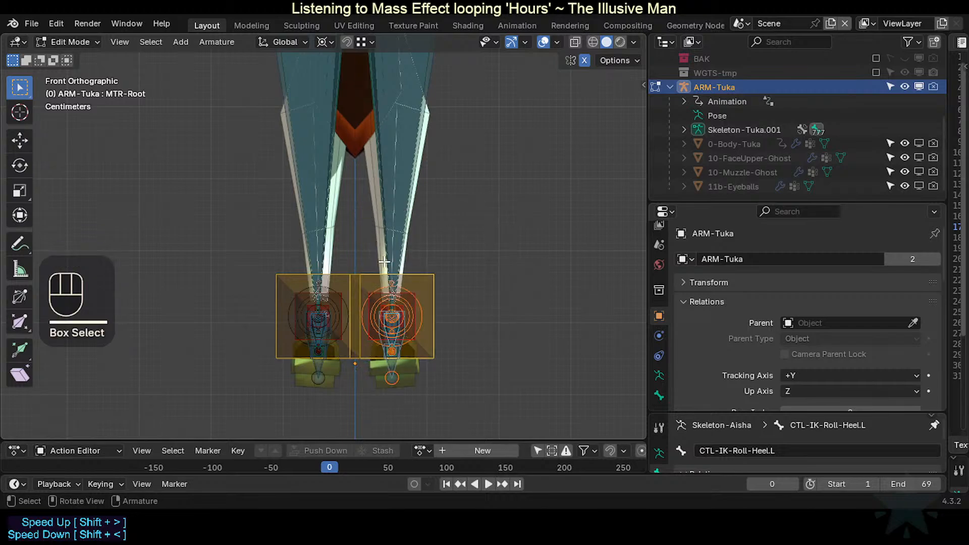
{"action": "key", "text": "g"}
{"action": "key", "text": "Escape"}
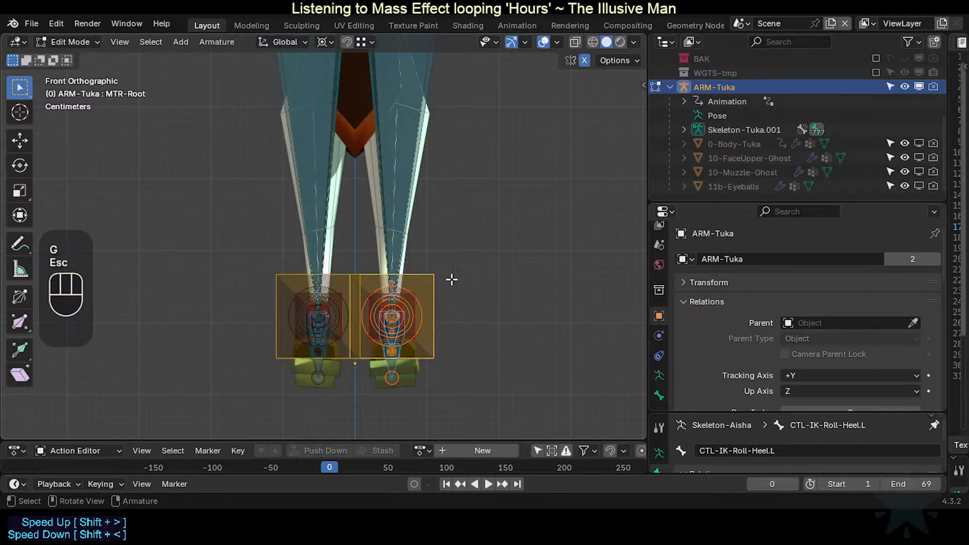
Step: Reveal the hidden root bones and remove both from the selection, keeping the left foot bones selected
{"action": "key", "text": "alt+h"}
{"action": "key", "text": "g"}
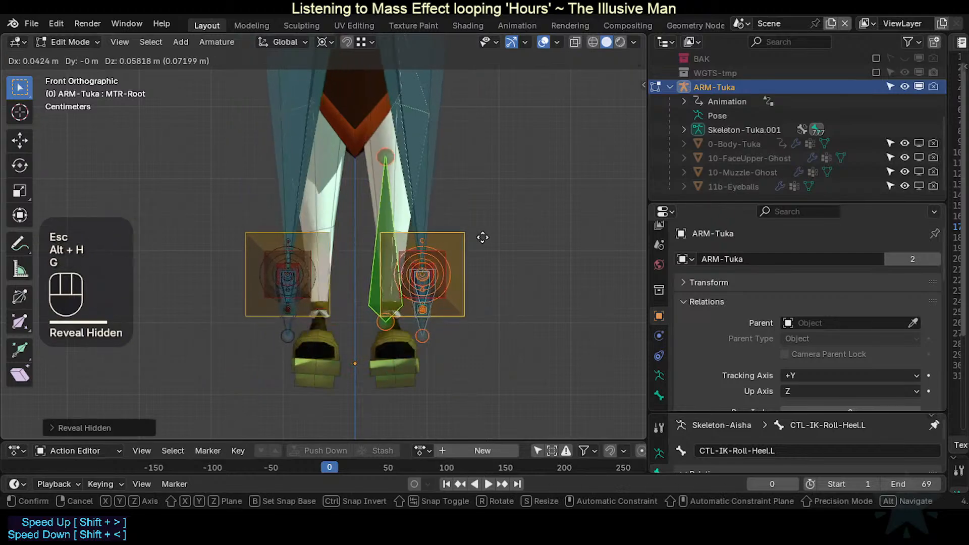
{"action": "key", "text": "Escape"}
{"action": "left_click", "coordinate": [344, 260], "text": "alt+shift"}
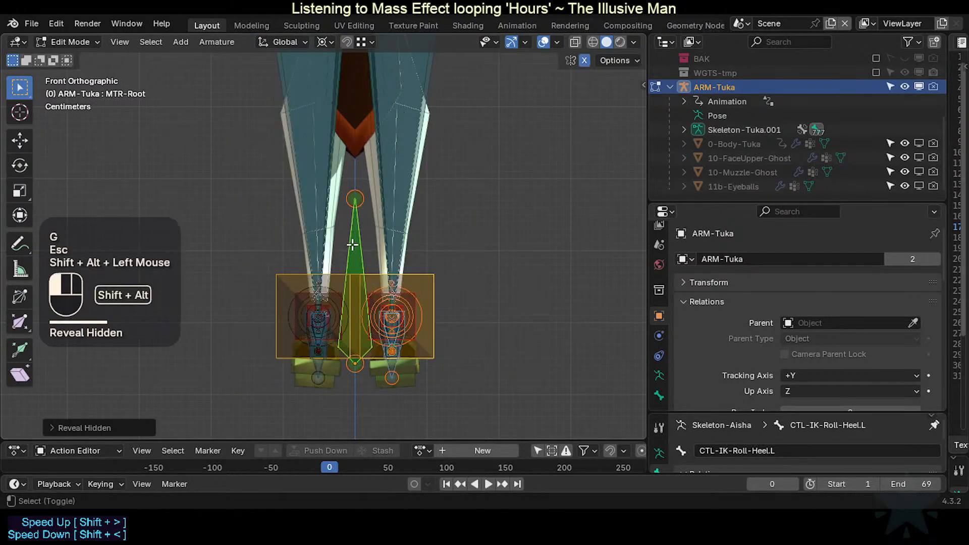
{"action": "left_click", "coordinate": [303, 259]}
{"action": "left_click", "coordinate": [321, 258], "text": "alt+shift"}
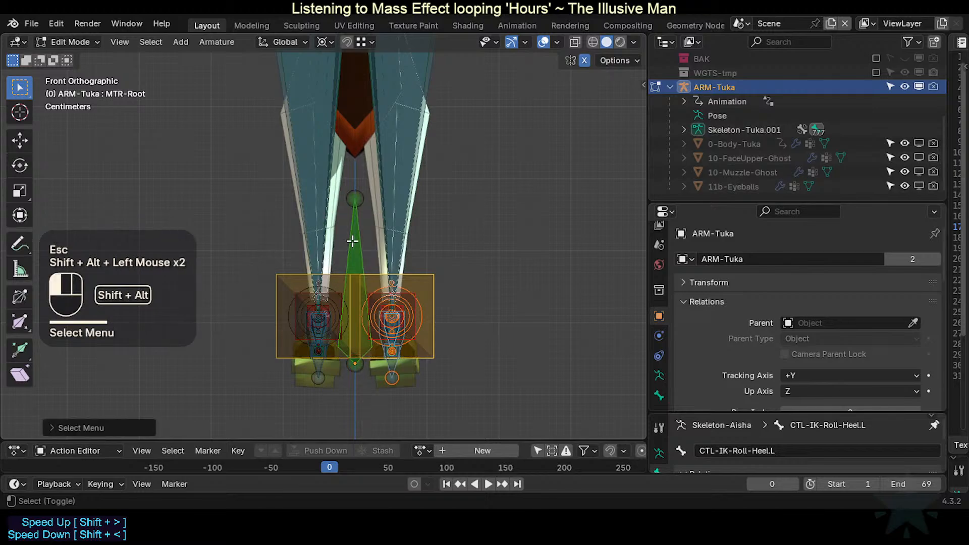
{"action": "left_click", "coordinate": [320, 257]}
{"action": "key", "text": "g"}
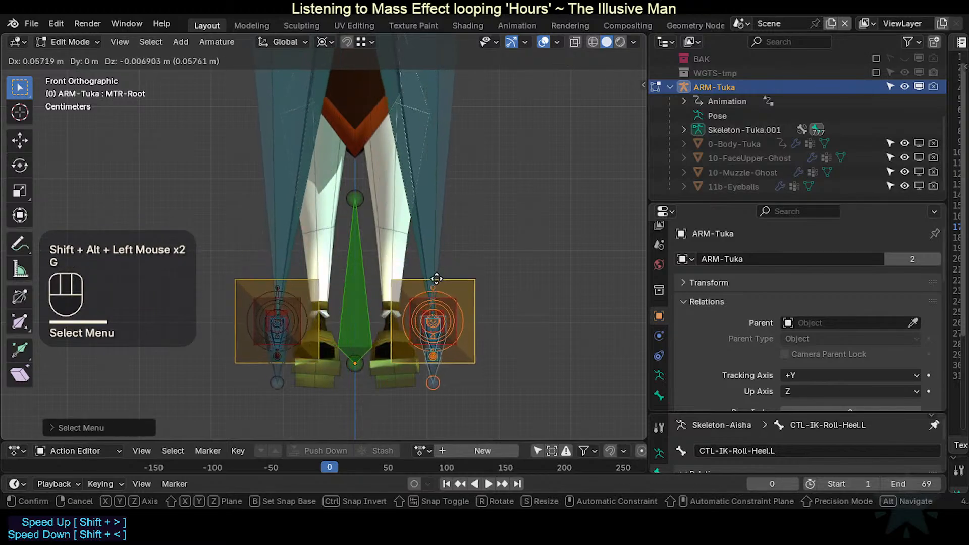
{"action": "key", "text": "Escape"}
{"action": "key", "text": "KP_3"}
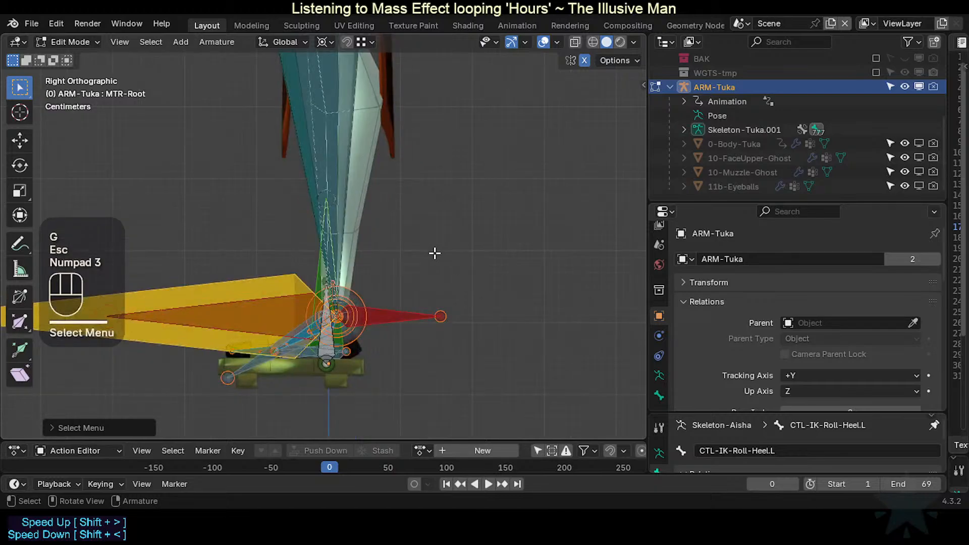
{"action": "middle_click_drag", "start_coordinate": [434, 253], "coordinate": [359, 303], "text": "shift"}
{"action": "key", "text": "g"}
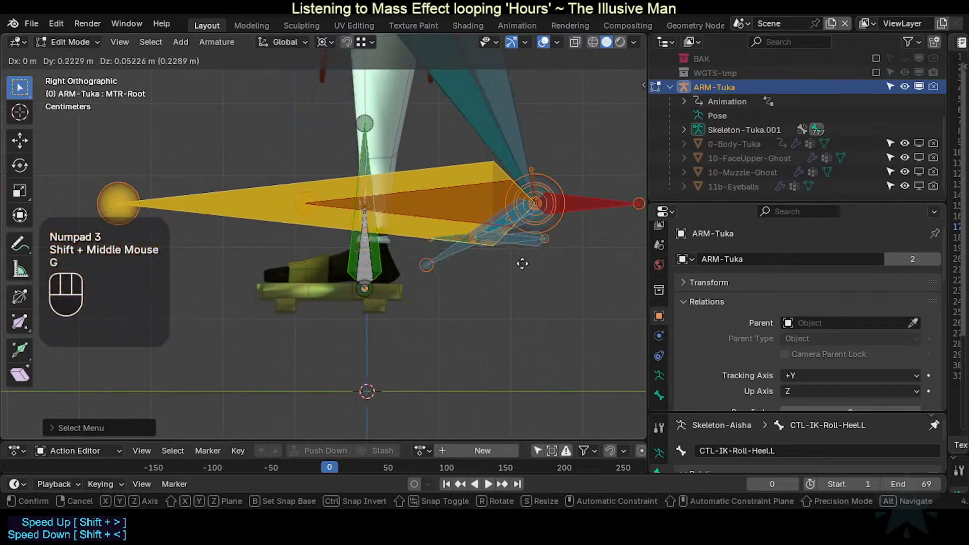
{"action": "key", "text": "Escape"}
{"action": "scroll", "coordinate": [435, 280], "scroll_direction": "up", "scroll_amount": 2}
{"action": "scroll", "coordinate": [435, 280], "scroll_direction": "down", "scroll_amount": 2}
{"action": "scroll", "coordinate": [432, 286], "scroll_direction": "up", "scroll_amount": 1}
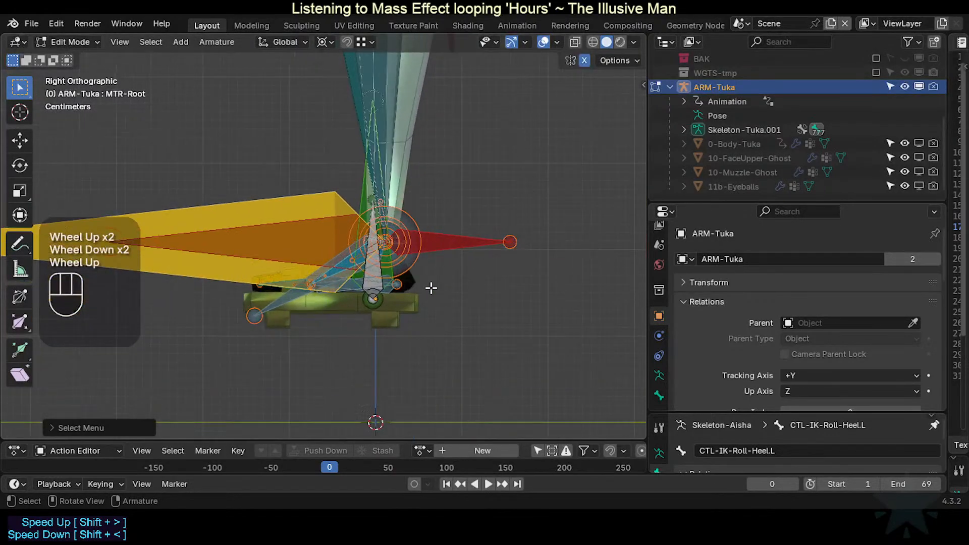
{"action": "key", "text": "g"}
{"action": "key", "text": "Escape"}
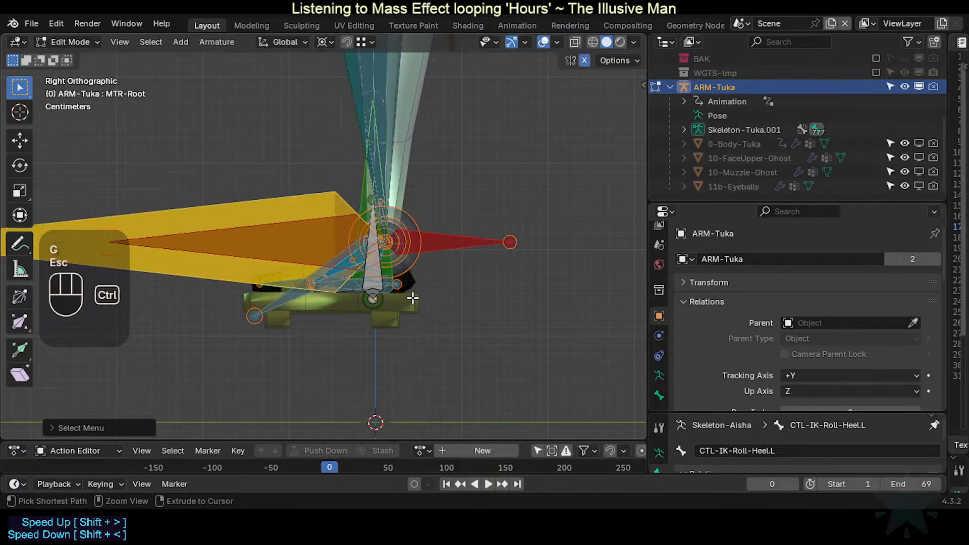
{"action": "key", "text": "ctrl+Tab"}
{"action": "middle_click_drag", "start_coordinate": [402, 236], "coordinate": [403, 246], "text": "shift"}
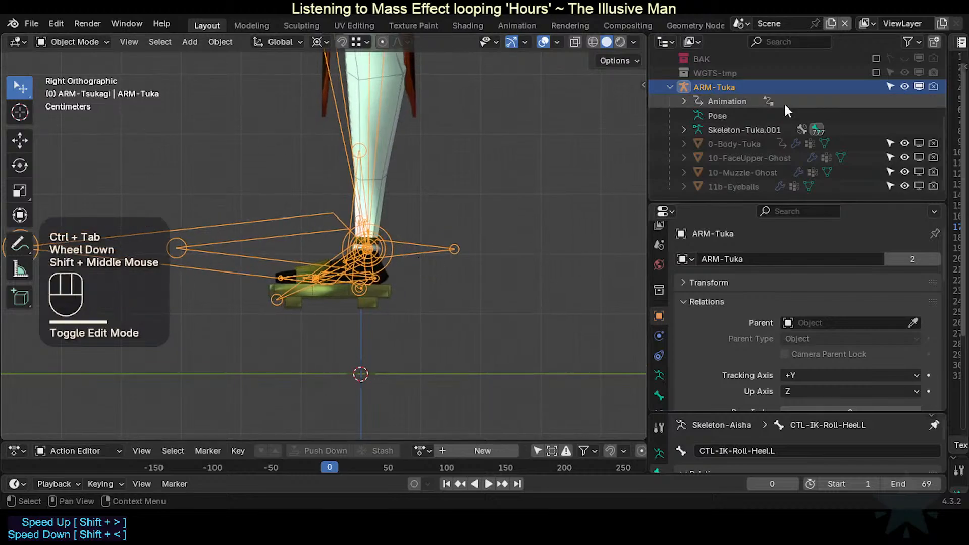
{"action": "key", "text": "Tab"}
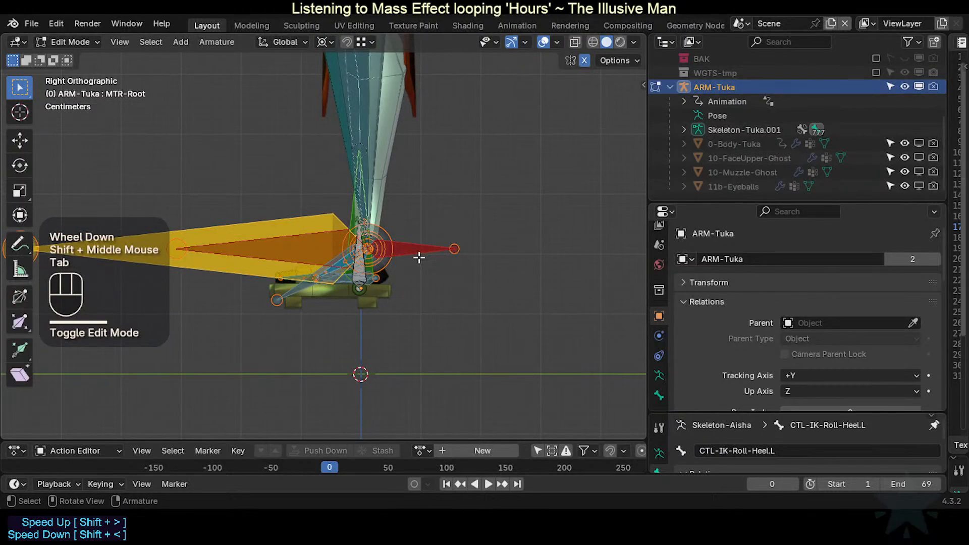
{"action": "key", "text": "g"}
{"action": "key", "text": "Escape"}
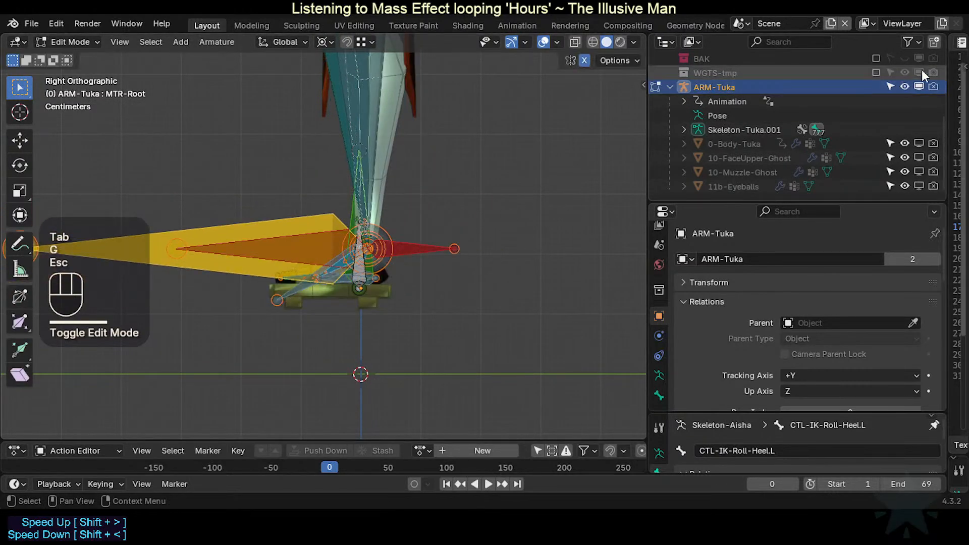
Step: Disable the ARM-Tuka armature in the viewport and enable the ARM-Aisha armature instead
{"action": "left_click", "coordinate": [921, 85]}
{"action": "scroll", "coordinate": [877, 129], "scroll_direction": "up", "scroll_amount": 4}
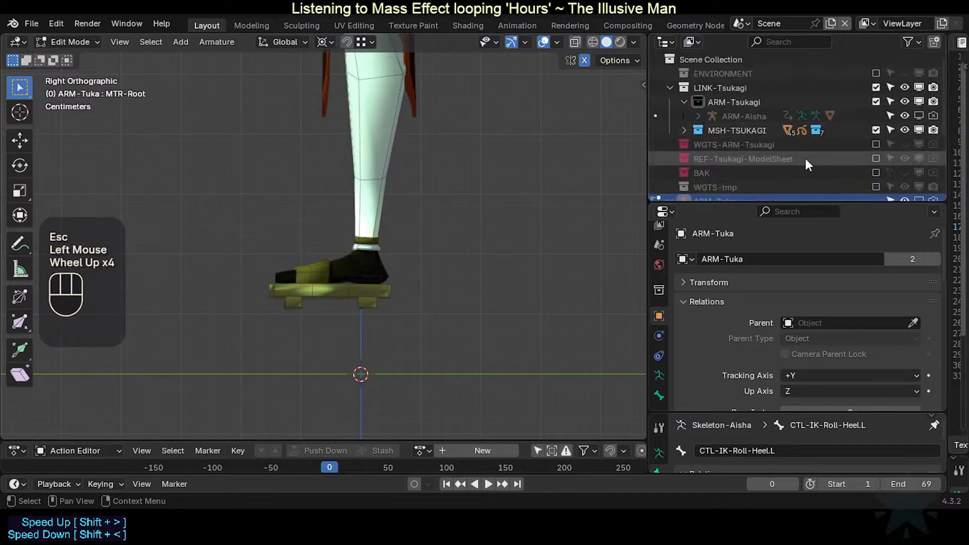
{"action": "left_click", "coordinate": [919, 115]}
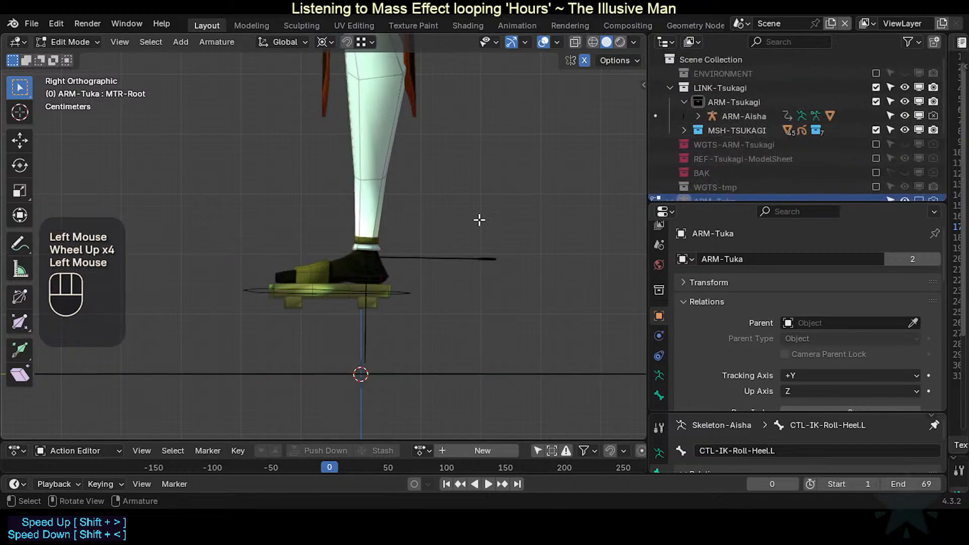
Step: Leave Edit Mode on ARM-Tuka, select the ARM-Aisha armature and put it in Pose Mode
{"action": "key", "text": "ctrl+Tab"}
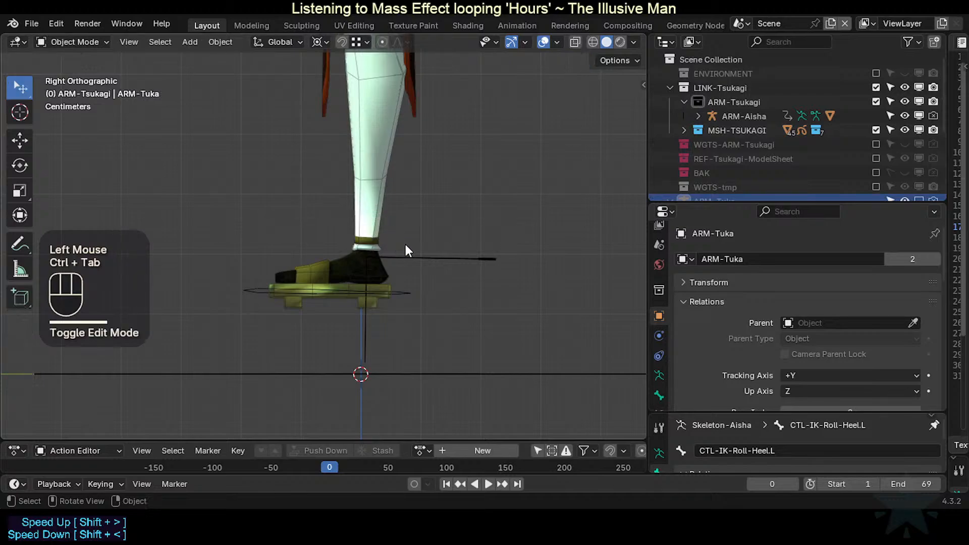
{"action": "left_click", "coordinate": [423, 252]}
{"action": "key", "text": "ctrl+Tab"}
{"action": "scroll", "coordinate": [397, 249], "scroll_direction": "down", "scroll_amount": 2}
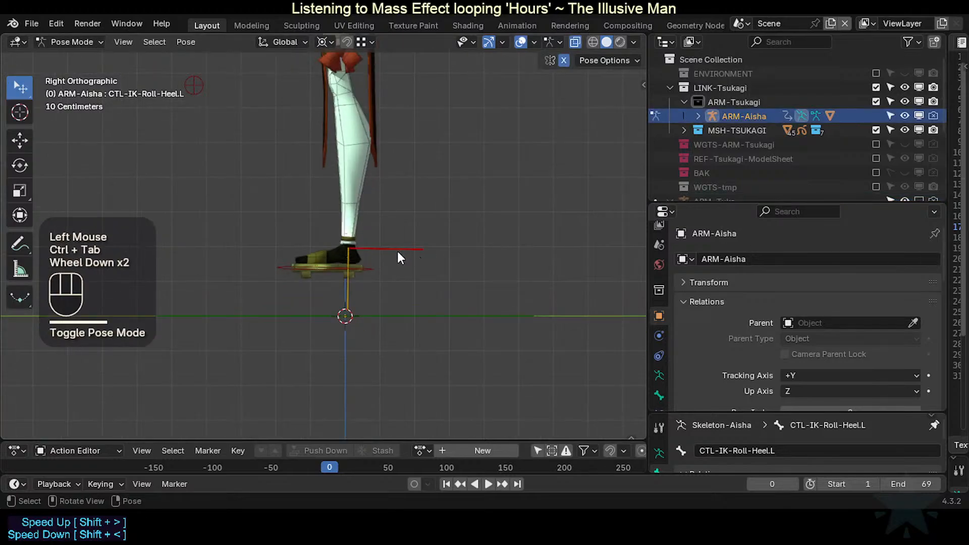
{"action": "scroll", "coordinate": [398, 258], "scroll_direction": "up", "scroll_amount": 3}
{"action": "key", "text": "alt+h"}
{"action": "scroll", "coordinate": [411, 286], "scroll_direction": "up", "scroll_amount": 1}
{"action": "key", "text": "ctrl+4"}
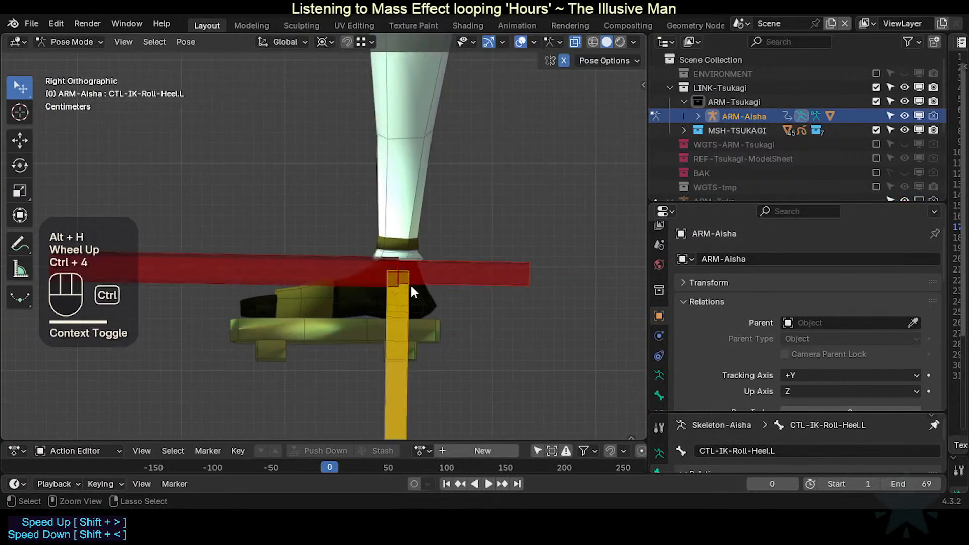
{"action": "key", "text": "ctrl+2"}
Step: Snap the 3D cursor to the ankle joint of the AIM-Foot.L bone in ARM-Aisha's Edit Mode
{"action": "scroll", "coordinate": [410, 287], "scroll_direction": "down", "scroll_amount": 3}
{"action": "key", "text": "Tab"}
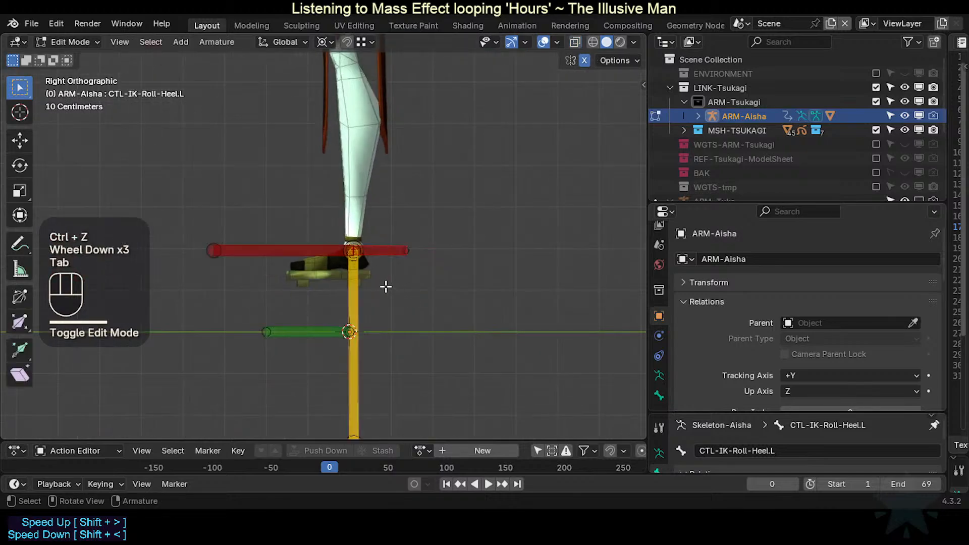
{"action": "scroll", "coordinate": [385, 285], "scroll_direction": "up", "scroll_amount": 2}
{"action": "left_click", "coordinate": [385, 285]}
{"action": "scroll", "coordinate": [387, 286], "scroll_direction": "up", "scroll_amount": 2}
{"action": "key", "text": "shift+s"}
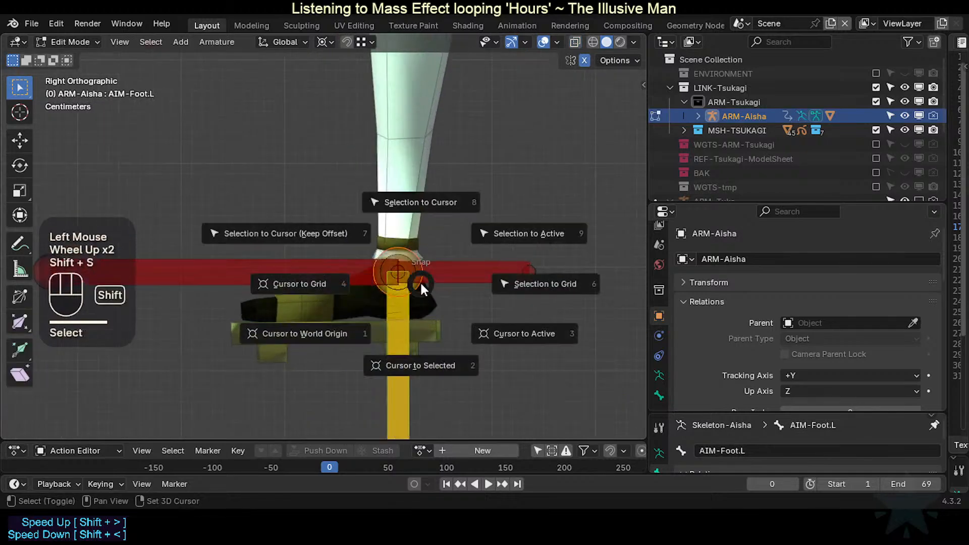
{"action": "scroll", "coordinate": [424, 298], "scroll_direction": "up", "scroll_amount": 2}
{"action": "scroll", "coordinate": [425, 299], "scroll_direction": "down", "scroll_amount": 5}
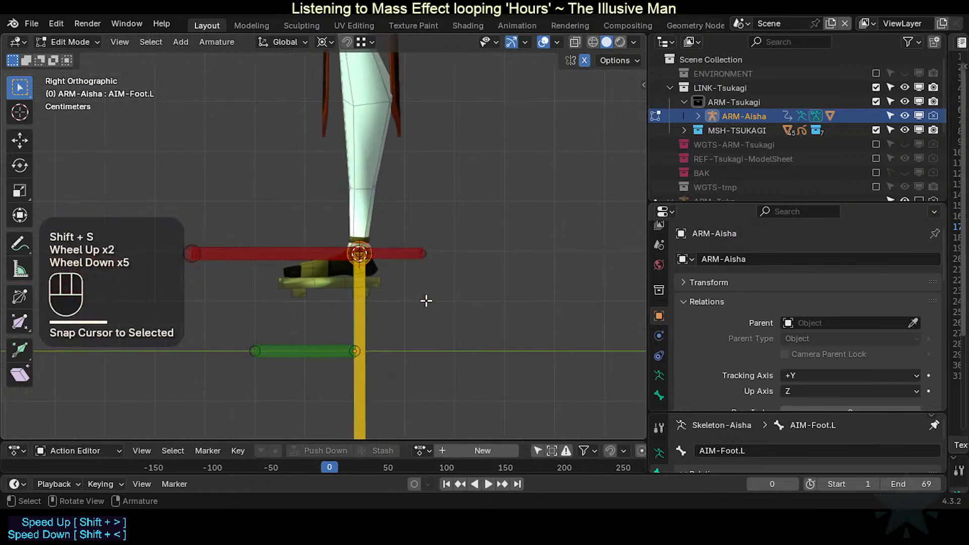
Step: Leave Edit Mode, enable the ARM-Tuka armature in the viewport, and put it into Pose Mode
{"action": "key", "text": "ctrl+Tab"}
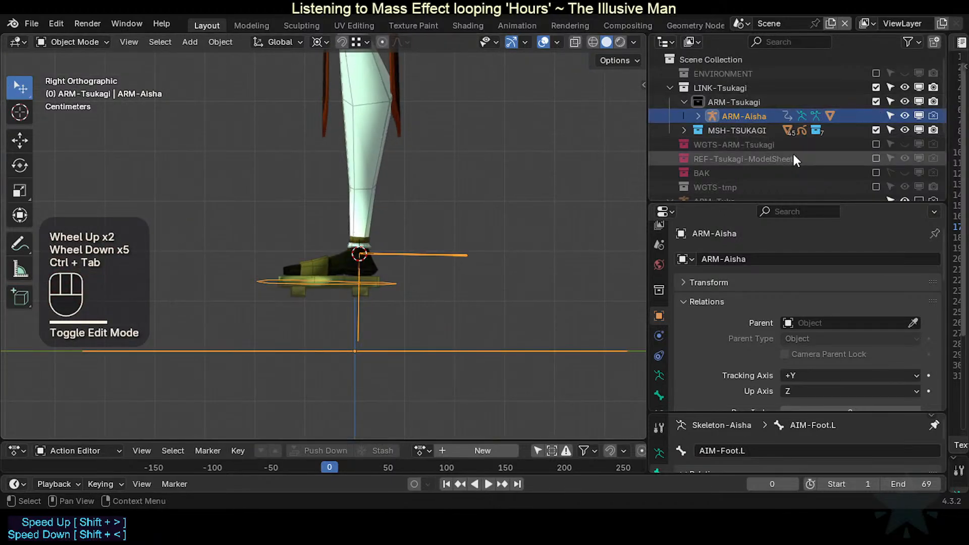
{"action": "scroll", "coordinate": [792, 154], "scroll_direction": "down", "scroll_amount": 2}
{"action": "scroll", "coordinate": [795, 151], "scroll_direction": "up", "scroll_amount": 1}
{"action": "scroll", "coordinate": [794, 152], "scroll_direction": "down", "scroll_amount": 2}
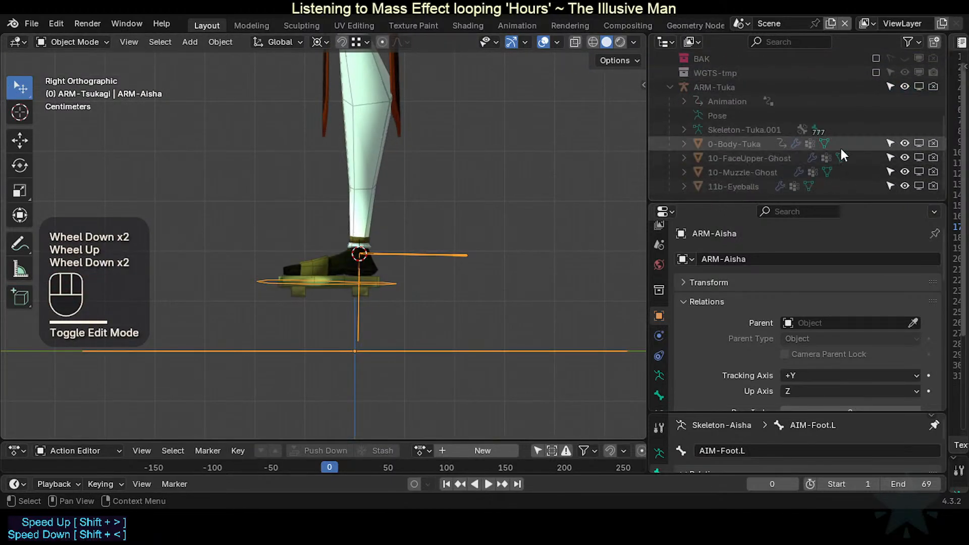
{"action": "left_click", "coordinate": [912, 84]}
{"action": "scroll", "coordinate": [473, 274], "scroll_direction": "up", "scroll_amount": 2}
{"action": "left_click", "coordinate": [424, 231]}
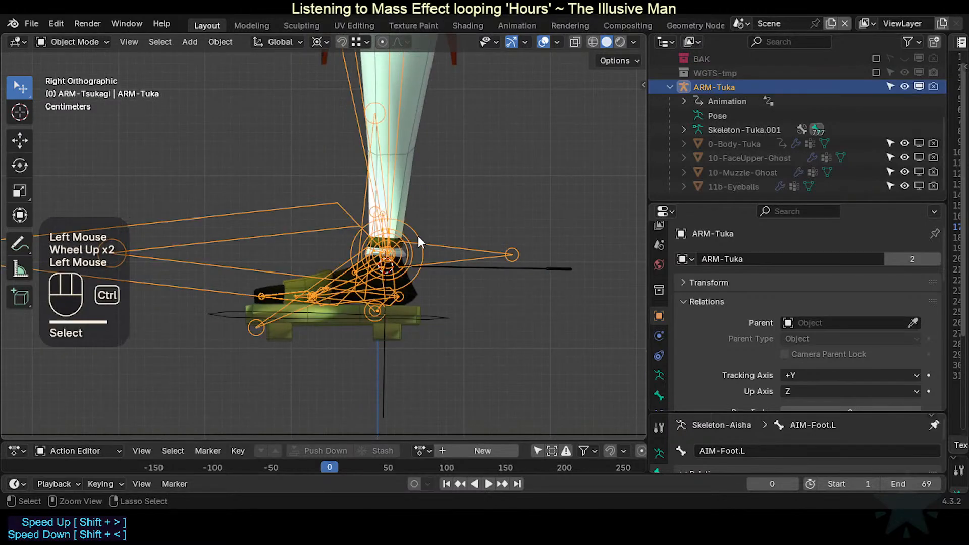
{"action": "key", "text": "ctrl+Tab"}
{"action": "key", "text": "g"}
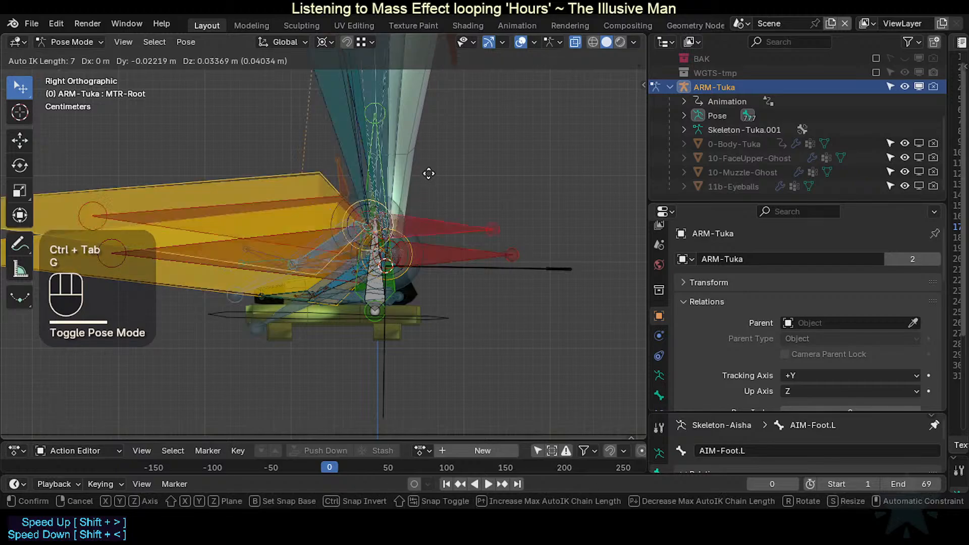
{"action": "key", "text": "Escape"}
{"action": "key", "text": "KP_1"}
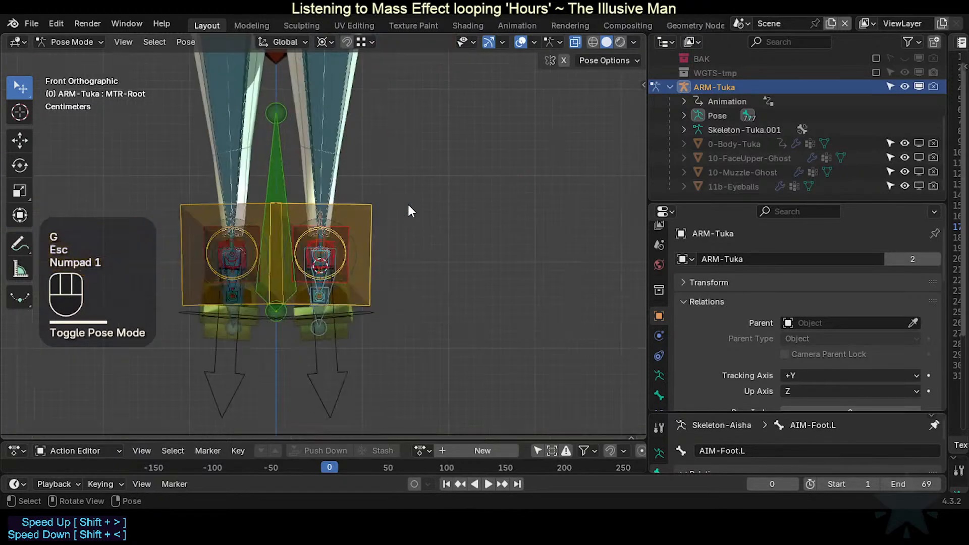
{"action": "scroll", "coordinate": [408, 211], "scroll_direction": "down", "scroll_amount": 1}
{"action": "key", "text": "g"}
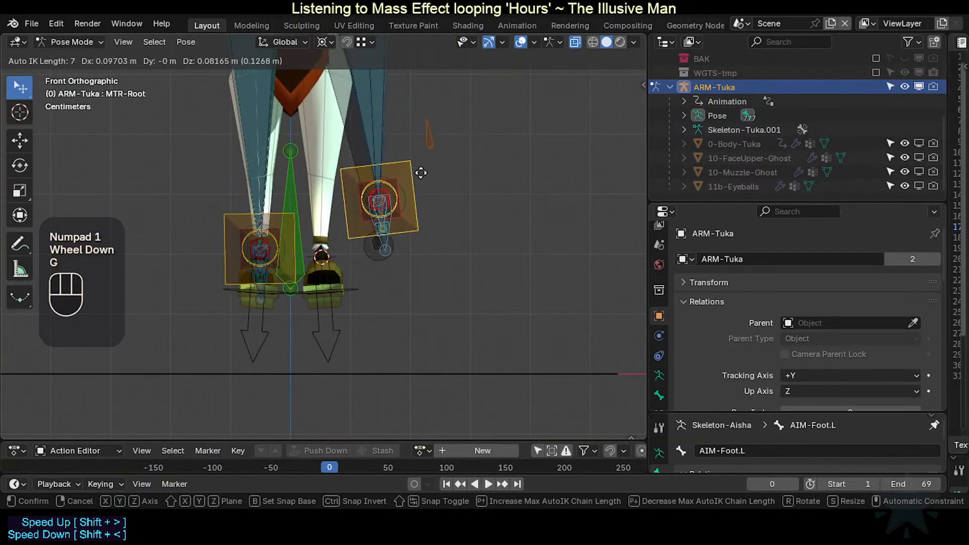
{"action": "key", "text": "Escape"}
{"action": "scroll", "coordinate": [380, 281], "scroll_direction": "down", "scroll_amount": 1, "text": "shift"}
{"action": "middle_click_drag", "start_coordinate": [378, 148], "coordinate": [367, 315], "text": "shift"}
{"action": "scroll", "coordinate": [362, 265], "scroll_direction": "down", "scroll_amount": 2}
{"action": "scroll", "coordinate": [363, 264], "scroll_direction": "down", "scroll_amount": 1}
{"action": "key", "text": "g"}
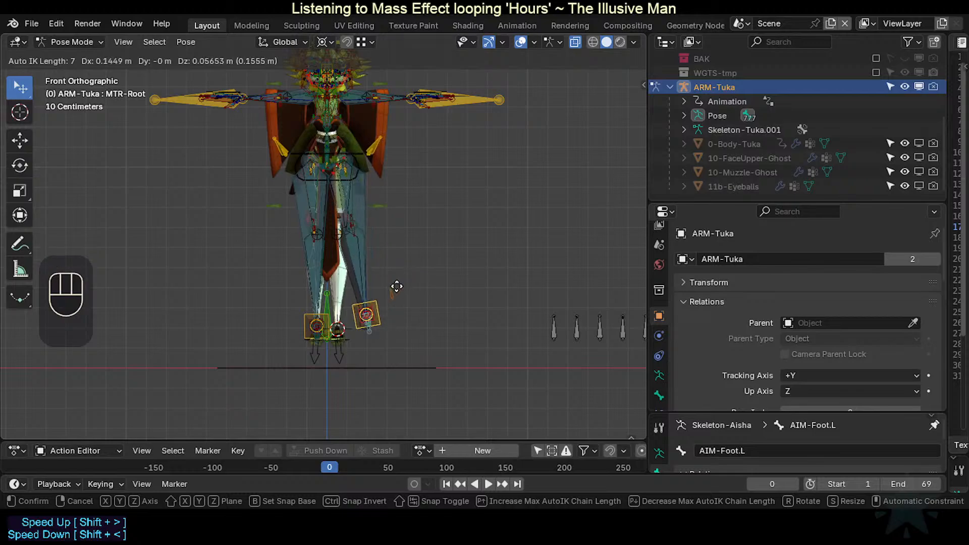
{"action": "key", "text": "Escape"}
{"action": "scroll", "coordinate": [392, 345], "scroll_direction": "up", "scroll_amount": 2}
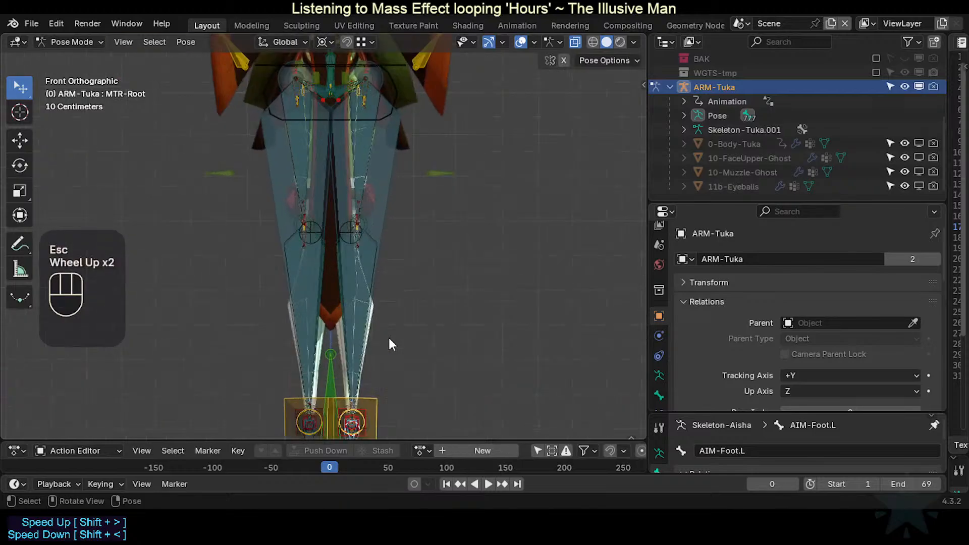
{"action": "middle_click_drag", "start_coordinate": [392, 344], "coordinate": [380, 234], "text": "shift"}
{"action": "scroll", "coordinate": [411, 267], "scroll_direction": "up", "scroll_amount": 2}
{"action": "key", "text": "g"}
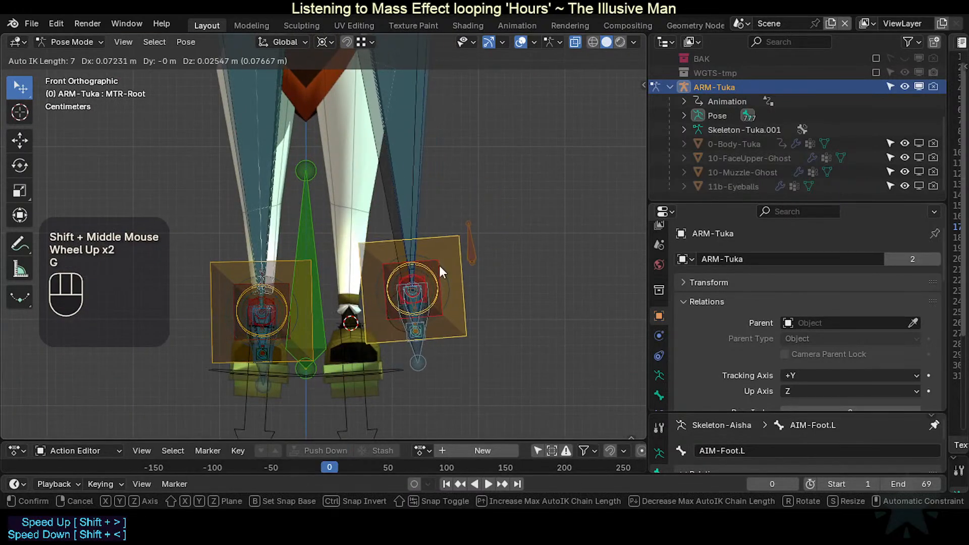
{"action": "key", "text": "Escape"}
Step: Disable the ARM-Aisha armature in the viewport
{"action": "scroll", "coordinate": [898, 111], "scroll_direction": "up", "scroll_amount": 5}
{"action": "left_click", "coordinate": [917, 115]}
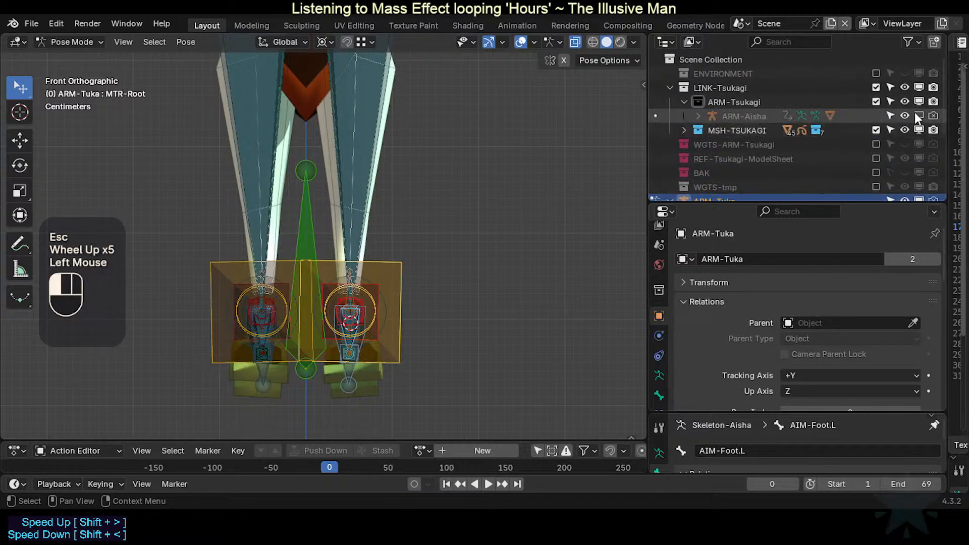
{"action": "key", "text": "g"}
{"action": "key", "text": "Escape"}
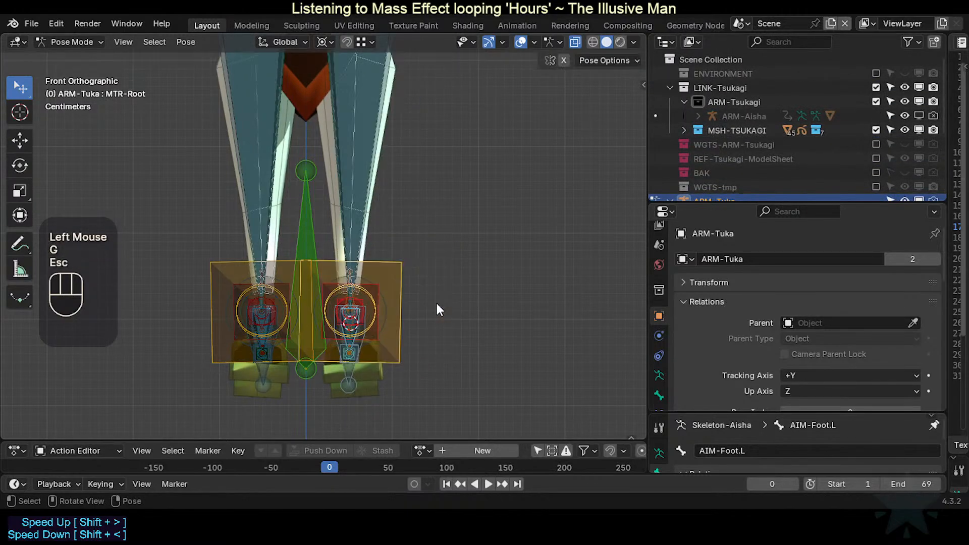
Step: Try snapping ARM-Tuka's selected foot bones to the 3D cursor in Pose Mode and undo the snap
{"action": "key", "text": "KP_3"}
{"action": "key", "text": "shift+s"}
{"action": "left_click", "coordinate": [431, 316]}
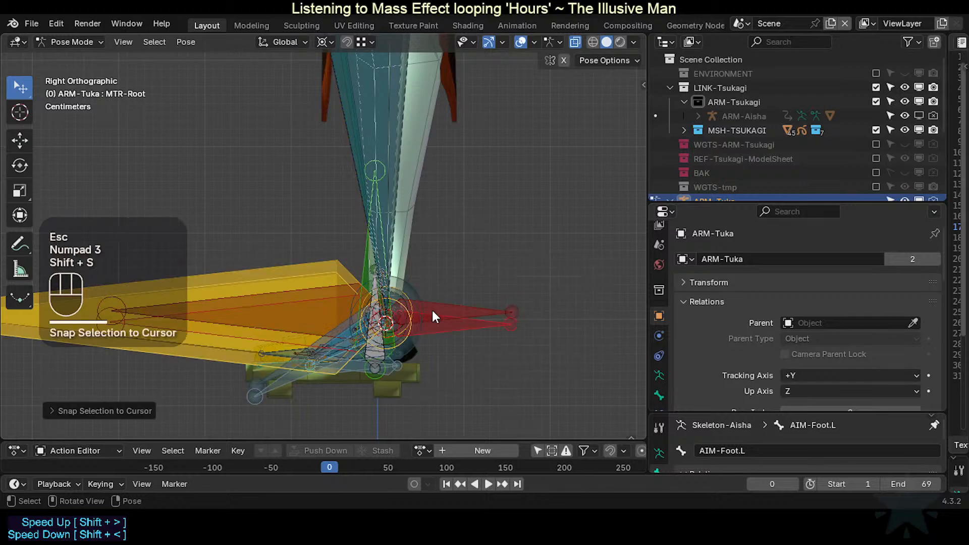
{"action": "middle_click_drag", "start_coordinate": [419, 354], "coordinate": [418, 339], "text": "shift"}
{"action": "key", "text": "KP_1"}
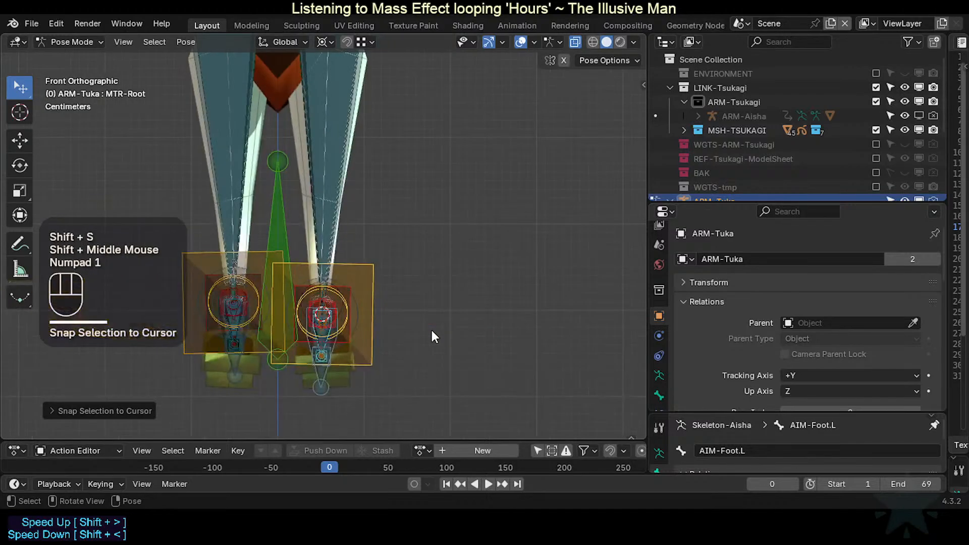
{"action": "key", "text": "ctrl+z"}
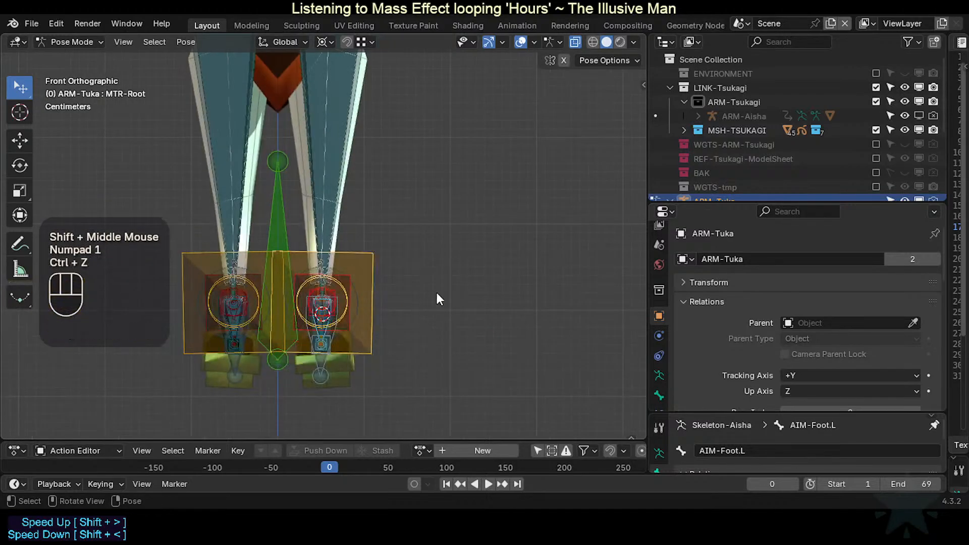
Step: Snap ARM-Tuka's selected left foot bones to the 3D cursor at the ankle in Edit Mode
{"action": "key", "text": "Tab"}
{"action": "middle_click_drag", "start_coordinate": [447, 292], "coordinate": [321, 295]}
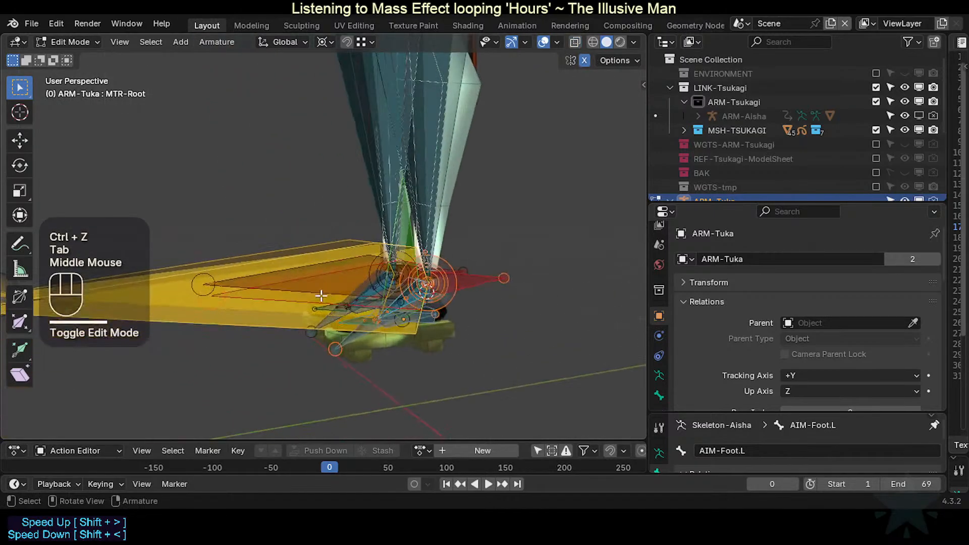
{"action": "key", "text": "shift+s"}
{"action": "middle_click_drag", "start_coordinate": [418, 278], "coordinate": [455, 328]}
{"action": "scroll", "coordinate": [429, 315], "scroll_direction": "up", "scroll_amount": 1}
{"action": "scroll", "coordinate": [400, 239], "scroll_direction": "up", "scroll_amount": 1}
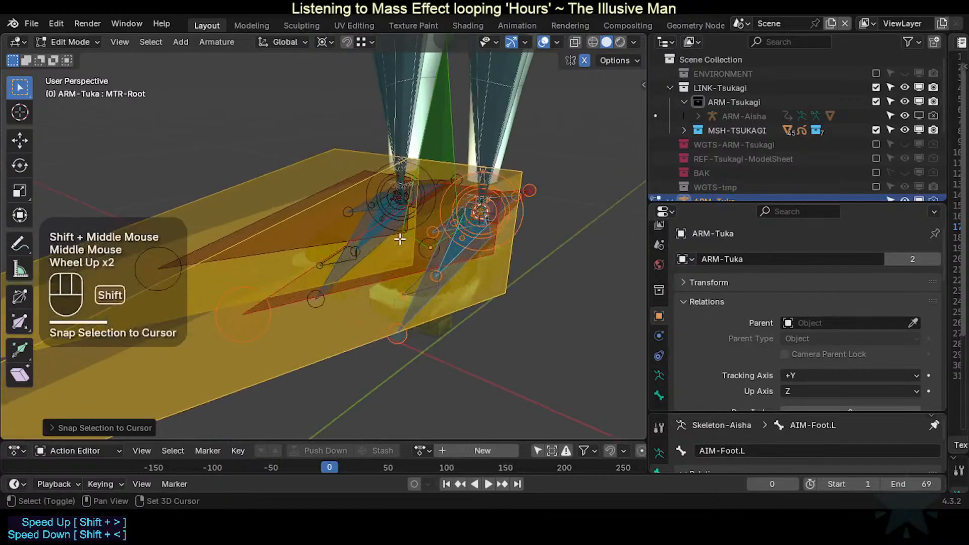
Step: Examine the alignment of the snapped foot bones with the shoe from the side and in perspective
{"action": "middle_click_drag", "start_coordinate": [400, 239], "coordinate": [368, 252], "text": "shift"}
{"action": "middle_click_drag", "start_coordinate": [369, 252], "coordinate": [333, 268]}
{"action": "key", "text": "KP_6"}
{"action": "key", "text": "KP_3"}
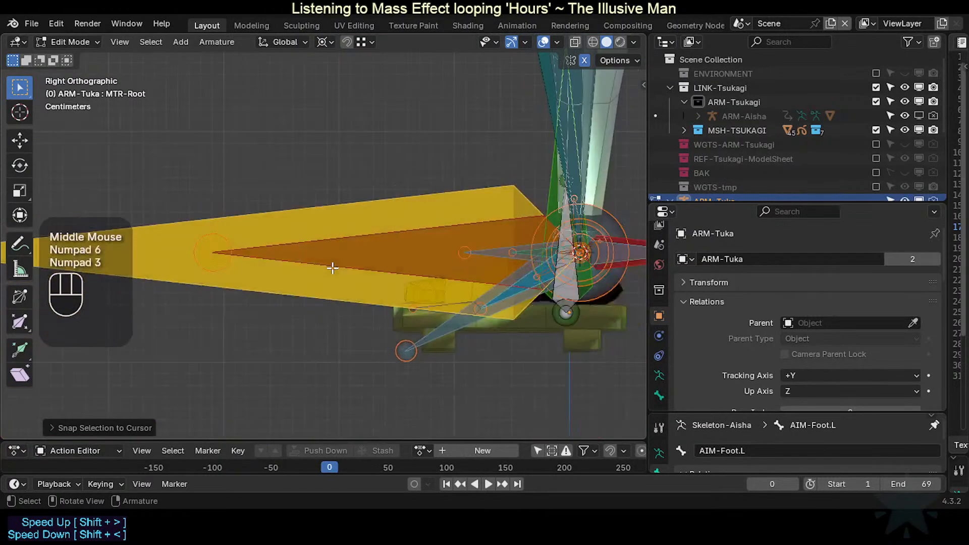
{"action": "middle_click_drag", "start_coordinate": [404, 201], "coordinate": [383, 251], "text": "shift"}
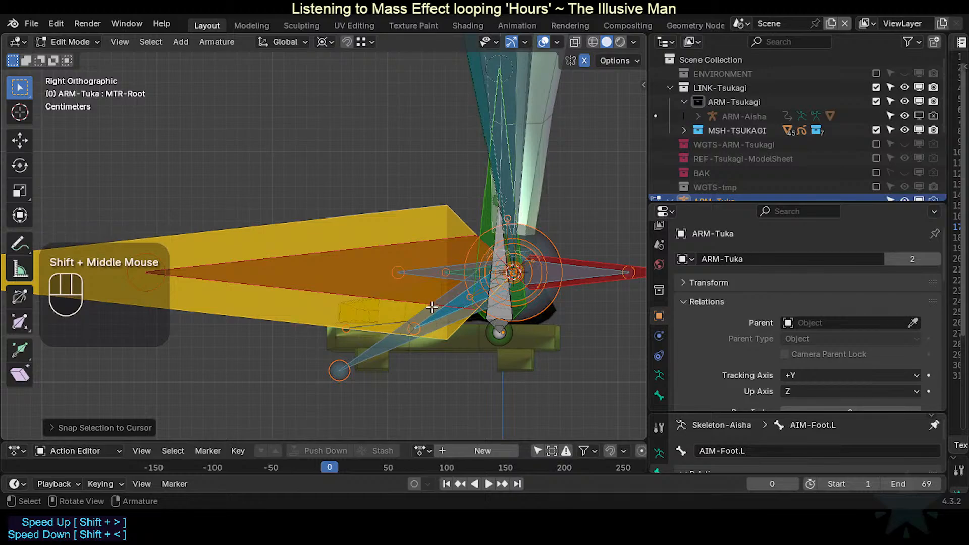
{"action": "mouse_move", "coordinate": [432, 306]}
{"action": "middle_mouse_down", "text": "shift"}
{"action": "mouse_move", "coordinate": [368, 309]}
{"action": "mouse_move", "coordinate": [405, 264]}
{"action": "mouse_move", "coordinate": [439, 278]}
{"action": "mouse_move", "coordinate": [454, 318]}
{"action": "mouse_move", "coordinate": [444, 314]}
{"action": "middle_mouse_up", "text": "shift"}
{"action": "scroll", "coordinate": [440, 296], "scroll_direction": "down", "scroll_amount": 2}
{"action": "scroll", "coordinate": [440, 295], "scroll_direction": "down", "scroll_amount": 1}
{"action": "scroll", "coordinate": [441, 296], "scroll_direction": "up", "scroll_amount": 1}
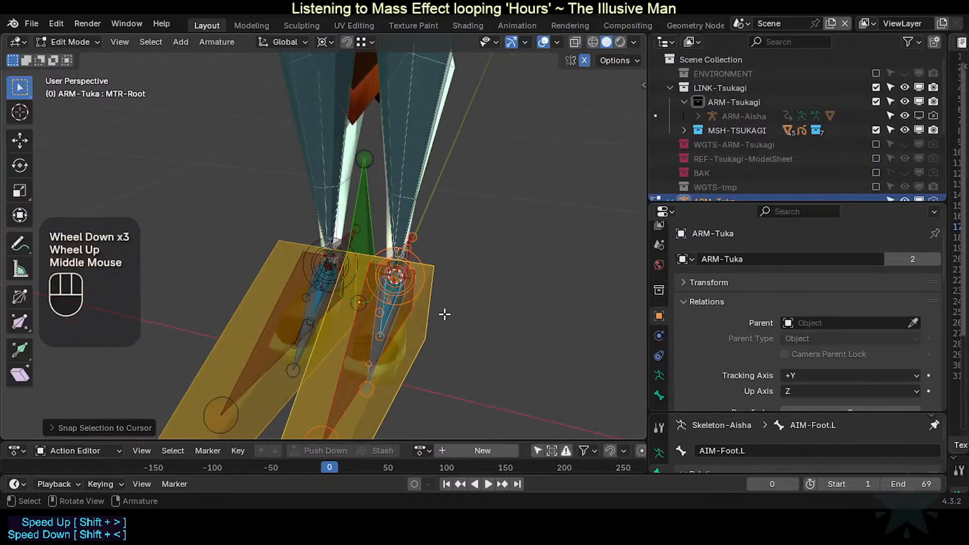
Step: Select only the MTR-Root bone and set the armature's bone display type to B-Bone
{"action": "key", "text": "alt+a"}
{"action": "left_click", "coordinate": [364, 200]}
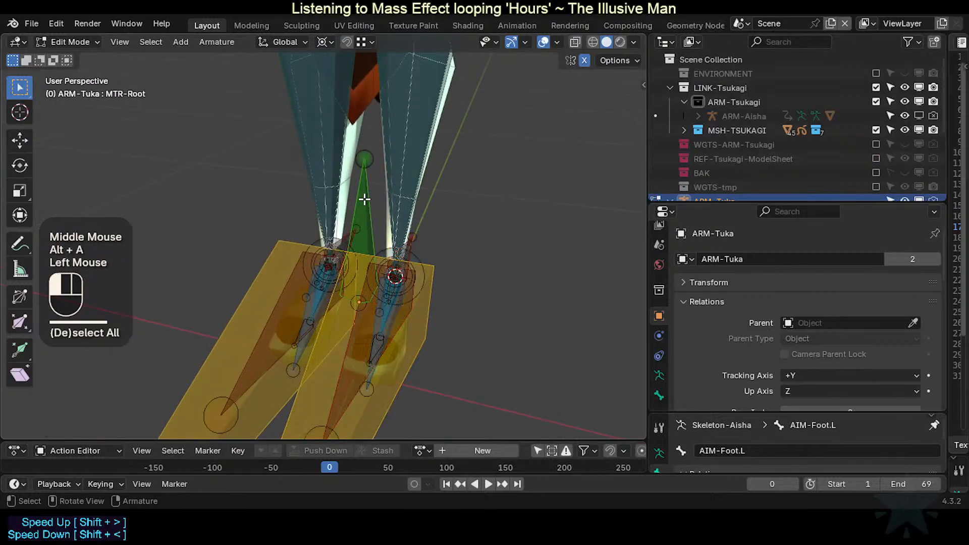
{"action": "scroll", "coordinate": [397, 226], "scroll_direction": "down", "scroll_amount": 2}
{"action": "left_click", "coordinate": [348, 202]}
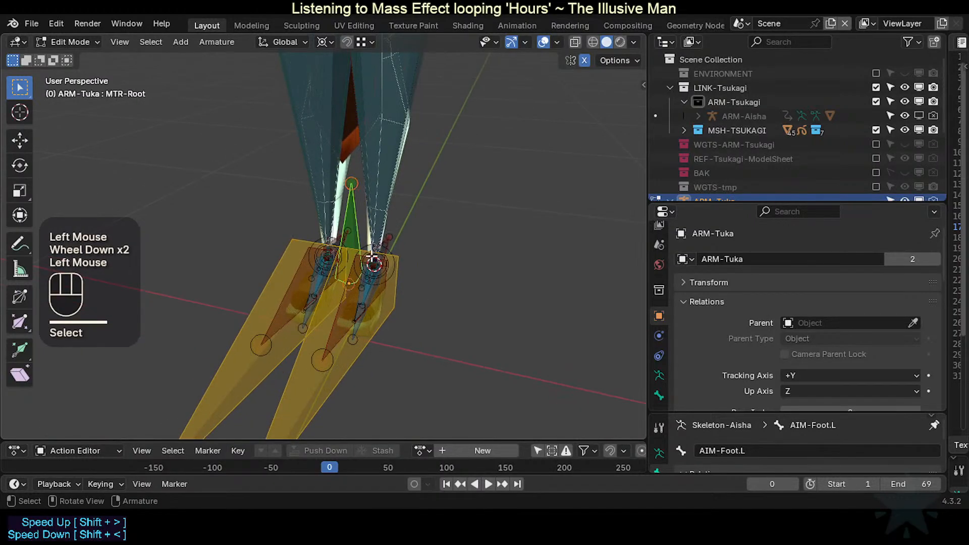
{"action": "scroll", "coordinate": [374, 262], "scroll_direction": "up", "scroll_amount": 2}
{"action": "scroll", "coordinate": [416, 260], "scroll_direction": "down", "scroll_amount": 2}
{"action": "mouse_move", "coordinate": [415, 260]}
{"action": "middle_mouse_down"}
{"action": "mouse_move", "coordinate": [385, 268]}
{"action": "mouse_move", "coordinate": [362, 253]}
{"action": "mouse_move", "coordinate": [411, 277]}
{"action": "middle_mouse_up"}
{"action": "scroll", "coordinate": [411, 277], "scroll_direction": "up", "scroll_amount": 1}
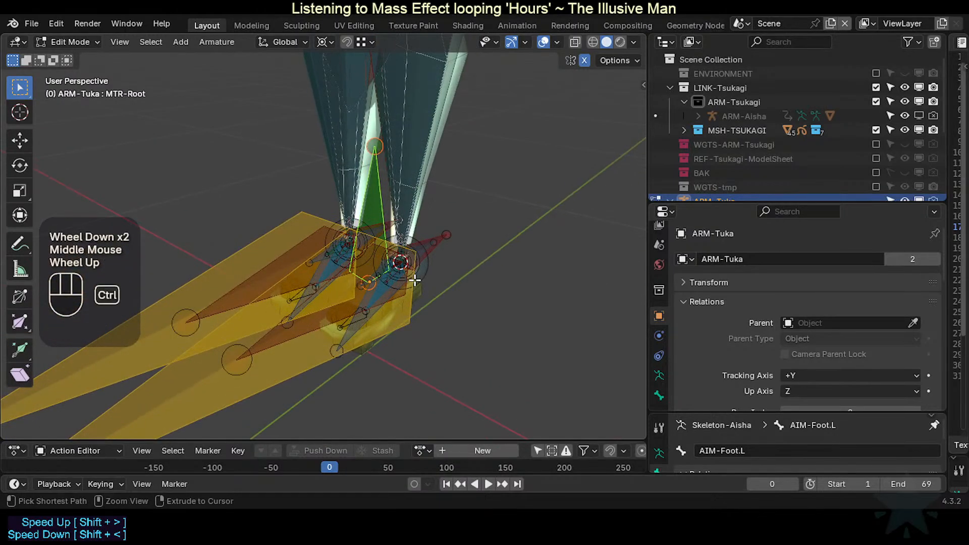
{"action": "key", "text": "ctrl+shift+alt+b"}
{"action": "key", "text": "Down"}
{"action": "key", "text": "Down"}
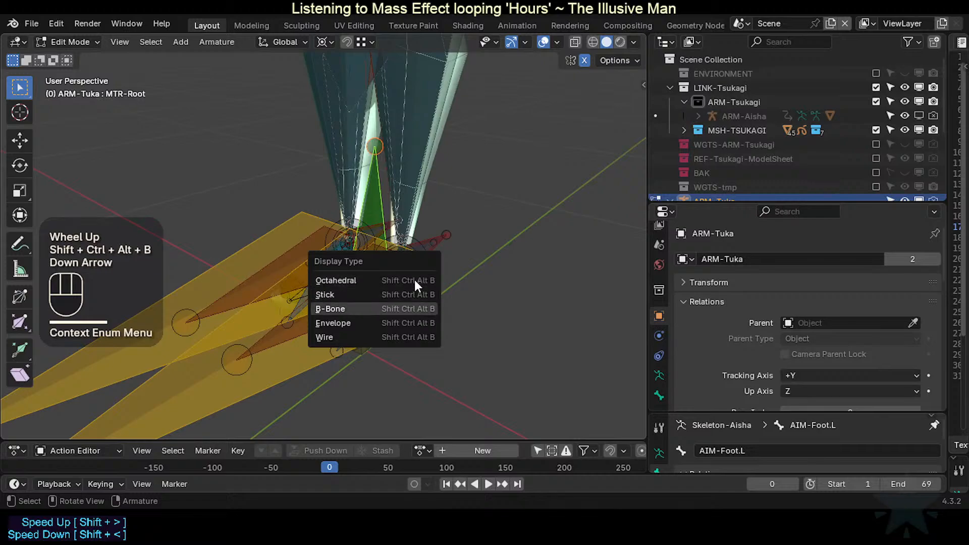
{"action": "key", "text": "Return"}
{"action": "scroll", "coordinate": [414, 280], "scroll_direction": "down", "scroll_amount": 2}
Step: Switch ARM-Tuka to Pose Mode with custom bone shapes shown and inspect the root control around the feet
{"action": "key", "text": "ctrl+Tab"}
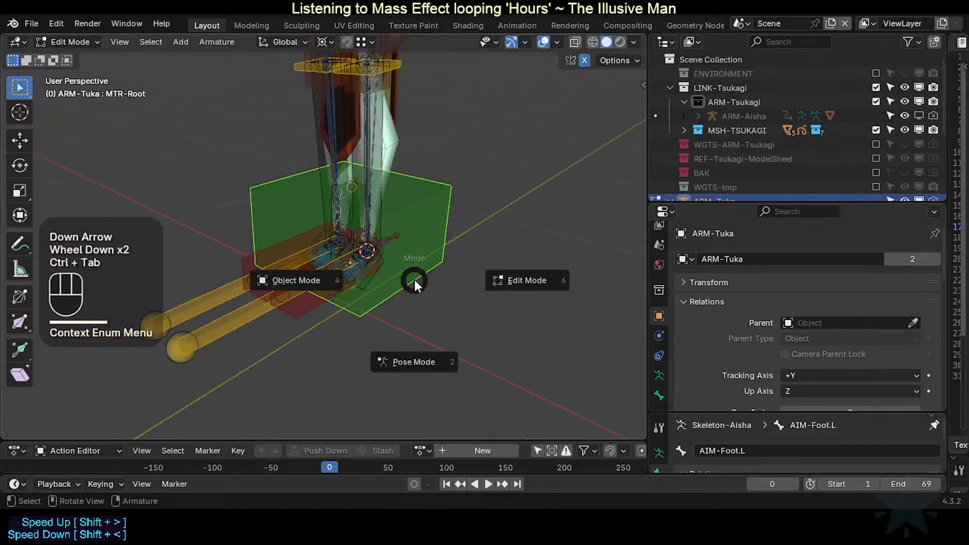
{"action": "key", "text": "ctrl+4"}
{"action": "left_click", "coordinate": [511, 257]}
{"action": "key", "text": "alt+a"}
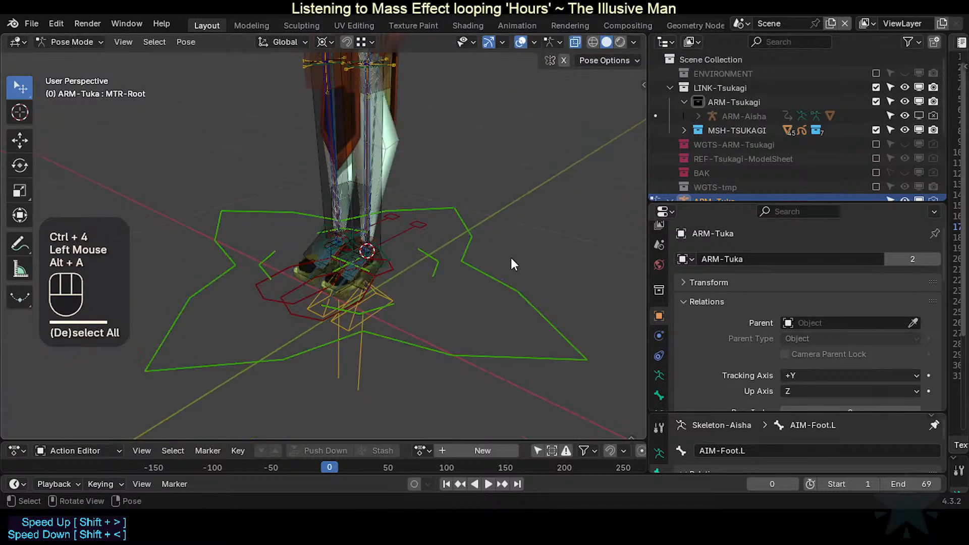
{"action": "middle_click_drag", "start_coordinate": [511, 258], "coordinate": [434, 248]}
{"action": "left_click", "coordinate": [481, 252]}
{"action": "scroll", "coordinate": [481, 253], "scroll_direction": "up", "scroll_amount": 3}
{"action": "scroll", "coordinate": [481, 252], "scroll_direction": "down", "scroll_amount": 1}
Step: Duplicate the MTR-Root bone in place in Edit Mode
{"action": "key", "text": "Tab"}
{"action": "left_click", "coordinate": [472, 229]}
{"action": "scroll", "coordinate": [434, 248], "scroll_direction": "down", "scroll_amount": 1}
{"action": "key", "text": "shift+d"}
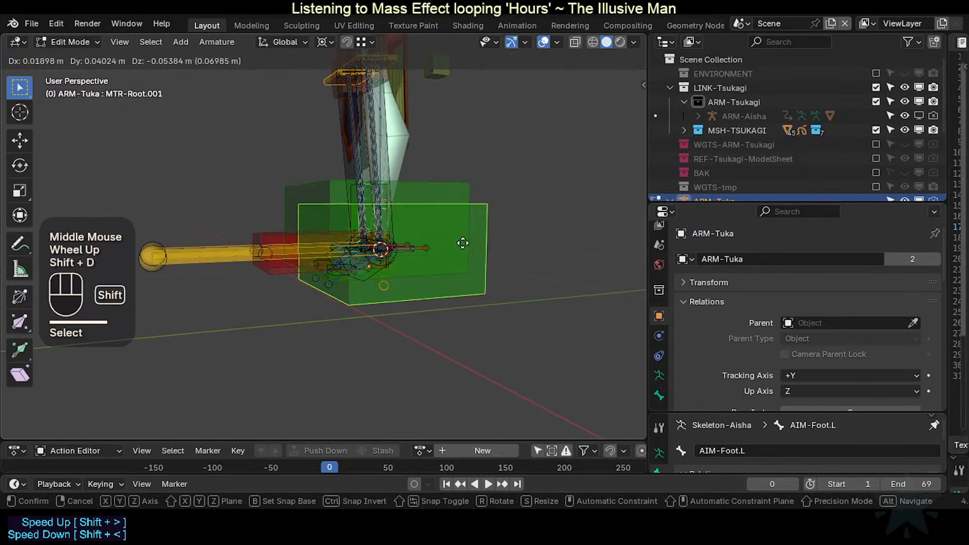
{"action": "key", "text": "Escape"}
Step: Snap the 3D cursor to the world origin and move the duplicated root bone onto it
{"action": "key", "text": "shift+s"}
{"action": "left_click", "coordinate": [357, 298]}
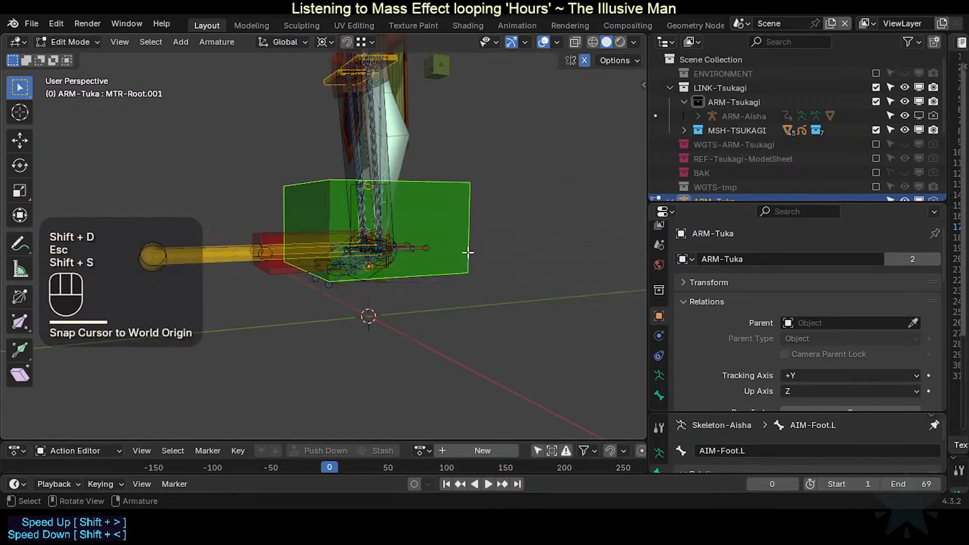
{"action": "key", "text": "shift+s"}
{"action": "left_click", "coordinate": [454, 231]}
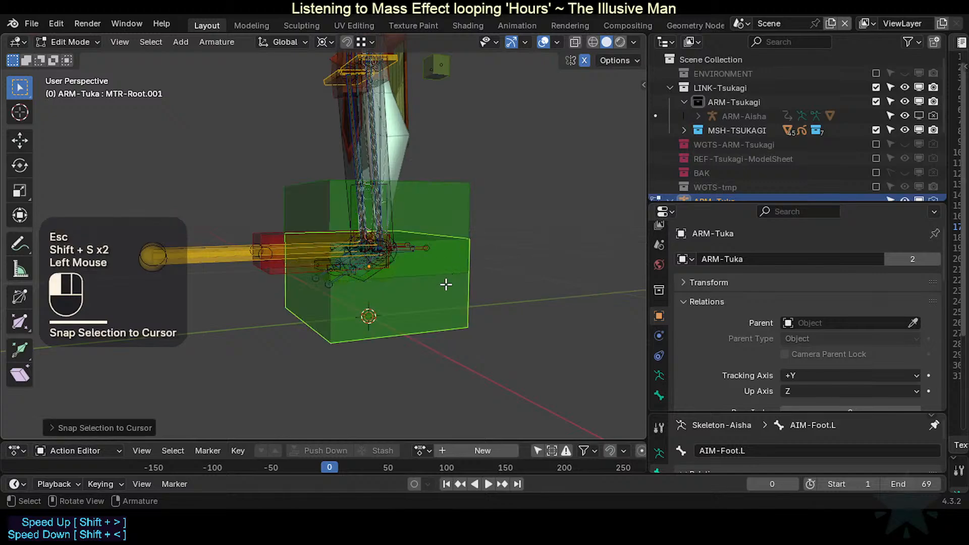
{"action": "key", "text": "r"}
{"action": "key", "text": "x"}
{"action": "key", "text": "KP_9"}
{"action": "key", "text": "KP_0"}
{"action": "key", "text": "Escape"}
Step: Rotate the duplicated root bone -90 degrees around the global X axis
{"action": "key", "text": "r"}
{"action": "key", "text": "x"}
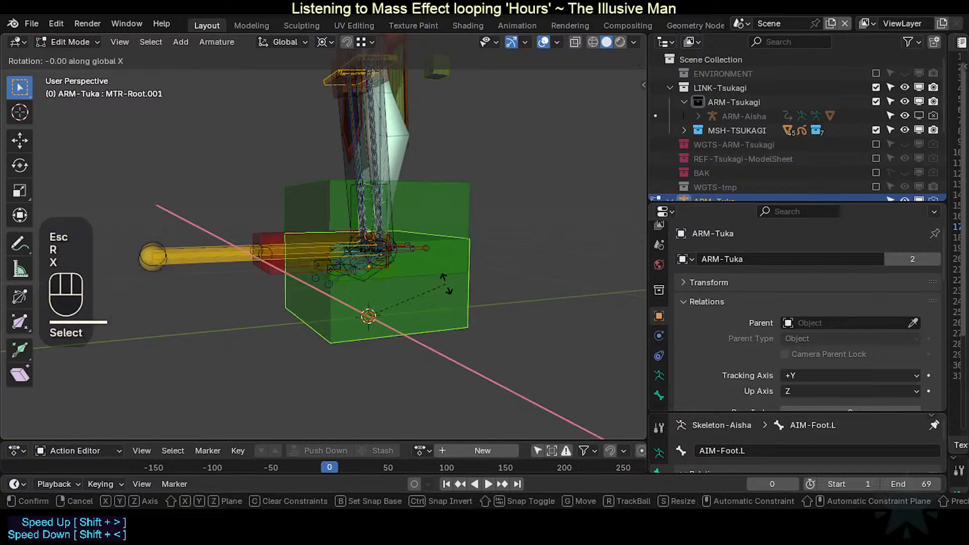
{"action": "key", "text": "KP_Subtract"}
{"action": "key", "text": "KP_9"}
{"action": "key", "text": "KP_0"}
{"action": "key", "text": "KP_Enter"}
Step: Shrink the duplicated root bone's B-bone display thickness and scale the bone by 0.5
{"action": "key", "text": "shift+ctrl+alt+a"}
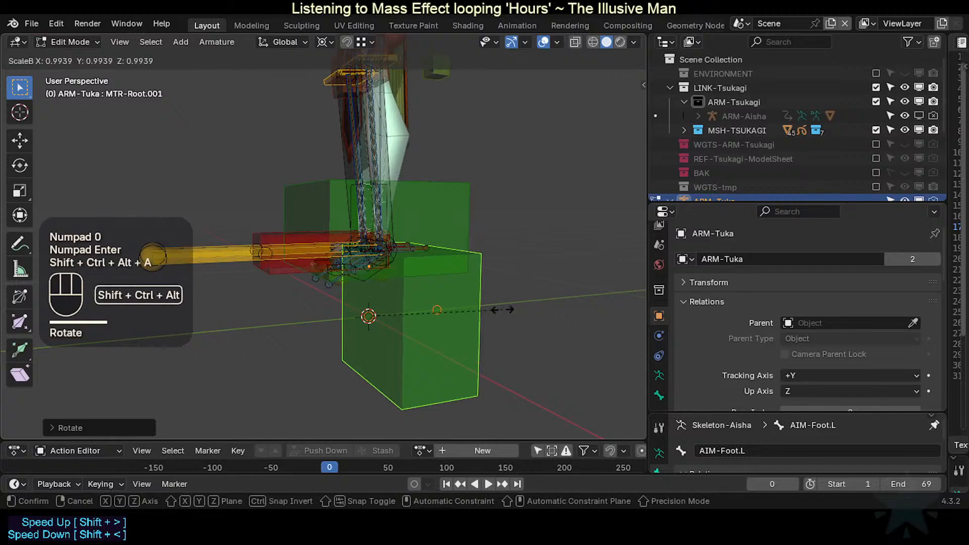
{"action": "left_click", "coordinate": [395, 325]}
{"action": "key", "text": "s"}
{"action": "key", "text": "KP_0"}
{"action": "key", "text": "KP_Decimal"}
{"action": "key", "text": "KP_5"}
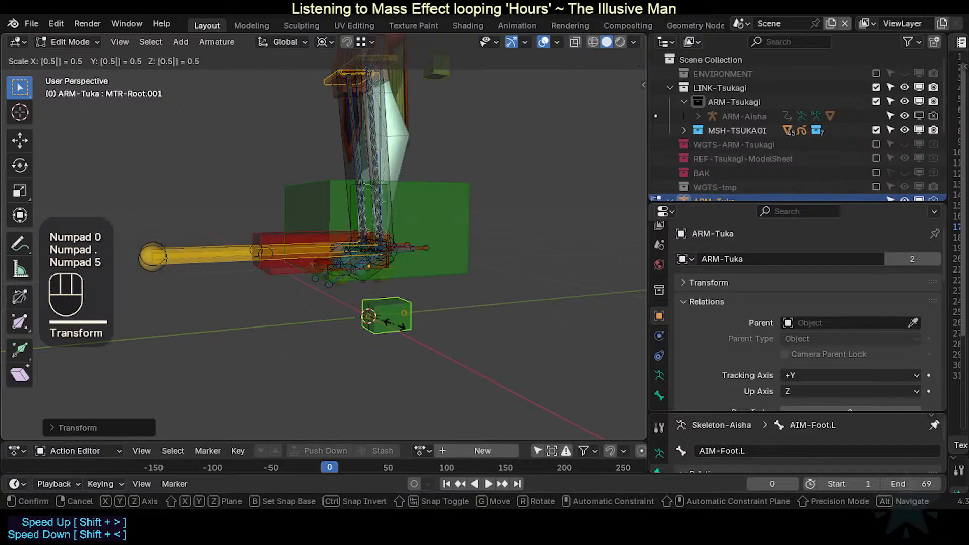
{"action": "key", "text": "KP_Enter"}
{"action": "key", "text": "s"}
{"action": "key", "text": "KP_1"}
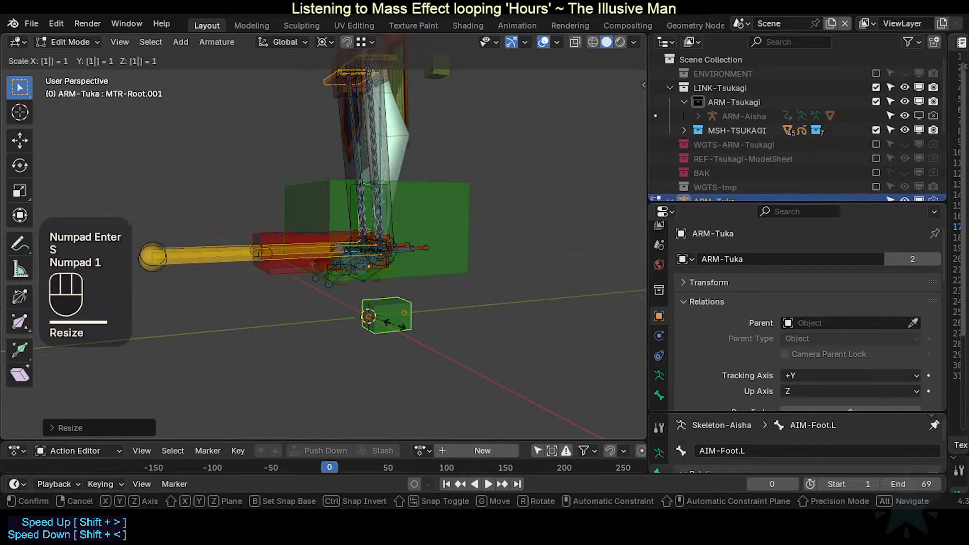
{"action": "key", "text": "KP_Enter"}
Step: Save the file and set the duplicated root bone's color to 10 - Theme Color Set
{"action": "key", "text": "n"}
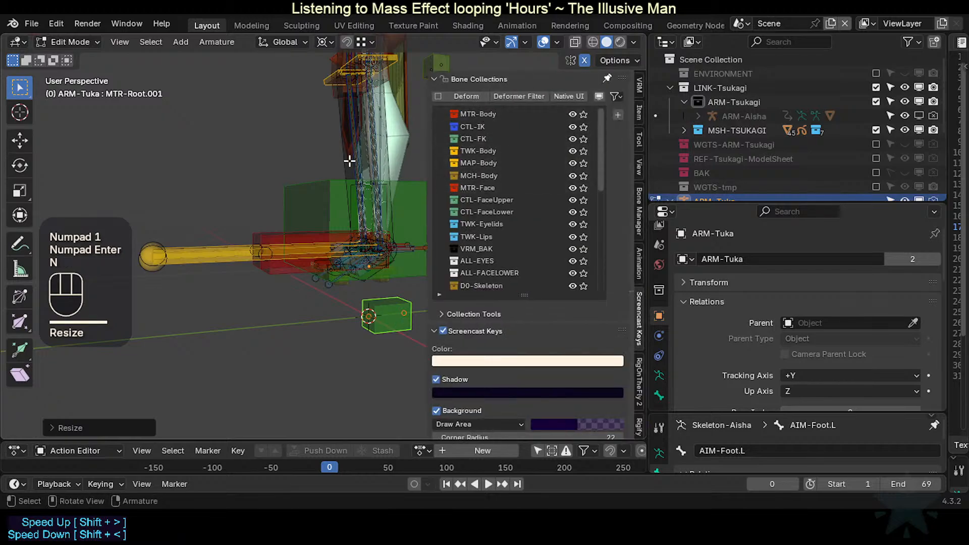
{"action": "key", "text": "ctrl+s"}
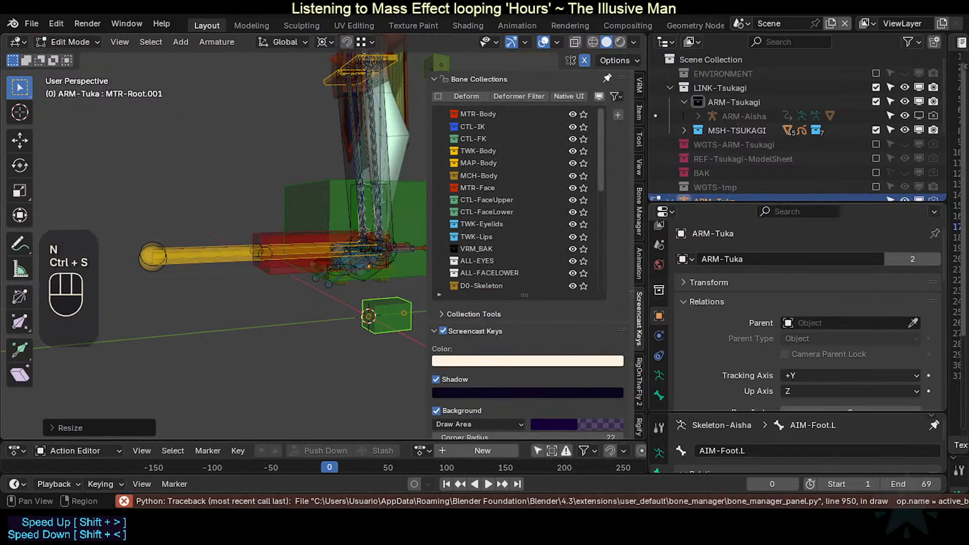
{"action": "scroll", "coordinate": [698, 289], "scroll_direction": "down", "scroll_amount": 4}
{"action": "scroll", "coordinate": [707, 323], "scroll_direction": "up", "scroll_amount": 2}
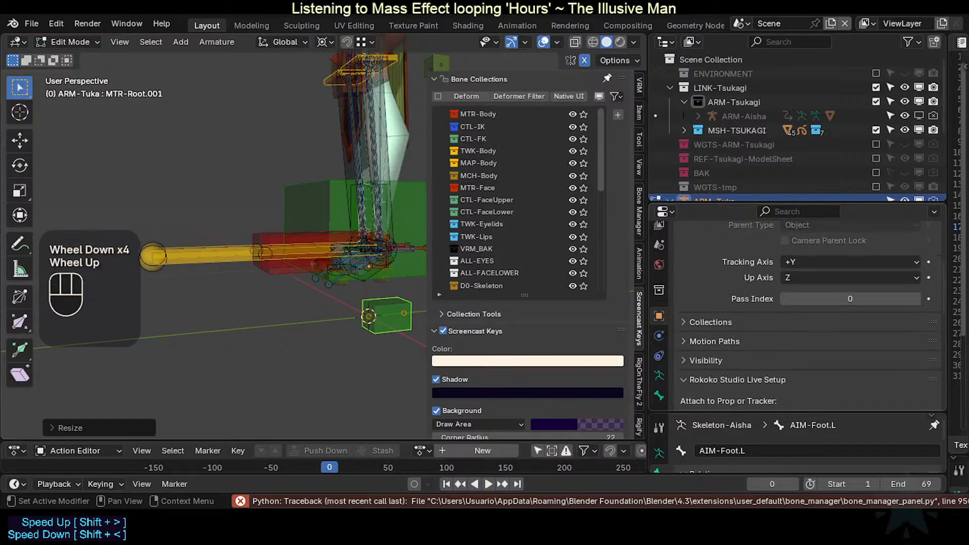
{"action": "left_click", "coordinate": [660, 395]}
{"action": "left_click", "coordinate": [815, 352]}
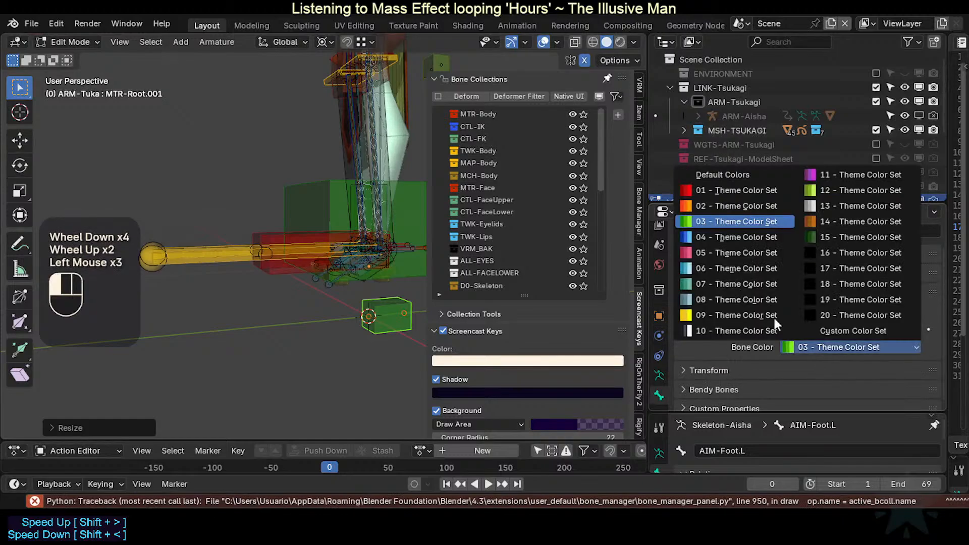
{"action": "left_click", "coordinate": [730, 325]}
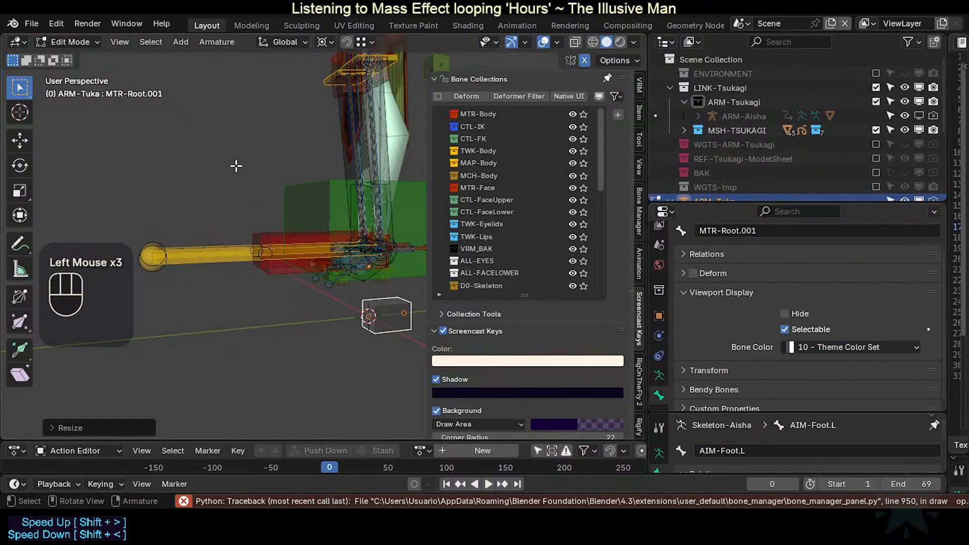
Step: Rename the duplicated root bone as ROOT
{"action": "key", "text": "F2"}
{"action": "type", "text": "ROOT"}
{"action": "key", "text": "Return"}
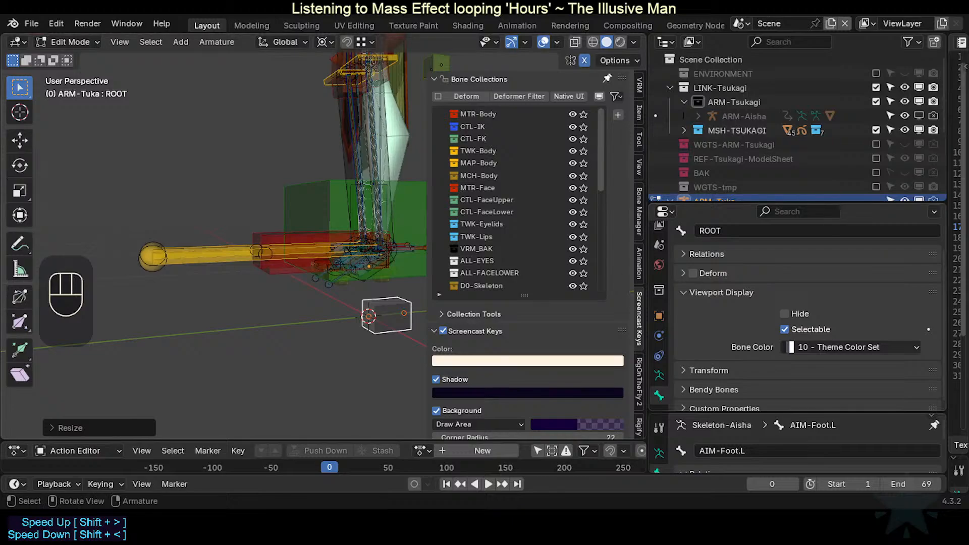
Step: Collapse the Screencast Keys section and pin the bone's Transform section in the sidebar
{"action": "middle_click_drag", "start_coordinate": [393, 212], "coordinate": [272, 214], "text": "shift"}
{"action": "left_click", "coordinate": [451, 78]}
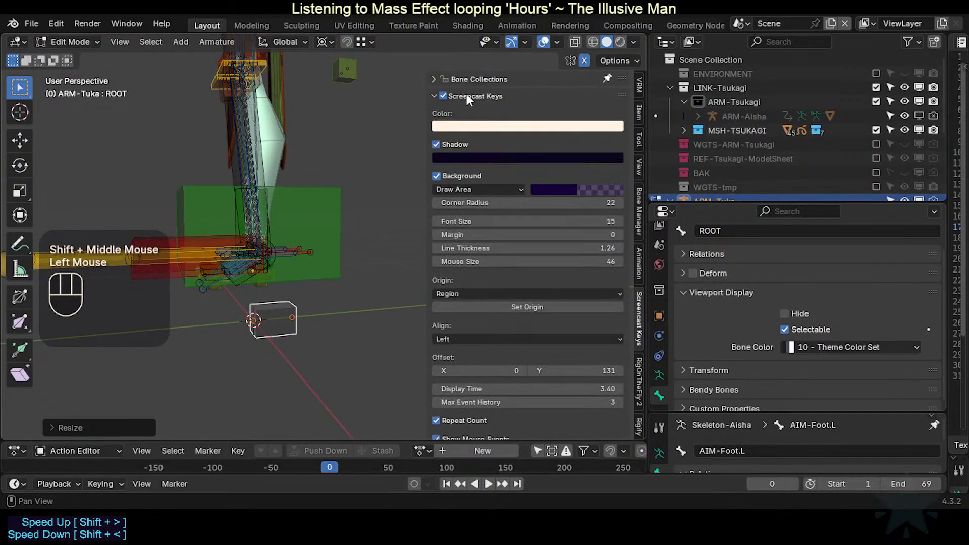
{"action": "left_click", "coordinate": [477, 96]}
{"action": "left_click", "coordinate": [433, 80]}
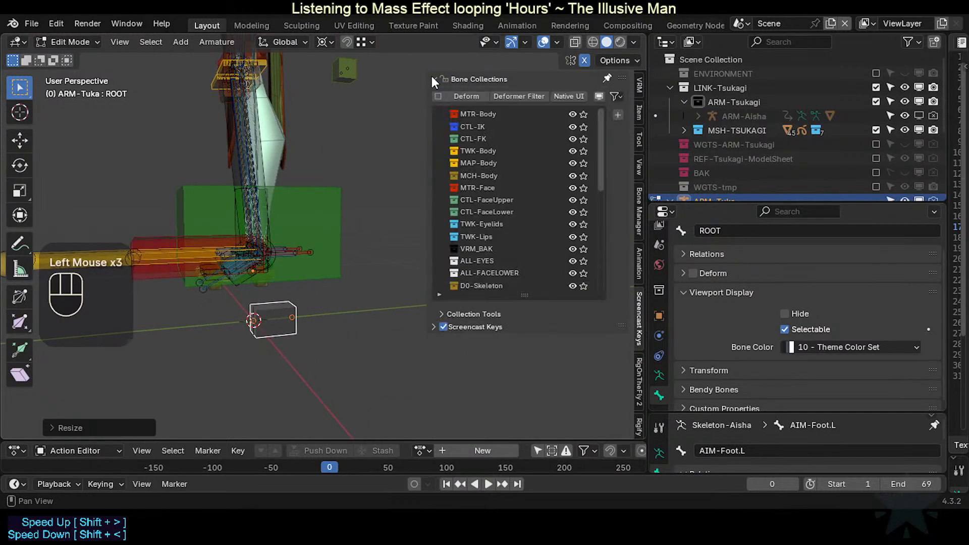
{"action": "left_click", "coordinate": [640, 110]}
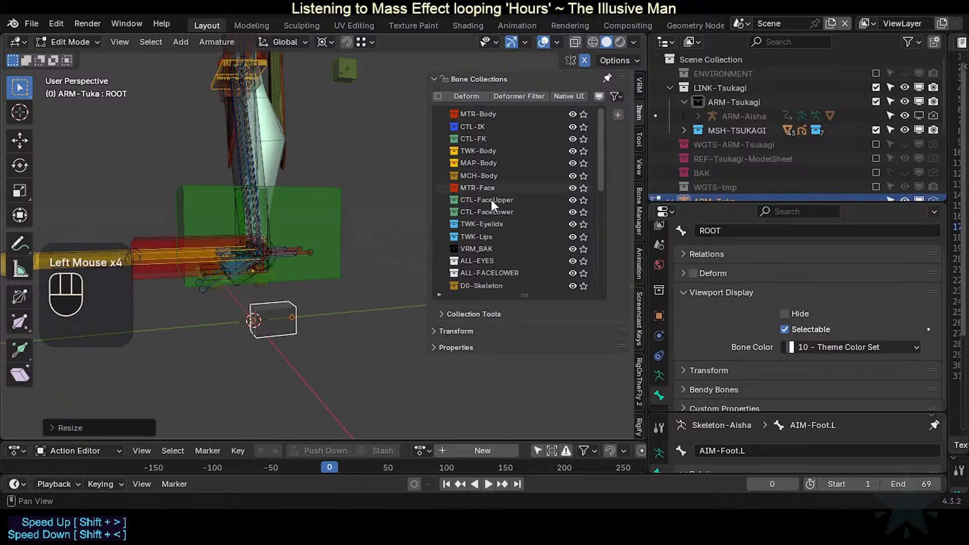
{"action": "left_click", "coordinate": [477, 330]}
{"action": "scroll", "coordinate": [621, 280], "scroll_direction": "down", "scroll_amount": 2}
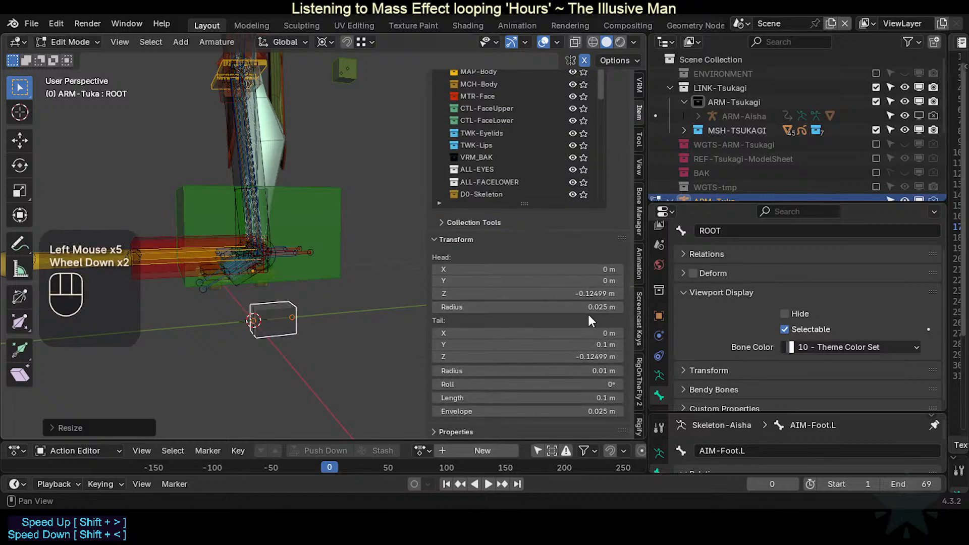
{"action": "right_click", "coordinate": [616, 239]}
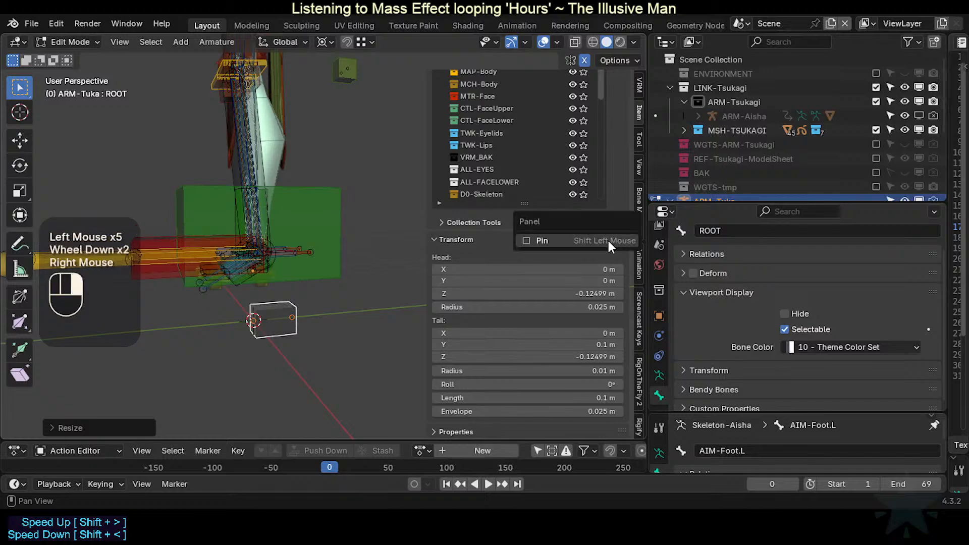
{"action": "left_click", "coordinate": [523, 241]}
{"action": "scroll", "coordinate": [484, 182], "scroll_direction": "up", "scroll_amount": 2}
{"action": "scroll", "coordinate": [622, 309], "scroll_direction": "up", "scroll_amount": 3}
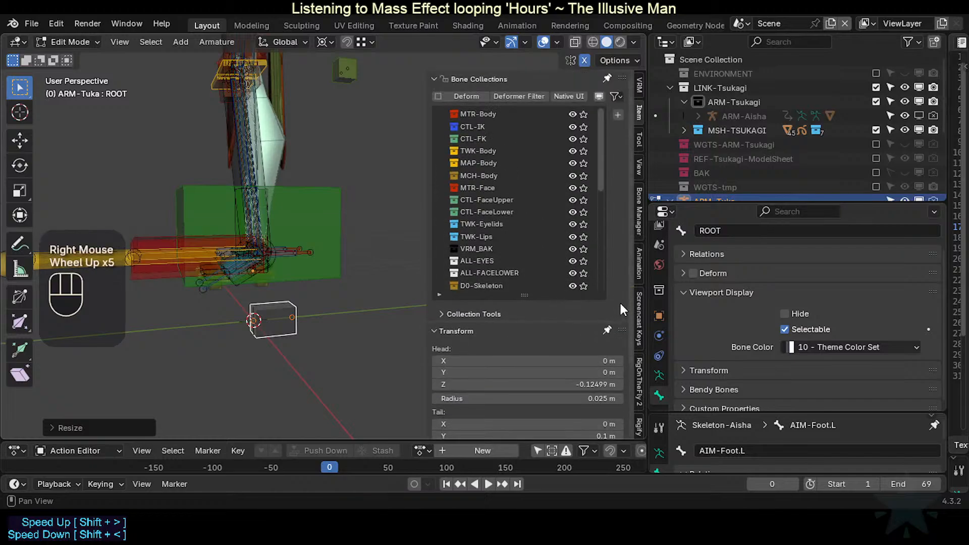
Step: Place the Transform section above Bone Collections, collapse Bone Collections and keep Transform expanded
{"action": "left_click_drag", "start_coordinate": [623, 328], "coordinate": [623, 109]}
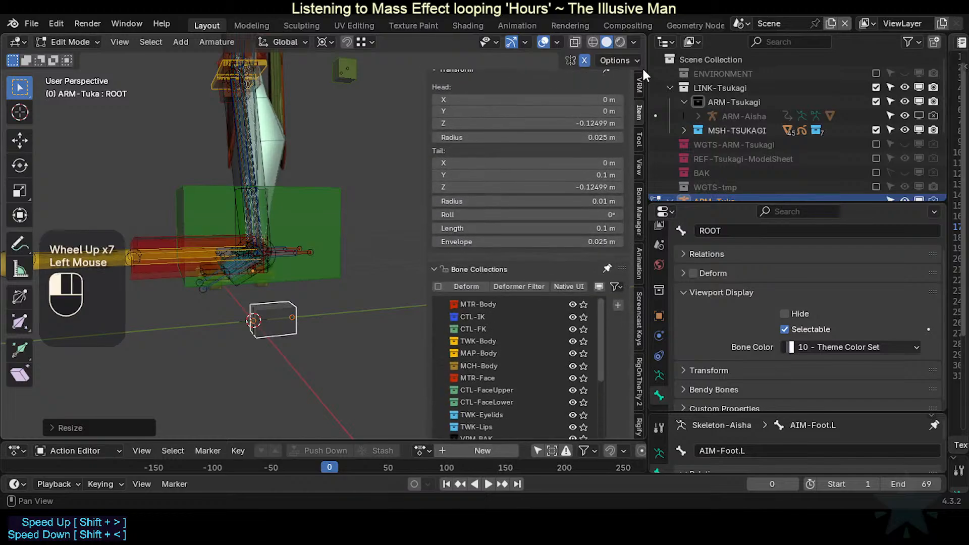
{"action": "left_click", "coordinate": [434, 81]}
{"action": "left_click", "coordinate": [434, 96]}
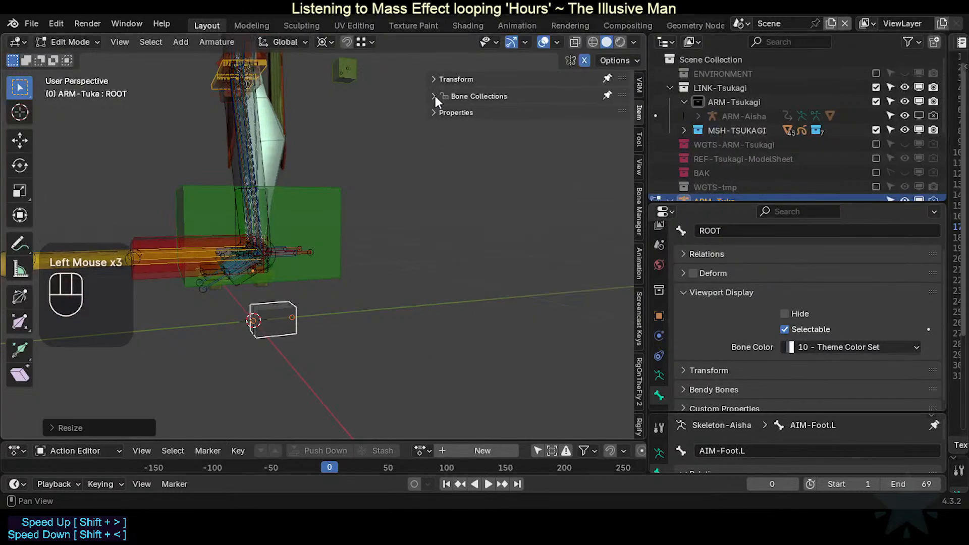
{"action": "left_click", "coordinate": [433, 79]}
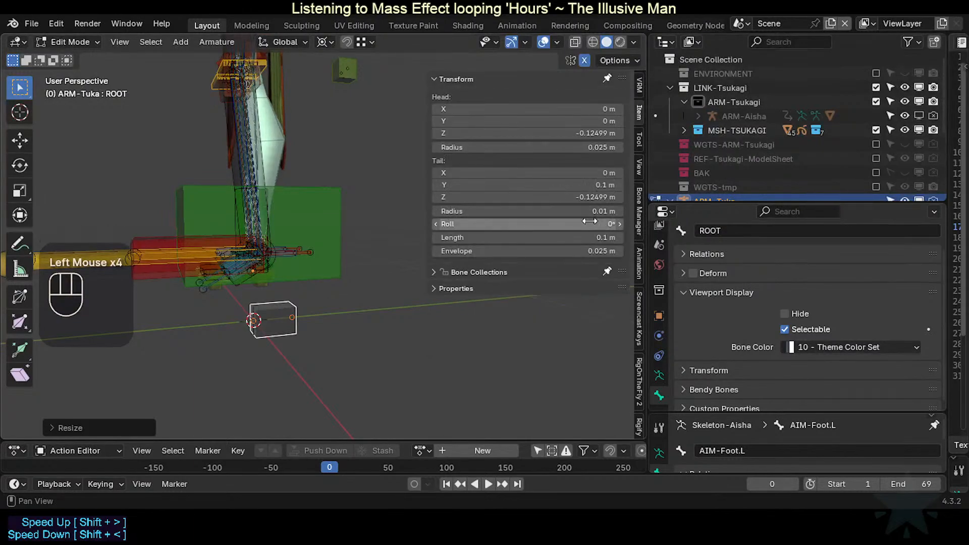
Step: Set the ROOT bone's length to 0.5 m and save the file
{"action": "left_click", "coordinate": [570, 238]}
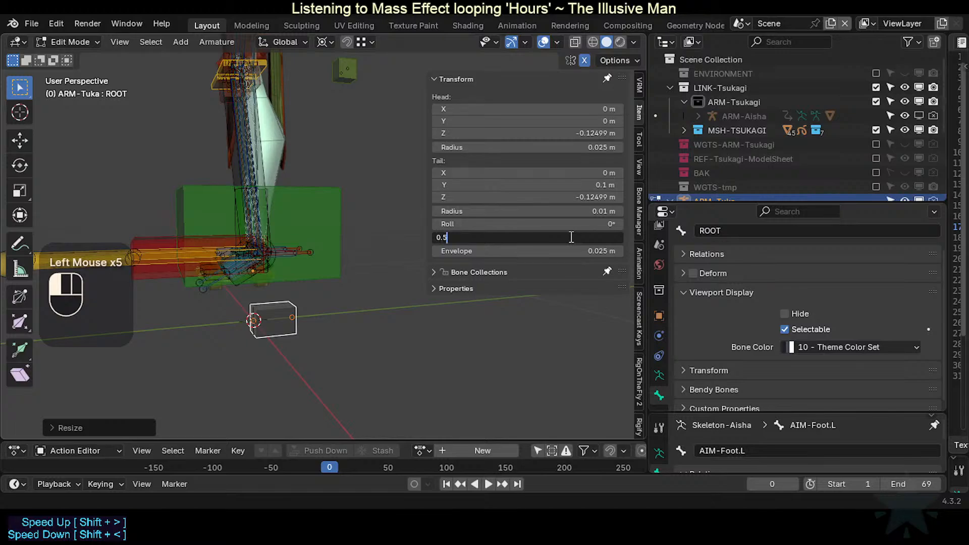
{"action": "key", "text": "Return"}
{"action": "key", "text": "n"}
{"action": "left_click", "coordinate": [370, 339]}
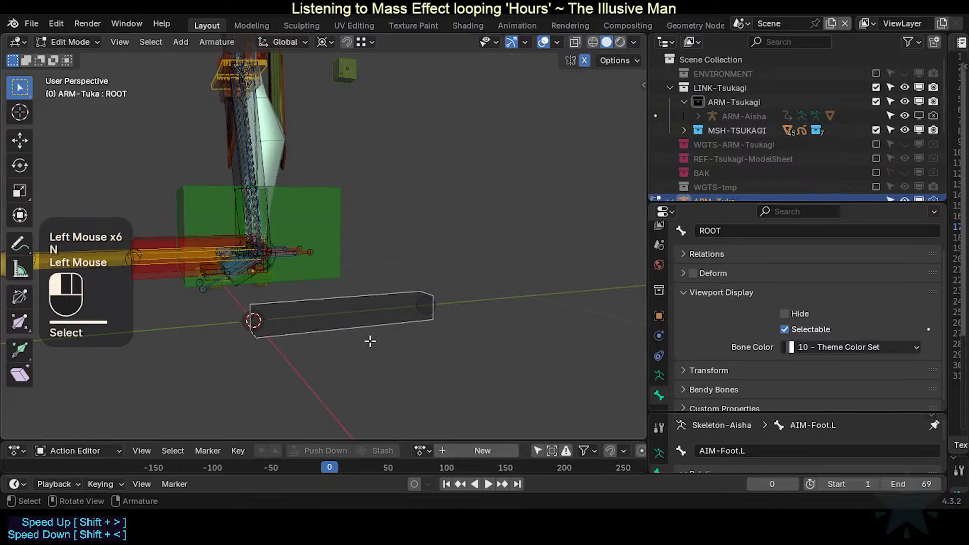
{"action": "middle_click_drag", "start_coordinate": [370, 340], "coordinate": [379, 309]}
{"action": "key", "text": "ctrl+s"}
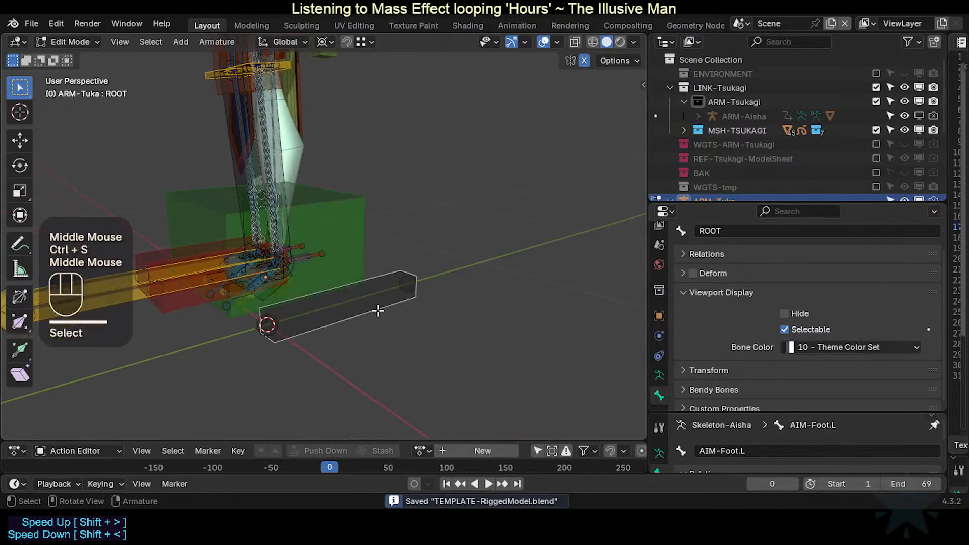
Step: Select the ROOT bone, collapse its Viewport Display settings and expand its Bendy Bones settings
{"action": "left_click", "coordinate": [375, 305]}
{"action": "scroll", "coordinate": [717, 384], "scroll_direction": "down", "scroll_amount": 1}
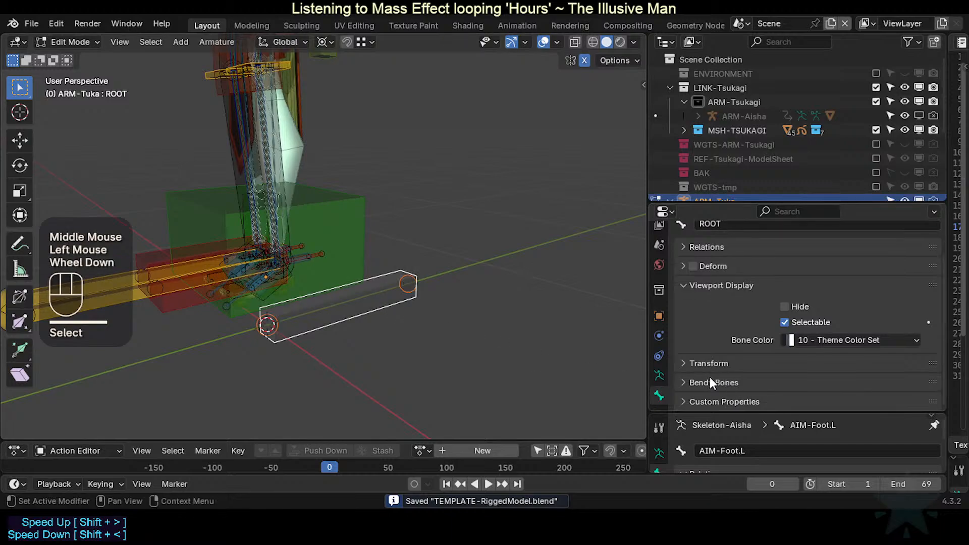
{"action": "left_click", "coordinate": [695, 367]}
{"action": "scroll", "coordinate": [732, 353], "scroll_direction": "down", "scroll_amount": 2}
{"action": "scroll", "coordinate": [707, 323], "scroll_direction": "up", "scroll_amount": 2}
{"action": "left_click", "coordinate": [699, 363]}
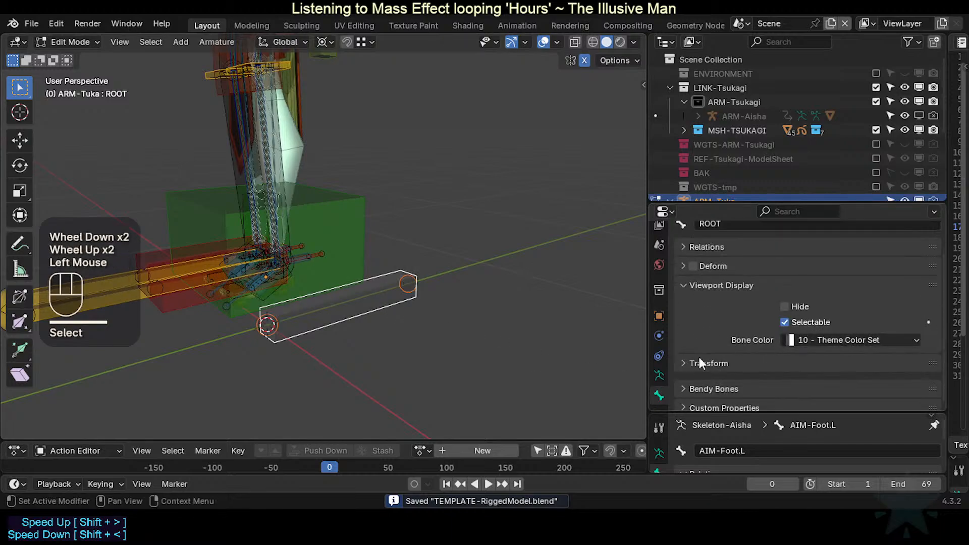
{"action": "left_click", "coordinate": [686, 285]}
{"action": "left_click", "coordinate": [759, 359]}
{"action": "scroll", "coordinate": [759, 359], "scroll_direction": "down", "scroll_amount": 1}
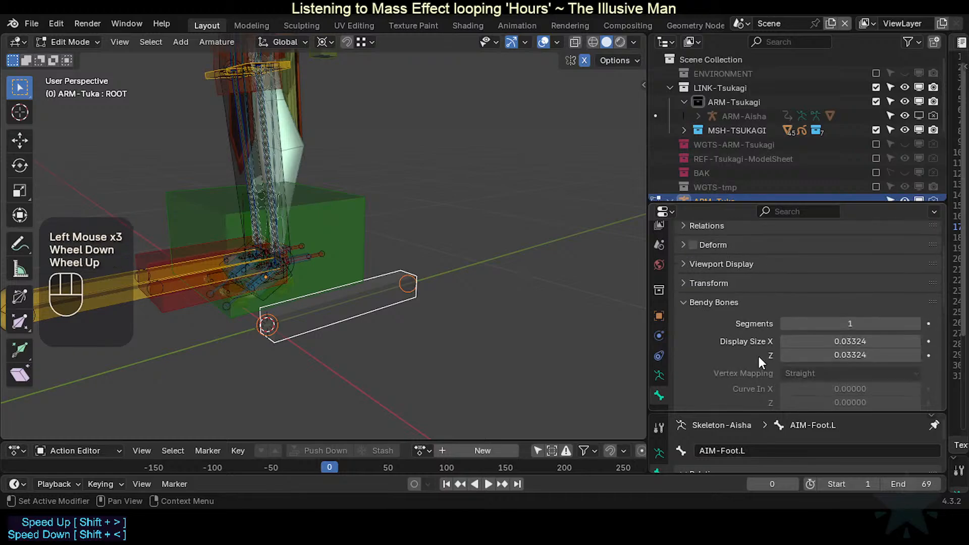
Step: Try display sizes of 0.01 and 0.1 in both X and Z for the ROOT bone
{"action": "left_click", "coordinate": [847, 342]}
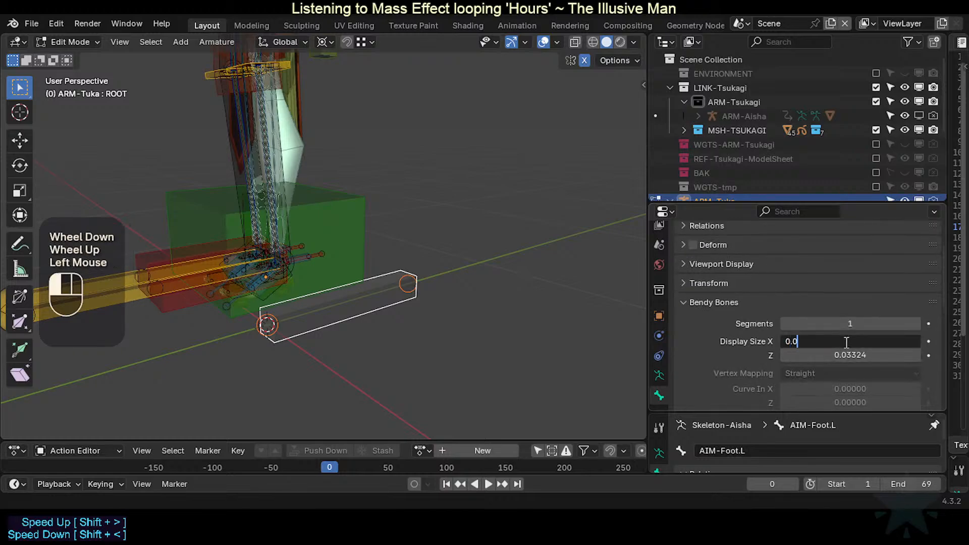
{"action": "double_click", "coordinate": [847, 342]}
{"action": "type", "text": "0.0"}
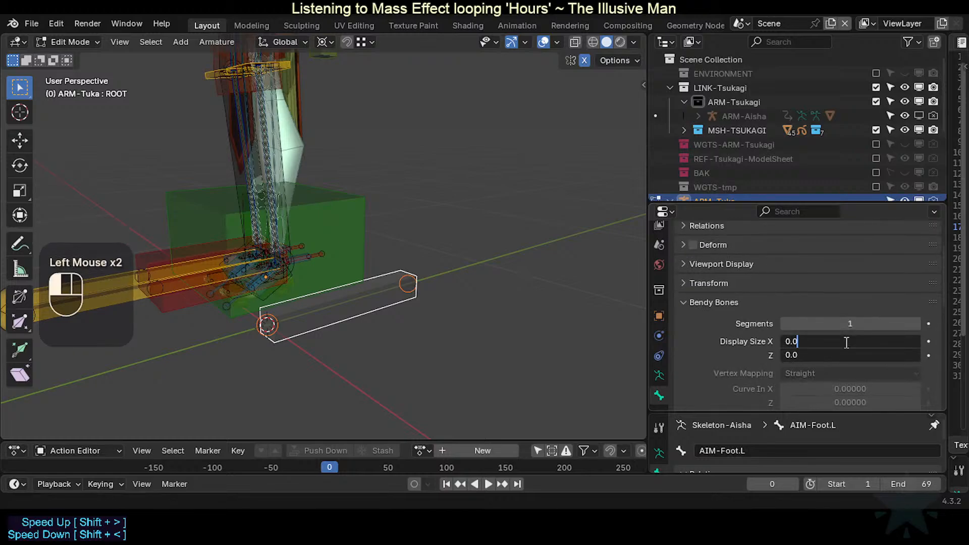
{"action": "type", "text": "1"}
{"action": "key", "text": "Return"}
{"action": "left_click", "coordinate": [847, 341]}
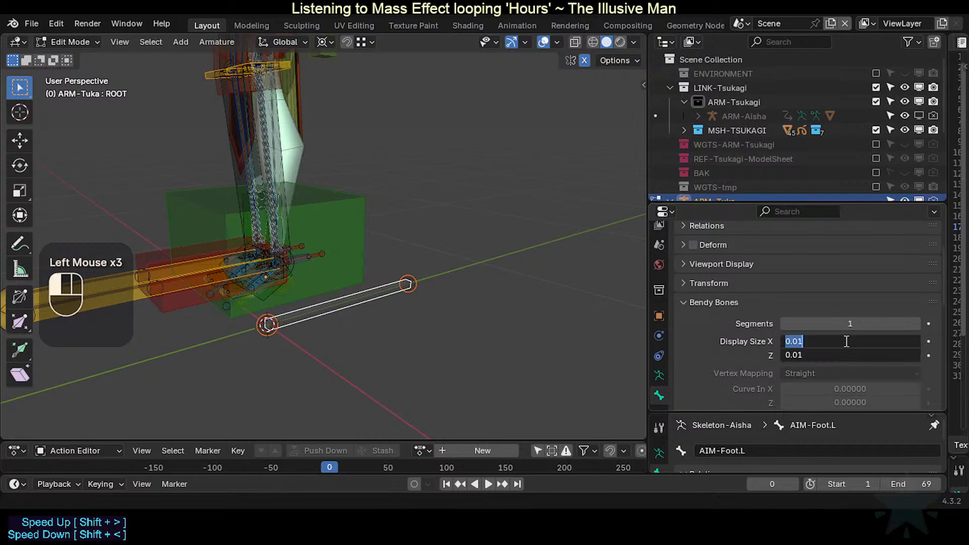
{"action": "type", "text": "0.1"}
{"action": "key", "text": "Return"}
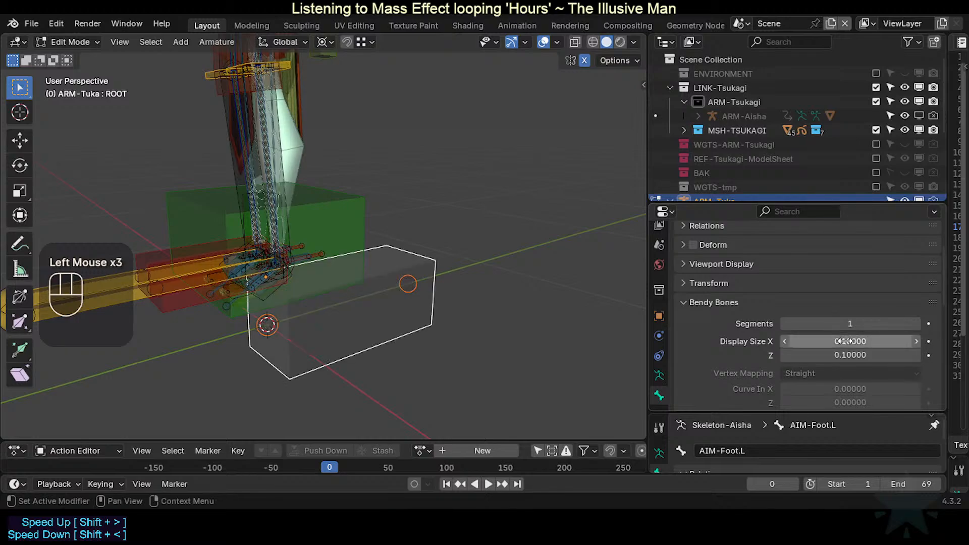
Step: Set the ROOT bone's display size to 0.05 in both X and Z and save the file
{"action": "left_click", "coordinate": [846, 342]}
{"action": "type", "text": "0.05"}
{"action": "key", "text": "Return"}
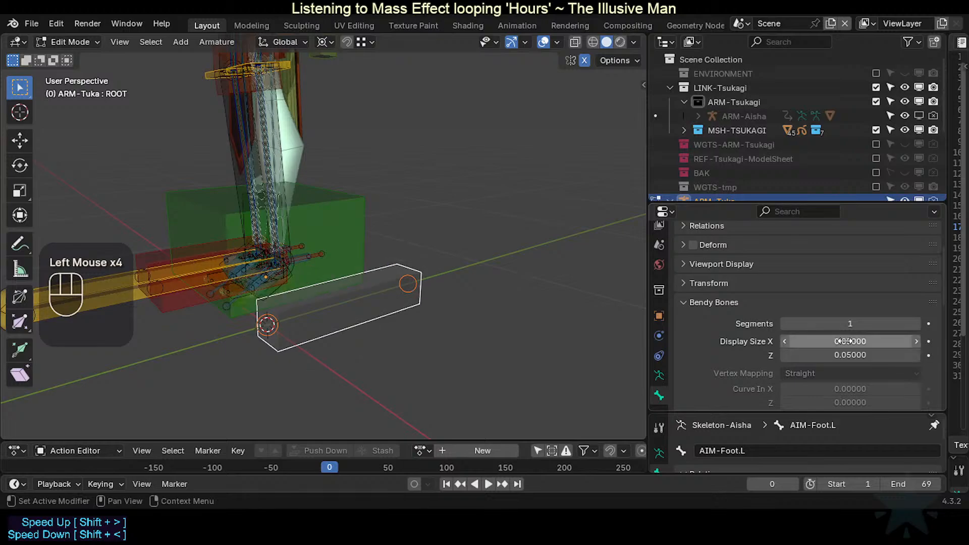
{"action": "middle_click_drag", "start_coordinate": [474, 195], "coordinate": [402, 195]}
{"action": "key", "text": "ctrl+s"}
{"action": "scroll", "coordinate": [417, 262], "scroll_direction": "up", "scroll_amount": 2}
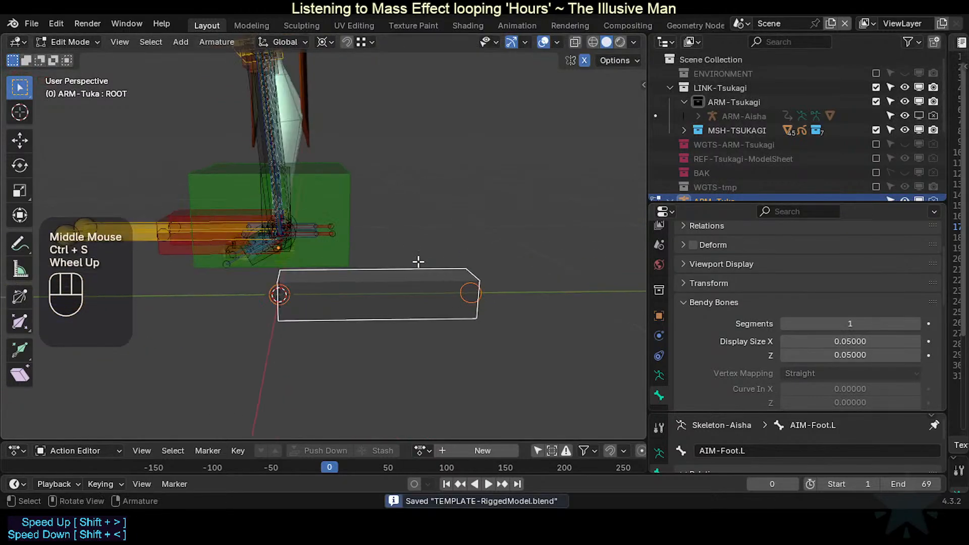
Step: Switch ARM-Tuka from Edit Mode to Pose Mode
{"action": "middle_click_drag", "start_coordinate": [417, 262], "coordinate": [392, 266]}
{"action": "scroll", "coordinate": [393, 266], "scroll_direction": "down", "scroll_amount": 2}
{"action": "key", "text": "ctrl+Tab"}
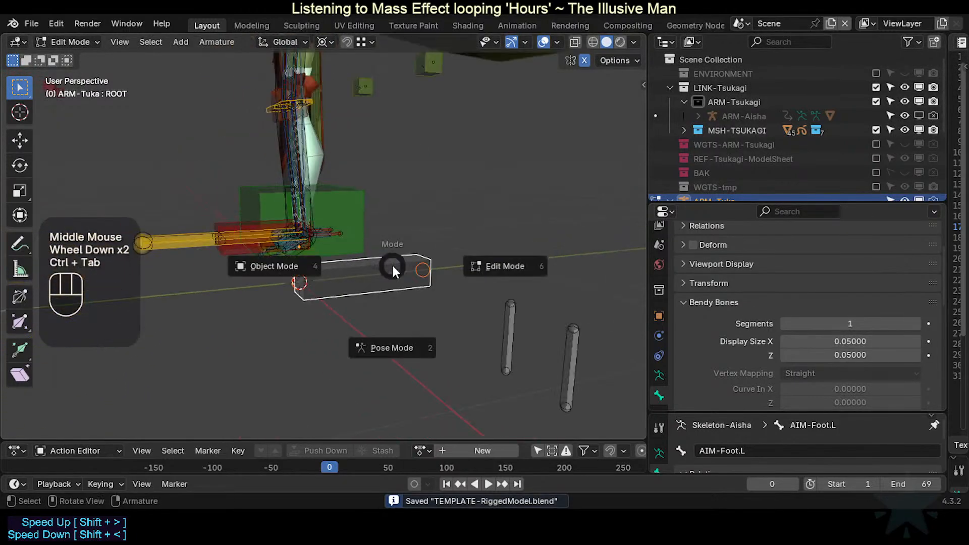
{"action": "left_click", "coordinate": [460, 205]}
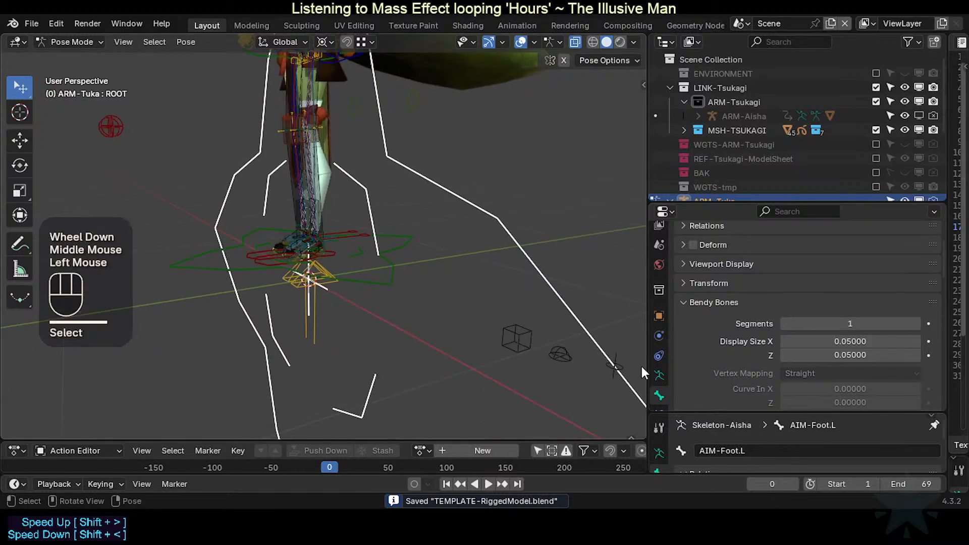
Step: Clear the ROOT bone's custom shape object and reset the custom shape scale to 1 on all axes
{"action": "scroll", "coordinate": [662, 392], "scroll_direction": "down", "scroll_amount": 2}
{"action": "left_click", "coordinate": [660, 380]}
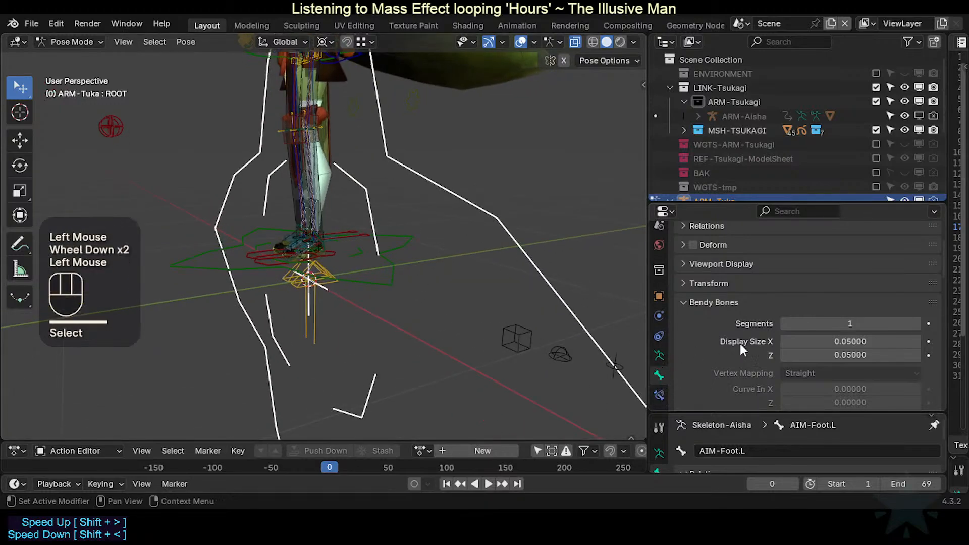
{"action": "scroll", "coordinate": [734, 348], "scroll_direction": "down", "scroll_amount": 2}
{"action": "scroll", "coordinate": [735, 349], "scroll_direction": "up", "scroll_amount": 1}
{"action": "scroll", "coordinate": [733, 346], "scroll_direction": "up", "scroll_amount": 1}
{"action": "left_click", "coordinate": [704, 303]}
{"action": "left_click", "coordinate": [704, 258]}
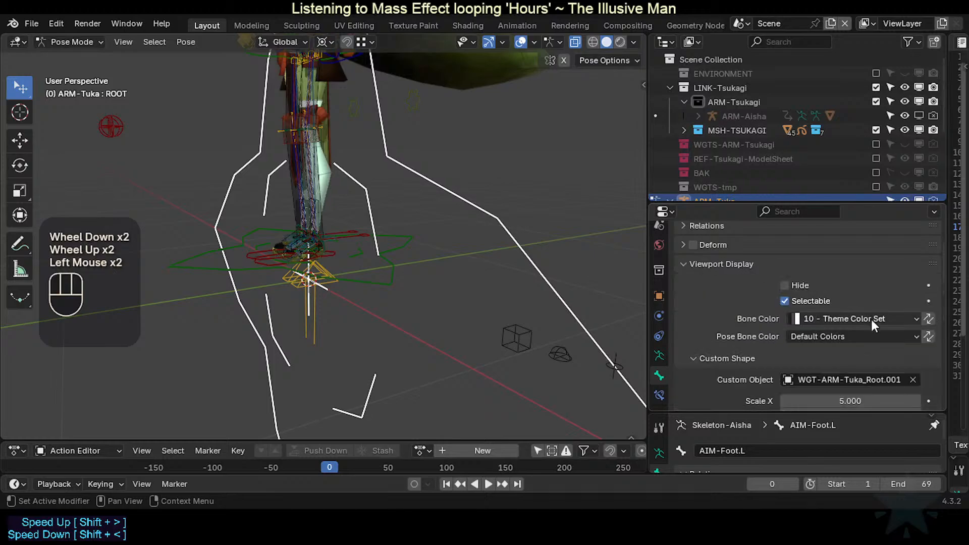
{"action": "scroll", "coordinate": [883, 358], "scroll_direction": "down", "scroll_amount": 1}
{"action": "key", "text": "BackSpace"}
{"action": "key", "text": "BackSpace"}
{"action": "key", "text": "BackSpace"}
{"action": "key", "text": "BackSpace"}
{"action": "key", "text": "BackSpace"}
{"action": "key", "text": "BackSpace"}
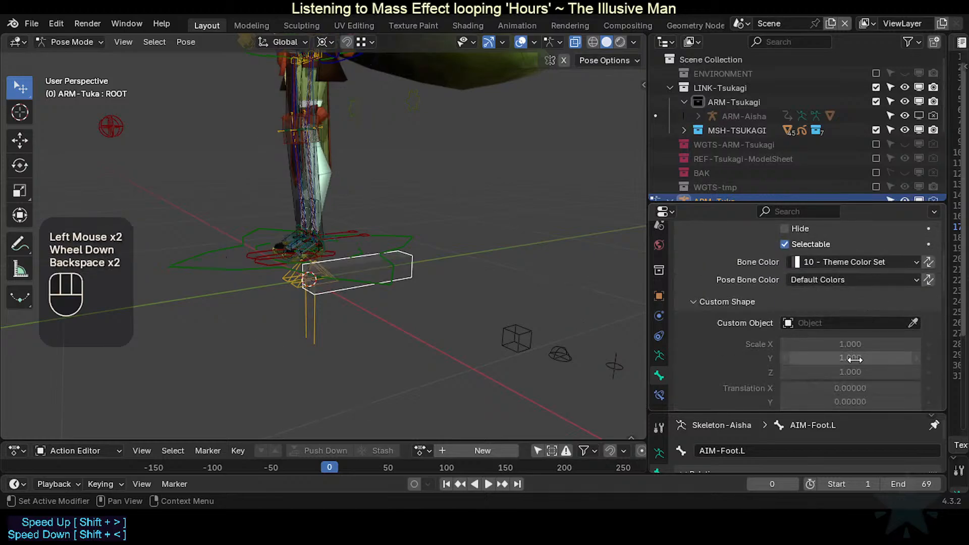
Step: Reset the ROOT bone's custom shape translation and rotation to 0 on all axes and save the file
{"action": "scroll", "coordinate": [861, 340], "scroll_direction": "down", "scroll_amount": 1}
{"action": "key", "text": "BackSpace"}
{"action": "key", "text": "BackSpace"}
{"action": "key", "text": "BackSpace"}
{"action": "key", "text": "BackSpace"}
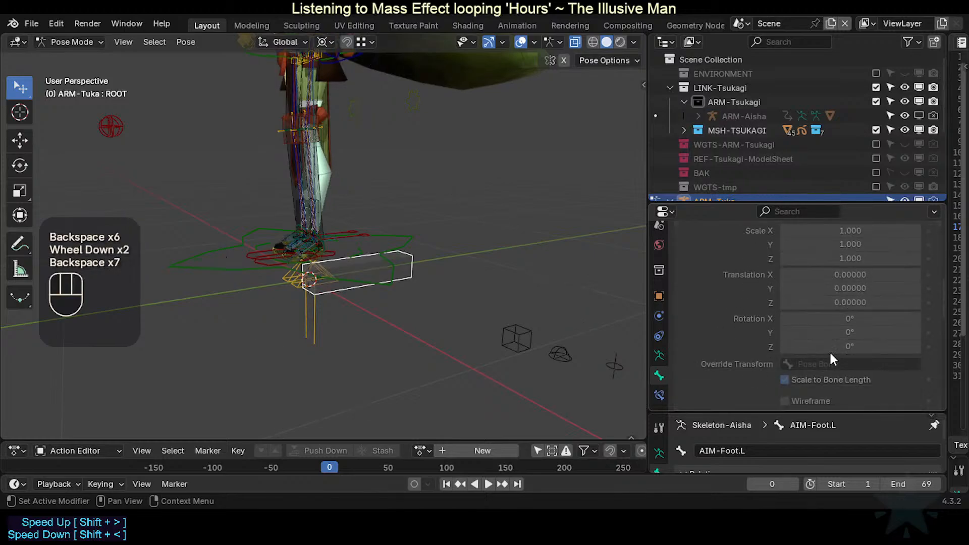
{"action": "scroll", "coordinate": [416, 322], "scroll_direction": "up", "scroll_amount": 1}
{"action": "key", "text": "ctrl+s"}
{"action": "scroll", "coordinate": [417, 322], "scroll_direction": "down", "scroll_amount": 1}
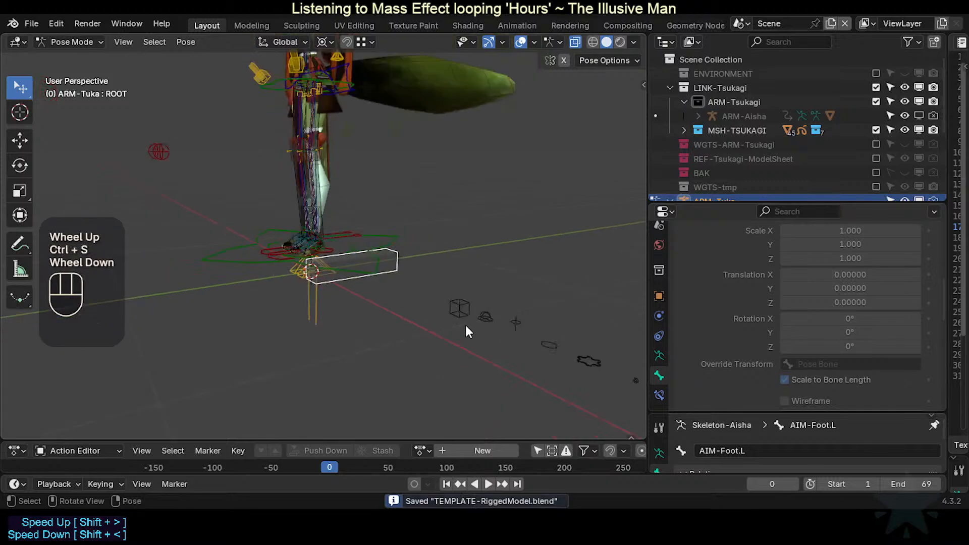
Step: Check the names and custom shape objects of the Cube, SphereHalf, Limb and FK-Joint widget bones beside the rig
{"action": "middle_click_drag", "start_coordinate": [465, 329], "coordinate": [499, 333]}
{"action": "scroll", "coordinate": [919, 347], "scroll_direction": "up", "scroll_amount": 3}
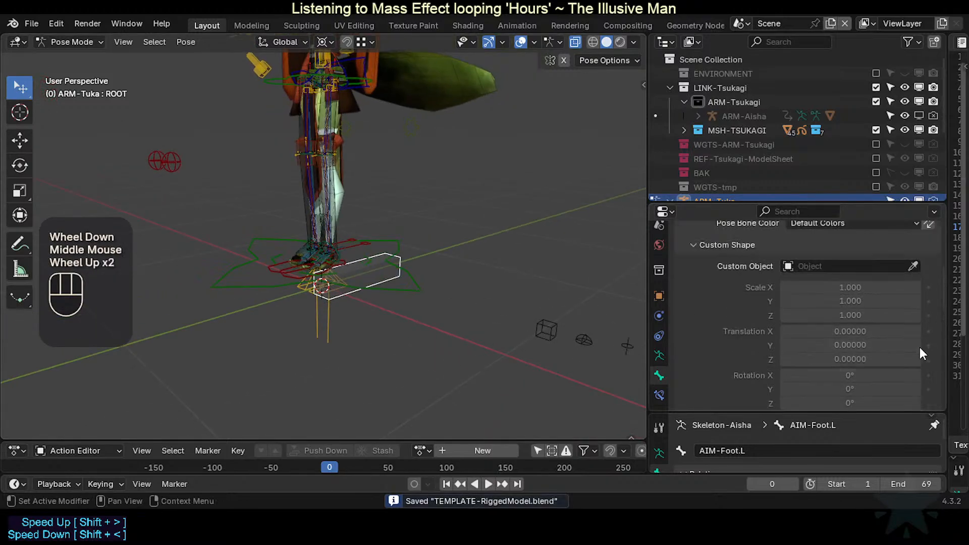
{"action": "left_click", "coordinate": [548, 326]}
{"action": "middle_click_drag", "start_coordinate": [463, 321], "coordinate": [398, 321], "text": "shift"}
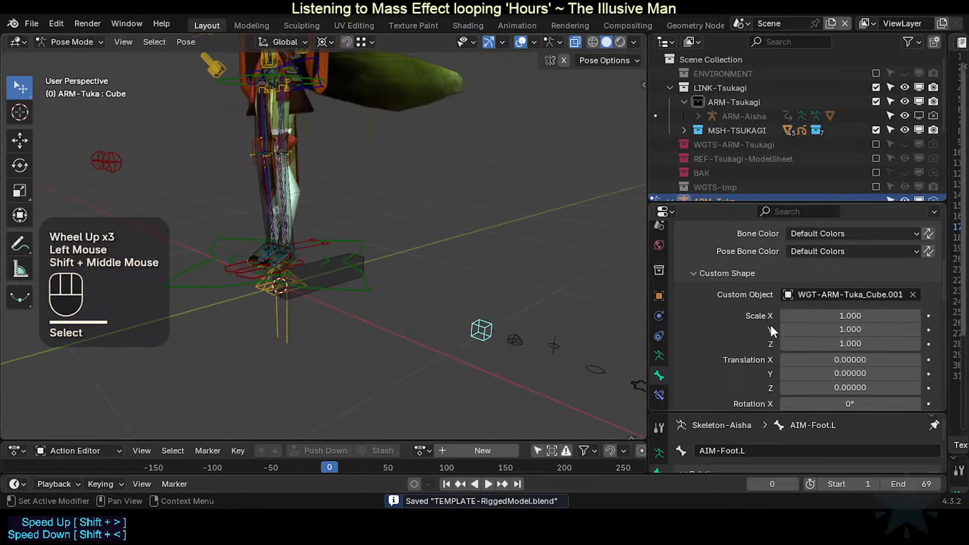
{"action": "left_click", "coordinate": [488, 334]}
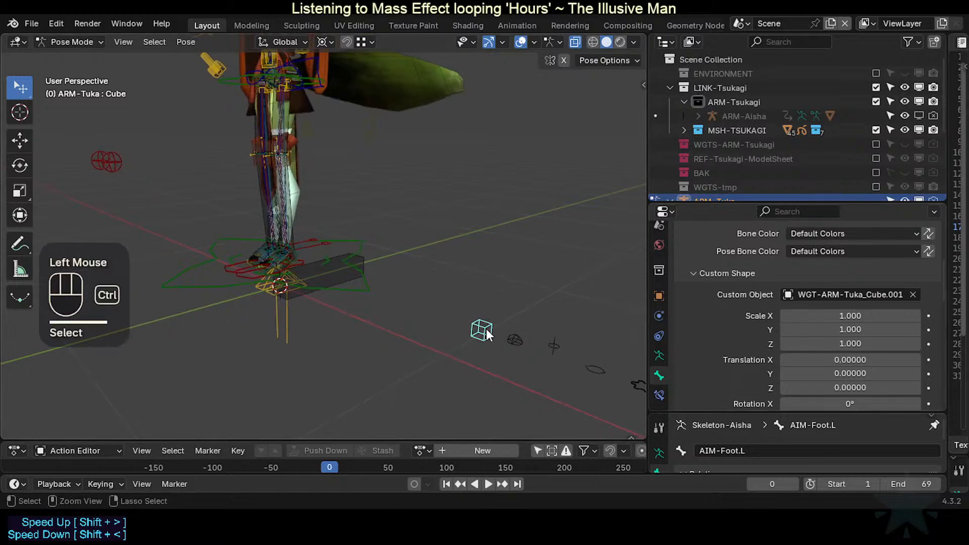
{"action": "key", "text": "ctrl+Tab"}
{"action": "key", "text": "ctrl+Tab"}
{"action": "left_click", "coordinate": [515, 341]}
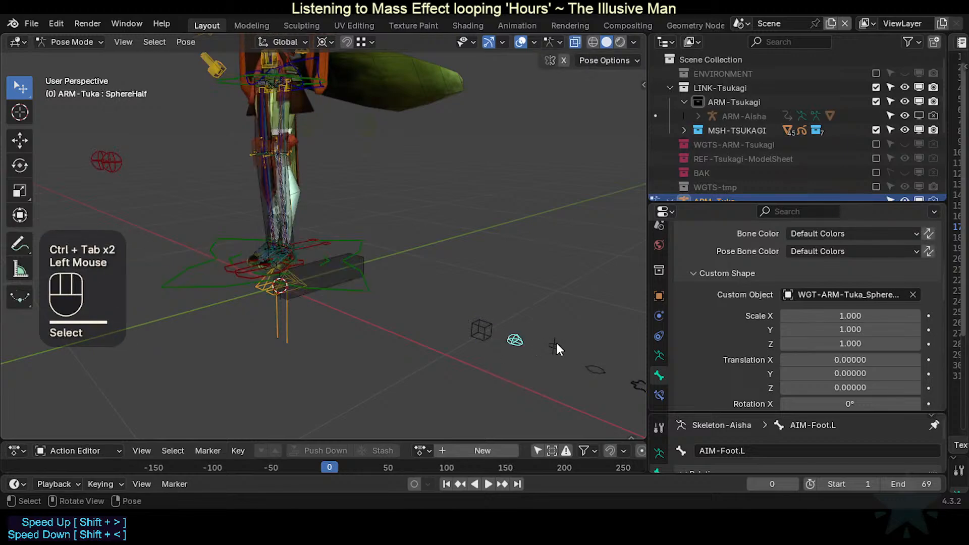
{"action": "left_click", "coordinate": [556, 344]}
{"action": "left_click", "coordinate": [589, 367]}
{"action": "middle_click_drag", "start_coordinate": [589, 367], "coordinate": [537, 342], "text": "shift"}
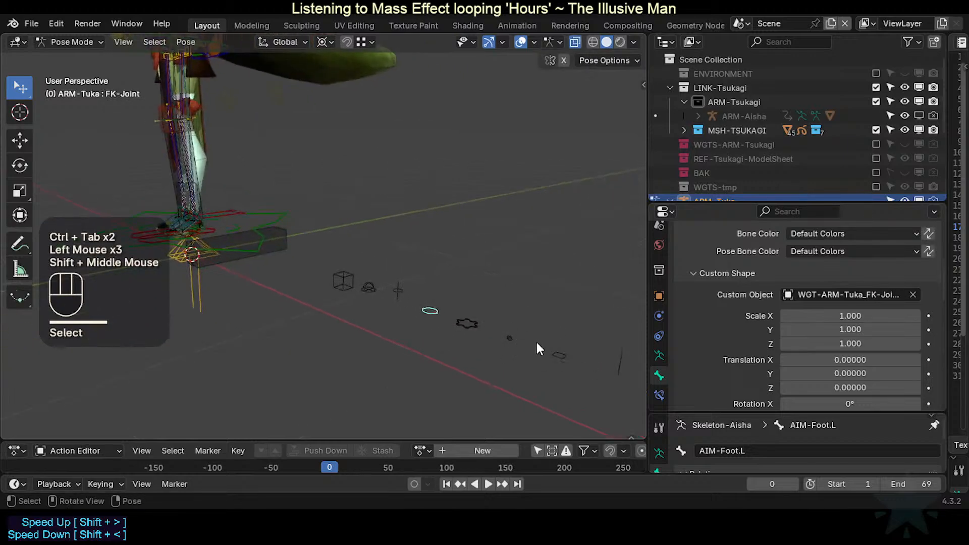
Step: Check the names and custom shape objects of the Gear, SquareRounded and Sphere widget bones, comparing them with Limb
{"action": "left_click", "coordinate": [560, 354]}
{"action": "left_click", "coordinate": [509, 338]}
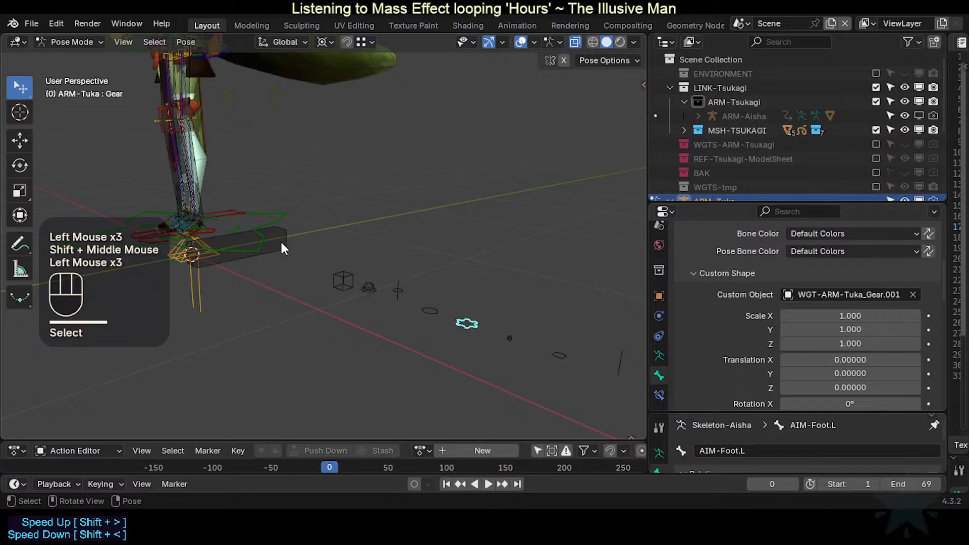
{"action": "left_click", "coordinate": [496, 338]}
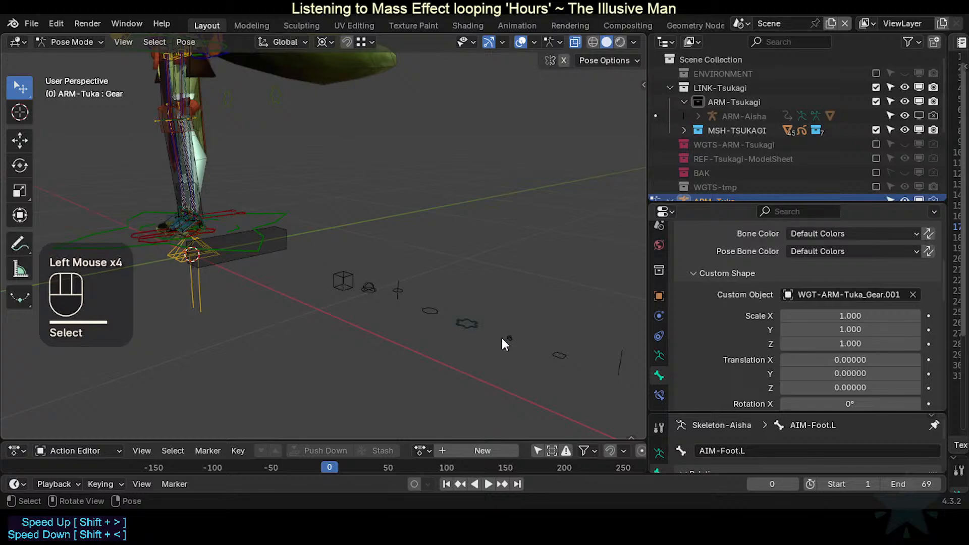
{"action": "key", "text": "ctrl+Tab"}
{"action": "left_click", "coordinate": [469, 323]}
{"action": "key", "text": "ctrl+Tab"}
{"action": "left_click", "coordinate": [470, 327]}
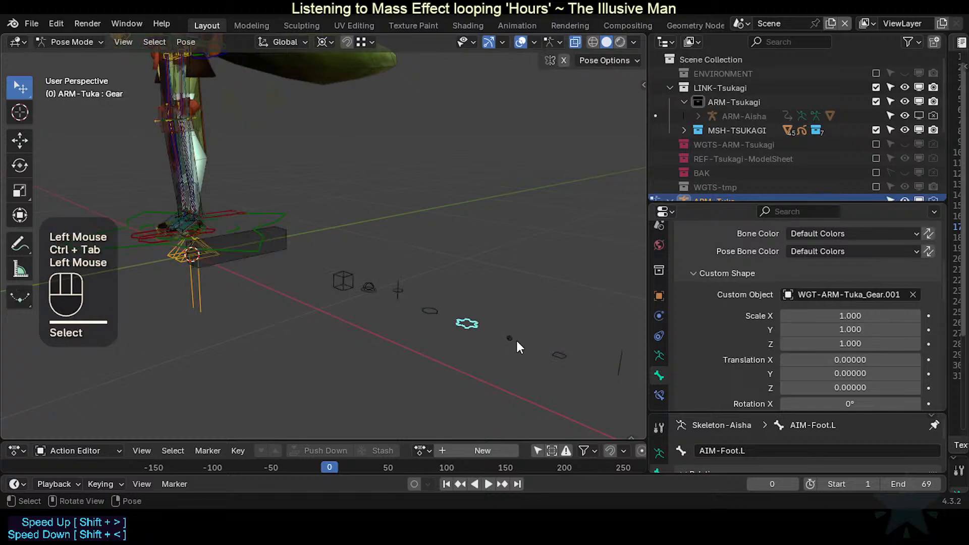
{"action": "left_click", "coordinate": [478, 329]}
{"action": "left_click", "coordinate": [477, 330]}
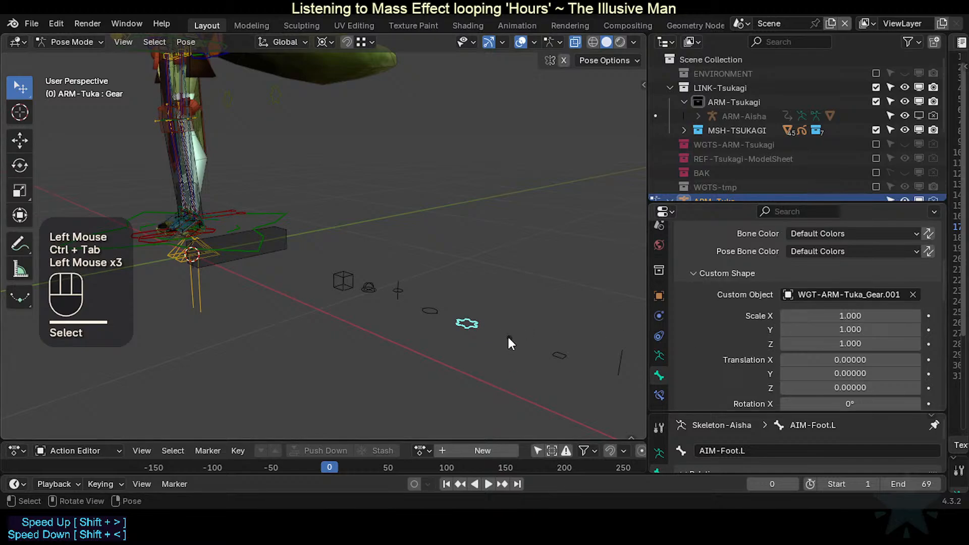
{"action": "left_click", "coordinate": [509, 337]}
{"action": "left_click", "coordinate": [496, 331]}
{"action": "left_click", "coordinate": [497, 331]}
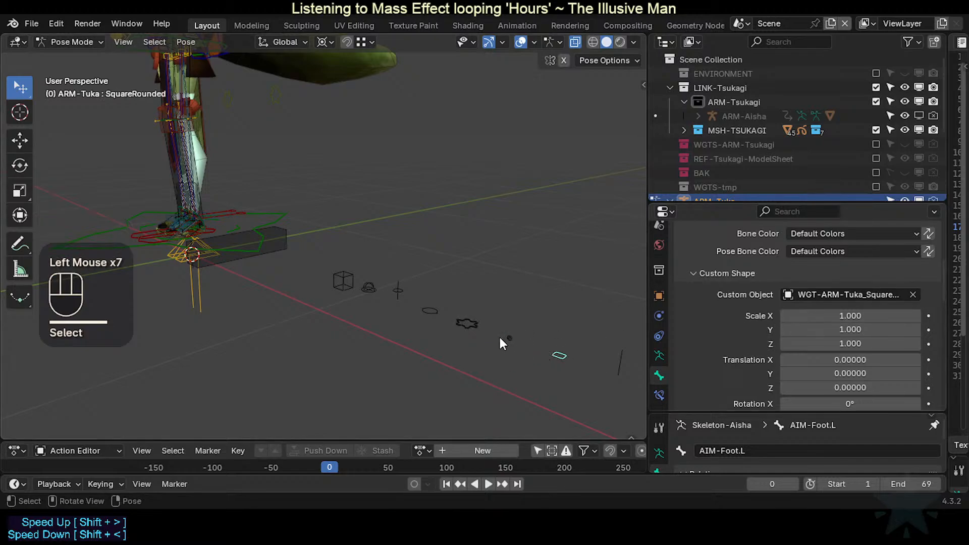
{"action": "left_click", "coordinate": [392, 291]}
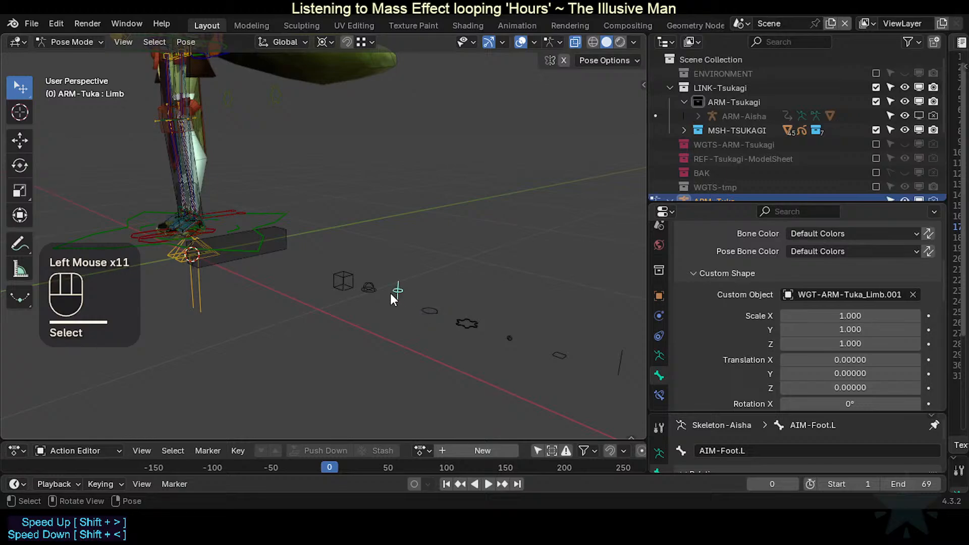
{"action": "left_click", "coordinate": [464, 324]}
{"action": "left_click", "coordinate": [513, 349]}
{"action": "left_click", "coordinate": [509, 339]}
Step: Check the widget bones farther along the row, including WGT-.013 and Axes6, for their names and custom shapes
{"action": "scroll", "coordinate": [465, 335], "scroll_direction": "down", "scroll_amount": 2}
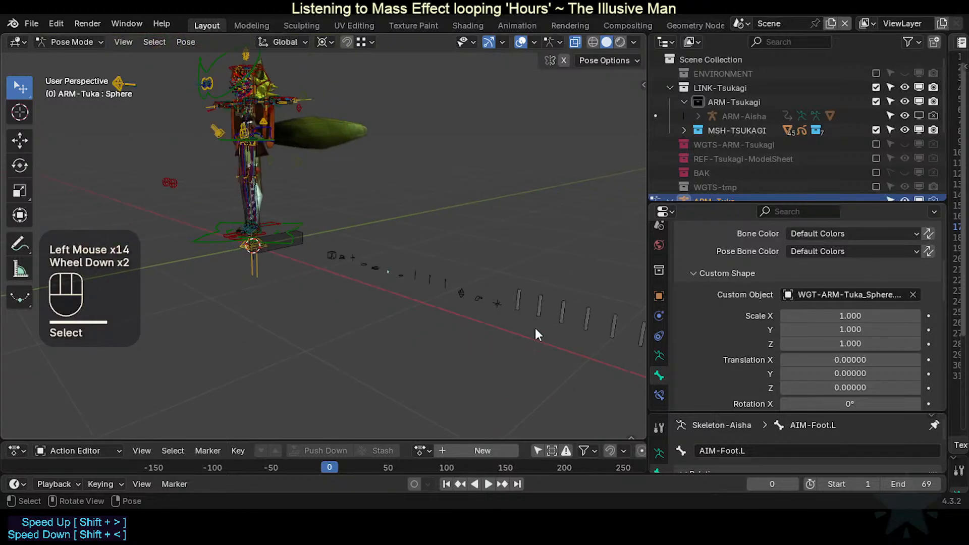
{"action": "middle_click_drag", "start_coordinate": [467, 328], "coordinate": [398, 328], "text": "shift"}
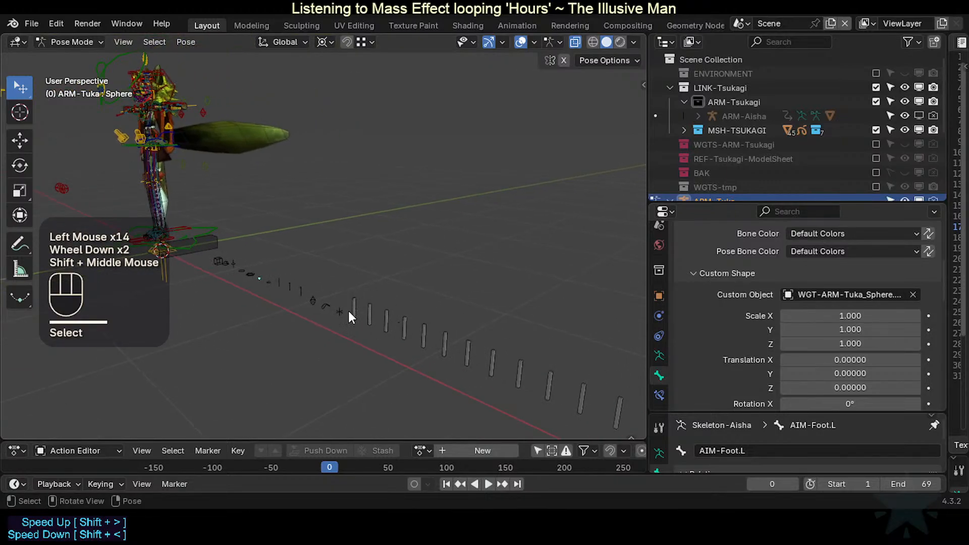
{"action": "left_click", "coordinate": [383, 317]}
{"action": "left_click", "coordinate": [392, 319]}
{"action": "left_click", "coordinate": [369, 314]}
{"action": "left_click", "coordinate": [338, 306]}
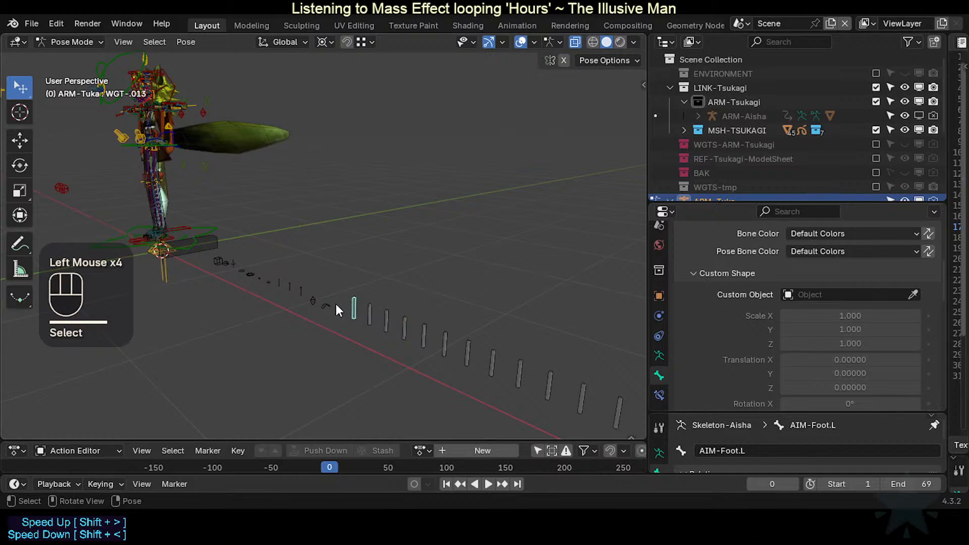
{"action": "left_click", "coordinate": [336, 306]}
Step: Select all the widget bones in the row from Cube through Axes6
{"action": "middle_click_drag", "start_coordinate": [336, 306], "coordinate": [484, 374], "text": "shift"}
{"action": "scroll", "coordinate": [490, 376], "scroll_direction": "up", "scroll_amount": 1}
{"action": "key", "text": "b"}
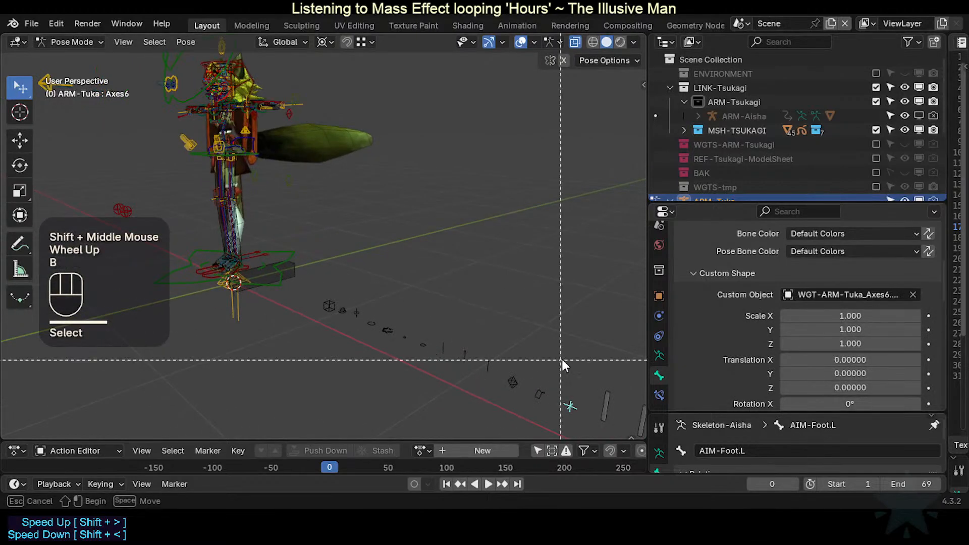
{"action": "left_click_drag", "start_coordinate": [587, 321], "coordinate": [318, 310]}
{"action": "left_click_drag", "start_coordinate": [294, 409], "coordinate": [578, 283]}
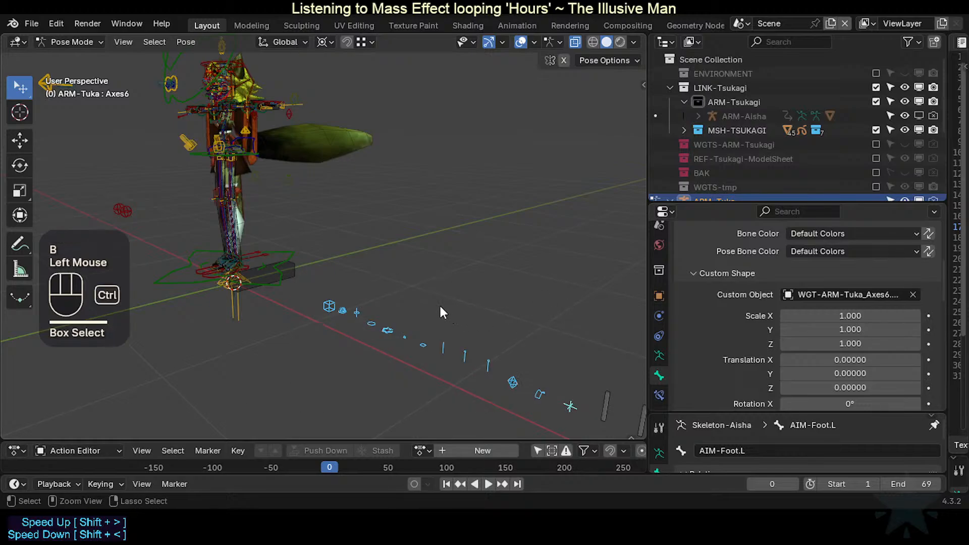
{"action": "key", "text": "ctrl+F2"}
{"action": "left_click", "coordinate": [448, 336]}
{"action": "left_click", "coordinate": [447, 339]}
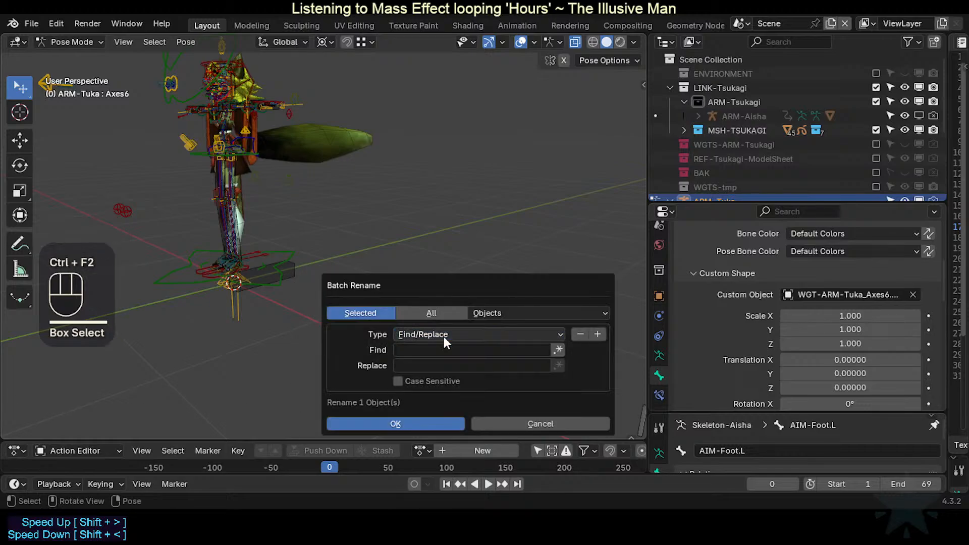
{"action": "left_click", "coordinate": [490, 313]}
{"action": "left_click", "coordinate": [535, 179]}
{"action": "left_click", "coordinate": [426, 349]}
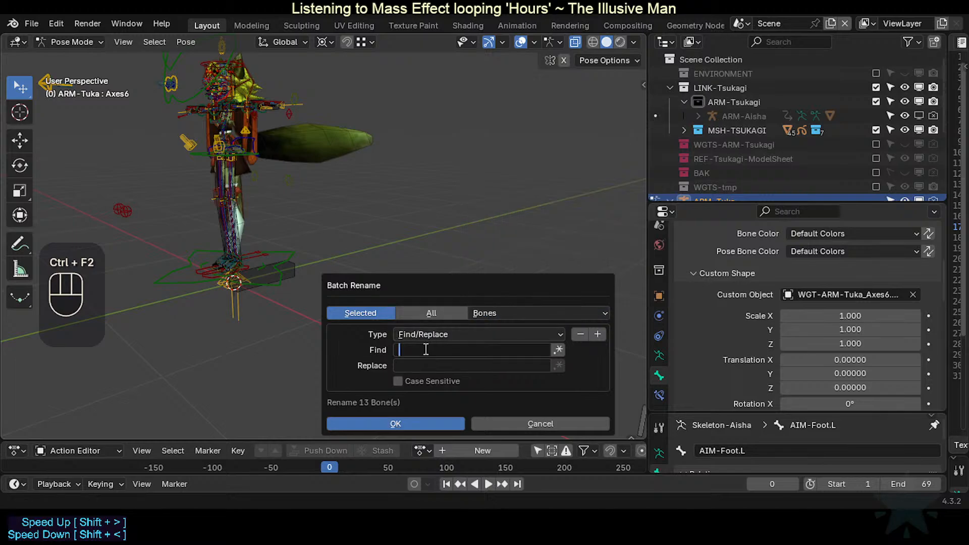
{"action": "left_click", "coordinate": [372, 348]}
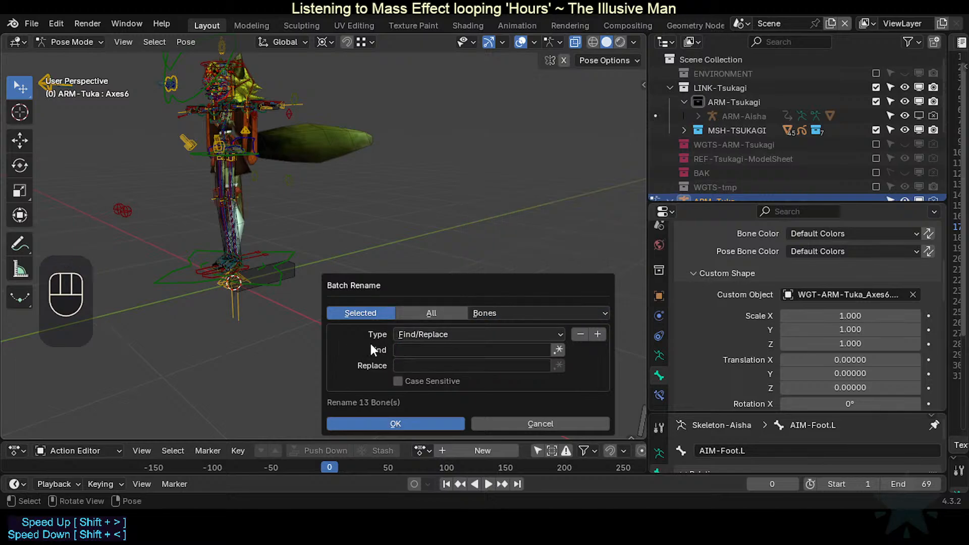
{"action": "left_click", "coordinate": [403, 346]}
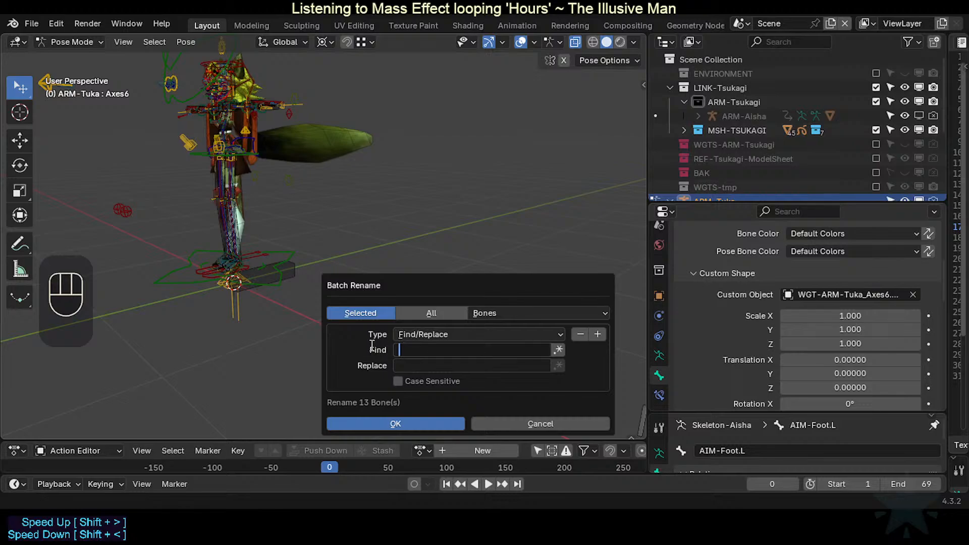
{"action": "left_click", "coordinate": [371, 346]}
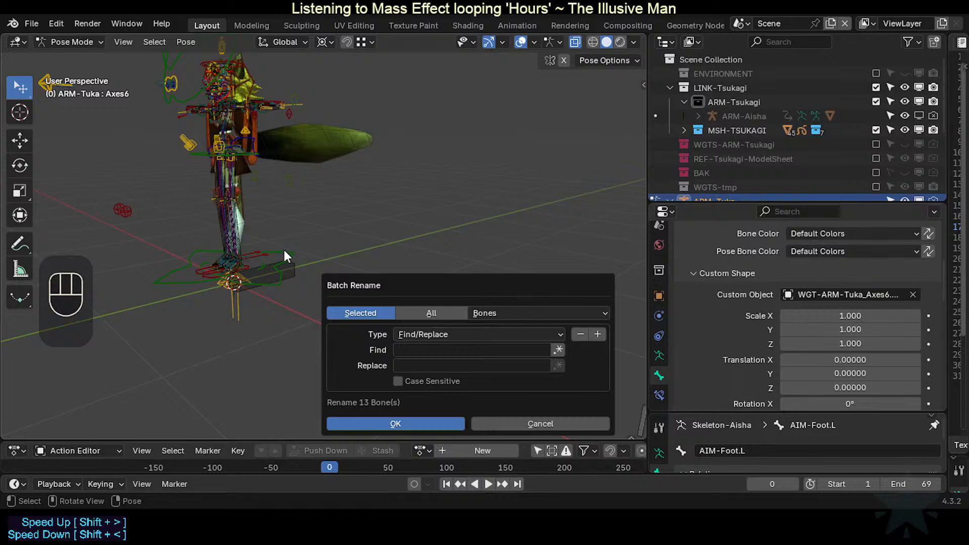
{"action": "key", "text": "Escape"}
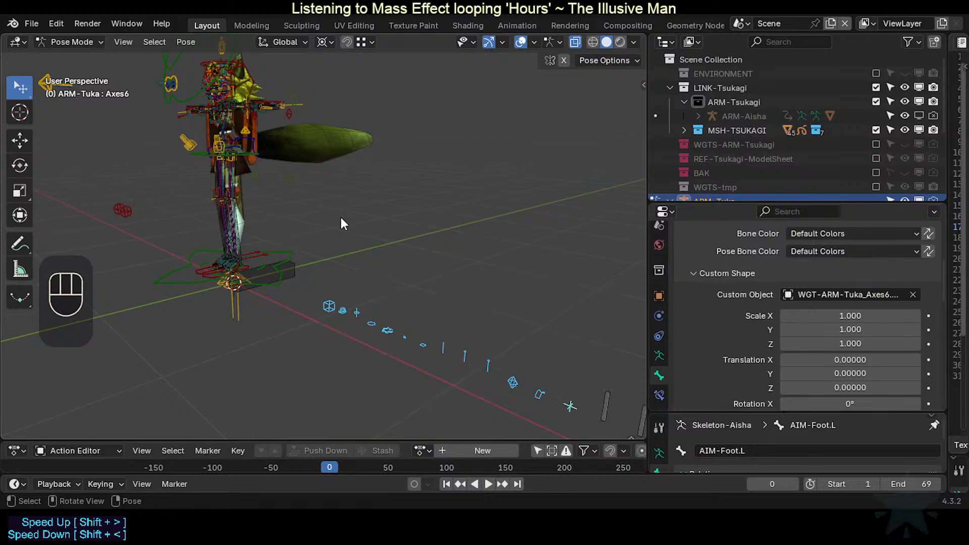
Step: Try to batch-rename the selected widget bones by finding "Tuka" and replacing it with nothing
{"action": "key", "text": "ctrl+F2"}
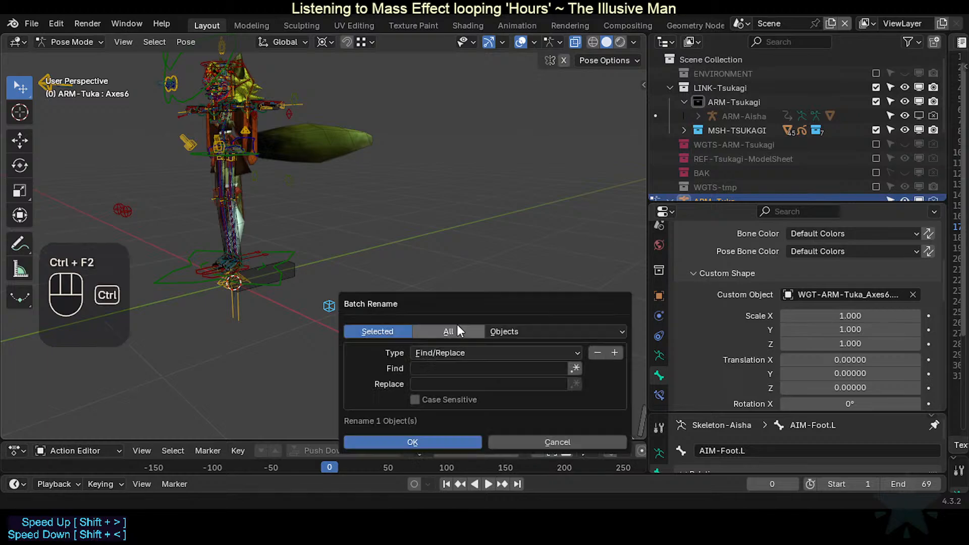
{"action": "left_click", "coordinate": [507, 331]}
{"action": "left_click", "coordinate": [457, 369]}
{"action": "type", "text": "Tu"}
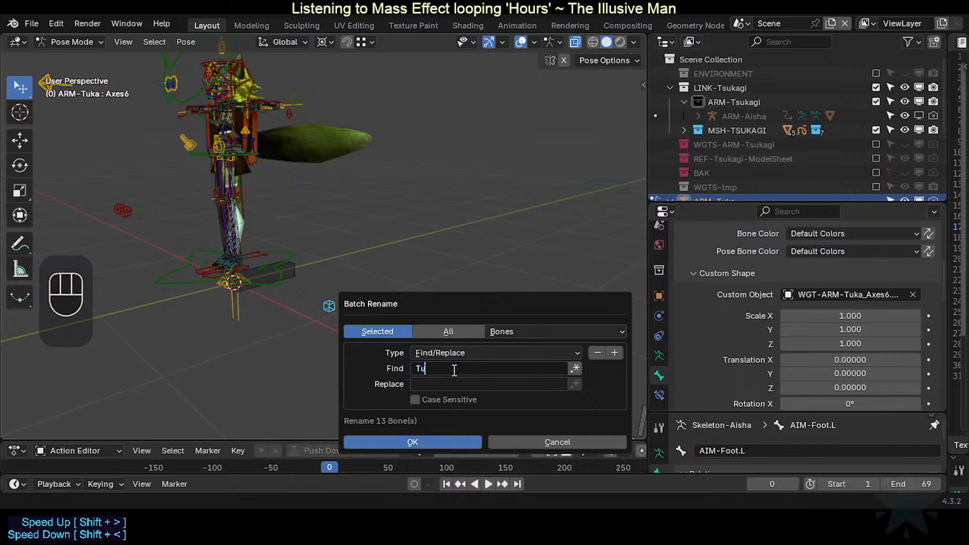
{"action": "type", "text": "ka"}
{"action": "key", "text": "Tab"}
{"action": "left_click", "coordinate": [448, 442]}
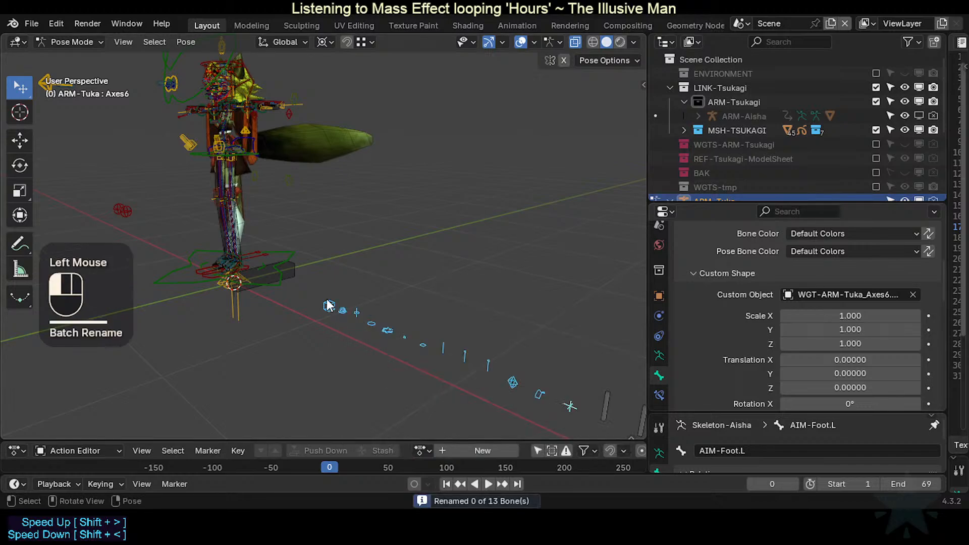
Step: Examine the individual names of the widget bones in the row, one after another from SphereHalf to Axes6
{"action": "left_click", "coordinate": [343, 310]}
{"action": "left_click", "coordinate": [365, 317]}
{"action": "left_click", "coordinate": [380, 325]}
{"action": "left_click", "coordinate": [413, 336]}
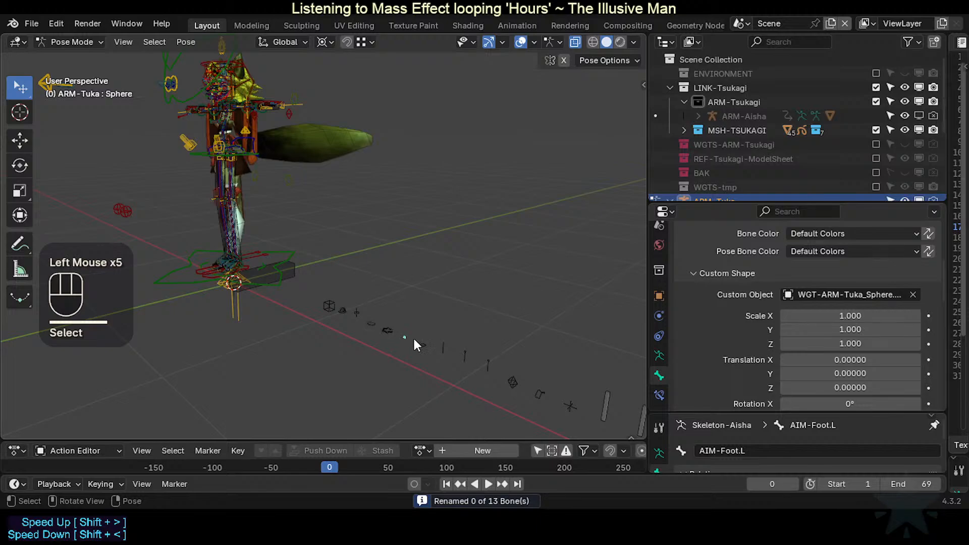
{"action": "left_click", "coordinate": [450, 358]}
{"action": "left_click", "coordinate": [452, 354]}
{"action": "left_click", "coordinate": [487, 364]}
{"action": "left_click", "coordinate": [512, 382]}
{"action": "left_click", "coordinate": [540, 394]}
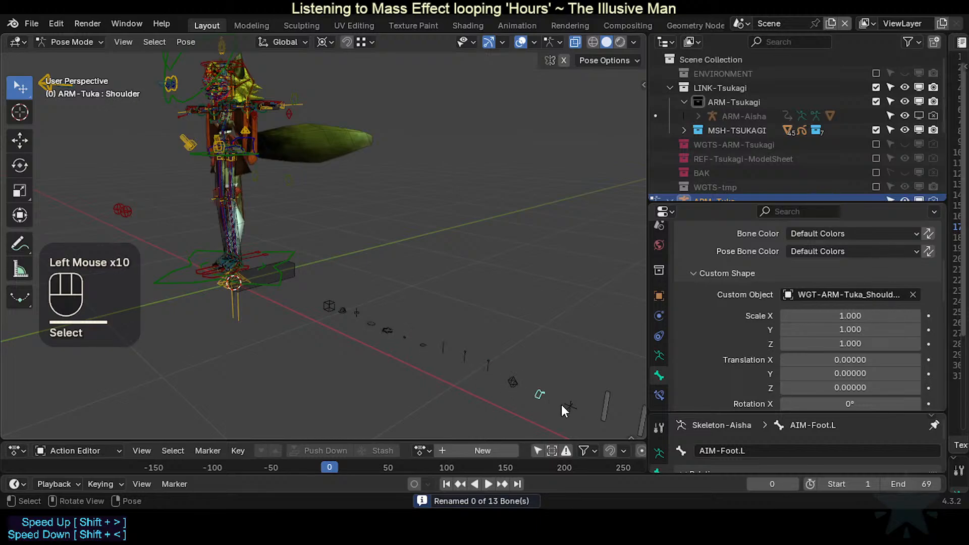
{"action": "left_click", "coordinate": [570, 407]}
Step: Reselect the widget bones from Cube through Axes6 and clear the find text for a batch rename of bones
{"action": "key", "text": "b"}
{"action": "left_click_drag", "start_coordinate": [576, 428], "coordinate": [304, 293]}
{"action": "key", "text": "ctrl+F2"}
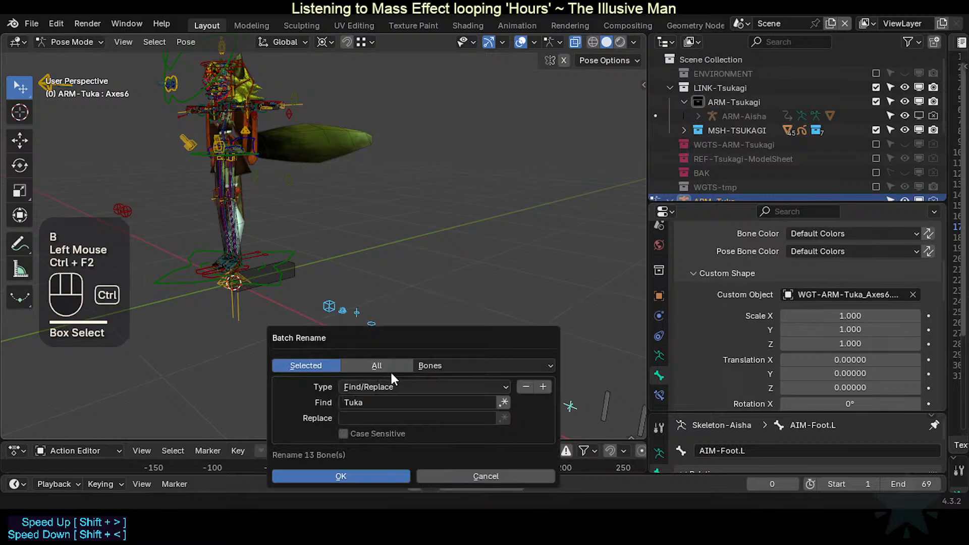
{"action": "left_click", "coordinate": [408, 402]}
{"action": "key", "text": "BackSpace"}
{"action": "key", "text": "BackSpace"}
{"action": "key", "text": "BackSpace"}
{"action": "key", "text": "BackSpace"}
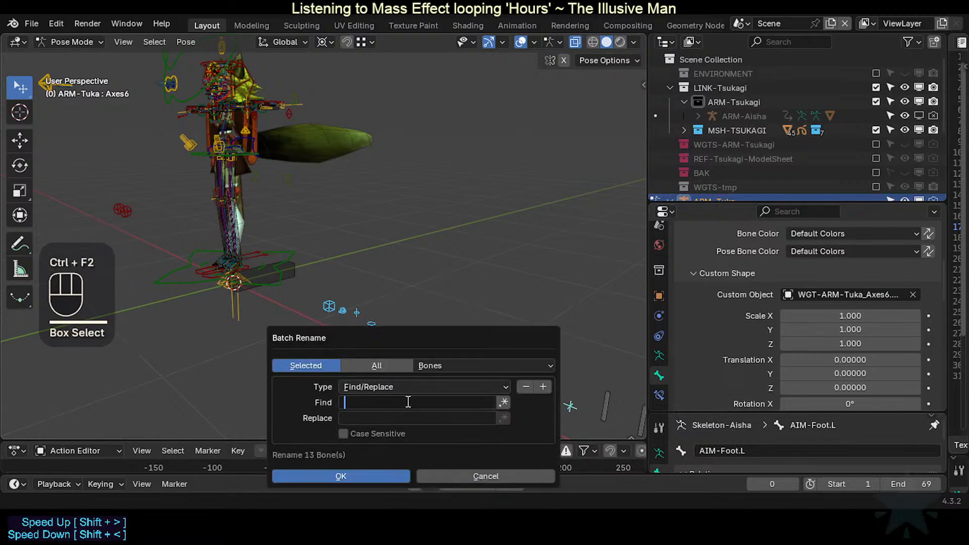
{"action": "key", "text": "Return"}
Step: Batch-rename the 13 selected widget bones by setting a new name, WGT-, in place of their existing names
{"action": "left_click", "coordinate": [401, 386]}
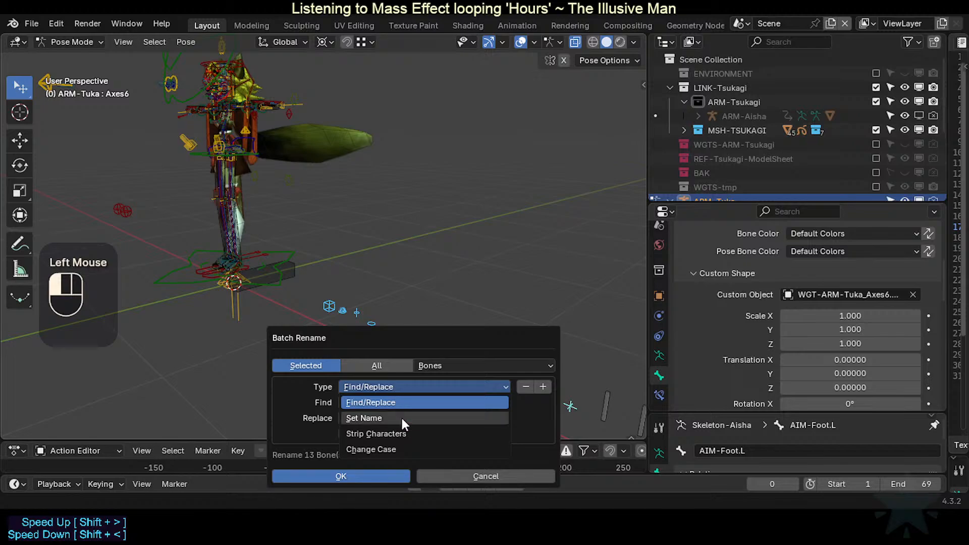
{"action": "left_click", "coordinate": [400, 416]}
{"action": "left_click", "coordinate": [378, 408]}
{"action": "left_click", "coordinate": [377, 417]}
{"action": "type", "text": "W"}
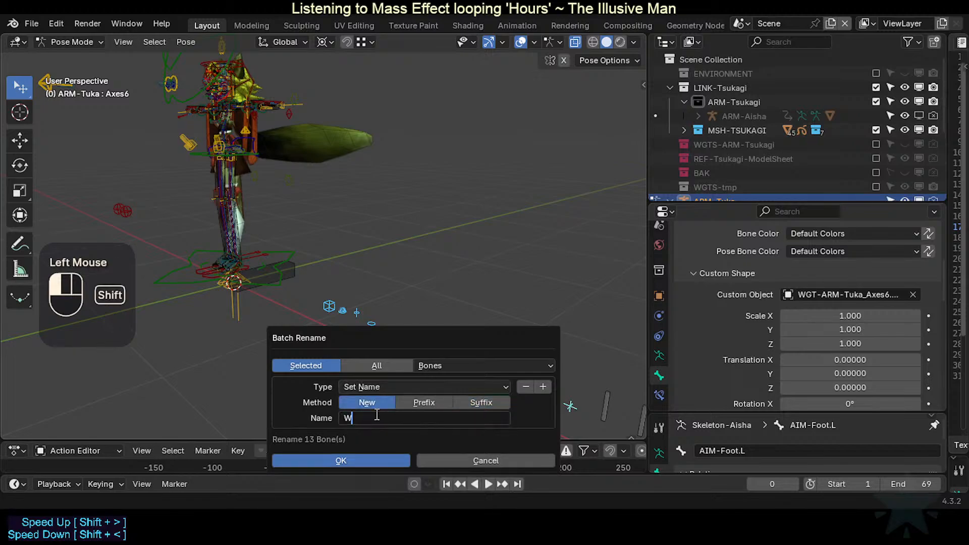
{"action": "type", "text": "GT_"}
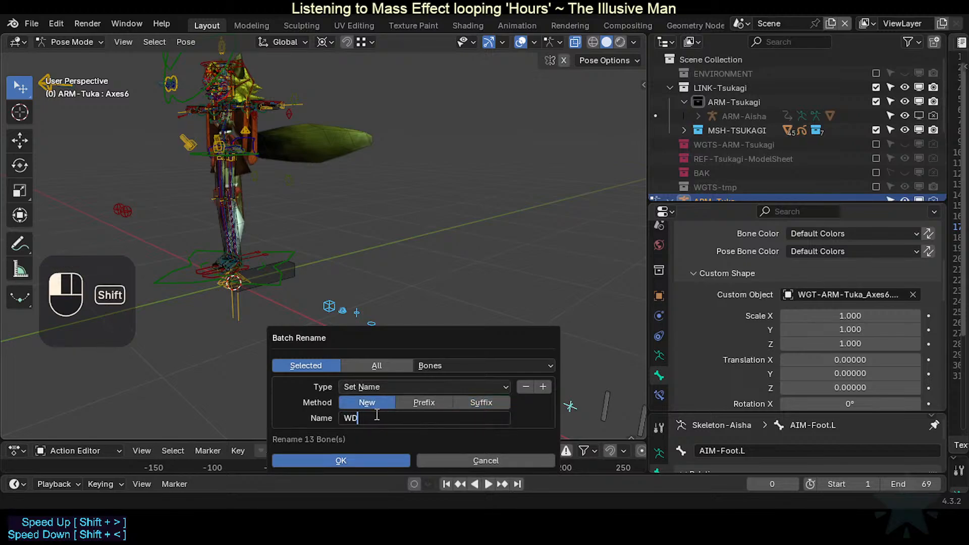
{"action": "key", "text": "BackSpace"}
{"action": "type", "text": "-"}
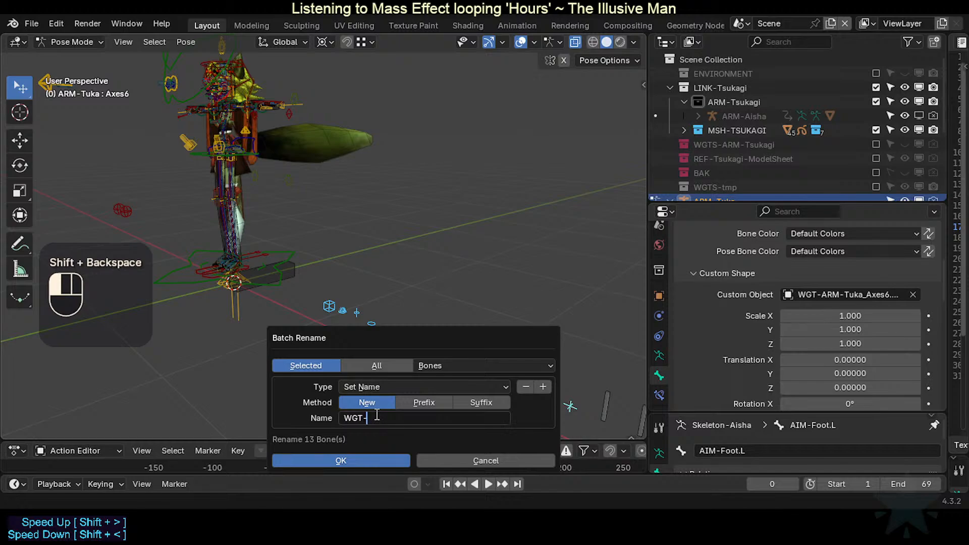
{"action": "left_click", "coordinate": [361, 461]}
Step: Examine the new names and assigned custom shapes of the widget bones in the row, one bone after another
{"action": "left_click", "coordinate": [325, 306]}
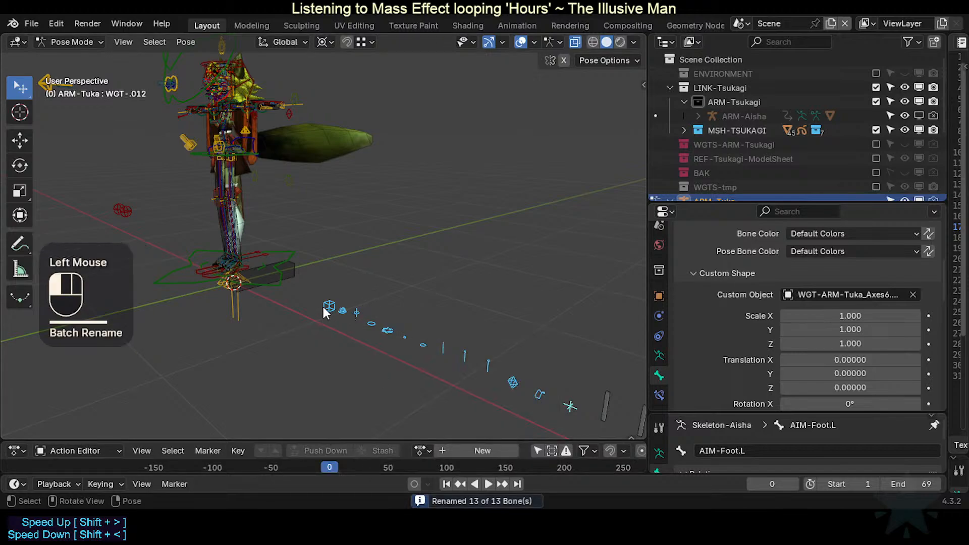
{"action": "left_click", "coordinate": [331, 308]}
{"action": "left_click", "coordinate": [358, 313]}
{"action": "left_click", "coordinate": [342, 311]}
{"action": "left_click", "coordinate": [357, 314]}
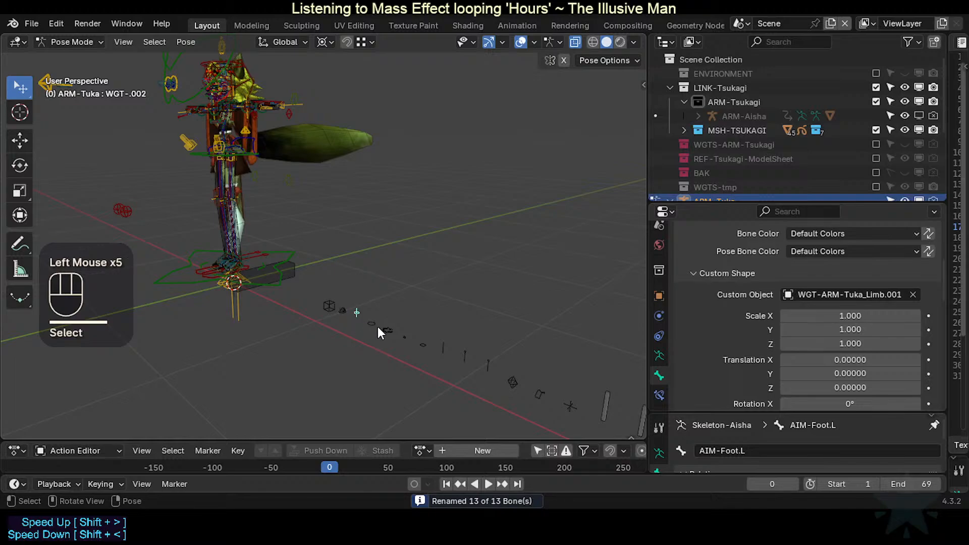
{"action": "left_click", "coordinate": [373, 324]}
{"action": "left_click", "coordinate": [404, 338]}
{"action": "left_click", "coordinate": [423, 345]}
{"action": "left_click", "coordinate": [443, 350]}
{"action": "left_click", "coordinate": [465, 356]}
{"action": "left_click", "coordinate": [488, 364]}
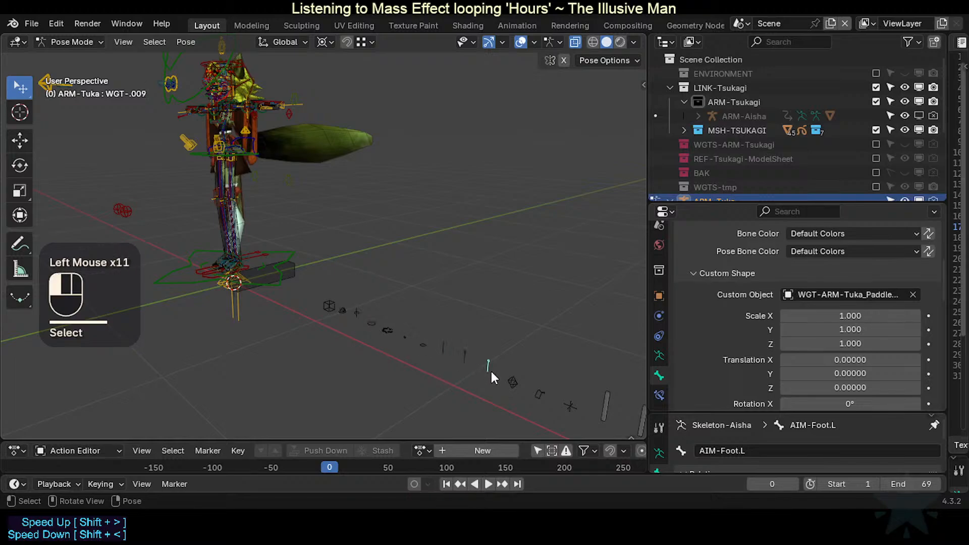
{"action": "left_click", "coordinate": [513, 382]}
{"action": "left_click", "coordinate": [540, 395]}
{"action": "left_click", "coordinate": [542, 396]}
{"action": "left_click", "coordinate": [543, 399]}
{"action": "left_click", "coordinate": [513, 382]}
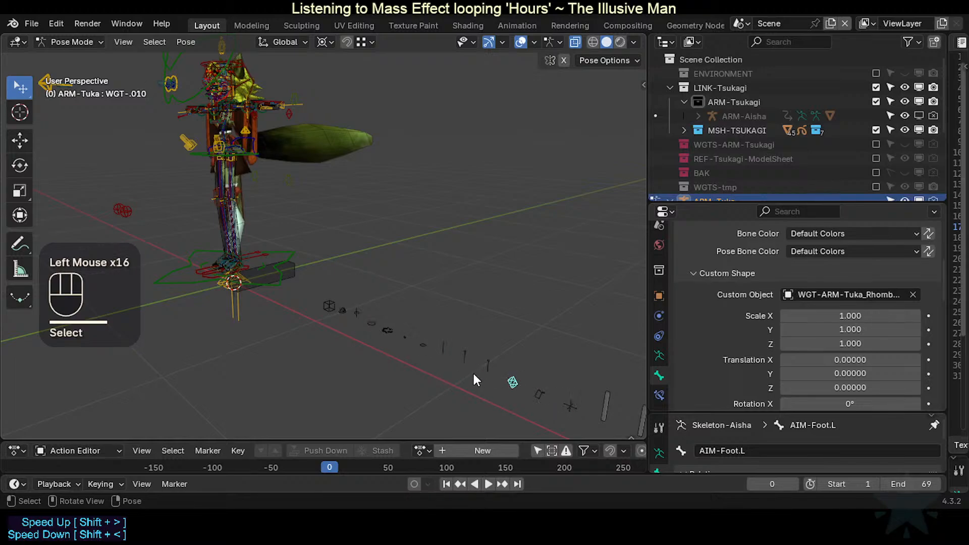
{"action": "left_click", "coordinate": [465, 356]}
{"action": "middle_click_drag", "start_coordinate": [235, 223], "coordinate": [336, 267], "text": "shift"}
{"action": "scroll", "coordinate": [337, 267], "scroll_direction": "up", "scroll_amount": 2}
{"action": "scroll", "coordinate": [347, 198], "scroll_direction": "up", "scroll_amount": 1}
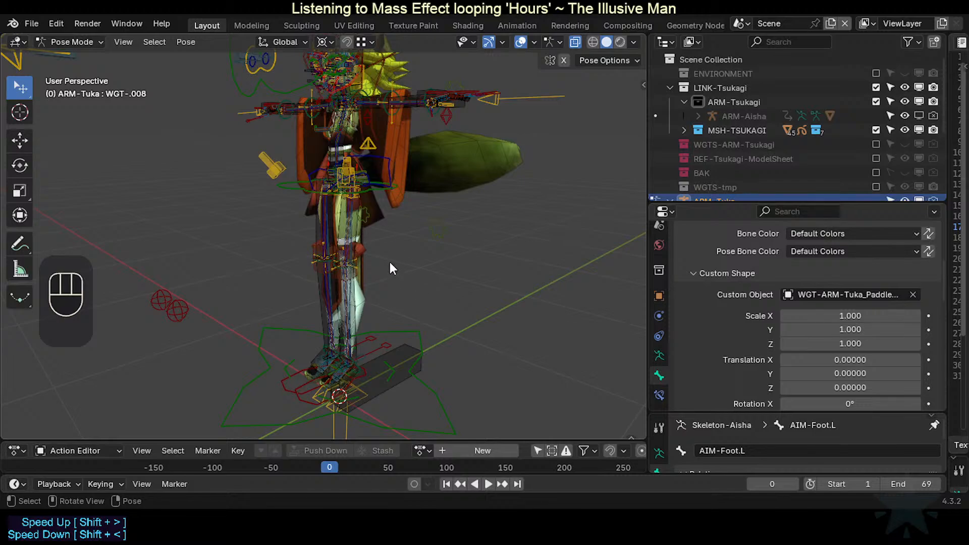
{"action": "scroll", "coordinate": [520, 393], "scroll_direction": "down", "scroll_amount": 2}
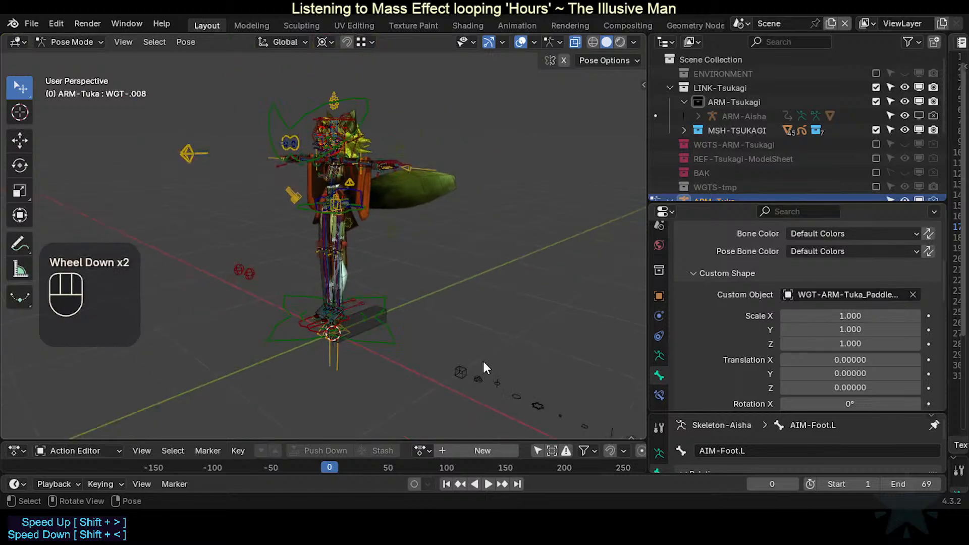
{"action": "scroll", "coordinate": [326, 233], "scroll_direction": "up", "scroll_amount": 3}
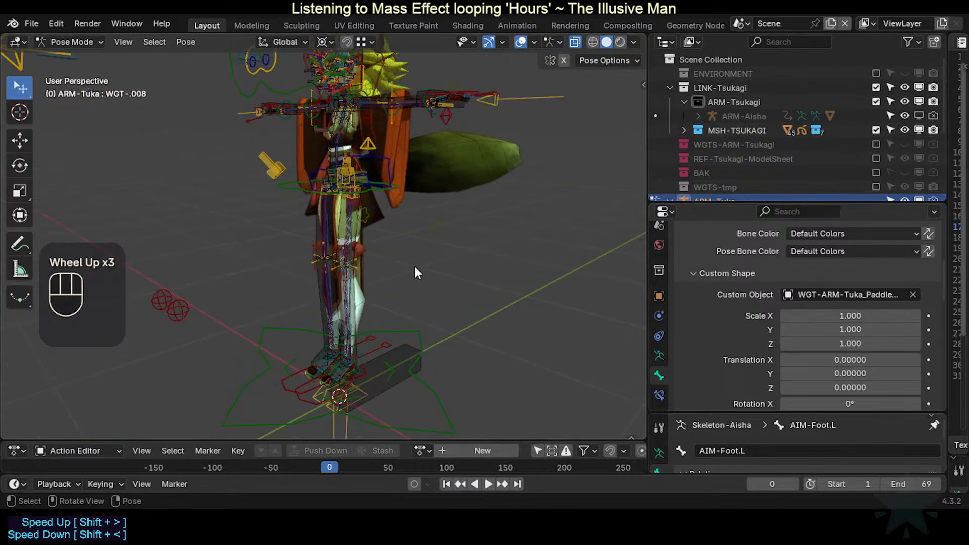
{"action": "scroll", "coordinate": [414, 266], "scroll_direction": "up", "scroll_amount": 1}
{"action": "middle_click_drag", "start_coordinate": [414, 266], "coordinate": [477, 267]}
{"action": "scroll", "coordinate": [454, 265], "scroll_direction": "down", "scroll_amount": 1}
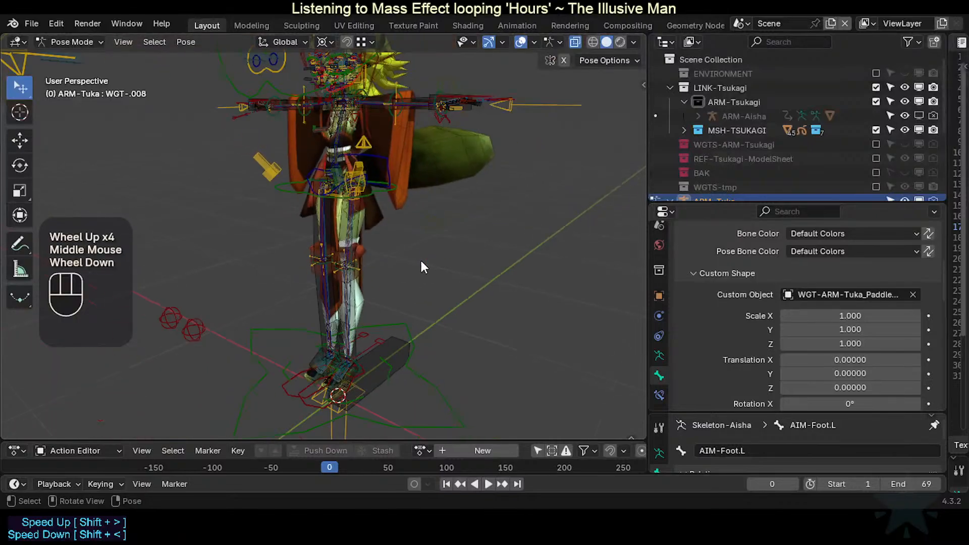
Step: Rename the cube-shaped widget bone at the start of the row to WGT-Cube
{"action": "scroll", "coordinate": [417, 264], "scroll_direction": "down", "scroll_amount": 1, "text": "shift"}
{"action": "middle_click_drag", "start_coordinate": [418, 264], "coordinate": [379, 234], "text": "shift"}
{"action": "scroll", "coordinate": [353, 218], "scroll_direction": "down", "scroll_amount": 1}
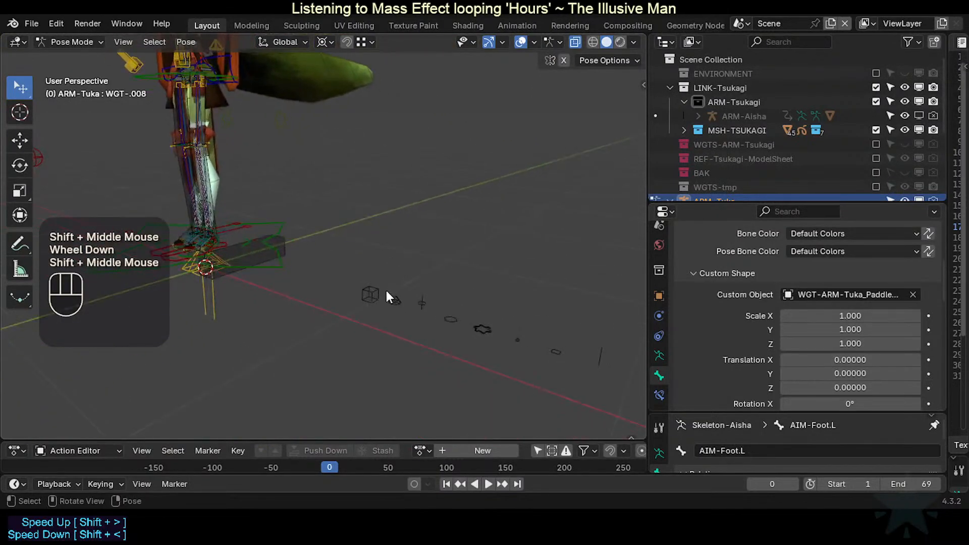
{"action": "left_click", "coordinate": [380, 292]}
{"action": "left_click", "coordinate": [420, 304]}
{"action": "middle_click_drag", "start_coordinate": [421, 304], "coordinate": [378, 305], "text": "shift"}
{"action": "left_click", "coordinate": [336, 294]}
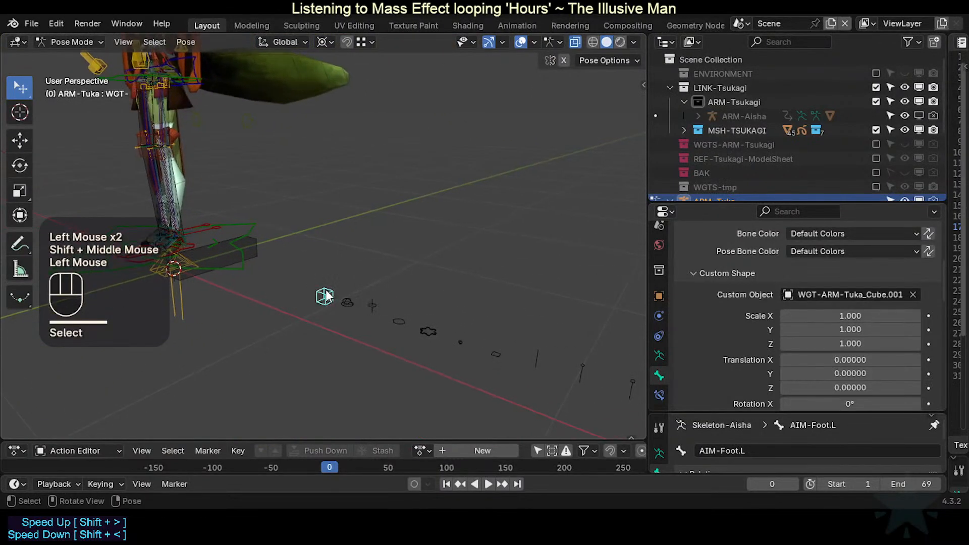
{"action": "key", "text": "F2"}
{"action": "type", "text": "C"}
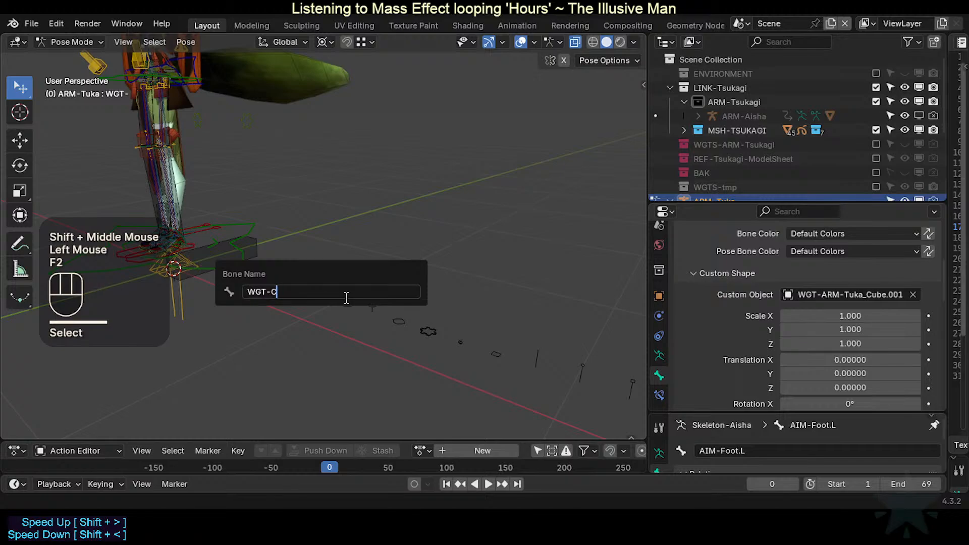
{"action": "type", "text": "ube"}
{"action": "key", "text": "Return"}
Step: Remove the numeric suffix from the name of the half-sphere widget bone beside the cube, leaving WGT-
{"action": "left_click", "coordinate": [347, 302]}
{"action": "scroll", "coordinate": [348, 302], "scroll_direction": "up", "scroll_amount": 2}
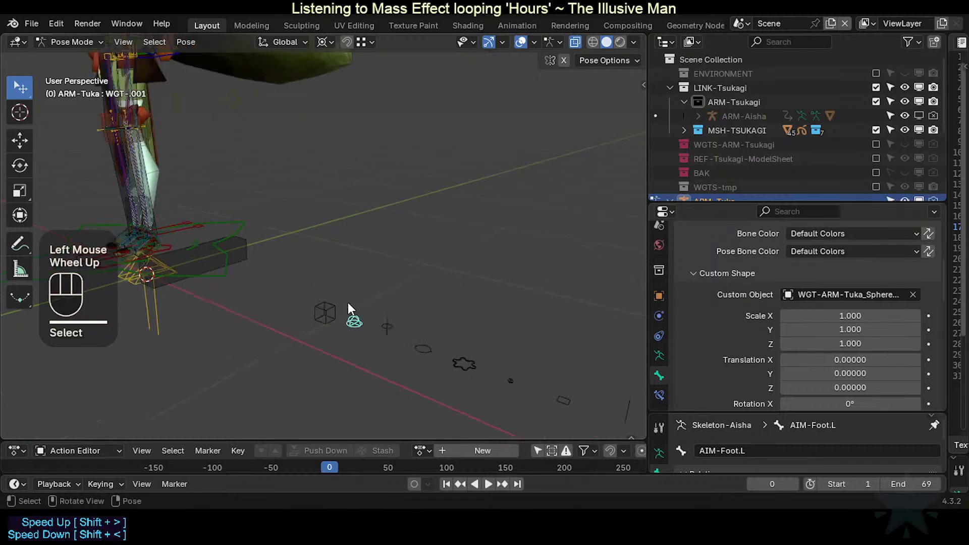
{"action": "key", "text": "F2"}
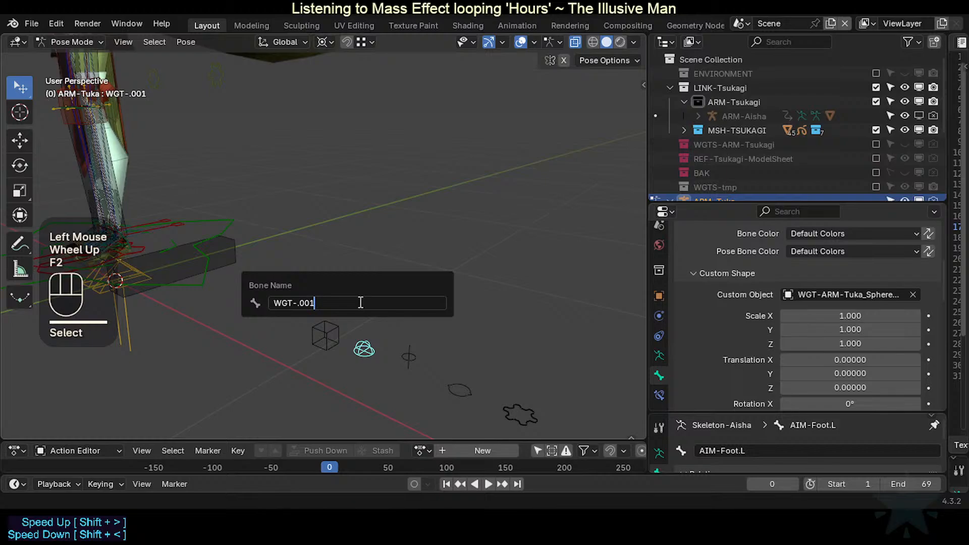
{"action": "key", "text": "BackSpace"}
{"action": "key", "text": "BackSpace"}
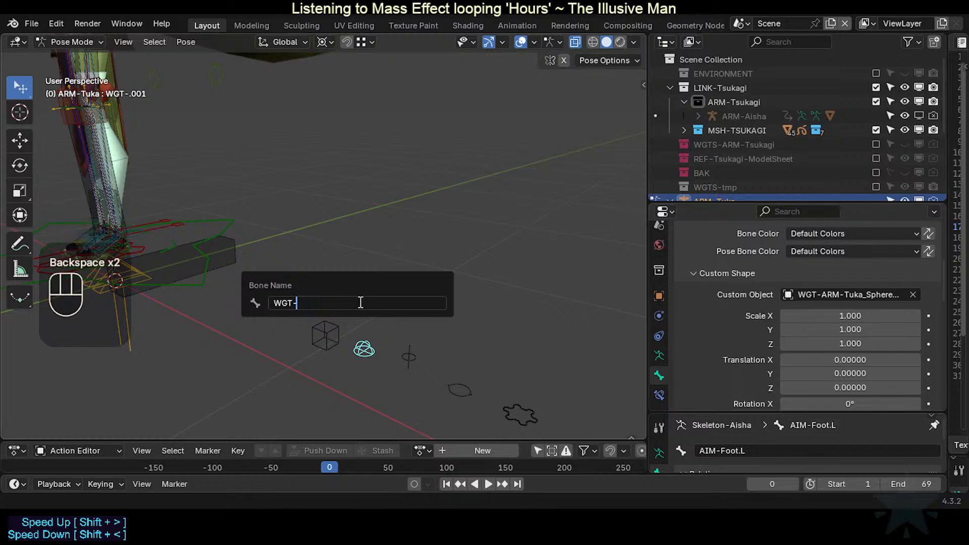
{"action": "double_click", "coordinate": [367, 347]}
{"action": "key", "text": "F2"}
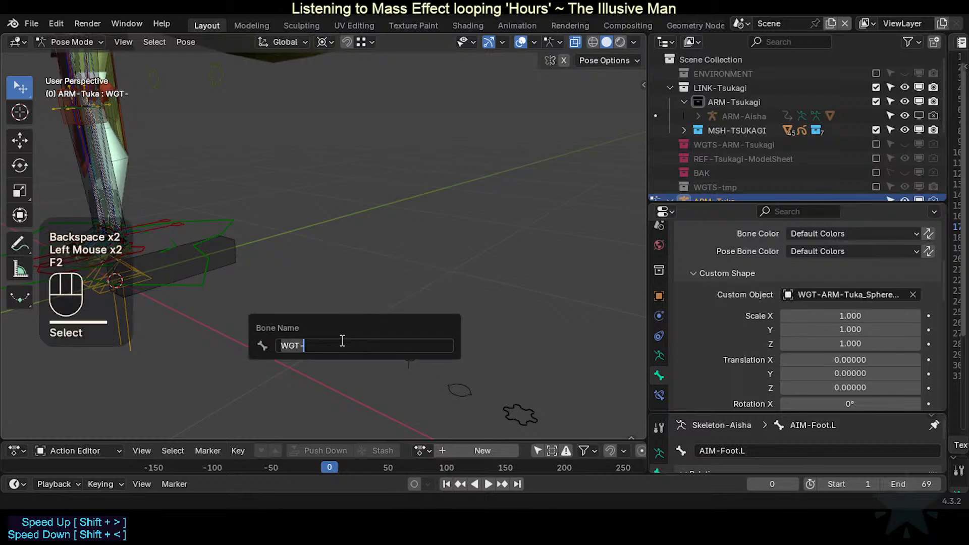
{"action": "left_click", "coordinate": [343, 342]}
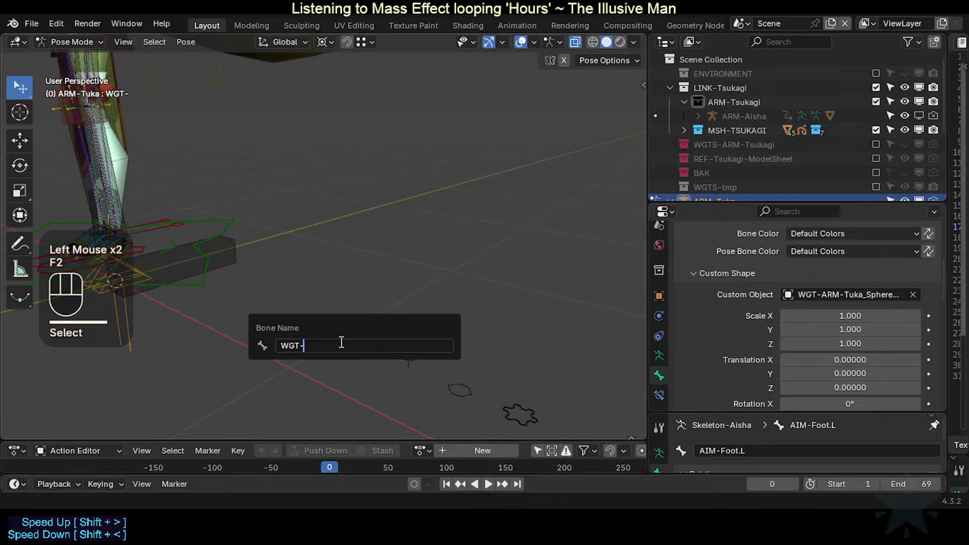
{"action": "key", "text": "Return"}
Step: Complete the half-sphere widget bone's name as WGT-HalfSphere, with Half placed before Sphere
{"action": "key", "text": "F2"}
{"action": "left_click", "coordinate": [341, 342]}
{"action": "type", "text": "Sp"}
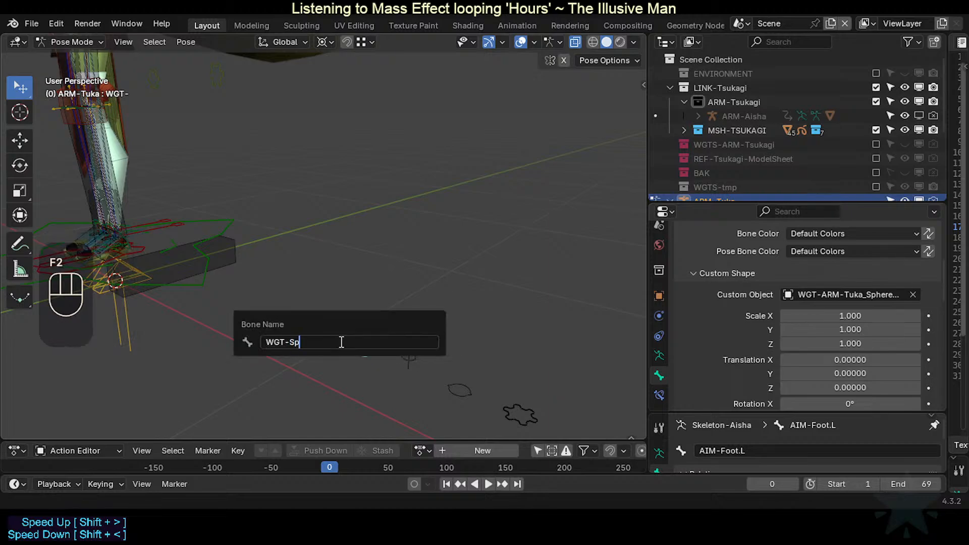
{"action": "type", "text": "hereHalf"}
{"action": "key", "text": "Left"}
{"action": "key", "text": "Left"}
{"action": "key", "text": "Left"}
{"action": "key", "text": "Left"}
{"action": "key", "text": "Left"}
{"action": "key", "text": "Left"}
{"action": "key", "text": "Left"}
{"action": "key", "text": "Left"}
{"action": "key", "text": "Left"}
{"action": "key", "text": "Left"}
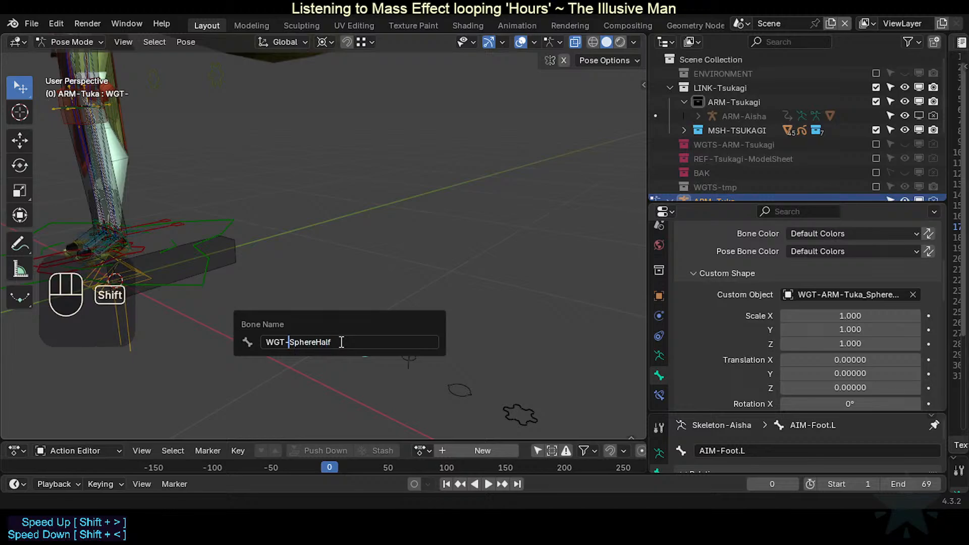
{"action": "type", "text": "Half"}
{"action": "key", "text": "End"}
{"action": "key", "text": "BackSpace"}
{"action": "key", "text": "BackSpace"}
{"action": "key", "text": "BackSpace"}
{"action": "key", "text": "BackSpace"}
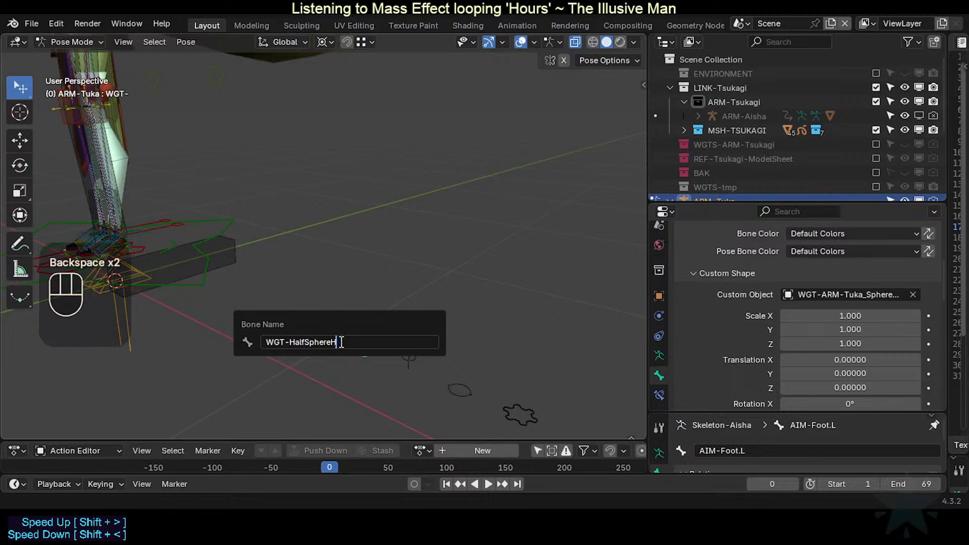
{"action": "key", "text": "Return"}
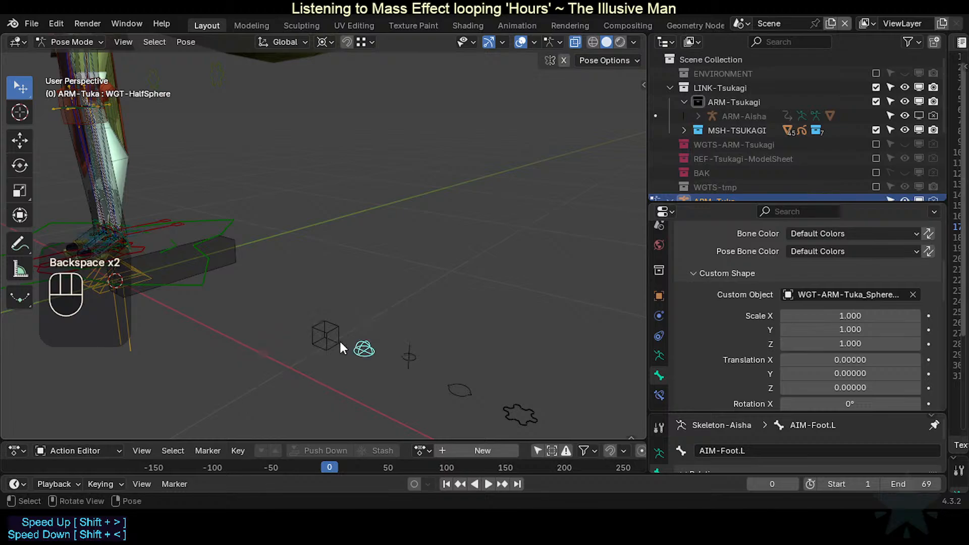
Step: Rename the limb widget bone, third in the row, to WGT-Limb without the numeric suffix
{"action": "left_click", "coordinate": [335, 344]}
{"action": "middle_click_drag", "start_coordinate": [335, 344], "coordinate": [356, 365]}
{"action": "middle_click_drag", "start_coordinate": [348, 387], "coordinate": [344, 350]}
{"action": "scroll", "coordinate": [344, 333], "scroll_direction": "up", "scroll_amount": 1}
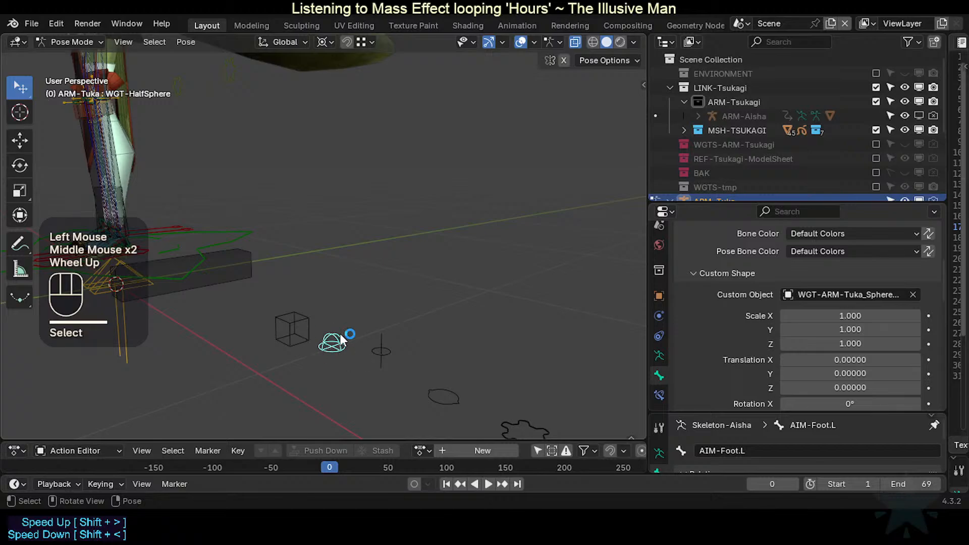
{"action": "scroll", "coordinate": [341, 334], "scroll_direction": "down", "scroll_amount": 1}
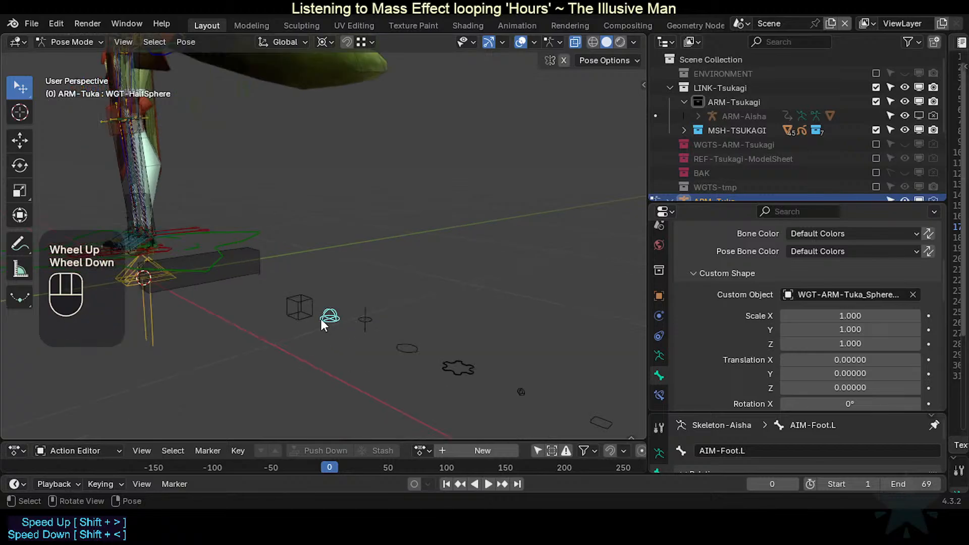
{"action": "middle_click_drag", "start_coordinate": [321, 319], "coordinate": [341, 329], "text": "shift"}
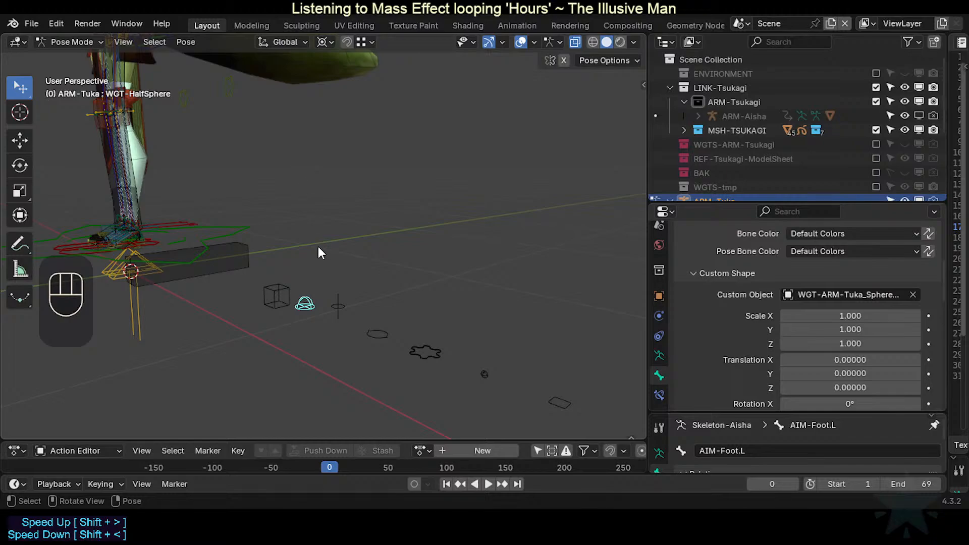
{"action": "left_click", "coordinate": [336, 306]}
{"action": "left_click", "coordinate": [337, 309]}
{"action": "key", "text": "F2"}
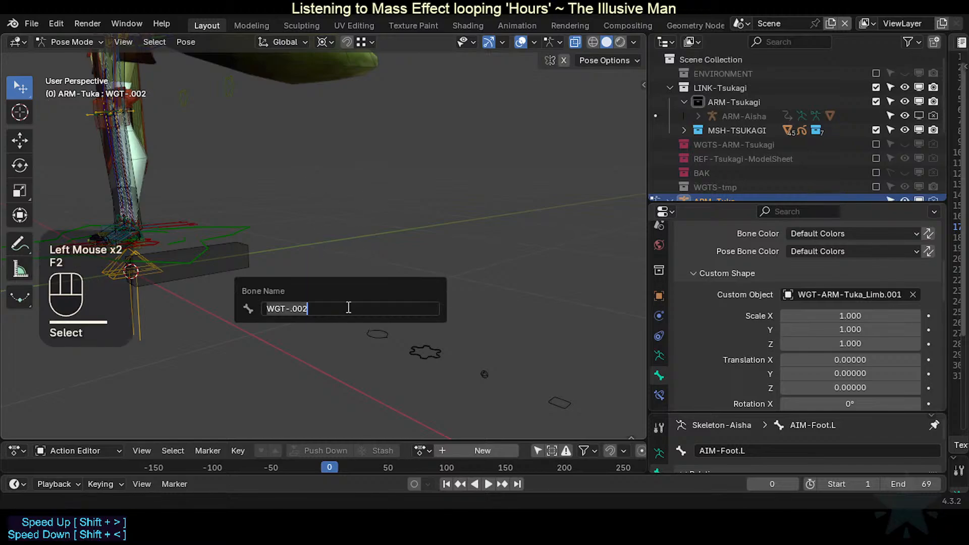
{"action": "key", "text": "BackSpace"}
{"action": "key", "text": "BackSpace"}
{"action": "key", "text": "BackSpace"}
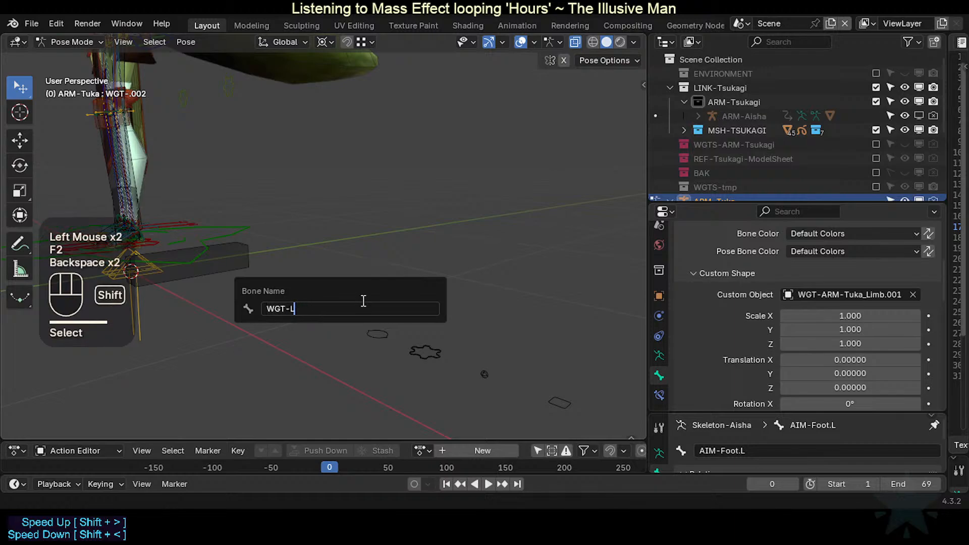
{"action": "type", "text": "Limb"}
{"action": "key", "text": "Return"}
Step: Rename the FK joint widget bone, fourth in the row, to WGT-FK without the numeric suffix
{"action": "left_click", "coordinate": [384, 342]}
{"action": "key", "text": "F2"}
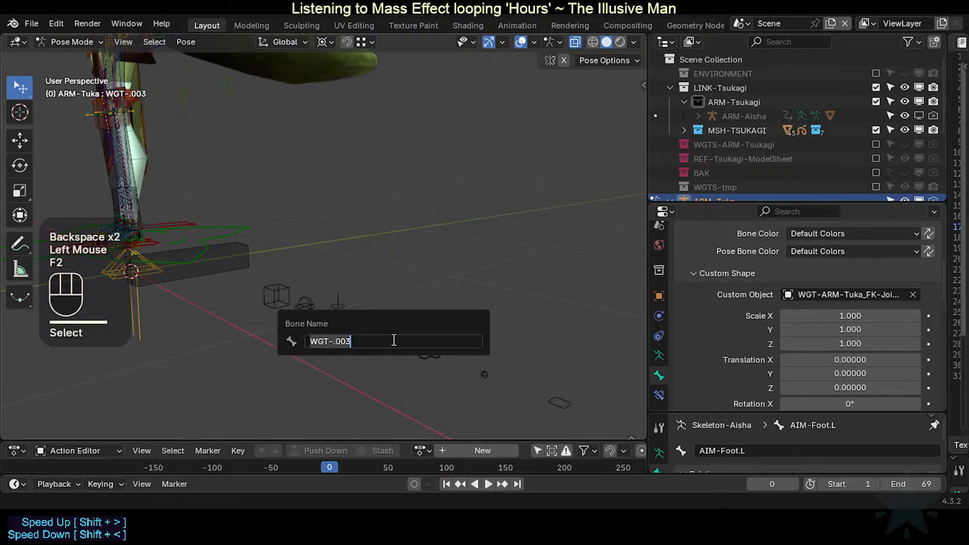
{"action": "key", "text": "BackSpace"}
{"action": "key", "text": "BackSpace"}
{"action": "type", "text": "FK"}
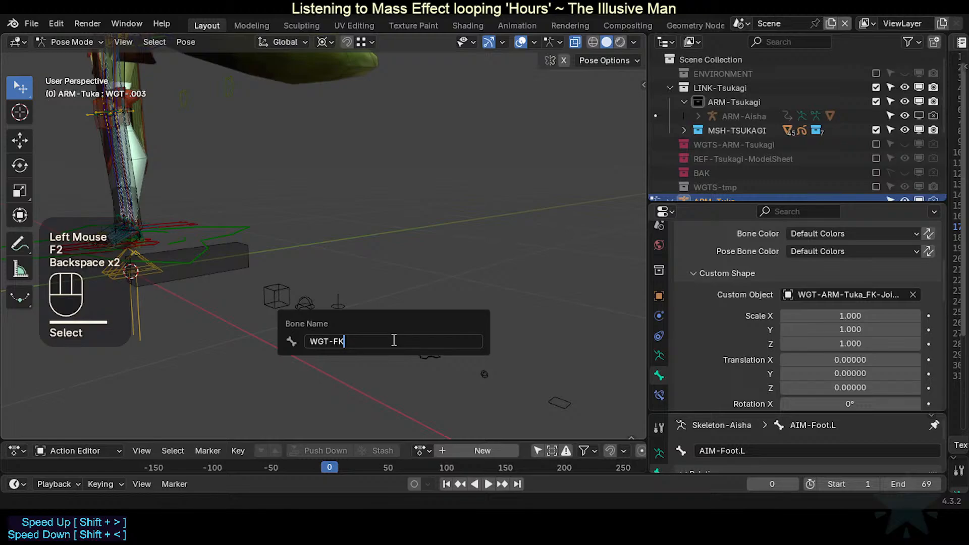
{"action": "key", "text": "BackSpace"}
{"action": "type", "text": "C"}
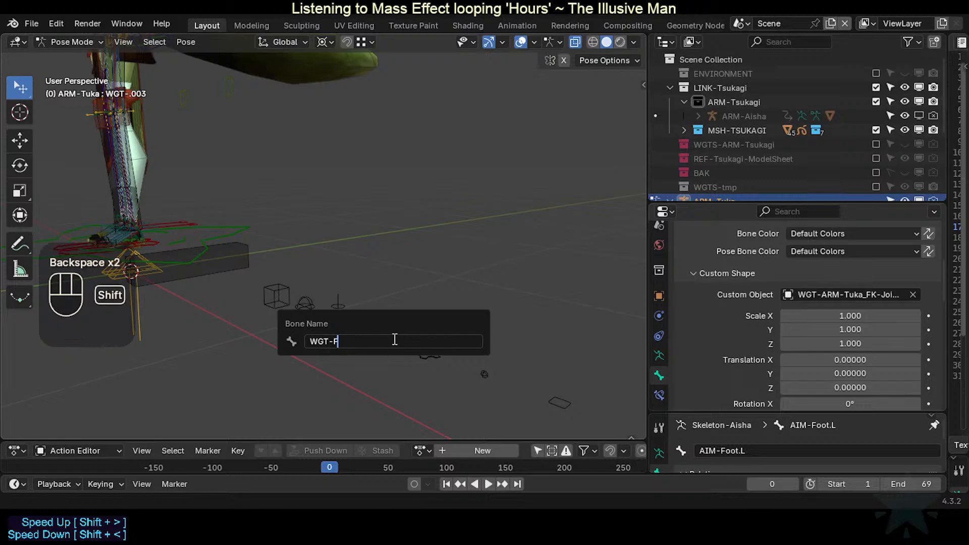
{"action": "type", "text": "K"}
{"action": "key", "text": "Return"}
Step: Rename the gear widget bone, fifth in the row, to WGT-Gear without the numeric suffix
{"action": "left_click", "coordinate": [429, 354]}
{"action": "key", "text": "F2"}
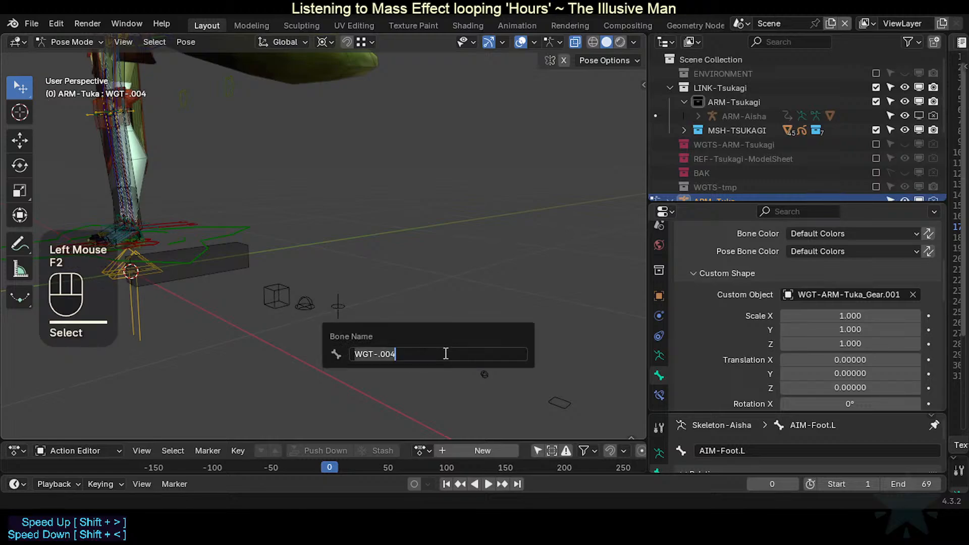
{"action": "left_click", "coordinate": [446, 354]}
{"action": "key", "text": "BackSpace"}
{"action": "key", "text": "BackSpace"}
{"action": "key", "text": "BackSpace"}
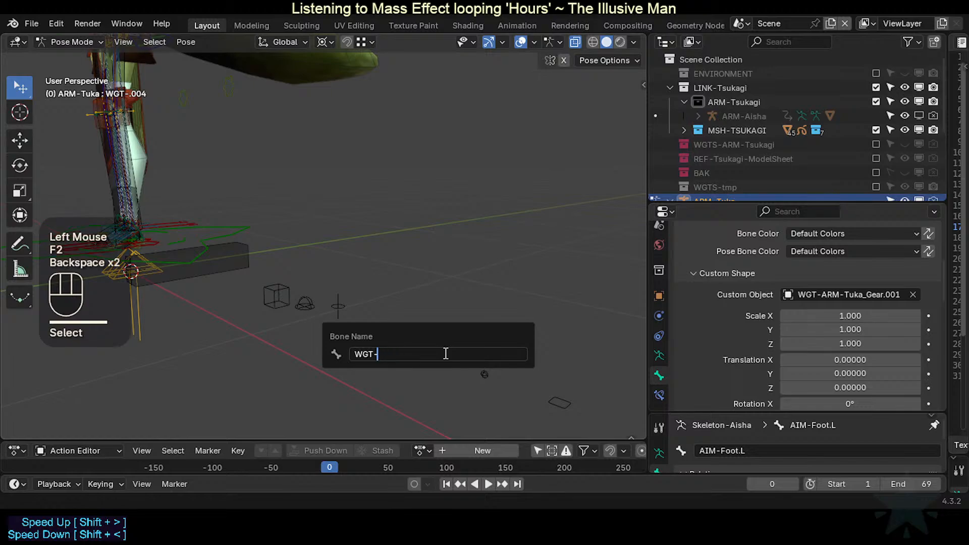
{"action": "type", "text": "Ge"}
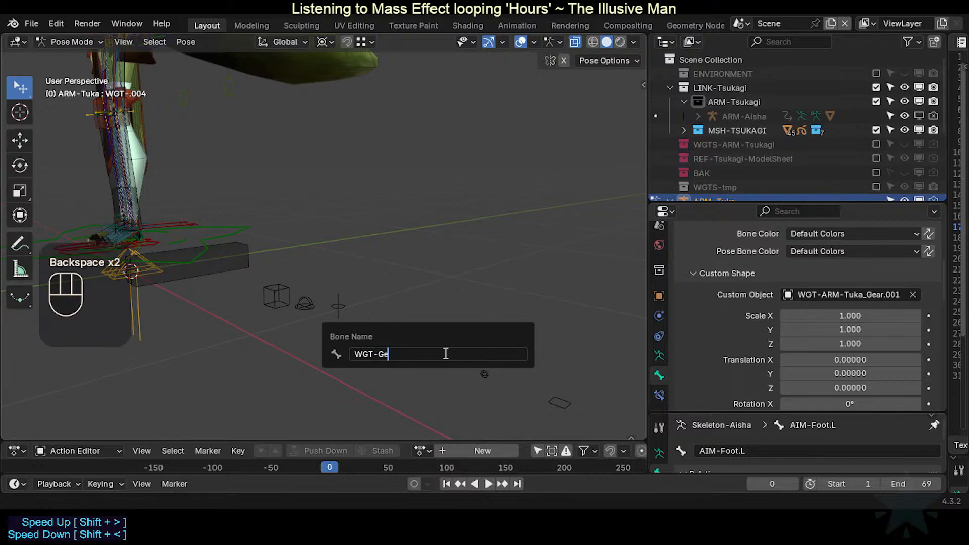
{"action": "type", "text": "ar"}
{"action": "key", "text": "Return"}
Step: Rename the small sphere widget bone, sixth in the row, to WGT-Sphere without the numeric suffix
{"action": "scroll", "coordinate": [444, 347], "scroll_direction": "down", "scroll_amount": 2, "text": "shift"}
{"action": "middle_click_drag", "start_coordinate": [444, 348], "coordinate": [398, 303], "text": "shift"}
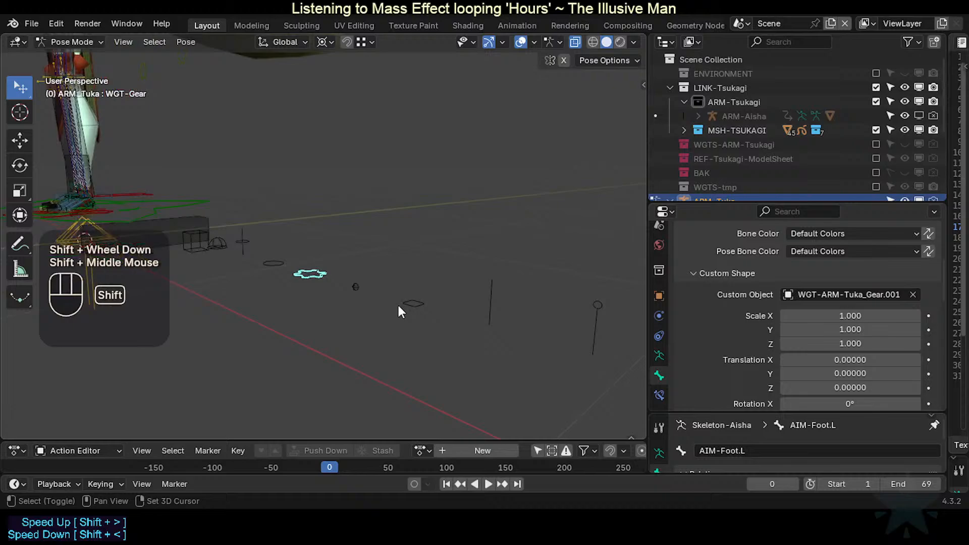
{"action": "left_click", "coordinate": [358, 287]}
{"action": "key", "text": "F2"}
{"action": "key", "text": "BackSpace"}
{"action": "key", "text": "BackSpace"}
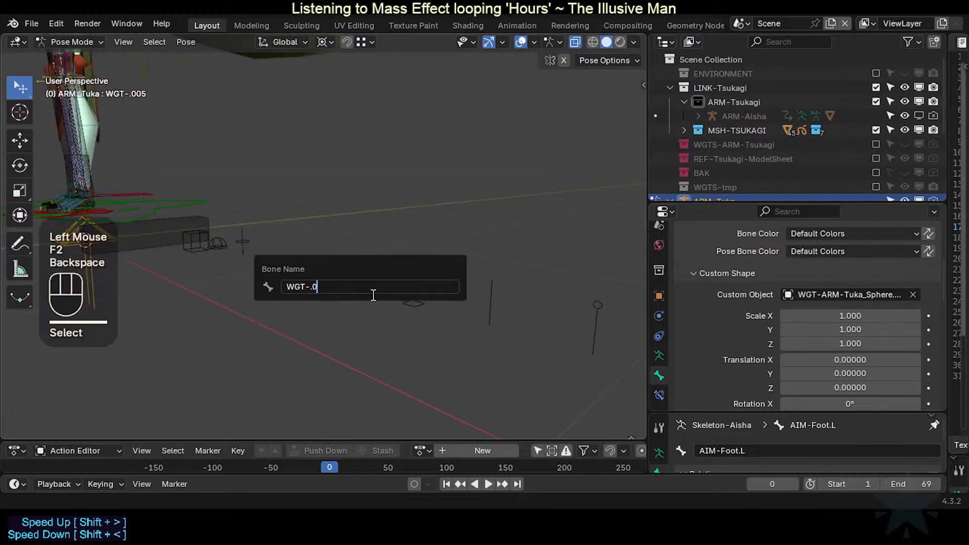
{"action": "type", "text": "Sphere"}
{"action": "key", "text": "Return"}
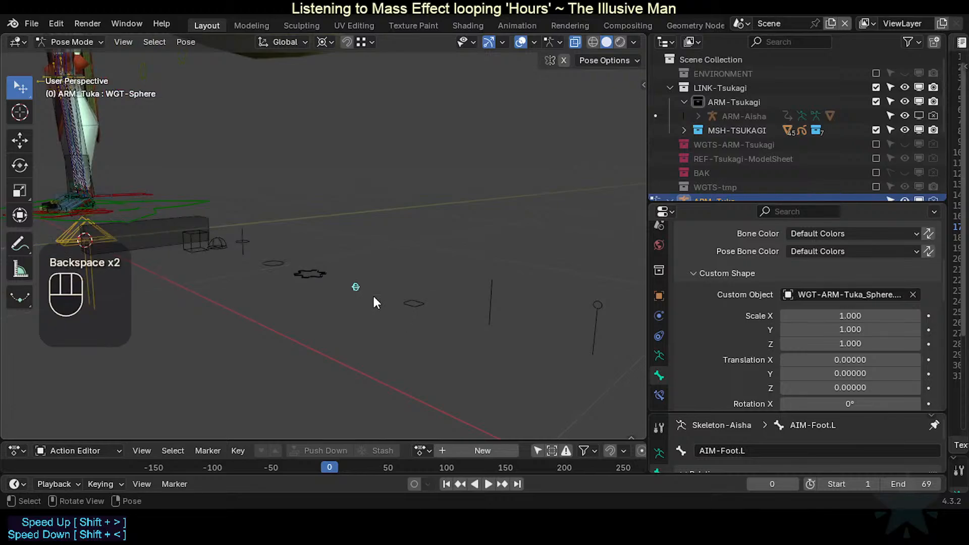
Step: Rename the flat rounded square widget bone beside the sphere to WGT-SmoothSquare without the numeric suffix
{"action": "left_click", "coordinate": [224, 239]}
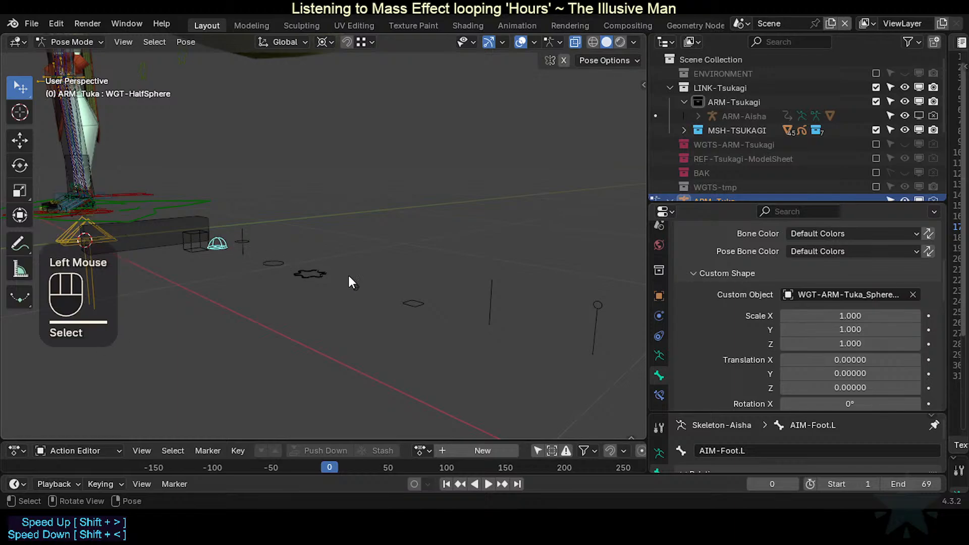
{"action": "left_click", "coordinate": [356, 287]}
{"action": "left_click", "coordinate": [414, 304]}
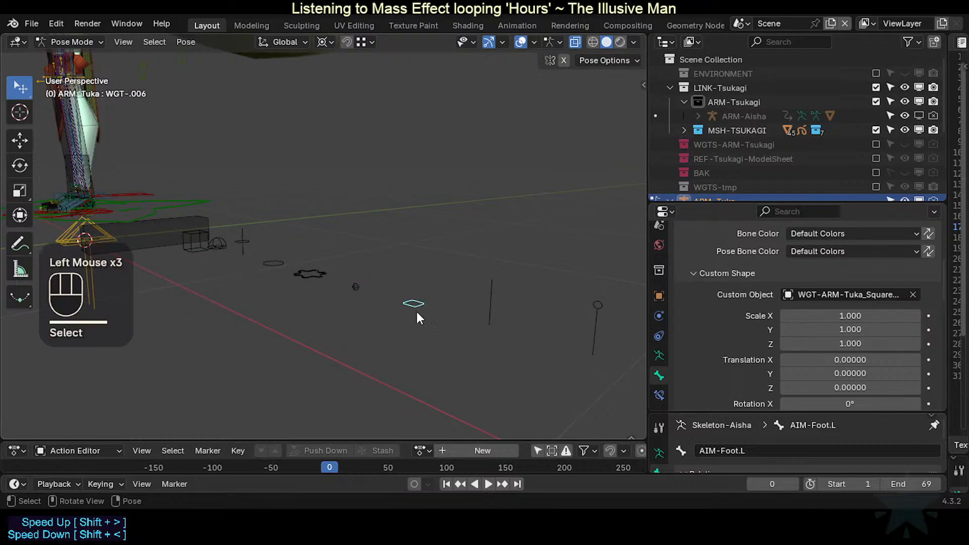
{"action": "scroll", "coordinate": [444, 346], "scroll_direction": "down", "scroll_amount": 2}
{"action": "middle_click_drag", "start_coordinate": [416, 322], "coordinate": [434, 329]}
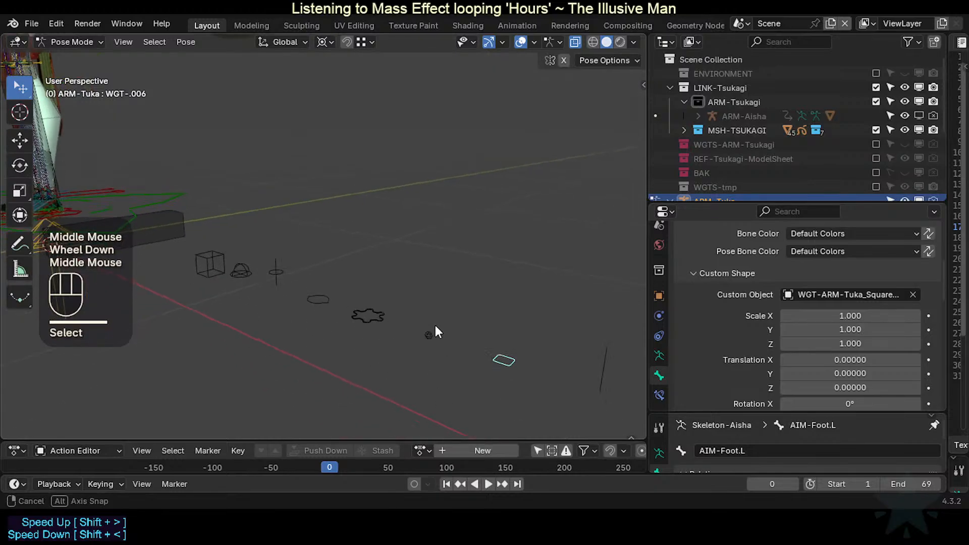
{"action": "scroll", "coordinate": [434, 329], "scroll_direction": "up", "scroll_amount": 3}
{"action": "key", "text": "F2"}
{"action": "scroll", "coordinate": [485, 389], "scroll_direction": "down", "scroll_amount": 2}
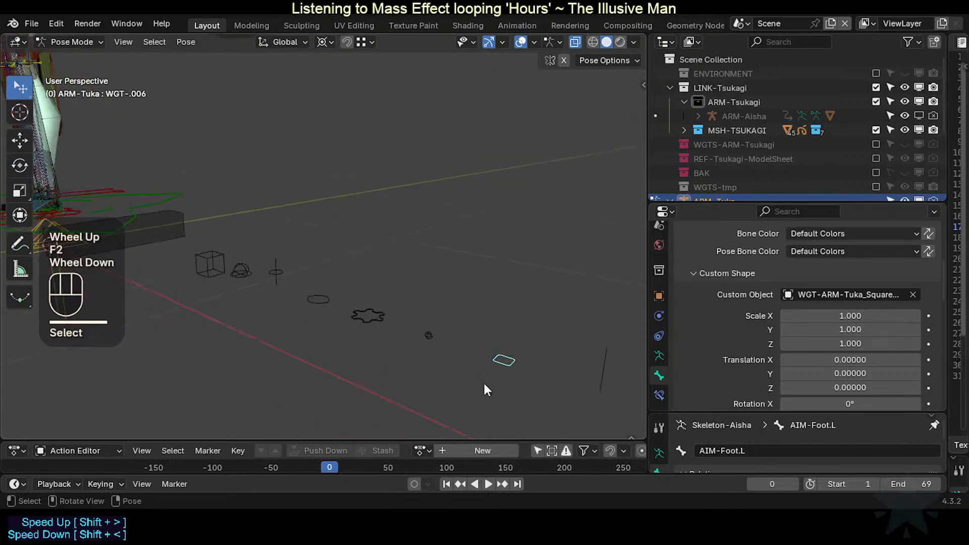
{"action": "left_click", "coordinate": [505, 364]}
{"action": "key", "text": "F2"}
{"action": "key", "text": "BackSpace"}
{"action": "key", "text": "BackSpace"}
{"action": "type", "text": "Smoo"}
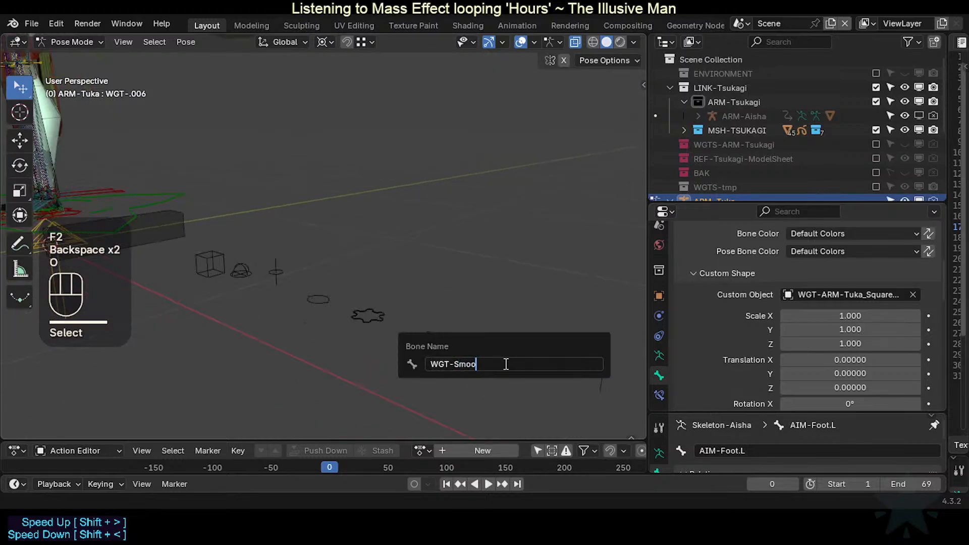
{"action": "type", "text": "thSquare"}
{"action": "key", "text": "Return"}
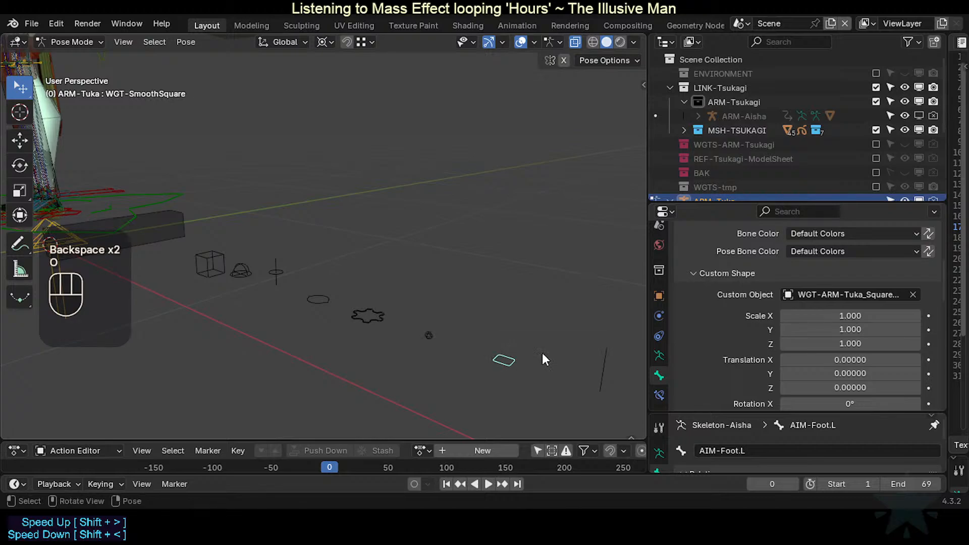
Step: Rename the plain vertical line widget bone beside the square to WGT-Line without the numeric suffix
{"action": "middle_click_drag", "start_coordinate": [542, 360], "coordinate": [510, 328], "text": "shift"}
{"action": "left_click", "coordinate": [521, 336]}
{"action": "key", "text": "F2"}
{"action": "key", "text": "BackSpace"}
{"action": "key", "text": "BackSpace"}
{"action": "type", "text": "Line"}
{"action": "key", "text": "Return"}
Step: Rename the circle-tipped paddle widget bone beside the line to WGT-RoundedPaddle without the numeric suffix
{"action": "left_click", "coordinate": [504, 283]}
{"action": "key", "text": "F2"}
{"action": "key", "text": "BackSpace"}
{"action": "key", "text": "BackSpace"}
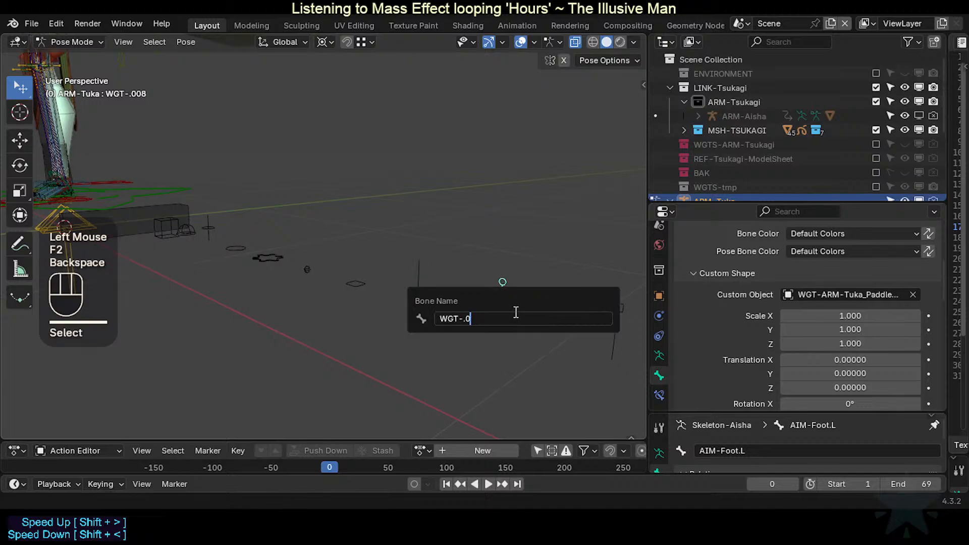
{"action": "key", "text": "BackSpace"}
{"action": "key", "text": "shift+BackSpace"}
{"action": "type", "text": "Round"}
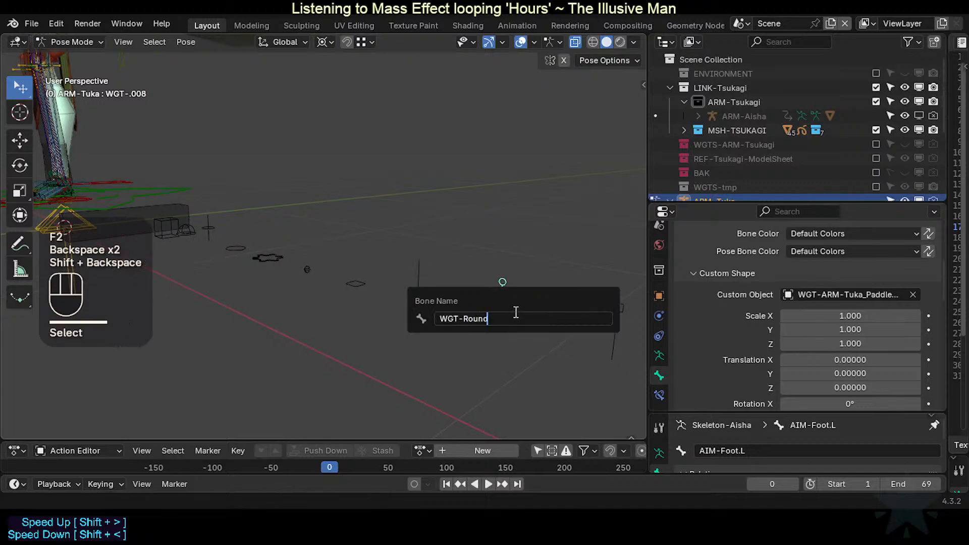
{"action": "type", "text": "edPaddel"}
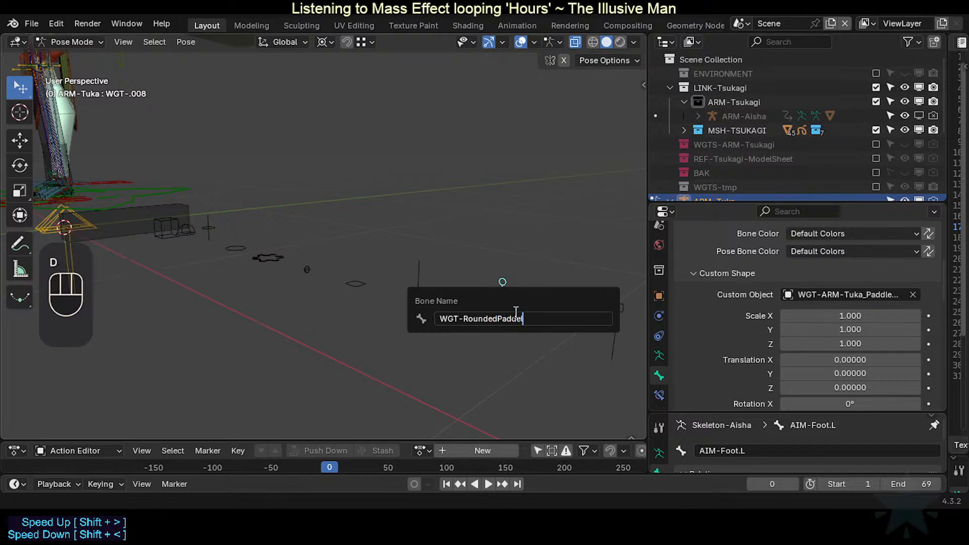
{"action": "key", "text": "BackSpace"}
{"action": "type", "text": "le"}
{"action": "key", "text": "Return"}
Step: Rename the square-tipped paddle widget bone to WGT-SquaredPaddle without the numeric suffix
{"action": "left_click", "coordinate": [607, 323]}
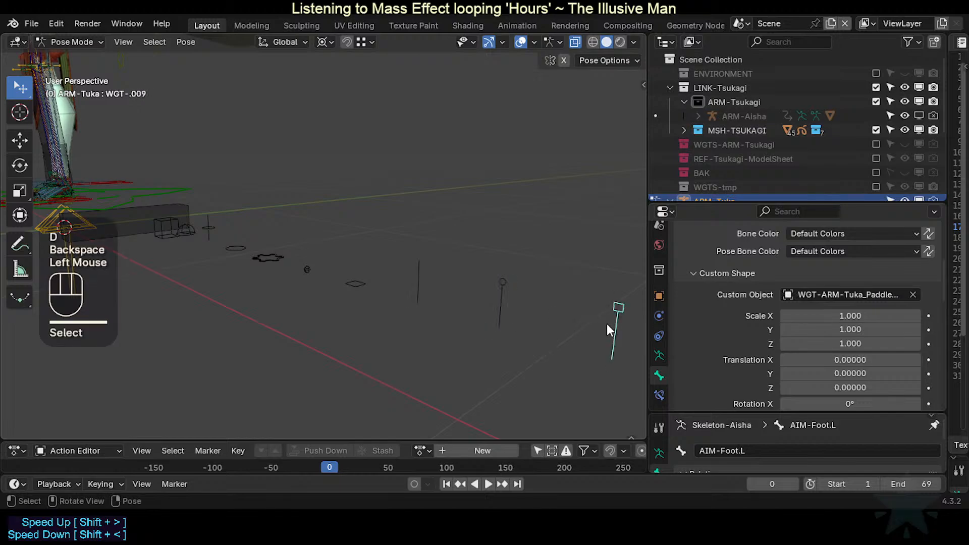
{"action": "key", "text": "F2"}
{"action": "left_click", "coordinate": [551, 325]}
{"action": "left_click_drag", "start_coordinate": [558, 328], "coordinate": [609, 328]}
{"action": "type", "text": "S"}
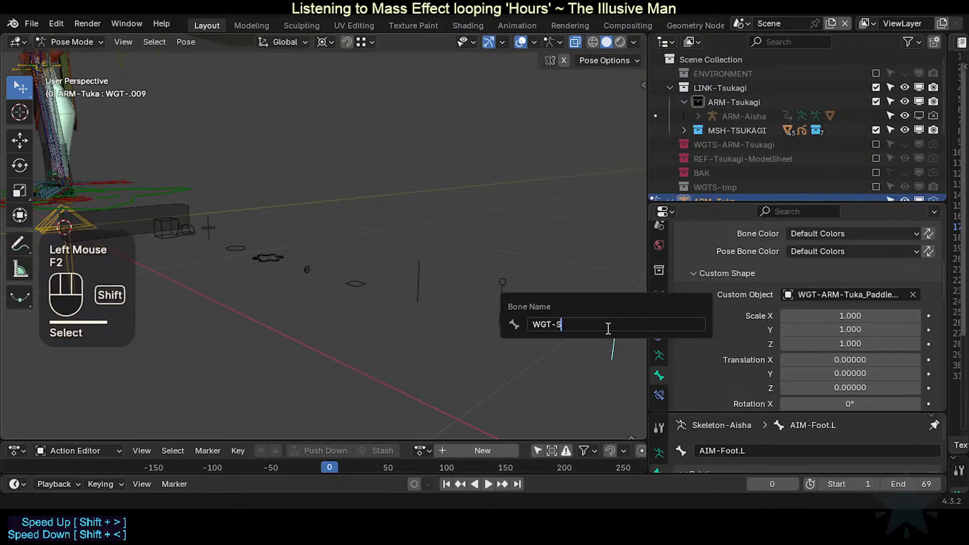
{"action": "type", "text": "quaredPaddle"}
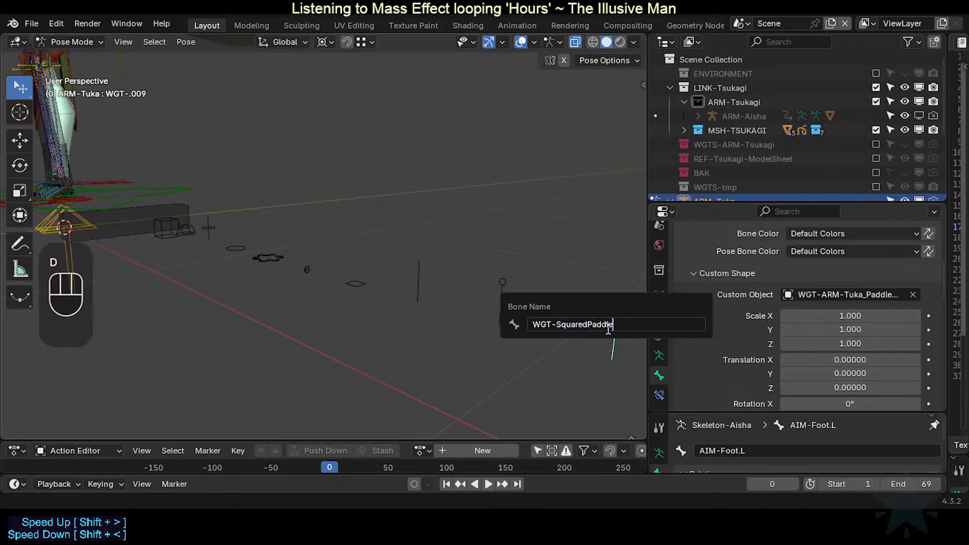
{"action": "key", "text": "Return"}
Step: Rename the diamond-shaped widget bone after the paddles to WGT-Rhomboid without the numeric suffix
{"action": "scroll", "coordinate": [600, 324], "scroll_direction": "down", "scroll_amount": 3}
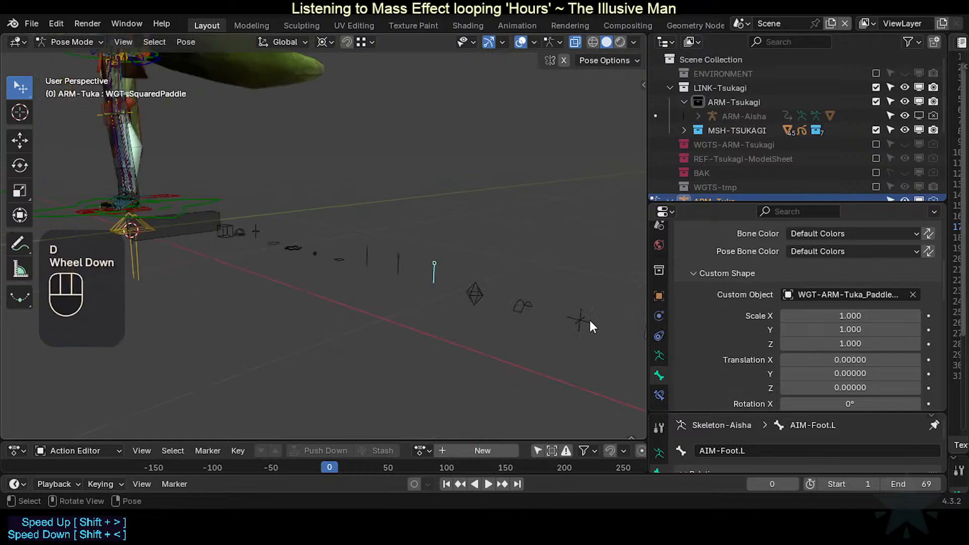
{"action": "left_click", "coordinate": [470, 293]}
{"action": "middle_click_drag", "start_coordinate": [471, 293], "coordinate": [429, 306], "text": "shift"}
{"action": "key", "text": "F2"}
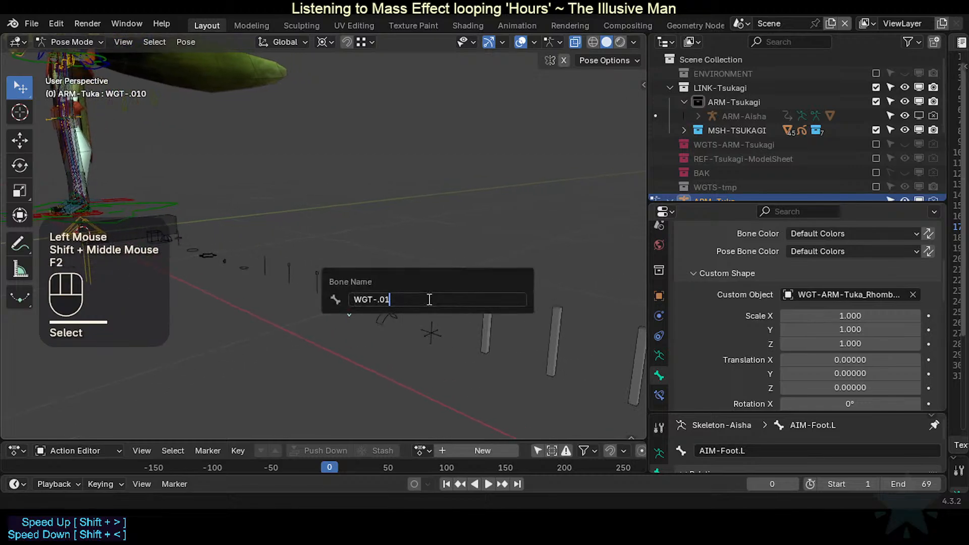
{"action": "key", "text": "BackSpace"}
{"action": "key", "text": "BackSpace"}
{"action": "key", "text": "BackSpace"}
{"action": "type", "text": "Rhomboid"}
{"action": "key", "text": "Return"}
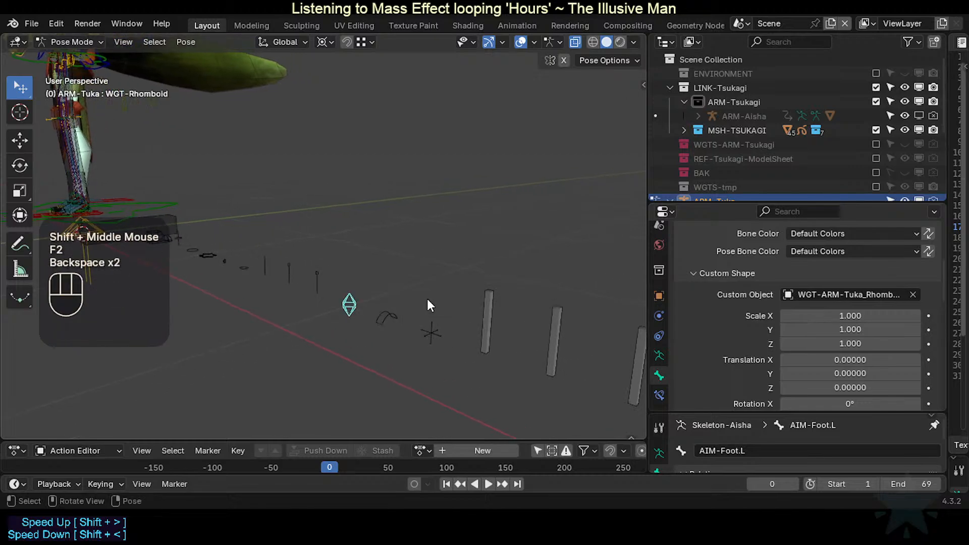
Step: Rename the curved shoulder widget bone beside the rhomboid to WGT-Shoulder without the numeric suffix
{"action": "left_click", "coordinate": [389, 317]}
{"action": "key", "text": "F2"}
{"action": "key", "text": "BackSpace"}
{"action": "key", "text": "BackSpace"}
{"action": "key", "text": "BackSpace"}
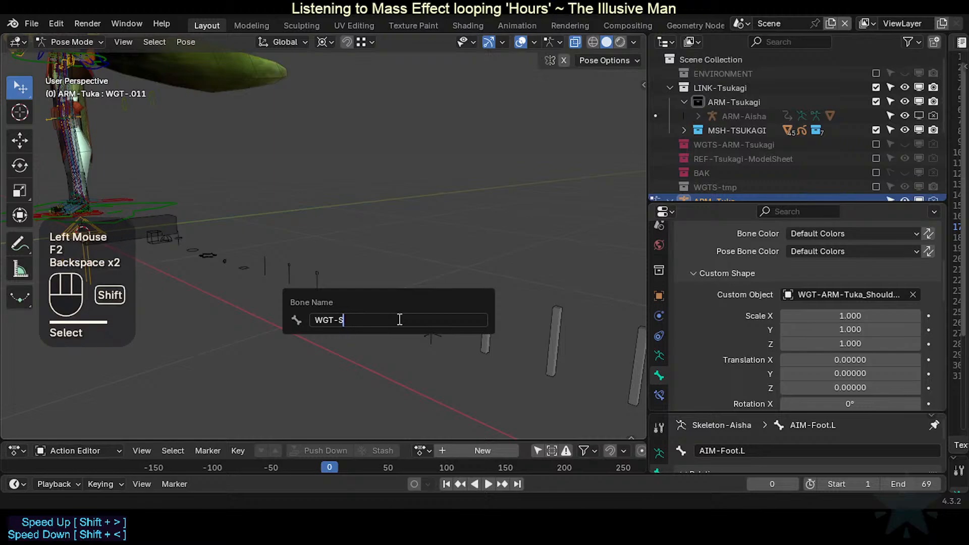
{"action": "type", "text": "Shoulder"}
{"action": "key", "text": "Return"}
Step: Rename the six-axis star widget bone beside the shoulder shape to WGT-Orientations without the numeric suffix
{"action": "left_click", "coordinate": [430, 333]}
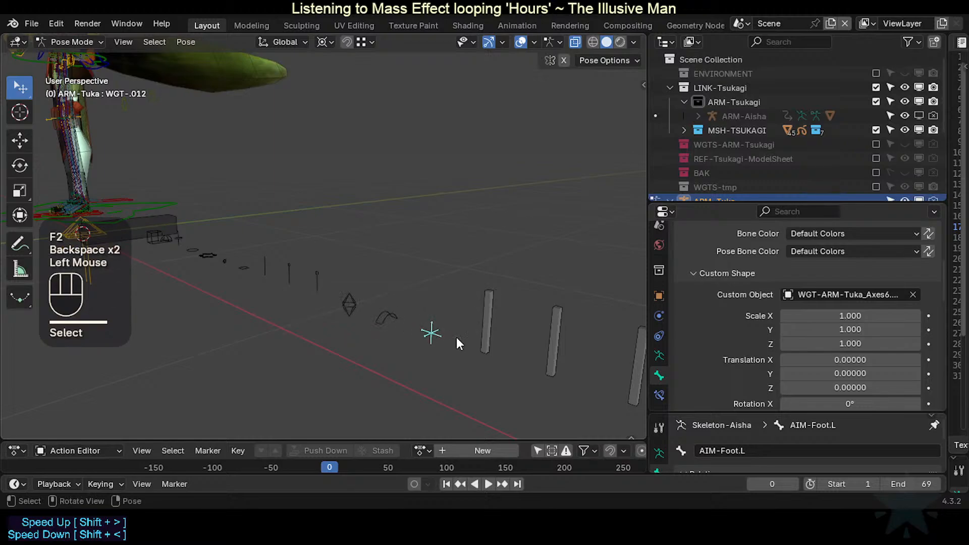
{"action": "key", "text": "F2"}
{"action": "key", "text": "BackSpace"}
{"action": "key", "text": "BackSpace"}
{"action": "key", "text": "BackSpace"}
{"action": "key", "text": "BackSpace"}
{"action": "type", "text": "Or"}
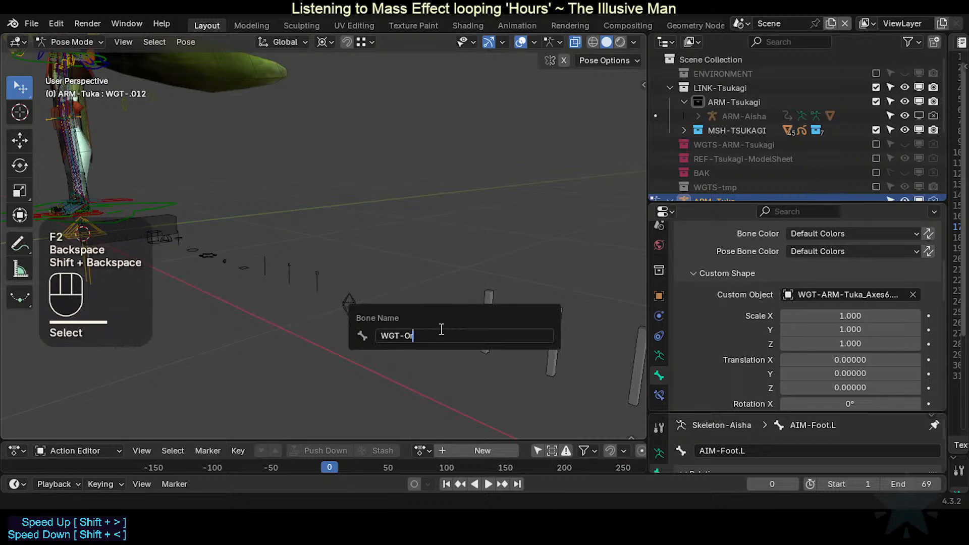
{"action": "type", "text": "ientations"}
{"action": "key", "text": "Return"}
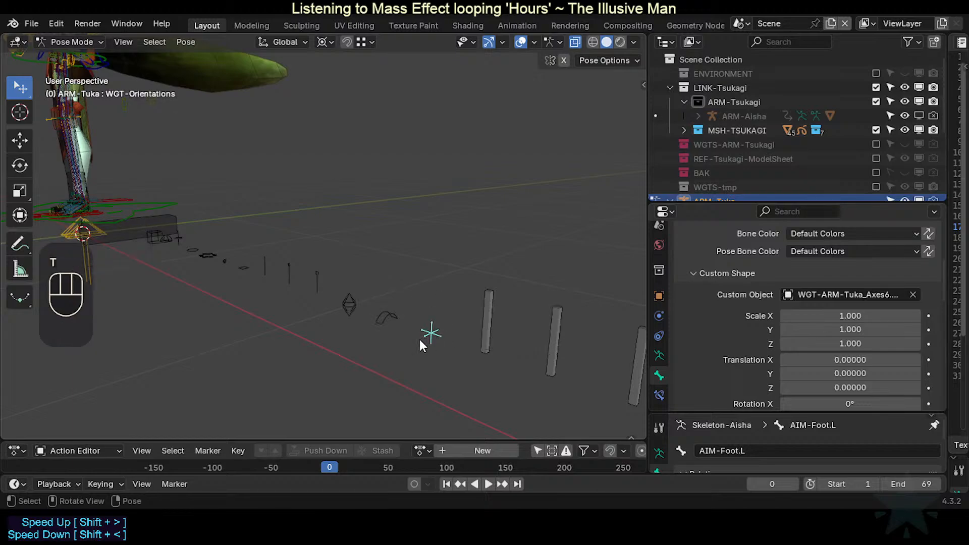
Step: Save the file with the renamed widget bones
{"action": "middle_click_drag", "start_coordinate": [424, 335], "coordinate": [454, 340]}
{"action": "scroll", "coordinate": [420, 347], "scroll_direction": "up", "scroll_amount": 2}
{"action": "scroll", "coordinate": [422, 352], "scroll_direction": "down", "scroll_amount": 1}
{"action": "scroll", "coordinate": [422, 351], "scroll_direction": "down", "scroll_amount": 1}
{"action": "key", "text": "ctrl+s"}
{"action": "scroll", "coordinate": [471, 333], "scroll_direction": "down", "scroll_amount": 1}
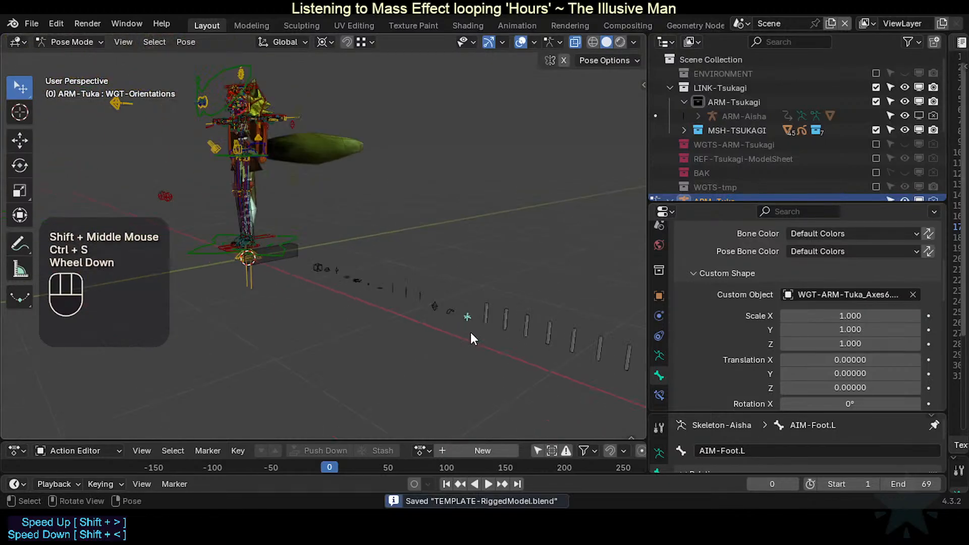
Step: Switch ARM-Tuka to Object Mode and examine the rig's control shapes around the feet and the ROOT bone
{"action": "middle_click_drag", "start_coordinate": [514, 311], "coordinate": [442, 309]}
{"action": "key", "text": "ctrl+Tab"}
{"action": "left_click", "coordinate": [373, 299]}
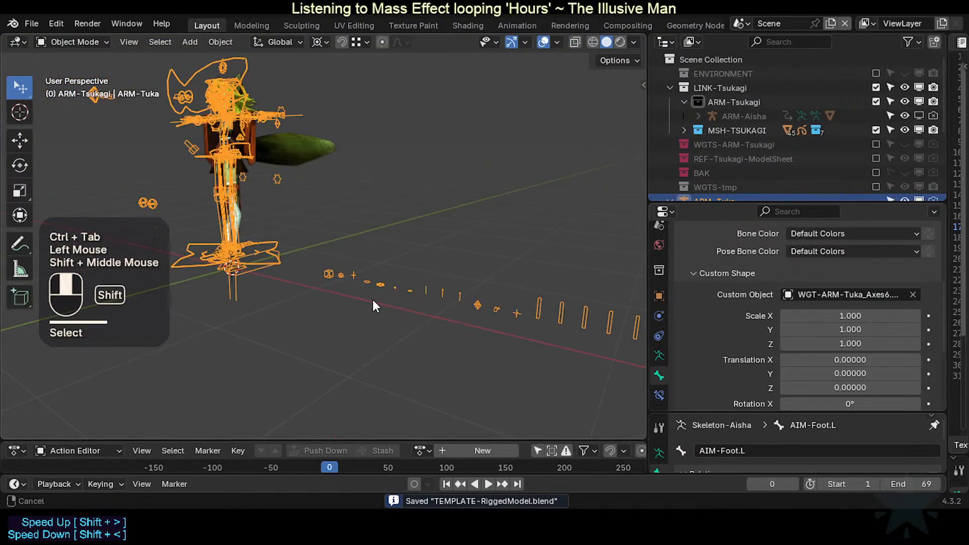
{"action": "middle_click_drag", "start_coordinate": [373, 298], "coordinate": [434, 322], "text": "shift"}
{"action": "scroll", "coordinate": [367, 277], "scroll_direction": "up", "scroll_amount": 2}
{"action": "scroll", "coordinate": [426, 294], "scroll_direction": "up", "scroll_amount": 2}
{"action": "middle_click_drag", "start_coordinate": [368, 277], "coordinate": [405, 264], "text": "shift"}
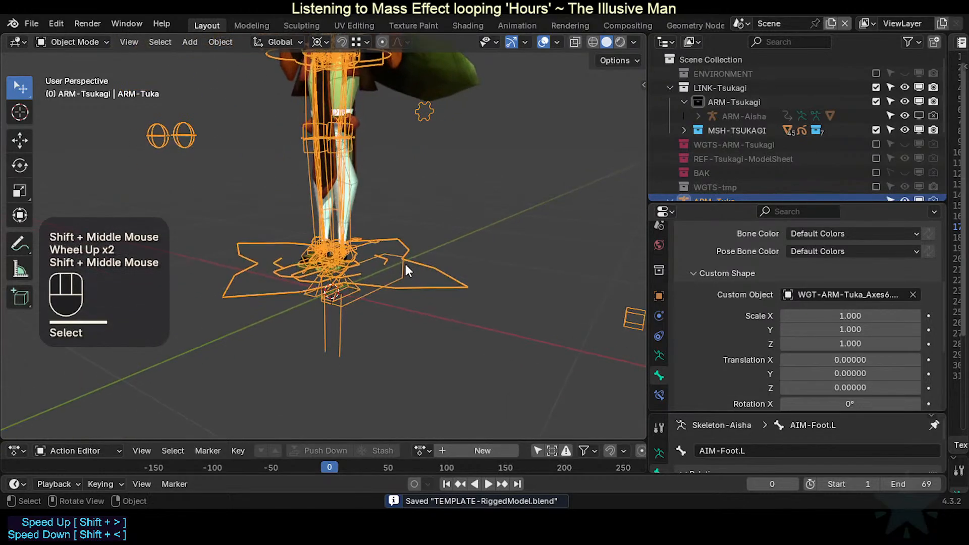
{"action": "scroll", "coordinate": [407, 278], "scroll_direction": "up", "scroll_amount": 3}
{"action": "scroll", "coordinate": [407, 277], "scroll_direction": "down", "scroll_amount": 3}
{"action": "scroll", "coordinate": [415, 303], "scroll_direction": "up", "scroll_amount": 1}
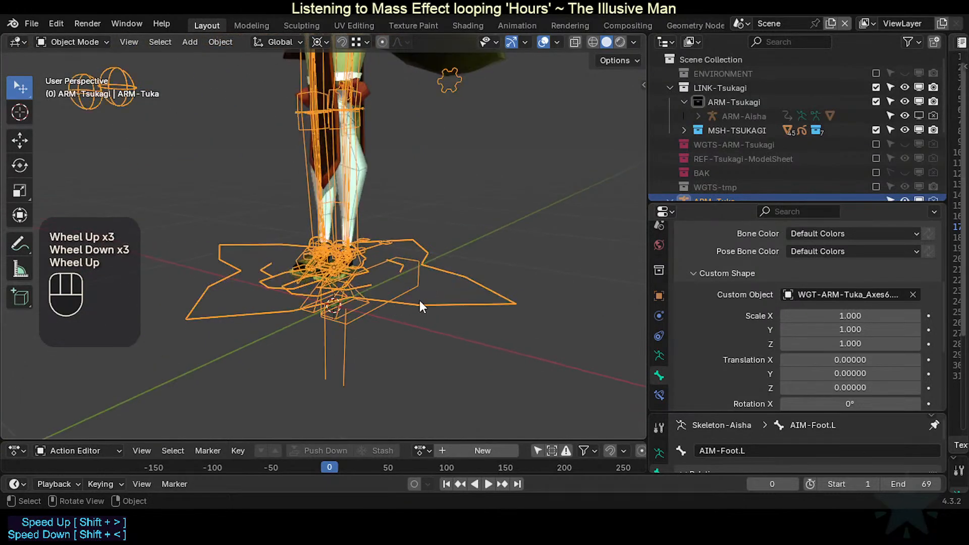
{"action": "left_click", "coordinate": [421, 302]}
{"action": "middle_click_drag", "start_coordinate": [437, 297], "coordinate": [362, 271], "text": "shift"}
{"action": "scroll", "coordinate": [325, 279], "scroll_direction": "down", "scroll_amount": 3}
{"action": "scroll", "coordinate": [313, 303], "scroll_direction": "up", "scroll_amount": 4}
{"action": "scroll", "coordinate": [311, 303], "scroll_direction": "down", "scroll_amount": 1, "text": "shift"}
{"action": "left_click", "coordinate": [380, 280]}
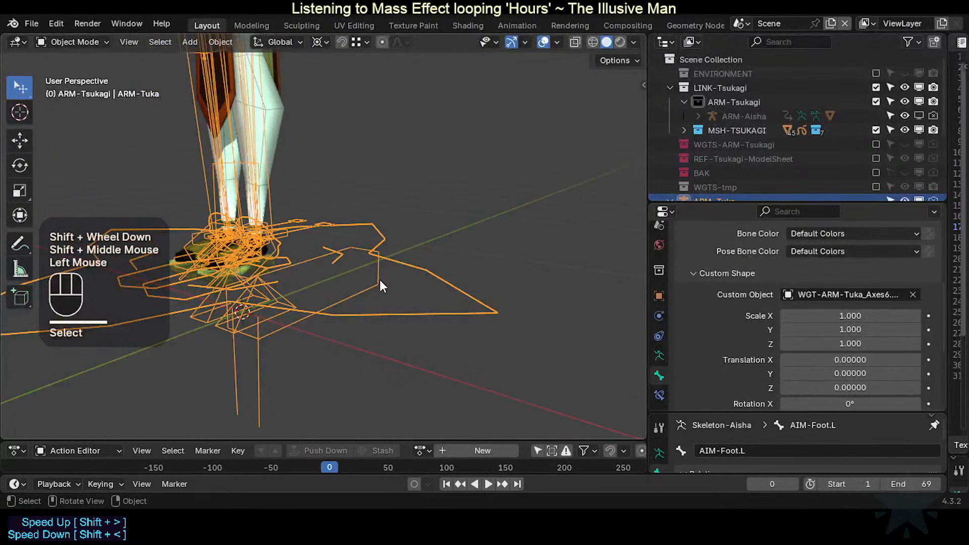
Step: Return ARM-Tuka to Pose Mode, select the gear widget bone and save the file
{"action": "key", "text": "ctrl+Tab"}
{"action": "left_click", "coordinate": [376, 279]}
{"action": "scroll", "coordinate": [384, 283], "scroll_direction": "down", "scroll_amount": 2}
{"action": "middle_click_drag", "start_coordinate": [447, 309], "coordinate": [452, 282], "text": "shift"}
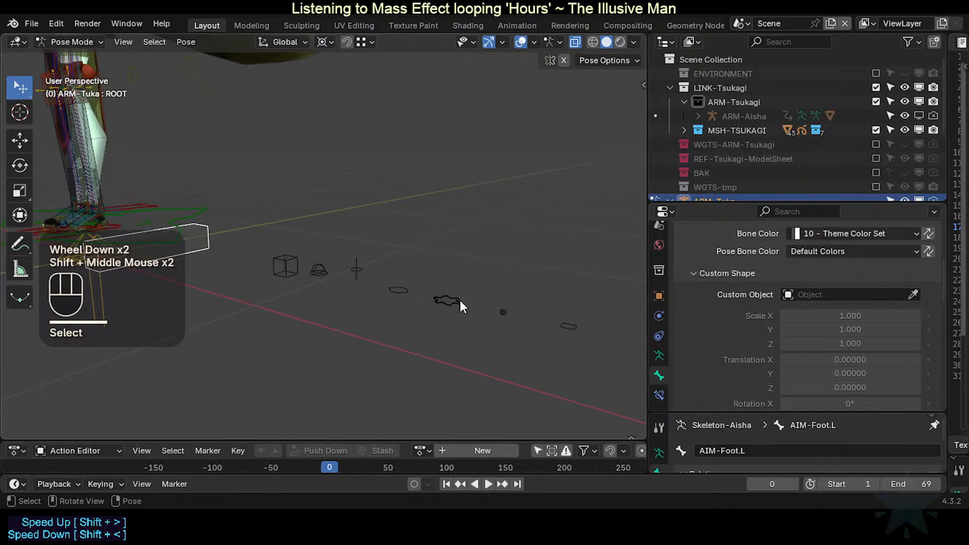
{"action": "left_click", "coordinate": [447, 301]}
{"action": "key", "text": "ctrl+s"}
{"action": "middle_click_drag", "start_coordinate": [461, 303], "coordinate": [438, 306], "text": "shift"}
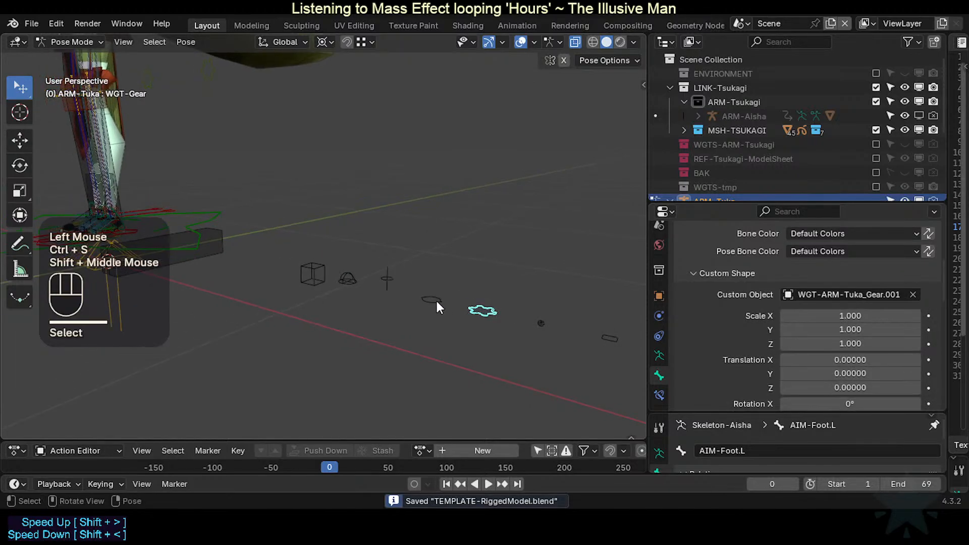
Step: Compare the custom shape object settings of the ROOT bone and the cube widget bone
{"action": "left_click", "coordinate": [309, 267]}
{"action": "left_click", "coordinate": [221, 234]}
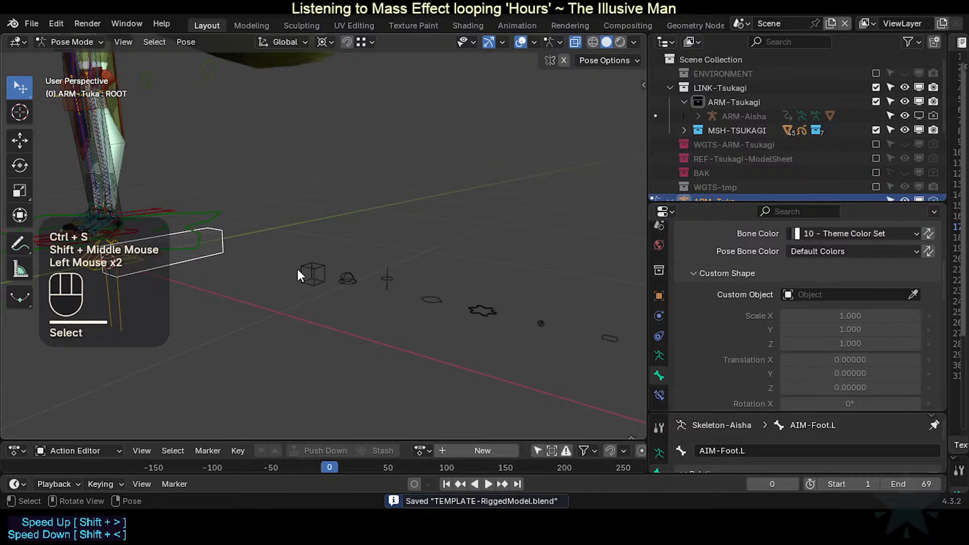
{"action": "left_click", "coordinate": [322, 277]}
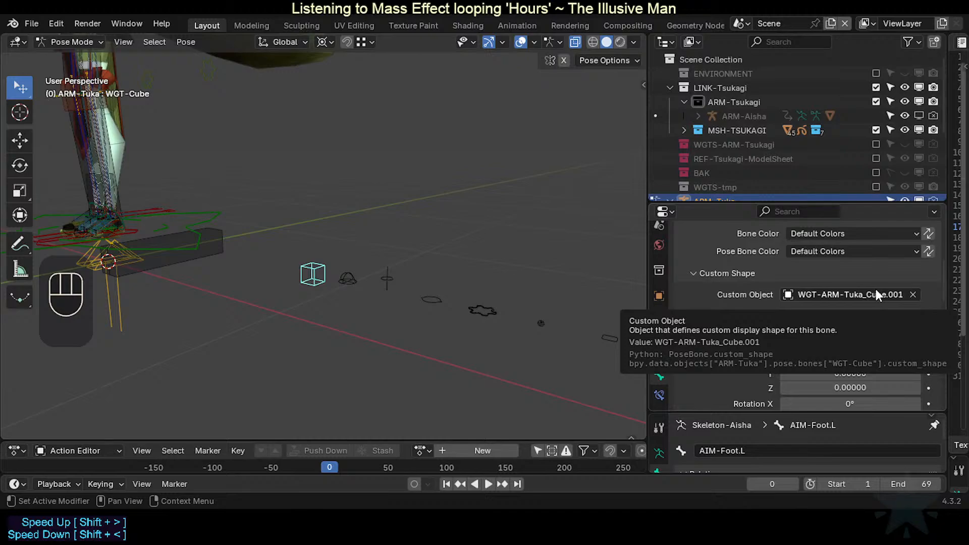
{"action": "scroll", "coordinate": [381, 244], "scroll_direction": "down", "scroll_amount": 2}
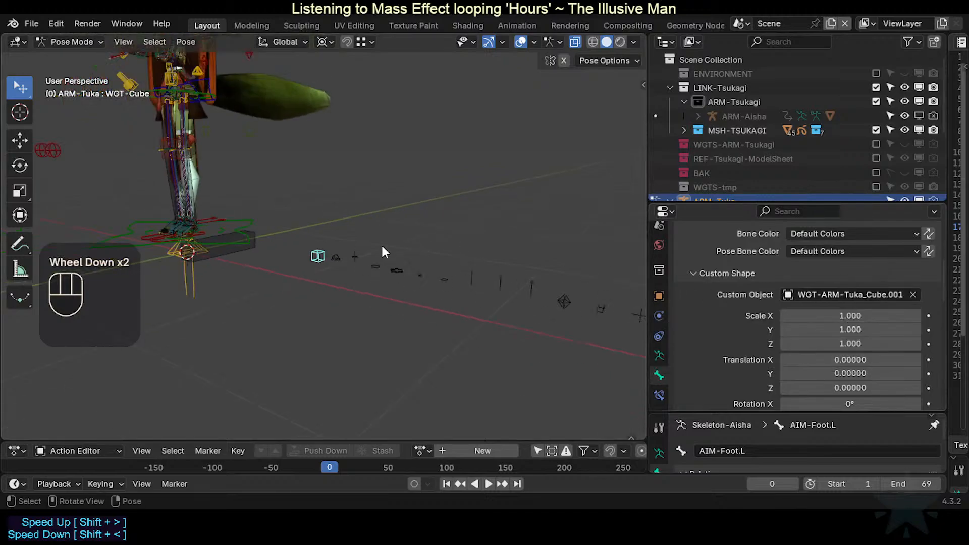
Step: Check the custom shape objects assigned to the row of widget bones from the half sphere out to the shoulder
{"action": "middle_click_drag", "start_coordinate": [381, 244], "coordinate": [340, 260], "text": "shift"}
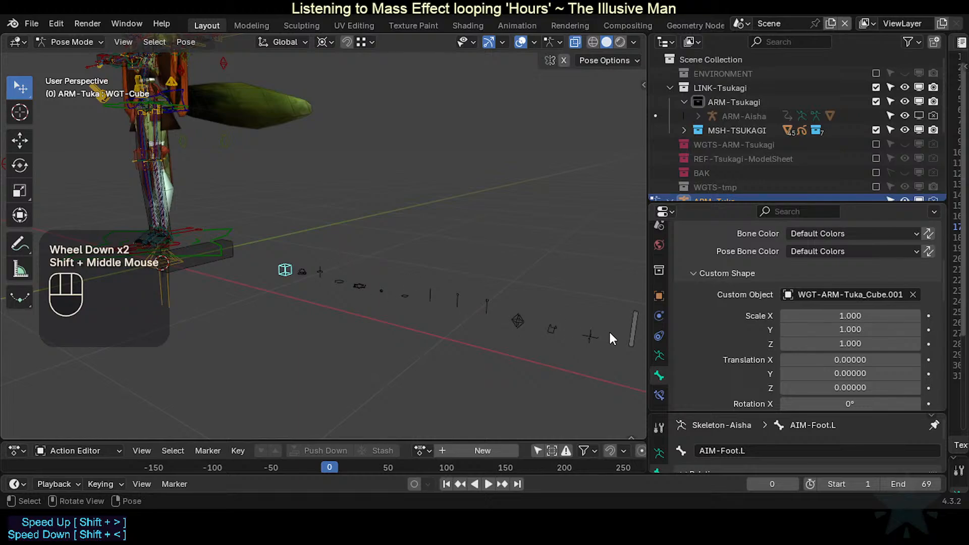
{"action": "left_click", "coordinate": [301, 272]}
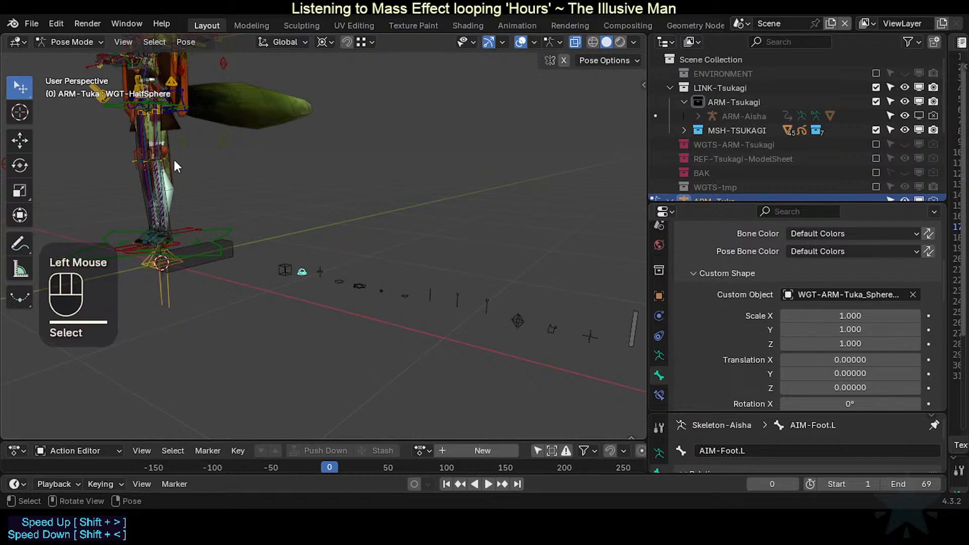
{"action": "left_click", "coordinate": [340, 282]}
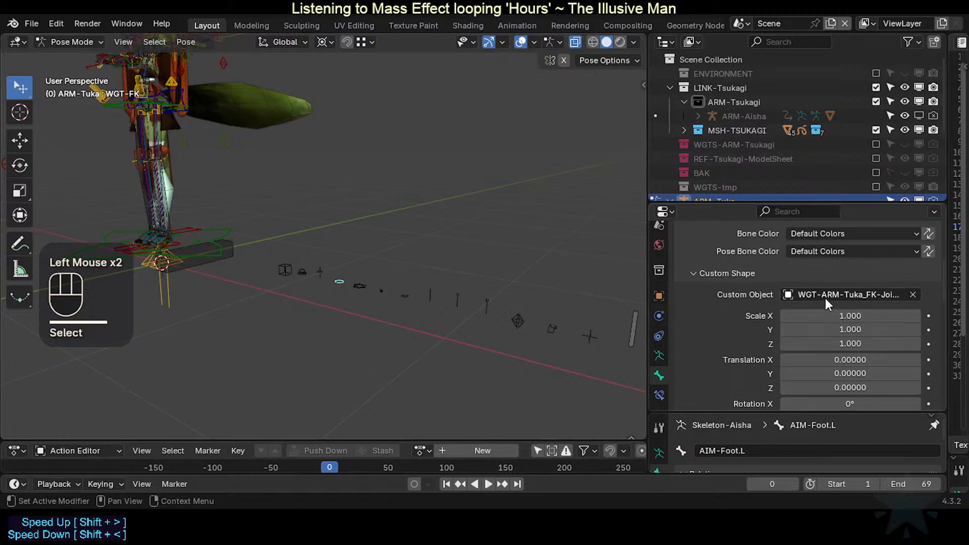
{"action": "left_click", "coordinate": [848, 294]}
{"action": "left_click", "coordinate": [430, 295]}
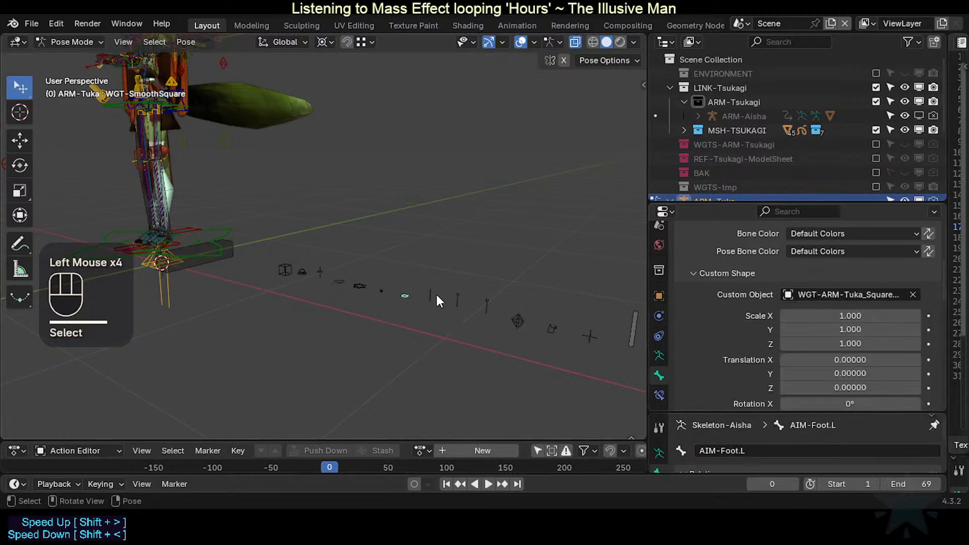
{"action": "left_click", "coordinate": [457, 298]}
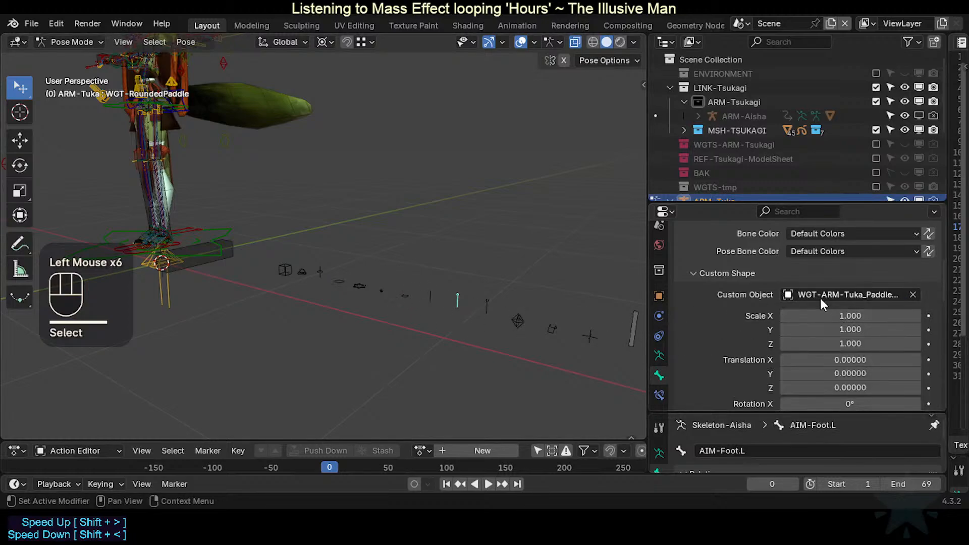
{"action": "left_click", "coordinate": [488, 305]}
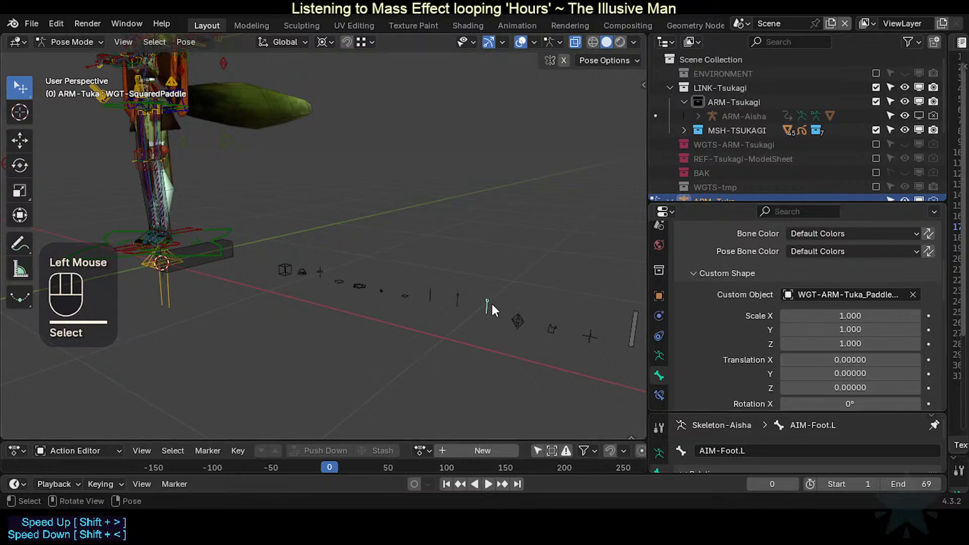
{"action": "left_click", "coordinate": [518, 321]}
{"action": "left_click", "coordinate": [552, 329]}
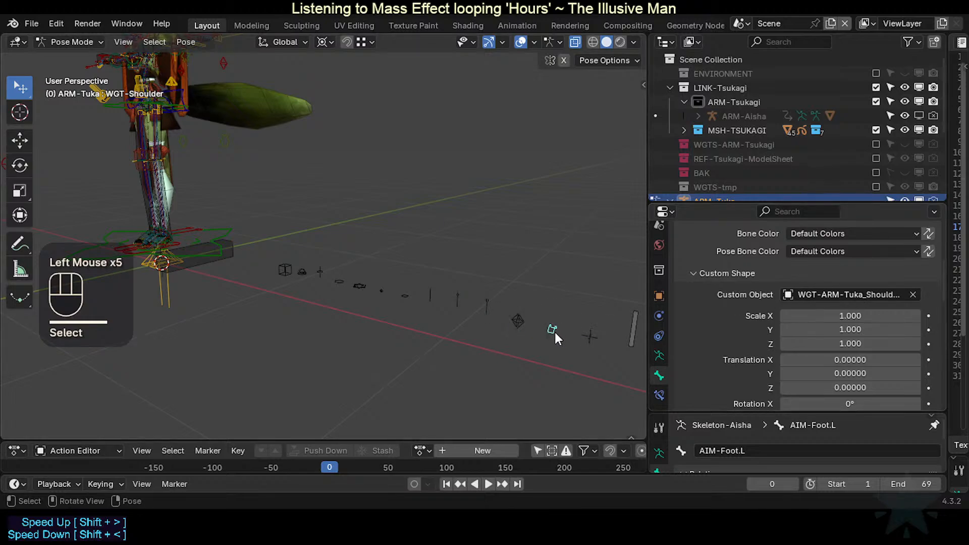
Step: Recheck the widget bones' custom shape objects from the squared paddle back to the cube
{"action": "left_click", "coordinate": [486, 305]}
{"action": "left_click", "coordinate": [457, 298]}
{"action": "left_click", "coordinate": [429, 292]}
{"action": "left_click", "coordinate": [405, 292]}
{"action": "left_click", "coordinate": [385, 293]}
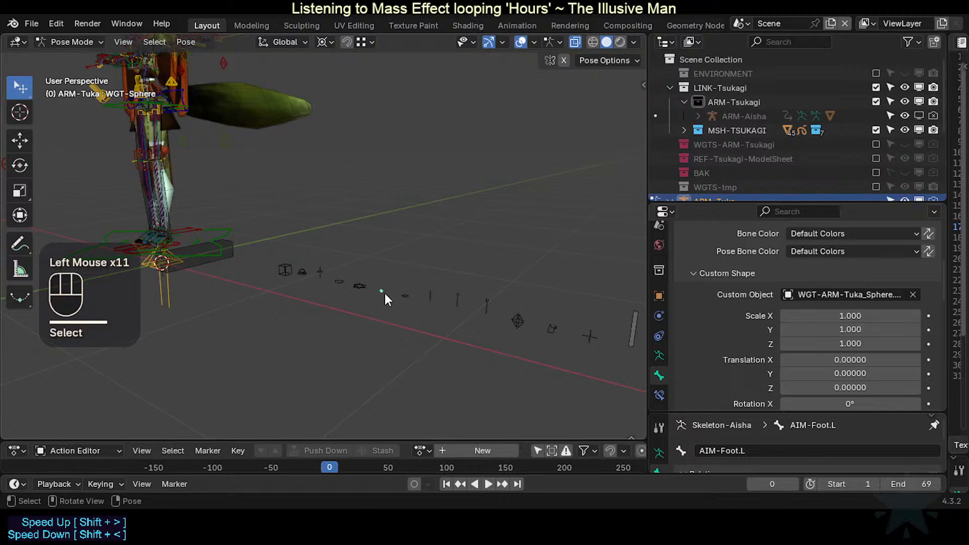
{"action": "left_click", "coordinate": [359, 285]}
{"action": "left_click", "coordinate": [302, 272]}
{"action": "left_click", "coordinate": [284, 270]}
Step: View ARM-Tuka's control shapes around the feet in Object Mode, and return to Pose Mode
{"action": "middle_click_drag", "start_coordinate": [281, 271], "coordinate": [411, 345], "text": "shift"}
{"action": "scroll", "coordinate": [412, 349], "scroll_direction": "up", "scroll_amount": 3}
{"action": "key", "text": "ctrl+Tab"}
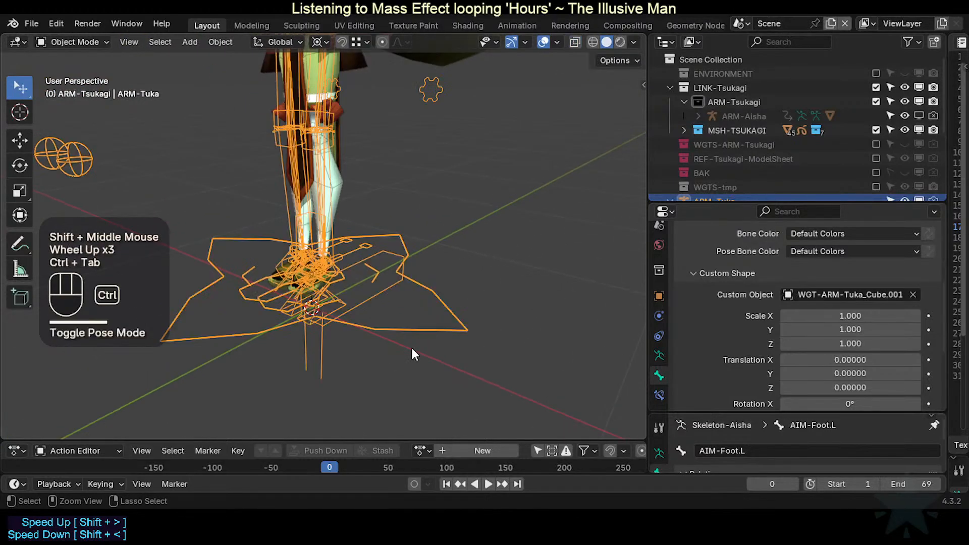
{"action": "scroll", "coordinate": [412, 349], "scroll_direction": "down", "scroll_amount": 2}
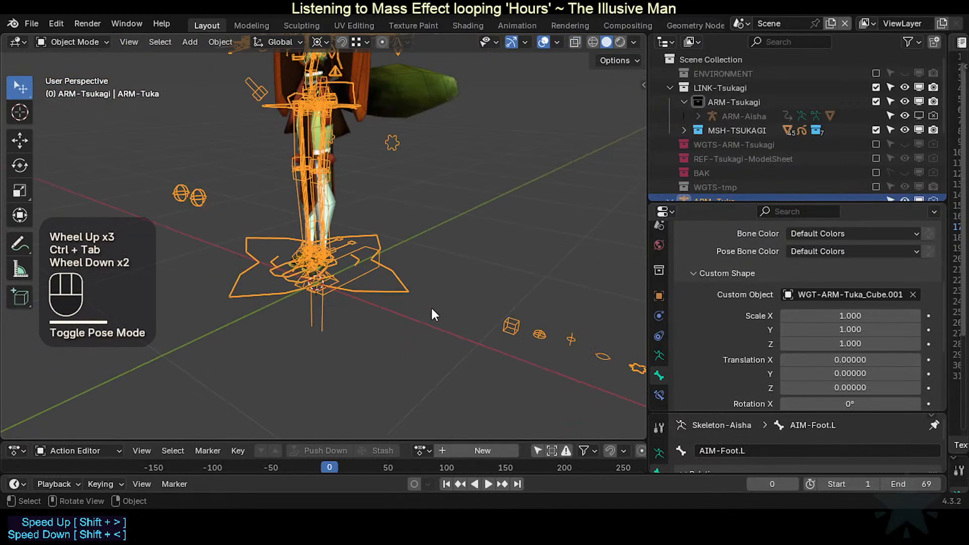
{"action": "scroll", "coordinate": [432, 308], "scroll_direction": "up", "scroll_amount": 3}
{"action": "middle_click_drag", "start_coordinate": [428, 275], "coordinate": [489, 289], "text": "shift"}
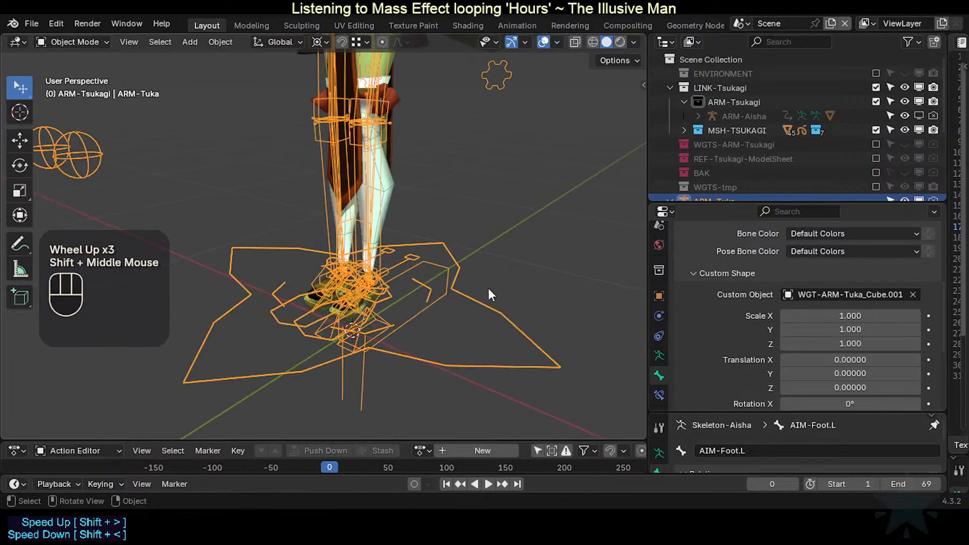
{"action": "scroll", "coordinate": [489, 289], "scroll_direction": "down", "scroll_amount": 1}
{"action": "scroll", "coordinate": [459, 330], "scroll_direction": "up", "scroll_amount": 3}
{"action": "key", "text": "ctrl+Tab"}
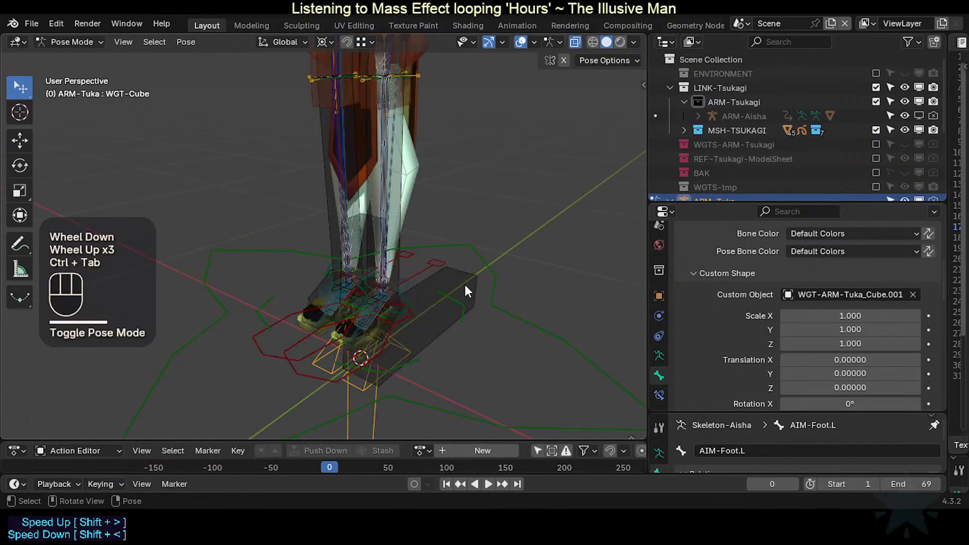
Step: Select the ROOT bone and inspect how its shape displays in Pose Mode and Object Mode
{"action": "left_click", "coordinate": [465, 285]}
{"action": "scroll", "coordinate": [451, 342], "scroll_direction": "down", "scroll_amount": 1}
{"action": "middle_click_drag", "start_coordinate": [451, 342], "coordinate": [475, 285]}
{"action": "scroll", "coordinate": [478, 343], "scroll_direction": "up", "scroll_amount": 2}
{"action": "scroll", "coordinate": [478, 344], "scroll_direction": "down", "scroll_amount": 3}
{"action": "key", "text": "ctrl+Tab"}
{"action": "scroll", "coordinate": [478, 343], "scroll_direction": "up", "scroll_amount": 4}
{"action": "scroll", "coordinate": [349, 354], "scroll_direction": "down", "scroll_amount": 1}
{"action": "scroll", "coordinate": [372, 335], "scroll_direction": "up", "scroll_amount": 2}
{"action": "scroll", "coordinate": [474, 285], "scroll_direction": "down", "scroll_amount": 1}
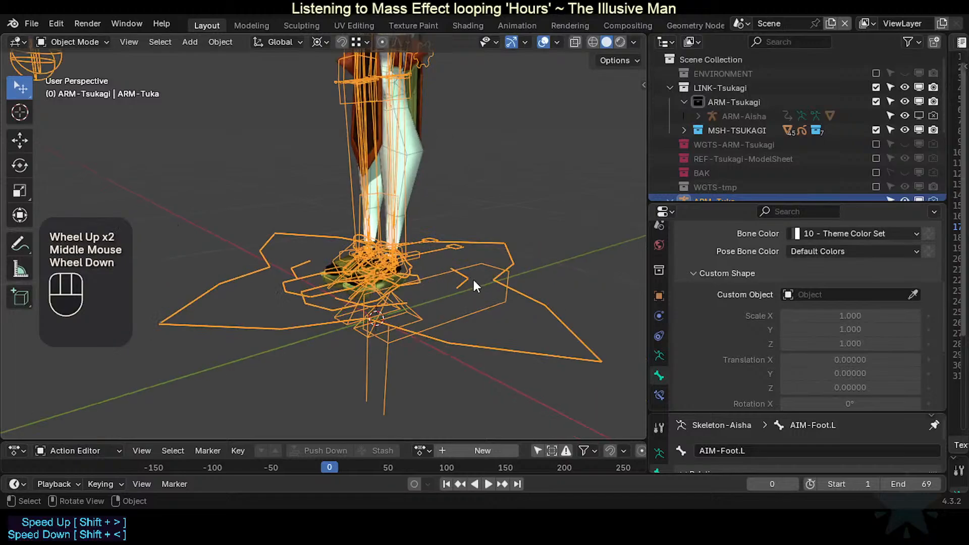
{"action": "scroll", "coordinate": [473, 280], "scroll_direction": "down", "scroll_amount": 1}
Step: Check the MTR-Root bone's custom shape settings in Pose Mode, and switch ARM-Tuka back to Object Mode
{"action": "key", "text": "ctrl+Tab"}
{"action": "left_click", "coordinate": [475, 262]}
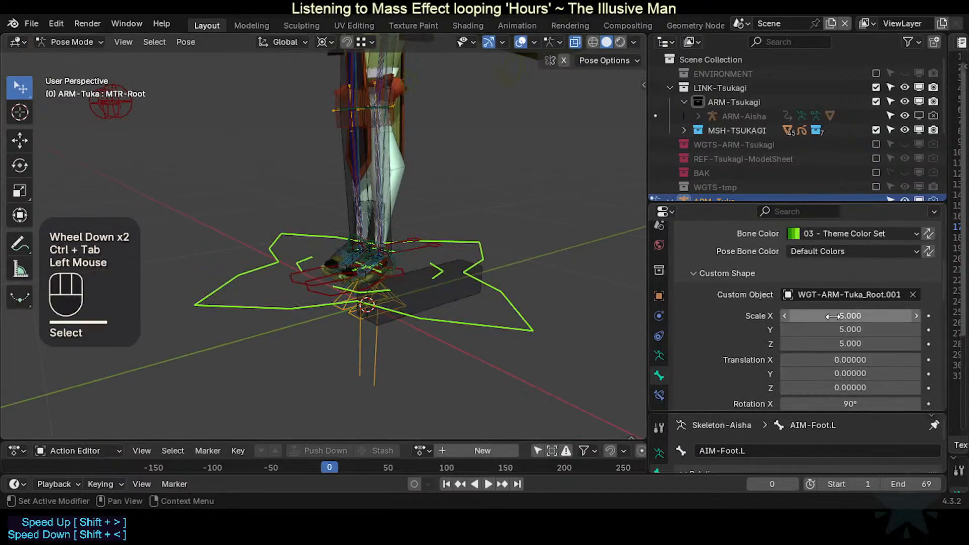
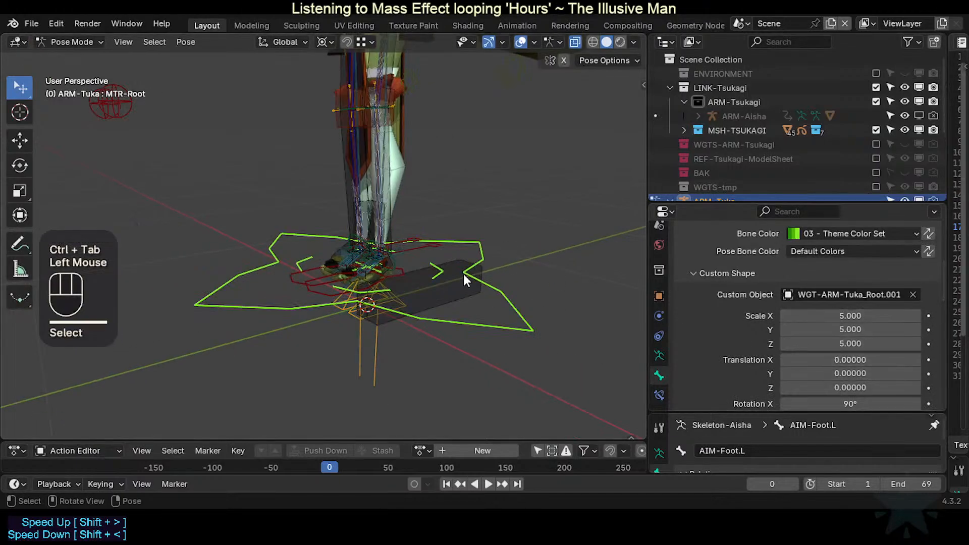
{"action": "middle_click_drag", "start_coordinate": [463, 274], "coordinate": [395, 362], "text": "shift"}
{"action": "scroll", "coordinate": [391, 327], "scroll_direction": "up", "scroll_amount": 2}
{"action": "scroll", "coordinate": [392, 326], "scroll_direction": "down", "scroll_amount": 1}
{"action": "key", "text": "ctrl+Tab"}
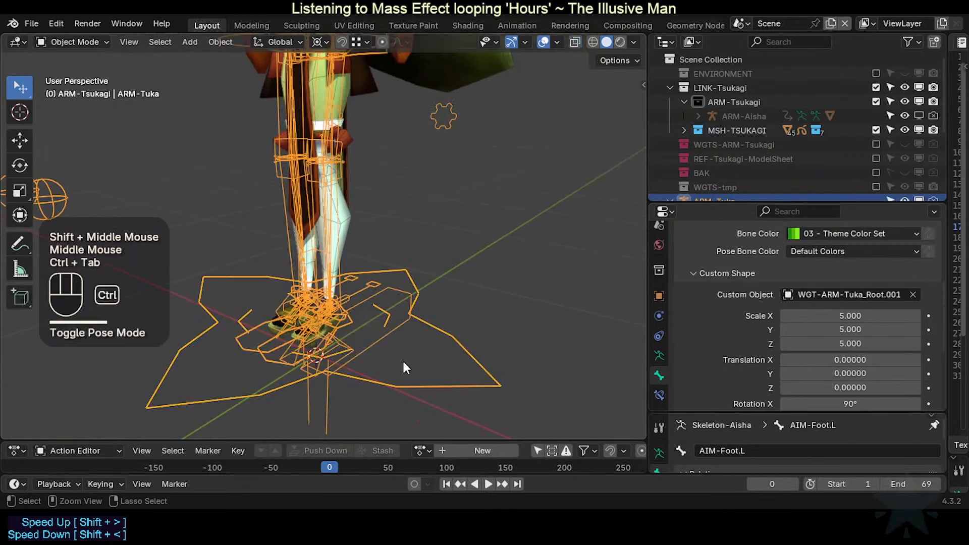
Step: Deselect ARM-Tuka to view its unselected shapes, and reselect the ROOT bone in Pose Mode
{"action": "left_click", "coordinate": [436, 294]}
{"action": "scroll", "coordinate": [432, 289], "scroll_direction": "down", "scroll_amount": 2}
{"action": "middle_click_drag", "start_coordinate": [432, 289], "coordinate": [424, 331], "text": "shift"}
{"action": "scroll", "coordinate": [435, 356], "scroll_direction": "up", "scroll_amount": 2}
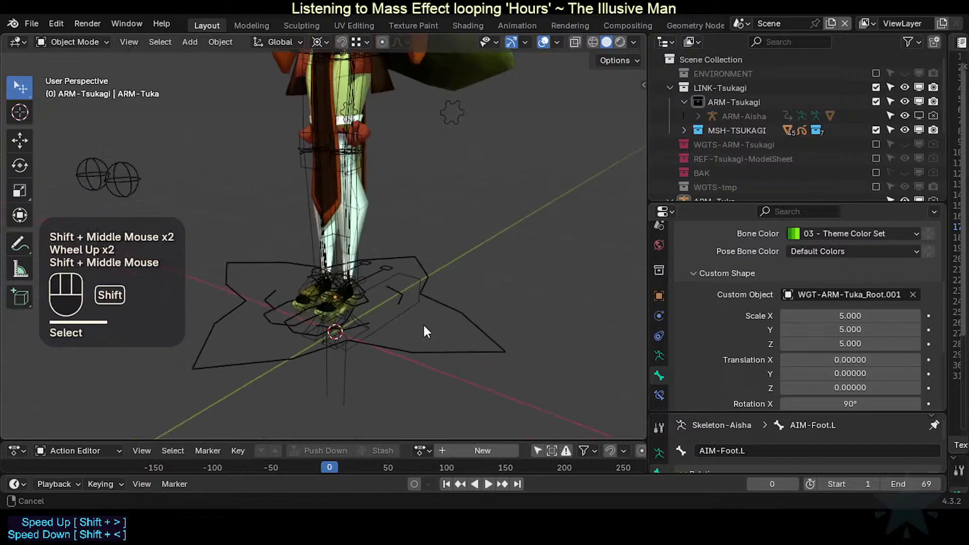
{"action": "scroll", "coordinate": [421, 328], "scroll_direction": "up", "scroll_amount": 1}
{"action": "left_click", "coordinate": [423, 287]}
{"action": "key", "text": "ctrl+Tab"}
{"action": "left_click", "coordinate": [431, 285]}
Step: Examine the ROOT bone's box shape from several angles, toggling ARM-Tuka between Pose Mode and Object Mode
{"action": "middle_click_drag", "start_coordinate": [431, 286], "coordinate": [402, 273]}
{"action": "scroll", "coordinate": [472, 347], "scroll_direction": "up", "scroll_amount": 2}
{"action": "scroll", "coordinate": [471, 347], "scroll_direction": "down", "scroll_amount": 1}
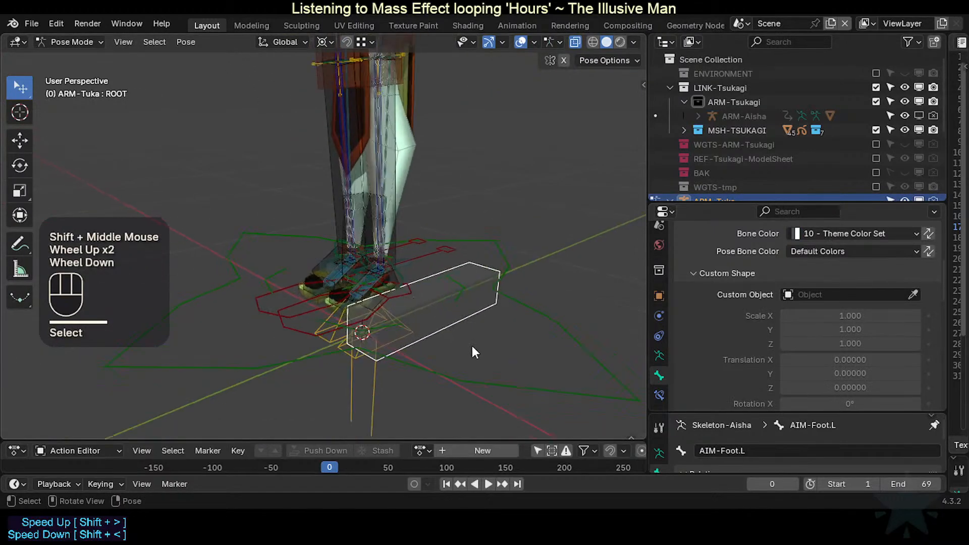
{"action": "middle_click_drag", "start_coordinate": [472, 348], "coordinate": [373, 318]}
{"action": "middle_click_drag", "start_coordinate": [374, 318], "coordinate": [407, 340]}
{"action": "scroll", "coordinate": [433, 337], "scroll_direction": "up", "scroll_amount": 3}
{"action": "key", "text": "ctrl+Tab"}
{"action": "scroll", "coordinate": [444, 335], "scroll_direction": "down", "scroll_amount": 2}
{"action": "scroll", "coordinate": [445, 345], "scroll_direction": "up", "scroll_amount": 1}
{"action": "key", "text": "ctrl+Tab"}
{"action": "left_click", "coordinate": [456, 274]}
{"action": "scroll", "coordinate": [459, 320], "scroll_direction": "down", "scroll_amount": 2}
{"action": "scroll", "coordinate": [442, 356], "scroll_direction": "up", "scroll_amount": 1}
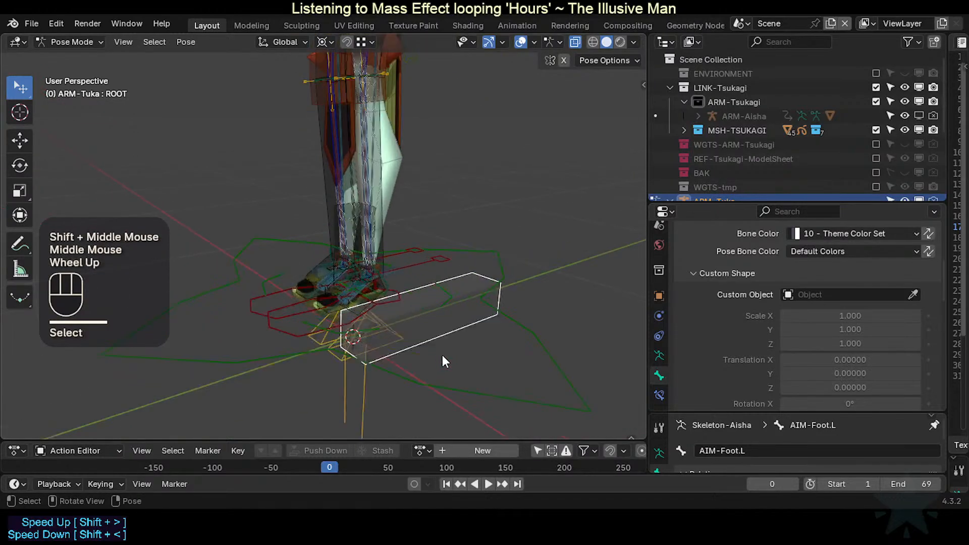
Step: Compare the MTR-Root bone's custom shape options with those of the ROOT bone, and look through ROOT's remaining bone properties
{"action": "left_click", "coordinate": [518, 328]}
{"action": "scroll", "coordinate": [788, 326], "scroll_direction": "down", "scroll_amount": 2}
{"action": "key", "text": "ctrl+Tab"}
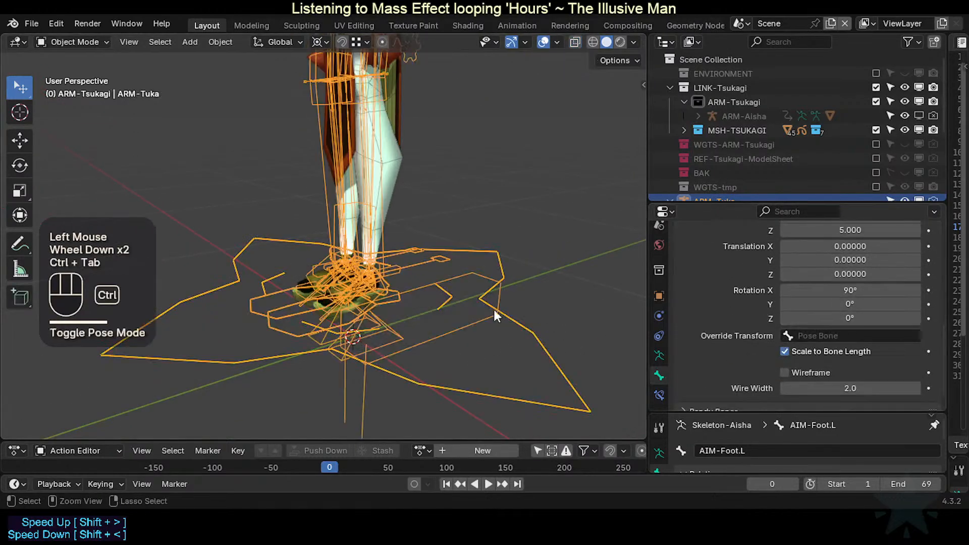
{"action": "left_click", "coordinate": [456, 308]}
{"action": "key", "text": "ctrl+Tab"}
{"action": "left_click", "coordinate": [448, 321]}
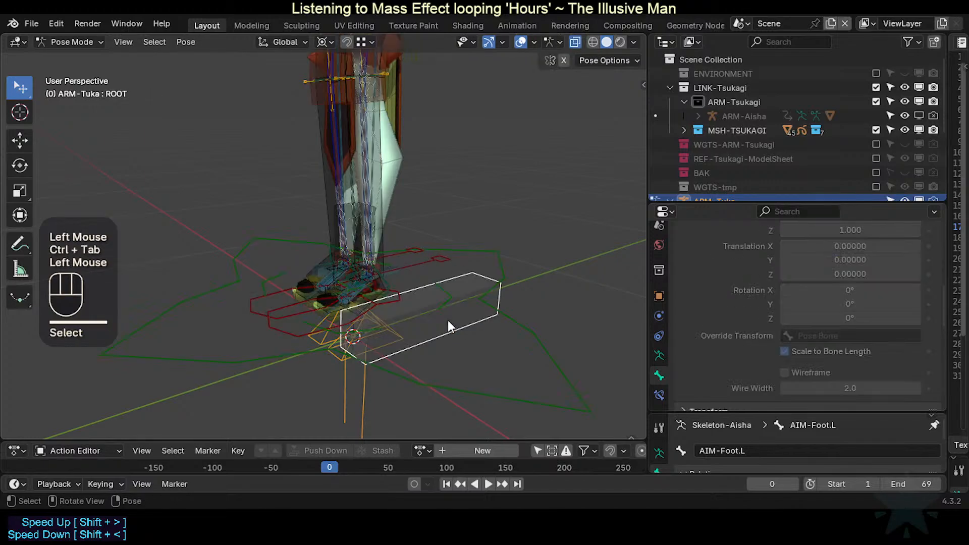
{"action": "scroll", "coordinate": [454, 324], "scroll_direction": "down", "scroll_amount": 2}
{"action": "scroll", "coordinate": [462, 324], "scroll_direction": "up", "scroll_amount": 2}
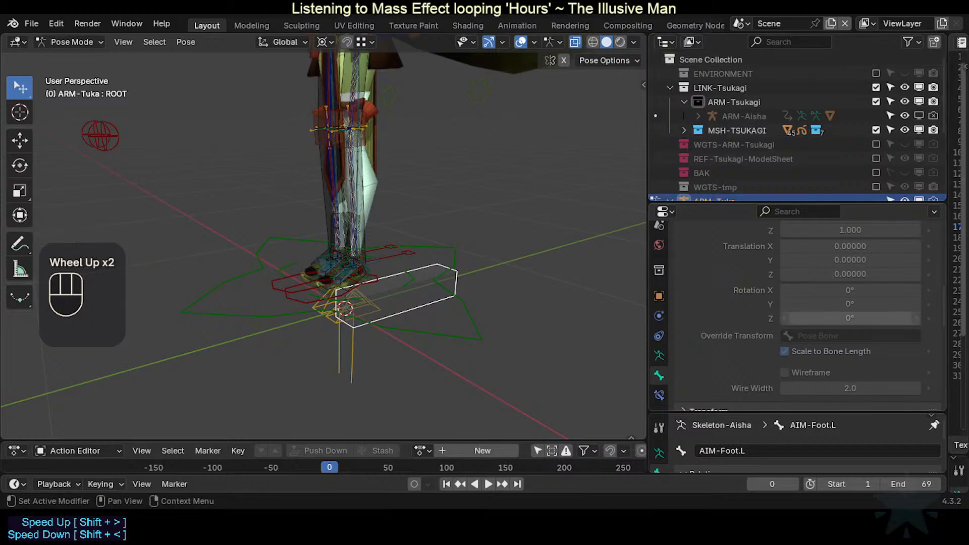
{"action": "scroll", "coordinate": [808, 313], "scroll_direction": "down", "scroll_amount": 5}
Step: Enable the WGTS-tmp collection in the view layer and expand its contents
{"action": "scroll", "coordinate": [798, 126], "scroll_direction": "down", "scroll_amount": 2}
{"action": "scroll", "coordinate": [797, 126], "scroll_direction": "down", "scroll_amount": 1}
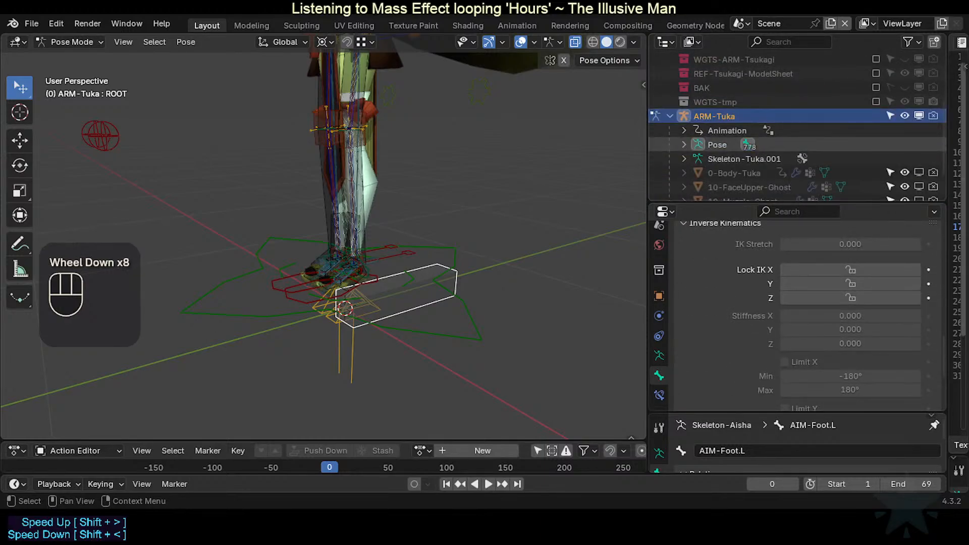
{"action": "scroll", "coordinate": [798, 126], "scroll_direction": "up", "scroll_amount": 3}
{"action": "scroll", "coordinate": [798, 126], "scroll_direction": "down", "scroll_amount": 1}
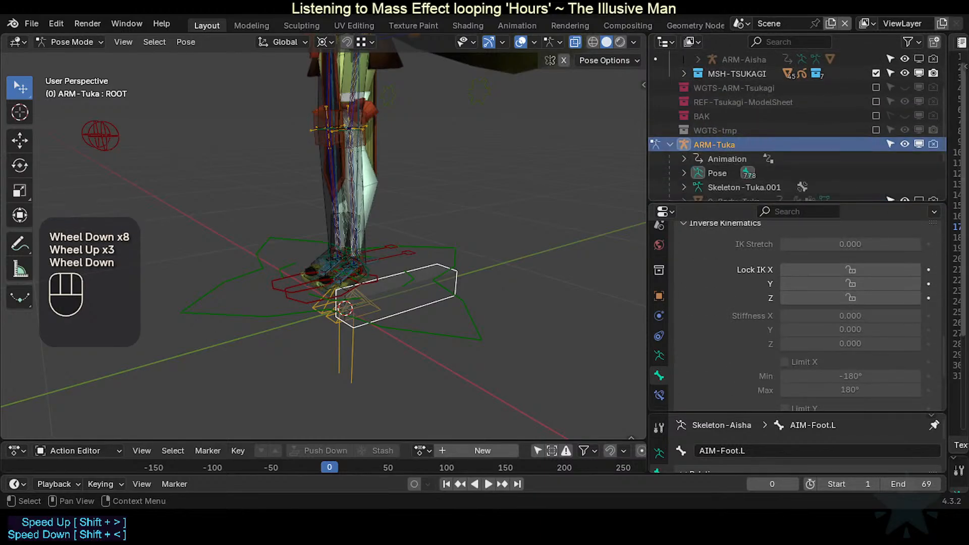
{"action": "left_click", "coordinate": [876, 131]}
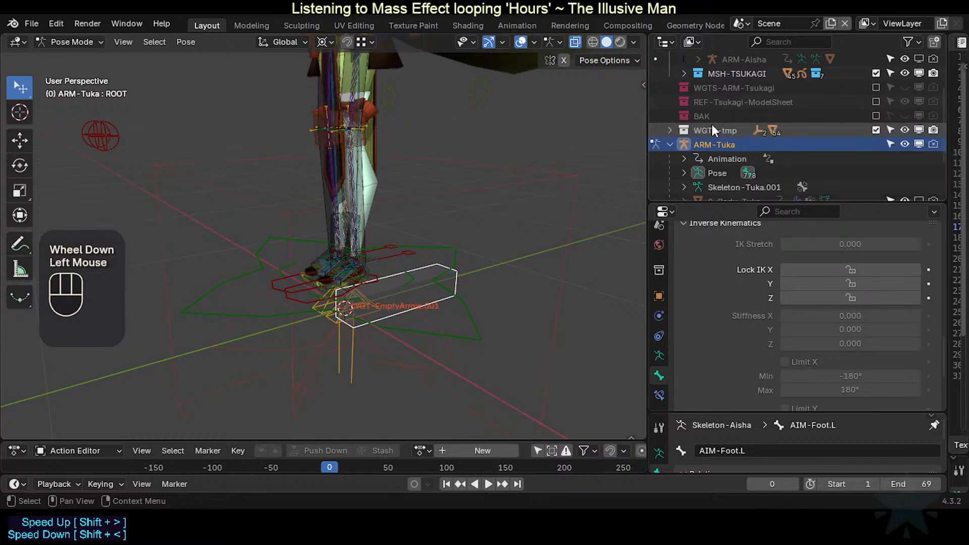
{"action": "left_click", "coordinate": [667, 126]}
{"action": "scroll", "coordinate": [850, 162], "scroll_direction": "down", "scroll_amount": 2}
Step: Look through the names of the widget objects in the WGTS-tmp collection
{"action": "left_click", "coordinate": [823, 158]}
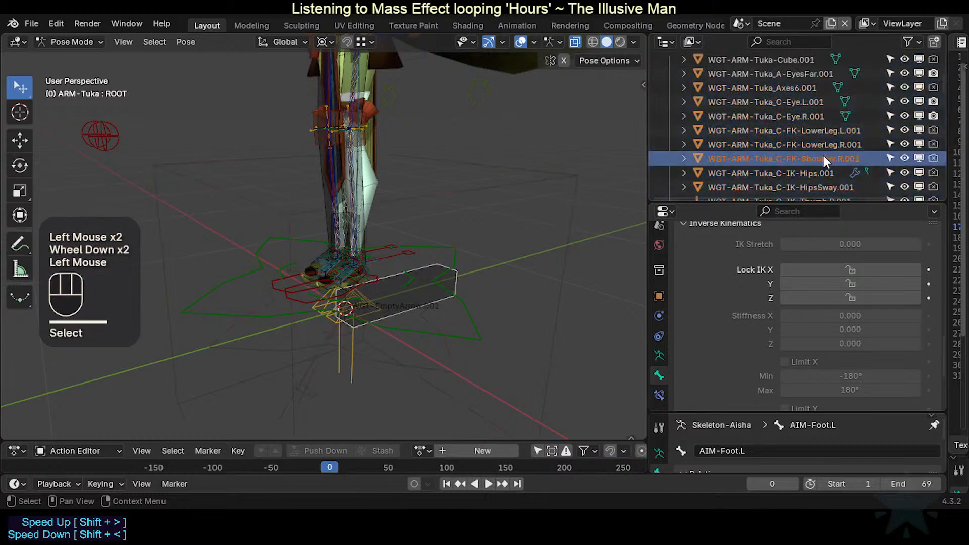
{"action": "scroll", "coordinate": [821, 159], "scroll_direction": "down", "scroll_amount": 6}
{"action": "scroll", "coordinate": [395, 179], "scroll_direction": "down", "scroll_amount": 2}
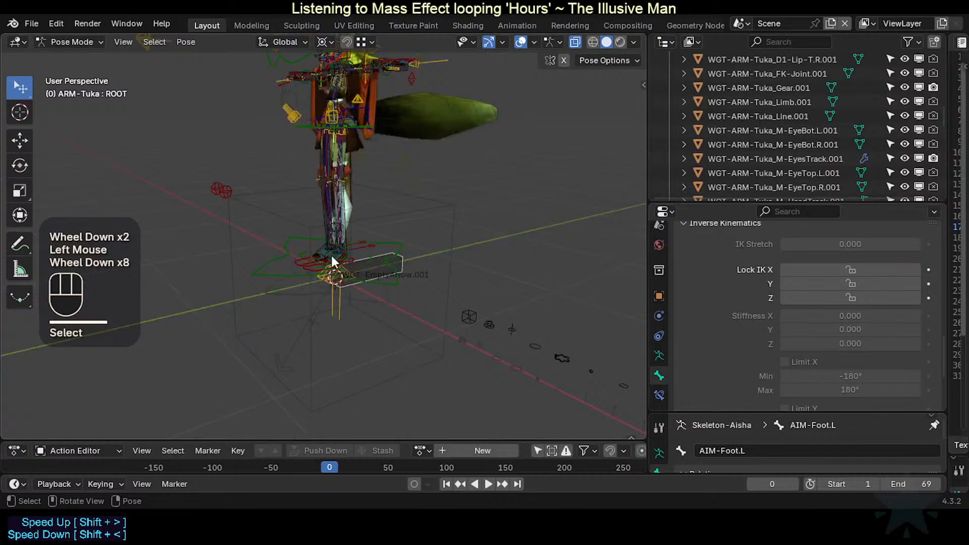
{"action": "scroll", "coordinate": [865, 160], "scroll_direction": "down", "scroll_amount": 1}
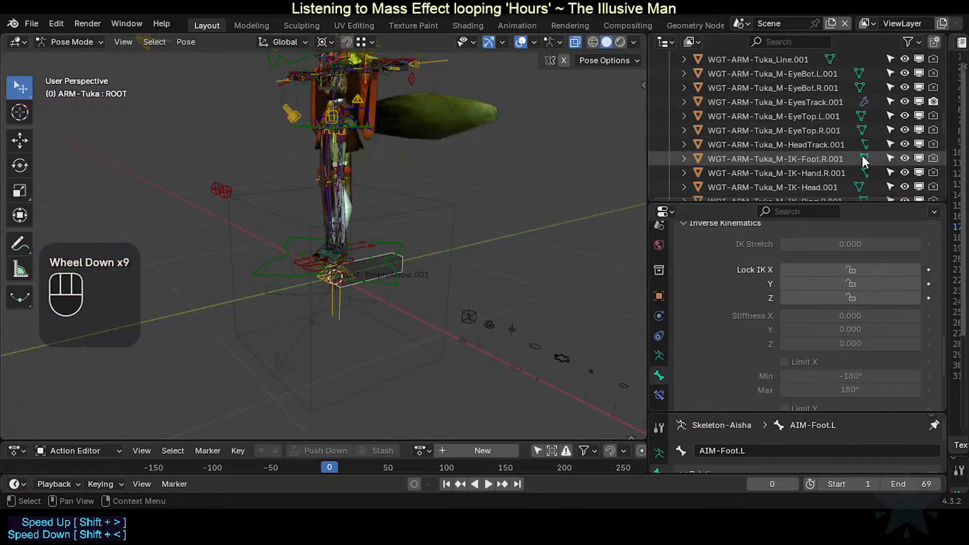
{"action": "scroll", "coordinate": [863, 161], "scroll_direction": "down", "scroll_amount": 8}
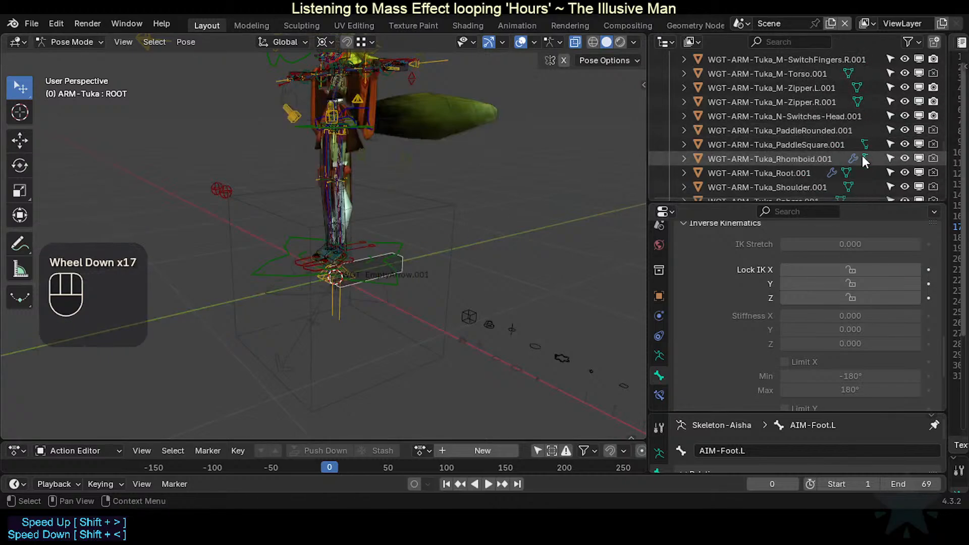
{"action": "scroll", "coordinate": [863, 160], "scroll_direction": "down", "scroll_amount": 2}
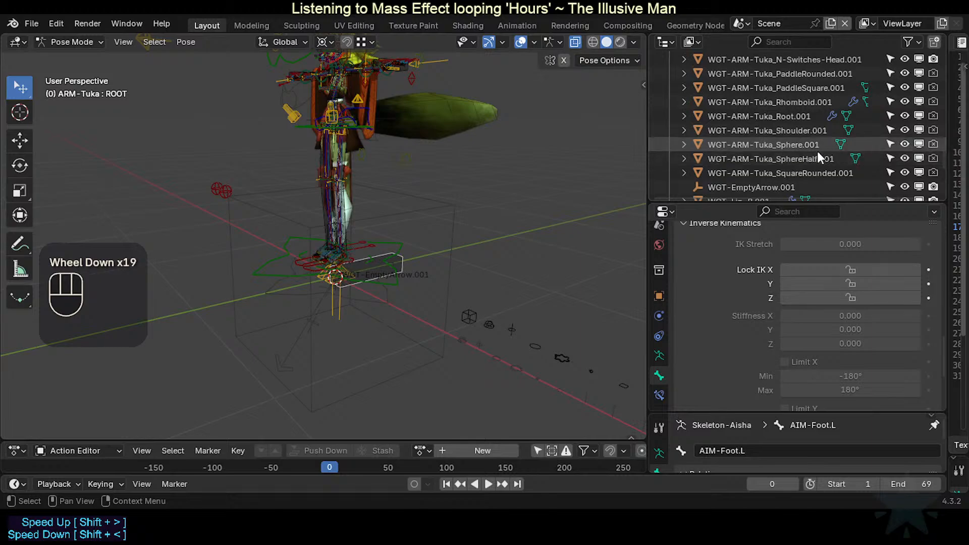
{"action": "scroll", "coordinate": [821, 156], "scroll_direction": "down", "scroll_amount": 2}
{"action": "scroll", "coordinate": [826, 168], "scroll_direction": "down", "scroll_amount": 2}
{"action": "scroll", "coordinate": [823, 165], "scroll_direction": "up", "scroll_amount": 6}
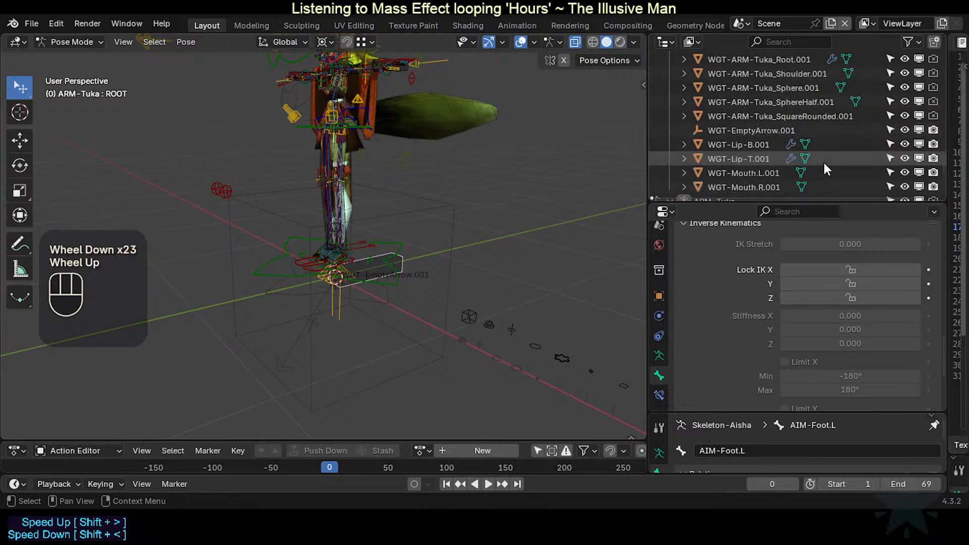
{"action": "scroll", "coordinate": [811, 141], "scroll_direction": "up", "scroll_amount": 3}
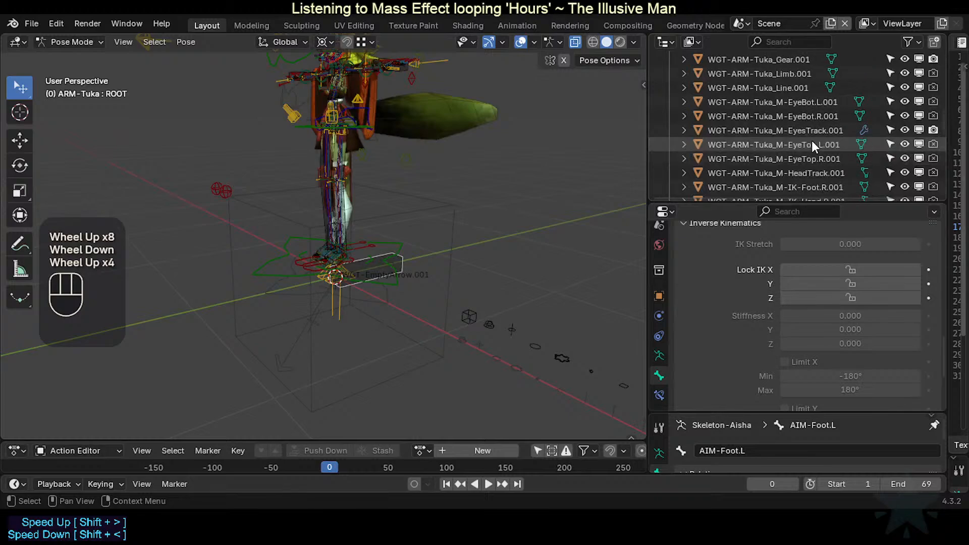
{"action": "scroll", "coordinate": [798, 105], "scroll_direction": "up", "scroll_amount": 2}
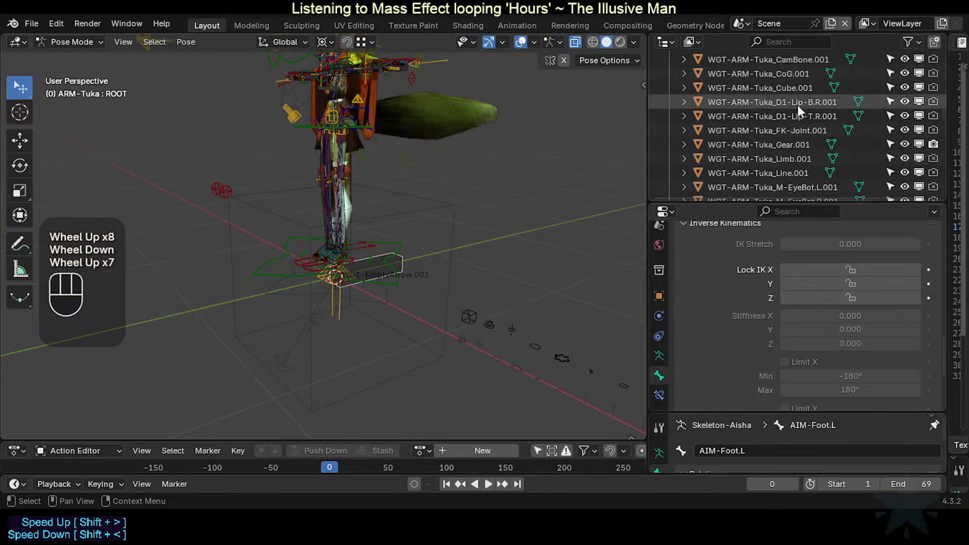
Step: Select the WGT-ARM-Tuka_Gear.001 widget object and locate it near the rig
{"action": "left_click", "coordinate": [794, 141]}
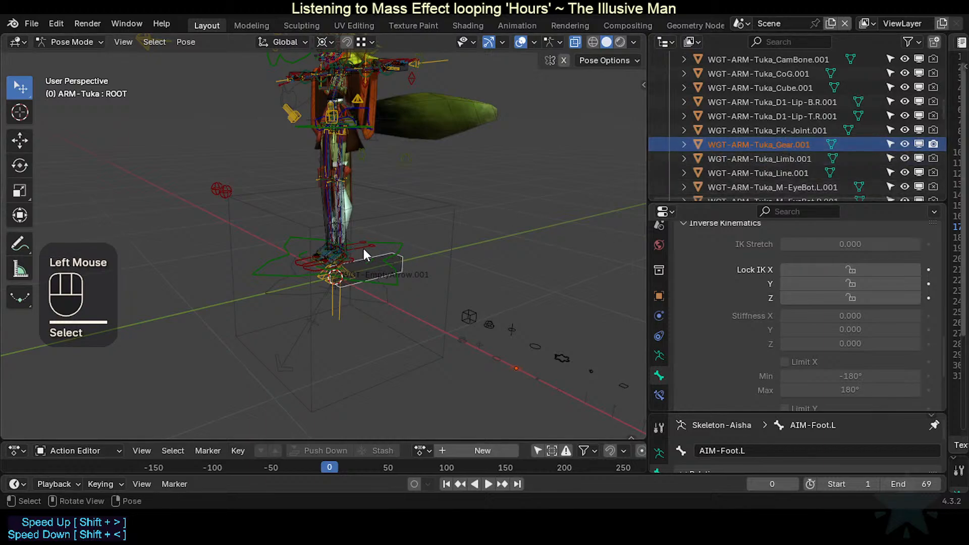
{"action": "middle_click_drag", "start_coordinate": [364, 248], "coordinate": [428, 323]}
{"action": "middle_click_drag", "start_coordinate": [437, 218], "coordinate": [427, 286]}
{"action": "scroll", "coordinate": [429, 286], "scroll_direction": "up", "scroll_amount": 1}
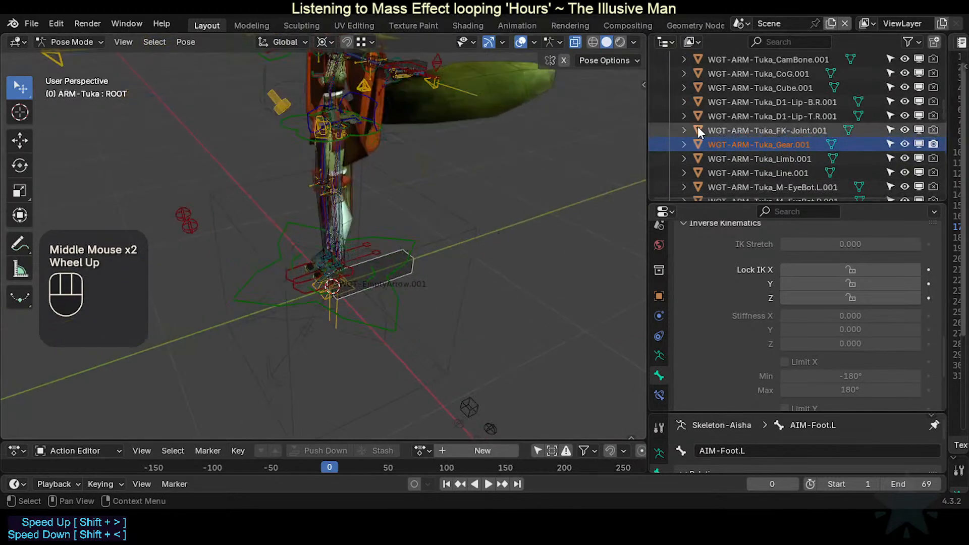
Step: Leave WGT-ARM-Tuka_Gear.001, collapse WGTS-tmp and exclude it from the view layer, and include the BAK collection
{"action": "scroll", "coordinate": [836, 160], "scroll_direction": "up", "scroll_amount": 1}
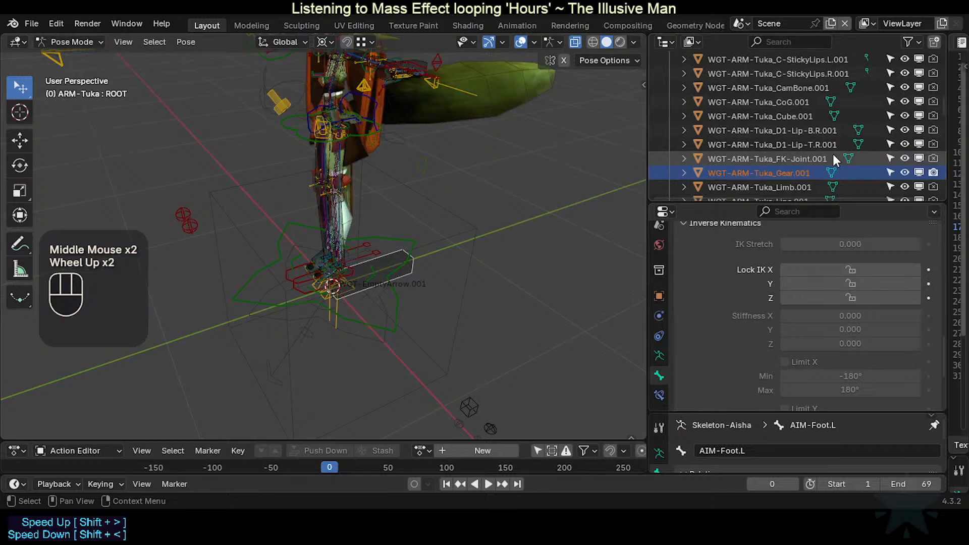
{"action": "double_click", "coordinate": [747, 167]}
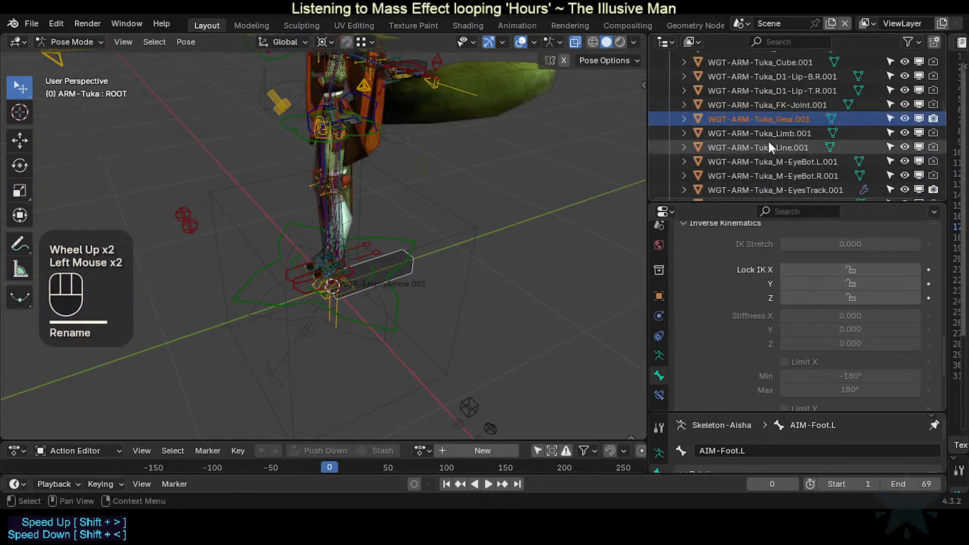
{"action": "scroll", "coordinate": [797, 105], "scroll_direction": "up", "scroll_amount": 7}
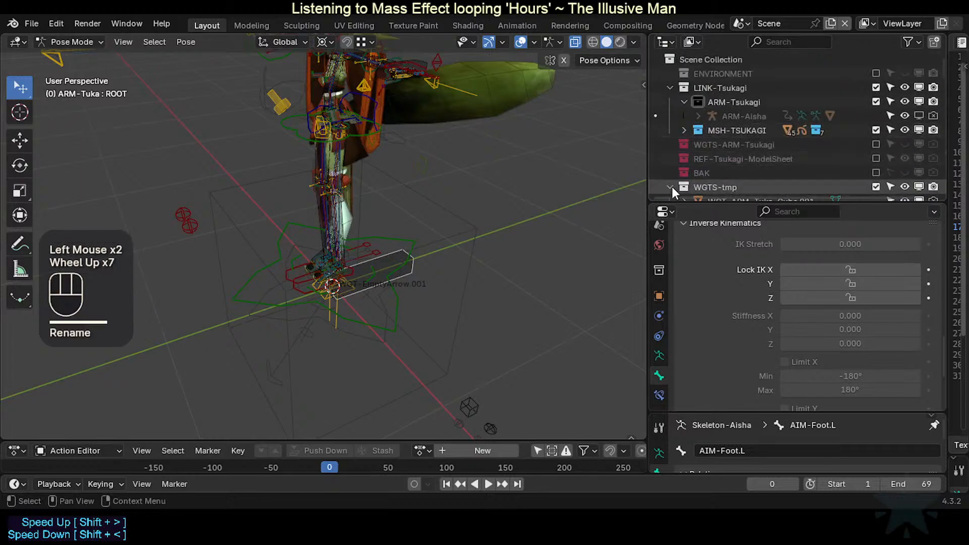
{"action": "left_click", "coordinate": [670, 186]}
{"action": "left_click", "coordinate": [876, 173]}
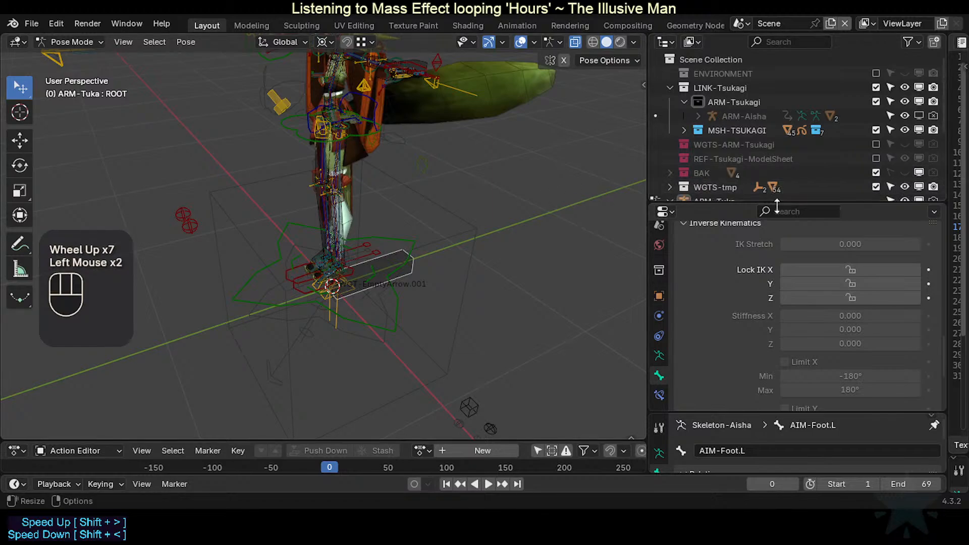
{"action": "left_click", "coordinate": [876, 187]}
Step: Select the box-shaped ROOT bone of ARM-Tuka at the character's feet and inspect it up close
{"action": "middle_click_drag", "start_coordinate": [334, 276], "coordinate": [356, 218], "text": "shift"}
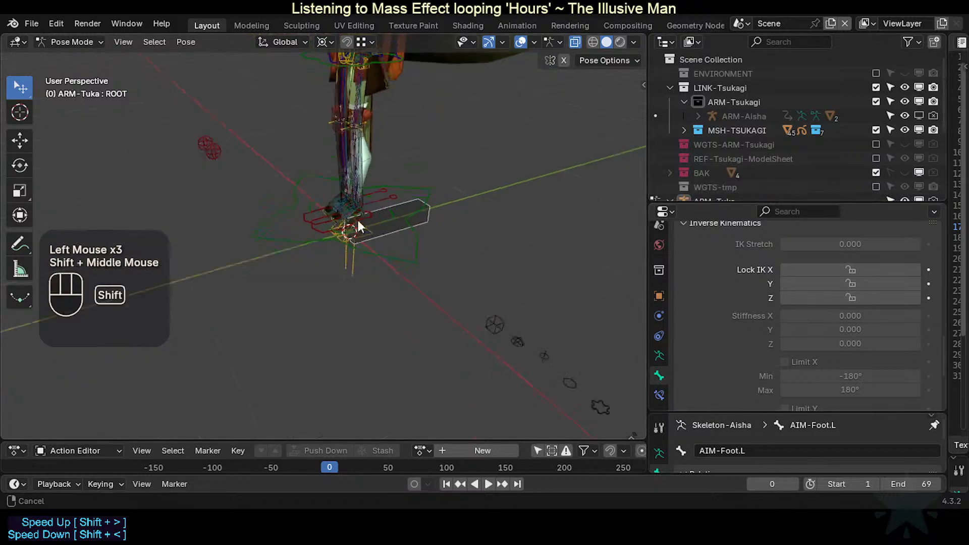
{"action": "scroll", "coordinate": [407, 197], "scroll_direction": "up", "scroll_amount": 1}
{"action": "middle_click_drag", "start_coordinate": [406, 197], "coordinate": [342, 251], "text": "shift"}
{"action": "scroll", "coordinate": [357, 262], "scroll_direction": "up", "scroll_amount": 2}
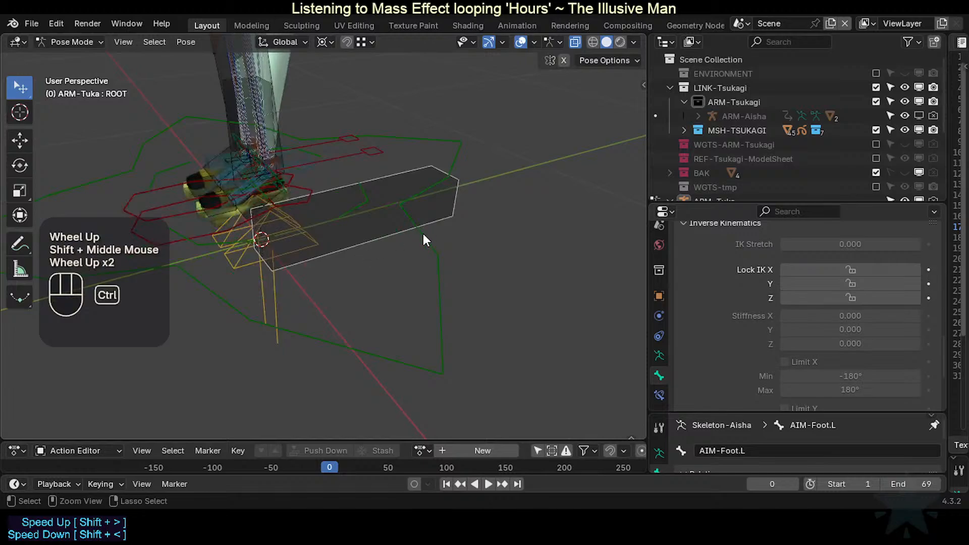
{"action": "key", "text": "ctrl+Tab"}
{"action": "left_click", "coordinate": [432, 211]}
{"action": "key", "text": "ctrl+Tab"}
{"action": "left_click", "coordinate": [453, 191]}
Step: Select the gear-shaped SWT-Head bone above the head and copy the name of its custom shape object
{"action": "scroll", "coordinate": [453, 191], "scroll_direction": "down", "scroll_amount": 2}
{"action": "middle_click_drag", "start_coordinate": [453, 191], "coordinate": [380, 257], "text": "shift"}
{"action": "scroll", "coordinate": [379, 257], "scroll_direction": "up", "scroll_amount": 1}
{"action": "scroll", "coordinate": [380, 257], "scroll_direction": "down", "scroll_amount": 1}
{"action": "middle_click_drag", "start_coordinate": [381, 137], "coordinate": [389, 156]}
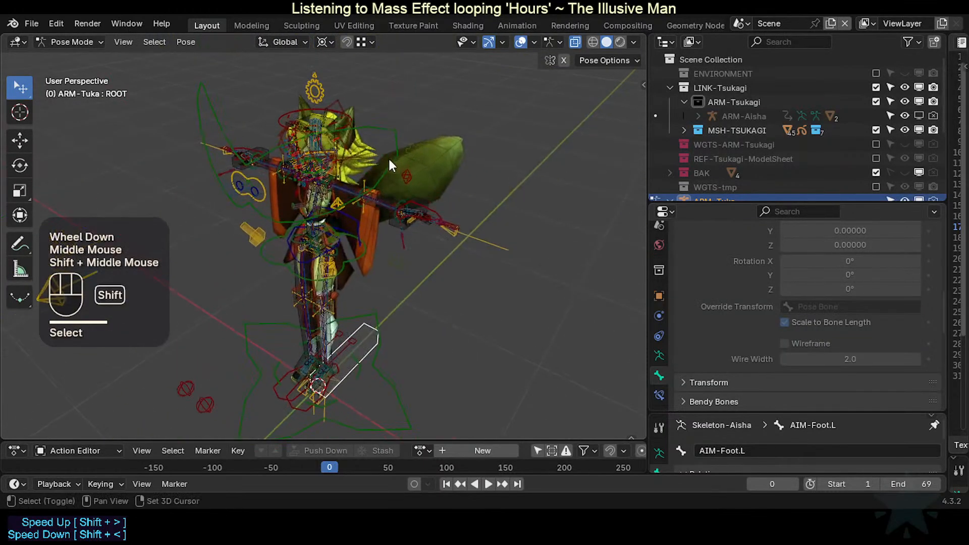
{"action": "left_click", "coordinate": [318, 76]}
{"action": "key", "text": "ctrl+Tab"}
{"action": "left_click", "coordinate": [321, 80]}
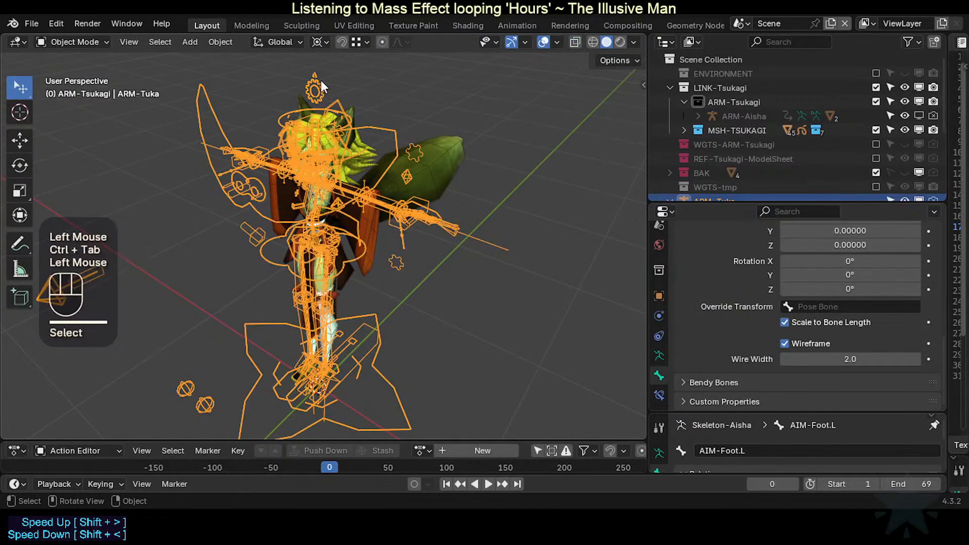
{"action": "left_click", "coordinate": [317, 84]}
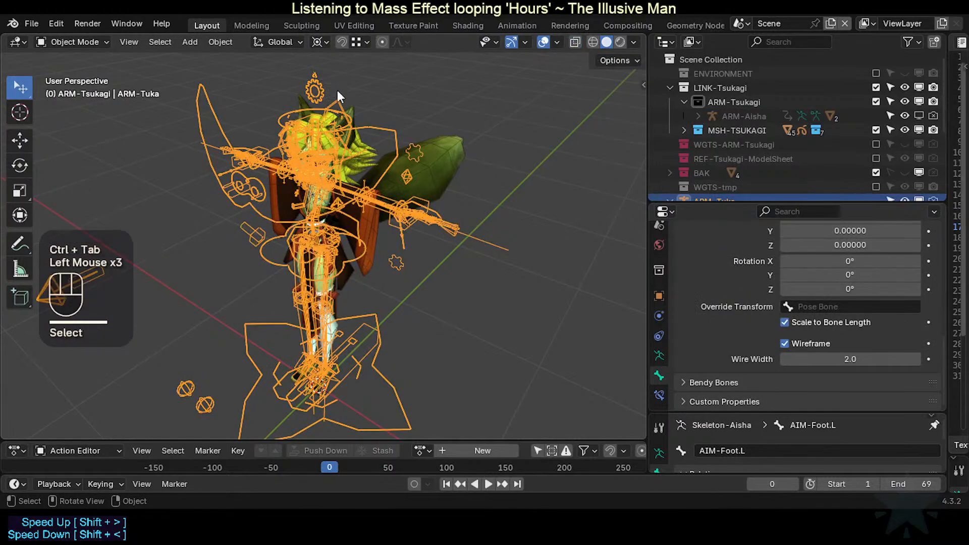
{"action": "scroll", "coordinate": [795, 324], "scroll_direction": "up", "scroll_amount": 3}
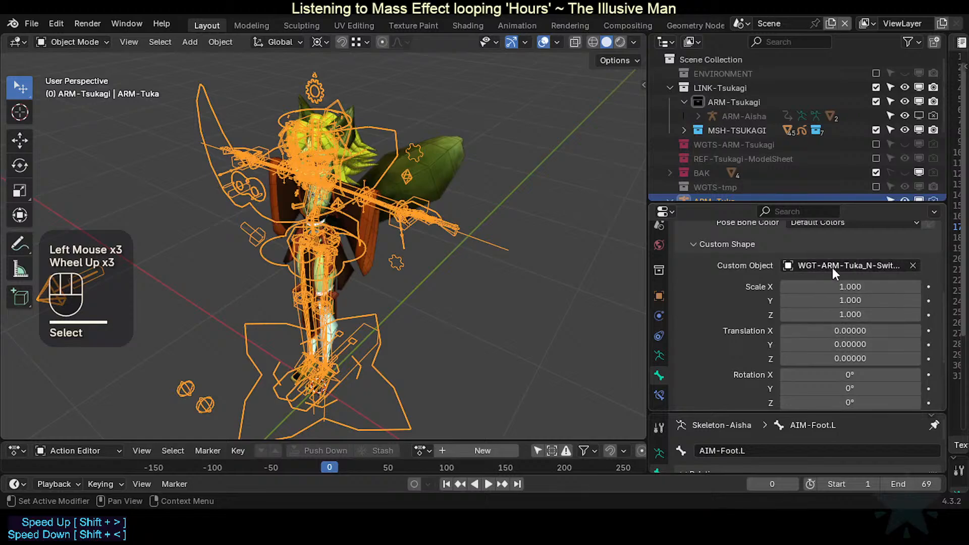
{"action": "left_click", "coordinate": [833, 266]}
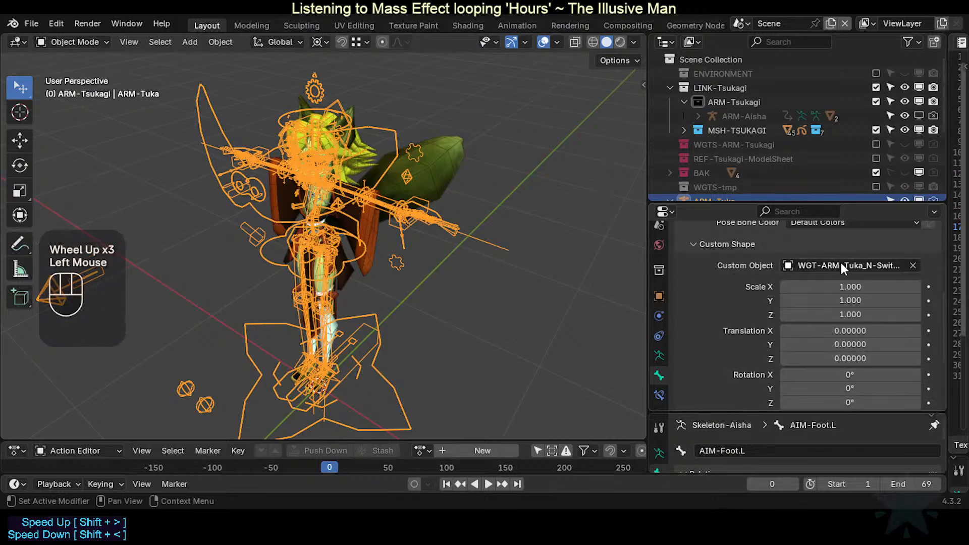
{"action": "left_click", "coordinate": [834, 262]}
{"action": "key", "text": "Escape"}
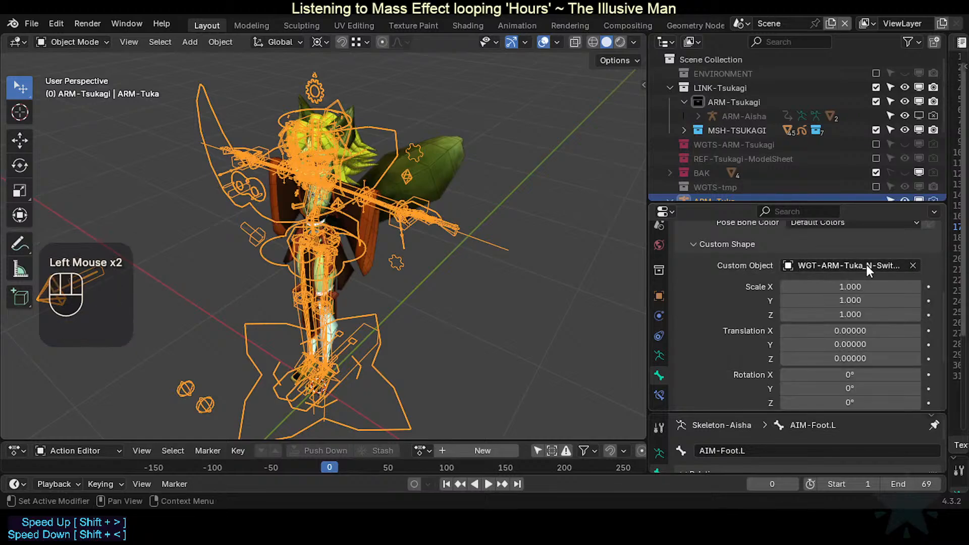
Step: Select ARM-Tuka's ROOT bone in Pose Mode and assign SWT-Head's gear widget as its custom shape object
{"action": "left_click", "coordinate": [421, 276]}
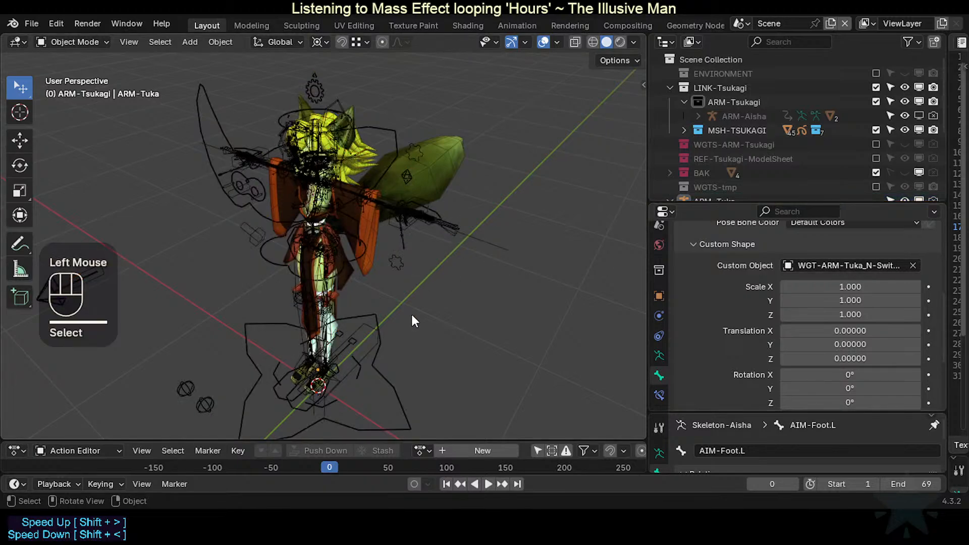
{"action": "middle_click_drag", "start_coordinate": [411, 313], "coordinate": [411, 248], "text": "shift"}
{"action": "scroll", "coordinate": [411, 248], "scroll_direction": "up", "scroll_amount": 2}
{"action": "middle_click_drag", "start_coordinate": [383, 288], "coordinate": [374, 289]}
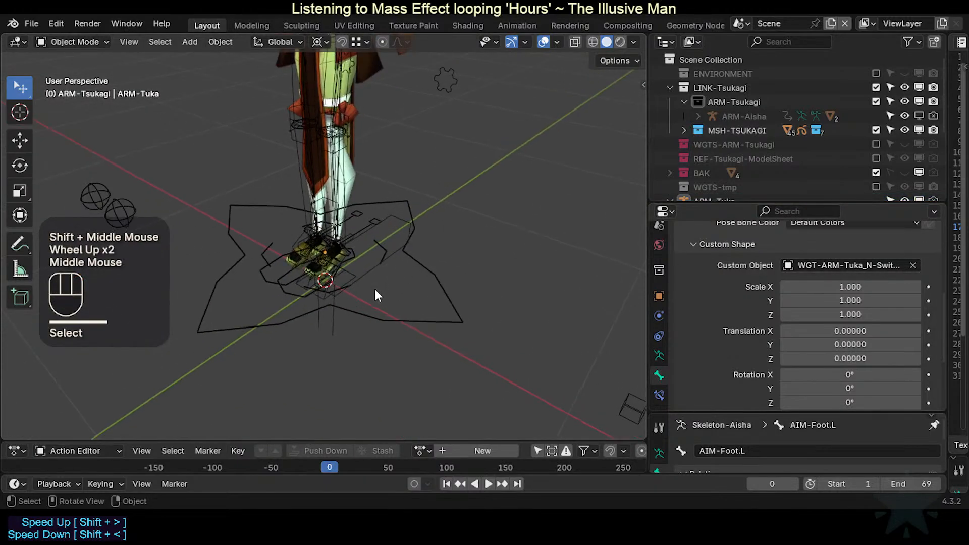
{"action": "scroll", "coordinate": [369, 280], "scroll_direction": "up", "scroll_amount": 2}
{"action": "left_click", "coordinate": [383, 276]}
{"action": "left_click", "coordinate": [384, 280]}
{"action": "key", "text": "ctrl+Tab"}
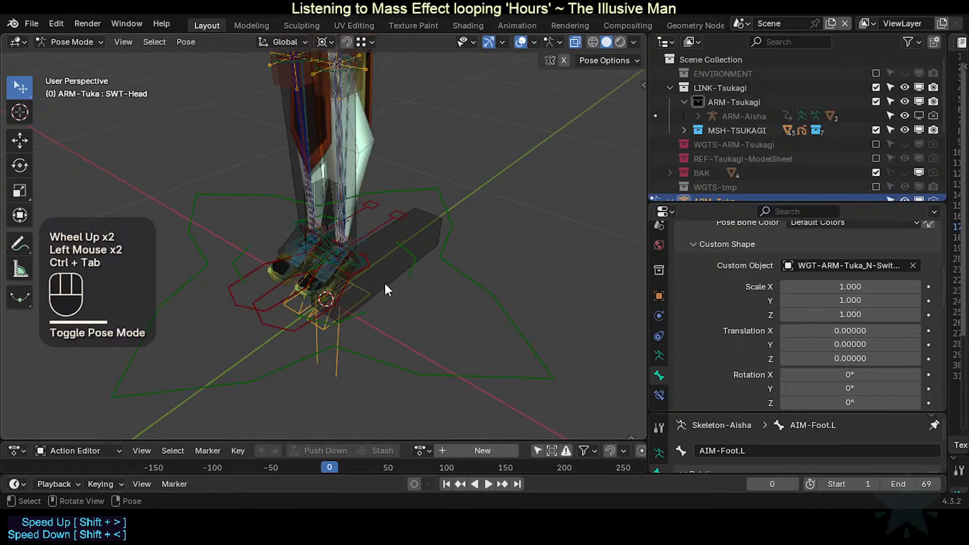
{"action": "left_click", "coordinate": [385, 284]}
{"action": "left_click", "coordinate": [833, 263]}
{"action": "type", "text": "WGT-ARM-Tuka_N-Switches-Head.001"}
{"action": "key", "text": "Return"}
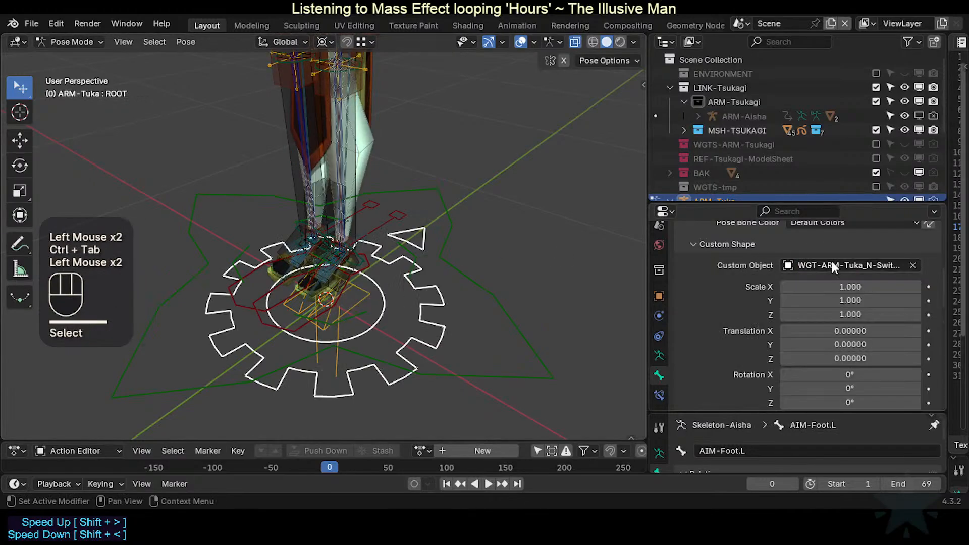
Step: Set the X rotation of ROOT's custom shape to 180°
{"action": "scroll", "coordinate": [413, 254], "scroll_direction": "down", "scroll_amount": 2}
{"action": "scroll", "coordinate": [858, 303], "scroll_direction": "down", "scroll_amount": 1}
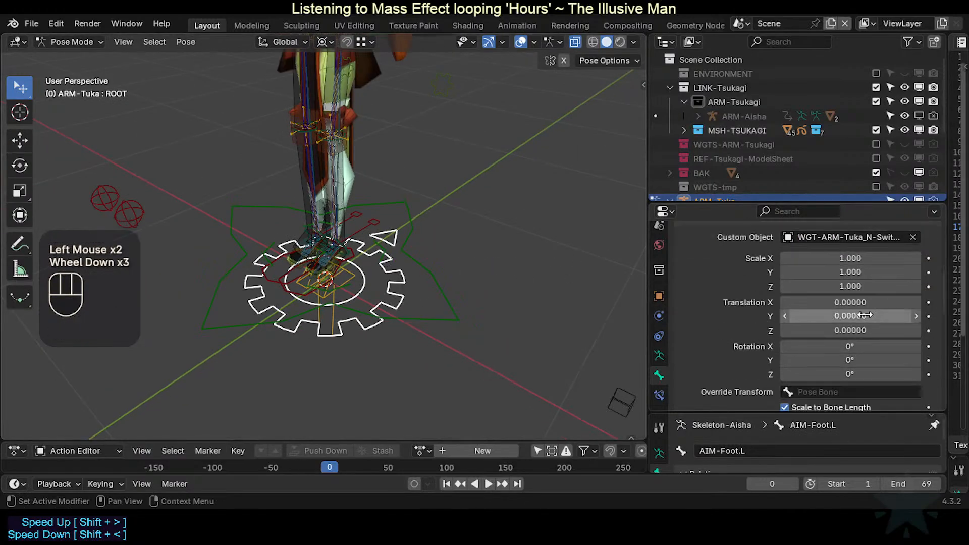
{"action": "left_click", "coordinate": [863, 347]}
{"action": "type", "text": "18"}
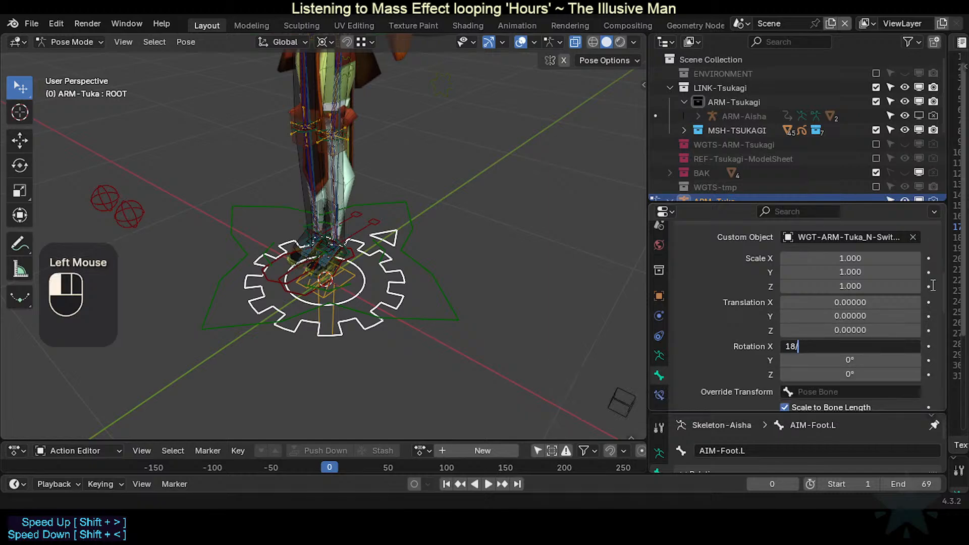
{"action": "type", "text": "00"}
{"action": "key", "text": "Return"}
{"action": "middle_click_drag", "start_coordinate": [368, 203], "coordinate": [335, 191]}
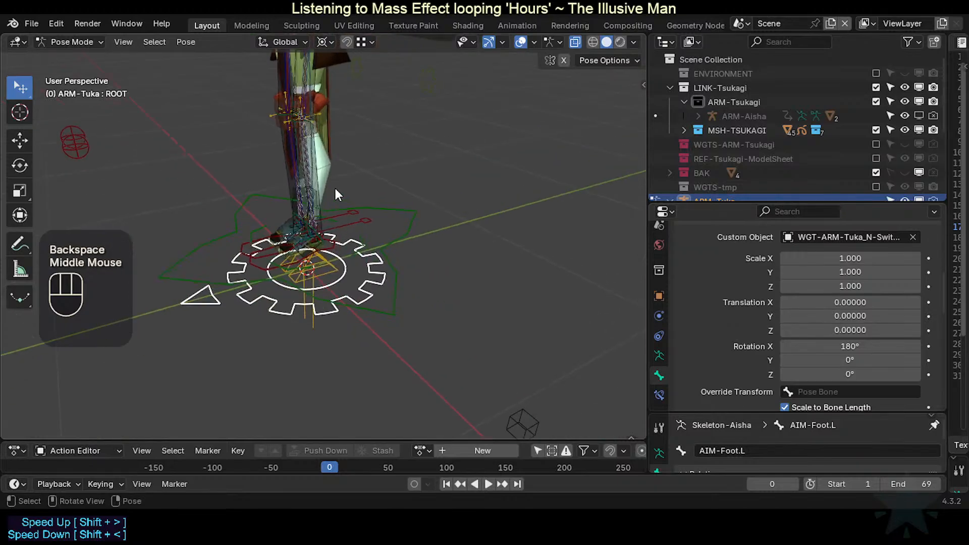
Step: Reselect the ROOT bone and set its custom shape scale to 0.5 on X, Y and Z
{"action": "key", "text": "alt+a"}
{"action": "middle_click_drag", "start_coordinate": [375, 280], "coordinate": [394, 290]}
{"action": "key", "text": "alt+a"}
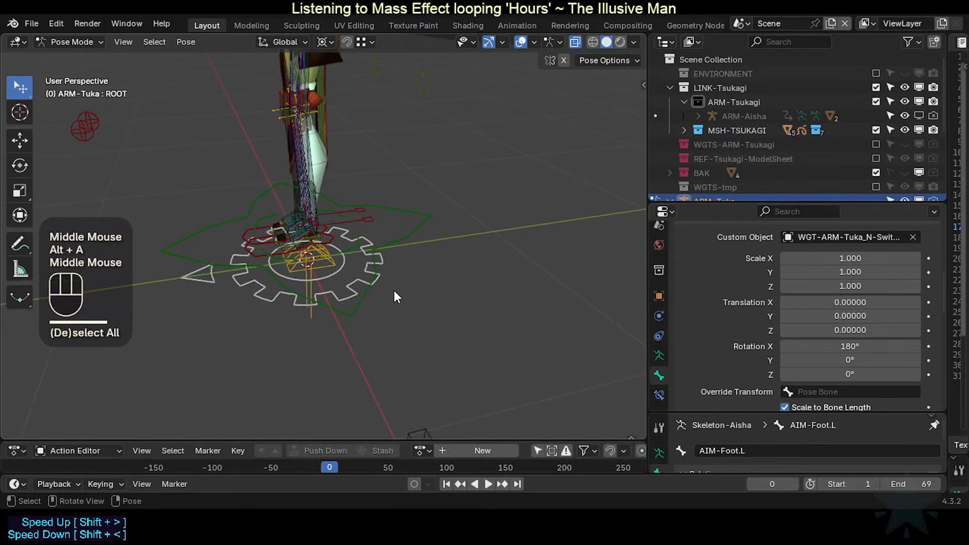
{"action": "left_click", "coordinate": [389, 274]}
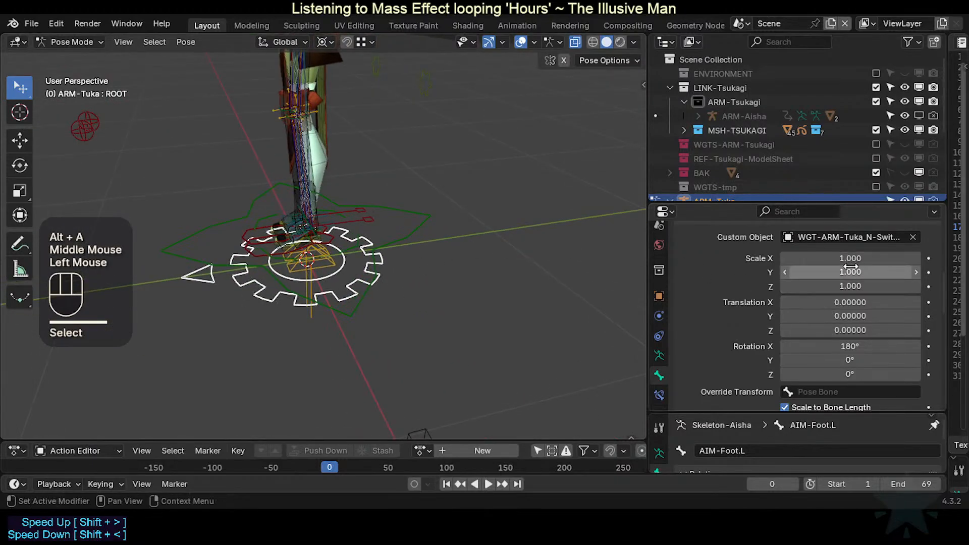
{"action": "left_click_drag", "start_coordinate": [850, 258], "coordinate": [850, 285]}
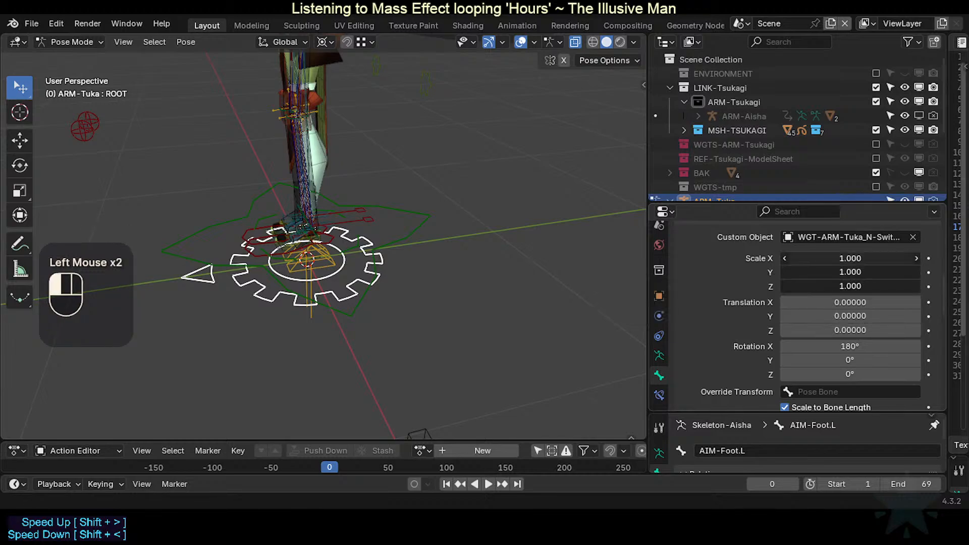
{"action": "key", "text": "Return"}
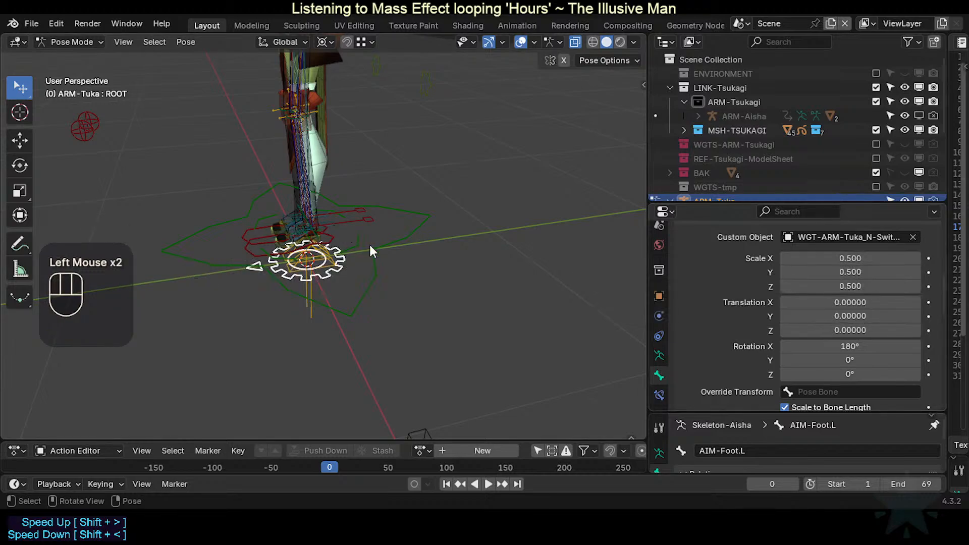
Step: Set ROOT's custom shape scale to 2 on all three axes and check the gear deselected
{"action": "mouse_move", "coordinate": [369, 243]}
{"action": "middle_mouse_down"}
{"action": "mouse_move", "coordinate": [420, 204]}
{"action": "mouse_move", "coordinate": [353, 232]}
{"action": "middle_mouse_up"}
{"action": "left_click_drag", "start_coordinate": [850, 258], "coordinate": [850, 286]}
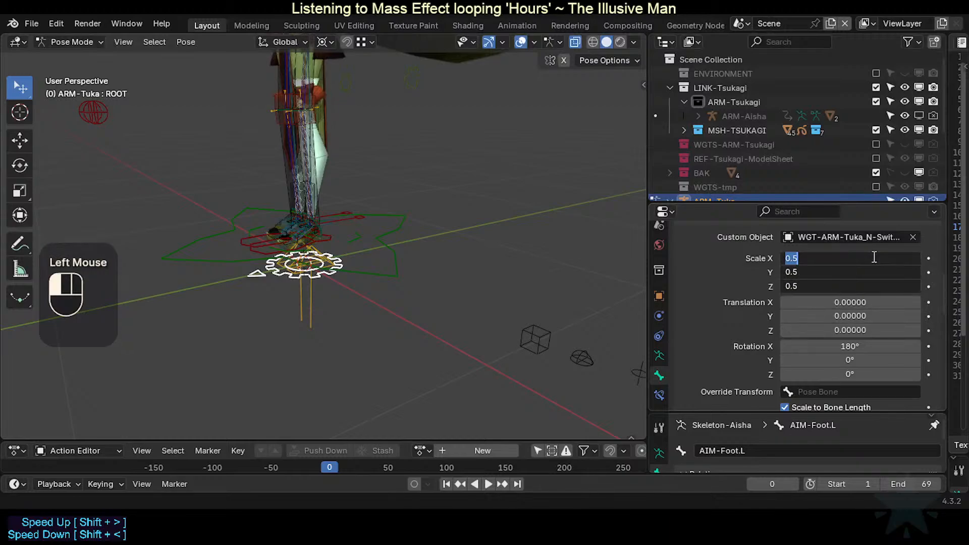
{"action": "type", "text": "2"}
{"action": "key", "text": "Return"}
{"action": "middle_click_drag", "start_coordinate": [381, 207], "coordinate": [366, 195]}
{"action": "key", "text": "alt+a"}
{"action": "scroll", "coordinate": [352, 265], "scroll_direction": "down", "scroll_amount": 1}
{"action": "middle_click_drag", "start_coordinate": [351, 264], "coordinate": [314, 262]}
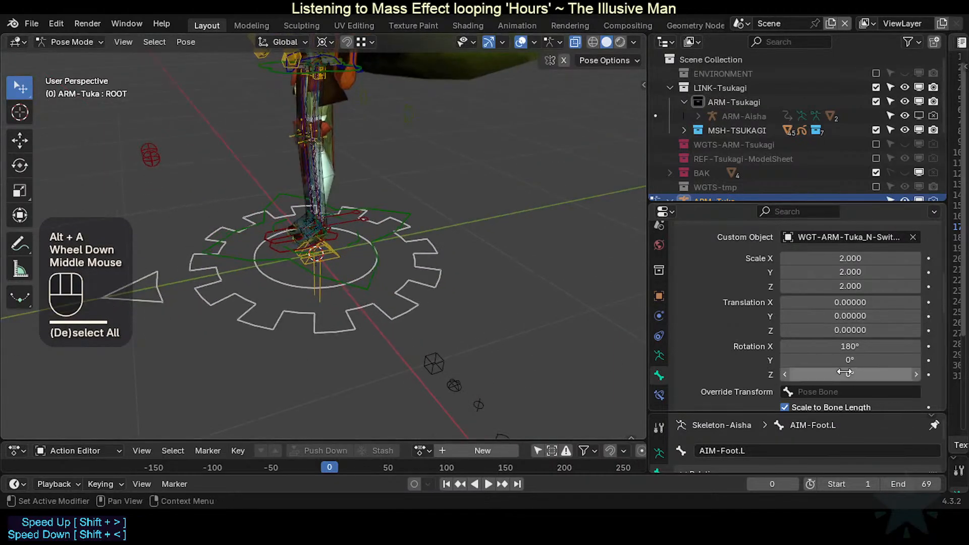
Step: Set the wire width of ROOT's custom shape to 1.0 and check the unselected rig in Object Mode
{"action": "scroll", "coordinate": [869, 371], "scroll_direction": "down", "scroll_amount": 3}
{"action": "left_click", "coordinate": [857, 359]}
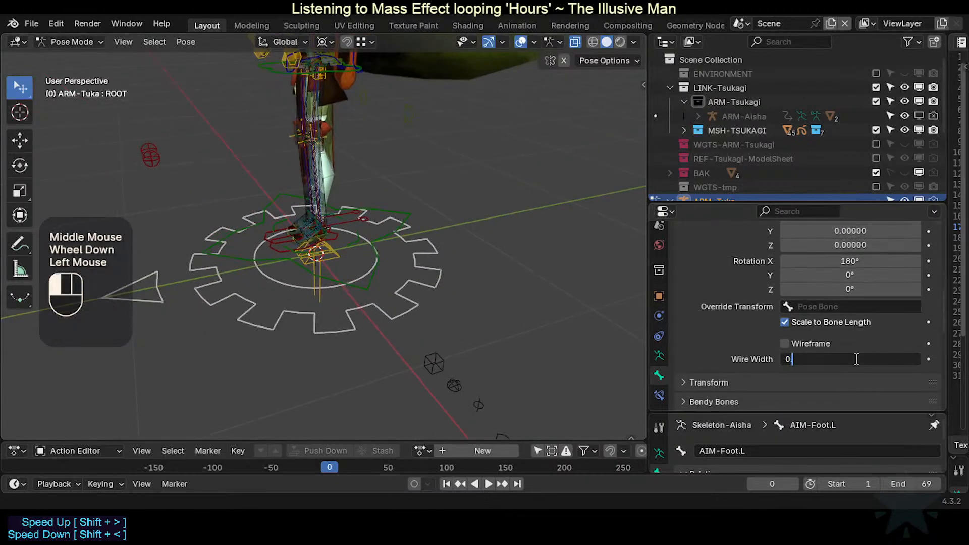
{"action": "key", "text": "Return"}
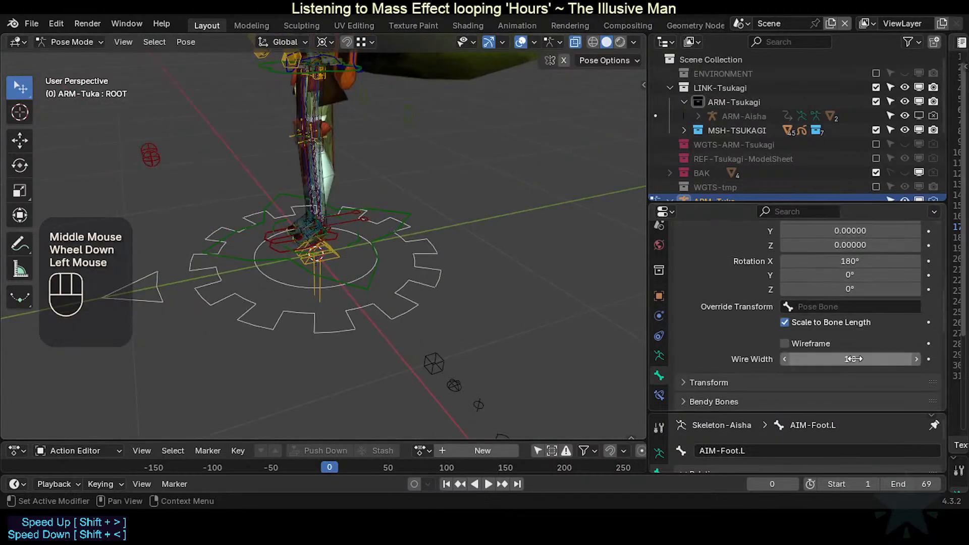
{"action": "key", "text": "alt+a"}
{"action": "key", "text": "ctrl+Tab"}
{"action": "left_click", "coordinate": [405, 205]}
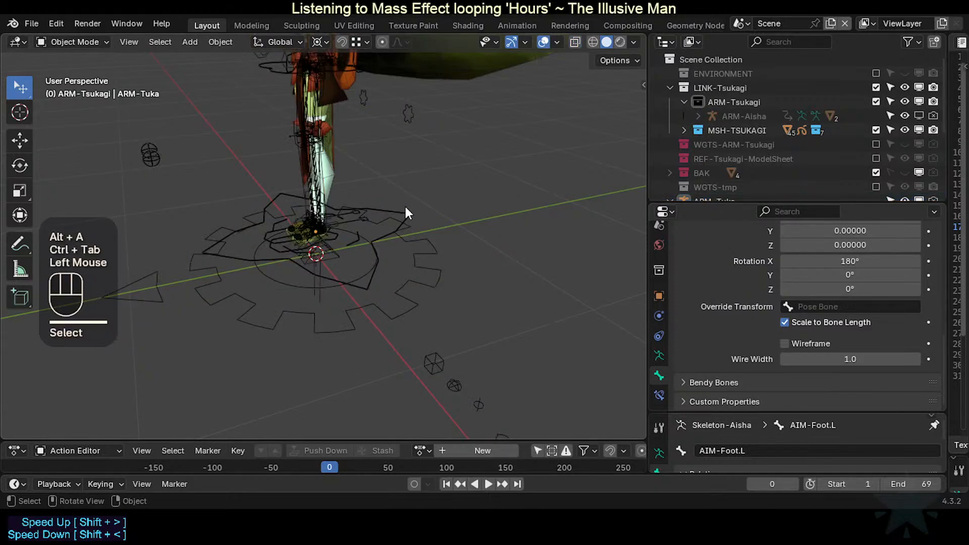
Step: Select the star-shaped MTR-Root bone in Pose Mode and compare its custom shape with ROOT's gear from several views
{"action": "left_click", "coordinate": [393, 207]}
{"action": "key", "text": "ctrl+Tab"}
{"action": "middle_click_drag", "start_coordinate": [393, 208], "coordinate": [329, 251]}
{"action": "key", "text": "alt+a"}
{"action": "left_click", "coordinate": [373, 218]}
{"action": "middle_click_drag", "start_coordinate": [310, 268], "coordinate": [398, 308], "text": "shift"}
{"action": "scroll", "coordinate": [346, 320], "scroll_direction": "up", "scroll_amount": 2}
{"action": "scroll", "coordinate": [348, 320], "scroll_direction": "down", "scroll_amount": 1}
{"action": "scroll", "coordinate": [344, 315], "scroll_direction": "up", "scroll_amount": 1}
{"action": "scroll", "coordinate": [399, 318], "scroll_direction": "down", "scroll_amount": 2}
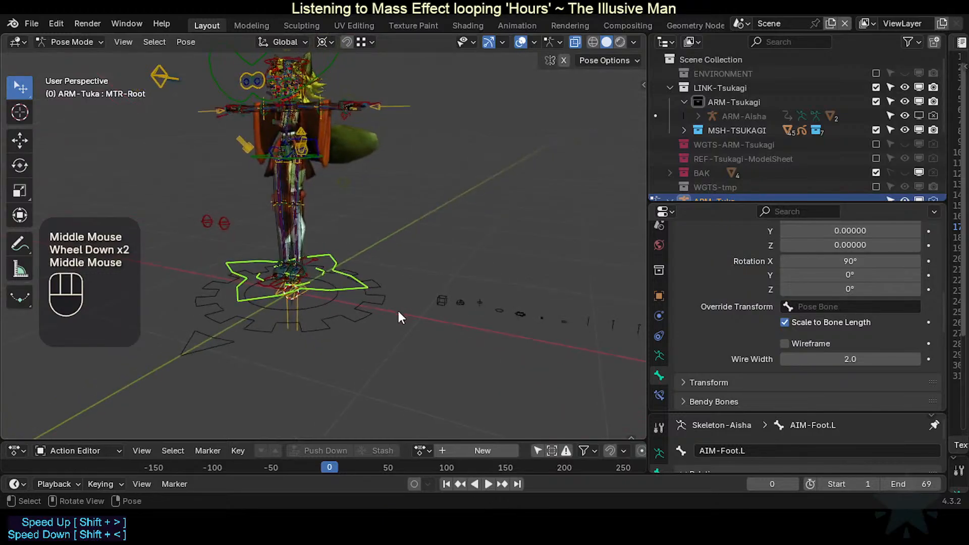
Step: Reselect the ROOT gear bone and set its custom shape scale to 0.5 on X, Y and Z
{"action": "scroll", "coordinate": [398, 309], "scroll_direction": "up", "scroll_amount": 2}
{"action": "left_click", "coordinate": [373, 348]}
{"action": "key", "text": "ctrl+Tab"}
{"action": "key", "text": "ctrl+Tab"}
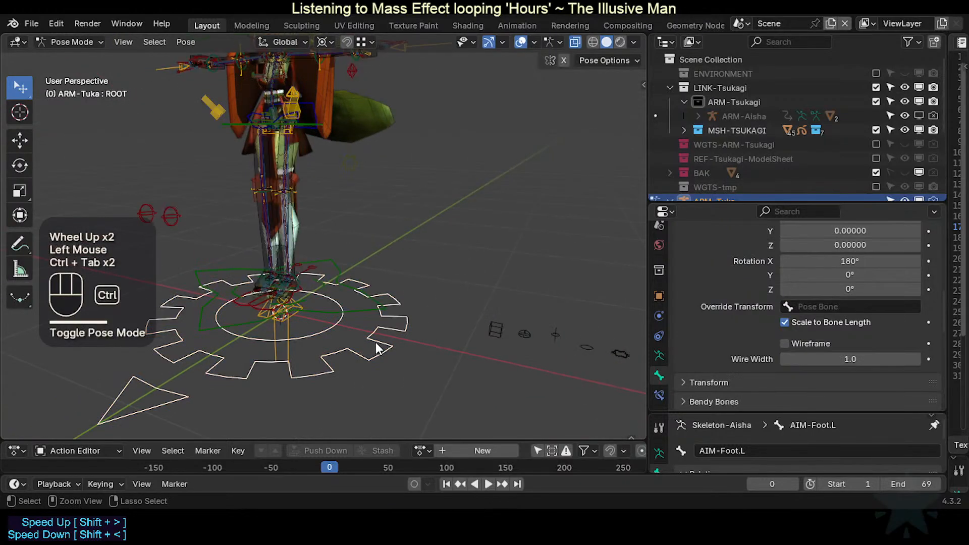
{"action": "left_click", "coordinate": [381, 347]}
{"action": "scroll", "coordinate": [875, 287], "scroll_direction": "up", "scroll_amount": 2}
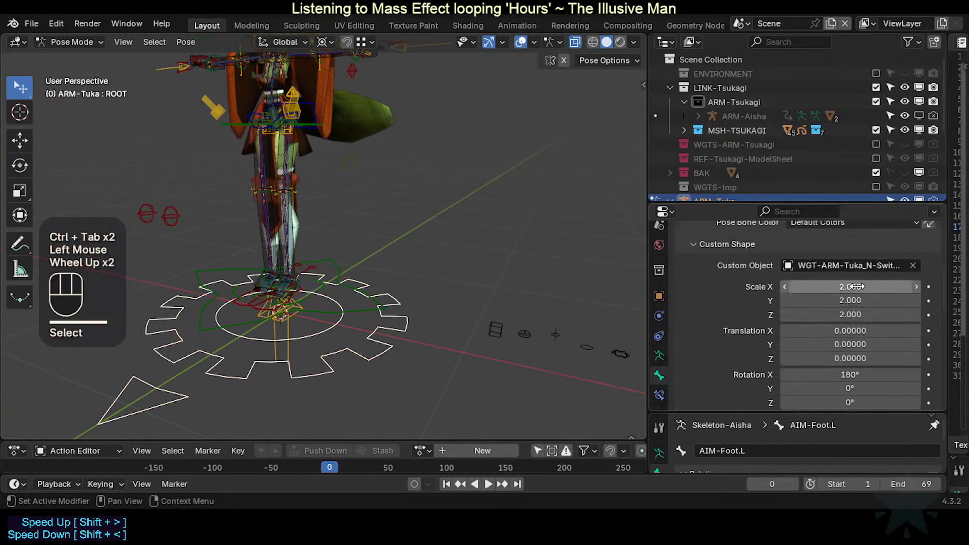
{"action": "left_click", "coordinate": [852, 286]}
{"action": "type", "text": "0.5"}
{"action": "key", "text": "Return"}
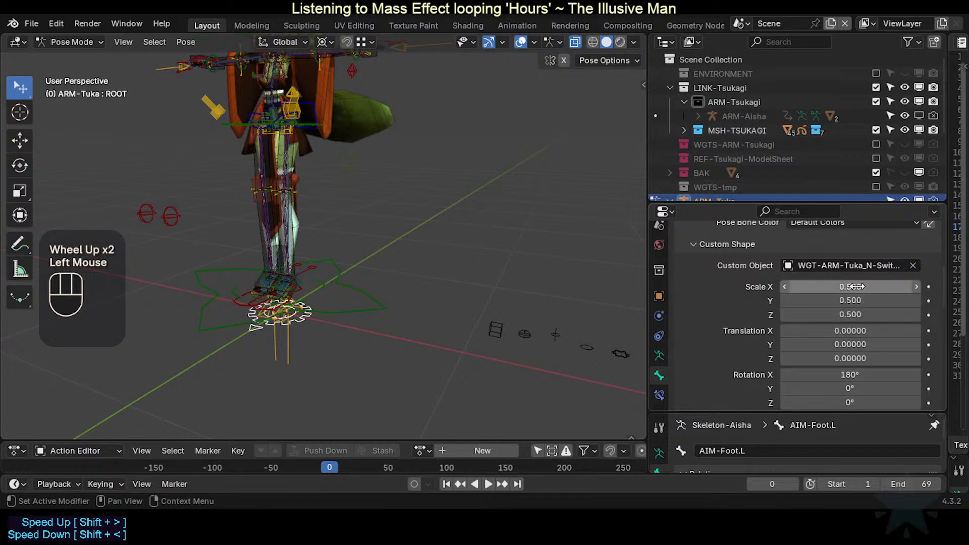
Step: Try a different uniform scale for ROOT's gear shape against the feet, and undo the change
{"action": "left_click_drag", "start_coordinate": [853, 287], "coordinate": [853, 315]}
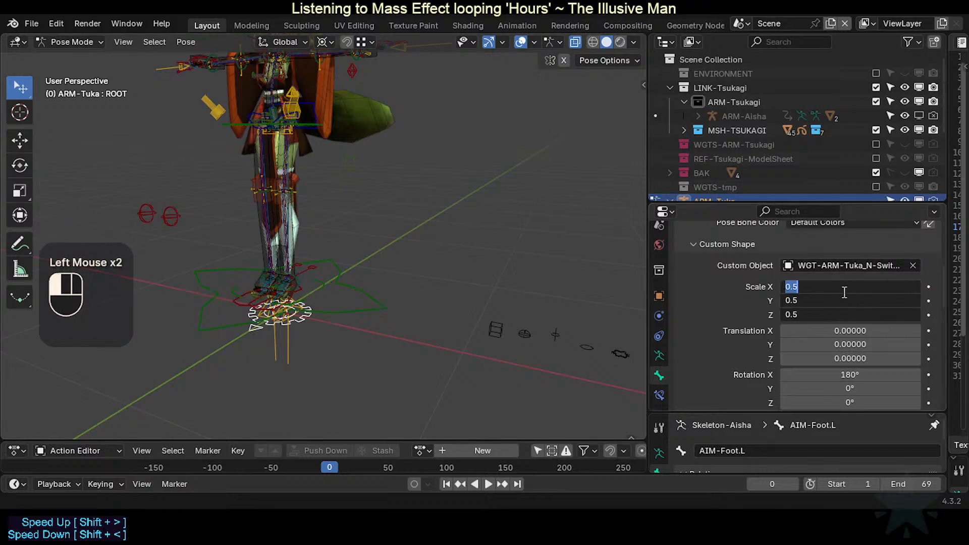
{"action": "key", "text": "Return"}
{"action": "scroll", "coordinate": [359, 289], "scroll_direction": "up", "scroll_amount": 3}
{"action": "middle_click_drag", "start_coordinate": [360, 289], "coordinate": [303, 288]}
{"action": "scroll", "coordinate": [350, 271], "scroll_direction": "up", "scroll_amount": 2}
{"action": "left_click_drag", "start_coordinate": [872, 285], "coordinate": [899, 315]}
{"action": "key", "text": "ctrl+z"}
Step: Fine-tune the uniform scale of ROOT's gear shape and settle on 0.5 for X, Y and Z
{"action": "left_click", "coordinate": [760, 288]}
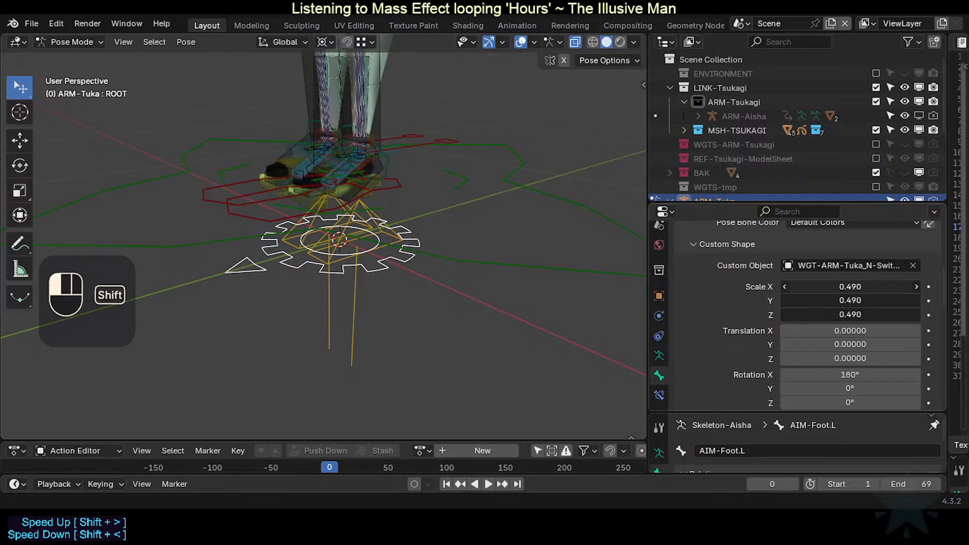
{"action": "left_click_drag", "start_coordinate": [899, 315], "coordinate": [901, 315], "text": "shift"}
{"action": "left_click_drag", "start_coordinate": [855, 287], "coordinate": [859, 314]}
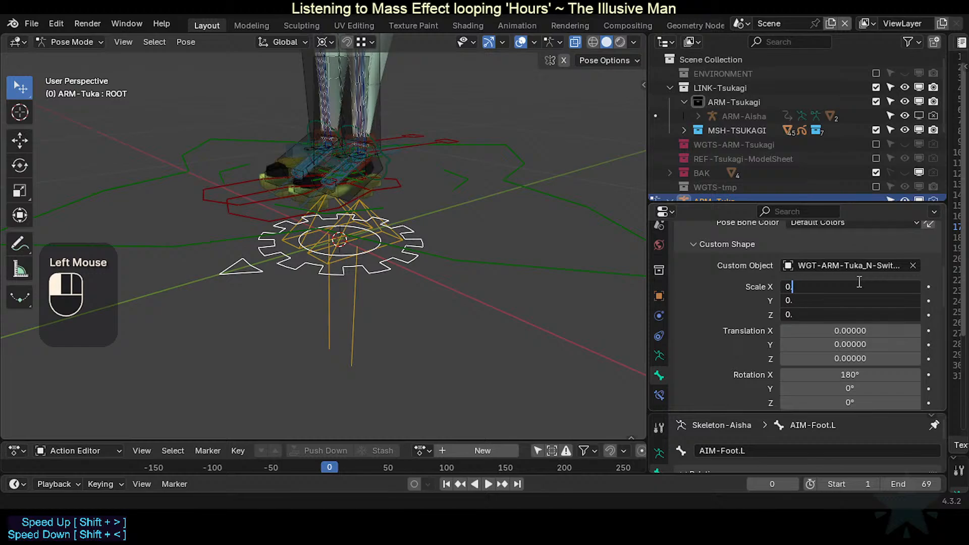
{"action": "type", "text": "0.5"}
{"action": "key", "text": "Return"}
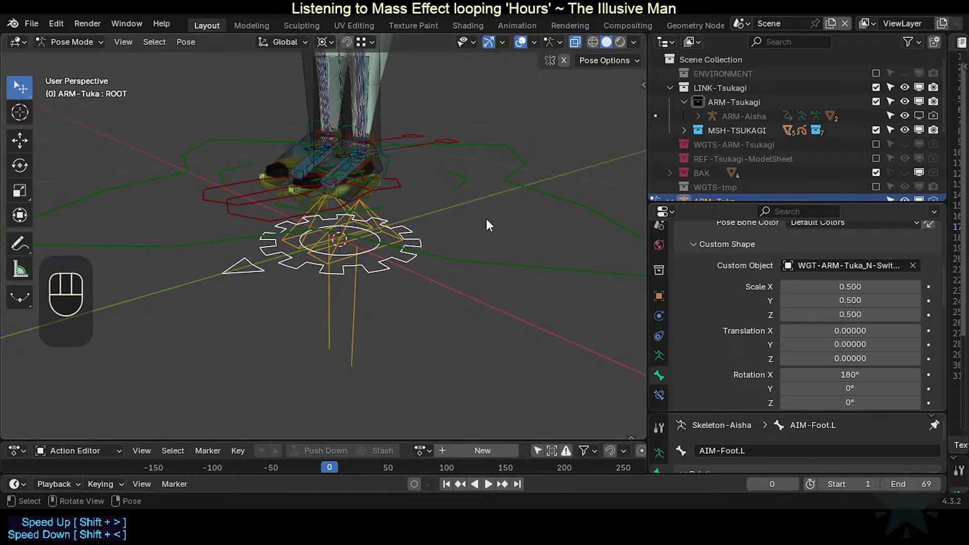
Step: Clear the bone selection, check the rig around the feet in Object Mode and save the file
{"action": "scroll", "coordinate": [486, 219], "scroll_direction": "down", "scroll_amount": 2}
{"action": "key", "text": "alt+a"}
{"action": "middle_click_drag", "start_coordinate": [365, 231], "coordinate": [353, 211], "text": "shift"}
{"action": "key", "text": "ctrl+Tab"}
{"action": "scroll", "coordinate": [368, 337], "scroll_direction": "down", "scroll_amount": 2}
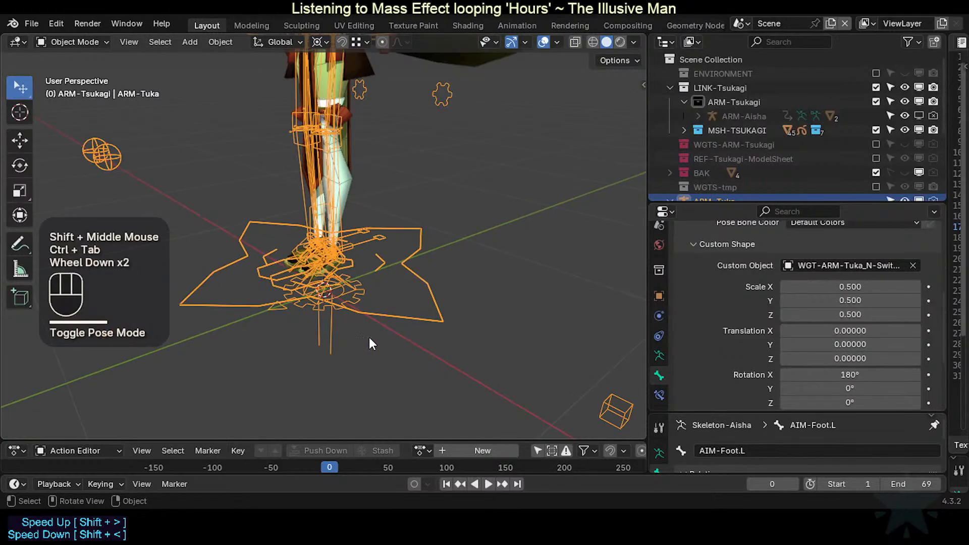
{"action": "left_click", "coordinate": [325, 343]}
{"action": "mouse_move", "coordinate": [325, 344]}
{"action": "middle_mouse_down"}
{"action": "mouse_move", "coordinate": [345, 350]}
{"action": "mouse_move", "coordinate": [330, 332]}
{"action": "mouse_move", "coordinate": [320, 351]}
{"action": "mouse_move", "coordinate": [331, 343]}
{"action": "middle_mouse_up"}
{"action": "key", "text": "ctrl+s"}
{"action": "left_click", "coordinate": [331, 331]}
{"action": "scroll", "coordinate": [329, 329], "scroll_direction": "up", "scroll_amount": 1}
{"action": "scroll", "coordinate": [331, 344], "scroll_direction": "up", "scroll_amount": 1}
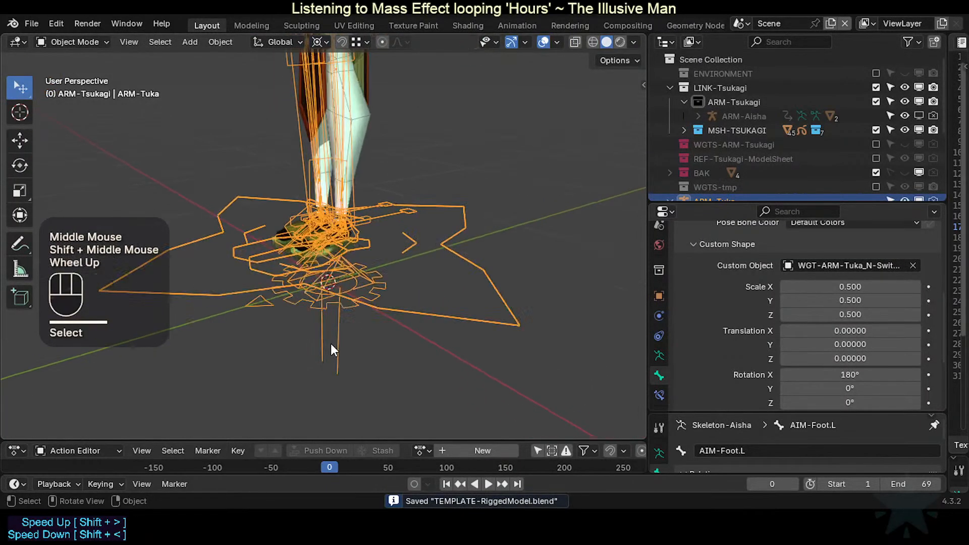
Step: Return to Pose Mode and select the left foot's aim bone, AIM-Foot.L, beneath the feet
{"action": "key", "text": "ctrl+Tab"}
{"action": "left_click", "coordinate": [332, 344]}
{"action": "left_click", "coordinate": [337, 326]}
{"action": "left_click", "coordinate": [313, 325]}
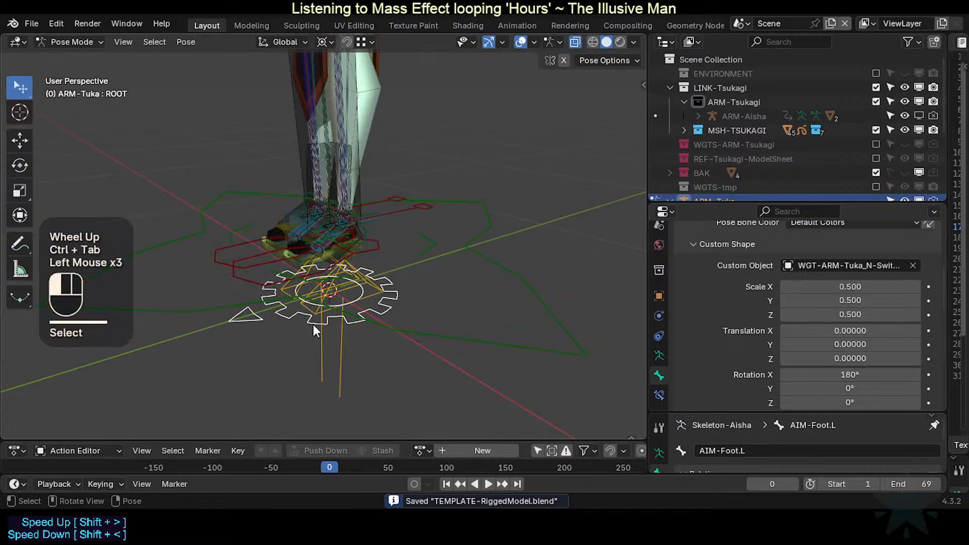
{"action": "left_click", "coordinate": [350, 344]}
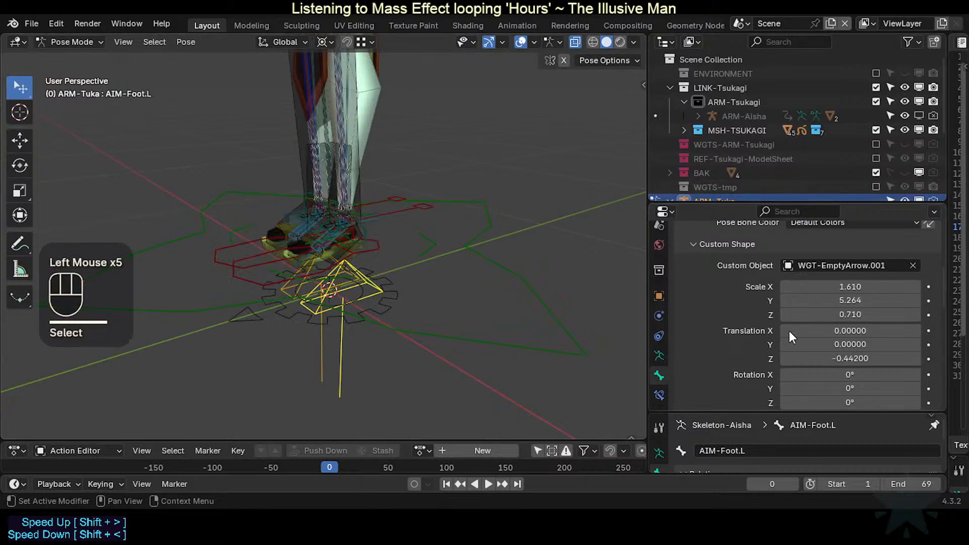
Step: Try wireframe display with a wire width of 1.4 on AIM-Foot.L's custom shape, and revert both settings
{"action": "scroll", "coordinate": [807, 348], "scroll_direction": "down", "scroll_amount": 1}
{"action": "scroll", "coordinate": [858, 359], "scroll_direction": "up", "scroll_amount": 2}
{"action": "scroll", "coordinate": [873, 362], "scroll_direction": "down", "scroll_amount": 3}
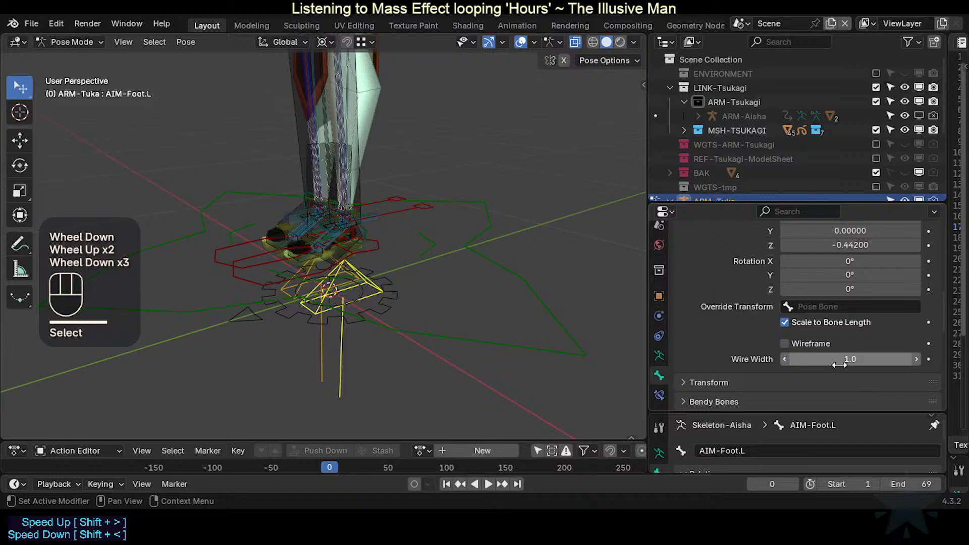
{"action": "left_click", "coordinate": [810, 342]}
{"action": "left_click_drag", "start_coordinate": [827, 359], "coordinate": [841, 359]}
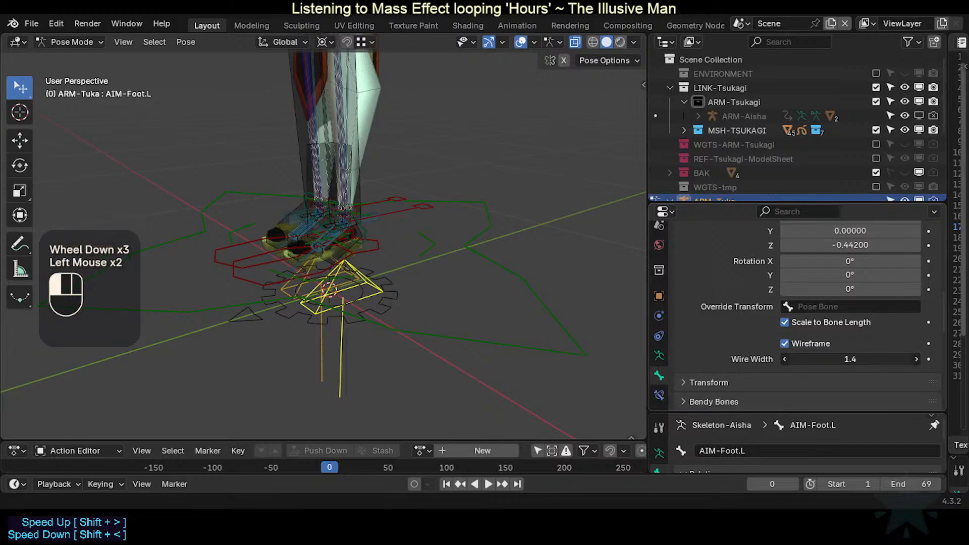
{"action": "left_click", "coordinate": [811, 341]}
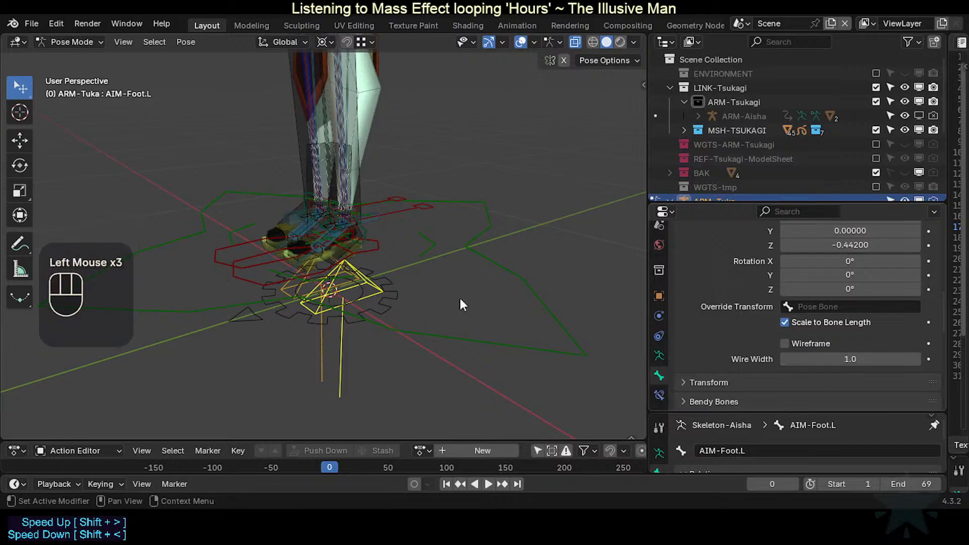
Step: Examine the left foot's aim widget against the gear, the floor and the feet from several angles
{"action": "left_click", "coordinate": [296, 292]}
{"action": "left_click", "coordinate": [289, 290]}
{"action": "left_click", "coordinate": [344, 349]}
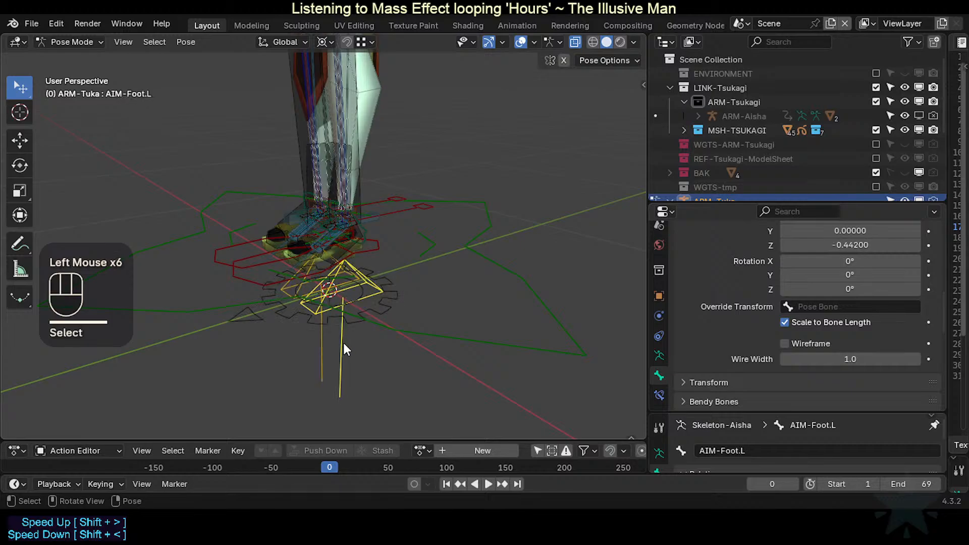
{"action": "scroll", "coordinate": [320, 311], "scroll_direction": "up", "scroll_amount": 3}
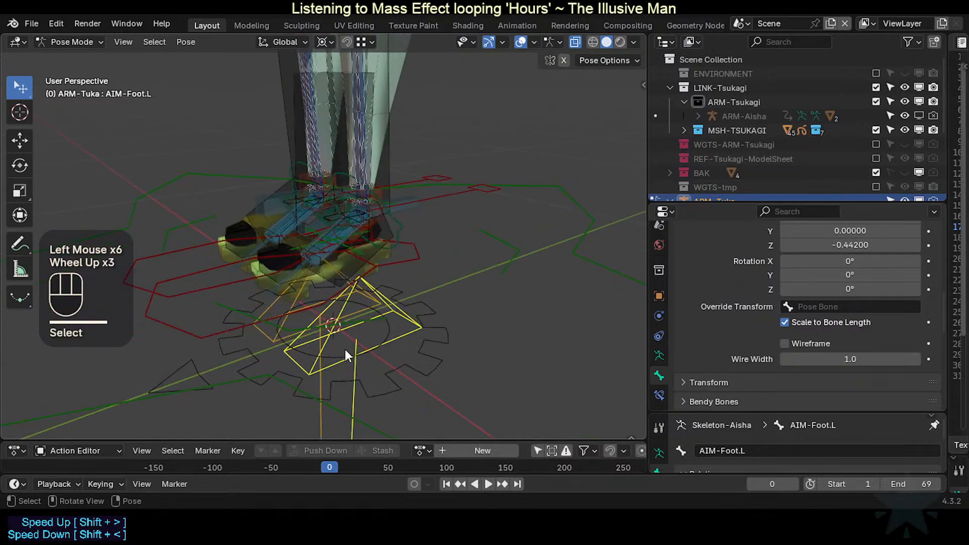
{"action": "middle_click_drag", "start_coordinate": [344, 349], "coordinate": [362, 338]}
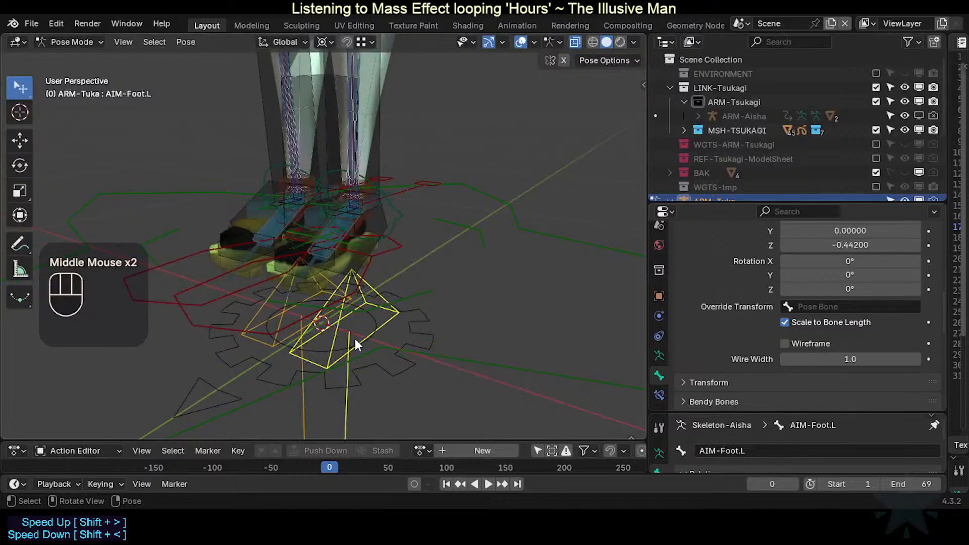
{"action": "middle_click_drag", "start_coordinate": [355, 338], "coordinate": [309, 353]}
{"action": "scroll", "coordinate": [310, 348], "scroll_direction": "down", "scroll_amount": 2}
{"action": "scroll", "coordinate": [313, 339], "scroll_direction": "up", "scroll_amount": 1}
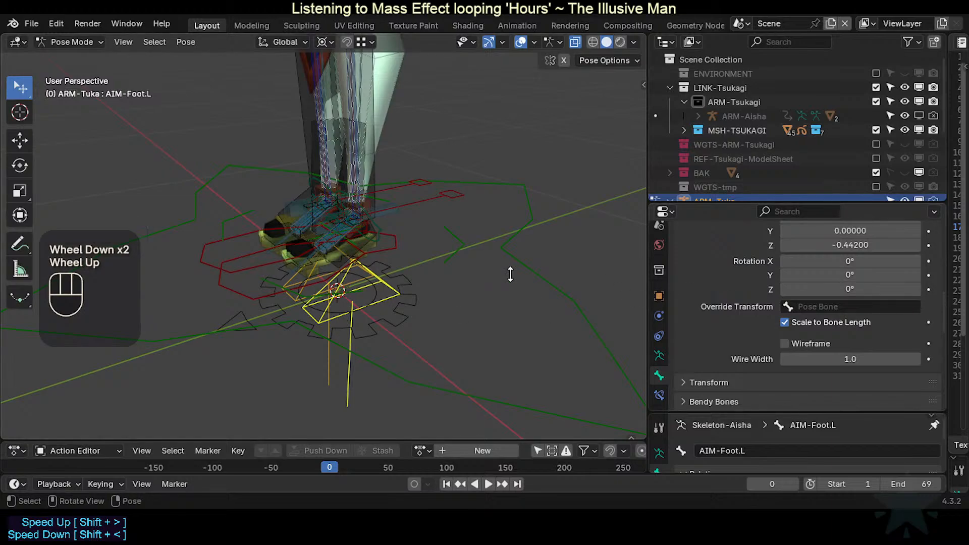
{"action": "middle_click_drag", "start_coordinate": [327, 295], "coordinate": [287, 244]}
{"action": "scroll", "coordinate": [823, 266], "scroll_direction": "up", "scroll_amount": 3}
{"action": "scroll", "coordinate": [745, 275], "scroll_direction": "down", "scroll_amount": 1}
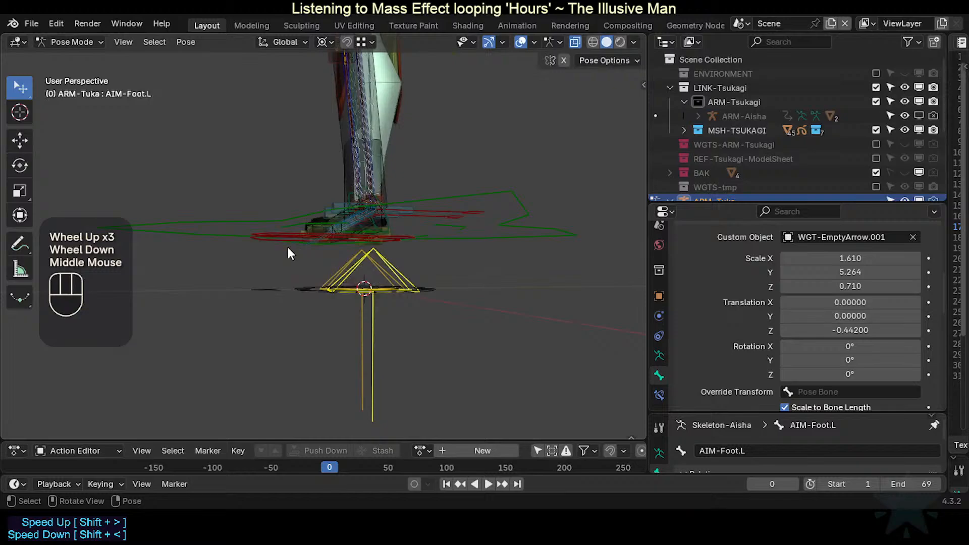
Step: Test-move AIM-Foot.L to see how the foot responds, and cancel the move
{"action": "scroll", "coordinate": [287, 245], "scroll_direction": "down", "scroll_amount": 2}
{"action": "middle_click_drag", "start_coordinate": [329, 189], "coordinate": [350, 328], "text": "shift"}
{"action": "key", "text": "g"}
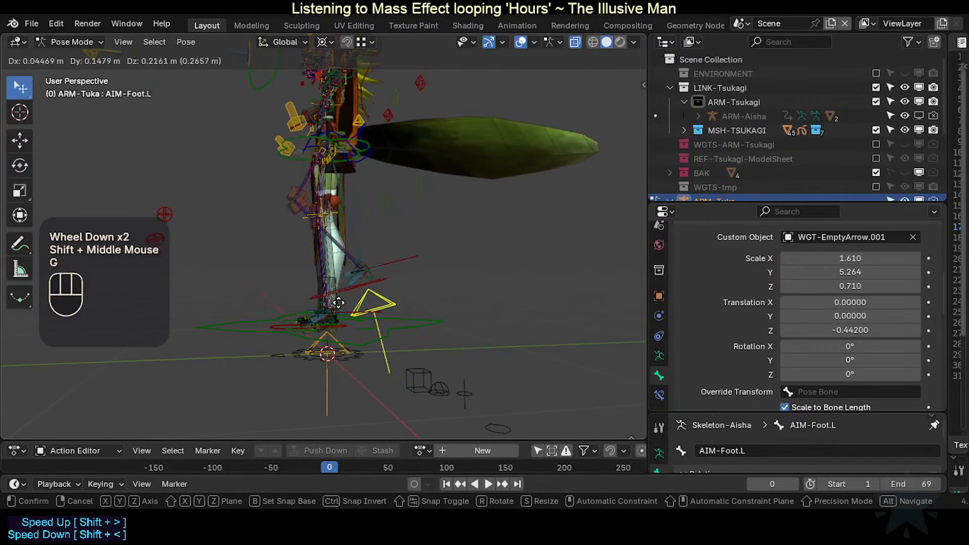
{"action": "key", "text": "Escape"}
Step: Compare the foot bones in Edit Mode with their Pose Mode widgets in the right side view
{"action": "middle_click_drag", "start_coordinate": [299, 335], "coordinate": [328, 248], "text": "shift"}
{"action": "key", "text": "KP_3"}
{"action": "key", "text": "Tab"}
{"action": "scroll", "coordinate": [309, 318], "scroll_direction": "up", "scroll_amount": 1}
{"action": "key", "text": "Tab"}
{"action": "scroll", "coordinate": [342, 277], "scroll_direction": "up", "scroll_amount": 2}
{"action": "key", "text": "Tab"}
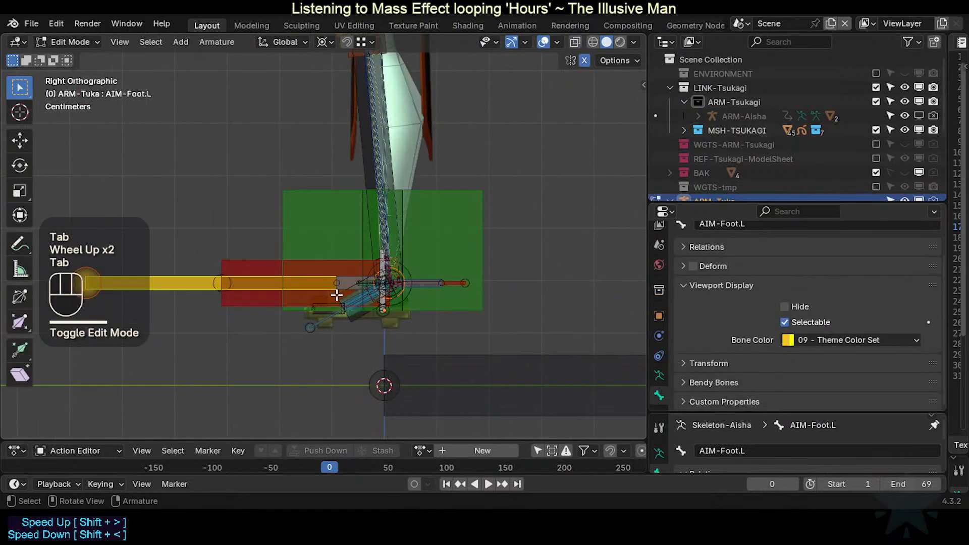
{"action": "scroll", "coordinate": [335, 292], "scroll_direction": "down", "scroll_amount": 2}
{"action": "scroll", "coordinate": [333, 293], "scroll_direction": "up", "scroll_amount": 2}
{"action": "key", "text": "Tab"}
{"action": "middle_click_drag", "start_coordinate": [340, 330], "coordinate": [310, 273], "text": "shift"}
{"action": "scroll", "coordinate": [314, 271], "scroll_direction": "up", "scroll_amount": 3}
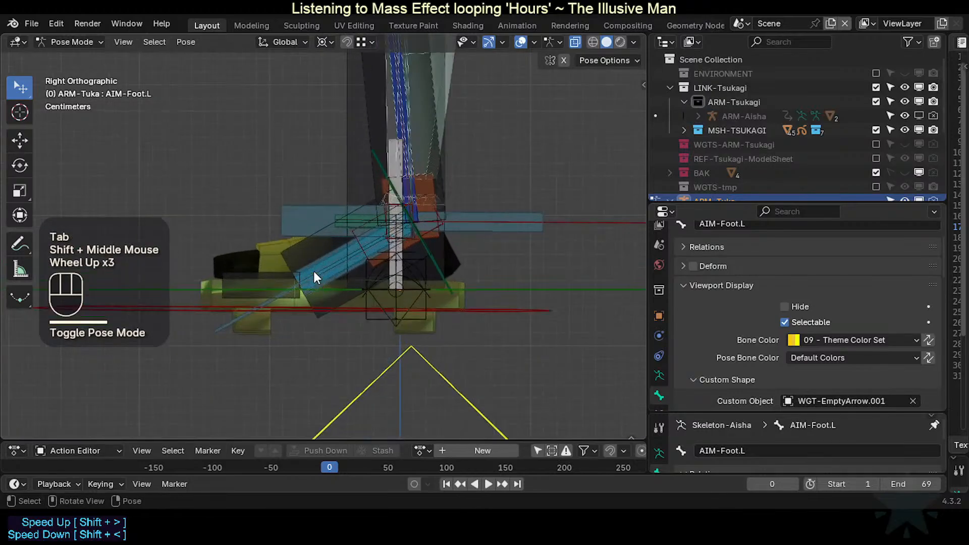
{"action": "scroll", "coordinate": [323, 276], "scroll_direction": "down", "scroll_amount": 1}
{"action": "key", "text": "Tab"}
{"action": "scroll", "coordinate": [323, 283], "scroll_direction": "up", "scroll_amount": 1}
{"action": "scroll", "coordinate": [323, 281], "scroll_direction": "up", "scroll_amount": 3}
{"action": "scroll", "coordinate": [323, 278], "scroll_direction": "down", "scroll_amount": 2}
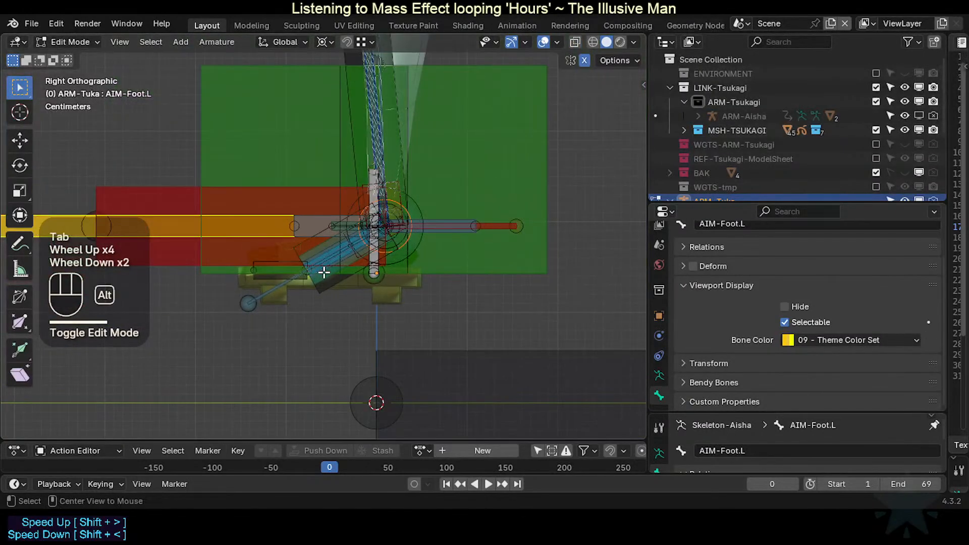
Step: Select MTR-Root in Edit Mode from the front view and examine its base against the shoe soles from the right side
{"action": "key", "text": "alt+a"}
{"action": "scroll", "coordinate": [324, 271], "scroll_direction": "down", "scroll_amount": 2}
{"action": "key", "text": "KP_1"}
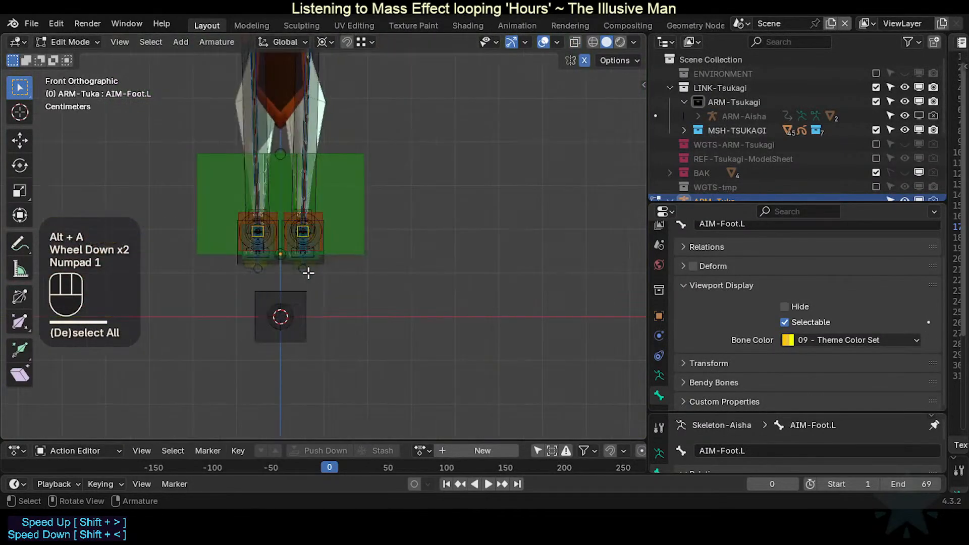
{"action": "scroll", "coordinate": [234, 225], "scroll_direction": "down", "scroll_amount": 1}
{"action": "middle_click_drag", "start_coordinate": [234, 225], "coordinate": [323, 274], "text": "shift"}
{"action": "left_click", "coordinate": [260, 257]}
{"action": "scroll", "coordinate": [259, 255], "scroll_direction": "up", "scroll_amount": 2}
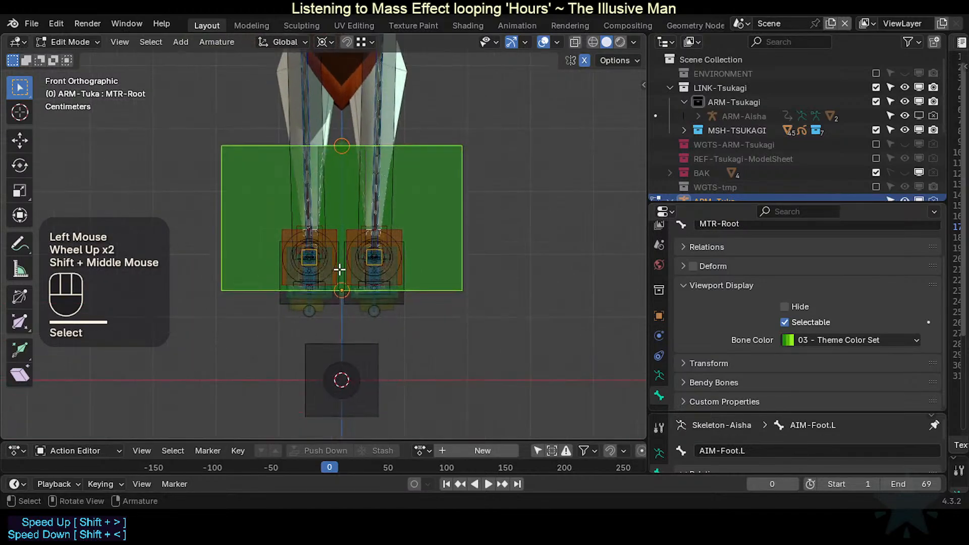
{"action": "key", "text": "KP_3"}
{"action": "scroll", "coordinate": [339, 270], "scroll_direction": "up", "scroll_amount": 2}
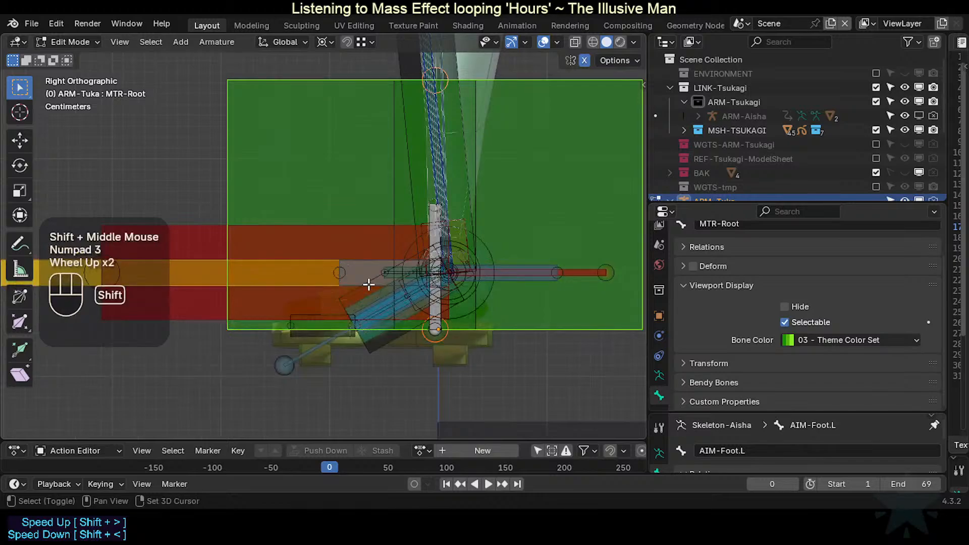
{"action": "middle_click_drag", "start_coordinate": [369, 285], "coordinate": [323, 277], "text": "shift"}
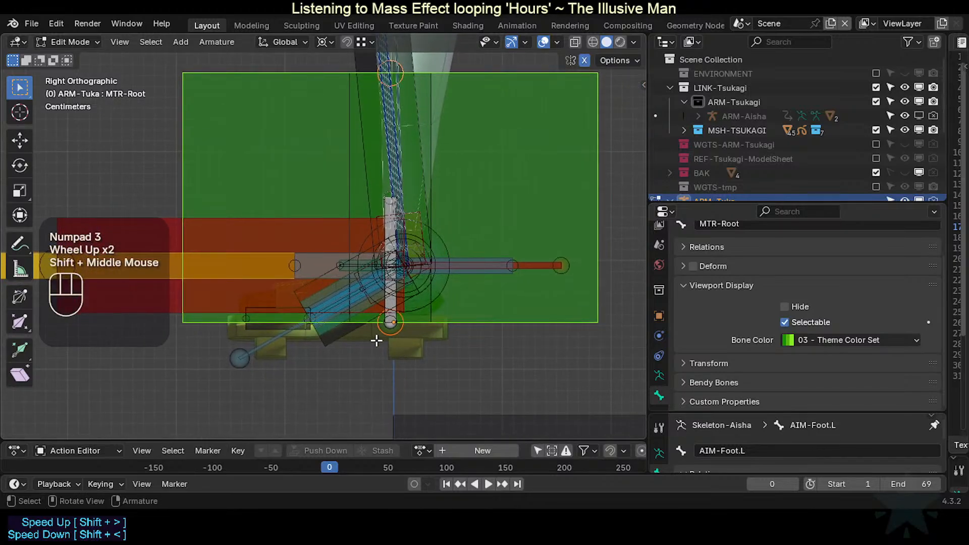
{"action": "scroll", "coordinate": [376, 341], "scroll_direction": "up", "scroll_amount": 1}
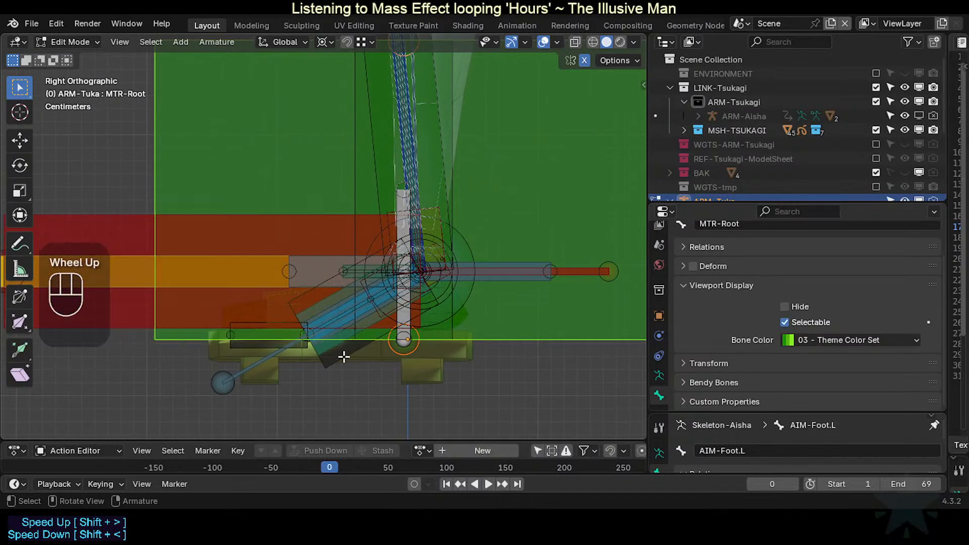
Step: Select the WGT-.029 bone at MTR-Root's base and inspect it from an angled view and the right side
{"action": "left_click", "coordinate": [401, 334]}
{"action": "middle_click_drag", "start_coordinate": [372, 327], "coordinate": [442, 332]}
{"action": "scroll", "coordinate": [351, 270], "scroll_direction": "down", "scroll_amount": 1}
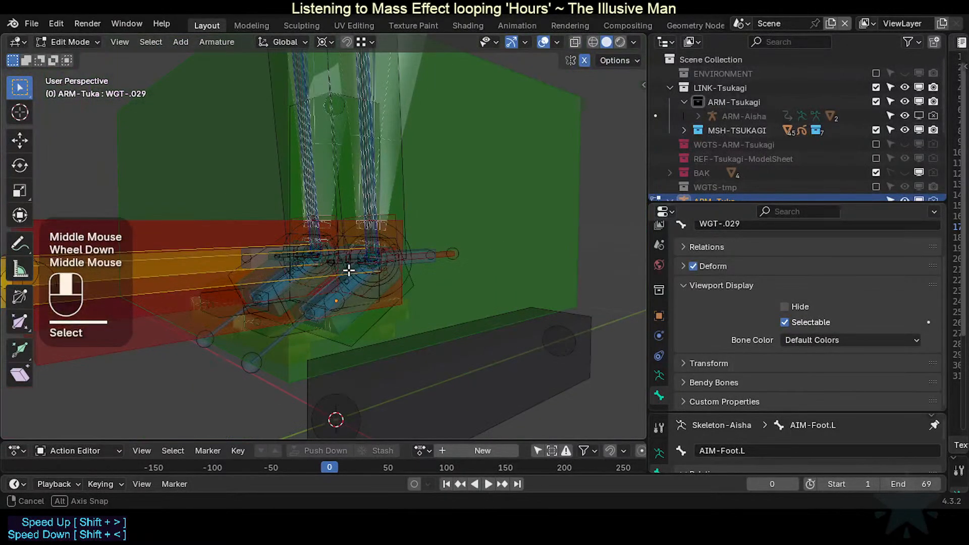
{"action": "middle_click_drag", "start_coordinate": [350, 270], "coordinate": [325, 307]}
{"action": "key", "text": "KP_3"}
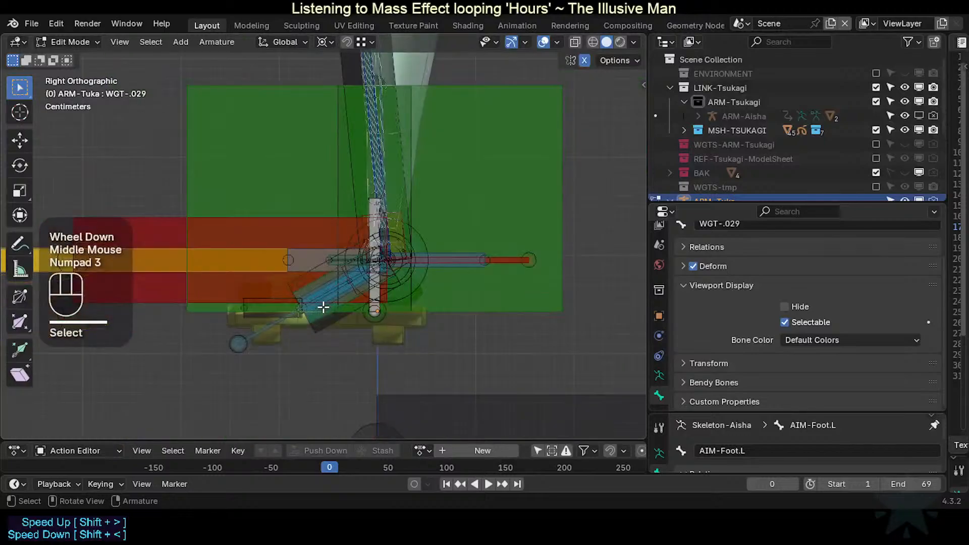
Step: Clear the selection and circle-select the overlapping joints at MTR-Root's base
{"action": "key", "text": "alt+a"}
{"action": "key", "text": "c"}
{"action": "left_click", "coordinate": [369, 296]}
{"action": "right_click", "coordinate": [369, 296]}
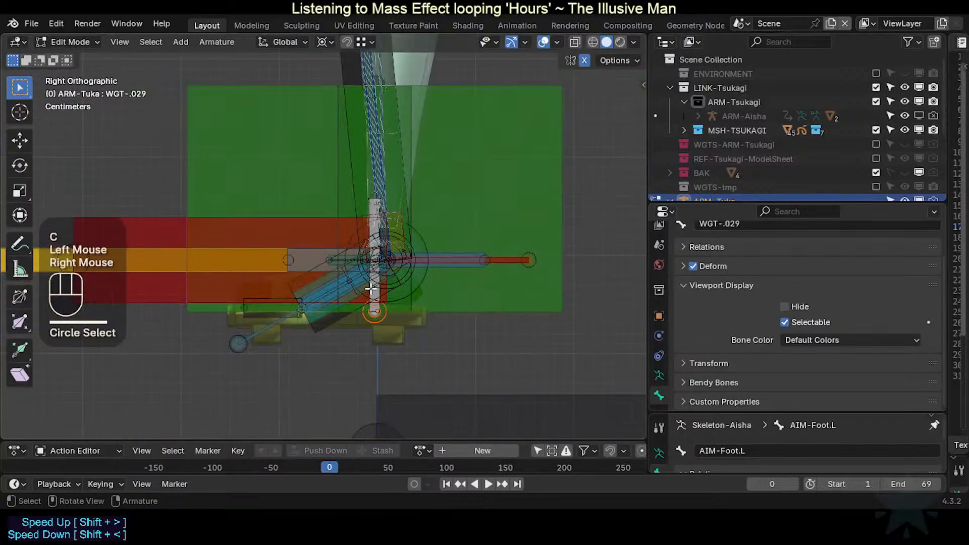
{"action": "left_click", "coordinate": [369, 297], "text": "alt"}
{"action": "key", "text": "Escape"}
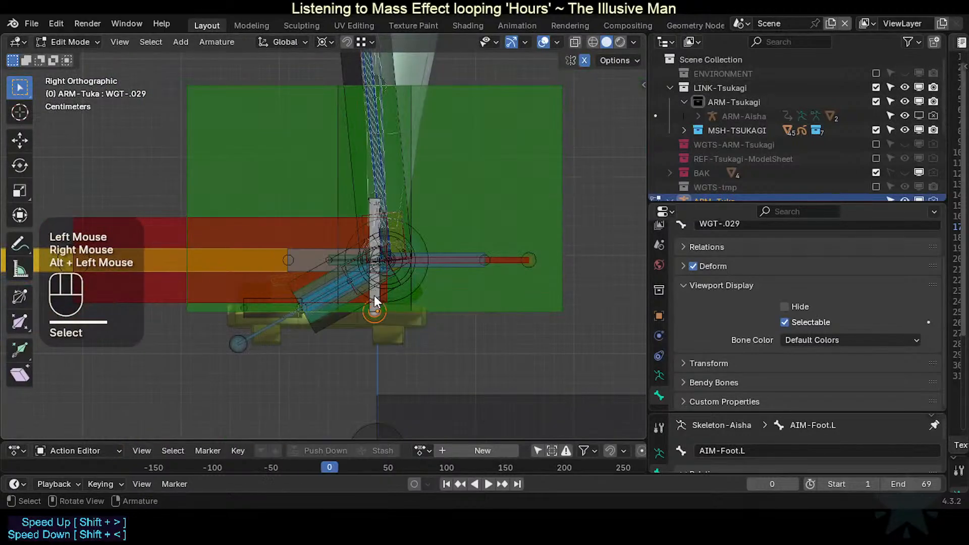
Step: Collapse the ARM-Tuka hierarchy in the Outliner and toggle the armature's viewport display off and on
{"action": "scroll", "coordinate": [379, 293], "scroll_direction": "down", "scroll_amount": 1}
{"action": "scroll", "coordinate": [783, 133], "scroll_direction": "down", "scroll_amount": 1}
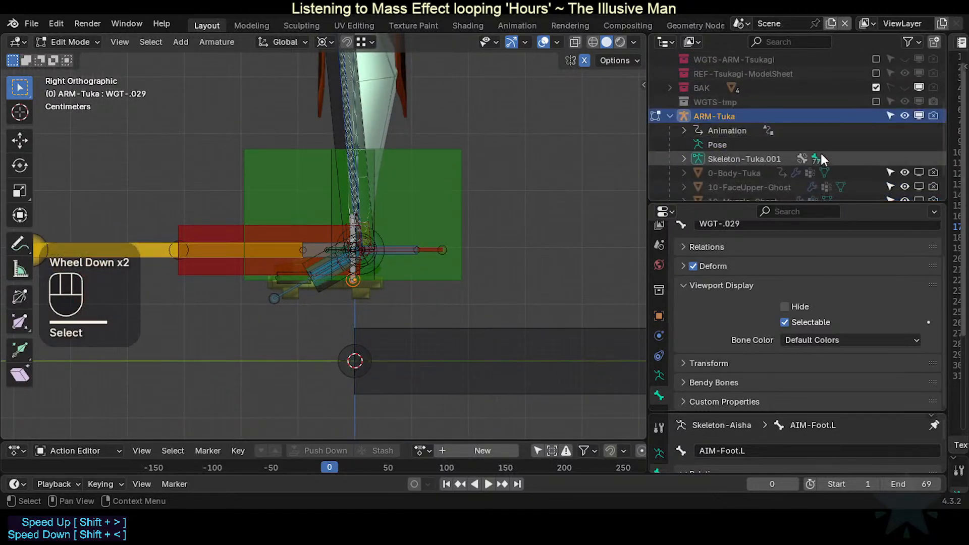
{"action": "left_click", "coordinate": [669, 115]}
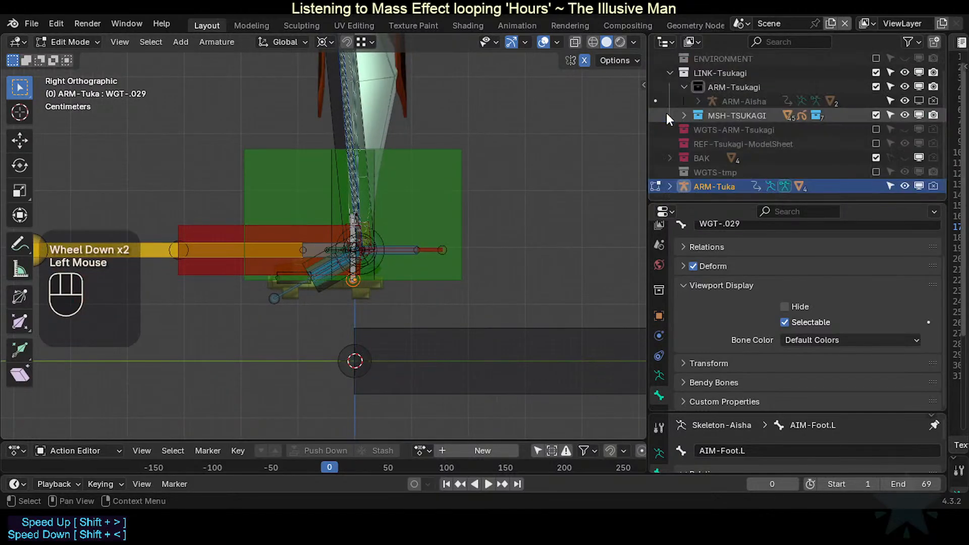
{"action": "left_click", "coordinate": [918, 185]}
{"action": "left_click", "coordinate": [918, 186]}
{"action": "scroll", "coordinate": [422, 262], "scroll_direction": "up", "scroll_amount": 4}
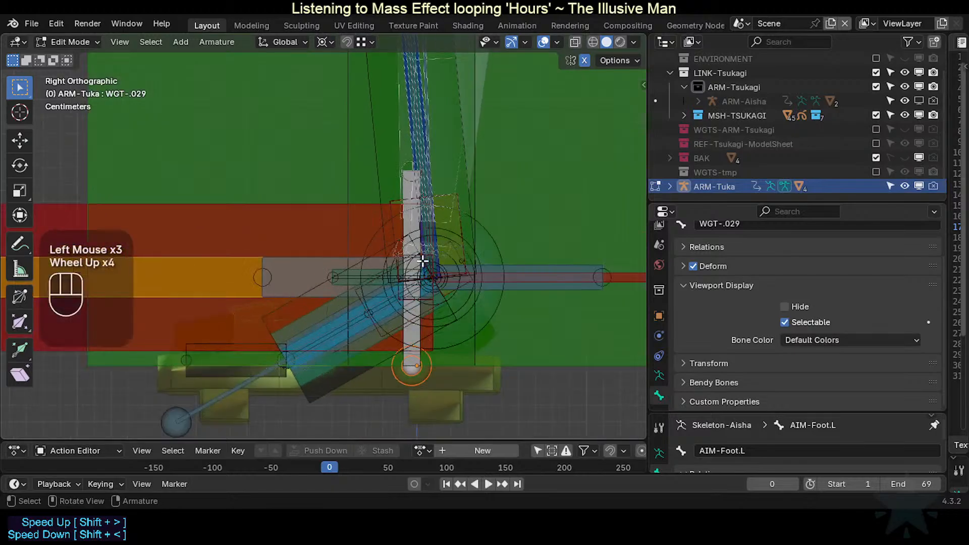
Step: Clear the selection and hide the MTR-Root and VRM-Root bones in Edit Mode
{"action": "key", "text": "alt+a"}
{"action": "scroll", "coordinate": [389, 216], "scroll_direction": "down", "scroll_amount": 1}
{"action": "mouse_move", "coordinate": [389, 215]}
{"action": "middle_mouse_down"}
{"action": "mouse_move", "coordinate": [459, 223]}
{"action": "mouse_move", "coordinate": [335, 214]}
{"action": "mouse_move", "coordinate": [302, 246]}
{"action": "mouse_move", "coordinate": [389, 202]}
{"action": "middle_mouse_up"}
{"action": "scroll", "coordinate": [335, 214], "scroll_direction": "down", "scroll_amount": 1}
{"action": "scroll", "coordinate": [336, 214], "scroll_direction": "down", "scroll_amount": 2}
{"action": "left_click", "coordinate": [366, 246]}
{"action": "scroll", "coordinate": [386, 245], "scroll_direction": "up", "scroll_amount": 2}
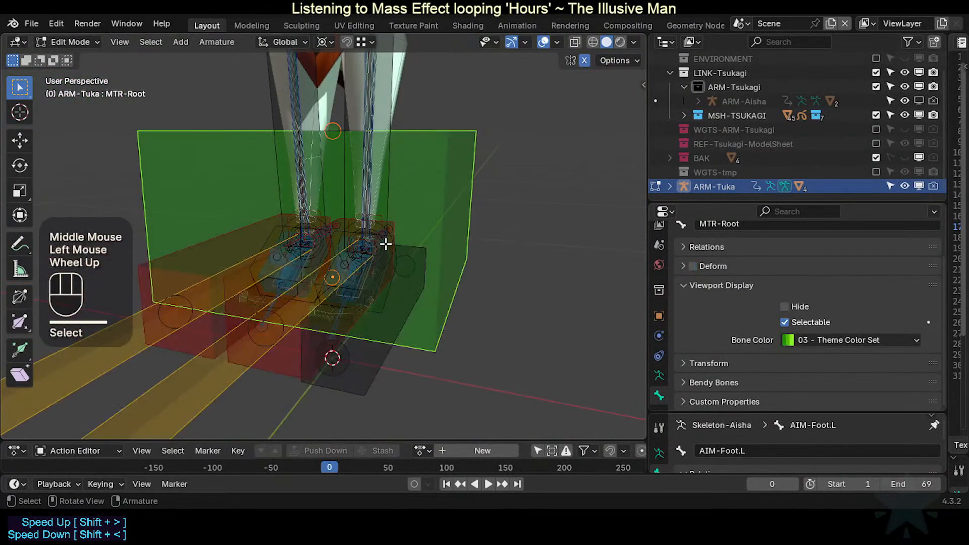
{"action": "key", "text": "h"}
{"action": "scroll", "coordinate": [371, 230], "scroll_direction": "up", "scroll_amount": 1}
{"action": "left_click", "coordinate": [341, 167]}
{"action": "key", "text": "h"}
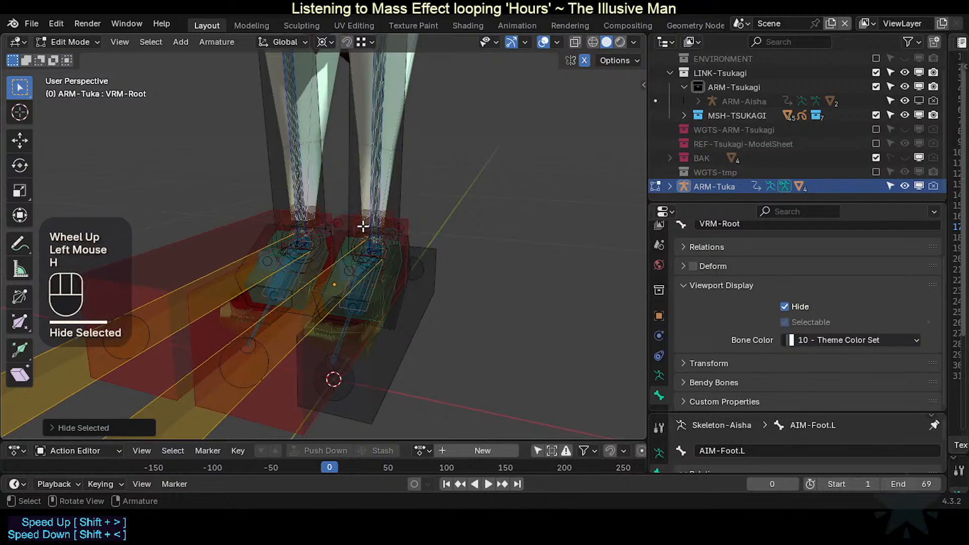
Step: Select the WGT-.030 bone standing at the feet and examine its position from the side
{"action": "key", "text": "KP_3"}
{"action": "scroll", "coordinate": [362, 226], "scroll_direction": "up", "scroll_amount": 2}
{"action": "mouse_move", "coordinate": [356, 240]}
{"action": "middle_mouse_down"}
{"action": "mouse_move", "coordinate": [372, 244]}
{"action": "mouse_move", "coordinate": [346, 256]}
{"action": "middle_mouse_up"}
{"action": "key", "text": "KP_3"}
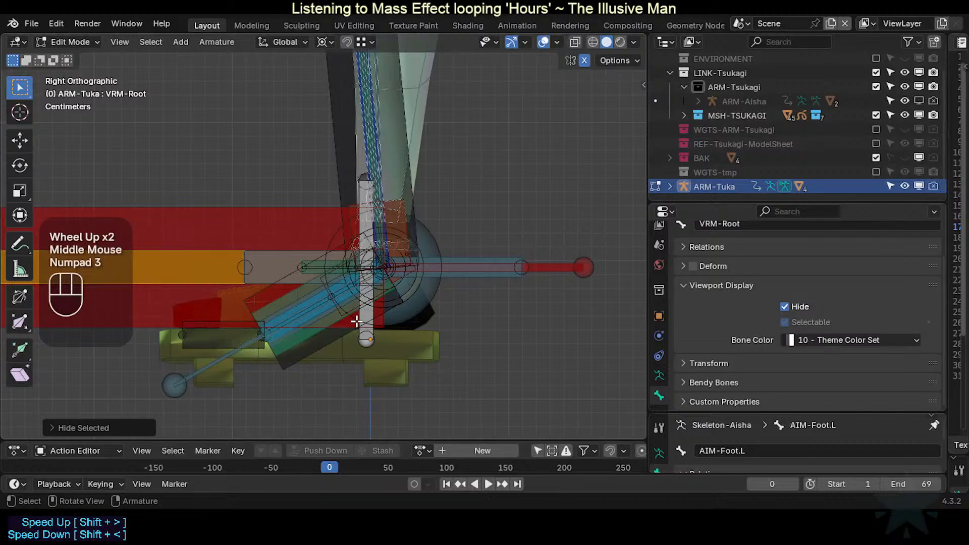
{"action": "left_click", "coordinate": [366, 333]}
{"action": "left_click", "coordinate": [367, 333]}
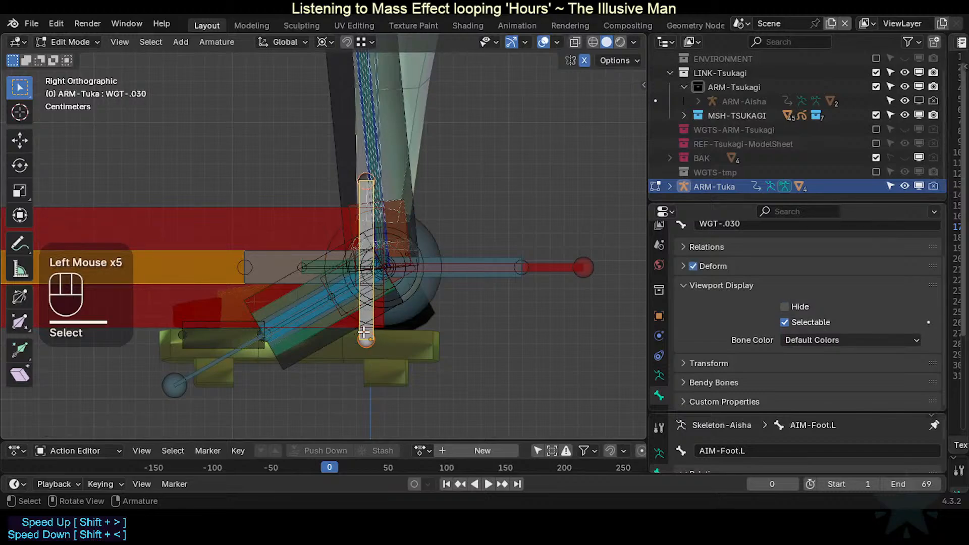
Step: Clear the selection and box-select the whole row of WGT bones lined up beside the character
{"action": "scroll", "coordinate": [345, 233], "scroll_direction": "down", "scroll_amount": 1}
{"action": "middle_click_drag", "start_coordinate": [345, 233], "coordinate": [268, 190]}
{"action": "scroll", "coordinate": [368, 244], "scroll_direction": "down", "scroll_amount": 4}
{"action": "key", "text": "KP_1"}
{"action": "scroll", "coordinate": [366, 245], "scroll_direction": "down", "scroll_amount": 1}
{"action": "scroll", "coordinate": [317, 203], "scroll_direction": "down", "scroll_amount": 2}
{"action": "key", "text": "alt+a"}
{"action": "key", "text": "b"}
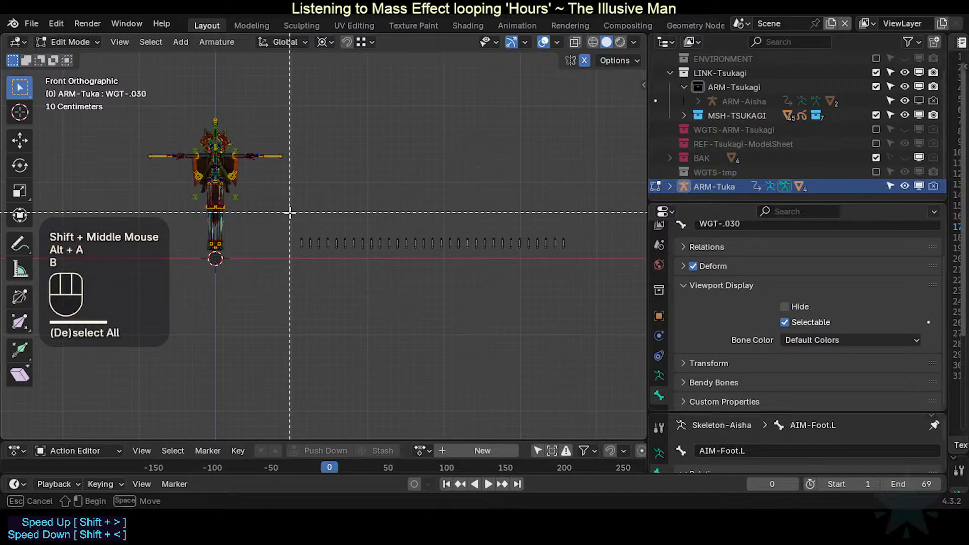
{"action": "left_click_drag", "start_coordinate": [293, 211], "coordinate": [564, 236]}
{"action": "key", "text": "KP_3"}
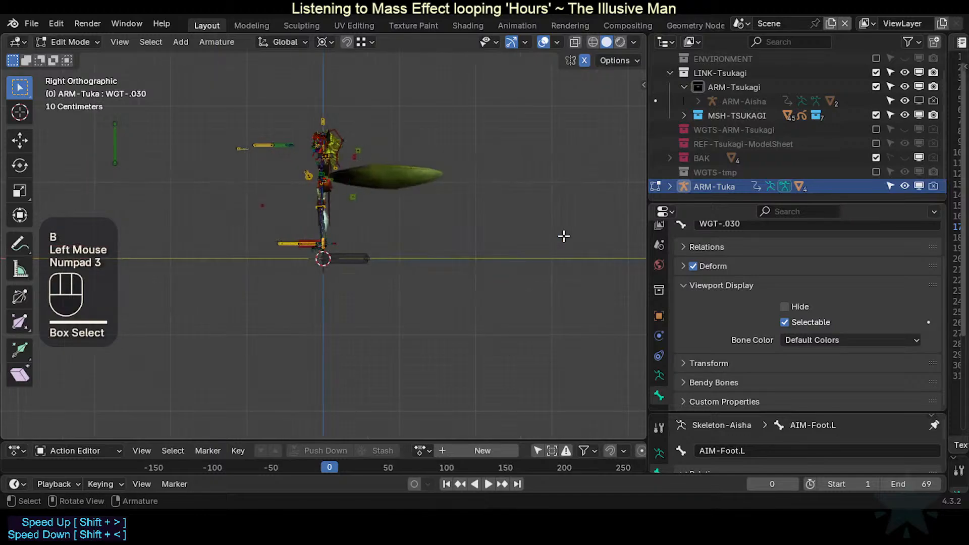
{"action": "key", "text": "KP_7"}
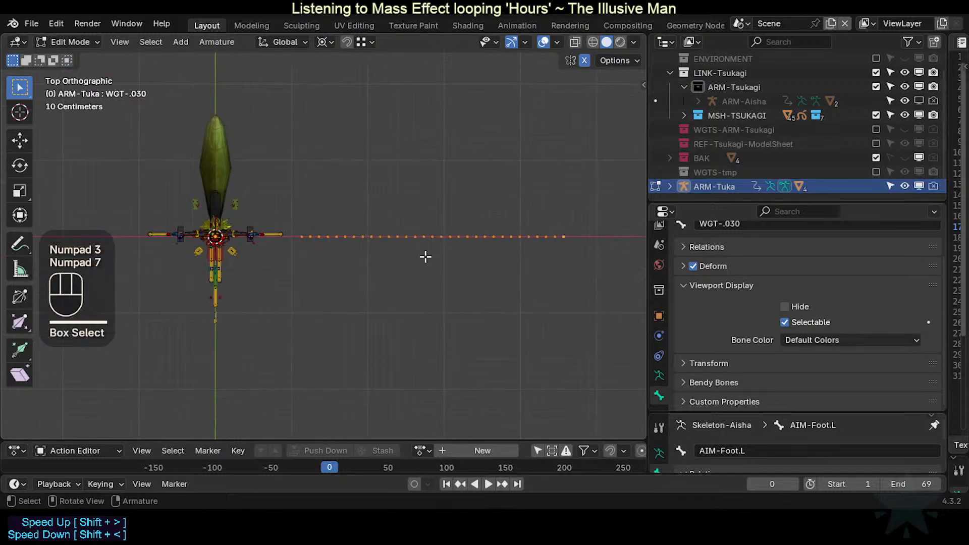
{"action": "key", "text": "g"}
{"action": "key", "text": "y"}
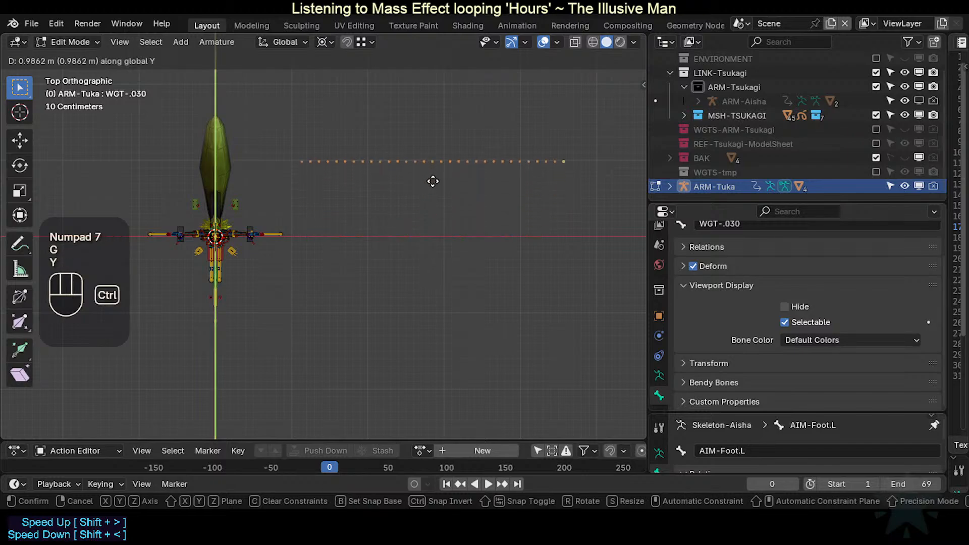
{"action": "key", "text": "Escape"}
{"action": "key", "text": "g"}
{"action": "key", "text": "y"}
{"action": "key", "text": "KP_0"}
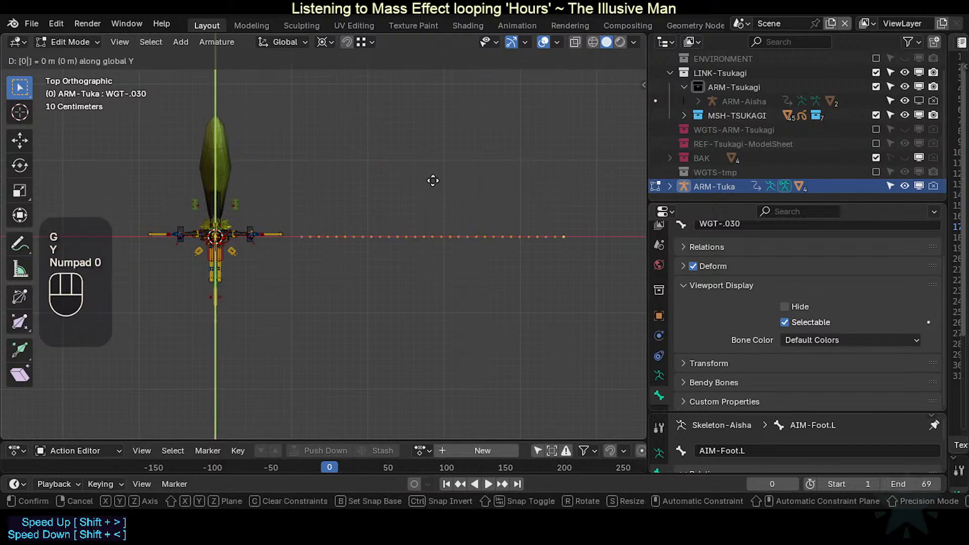
{"action": "key", "text": "Escape"}
Step: Move the selected row of WGT bones 1 m along the global Y axis and return to Object Mode
{"action": "key", "text": "g"}
{"action": "key", "text": "y"}
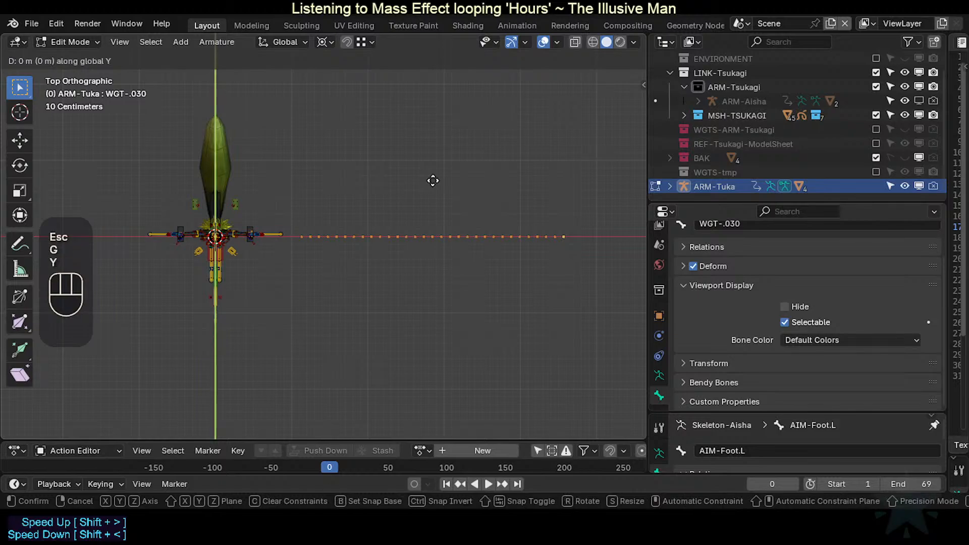
{"action": "key", "text": "KP_1"}
{"action": "key", "text": "KP_Enter"}
{"action": "middle_click_drag", "start_coordinate": [414, 188], "coordinate": [407, 228]}
{"action": "key", "text": "KP_1"}
{"action": "scroll", "coordinate": [313, 138], "scroll_direction": "up", "scroll_amount": 3}
{"action": "key", "text": "ctrl+Tab"}
Step: Examine the row of widget shapes and the gear widget beneath the feet from front and angled views
{"action": "scroll", "coordinate": [410, 230], "scroll_direction": "down", "scroll_amount": 1}
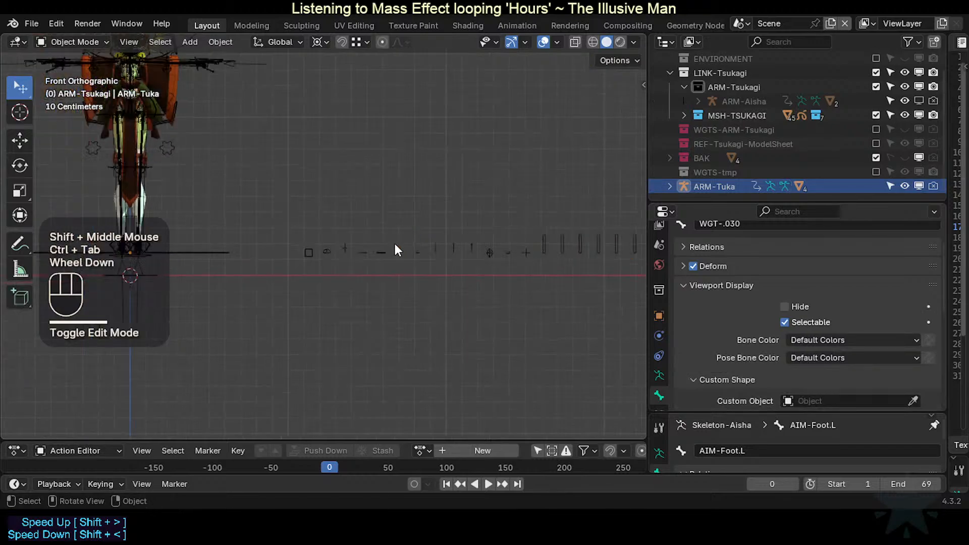
{"action": "scroll", "coordinate": [394, 242], "scroll_direction": "down", "scroll_amount": 1}
{"action": "middle_click_drag", "start_coordinate": [333, 249], "coordinate": [412, 241], "text": "shift"}
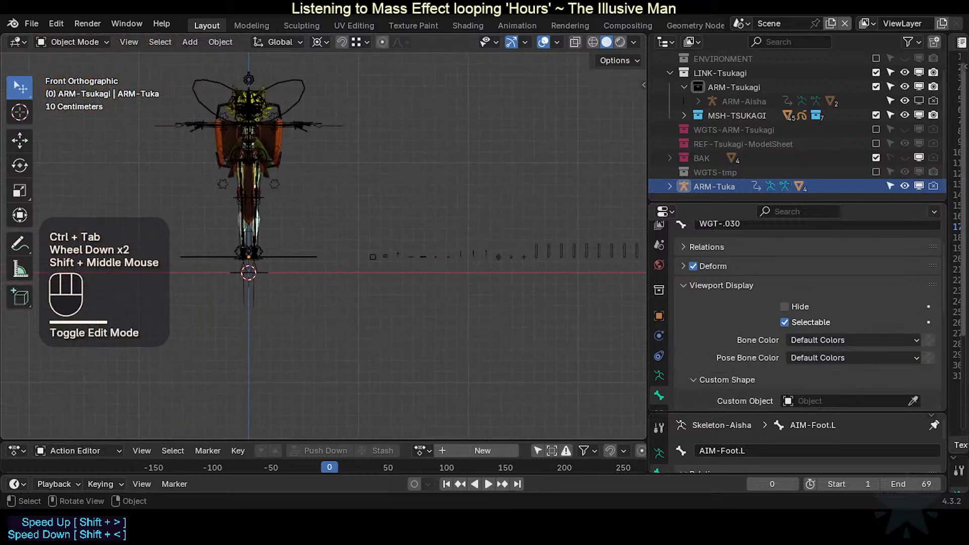
{"action": "middle_click_drag", "start_coordinate": [525, 233], "coordinate": [353, 232], "text": "shift"}
{"action": "middle_click_drag", "start_coordinate": [293, 243], "coordinate": [433, 247], "text": "shift"}
{"action": "middle_click_drag", "start_coordinate": [348, 263], "coordinate": [269, 307], "text": "shift"}
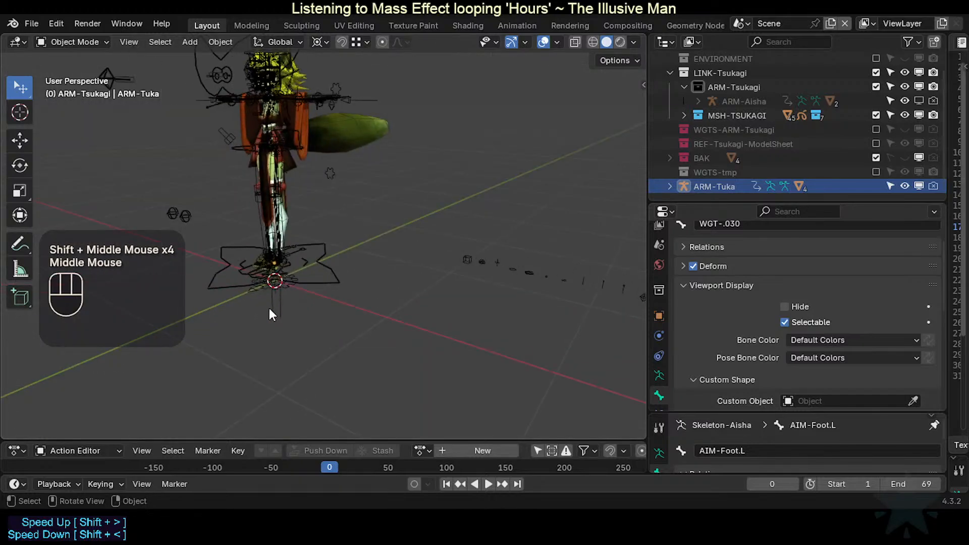
{"action": "scroll", "coordinate": [427, 277], "scroll_direction": "up", "scroll_amount": 2}
{"action": "middle_click_drag", "start_coordinate": [427, 277], "coordinate": [560, 298], "text": "shift"}
{"action": "scroll", "coordinate": [432, 197], "scroll_direction": "down", "scroll_amount": 2}
{"action": "scroll", "coordinate": [423, 205], "scroll_direction": "up", "scroll_amount": 2}
{"action": "scroll", "coordinate": [393, 185], "scroll_direction": "down", "scroll_amount": 1}
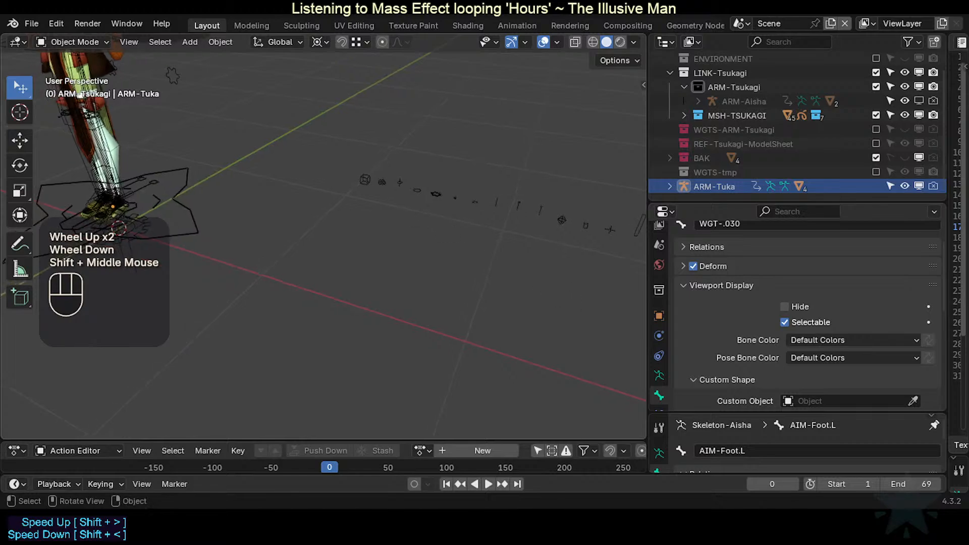
{"action": "middle_click_drag", "start_coordinate": [214, 202], "coordinate": [444, 265], "text": "shift"}
{"action": "scroll", "coordinate": [466, 273], "scroll_direction": "up", "scroll_amount": 2}
{"action": "mouse_move", "coordinate": [444, 266]}
{"action": "middle_mouse_down", "text": "shift"}
{"action": "mouse_move", "coordinate": [423, 259]}
{"action": "mouse_move", "coordinate": [440, 270]}
{"action": "mouse_move", "coordinate": [469, 250]}
{"action": "mouse_move", "coordinate": [462, 271]}
{"action": "middle_mouse_up", "text": "shift"}
{"action": "scroll", "coordinate": [390, 263], "scroll_direction": "up", "scroll_amount": 2}
{"action": "scroll", "coordinate": [413, 261], "scroll_direction": "up", "scroll_amount": 1}
{"action": "scroll", "coordinate": [450, 337], "scroll_direction": "down", "scroll_amount": 1}
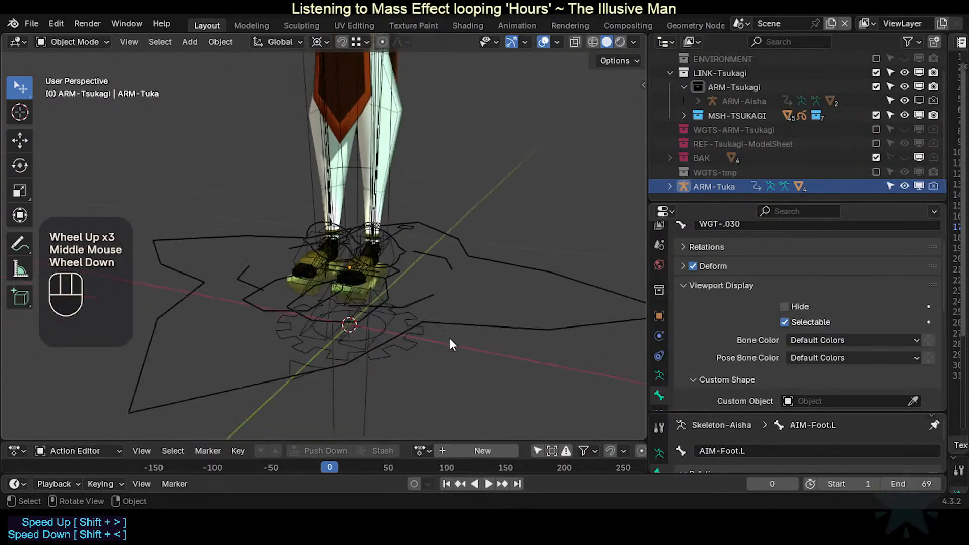
Step: Select the ARM-Tuka armature and save the file
{"action": "left_click", "coordinate": [404, 316]}
{"action": "scroll", "coordinate": [404, 316], "scroll_direction": "up", "scroll_amount": 2}
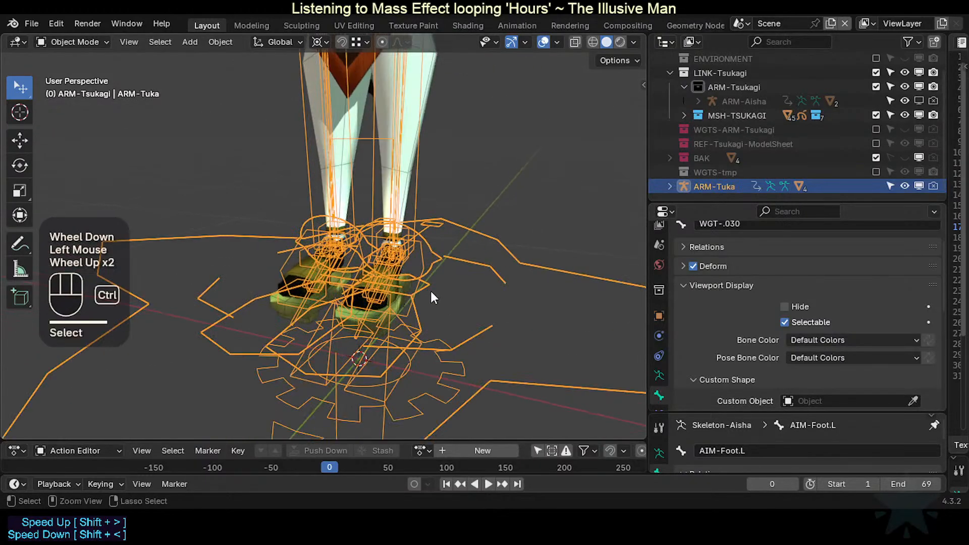
{"action": "key", "text": "ctrl+s"}
Step: Put ARM-Tuka in Pose Mode and display its bones as Octahedral
{"action": "middle_click_drag", "start_coordinate": [427, 313], "coordinate": [346, 259]}
{"action": "key", "text": "ctrl+Tab"}
{"action": "key", "text": "KP_3"}
{"action": "scroll", "coordinate": [322, 245], "scroll_direction": "up", "scroll_amount": 2}
{"action": "scroll", "coordinate": [374, 255], "scroll_direction": "up", "scroll_amount": 2}
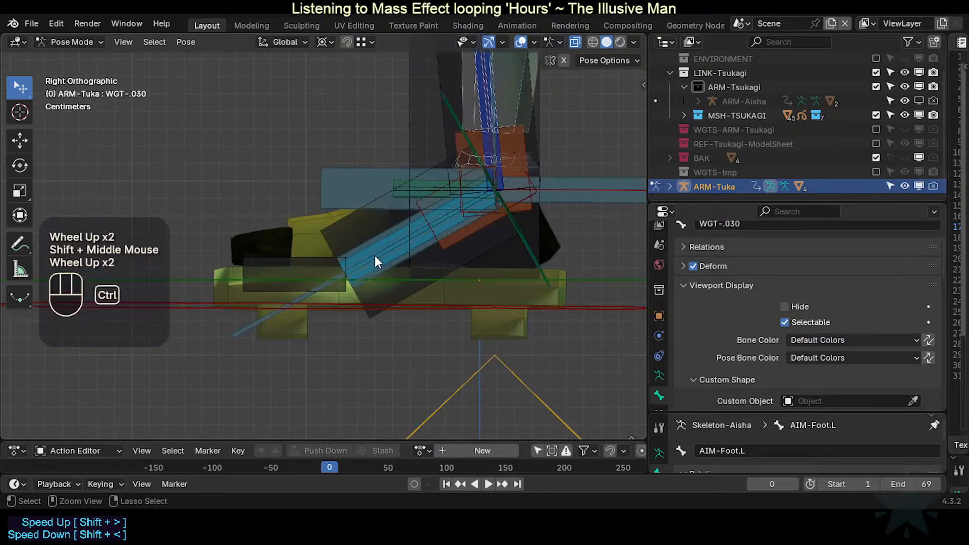
{"action": "key", "text": "shift+ctrl+alt+b"}
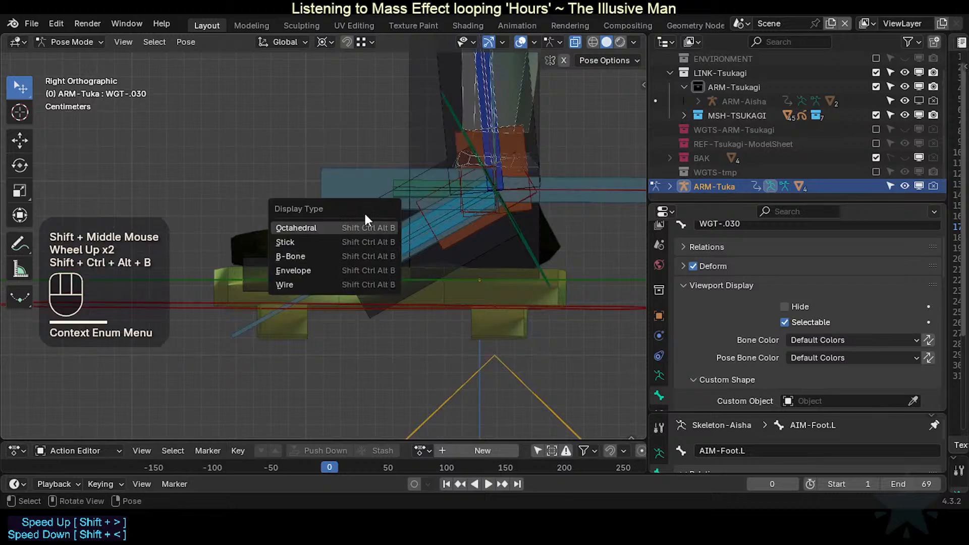
{"action": "left_click", "coordinate": [360, 228]}
Step: Clear the pose selection and examine ARM-Tuka's foot bones from several angles
{"action": "scroll", "coordinate": [361, 315], "scroll_direction": "up", "scroll_amount": 1}
{"action": "key", "text": "alt+a"}
{"action": "scroll", "coordinate": [356, 297], "scroll_direction": "down", "scroll_amount": 2}
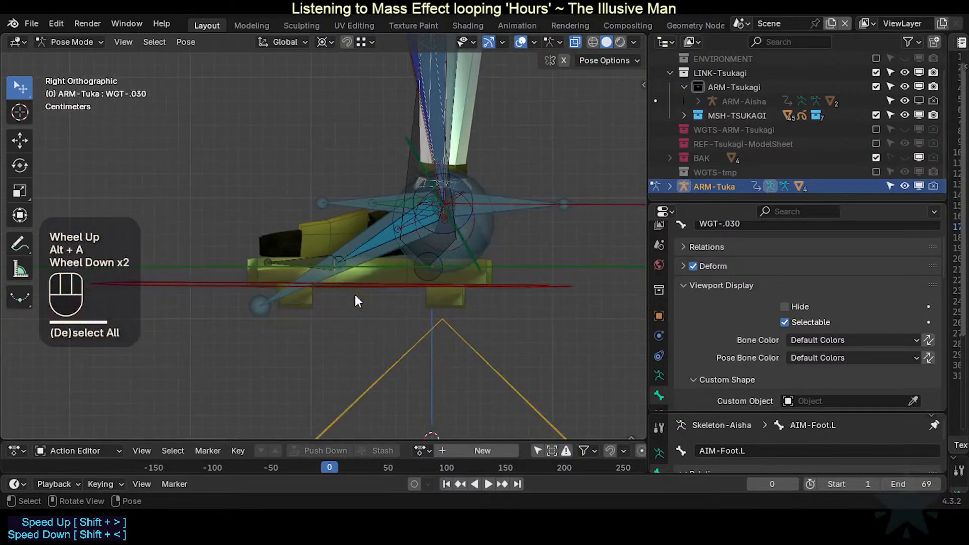
{"action": "key", "text": "KP_1"}
{"action": "middle_click_drag", "start_coordinate": [355, 297], "coordinate": [333, 286]}
{"action": "scroll", "coordinate": [333, 286], "scroll_direction": "up", "scroll_amount": 1}
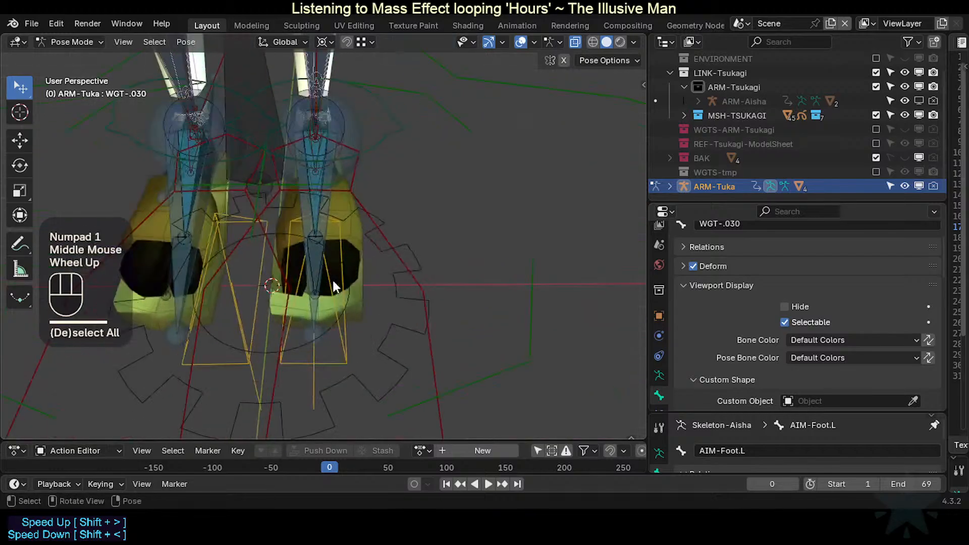
{"action": "key", "text": "KP_7"}
{"action": "key", "text": "a"}
{"action": "key", "text": "KP_4"}
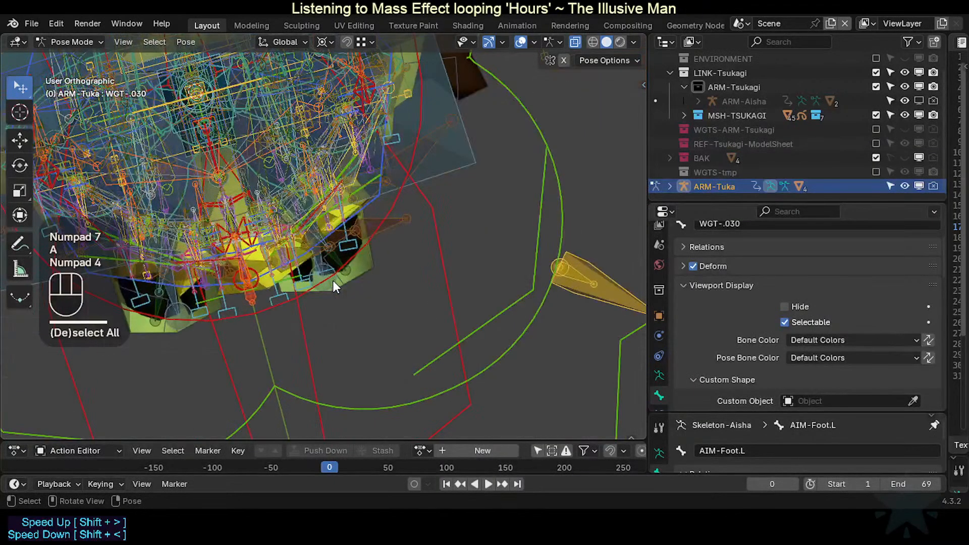
{"action": "key", "text": "KP_1"}
{"action": "key", "text": "alt+a"}
{"action": "middle_click_drag", "start_coordinate": [371, 287], "coordinate": [354, 300]}
{"action": "middle_click_drag", "start_coordinate": [358, 297], "coordinate": [364, 266]}
Step: Box-select around the toe area of one foot and check the foot bones against the sandals from the side
{"action": "key", "text": "b"}
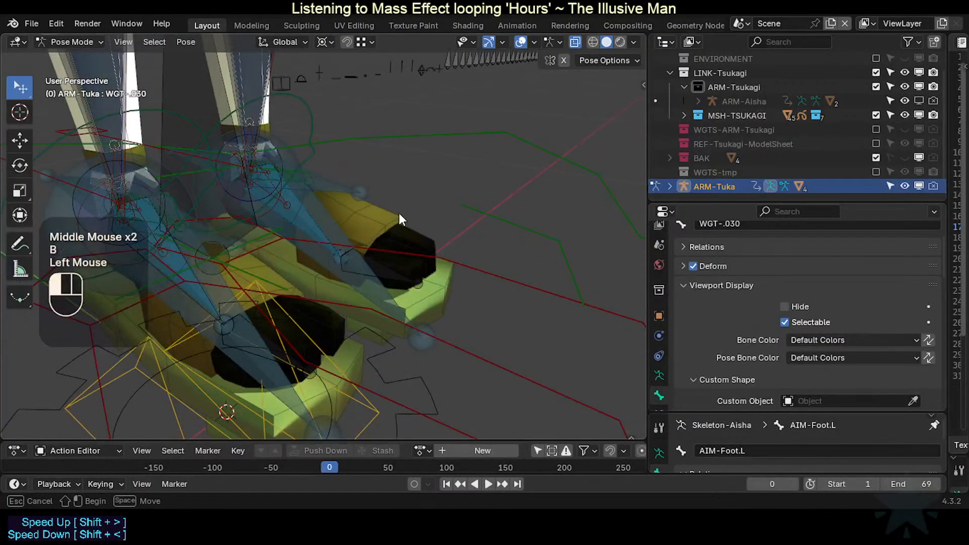
{"action": "left_click_drag", "start_coordinate": [399, 215], "coordinate": [327, 274]}
{"action": "middle_click_drag", "start_coordinate": [422, 268], "coordinate": [271, 213]}
{"action": "scroll", "coordinate": [418, 235], "scroll_direction": "down", "scroll_amount": 2}
{"action": "scroll", "coordinate": [271, 213], "scroll_direction": "down", "scroll_amount": 1}
{"action": "key", "text": "KP_3"}
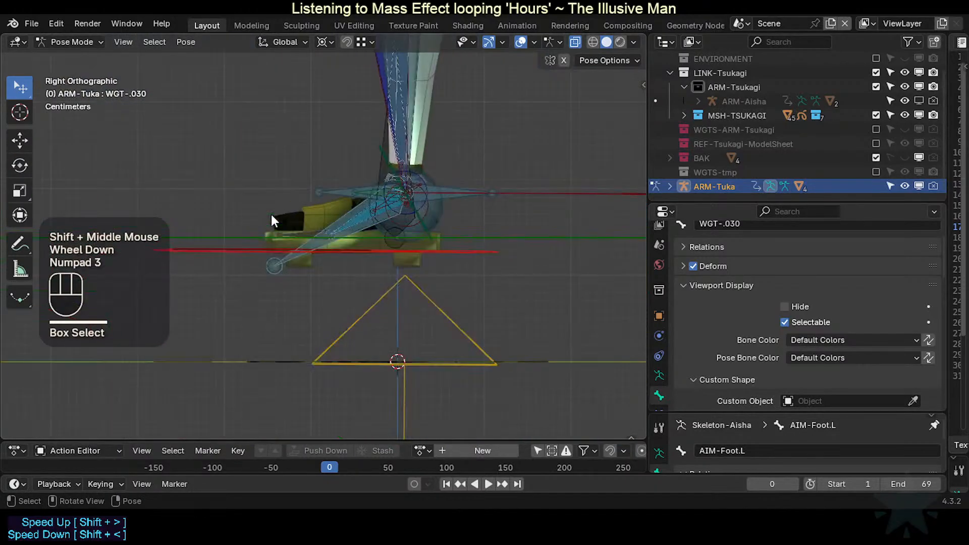
{"action": "scroll", "coordinate": [323, 237], "scroll_direction": "up", "scroll_amount": 2}
{"action": "scroll", "coordinate": [349, 205], "scroll_direction": "down", "scroll_amount": 1}
{"action": "scroll", "coordinate": [350, 205], "scroll_direction": "down", "scroll_amount": 1}
{"action": "middle_click_drag", "start_coordinate": [349, 204], "coordinate": [371, 207], "text": "shift"}
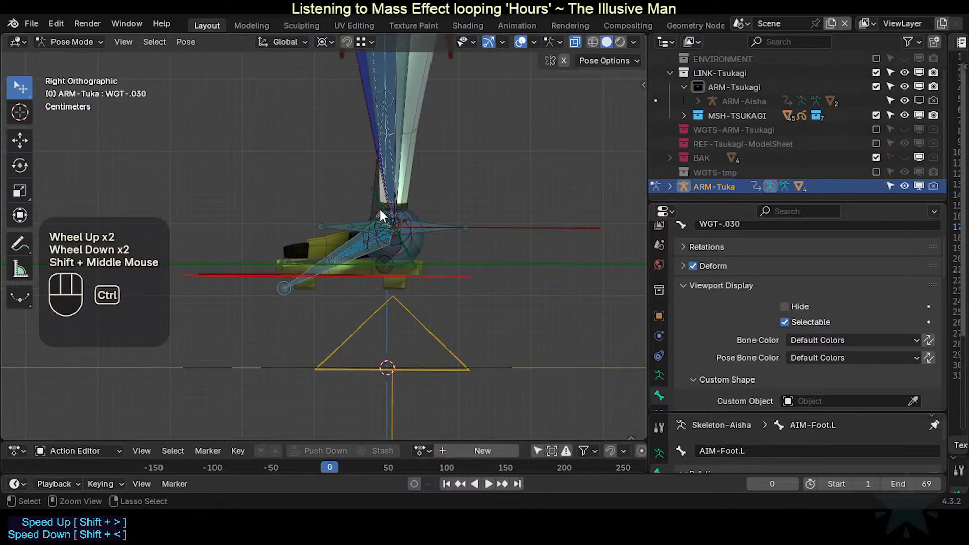
Step: Return to Object Mode, disable ARM-Tuka in the viewport and enable ARM-Aisha there instead
{"action": "key", "text": "ctrl+Tab"}
{"action": "key", "text": "4"}
{"action": "left_click", "coordinate": [486, 167]}
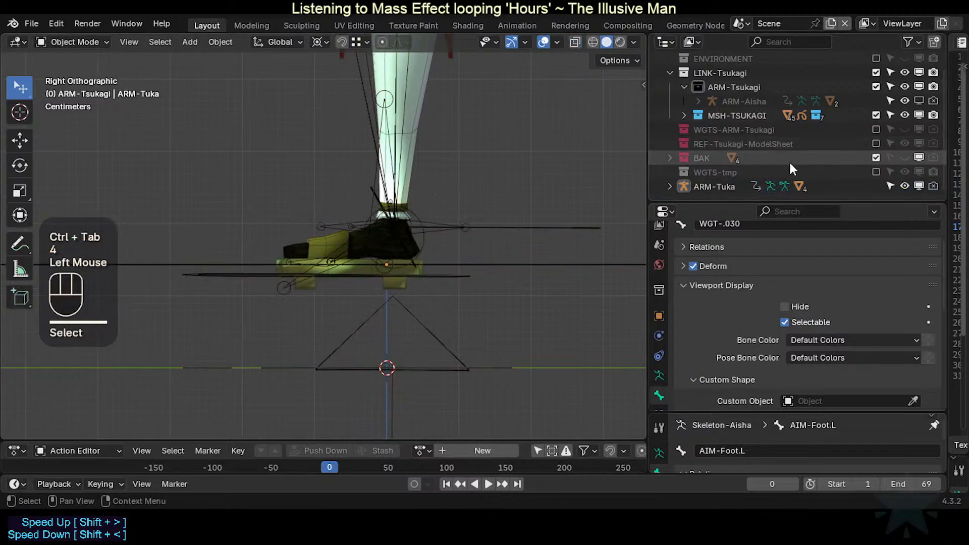
{"action": "left_click", "coordinate": [919, 187]}
{"action": "scroll", "coordinate": [844, 153], "scroll_direction": "up", "scroll_amount": 3}
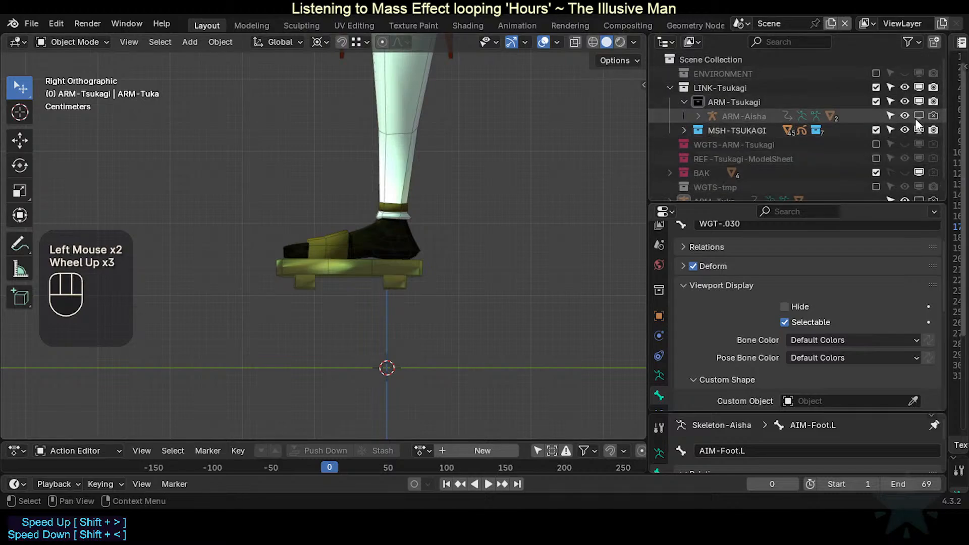
{"action": "left_click", "coordinate": [919, 116]}
Step: Put ARM-Aisha in Pose Mode and un-solo all of its bone collections
{"action": "left_click", "coordinate": [435, 222]}
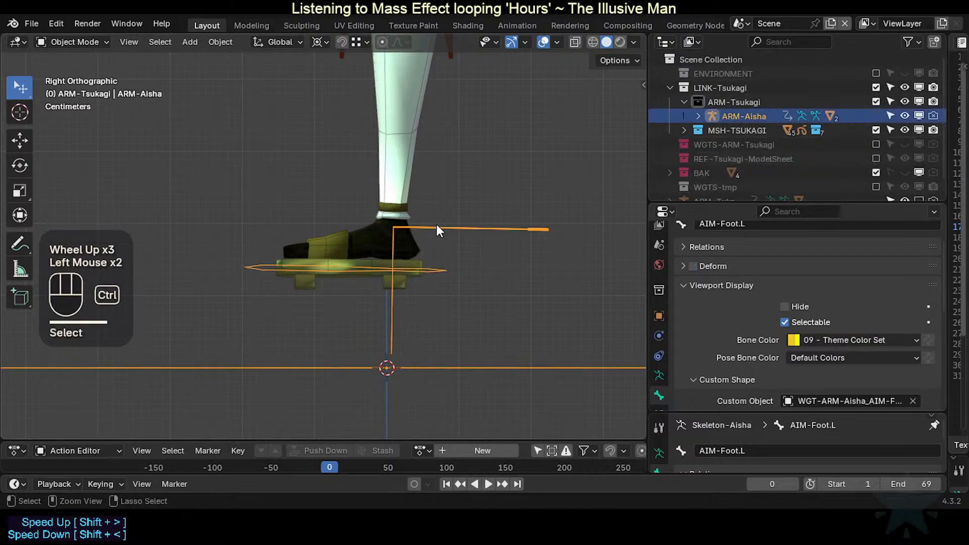
{"action": "key", "text": "ctrl+Tab"}
{"action": "scroll", "coordinate": [420, 256], "scroll_direction": "up", "scroll_amount": 1}
{"action": "key", "text": "alt+h"}
{"action": "scroll", "coordinate": [465, 153], "scroll_direction": "down", "scroll_amount": 1}
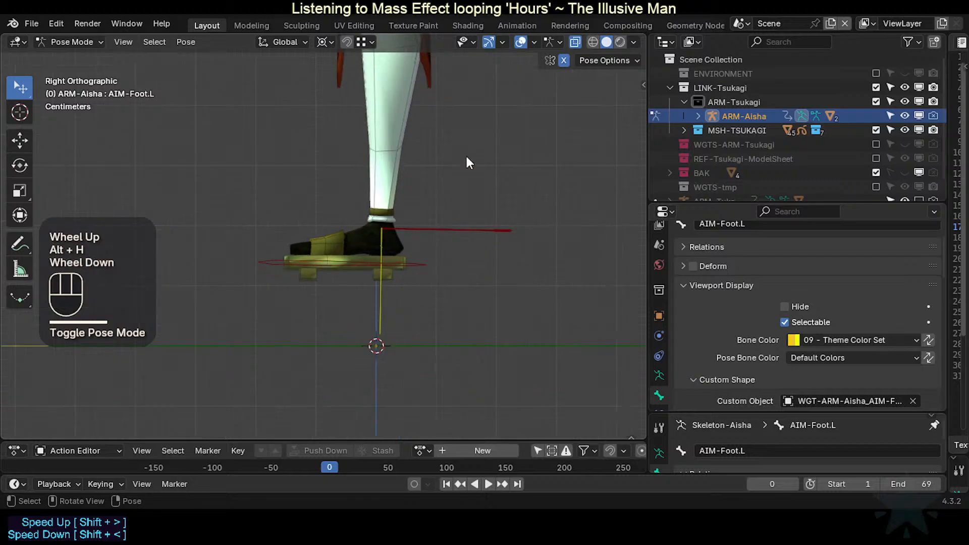
{"action": "key", "text": "q"}
{"action": "left_click", "coordinate": [468, 145]}
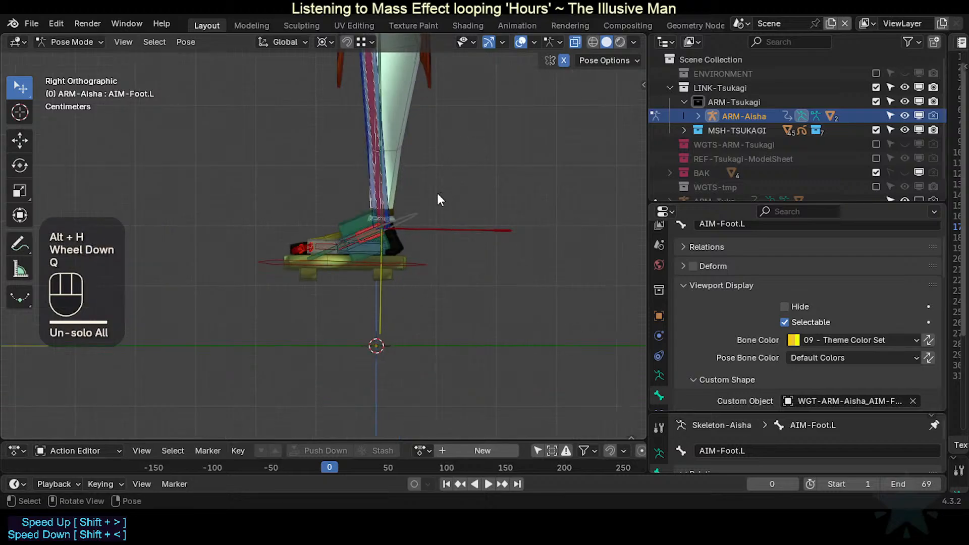
Step: Reveal ARM-Aisha's hidden bones, leave them unselected and display them as Octahedral
{"action": "key", "text": "alt+h"}
{"action": "key", "text": "alt+h"}
{"action": "key", "text": "a"}
{"action": "scroll", "coordinate": [417, 224], "scroll_direction": "up", "scroll_amount": 3}
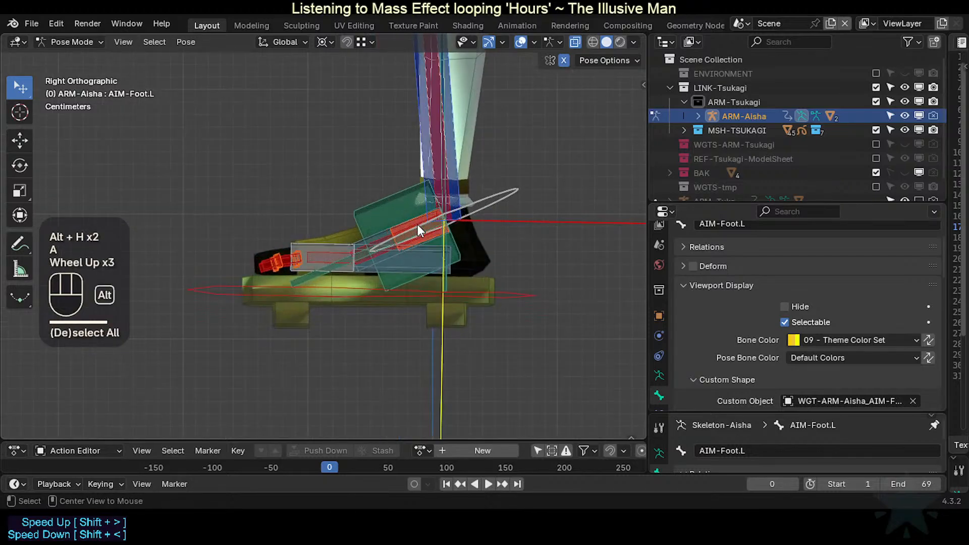
{"action": "key", "text": "alt+a"}
{"action": "key", "text": "shift+ctrl+alt+b"}
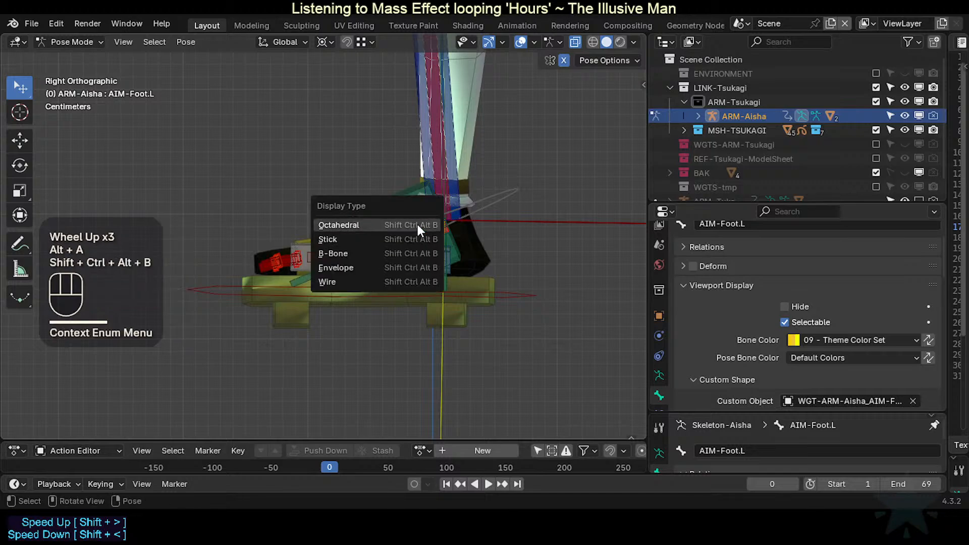
{"action": "left_click", "coordinate": [416, 225]}
Step: Select the CTL-Toes.L bone and snap the 3D cursor to its base at the toe joint
{"action": "scroll", "coordinate": [377, 234], "scroll_direction": "up", "scroll_amount": 2}
{"action": "key", "text": "alt+a"}
{"action": "key", "text": "b"}
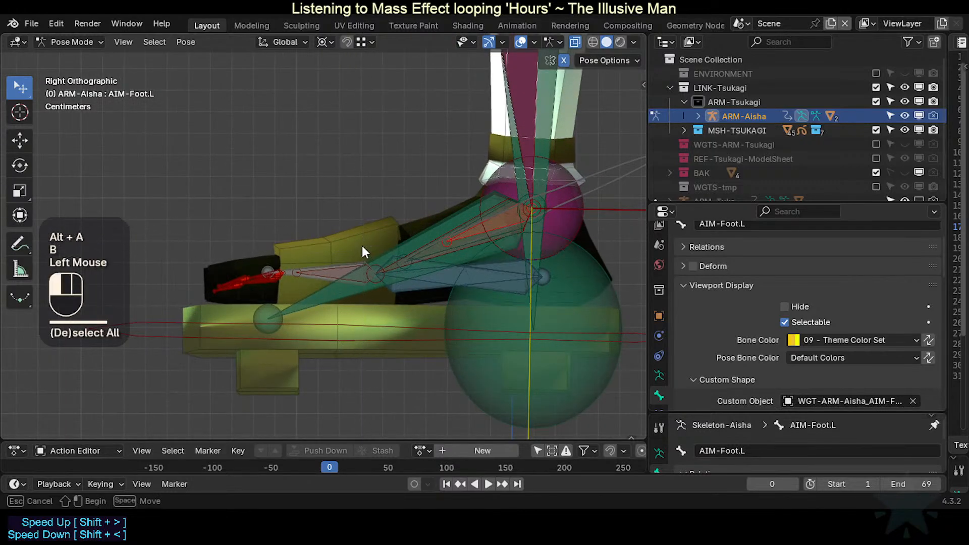
{"action": "left_click_drag", "start_coordinate": [361, 246], "coordinate": [373, 283]}
{"action": "left_click", "coordinate": [375, 263]}
{"action": "left_click", "coordinate": [376, 264]}
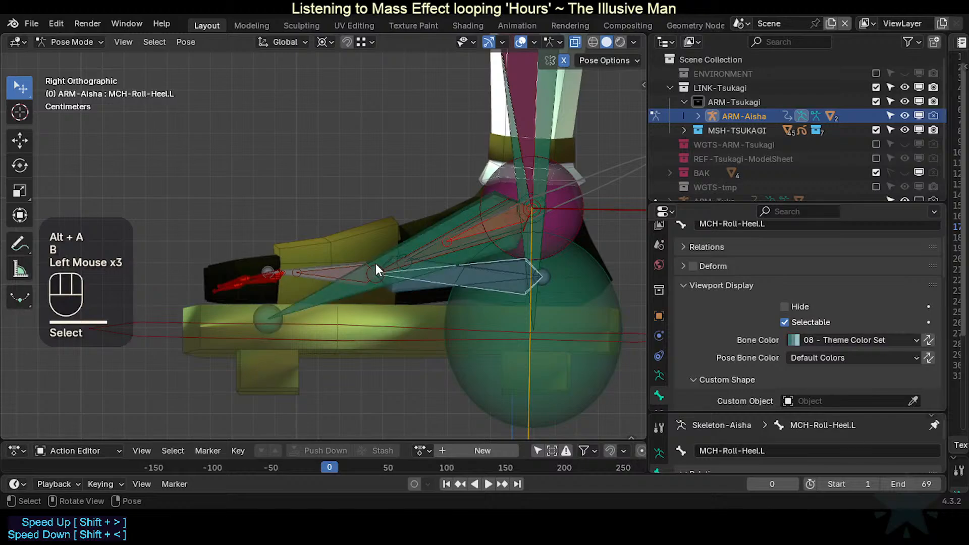
{"action": "left_click", "coordinate": [376, 263]}
{"action": "left_click", "coordinate": [371, 280]}
{"action": "left_click", "coordinate": [371, 280]}
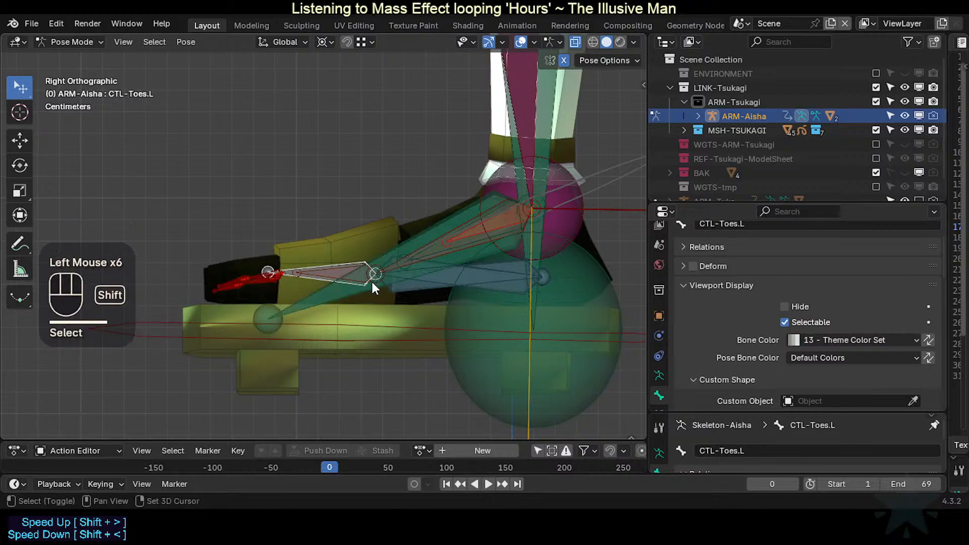
{"action": "key", "text": "shift+s"}
Step: Return ARM-Aisha to Object Mode and examine the 3D cursor's placement at the foot from angled and side views
{"action": "middle_click_drag", "start_coordinate": [380, 299], "coordinate": [388, 317]}
{"action": "scroll", "coordinate": [389, 316], "scroll_direction": "down", "scroll_amount": 2}
{"action": "key", "text": "ctrl+Tab"}
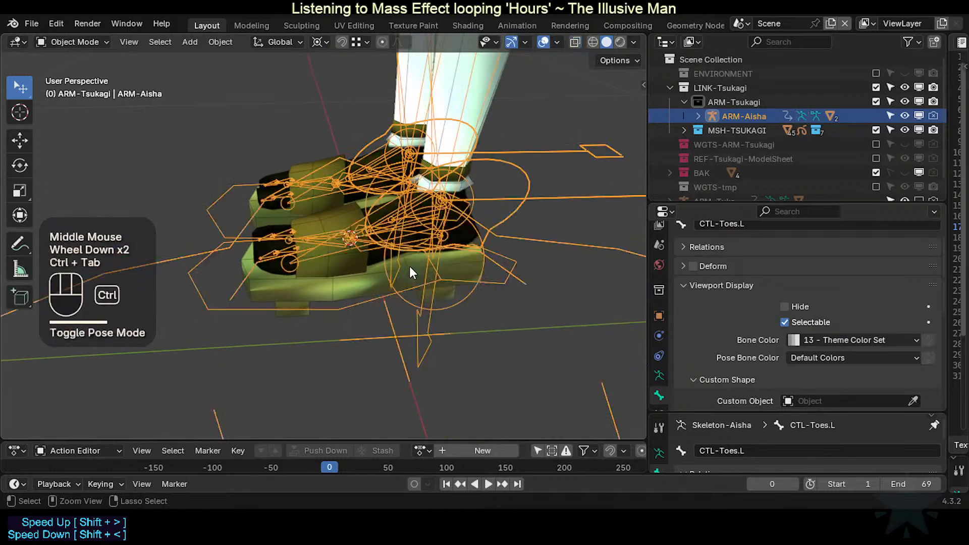
{"action": "middle_click_drag", "start_coordinate": [410, 265], "coordinate": [398, 223]}
{"action": "key", "text": "KP_3"}
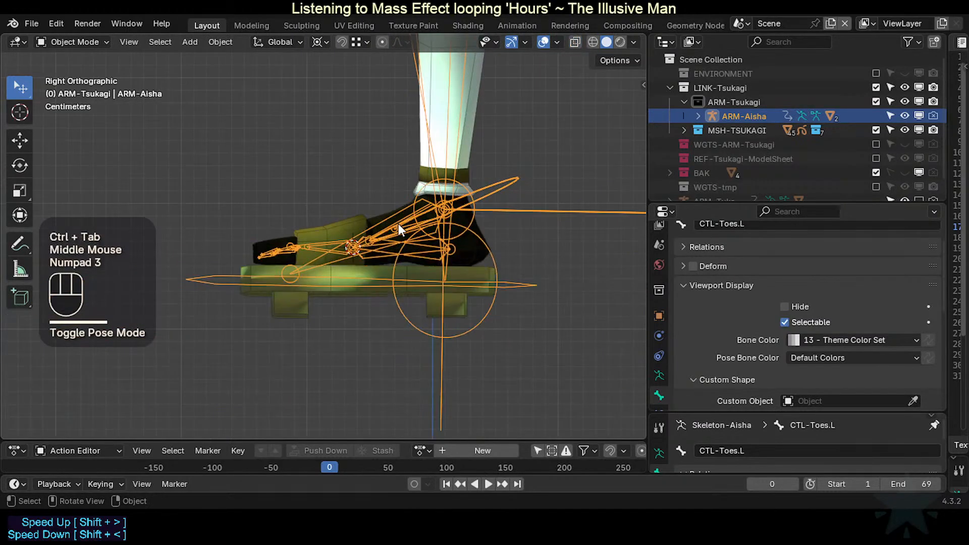
{"action": "scroll", "coordinate": [239, 234], "scroll_direction": "up", "scroll_amount": 2}
{"action": "mouse_move", "coordinate": [265, 237]}
{"action": "middle_mouse_down"}
{"action": "mouse_move", "coordinate": [265, 302]}
{"action": "mouse_move", "coordinate": [293, 335]}
{"action": "mouse_move", "coordinate": [256, 266]}
{"action": "mouse_move", "coordinate": [231, 257]}
{"action": "mouse_move", "coordinate": [271, 255]}
{"action": "middle_mouse_up"}
{"action": "scroll", "coordinate": [259, 246], "scroll_direction": "down", "scroll_amount": 2}
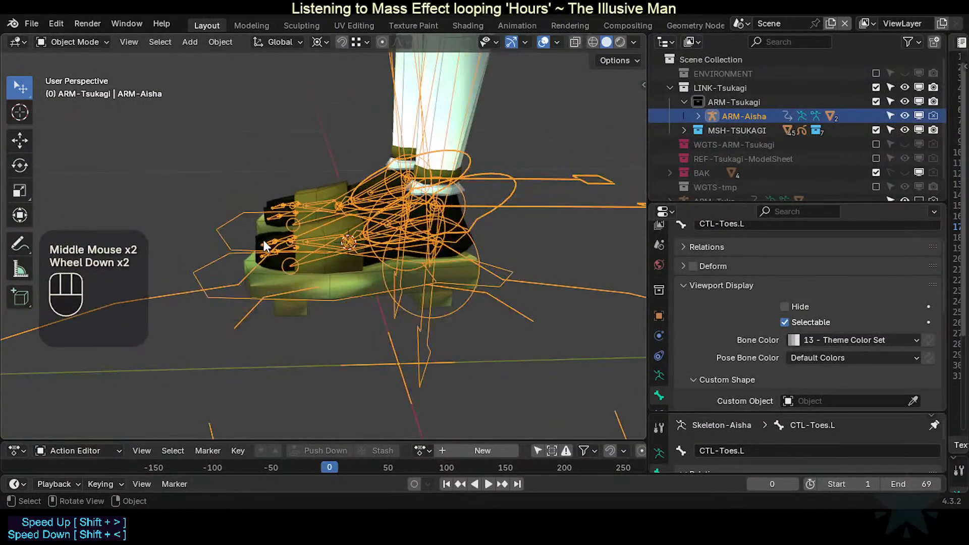
Step: Examine the 3D cursor and ARM-Aisha's foot bones against the sandals in front and side views
{"action": "key", "text": "KP_1"}
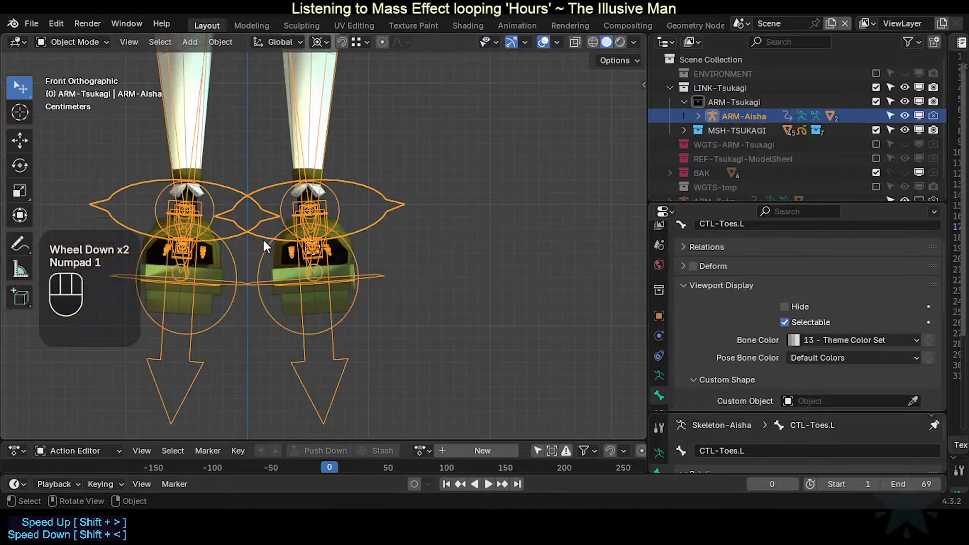
{"action": "left_click", "coordinate": [338, 344]}
{"action": "scroll", "coordinate": [335, 344], "scroll_direction": "down", "scroll_amount": 2}
{"action": "middle_click_drag", "start_coordinate": [353, 289], "coordinate": [349, 321], "text": "shift"}
{"action": "scroll", "coordinate": [349, 321], "scroll_direction": "up", "scroll_amount": 1, "text": "shift"}
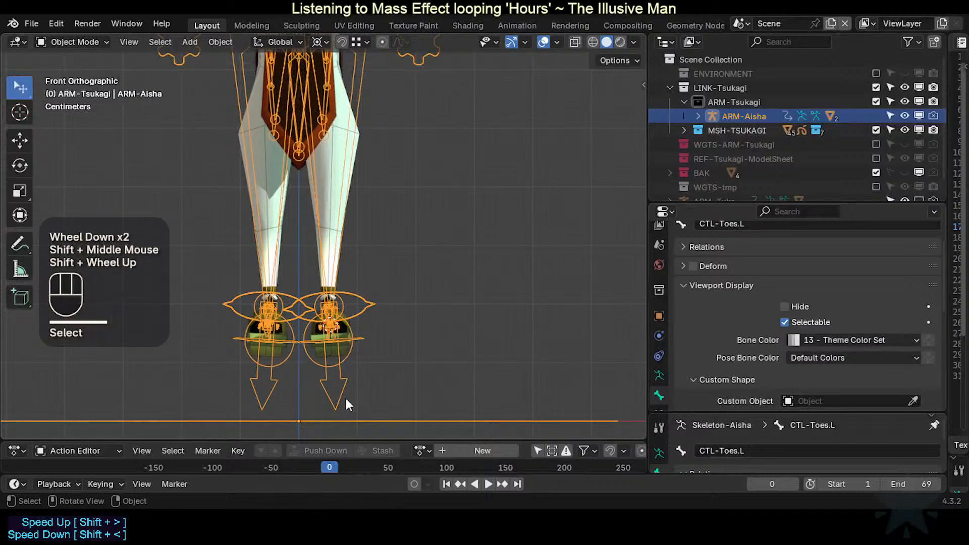
{"action": "middle_click_drag", "start_coordinate": [334, 167], "coordinate": [386, 207], "text": "shift"}
{"action": "scroll", "coordinate": [353, 286], "scroll_direction": "down", "scroll_amount": 2}
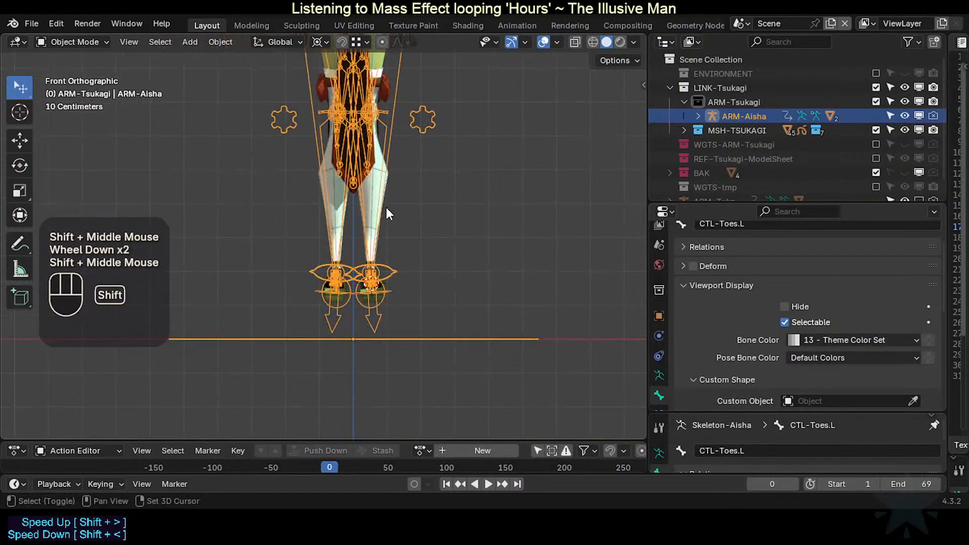
{"action": "key", "text": "KP_3"}
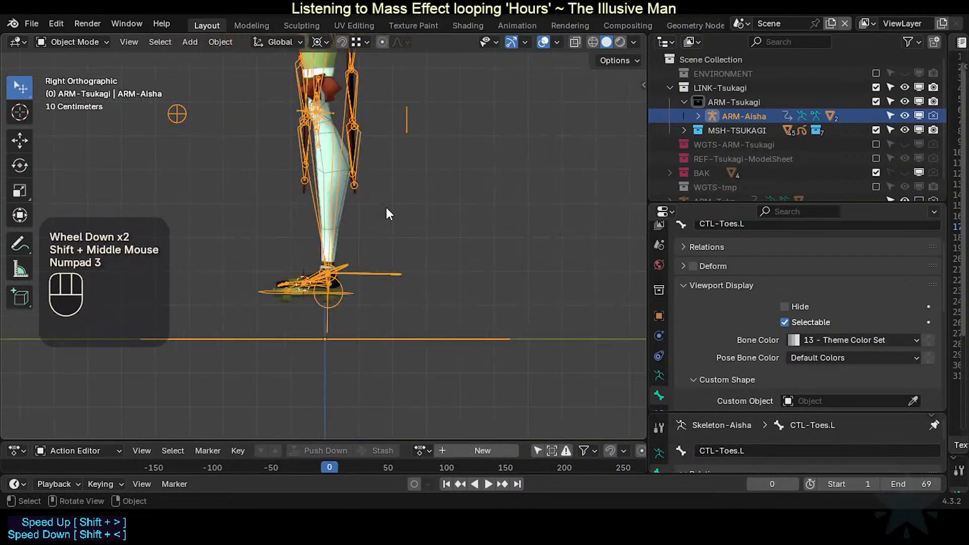
{"action": "scroll", "coordinate": [386, 207], "scroll_direction": "up", "scroll_amount": 2}
{"action": "scroll", "coordinate": [399, 240], "scroll_direction": "up", "scroll_amount": 1}
{"action": "middle_click_drag", "start_coordinate": [398, 241], "coordinate": [481, 194], "text": "shift"}
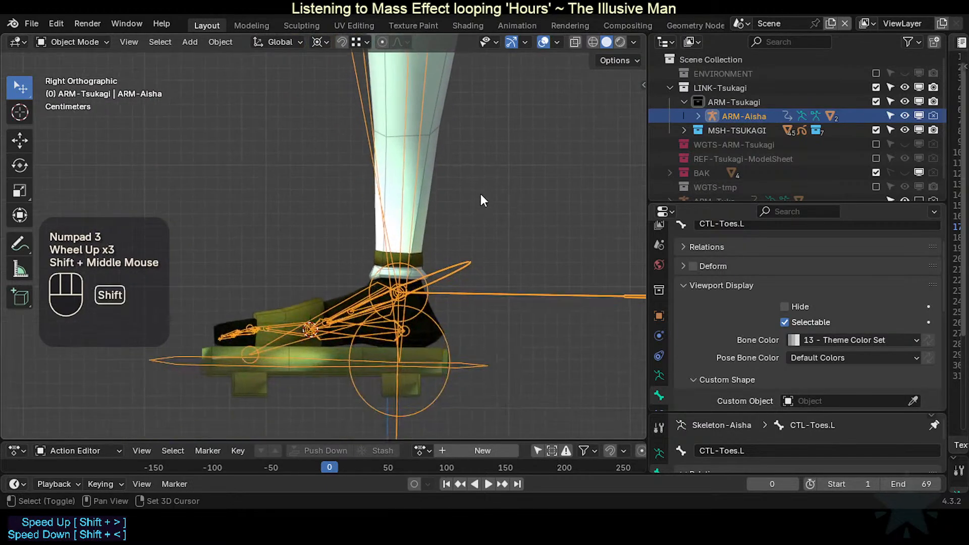
{"action": "scroll", "coordinate": [474, 281], "scroll_direction": "down", "scroll_amount": 2}
{"action": "middle_click_drag", "start_coordinate": [456, 318], "coordinate": [513, 310], "text": "shift"}
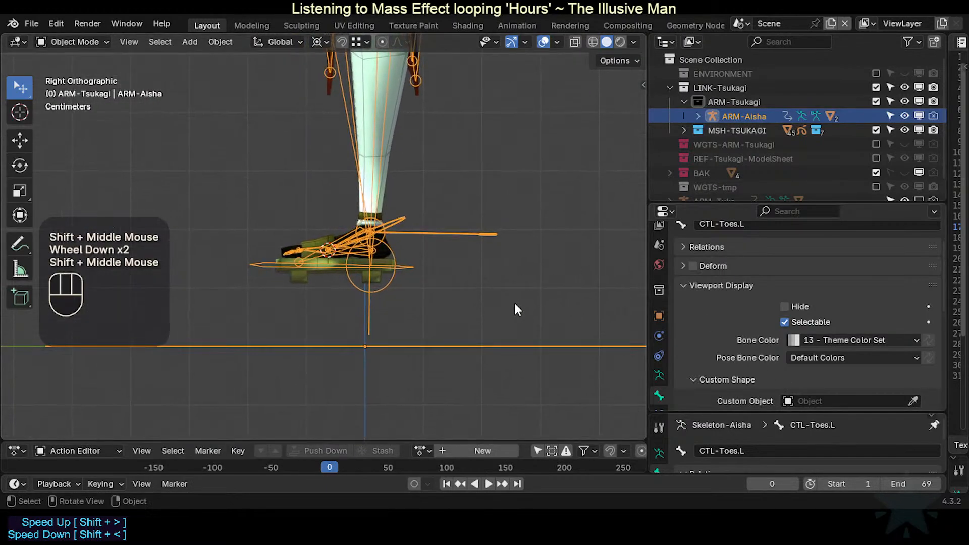
{"action": "scroll", "coordinate": [469, 302], "scroll_direction": "up", "scroll_amount": 3}
{"action": "scroll", "coordinate": [468, 297], "scroll_direction": "down", "scroll_amount": 2}
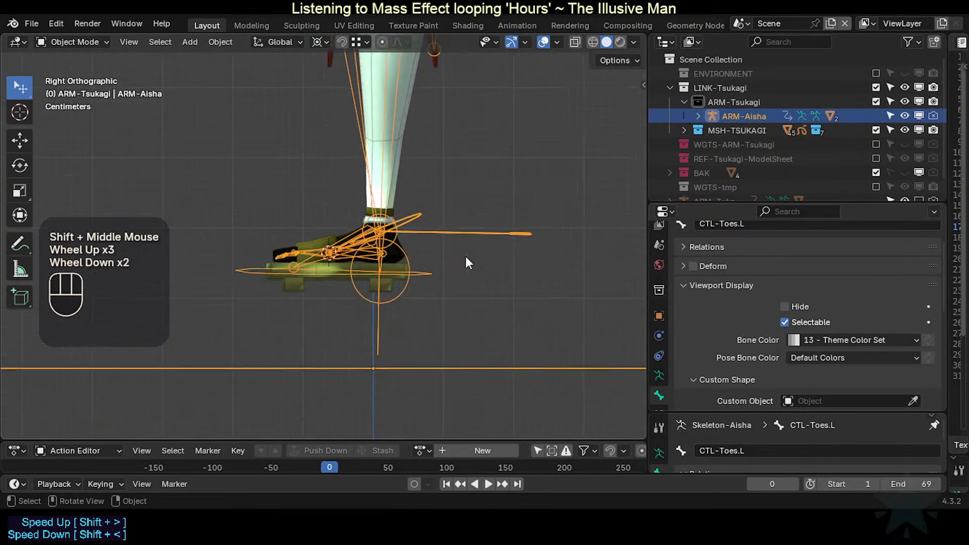
Step: Hide ARM-Aisha in the viewport, show ARM-Tuka in its place and select it
{"action": "left_click", "coordinate": [922, 115]}
{"action": "left_click", "coordinate": [544, 201]}
{"action": "scroll", "coordinate": [884, 182], "scroll_direction": "down", "scroll_amount": 2}
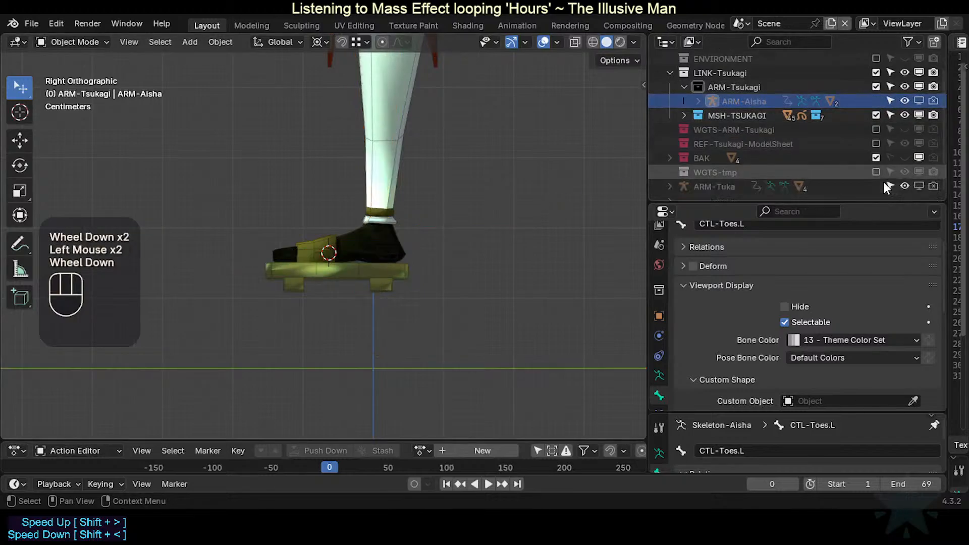
{"action": "left_click", "coordinate": [918, 185]}
{"action": "scroll", "coordinate": [367, 248], "scroll_direction": "up", "scroll_amount": 2}
{"action": "left_click", "coordinate": [350, 263]}
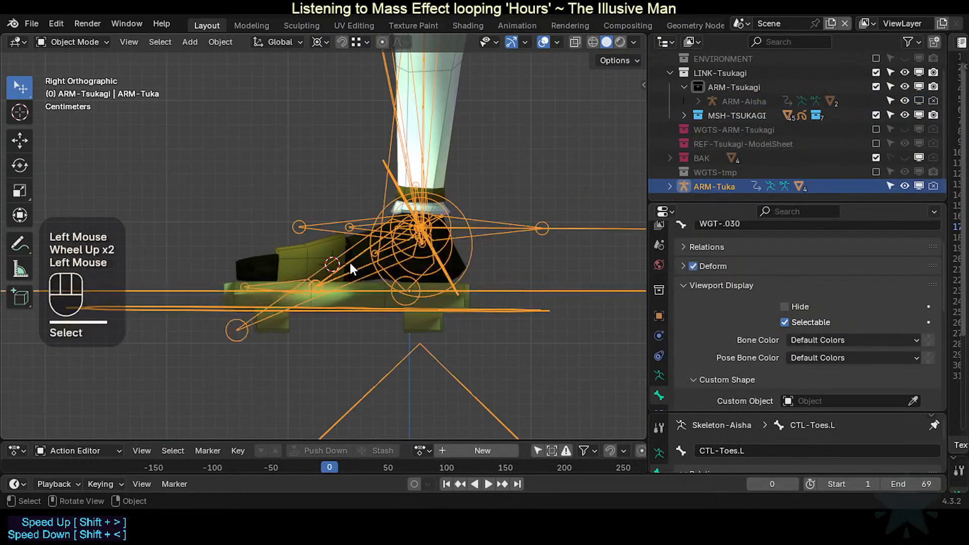
Step: Put ARM-Tuka in Edit Mode, deselect all bones and reveal the hidden ones
{"action": "key", "text": "Tab"}
{"action": "scroll", "coordinate": [348, 266], "scroll_direction": "down", "scroll_amount": 2}
{"action": "scroll", "coordinate": [342, 267], "scroll_direction": "up", "scroll_amount": 2}
{"action": "key", "text": "alt+a"}
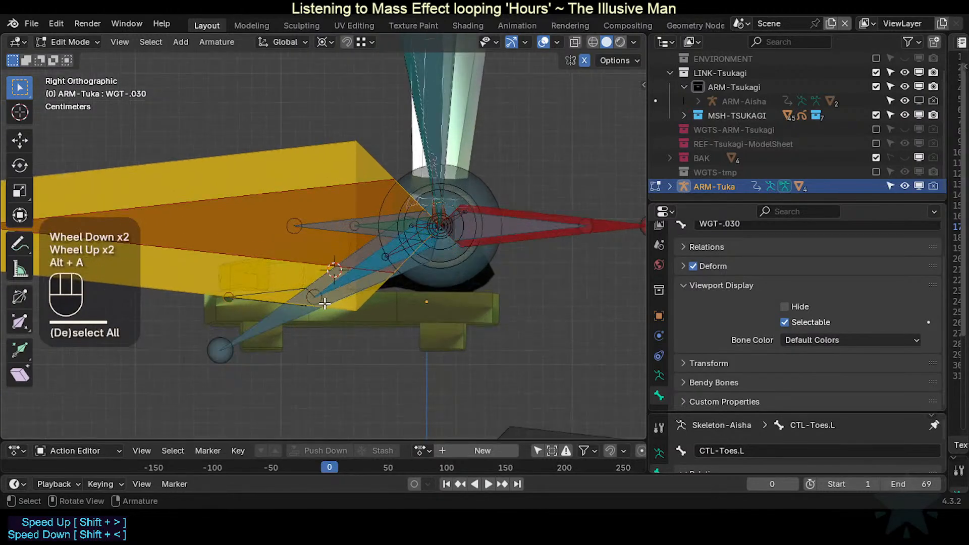
{"action": "key", "text": "c"}
{"action": "right_click", "coordinate": [315, 302]}
{"action": "left_click", "coordinate": [313, 297]}
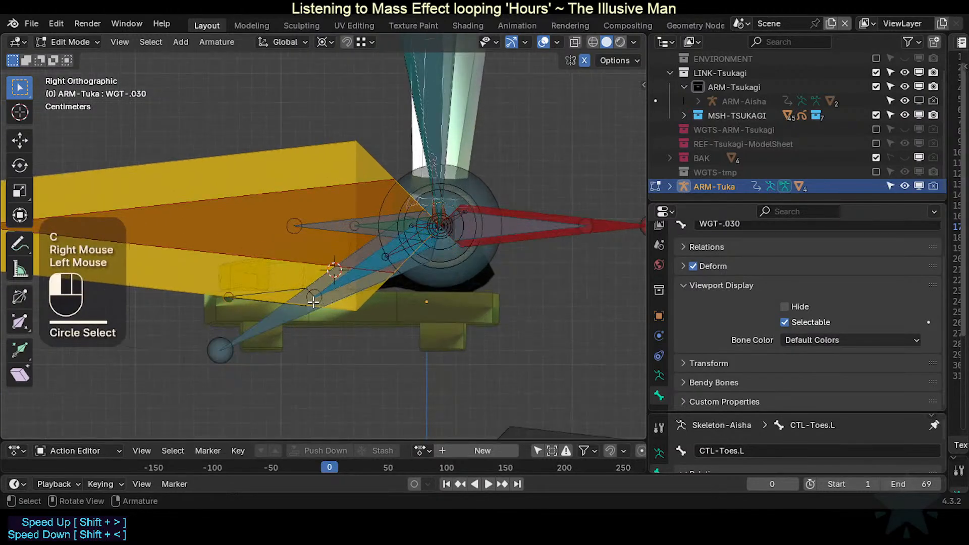
{"action": "key", "text": "alt+h"}
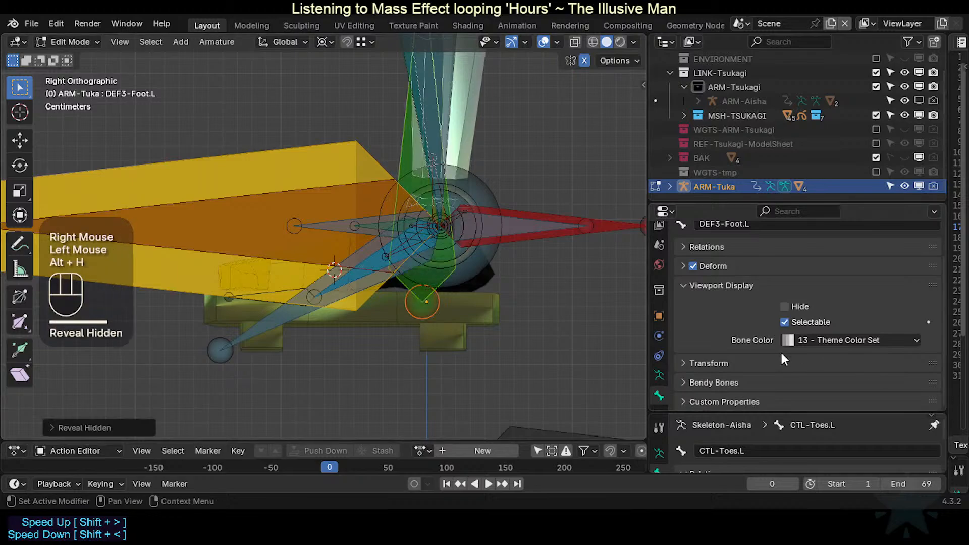
Step: Switch ARM-Tuka to Pose Mode, reveal its hidden pose bones and select MAP-Ankle.L
{"action": "left_click", "coordinate": [380, 351]}
{"action": "scroll", "coordinate": [380, 351], "scroll_direction": "down", "scroll_amount": 1}
{"action": "key", "text": "q"}
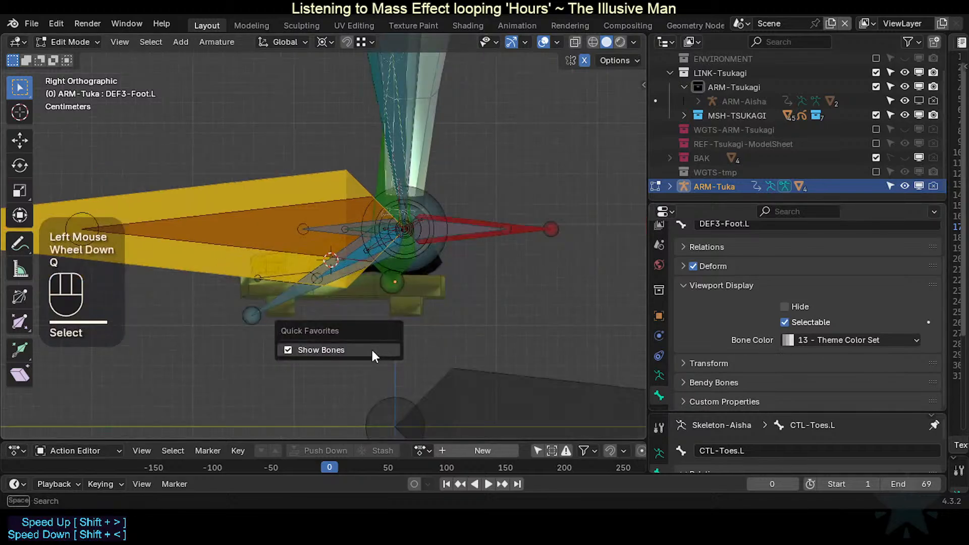
{"action": "key", "text": "q"}
{"action": "left_click", "coordinate": [486, 231]}
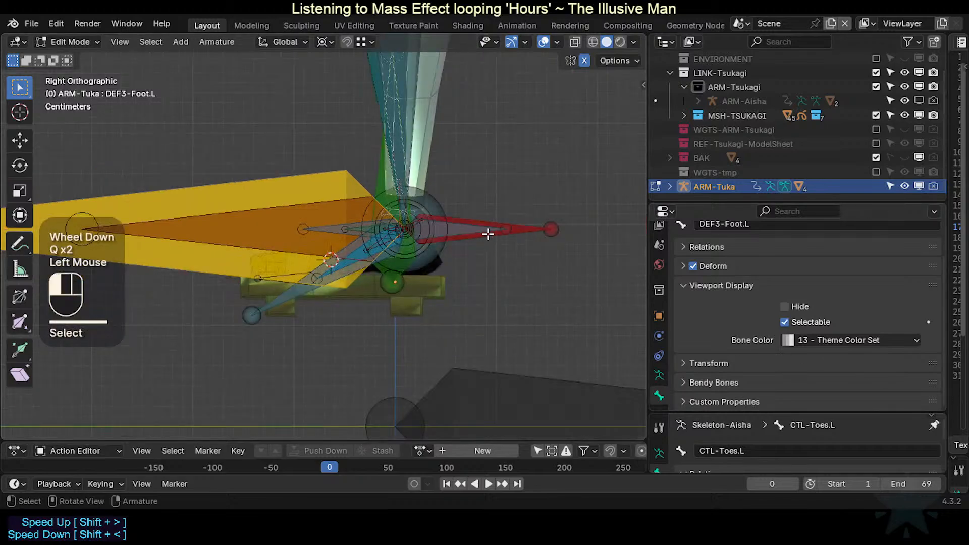
{"action": "key", "text": "ctrl+Tab"}
{"action": "key", "text": "a"}
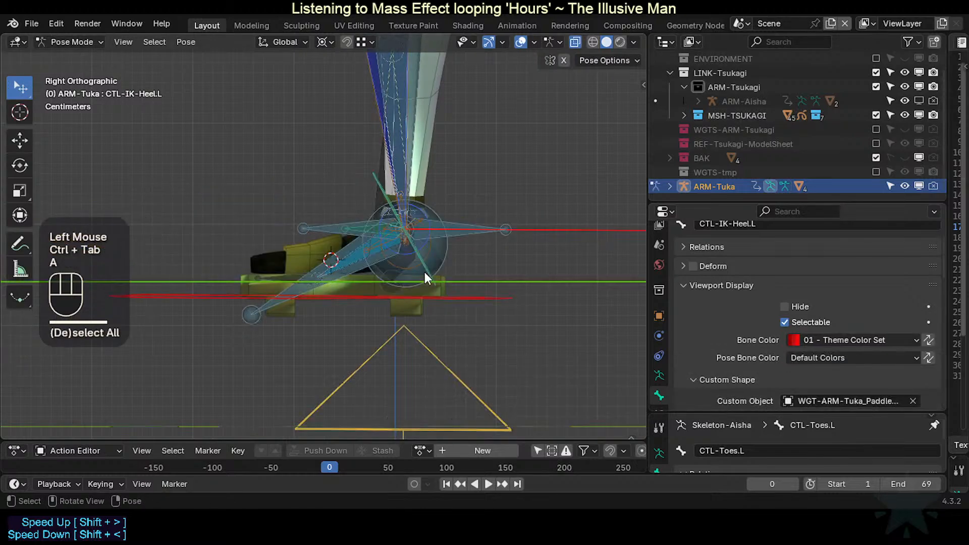
{"action": "key", "text": "q"}
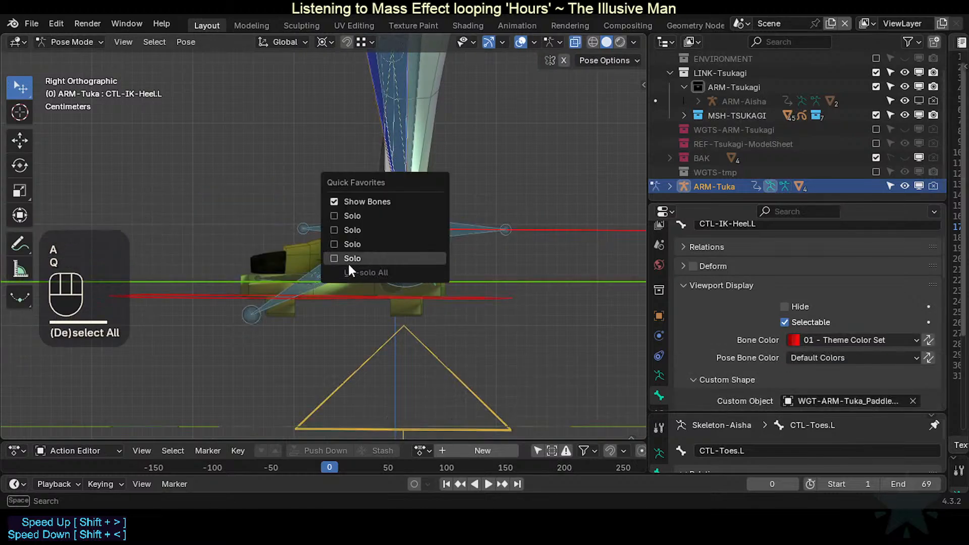
{"action": "scroll", "coordinate": [343, 319], "scroll_direction": "up", "scroll_amount": 2}
{"action": "key", "text": "a"}
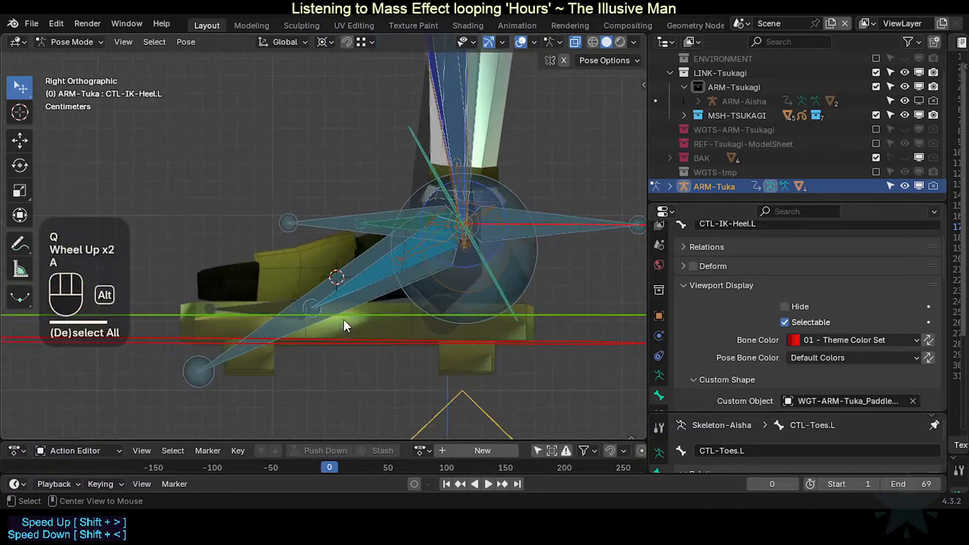
{"action": "key", "text": "alt+h"}
{"action": "key", "text": "alt+h"}
{"action": "left_click", "coordinate": [316, 295]}
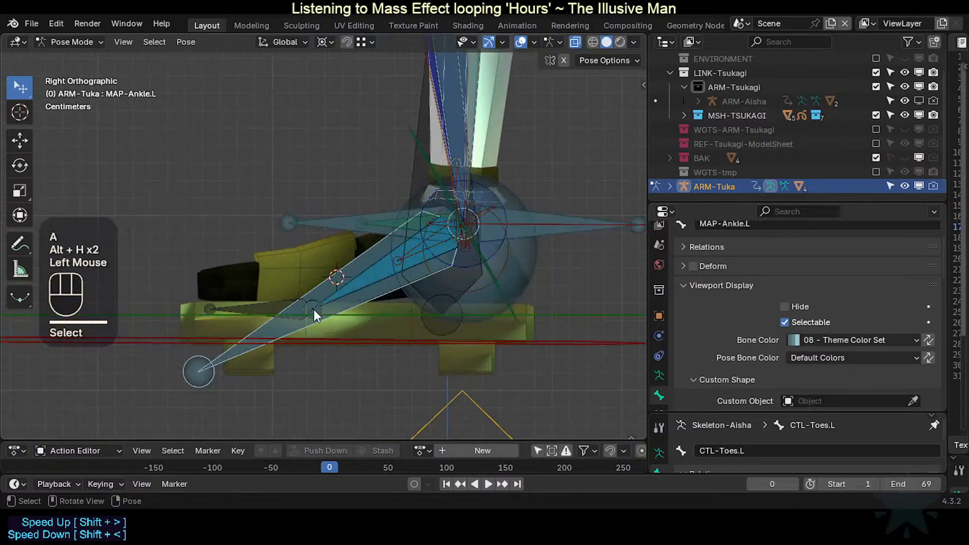
Step: Return ARM-Tuka to Edit Mode and hide the AIM-Foot and MTR-IK-Foot bones of both feet
{"action": "key", "text": "Tab"}
{"action": "scroll", "coordinate": [332, 316], "scroll_direction": "down", "scroll_amount": 1}
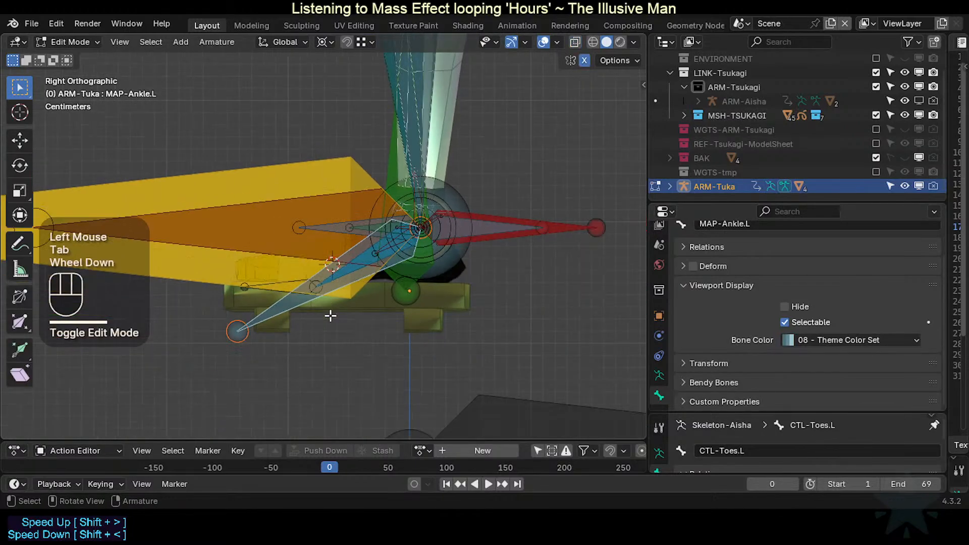
{"action": "left_click", "coordinate": [305, 176]}
{"action": "left_click", "coordinate": [296, 161]}
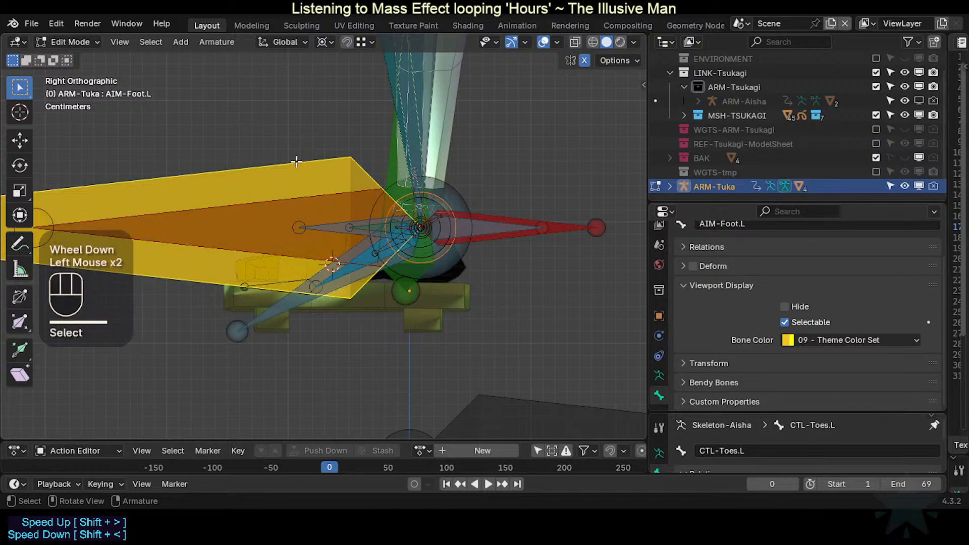
{"action": "key", "text": "h"}
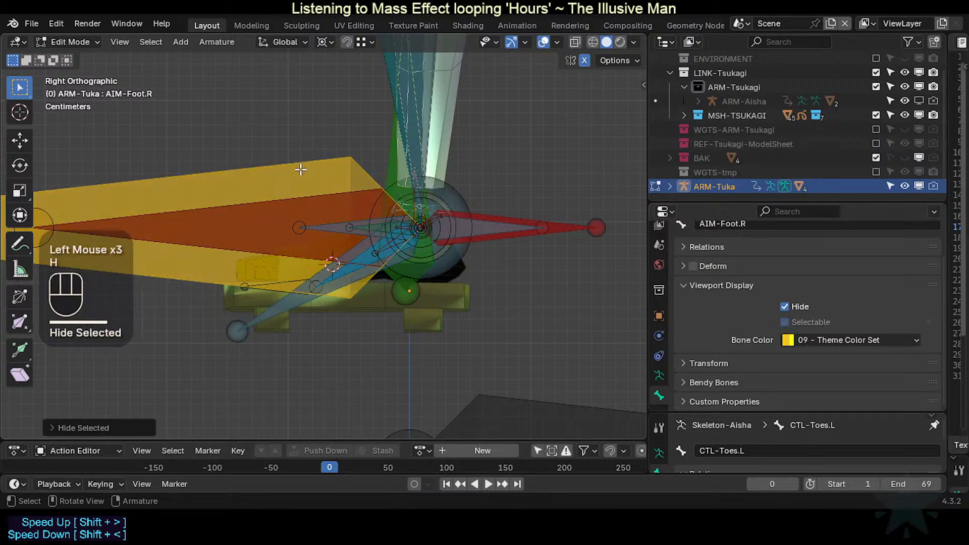
{"action": "left_click", "coordinate": [314, 176]}
{"action": "key", "text": "h"}
{"action": "left_click", "coordinate": [294, 201]}
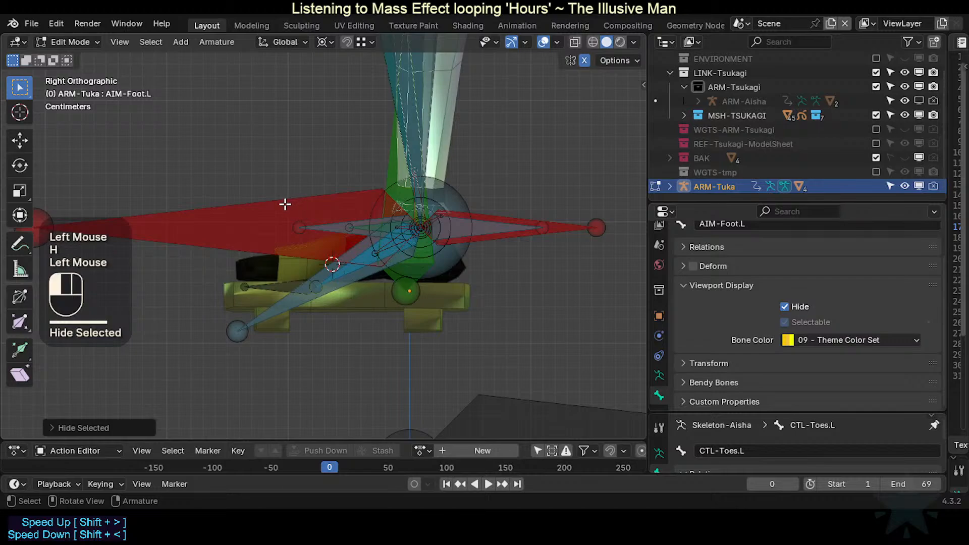
{"action": "key", "text": "h"}
{"action": "left_click", "coordinate": [295, 215]}
{"action": "key", "text": "h"}
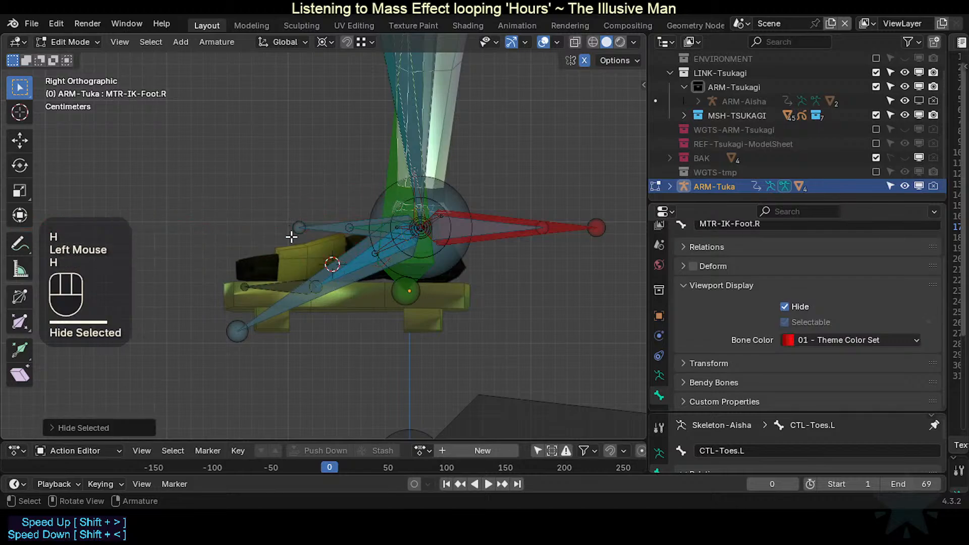
Step: Try to raise the box-selected joints at the front of the foot by about 0.01 m in side view
{"action": "scroll", "coordinate": [294, 237], "scroll_direction": "up", "scroll_amount": 2}
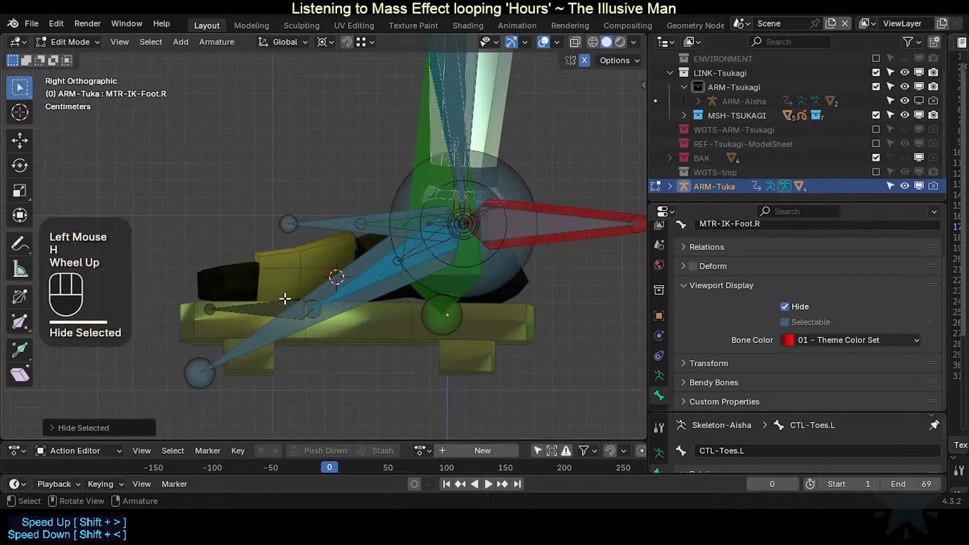
{"action": "key", "text": "b"}
{"action": "left_click_drag", "start_coordinate": [188, 269], "coordinate": [339, 411]}
{"action": "key", "text": "g"}
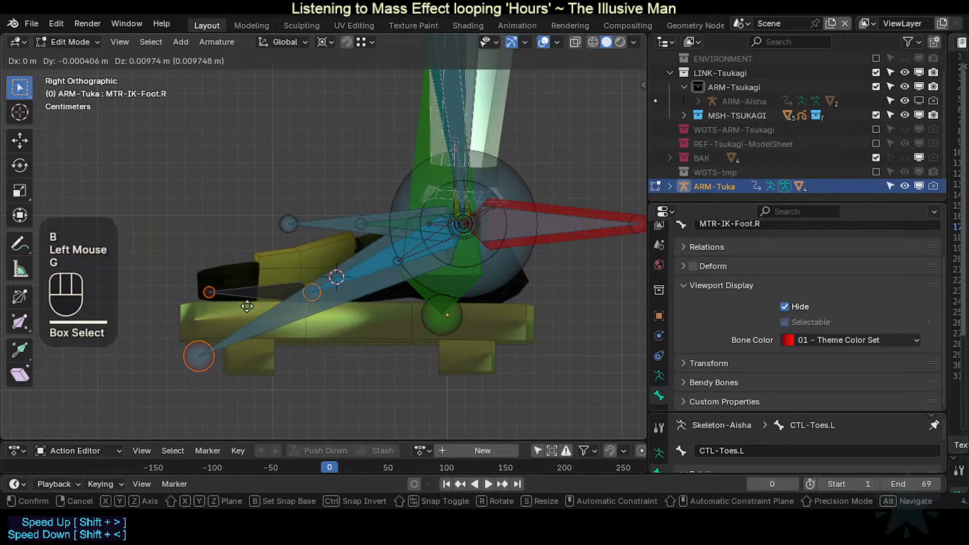
{"action": "key", "text": "Escape"}
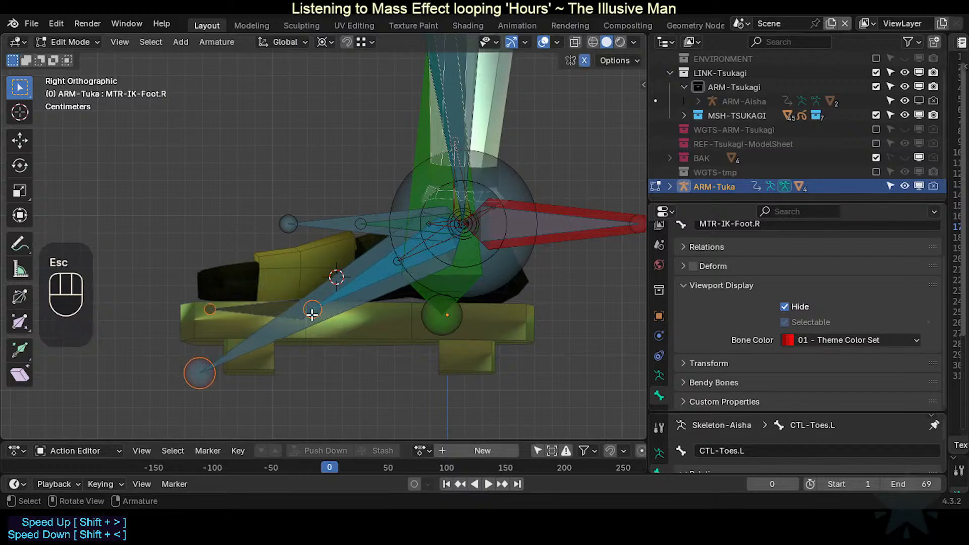
Step: Select the VRM-Toes.L bone, frame it in side view and try to move it up toward the 3D cursor
{"action": "left_click", "coordinate": [288, 303], "text": "shift"}
{"action": "left_click", "coordinate": [281, 309]}
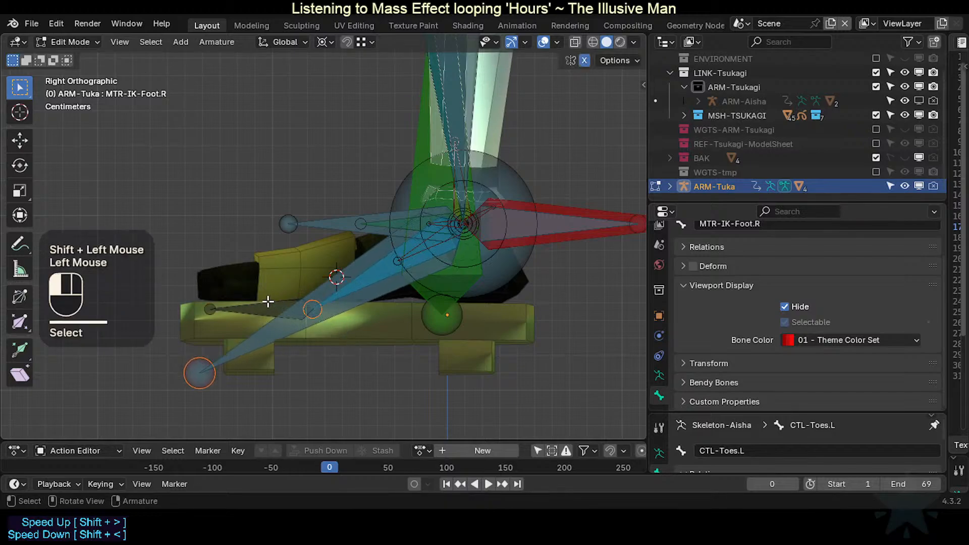
{"action": "middle_click_drag", "start_coordinate": [280, 302], "coordinate": [290, 316]}
{"action": "scroll", "coordinate": [291, 316], "scroll_direction": "down", "scroll_amount": 1}
{"action": "scroll", "coordinate": [299, 328], "scroll_direction": "up", "scroll_amount": 1}
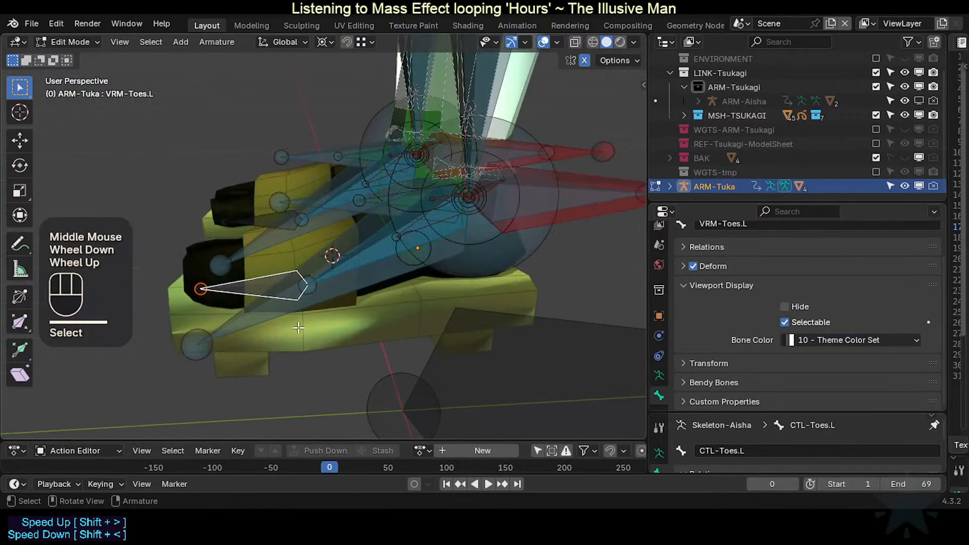
{"action": "key", "text": "KP_Decimal"}
{"action": "key", "text": "KP_3"}
{"action": "key", "text": "g"}
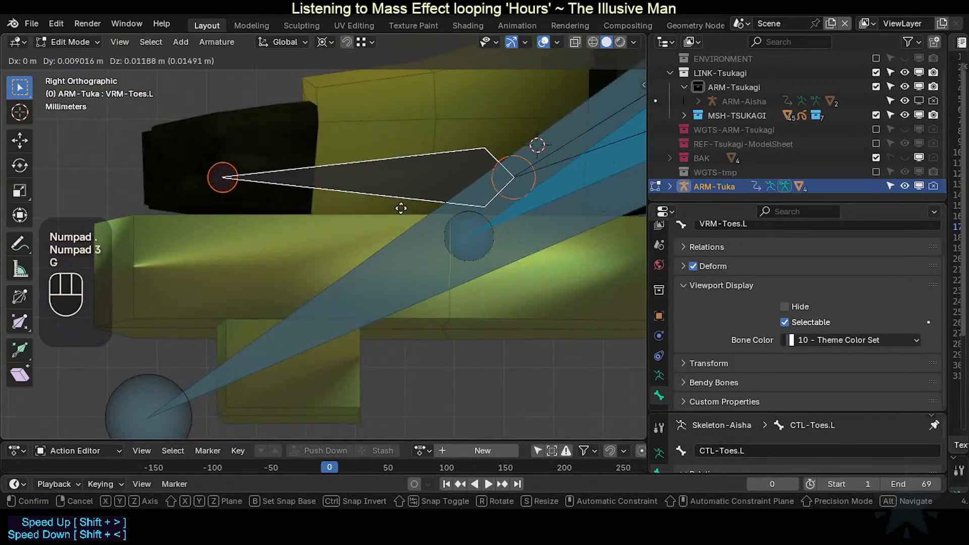
{"action": "key", "text": "Escape"}
Step: Cycle through the overlapping bone tips at the left toe joint and try to move the tip of DEF3-Foot.L
{"action": "scroll", "coordinate": [429, 151], "scroll_direction": "down", "scroll_amount": 2}
{"action": "middle_click_drag", "start_coordinate": [459, 151], "coordinate": [382, 277], "text": "shift"}
{"action": "left_click", "coordinate": [357, 301]}
{"action": "left_click", "coordinate": [340, 220]}
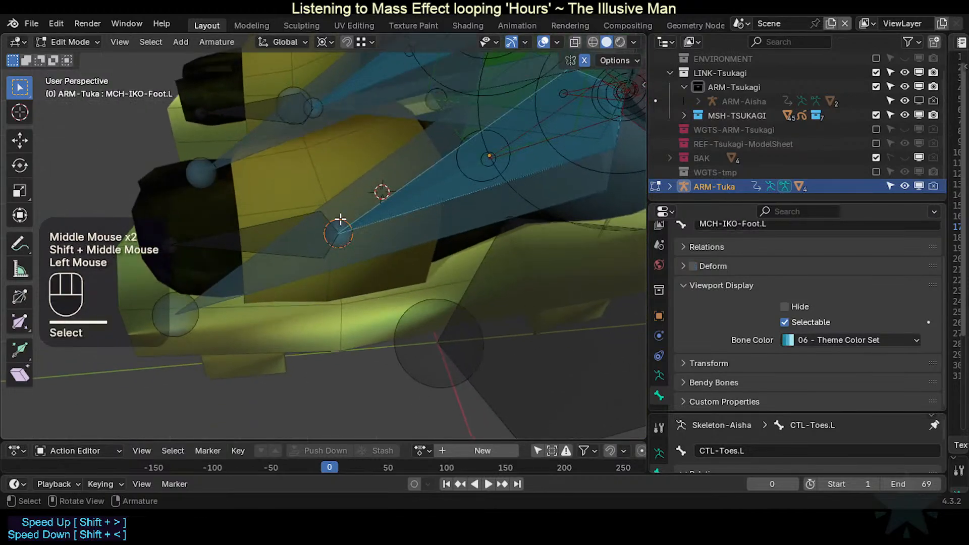
{"action": "left_click", "coordinate": [335, 230]}
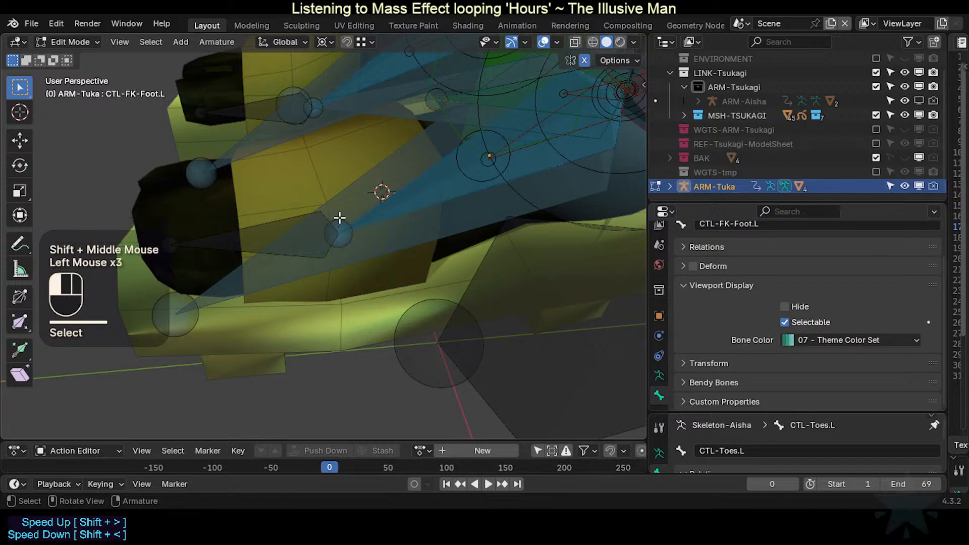
{"action": "left_click", "coordinate": [340, 218]}
{"action": "key", "text": "g"}
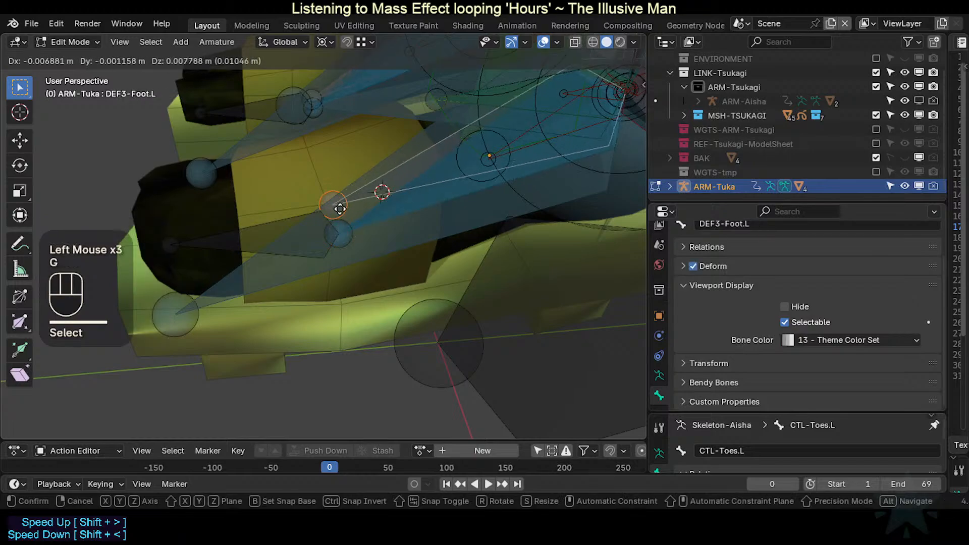
{"action": "key", "text": "Escape"}
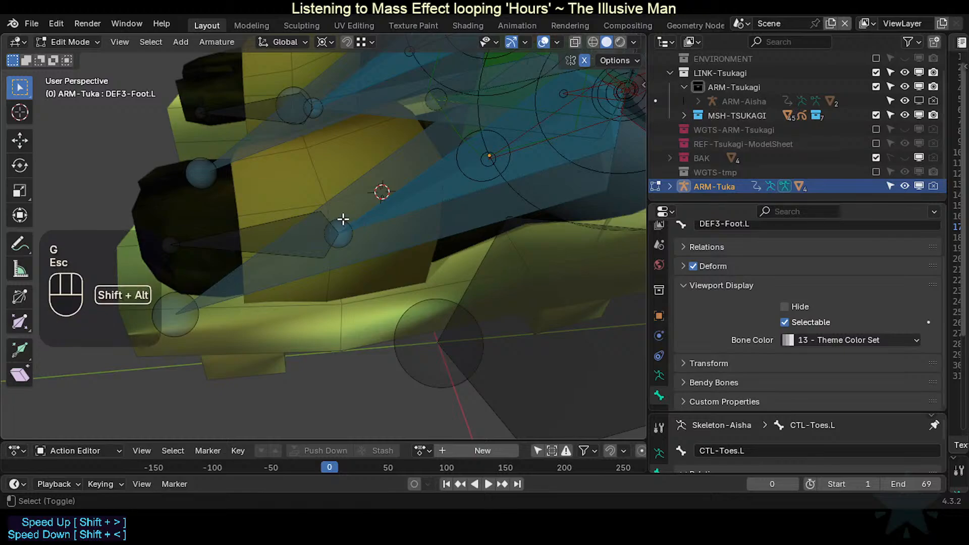
Step: Select the MAP-Ankle.L bone beside the left toe joint and hide it
{"action": "left_click", "coordinate": [352, 226], "text": "alt+shift"}
{"action": "left_click", "coordinate": [403, 247]}
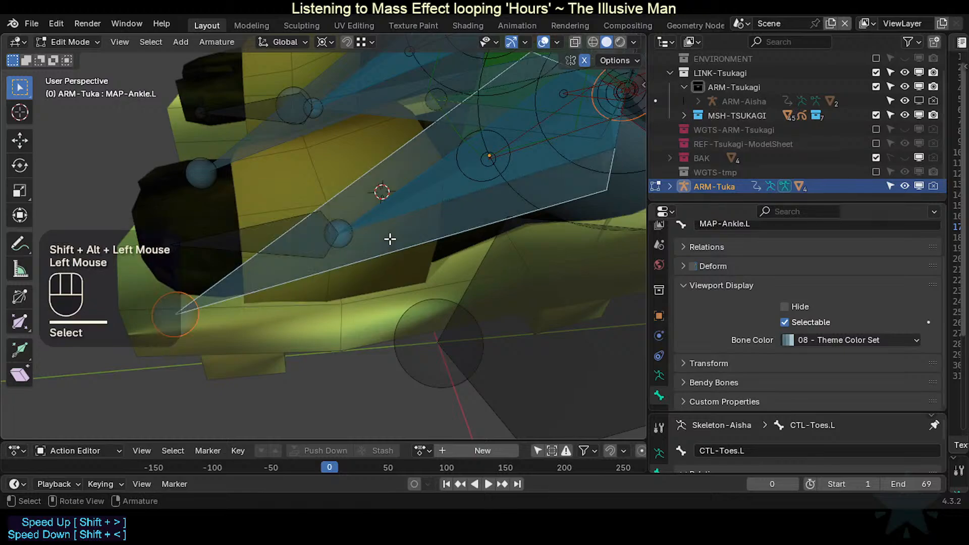
{"action": "key", "text": "h"}
Step: Circle-select both ends of the left toe bones and snap them to the 3D cursor, keeping their offset
{"action": "key", "text": "c"}
{"action": "left_click", "coordinate": [337, 229]}
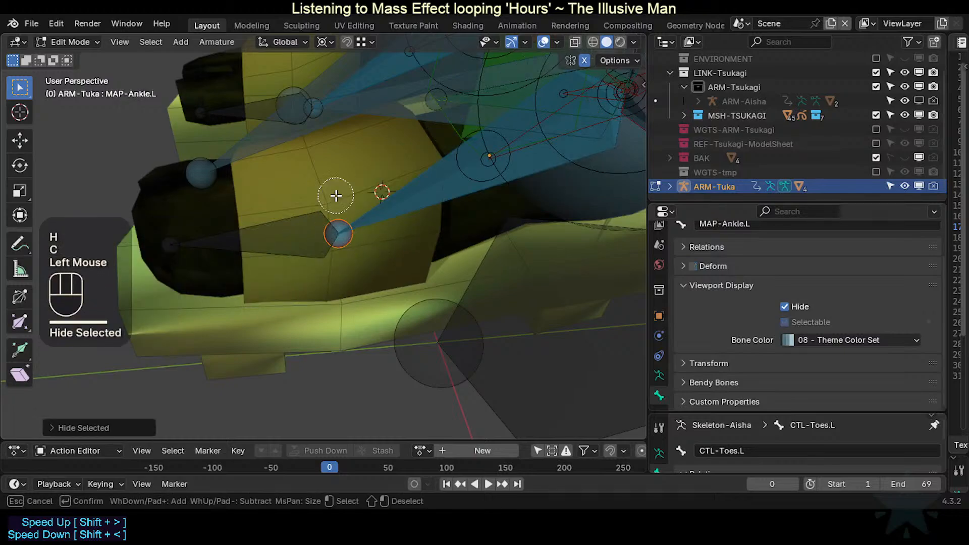
{"action": "left_click_drag", "start_coordinate": [325, 235], "coordinate": [175, 245]}
{"action": "right_click", "coordinate": [281, 248]}
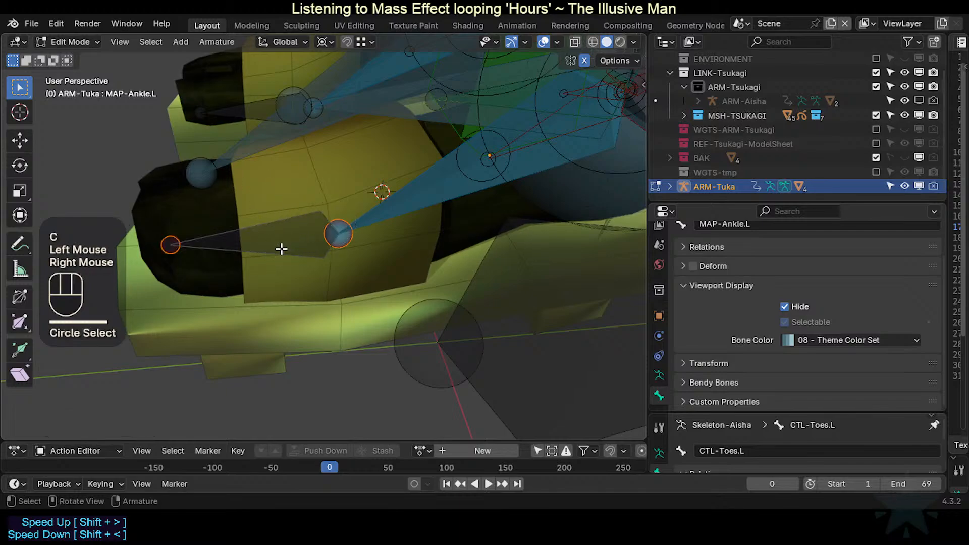
{"action": "key", "text": "KP_3"}
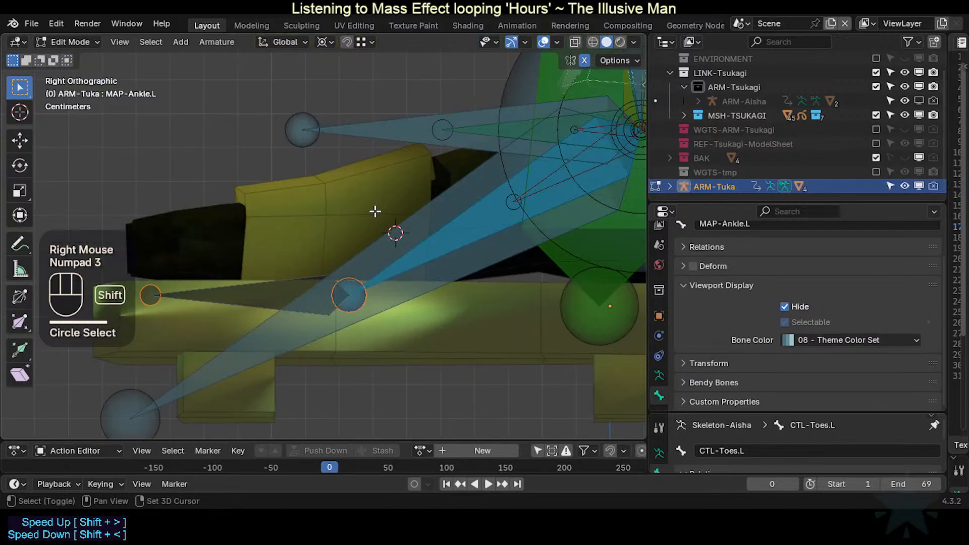
{"action": "key", "text": "shift+s"}
{"action": "key", "text": "KP_8"}
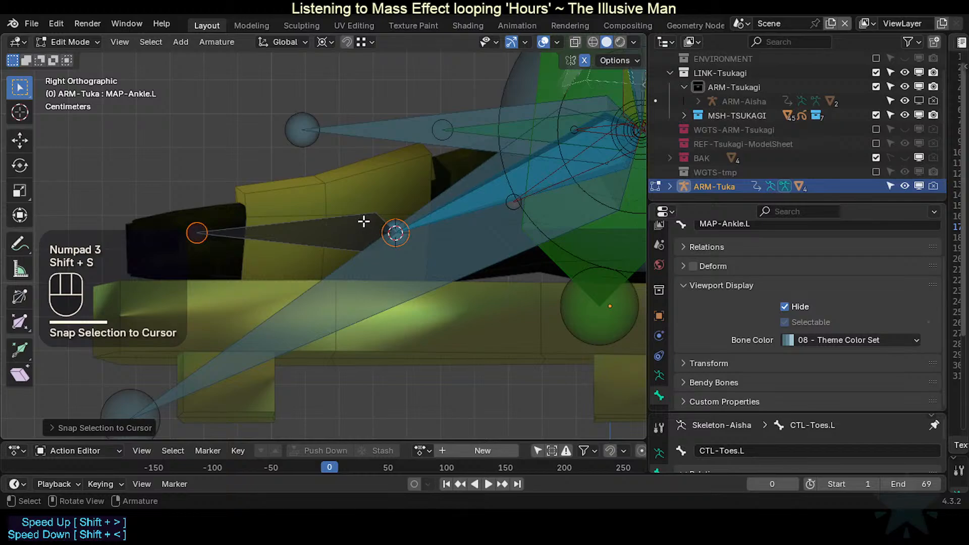
Step: Display the bone axes and reveal all hidden bones of ARM-Tuka
{"action": "key", "text": "ctrl+3"}
{"action": "key", "text": "alt+h"}
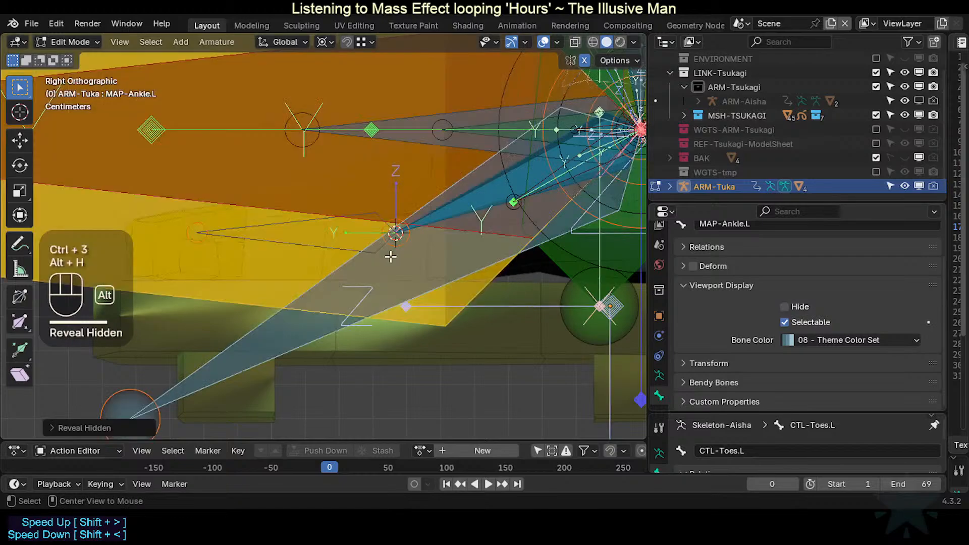
{"action": "scroll", "coordinate": [353, 291], "scroll_direction": "down", "scroll_amount": 2}
{"action": "scroll", "coordinate": [353, 291], "scroll_direction": "up", "scroll_amount": 1}
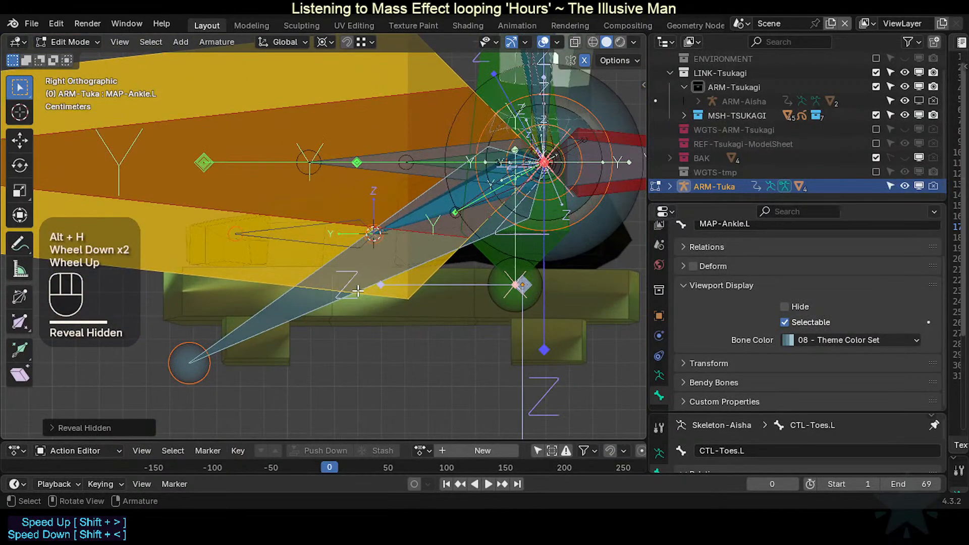
{"action": "middle_click_drag", "start_coordinate": [335, 299], "coordinate": [378, 278], "text": "shift"}
{"action": "scroll", "coordinate": [377, 278], "scroll_direction": "up", "scroll_amount": 2}
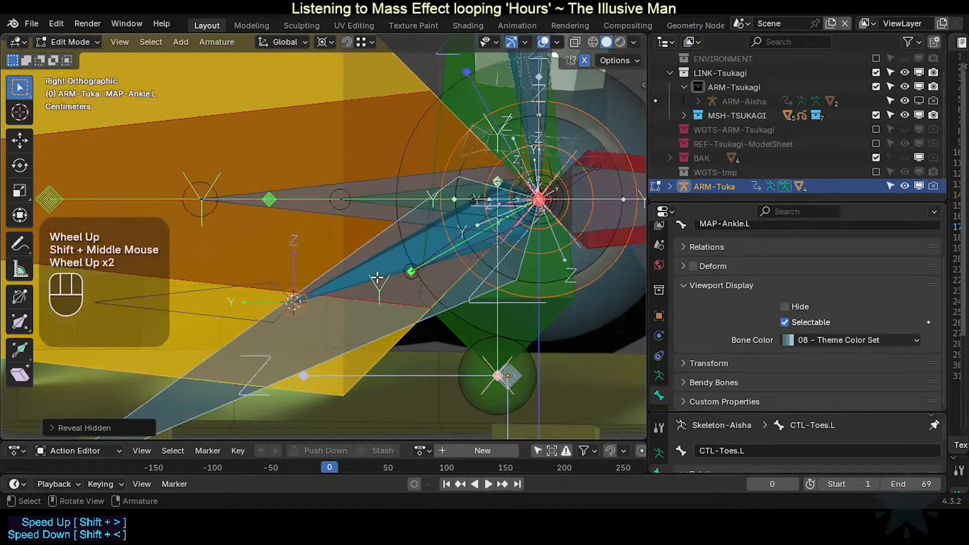
Step: Cycle through the overlapping bones at the left ankle, examine them from several angles and turn off the bone axes
{"action": "left_click", "coordinate": [409, 275]}
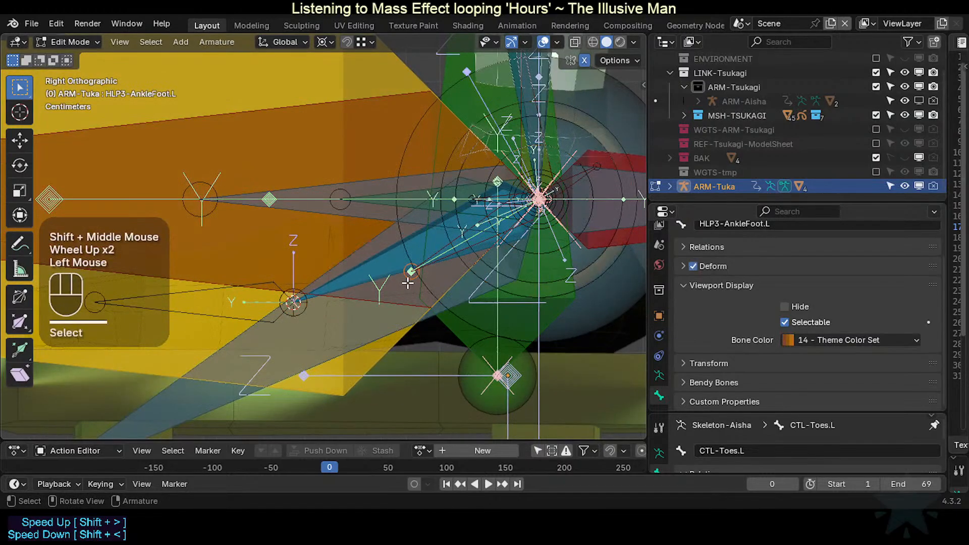
{"action": "left_click", "coordinate": [410, 274]}
{"action": "left_click", "coordinate": [435, 258]}
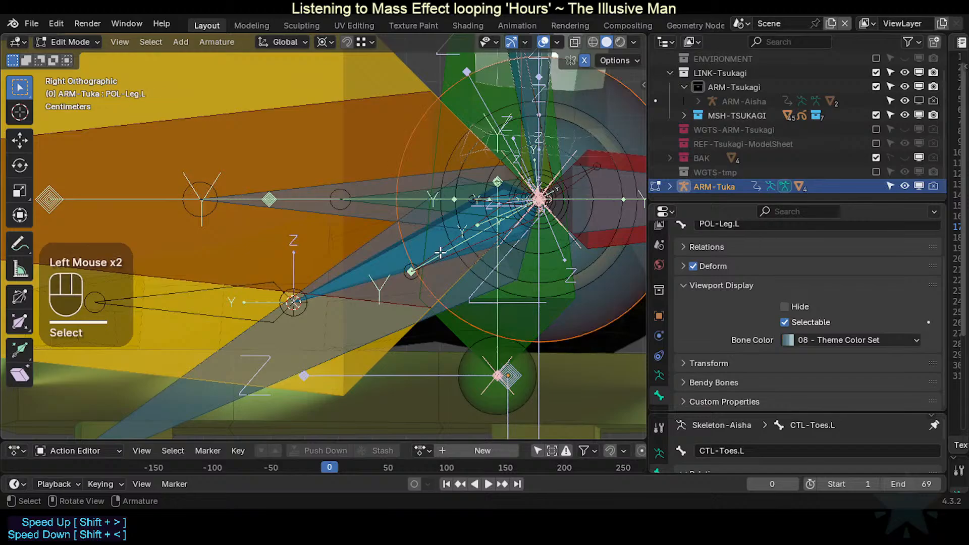
{"action": "left_click", "coordinate": [441, 253]}
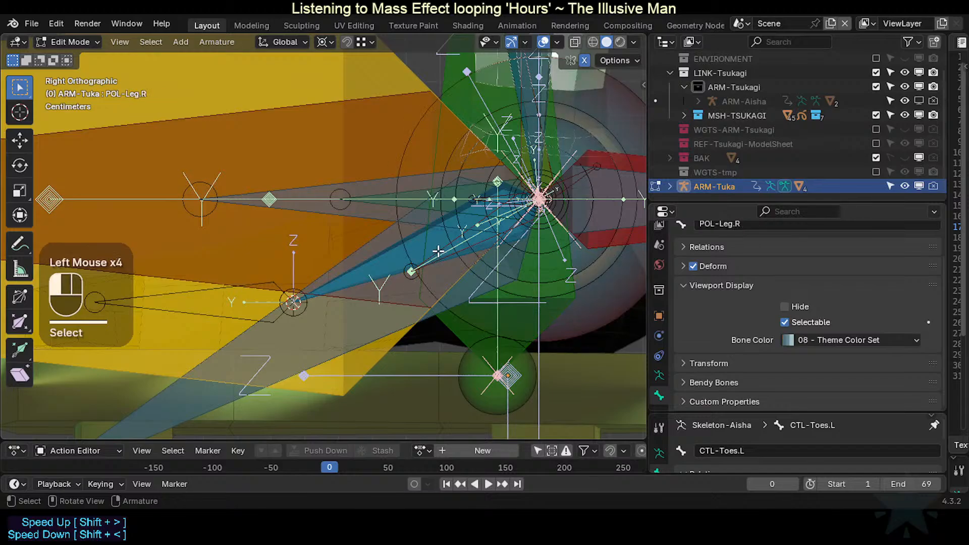
{"action": "left_click", "coordinate": [438, 251]}
{"action": "middle_click_drag", "start_coordinate": [438, 251], "coordinate": [393, 204]}
{"action": "scroll", "coordinate": [433, 303], "scroll_direction": "down", "scroll_amount": 1}
{"action": "scroll", "coordinate": [433, 303], "scroll_direction": "up", "scroll_amount": 2}
{"action": "middle_click_drag", "start_coordinate": [400, 231], "coordinate": [434, 256]}
{"action": "key", "text": "ctrl+3"}
Step: Hide the large AIM-Foot and MTR-IK-Foot bones in front of both feet
{"action": "scroll", "coordinate": [434, 256], "scroll_direction": "down", "scroll_amount": 4}
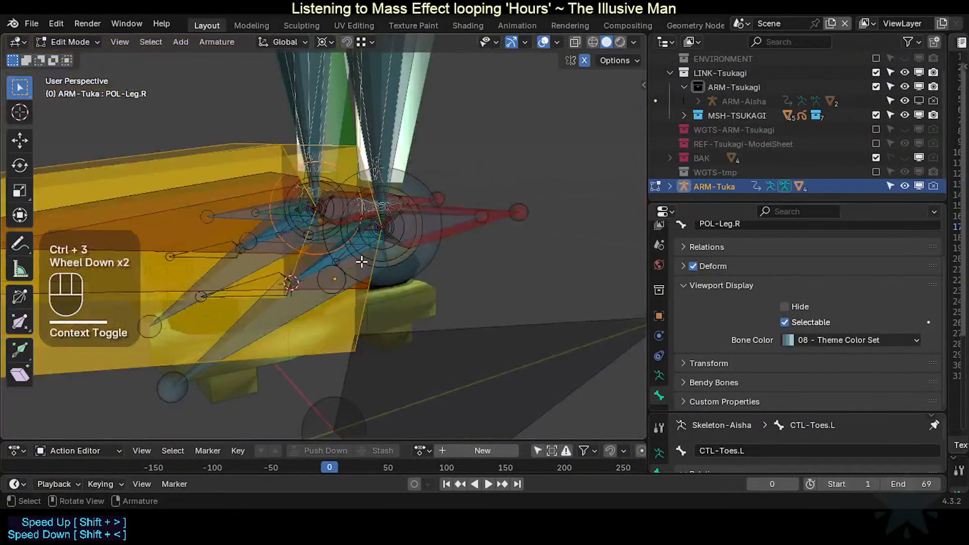
{"action": "middle_click_drag", "start_coordinate": [362, 262], "coordinate": [349, 268]}
{"action": "scroll", "coordinate": [272, 313], "scroll_direction": "down", "scroll_amount": 1}
{"action": "middle_click_drag", "start_coordinate": [273, 313], "coordinate": [229, 277]}
{"action": "left_click", "coordinate": [229, 277]}
{"action": "key", "text": "h"}
{"action": "left_click", "coordinate": [324, 236]}
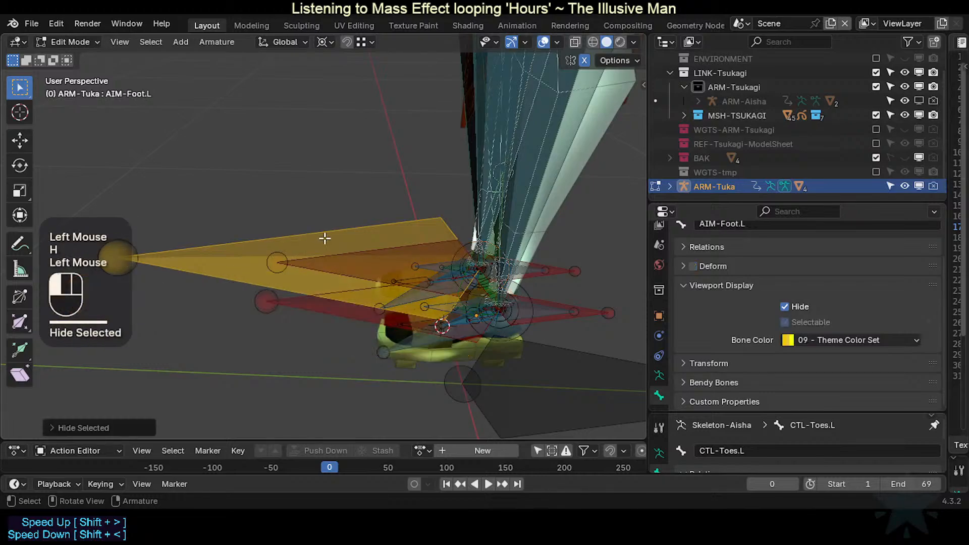
{"action": "key", "text": "h"}
{"action": "key", "text": "h"}
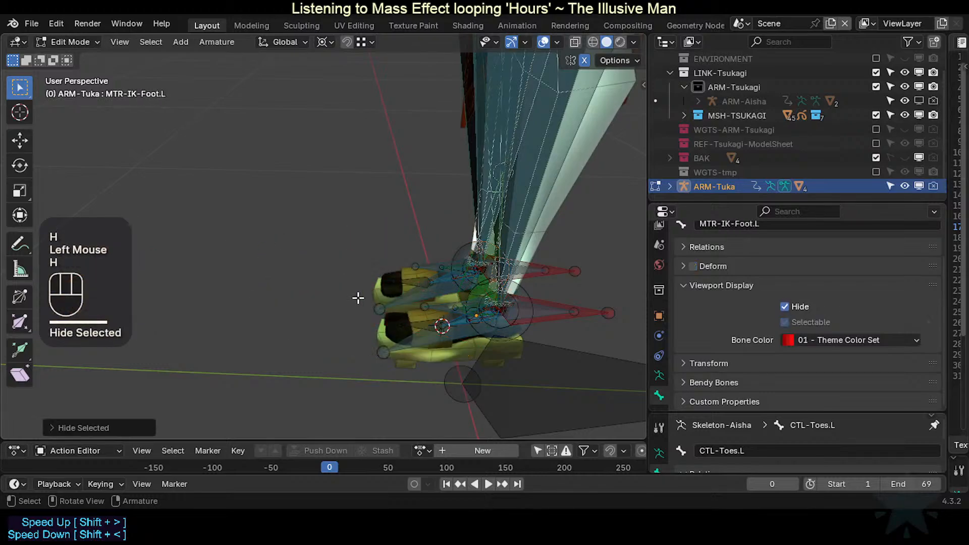
Step: Hide the VRM-Root and MTR-Root bones between the feet
{"action": "middle_click_drag", "start_coordinate": [343, 307], "coordinate": [446, 281]}
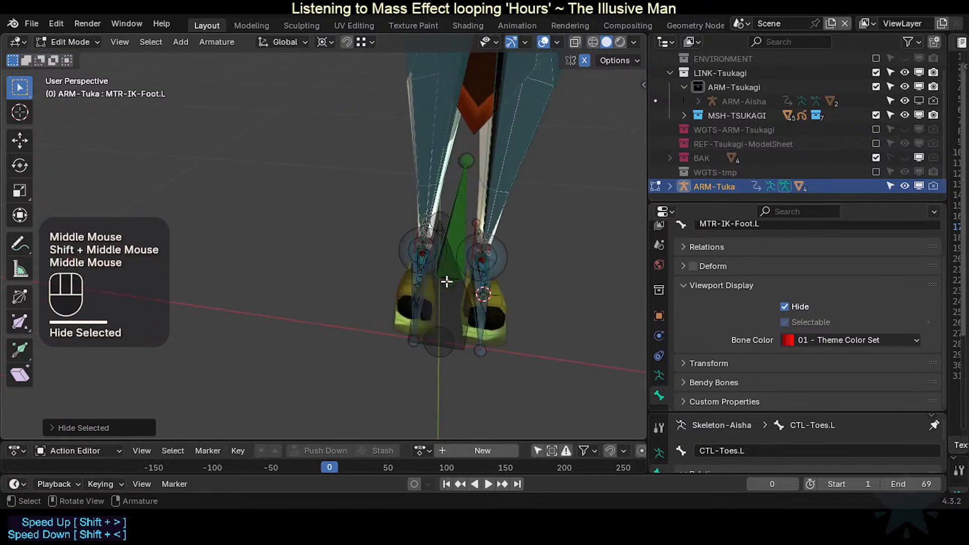
{"action": "left_click", "coordinate": [460, 214]}
{"action": "key", "text": "h"}
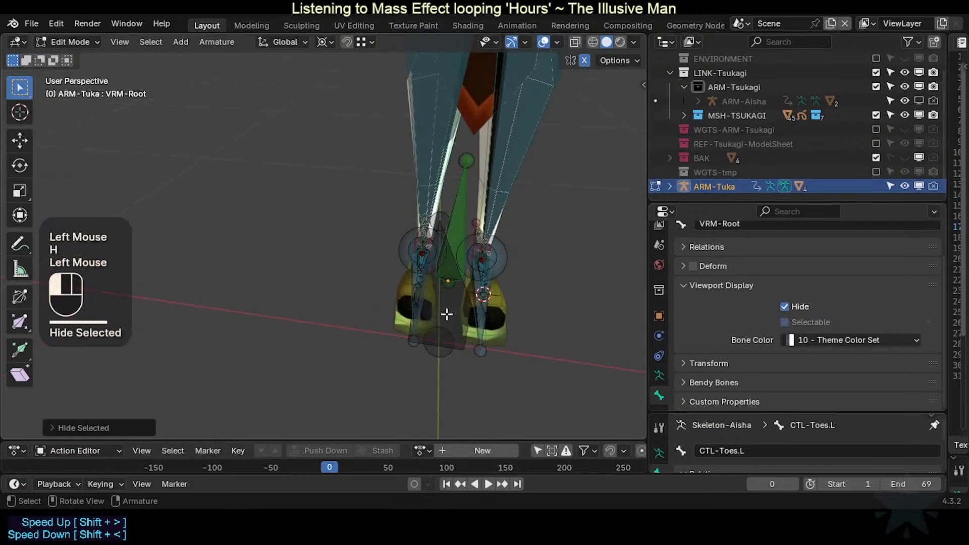
{"action": "left_click", "coordinate": [447, 315]}
{"action": "key", "text": "h"}
{"action": "key", "text": "h"}
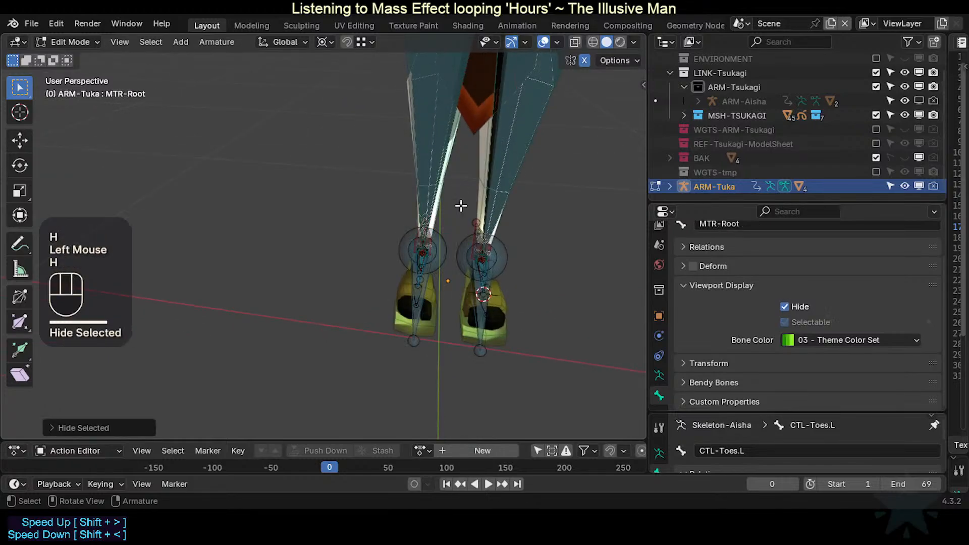
Step: Box-select the right foot and ankle bones and hide them
{"action": "key", "text": "b"}
{"action": "left_click_drag", "start_coordinate": [348, 337], "coordinate": [444, 195]}
{"action": "left_click_drag", "start_coordinate": [379, 285], "coordinate": [444, 177]}
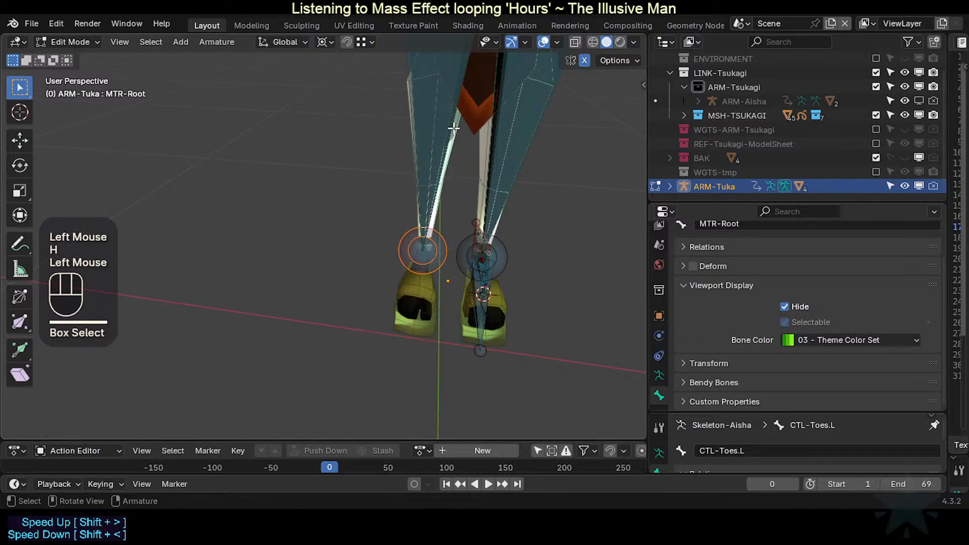
{"action": "key", "text": "h"}
Step: Hide the right lower-leg bones, including CTL-IK-LegLower.R and CTL-FK-LegLower.R
{"action": "left_click", "coordinate": [417, 147]}
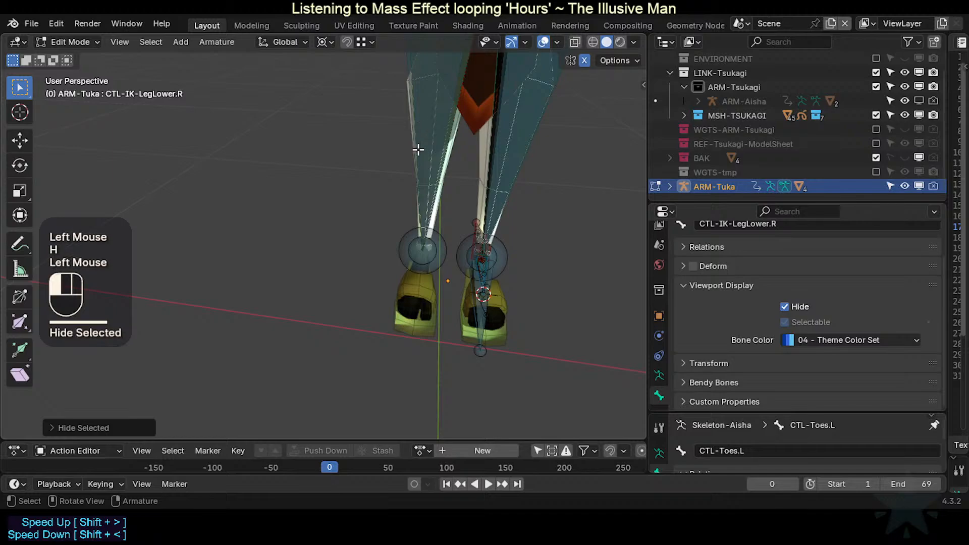
{"action": "key", "text": "h"}
{"action": "scroll", "coordinate": [404, 134], "scroll_direction": "down", "scroll_amount": 1}
{"action": "middle_click_drag", "start_coordinate": [404, 134], "coordinate": [398, 183], "text": "shift"}
{"action": "key", "text": "b"}
{"action": "left_click_drag", "start_coordinate": [355, 189], "coordinate": [449, 98]}
{"action": "key", "text": "h"}
Step: Select the tip of HLP3-AnkleFoot.L in side view and try to move it
{"action": "middle_click_drag", "start_coordinate": [433, 162], "coordinate": [311, 226]}
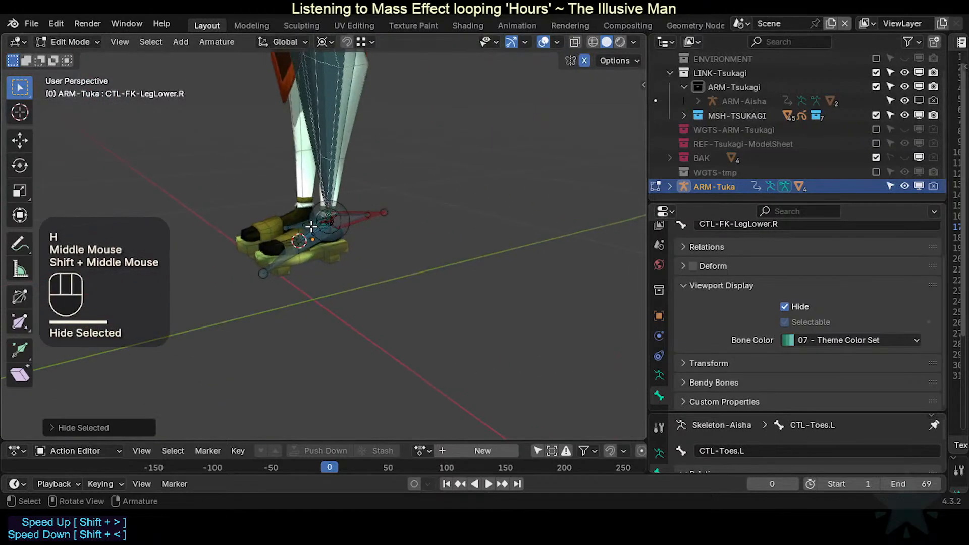
{"action": "key", "text": "KP_3"}
{"action": "scroll", "coordinate": [205, 219], "scroll_direction": "up", "scroll_amount": 3}
{"action": "middle_click_drag", "start_coordinate": [205, 219], "coordinate": [361, 275], "text": "shift"}
{"action": "scroll", "coordinate": [374, 218], "scroll_direction": "up", "scroll_amount": 3}
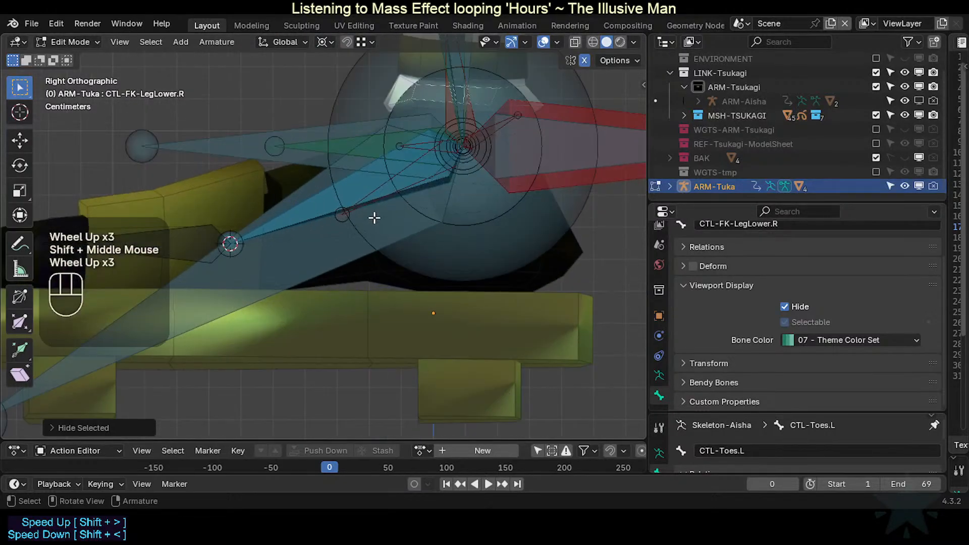
{"action": "left_click", "coordinate": [318, 242]}
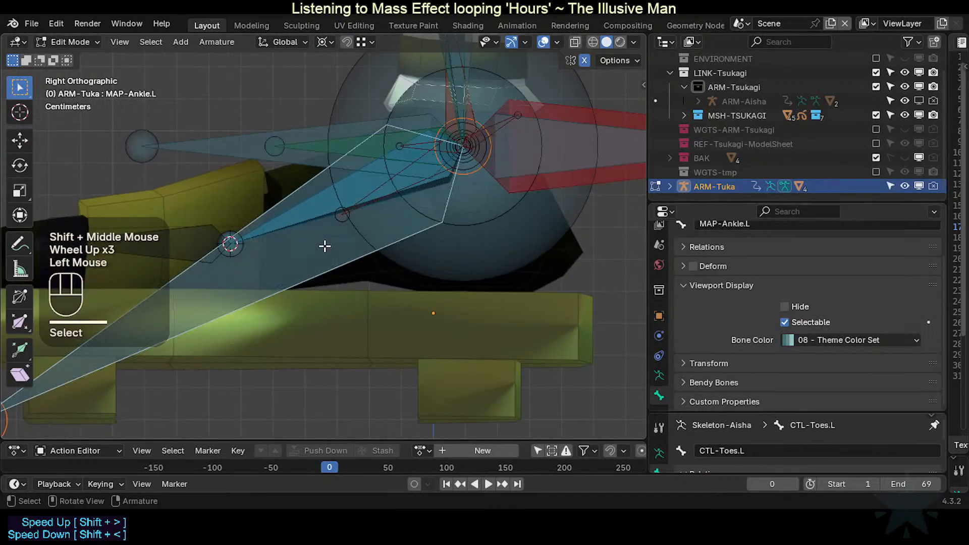
{"action": "middle_click_drag", "start_coordinate": [325, 245], "coordinate": [334, 259], "text": "shift"}
{"action": "left_click", "coordinate": [325, 246]}
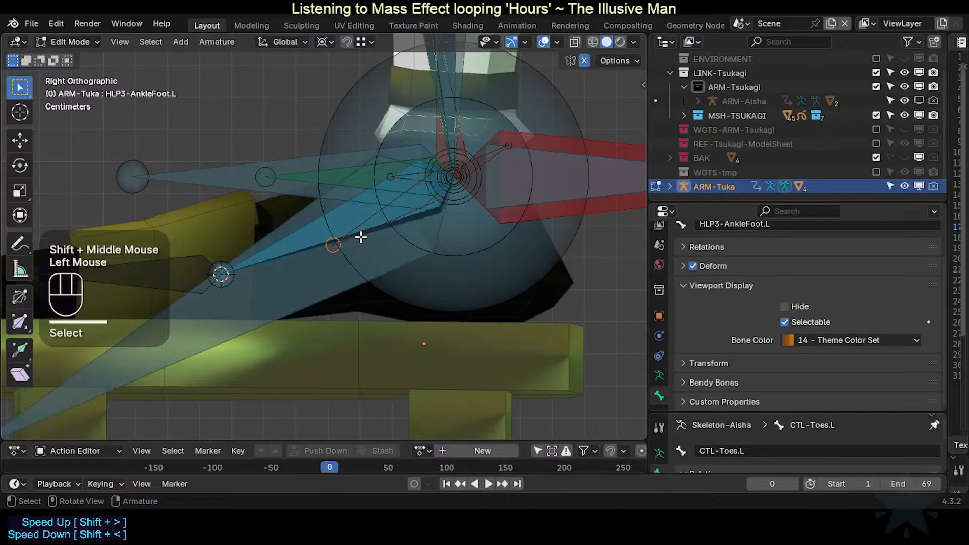
{"action": "key", "text": "g"}
{"action": "key", "text": "Escape"}
Step: Display the bone axes around the left ankle in side view
{"action": "middle_click_drag", "start_coordinate": [331, 258], "coordinate": [390, 317], "text": "shift"}
{"action": "scroll", "coordinate": [374, 287], "scroll_direction": "up", "scroll_amount": 1}
{"action": "key", "text": "KP_3"}
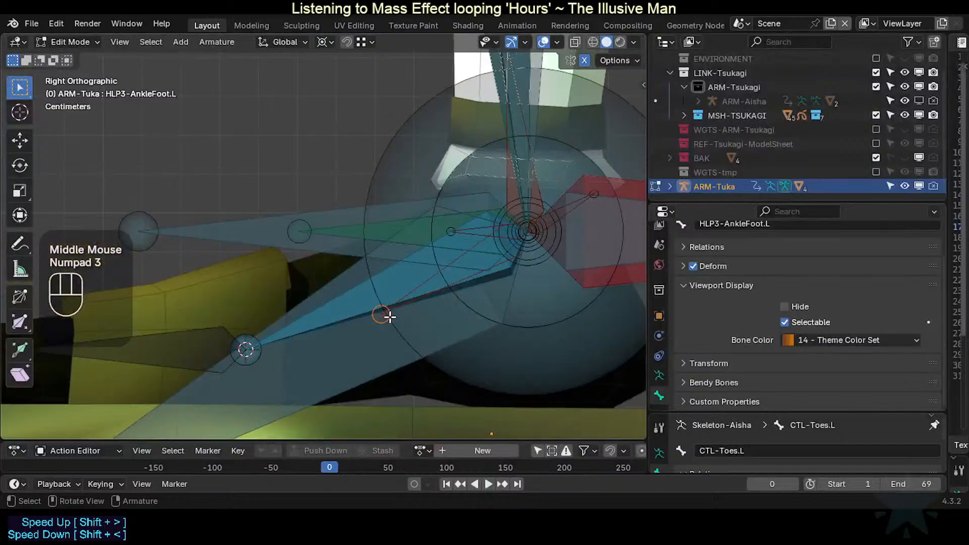
{"action": "middle_click_drag", "start_coordinate": [390, 264], "coordinate": [313, 277]}
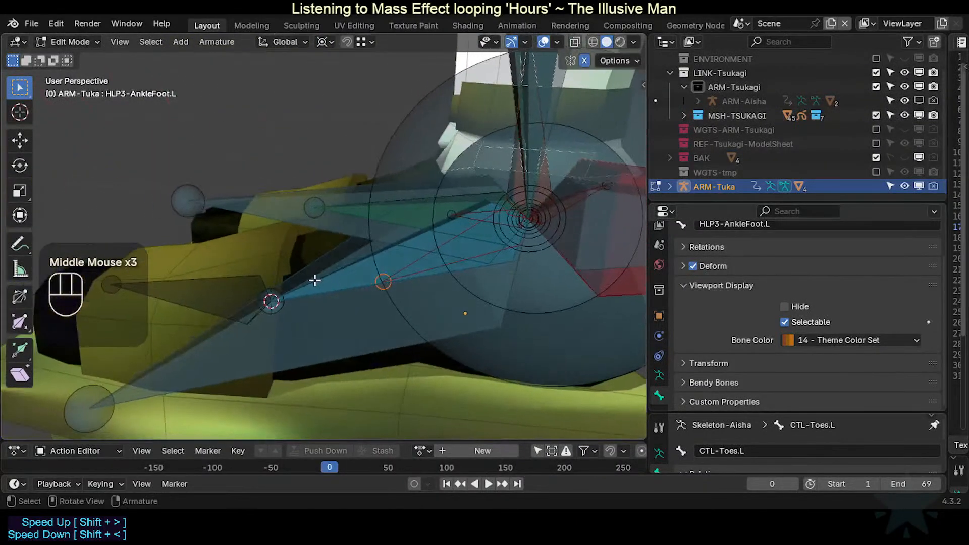
{"action": "key", "text": "ctrl+3"}
{"action": "key", "text": "KP_3"}
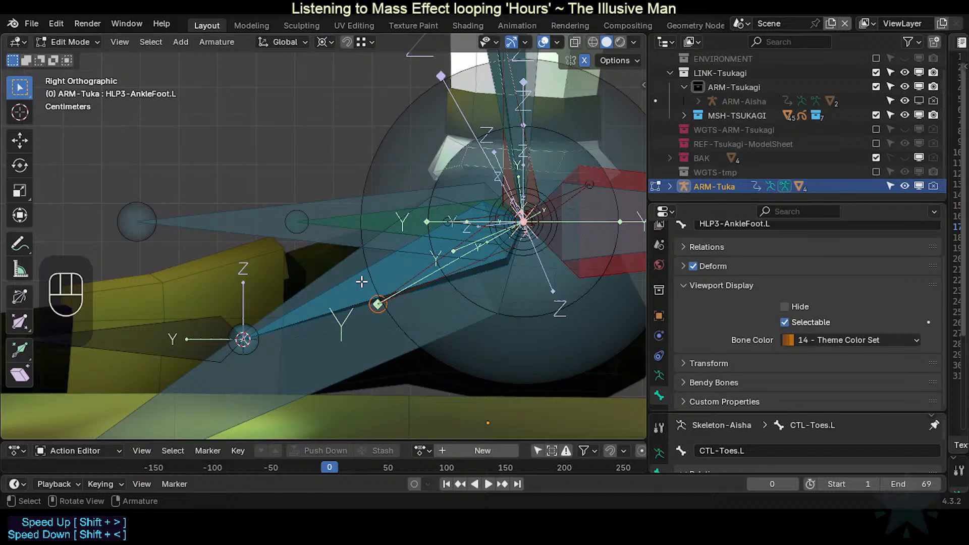
Step: Cycle through the overlapping left foot bones to compare their axes and directions
{"action": "key", "text": "KP_1"}
{"action": "key", "text": "KP_3"}
{"action": "left_click", "coordinate": [361, 281]}
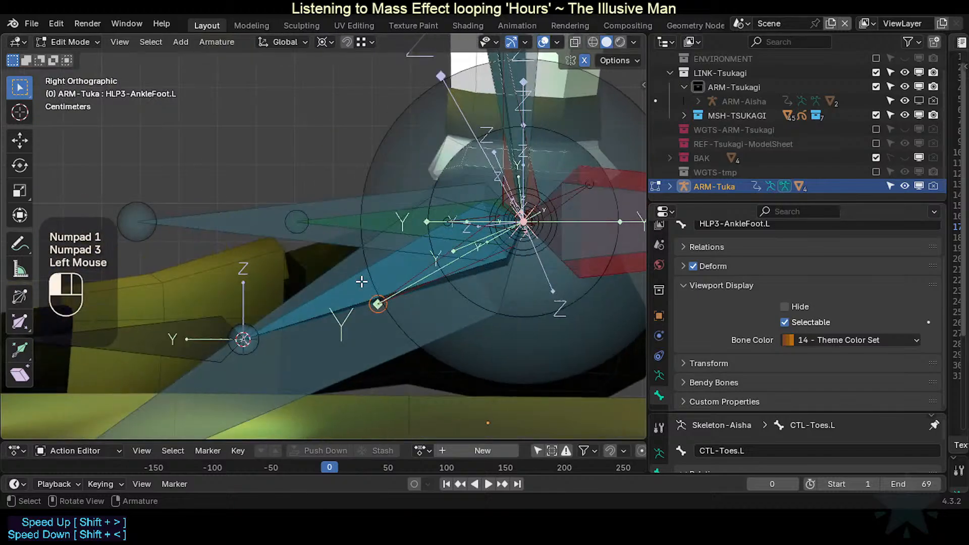
{"action": "left_click", "coordinate": [361, 282]}
{"action": "left_click", "coordinate": [361, 282]}
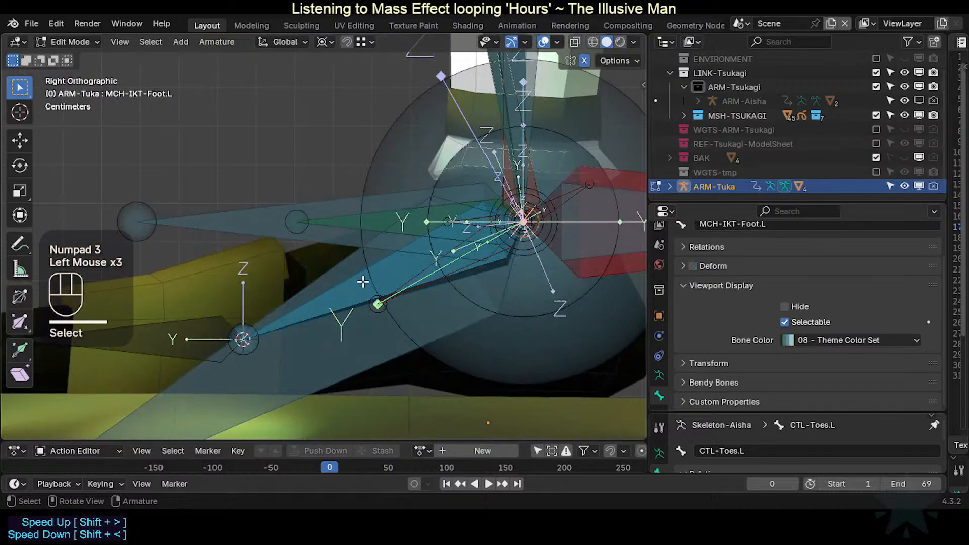
{"action": "left_click", "coordinate": [363, 281]}
{"action": "scroll", "coordinate": [362, 282], "scroll_direction": "down", "scroll_amount": 2}
{"action": "middle_click_drag", "start_coordinate": [362, 281], "coordinate": [331, 282]}
Step: Pick CTL-FK-Foot.L from the overlapping bones at the left foot and try to move it
{"action": "left_click", "coordinate": [329, 256], "text": "alt"}
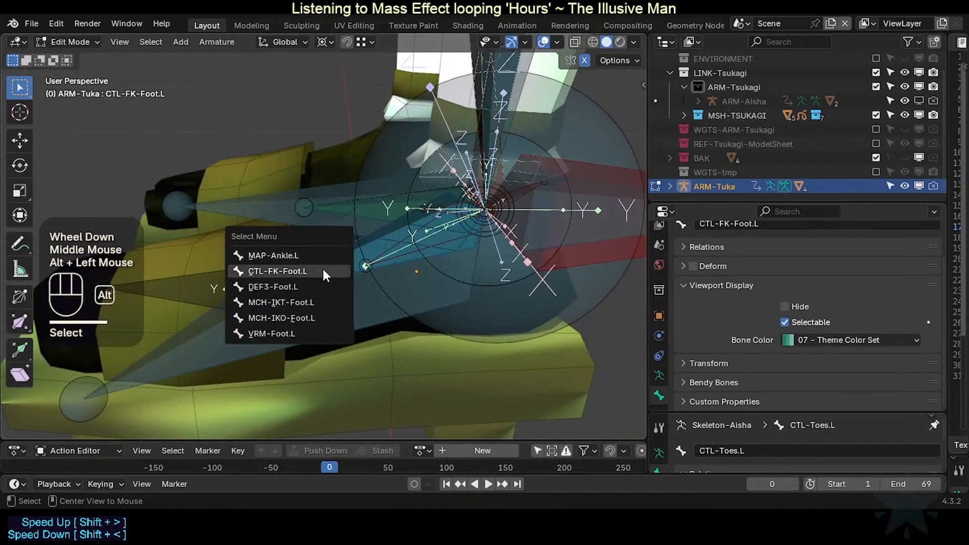
{"action": "left_click", "coordinate": [322, 269]}
{"action": "key", "text": "g"}
{"action": "key", "text": "Escape"}
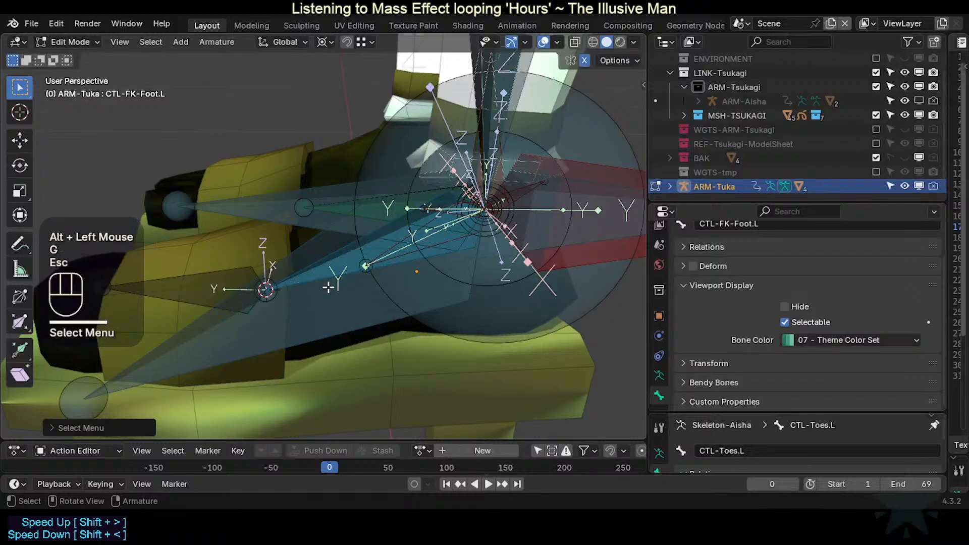
Step: Select MAP-Ankle.L, add MCH-IKT-Foot.L as the active bone and align the selected bones to it
{"action": "middle_click_drag", "start_coordinate": [300, 295], "coordinate": [344, 262]}
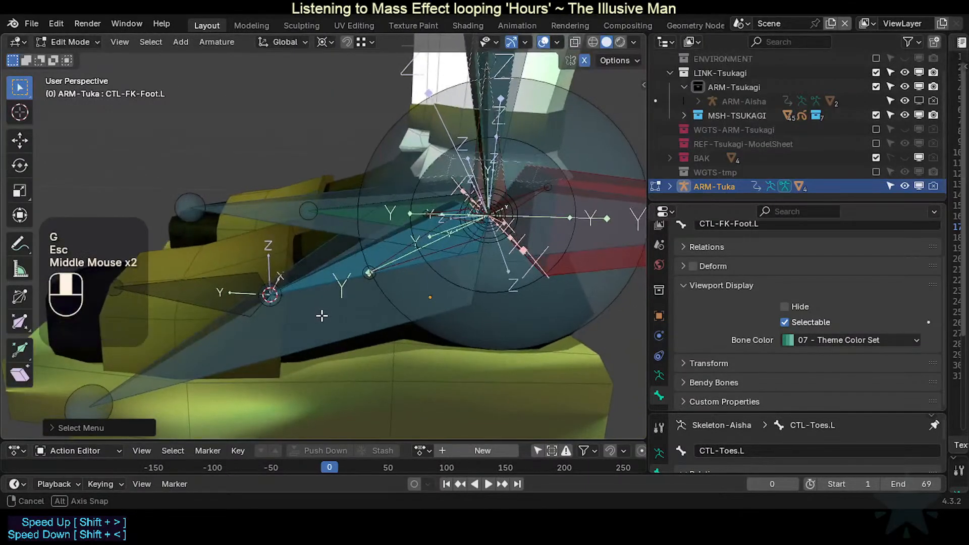
{"action": "middle_click_drag", "start_coordinate": [322, 319], "coordinate": [332, 277]}
{"action": "left_click", "coordinate": [310, 323]}
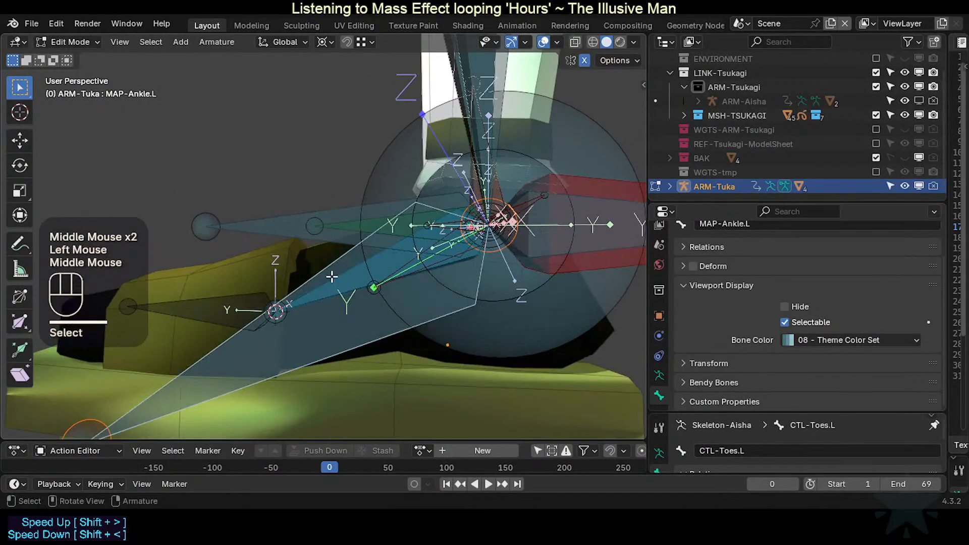
{"action": "scroll", "coordinate": [332, 328], "scroll_direction": "down", "scroll_amount": 2}
{"action": "scroll", "coordinate": [333, 315], "scroll_direction": "up", "scroll_amount": 2}
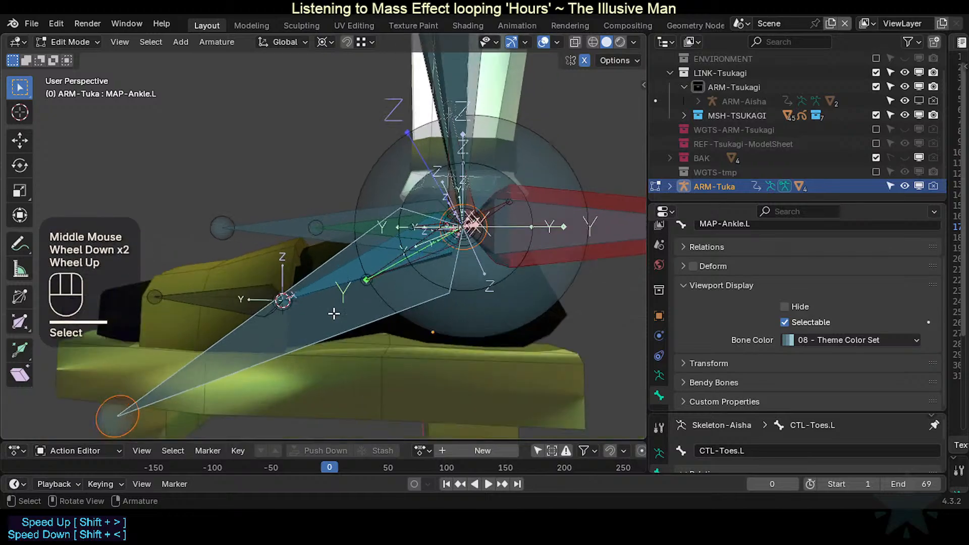
{"action": "left_click", "coordinate": [337, 289], "text": "shift"}
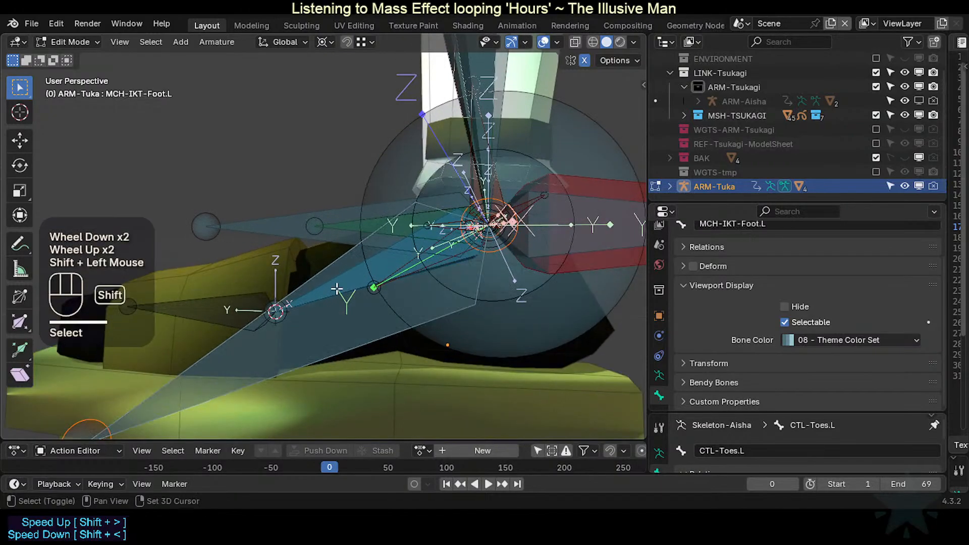
{"action": "key", "text": "ctrl+alt+a"}
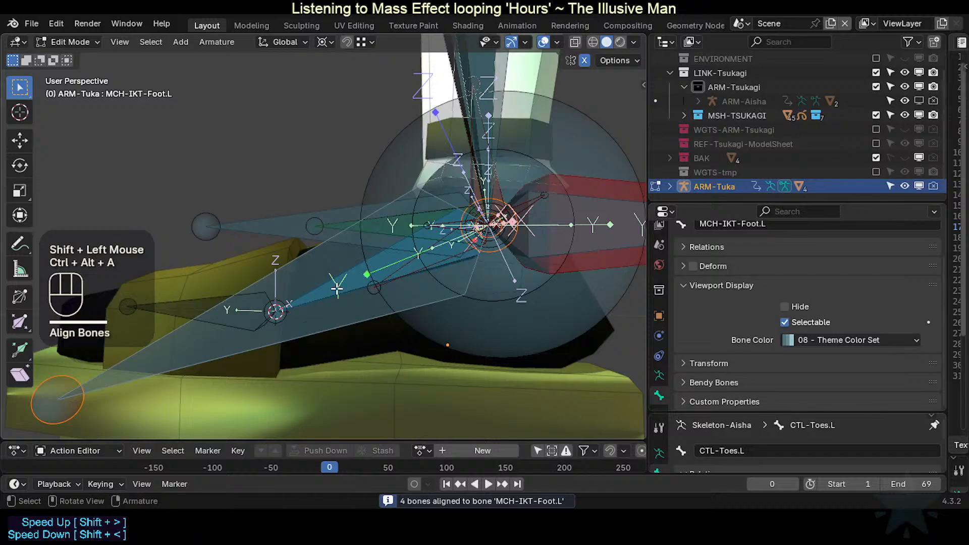
Step: Try clearing the roll of the bones aligned to MCH-IKT-Foot.L in right side view, and undo it
{"action": "middle_click_drag", "start_coordinate": [337, 290], "coordinate": [475, 290]}
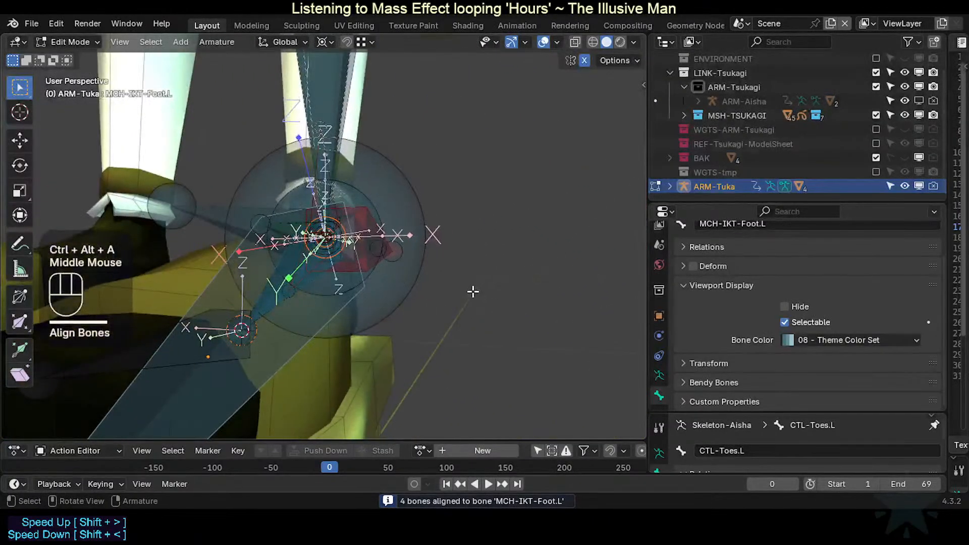
{"action": "key", "text": "KP_1"}
{"action": "key", "text": "KP_3"}
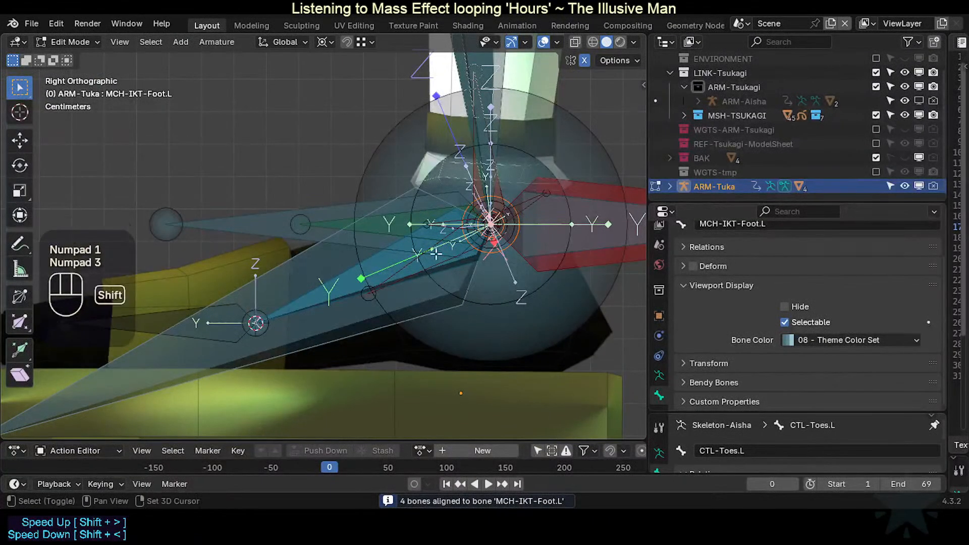
{"action": "middle_click_drag", "start_coordinate": [436, 254], "coordinate": [426, 276], "text": "shift"}
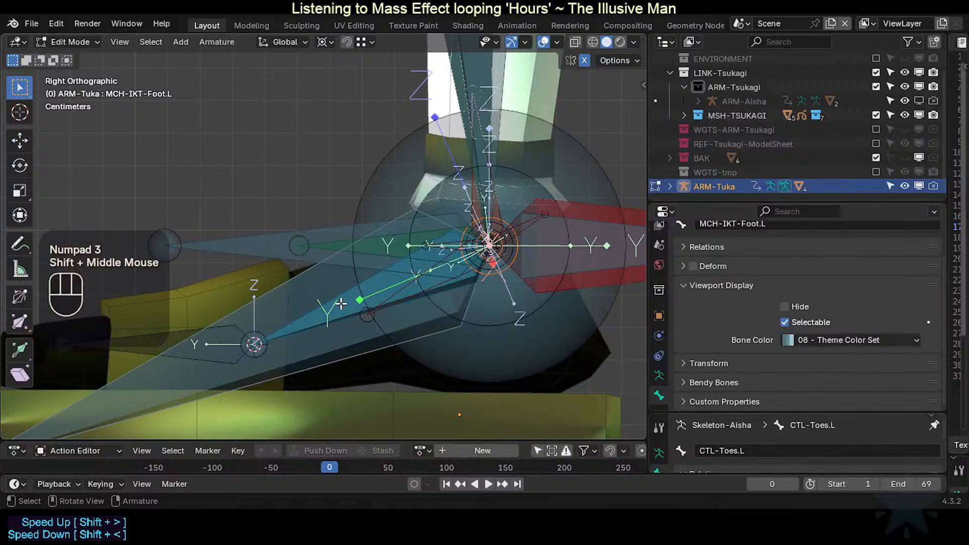
{"action": "key", "text": "alt+r"}
{"action": "key", "text": "ctrl+z"}
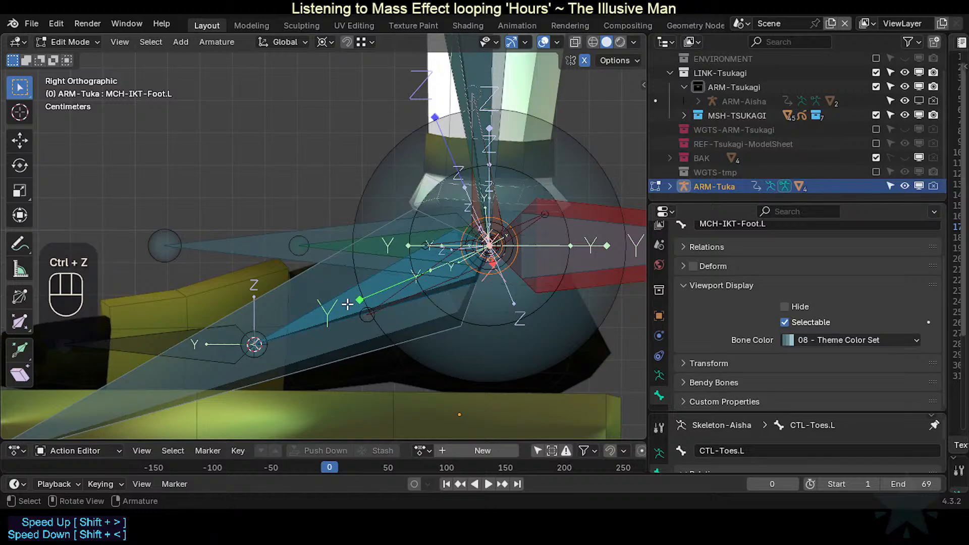
Step: Select the MCH-Roll-Heel.L bone and clear its roll
{"action": "middle_click_drag", "start_coordinate": [353, 283], "coordinate": [306, 216]}
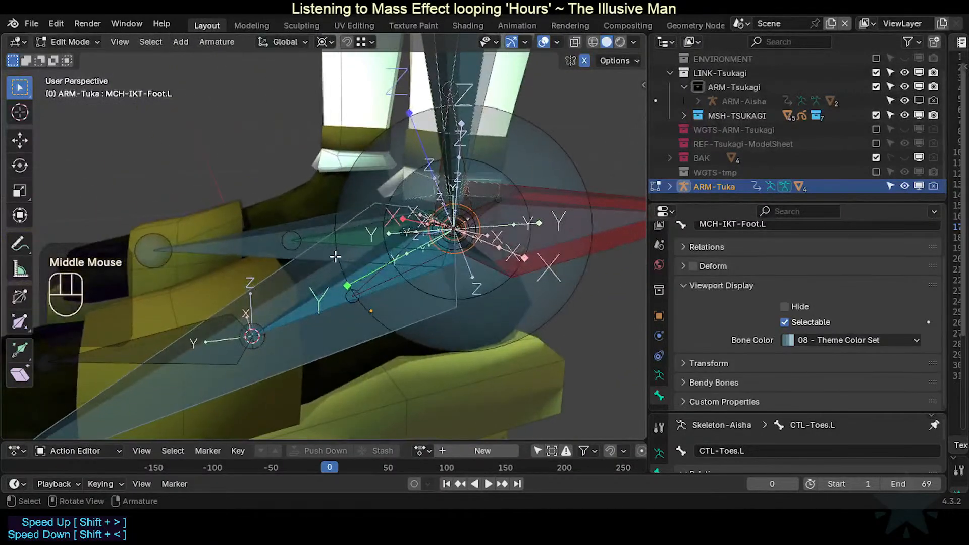
{"action": "left_click", "coordinate": [305, 216]}
{"action": "key", "text": "alt+r"}
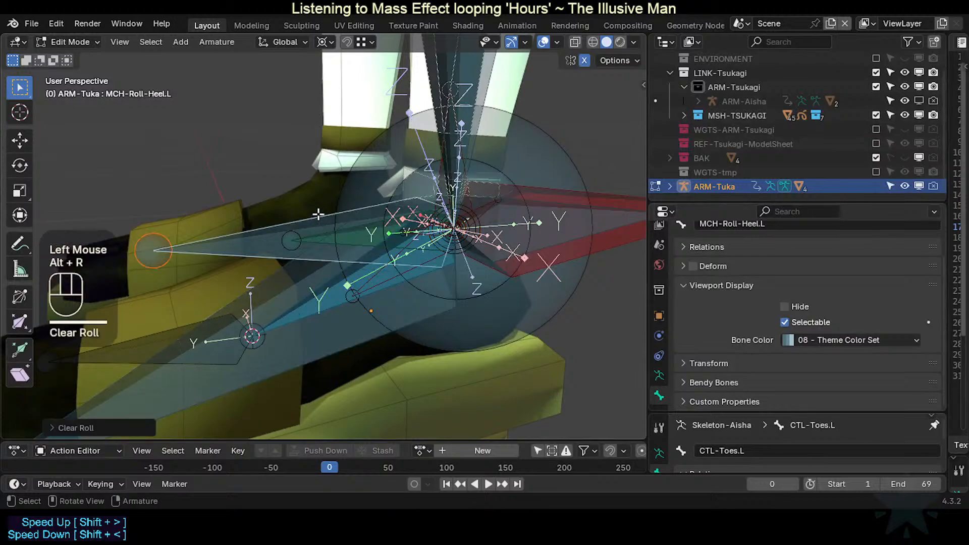
Step: Select the VRM-Toes.L bone, check its transform values and clear its roll
{"action": "scroll", "coordinate": [297, 289], "scroll_direction": "down", "scroll_amount": 2}
{"action": "left_click", "coordinate": [187, 302]}
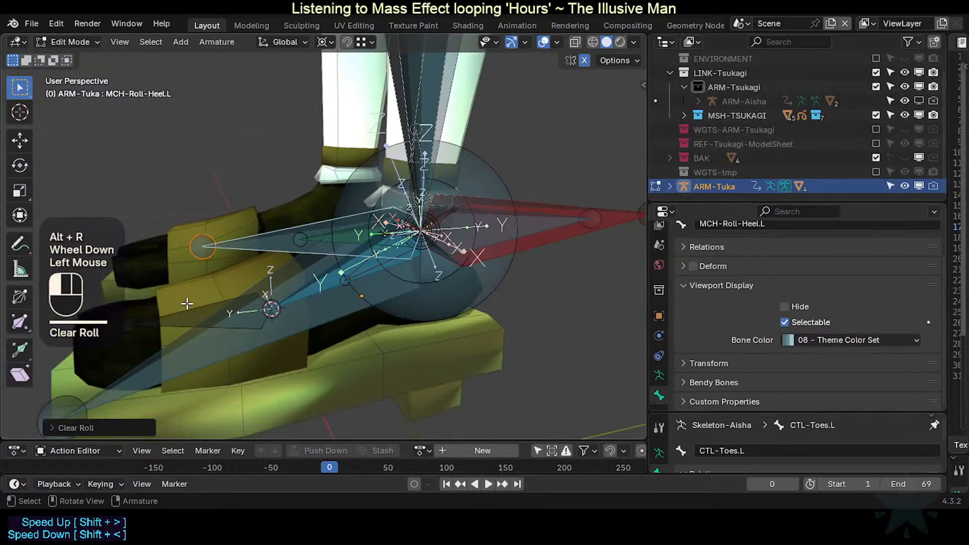
{"action": "key", "text": "n"}
{"action": "key", "text": "alt+r"}
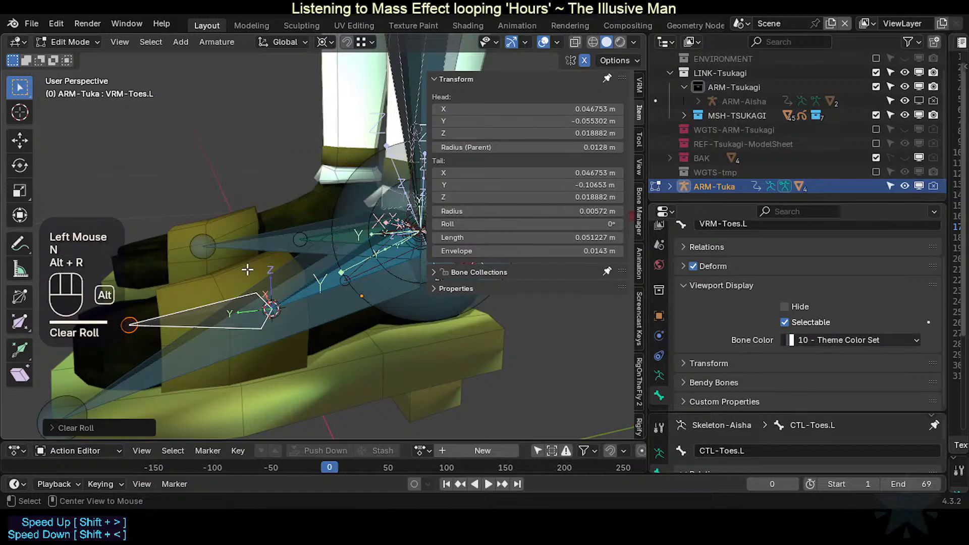
{"action": "key", "text": "n"}
{"action": "scroll", "coordinate": [305, 270], "scroll_direction": "up", "scroll_amount": 3}
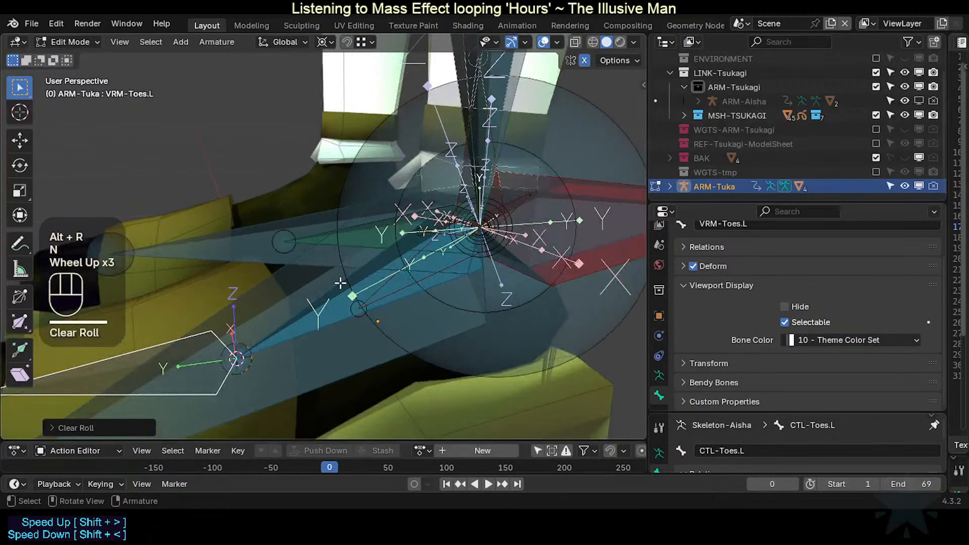
Step: Select MAP-Ankle.L, test clearing its roll, and set the bone's roll to 180°
{"action": "left_click", "coordinate": [337, 357]}
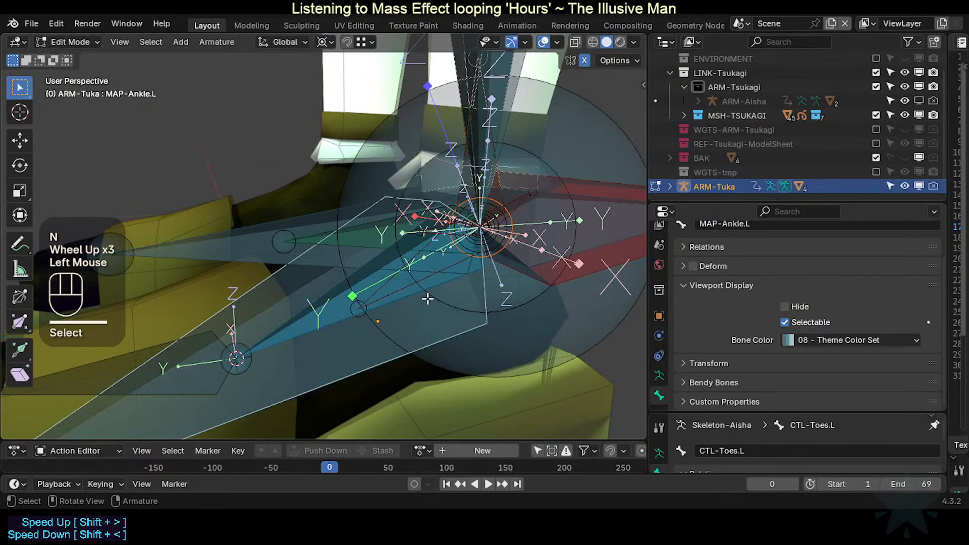
{"action": "middle_click_drag", "start_coordinate": [428, 299], "coordinate": [388, 296]}
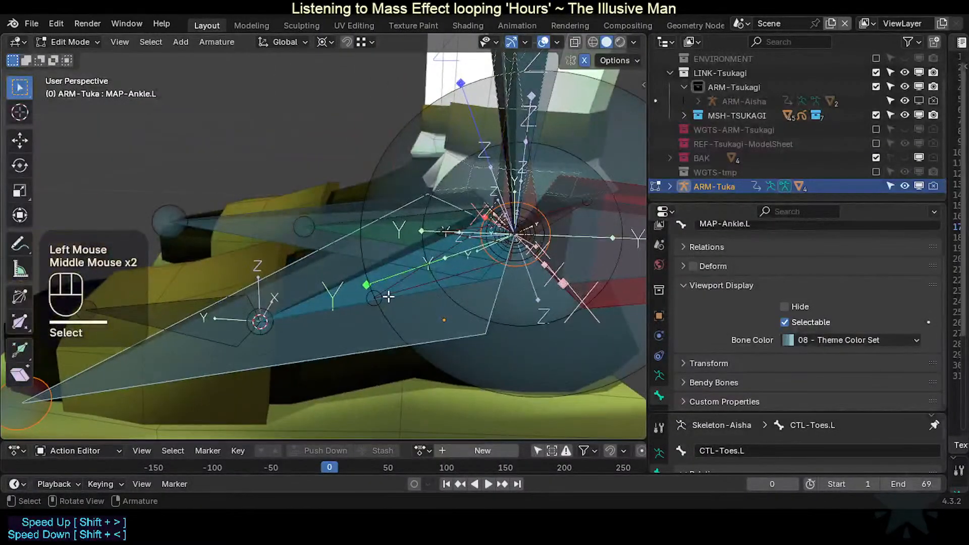
{"action": "key", "text": "alt+r"}
{"action": "key", "text": "ctrl+z"}
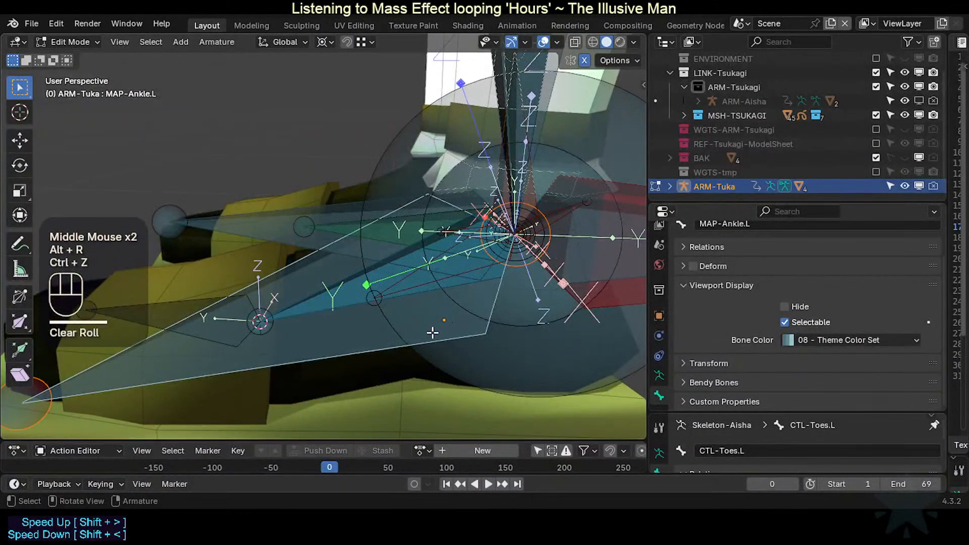
{"action": "key", "text": "alt+r"}
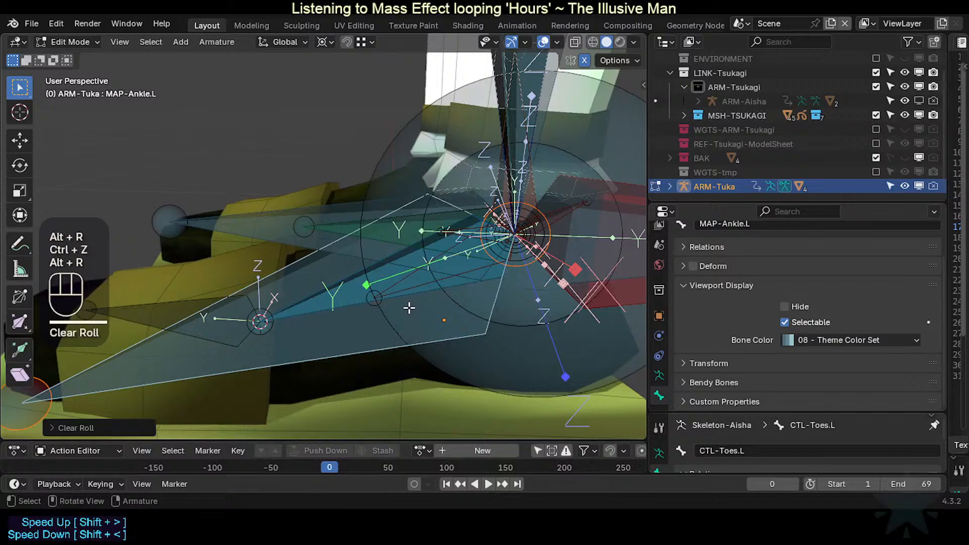
{"action": "key", "text": "n"}
{"action": "left_click", "coordinate": [553, 225]}
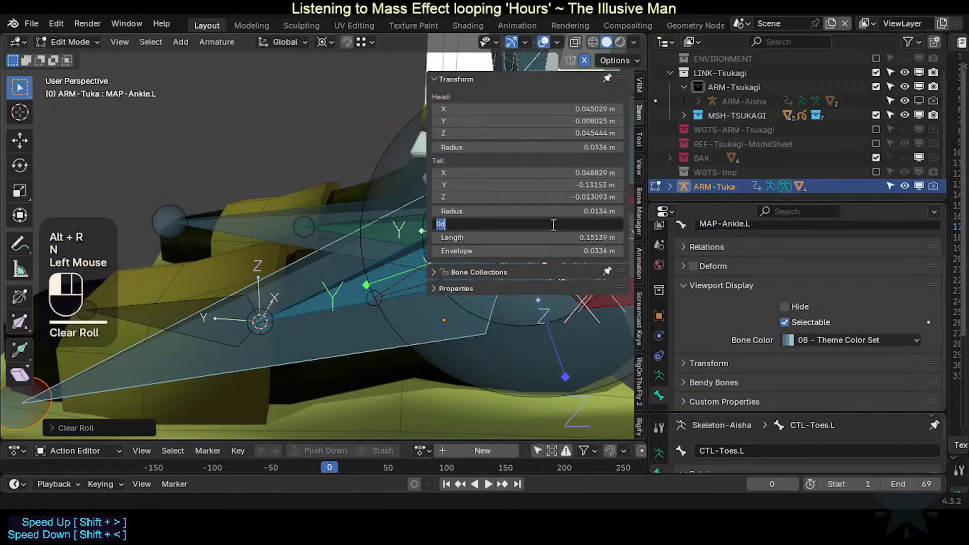
{"action": "key", "text": "Return"}
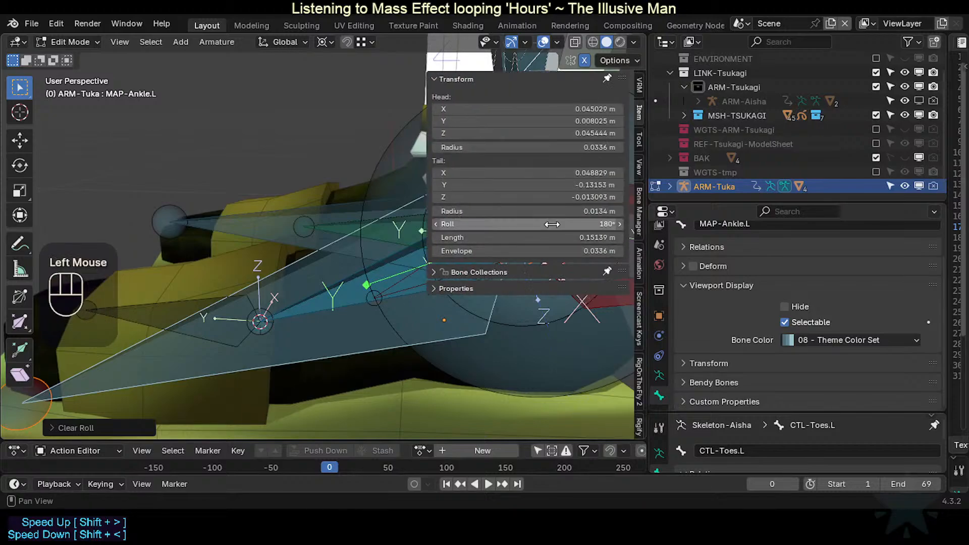
{"action": "key", "text": "n"}
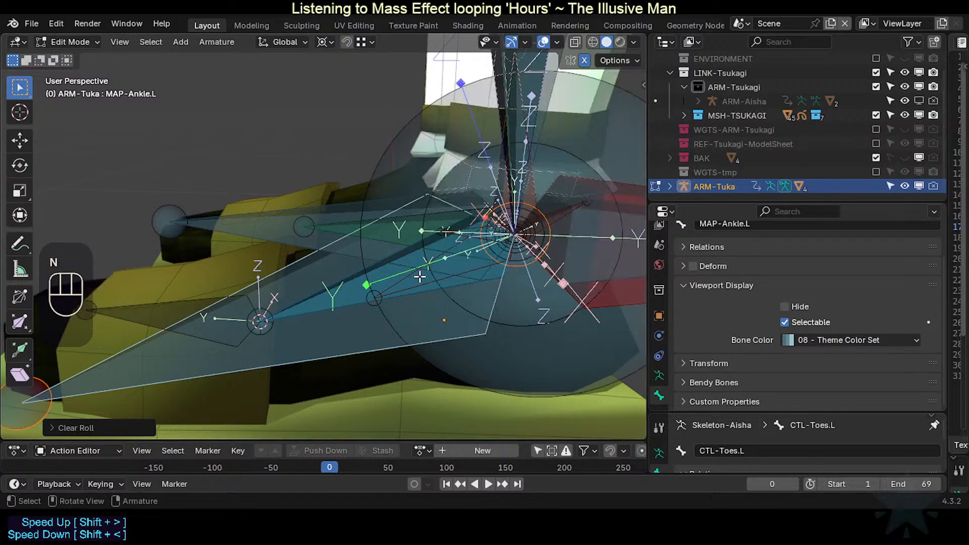
Step: Clear the roll of MAP-Ankle.L once more to compare its transform values, and undo the clearing
{"action": "key", "text": "alt+r"}
{"action": "key", "text": "n"}
{"action": "key", "text": "ctrl+z"}
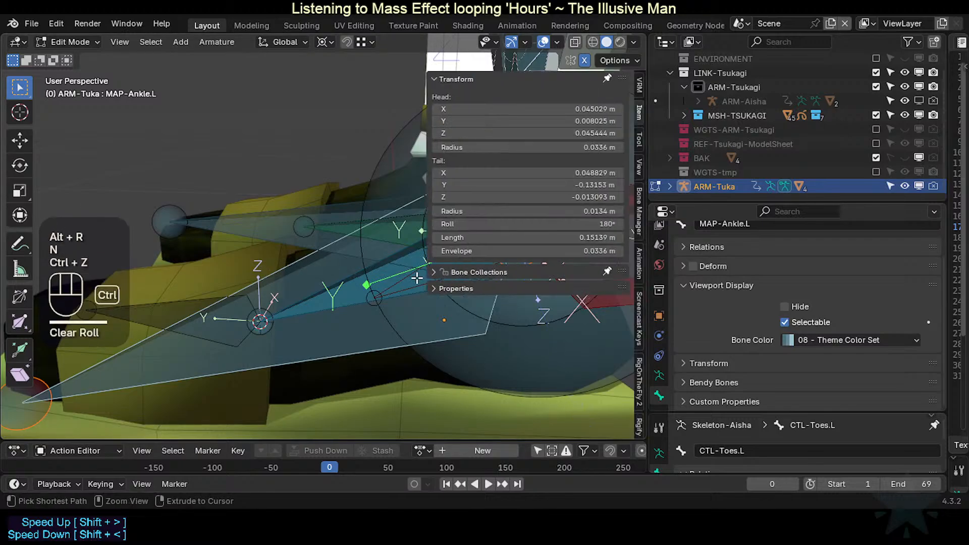
Step: Clear the roll of the MAP-Ankle.L bone
{"action": "key", "text": "n"}
{"action": "middle_click_drag", "start_coordinate": [394, 284], "coordinate": [322, 295]}
{"action": "scroll", "coordinate": [438, 296], "scroll_direction": "down", "scroll_amount": 2}
{"action": "key", "text": "alt+r"}
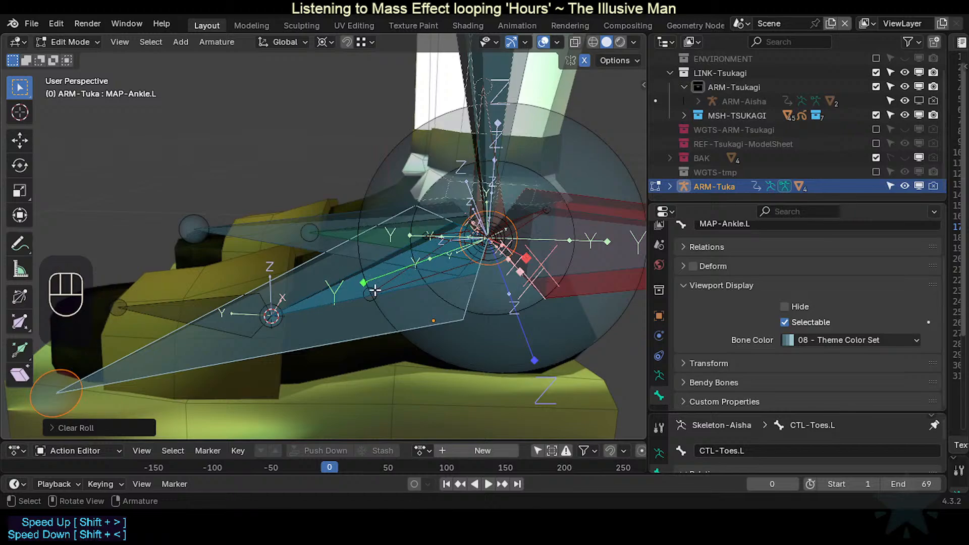
Step: Select POL-Leg.L and HLP3-AnkleFoot.L with MAP-Ankle.L as the active bone, and align them to it
{"action": "scroll", "coordinate": [371, 310], "scroll_direction": "up", "scroll_amount": 1}
{"action": "left_click", "coordinate": [348, 306]}
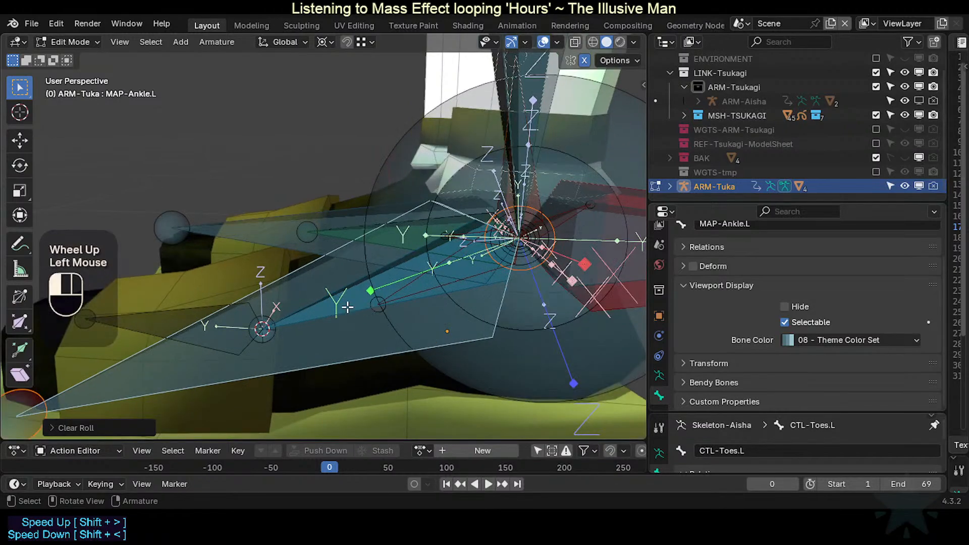
{"action": "left_click", "coordinate": [356, 302]}
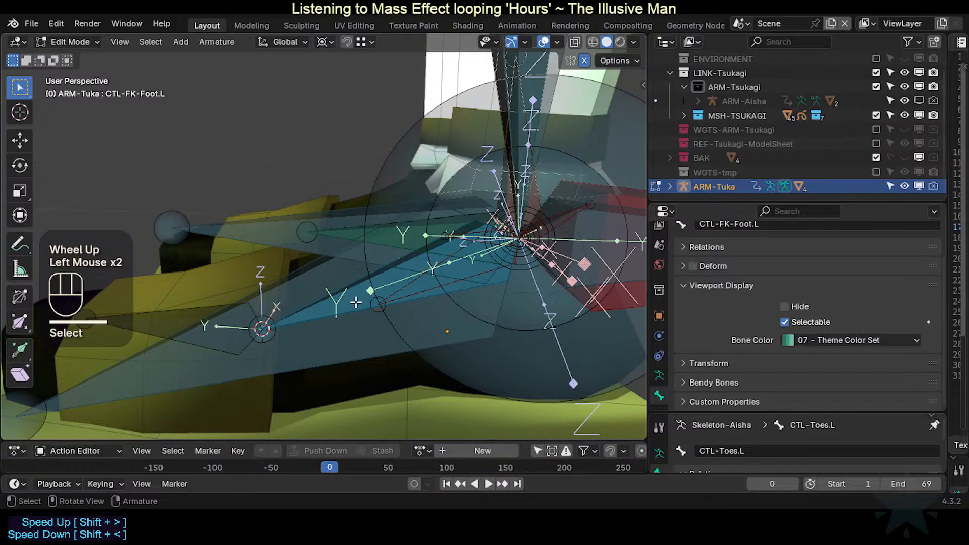
{"action": "left_click", "coordinate": [347, 306]}
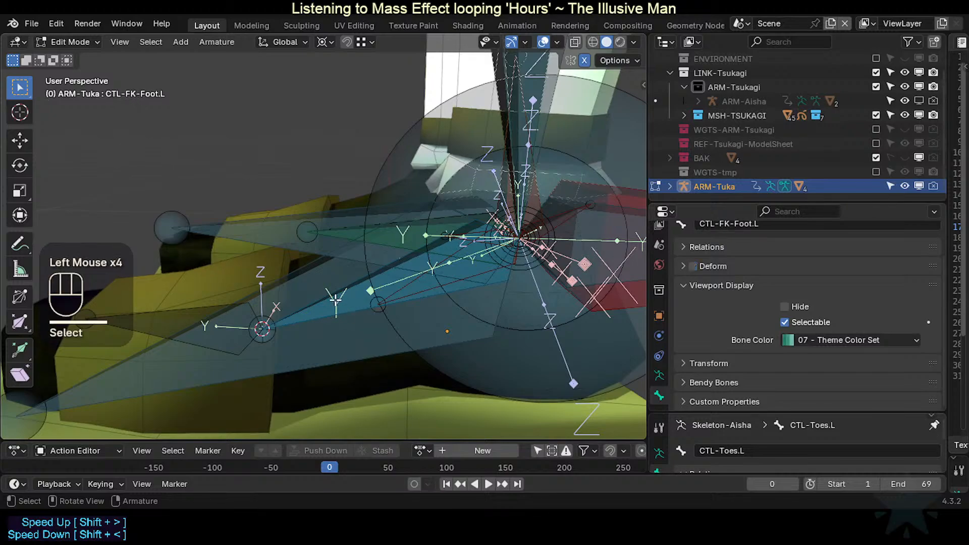
{"action": "left_click", "coordinate": [313, 276]}
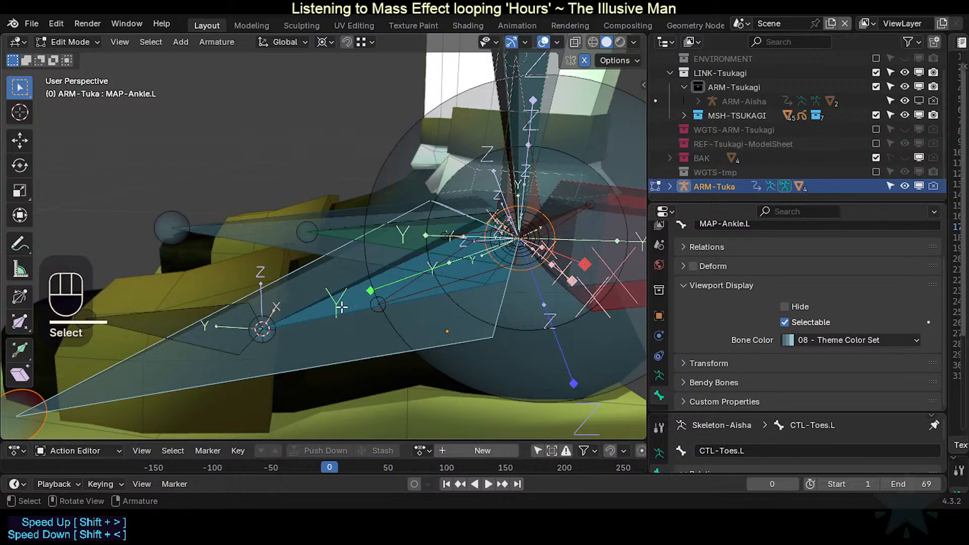
{"action": "left_click", "coordinate": [401, 298]}
{"action": "left_click", "coordinate": [409, 290]}
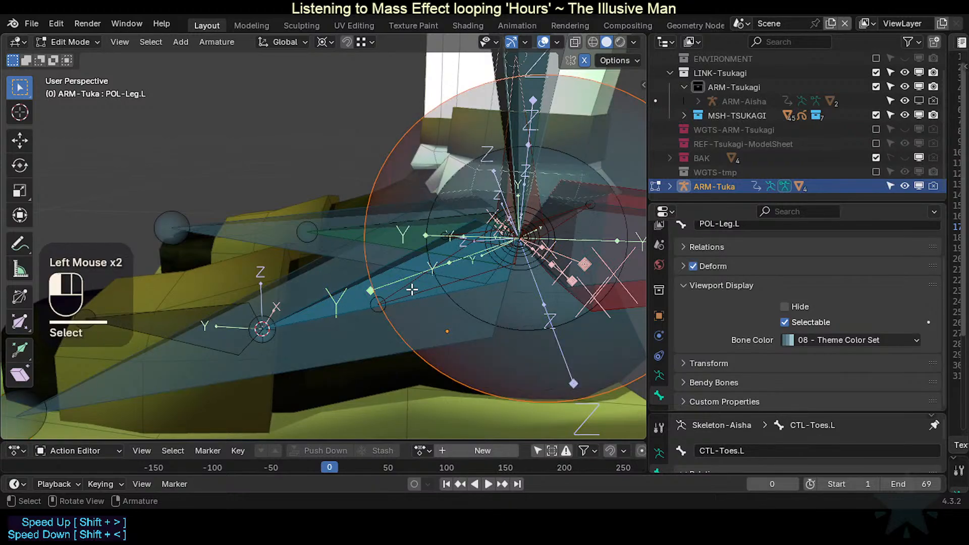
{"action": "left_click", "coordinate": [424, 287], "text": "alt+shift"}
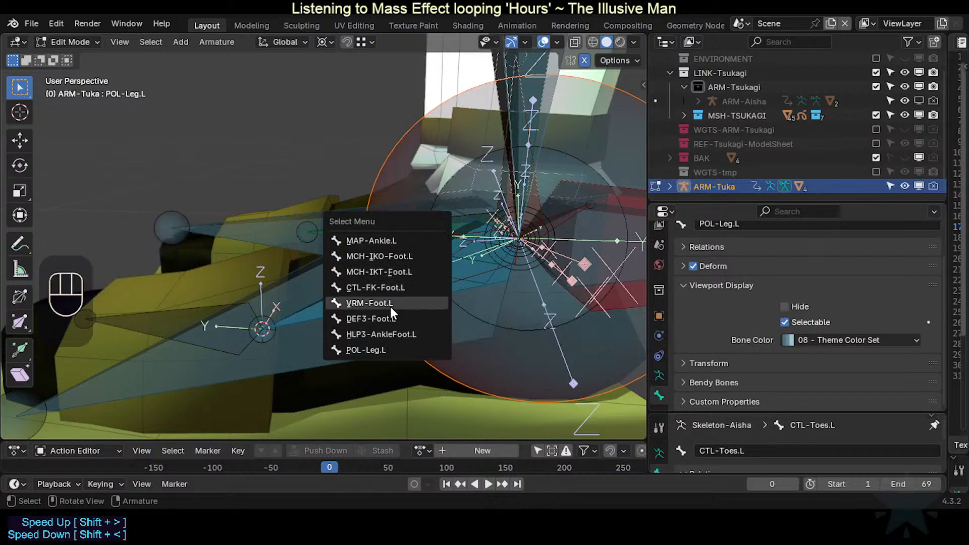
{"action": "left_click", "coordinate": [392, 335]}
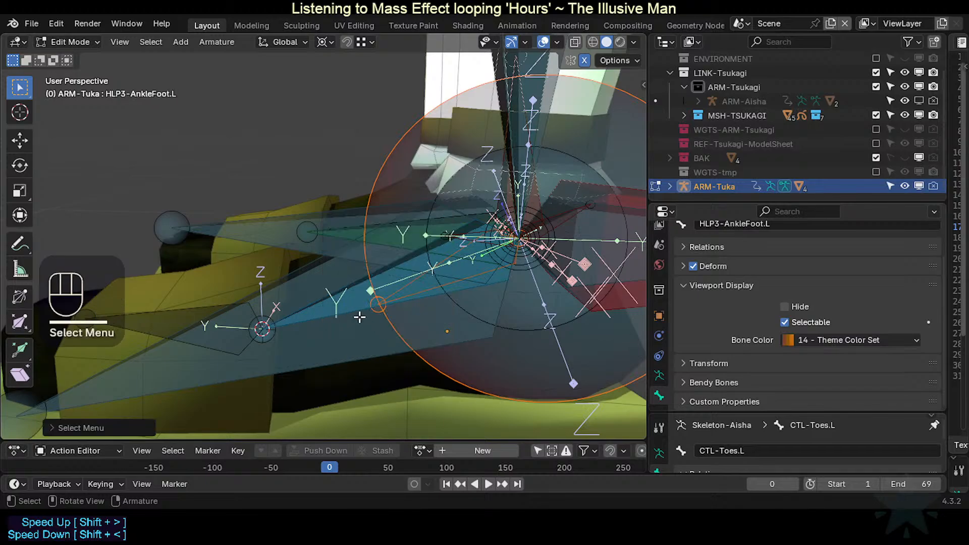
{"action": "left_click", "coordinate": [313, 345], "text": "shift"}
{"action": "key", "text": "ctrl+alt+a"}
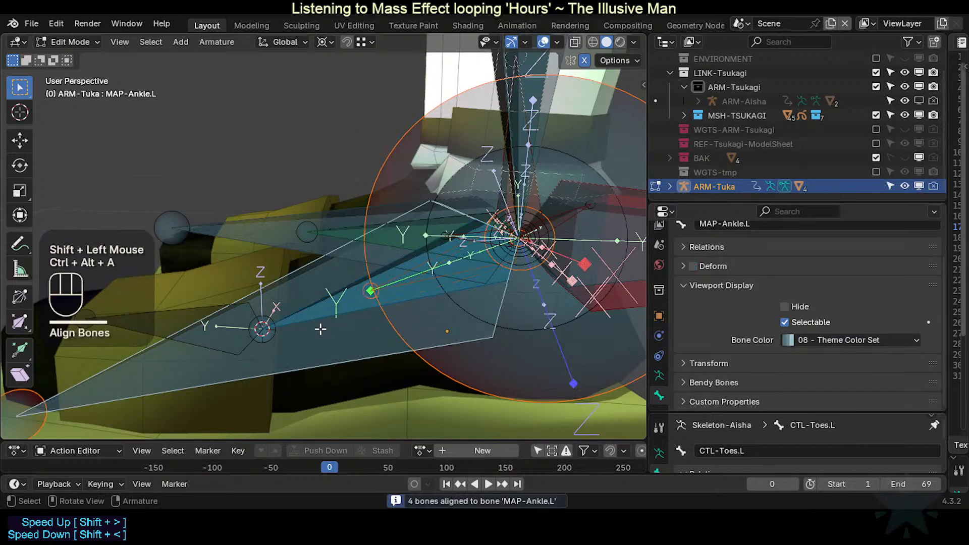
Step: Check the roll of the MCH-Roll-Heel.L bone and hide that bone
{"action": "key", "text": "alt+a"}
{"action": "middle_click_drag", "start_coordinate": [326, 323], "coordinate": [313, 285], "text": "shift"}
{"action": "left_click", "coordinate": [297, 250]}
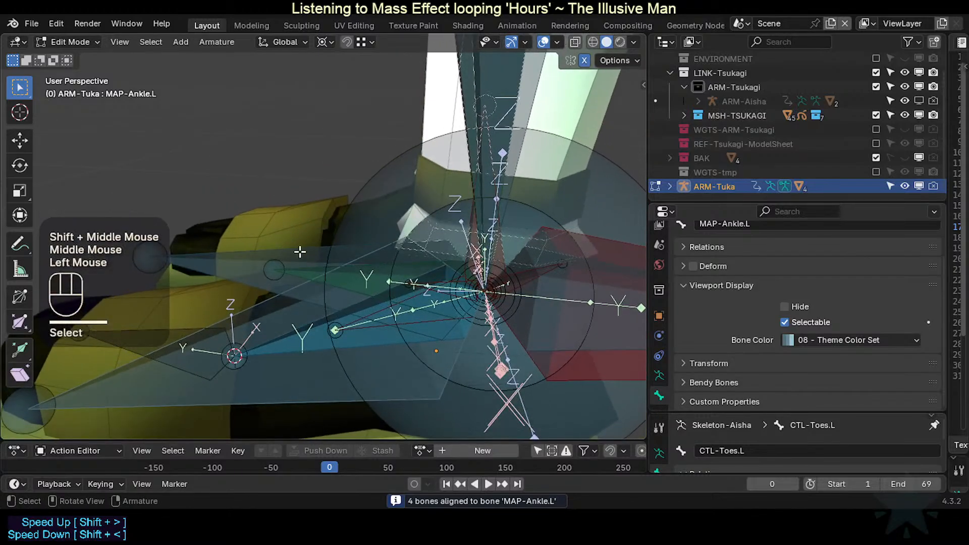
{"action": "left_click", "coordinate": [300, 252]}
{"action": "key", "text": "n"}
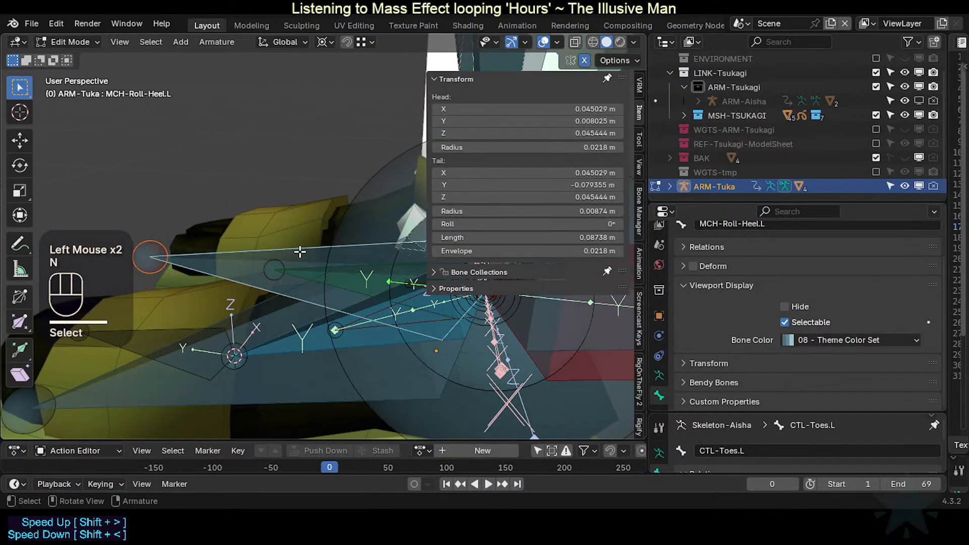
{"action": "key", "text": "n"}
{"action": "key", "text": "h"}
Step: Clear the roll of the CTL-FK-Toes.L bone, check its roll value, and hide it
{"action": "left_click", "coordinate": [303, 266]}
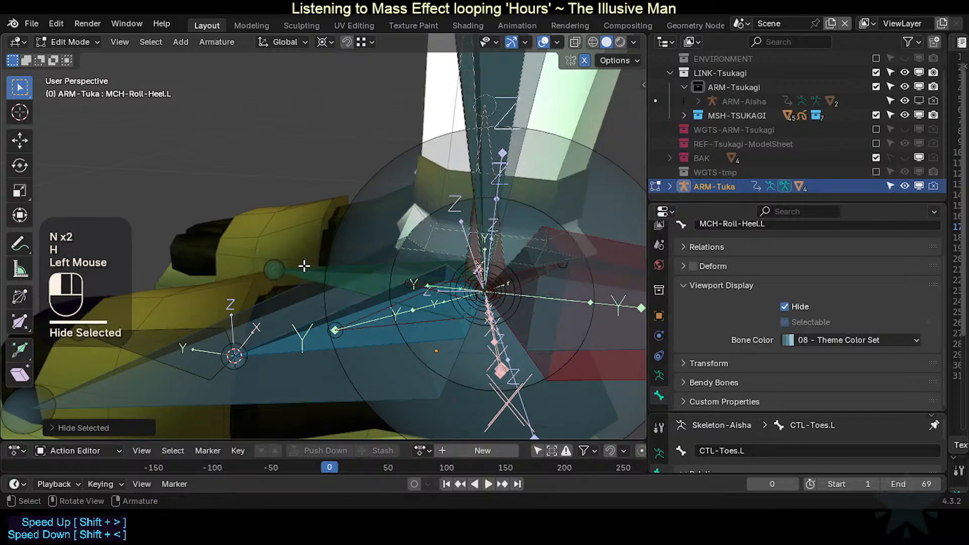
{"action": "key", "text": "n"}
{"action": "left_click", "coordinate": [308, 266]}
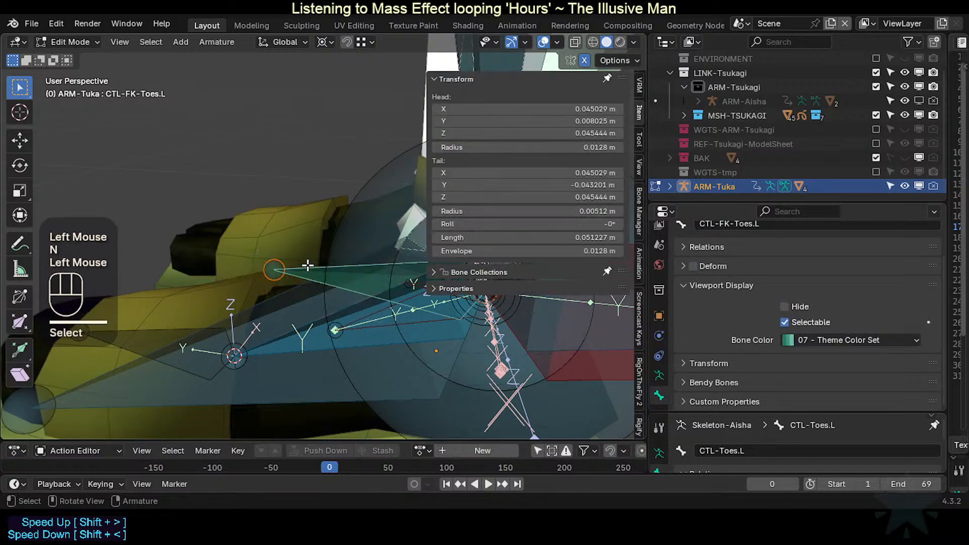
{"action": "key", "text": "n"}
{"action": "key", "text": "alt+r"}
{"action": "key", "text": "n"}
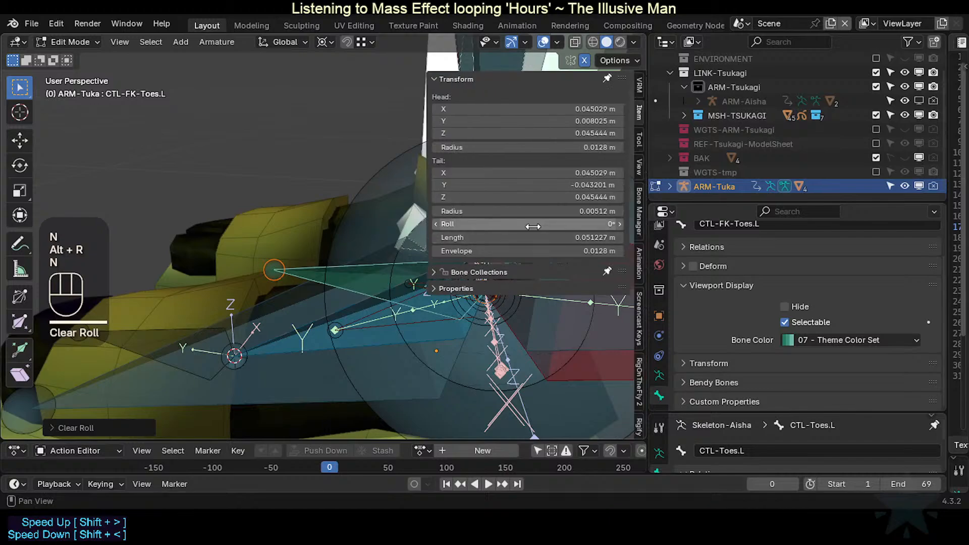
{"action": "key", "text": "n"}
{"action": "key", "text": "h"}
Step: Clear the roll of the DEF3-Toes.L bone and hide it
{"action": "left_click", "coordinate": [305, 265]}
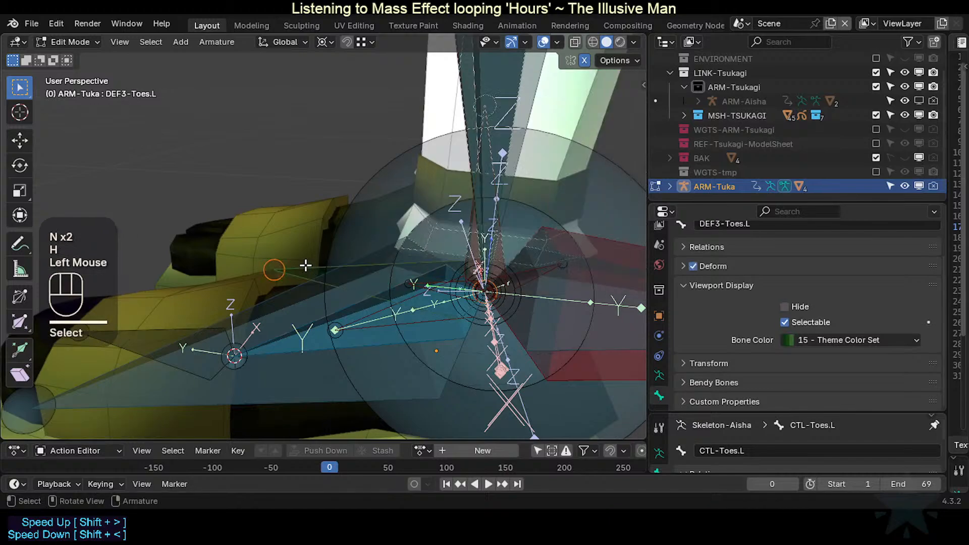
{"action": "key", "text": "n"}
{"action": "key", "text": "alt+r"}
{"action": "key", "text": "n"}
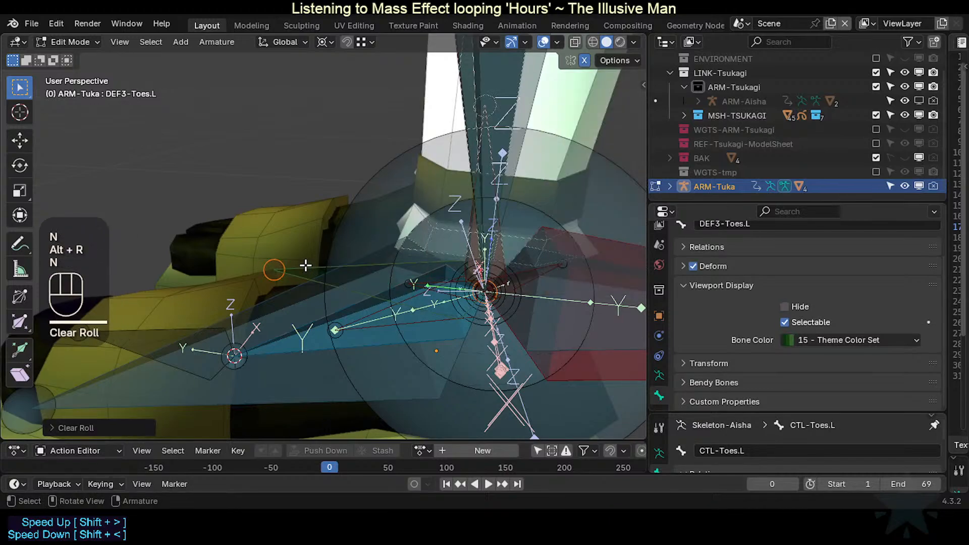
{"action": "key", "text": "h"}
Step: Clear the roll of the VRM-Toes.L bone at the front of the foot and hide it
{"action": "middle_click_drag", "start_coordinate": [386, 317], "coordinate": [366, 309], "text": "shift"}
{"action": "middle_click_drag", "start_coordinate": [366, 309], "coordinate": [412, 306]}
{"action": "left_click", "coordinate": [154, 351]}
{"action": "key", "text": "n"}
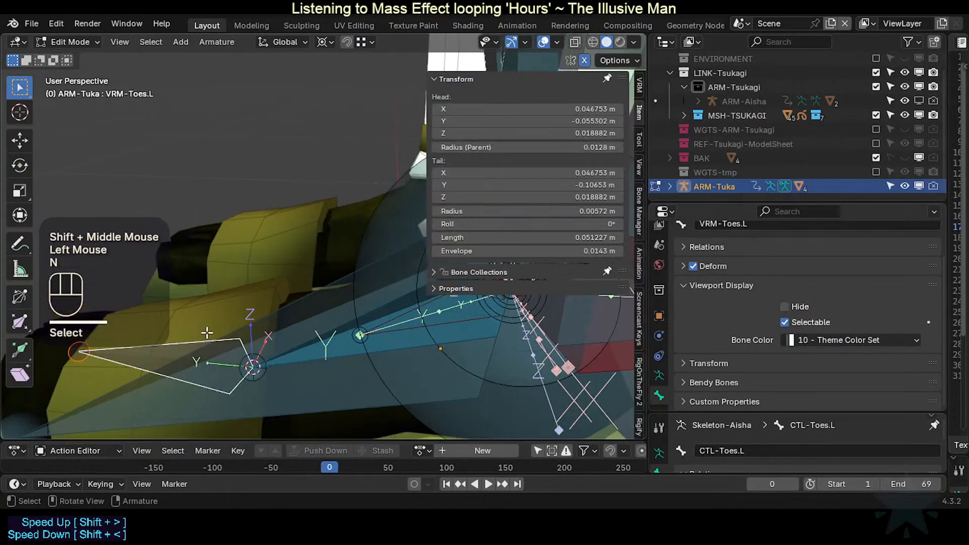
{"action": "key", "text": "alt+r"}
{"action": "key", "text": "h"}
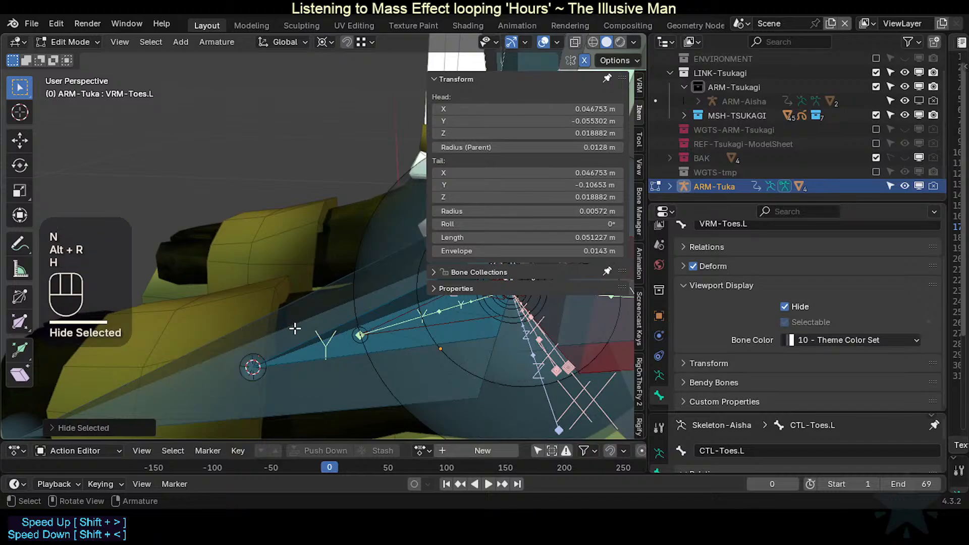
{"action": "key", "text": "n"}
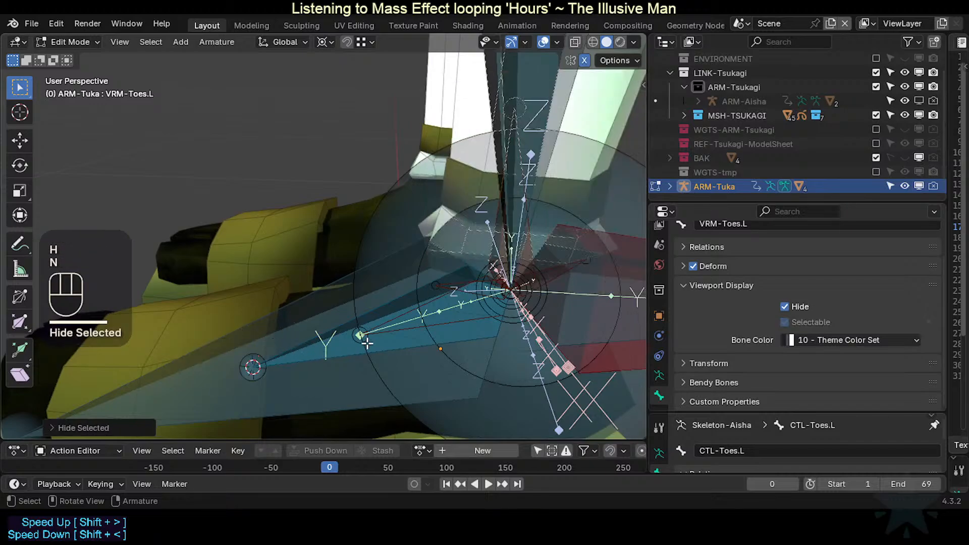
{"action": "middle_click_drag", "start_coordinate": [414, 337], "coordinate": [381, 321]}
{"action": "key", "text": "c"}
{"action": "left_click", "coordinate": [357, 327]}
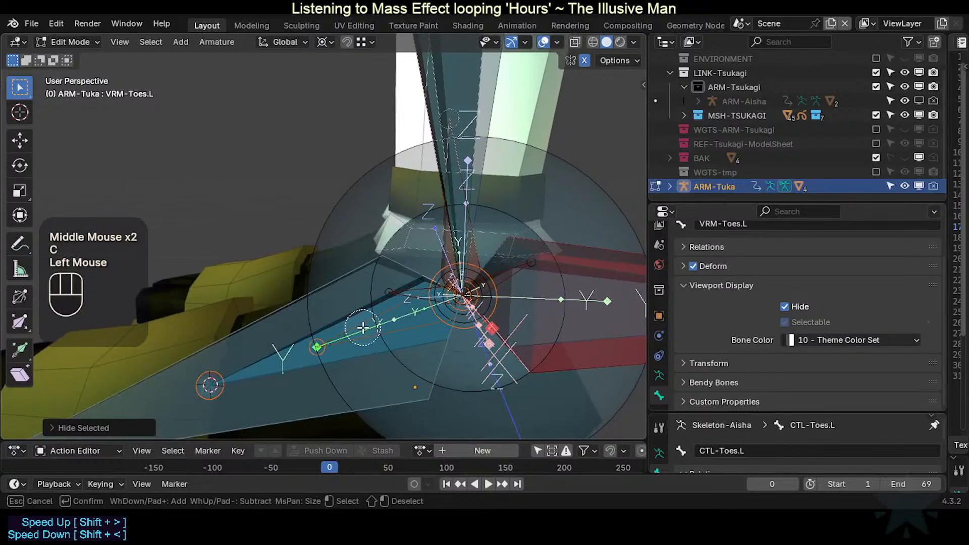
{"action": "right_click", "coordinate": [363, 327]}
{"action": "left_click", "coordinate": [388, 301], "text": "shift"}
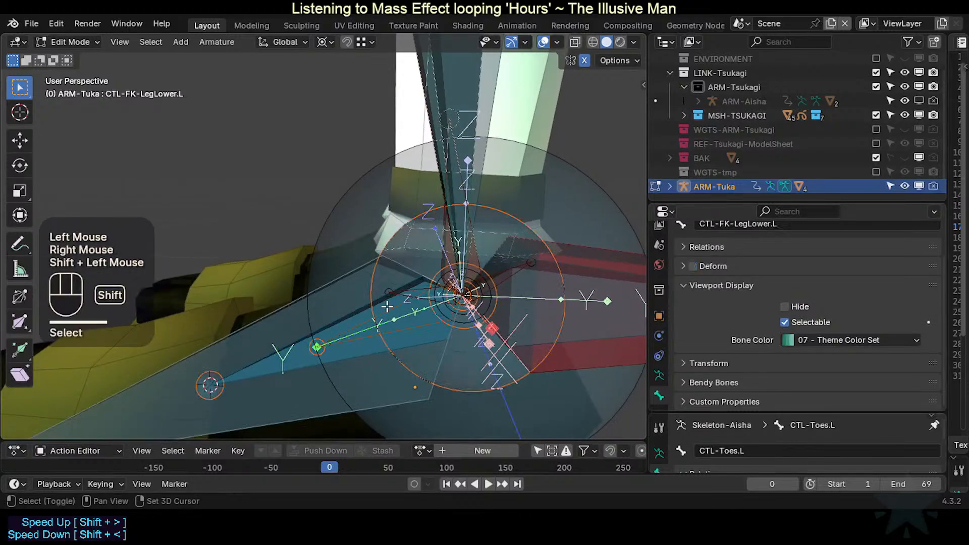
{"action": "left_click", "coordinate": [371, 307], "text": "shift"}
{"action": "left_click", "coordinate": [363, 310], "text": "shift"}
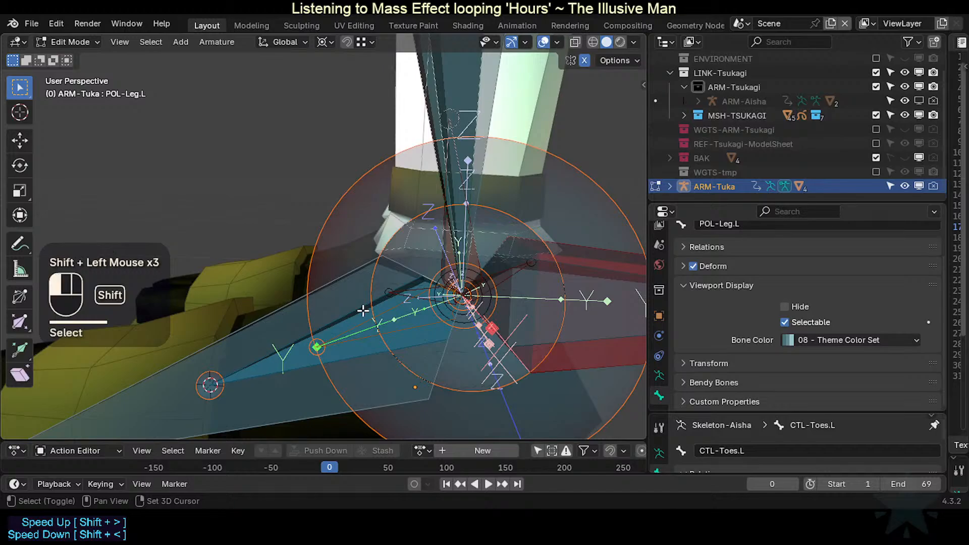
{"action": "scroll", "coordinate": [362, 311], "scroll_direction": "down", "scroll_amount": 2}
{"action": "key", "text": "alt+a"}
Step: Box-select the leg bones above the ankle and hide them, leaving the foot and ankle bones visible
{"action": "left_click", "coordinate": [367, 153]}
{"action": "middle_click_drag", "start_coordinate": [368, 153], "coordinate": [391, 132]}
{"action": "left_click", "coordinate": [401, 137]}
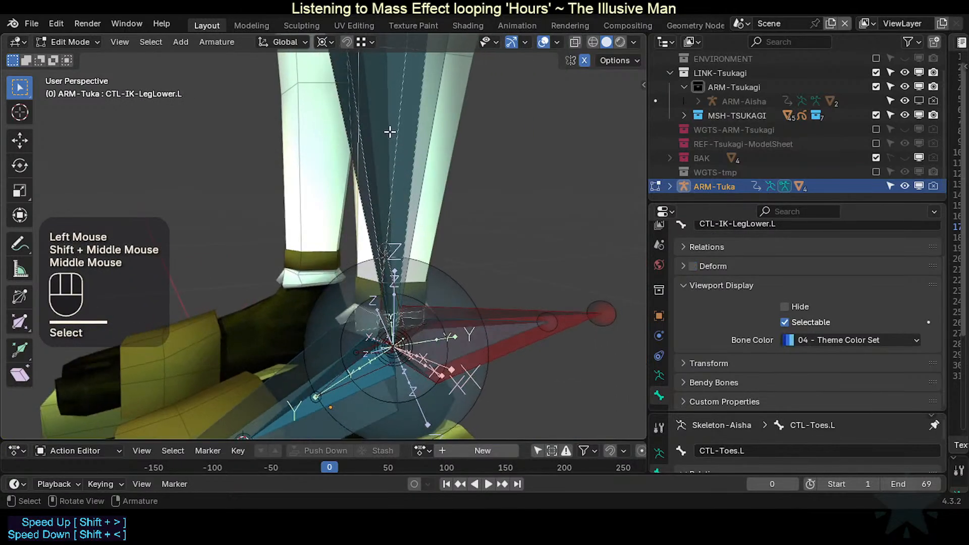
{"action": "scroll", "coordinate": [359, 184], "scroll_direction": "down", "scroll_amount": 2}
{"action": "scroll", "coordinate": [359, 185], "scroll_direction": "down", "scroll_amount": 2}
{"action": "middle_click_drag", "start_coordinate": [348, 174], "coordinate": [375, 215], "text": "shift"}
{"action": "key", "text": "alt+a"}
{"action": "key", "text": "b"}
{"action": "left_click_drag", "start_coordinate": [277, 238], "coordinate": [417, 168]}
{"action": "key", "text": "h"}
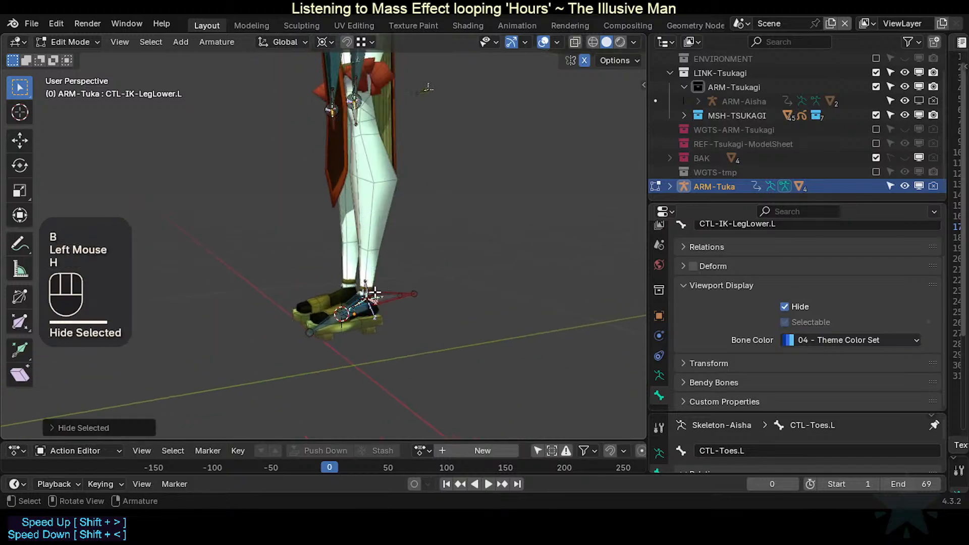
{"action": "scroll", "coordinate": [372, 288], "scroll_direction": "up", "scroll_amount": 2}
{"action": "middle_click_drag", "start_coordinate": [374, 293], "coordinate": [354, 286]}
{"action": "key", "text": "ctrl+z"}
{"action": "key", "text": "h"}
Step: Switch to the right orthographic view close to the ankle, with the bone axes displayed
{"action": "scroll", "coordinate": [358, 276], "scroll_direction": "up", "scroll_amount": 3}
{"action": "scroll", "coordinate": [404, 283], "scroll_direction": "up", "scroll_amount": 1}
{"action": "key", "text": "KP_3"}
{"action": "key", "text": "ctrl+3"}
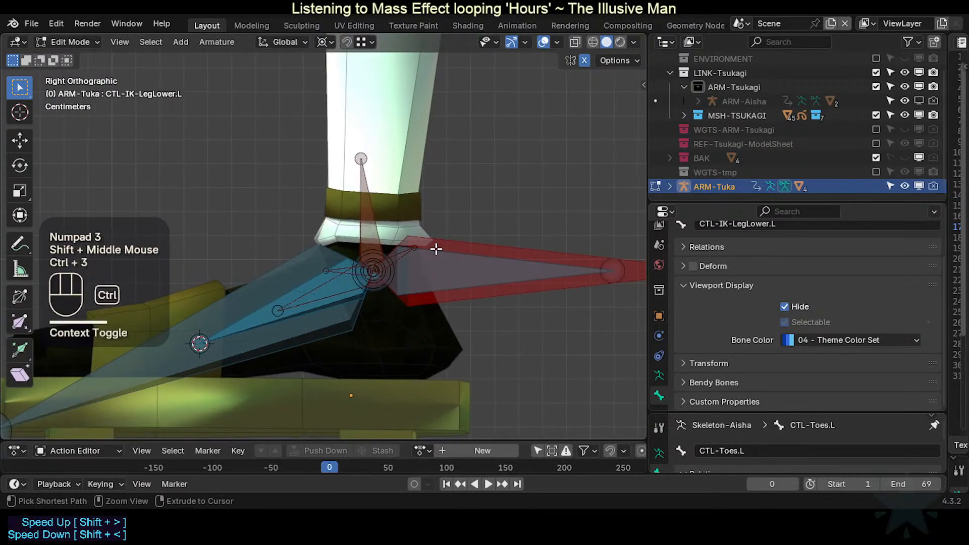
{"action": "key", "text": "ctrl+3"}
Step: Widen the 3D viewport with the bone's transform values shown and clear the roll of CTL-IK-Heel.L
{"action": "left_click", "coordinate": [456, 245]}
{"action": "key", "text": "g"}
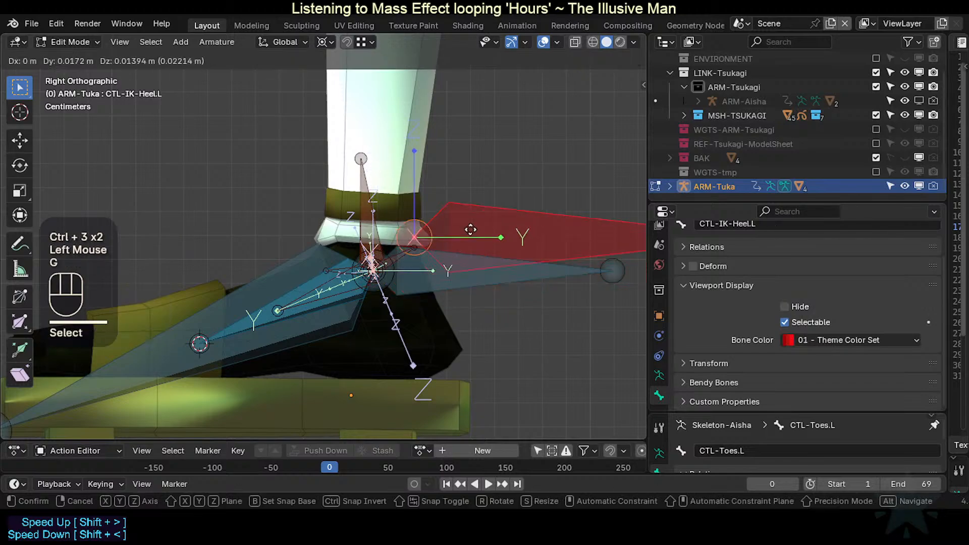
{"action": "key", "text": "Escape"}
{"action": "key", "text": "n"}
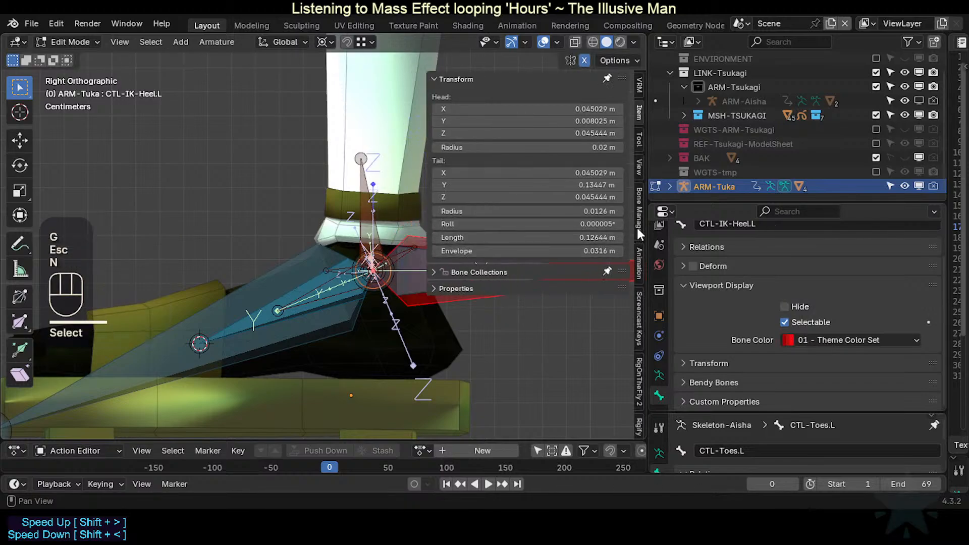
{"action": "left_click_drag", "start_coordinate": [644, 226], "coordinate": [697, 225]}
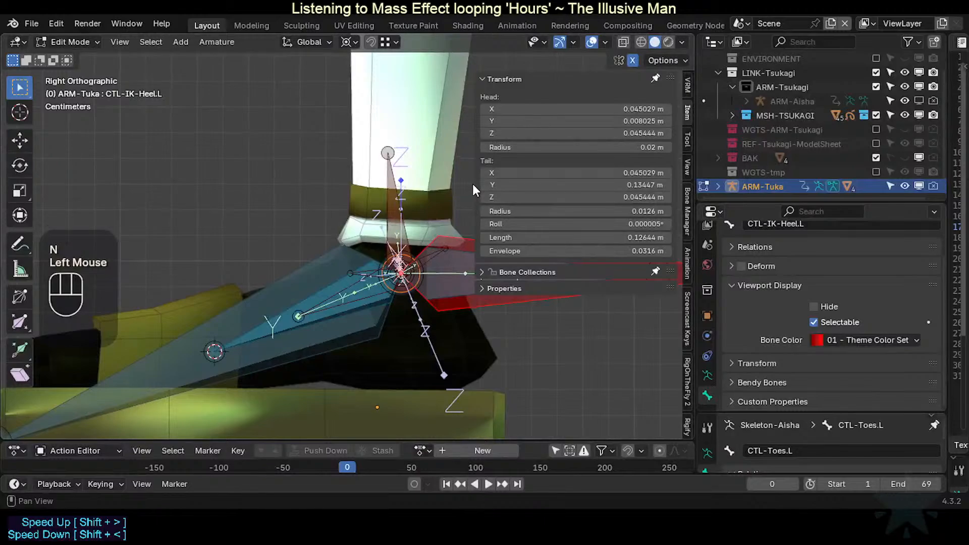
{"action": "left_click", "coordinate": [479, 183]}
{"action": "left_click_drag", "start_coordinate": [479, 183], "coordinate": [520, 183]}
{"action": "middle_click_drag", "start_coordinate": [425, 214], "coordinate": [366, 214], "text": "shift"}
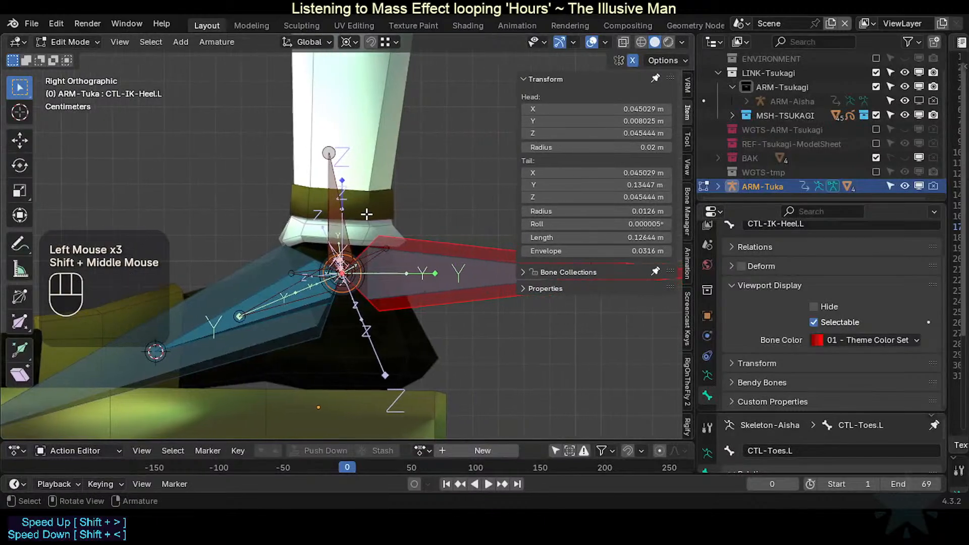
{"action": "key", "text": "alt+r"}
Step: Clear the roll of MCH-Roll-Toes.L and check its roll against that of CTL-IK-Heel.L
{"action": "left_click", "coordinate": [426, 260]}
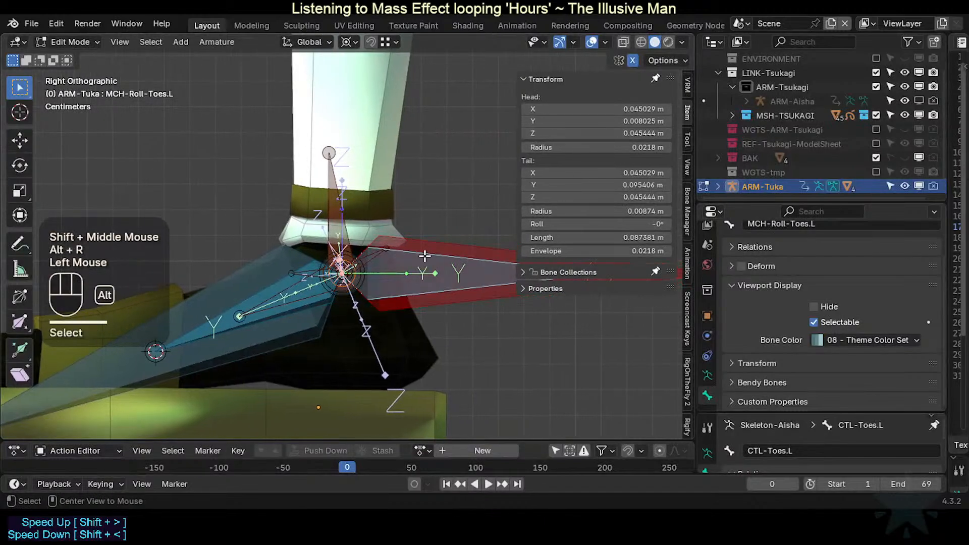
{"action": "key", "text": "alt+r"}
{"action": "left_click", "coordinate": [426, 249]}
{"action": "left_click", "coordinate": [428, 246]}
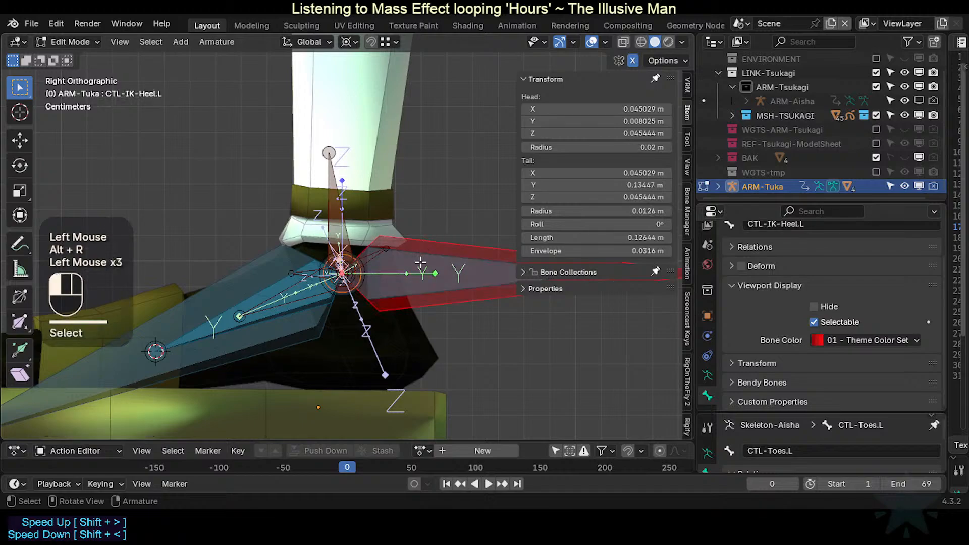
{"action": "left_click", "coordinate": [421, 262]}
{"action": "scroll", "coordinate": [427, 257], "scroll_direction": "up", "scroll_amount": 2}
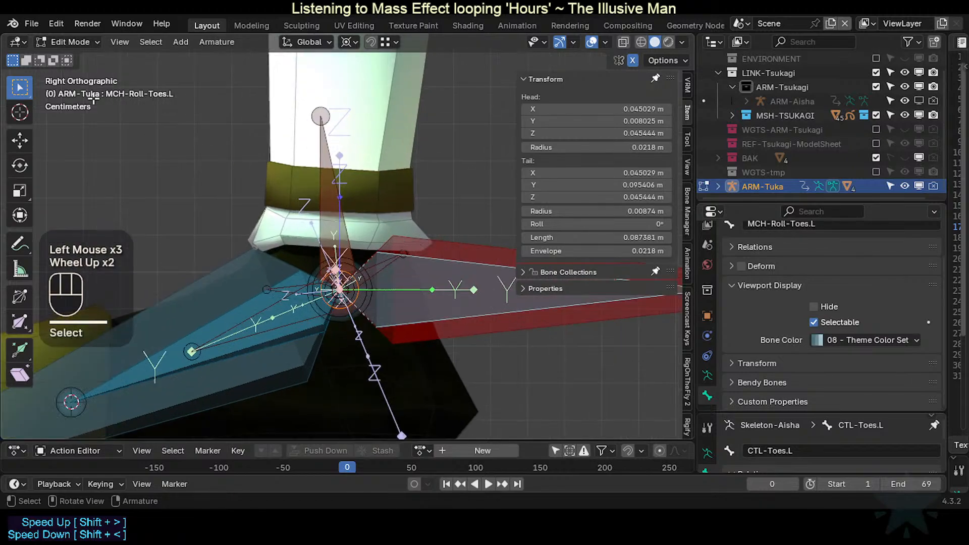
Step: Hide the CTL-IK-Heel.L and MCH-Roll-Toes.L bones behind the ankle
{"action": "left_click", "coordinate": [434, 243]}
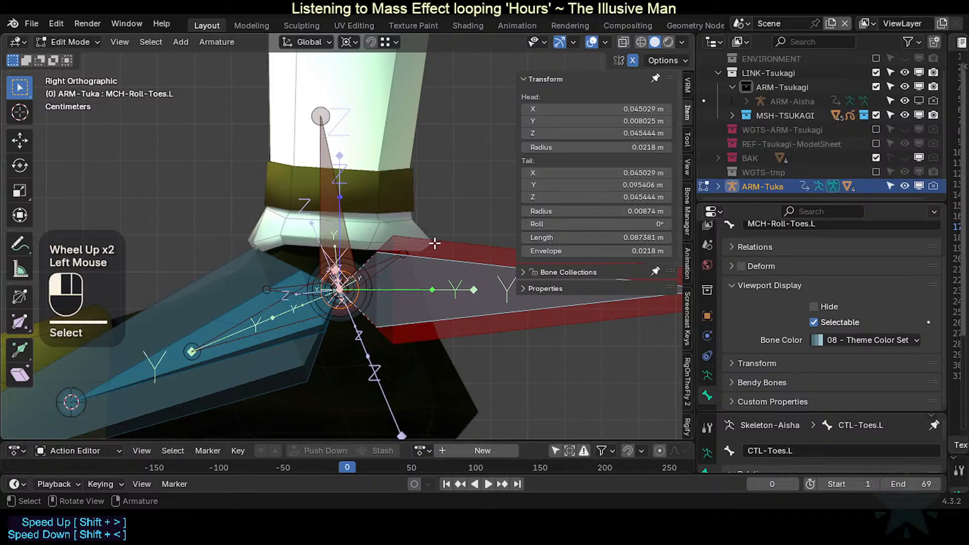
{"action": "key", "text": "h"}
{"action": "left_click", "coordinate": [434, 277]}
{"action": "key", "text": "h"}
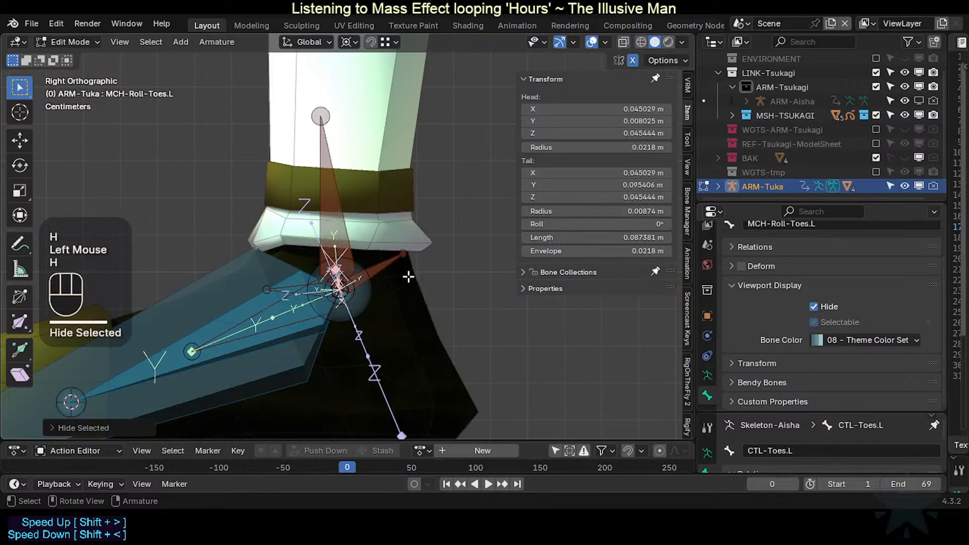
Step: Select HLP3-KnucklesToes.L among the overlapping foot bones and examine its placement at the ankle from the side and in perspective
{"action": "scroll", "coordinate": [332, 297], "scroll_direction": "down", "scroll_amount": 3}
{"action": "middle_click_drag", "start_coordinate": [288, 310], "coordinate": [309, 305], "text": "shift"}
{"action": "key", "text": "b"}
{"action": "left_click_drag", "start_coordinate": [221, 202], "coordinate": [184, 359]}
{"action": "scroll", "coordinate": [360, 271], "scroll_direction": "up", "scroll_amount": 2}
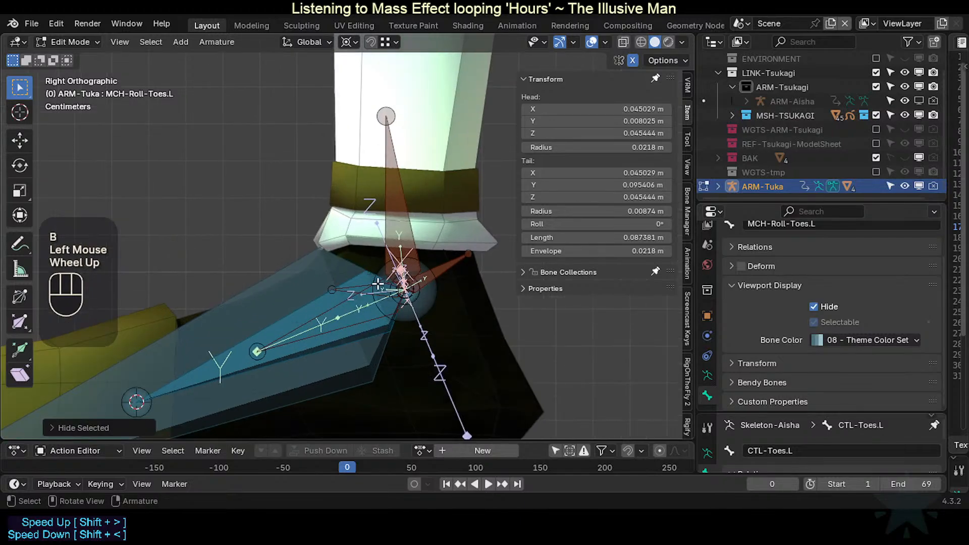
{"action": "left_click", "coordinate": [377, 285], "text": "alt"}
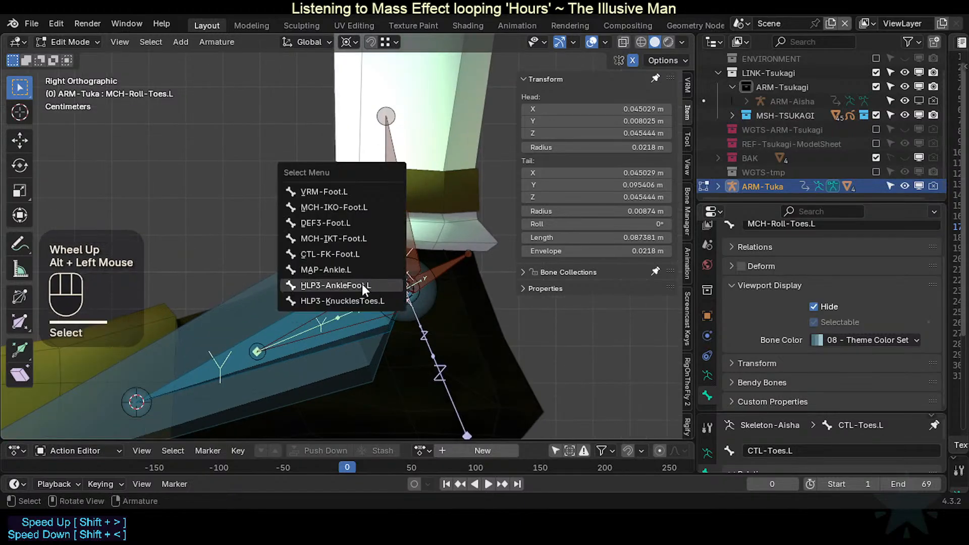
{"action": "left_click", "coordinate": [355, 299]}
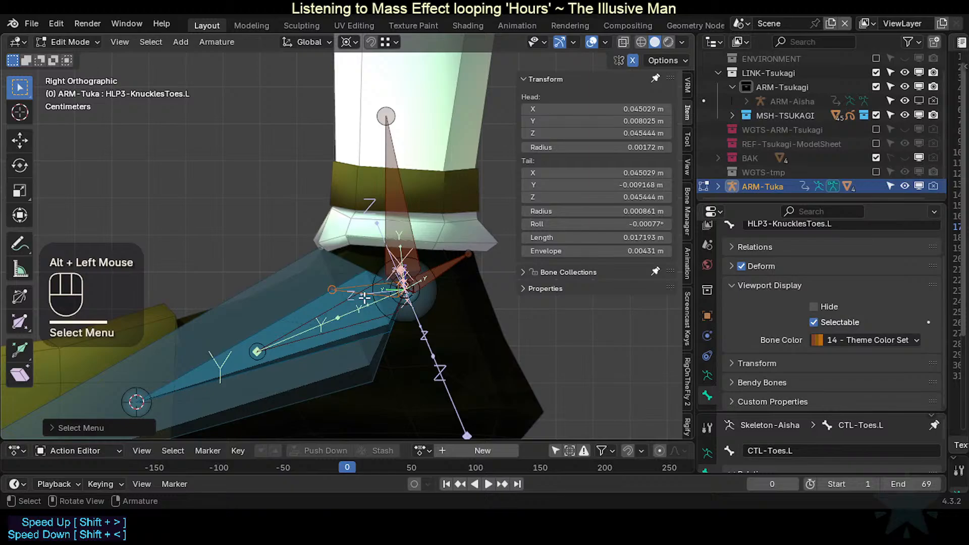
{"action": "scroll", "coordinate": [347, 281], "scroll_direction": "down", "scroll_amount": 2}
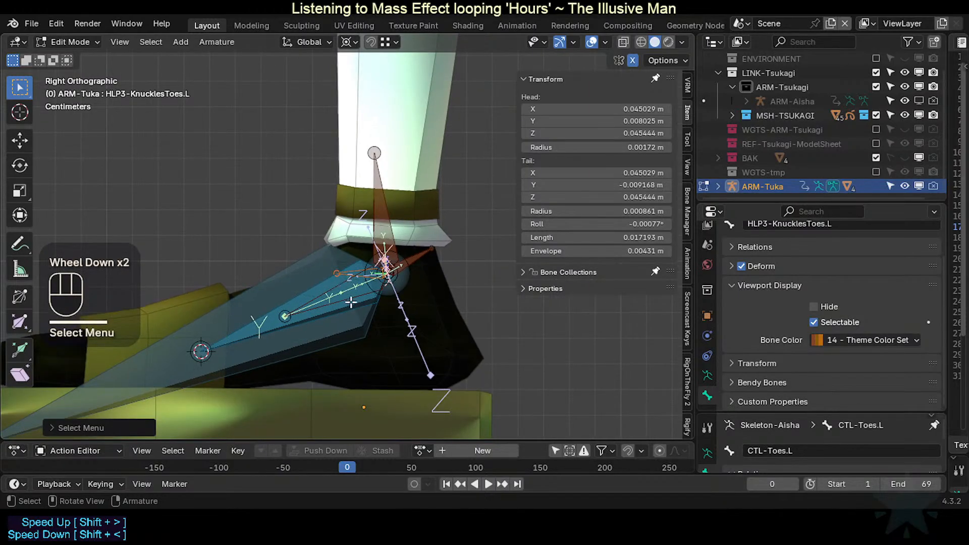
{"action": "scroll", "coordinate": [350, 302], "scroll_direction": "down", "scroll_amount": 2}
{"action": "scroll", "coordinate": [352, 301], "scroll_direction": "up", "scroll_amount": 3}
{"action": "key", "text": "g"}
{"action": "key", "text": "Escape"}
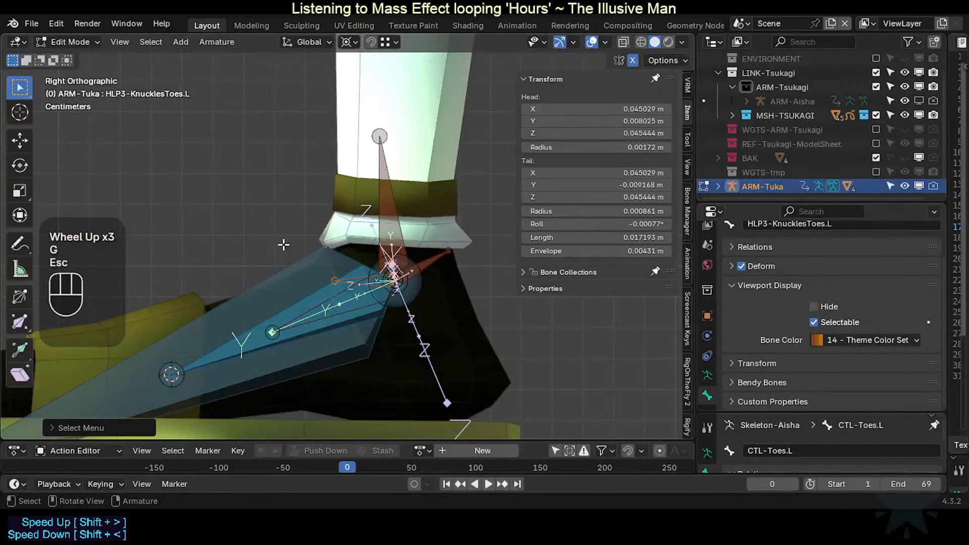
{"action": "middle_click_drag", "start_coordinate": [283, 245], "coordinate": [247, 268]}
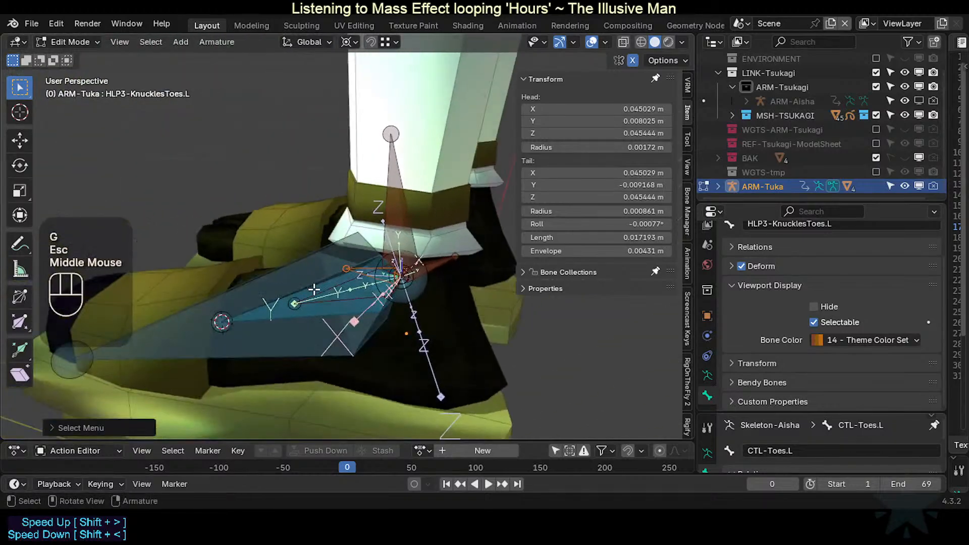
{"action": "middle_click_drag", "start_coordinate": [314, 290], "coordinate": [303, 293]}
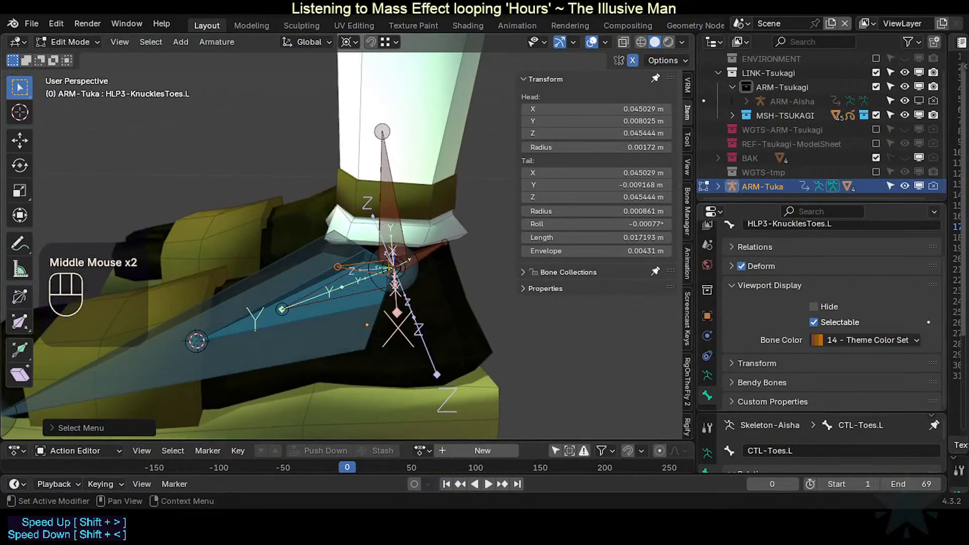
{"action": "scroll", "coordinate": [707, 396], "scroll_direction": "down", "scroll_amount": 3}
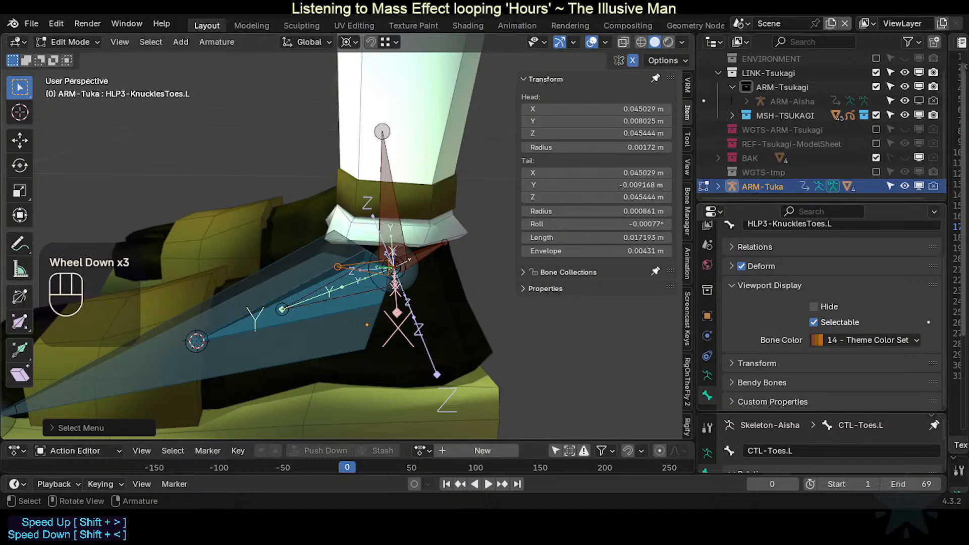
Step: Select HLP3-KnucklesFoot.L and examine its placement against the other foot bones in the right orthographic view
{"action": "left_click", "coordinate": [369, 261]}
{"action": "left_click", "coordinate": [369, 260]}
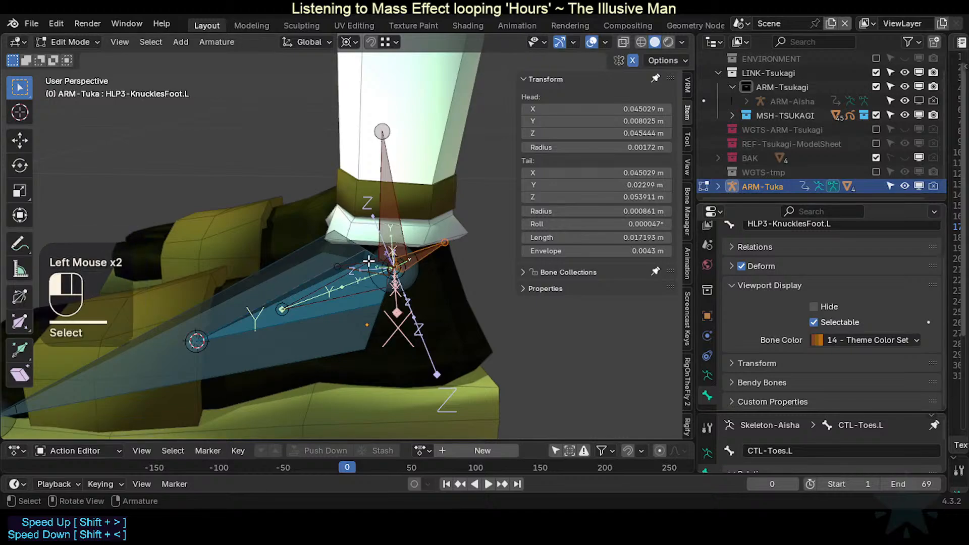
{"action": "left_click", "coordinate": [432, 255]}
{"action": "middle_click_drag", "start_coordinate": [407, 274], "coordinate": [422, 295]}
{"action": "key", "text": "KP_3"}
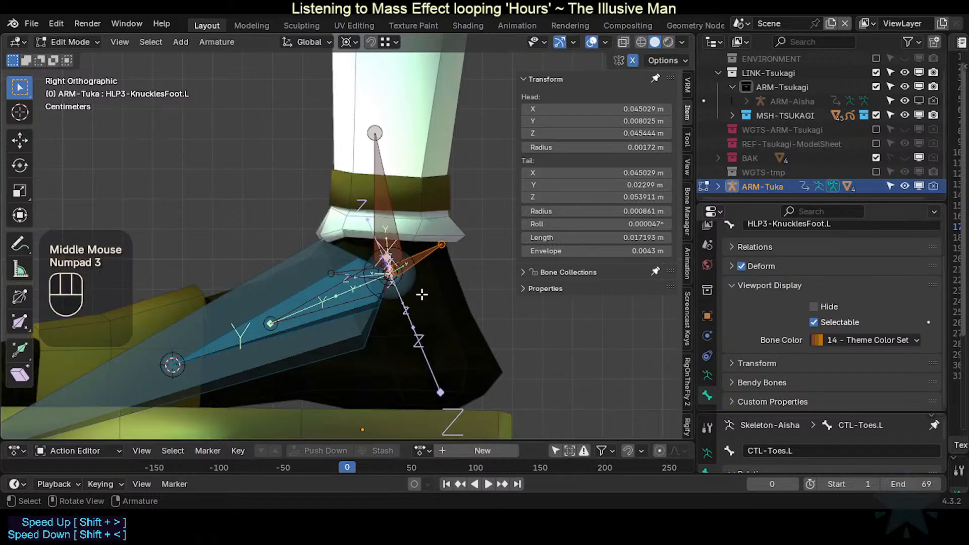
{"action": "scroll", "coordinate": [422, 294], "scroll_direction": "up", "scroll_amount": 2}
{"action": "scroll", "coordinate": [420, 295], "scroll_direction": "down", "scroll_amount": 2}
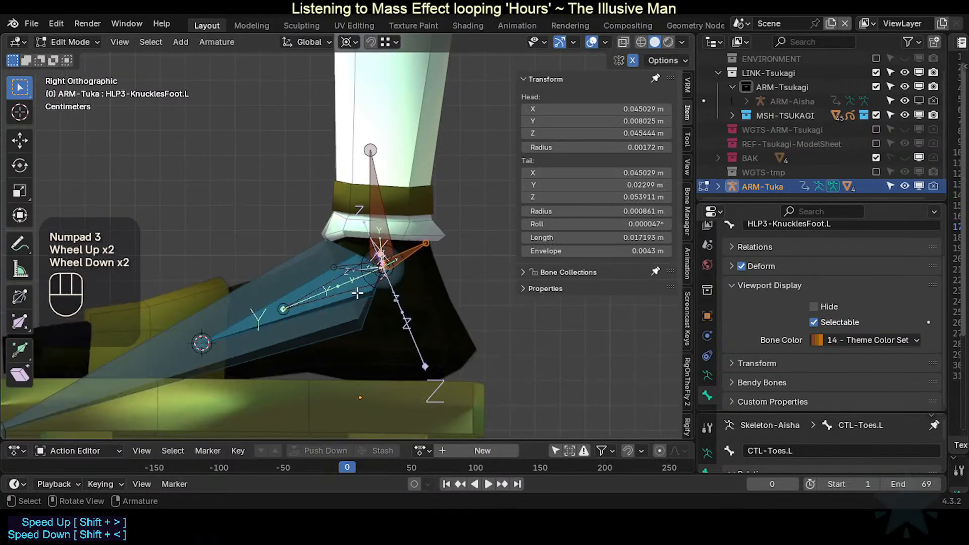
{"action": "scroll", "coordinate": [361, 286], "scroll_direction": "down", "scroll_amount": 2}
{"action": "scroll", "coordinate": [358, 286], "scroll_direction": "up", "scroll_amount": 3}
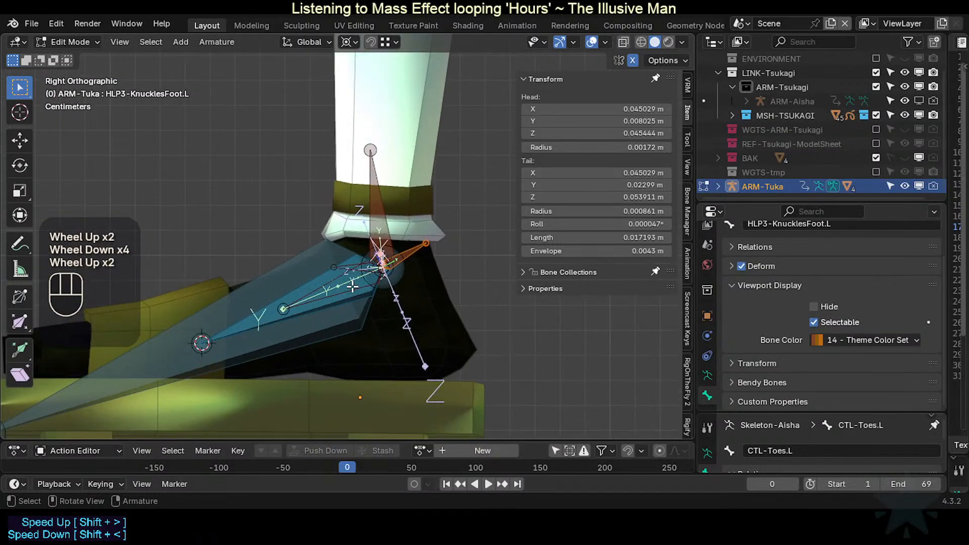
{"action": "scroll", "coordinate": [355, 286], "scroll_direction": "down", "scroll_amount": 2}
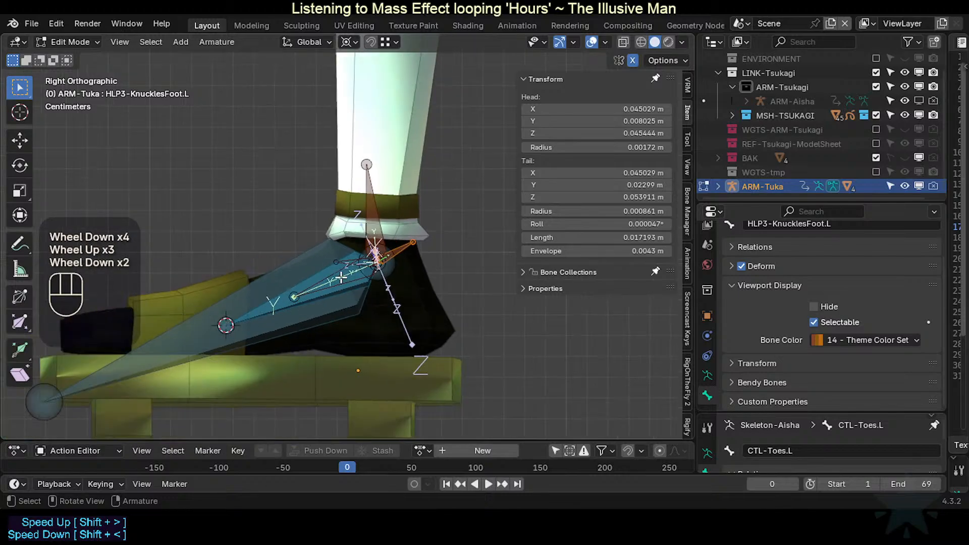
{"action": "scroll", "coordinate": [342, 277], "scroll_direction": "up", "scroll_amount": 2}
Step: Snap HLP3-KnucklesToes.L and HLP3-KnucklesFoot.L together to the 3D cursor at the ball of the foot, keeping their offset
{"action": "left_click", "coordinate": [358, 281]}
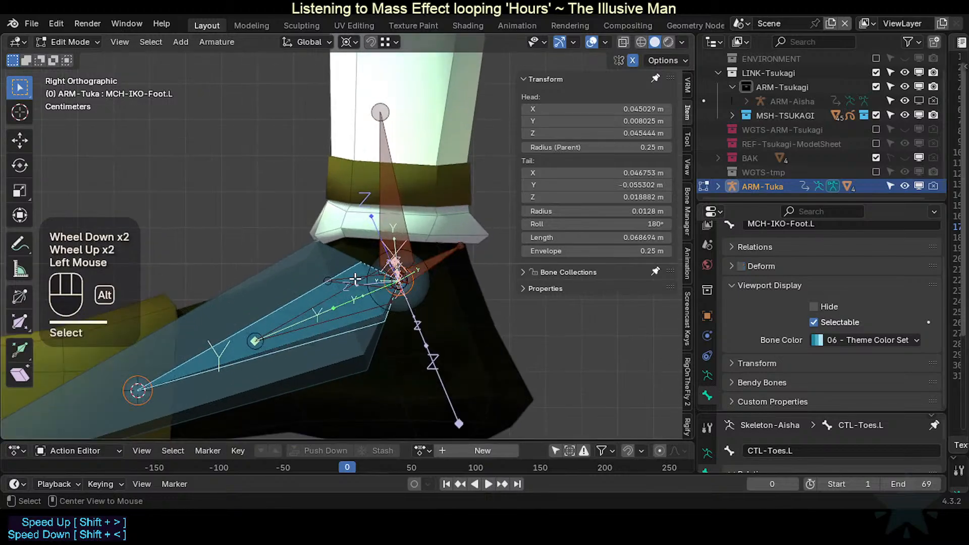
{"action": "left_click", "coordinate": [355, 279], "text": "alt"}
{"action": "left_click", "coordinate": [355, 278]}
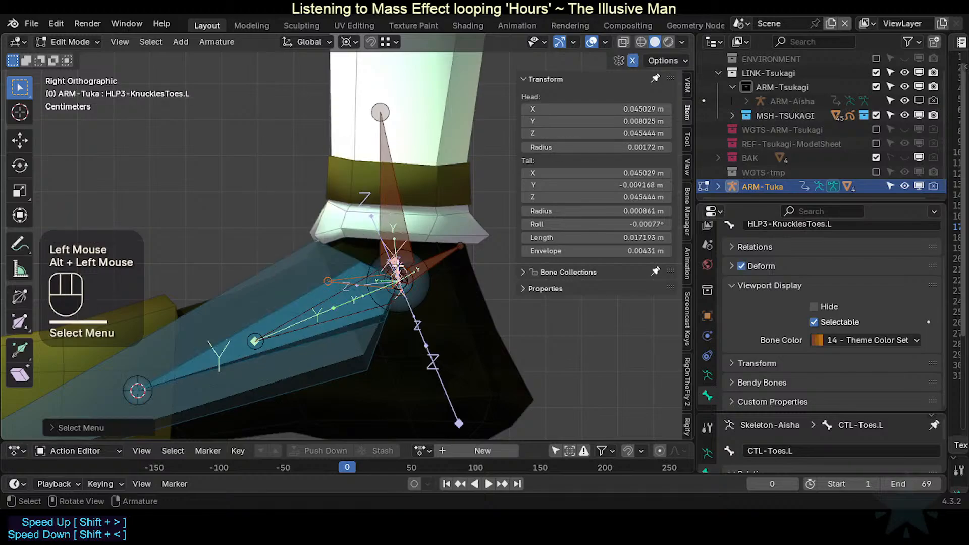
{"action": "left_click", "coordinate": [432, 260], "text": "shift"}
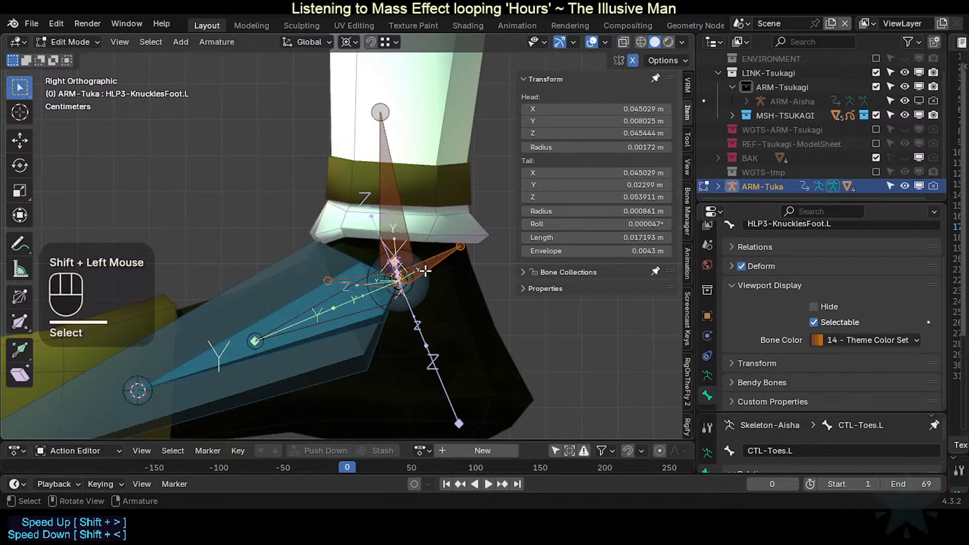
{"action": "scroll", "coordinate": [375, 300], "scroll_direction": "down", "scroll_amount": 2}
{"action": "scroll", "coordinate": [376, 300], "scroll_direction": "up", "scroll_amount": 1}
{"action": "middle_click_drag", "start_coordinate": [393, 286], "coordinate": [477, 261], "text": "shift"}
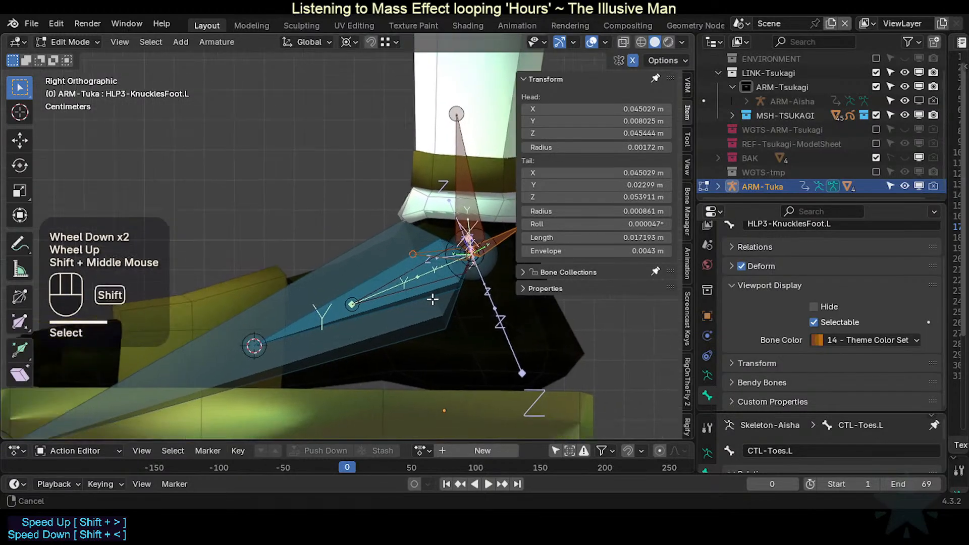
{"action": "scroll", "coordinate": [345, 303], "scroll_direction": "down", "scroll_amount": 2}
{"action": "key", "text": "shift+s"}
{"action": "key", "text": "8"}
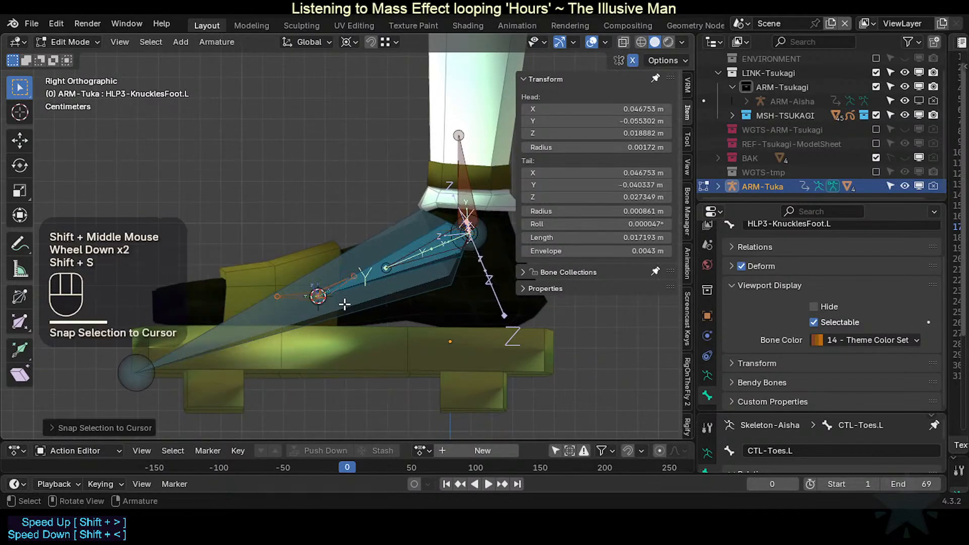
Step: Clear the roll of HLP3-KnucklesToes.L at the ball of the foot
{"action": "mouse_move", "coordinate": [343, 256]}
{"action": "middle_mouse_down"}
{"action": "mouse_move", "coordinate": [380, 307]}
{"action": "mouse_move", "coordinate": [329, 267]}
{"action": "middle_mouse_up"}
{"action": "scroll", "coordinate": [306, 273], "scroll_direction": "up", "scroll_amount": 2}
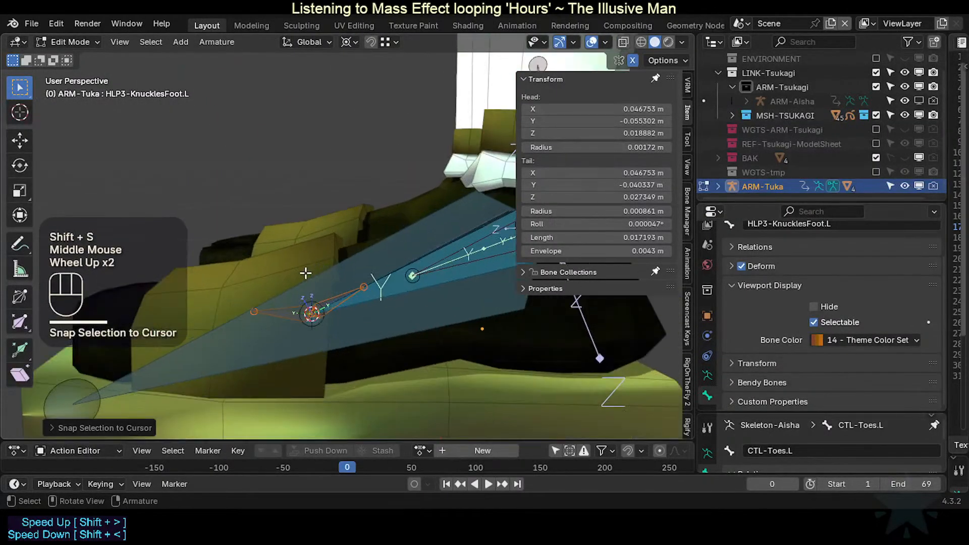
{"action": "left_click", "coordinate": [279, 311]}
{"action": "left_click", "coordinate": [279, 311]}
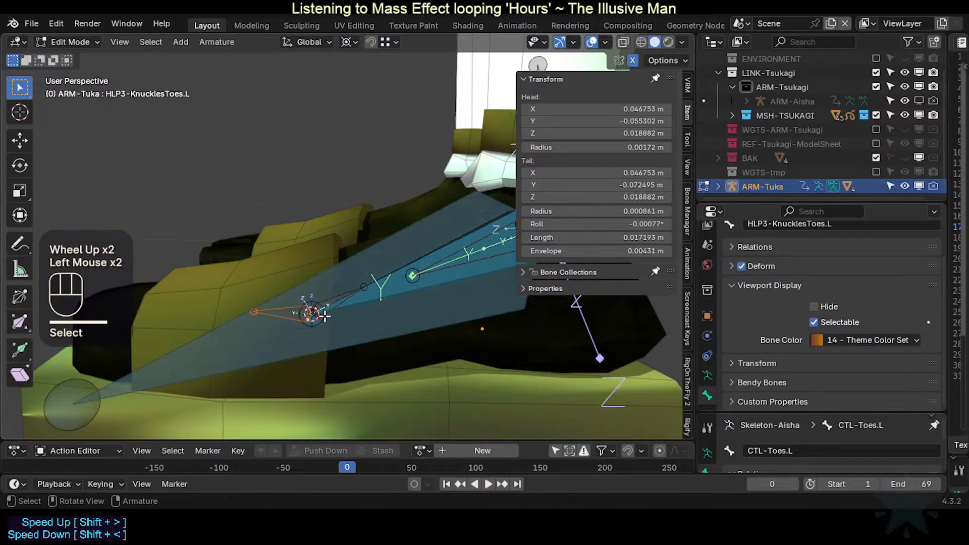
{"action": "key", "text": "alt+r"}
Step: Clear the roll of HLP3-KnucklesFoot.L at the ball of the foot
{"action": "left_click", "coordinate": [348, 291]}
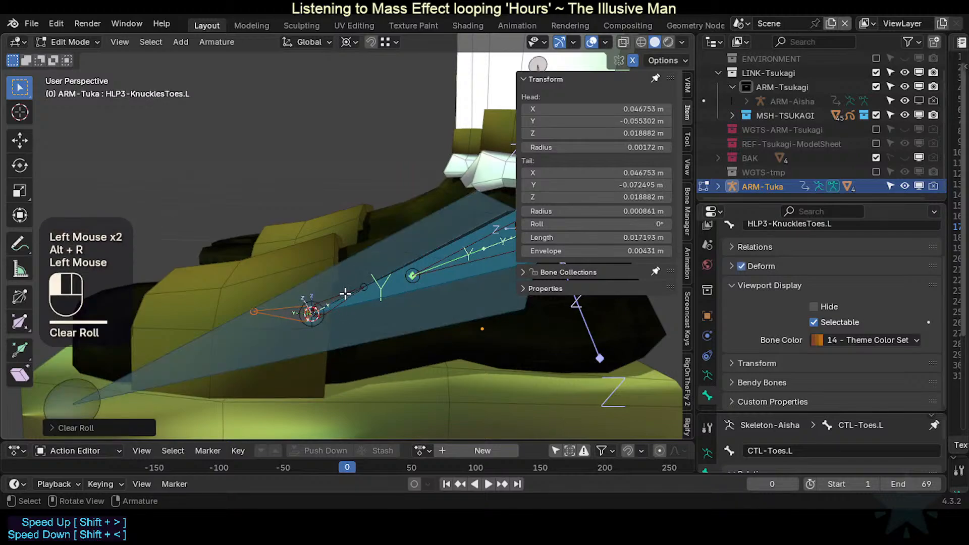
{"action": "left_click", "coordinate": [335, 293]}
{"action": "middle_click_drag", "start_coordinate": [334, 292], "coordinate": [347, 297], "text": "shift"}
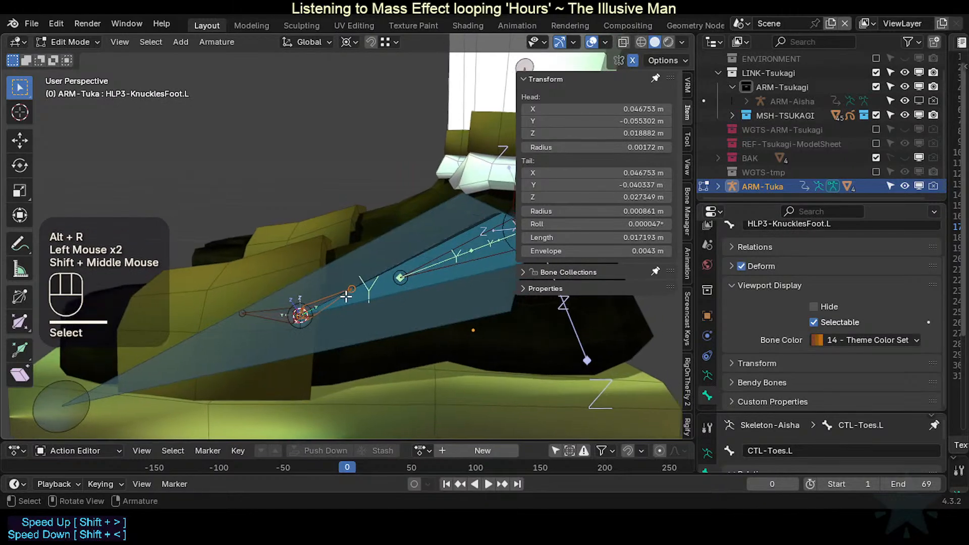
{"action": "key", "text": "alt+r"}
{"action": "key", "text": "ctrl+z"}
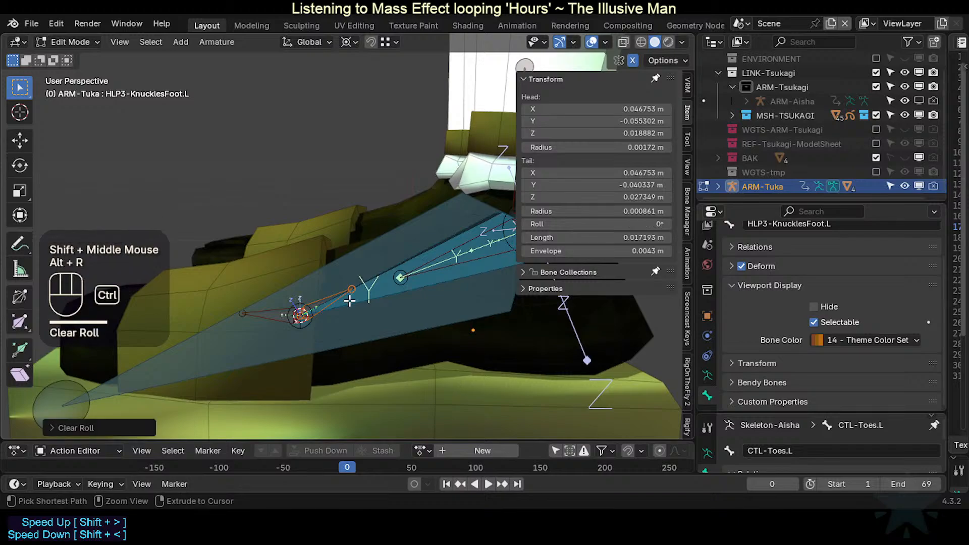
{"action": "key", "text": "alt+r"}
{"action": "mouse_move", "coordinate": [339, 303]}
{"action": "middle_mouse_down", "text": "shift"}
{"action": "mouse_move", "coordinate": [308, 319]}
{"action": "mouse_move", "coordinate": [331, 298]}
{"action": "middle_mouse_up", "text": "shift"}
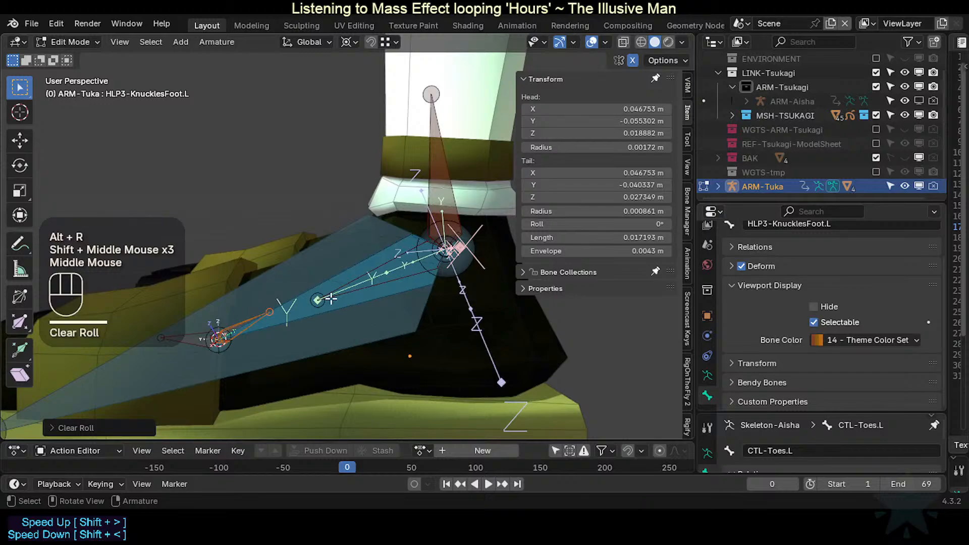
Step: Return to the right orthographic view and enlarge the pinned properties editor showing CTL-Toes.L
{"action": "key", "text": "KP_3"}
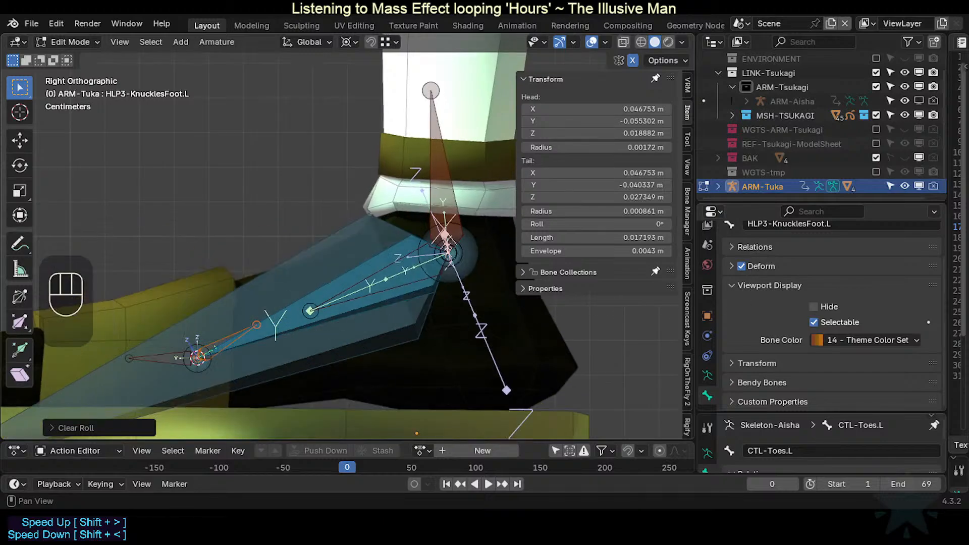
{"action": "scroll", "coordinate": [804, 399], "scroll_direction": "down", "scroll_amount": 2}
{"action": "left_click_drag", "start_coordinate": [805, 411], "coordinate": [800, 376]}
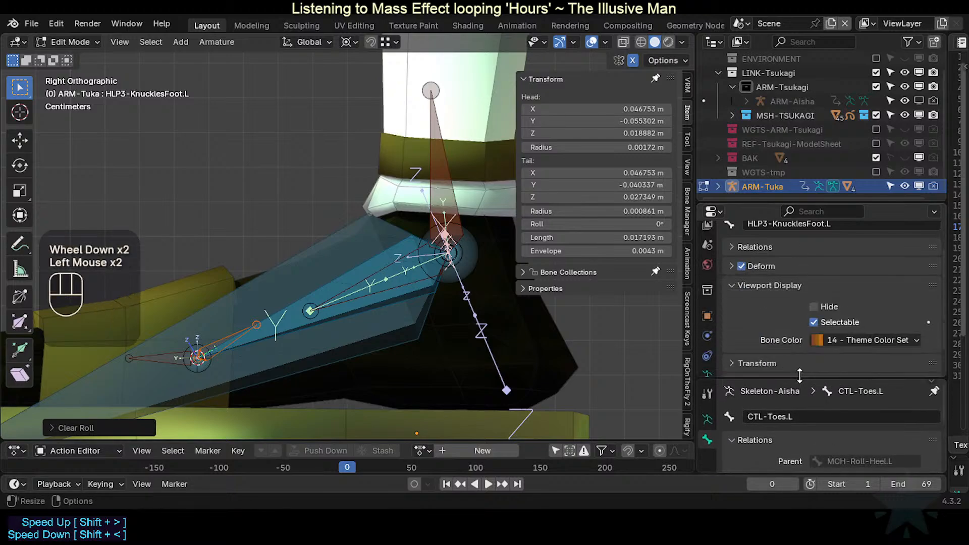
Step: Box-select the overlapping foot bones that start at the ankle, leaving out the two knuckle helper bones, and clear their roll
{"action": "middle_click_drag", "start_coordinate": [285, 338], "coordinate": [329, 310], "text": "shift"}
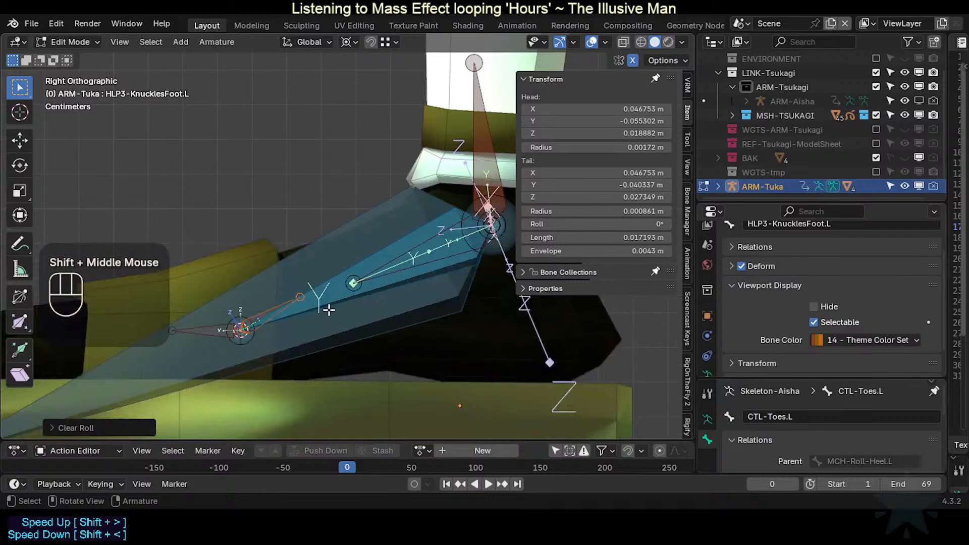
{"action": "left_click", "coordinate": [323, 305]}
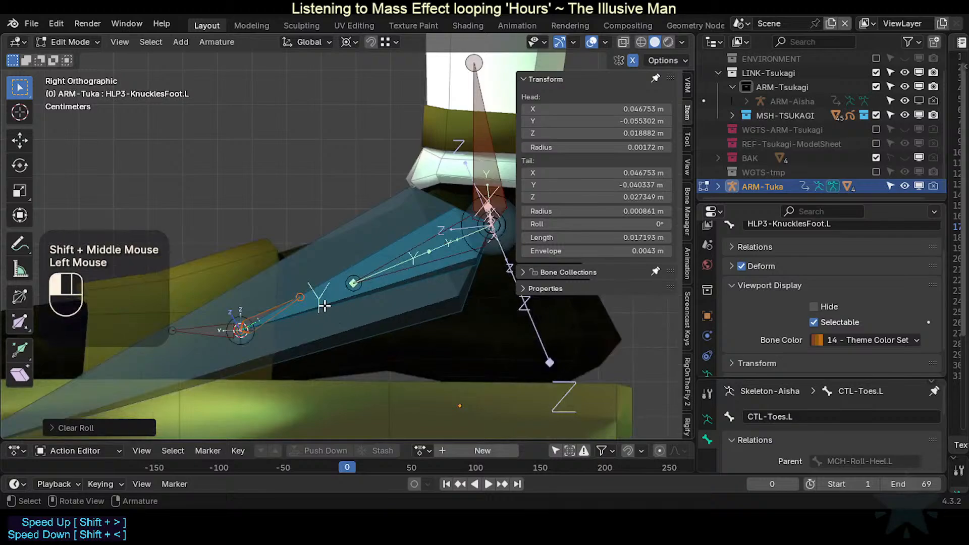
{"action": "left_click", "coordinate": [272, 305]}
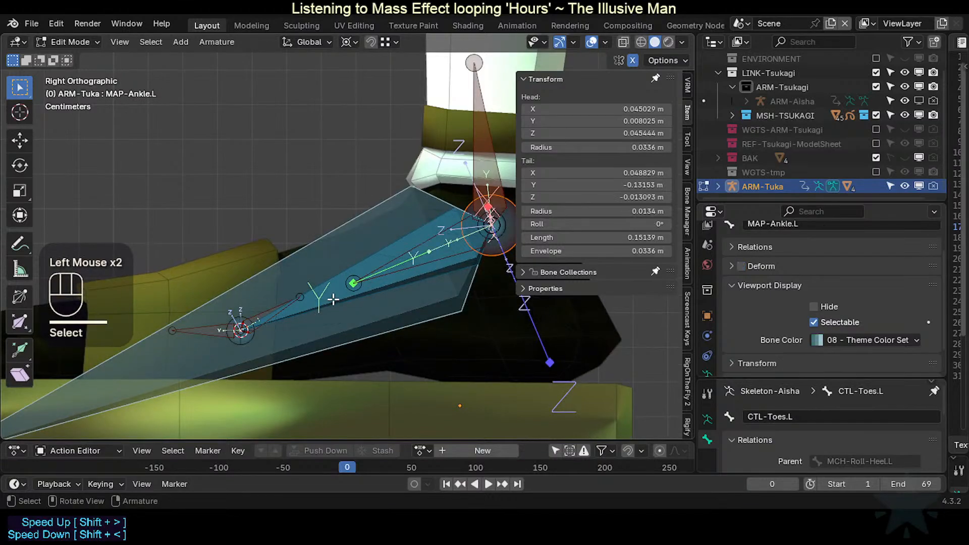
{"action": "key", "text": "alt+a"}
{"action": "key", "text": "b"}
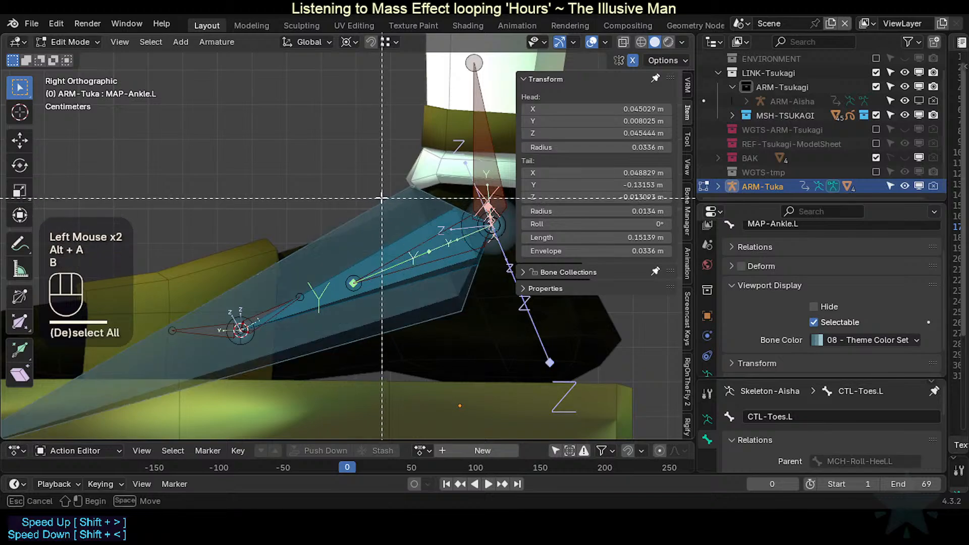
{"action": "left_click_drag", "start_coordinate": [382, 199], "coordinate": [433, 370]}
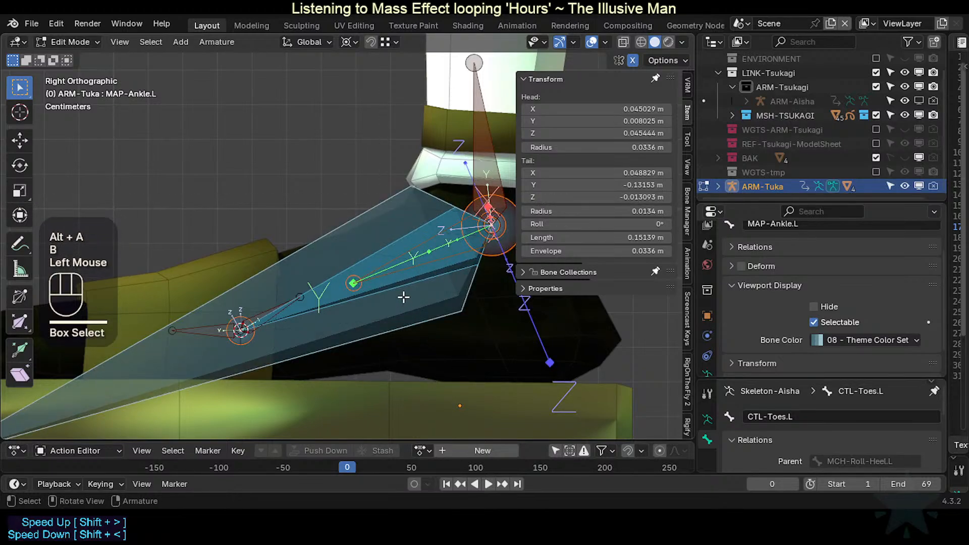
{"action": "key", "text": "alt+a"}
{"action": "key", "text": "b"}
{"action": "left_click_drag", "start_coordinate": [360, 154], "coordinate": [384, 122]}
{"action": "key", "text": "alt+a"}
{"action": "key", "text": "b"}
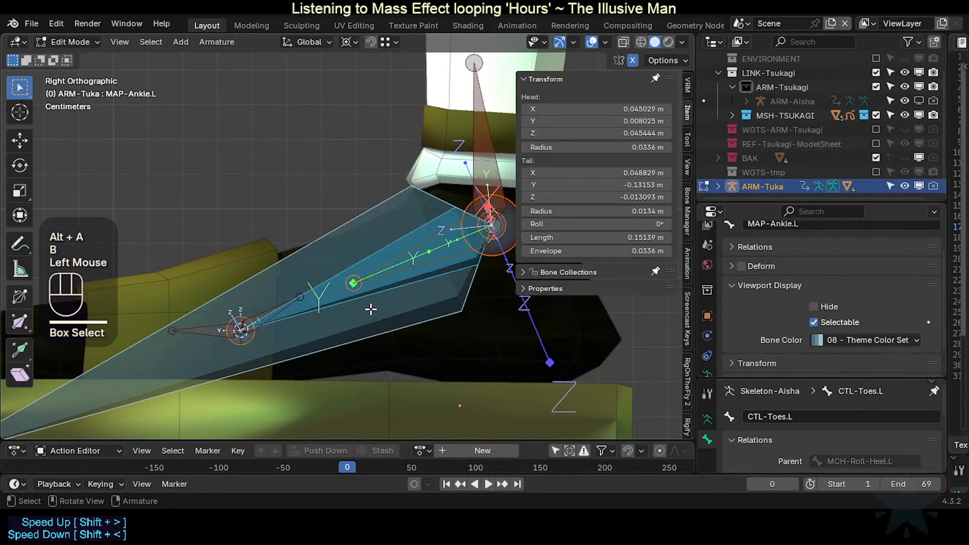
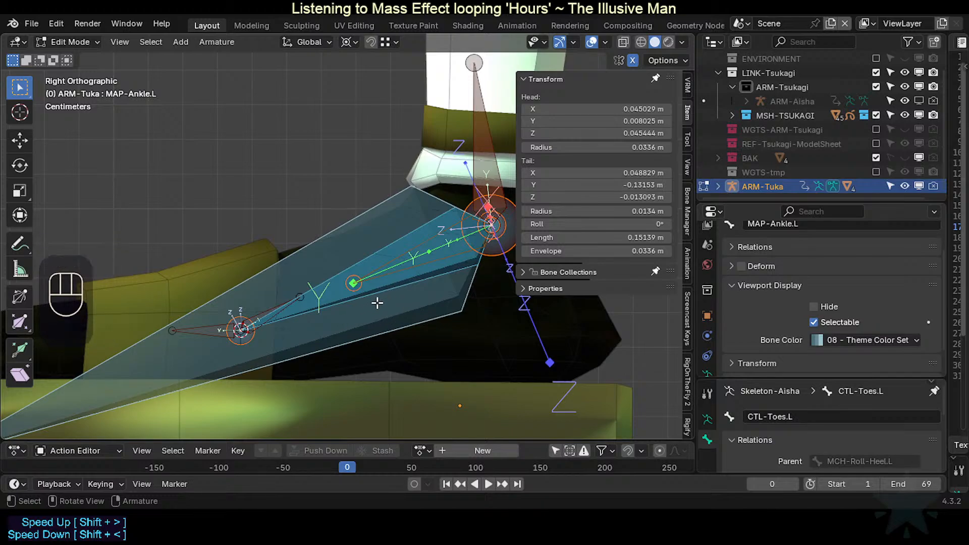
{"action": "middle_click_drag", "start_coordinate": [390, 297], "coordinate": [350, 310], "text": "shift"}
{"action": "key", "text": "alt+r"}
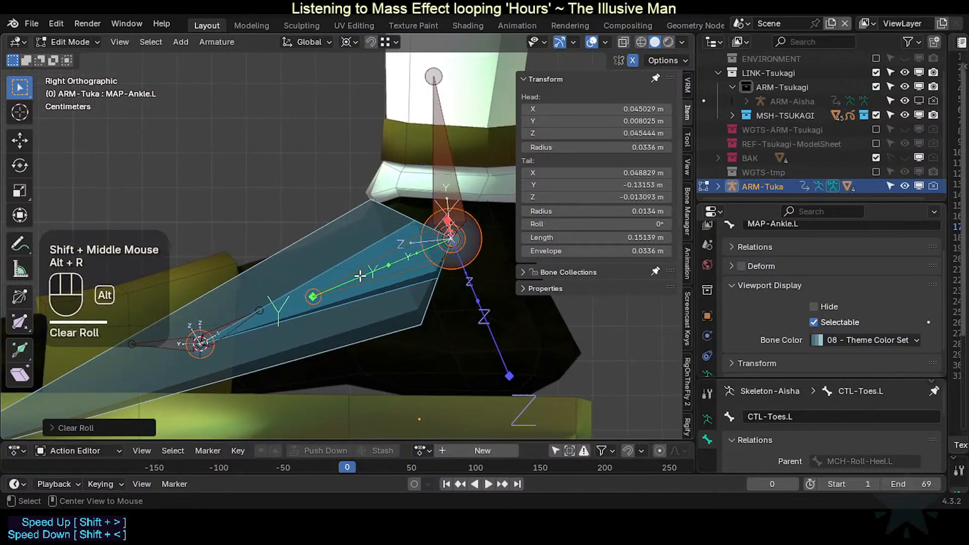
{"action": "key", "text": "alt+r"}
{"action": "key", "text": "alt+r"}
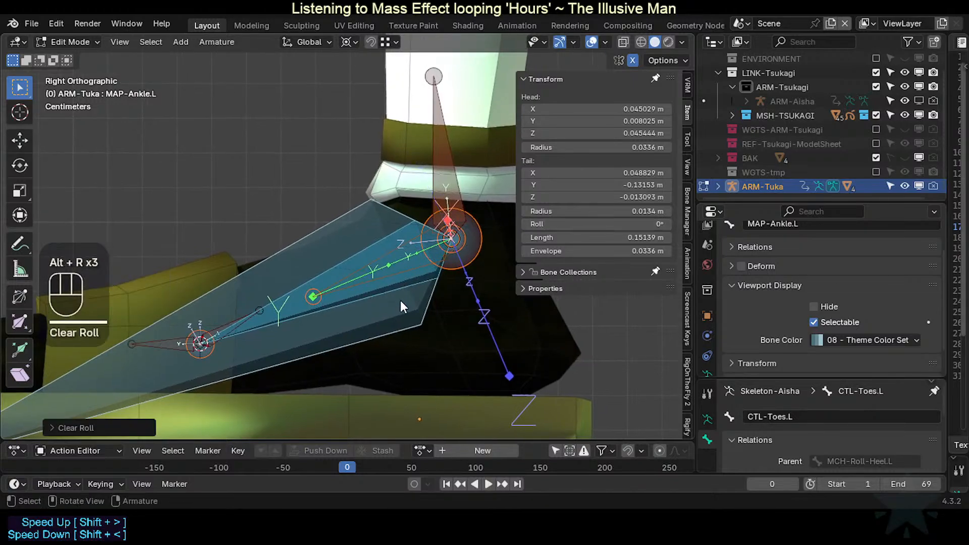
{"action": "scroll", "coordinate": [401, 301], "scroll_direction": "down", "scroll_amount": 3}
{"action": "key", "text": "KP_3"}
{"action": "key", "text": "KP_3"}
{"action": "key", "text": "KP_1"}
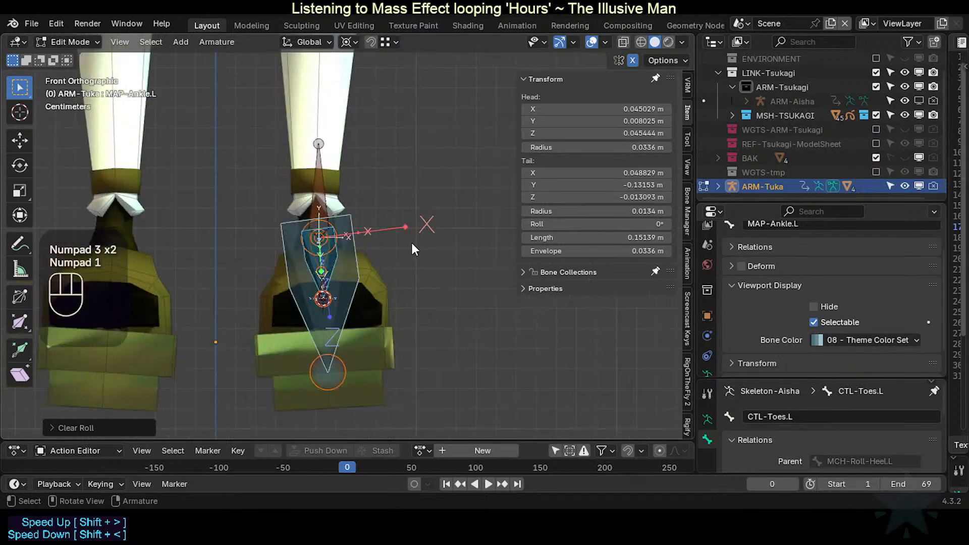
{"action": "key", "text": "ctrl+r"}
{"action": "key", "text": "Escape"}
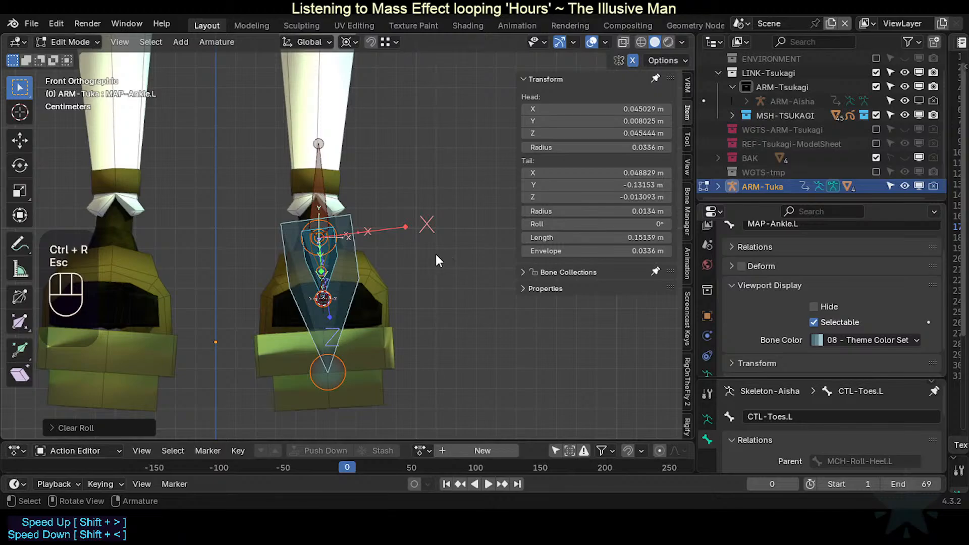
{"action": "key", "text": "ctrl+r"}
{"action": "key", "text": "Escape"}
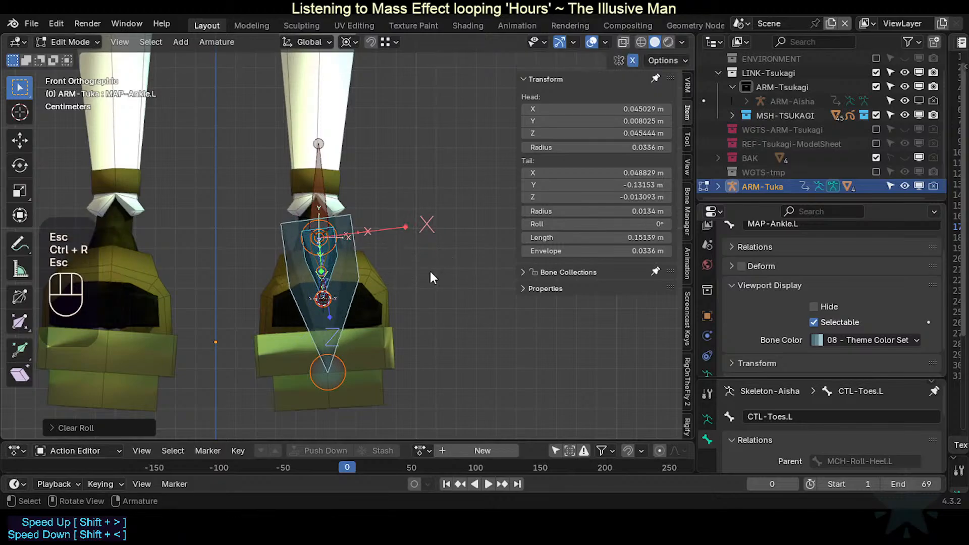
{"action": "key", "text": "KP_3"}
{"action": "scroll", "coordinate": [431, 272], "scroll_direction": "up", "scroll_amount": 2}
{"action": "scroll", "coordinate": [431, 273], "scroll_direction": "down", "scroll_amount": 2}
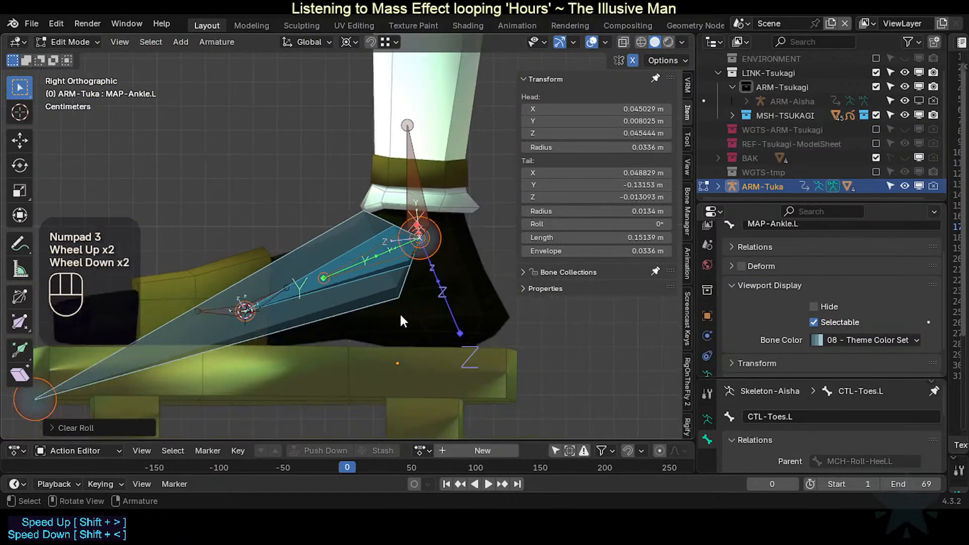
{"action": "key", "text": "KP_1"}
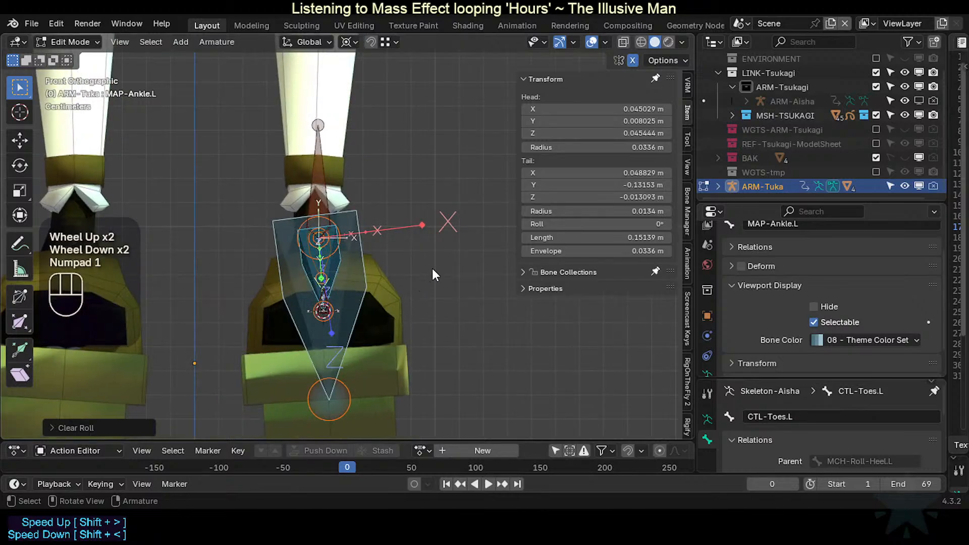
{"action": "key", "text": "r"}
{"action": "key", "text": "z"}
{"action": "key", "text": "Escape"}
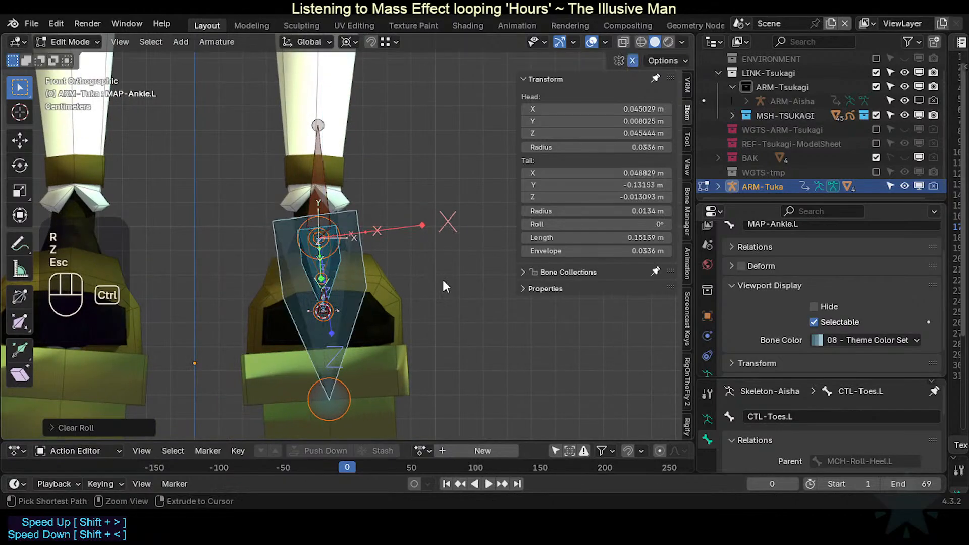
{"action": "key", "text": "ctrl+r"}
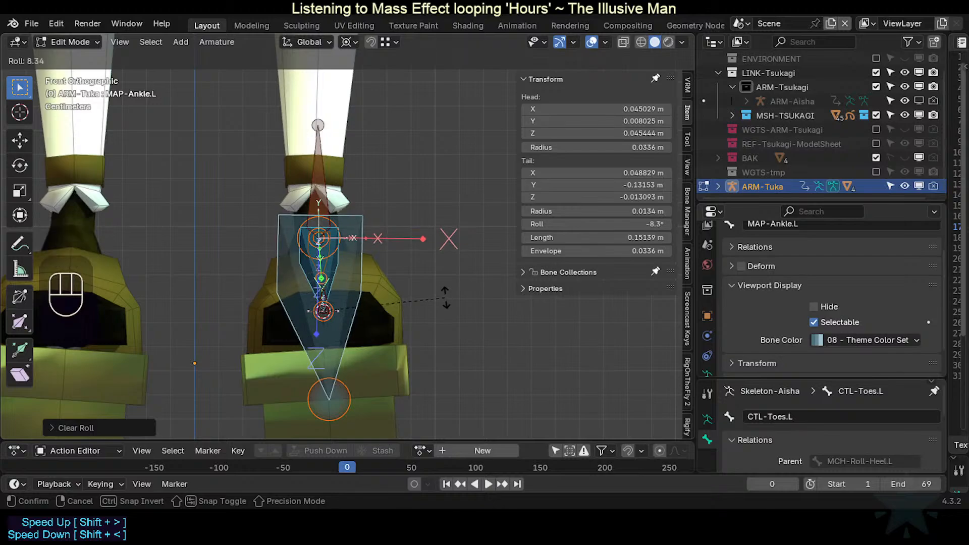
{"action": "key", "text": "Escape"}
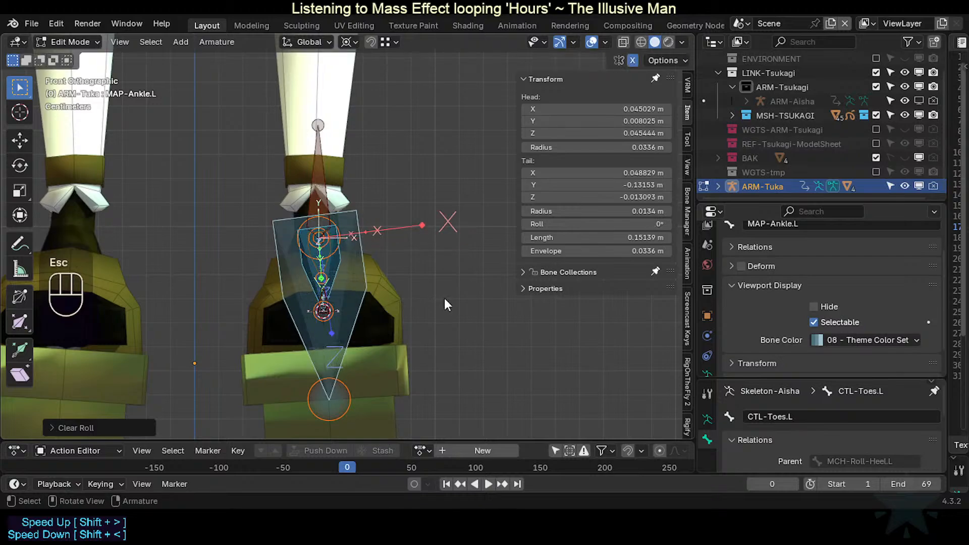
Step: Roll the selected left foot and ankle bones to about -6.9°, levelling their X axes in the front view
{"action": "key", "text": "KP_1"}
{"action": "key", "text": "KP_3"}
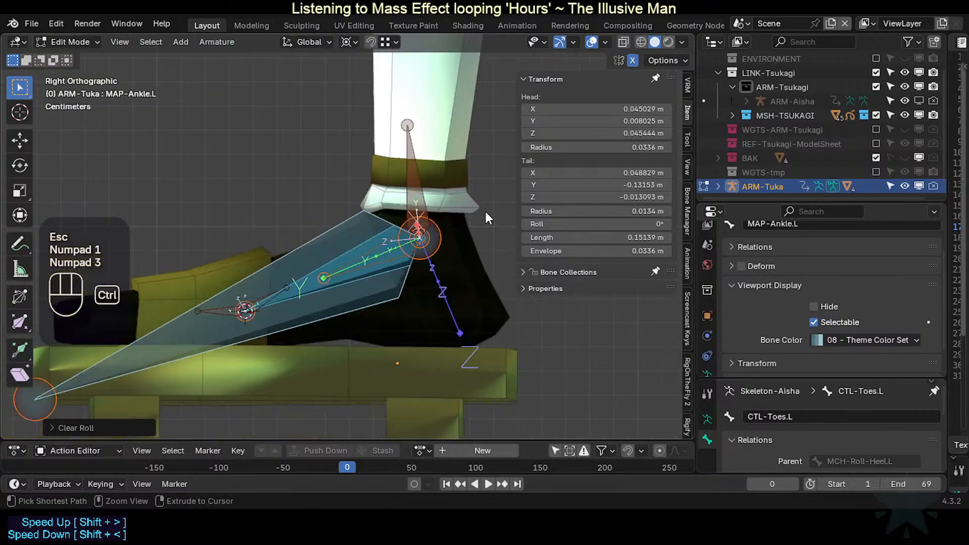
{"action": "key", "text": "ctrl+r"}
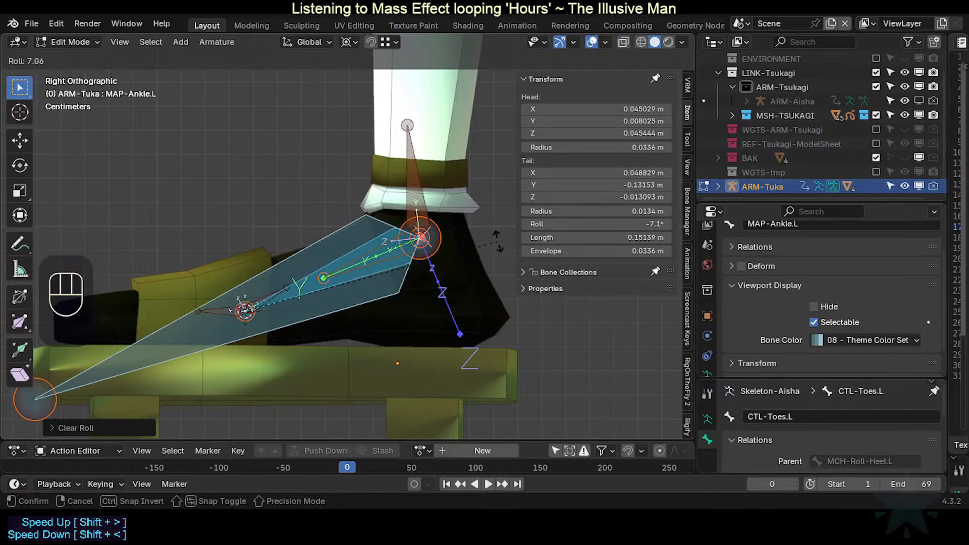
{"action": "left_click", "coordinate": [497, 239]}
{"action": "key", "text": "KP_1"}
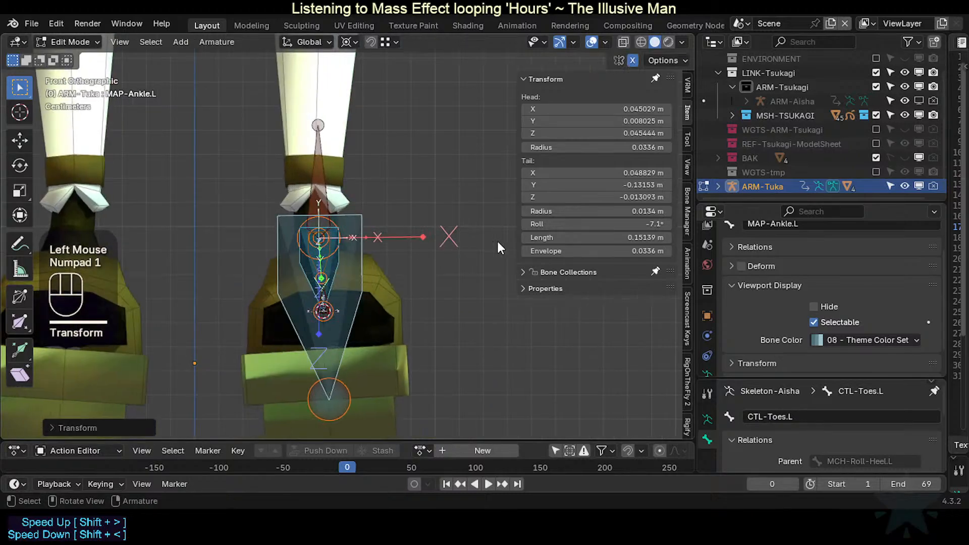
{"action": "key", "text": "ctrl+r"}
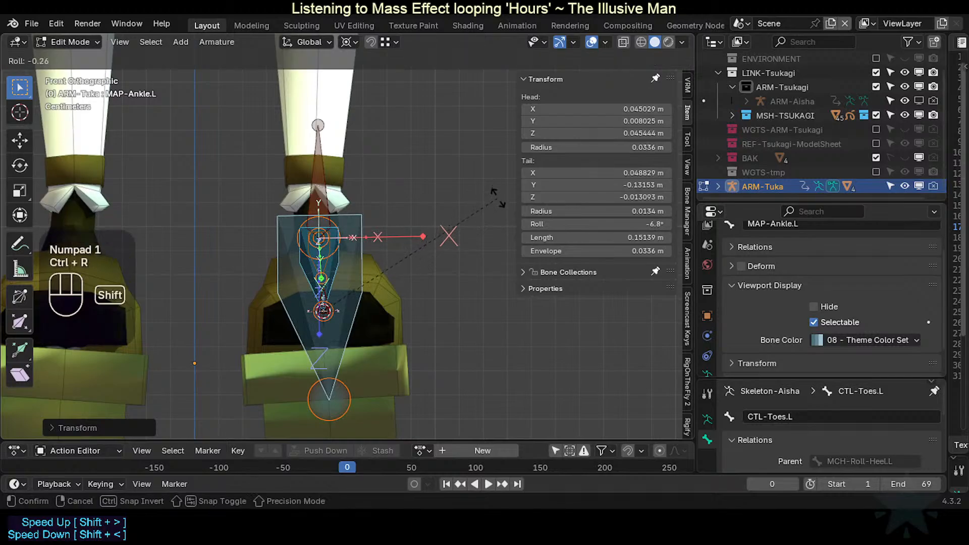
{"action": "left_click", "coordinate": [495, 210], "text": "shift"}
Step: Check the axes of the rolled left foot bones from the side and slightly rotated views
{"action": "key", "text": "KP_3"}
{"action": "key", "text": "KP_6"}
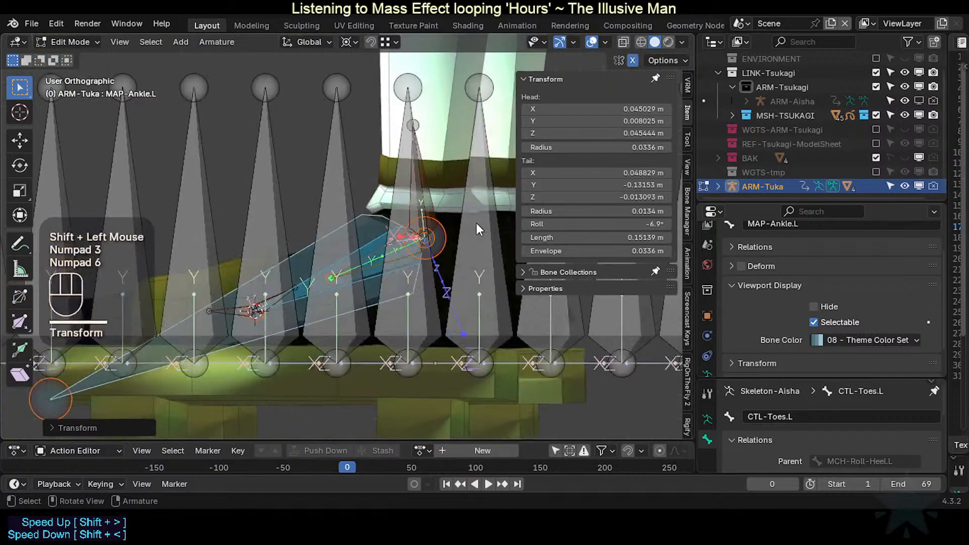
{"action": "key", "text": "KP_6"}
{"action": "key", "text": "KP_4"}
{"action": "key", "text": "KP_6"}
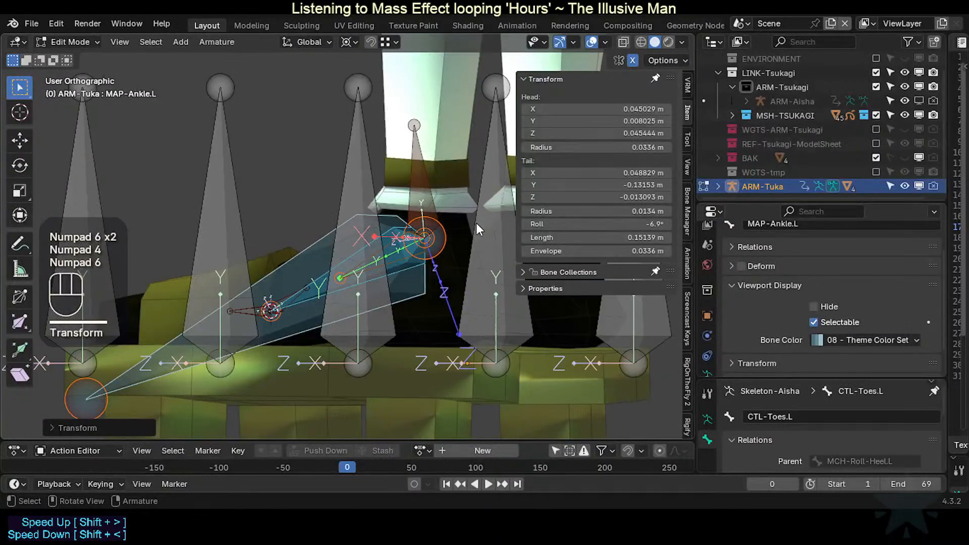
{"action": "key", "text": "KP_3"}
{"action": "middle_click_drag", "start_coordinate": [444, 229], "coordinate": [399, 247], "text": "shift"}
{"action": "scroll", "coordinate": [407, 246], "scroll_direction": "up", "scroll_amount": 1}
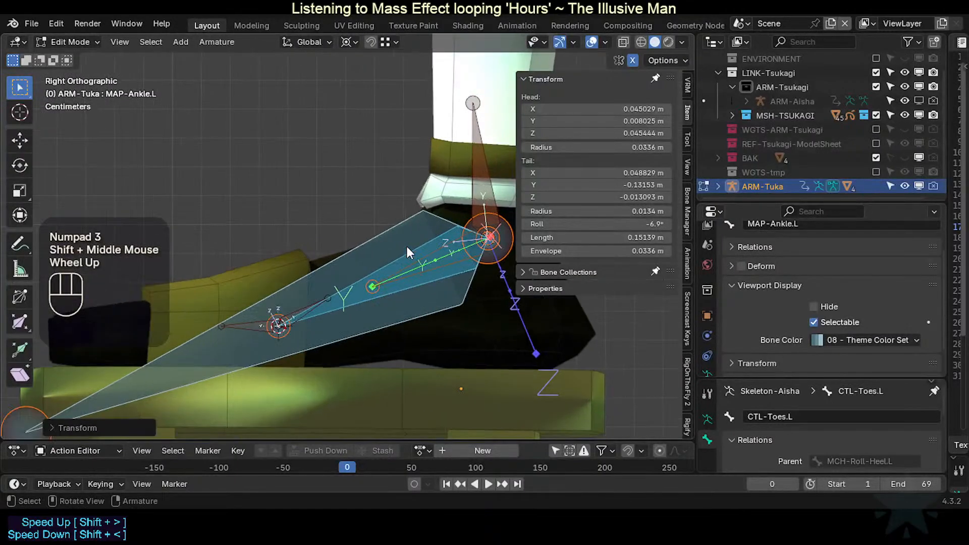
Step: Inspect the overlapping left foot bones one by one in Edit and Pose Mode, ending with MAP-Ankle.L active in Edit Mode
{"action": "key", "text": "alt+a"}
{"action": "left_click", "coordinate": [296, 307]}
{"action": "left_click", "coordinate": [299, 309]}
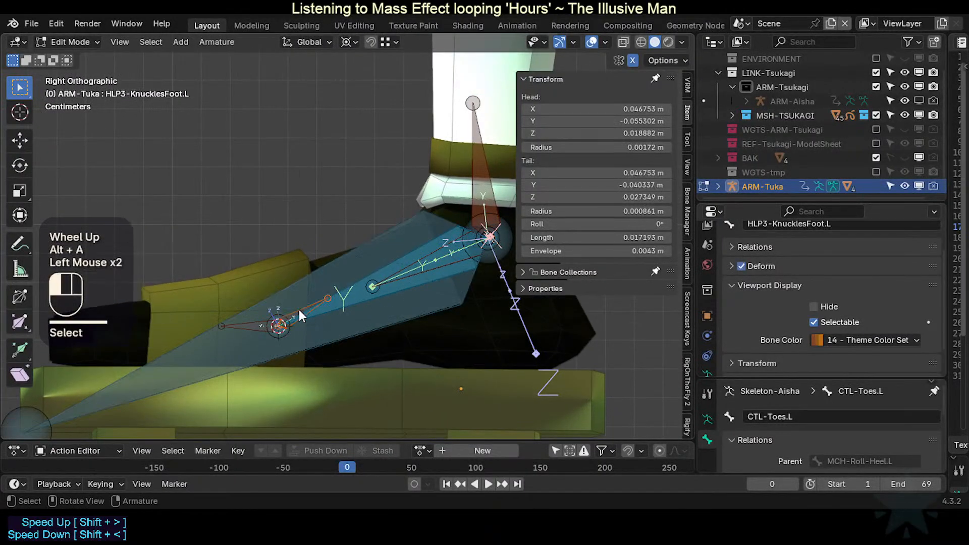
{"action": "left_click", "coordinate": [328, 314]}
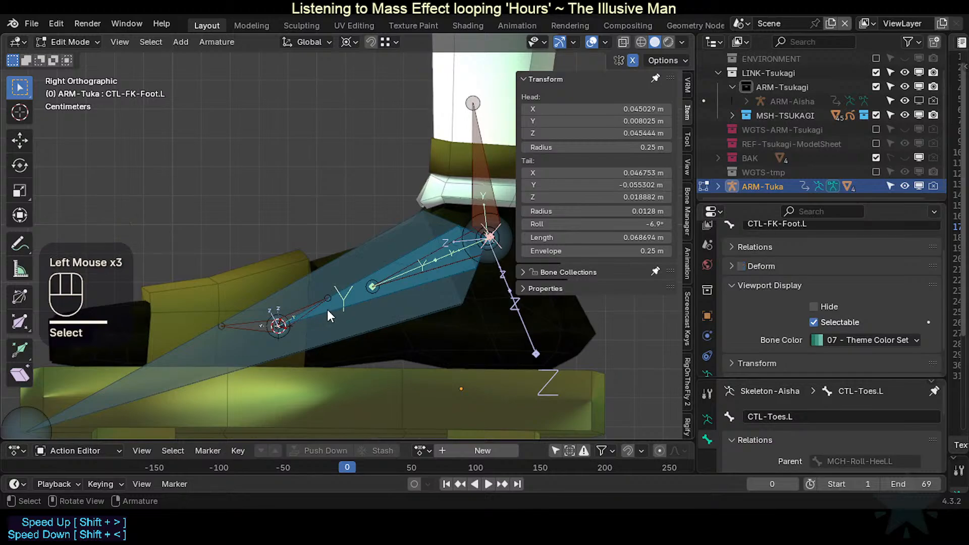
{"action": "left_click", "coordinate": [329, 315]}
{"action": "key", "text": "Tab"}
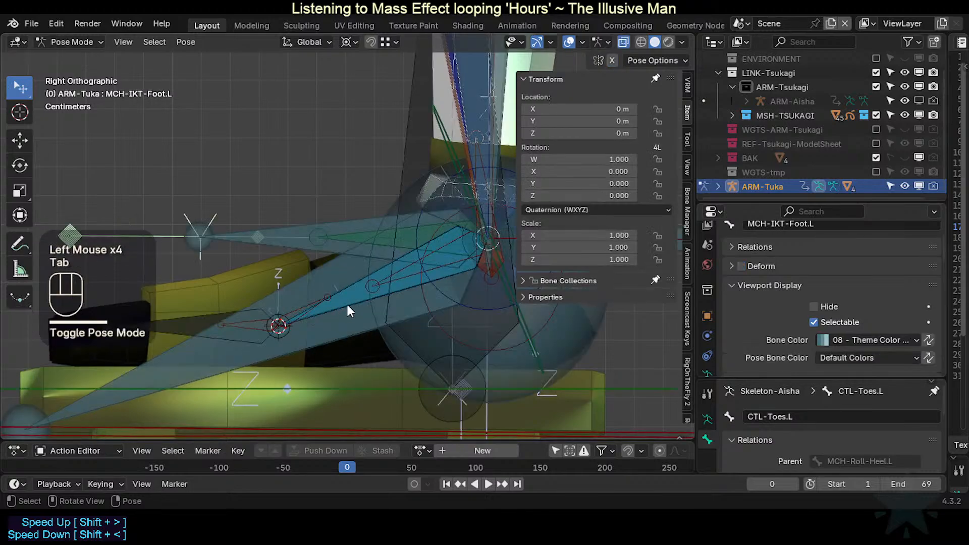
{"action": "left_click", "coordinate": [347, 308]}
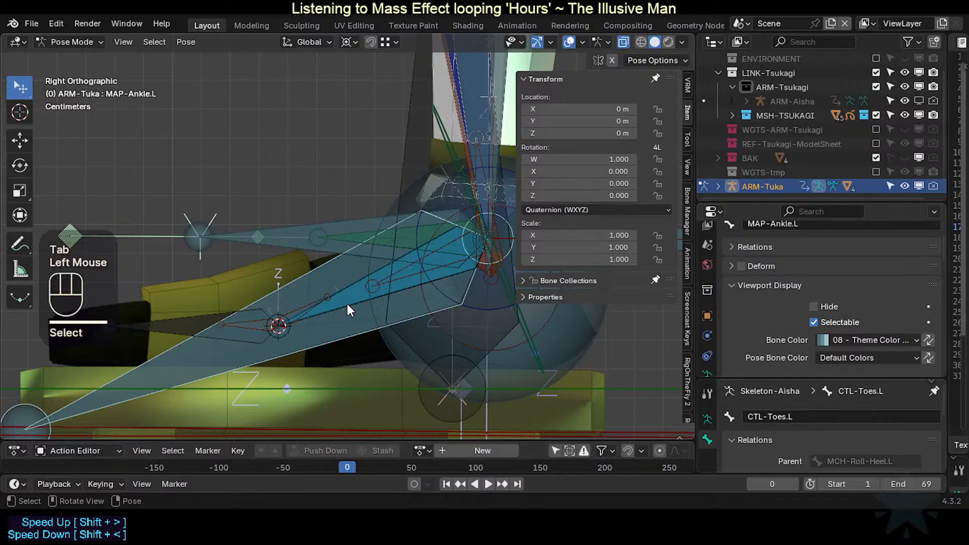
{"action": "key", "text": "Tab"}
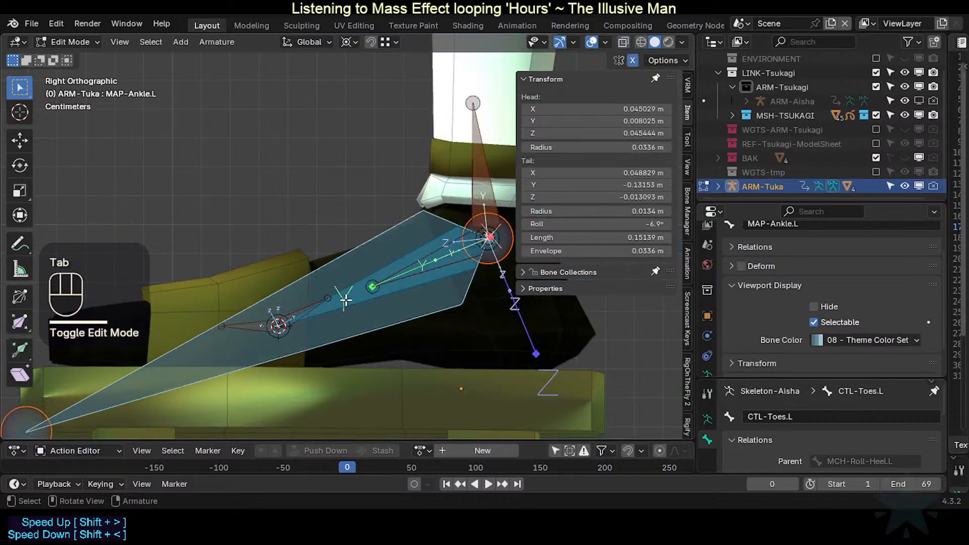
Step: Cycle through the bones stacked along the left foot and hide MAP-Ankle.L, the largest one covering them
{"action": "left_click", "coordinate": [343, 293]}
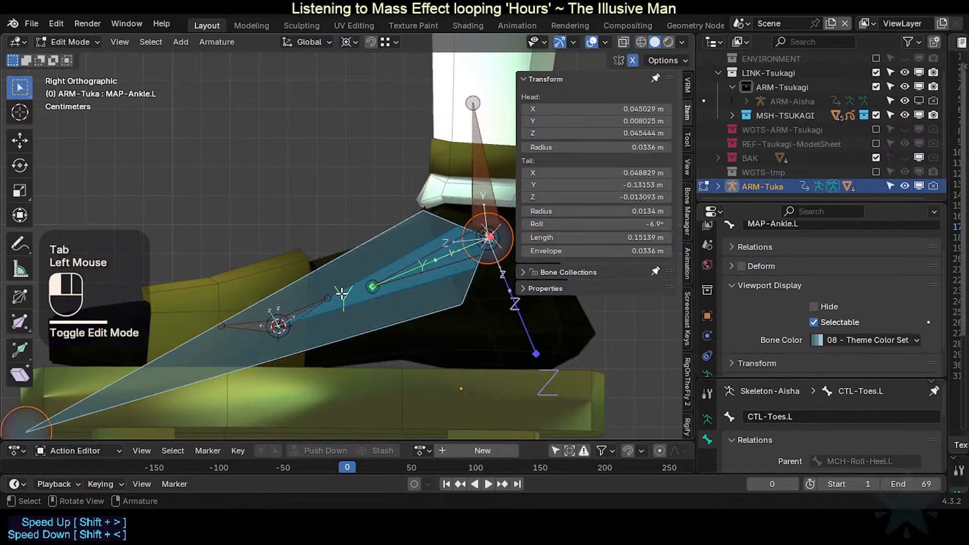
{"action": "left_click", "coordinate": [309, 305]}
{"action": "left_click", "coordinate": [309, 305]}
{"action": "left_click", "coordinate": [309, 305]}
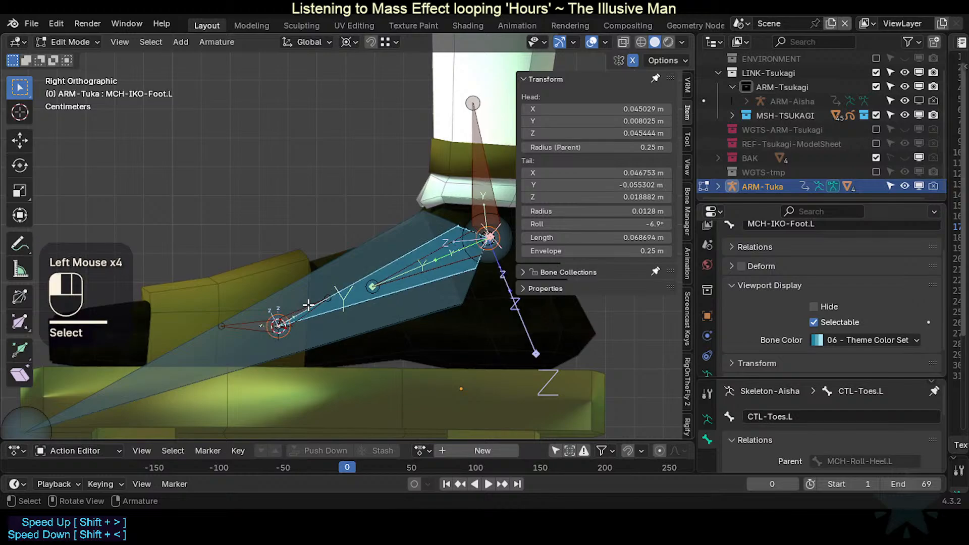
{"action": "left_click", "coordinate": [309, 305]}
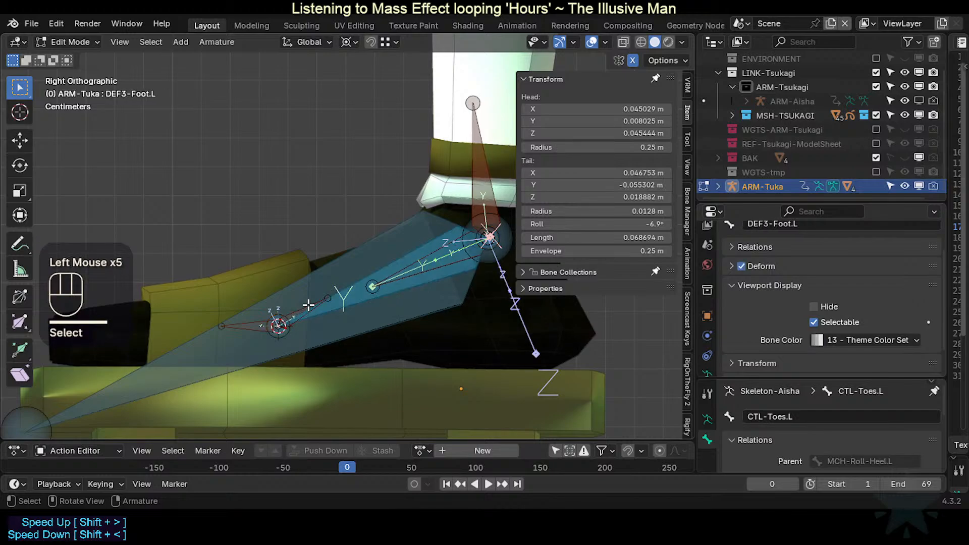
{"action": "left_click", "coordinate": [309, 305]}
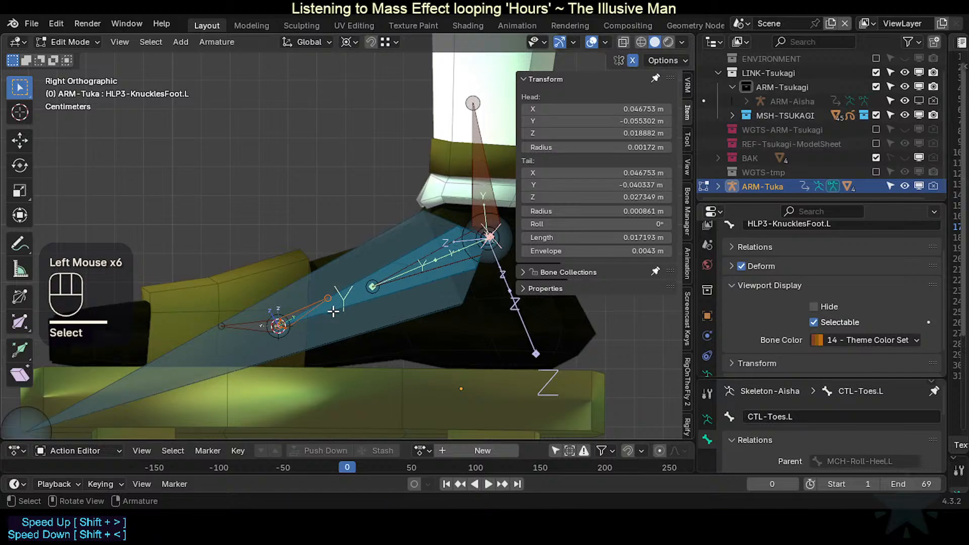
{"action": "left_click", "coordinate": [339, 263]}
{"action": "key", "text": "h"}
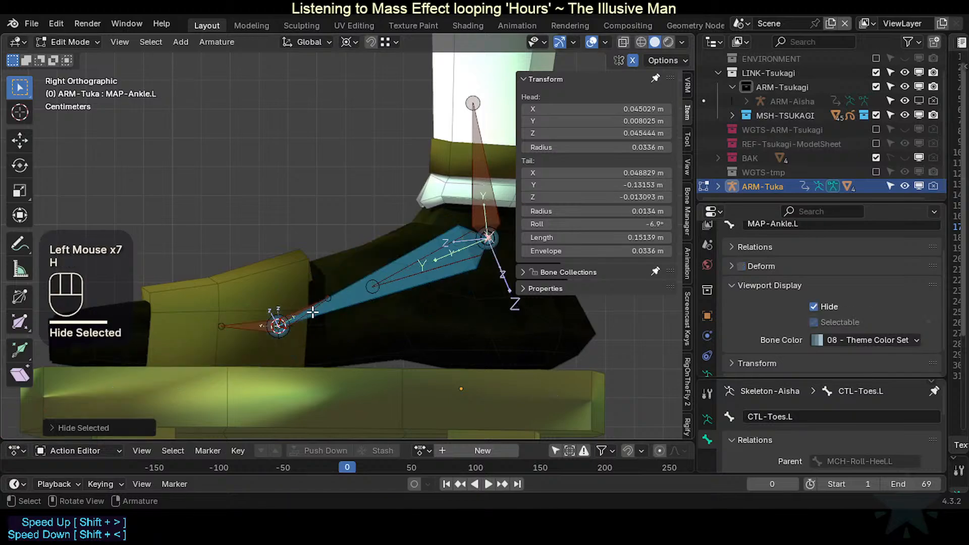
Step: Select HLP3-KnucklesFoot.L in the right view and add CTL-FK-Foot.L to the selection as the active bone
{"action": "left_click", "coordinate": [312, 311]}
{"action": "scroll", "coordinate": [305, 302], "scroll_direction": "up", "scroll_amount": 2}
{"action": "scroll", "coordinate": [320, 311], "scroll_direction": "down", "scroll_amount": 1}
{"action": "middle_click_drag", "start_coordinate": [320, 311], "coordinate": [312, 316], "text": "shift"}
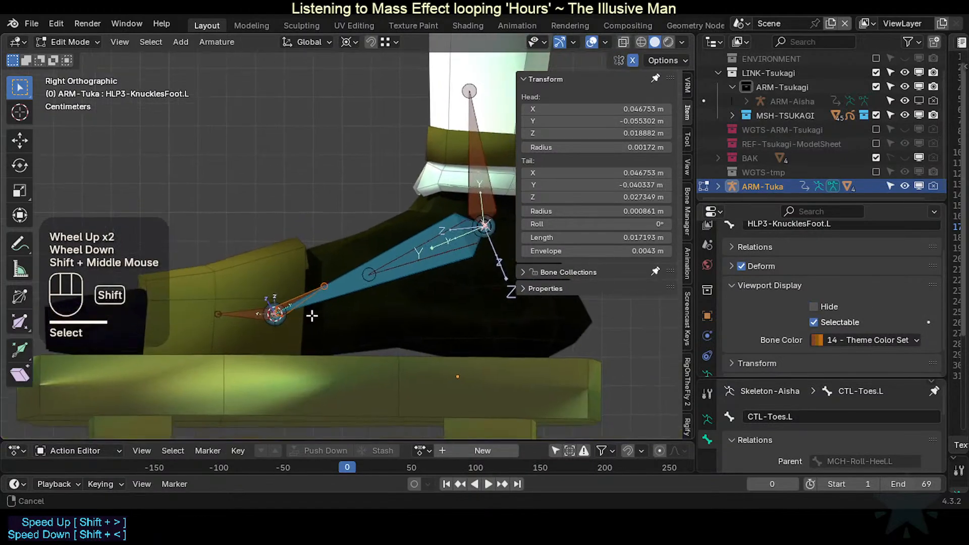
{"action": "scroll", "coordinate": [312, 309], "scroll_direction": "down", "scroll_amount": 1, "text": "shift"}
{"action": "scroll", "coordinate": [313, 303], "scroll_direction": "up", "scroll_amount": 2}
{"action": "key", "text": "ctrl+3"}
{"action": "key", "text": "ctrl+3"}
{"action": "scroll", "coordinate": [319, 332], "scroll_direction": "down", "scroll_amount": 1}
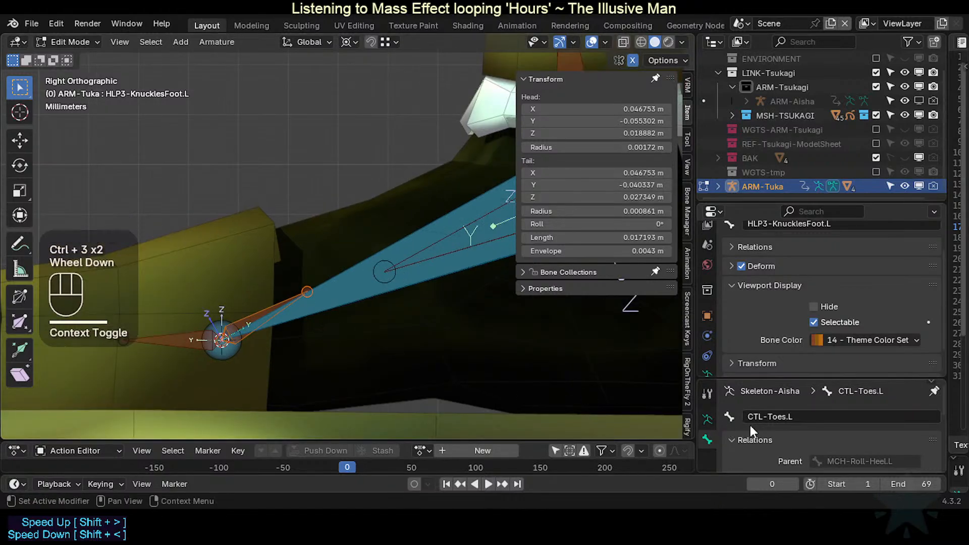
{"action": "scroll", "coordinate": [409, 307], "scroll_direction": "down", "scroll_amount": 1}
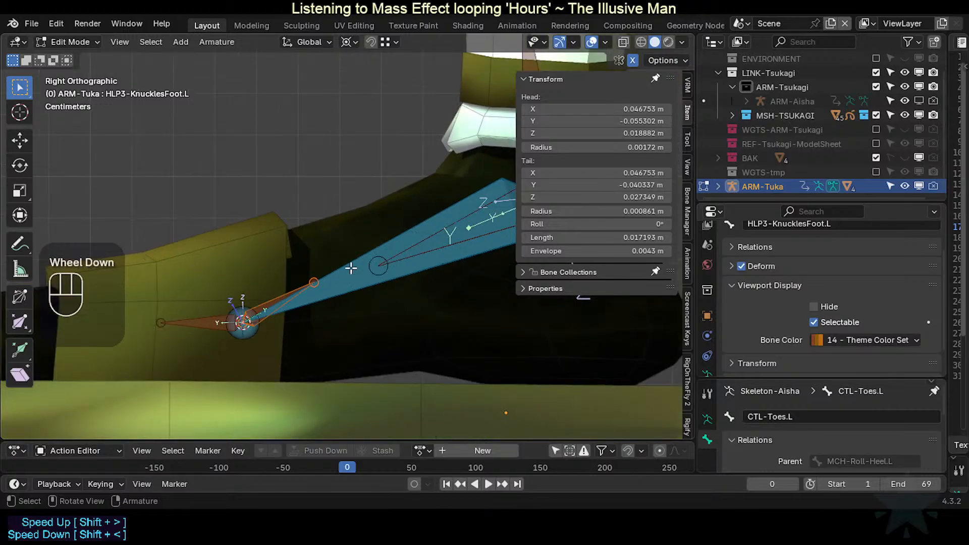
{"action": "middle_click_drag", "start_coordinate": [402, 305], "coordinate": [398, 306]}
{"action": "key", "text": "KP_3"}
{"action": "scroll", "coordinate": [398, 304], "scroll_direction": "up", "scroll_amount": 2}
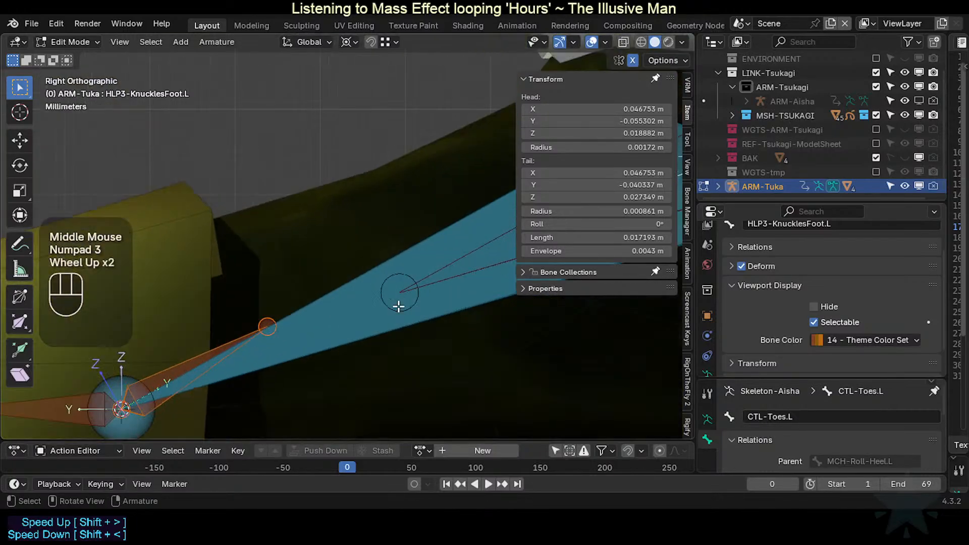
{"action": "left_click", "coordinate": [359, 296], "text": "shift"}
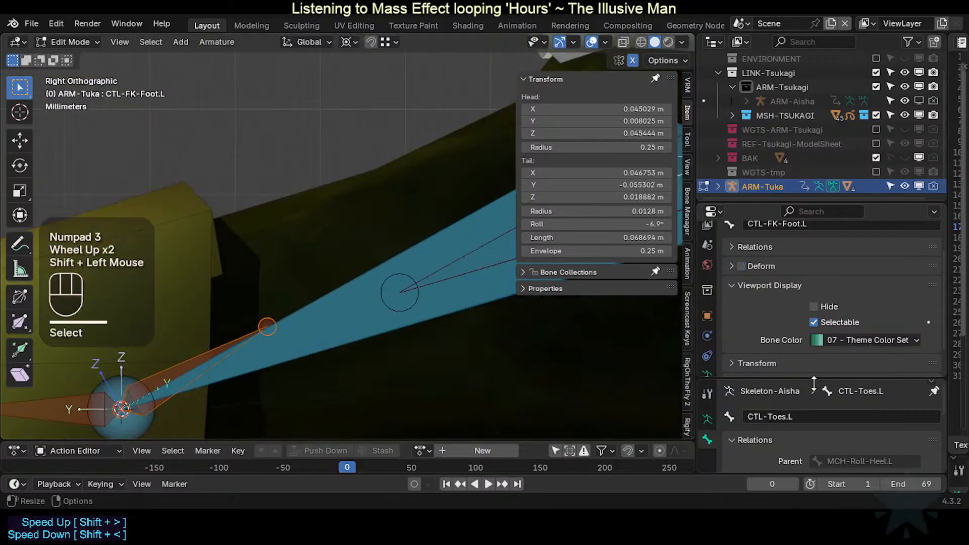
Step: Align HLP3-KnucklesFoot.L to the active MCH-IKO-Foot.L bone, then select only the aligned helper bone
{"action": "middle_click_drag", "start_coordinate": [253, 364], "coordinate": [305, 318], "text": "shift"}
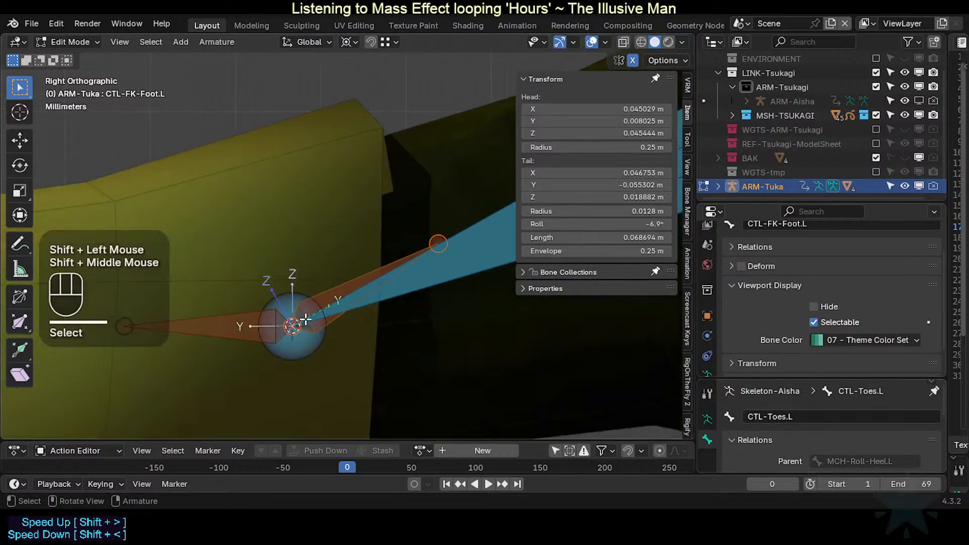
{"action": "left_click", "coordinate": [234, 315]}
{"action": "middle_click_drag", "start_coordinate": [238, 316], "coordinate": [135, 342], "text": "shift"}
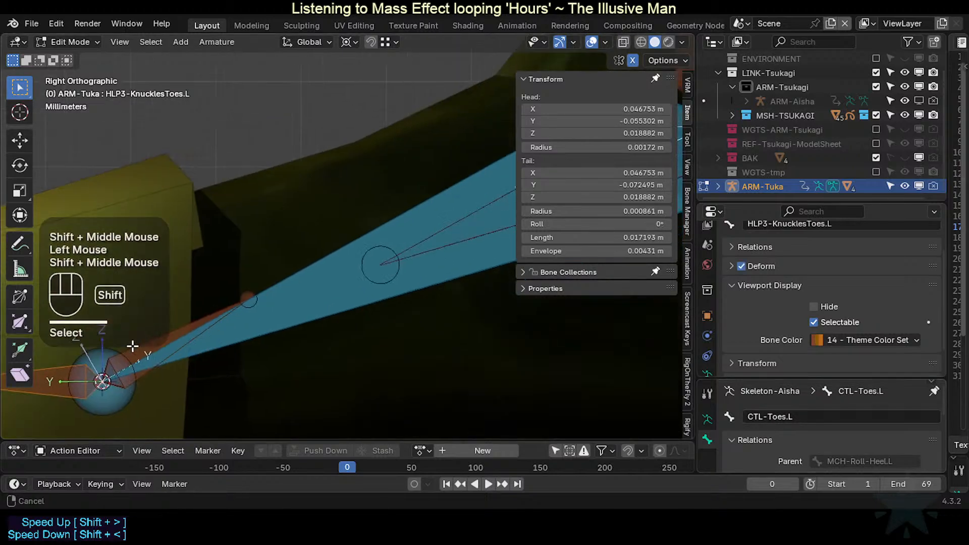
{"action": "left_click", "coordinate": [175, 324]}
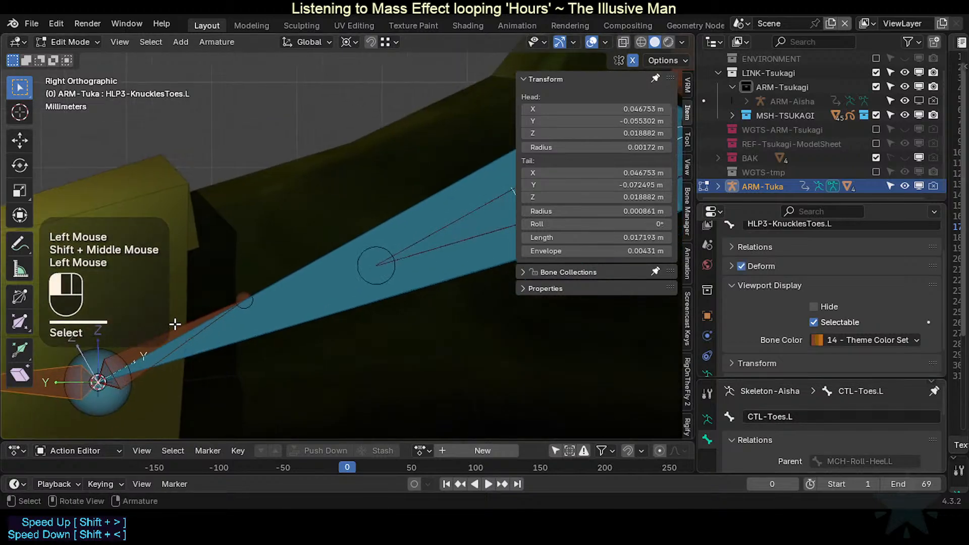
{"action": "left_click", "coordinate": [264, 335], "text": "shift"}
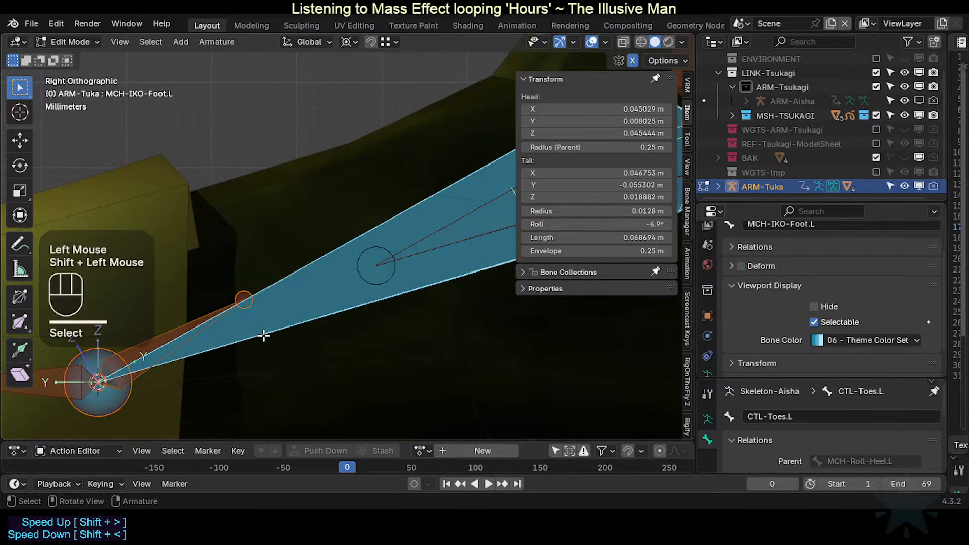
{"action": "scroll", "coordinate": [395, 352], "scroll_direction": "down", "scroll_amount": 2, "text": "ctrl"}
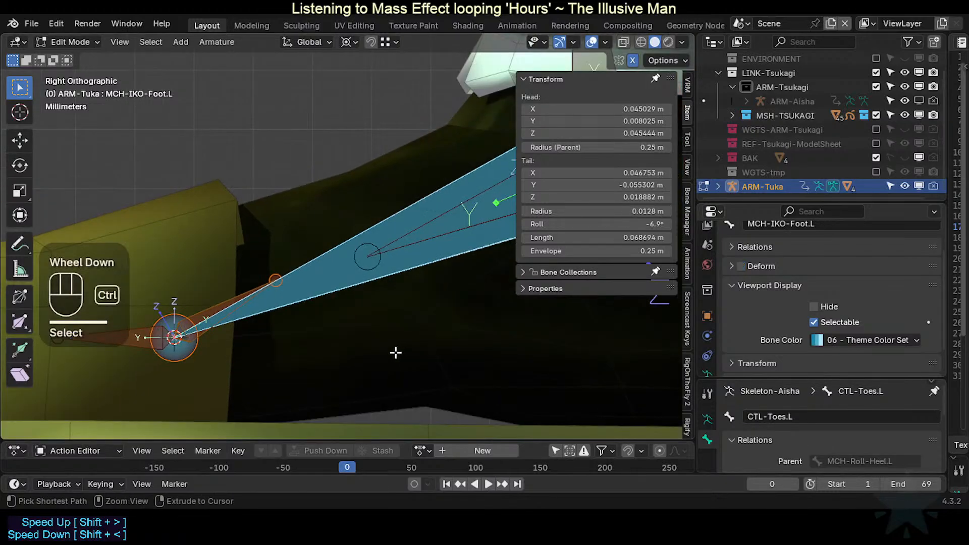
{"action": "key", "text": "ctrl+alt+a"}
{"action": "left_click", "coordinate": [118, 363]}
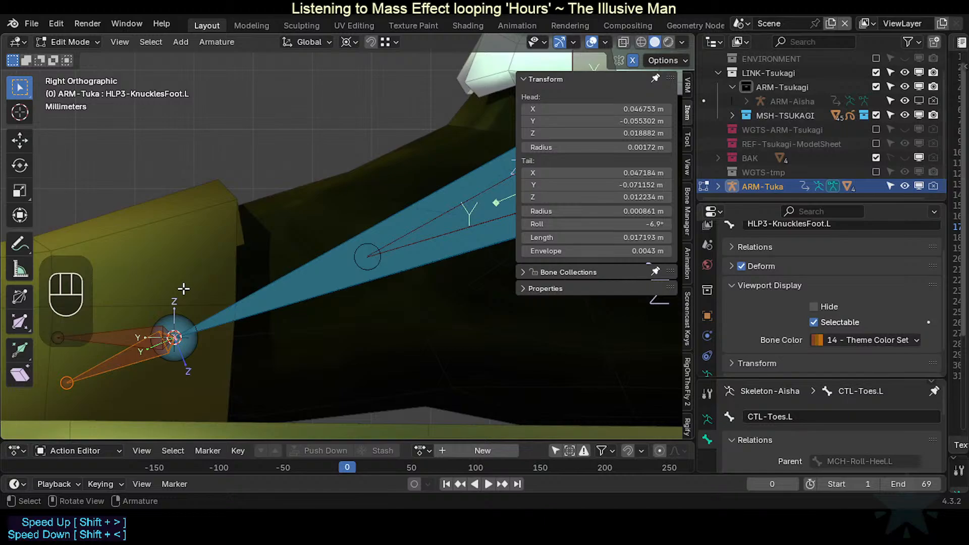
{"action": "key", "text": "r"}
{"action": "key", "text": "x"}
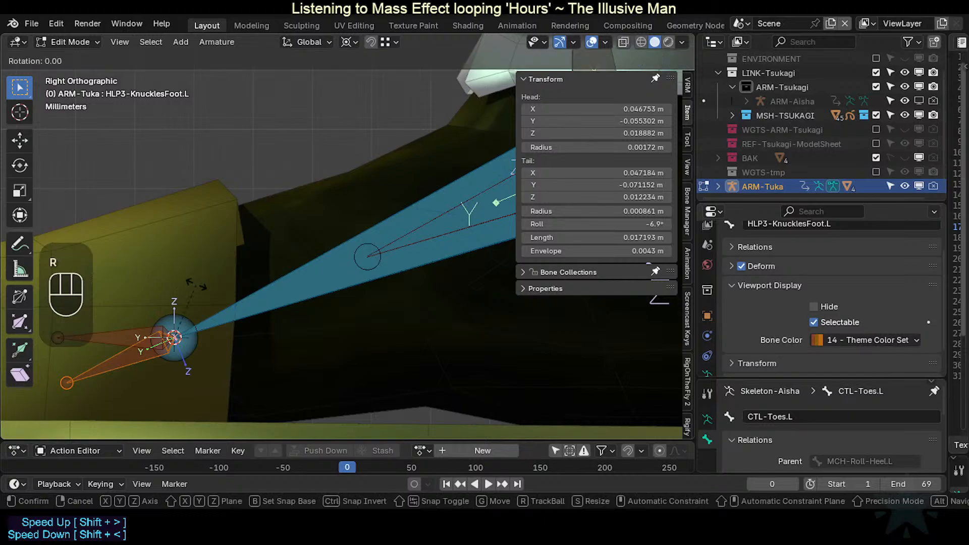
{"action": "key", "text": "KP_1"}
{"action": "key", "text": "KP_8"}
{"action": "key", "text": "KP_0"}
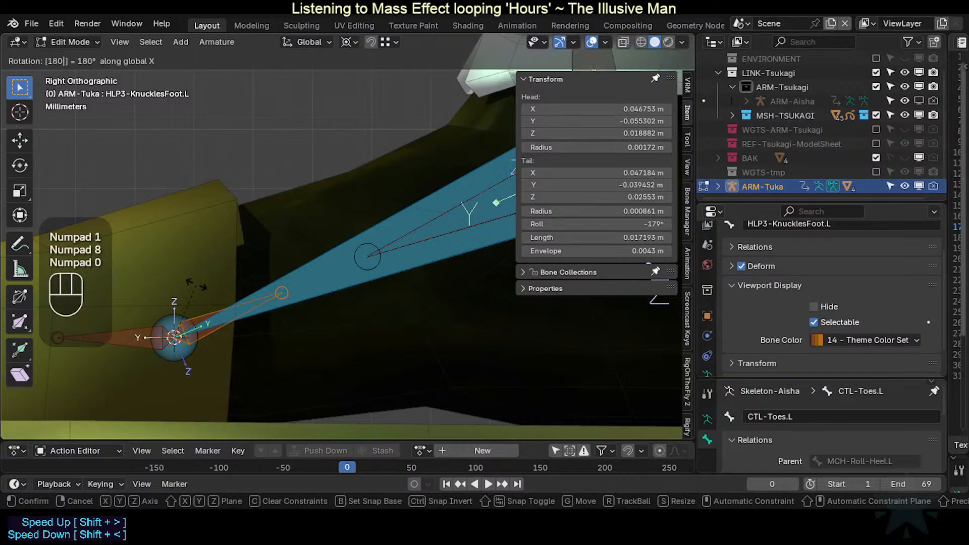
{"action": "key", "text": "Escape"}
Step: Rotate HLP3-KnucklesFoot.L by 180° around the global X axis
{"action": "key", "text": "r"}
{"action": "key", "text": "x"}
{"action": "key", "text": "KP_1"}
{"action": "key", "text": "KP_8"}
{"action": "key", "text": "KP_0"}
{"action": "key", "text": "KP_Enter"}
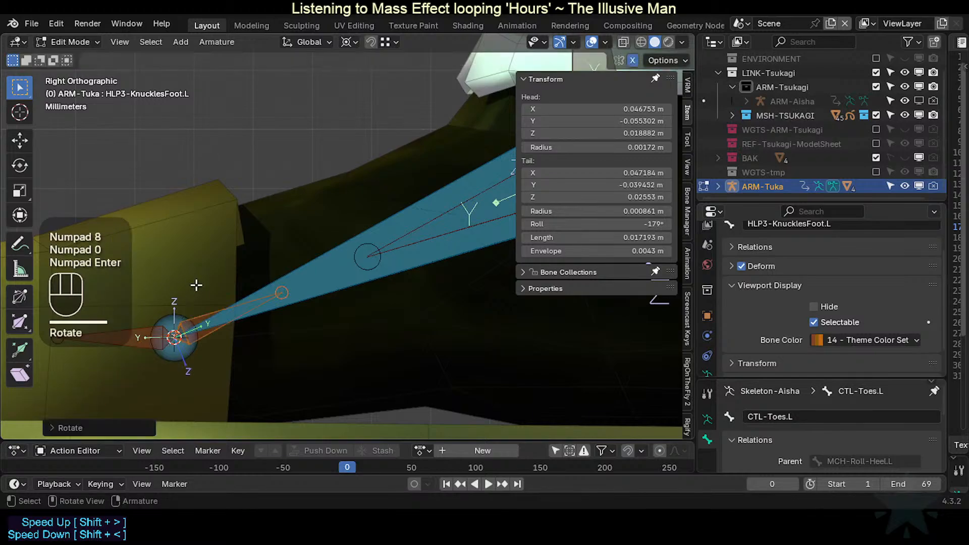
Step: Check the foot bones it overlaps, then reselect HLP3-KnucklesFoot.L and clear its roll
{"action": "middle_click_drag", "start_coordinate": [268, 302], "coordinate": [249, 305], "text": "shift"}
{"action": "scroll", "coordinate": [311, 307], "scroll_direction": "down", "scroll_amount": 2}
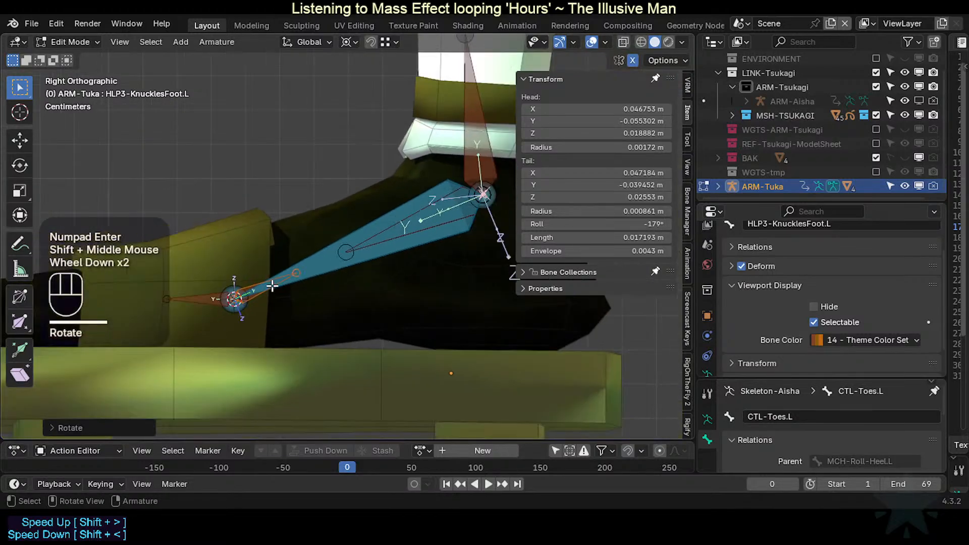
{"action": "scroll", "coordinate": [311, 307], "scroll_direction": "up", "scroll_amount": 2}
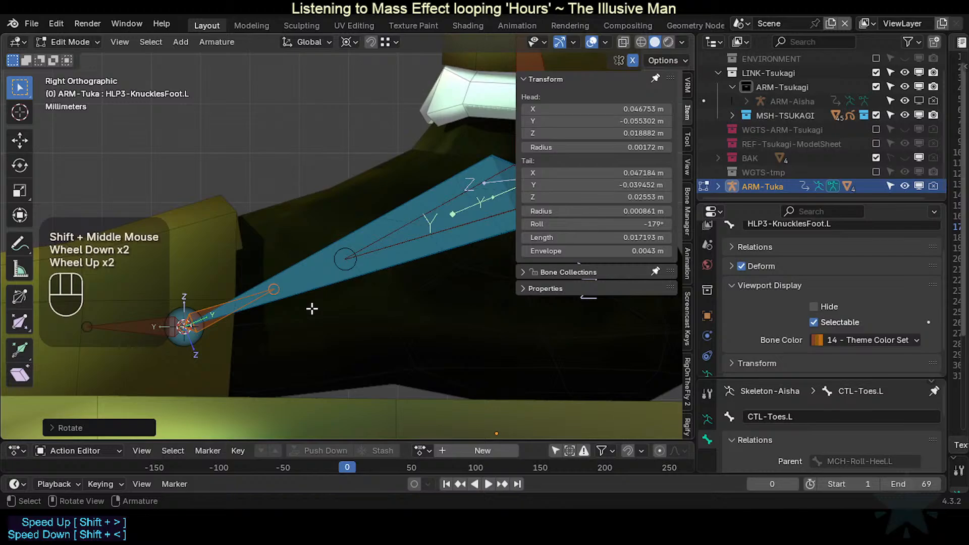
{"action": "middle_click_drag", "start_coordinate": [263, 306], "coordinate": [240, 315], "text": "shift"}
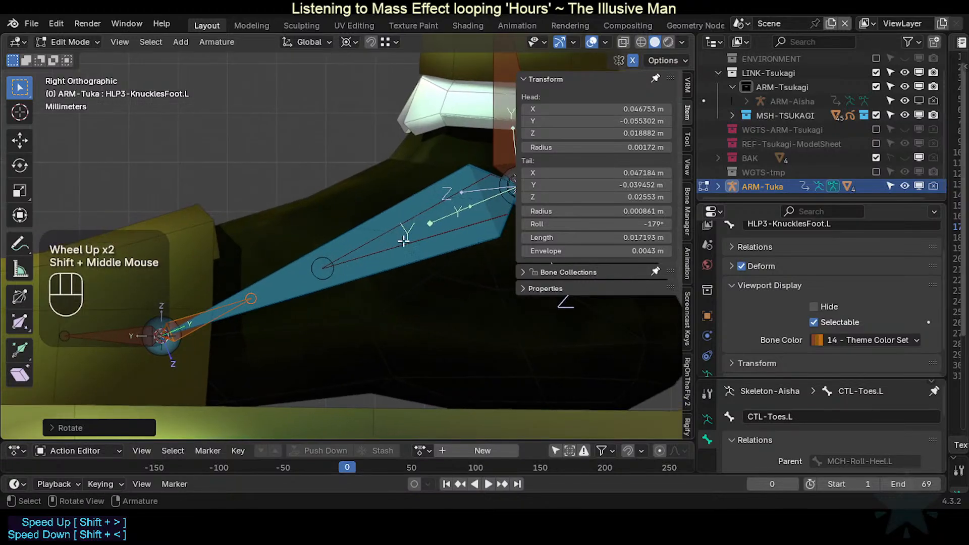
{"action": "left_click", "coordinate": [431, 208]}
{"action": "left_click", "coordinate": [413, 212]}
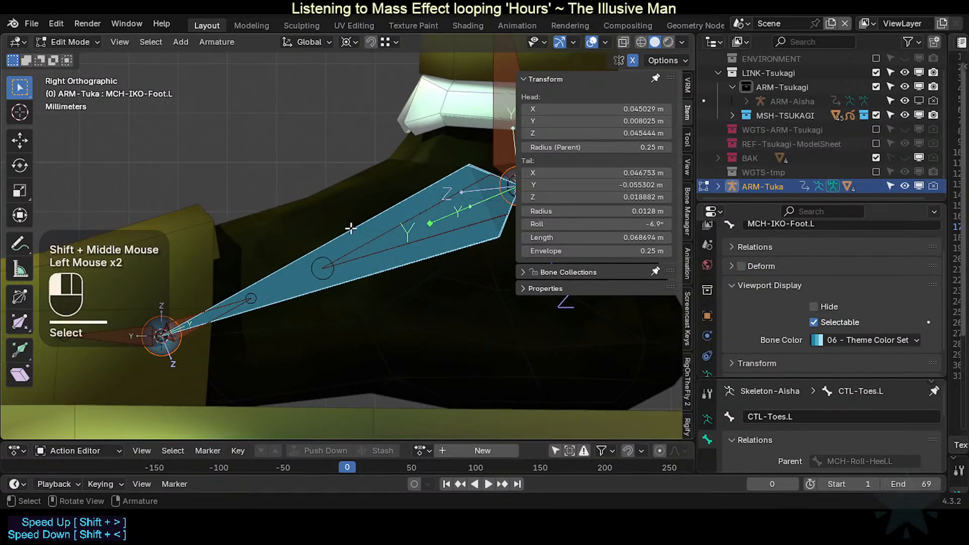
{"action": "scroll", "coordinate": [217, 302], "scroll_direction": "down", "scroll_amount": 1}
{"action": "left_click", "coordinate": [217, 301]}
{"action": "left_click", "coordinate": [230, 290]}
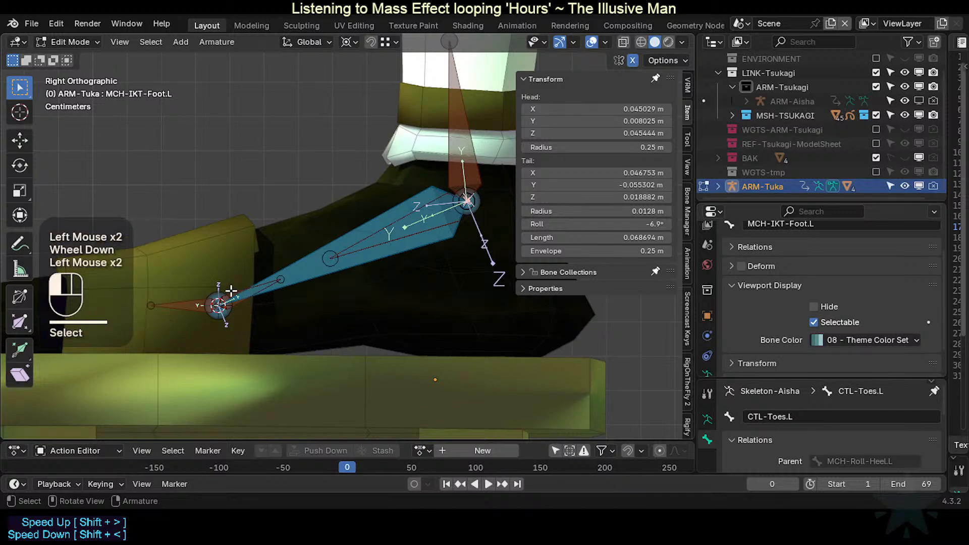
{"action": "left_click", "coordinate": [231, 290]}
{"action": "key", "text": "alt+r"}
Step: Try clearing the roll of MCH-IKT-Foot.L and undo the change
{"action": "scroll", "coordinate": [304, 306], "scroll_direction": "up", "scroll_amount": 1}
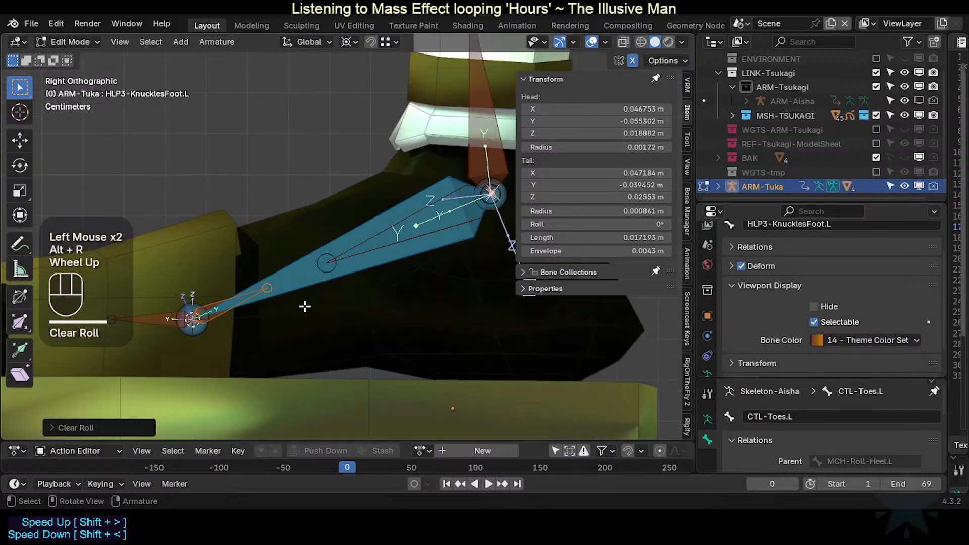
{"action": "middle_click_drag", "start_coordinate": [246, 297], "coordinate": [286, 331], "text": "shift"}
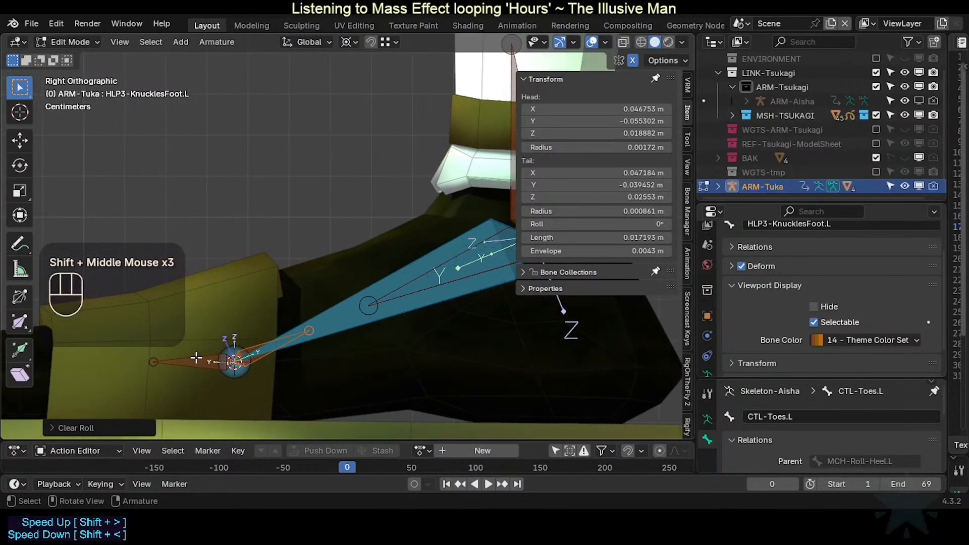
{"action": "scroll", "coordinate": [244, 329], "scroll_direction": "down", "scroll_amount": 2}
{"action": "left_click", "coordinate": [331, 278]}
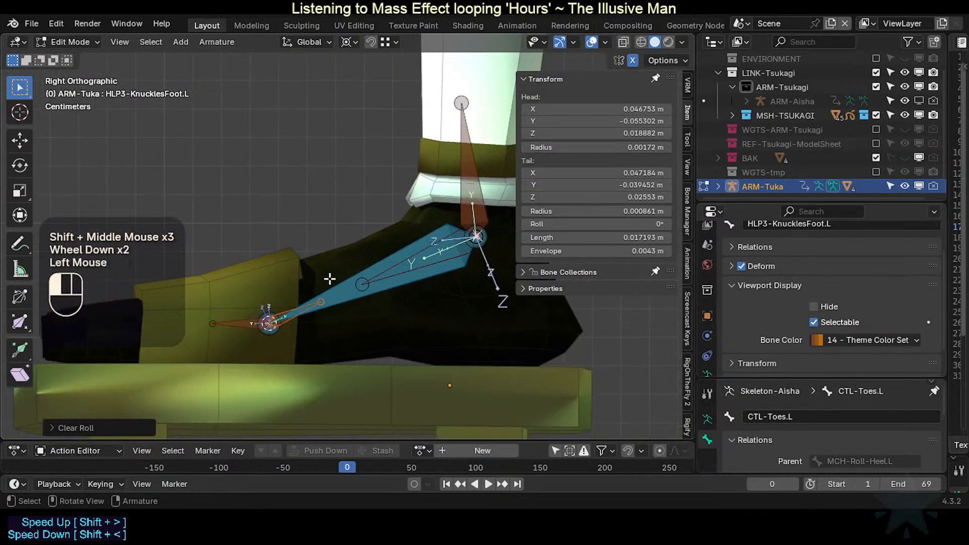
{"action": "left_click", "coordinate": [333, 282]}
{"action": "key", "text": "alt+r"}
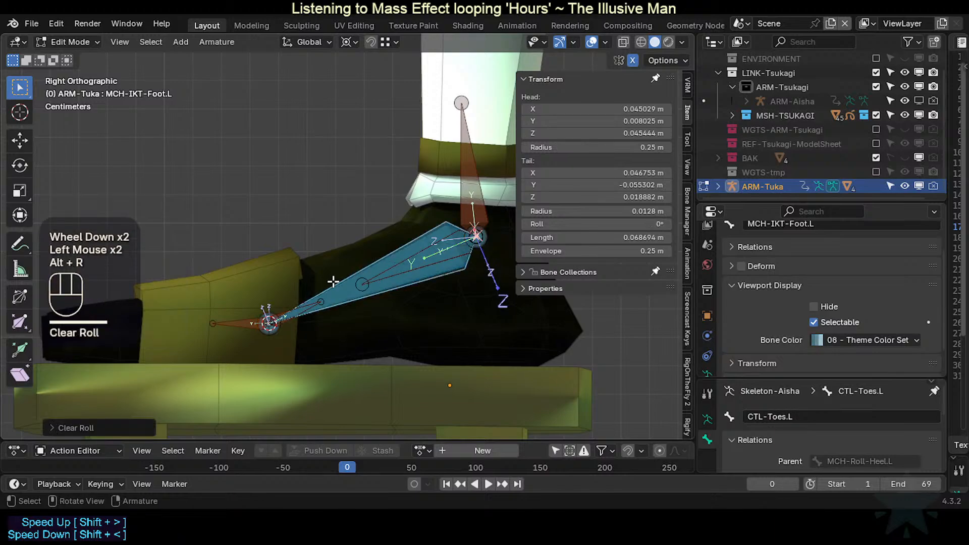
{"action": "key", "text": "ctrl+z"}
Step: In the front view, try clearing the roll of the stacked left foot bones selected together and undo it
{"action": "key", "text": "KP_1"}
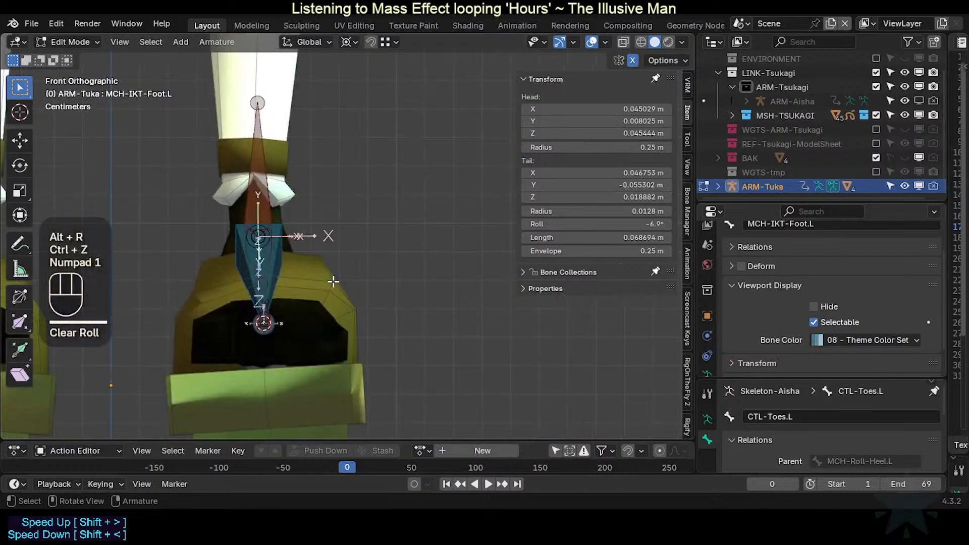
{"action": "scroll", "coordinate": [333, 282], "scroll_direction": "up", "scroll_amount": 2}
{"action": "left_click", "coordinate": [245, 263]}
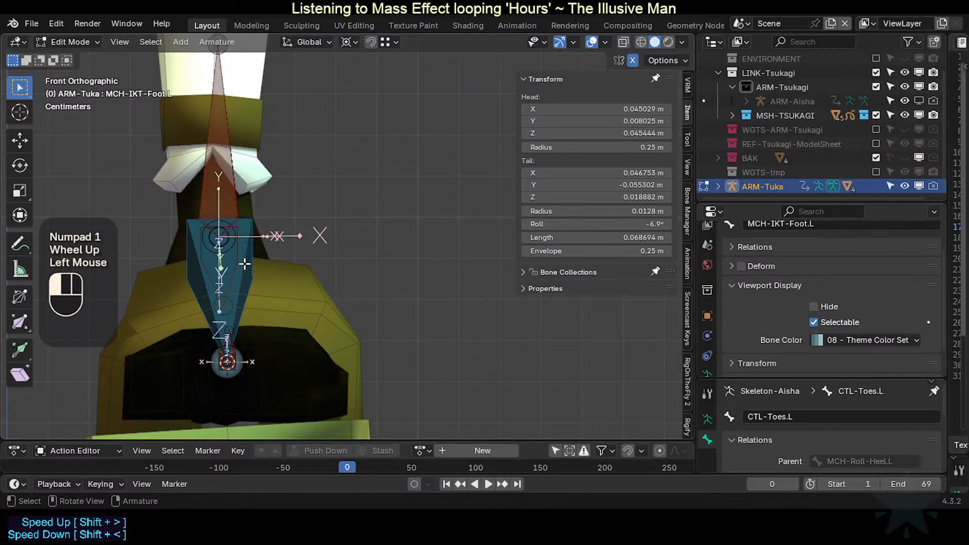
{"action": "left_click", "coordinate": [244, 264]}
{"action": "key", "text": "b"}
{"action": "left_click_drag", "start_coordinate": [165, 299], "coordinate": [265, 262]}
{"action": "key", "text": "alt+r"}
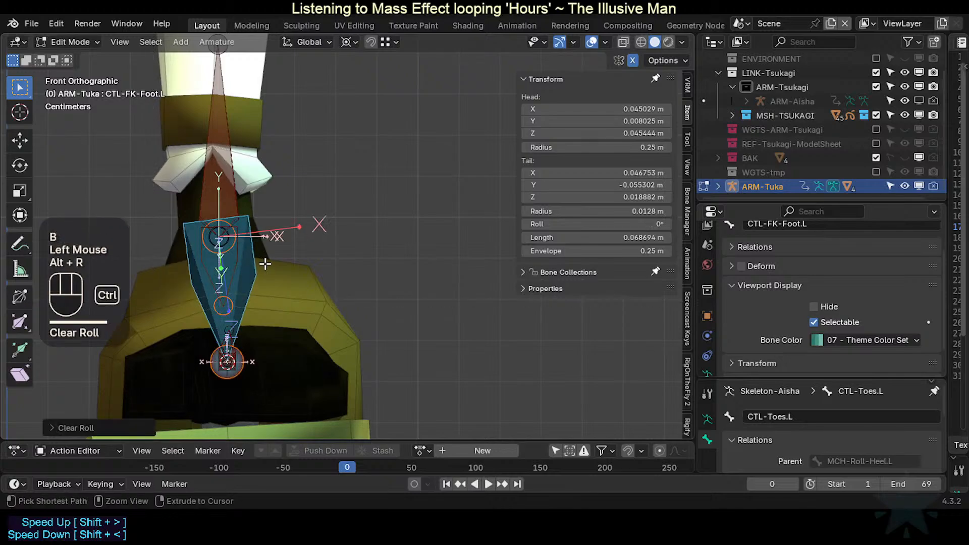
{"action": "key", "text": "ctrl+z"}
Step: Compare the axes of the left foot, knuckle and toe bones from the front and right views
{"action": "scroll", "coordinate": [274, 271], "scroll_direction": "down", "scroll_amount": 1}
{"action": "key", "text": "KP_3"}
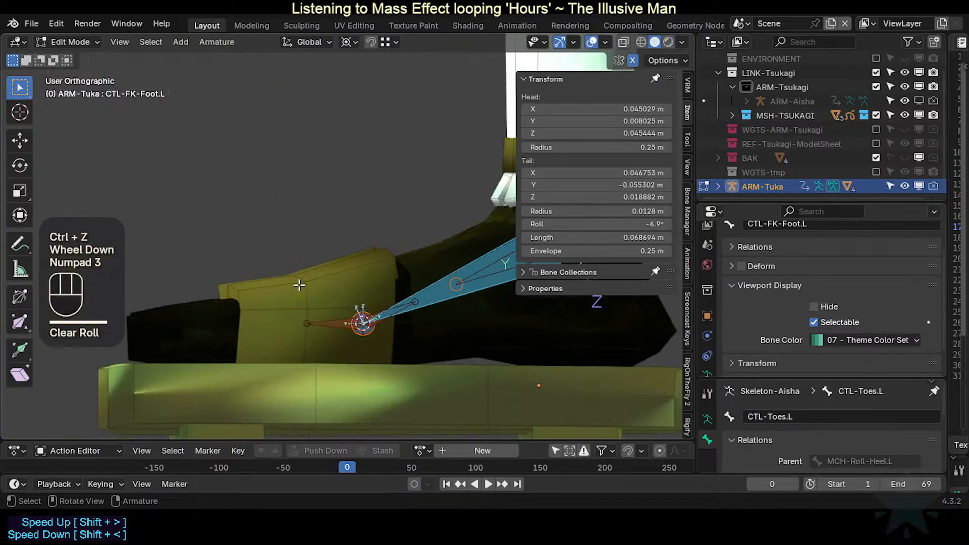
{"action": "middle_click_drag", "start_coordinate": [363, 264], "coordinate": [263, 260], "text": "shift"}
{"action": "scroll", "coordinate": [299, 287], "scroll_direction": "up", "scroll_amount": 2}
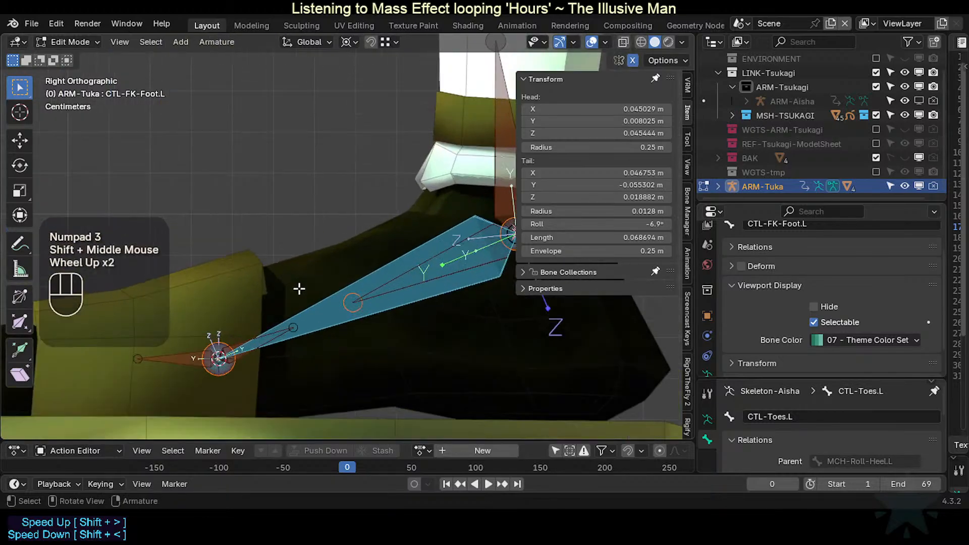
{"action": "middle_click_drag", "start_coordinate": [298, 287], "coordinate": [422, 225]}
{"action": "scroll", "coordinate": [409, 318], "scroll_direction": "up", "scroll_amount": 2}
{"action": "key", "text": "KP_1"}
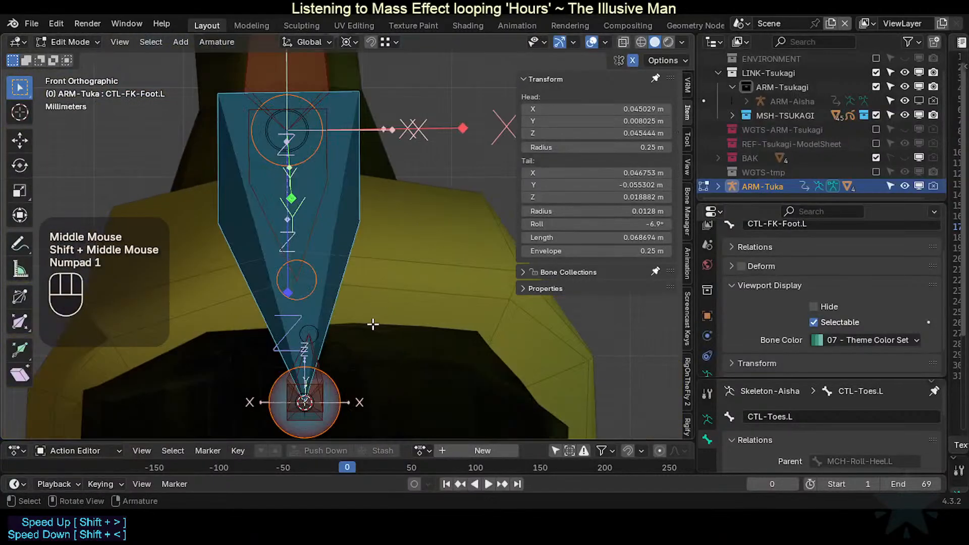
{"action": "middle_click_drag", "start_coordinate": [373, 324], "coordinate": [392, 238], "text": "shift"}
{"action": "scroll", "coordinate": [378, 284], "scroll_direction": "up", "scroll_amount": 2}
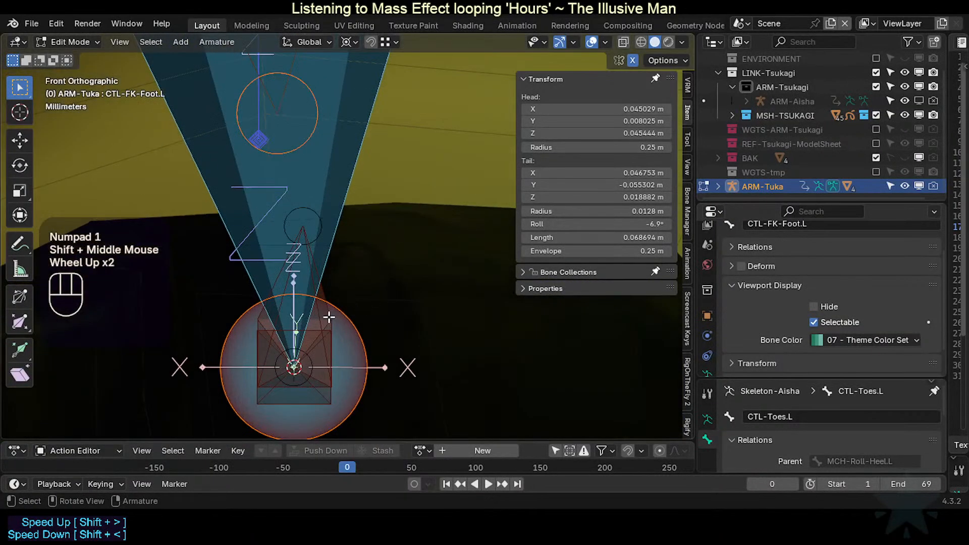
{"action": "key", "text": "KP_3"}
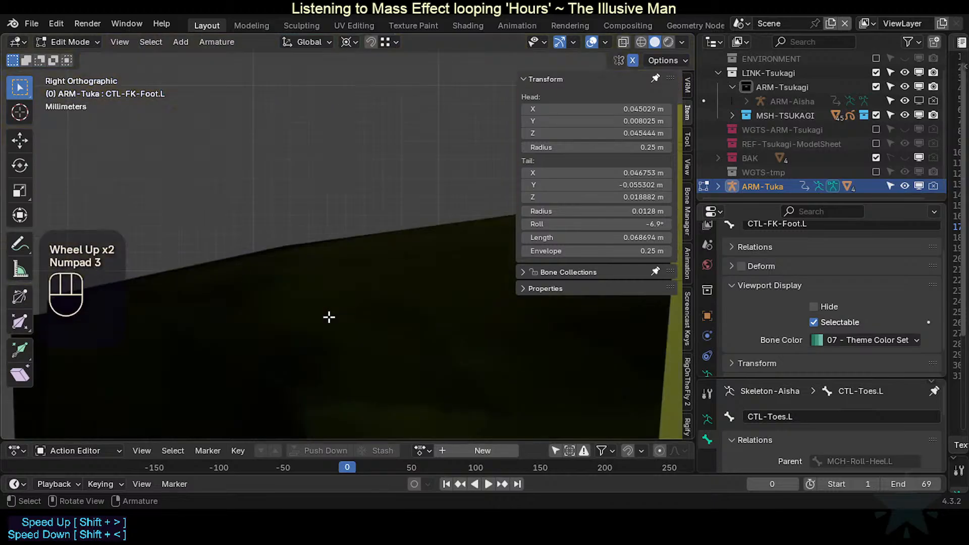
{"action": "scroll", "coordinate": [330, 318], "scroll_direction": "down", "scroll_amount": 2}
{"action": "middle_click_drag", "start_coordinate": [333, 318], "coordinate": [247, 284], "text": "shift"}
{"action": "scroll", "coordinate": [248, 283], "scroll_direction": "down", "scroll_amount": 1, "text": "shift"}
{"action": "scroll", "coordinate": [385, 262], "scroll_direction": "down", "scroll_amount": 1}
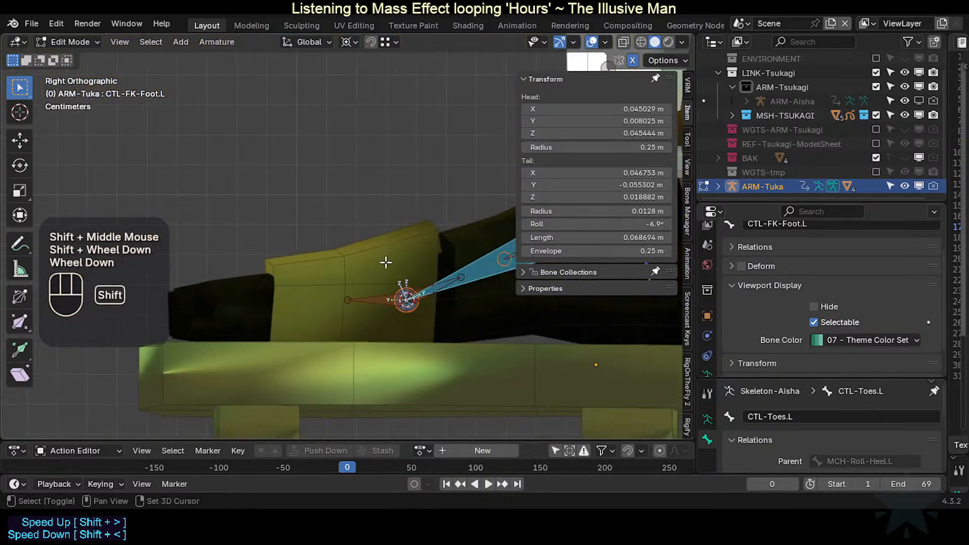
{"action": "middle_click_drag", "start_coordinate": [385, 262], "coordinate": [268, 305], "text": "shift"}
{"action": "middle_click_drag", "start_coordinate": [302, 334], "coordinate": [359, 308], "text": "shift"}
{"action": "scroll", "coordinate": [305, 366], "scroll_direction": "up", "scroll_amount": 1}
{"action": "scroll", "coordinate": [343, 346], "scroll_direction": "up", "scroll_amount": 2}
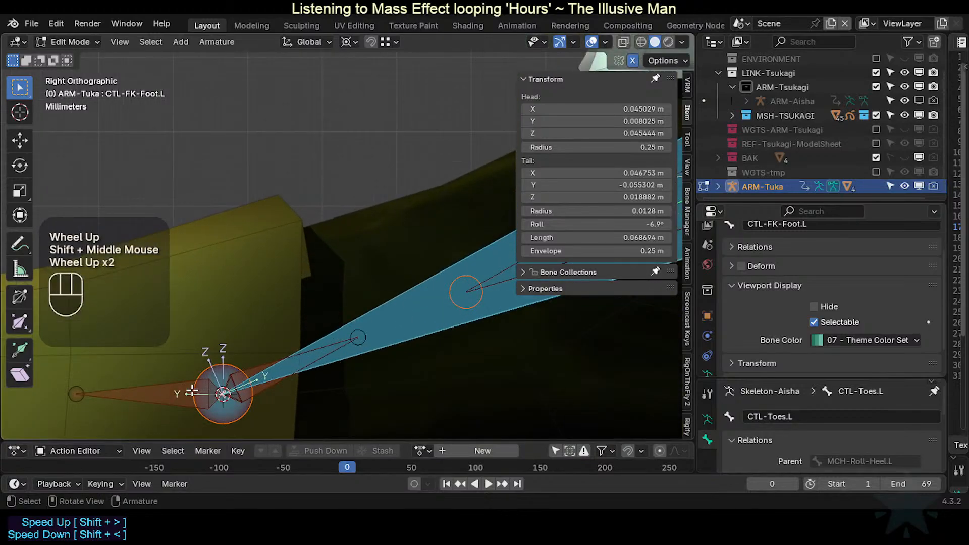
Step: Select HLP3-KnucklesFoot.L and examine its axes against the foot bone in the right view
{"action": "left_click", "coordinate": [240, 378]}
{"action": "left_click", "coordinate": [255, 374]}
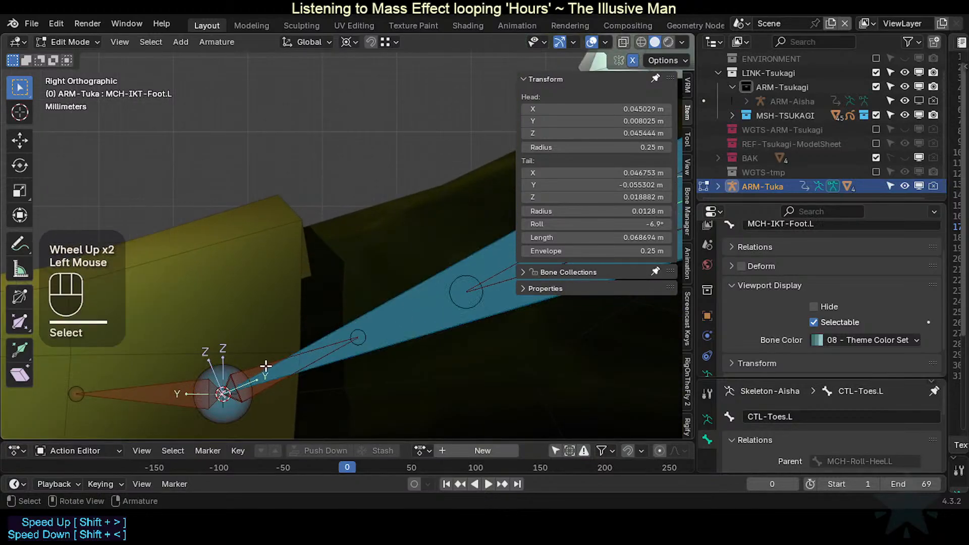
{"action": "middle_click_drag", "start_coordinate": [349, 310], "coordinate": [202, 359], "text": "shift"}
{"action": "scroll", "coordinate": [320, 329], "scroll_direction": "down", "scroll_amount": 2}
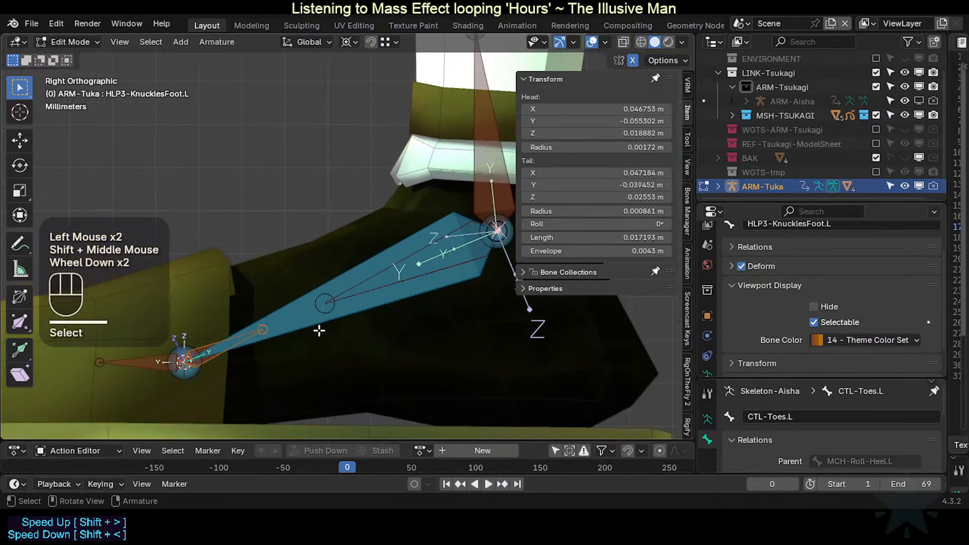
{"action": "mouse_move", "coordinate": [320, 329]}
{"action": "middle_mouse_down", "text": "shift"}
{"action": "mouse_move", "coordinate": [257, 358]}
{"action": "mouse_move", "coordinate": [350, 320]}
{"action": "mouse_move", "coordinate": [316, 320]}
{"action": "middle_mouse_up", "text": "shift"}
{"action": "scroll", "coordinate": [351, 320], "scroll_direction": "up", "scroll_amount": 4}
{"action": "scroll", "coordinate": [356, 315], "scroll_direction": "down", "scroll_amount": 2}
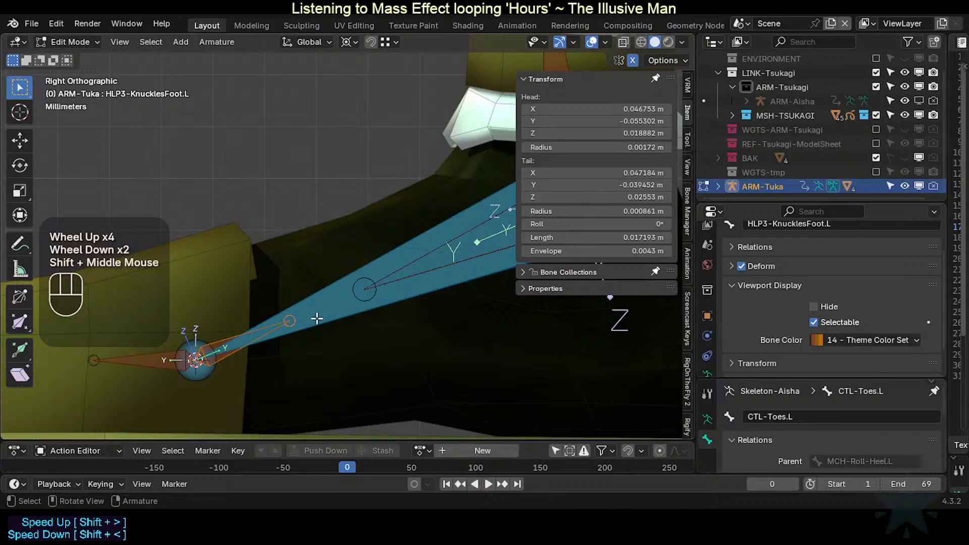
{"action": "middle_click_drag", "start_coordinate": [367, 282], "coordinate": [339, 299], "text": "shift"}
Step: Check the roll of MCH-IKO-Foot.L and CTL-FK-Foot.L, then make HLP3-KnucklesFoot.L active again
{"action": "left_click", "coordinate": [382, 285]}
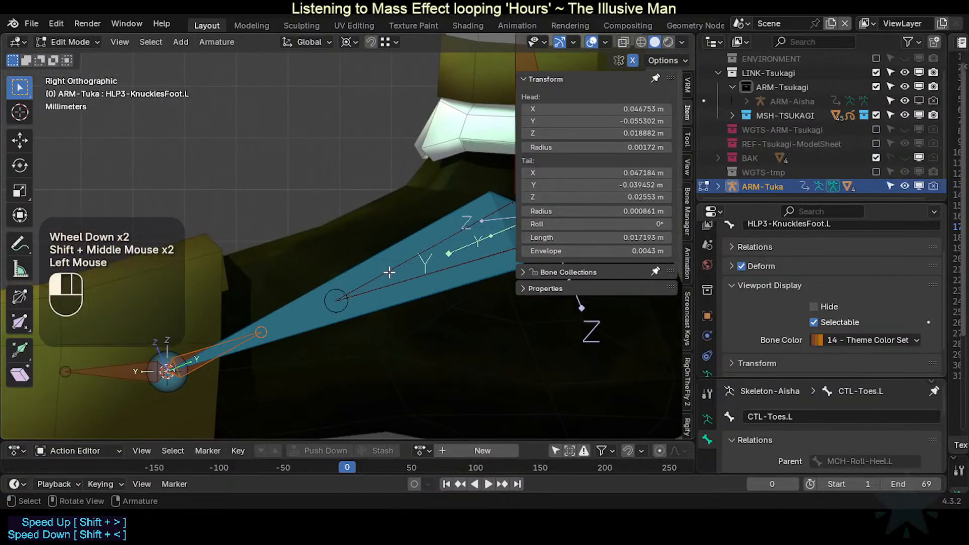
{"action": "scroll", "coordinate": [384, 273], "scroll_direction": "down", "scroll_amount": 1}
{"action": "scroll", "coordinate": [379, 275], "scroll_direction": "up", "scroll_amount": 1}
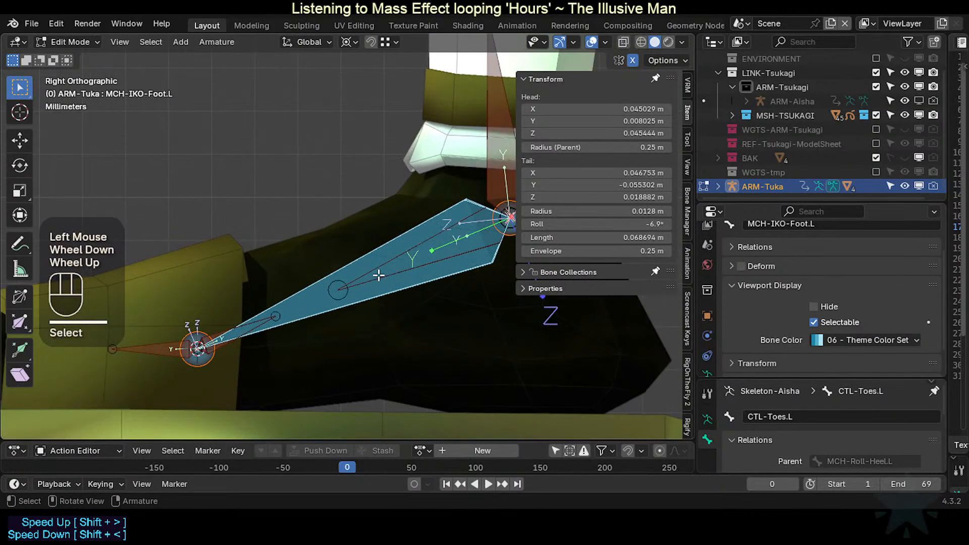
{"action": "key", "text": "alt+a"}
{"action": "left_click", "coordinate": [403, 252]}
{"action": "left_click", "coordinate": [397, 242]}
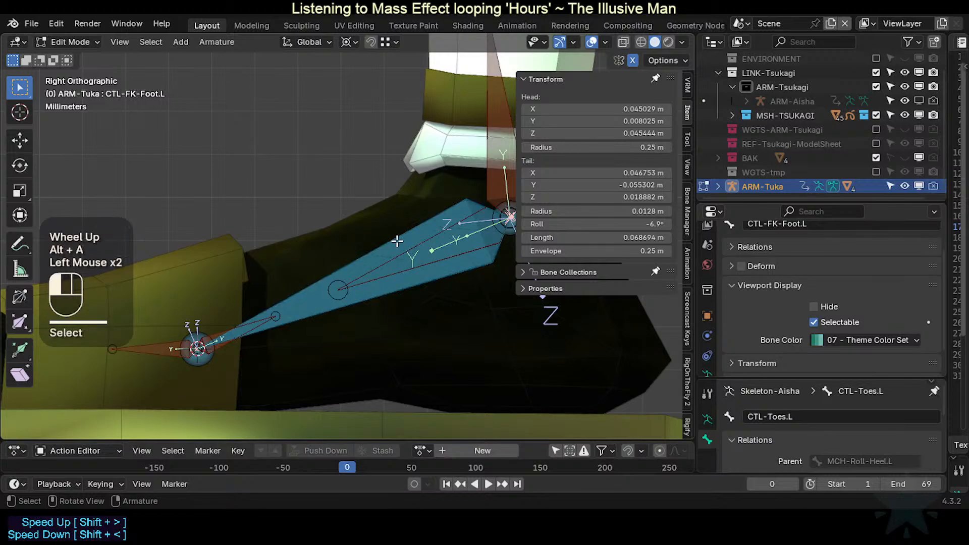
{"action": "left_click", "coordinate": [218, 326]}
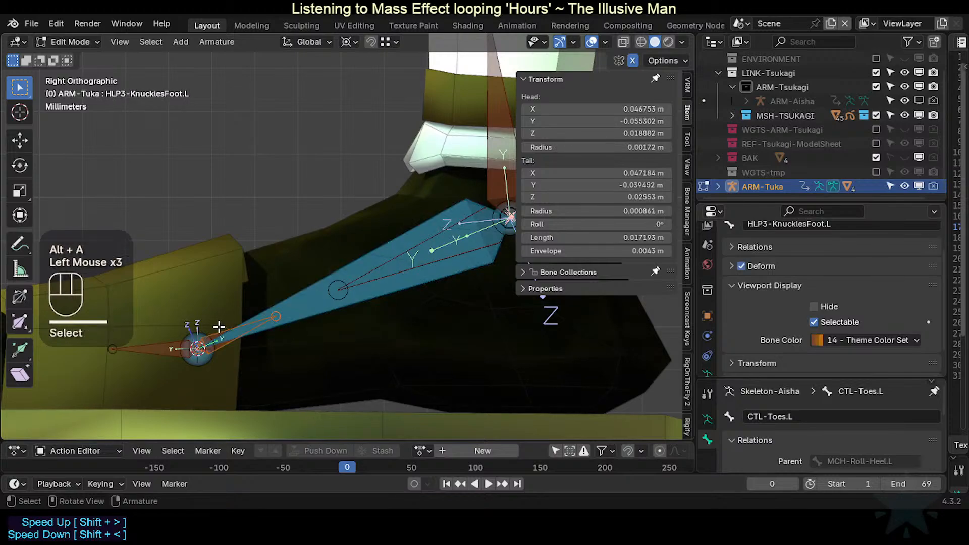
Step: Recalculate the roll of HLP3-KnucklesFoot.L from the active bone, using MCH-IKO-Foot.L as the active bone
{"action": "left_click", "coordinate": [282, 311], "text": "shift"}
{"action": "left_click", "coordinate": [219, 328]}
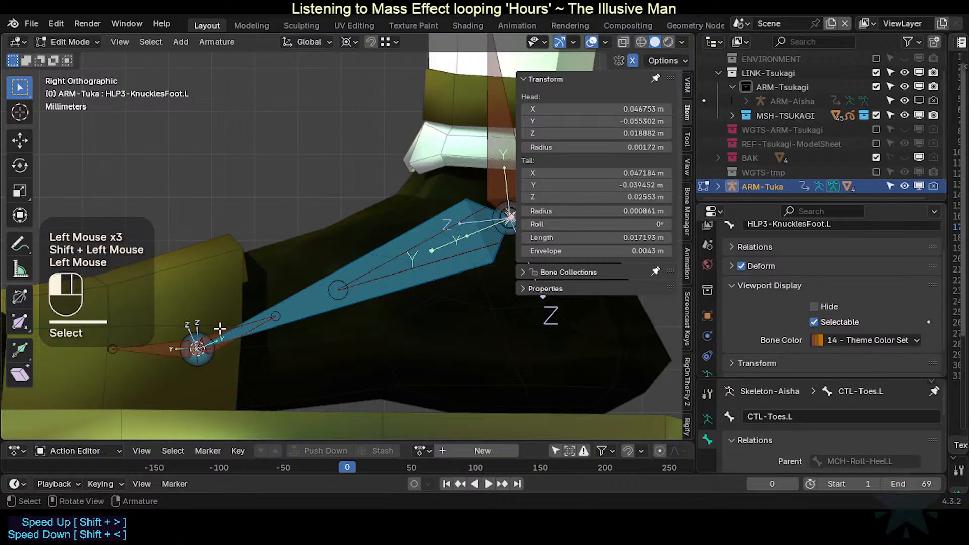
{"action": "left_click", "coordinate": [307, 288], "text": "shift"}
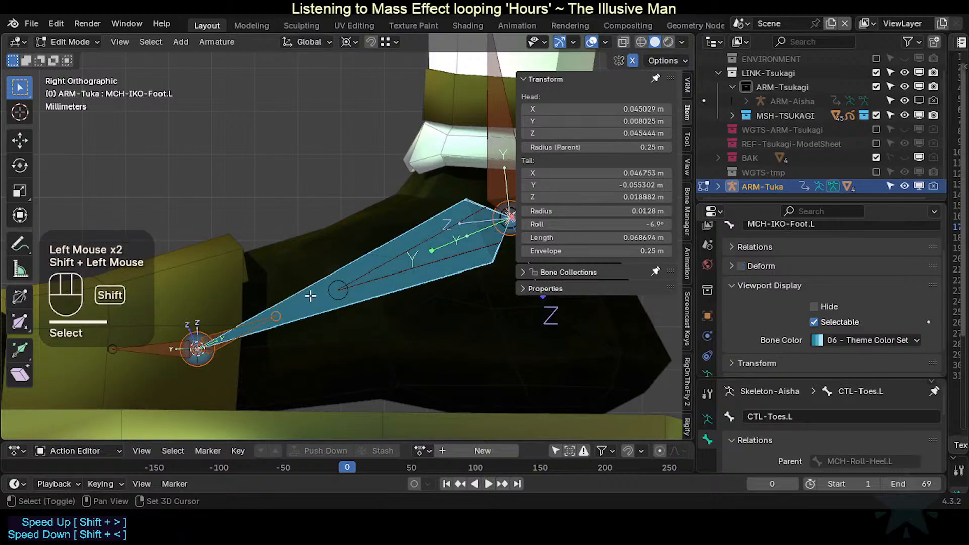
{"action": "key", "text": "shift+n"}
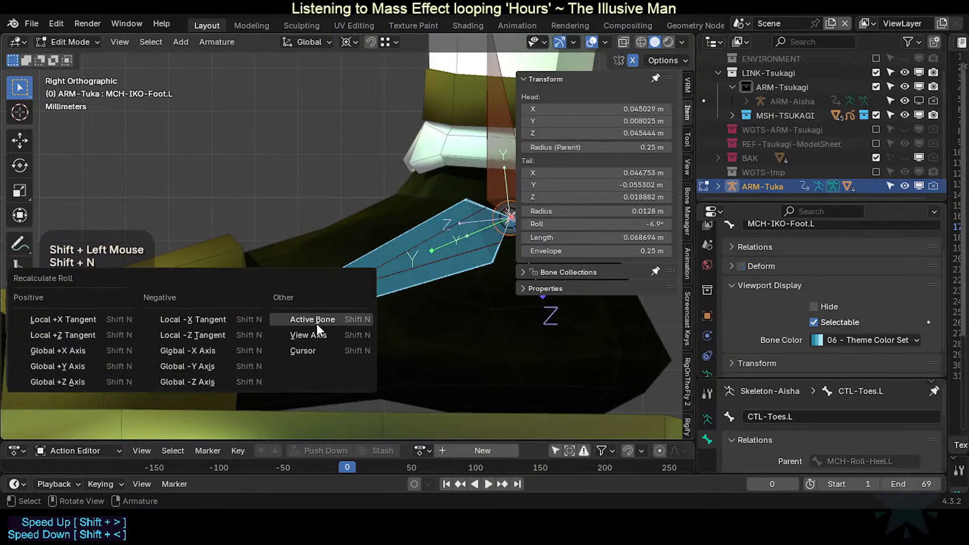
{"action": "left_click", "coordinate": [317, 319]}
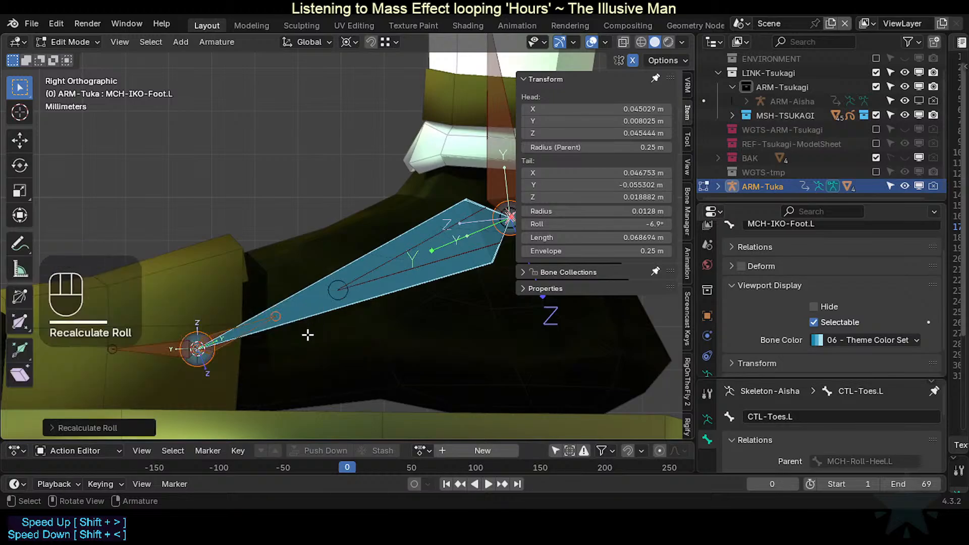
Step: Compare the roll and axes of HLP3-KnucklesFoot.L with those of MCH-IKO-Foot.L in the right view
{"action": "key", "text": "alt+a"}
{"action": "scroll", "coordinate": [309, 365], "scroll_direction": "up", "scroll_amount": 2}
{"action": "middle_click_drag", "start_coordinate": [309, 365], "coordinate": [406, 284], "text": "shift"}
{"action": "scroll", "coordinate": [406, 283], "scroll_direction": "up", "scroll_amount": 2}
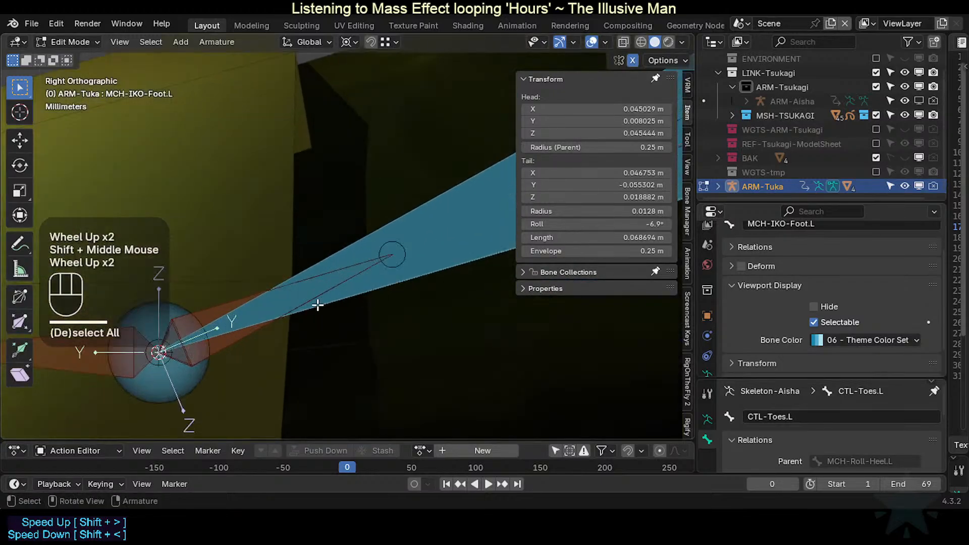
{"action": "middle_click_drag", "start_coordinate": [317, 305], "coordinate": [361, 218], "text": "shift"}
{"action": "scroll", "coordinate": [221, 320], "scroll_direction": "down", "scroll_amount": 1}
{"action": "left_click", "coordinate": [175, 341]}
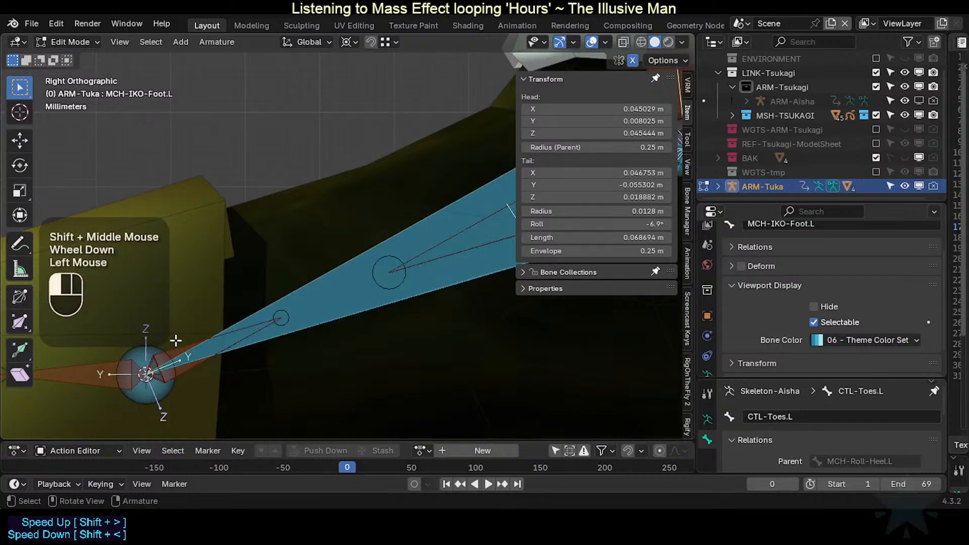
{"action": "left_click", "coordinate": [186, 349]}
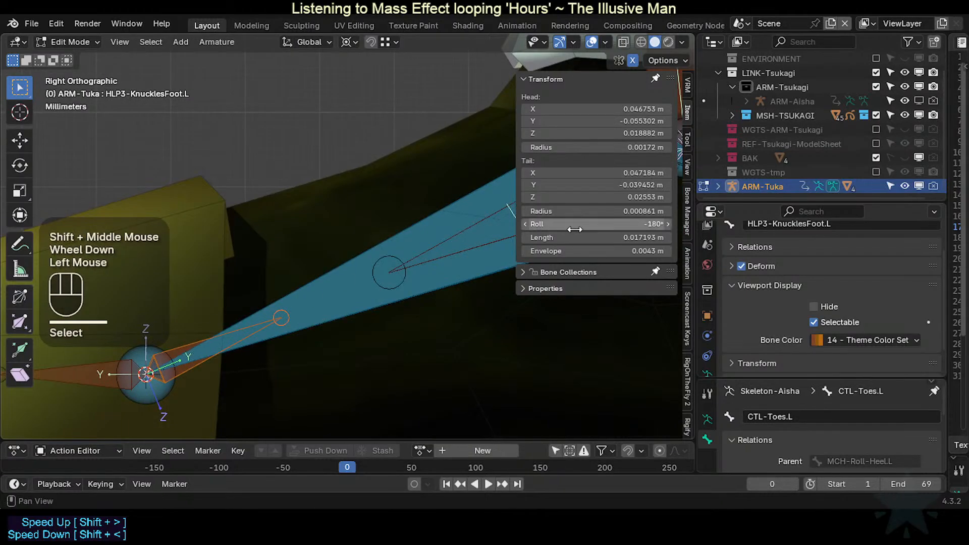
{"action": "scroll", "coordinate": [298, 297], "scroll_direction": "down", "scroll_amount": 1}
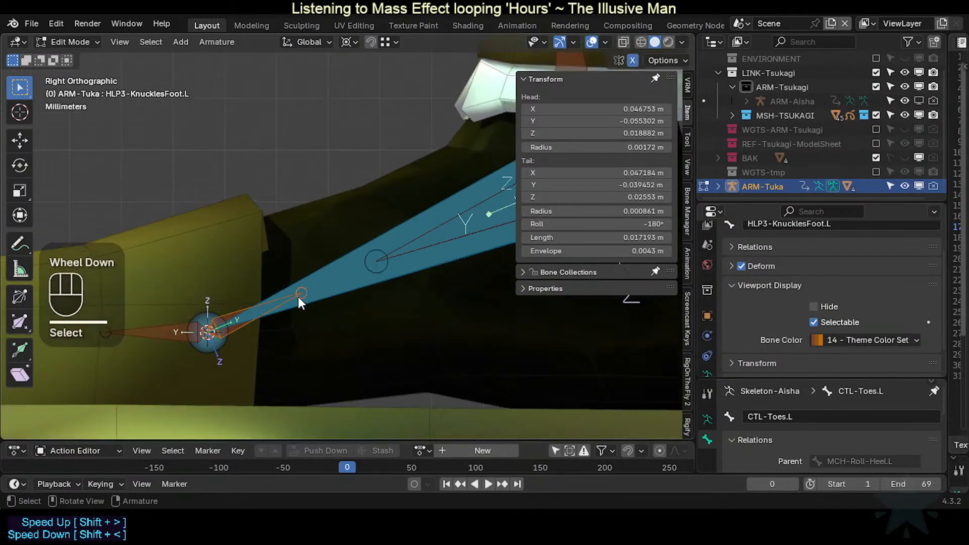
{"action": "middle_click_drag", "start_coordinate": [298, 297], "coordinate": [301, 313], "text": "shift"}
{"action": "middle_click_drag", "start_coordinate": [387, 250], "coordinate": [281, 293], "text": "shift"}
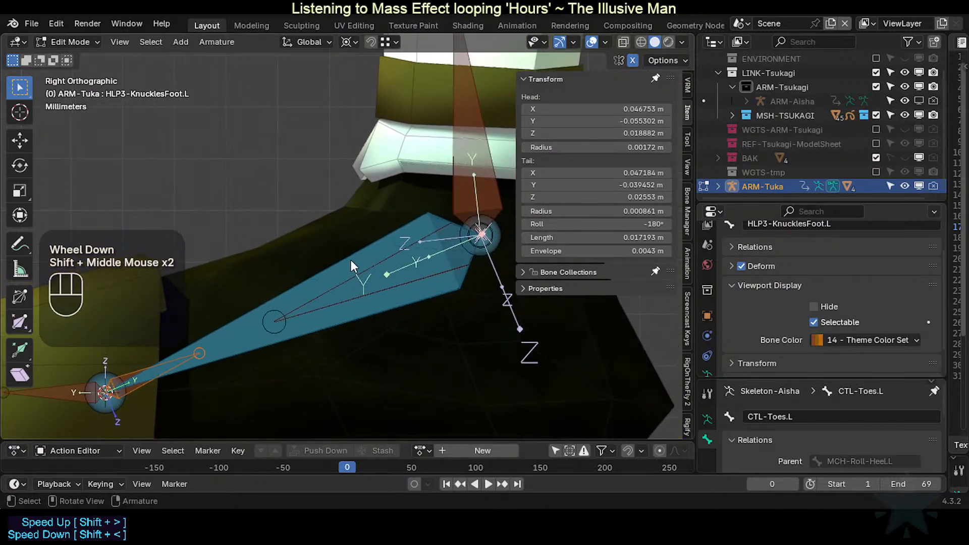
{"action": "left_click", "coordinate": [309, 281]}
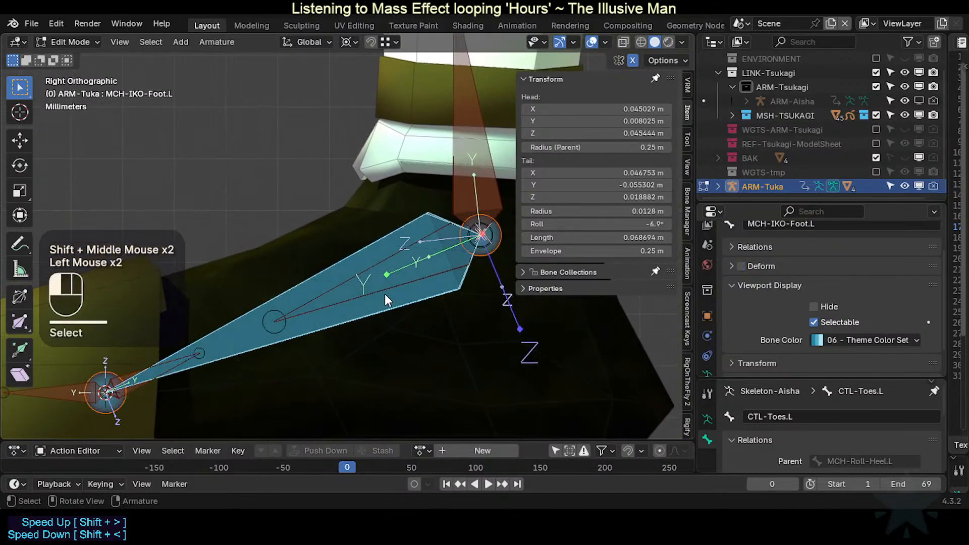
Step: Make HLP3-AnkleShin.L the active bone above the ankle and reveal all hidden bones of the rig
{"action": "scroll", "coordinate": [411, 270], "scroll_direction": "down", "scroll_amount": 1}
{"action": "middle_click_drag", "start_coordinate": [471, 177], "coordinate": [432, 261], "text": "shift"}
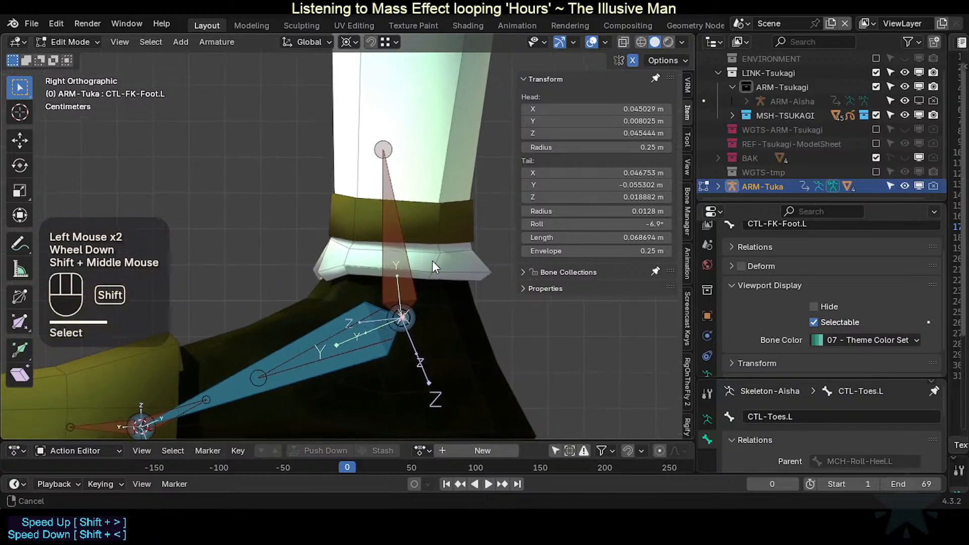
{"action": "scroll", "coordinate": [431, 261], "scroll_direction": "down", "scroll_amount": 2}
{"action": "left_click", "coordinate": [379, 209]}
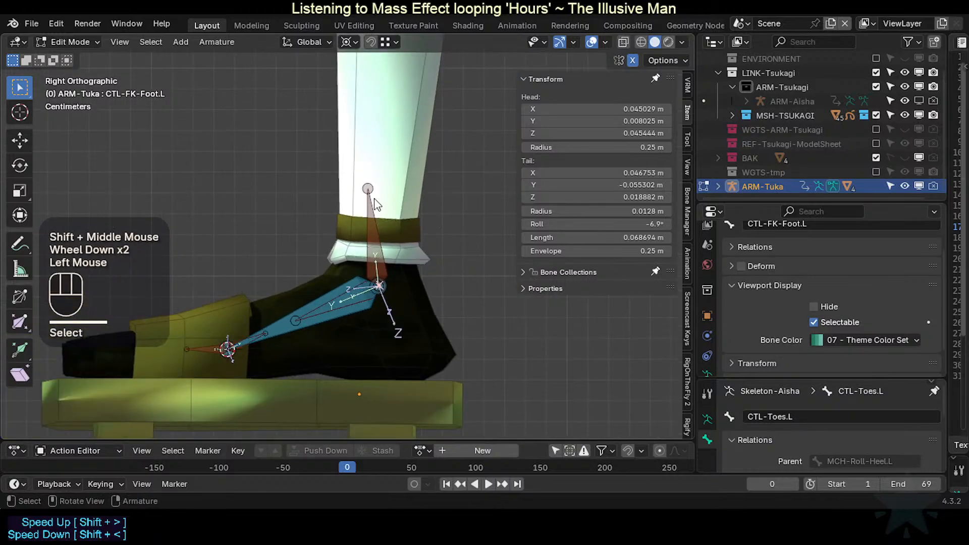
{"action": "left_click", "coordinate": [374, 212]}
{"action": "left_click", "coordinate": [373, 222]}
{"action": "middle_click_drag", "start_coordinate": [374, 222], "coordinate": [366, 274], "text": "shift"}
{"action": "scroll", "coordinate": [365, 274], "scroll_direction": "down", "scroll_amount": 4}
{"action": "scroll", "coordinate": [351, 331], "scroll_direction": "up", "scroll_amount": 1, "text": "shift"}
{"action": "middle_click_drag", "start_coordinate": [335, 193], "coordinate": [354, 351], "text": "shift"}
{"action": "scroll", "coordinate": [347, 267], "scroll_direction": "up", "scroll_amount": 2}
{"action": "scroll", "coordinate": [347, 267], "scroll_direction": "down", "scroll_amount": 2}
{"action": "key", "text": "alt+h"}
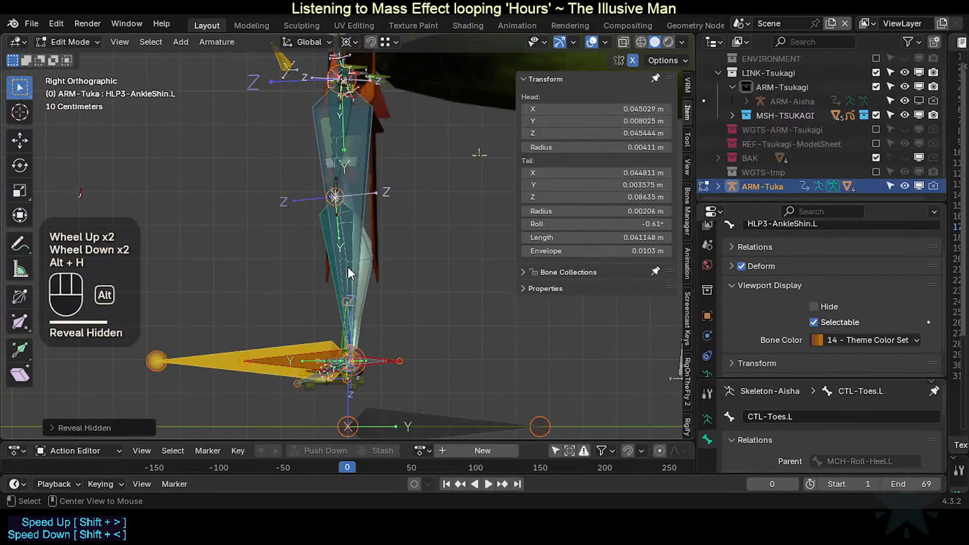
Step: Examine the thigh and shin bone axes around the knee from the right and front views, with the sidebar hidden
{"action": "middle_click_drag", "start_coordinate": [347, 268], "coordinate": [358, 325], "text": "shift"}
{"action": "scroll", "coordinate": [369, 247], "scroll_direction": "up", "scroll_amount": 2}
{"action": "middle_click_drag", "start_coordinate": [374, 158], "coordinate": [342, 217], "text": "shift"}
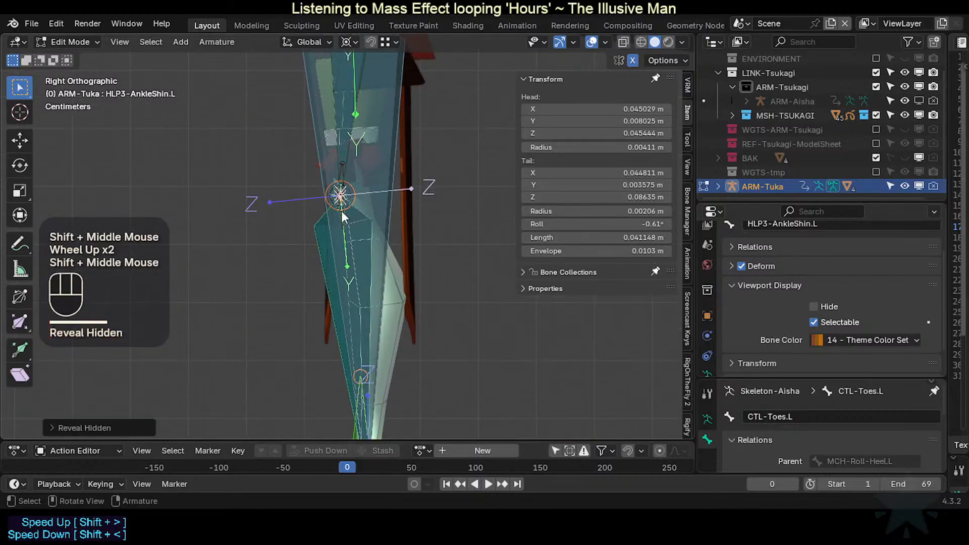
{"action": "scroll", "coordinate": [343, 217], "scroll_direction": "down", "scroll_amount": 1}
{"action": "middle_click_drag", "start_coordinate": [338, 266], "coordinate": [356, 213], "text": "shift"}
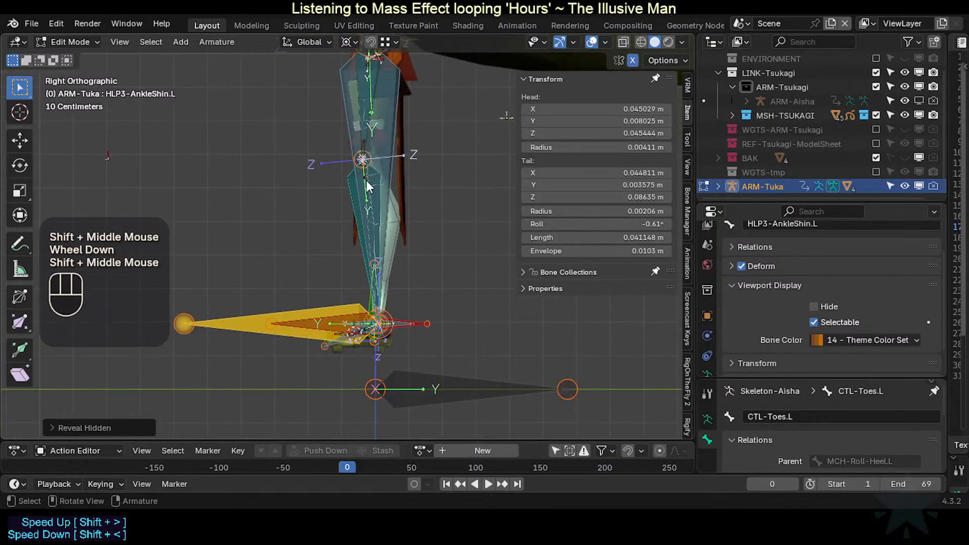
{"action": "middle_click_drag", "start_coordinate": [376, 154], "coordinate": [359, 251], "text": "shift"}
{"action": "key", "text": "KP_1"}
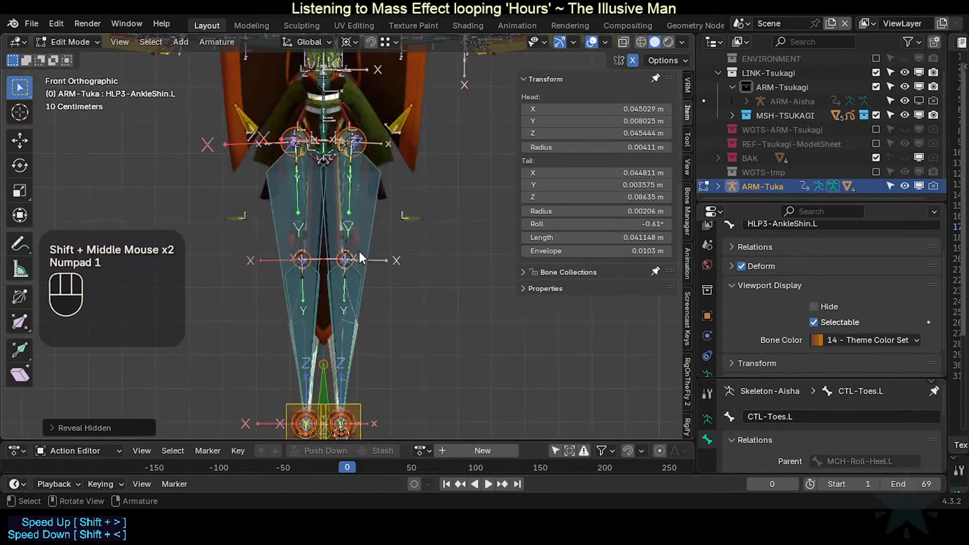
{"action": "key", "text": "KP_3"}
{"action": "scroll", "coordinate": [359, 250], "scroll_direction": "up", "scroll_amount": 3}
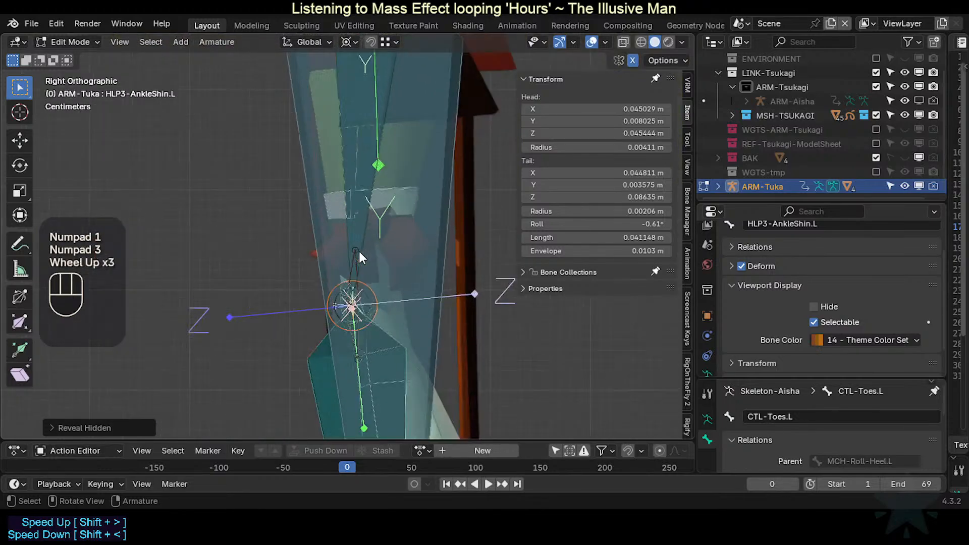
{"action": "scroll", "coordinate": [359, 251], "scroll_direction": "down", "scroll_amount": 2}
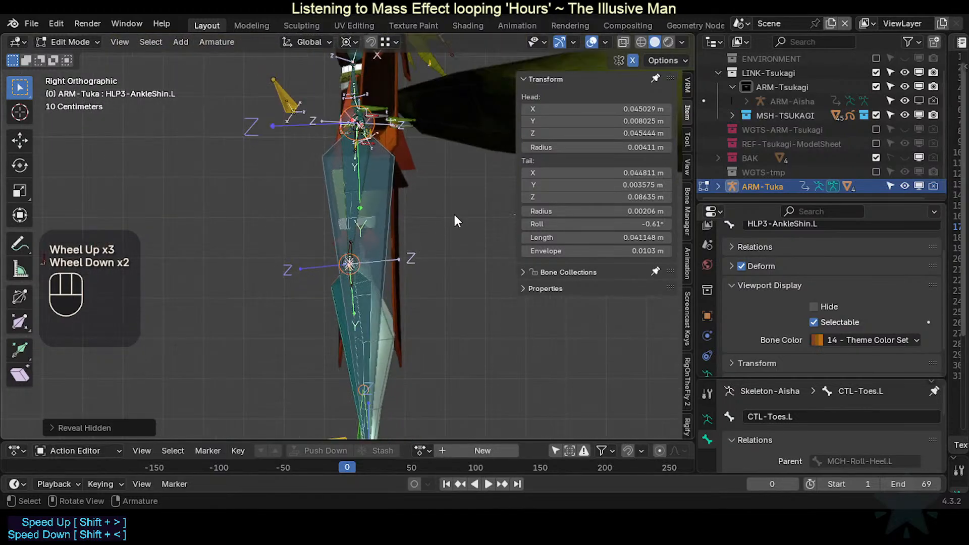
{"action": "key", "text": "n"}
{"action": "scroll", "coordinate": [507, 220], "scroll_direction": "up", "scroll_amount": 2}
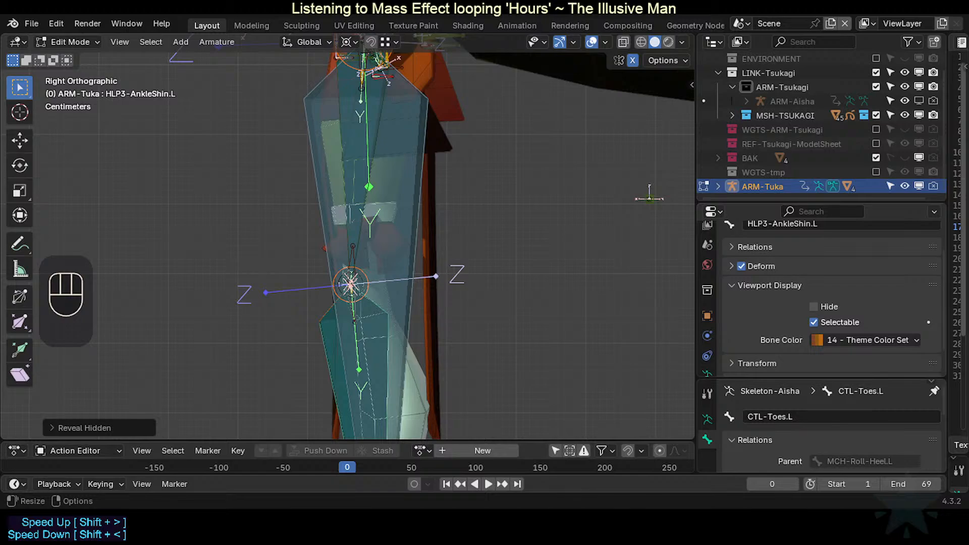
{"action": "scroll", "coordinate": [310, 255], "scroll_direction": "up", "scroll_amount": 2}
{"action": "scroll", "coordinate": [310, 255], "scroll_direction": "down", "scroll_amount": 2}
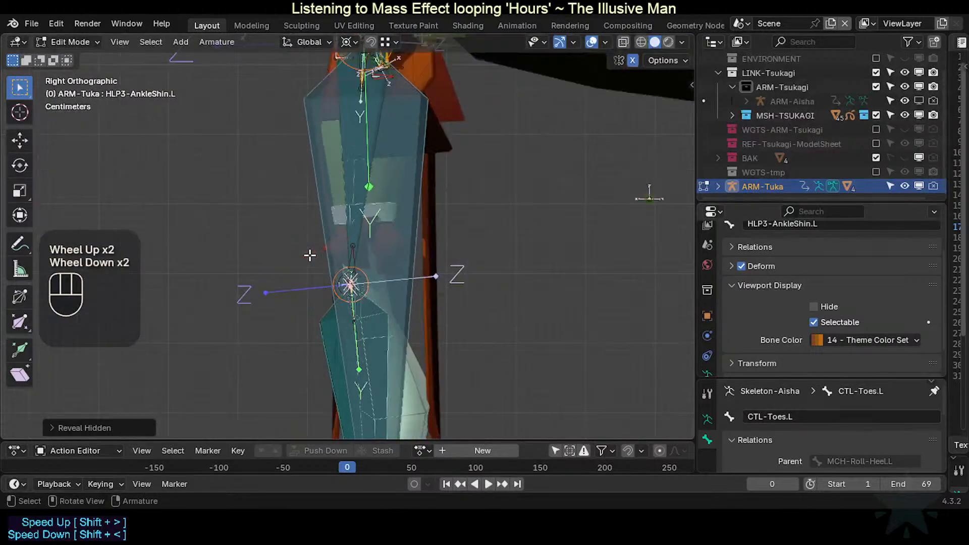
Step: Deselect all bones, return ARM-Tuka to Object Mode and save the file
{"action": "left_click", "coordinate": [549, 250]}
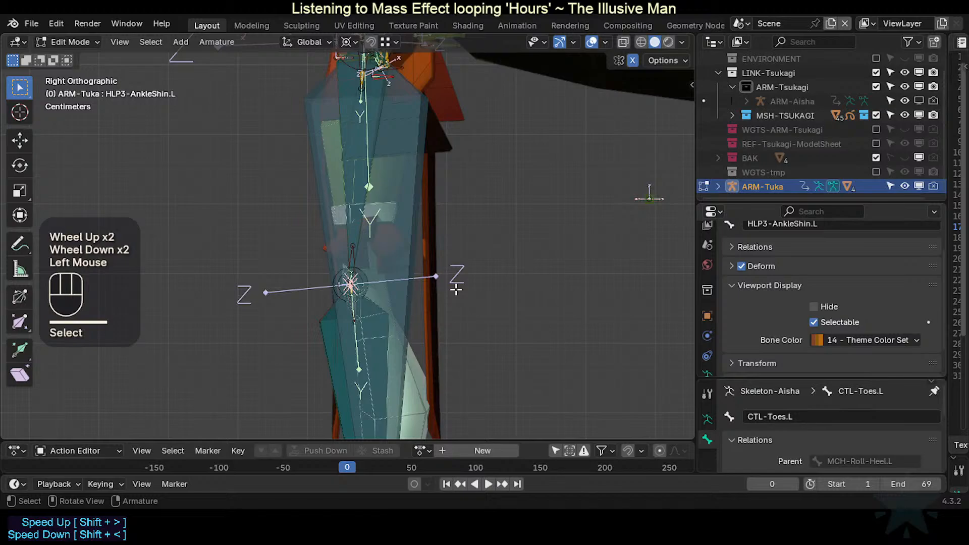
{"action": "key", "text": "ctrl+Tab"}
{"action": "left_click", "coordinate": [464, 299]}
{"action": "scroll", "coordinate": [465, 292], "scroll_direction": "down", "scroll_amount": 1}
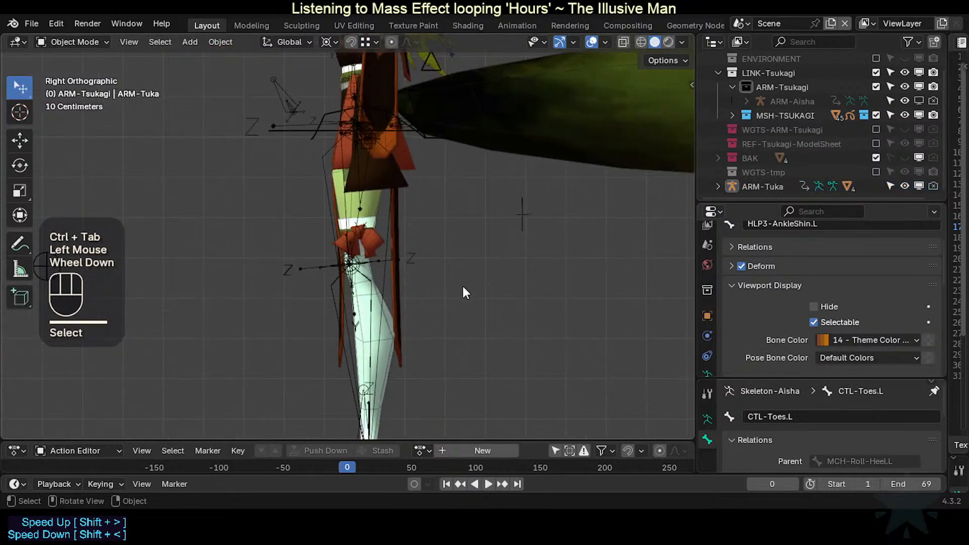
{"action": "key", "text": "ctrl+s"}
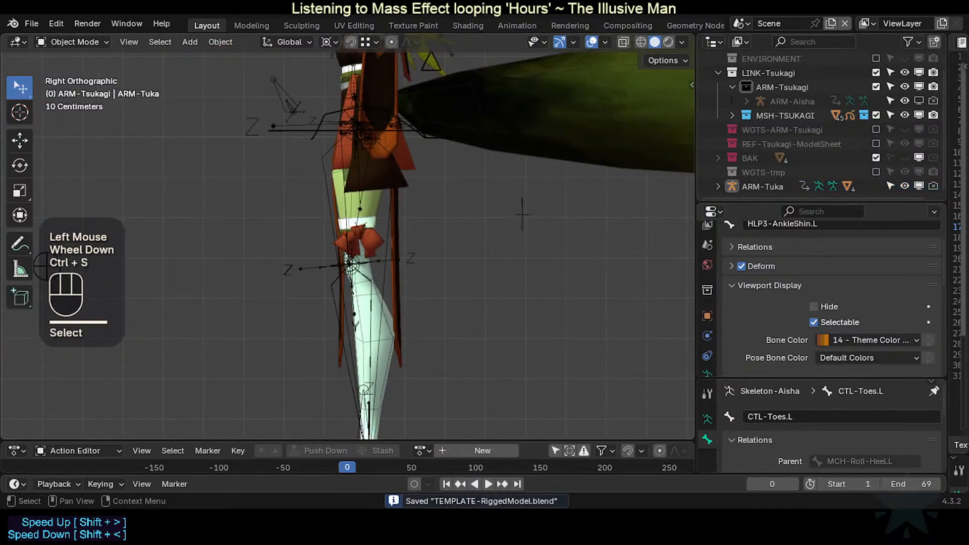
Step: Disable ARM-Tuka in the viewports and enable ARM-Aisha instead
{"action": "scroll", "coordinate": [883, 118], "scroll_direction": "down", "scroll_amount": 2}
{"action": "left_click", "coordinate": [920, 186]}
{"action": "scroll", "coordinate": [845, 116], "scroll_direction": "up", "scroll_amount": 1}
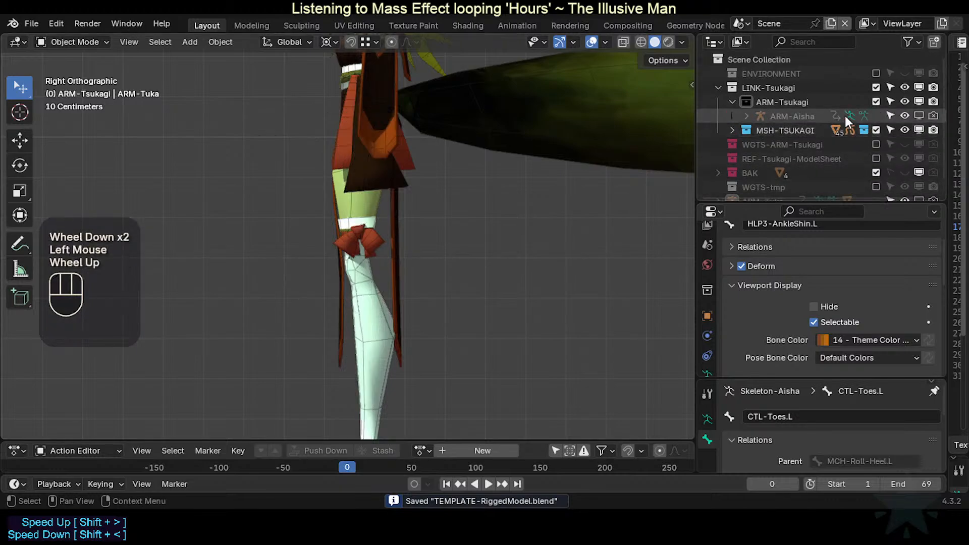
{"action": "left_click", "coordinate": [919, 116]}
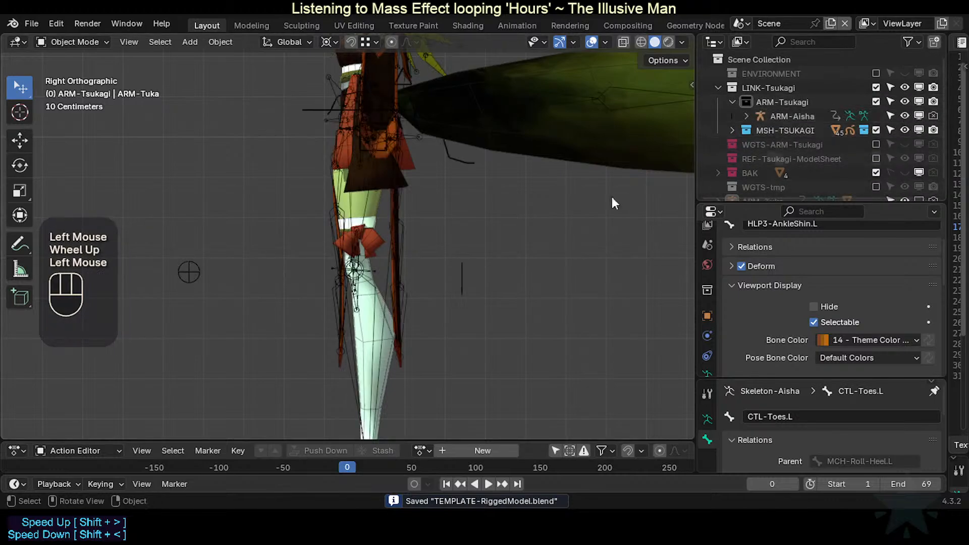
Step: Put ARM-Aisha into Pose Mode with no bones selected and inspect its knee joint in the right view
{"action": "left_click", "coordinate": [362, 265]}
{"action": "key", "text": "ctrl+Tab"}
{"action": "scroll", "coordinate": [361, 311], "scroll_direction": "up", "scroll_amount": 3}
{"action": "key", "text": "alt+a"}
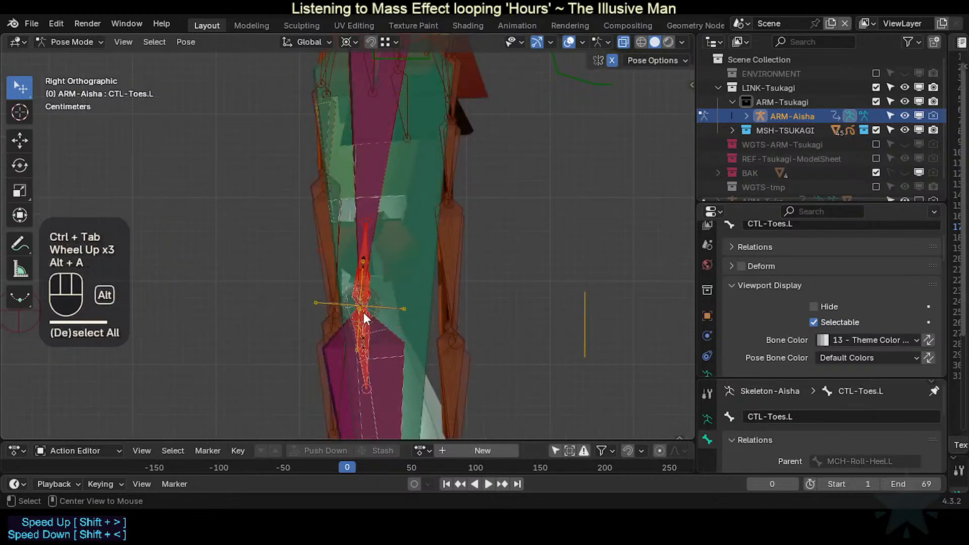
{"action": "scroll", "coordinate": [344, 294], "scroll_direction": "down", "scroll_amount": 1}
{"action": "scroll", "coordinate": [344, 294], "scroll_direction": "down", "scroll_amount": 1}
{"action": "key", "text": "KP_1"}
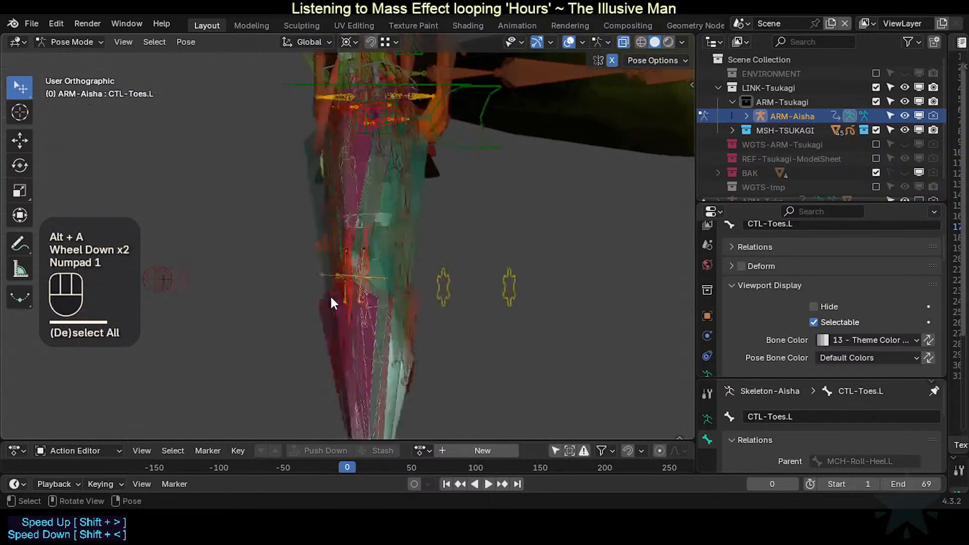
{"action": "key", "text": "KP_3"}
{"action": "scroll", "coordinate": [331, 298], "scroll_direction": "up", "scroll_amount": 2}
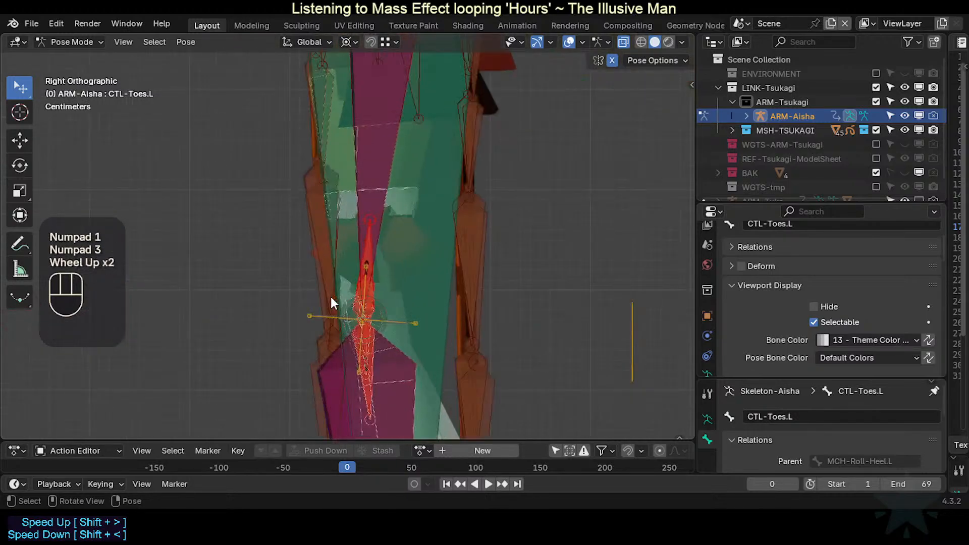
Step: Select DEF-3-Shin.L on ARM-Aisha and snap the 3D cursor to it
{"action": "left_click", "coordinate": [383, 302]}
{"action": "left_click", "coordinate": [380, 301]}
{"action": "key", "text": "shift+s"}
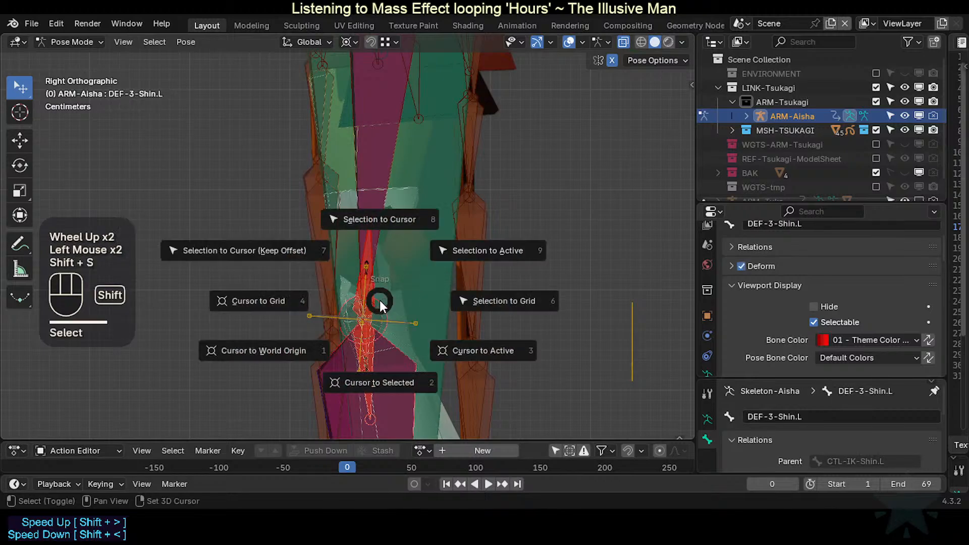
{"action": "left_click", "coordinate": [379, 381]}
{"action": "scroll", "coordinate": [392, 279], "scroll_direction": "down", "scroll_amount": 2}
Step: Return ARM-Aisha to Object Mode, disable it in the viewports and enable ARM-Tuka again
{"action": "key", "text": "ctrl+Tab"}
{"action": "scroll", "coordinate": [390, 279], "scroll_direction": "down", "scroll_amount": 2}
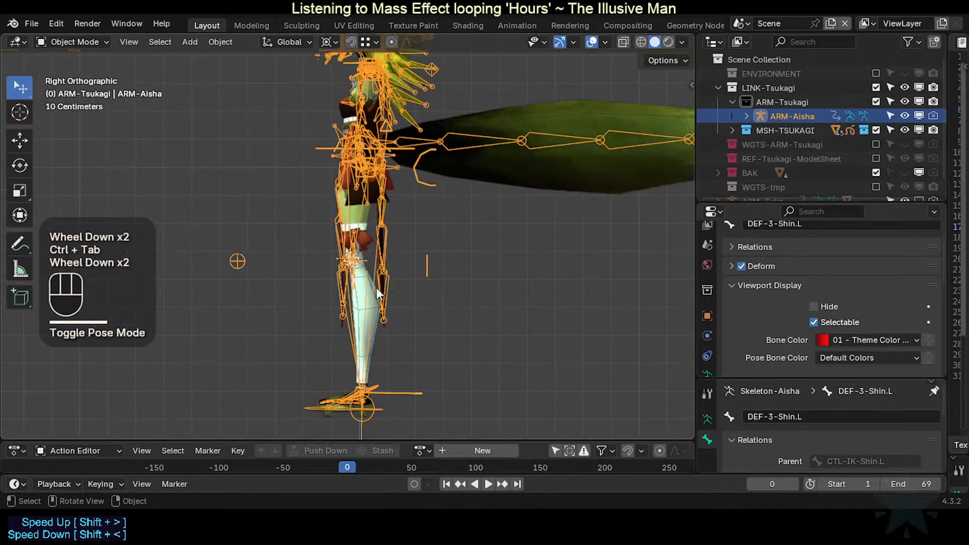
{"action": "middle_click_drag", "start_coordinate": [359, 334], "coordinate": [359, 287], "text": "shift"}
{"action": "left_click", "coordinate": [360, 284]}
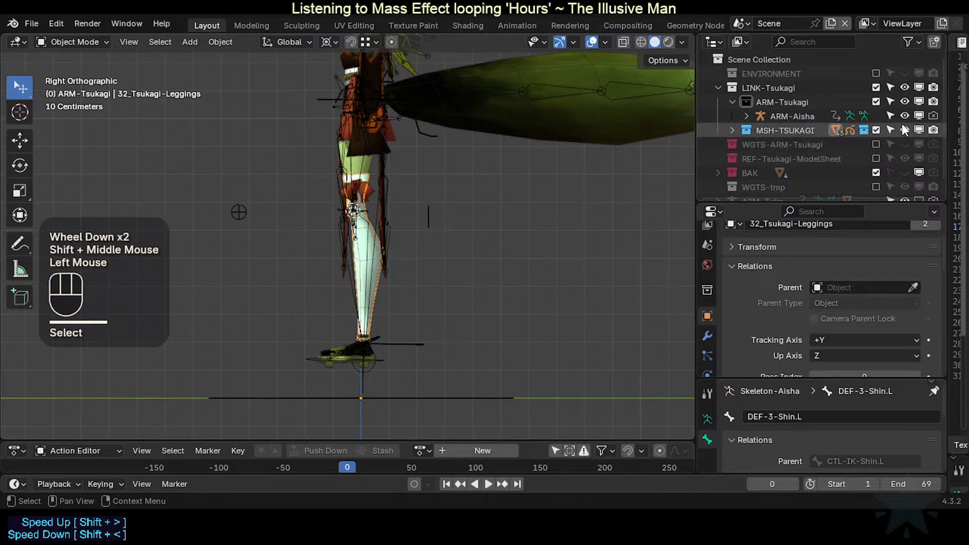
{"action": "left_click", "coordinate": [919, 116]}
{"action": "scroll", "coordinate": [916, 137], "scroll_direction": "down", "scroll_amount": 2}
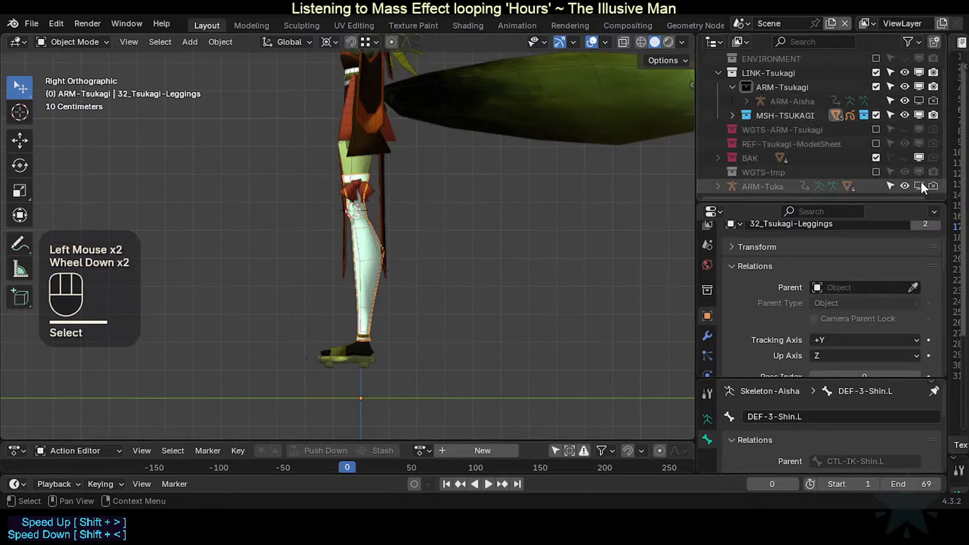
{"action": "left_click", "coordinate": [920, 186]}
{"action": "scroll", "coordinate": [388, 220], "scroll_direction": "up", "scroll_amount": 3}
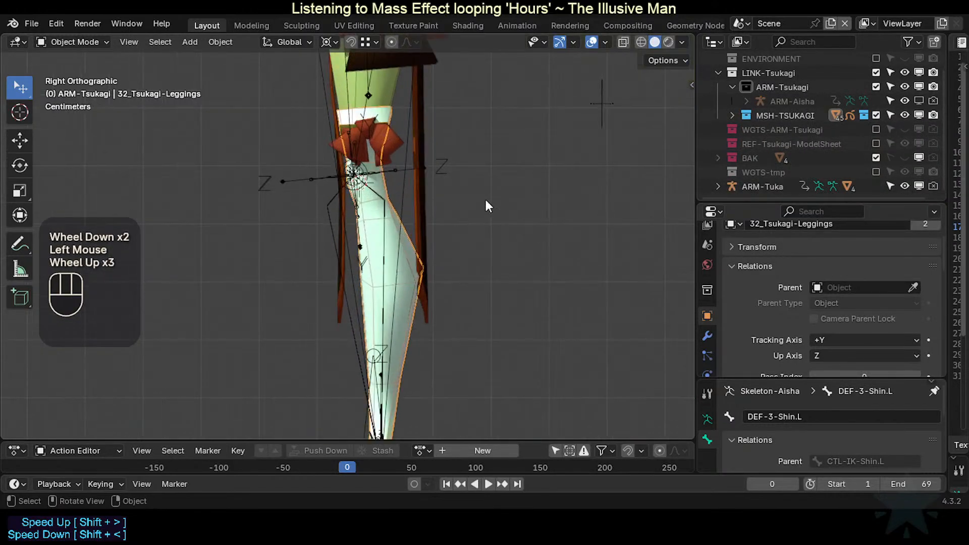
Step: Select ARM-Tuka at the knee and put it into Edit Mode
{"action": "middle_click_drag", "start_coordinate": [424, 168], "coordinate": [446, 244], "text": "shift"}
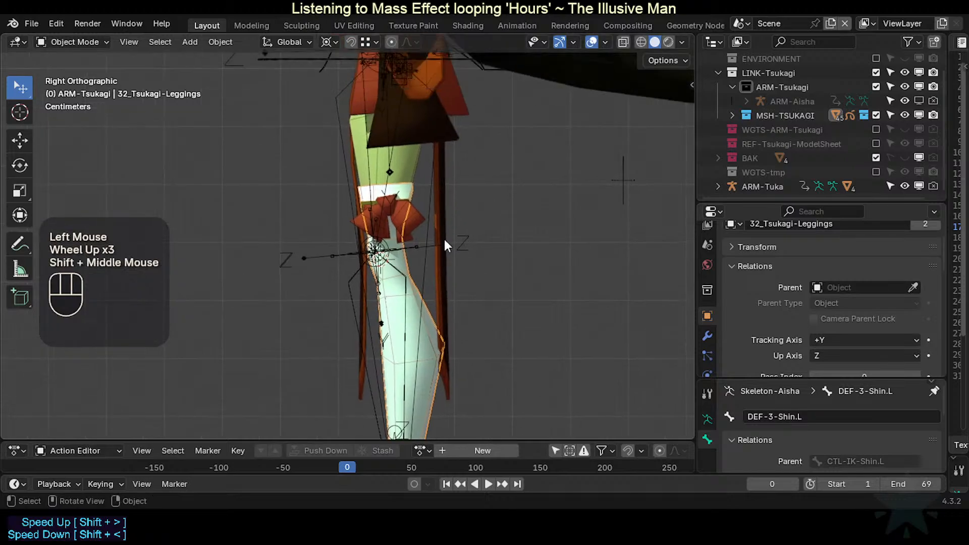
{"action": "left_click", "coordinate": [381, 249]}
{"action": "scroll", "coordinate": [381, 248], "scroll_direction": "up", "scroll_amount": 1}
{"action": "key", "text": "ctrl+Tab"}
{"action": "middle_click_drag", "start_coordinate": [403, 267], "coordinate": [388, 272], "text": "shift"}
{"action": "key", "text": "Tab"}
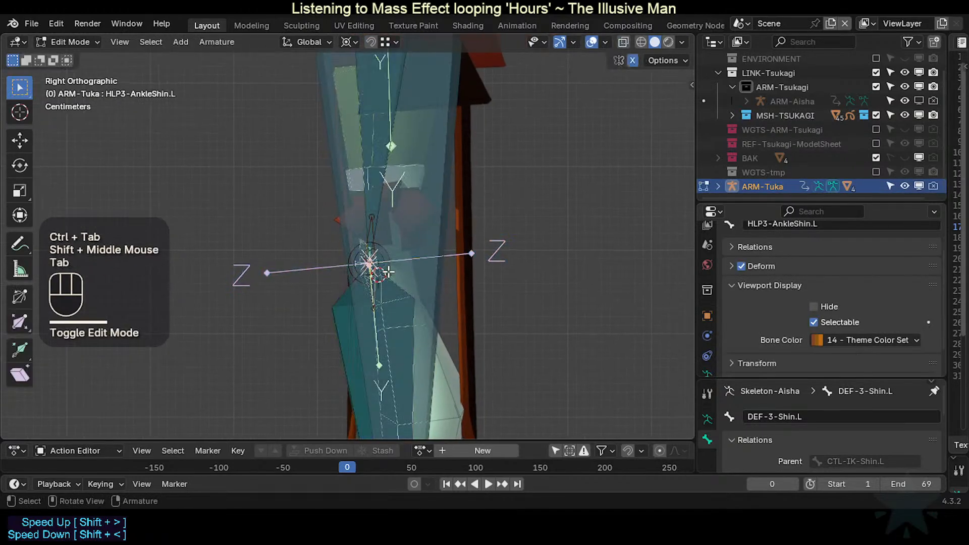
{"action": "key", "text": "alt+a"}
{"action": "scroll", "coordinate": [305, 278], "scroll_direction": "down", "scroll_amount": 3}
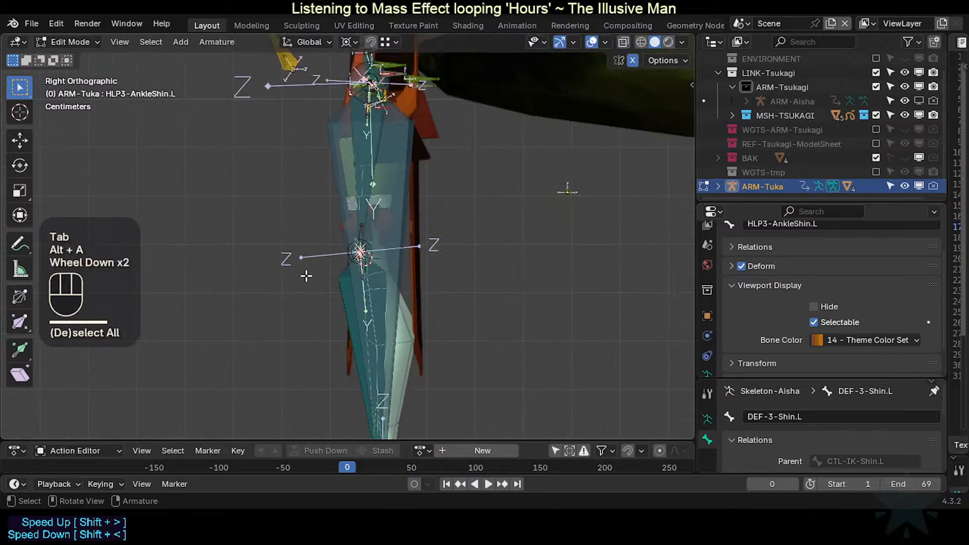
{"action": "scroll", "coordinate": [298, 285], "scroll_direction": "up", "scroll_amount": 5}
{"action": "scroll", "coordinate": [315, 287], "scroll_direction": "up", "scroll_amount": 1}
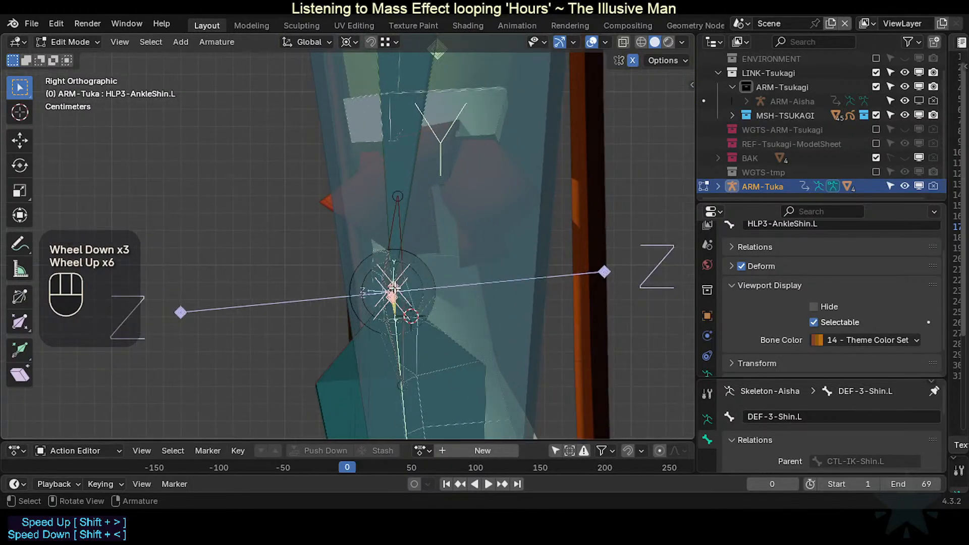
{"action": "middle_click_drag", "start_coordinate": [313, 285], "coordinate": [292, 258], "text": "shift"}
{"action": "key", "text": "b"}
{"action": "scroll", "coordinate": [303, 237], "scroll_direction": "down", "scroll_amount": 2}
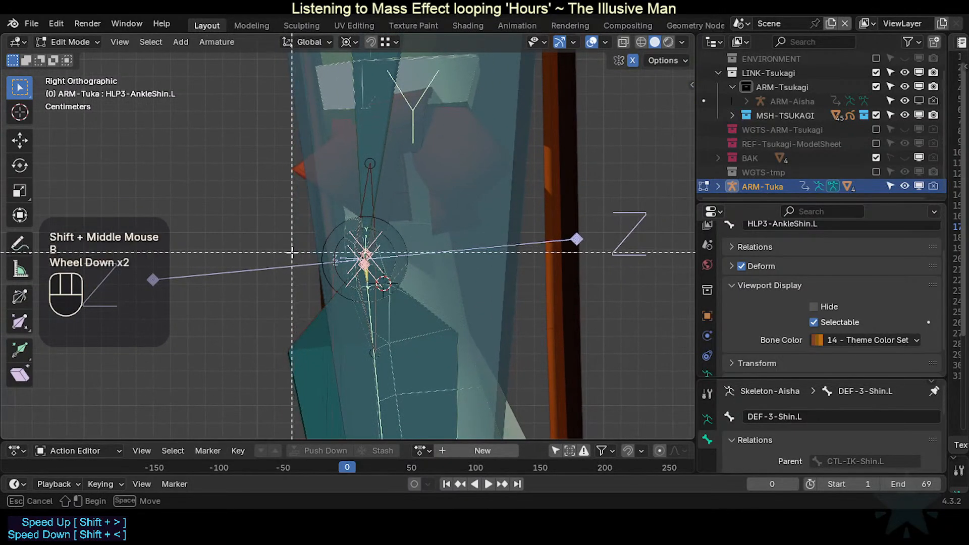
{"action": "key", "text": "Escape"}
{"action": "scroll", "coordinate": [285, 185], "scroll_direction": "down", "scroll_amount": 2}
{"action": "scroll", "coordinate": [287, 207], "scroll_direction": "down", "scroll_amount": 3}
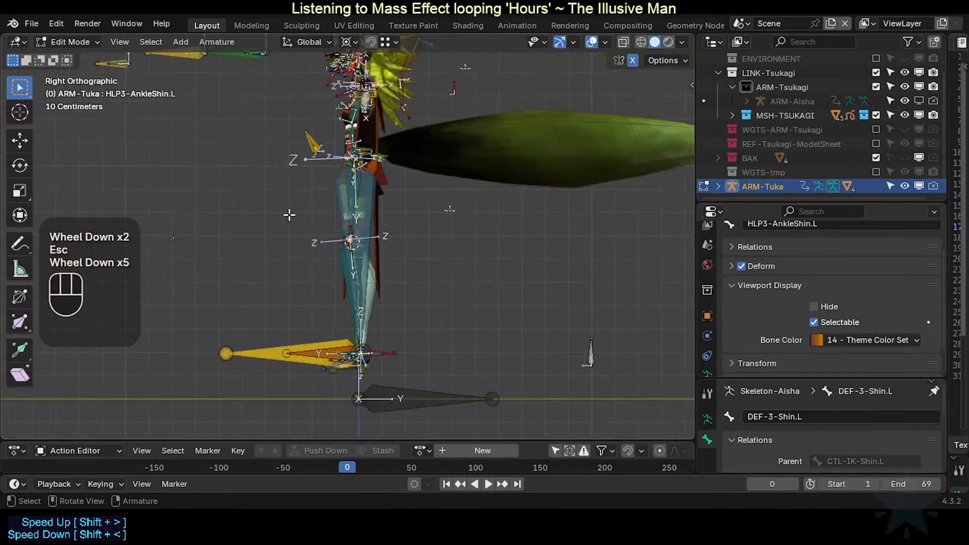
Step: Hide the POL-Leg.R and POL-Leg.L bones that cover the legs in the right view
{"action": "scroll", "coordinate": [312, 218], "scroll_direction": "up", "scroll_amount": 2}
{"action": "left_click", "coordinate": [392, 213]}
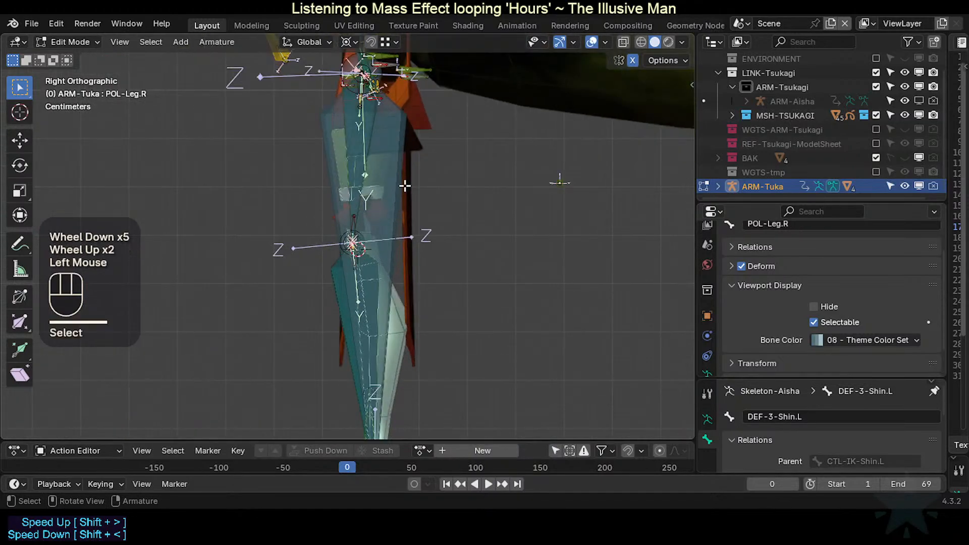
{"action": "key", "text": "h"}
{"action": "left_click", "coordinate": [391, 194]}
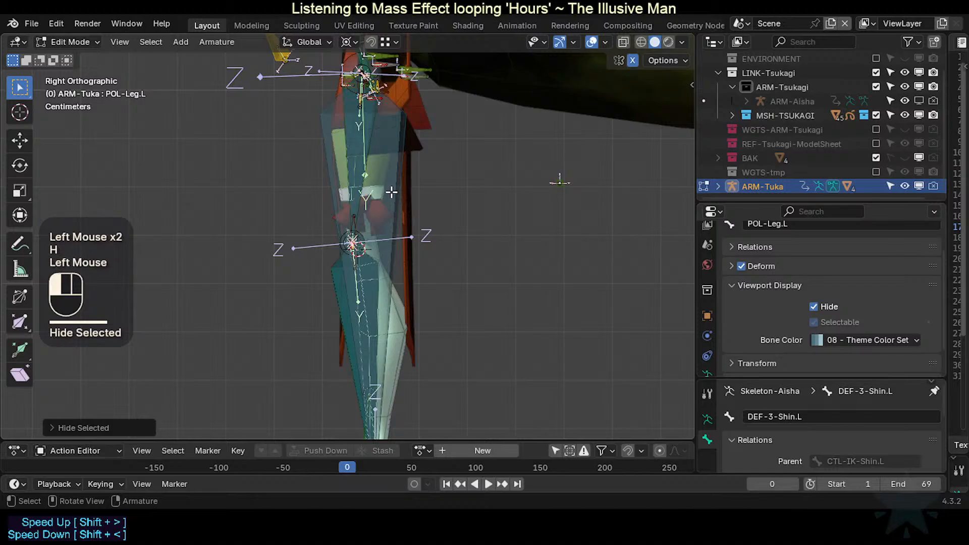
{"action": "key", "text": "h"}
{"action": "scroll", "coordinate": [331, 257], "scroll_direction": "up", "scroll_amount": 5}
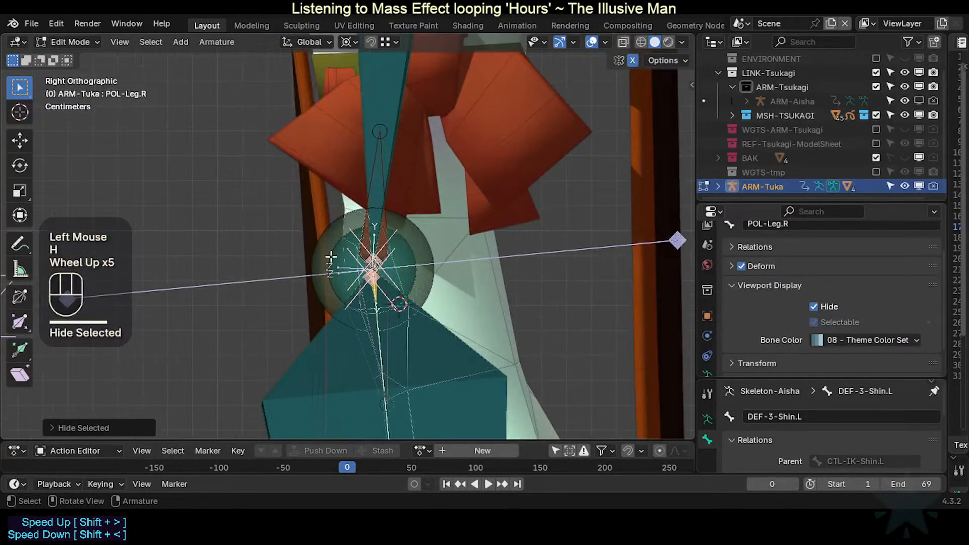
Step: Box-select the knee joint and test-move it to check which bones follow
{"action": "key", "text": "b"}
{"action": "left_click_drag", "start_coordinate": [256, 282], "coordinate": [461, 256]}
{"action": "scroll", "coordinate": [461, 256], "scroll_direction": "down", "scroll_amount": 3}
{"action": "key", "text": "g"}
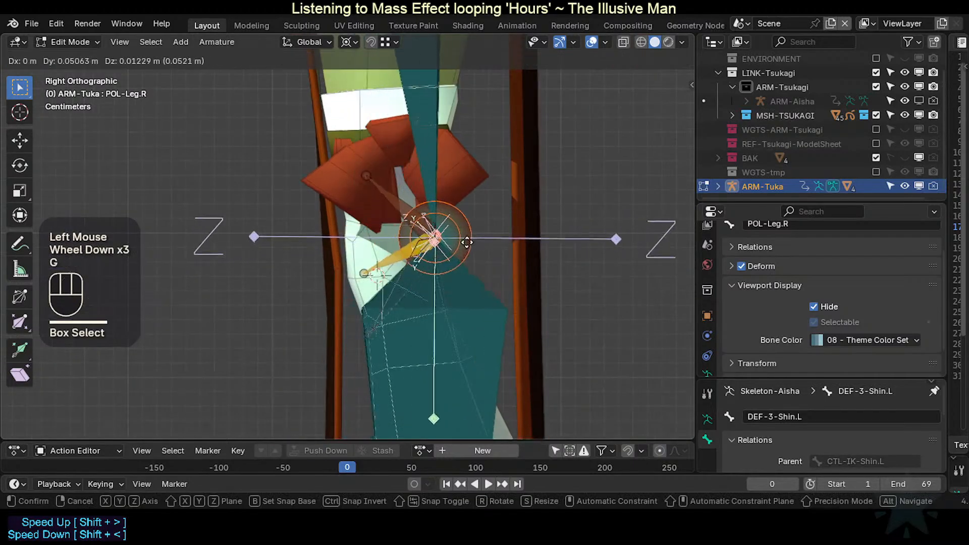
{"action": "key", "text": "Escape"}
Step: Try to hide the right lower-leg and foot bones together with the root bone in the front view
{"action": "key", "text": "KP_1"}
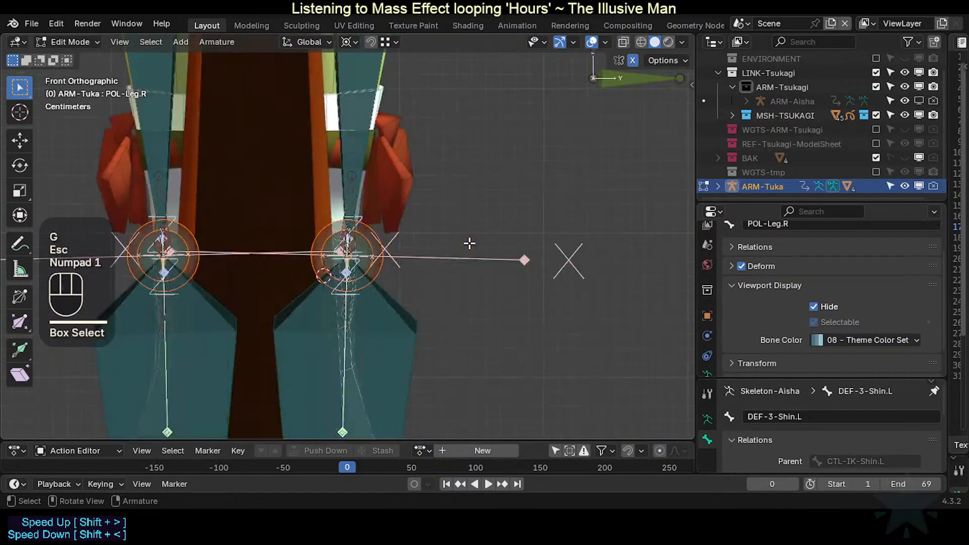
{"action": "scroll", "coordinate": [470, 244], "scroll_direction": "down", "scroll_amount": 2}
{"action": "key", "text": "alt+a"}
{"action": "scroll", "coordinate": [262, 237], "scroll_direction": "down", "scroll_amount": 2}
{"action": "key", "text": "b"}
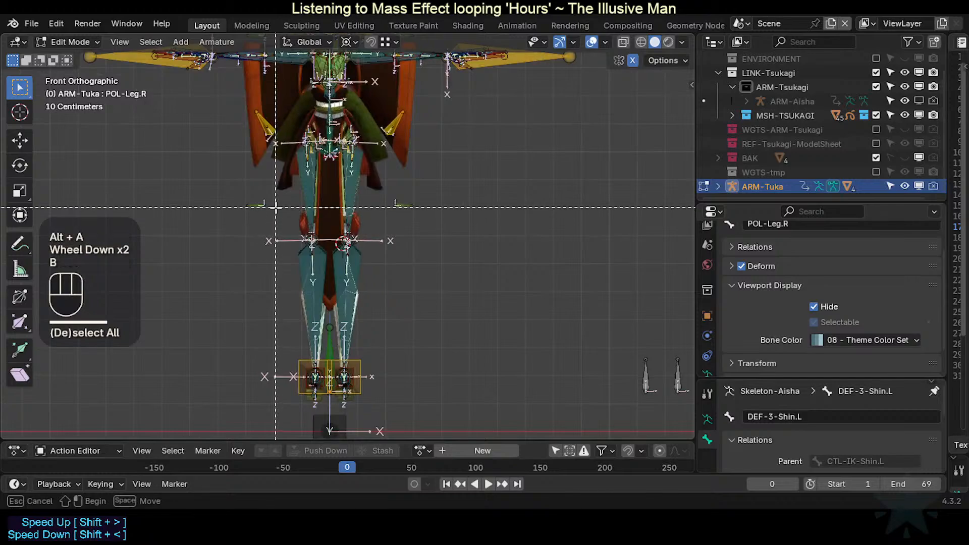
{"action": "left_click_drag", "start_coordinate": [262, 237], "coordinate": [328, 434]}
{"action": "key", "text": "h"}
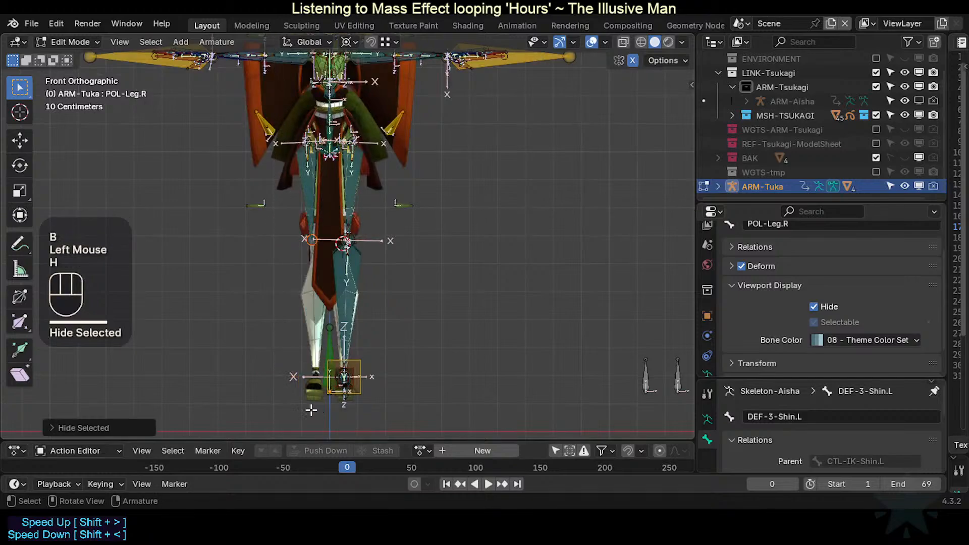
{"action": "scroll", "coordinate": [292, 373], "scroll_direction": "up", "scroll_amount": 2}
{"action": "scroll", "coordinate": [284, 374], "scroll_direction": "down", "scroll_amount": 2}
{"action": "key", "text": "ctrl+z"}
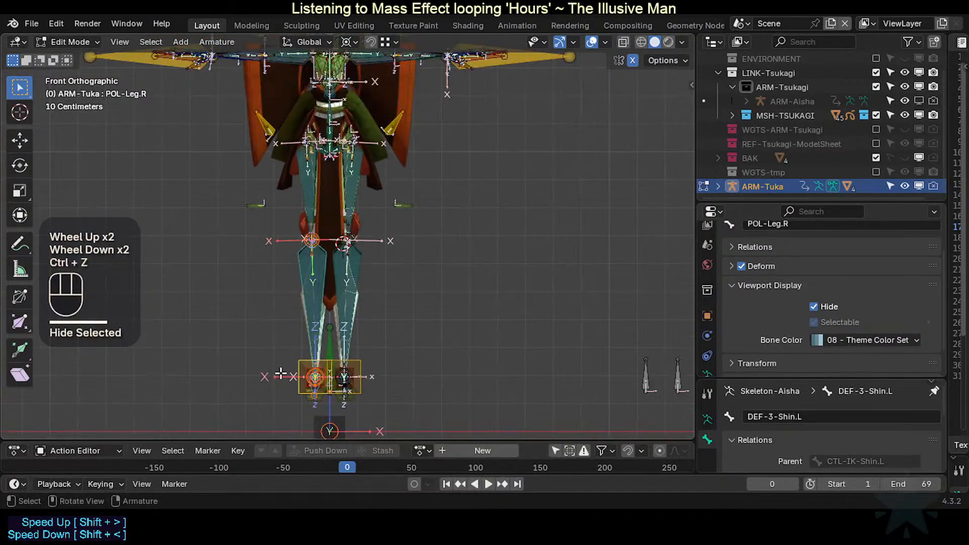
{"action": "key", "text": "h"}
{"action": "scroll", "coordinate": [300, 348], "scroll_direction": "up", "scroll_amount": 2}
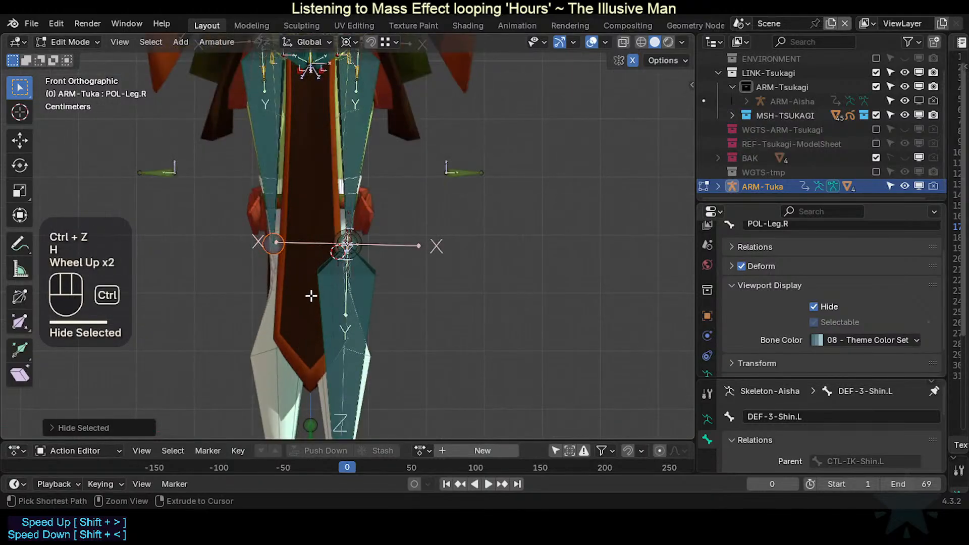
{"action": "key", "text": "ctrl+z"}
Step: Hide the bones of the character's right lower leg and foot in the front view, leaving the root bone out
{"action": "scroll", "coordinate": [311, 295], "scroll_direction": "down", "scroll_amount": 1}
{"action": "scroll", "coordinate": [311, 296], "scroll_direction": "down", "scroll_amount": 2}
{"action": "key", "text": "alt+a"}
{"action": "key", "text": "b"}
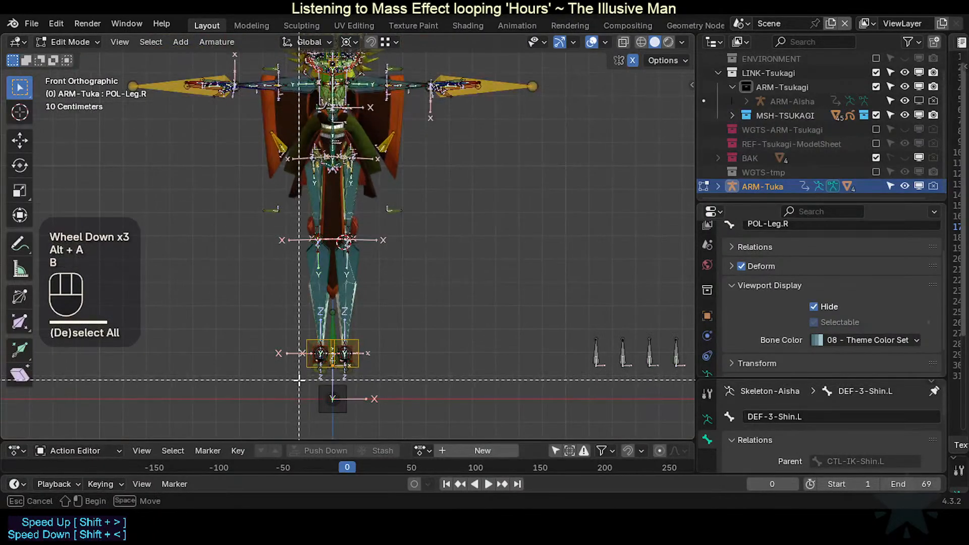
{"action": "left_click_drag", "start_coordinate": [299, 380], "coordinate": [321, 225]}
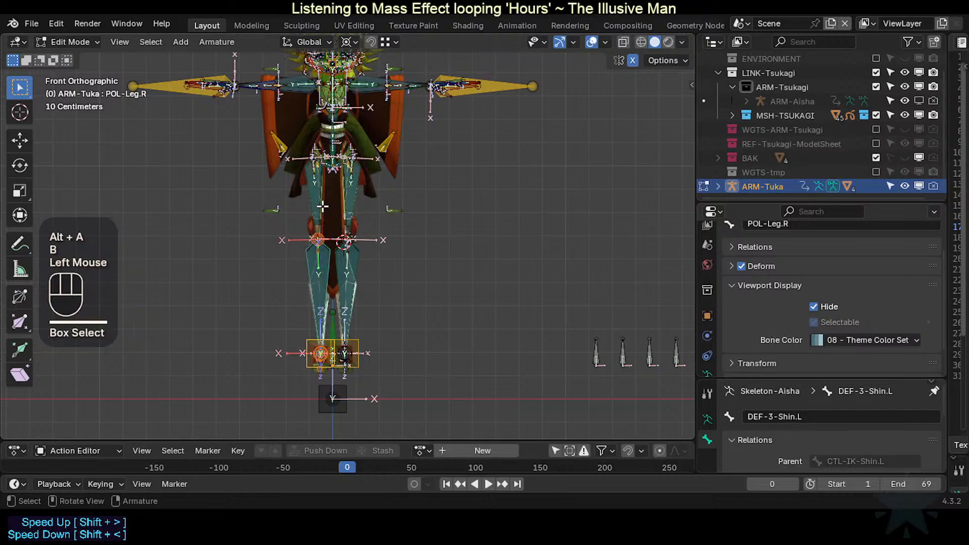
{"action": "key", "text": "g"}
{"action": "key", "text": "Escape"}
{"action": "key", "text": "h"}
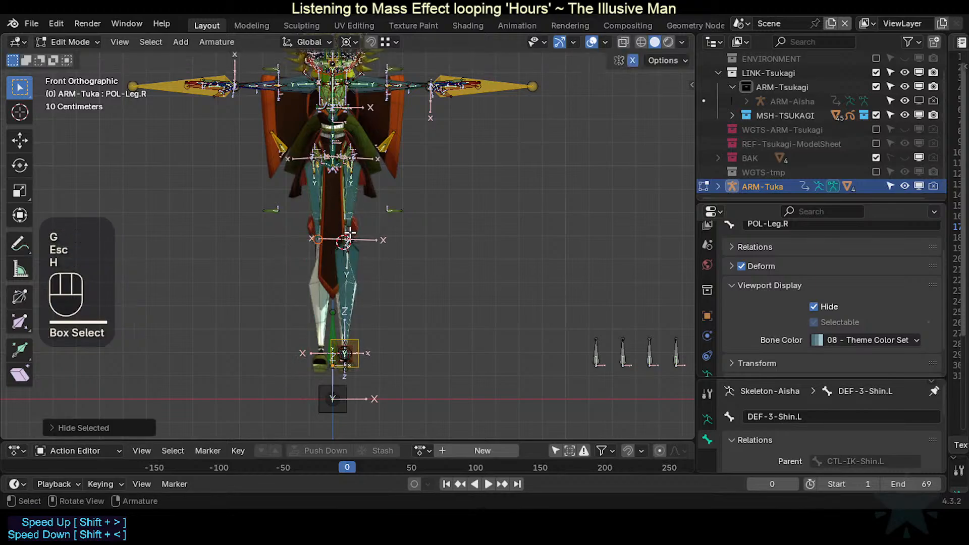
Step: Select the remaining bones of the character's right upper leg and hide them
{"action": "left_click", "coordinate": [313, 196]}
{"action": "scroll", "coordinate": [312, 204], "scroll_direction": "up", "scroll_amount": 2}
{"action": "key", "text": "alt+a"}
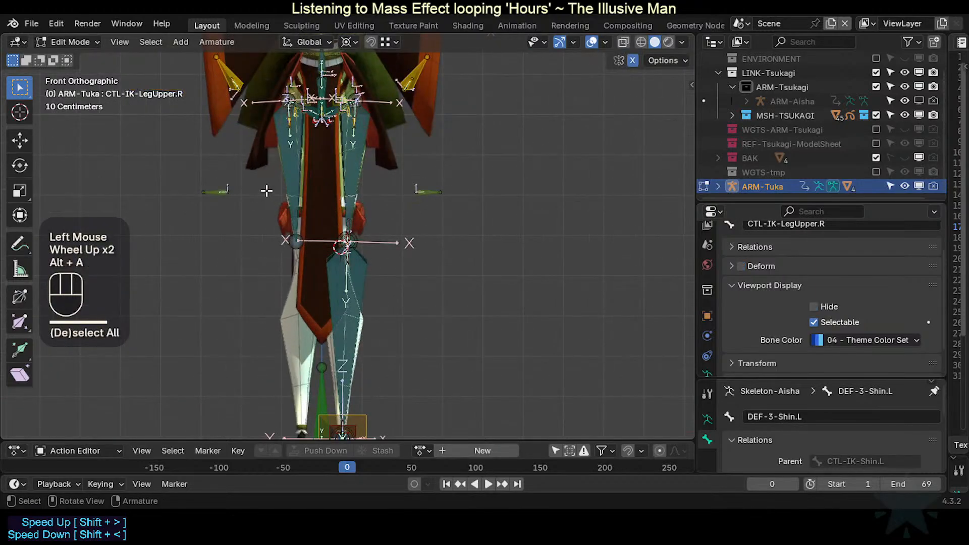
{"action": "key", "text": "b"}
{"action": "left_click_drag", "start_coordinate": [262, 191], "coordinate": [325, 150]}
{"action": "key", "text": "h"}
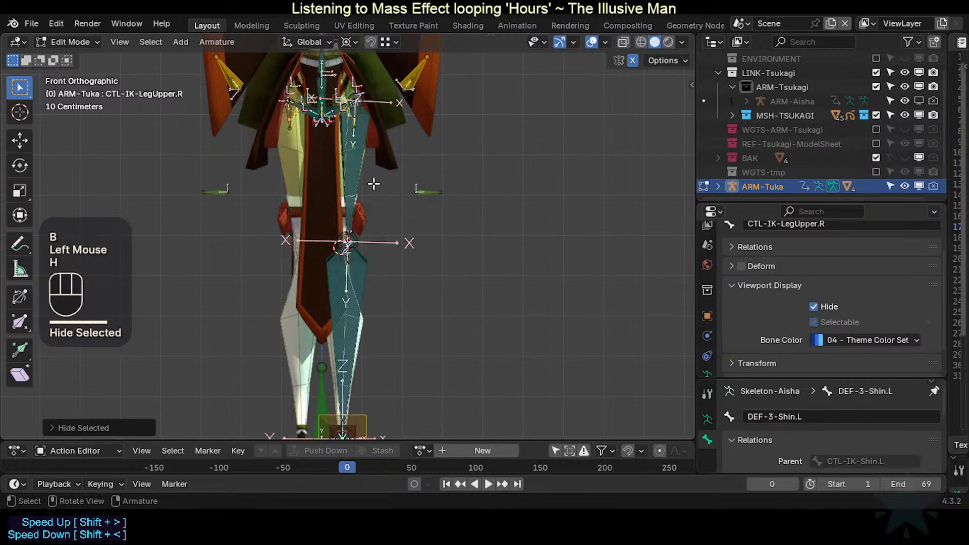
Step: Select the left knee joint in the right view and test-move it to check which bones follow
{"action": "key", "text": "KP_3"}
{"action": "scroll", "coordinate": [331, 238], "scroll_direction": "up", "scroll_amount": 2}
{"action": "key", "text": "alt+a"}
{"action": "key", "text": "b"}
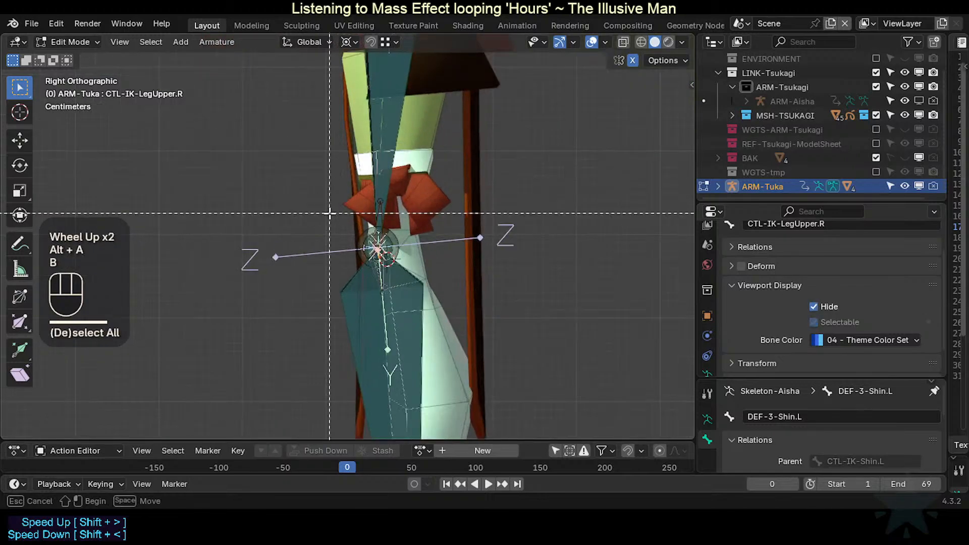
{"action": "left_click_drag", "start_coordinate": [322, 215], "coordinate": [419, 271]}
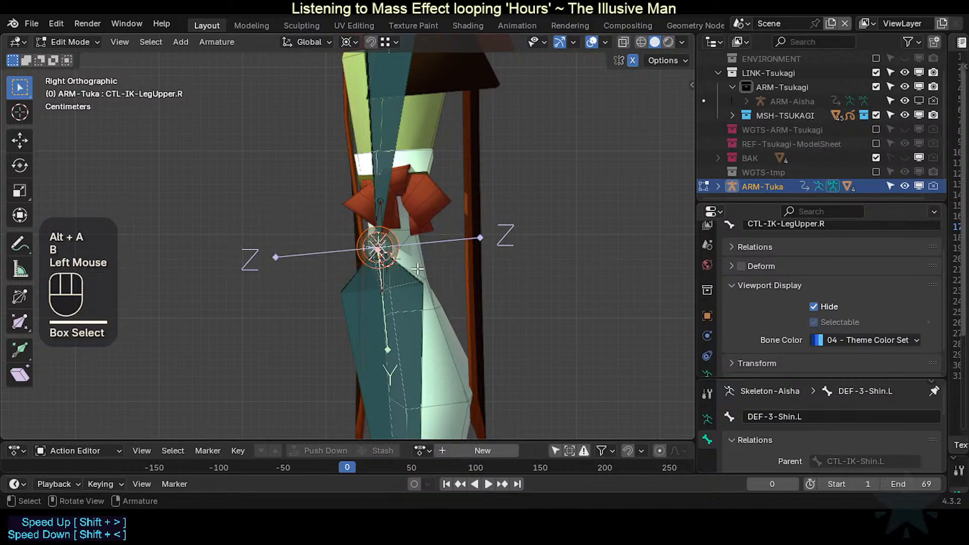
{"action": "scroll", "coordinate": [420, 268], "scroll_direction": "up", "scroll_amount": 3}
{"action": "key", "text": "g"}
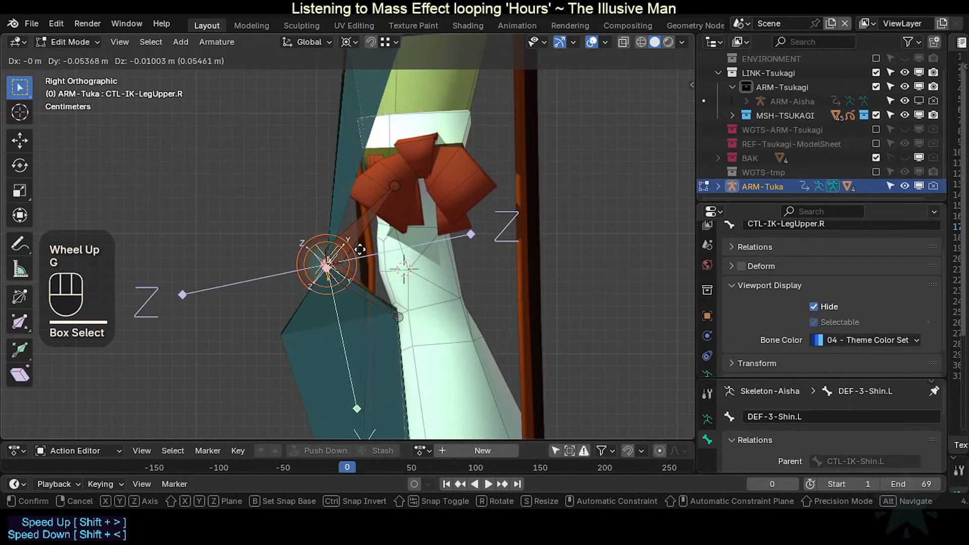
{"action": "key", "text": "Escape"}
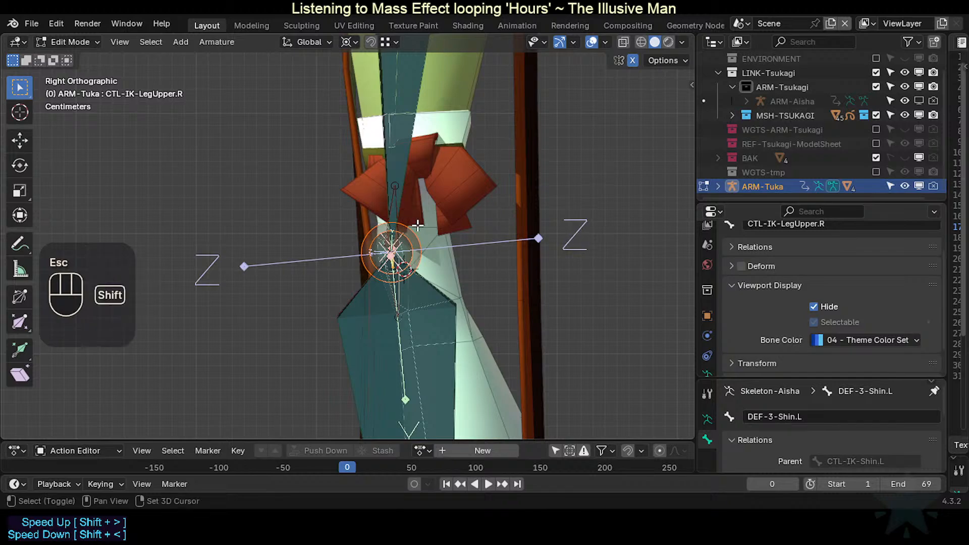
{"action": "key", "text": "c"}
{"action": "left_click", "coordinate": [396, 289]}
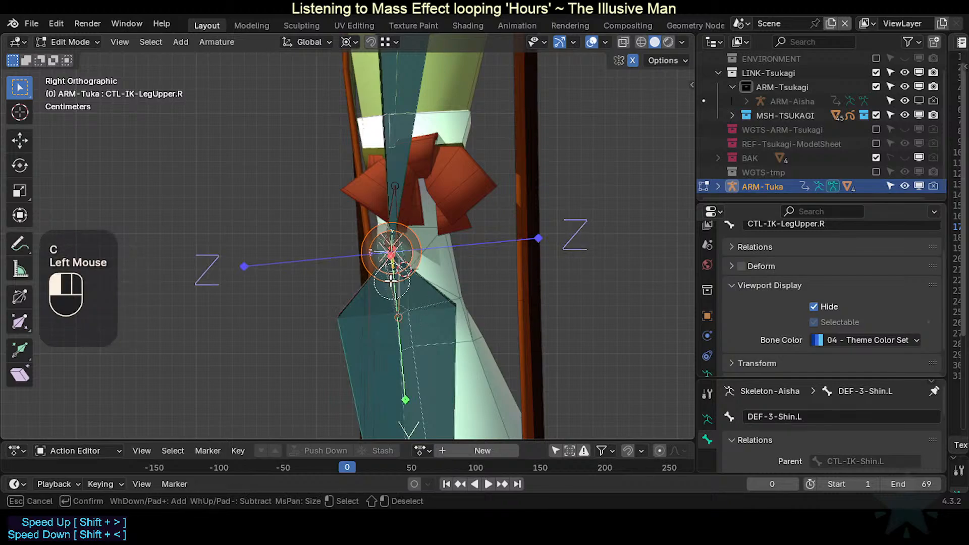
{"action": "right_click", "coordinate": [397, 286]}
{"action": "key", "text": "ctrl+z"}
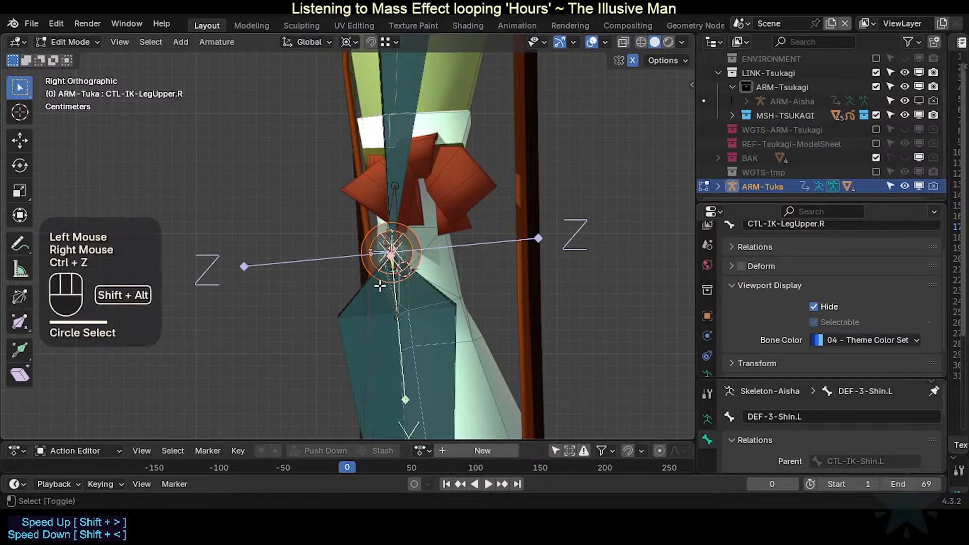
{"action": "left_click", "coordinate": [386, 279], "text": "alt+shift"}
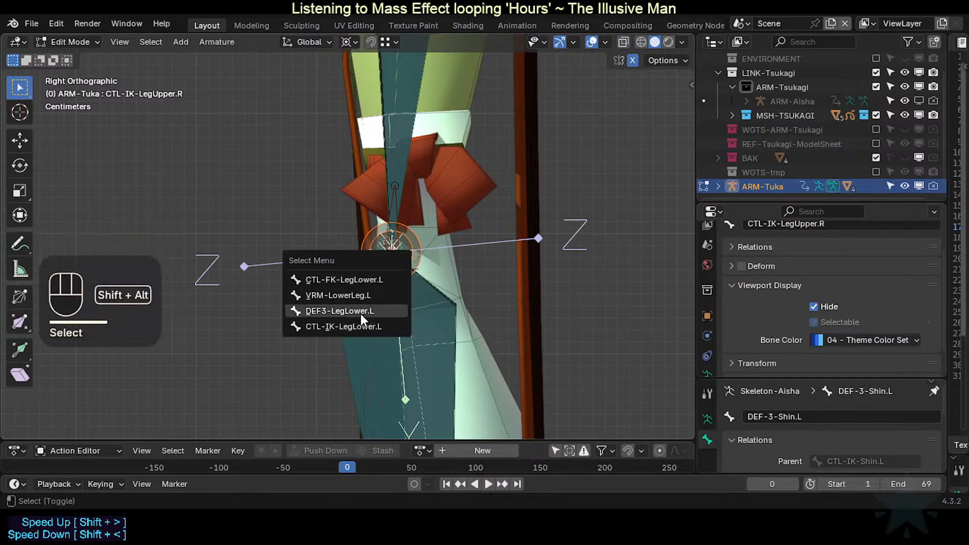
{"action": "left_click", "coordinate": [344, 280]}
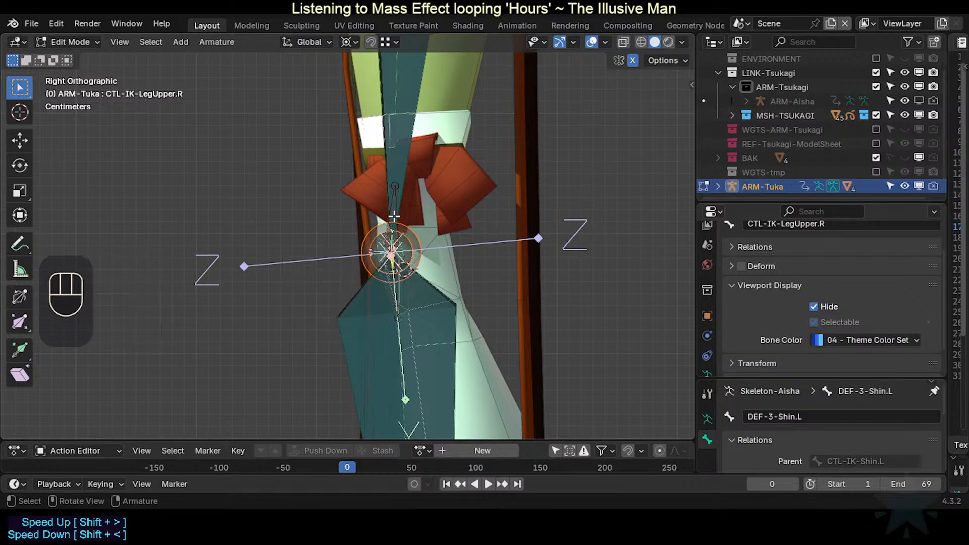
Step: Add HLP3-KneeThigh.L and HLP3-KneeShin.L to the knee joint selection and snap the selection to the 3D cursor
{"action": "left_click", "coordinate": [395, 214], "text": "alt+shift"}
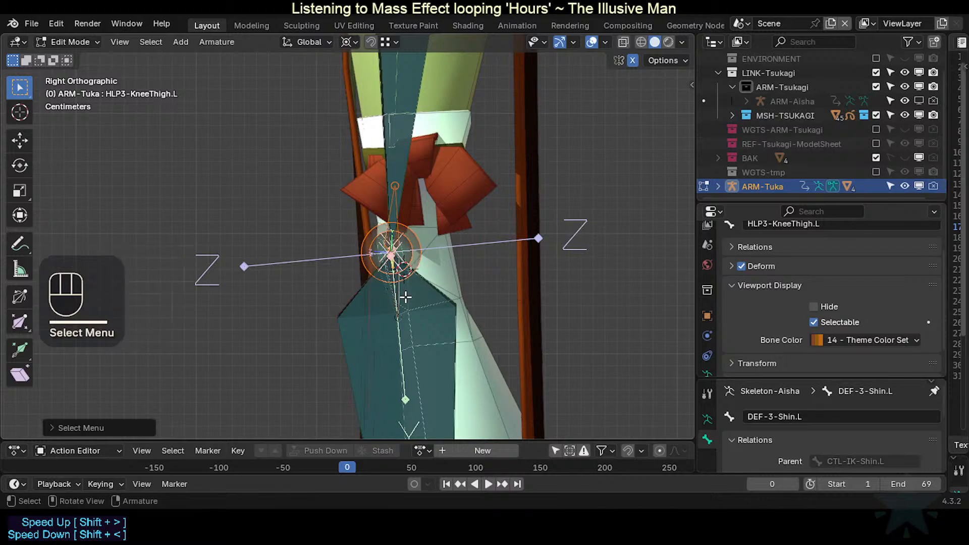
{"action": "left_click", "coordinate": [394, 282], "text": "alt+shift"}
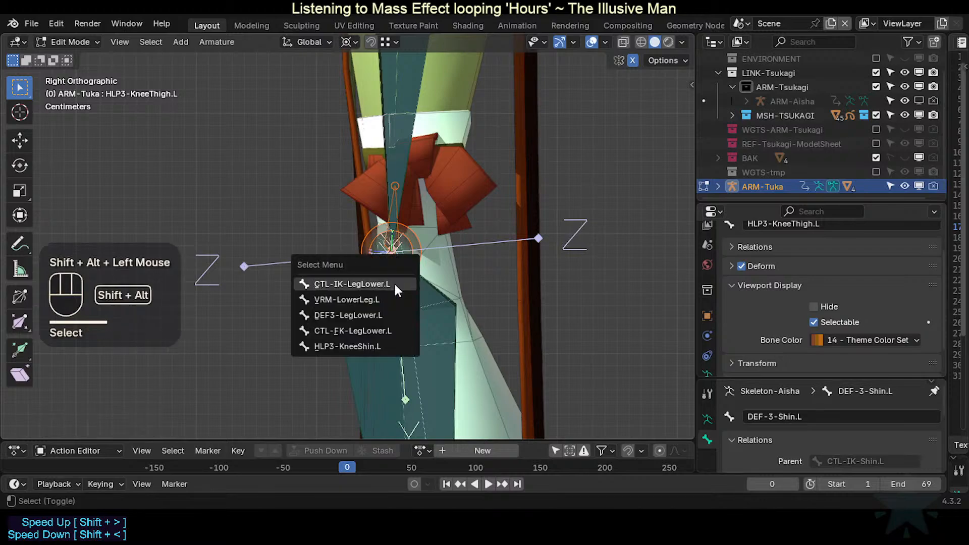
{"action": "left_click", "coordinate": [362, 341]}
{"action": "key", "text": "g"}
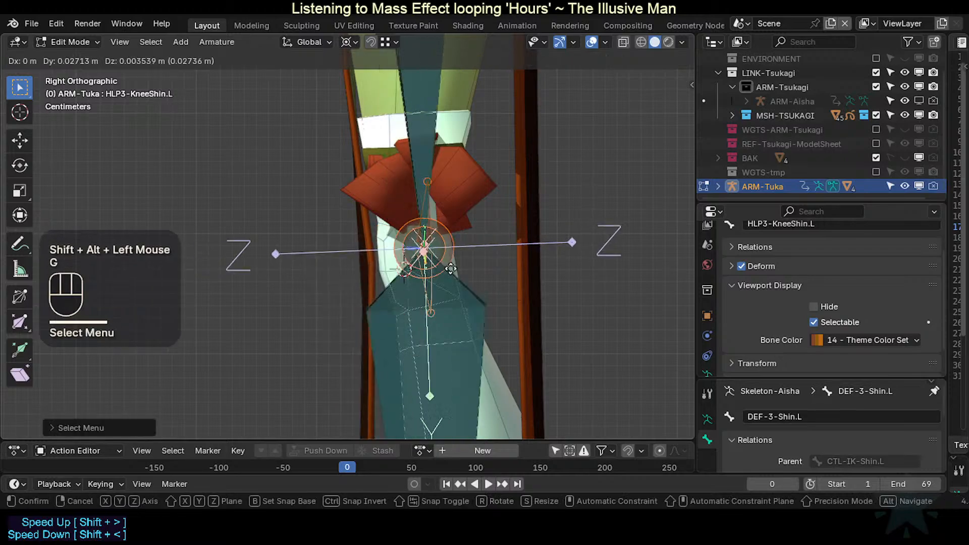
{"action": "key", "text": "Escape"}
{"action": "key", "text": "shift+s"}
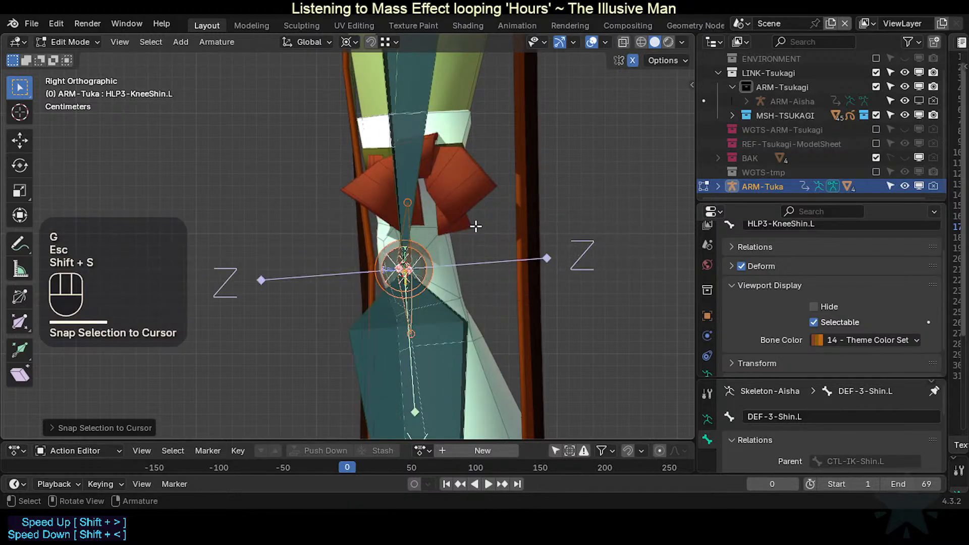
Step: Reveal all hidden bones of ARM-Tuka and clear the bone selection
{"action": "scroll", "coordinate": [472, 223], "scroll_direction": "down", "scroll_amount": 2}
{"action": "middle_click_drag", "start_coordinate": [471, 222], "coordinate": [401, 278], "text": "shift"}
{"action": "middle_click_drag", "start_coordinate": [428, 174], "coordinate": [492, 252], "text": "shift"}
{"action": "scroll", "coordinate": [420, 230], "scroll_direction": "down", "scroll_amount": 2}
{"action": "middle_click_drag", "start_coordinate": [363, 324], "coordinate": [391, 268], "text": "shift"}
{"action": "key", "text": "alt+h"}
{"action": "scroll", "coordinate": [445, 253], "scroll_direction": "up", "scroll_amount": 1}
{"action": "key", "text": "alt+a"}
Step: Select the POL-Leg.L bone, switch to the front view and turn off the bone axes display
{"action": "left_click", "coordinate": [473, 231]}
{"action": "scroll", "coordinate": [395, 252], "scroll_direction": "up", "scroll_amount": 2}
{"action": "middle_click_drag", "start_coordinate": [412, 213], "coordinate": [389, 260], "text": "shift"}
{"action": "key", "text": "KP_1"}
{"action": "scroll", "coordinate": [372, 250], "scroll_direction": "up", "scroll_amount": 1}
{"action": "key", "text": "ctrl+3"}
{"action": "scroll", "coordinate": [394, 260], "scroll_direction": "down", "scroll_amount": 3}
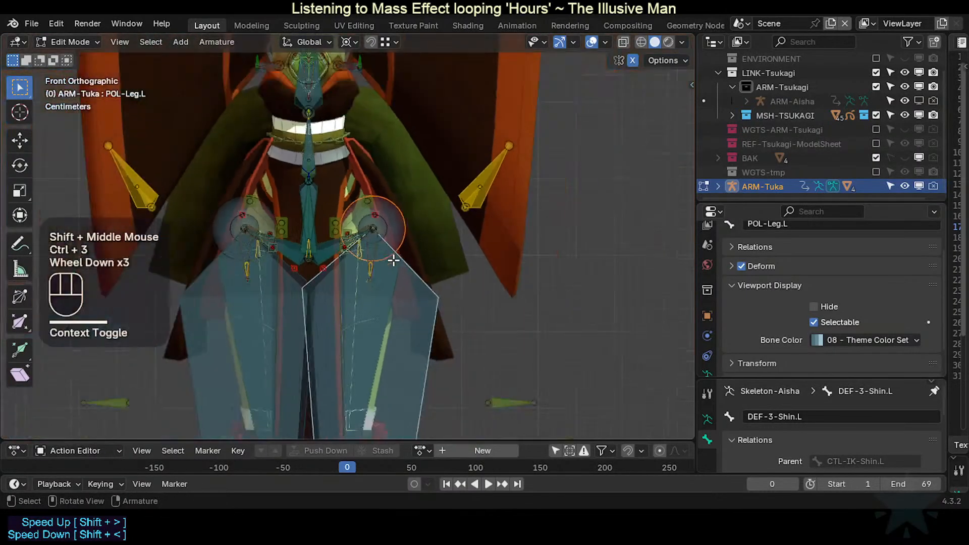
Step: Return ARM-Tuka to Object Mode, select the 21_Tsukagi-Kimono mesh and save the file
{"action": "key", "text": "ctrl+Tab"}
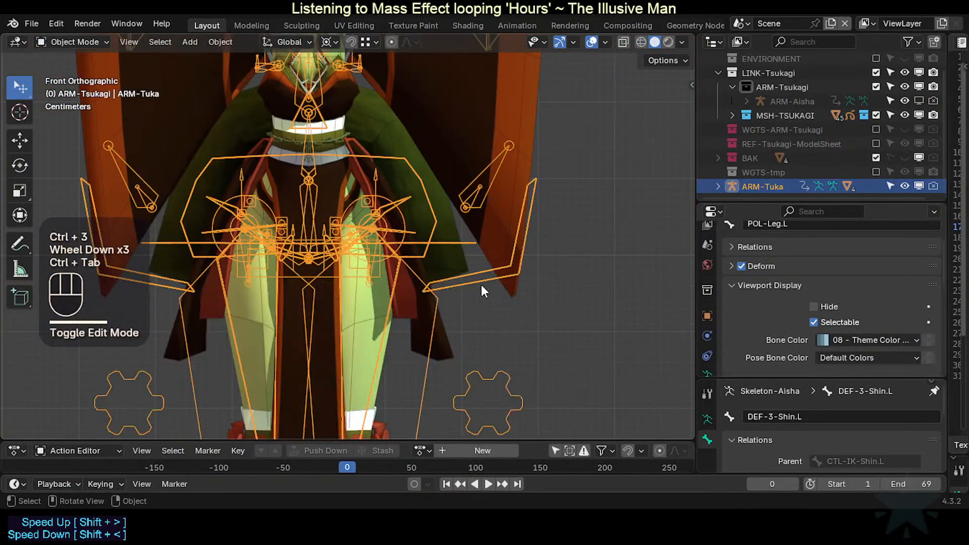
{"action": "left_click", "coordinate": [511, 269]}
{"action": "key", "text": "ctrl+s"}
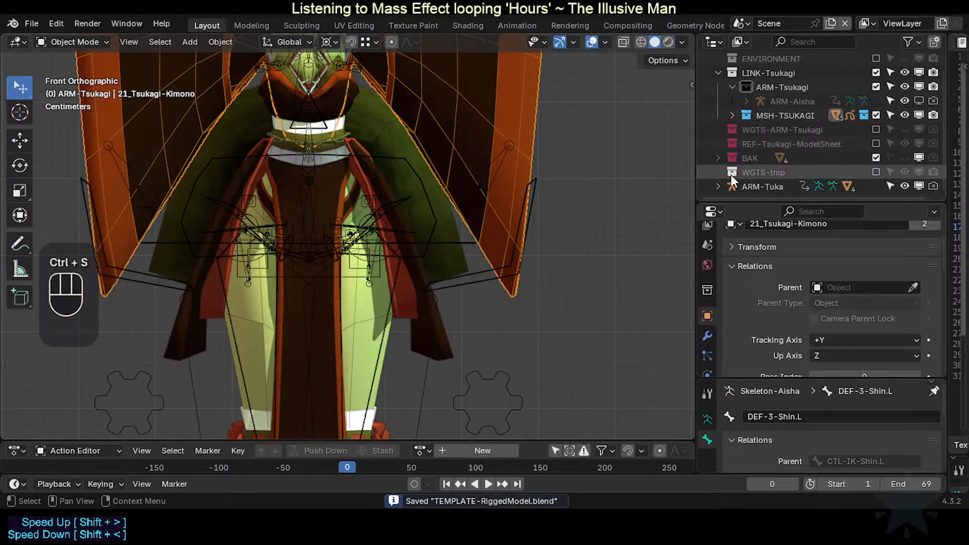
Step: Move the ARM-Tuka armature into the ARM-Tsukagi collection and select ARM-Aisha
{"action": "left_click", "coordinate": [752, 186]}
{"action": "scroll", "coordinate": [751, 185], "scroll_direction": "down", "scroll_amount": 2}
{"action": "scroll", "coordinate": [749, 185], "scroll_direction": "up", "scroll_amount": 1}
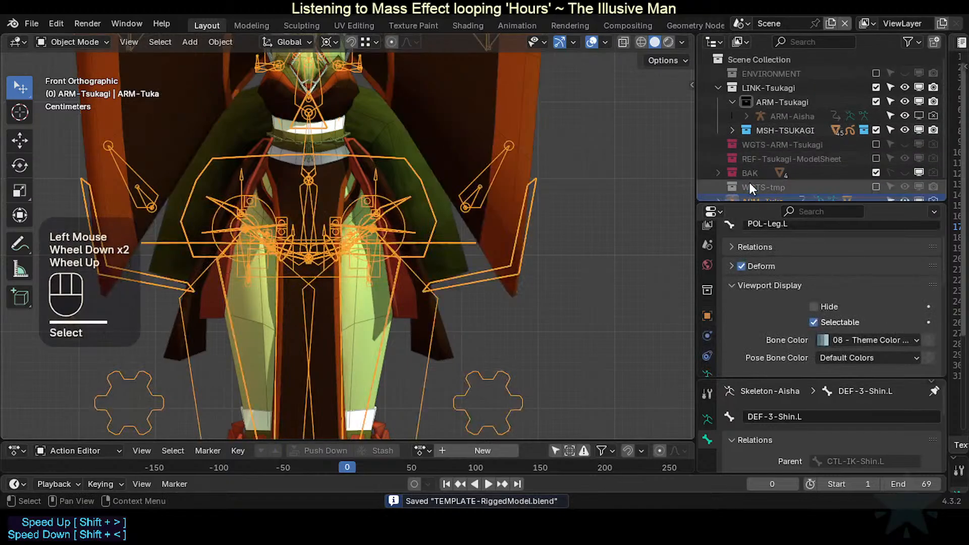
{"action": "scroll", "coordinate": [750, 185], "scroll_direction": "down", "scroll_amount": 1}
{"action": "left_click", "coordinate": [750, 187]}
{"action": "left_click_drag", "start_coordinate": [750, 187], "coordinate": [784, 101]}
{"action": "left_click", "coordinate": [811, 101]}
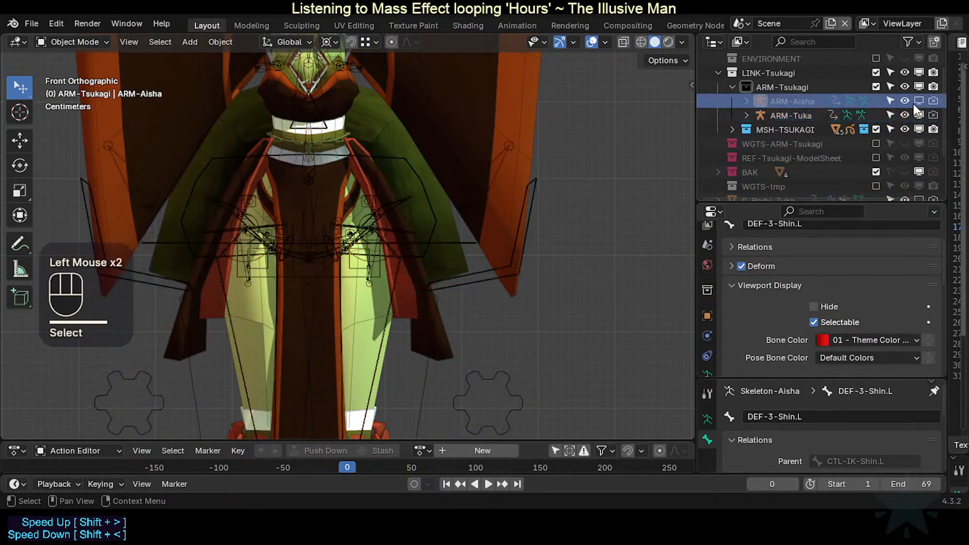
Step: Enable ARM-Aisha and disable ARM-Tuka in the viewports, and put ARM-Aisha into Pose Mode
{"action": "left_click", "coordinate": [919, 101]}
{"action": "left_click", "coordinate": [808, 101]}
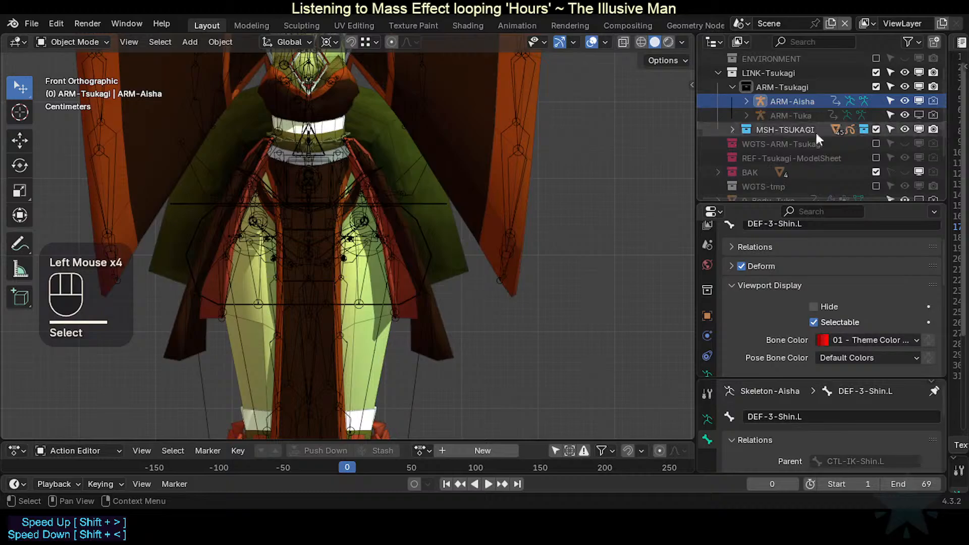
{"action": "left_click", "coordinate": [399, 216]}
{"action": "key", "text": "ctrl+Tab"}
{"action": "scroll", "coordinate": [401, 218], "scroll_direction": "up", "scroll_amount": 2}
{"action": "scroll", "coordinate": [401, 218], "scroll_direction": "up", "scroll_amount": 2}
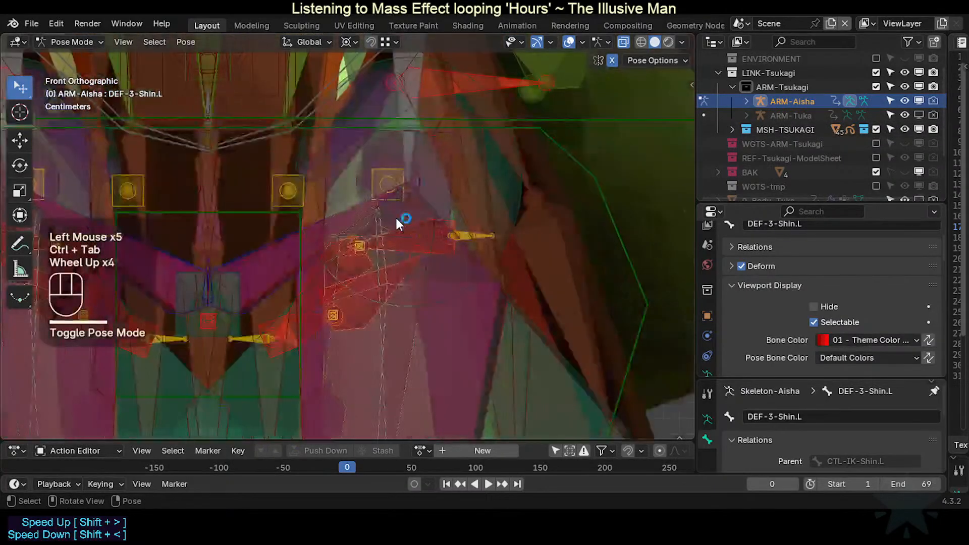
Step: Snap the 3D cursor to ARM-Aisha's DEF-3-Thigh.L bone
{"action": "left_click", "coordinate": [430, 159]}
{"action": "key", "text": "shift+s"}
{"action": "scroll", "coordinate": [426, 175], "scroll_direction": "down", "scroll_amount": 2}
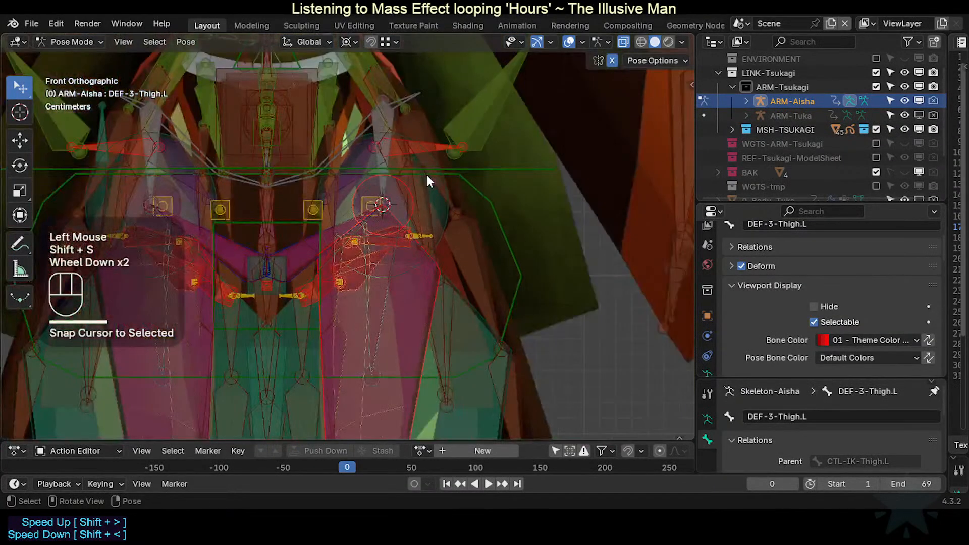
Step: Examine the 3D cursor's position at the left hip in the right and front views
{"action": "key", "text": "KP_3"}
{"action": "scroll", "coordinate": [426, 175], "scroll_direction": "down", "scroll_amount": 2}
{"action": "scroll", "coordinate": [353, 222], "scroll_direction": "down", "scroll_amount": 2}
{"action": "scroll", "coordinate": [353, 223], "scroll_direction": "up", "scroll_amount": 2}
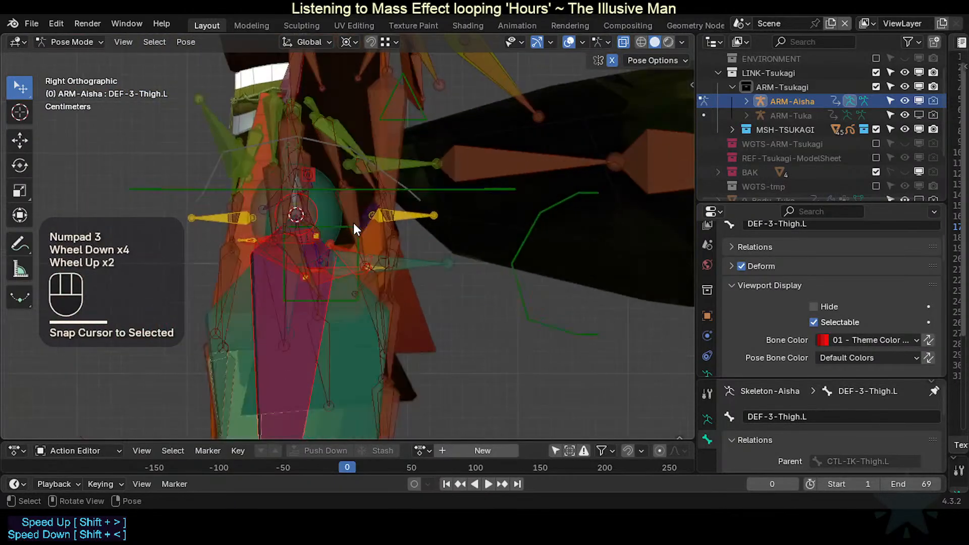
{"action": "key", "text": "KP_1"}
{"action": "scroll", "coordinate": [354, 224], "scroll_direction": "down", "scroll_amount": 1}
{"action": "middle_click_drag", "start_coordinate": [253, 277], "coordinate": [368, 277], "text": "shift"}
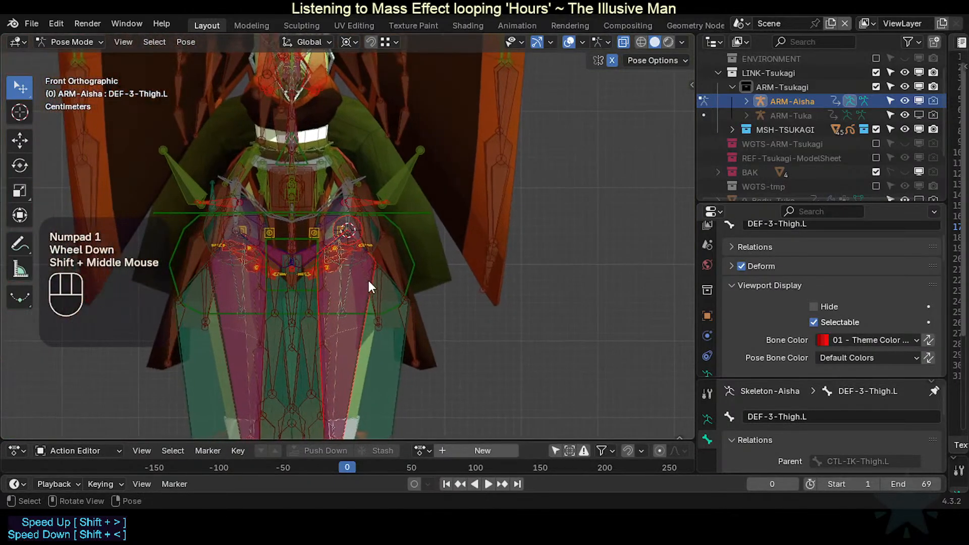
{"action": "scroll", "coordinate": [373, 277], "scroll_direction": "down", "scroll_amount": 1}
{"action": "scroll", "coordinate": [403, 267], "scroll_direction": "down", "scroll_amount": 2}
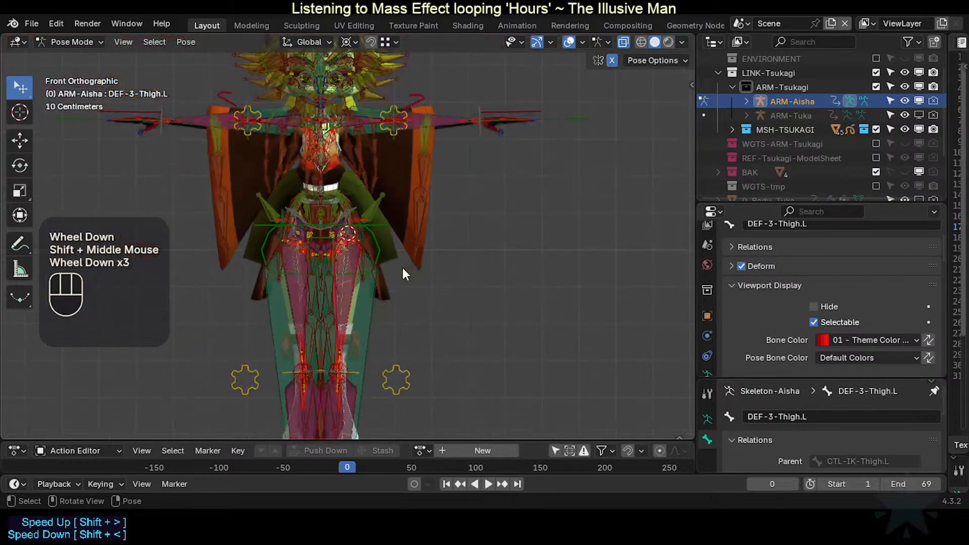
{"action": "scroll", "coordinate": [394, 271], "scroll_direction": "up", "scroll_amount": 2}
{"action": "scroll", "coordinate": [344, 249], "scroll_direction": "up", "scroll_amount": 1}
{"action": "scroll", "coordinate": [339, 249], "scroll_direction": "down", "scroll_amount": 2}
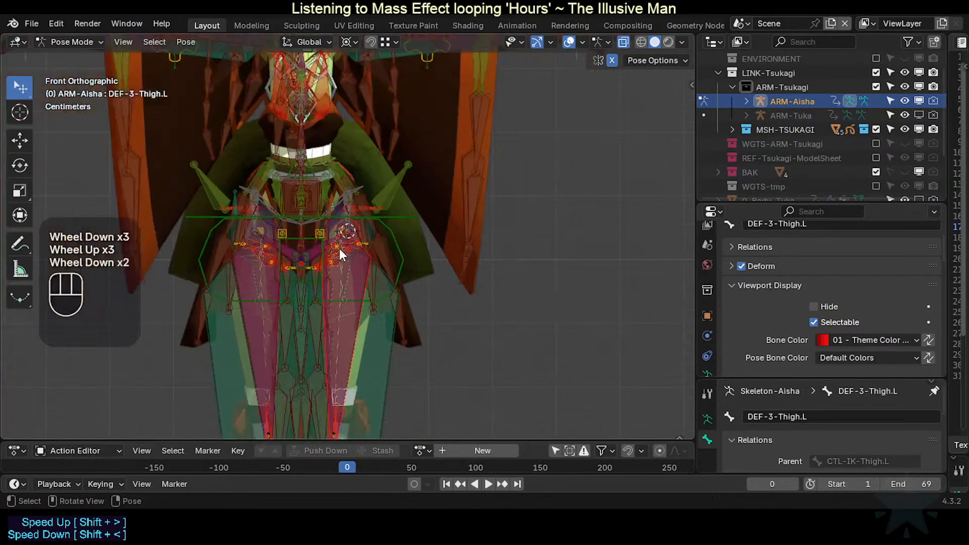
{"action": "scroll", "coordinate": [331, 255], "scroll_direction": "down", "scroll_amount": 2}
Step: Return ARM-Aisha to Object Mode, disable it in the viewports, and re-enable and select ARM-Tuka
{"action": "key", "text": "ctrl+Tab"}
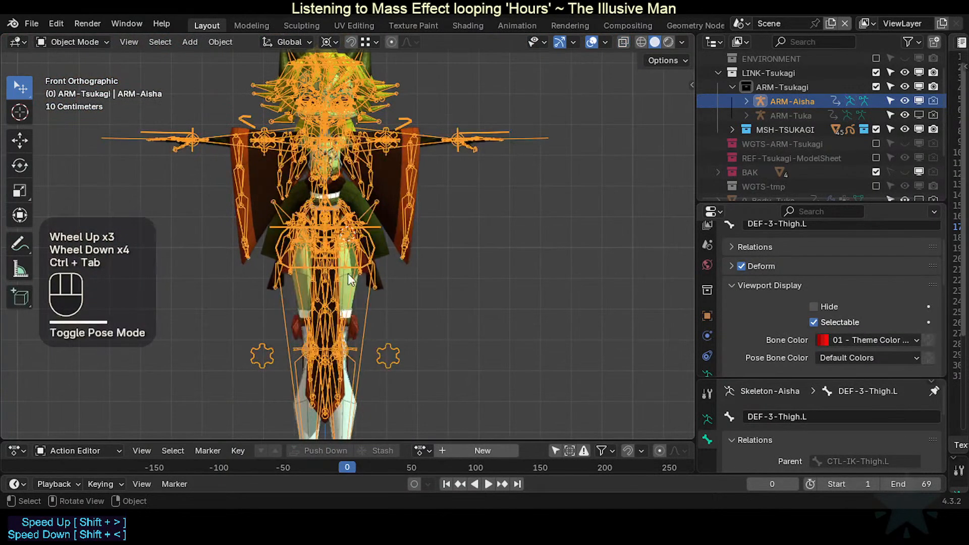
{"action": "key", "text": "h"}
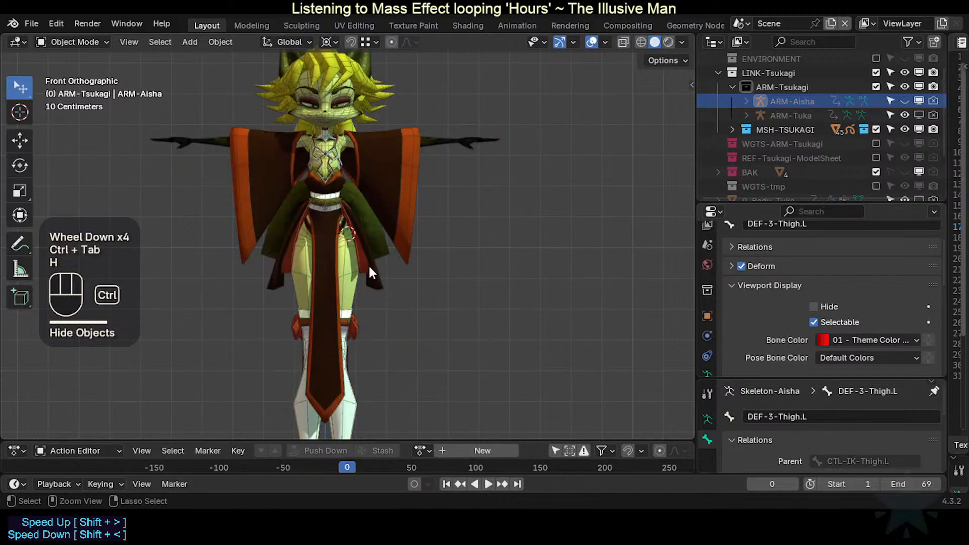
{"action": "key", "text": "ctrl+z"}
{"action": "scroll", "coordinate": [369, 265], "scroll_direction": "up", "scroll_amount": 3}
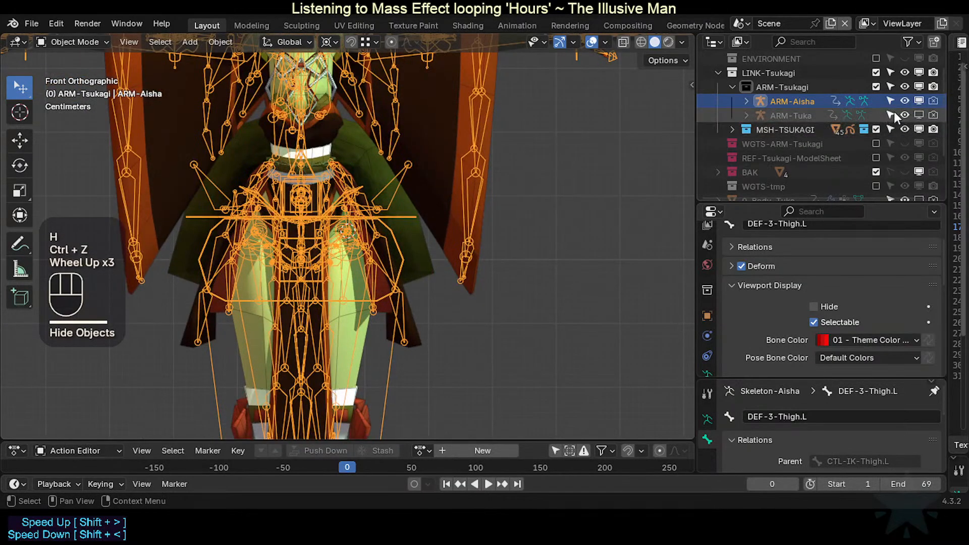
{"action": "left_click", "coordinate": [919, 113]}
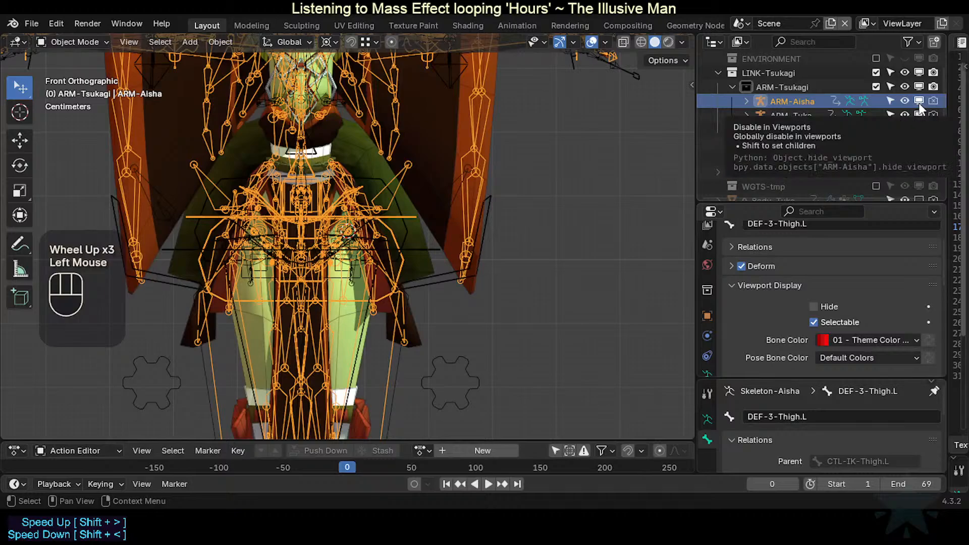
{"action": "left_click", "coordinate": [919, 101]}
{"action": "scroll", "coordinate": [399, 214], "scroll_direction": "up", "scroll_amount": 2}
{"action": "left_click", "coordinate": [359, 249]}
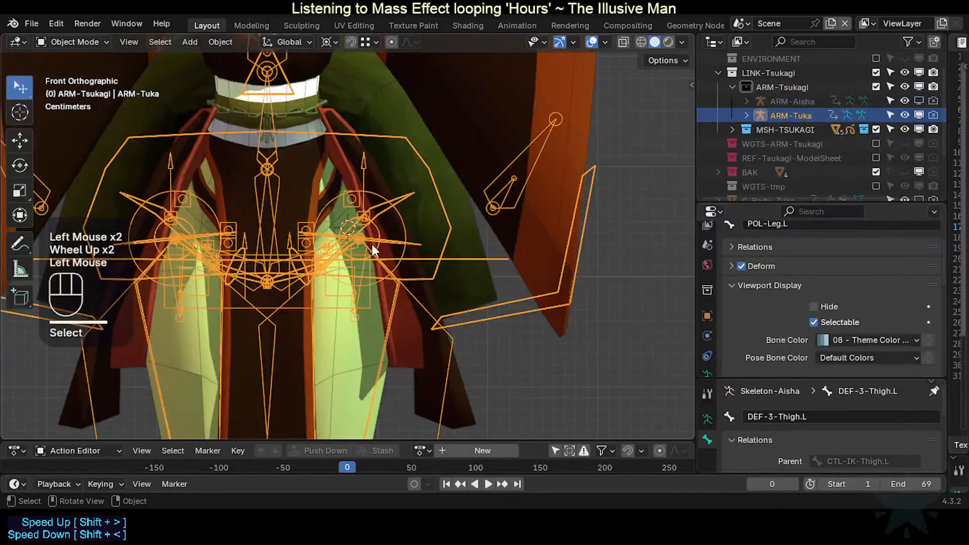
Step: Enter Edit Mode on ARM-Tuka, clear the selection and circle-select the overlapping bone joints at the left hip
{"action": "key", "text": "Tab"}
{"action": "scroll", "coordinate": [379, 242], "scroll_direction": "up", "scroll_amount": 3}
{"action": "key", "text": "alt+a"}
{"action": "key", "text": "c"}
{"action": "left_click", "coordinate": [378, 242]}
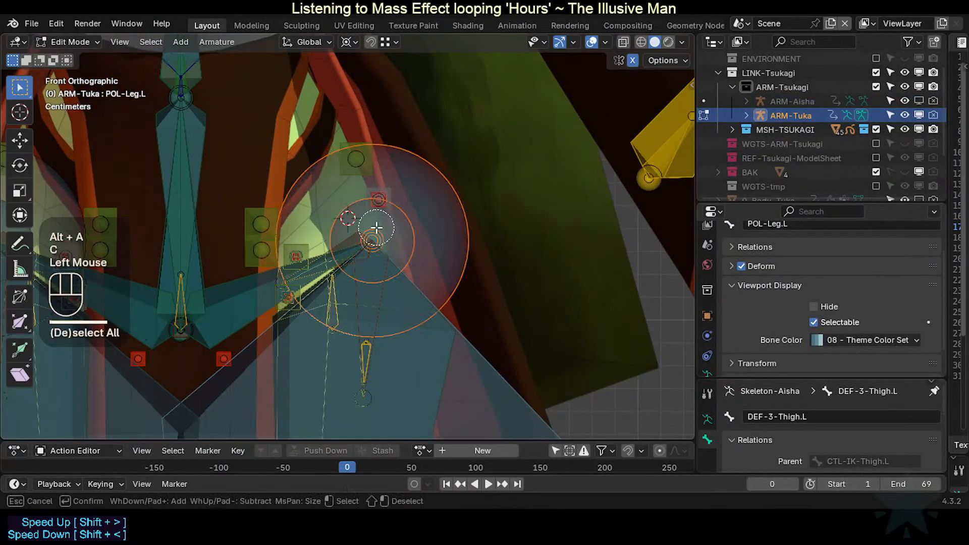
{"action": "right_click", "coordinate": [378, 242]}
Step: Try moving the selected left hip joints to check which bones follow
{"action": "key", "text": "g"}
{"action": "key", "text": "Escape"}
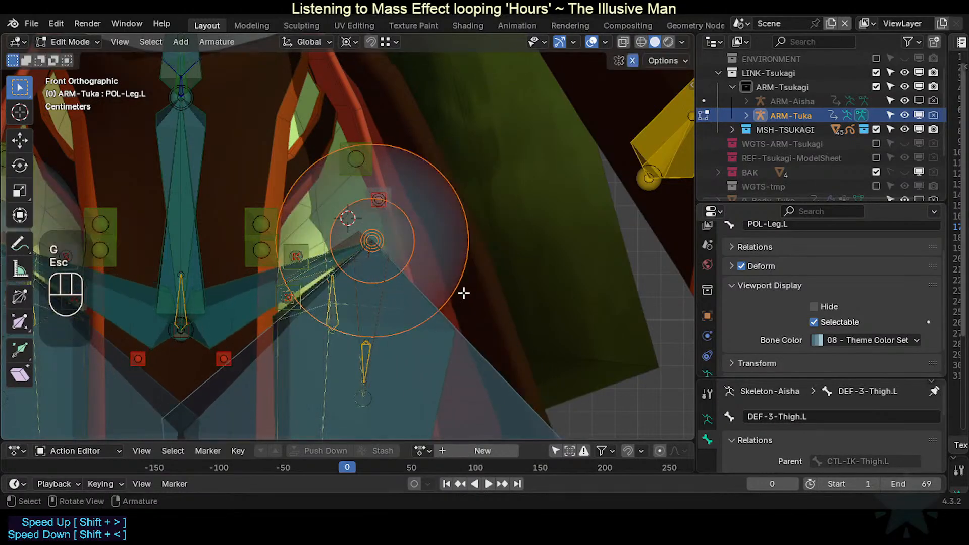
{"action": "key", "text": "KP_3"}
{"action": "key", "text": "KP_1"}
{"action": "scroll", "coordinate": [463, 292], "scroll_direction": "down", "scroll_amount": 2}
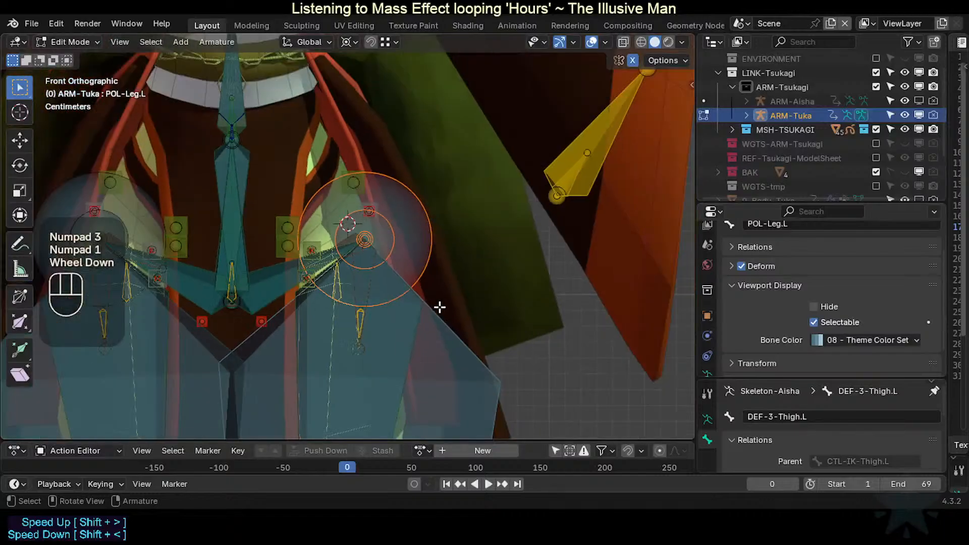
{"action": "middle_click_drag", "start_coordinate": [389, 301], "coordinate": [405, 253]}
{"action": "scroll", "coordinate": [404, 325], "scroll_direction": "up", "scroll_amount": 2}
{"action": "key", "text": "g"}
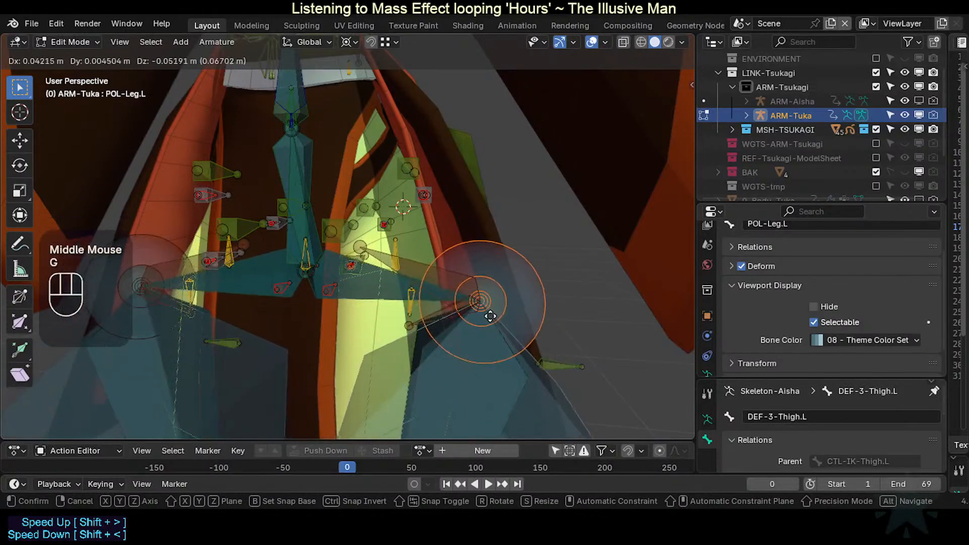
{"action": "key", "text": "Escape"}
{"action": "scroll", "coordinate": [488, 313], "scroll_direction": "up", "scroll_amount": 1}
{"action": "key", "text": "g"}
{"action": "key", "text": "Escape"}
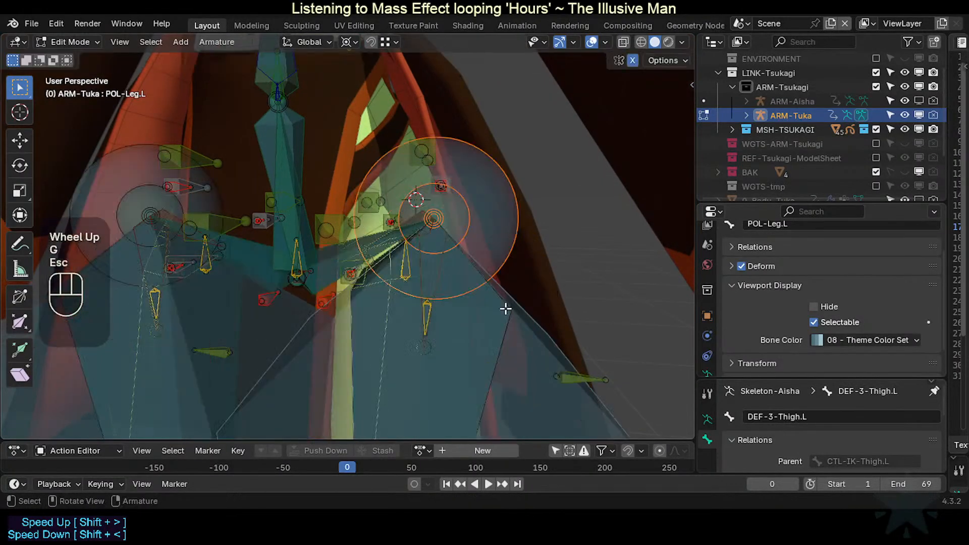
{"action": "scroll", "coordinate": [438, 293], "scroll_direction": "up", "scroll_amount": 1}
Step: Add the HLP3-PelvisHip.L and HLP3-PelvisThigh.L bones to the left hip selection
{"action": "left_click", "coordinate": [440, 208], "text": "alt+shift"}
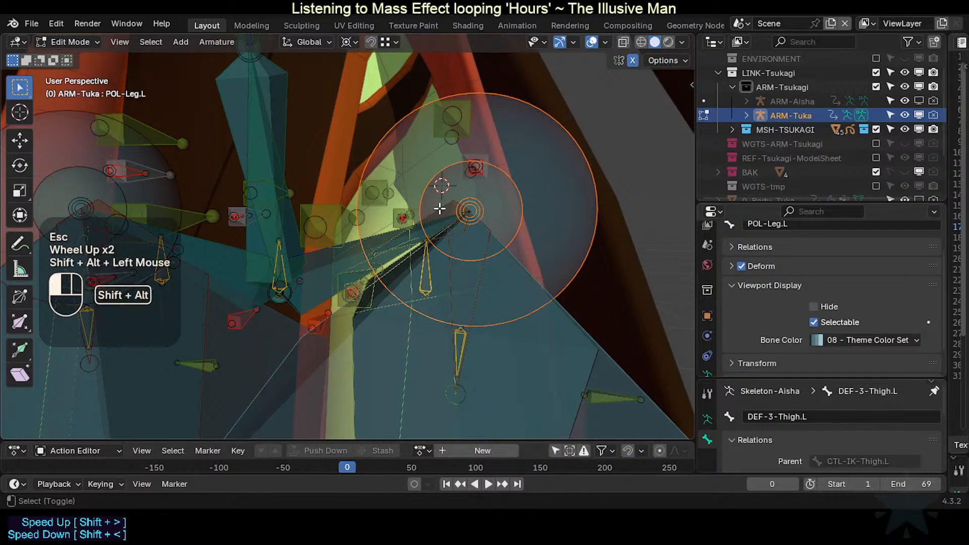
{"action": "left_click", "coordinate": [431, 207]}
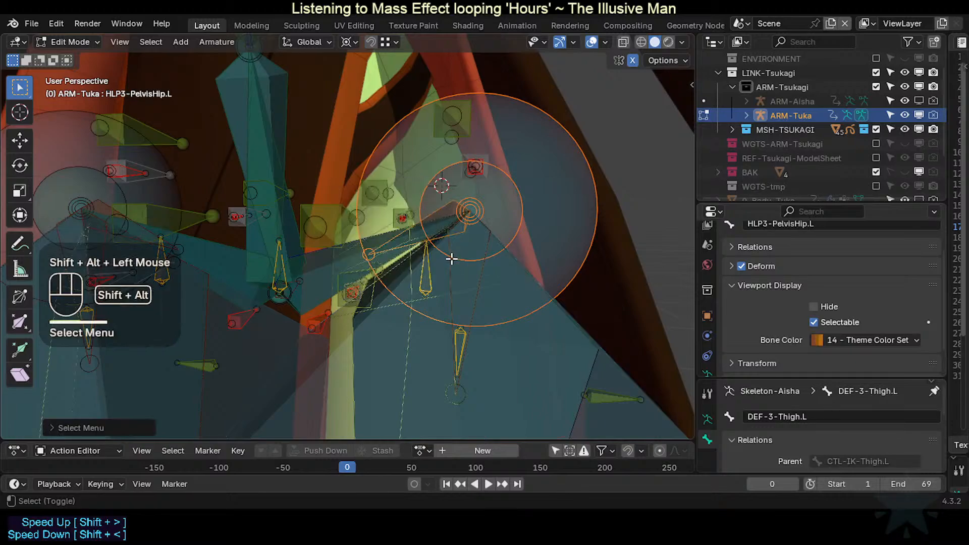
{"action": "left_click", "coordinate": [473, 274], "text": "alt+shift"}
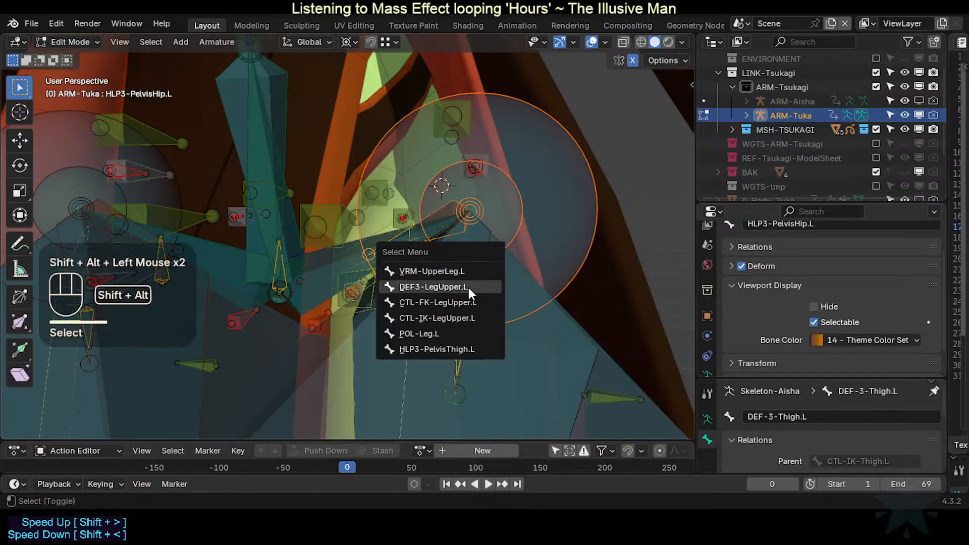
{"action": "left_click", "coordinate": [442, 349]}
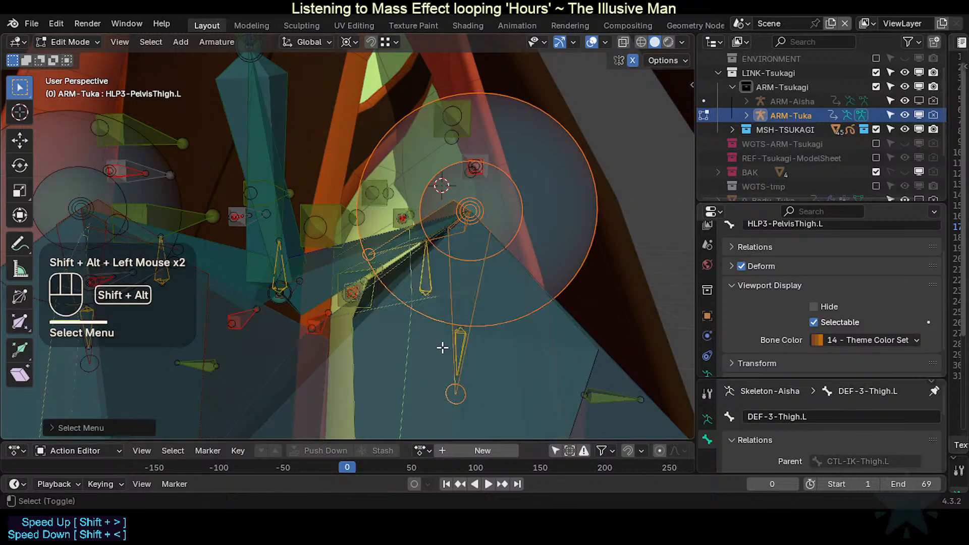
Step: Try moving the left hip joints together with the two helper bones, checking them in the right and front views
{"action": "key", "text": "g"}
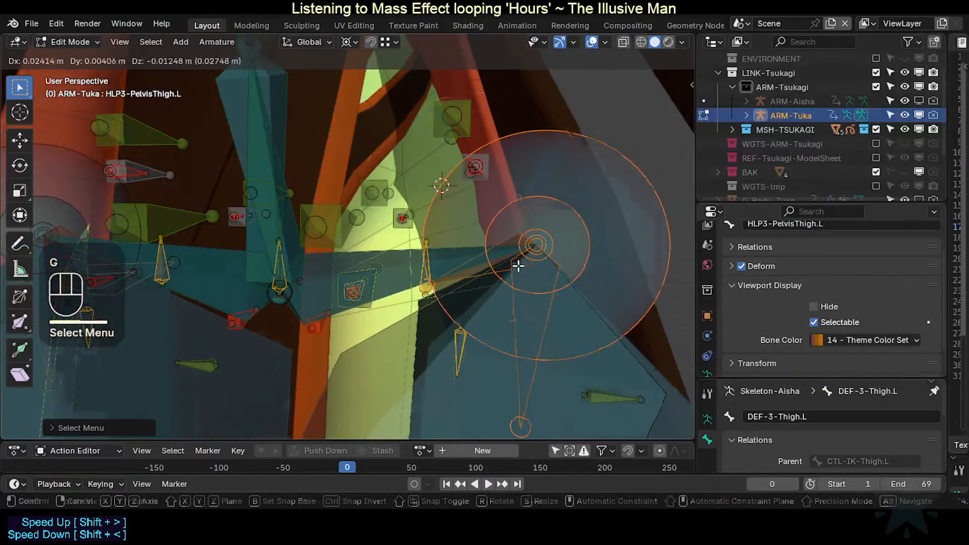
{"action": "key", "text": "Escape"}
{"action": "scroll", "coordinate": [473, 267], "scroll_direction": "down", "scroll_amount": 2}
{"action": "key", "text": "KP_3"}
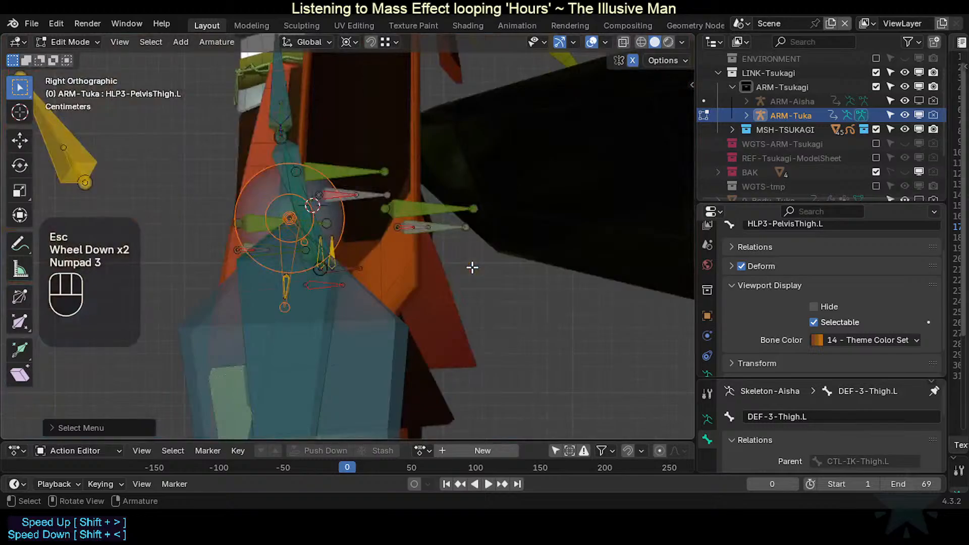
{"action": "key", "text": "KP_1"}
{"action": "scroll", "coordinate": [473, 267], "scroll_direction": "down", "scroll_amount": 2}
{"action": "key", "text": "g"}
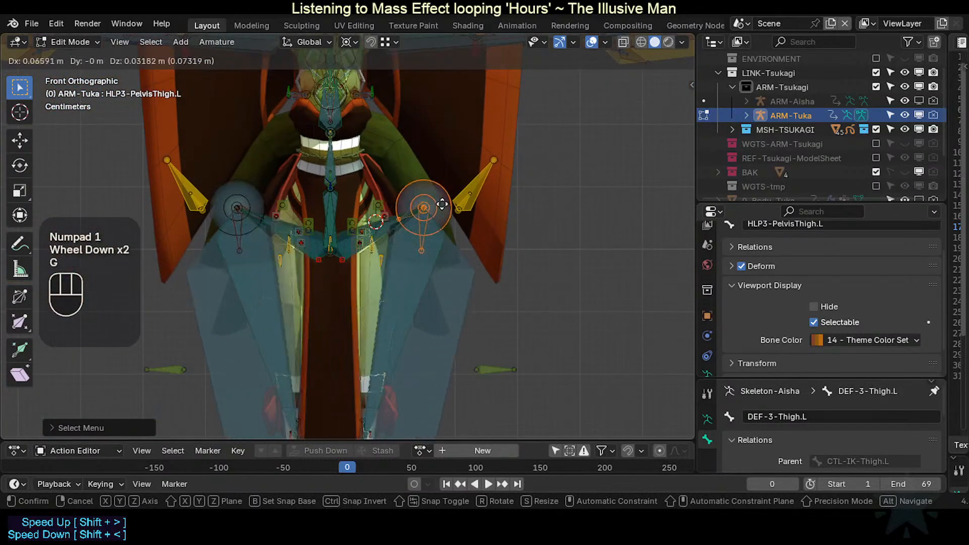
{"action": "key", "text": "Escape"}
{"action": "scroll", "coordinate": [445, 234], "scroll_direction": "up", "scroll_amount": 5}
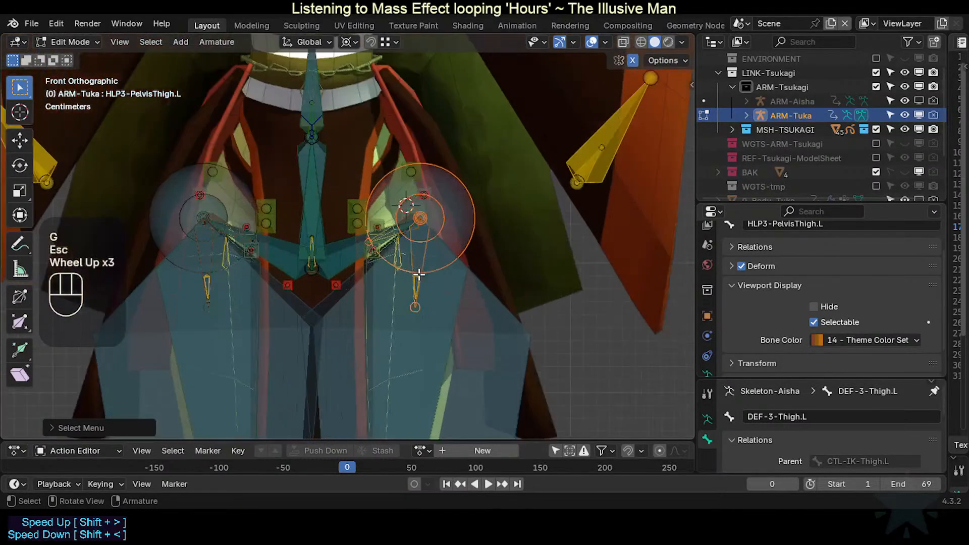
{"action": "scroll", "coordinate": [438, 285], "scroll_direction": "down", "scroll_amount": 3}
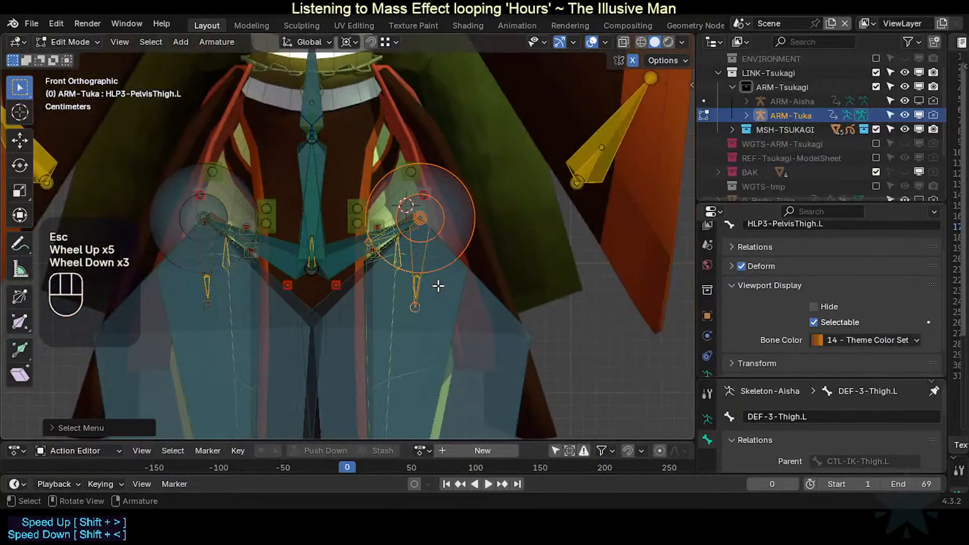
{"action": "key", "text": "KP_3"}
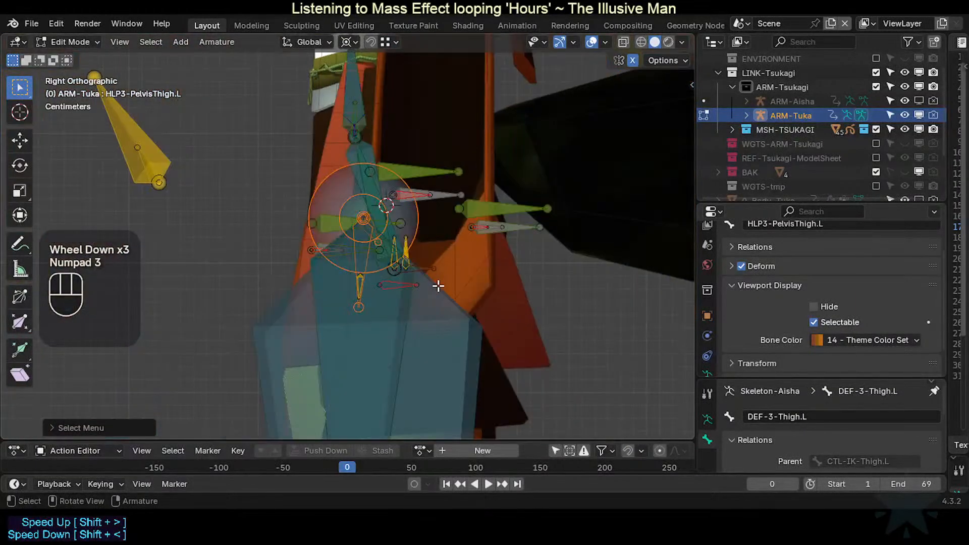
{"action": "key", "text": "KP_1"}
{"action": "scroll", "coordinate": [437, 286], "scroll_direction": "up", "scroll_amount": 2}
{"action": "middle_click_drag", "start_coordinate": [437, 286], "coordinate": [298, 250], "text": "shift"}
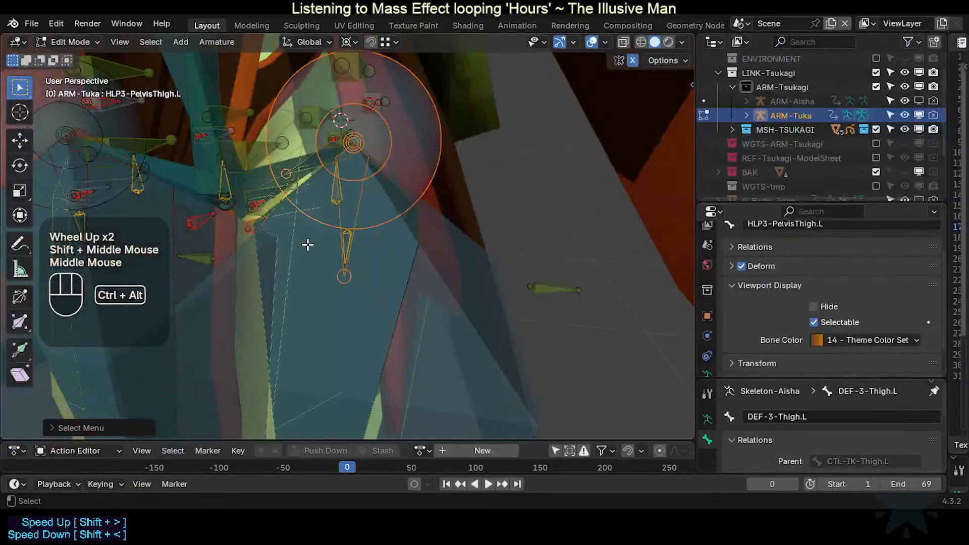
Step: Temporarily display the armature as B-Bones to inspect the left hip, and switch back to Octahedral display
{"action": "key", "text": "shift+ctrl+alt+b"}
{"action": "left_click", "coordinate": [269, 269]}
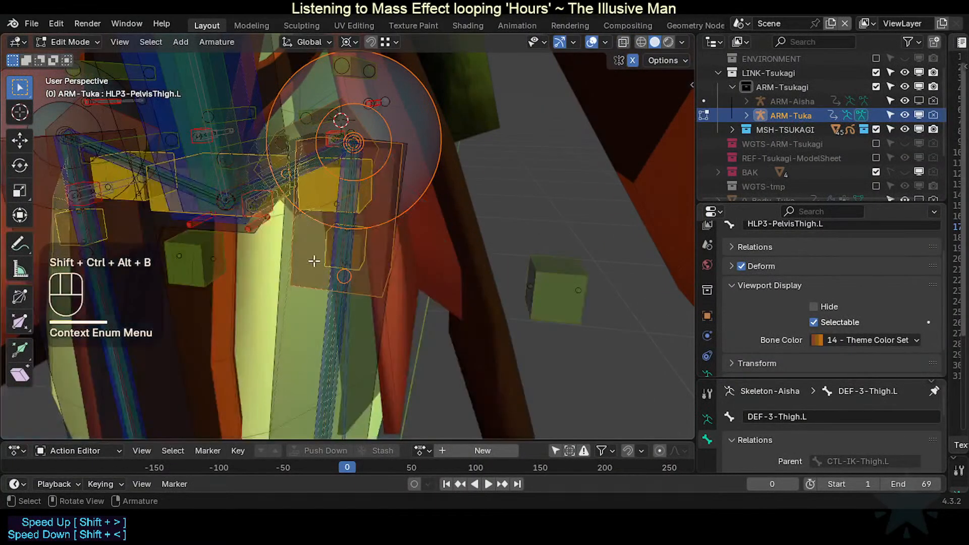
{"action": "scroll", "coordinate": [314, 261], "scroll_direction": "down", "scroll_amount": 2}
{"action": "middle_click_drag", "start_coordinate": [314, 261], "coordinate": [364, 254]}
{"action": "scroll", "coordinate": [394, 254], "scroll_direction": "up", "scroll_amount": 2}
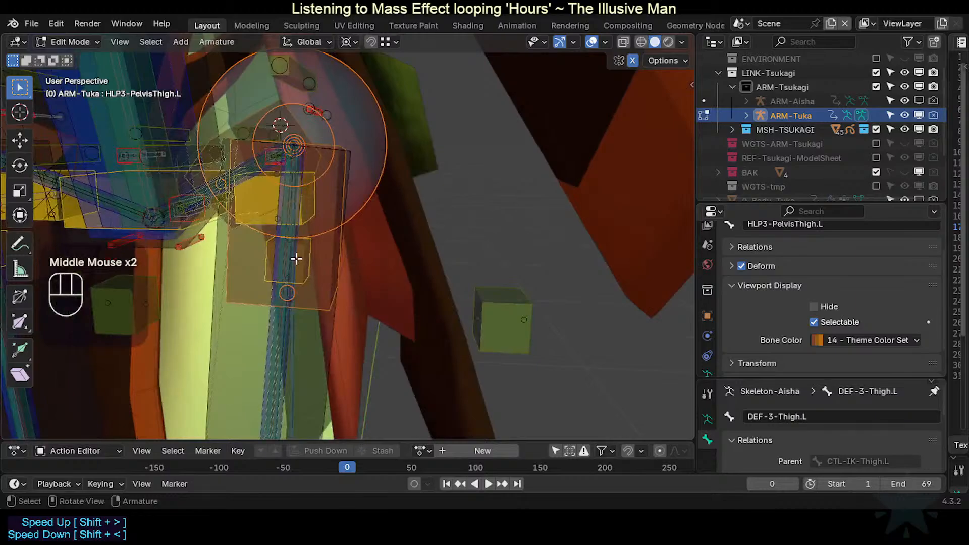
{"action": "middle_click_drag", "start_coordinate": [296, 259], "coordinate": [353, 275], "text": "shift"}
{"action": "scroll", "coordinate": [372, 257], "scroll_direction": "up", "scroll_amount": 1, "text": "shift"}
{"action": "scroll", "coordinate": [369, 257], "scroll_direction": "down", "scroll_amount": 2}
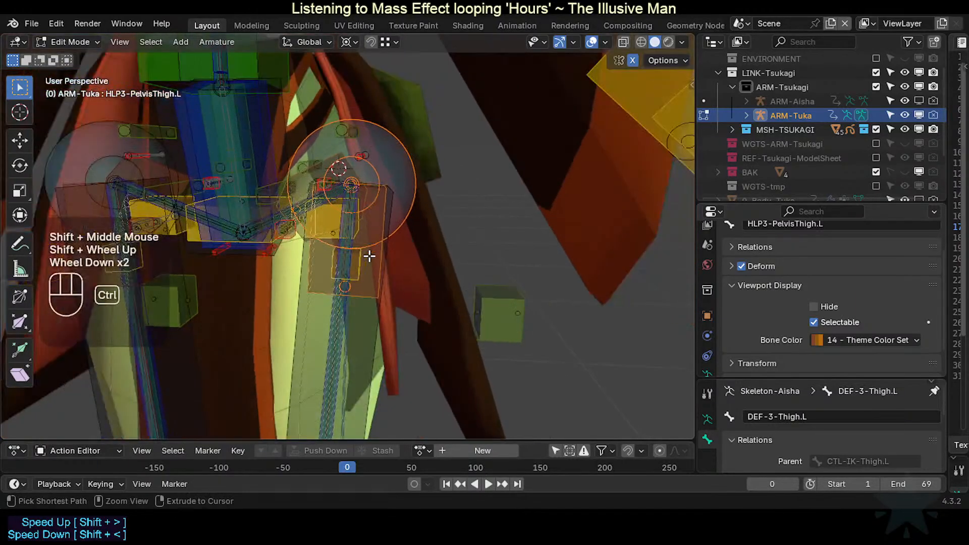
{"action": "key", "text": "shift+ctrl+alt+b"}
{"action": "left_click", "coordinate": [369, 228]}
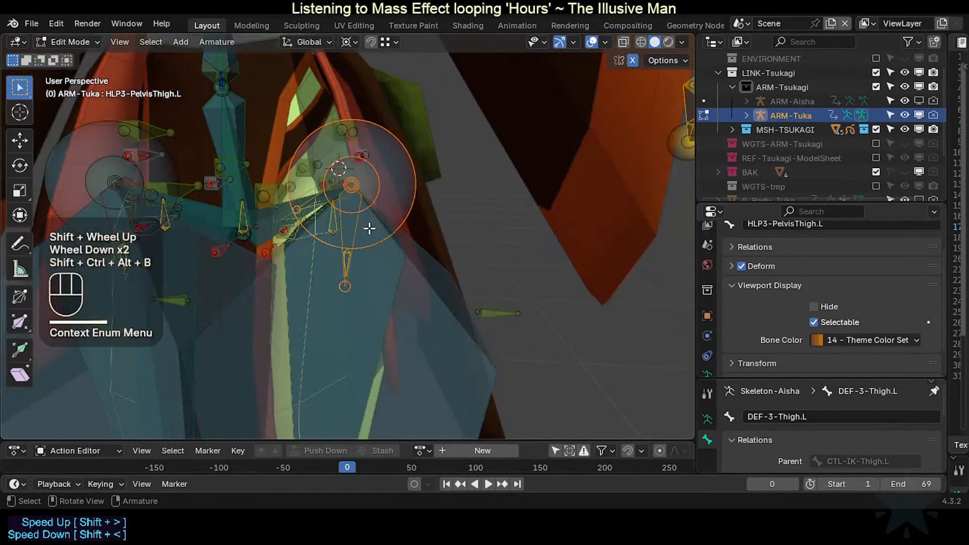
Step: Add the MAP-Crotch.L bone to the left hip selection
{"action": "scroll", "coordinate": [370, 228], "scroll_direction": "up", "scroll_amount": 3}
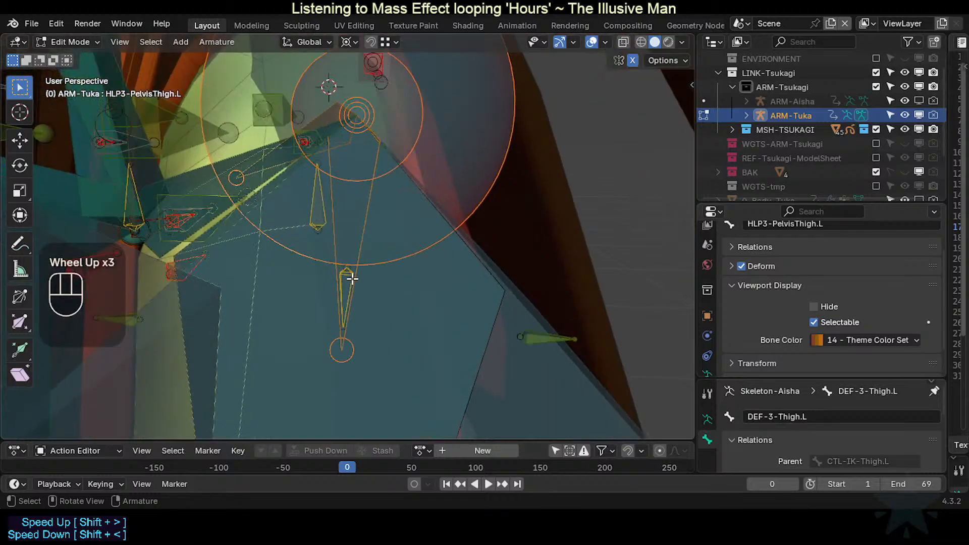
{"action": "middle_click_drag", "start_coordinate": [343, 284], "coordinate": [378, 282], "text": "shift"}
{"action": "left_click", "coordinate": [372, 283], "text": "alt+shift"}
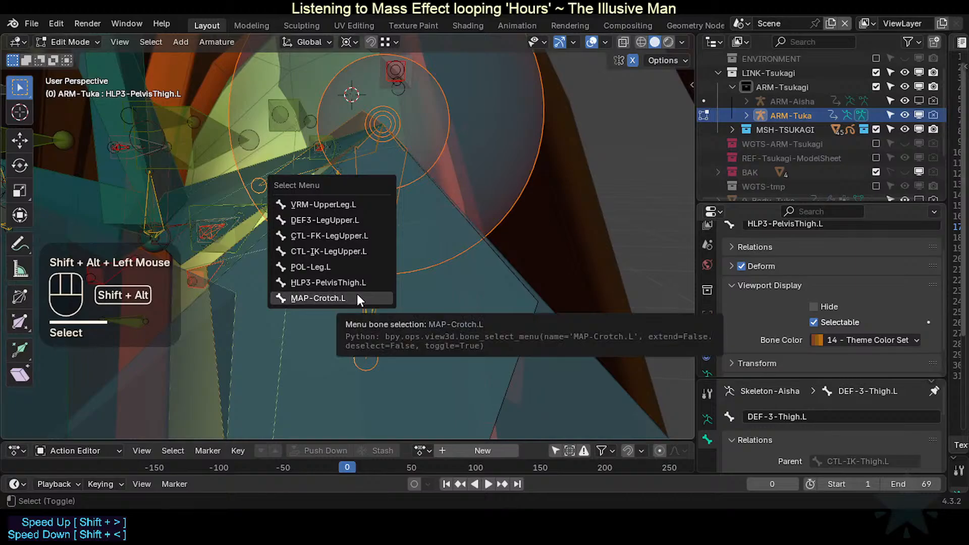
{"action": "left_click", "coordinate": [356, 294]}
Step: Add the MAP-T-Foot.L bone to the left hip selection
{"action": "left_click", "coordinate": [342, 223], "text": "alt+shift"}
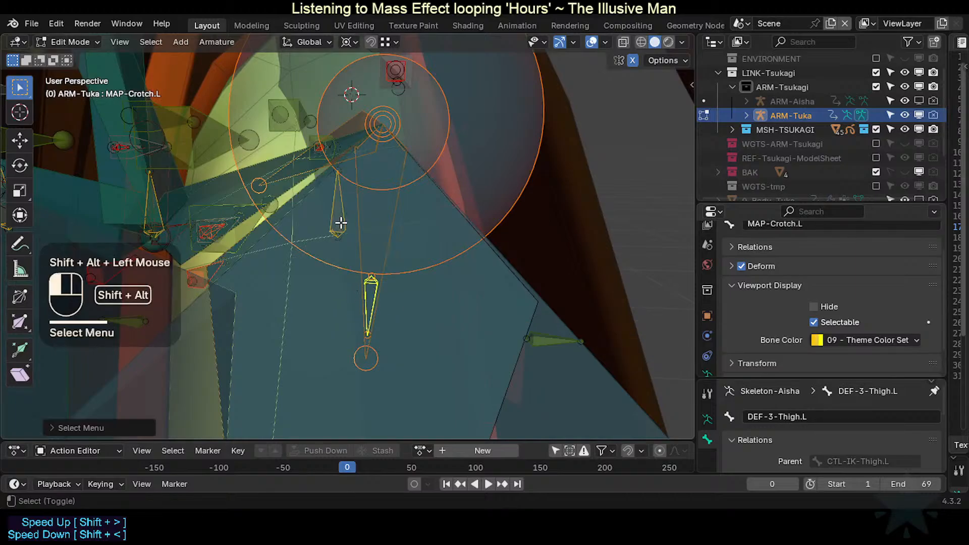
{"action": "left_click", "coordinate": [313, 281], "text": "shift"}
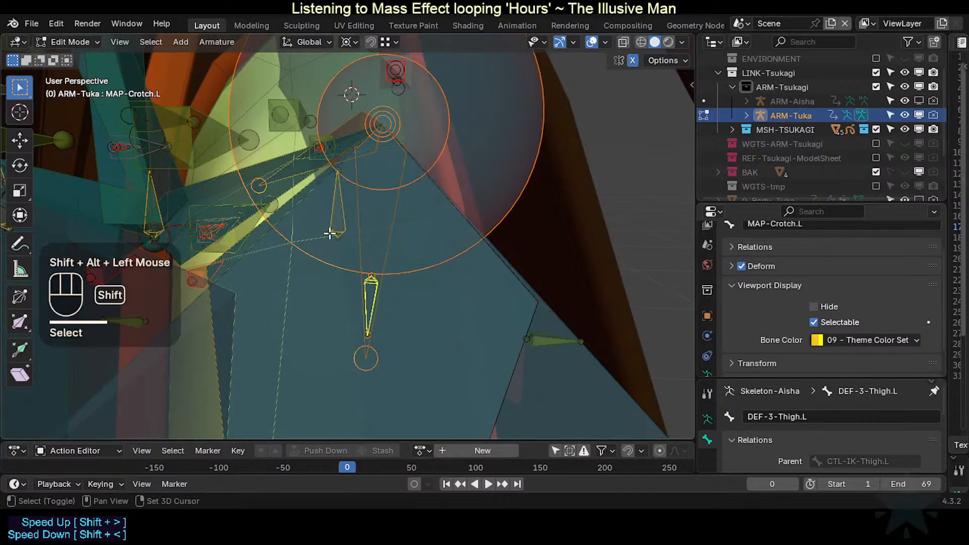
{"action": "middle_click_drag", "start_coordinate": [329, 233], "coordinate": [354, 241], "text": "shift"}
{"action": "left_click", "coordinate": [358, 243], "text": "alt+shift"}
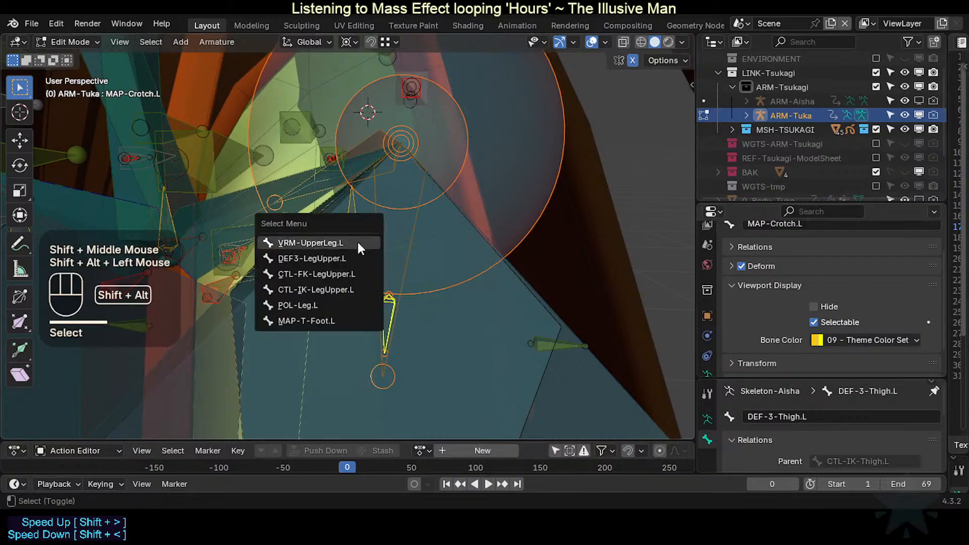
{"action": "left_click", "coordinate": [315, 317], "text": "shift"}
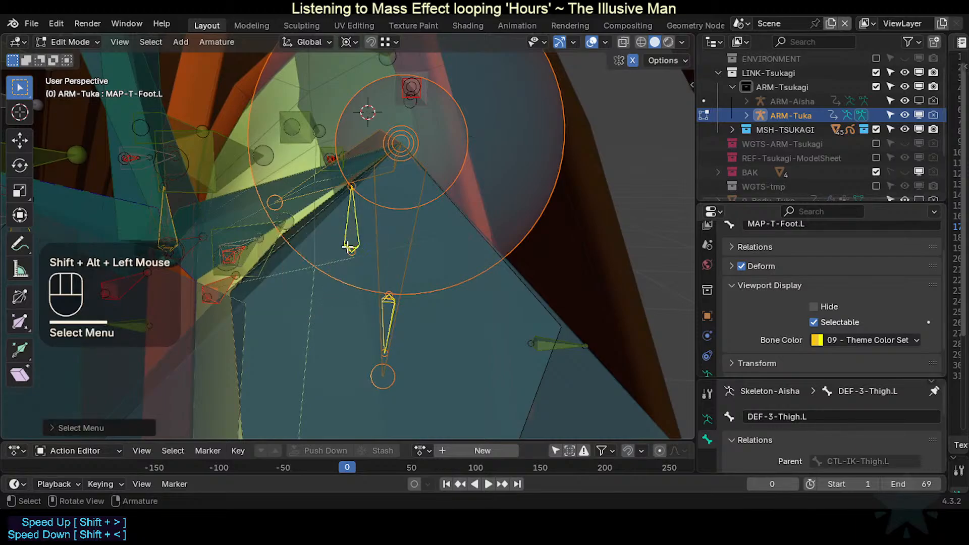
Step: Try adding the SWT-Switch-Leg.L bone beside the left thigh to the selection, and undo that addition
{"action": "scroll", "coordinate": [315, 317], "scroll_direction": "down", "scroll_amount": 3}
{"action": "middle_click_drag", "start_coordinate": [315, 317], "coordinate": [441, 308]}
{"action": "middle_click_drag", "start_coordinate": [404, 280], "coordinate": [371, 242]}
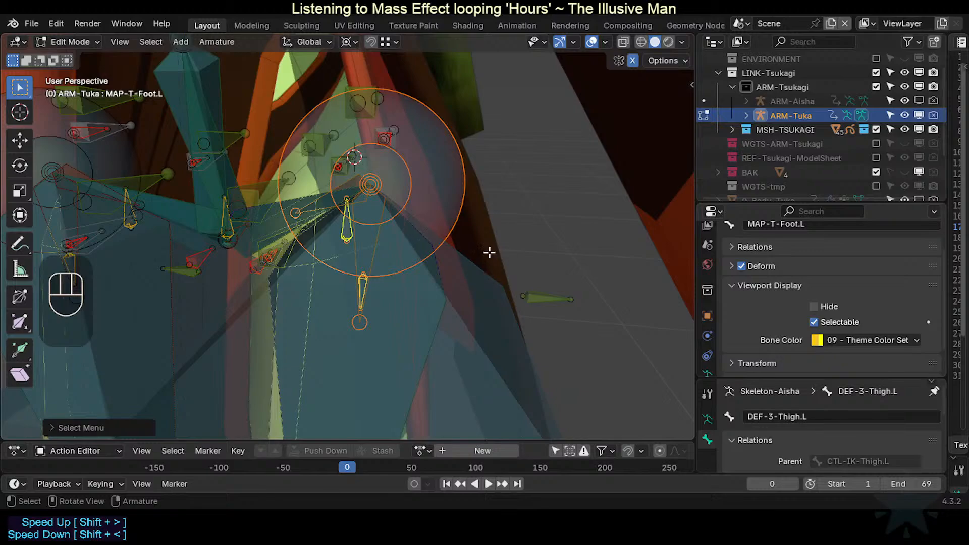
{"action": "left_click", "coordinate": [540, 296], "text": "shift"}
{"action": "scroll", "coordinate": [415, 257], "scroll_direction": "down", "scroll_amount": 1}
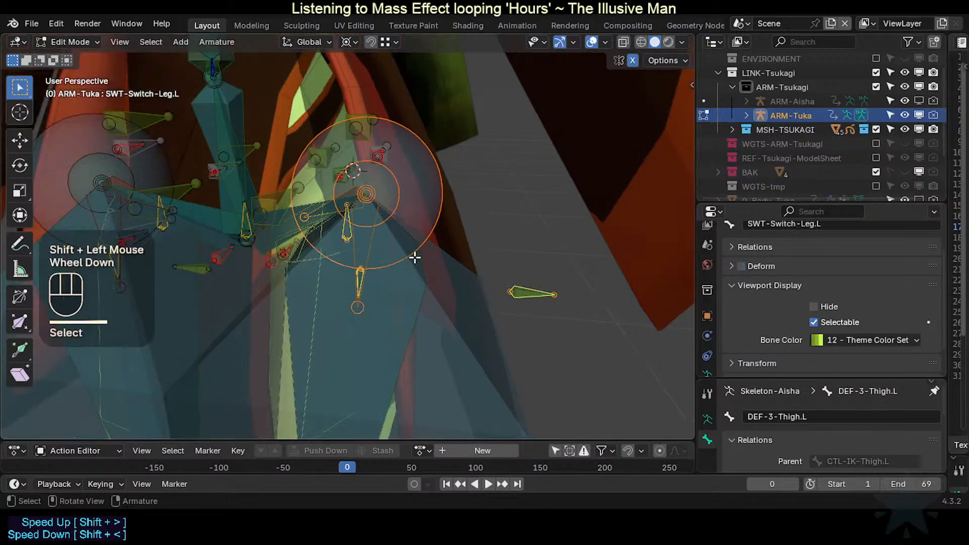
{"action": "scroll", "coordinate": [414, 257], "scroll_direction": "down", "scroll_amount": 1}
{"action": "scroll", "coordinate": [414, 258], "scroll_direction": "up", "scroll_amount": 1}
{"action": "scroll", "coordinate": [415, 257], "scroll_direction": "down", "scroll_amount": 2}
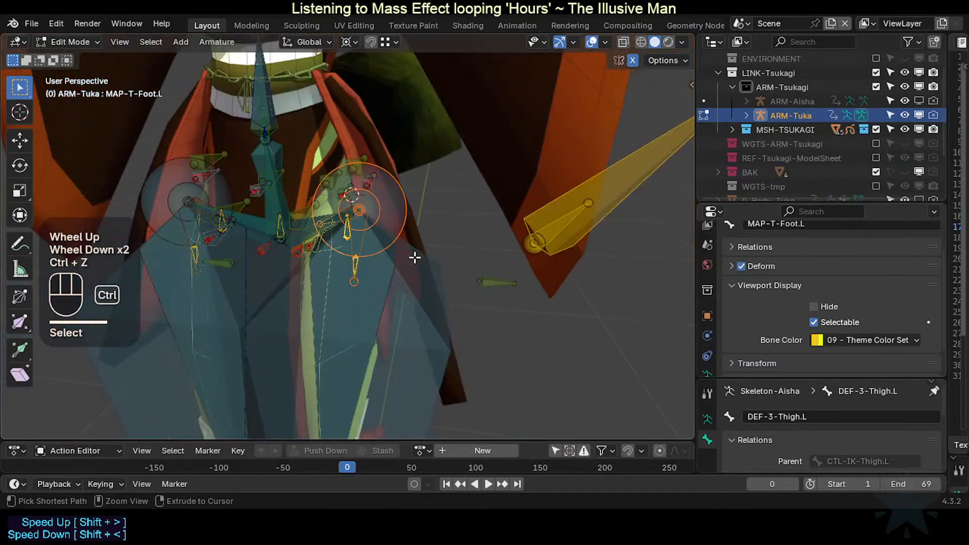
Step: Remove the MAP-T-Foot.L bone from the left hip selection
{"action": "middle_click_drag", "start_coordinate": [414, 257], "coordinate": [400, 264]}
{"action": "scroll", "coordinate": [396, 259], "scroll_direction": "up", "scroll_amount": 4}
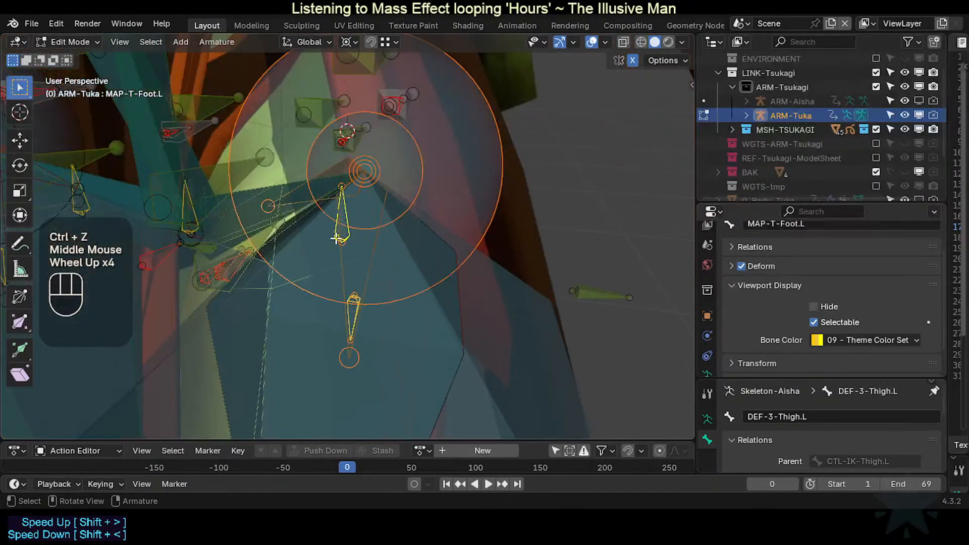
{"action": "left_click", "coordinate": [351, 226], "text": "alt+shift"}
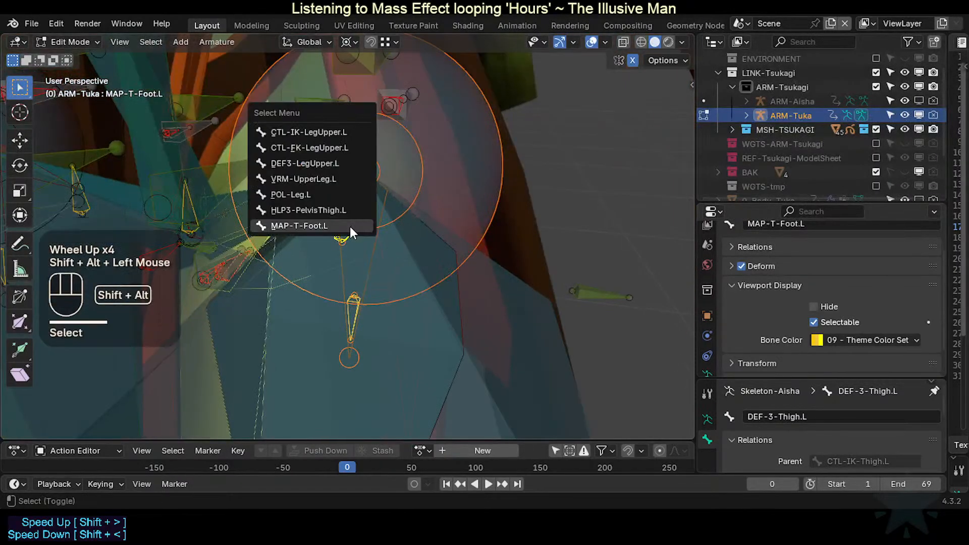
{"action": "left_click", "coordinate": [350, 226]}
Step: Try moving the left hip joints together with MAP-Crotch.L in perspective view, and cancel the move
{"action": "scroll", "coordinate": [319, 275], "scroll_direction": "down", "scroll_amount": 1}
{"action": "middle_click_drag", "start_coordinate": [319, 275], "coordinate": [334, 280]}
{"action": "scroll", "coordinate": [333, 280], "scroll_direction": "down", "scroll_amount": 1}
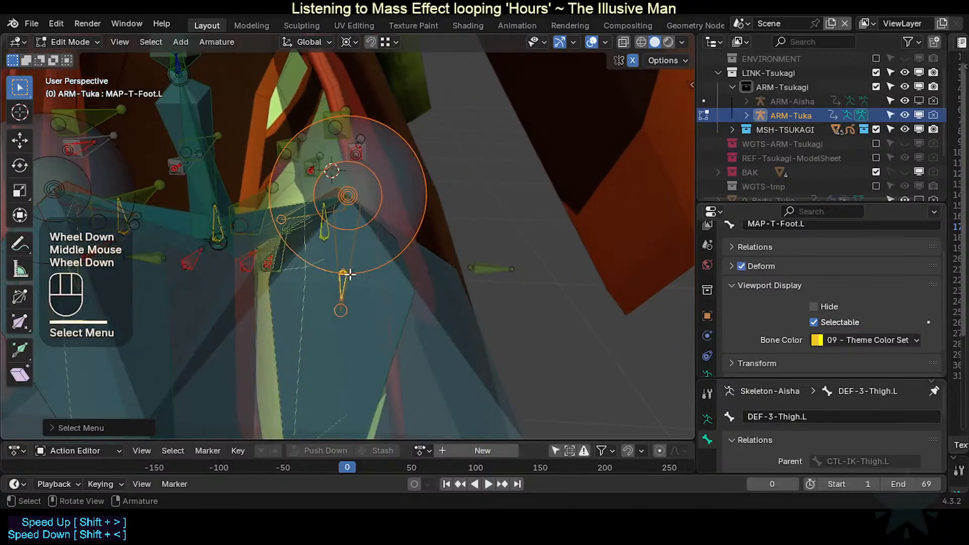
{"action": "key", "text": "g"}
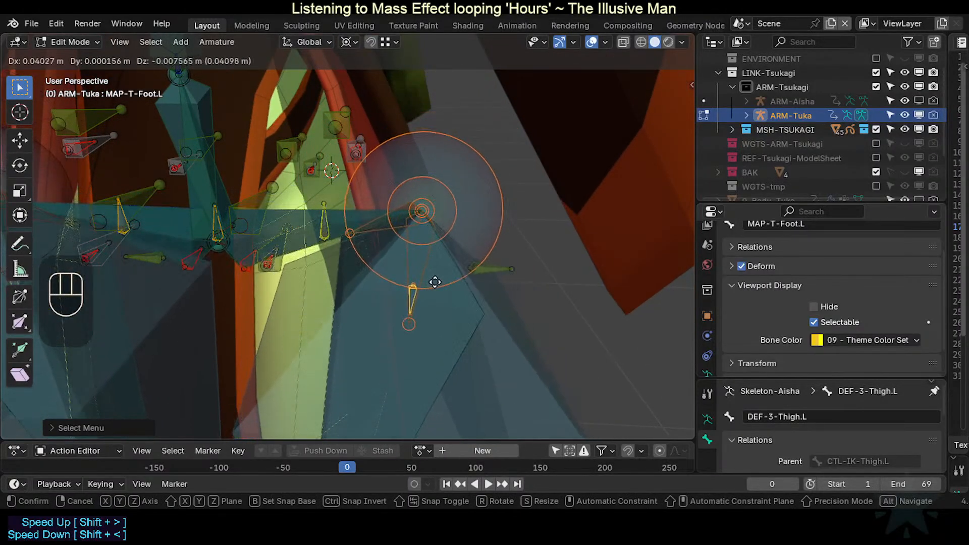
{"action": "key", "text": "Escape"}
Step: Reveal any hidden bones and try moving the left hip selection in the front view
{"action": "key", "text": "KP_1"}
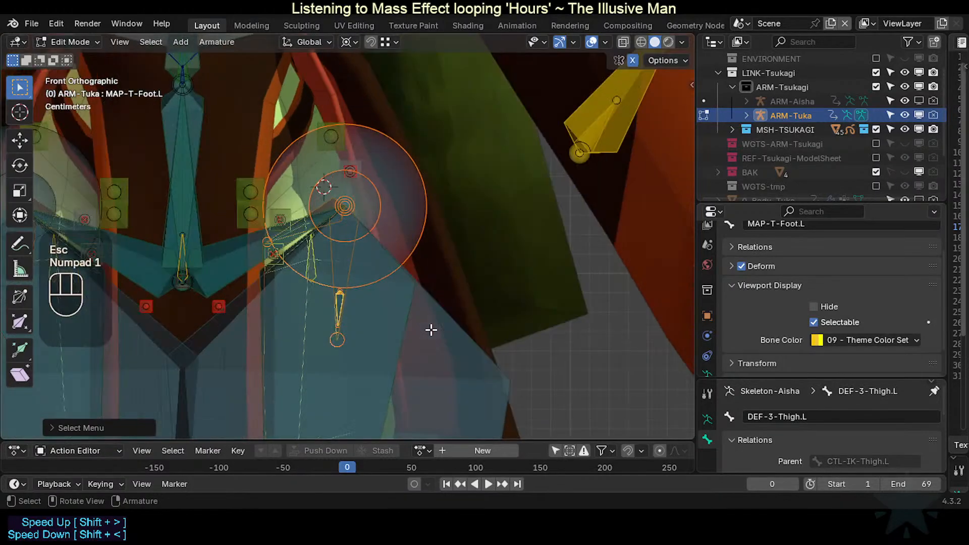
{"action": "key", "text": "alt"}
{"action": "key", "text": "alt+h"}
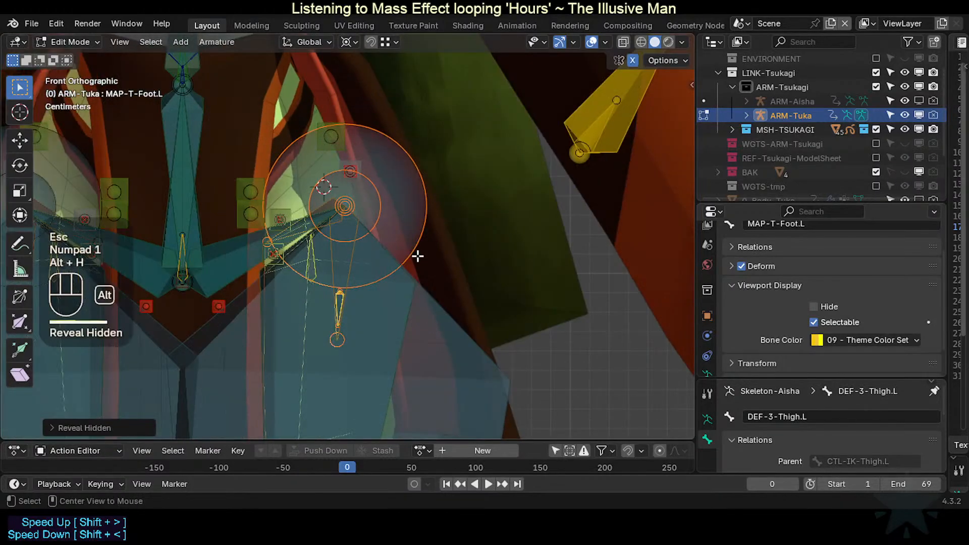
{"action": "key", "text": "g"}
{"action": "key", "text": "g"}
{"action": "key", "text": "Escape"}
Step: Save the file, and briefly switch the ARM-Tuka armature to Pose Mode and back to Edit Mode
{"action": "key", "text": "q"}
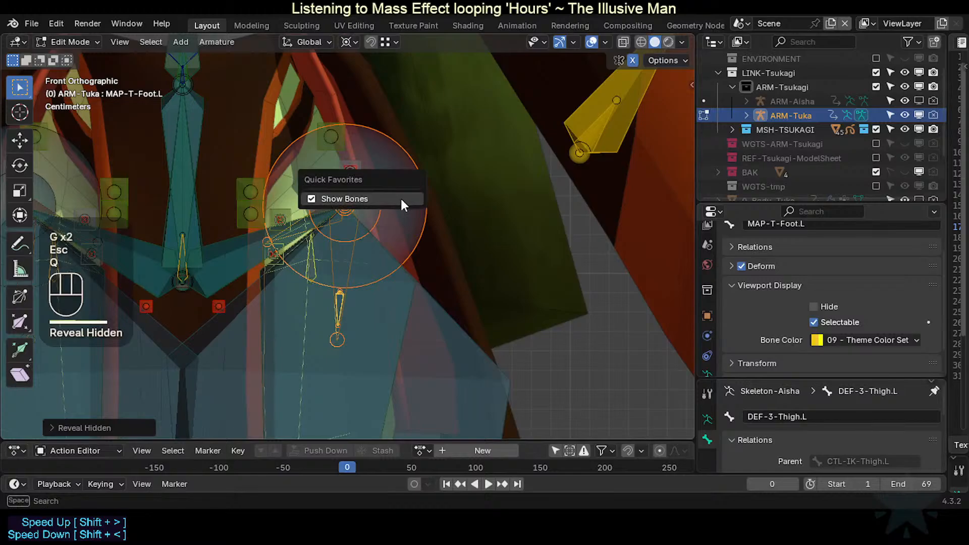
{"action": "scroll", "coordinate": [401, 198], "scroll_direction": "down", "scroll_amount": 2}
{"action": "key", "text": "ctrl"}
{"action": "key", "text": "ctrl+s"}
{"action": "key", "text": "ctrl+Tab"}
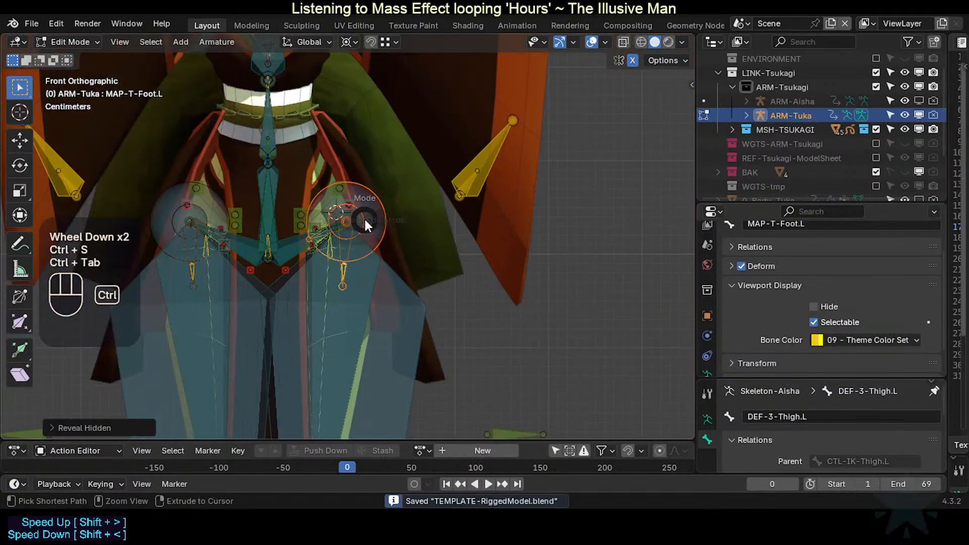
{"action": "key", "text": "q"}
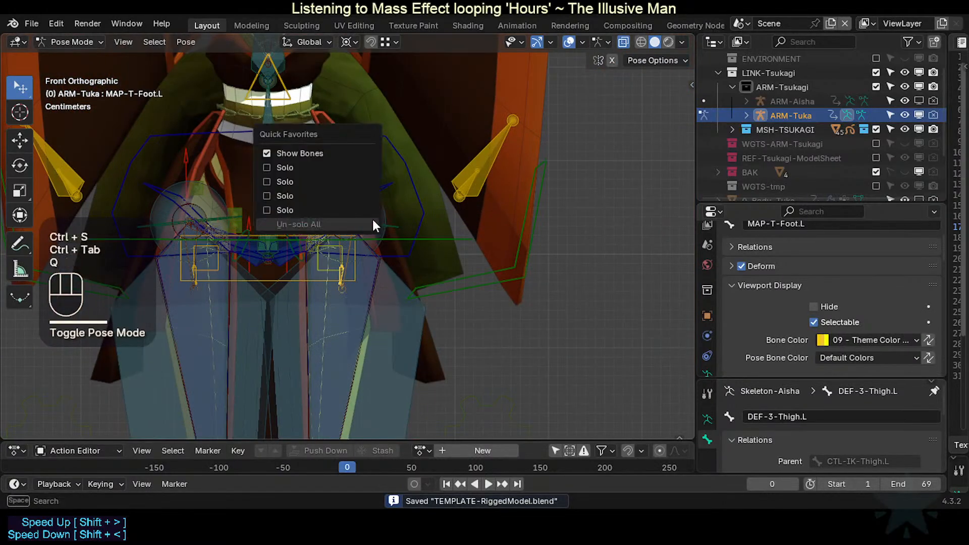
{"action": "key", "text": "Tab"}
Step: Try moving the selected left hip joints freely in the front view again, and cancel the move
{"action": "scroll", "coordinate": [338, 237], "scroll_direction": "up", "scroll_amount": 2}
{"action": "key", "text": "g"}
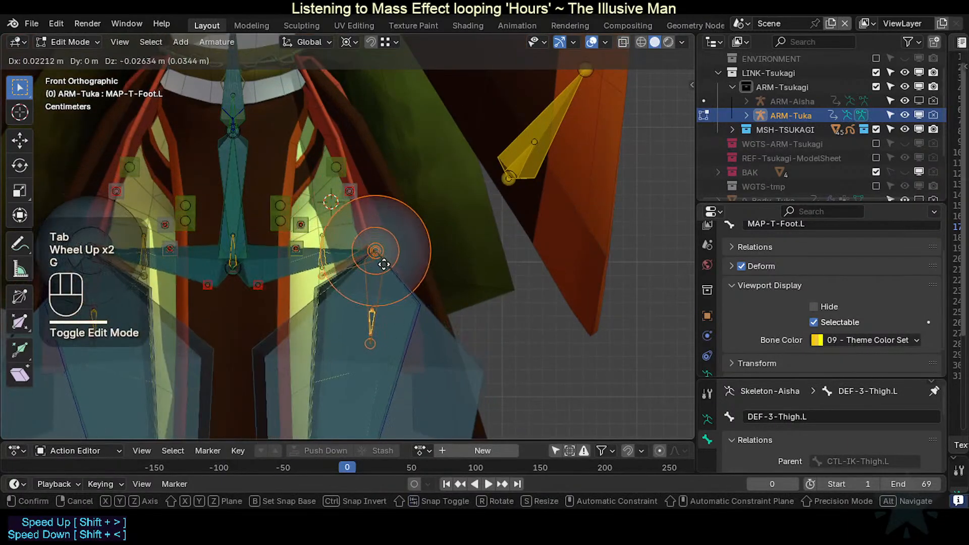
{"action": "key", "text": "Escape"}
Step: Snap the selected left hip joints and their helper bones to the 3D cursor
{"action": "middle_click_drag", "start_coordinate": [385, 217], "coordinate": [415, 207]}
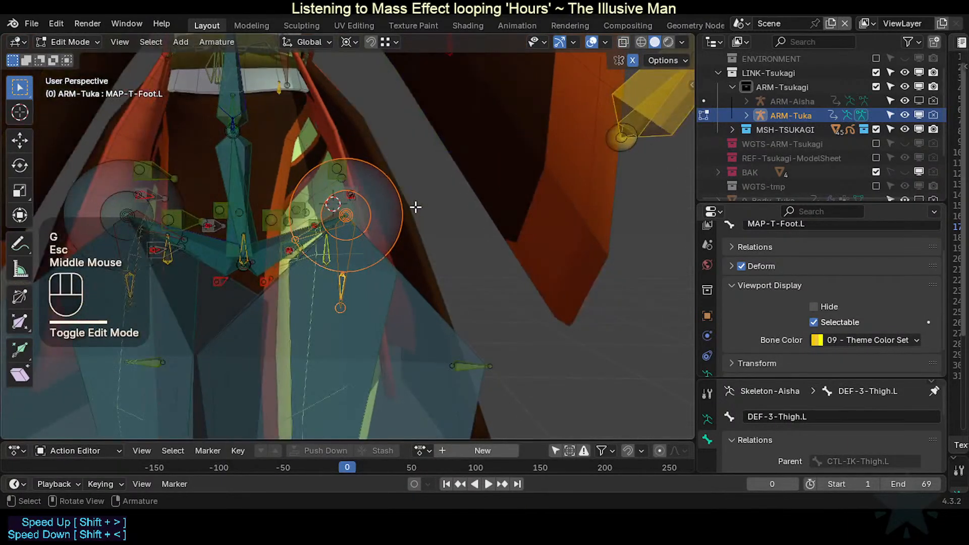
{"action": "key", "text": "KP_1"}
{"action": "key", "text": "shift+s"}
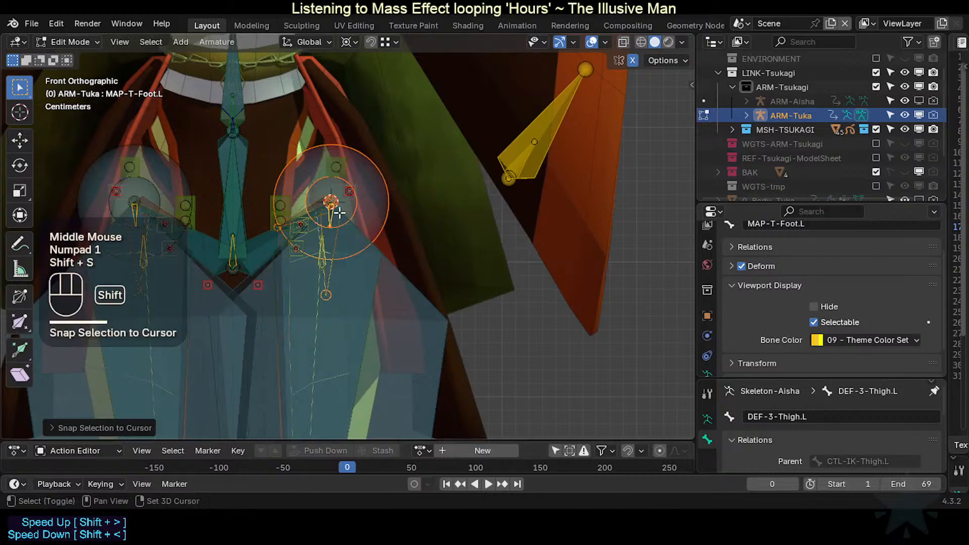
Step: Check the snapped left hip joints against the thighs and knees in the front view
{"action": "middle_click_drag", "start_coordinate": [338, 213], "coordinate": [409, 179], "text": "shift"}
{"action": "scroll", "coordinate": [387, 256], "scroll_direction": "down", "scroll_amount": 4}
{"action": "middle_click_drag", "start_coordinate": [388, 256], "coordinate": [387, 240], "text": "shift"}
{"action": "scroll", "coordinate": [388, 239], "scroll_direction": "up", "scroll_amount": 1, "text": "shift"}
{"action": "scroll", "coordinate": [389, 239], "scroll_direction": "down", "scroll_amount": 1}
{"action": "scroll", "coordinate": [389, 238], "scroll_direction": "up", "scroll_amount": 3}
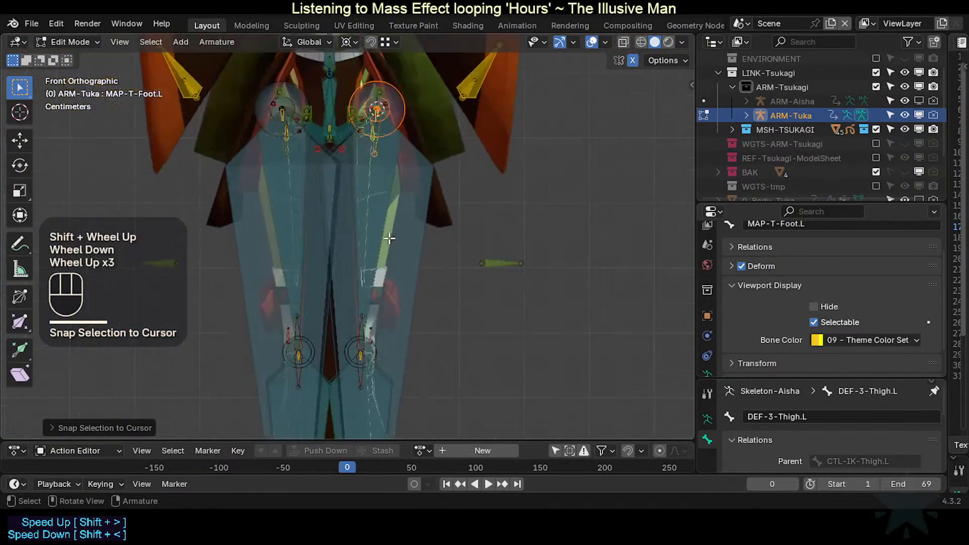
{"action": "middle_click_drag", "start_coordinate": [387, 127], "coordinate": [386, 244], "text": "shift"}
{"action": "scroll", "coordinate": [386, 244], "scroll_direction": "up", "scroll_amount": 3}
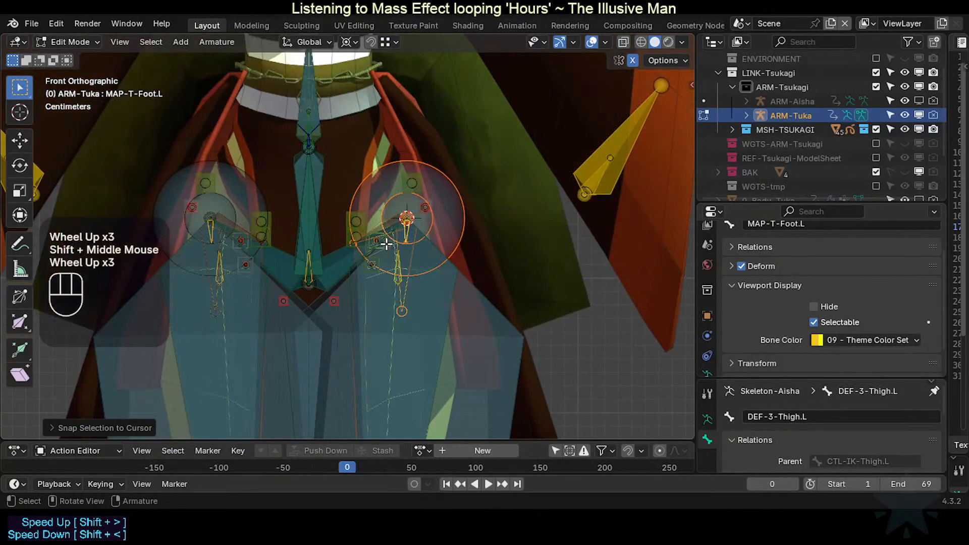
Step: Examine the placement of the hip joints relative to the pelvis and body mesh in side, front and perspective views
{"action": "key", "text": "KP_3"}
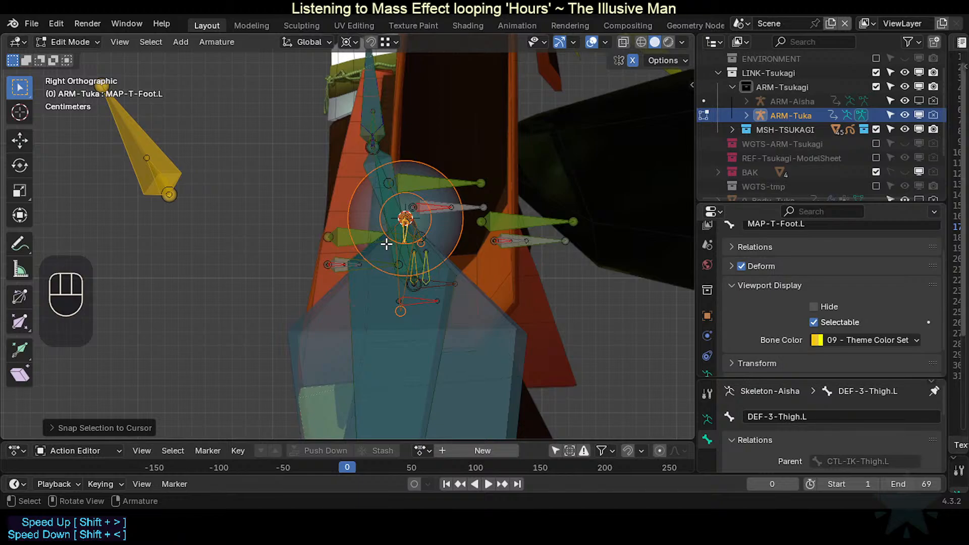
{"action": "key", "text": "KP_4"}
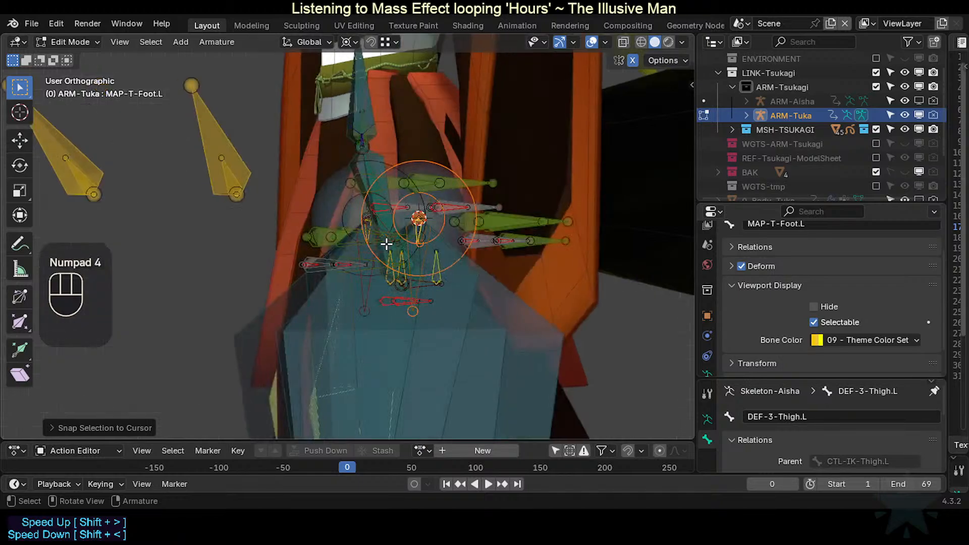
{"action": "key", "text": "KP_4"}
{"action": "key", "text": "KP_1"}
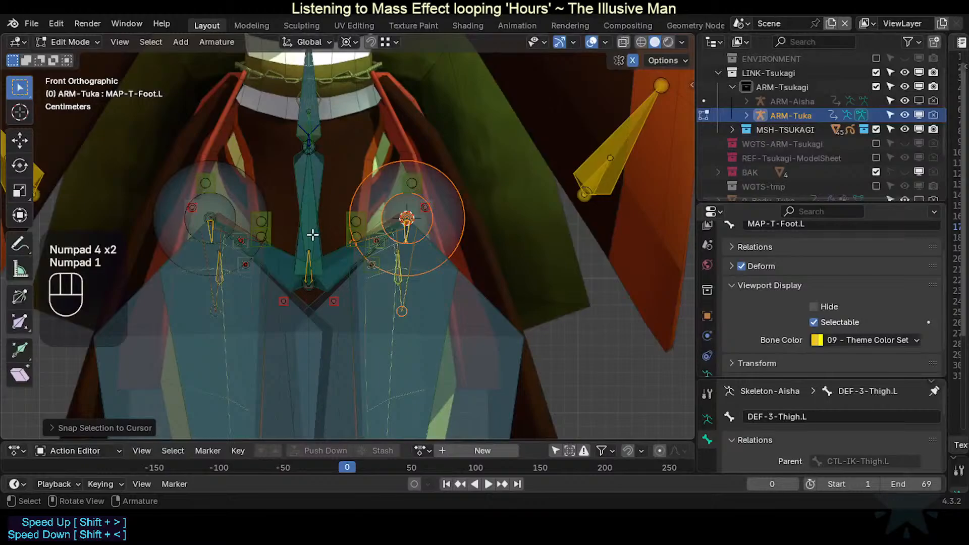
{"action": "scroll", "coordinate": [312, 230], "scroll_direction": "down", "scroll_amount": 3}
{"action": "scroll", "coordinate": [329, 226], "scroll_direction": "up", "scroll_amount": 1}
{"action": "scroll", "coordinate": [334, 218], "scroll_direction": "down", "scroll_amount": 3}
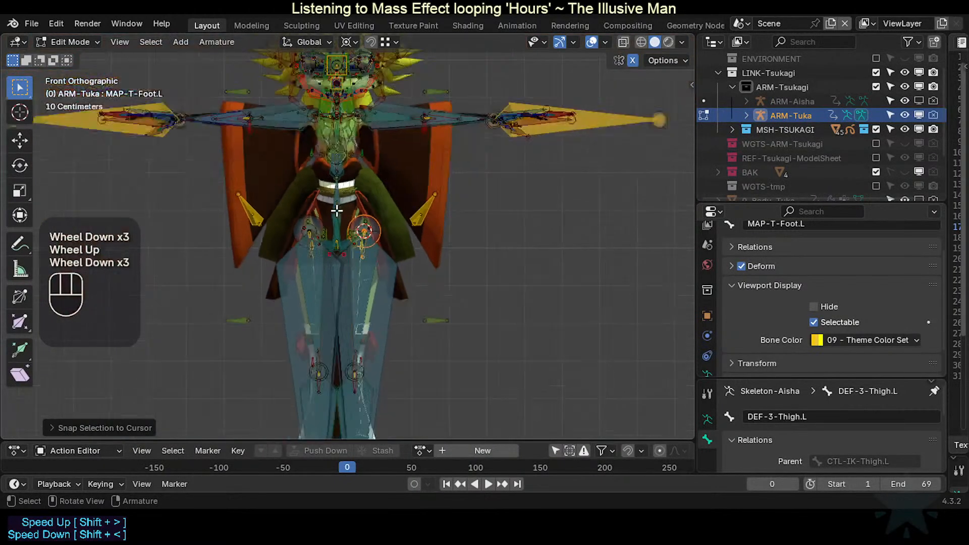
{"action": "scroll", "coordinate": [337, 211], "scroll_direction": "up", "scroll_amount": 2}
{"action": "scroll", "coordinate": [344, 191], "scroll_direction": "down", "scroll_amount": 1, "text": "shift"}
{"action": "middle_click_drag", "start_coordinate": [344, 190], "coordinate": [372, 247], "text": "shift"}
{"action": "scroll", "coordinate": [372, 247], "scroll_direction": "up", "scroll_amount": 1, "text": "shift"}
{"action": "scroll", "coordinate": [412, 334], "scroll_direction": "up", "scroll_amount": 2}
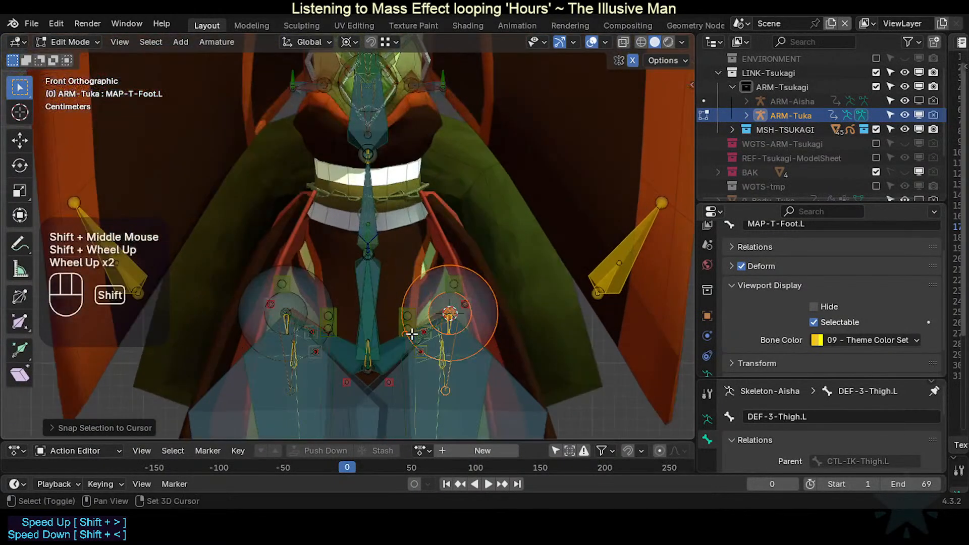
{"action": "scroll", "coordinate": [363, 222], "scroll_direction": "up", "scroll_amount": 1}
{"action": "middle_click_drag", "start_coordinate": [412, 334], "coordinate": [292, 206], "text": "shift"}
{"action": "scroll", "coordinate": [354, 212], "scroll_direction": "down", "scroll_amount": 2}
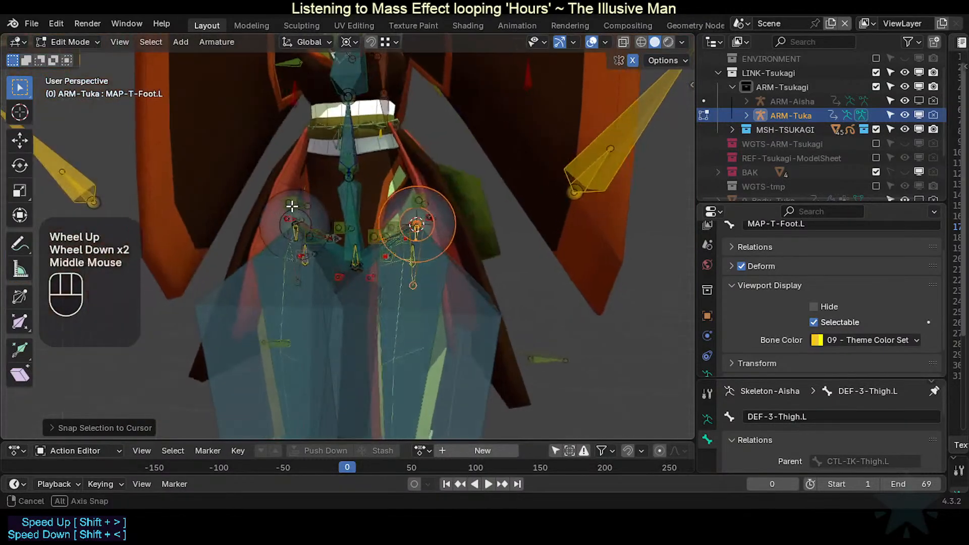
{"action": "key", "text": "KP_3"}
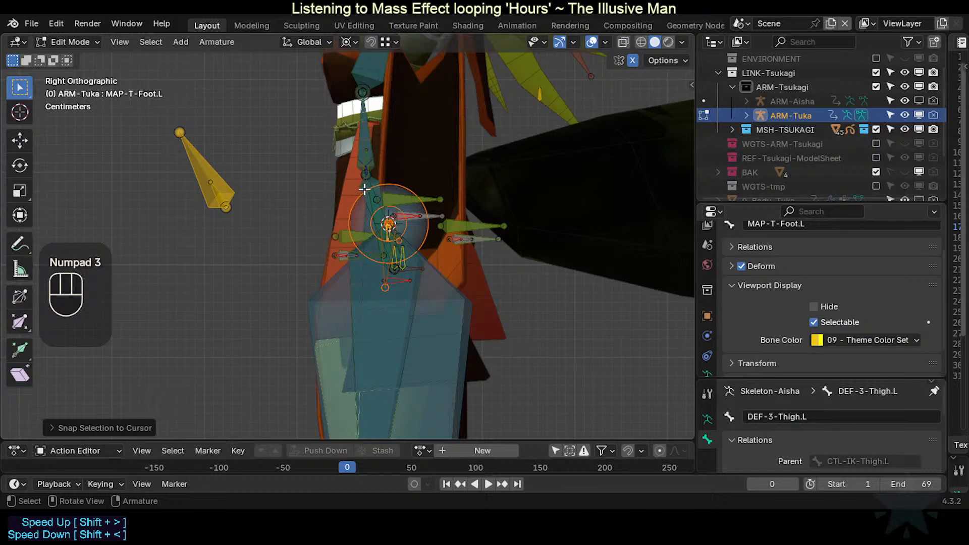
{"action": "scroll", "coordinate": [401, 191], "scroll_direction": "down", "scroll_amount": 1}
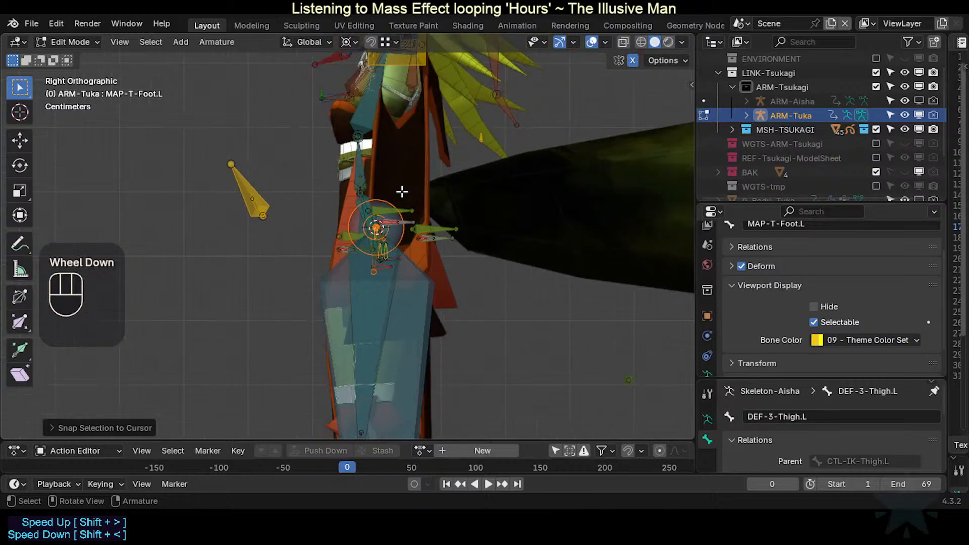
{"action": "mouse_move", "coordinate": [419, 227]}
{"action": "middle_mouse_down"}
{"action": "mouse_move", "coordinate": [344, 229]}
{"action": "mouse_move", "coordinate": [410, 219]}
{"action": "middle_mouse_up"}
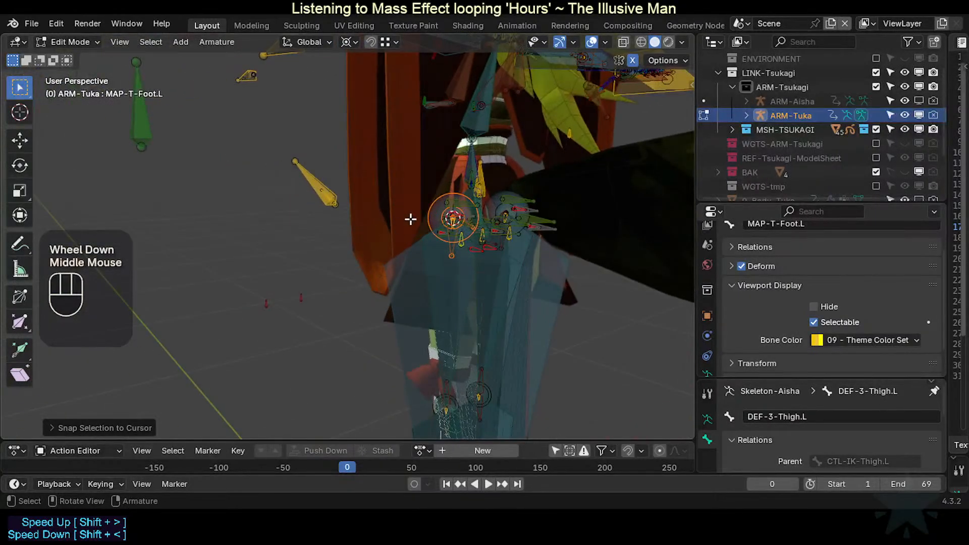
{"action": "middle_click_drag", "start_coordinate": [469, 152], "coordinate": [467, 223], "text": "shift"}
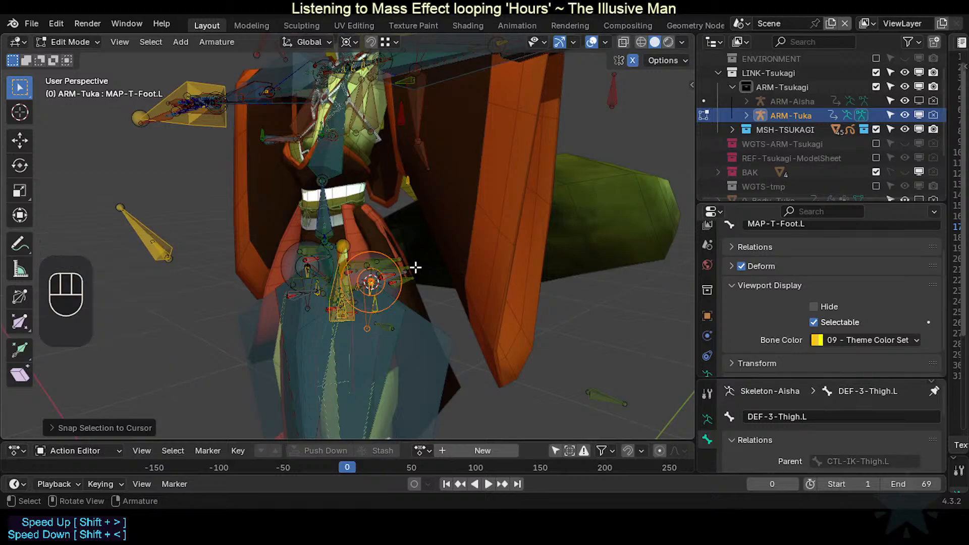
{"action": "key", "text": "KP_1"}
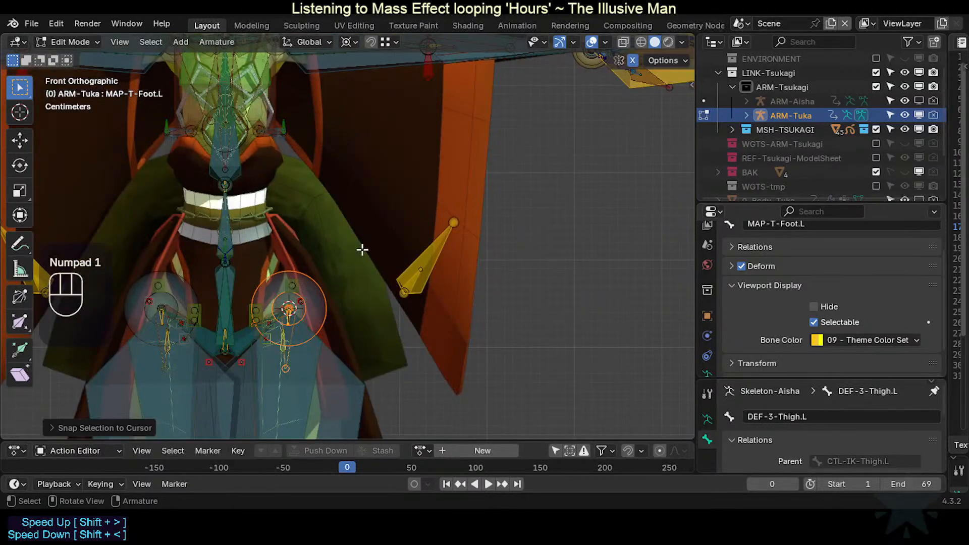
{"action": "scroll", "coordinate": [361, 249], "scroll_direction": "down", "scroll_amount": 2}
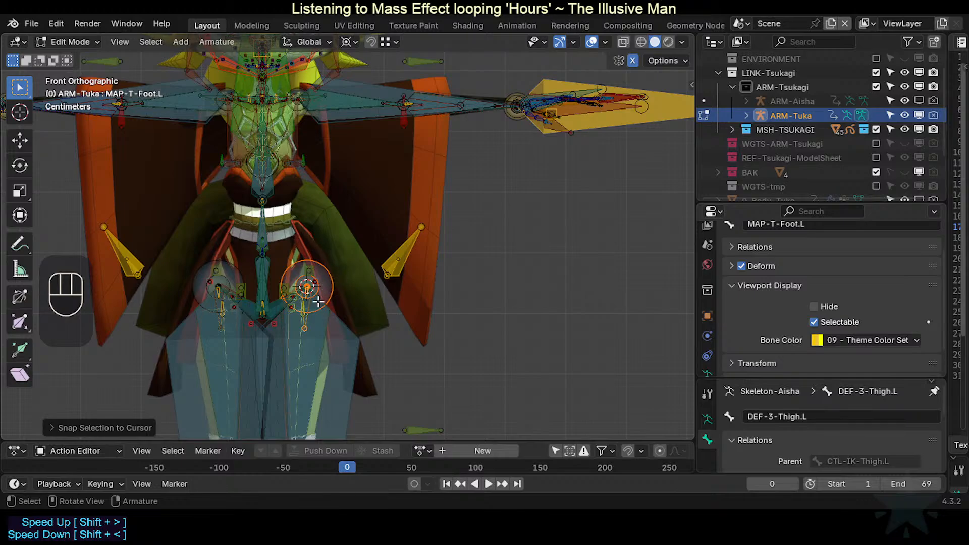
Step: Inspect the snapped left hip joints from the side, the front and oblique angles around the pelvis
{"action": "key", "text": "KP_3"}
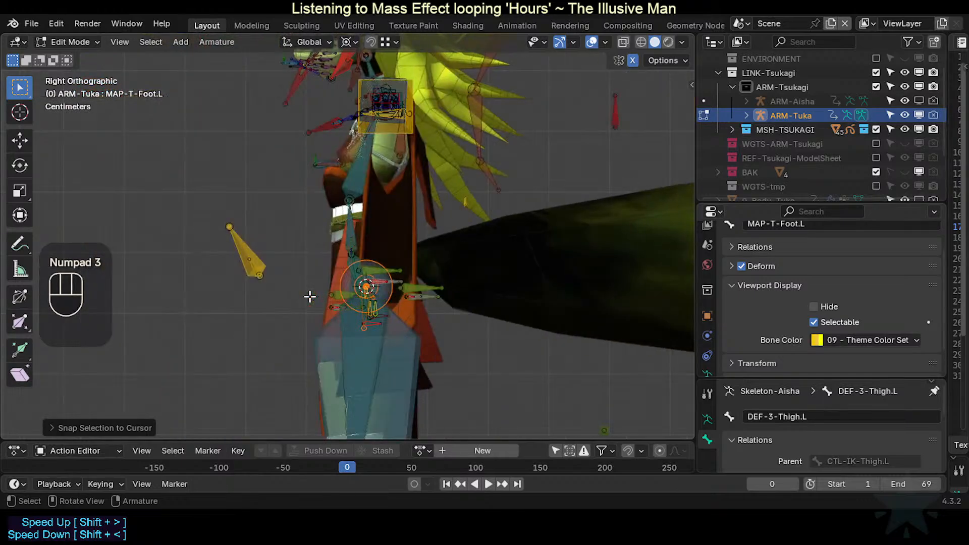
{"action": "scroll", "coordinate": [309, 297], "scroll_direction": "up", "scroll_amount": 2}
{"action": "middle_click_drag", "start_coordinate": [309, 296], "coordinate": [350, 316]}
{"action": "scroll", "coordinate": [401, 320], "scroll_direction": "up", "scroll_amount": 2}
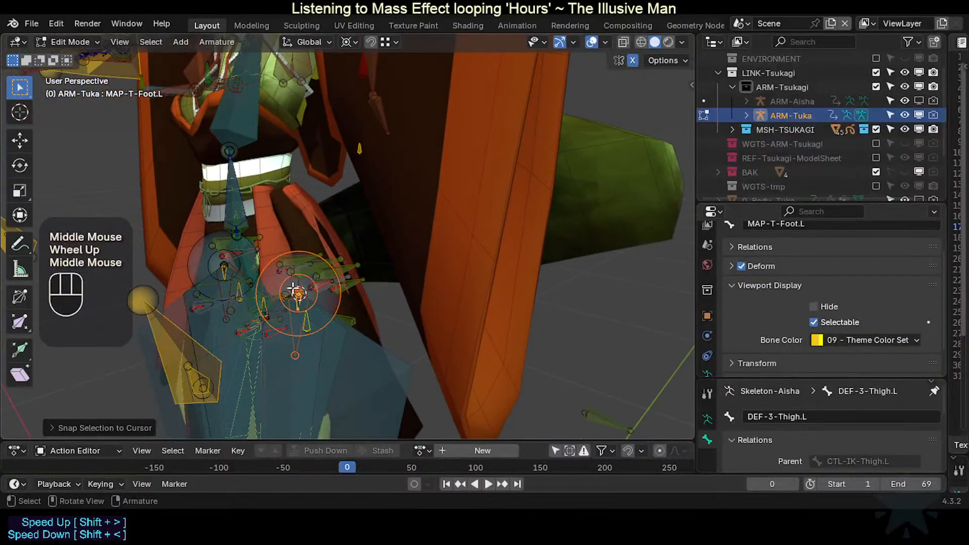
{"action": "key", "text": "KP_1"}
{"action": "scroll", "coordinate": [295, 288], "scroll_direction": "down", "scroll_amount": 1}
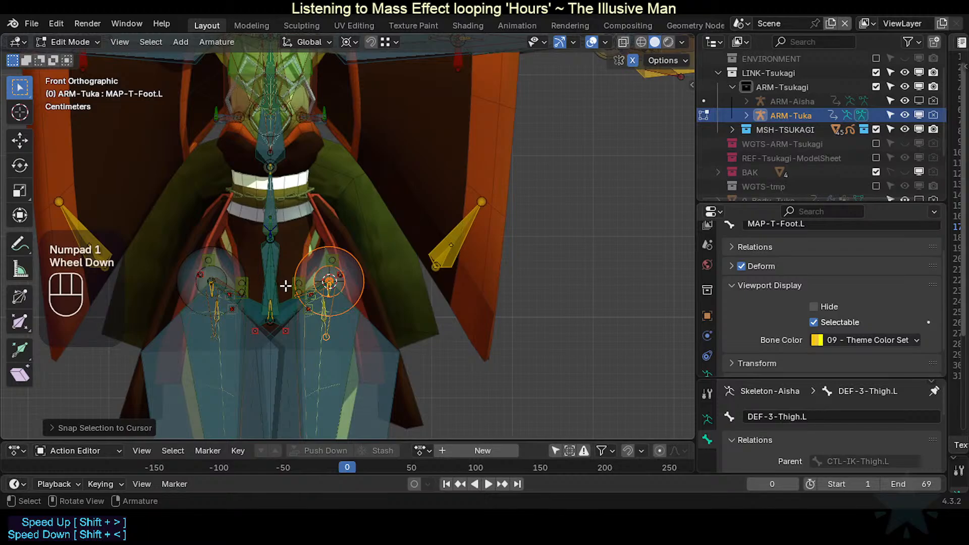
{"action": "middle_click_drag", "start_coordinate": [287, 286], "coordinate": [292, 309]}
{"action": "scroll", "coordinate": [324, 309], "scroll_direction": "up", "scroll_amount": 2}
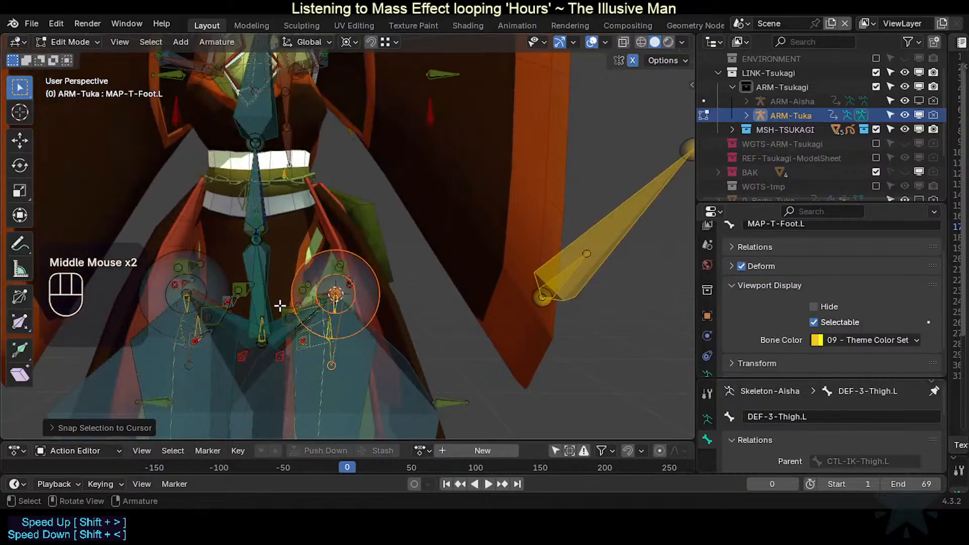
{"action": "scroll", "coordinate": [281, 303], "scroll_direction": "down", "scroll_amount": 2}
{"action": "middle_click", "coordinate": [283, 277]}
{"action": "middle_click_drag", "start_coordinate": [283, 277], "coordinate": [197, 277]}
{"action": "scroll", "coordinate": [197, 277], "scroll_direction": "down", "scroll_amount": 1}
{"action": "scroll", "coordinate": [364, 262], "scroll_direction": "up", "scroll_amount": 1}
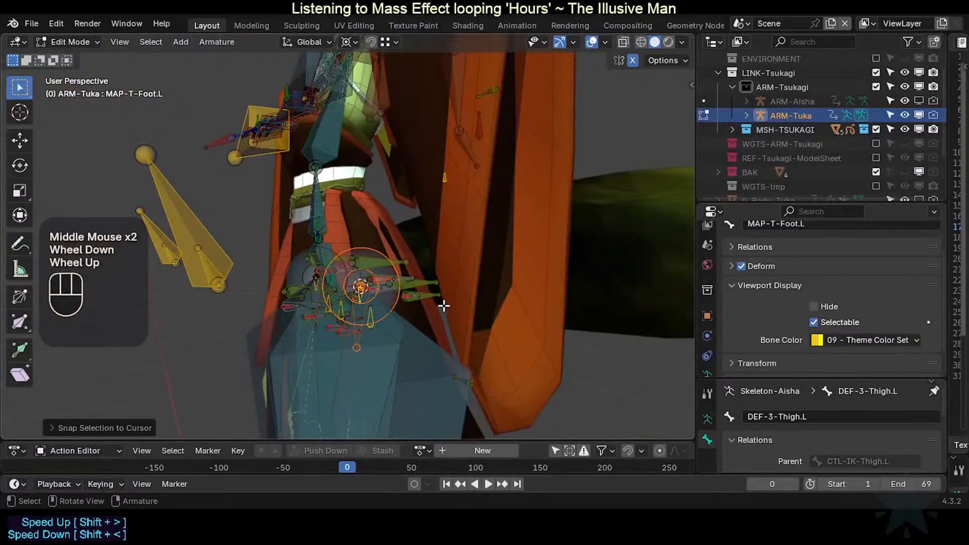
{"action": "scroll", "coordinate": [443, 306], "scroll_direction": "down", "scroll_amount": 1}
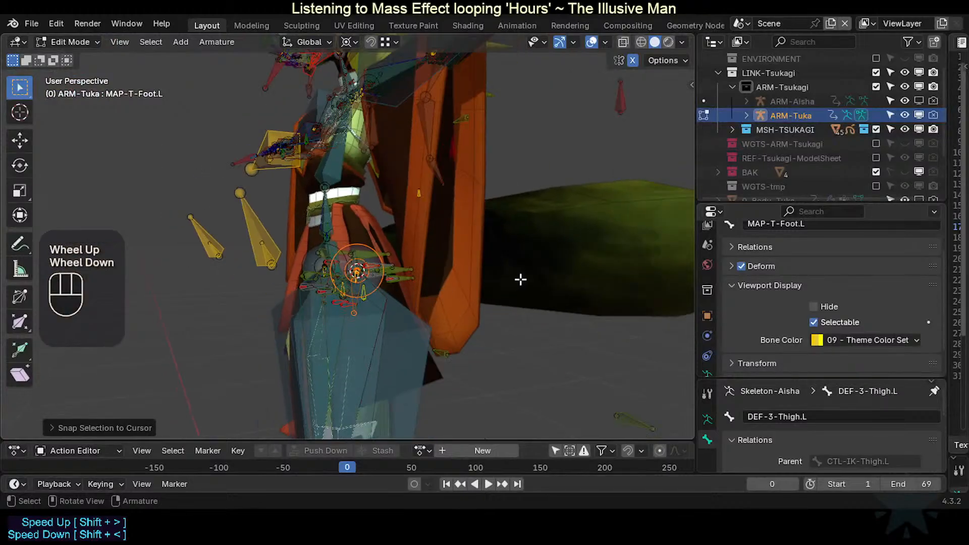
Step: Compare the left and right hip joints with the lower spine and thighs from several angles
{"action": "middle_click_drag", "start_coordinate": [387, 247], "coordinate": [344, 287]}
{"action": "scroll", "coordinate": [380, 256], "scroll_direction": "up", "scroll_amount": 2}
{"action": "scroll", "coordinate": [344, 256], "scroll_direction": "down", "scroll_amount": 1}
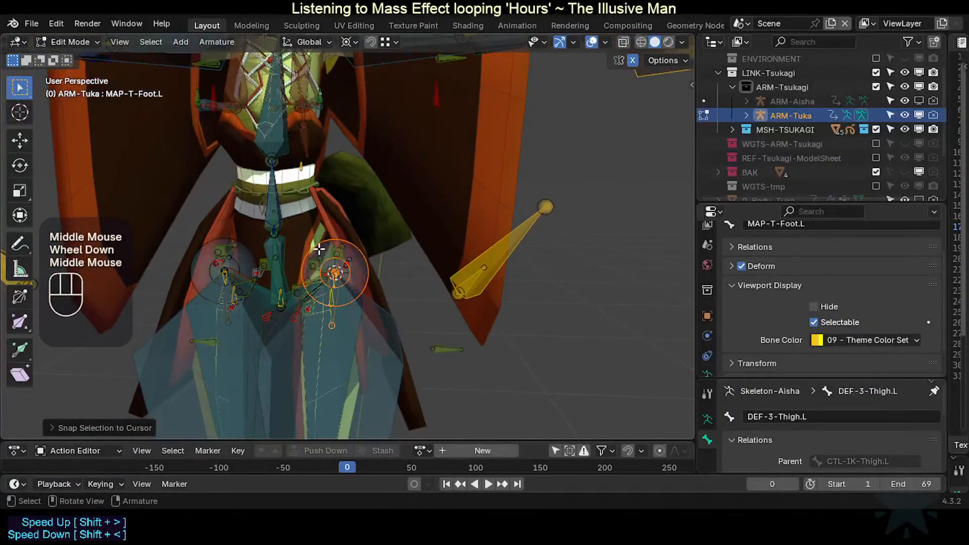
{"action": "middle_click_drag", "start_coordinate": [319, 249], "coordinate": [311, 248]}
{"action": "key", "text": "KP_1"}
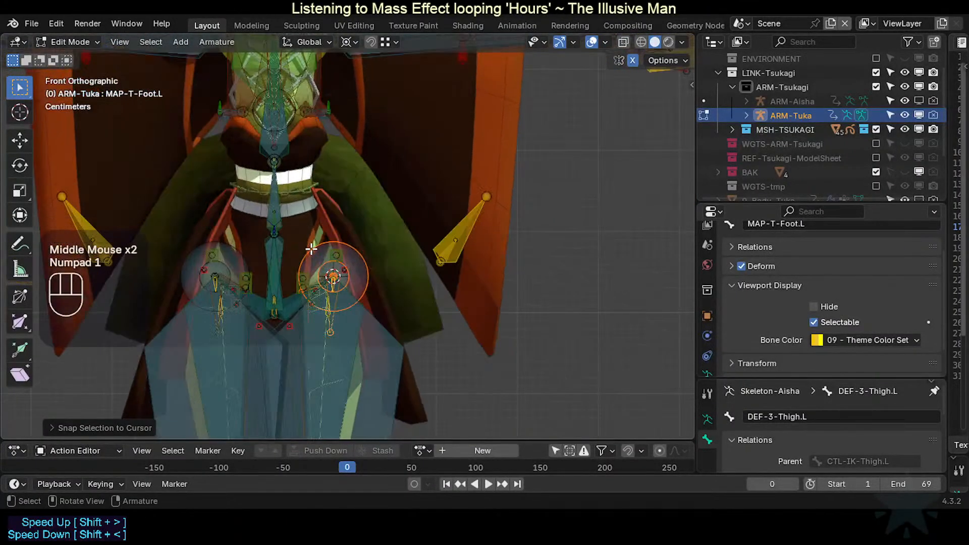
{"action": "scroll", "coordinate": [280, 288], "scroll_direction": "down", "scroll_amount": 1}
{"action": "mouse_move", "coordinate": [280, 288]}
{"action": "middle_mouse_down"}
{"action": "mouse_move", "coordinate": [335, 303]}
{"action": "mouse_move", "coordinate": [266, 285]}
{"action": "middle_mouse_up"}
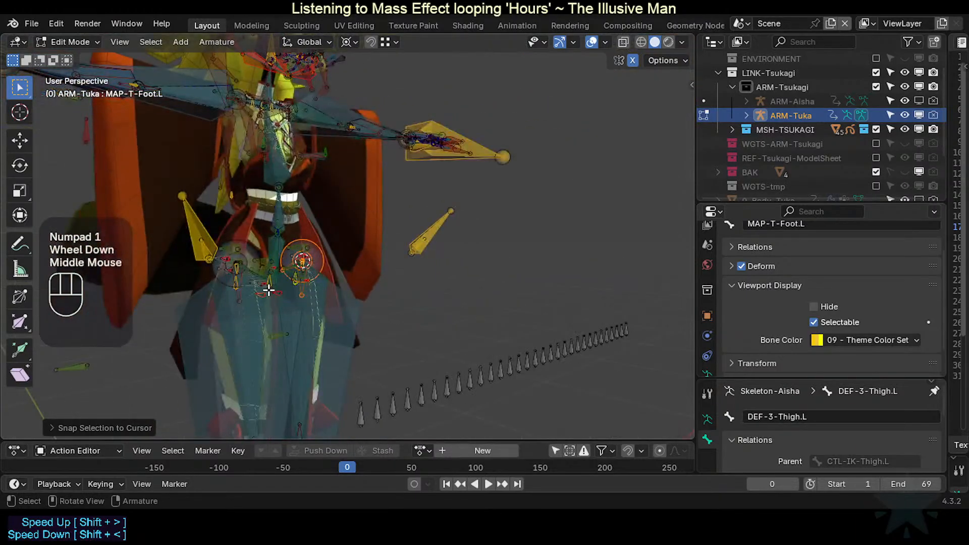
{"action": "scroll", "coordinate": [268, 290], "scroll_direction": "up", "scroll_amount": 2}
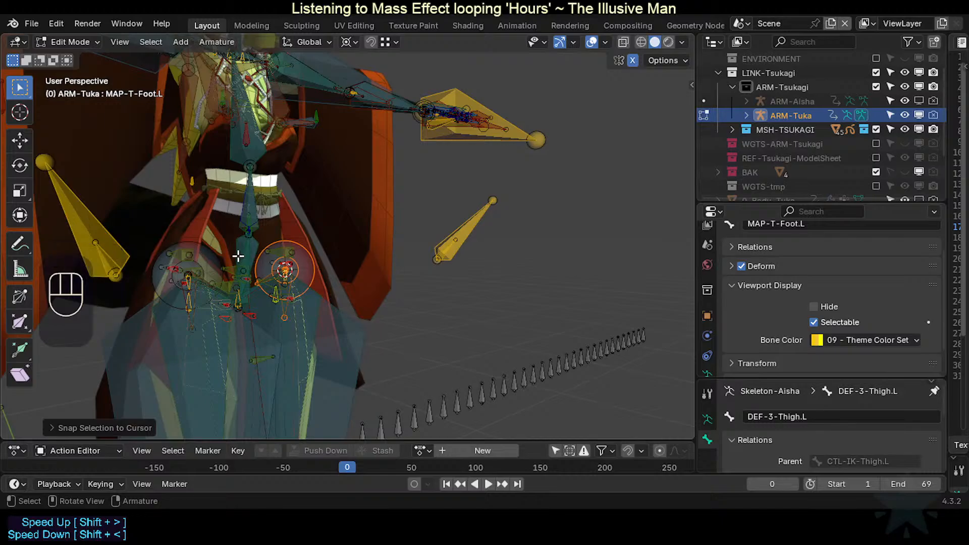
{"action": "middle_click_drag", "start_coordinate": [232, 260], "coordinate": [296, 256]}
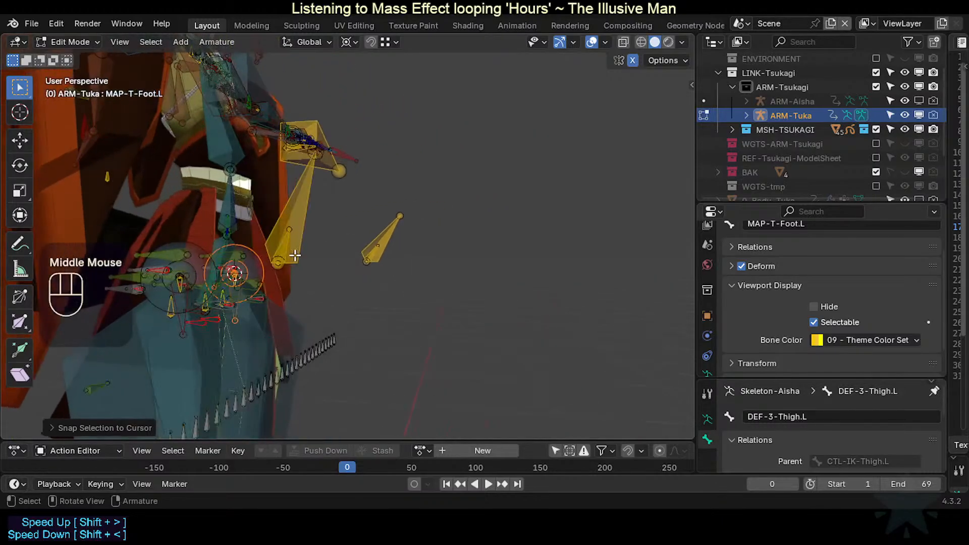
{"action": "middle_click_drag", "start_coordinate": [205, 155], "coordinate": [226, 182]}
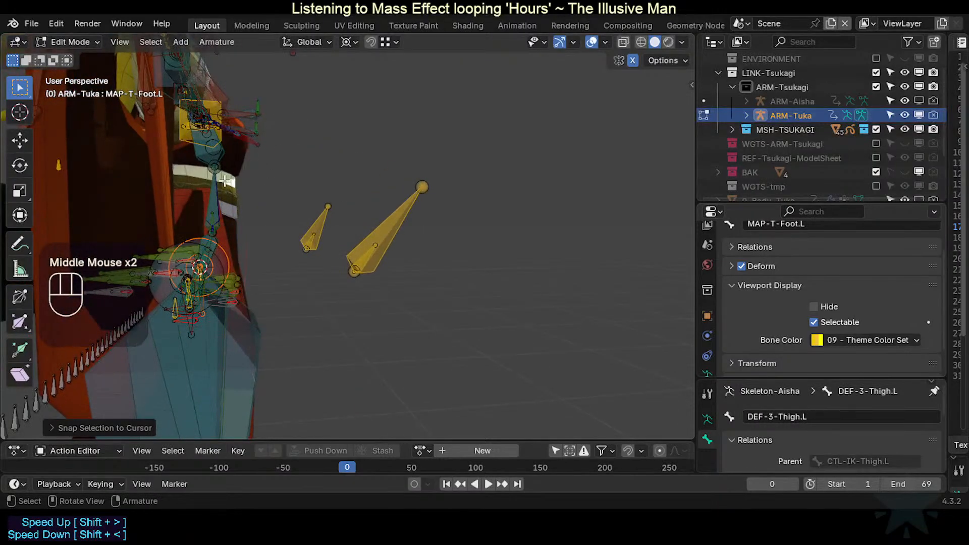
{"action": "key", "text": "KP_3"}
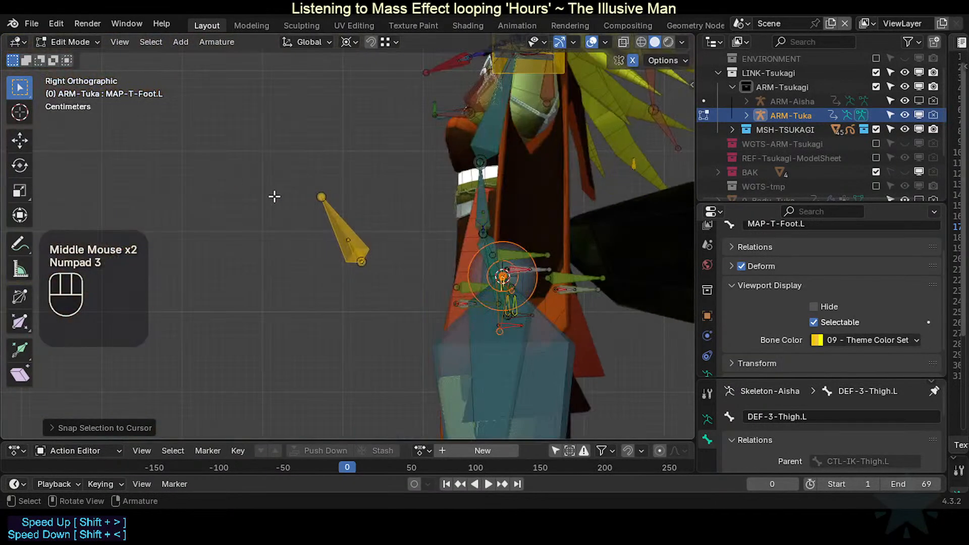
{"action": "middle_click_drag", "start_coordinate": [274, 196], "coordinate": [403, 219], "text": "shift"}
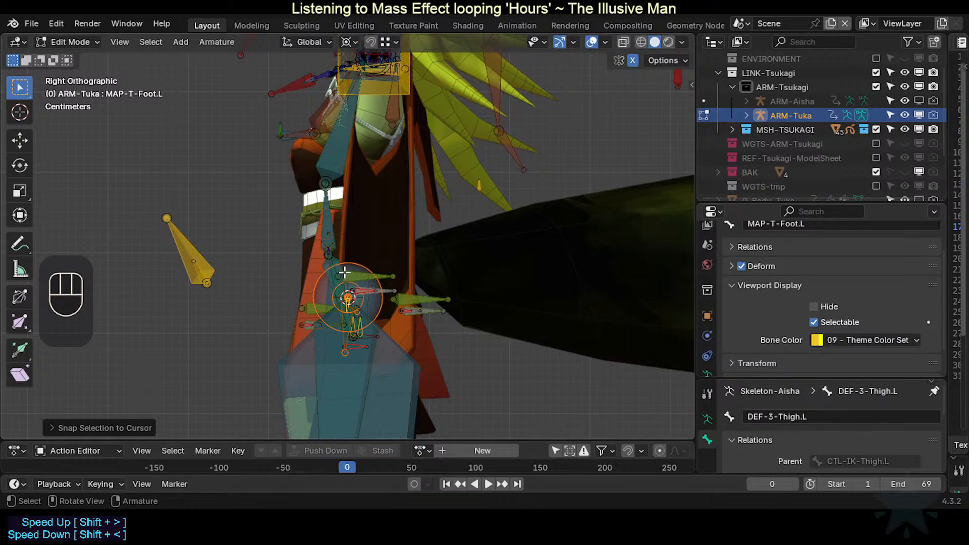
Step: Examine the spacing of both hip joints from the pelvis bones up close in the front view
{"action": "key", "text": "KP_1"}
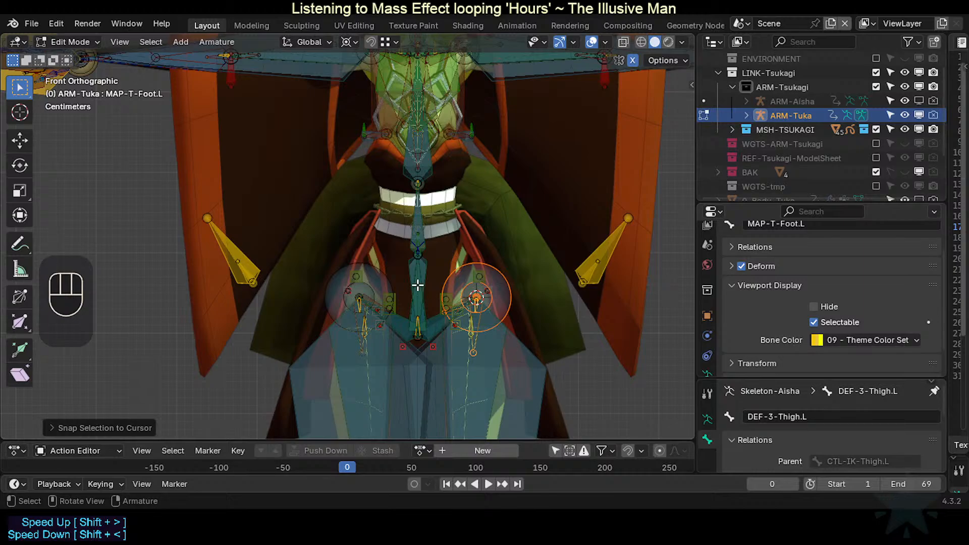
{"action": "scroll", "coordinate": [417, 284], "scroll_direction": "up", "scroll_amount": 2}
{"action": "middle_click_drag", "start_coordinate": [417, 283], "coordinate": [335, 266], "text": "shift"}
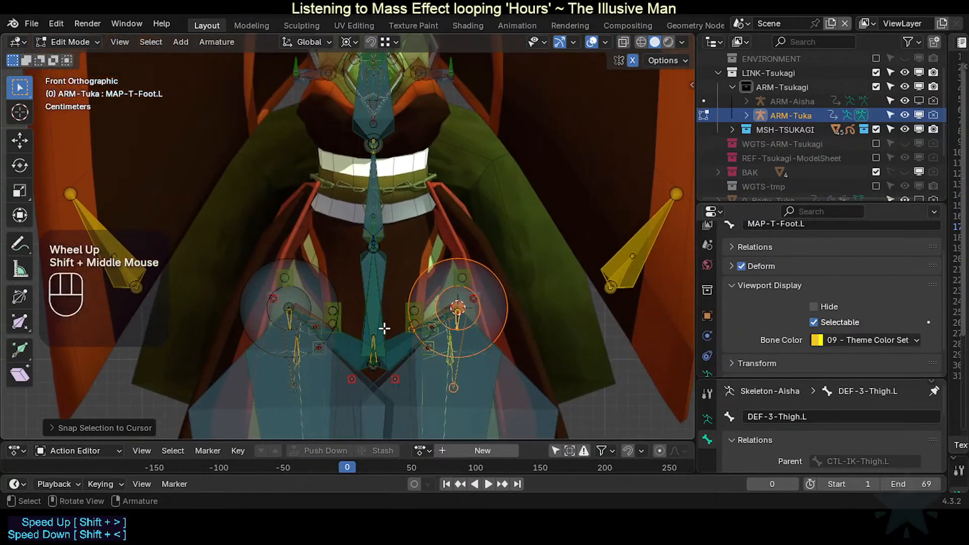
{"action": "middle_click_drag", "start_coordinate": [389, 324], "coordinate": [361, 318], "text": "shift"}
{"action": "scroll", "coordinate": [362, 315], "scroll_direction": "up", "scroll_amount": 2}
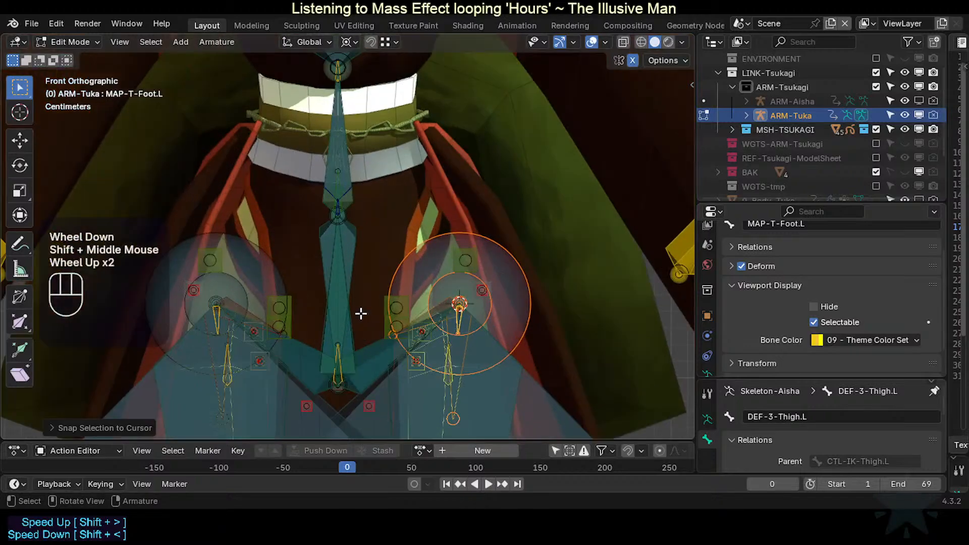
{"action": "scroll", "coordinate": [333, 295], "scroll_direction": "down", "scroll_amount": 2}
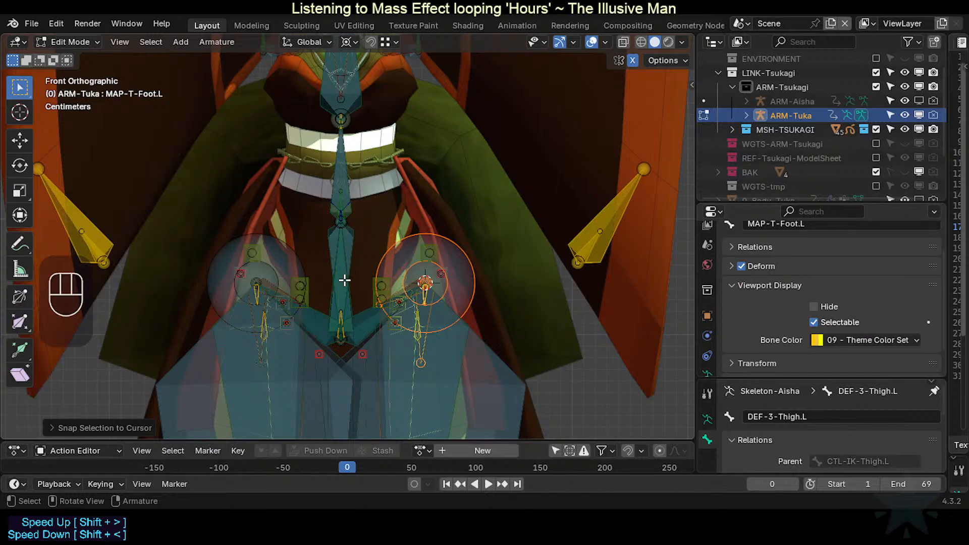
Step: Select the CTL-IK-HipsSway bone and examine its position against the spine and torso in the front view
{"action": "left_click", "coordinate": [341, 272]}
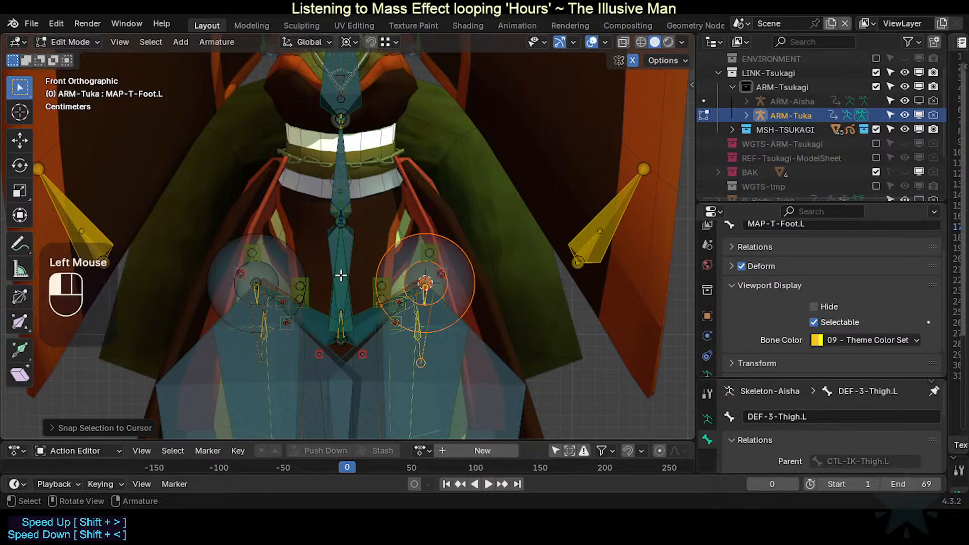
{"action": "scroll", "coordinate": [337, 266], "scroll_direction": "down", "scroll_amount": 1}
{"action": "middle_click_drag", "start_coordinate": [336, 266], "coordinate": [346, 305], "text": "shift"}
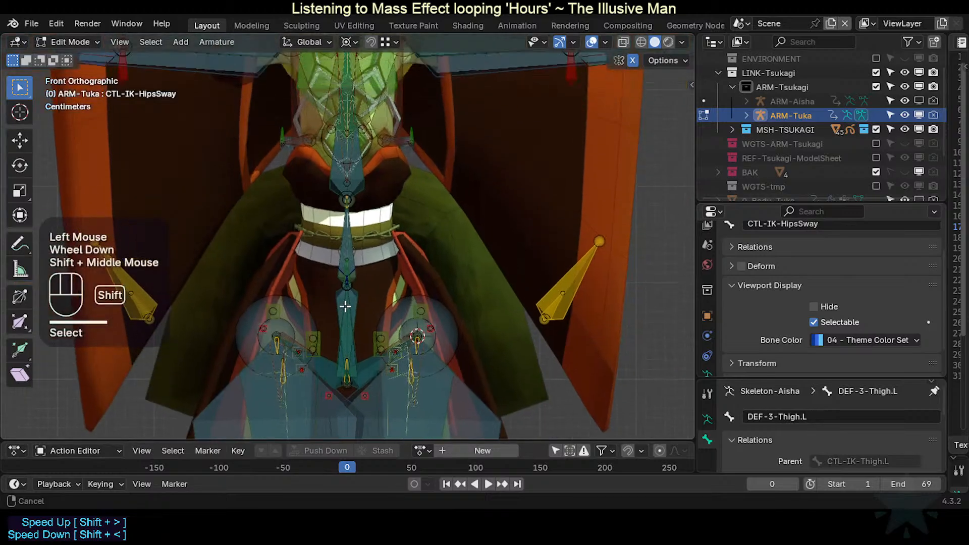
{"action": "scroll", "coordinate": [340, 167], "scroll_direction": "down", "scroll_amount": 1}
{"action": "middle_click_drag", "start_coordinate": [340, 166], "coordinate": [353, 349], "text": "shift"}
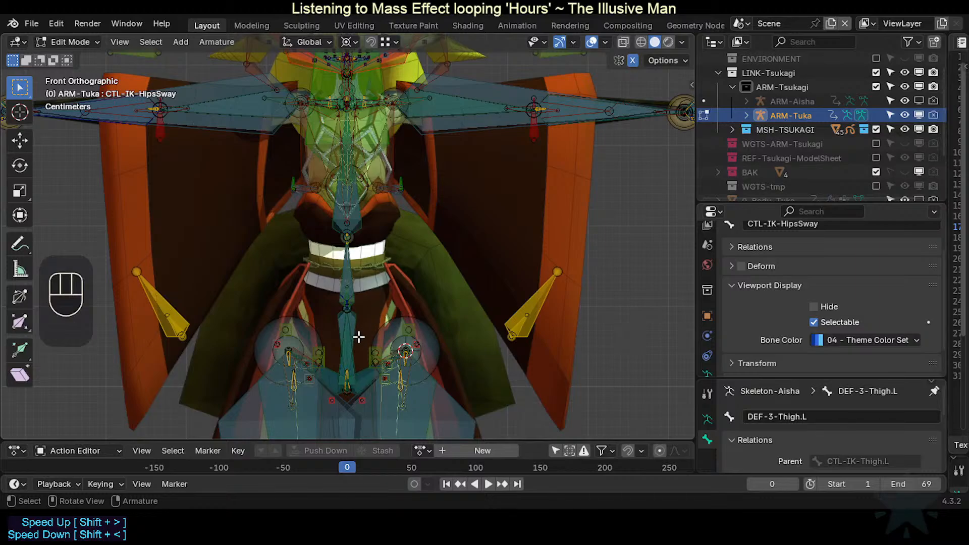
{"action": "middle_click_drag", "start_coordinate": [355, 337], "coordinate": [334, 302], "text": "shift"}
{"action": "scroll", "coordinate": [353, 281], "scroll_direction": "up", "scroll_amount": 2}
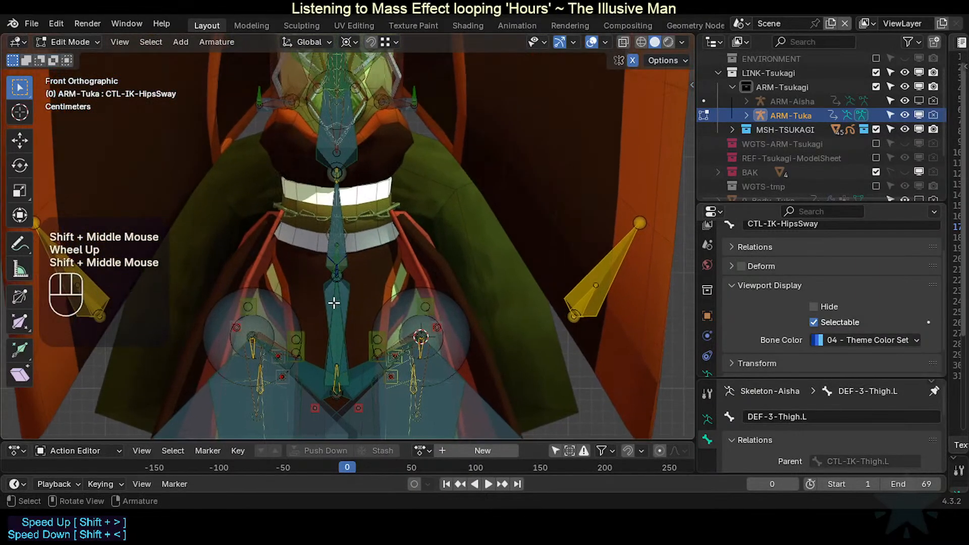
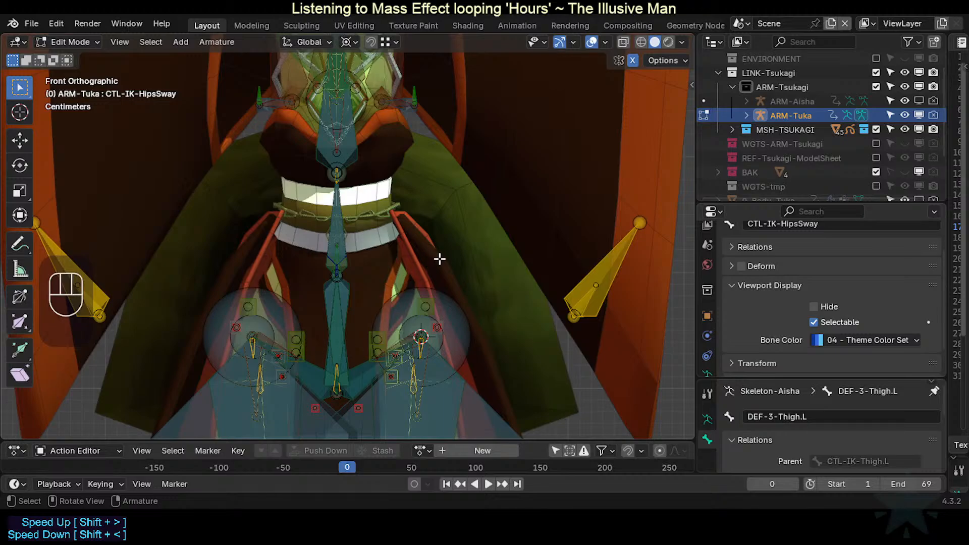
Step: Check the alignment of the hips sway bones with the hip joints in the side and front views
{"action": "scroll", "coordinate": [426, 295], "scroll_direction": "down", "scroll_amount": 2}
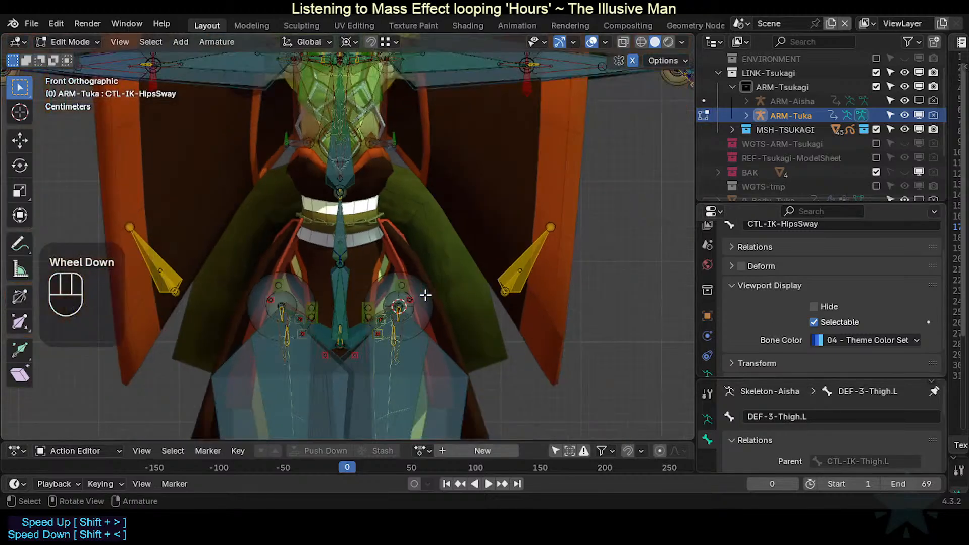
{"action": "key", "text": "KP_3"}
{"action": "scroll", "coordinate": [426, 296], "scroll_direction": "up", "scroll_amount": 2}
{"action": "scroll", "coordinate": [283, 275], "scroll_direction": "down", "scroll_amount": 2}
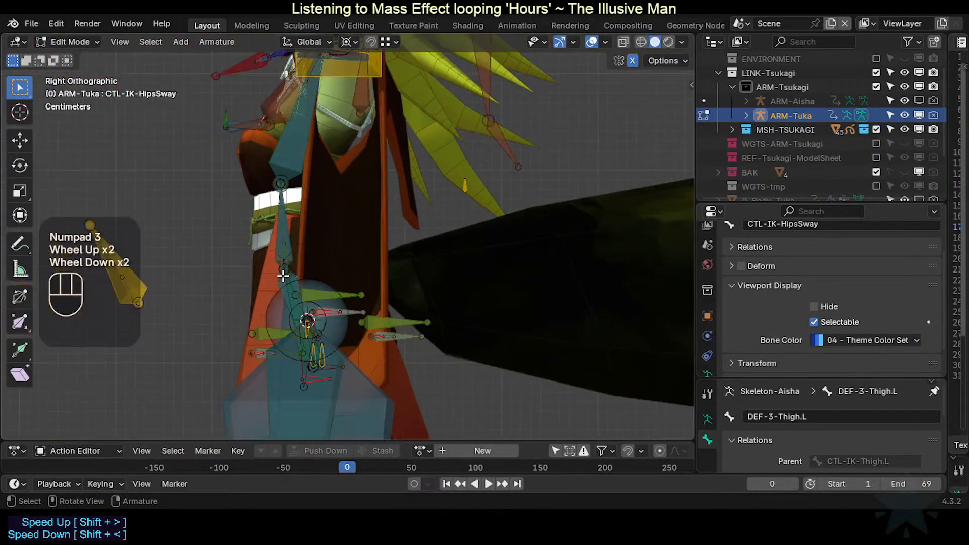
{"action": "key", "text": "KP_1"}
{"action": "scroll", "coordinate": [282, 275], "scroll_direction": "up", "scroll_amount": 1}
{"action": "middle_click_drag", "start_coordinate": [283, 275], "coordinate": [338, 283], "text": "shift"}
{"action": "scroll", "coordinate": [323, 297], "scroll_direction": "up", "scroll_amount": 2}
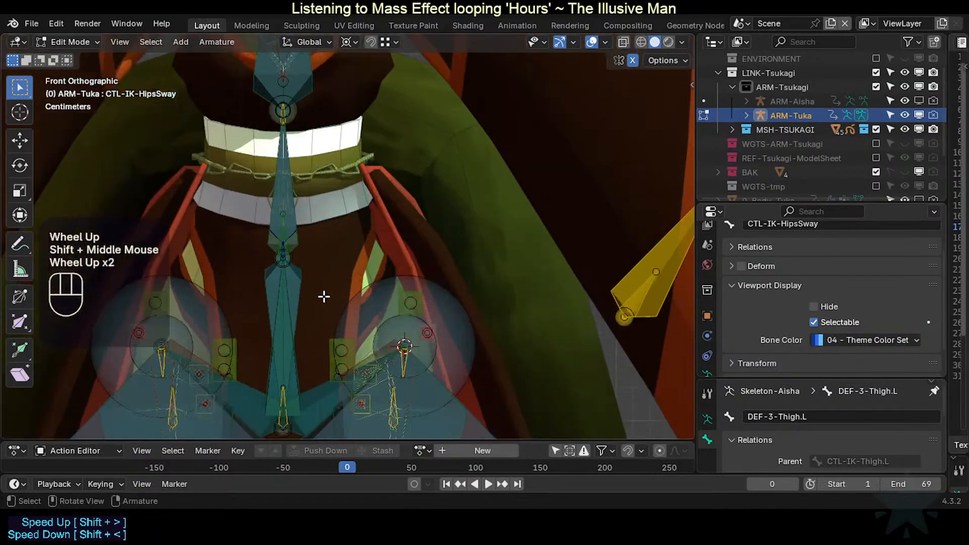
{"action": "scroll", "coordinate": [305, 311], "scroll_direction": "down", "scroll_amount": 2}
{"action": "middle_click_drag", "start_coordinate": [305, 312], "coordinate": [312, 326], "text": "shift"}
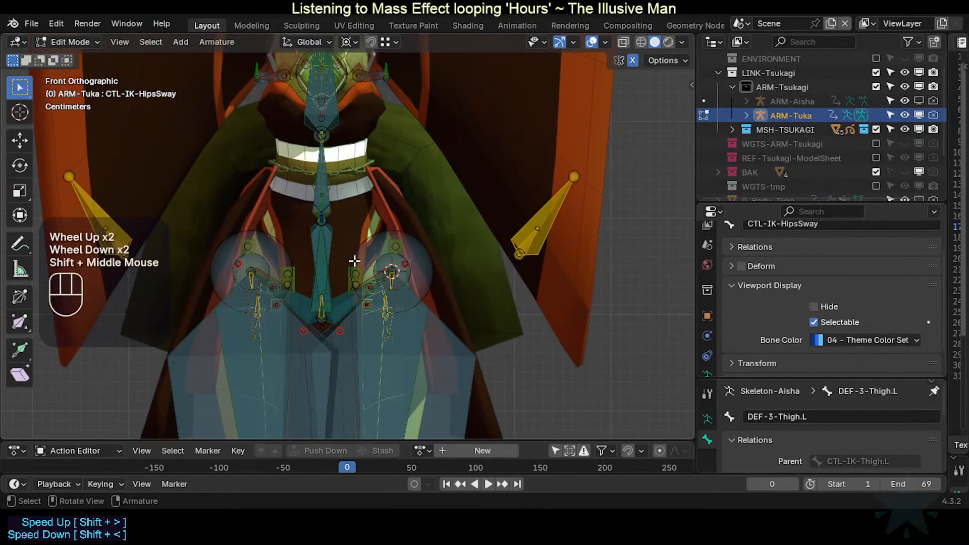
{"action": "scroll", "coordinate": [324, 226], "scroll_direction": "up", "scroll_amount": 1}
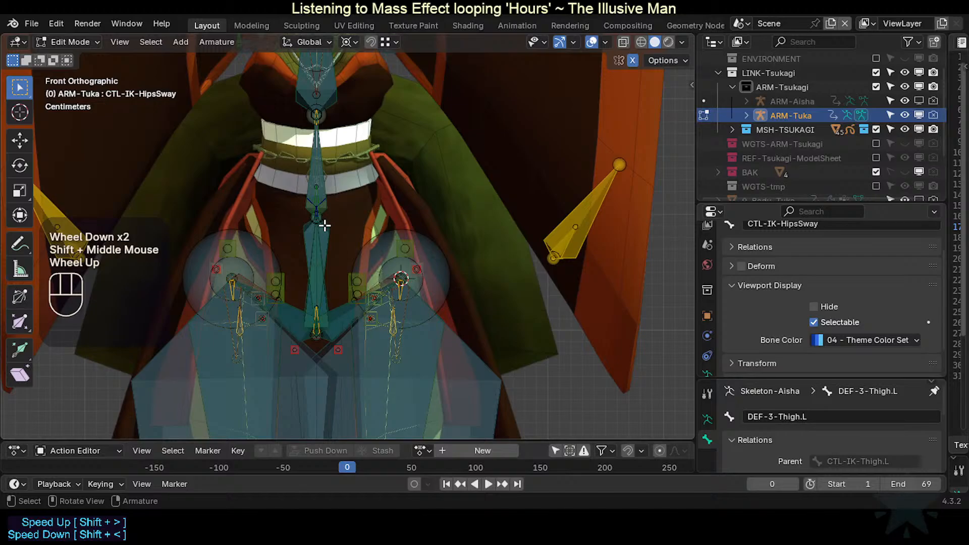
Step: Select the CTL-FK-HipsSway bone and examine it up close in perspective
{"action": "left_click", "coordinate": [328, 271]}
{"action": "middle_click_drag", "start_coordinate": [329, 271], "coordinate": [265, 277]}
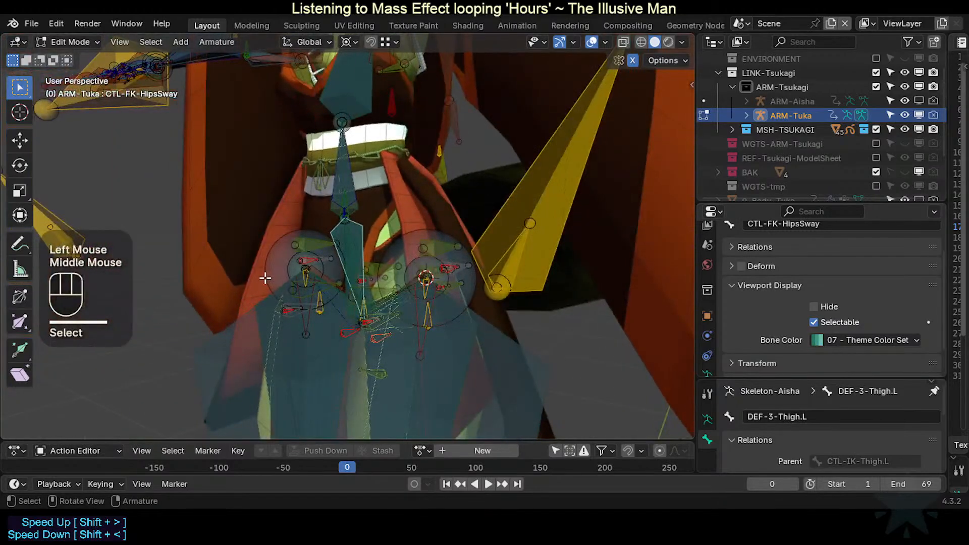
{"action": "scroll", "coordinate": [265, 277], "scroll_direction": "up", "scroll_amount": 3}
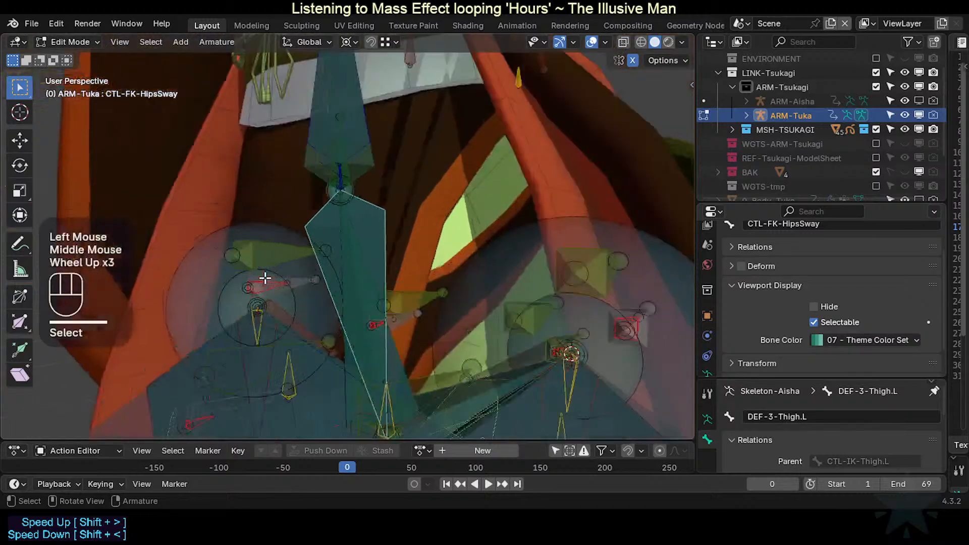
{"action": "middle_click", "coordinate": [262, 214], "text": "shift"}
{"action": "scroll", "coordinate": [262, 214], "scroll_direction": "down", "scroll_amount": 1, "text": "shift"}
{"action": "middle_click_drag", "start_coordinate": [262, 214], "coordinate": [362, 213], "text": "shift"}
{"action": "scroll", "coordinate": [361, 292], "scroll_direction": "down", "scroll_amount": 1}
{"action": "middle_click_drag", "start_coordinate": [362, 292], "coordinate": [240, 150], "text": "shift"}
Step: Circle-select the joint between the hips sway bones and the lower spine in the front view
{"action": "key", "text": "KP_1"}
{"action": "scroll", "coordinate": [294, 163], "scroll_direction": "down", "scroll_amount": 2}
{"action": "scroll", "coordinate": [308, 187], "scroll_direction": "down", "scroll_amount": 3}
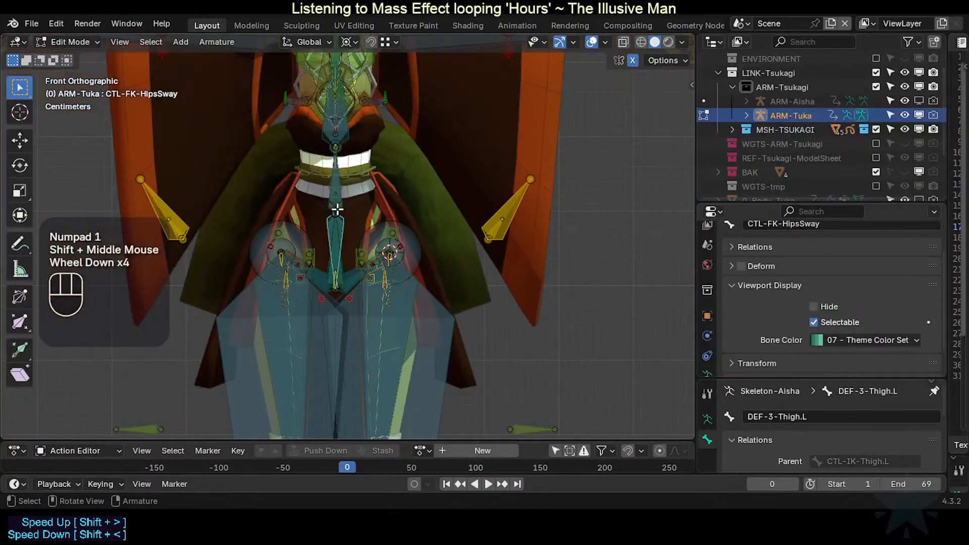
{"action": "key", "text": "c"}
{"action": "left_click", "coordinate": [337, 214]}
{"action": "right_click", "coordinate": [337, 213]}
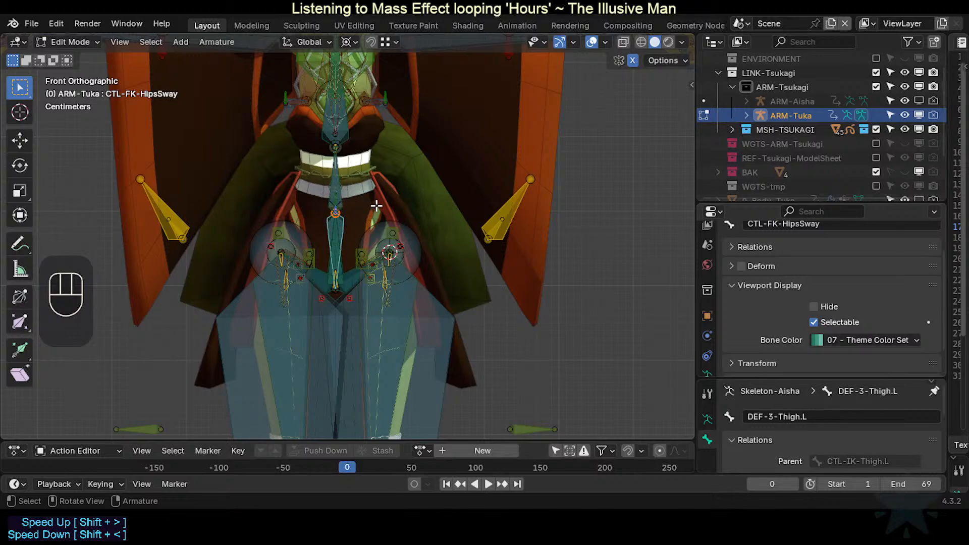
Step: Select the POL-Leg.L bone and view its placement at the left hip from the side
{"action": "left_click", "coordinate": [392, 208]}
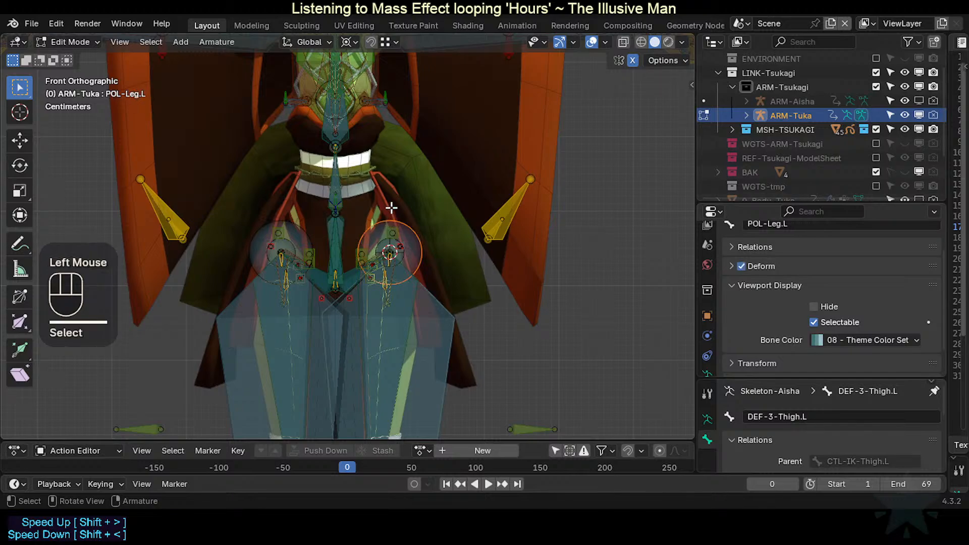
{"action": "left_click", "coordinate": [389, 211]}
{"action": "scroll", "coordinate": [385, 208], "scroll_direction": "up", "scroll_amount": 1}
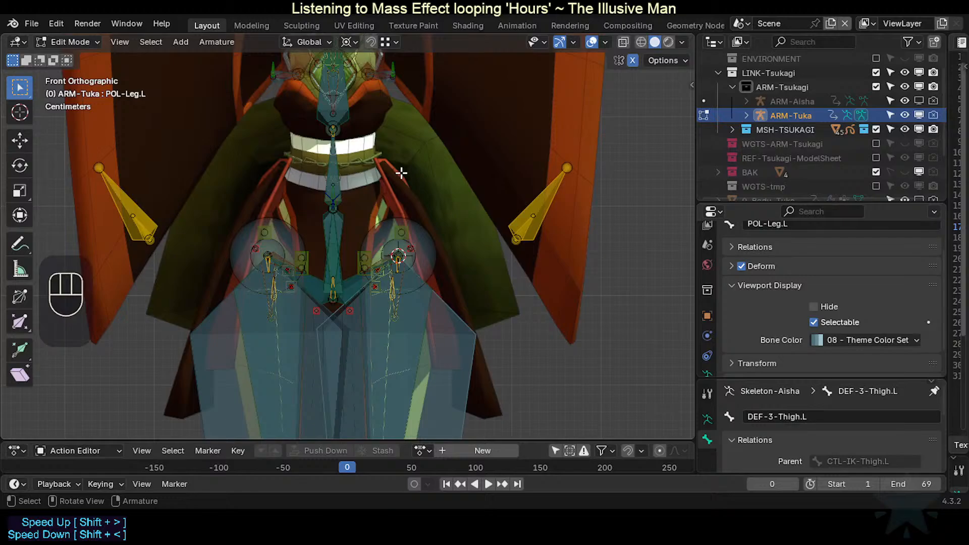
{"action": "key", "text": "KP_3"}
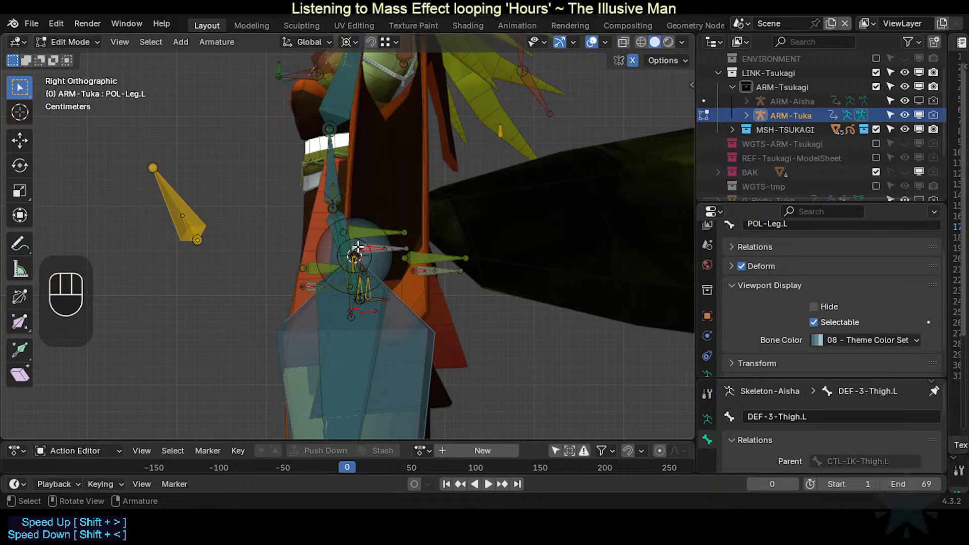
Step: Select the CTL-FK-Chest bone above the waist in the side view
{"action": "middle_click_drag", "start_coordinate": [338, 68], "coordinate": [335, 184], "text": "shift"}
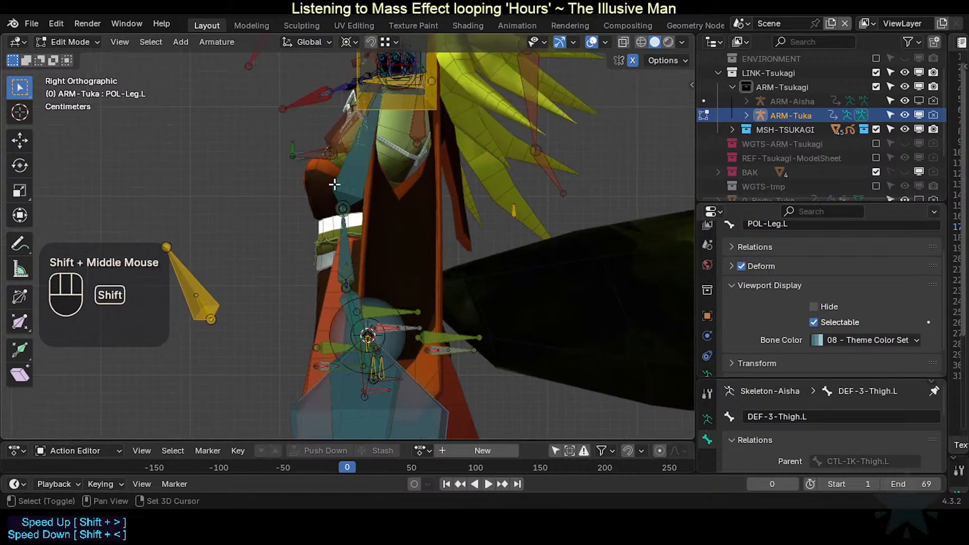
{"action": "left_click", "coordinate": [347, 183]}
{"action": "left_click", "coordinate": [348, 180]}
{"action": "left_click", "coordinate": [349, 180]}
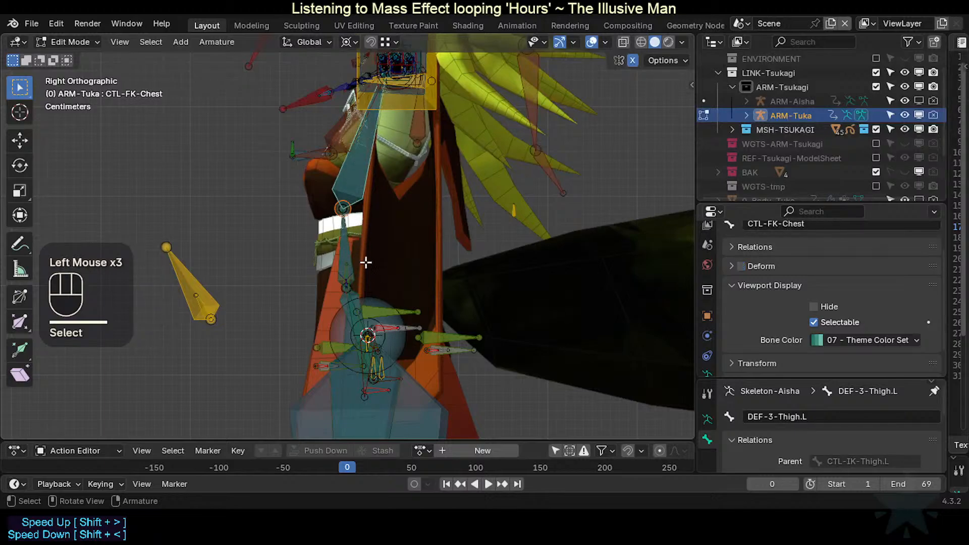
Step: Compare the placement of the chest and spine bones with the torso mesh in the front and side views
{"action": "mouse_move", "coordinate": [363, 250]}
{"action": "middle_mouse_down", "text": "shift"}
{"action": "mouse_move", "coordinate": [406, 270]}
{"action": "mouse_move", "coordinate": [339, 243]}
{"action": "mouse_move", "coordinate": [368, 288]}
{"action": "mouse_move", "coordinate": [368, 262]}
{"action": "middle_mouse_up", "text": "shift"}
{"action": "scroll", "coordinate": [408, 272], "scroll_direction": "up", "scroll_amount": 2}
{"action": "key", "text": "KP_1"}
{"action": "scroll", "coordinate": [346, 242], "scroll_direction": "down", "scroll_amount": 2}
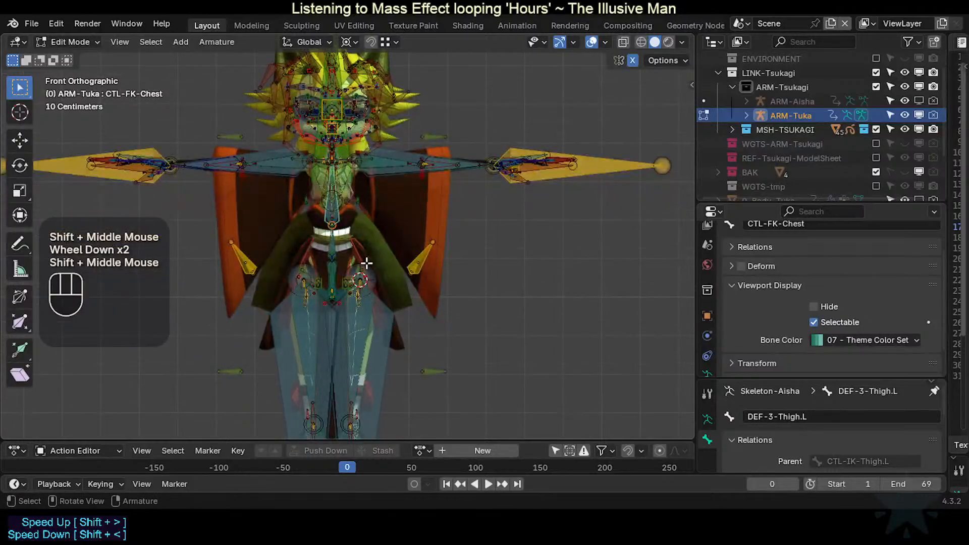
{"action": "key", "text": "KP_3"}
{"action": "scroll", "coordinate": [367, 263], "scroll_direction": "up", "scroll_amount": 2}
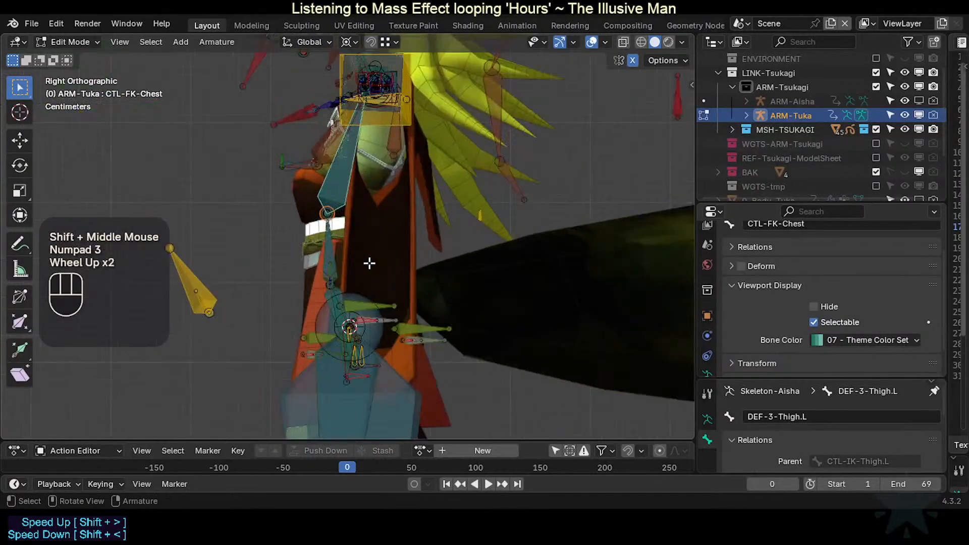
{"action": "scroll", "coordinate": [330, 318], "scroll_direction": "up", "scroll_amount": 2}
{"action": "scroll", "coordinate": [335, 298], "scroll_direction": "down", "scroll_amount": 1}
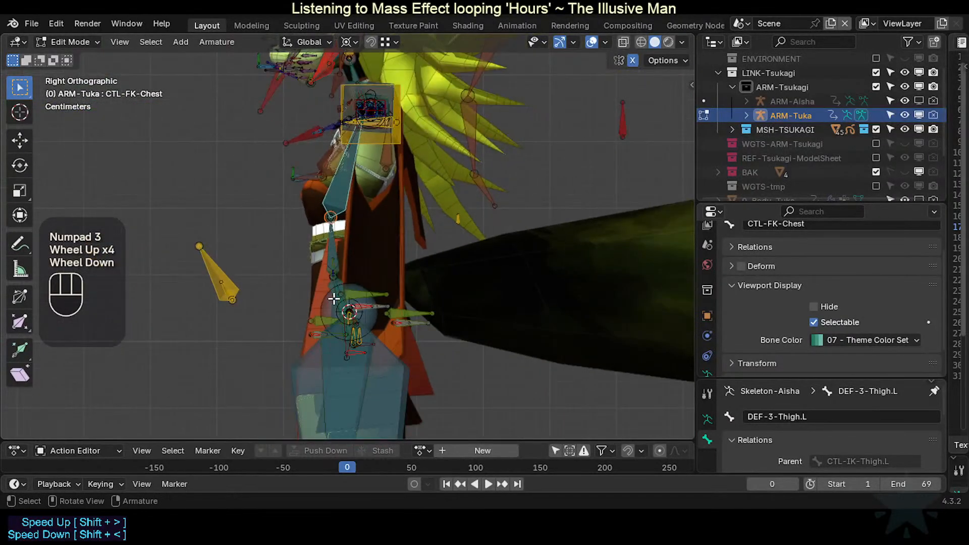
{"action": "middle_click_drag", "start_coordinate": [335, 299], "coordinate": [395, 326], "text": "shift"}
{"action": "scroll", "coordinate": [396, 326], "scroll_direction": "up", "scroll_amount": 2}
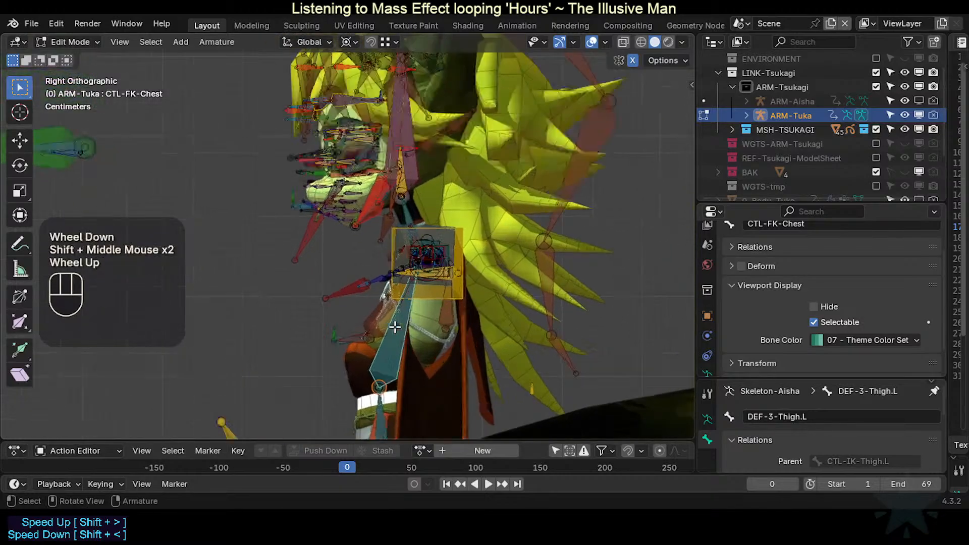
Step: Examine the shoulder, arm and leg bones against the body mesh from the front and in perspective
{"action": "key", "text": "KP_1"}
{"action": "scroll", "coordinate": [396, 325], "scroll_direction": "down", "scroll_amount": 3}
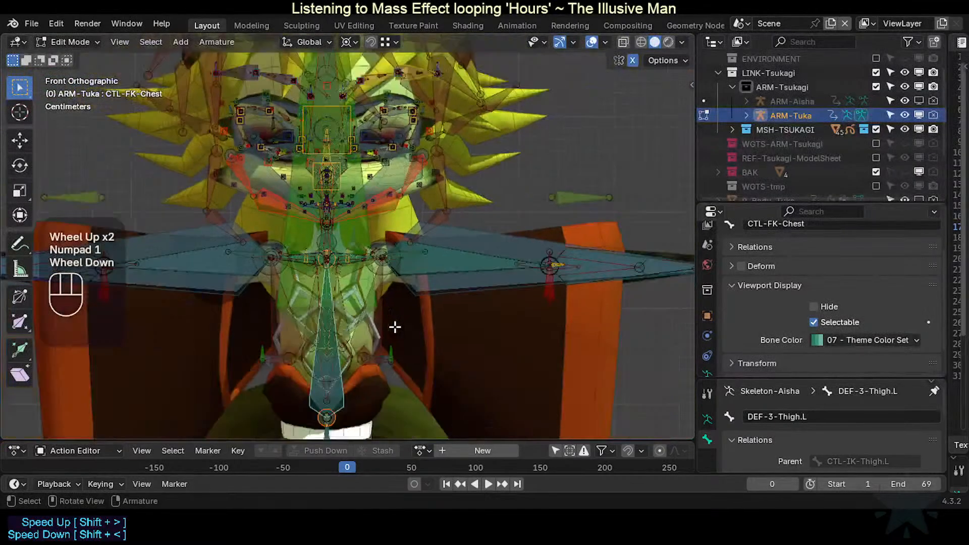
{"action": "middle_click_drag", "start_coordinate": [400, 333], "coordinate": [399, 192], "text": "shift"}
{"action": "scroll", "coordinate": [399, 191], "scroll_direction": "up", "scroll_amount": 2}
{"action": "middle_click_drag", "start_coordinate": [433, 140], "coordinate": [292, 199], "text": "shift"}
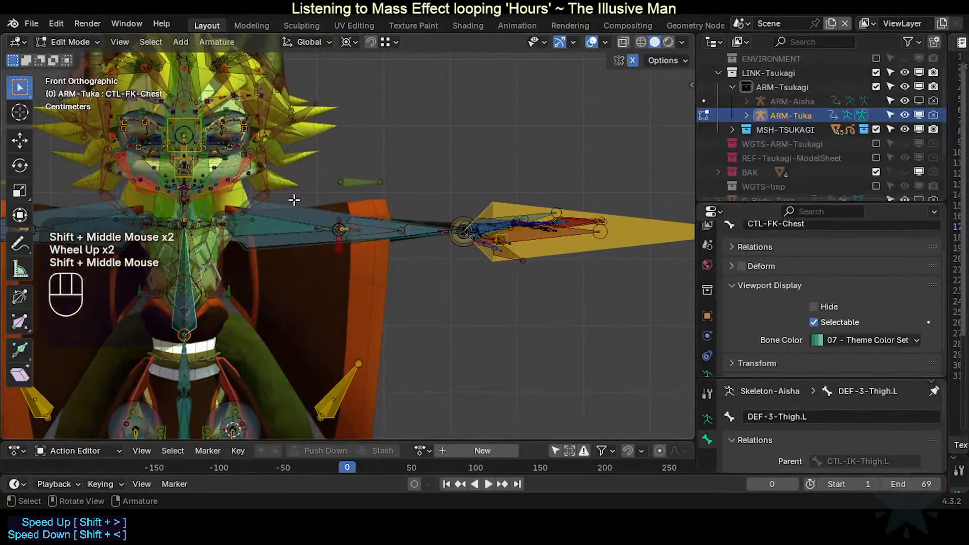
{"action": "scroll", "coordinate": [411, 212], "scroll_direction": "up", "scroll_amount": 2}
{"action": "middle_click_drag", "start_coordinate": [411, 212], "coordinate": [303, 250]}
{"action": "scroll", "coordinate": [313, 288], "scroll_direction": "down", "scroll_amount": 1}
{"action": "scroll", "coordinate": [308, 287], "scroll_direction": "up", "scroll_amount": 1}
{"action": "scroll", "coordinate": [303, 285], "scroll_direction": "down", "scroll_amount": 1}
{"action": "scroll", "coordinate": [368, 294], "scroll_direction": "down", "scroll_amount": 1}
{"action": "scroll", "coordinate": [381, 296], "scroll_direction": "up", "scroll_amount": 2}
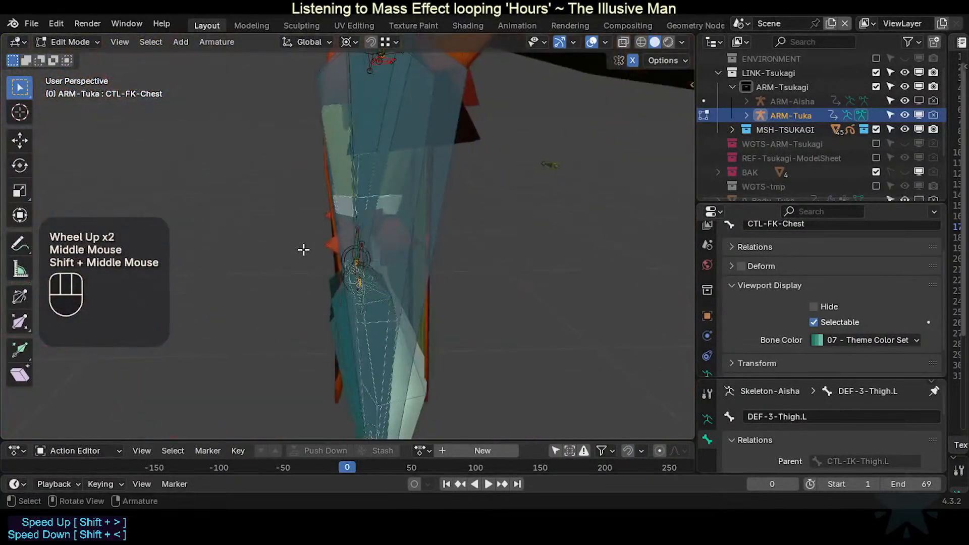
{"action": "scroll", "coordinate": [370, 270], "scroll_direction": "down", "scroll_amount": 2}
{"action": "middle_click_drag", "start_coordinate": [363, 266], "coordinate": [312, 310], "text": "shift"}
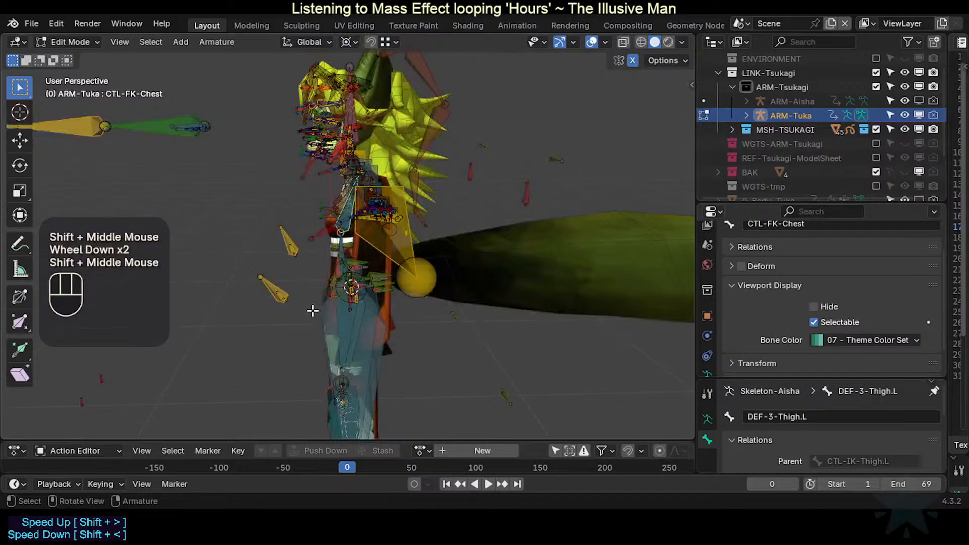
Step: Recheck the line of the chest, spine and hip bones in the side and front views
{"action": "key", "text": "KP_3"}
{"action": "scroll", "coordinate": [313, 310], "scroll_direction": "up", "scroll_amount": 1}
{"action": "scroll", "coordinate": [313, 310], "scroll_direction": "up", "scroll_amount": 2}
{"action": "middle_click_drag", "start_coordinate": [333, 237], "coordinate": [345, 239], "text": "shift"}
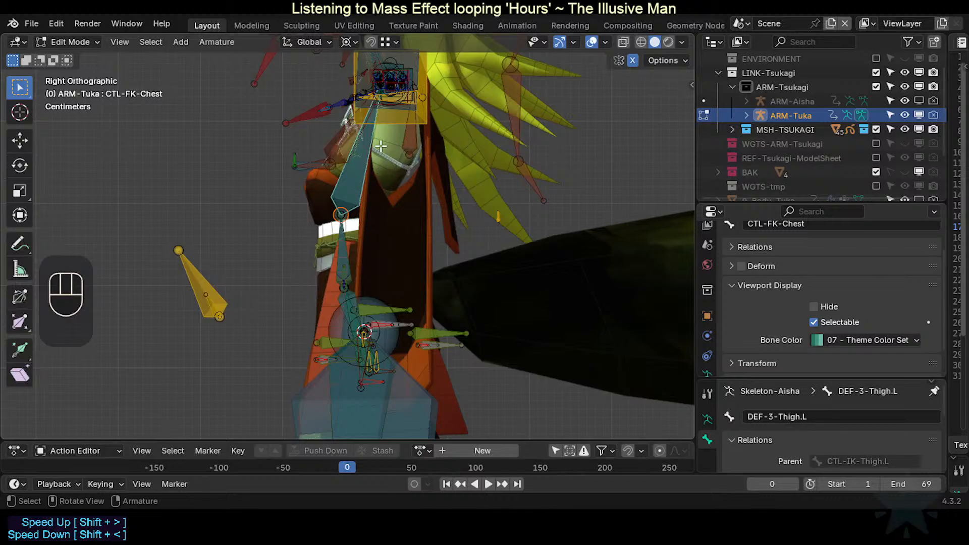
{"action": "scroll", "coordinate": [381, 146], "scroll_direction": "up", "scroll_amount": 1}
{"action": "scroll", "coordinate": [398, 124], "scroll_direction": "down", "scroll_amount": 3}
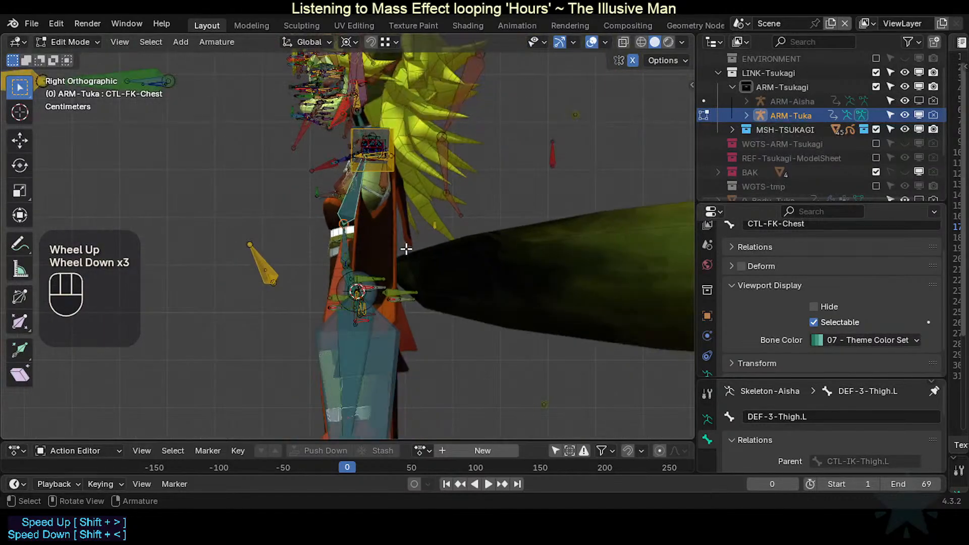
{"action": "key", "text": "KP_1"}
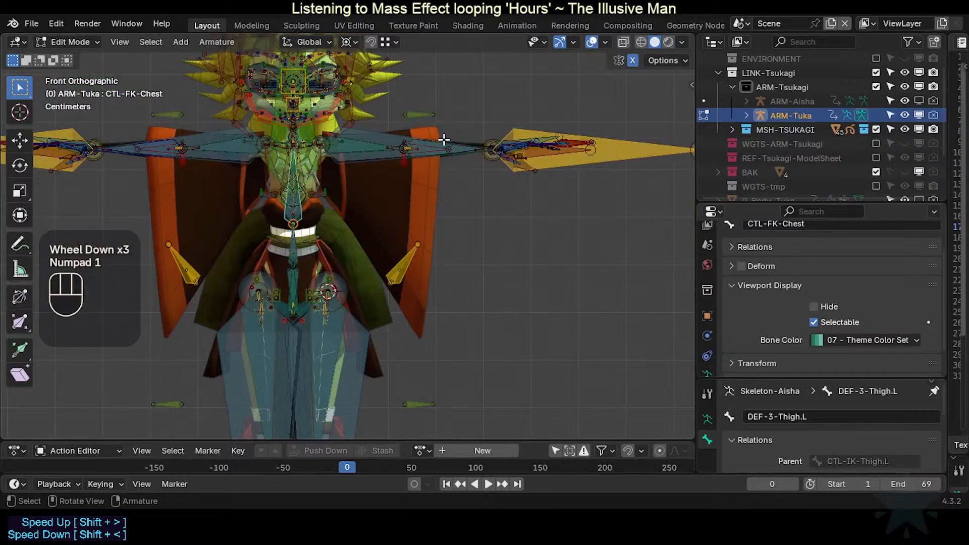
{"action": "scroll", "coordinate": [348, 268], "scroll_direction": "up", "scroll_amount": 2}
{"action": "scroll", "coordinate": [346, 271], "scroll_direction": "down", "scroll_amount": 3}
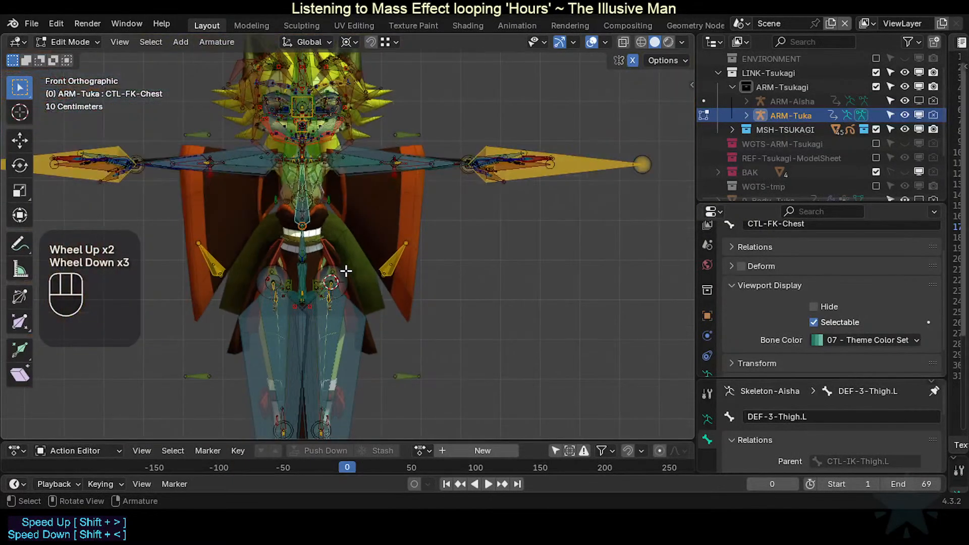
Step: Return ARM-Tuka to Object Mode, hide it in the viewport and show ARM-Aisha instead
{"action": "key", "text": "ctrl+Tab"}
{"action": "scroll", "coordinate": [414, 255], "scroll_direction": "up", "scroll_amount": 2}
{"action": "middle_click_drag", "start_coordinate": [352, 313], "coordinate": [371, 219], "text": "shift"}
{"action": "scroll", "coordinate": [366, 222], "scroll_direction": "up", "scroll_amount": 4}
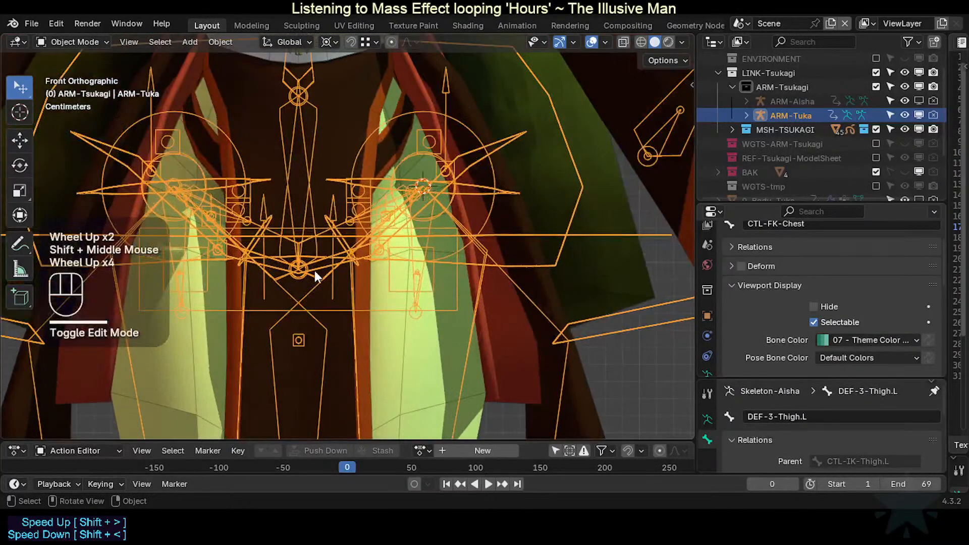
{"action": "scroll", "coordinate": [314, 271], "scroll_direction": "down", "scroll_amount": 4}
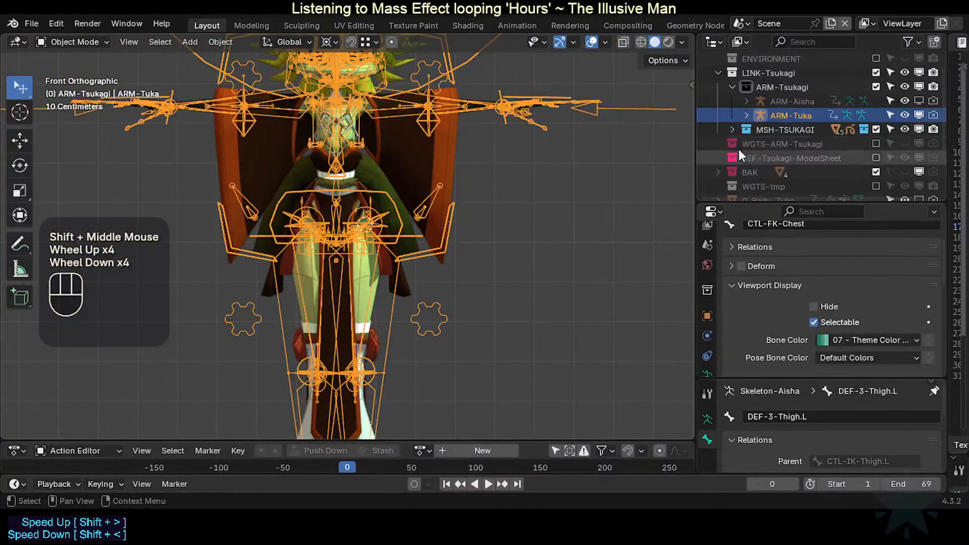
{"action": "left_click", "coordinate": [918, 116]}
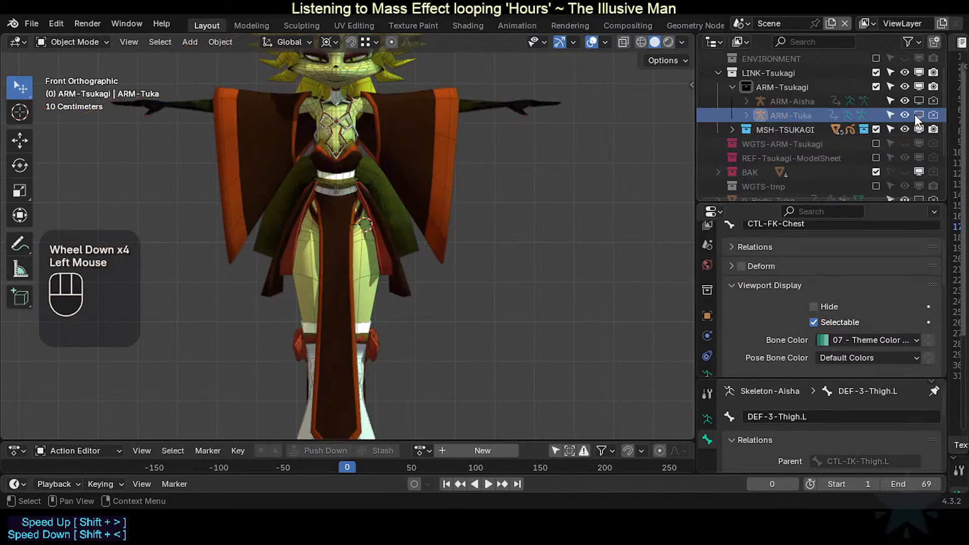
{"action": "left_click", "coordinate": [905, 100]}
Step: Open the ARM-Aisha armature in Edit Mode around the pelvis and save the file
{"action": "scroll", "coordinate": [343, 188], "scroll_direction": "up", "scroll_amount": 4}
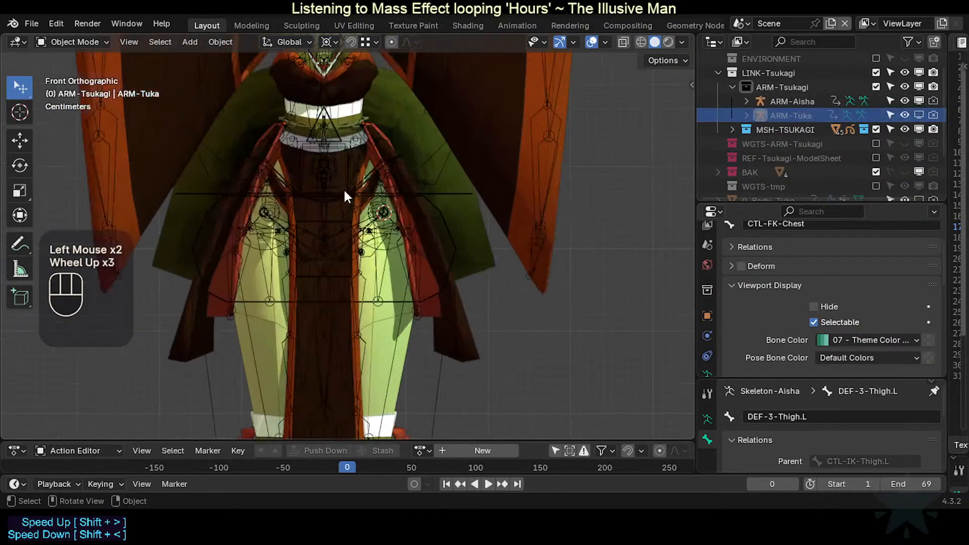
{"action": "left_click", "coordinate": [360, 184]}
{"action": "key", "text": "Tab"}
{"action": "scroll", "coordinate": [333, 206], "scroll_direction": "up", "scroll_amount": 3}
{"action": "scroll", "coordinate": [320, 221], "scroll_direction": "down", "scroll_amount": 2}
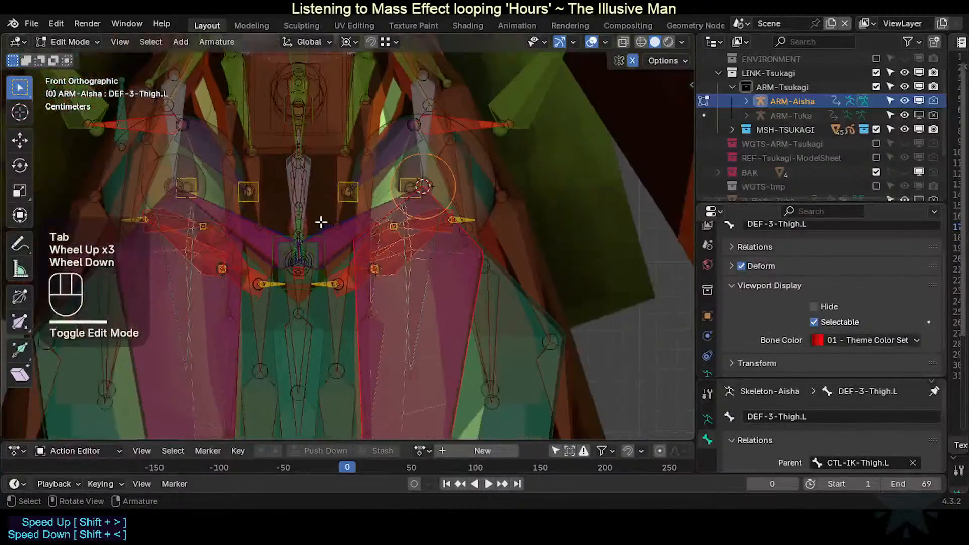
{"action": "middle_click_drag", "start_coordinate": [320, 220], "coordinate": [354, 217], "text": "shift"}
{"action": "scroll", "coordinate": [353, 217], "scroll_direction": "up", "scroll_amount": 1, "text": "shift"}
{"action": "key", "text": "ctrl"}
{"action": "key", "text": "ctrl+s"}
{"action": "scroll", "coordinate": [367, 218], "scroll_direction": "down", "scroll_amount": 5}
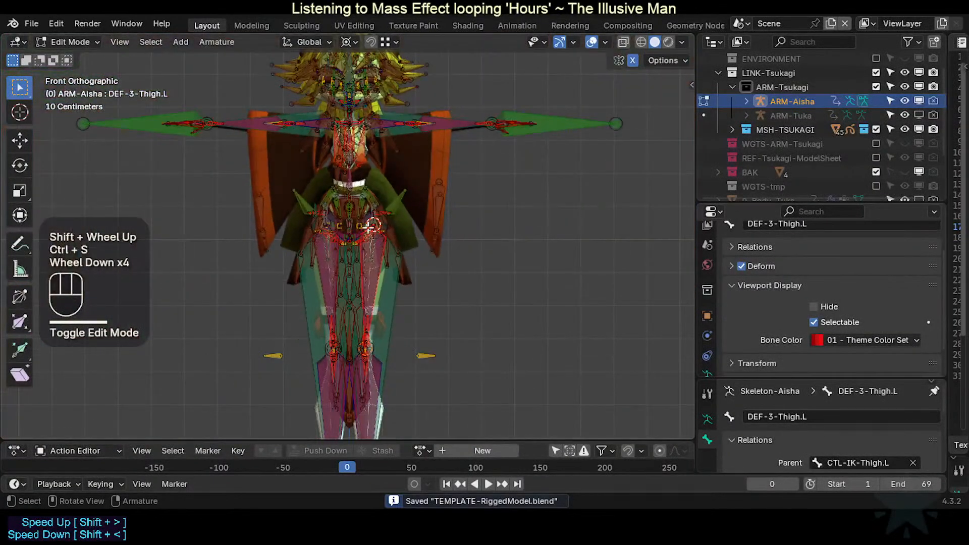
{"action": "scroll", "coordinate": [464, 196], "scroll_direction": "up", "scroll_amount": 1}
Step: Show ARM-Aisha's Bone Collections list in the sidebar, wide enough to read the full collection names
{"action": "key", "text": "n"}
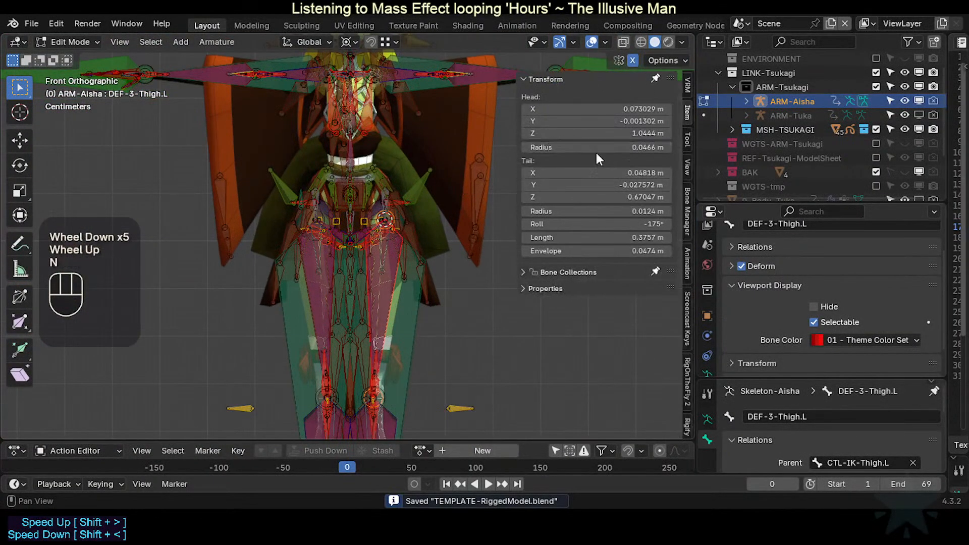
{"action": "left_click", "coordinate": [569, 83]}
{"action": "left_click", "coordinate": [568, 81]}
{"action": "left_click", "coordinate": [561, 97]}
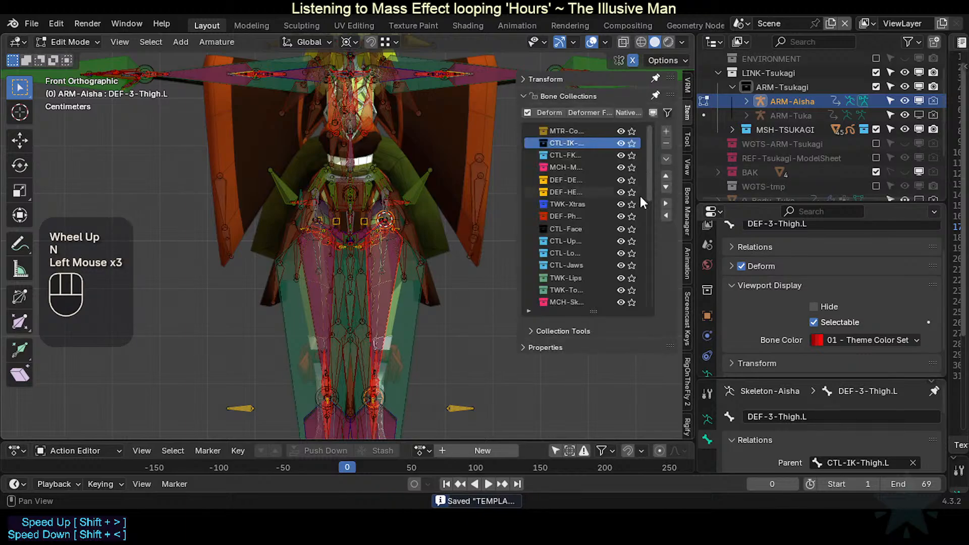
{"action": "scroll", "coordinate": [581, 217], "scroll_direction": "down", "scroll_amount": 11}
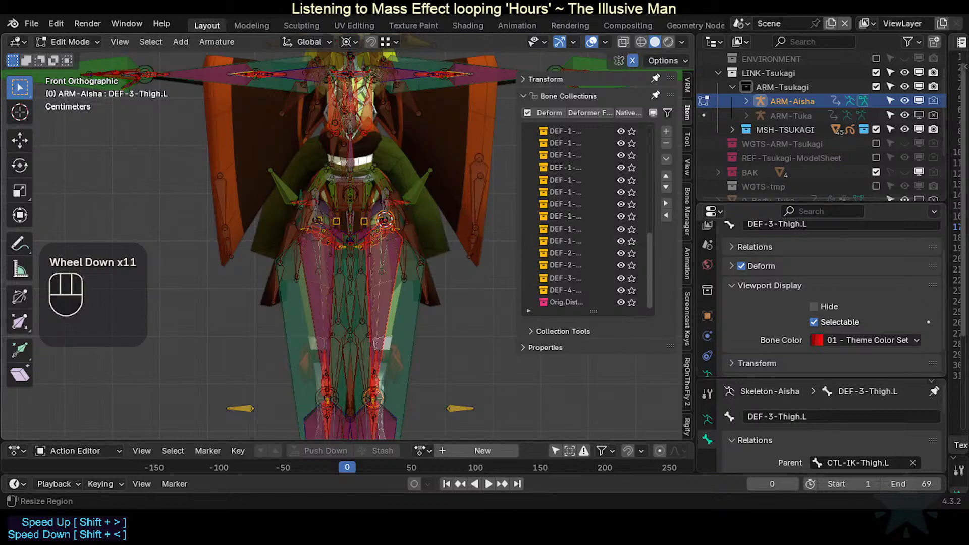
{"action": "left_click_drag", "start_coordinate": [520, 240], "coordinate": [451, 241]}
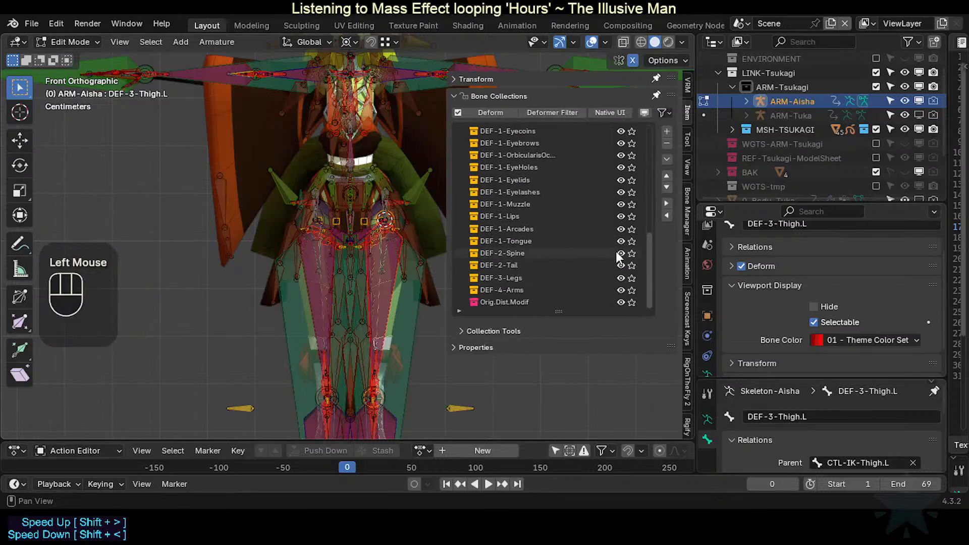
Step: Solo the DEF-1-Hair bone collection briefly and clear the solo again
{"action": "scroll", "coordinate": [615, 251], "scroll_direction": "up", "scroll_amount": 6}
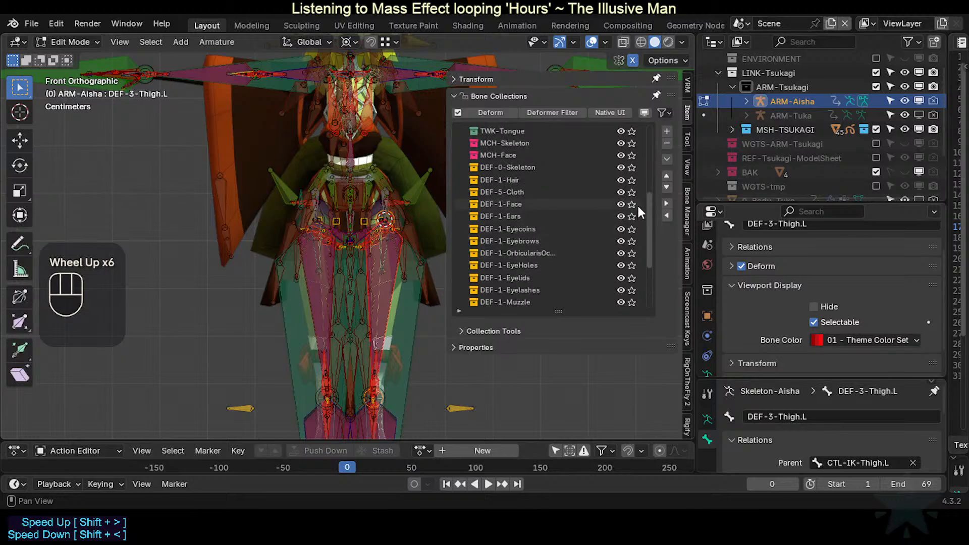
{"action": "left_click", "coordinate": [629, 180]}
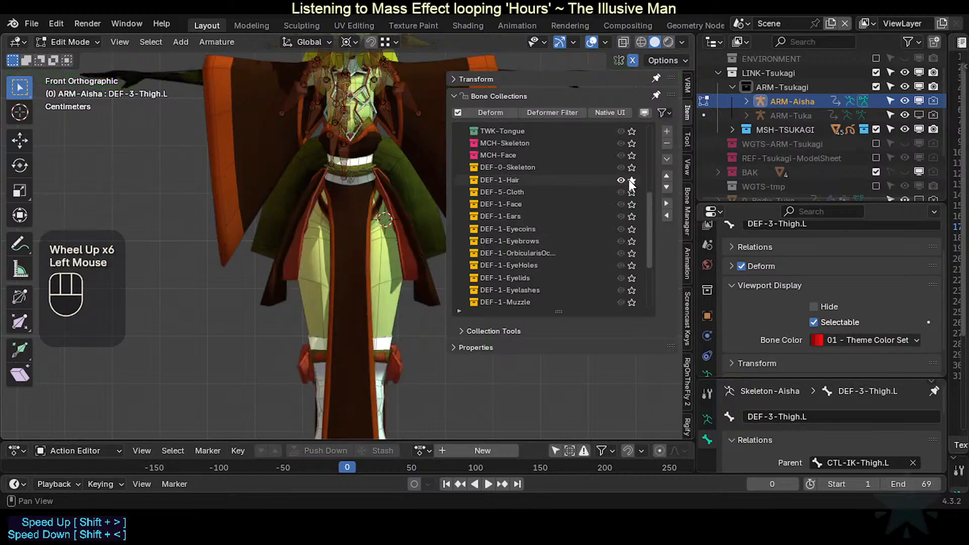
{"action": "left_click", "coordinate": [629, 180]}
Step: Hide the DEF-1-Hair bone collection and toggle the visibility of DEF-4-Arms off and on
{"action": "scroll", "coordinate": [625, 234], "scroll_direction": "down", "scroll_amount": 1}
{"action": "scroll", "coordinate": [624, 235], "scroll_direction": "up", "scroll_amount": 4}
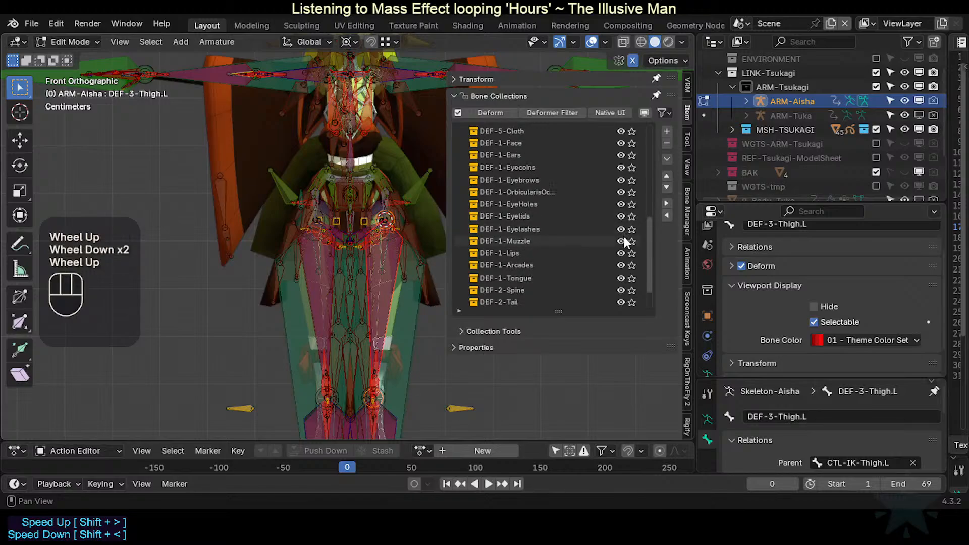
{"action": "left_click", "coordinate": [619, 169]}
{"action": "scroll", "coordinate": [617, 225], "scroll_direction": "down", "scroll_amount": 2}
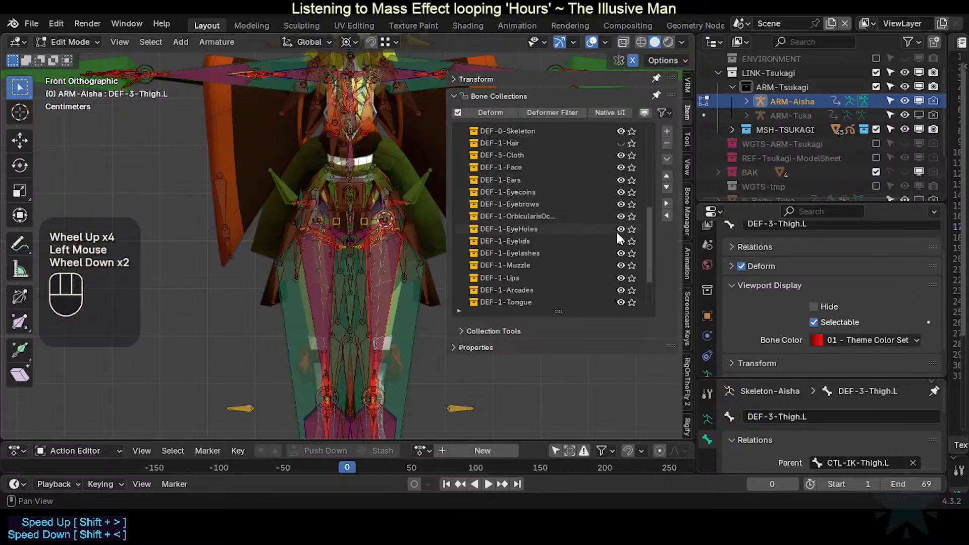
{"action": "scroll", "coordinate": [617, 232], "scroll_direction": "down", "scroll_amount": 7}
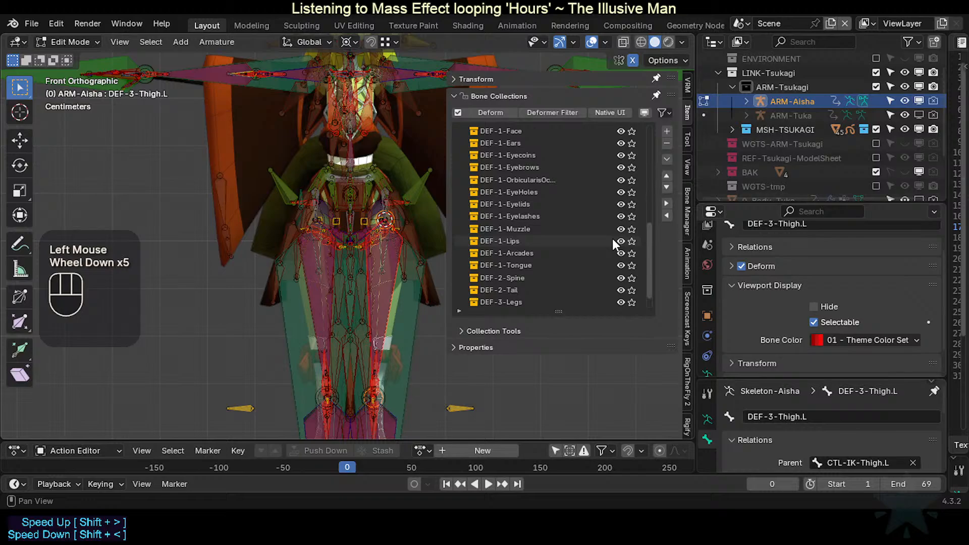
{"action": "left_click", "coordinate": [621, 291]}
{"action": "left_click", "coordinate": [620, 290]}
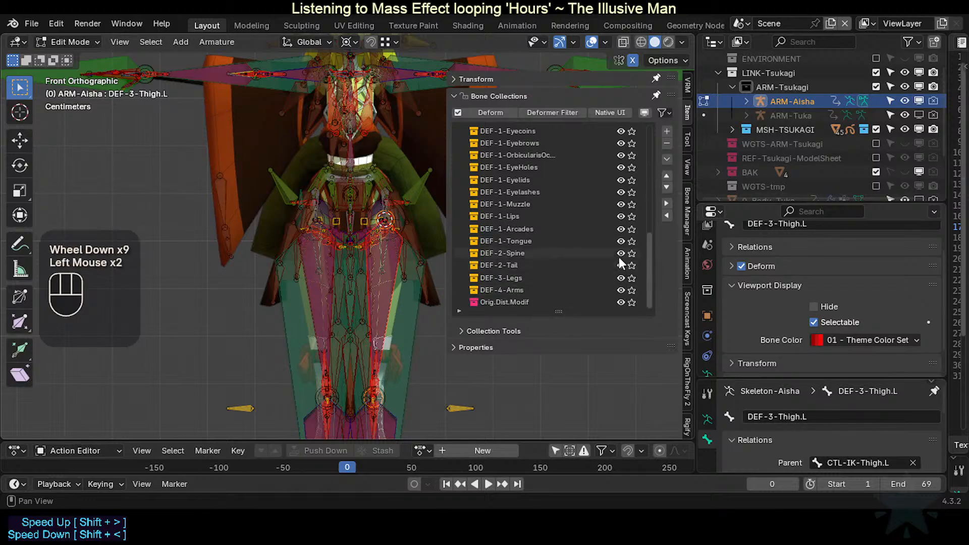
Step: Toggle the DEF-5-Cloth and DEF-1-Hair bone collections repeatedly, leaving both shown
{"action": "scroll", "coordinate": [620, 259], "scroll_direction": "up", "scroll_amount": 3}
{"action": "scroll", "coordinate": [618, 256], "scroll_direction": "up", "scroll_amount": 2}
{"action": "scroll", "coordinate": [619, 255], "scroll_direction": "down", "scroll_amount": 1}
{"action": "scroll", "coordinate": [618, 255], "scroll_direction": "up", "scroll_amount": 2}
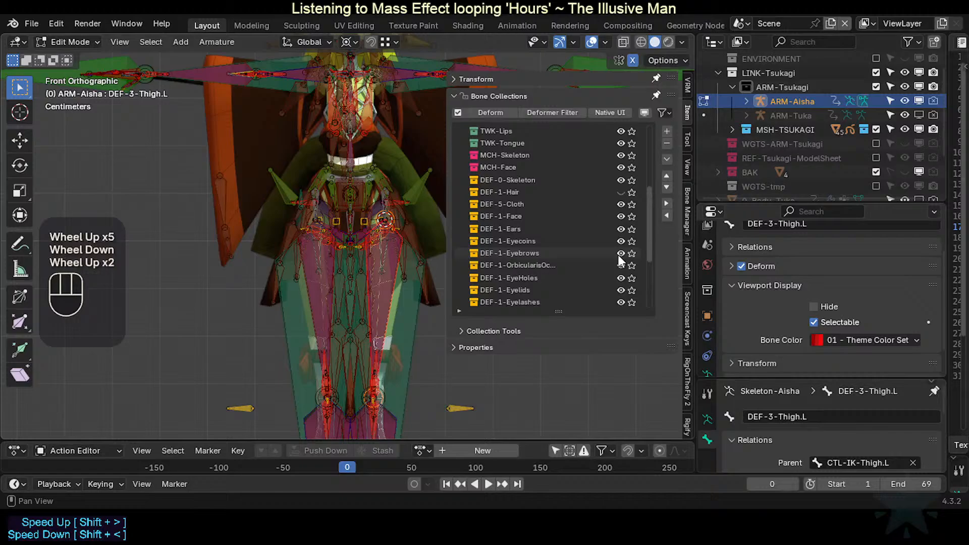
{"action": "left_click", "coordinate": [621, 203]}
{"action": "left_click", "coordinate": [621, 204]}
{"action": "left_click", "coordinate": [621, 204]}
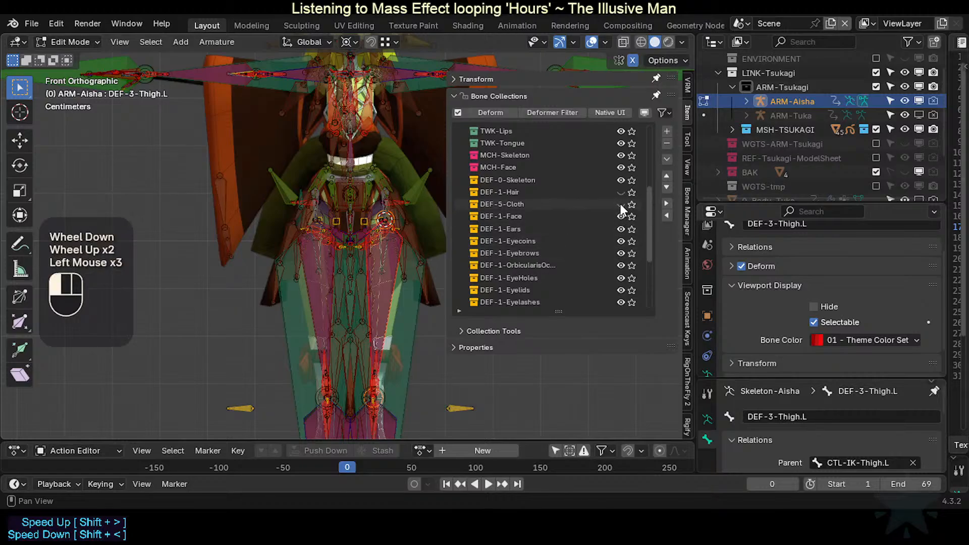
{"action": "left_click", "coordinate": [621, 203]}
{"action": "left_click", "coordinate": [621, 204]}
{"action": "left_click", "coordinate": [621, 192]}
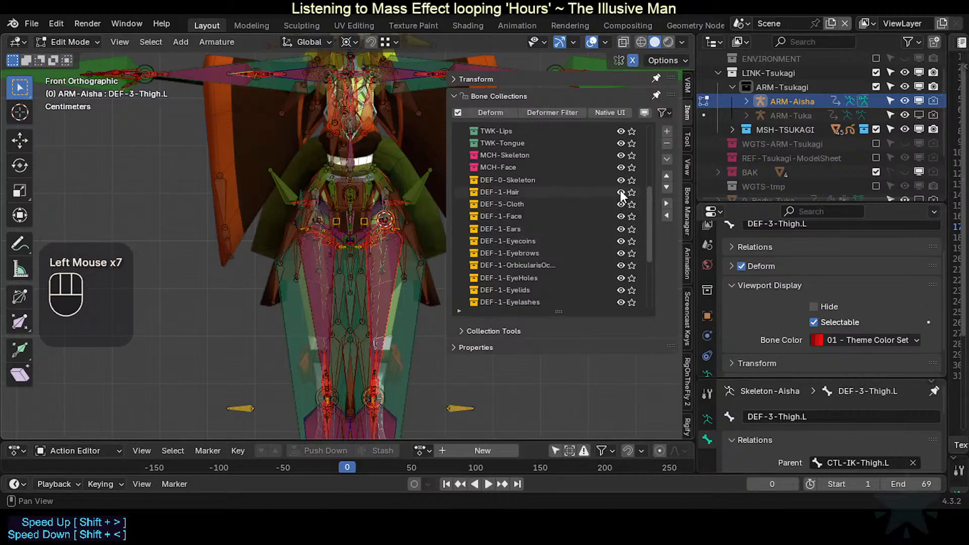
{"action": "left_click", "coordinate": [621, 191]}
{"action": "left_click", "coordinate": [621, 203]}
{"action": "left_click", "coordinate": [621, 192]}
{"action": "left_click", "coordinate": [620, 204]}
{"action": "scroll", "coordinate": [620, 202], "scroll_direction": "up", "scroll_amount": 5}
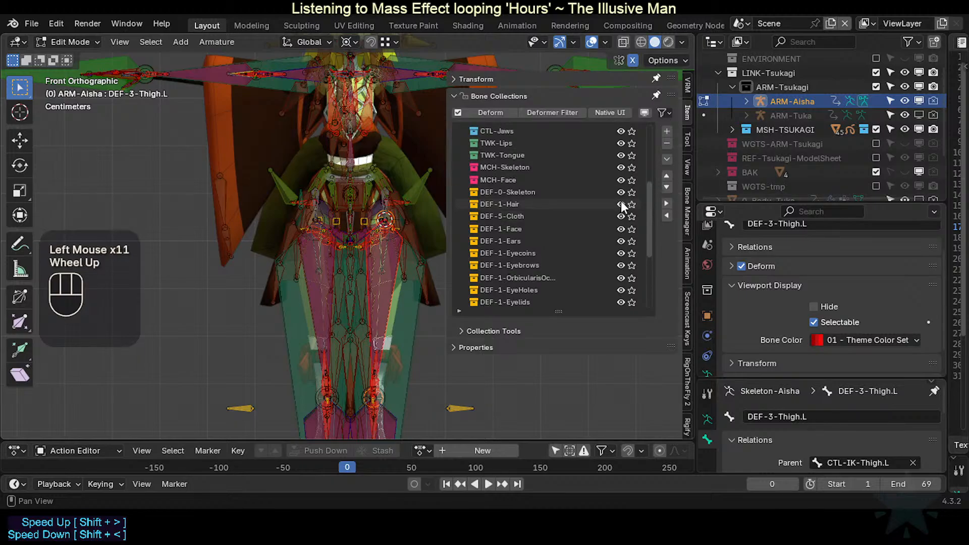
{"action": "scroll", "coordinate": [630, 250], "scroll_direction": "up", "scroll_amount": 1}
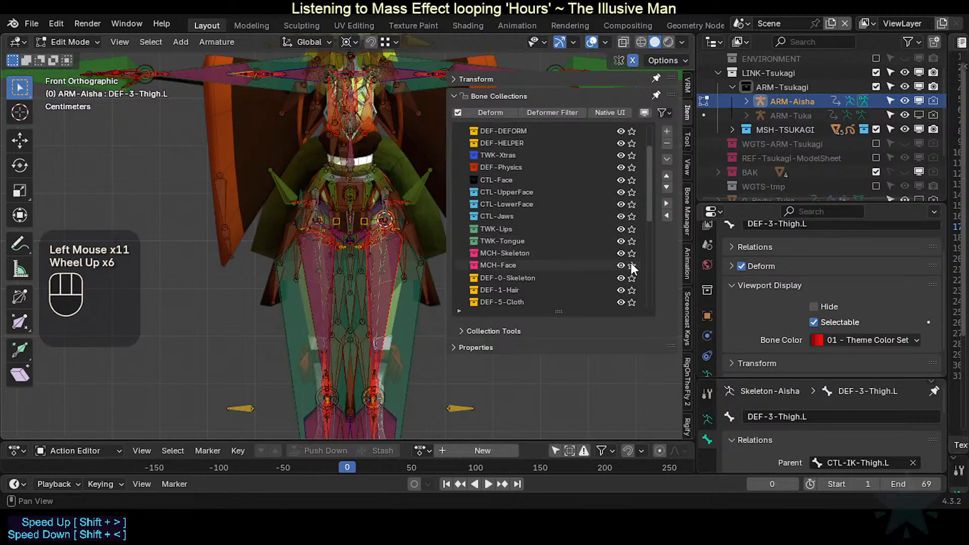
Step: Solo ARM-Aisha's bone collections from MTR-Controllers down through MCH-Face
{"action": "left_click", "coordinate": [631, 264]}
{"action": "left_click", "coordinate": [632, 229]}
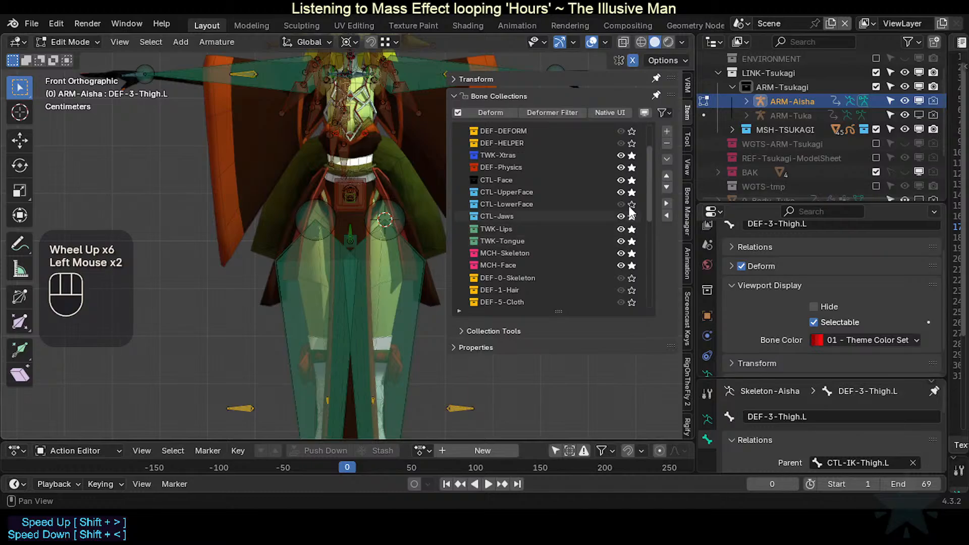
{"action": "left_click", "coordinate": [631, 131]}
{"action": "left_click", "coordinate": [632, 143]}
{"action": "scroll", "coordinate": [631, 193], "scroll_direction": "up", "scroll_amount": 4}
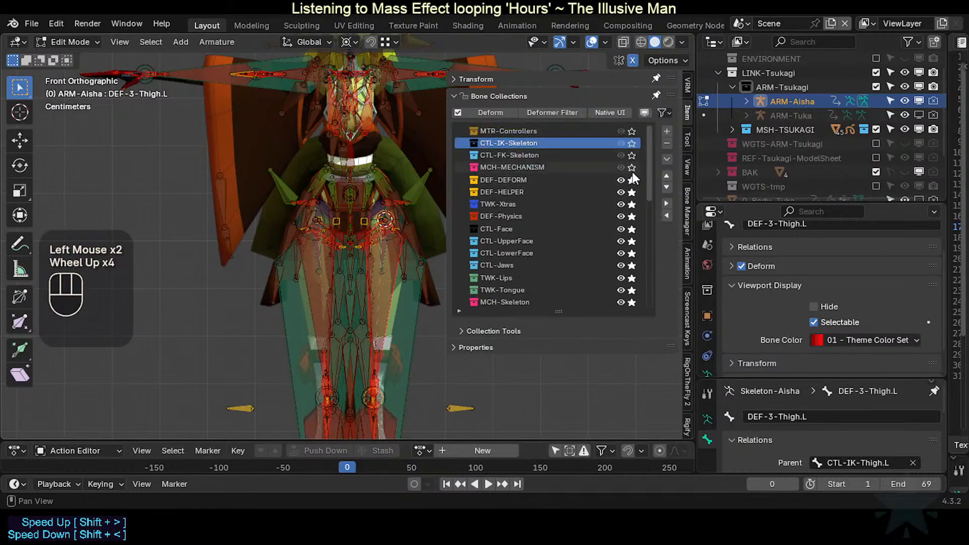
{"action": "left_click_drag", "start_coordinate": [632, 172], "coordinate": [632, 123]}
Step: Toggle the solo state of the DEF-DEFORM bone collection repeatedly to compare the leg bones, leaving it off
{"action": "left_click", "coordinate": [632, 180]}
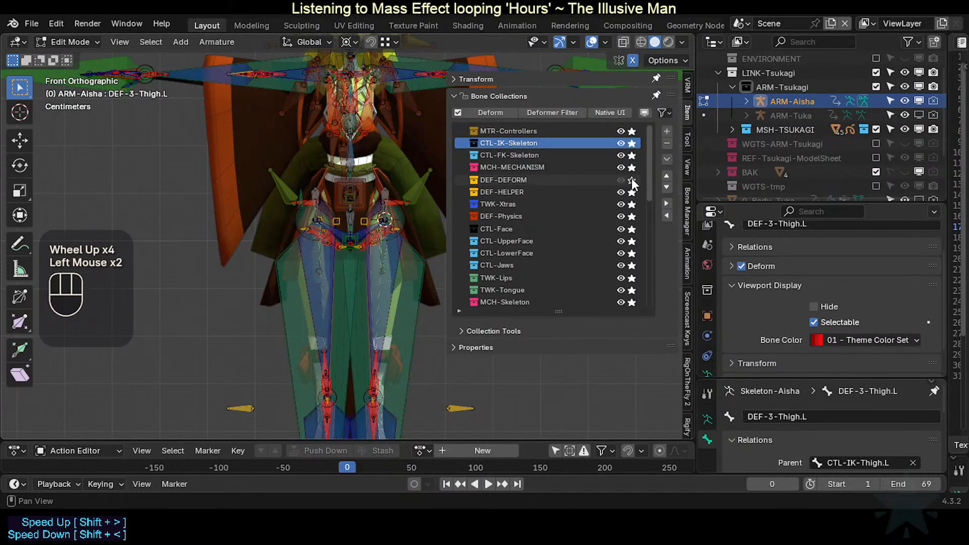
{"action": "left_click", "coordinate": [631, 180]}
{"action": "left_click", "coordinate": [631, 180]}
{"action": "left_click", "coordinate": [631, 180]}
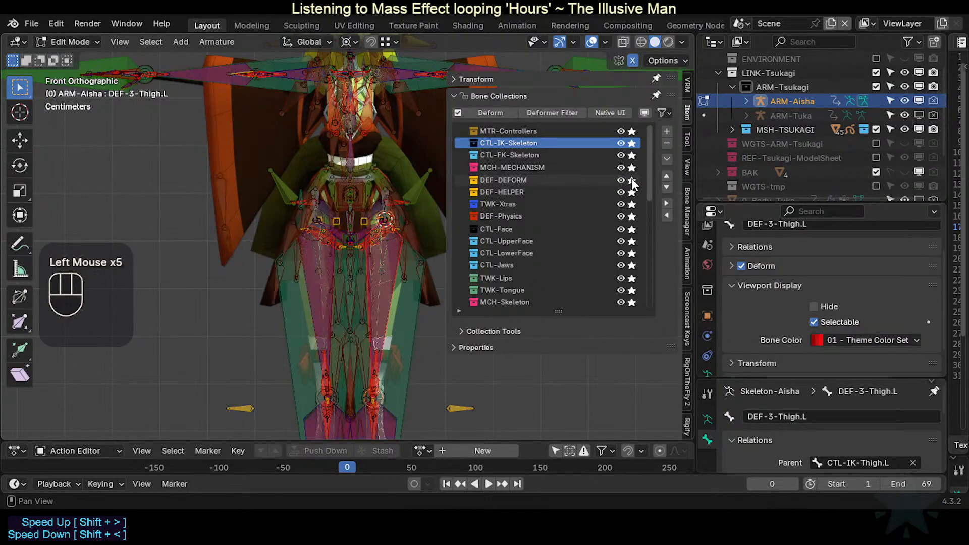
{"action": "left_click", "coordinate": [632, 180]}
Step: Solo the bone collections from DEF-0-Skeleton down through Orig.Dist.Modif, leaving out DEF-1-Lips
{"action": "scroll", "coordinate": [633, 195], "scroll_direction": "down", "scroll_amount": 4}
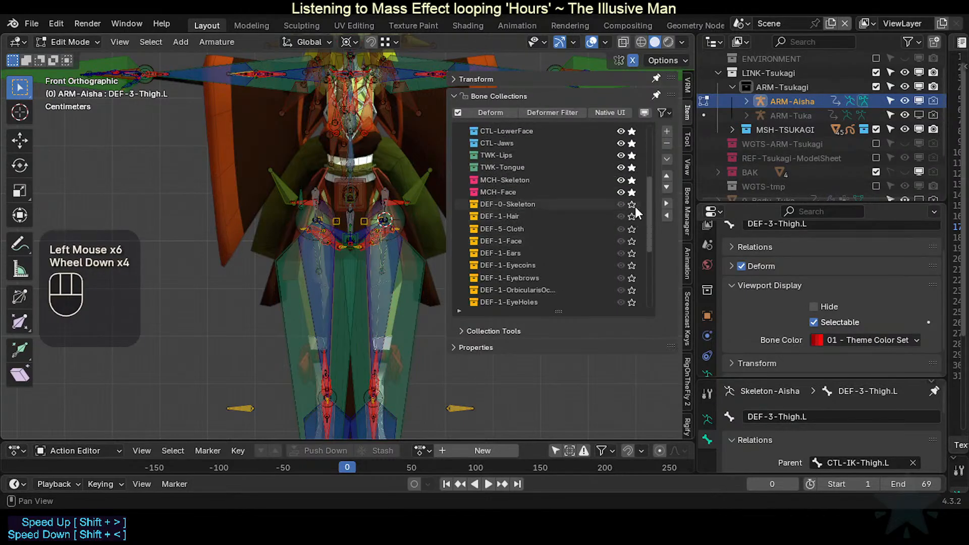
{"action": "left_click", "coordinate": [632, 205]}
{"action": "scroll", "coordinate": [633, 262], "scroll_direction": "down", "scroll_amount": 2}
{"action": "left_click", "coordinate": [631, 217]}
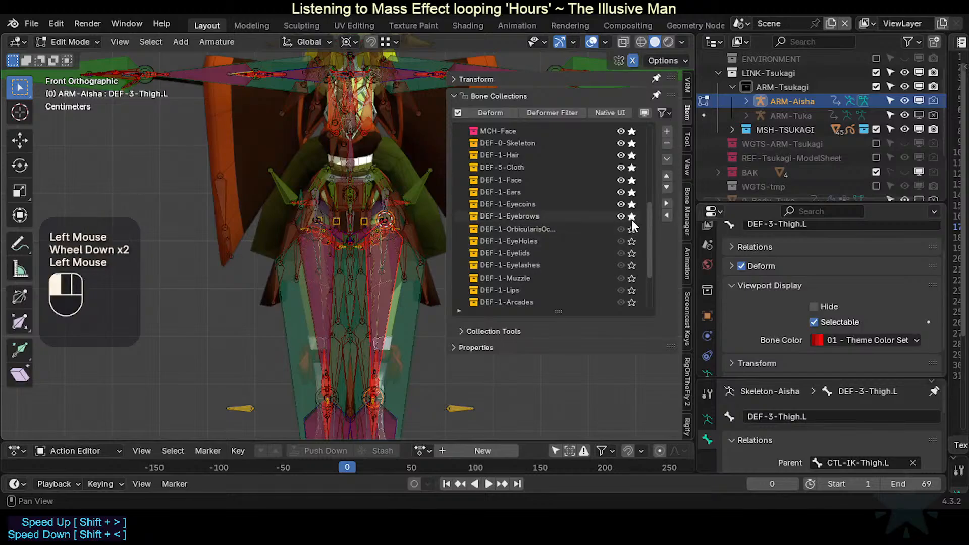
{"action": "left_click_drag", "start_coordinate": [632, 219], "coordinate": [621, 284]}
{"action": "scroll", "coordinate": [623, 273], "scroll_direction": "down", "scroll_amount": 3}
{"action": "left_click_drag", "start_coordinate": [631, 230], "coordinate": [637, 310]}
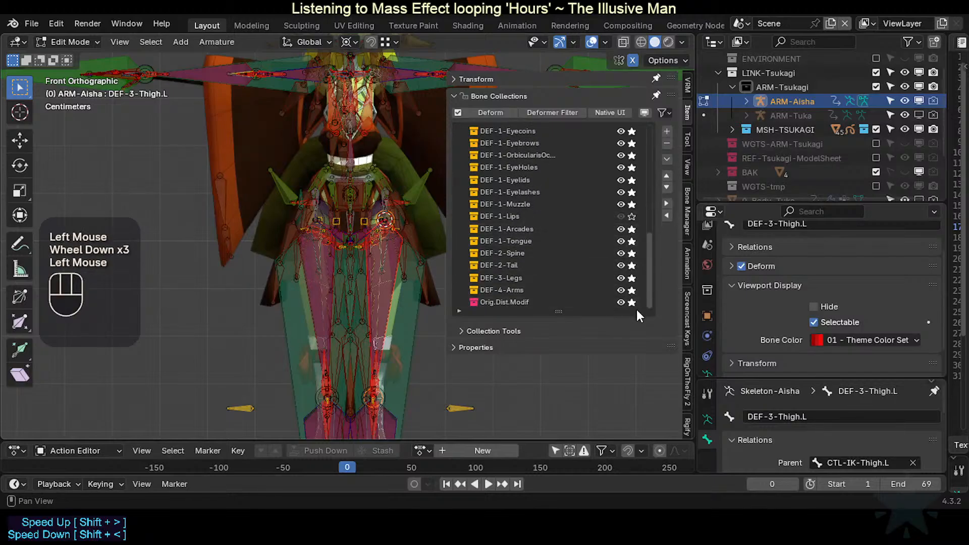
Step: Switch the solo of the DEF-DEFORM bone collection on and off, finally leaving it soloed
{"action": "left_click_drag", "start_coordinate": [650, 262], "coordinate": [652, 161]}
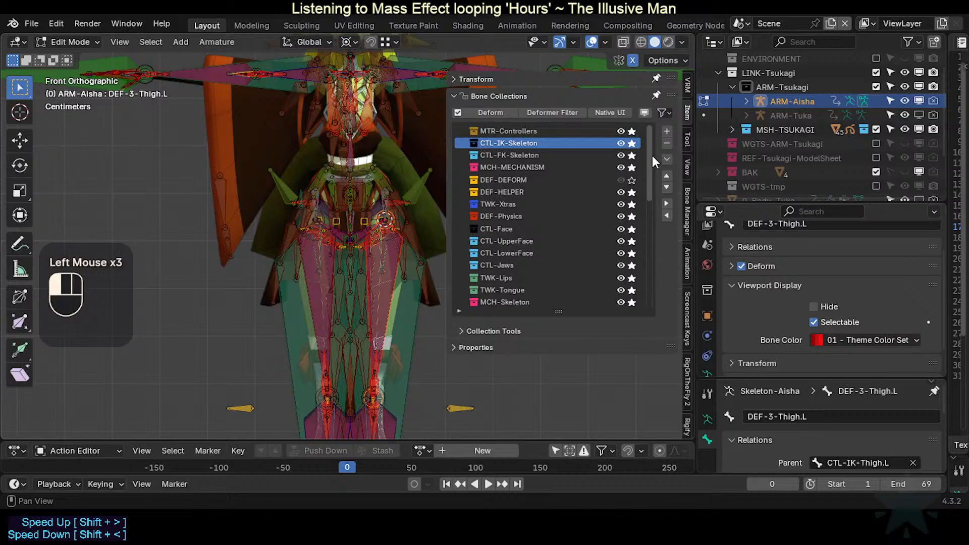
{"action": "left_click", "coordinate": [631, 181]}
{"action": "left_click", "coordinate": [630, 181]}
{"action": "scroll", "coordinate": [632, 198], "scroll_direction": "down", "scroll_amount": 1}
{"action": "scroll", "coordinate": [631, 198], "scroll_direction": "up", "scroll_amount": 3}
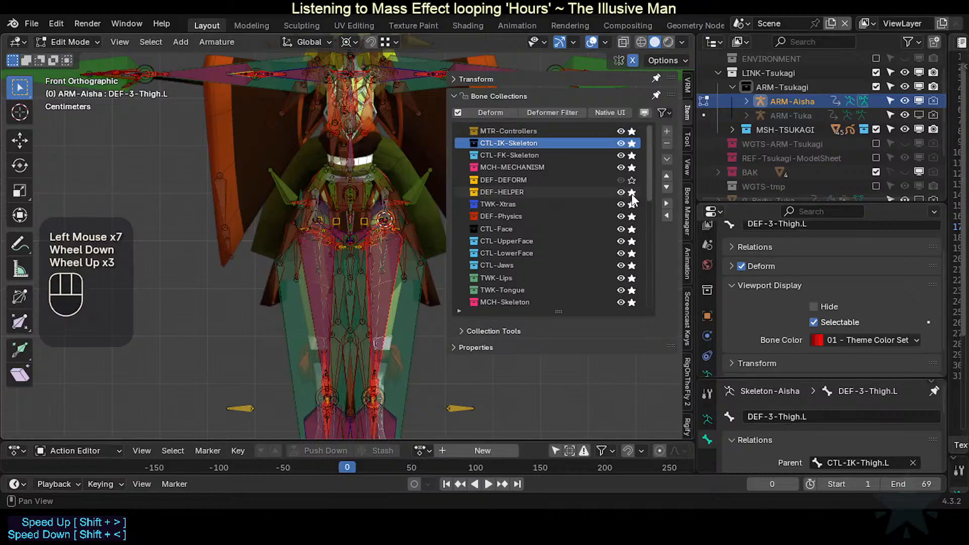
{"action": "left_click", "coordinate": [632, 179]}
Step: Clear the solo on the DEF-5-Cloth and DEF-1-Hair bone collections
{"action": "scroll", "coordinate": [628, 230], "scroll_direction": "down", "scroll_amount": 4}
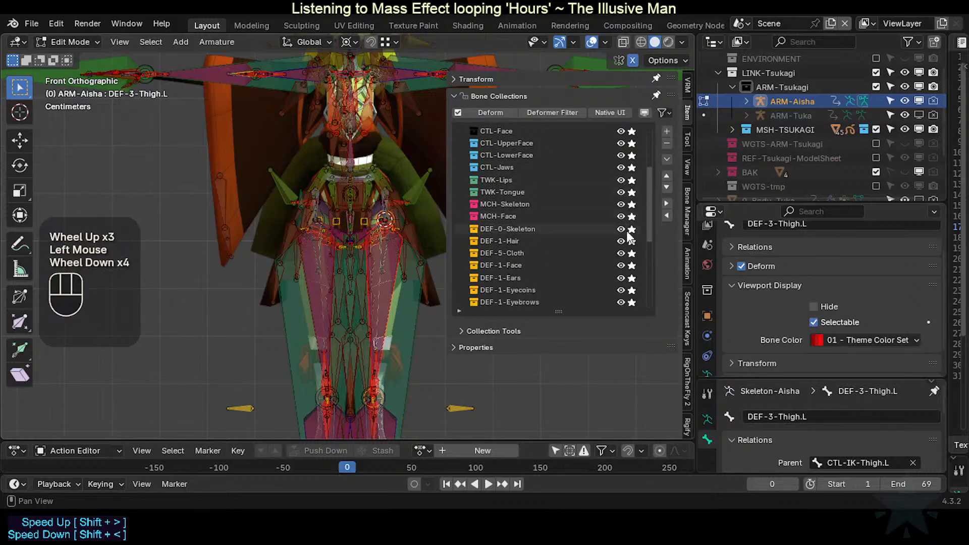
{"action": "left_click", "coordinate": [631, 253]}
{"action": "left_click", "coordinate": [632, 243]}
{"action": "scroll", "coordinate": [634, 212], "scroll_direction": "up", "scroll_amount": 4}
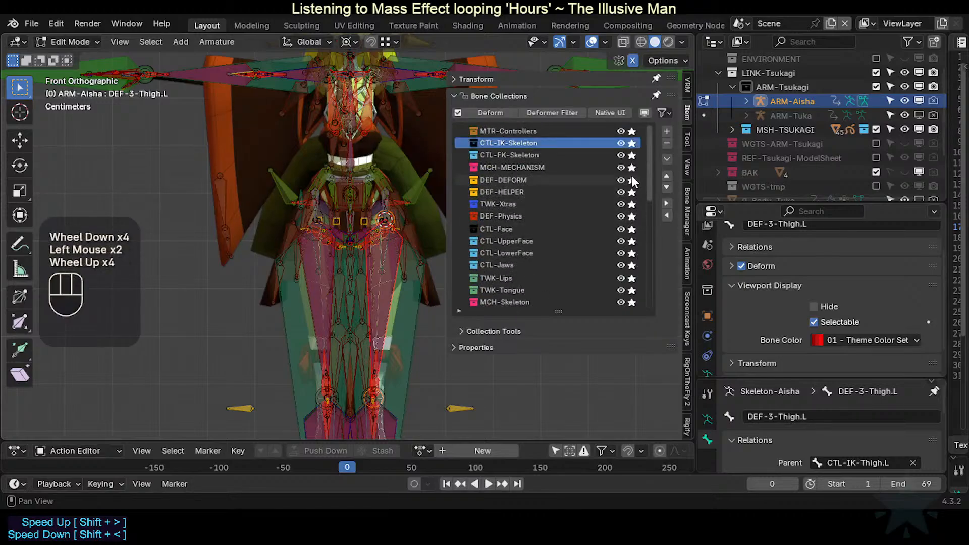
Step: Clear the solo on DEF-DEFORM and toggle it repeatedly on DEF-HELPER, leaving both collections unsoloed
{"action": "left_click", "coordinate": [632, 181]}
{"action": "left_click", "coordinate": [634, 194]}
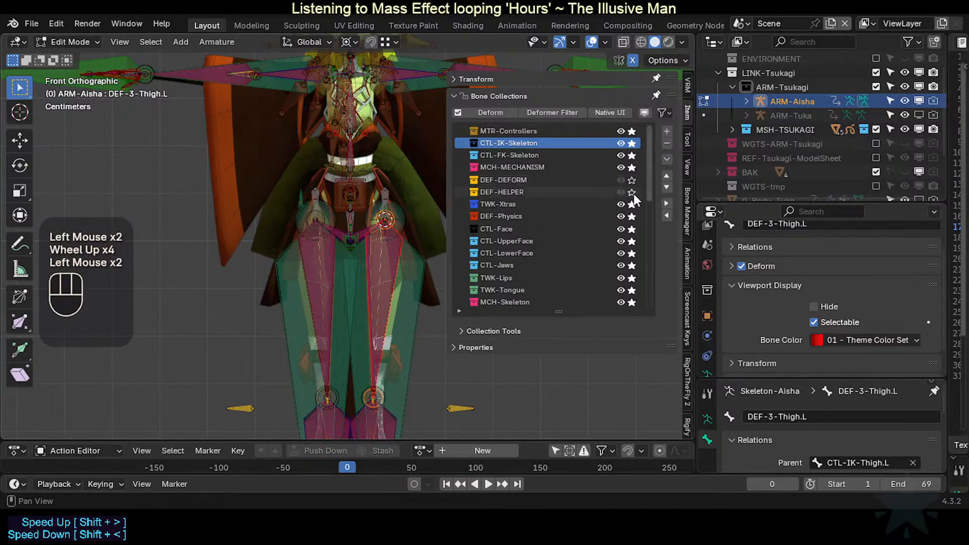
{"action": "left_click", "coordinate": [634, 194]}
{"action": "left_click", "coordinate": [633, 193]}
{"action": "left_click", "coordinate": [634, 193]}
{"action": "left_click", "coordinate": [634, 194]}
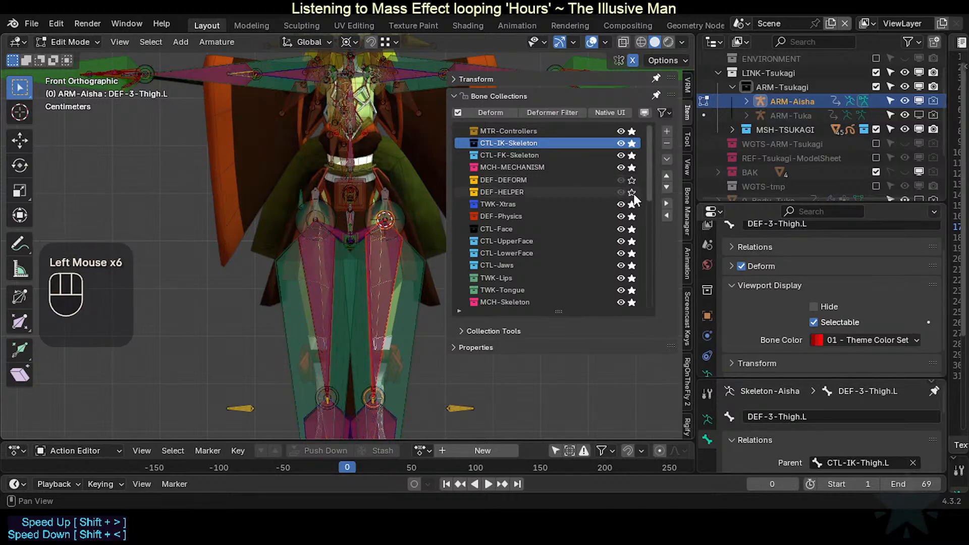
{"action": "left_click", "coordinate": [633, 193]}
{"action": "left_click", "coordinate": [633, 194]}
Step: Select ARM-Aisha's MAP-Torso bone at the pelvis centre and snap the 3D cursor to it
{"action": "scroll", "coordinate": [385, 258], "scroll_direction": "up", "scroll_amount": 4}
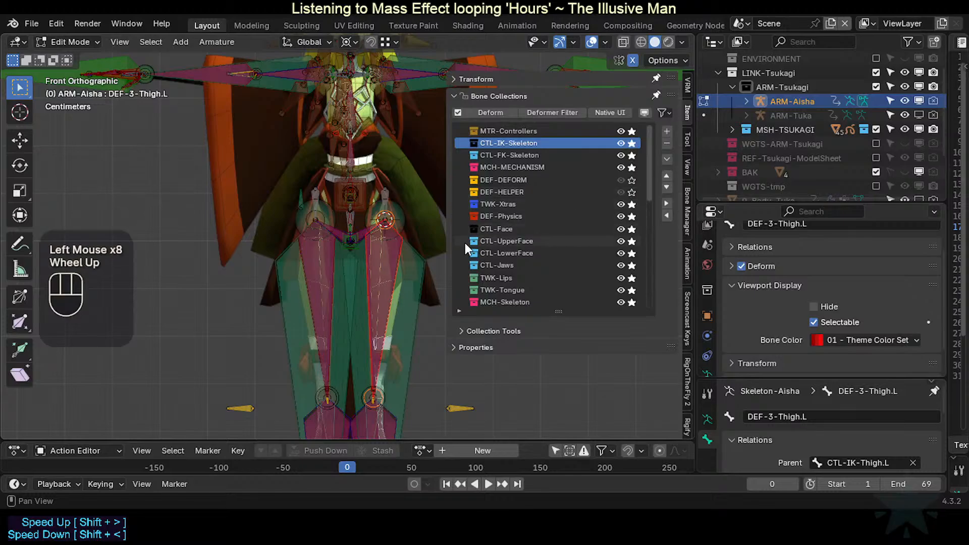
{"action": "key", "text": "n"}
{"action": "scroll", "coordinate": [373, 265], "scroll_direction": "up", "scroll_amount": 3}
{"action": "left_click", "coordinate": [386, 256]}
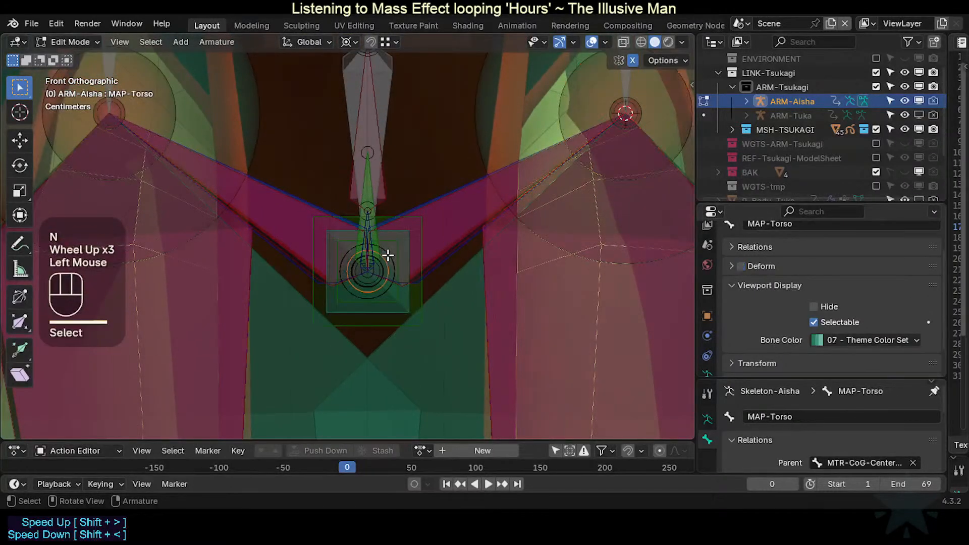
{"action": "key", "text": "KP_3"}
{"action": "scroll", "coordinate": [392, 256], "scroll_direction": "down", "scroll_amount": 3}
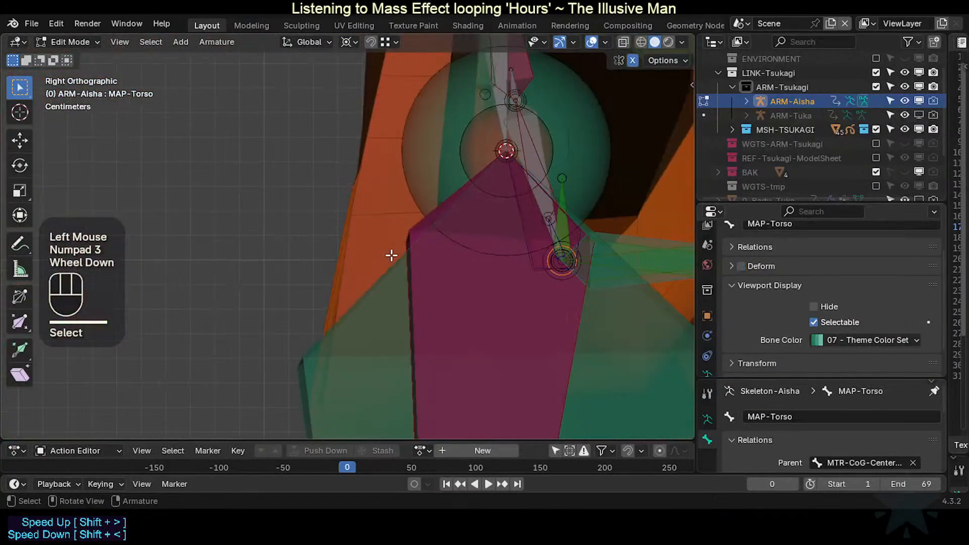
{"action": "middle_click_drag", "start_coordinate": [392, 255], "coordinate": [415, 233], "text": "shift"}
{"action": "key", "text": "shift+s"}
{"action": "scroll", "coordinate": [385, 258], "scroll_direction": "up", "scroll_amount": 1}
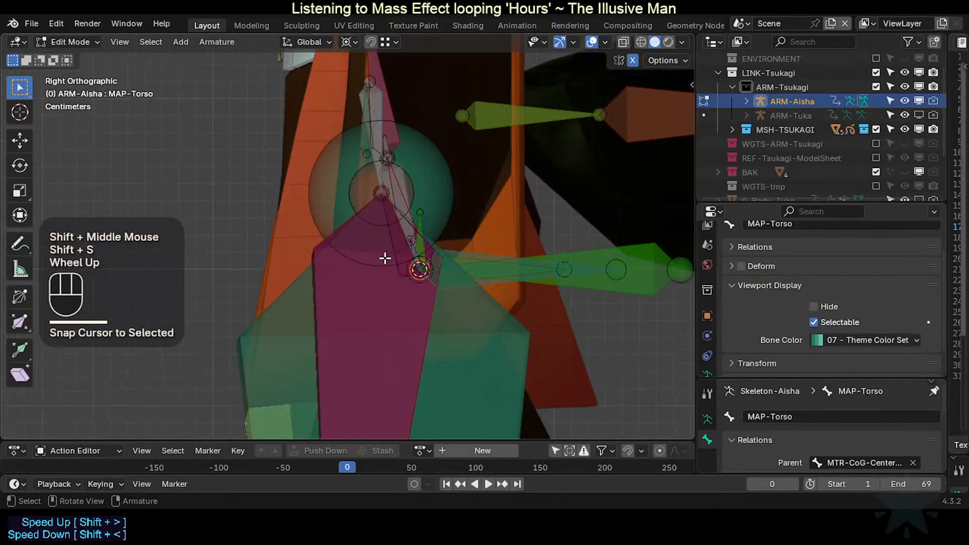
Step: Return from the front view of ARM-Aisha's bones to Object Mode and hide the armature
{"action": "key", "text": "KP_1"}
{"action": "scroll", "coordinate": [385, 257], "scroll_direction": "down", "scroll_amount": 3}
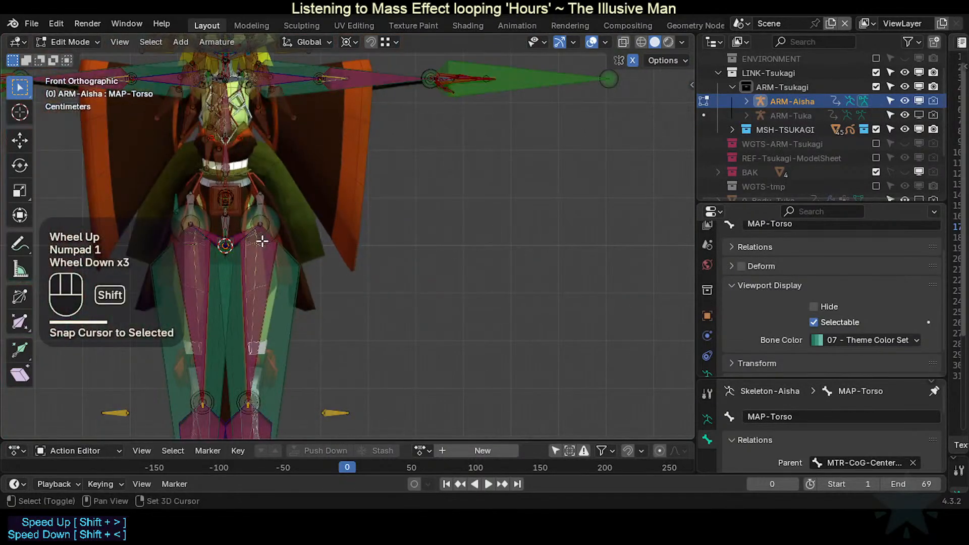
{"action": "middle_click_drag", "start_coordinate": [262, 238], "coordinate": [380, 238], "text": "shift"}
{"action": "scroll", "coordinate": [380, 238], "scroll_direction": "up", "scroll_amount": 1}
{"action": "scroll", "coordinate": [336, 271], "scroll_direction": "up", "scroll_amount": 3}
{"action": "middle_click_drag", "start_coordinate": [335, 270], "coordinate": [383, 274], "text": "shift"}
{"action": "scroll", "coordinate": [385, 273], "scroll_direction": "down", "scroll_amount": 2}
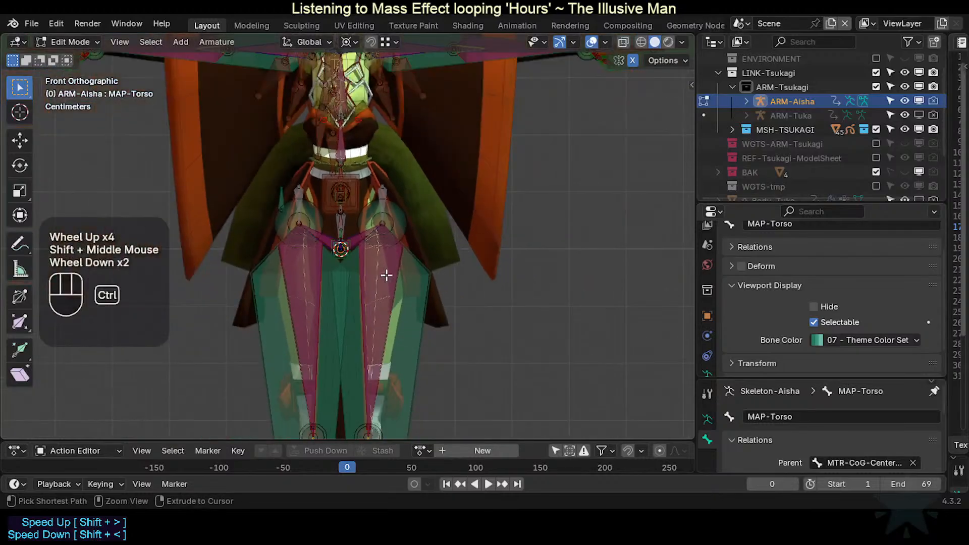
{"action": "key", "text": "ctrl+Tab"}
{"action": "key", "text": "h"}
Step: Hide the 23_Tsukagi-Loincloth mesh to inspect the hips against the 3D cursor, and undo the hiding
{"action": "left_click", "coordinate": [348, 280]}
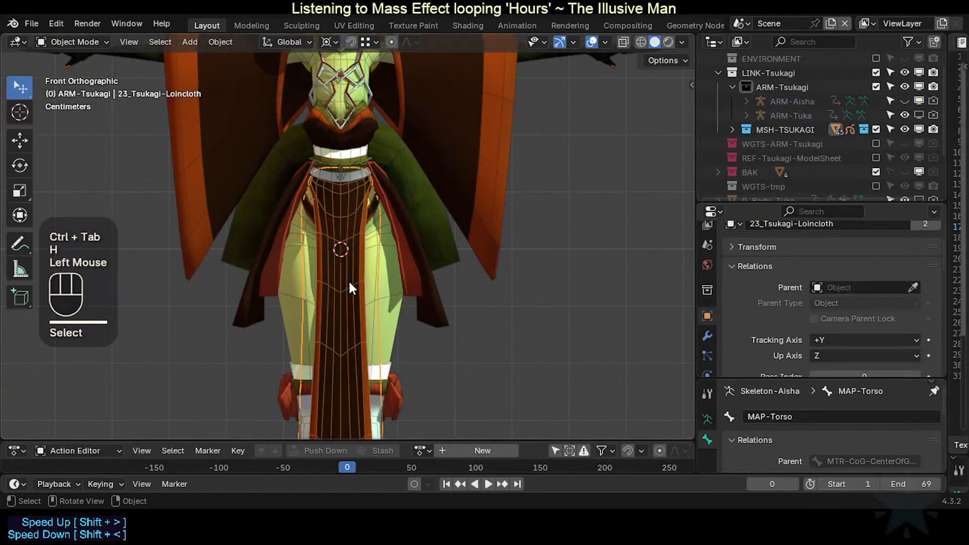
{"action": "key", "text": "h"}
{"action": "scroll", "coordinate": [348, 280], "scroll_direction": "up", "scroll_amount": 3}
{"action": "scroll", "coordinate": [350, 284], "scroll_direction": "up", "scroll_amount": 2}
{"action": "scroll", "coordinate": [350, 284], "scroll_direction": "down", "scroll_amount": 2}
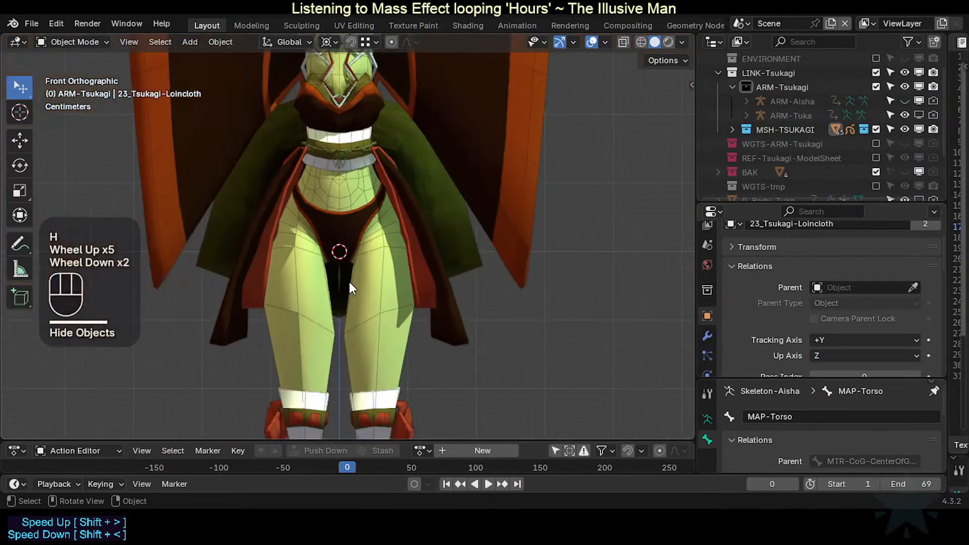
{"action": "key", "text": "ctrl+z"}
Step: View the character from the side, enable ARM-Tuka in the viewports and unhide ARM-Aisha
{"action": "scroll", "coordinate": [356, 281], "scroll_direction": "down", "scroll_amount": 2}
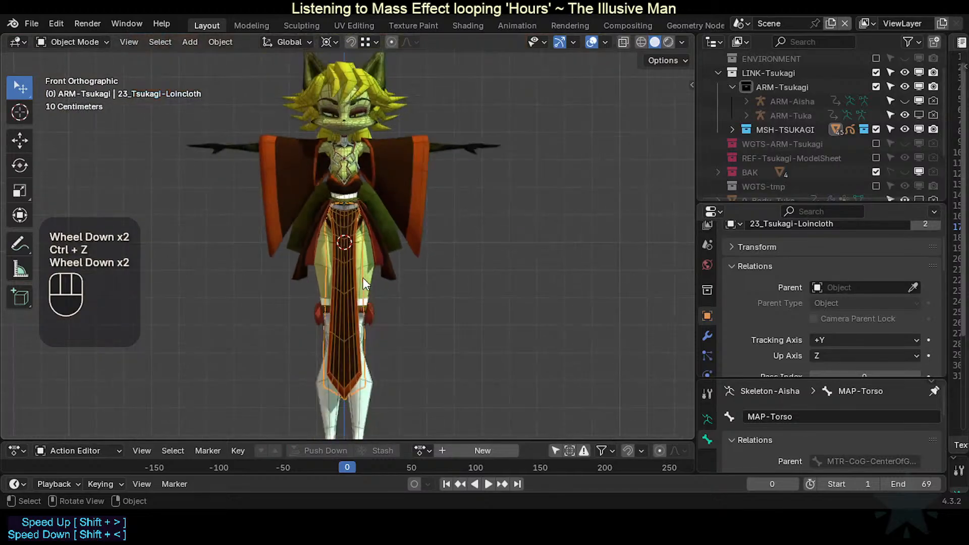
{"action": "key", "text": "KP_3"}
{"action": "scroll", "coordinate": [362, 277], "scroll_direction": "up", "scroll_amount": 1}
{"action": "scroll", "coordinate": [411, 217], "scroll_direction": "up", "scroll_amount": 1}
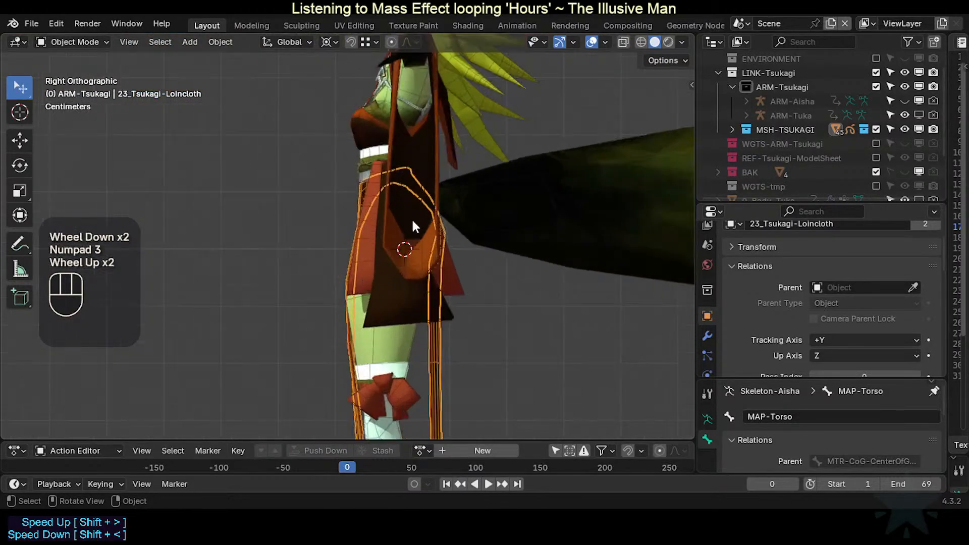
{"action": "scroll", "coordinate": [420, 241], "scroll_direction": "down", "scroll_amount": 1}
{"action": "middle_click_drag", "start_coordinate": [420, 241], "coordinate": [409, 268], "text": "shift"}
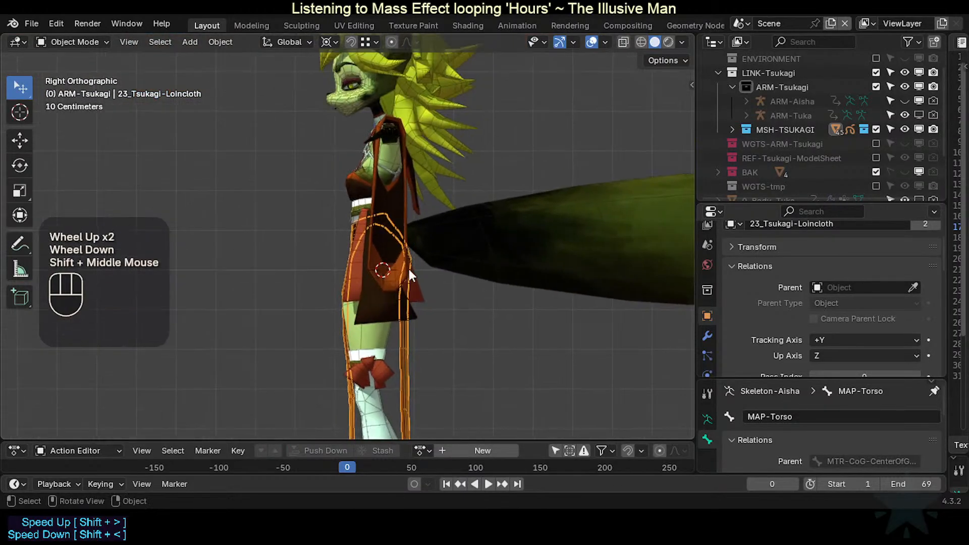
{"action": "left_click", "coordinate": [919, 115]}
{"action": "left_click", "coordinate": [906, 101]}
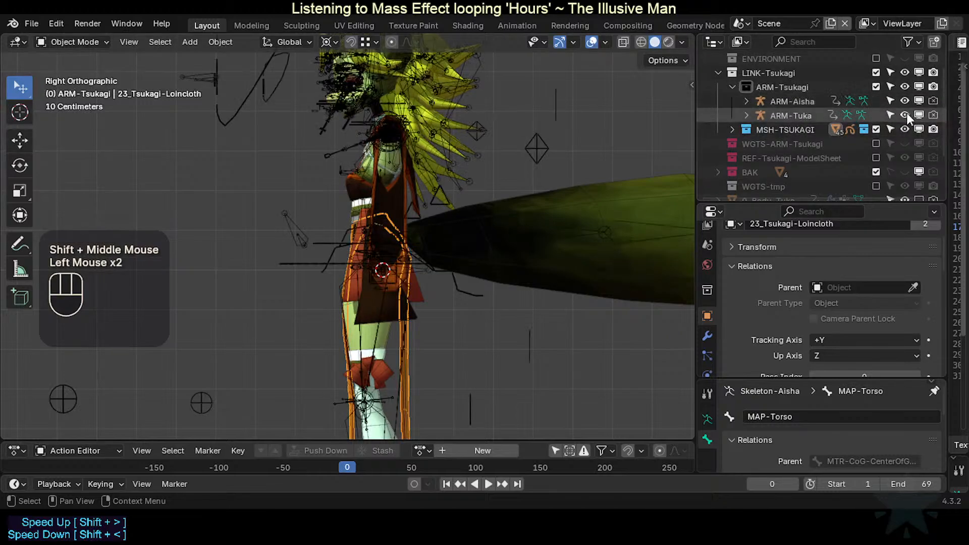
Step: Toggle ARM-Tuka's visibility to compare the two rigs, select ARM-Aisha, and leave ARM-Tuka shown
{"action": "left_click", "coordinate": [907, 116]}
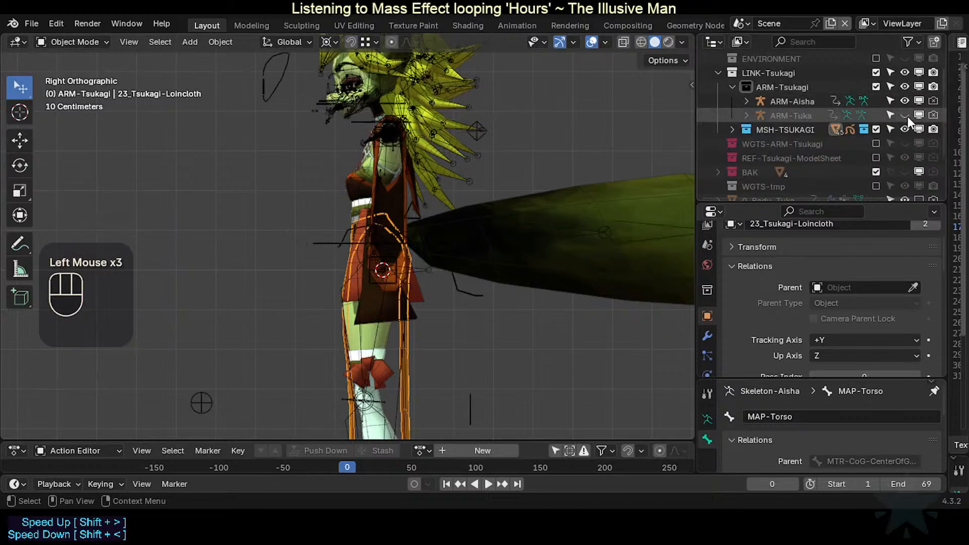
{"action": "left_click", "coordinate": [907, 116]}
{"action": "left_click", "coordinate": [908, 116]}
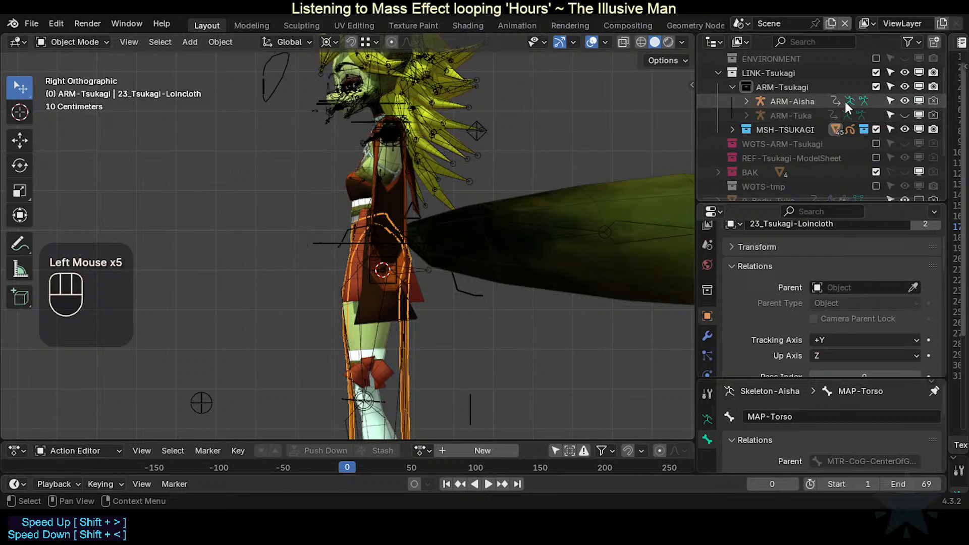
{"action": "left_click", "coordinate": [813, 100]}
{"action": "left_click", "coordinate": [905, 115]}
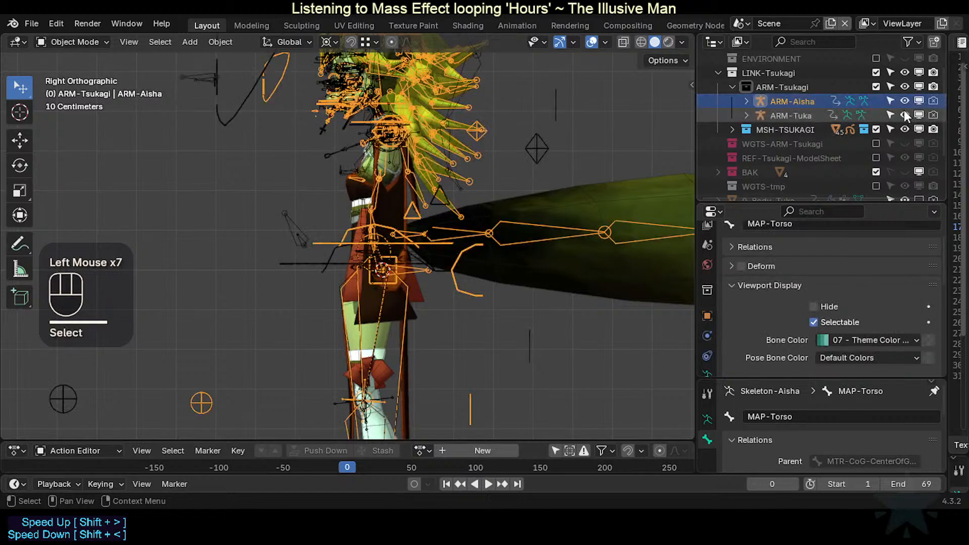
Step: Toggle ARM-Aisha's visibility for comparison and leave the armature disabled in the viewports
{"action": "left_click", "coordinate": [903, 101]}
{"action": "left_click", "coordinate": [918, 100]}
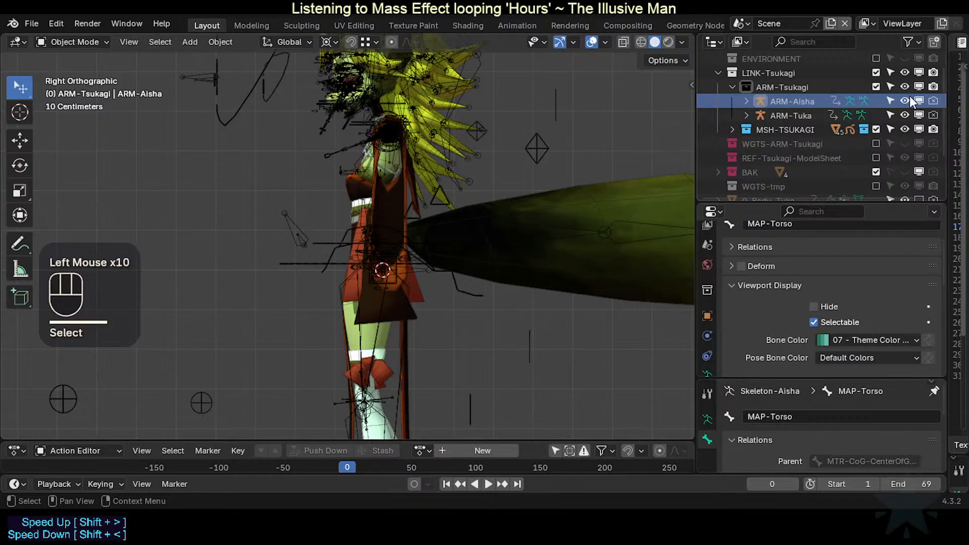
{"action": "left_click", "coordinate": [918, 101]}
{"action": "left_click", "coordinate": [918, 100]}
{"action": "left_click", "coordinate": [917, 100]}
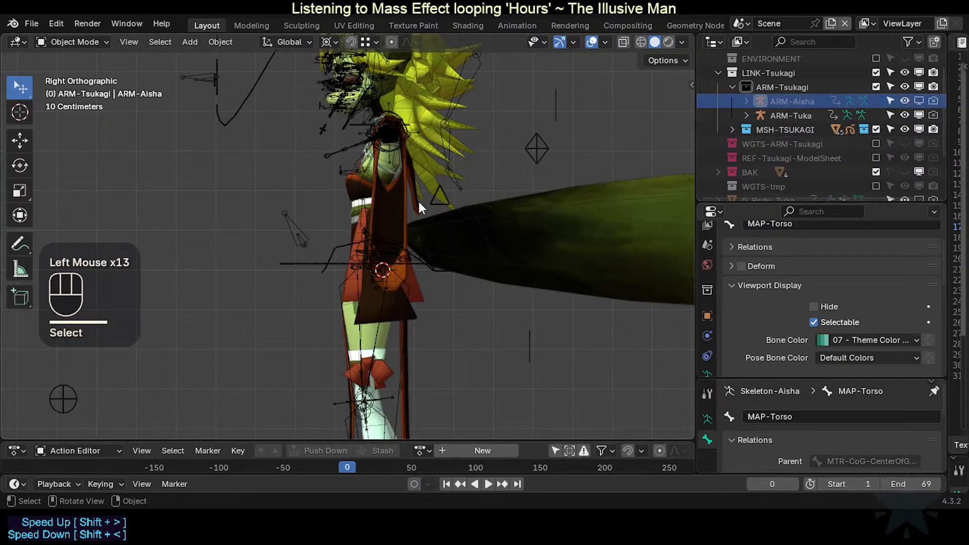
Step: Select the ARM-Tuka armature at the hips and open it in Edit Mode from the front view
{"action": "scroll", "coordinate": [373, 235], "scroll_direction": "up", "scroll_amount": 1}
{"action": "middle_click_drag", "start_coordinate": [352, 271], "coordinate": [362, 212]}
{"action": "scroll", "coordinate": [282, 262], "scroll_direction": "up", "scroll_amount": 2}
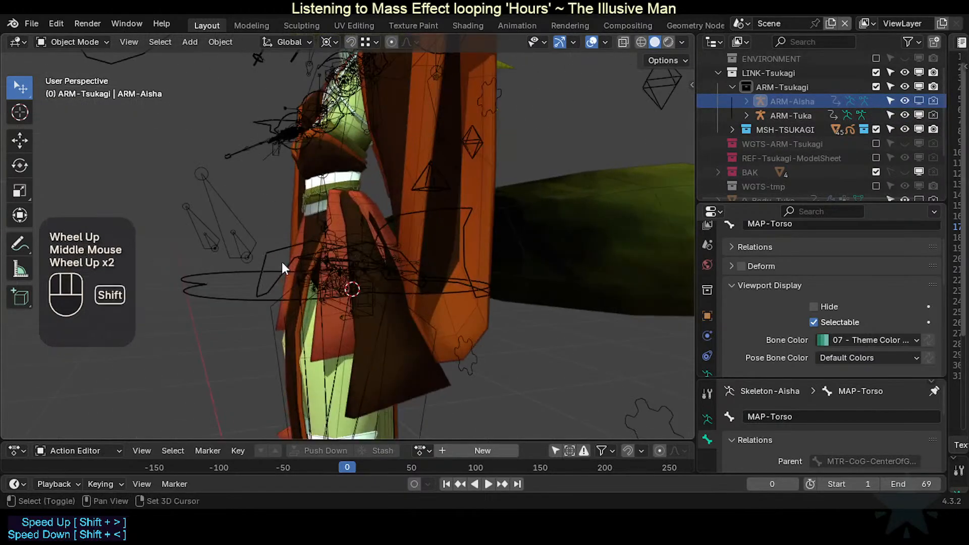
{"action": "middle_click_drag", "start_coordinate": [282, 262], "coordinate": [353, 265], "text": "shift"}
{"action": "middle_click_drag", "start_coordinate": [354, 265], "coordinate": [404, 288]}
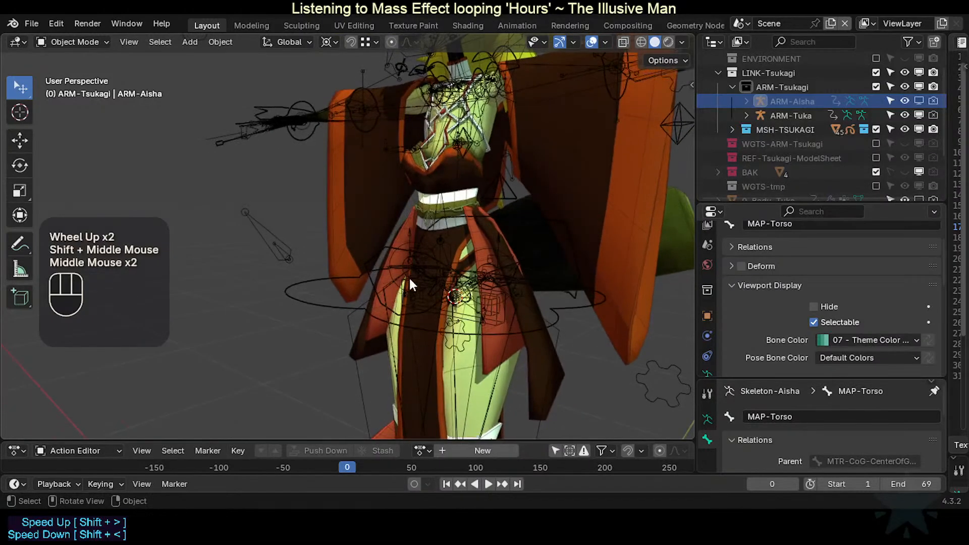
{"action": "left_click", "coordinate": [410, 278]}
{"action": "key", "text": "ctrl+Tab"}
{"action": "key", "text": "KP_1"}
{"action": "key", "text": "Tab"}
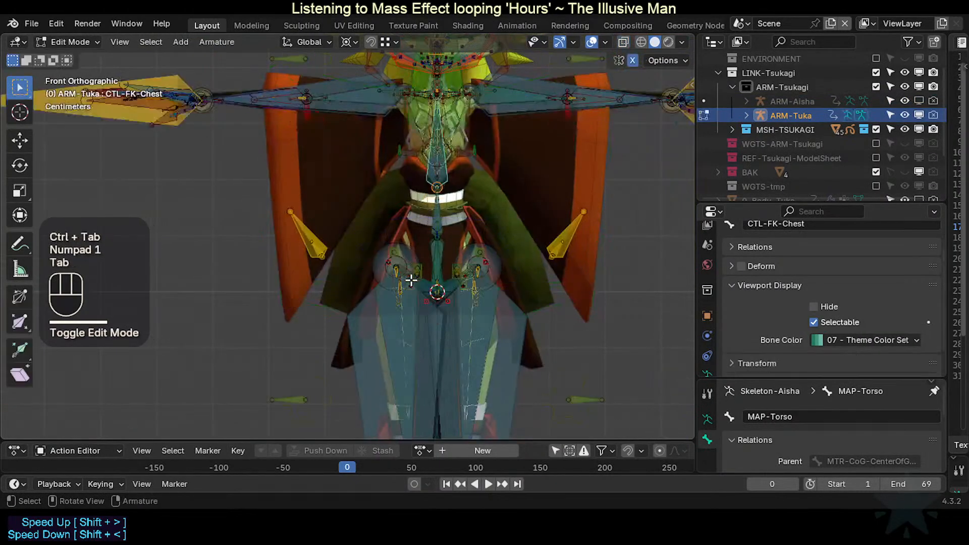
Step: Box-select the joints at ARM-Tuka's pelvis centre and check the selection from the side and front
{"action": "scroll", "coordinate": [415, 288], "scroll_direction": "up", "scroll_amount": 1}
{"action": "middle_click_drag", "start_coordinate": [416, 288], "coordinate": [305, 195], "text": "shift"}
{"action": "scroll", "coordinate": [364, 216], "scroll_direction": "up", "scroll_amount": 6}
{"action": "middle_click_drag", "start_coordinate": [364, 216], "coordinate": [368, 277], "text": "shift"}
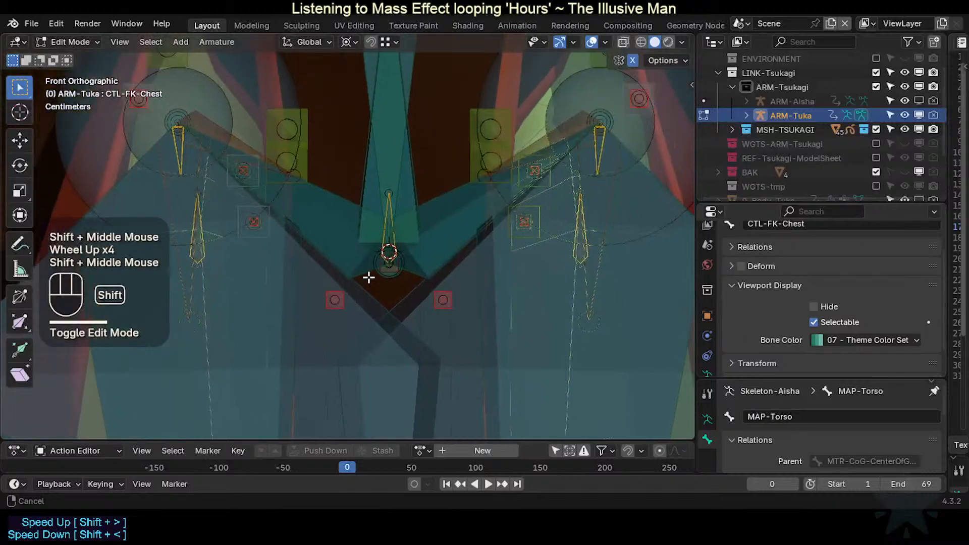
{"action": "scroll", "coordinate": [374, 281], "scroll_direction": "up", "scroll_amount": 1, "text": "shift"}
{"action": "key", "text": "alt+a"}
{"action": "key", "text": "b"}
{"action": "left_click_drag", "start_coordinate": [380, 289], "coordinate": [385, 266]}
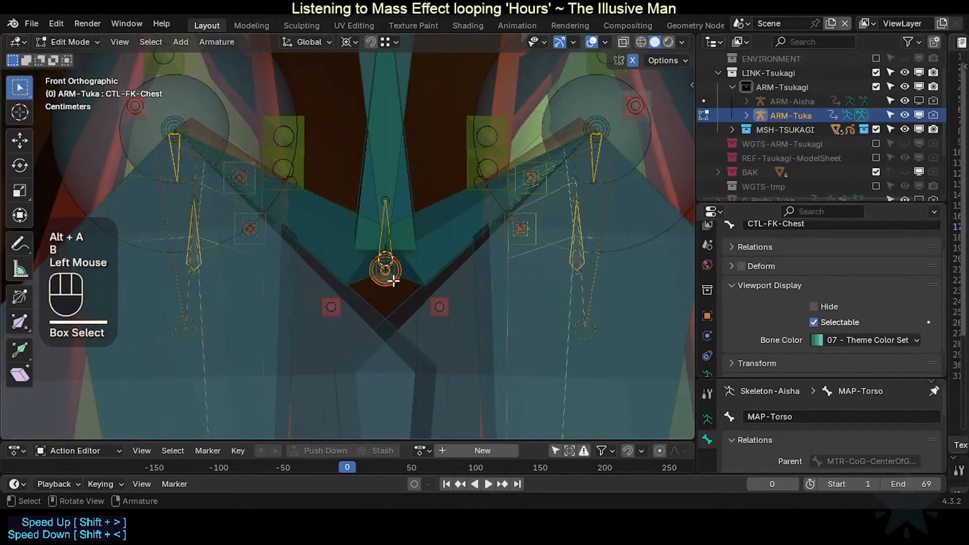
{"action": "scroll", "coordinate": [402, 281], "scroll_direction": "down", "scroll_amount": 1}
{"action": "key", "text": "KP_3"}
{"action": "key", "text": "KP_1"}
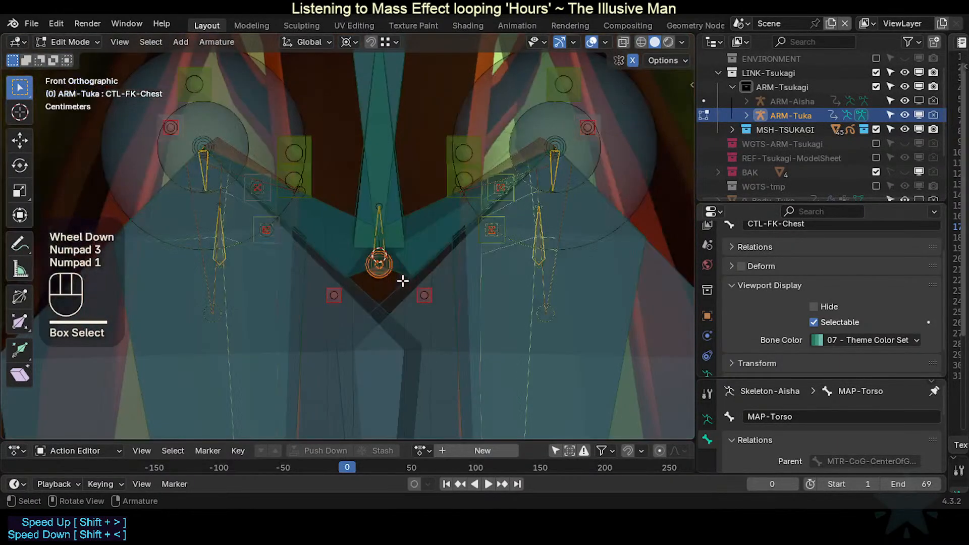
Step: Clear the selection, box-select the overlapping joints at the pelvis centre again and view them from the side
{"action": "key", "text": "alt+a"}
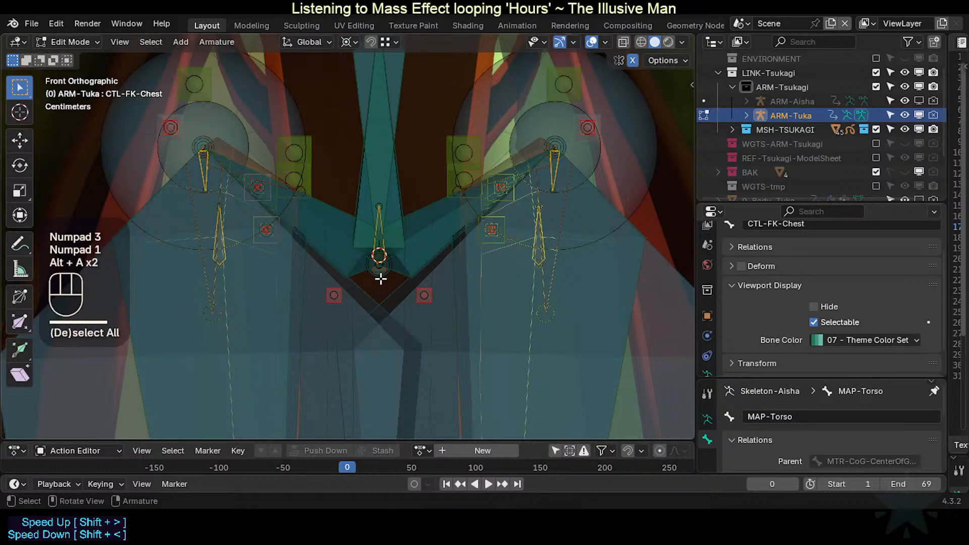
{"action": "key", "text": "b"}
{"action": "left_click_drag", "start_coordinate": [381, 279], "coordinate": [389, 257]}
{"action": "key", "text": "alt+a"}
{"action": "key", "text": "b"}
{"action": "key", "text": "KP_3"}
{"action": "scroll", "coordinate": [413, 249], "scroll_direction": "down", "scroll_amount": 3}
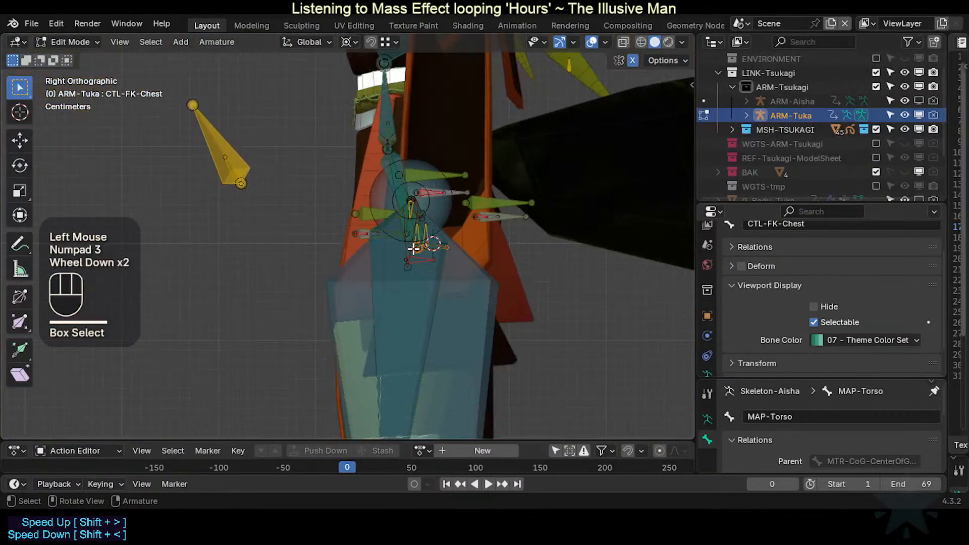
Step: Try moving the selected pelvis-centre joints in the side view, cancelling each move
{"action": "key", "text": "g"}
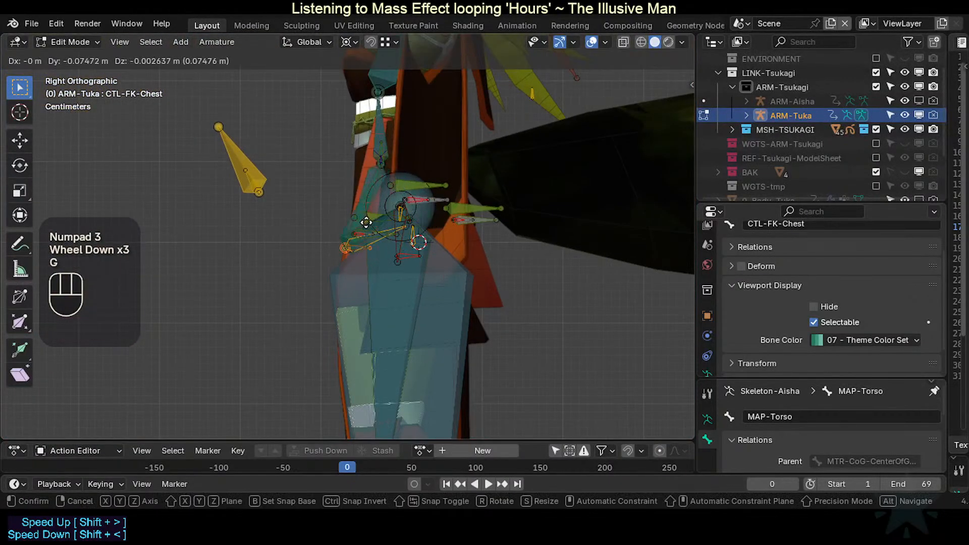
{"action": "key", "text": "Escape"}
{"action": "scroll", "coordinate": [418, 250], "scroll_direction": "up", "scroll_amount": 4}
{"action": "middle_click_drag", "start_coordinate": [492, 258], "coordinate": [331, 268], "text": "shift"}
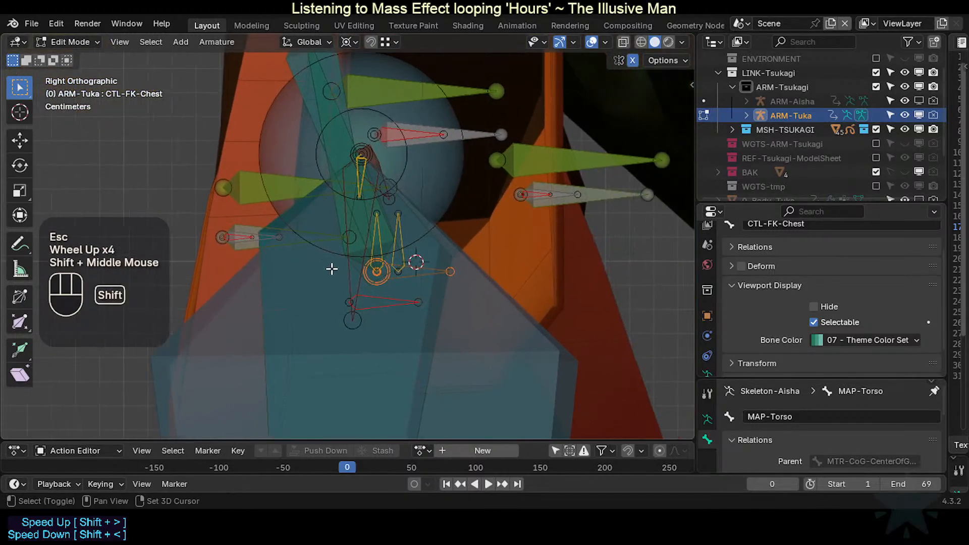
{"action": "scroll", "coordinate": [470, 218], "scroll_direction": "up", "scroll_amount": 2}
{"action": "key", "text": "g"}
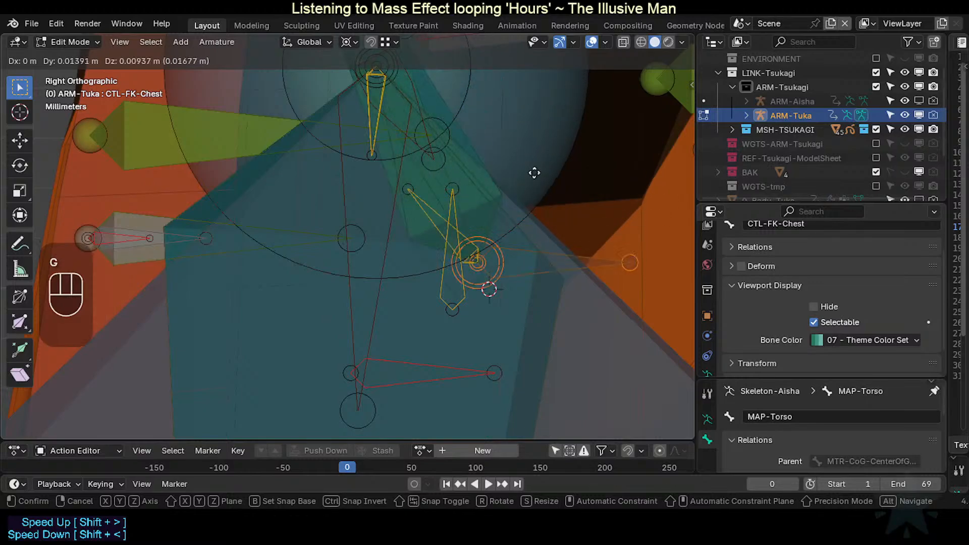
{"action": "key", "text": "Escape"}
Step: Try toggling CTL-FK-Hips(useless) in the selection among the overlapping pelvis bones, and undo it
{"action": "left_click", "coordinate": [411, 223], "text": "alt+shift"}
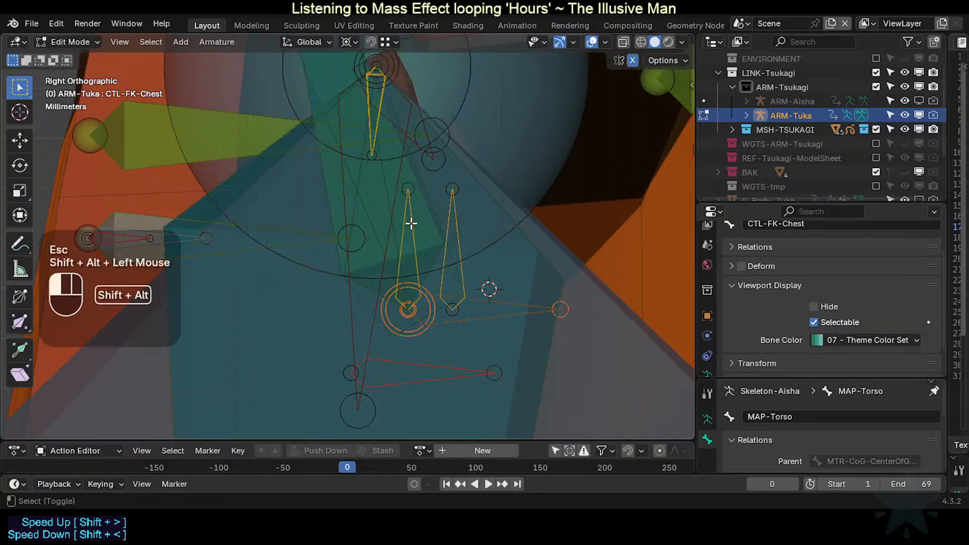
{"action": "scroll", "coordinate": [411, 223], "scroll_direction": "down", "scroll_amount": 2}
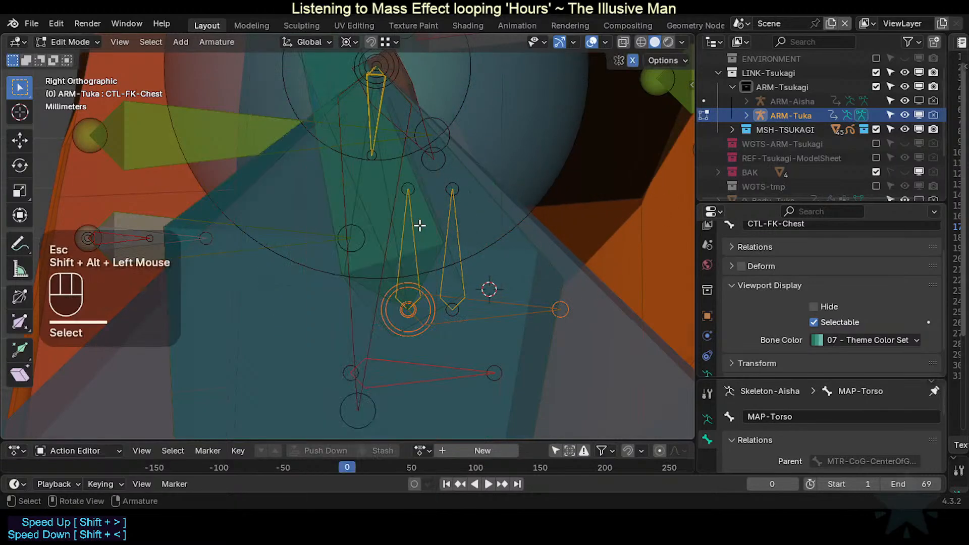
{"action": "middle_click_drag", "start_coordinate": [418, 223], "coordinate": [443, 280]}
{"action": "scroll", "coordinate": [522, 301], "scroll_direction": "up", "scroll_amount": 3}
{"action": "scroll", "coordinate": [457, 309], "scroll_direction": "up", "scroll_amount": 2}
{"action": "scroll", "coordinate": [437, 330], "scroll_direction": "up", "scroll_amount": 4}
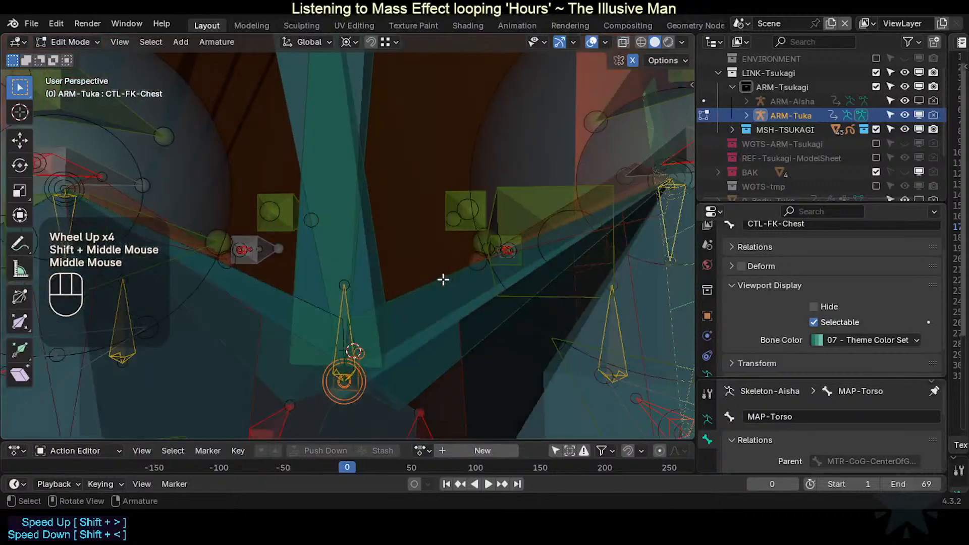
{"action": "left_click", "coordinate": [344, 298], "text": "alt+shift"}
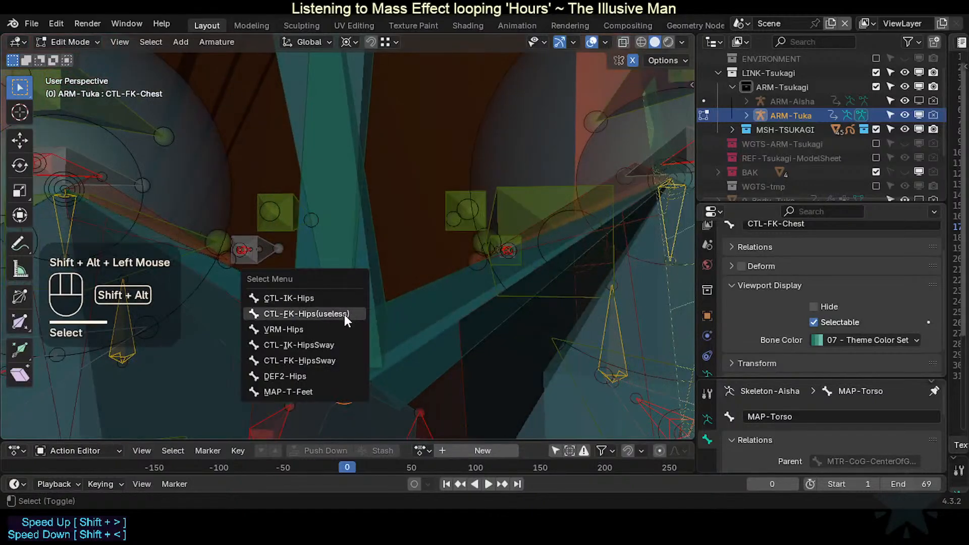
{"action": "left_click", "coordinate": [344, 314]}
{"action": "key", "text": "ctrl+z"}
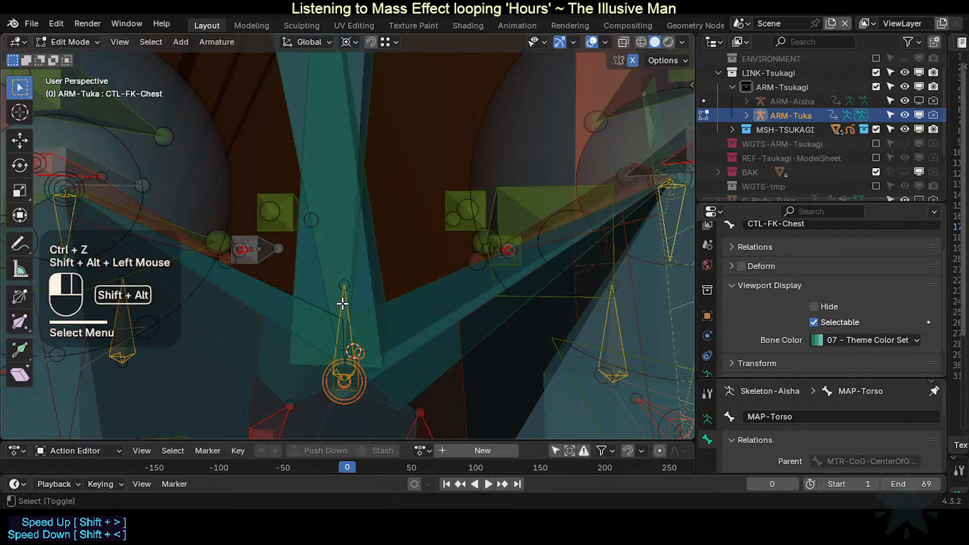
Step: List the overlapping bones at the pelvis centre for extending the selection
{"action": "left_click", "coordinate": [342, 303], "text": "alt+shift"}
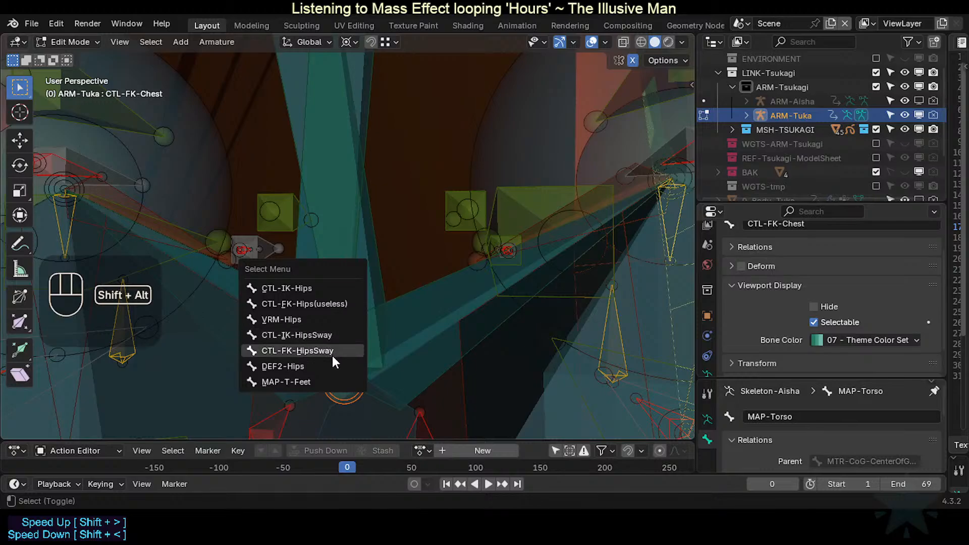
Step: Add the MAP-T-Feet bone at the base of the pelvis to the selection and examine it from the right side
{"action": "left_click", "coordinate": [331, 381]}
{"action": "scroll", "coordinate": [389, 338], "scroll_direction": "down", "scroll_amount": 2}
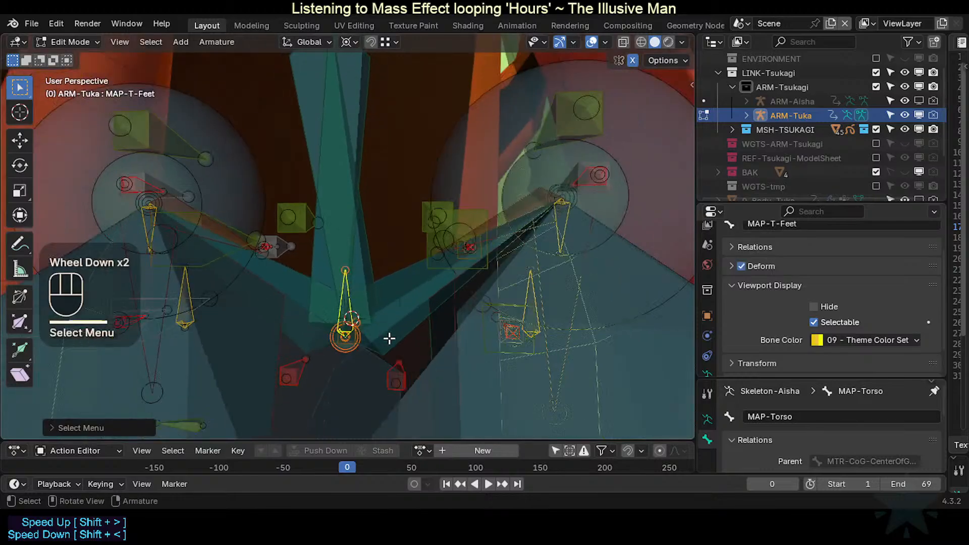
{"action": "key", "text": "KP_3"}
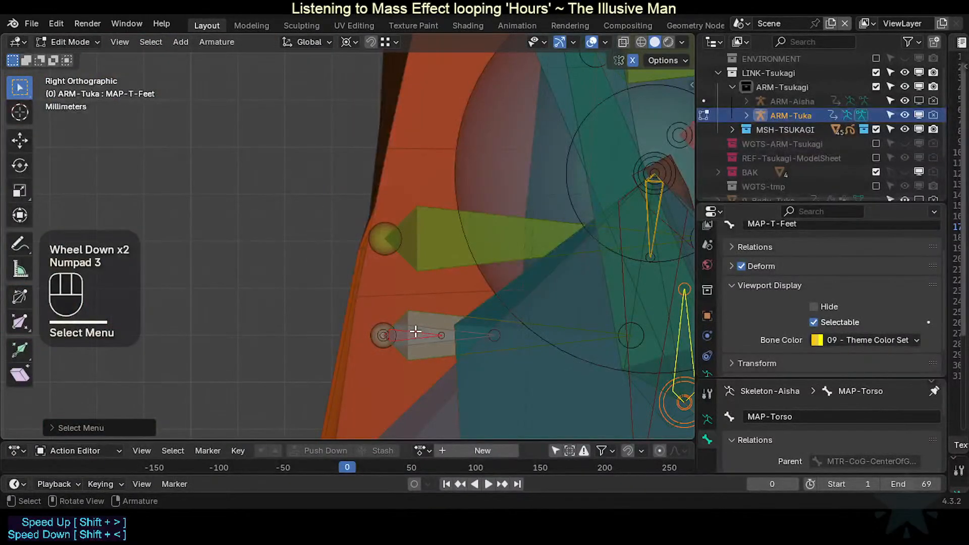
{"action": "scroll", "coordinate": [415, 331], "scroll_direction": "down", "scroll_amount": 2}
{"action": "key", "text": "g"}
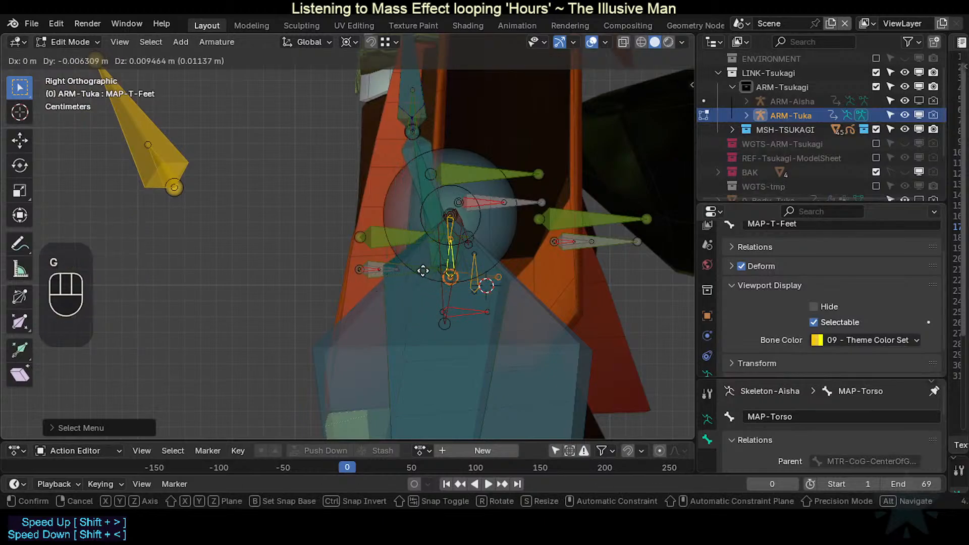
{"action": "key", "text": "Escape"}
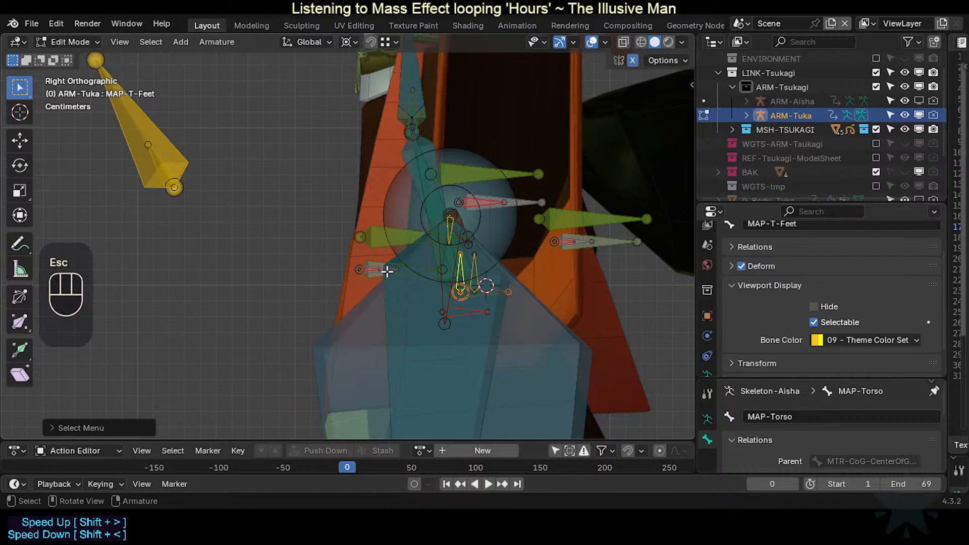
{"action": "key", "text": "g"}
{"action": "key", "text": "Escape"}
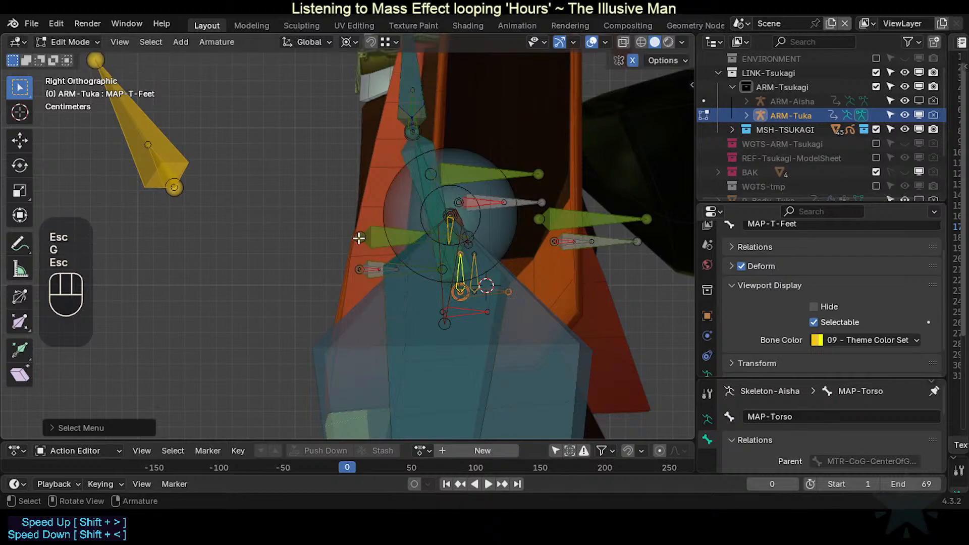
Step: Add the MAP-T-Foot.L bone near the left hip to the selection in front view
{"action": "scroll", "coordinate": [430, 283], "scroll_direction": "up", "scroll_amount": 2}
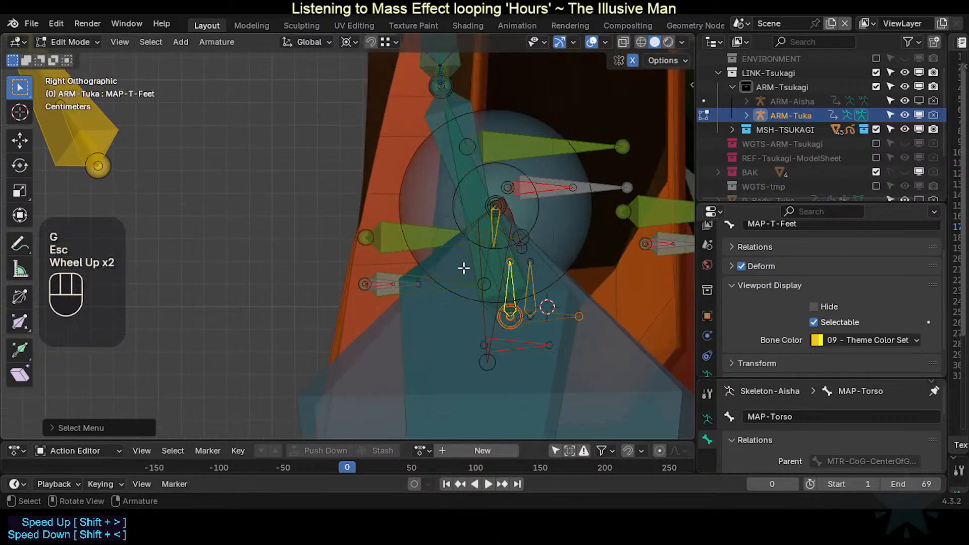
{"action": "key", "text": "KP_1"}
{"action": "scroll", "coordinate": [245, 288], "scroll_direction": "down", "scroll_amount": 2}
{"action": "middle_click_drag", "start_coordinate": [244, 288], "coordinate": [372, 288], "text": "shift"}
{"action": "scroll", "coordinate": [371, 288], "scroll_direction": "up", "scroll_amount": 1}
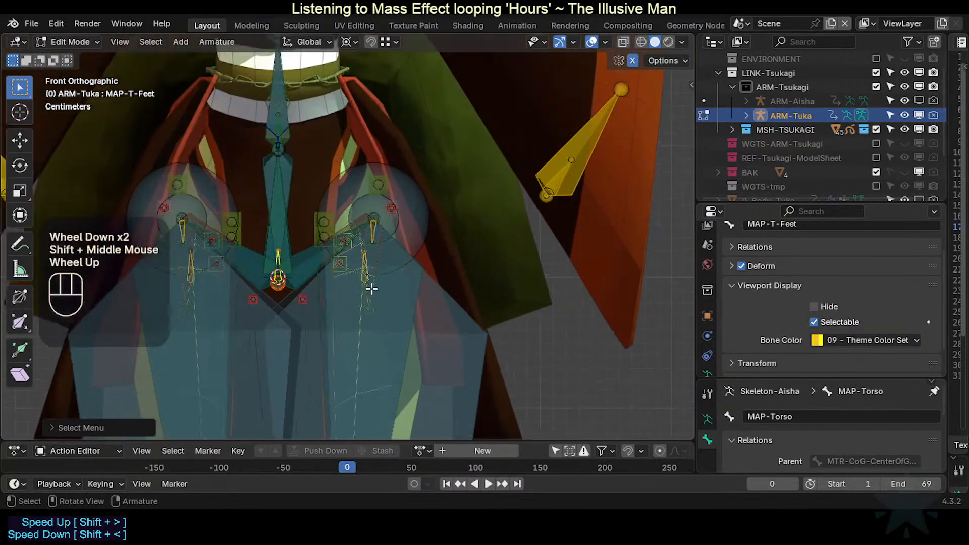
{"action": "scroll", "coordinate": [371, 289], "scroll_direction": "up", "scroll_amount": 2}
{"action": "left_click", "coordinate": [402, 316], "text": "alt+shift"}
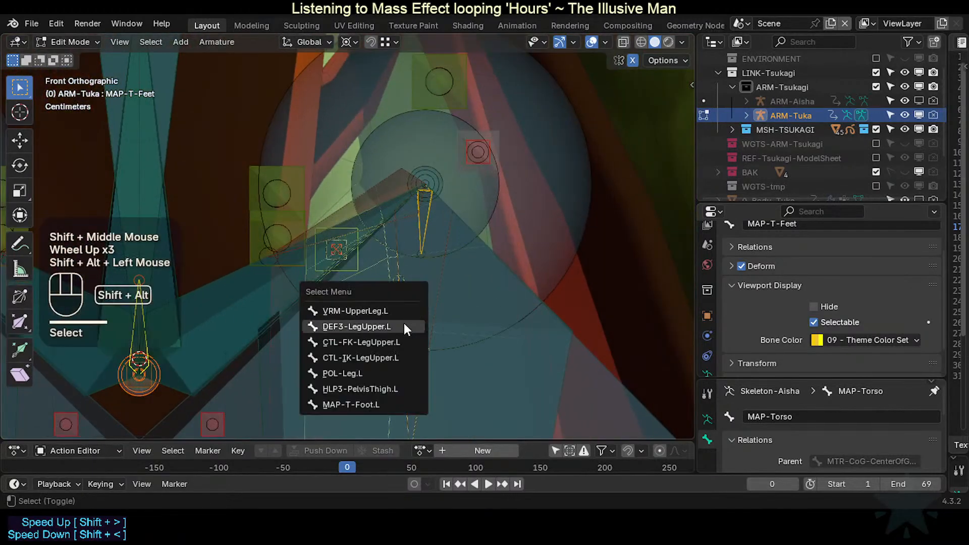
{"action": "left_click", "coordinate": [383, 401]}
{"action": "scroll", "coordinate": [360, 309], "scroll_direction": "down", "scroll_amount": 2}
{"action": "scroll", "coordinate": [359, 309], "scroll_direction": "down", "scroll_amount": 2}
{"action": "key", "text": "g"}
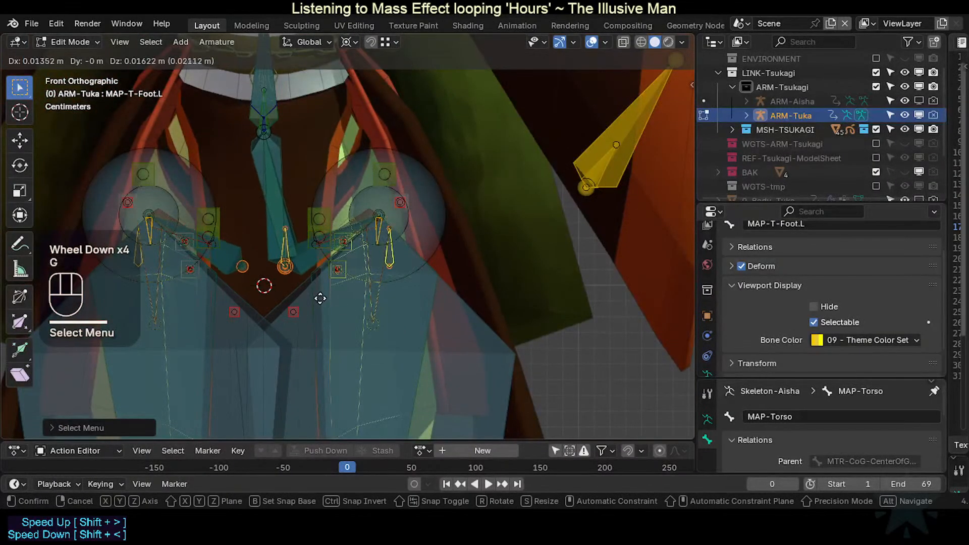
{"action": "key", "text": "Escape"}
{"action": "middle_click_drag", "start_coordinate": [288, 305], "coordinate": [450, 268], "text": "shift"}
{"action": "scroll", "coordinate": [439, 234], "scroll_direction": "up", "scroll_amount": 2}
{"action": "scroll", "coordinate": [450, 268], "scroll_direction": "up", "scroll_amount": 1, "text": "shift"}
{"action": "scroll", "coordinate": [417, 315], "scroll_direction": "down", "scroll_amount": 2}
{"action": "key", "text": "g"}
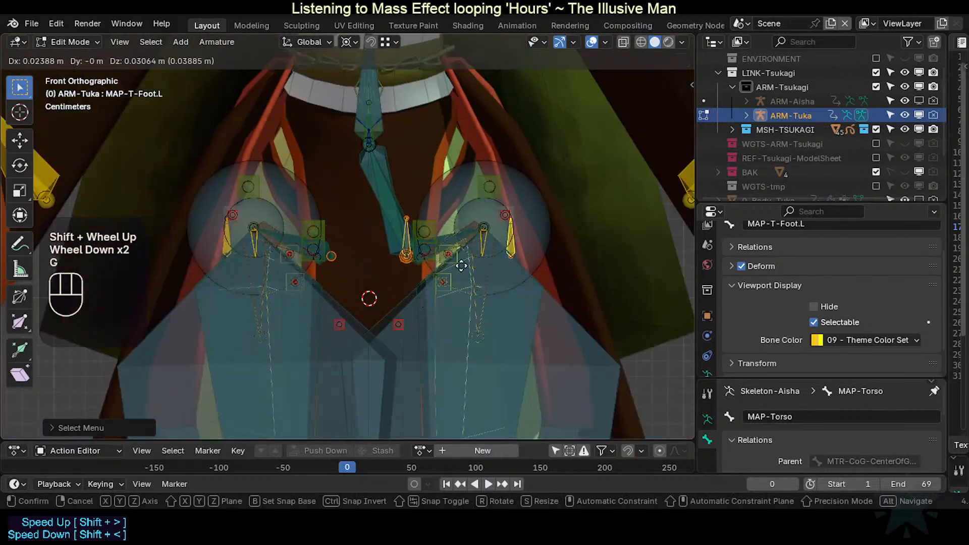
{"action": "key", "text": "Escape"}
Step: Reveal any hidden bones of the armature and try moving the selected MAP-T feet bones
{"action": "key", "text": "alt+h"}
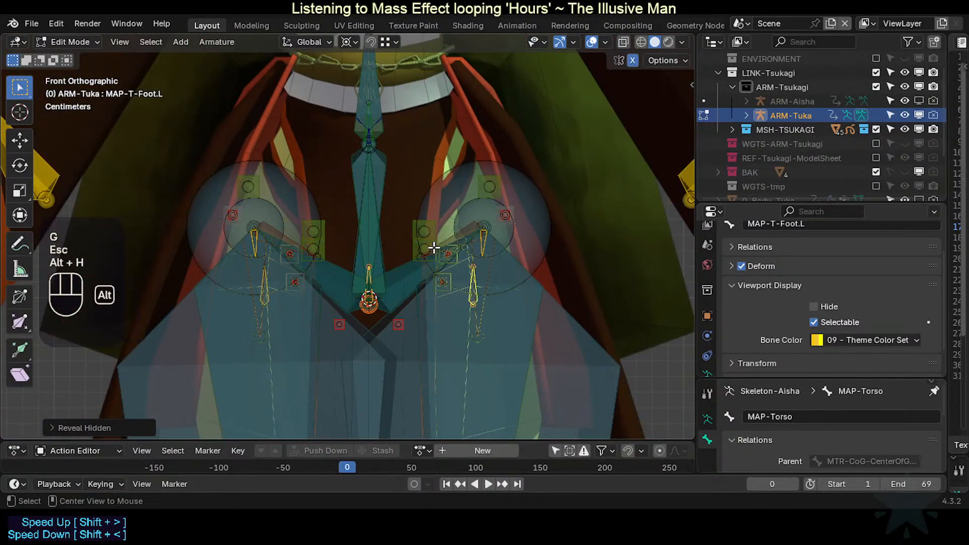
{"action": "key", "text": "g"}
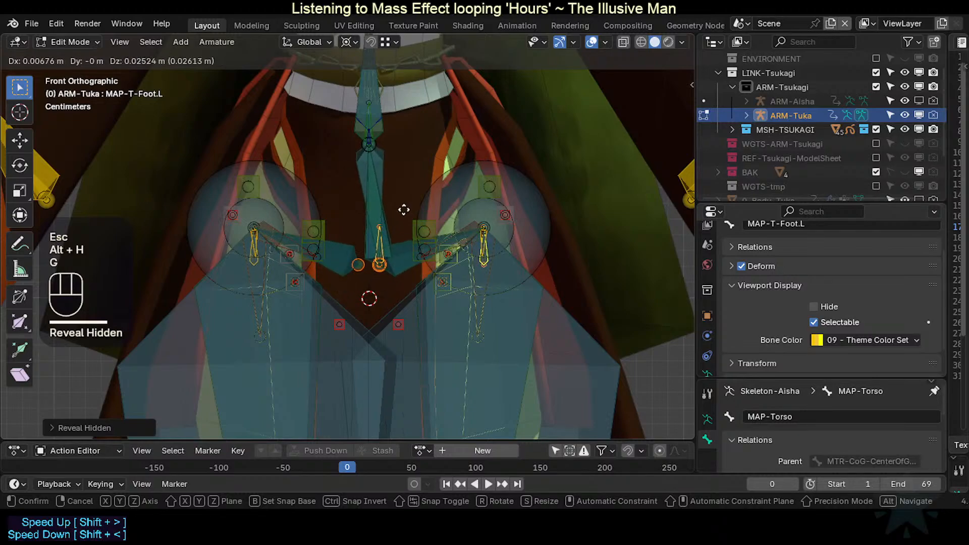
{"action": "key", "text": "Escape"}
{"action": "key", "text": "g"}
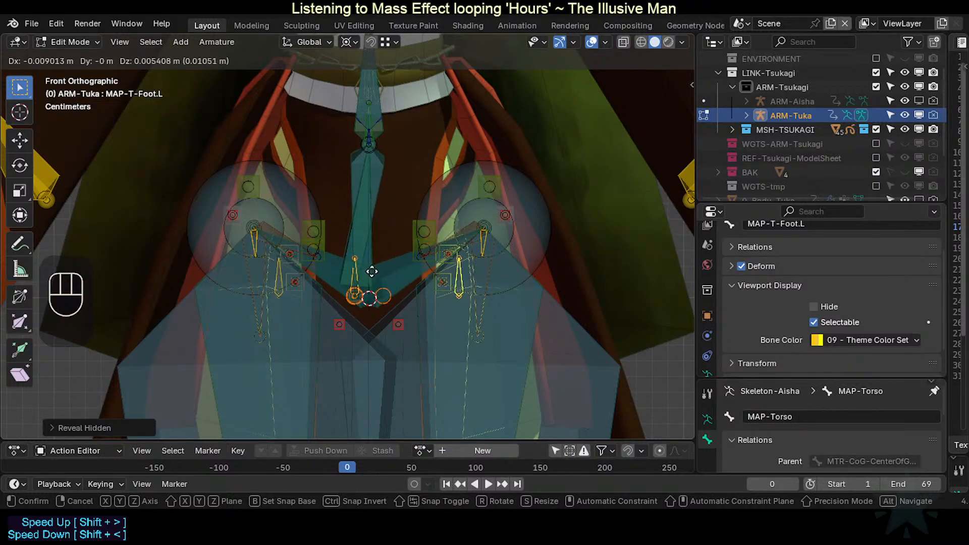
{"action": "key", "text": "Escape"}
Step: Try to snap the selected MAP-T-Feet and MAP-T-Foot.L bones to the 3D cursor while keeping their offset
{"action": "key", "text": "shift"}
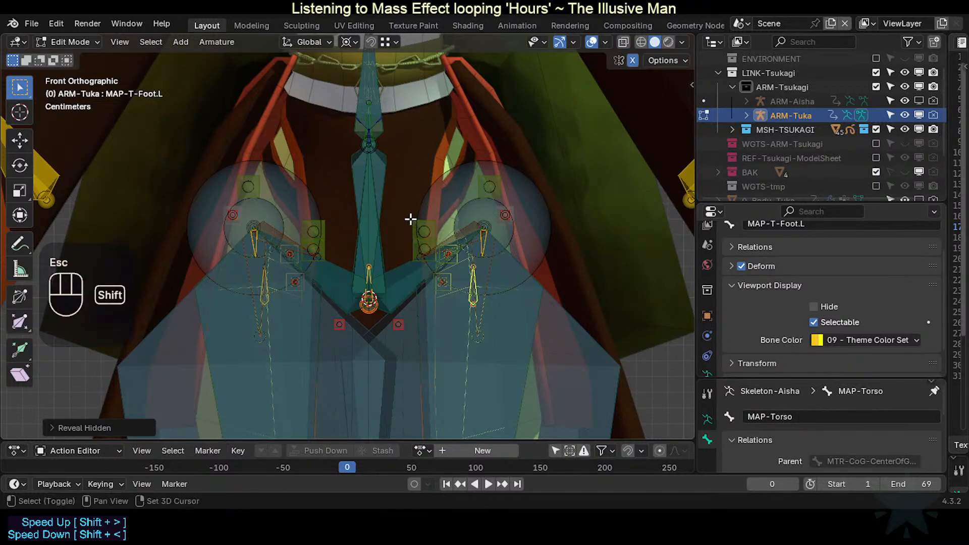
{"action": "key", "text": "shift+s"}
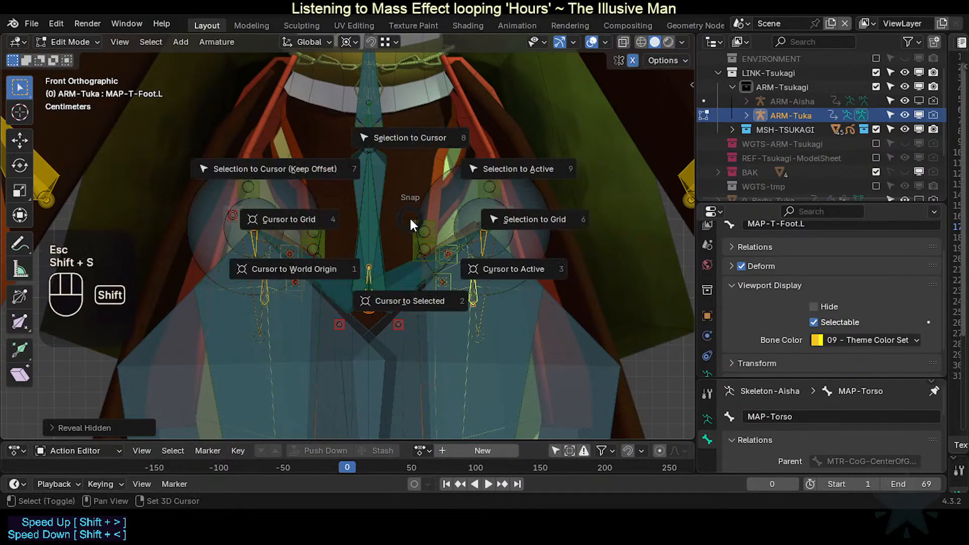
{"action": "left_click", "coordinate": [382, 202]}
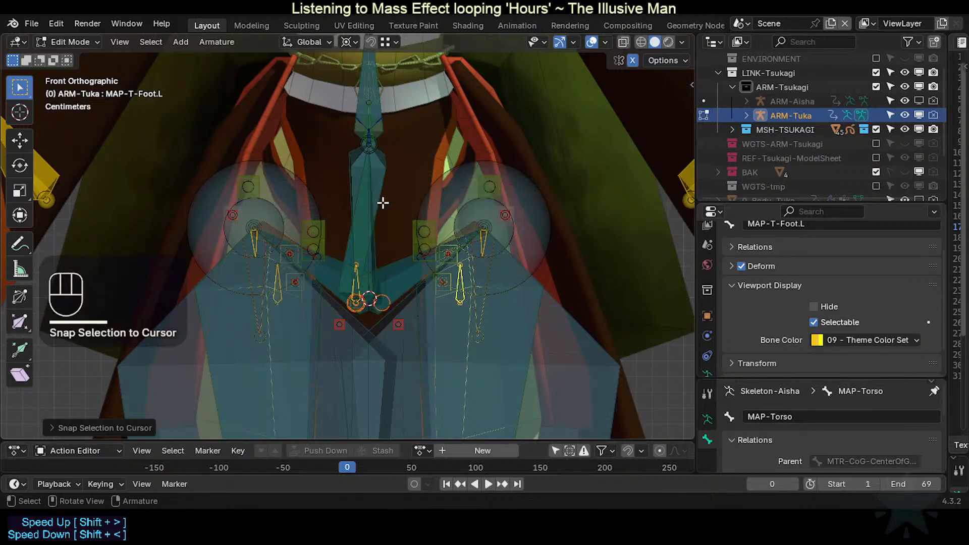
{"action": "key", "text": "ctrl+z"}
Step: Switch the transform pivot point to a different mode for the selected bones
{"action": "scroll", "coordinate": [395, 305], "scroll_direction": "up", "scroll_amount": 1}
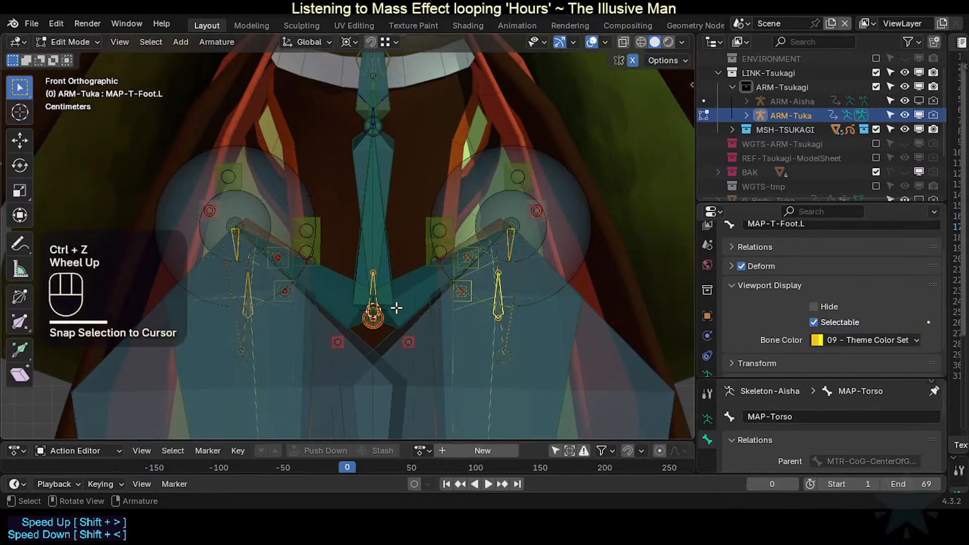
{"action": "key", "text": "less"}
{"action": "left_click", "coordinate": [383, 235]}
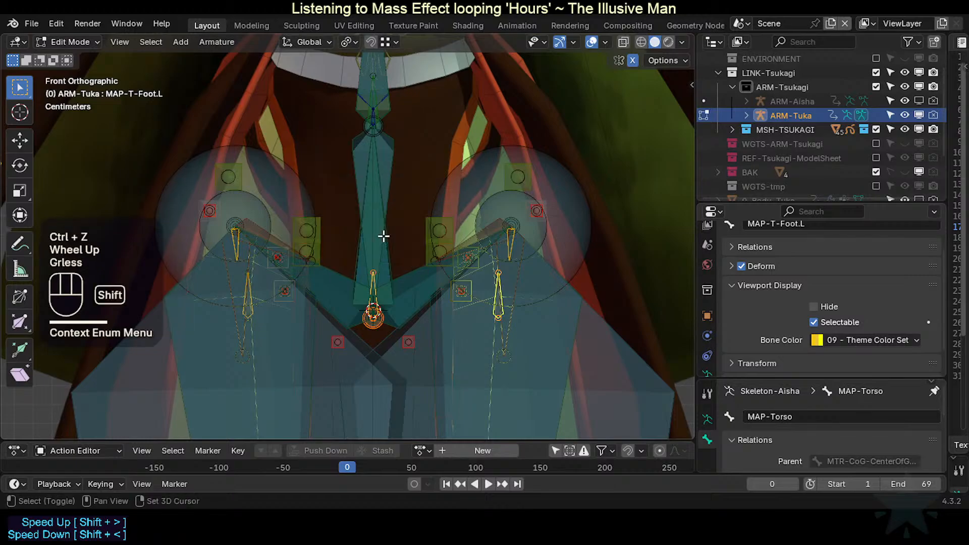
Step: Try snapping the selected bones to the 3D cursor under the new pivot mode, with and without keeping their offset
{"action": "key", "text": "shift+s"}
{"action": "key", "text": "7"}
{"action": "key", "text": "ctrl+z"}
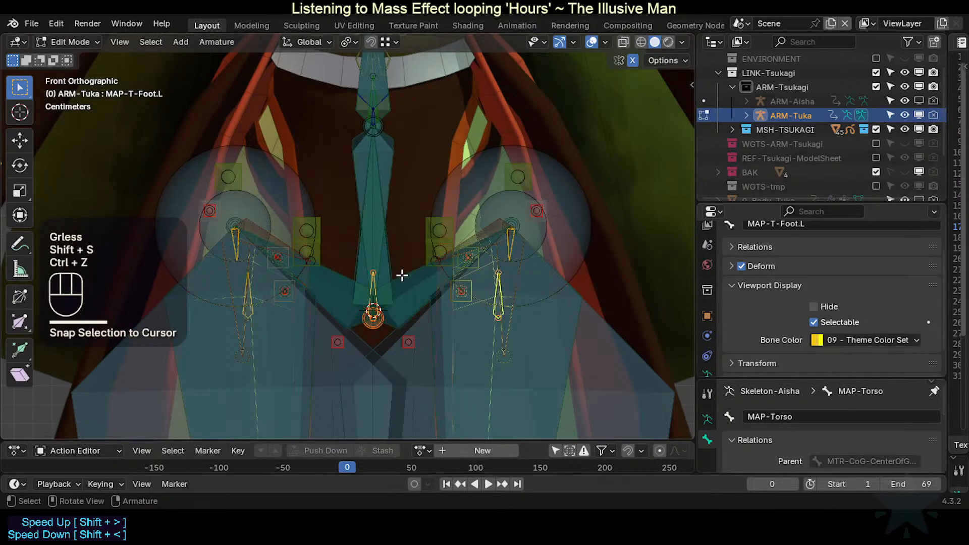
{"action": "key", "text": "shift+s"}
{"action": "key", "text": "8"}
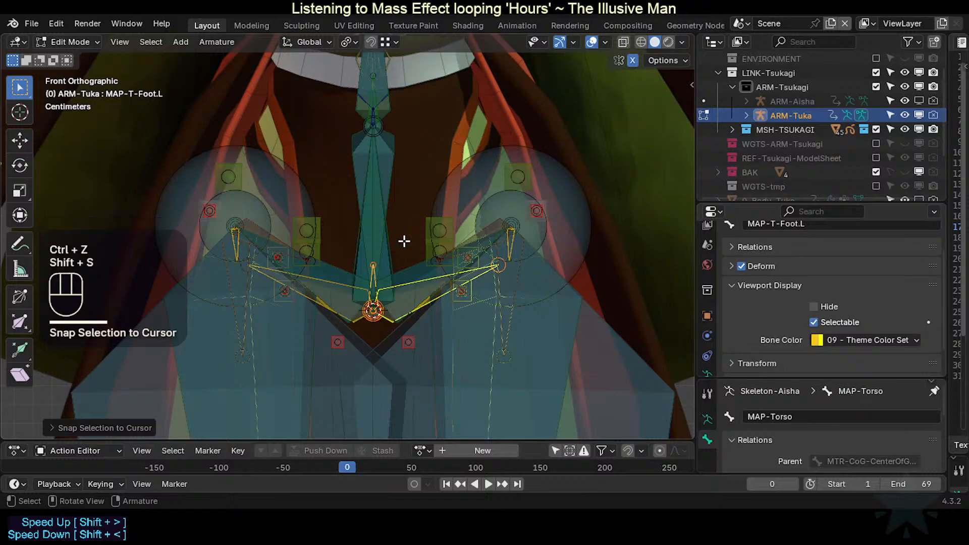
{"action": "key", "text": "ctrl+z"}
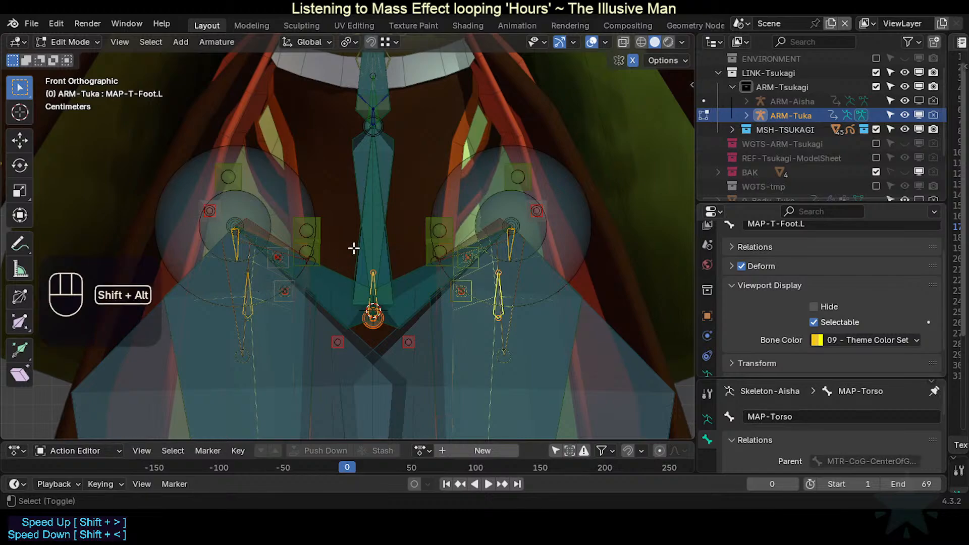
Step: Mirror the bone selection with Extend enabled so that MAP-T-Foot.R is included as well
{"action": "key", "text": "shift+alt+x"}
{"action": "left_click", "coordinate": [113, 426]}
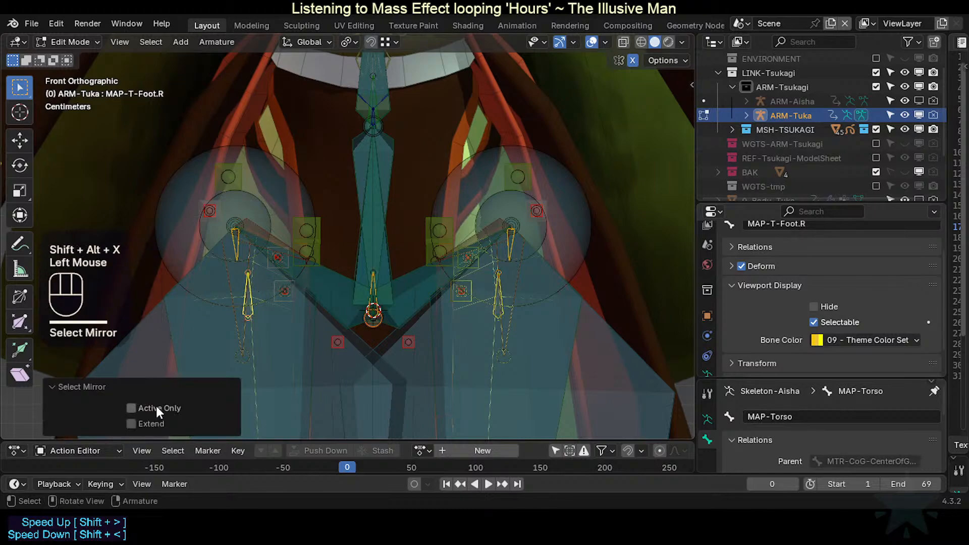
{"action": "key", "text": "g"}
{"action": "key", "text": "Escape"}
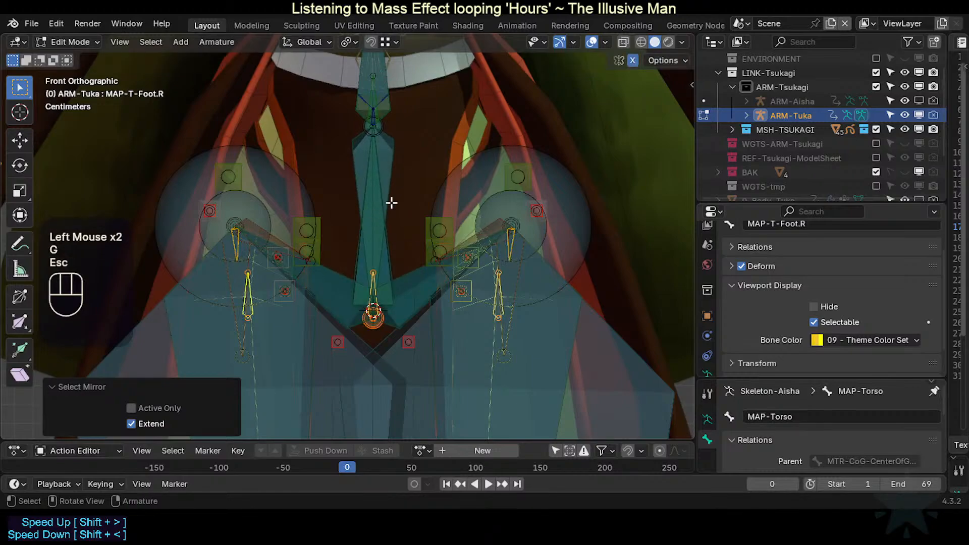
Step: Snap the selected MAP-T bones to the 3D cursor with Offset enabled while MAP-T-Foot.R is active
{"action": "key", "text": "shift+s"}
{"action": "key", "text": "7"}
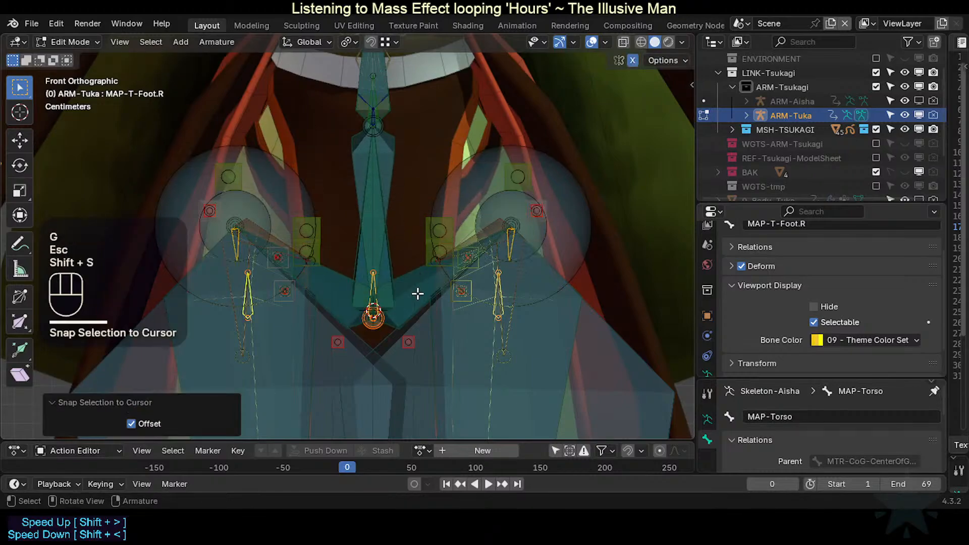
{"action": "key", "text": "shift+s"}
{"action": "key", "text": "Escape"}
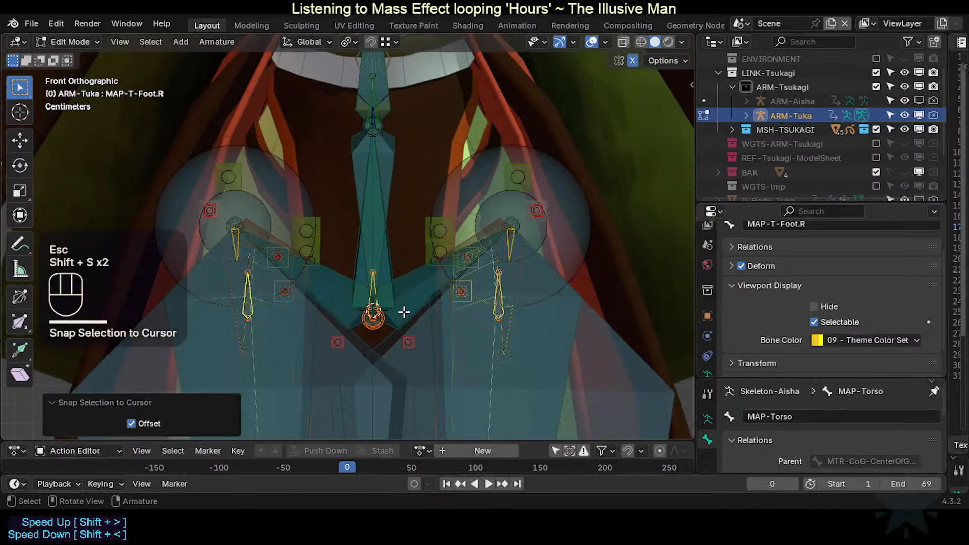
Step: Make MAP-T-Feet the active bone while keeping MAP-T-Foot.L and MAP-T-Foot.R selected
{"action": "left_click", "coordinate": [373, 288], "text": "alt+shift"}
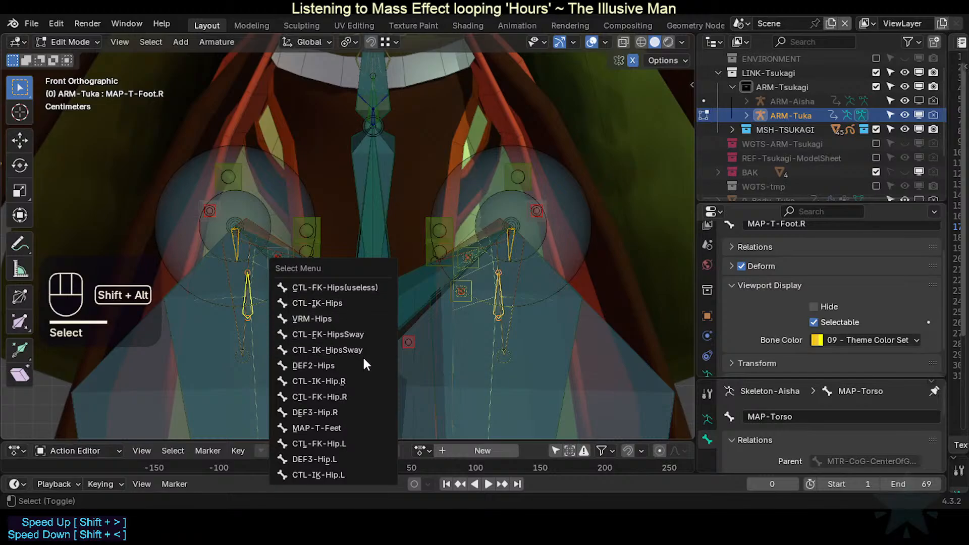
{"action": "scroll", "coordinate": [428, 331], "scroll_direction": "up", "scroll_amount": 2}
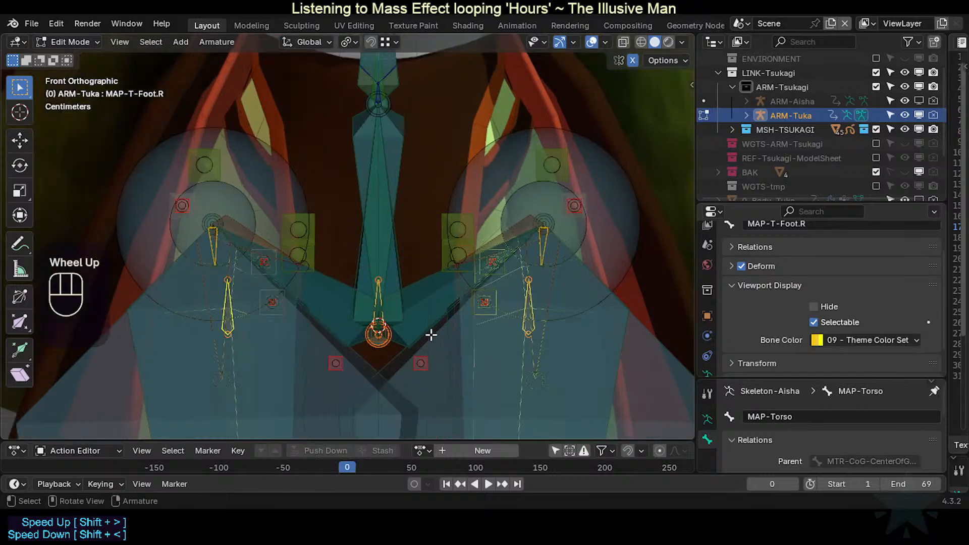
{"action": "middle_click_drag", "start_coordinate": [428, 331], "coordinate": [407, 318]}
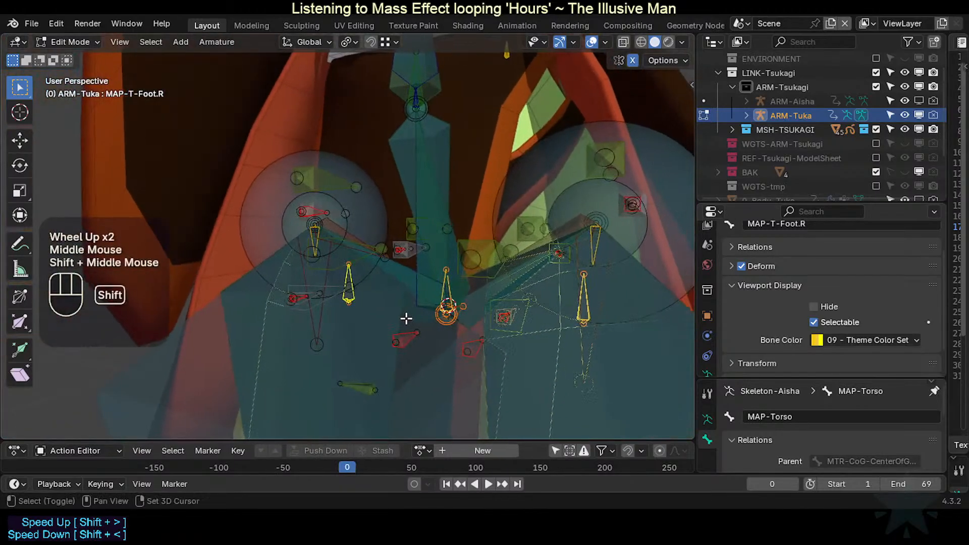
{"action": "left_click", "coordinate": [447, 283], "text": "alt+shift"}
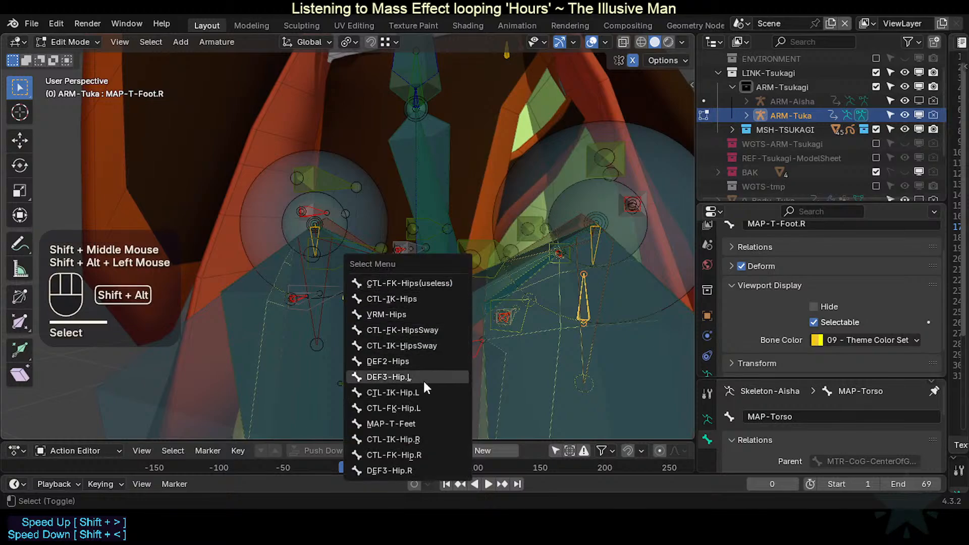
{"action": "left_click", "coordinate": [417, 421]}
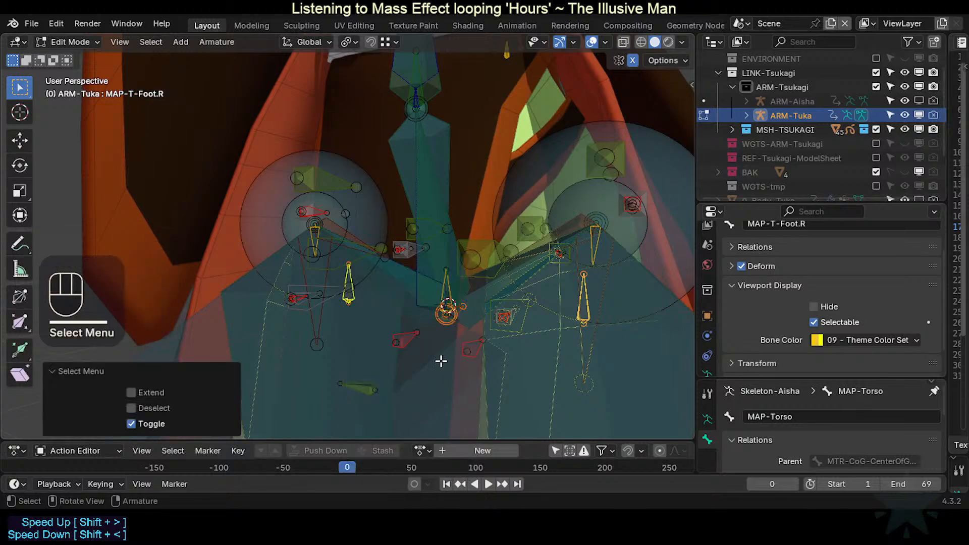
{"action": "key", "text": "ctrl+z"}
{"action": "left_click", "coordinate": [448, 295], "text": "alt+shift"}
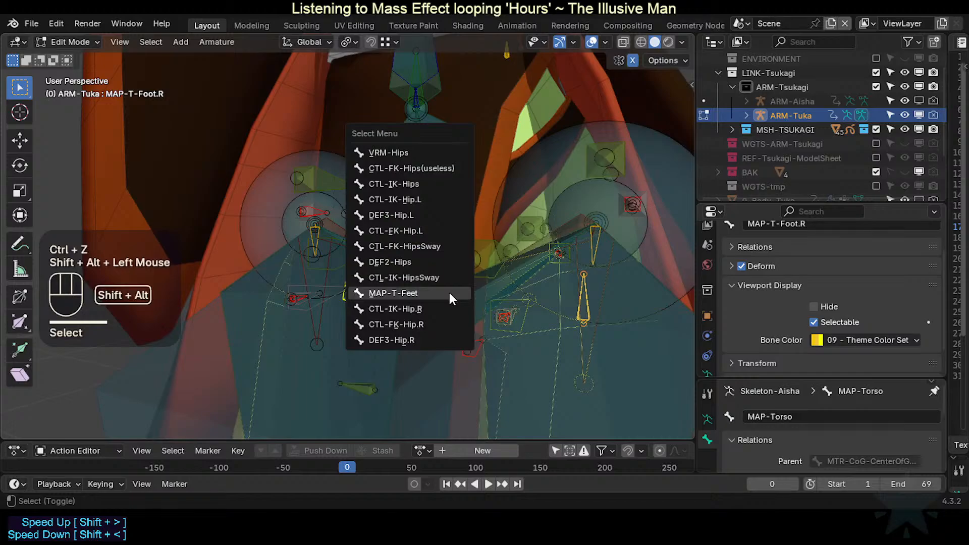
{"action": "left_click", "coordinate": [446, 292]}
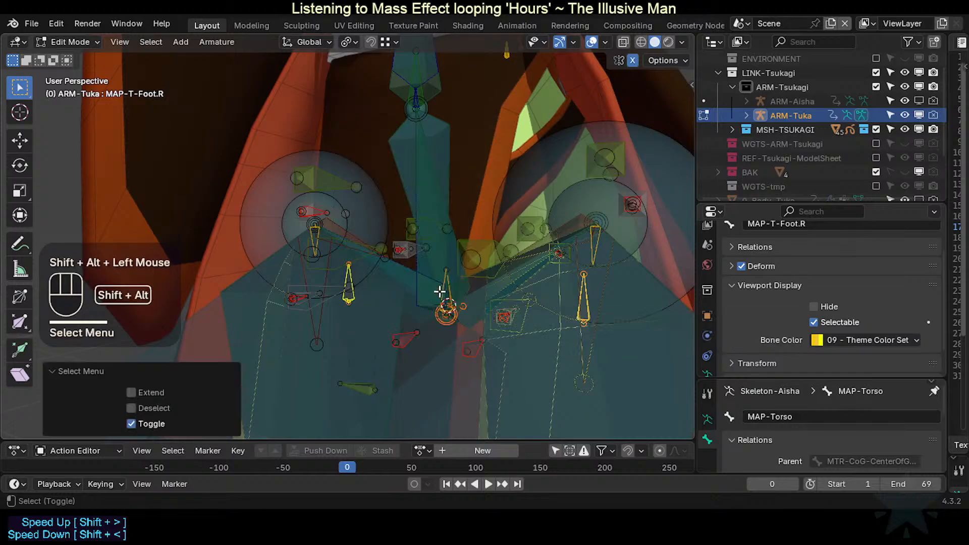
{"action": "left_click", "coordinate": [449, 293], "text": "alt+shift"}
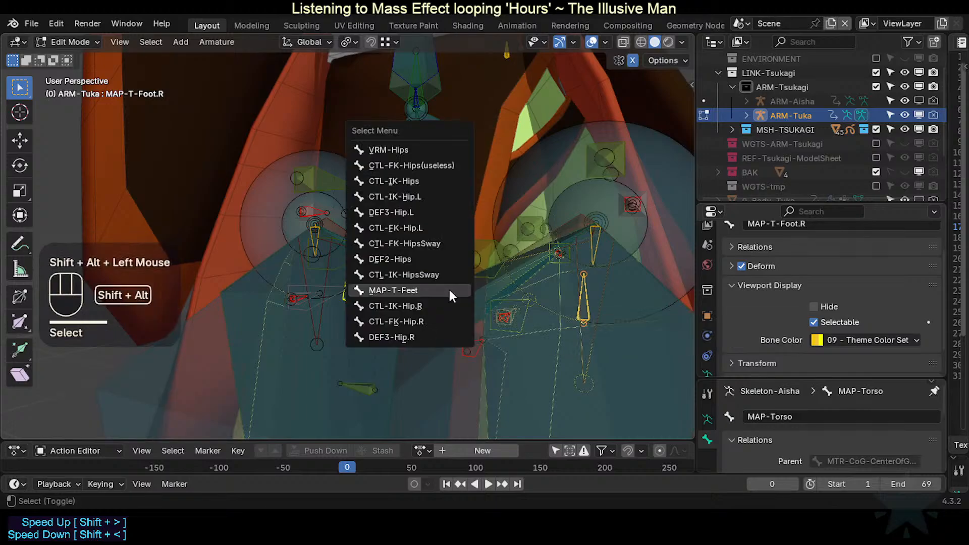
{"action": "left_click", "coordinate": [448, 290]}
{"action": "key", "text": "g"}
{"action": "key", "text": "Escape"}
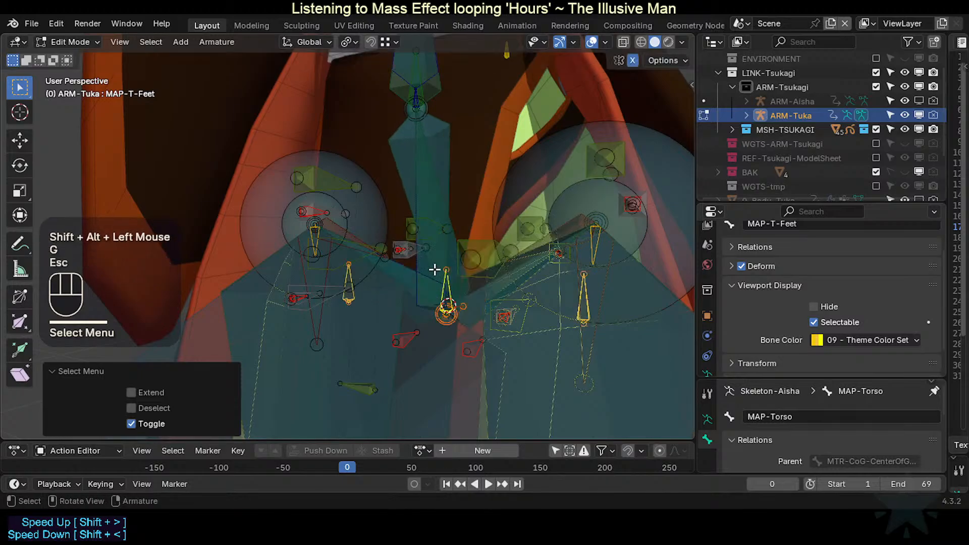
Step: Snap the three selected MAP-T bones to the 3D cursor with Offset enabled, using MAP-T-Feet as the active bone
{"action": "key", "text": "shift+s"}
{"action": "left_click", "coordinate": [434, 267]}
{"action": "middle_click_drag", "start_coordinate": [394, 280], "coordinate": [457, 301]}
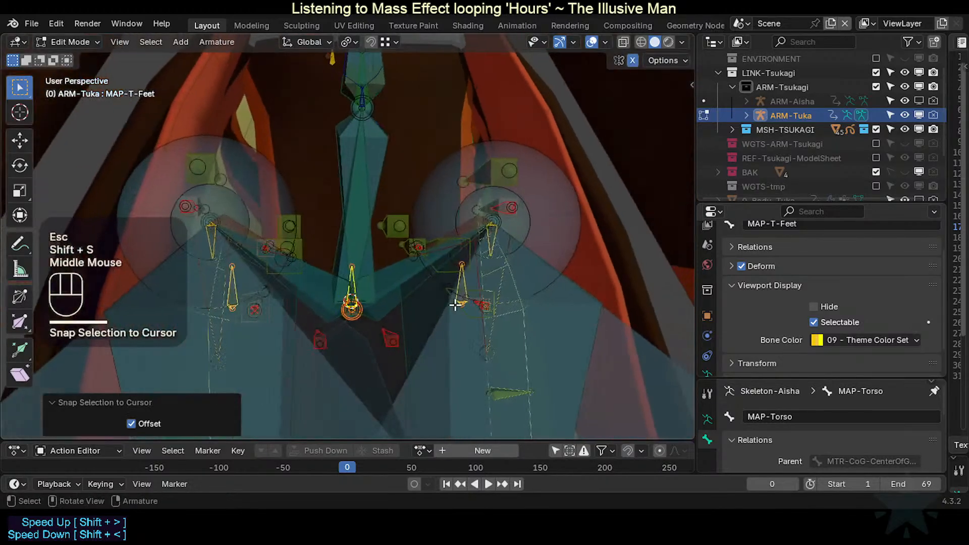
Step: Remove MAP-T-Foot.L and MAP-T-Foot.R from the bone selection, keeping MAP-T-Feet active
{"action": "scroll", "coordinate": [386, 329], "scroll_direction": "up", "scroll_amount": 2}
{"action": "key", "text": "KP_1"}
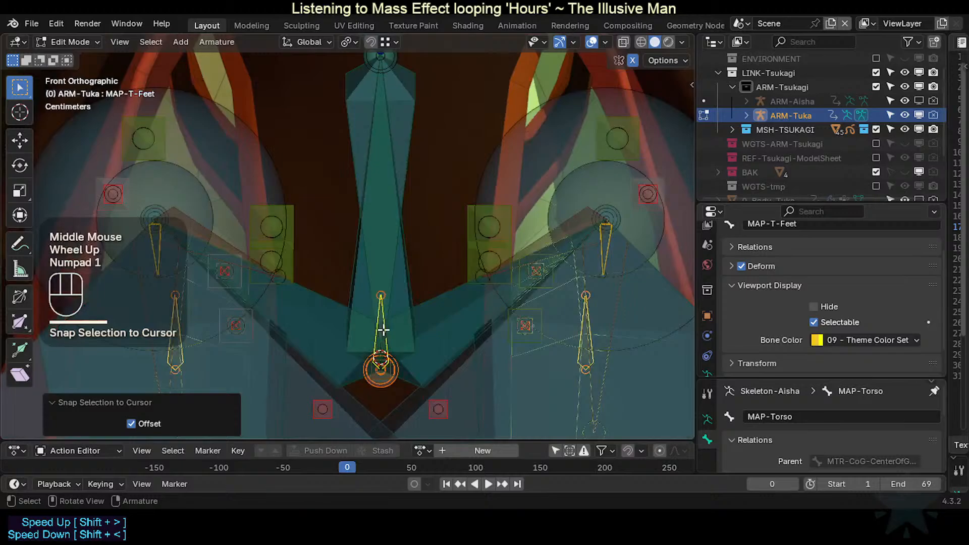
{"action": "scroll", "coordinate": [384, 333], "scroll_direction": "down", "scroll_amount": 1}
{"action": "middle_click_drag", "start_coordinate": [380, 338], "coordinate": [374, 320], "text": "shift"}
{"action": "scroll", "coordinate": [374, 318], "scroll_direction": "up", "scroll_amount": 2}
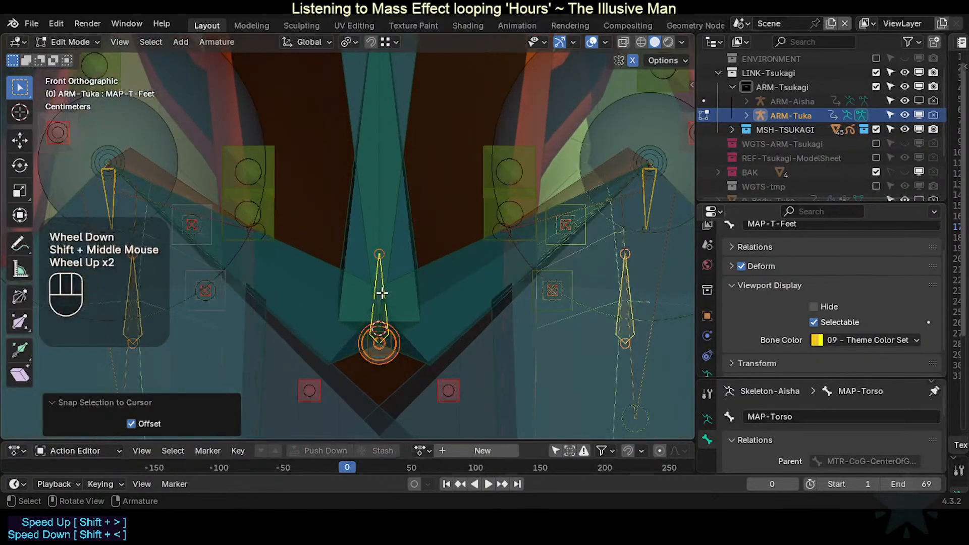
{"action": "scroll", "coordinate": [499, 308], "scroll_direction": "down", "scroll_amount": 2}
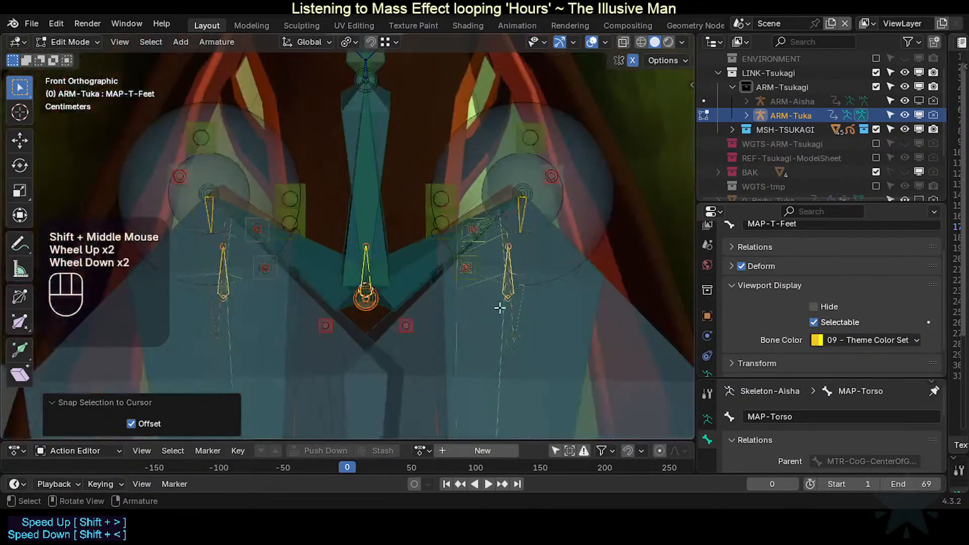
{"action": "left_click", "coordinate": [512, 262], "text": "alt+shift"}
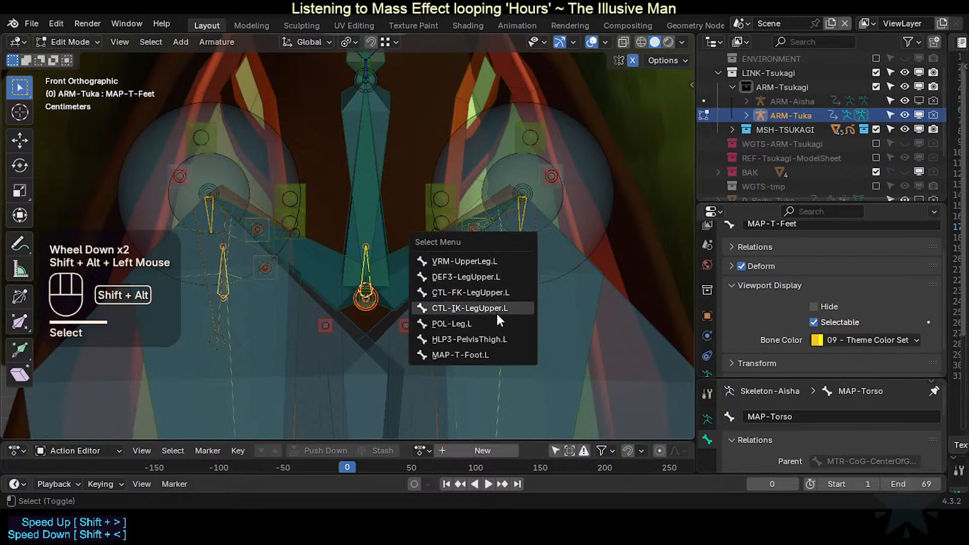
{"action": "left_click", "coordinate": [484, 355]}
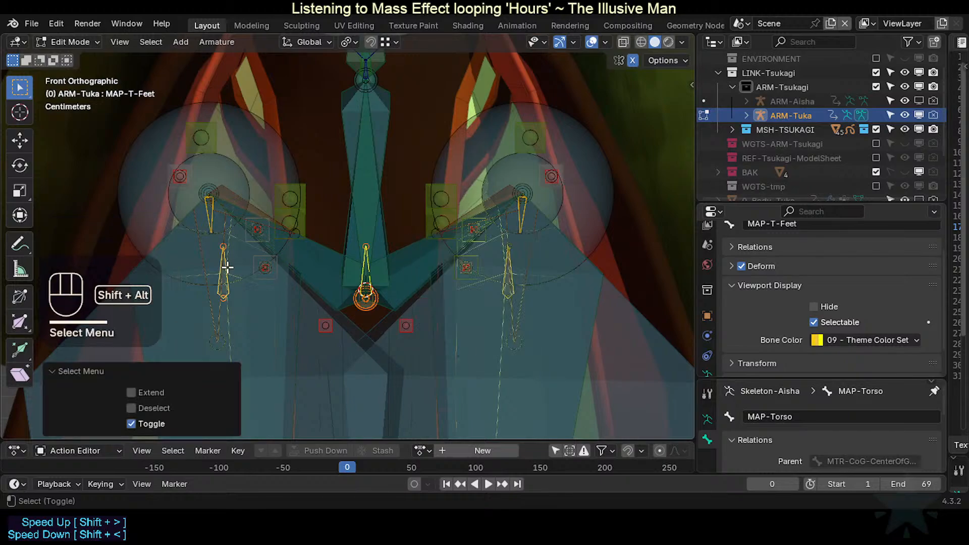
{"action": "left_click", "coordinate": [227, 267], "text": "alt+shift"}
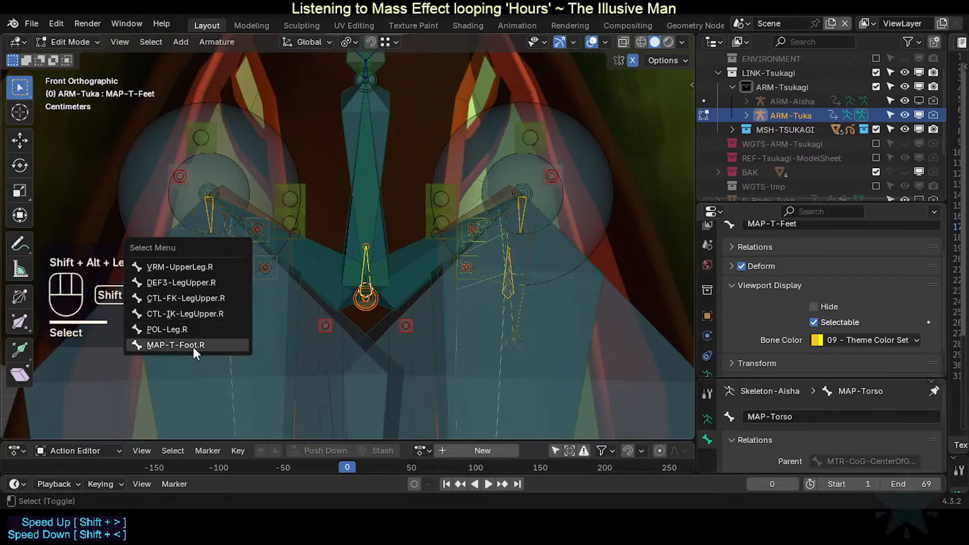
{"action": "left_click", "coordinate": [193, 346]}
{"action": "key", "text": "g"}
{"action": "key", "text": "Escape"}
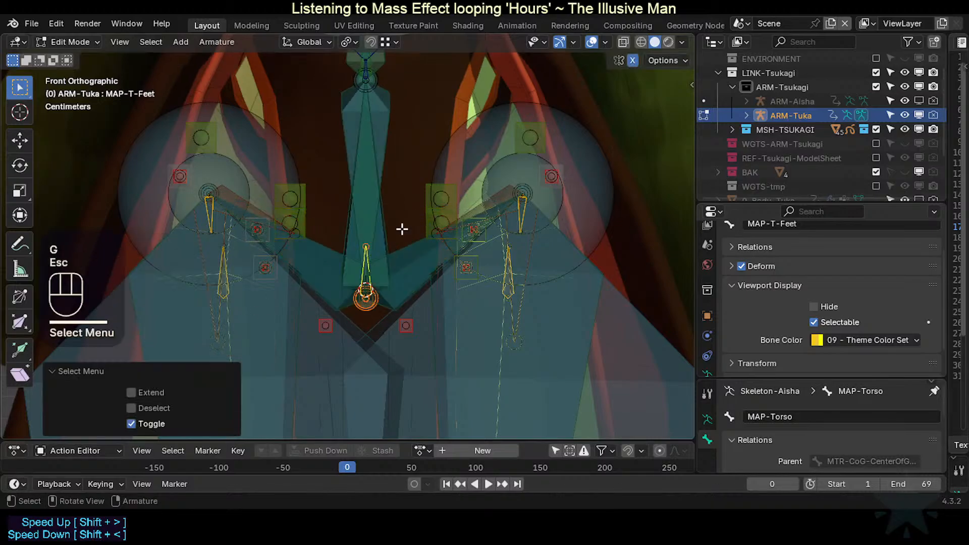
Step: Try snapping MAP-T-Feet alone to the 3D cursor with Offset enabled and check its placement from the side
{"action": "key", "text": "shift+s"}
{"action": "left_click", "coordinate": [401, 227]}
{"action": "scroll", "coordinate": [387, 279], "scroll_direction": "up", "scroll_amount": 2}
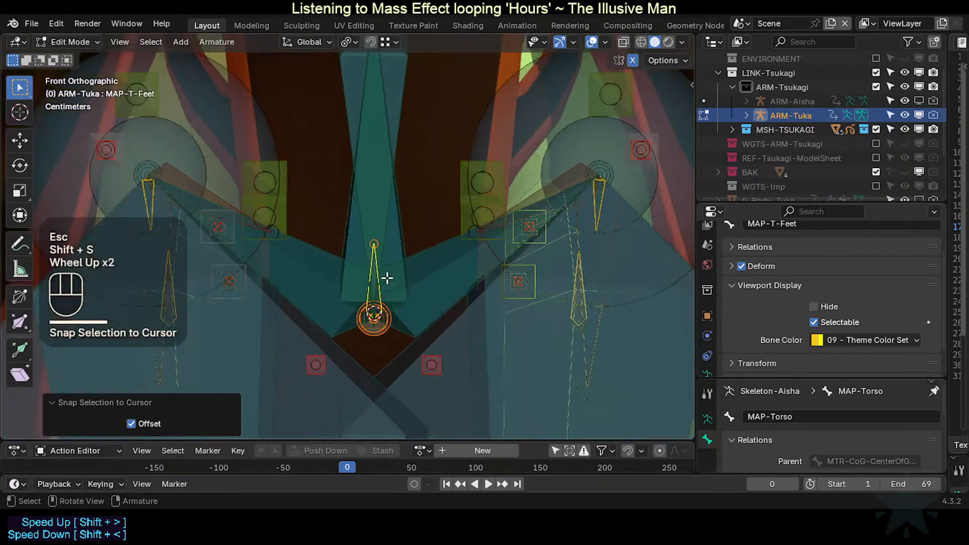
{"action": "key", "text": "KP_3"}
{"action": "middle_click_drag", "start_coordinate": [513, 289], "coordinate": [448, 314], "text": "shift"}
{"action": "scroll", "coordinate": [447, 314], "scroll_direction": "up", "scroll_amount": 2}
{"action": "key", "text": "g"}
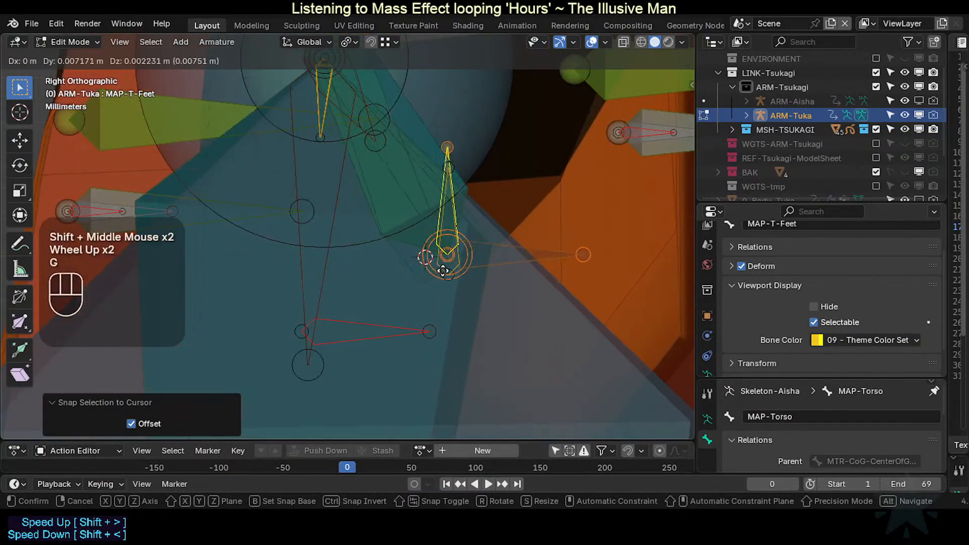
{"action": "key", "text": "Escape"}
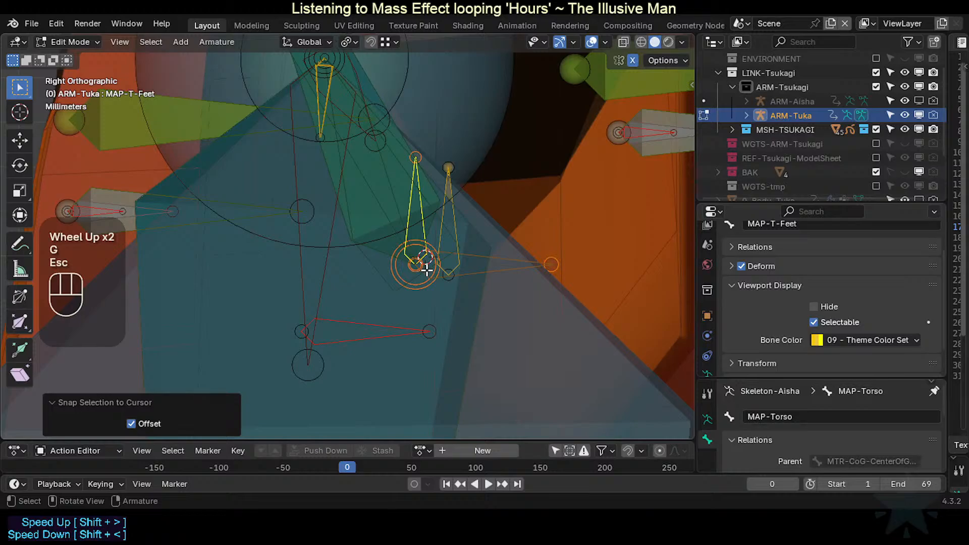
Step: Snap MAP-T-Feet directly onto the 3D cursor without Offset
{"action": "key", "text": "shift+s"}
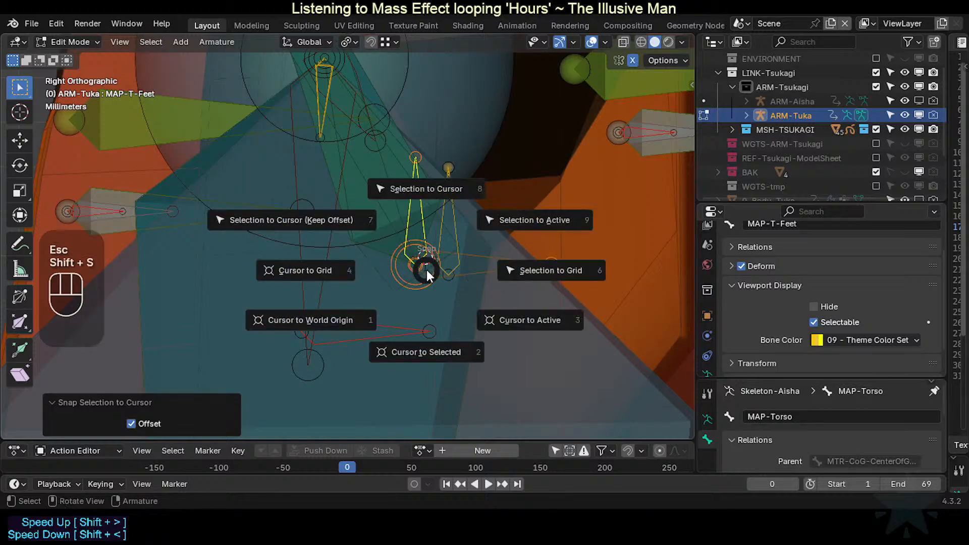
{"action": "key", "text": "8"}
{"action": "key", "text": "KP_1"}
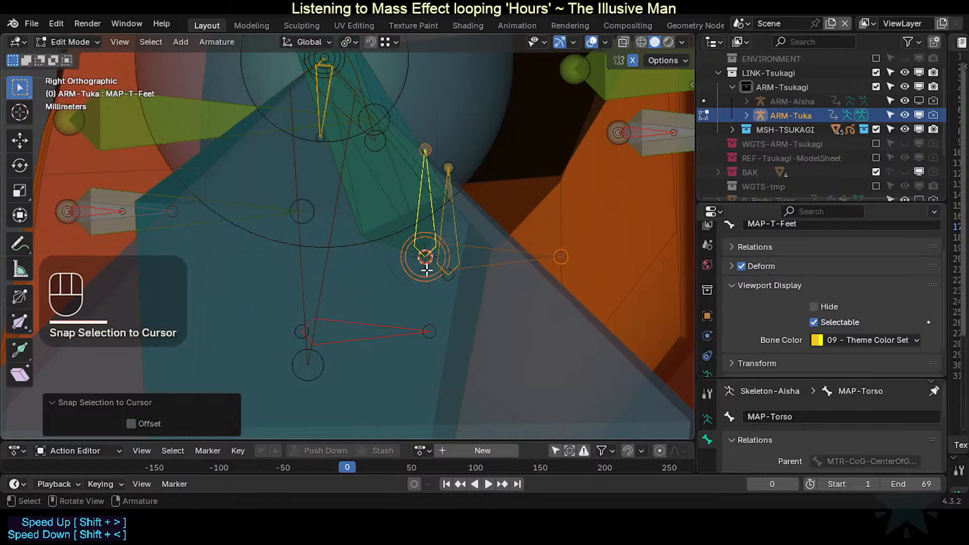
{"action": "scroll", "coordinate": [426, 270], "scroll_direction": "down", "scroll_amount": 4}
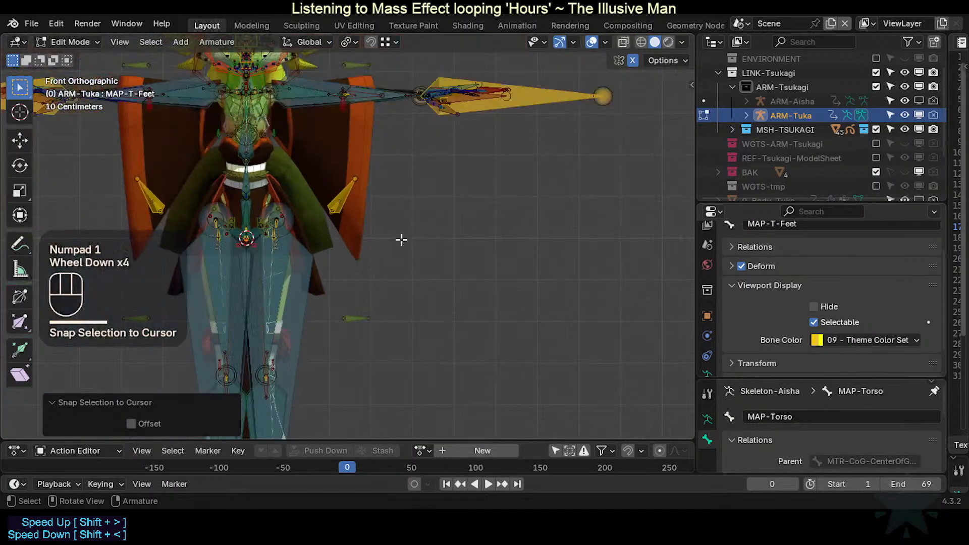
{"action": "middle_click_drag", "start_coordinate": [400, 238], "coordinate": [435, 247], "text": "shift"}
{"action": "scroll", "coordinate": [435, 247], "scroll_direction": "up", "scroll_amount": 5}
{"action": "scroll", "coordinate": [419, 261], "scroll_direction": "up", "scroll_amount": 1}
{"action": "left_click", "coordinate": [443, 240]}
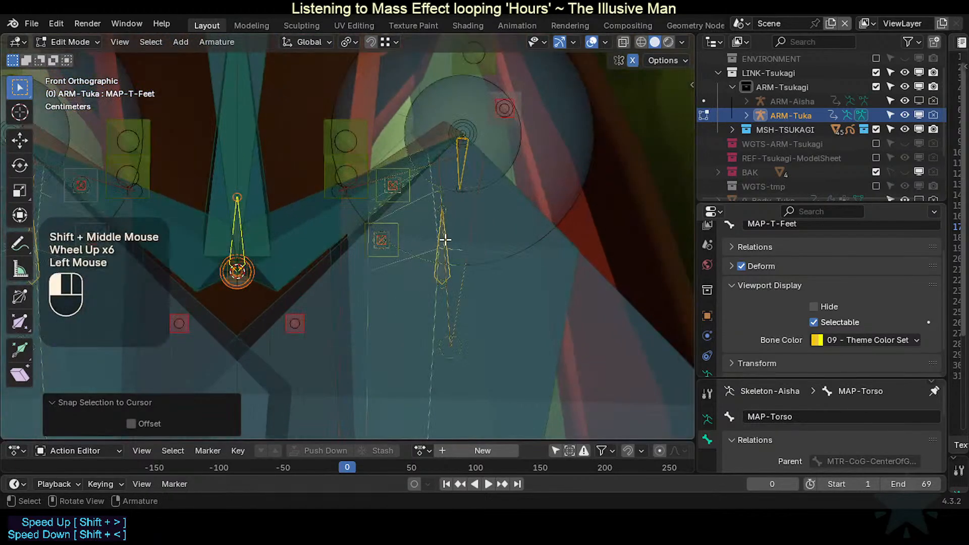
{"action": "left_click", "coordinate": [444, 239]}
{"action": "left_click", "coordinate": [444, 240], "text": "alt+shift"}
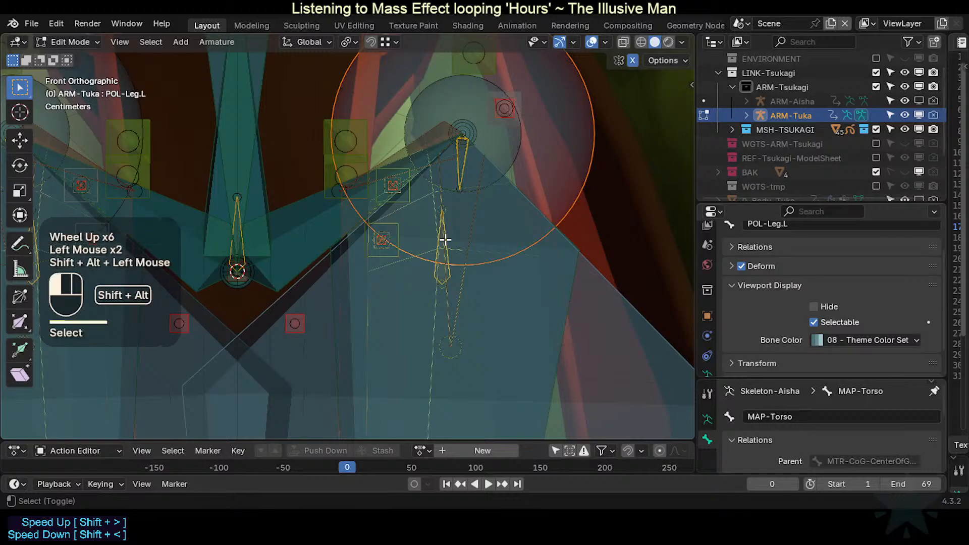
{"action": "left_click", "coordinate": [419, 331]}
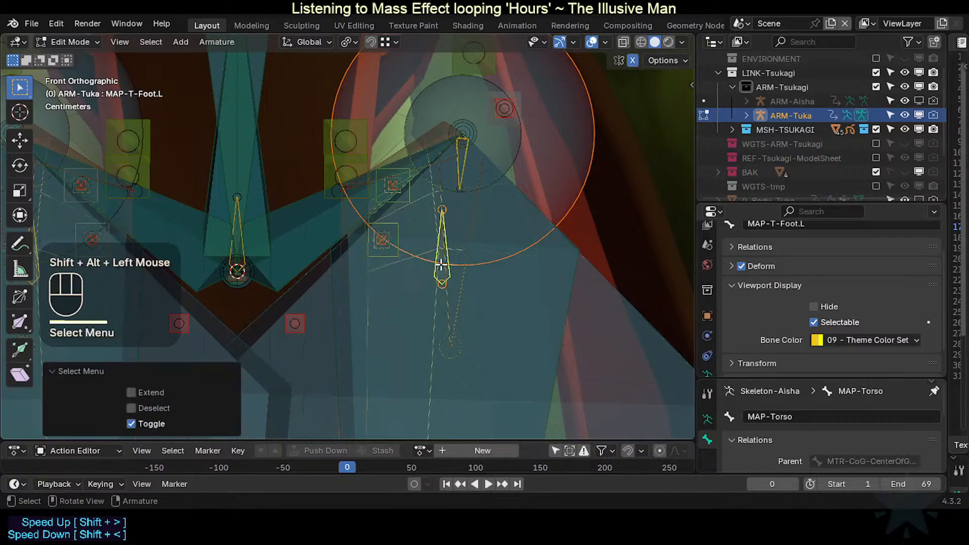
Step: Clear the bone selection and select only MAP-T-Foot.L from the overlapping bones at the upper leg
{"action": "scroll", "coordinate": [434, 230], "scroll_direction": "down", "scroll_amount": 2}
{"action": "key", "text": "alt+a"}
{"action": "left_click", "coordinate": [402, 237]}
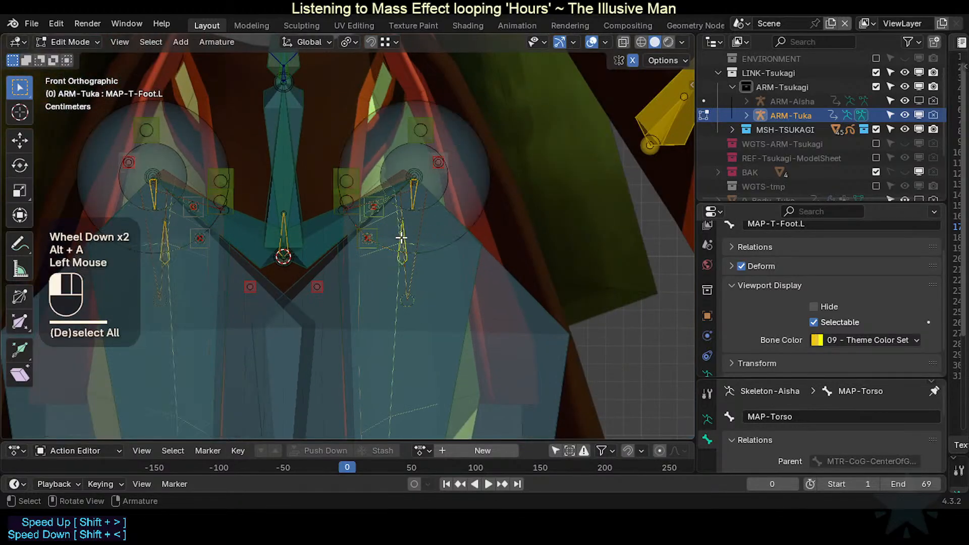
{"action": "left_click", "coordinate": [402, 237]}
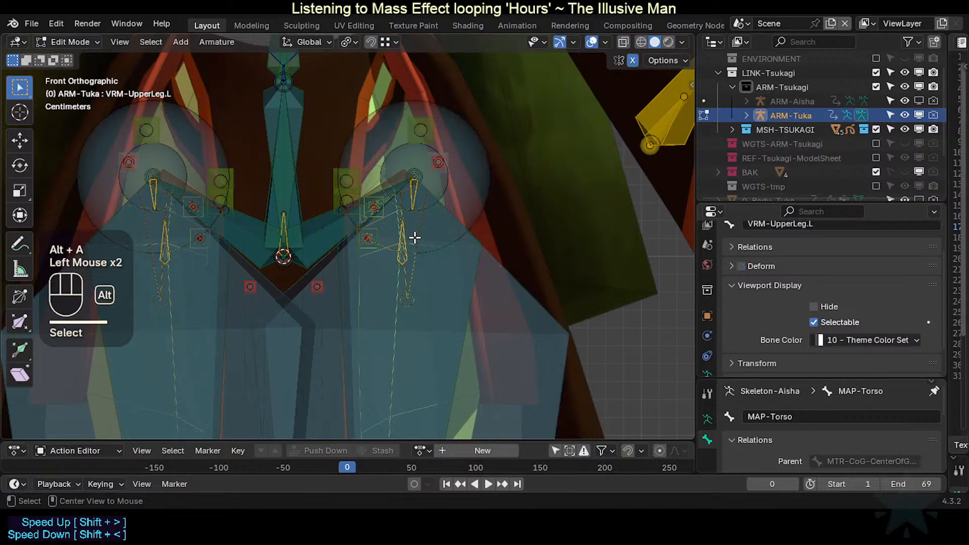
{"action": "left_click", "coordinate": [403, 237], "text": "alt"}
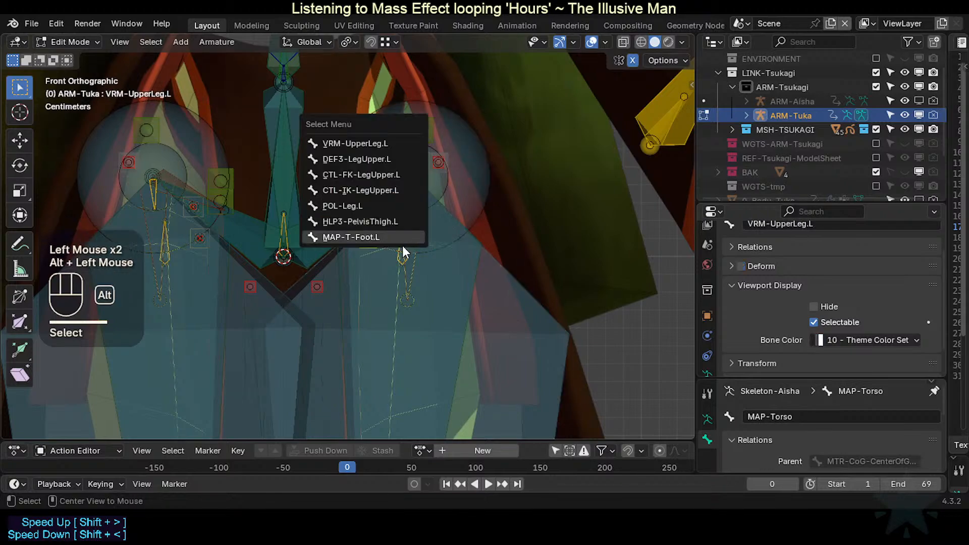
{"action": "left_click", "coordinate": [382, 240]}
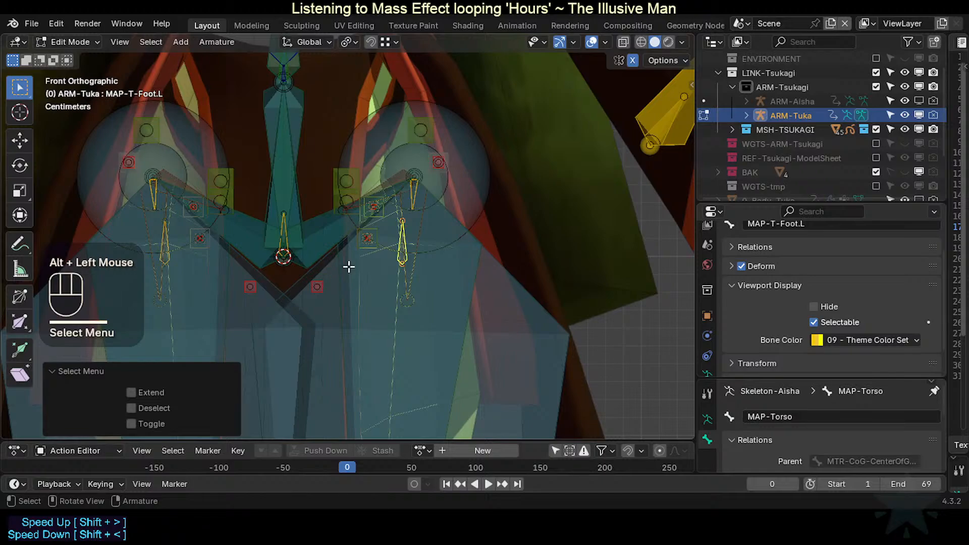
Step: Change the transform pivot point mode and save the TEMPLATE-RiggedModel.blend file
{"action": "key", "text": "less"}
{"action": "left_click", "coordinate": [330, 193]}
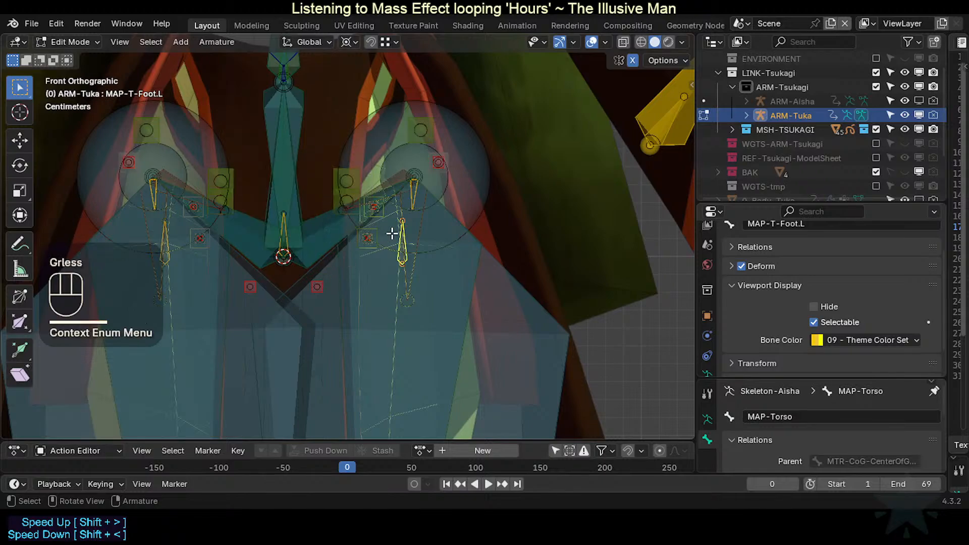
{"action": "key", "text": "ctrl+s"}
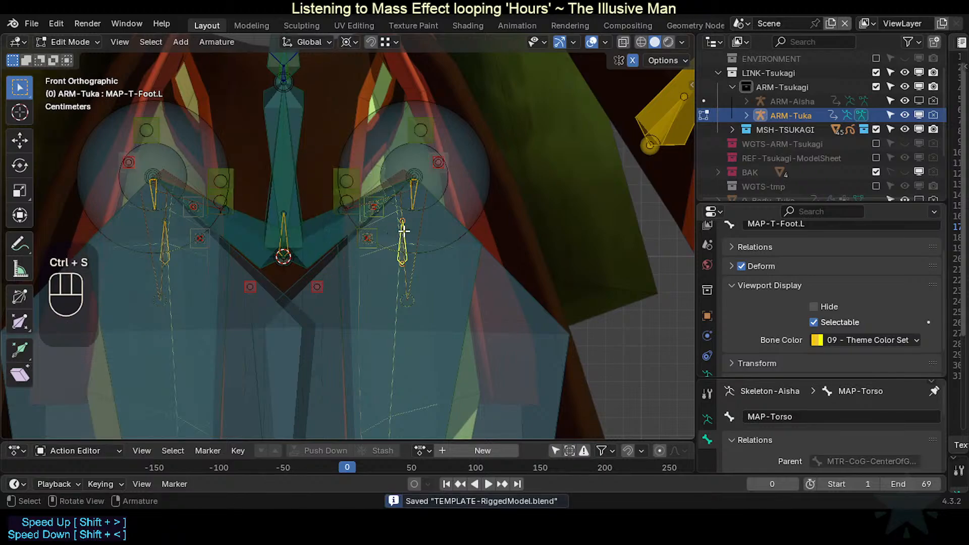
Step: Select MCH-Roll-Heel.L at the foot and snap the 3D cursor to it
{"action": "scroll", "coordinate": [406, 249], "scroll_direction": "down", "scroll_amount": 5}
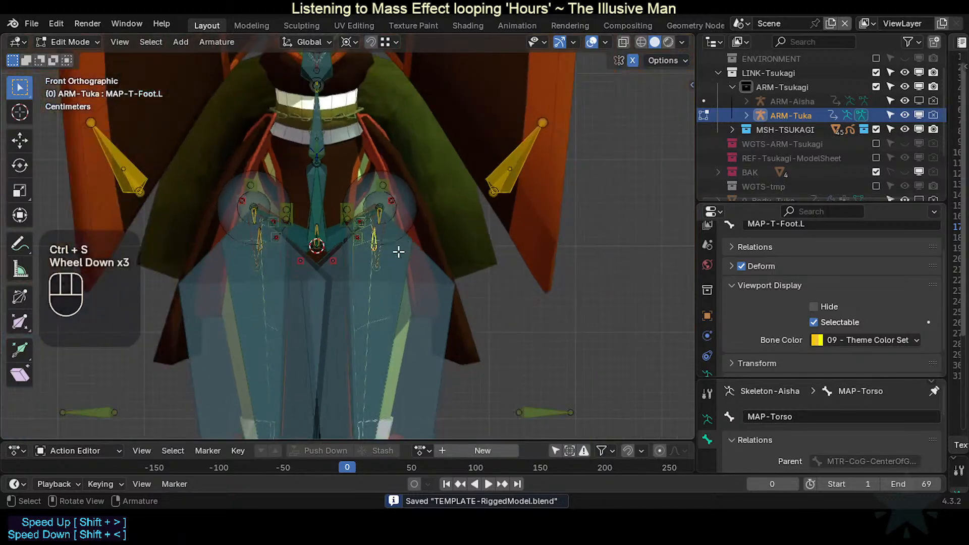
{"action": "middle_click_drag", "start_coordinate": [397, 357], "coordinate": [398, 169], "text": "shift"}
{"action": "scroll", "coordinate": [374, 303], "scroll_direction": "down", "scroll_amount": 1}
{"action": "scroll", "coordinate": [376, 325], "scroll_direction": "down", "scroll_amount": 1, "text": "shift"}
{"action": "middle_click_drag", "start_coordinate": [378, 345], "coordinate": [376, 234], "text": "shift"}
{"action": "scroll", "coordinate": [368, 307], "scroll_direction": "up", "scroll_amount": 1, "text": "shift"}
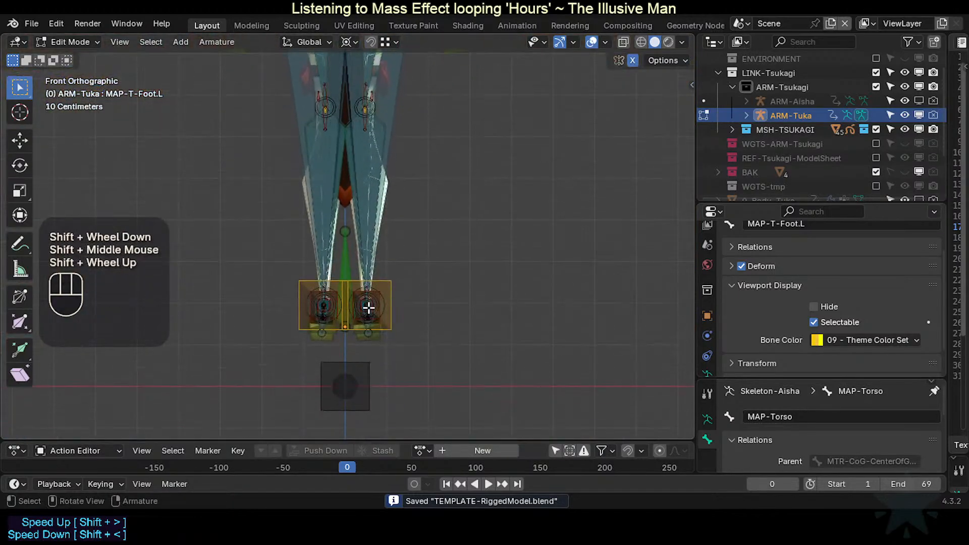
{"action": "middle_click_drag", "start_coordinate": [368, 308], "coordinate": [368, 275], "text": "shift"}
{"action": "scroll", "coordinate": [372, 270], "scroll_direction": "up", "scroll_amount": 4}
{"action": "scroll", "coordinate": [372, 270], "scroll_direction": "up", "scroll_amount": 1}
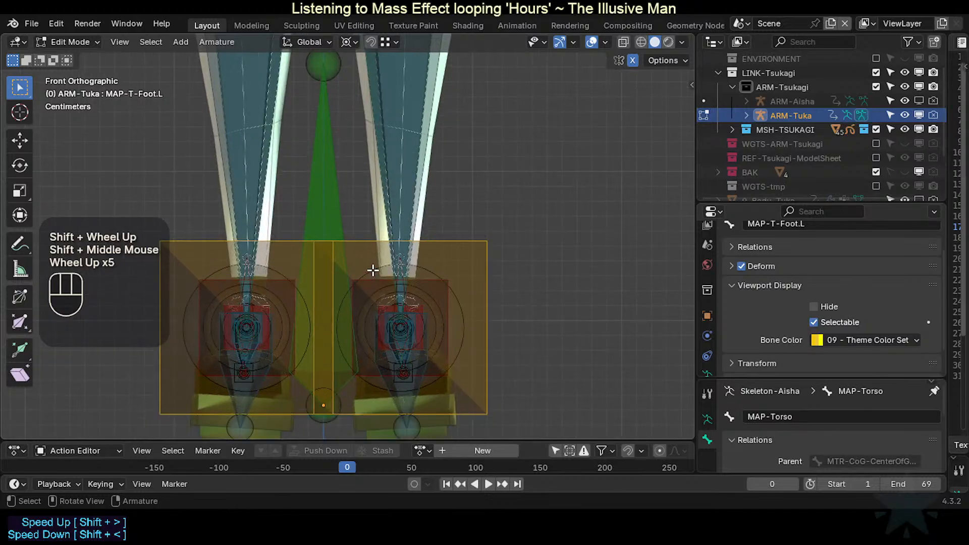
{"action": "left_click", "coordinate": [402, 324]}
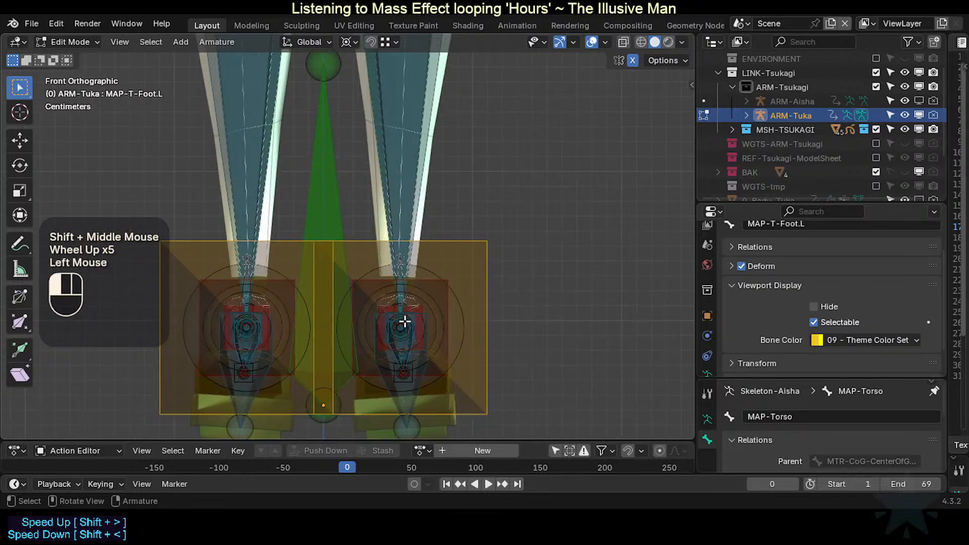
{"action": "key", "text": "shift+s"}
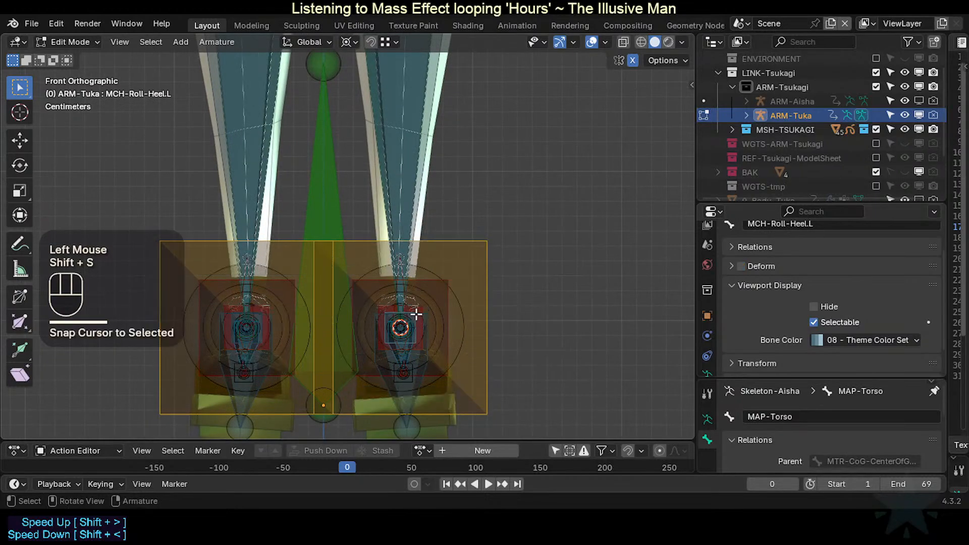
Step: Select the POL-Leg.R bone at the ankle joint from the side and snap the 3D cursor to it
{"action": "key", "text": "KP_3"}
{"action": "scroll", "coordinate": [416, 314], "scroll_direction": "down", "scroll_amount": 1}
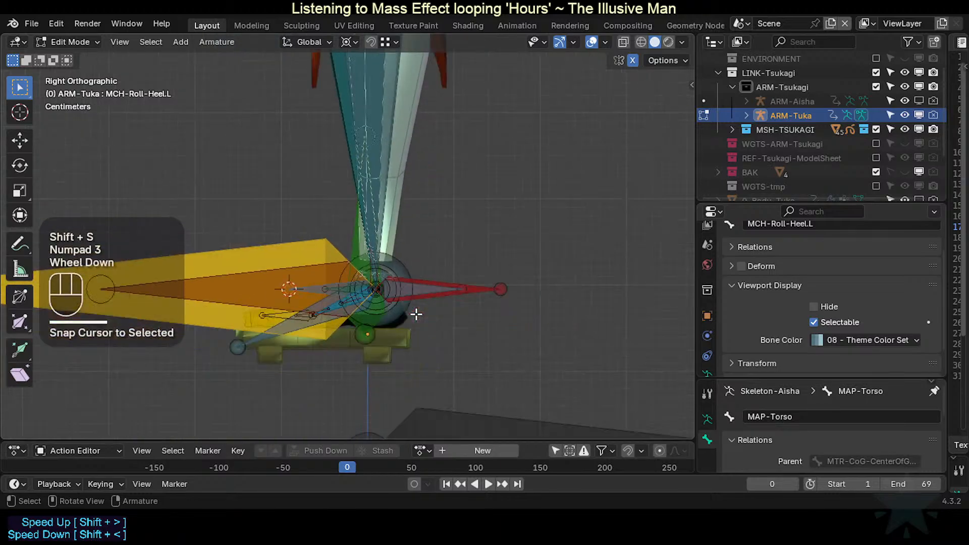
{"action": "left_click", "coordinate": [384, 278]}
{"action": "left_click", "coordinate": [396, 262]}
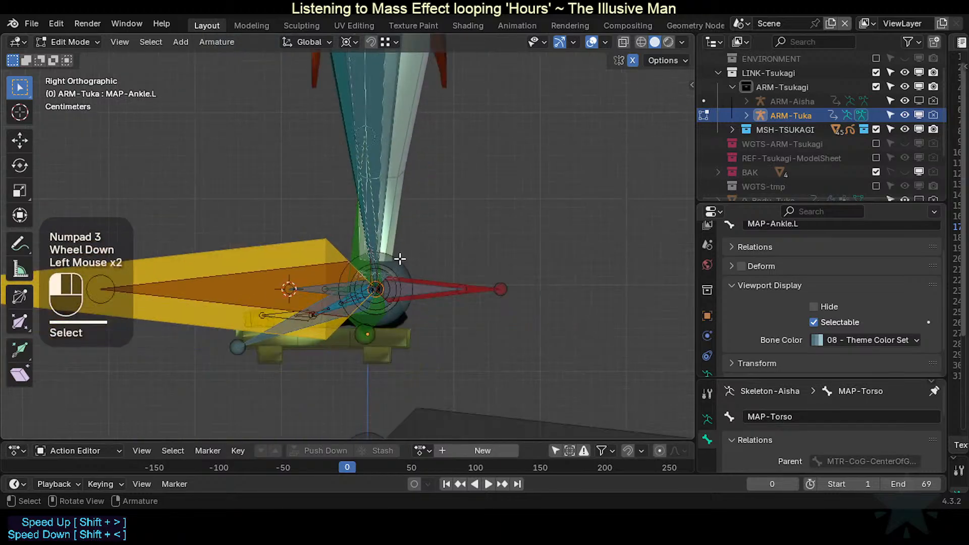
{"action": "key", "text": "shift+s"}
{"action": "left_click", "coordinate": [402, 261]}
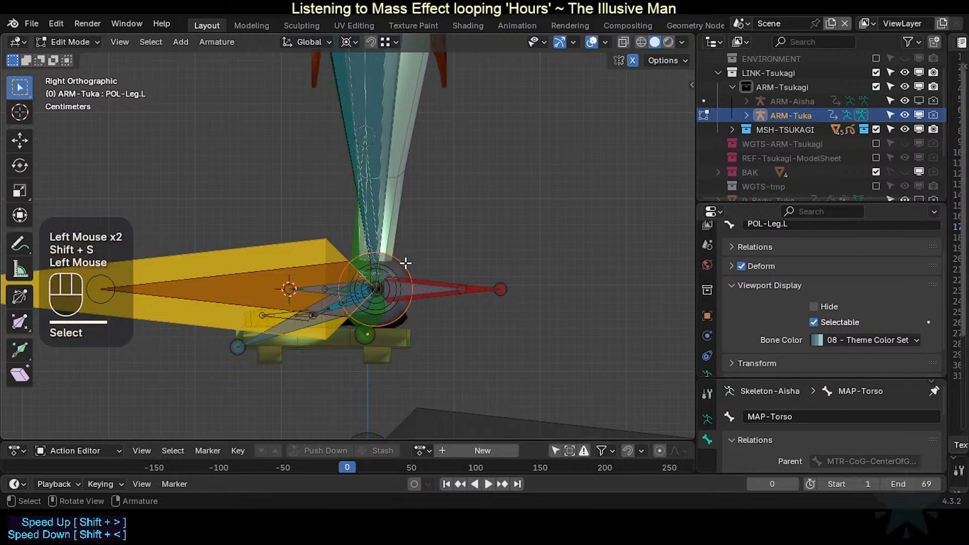
{"action": "left_click", "coordinate": [406, 264]}
{"action": "key", "text": "shift+s"}
{"action": "key", "text": "2"}
Step: Select the MAP-T-Foot.L bone from the overlapping bones at the upper leg in the front view
{"action": "middle_click_drag", "start_coordinate": [367, 180], "coordinate": [389, 262], "text": "shift"}
{"action": "scroll", "coordinate": [374, 218], "scroll_direction": "down", "scroll_amount": 2}
{"action": "middle_click_drag", "start_coordinate": [374, 218], "coordinate": [372, 272], "text": "shift"}
{"action": "key", "text": "KP_1"}
{"action": "scroll", "coordinate": [305, 273], "scroll_direction": "up", "scroll_amount": 5}
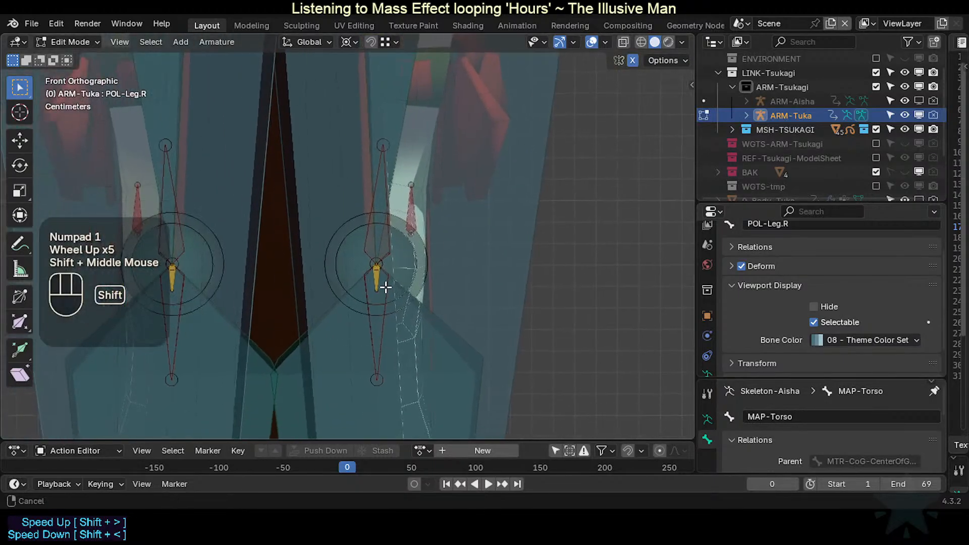
{"action": "scroll", "coordinate": [379, 287], "scroll_direction": "up", "scroll_amount": 3}
{"action": "left_click", "coordinate": [401, 302]}
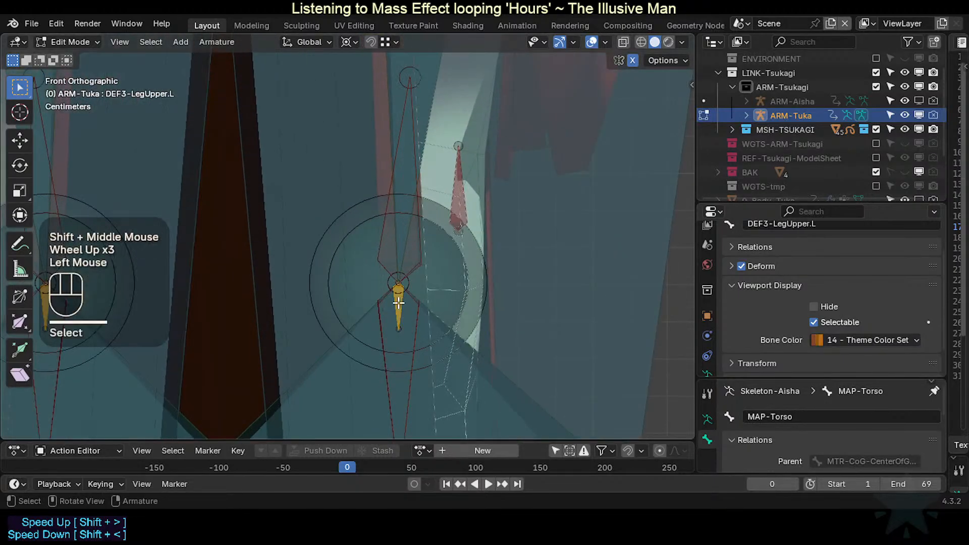
{"action": "scroll", "coordinate": [395, 302], "scroll_direction": "down", "scroll_amount": 4}
{"action": "scroll", "coordinate": [391, 279], "scroll_direction": "down", "scroll_amount": 1}
{"action": "middle_click_drag", "start_coordinate": [390, 279], "coordinate": [384, 325], "text": "shift"}
{"action": "scroll", "coordinate": [383, 324], "scroll_direction": "up", "scroll_amount": 5}
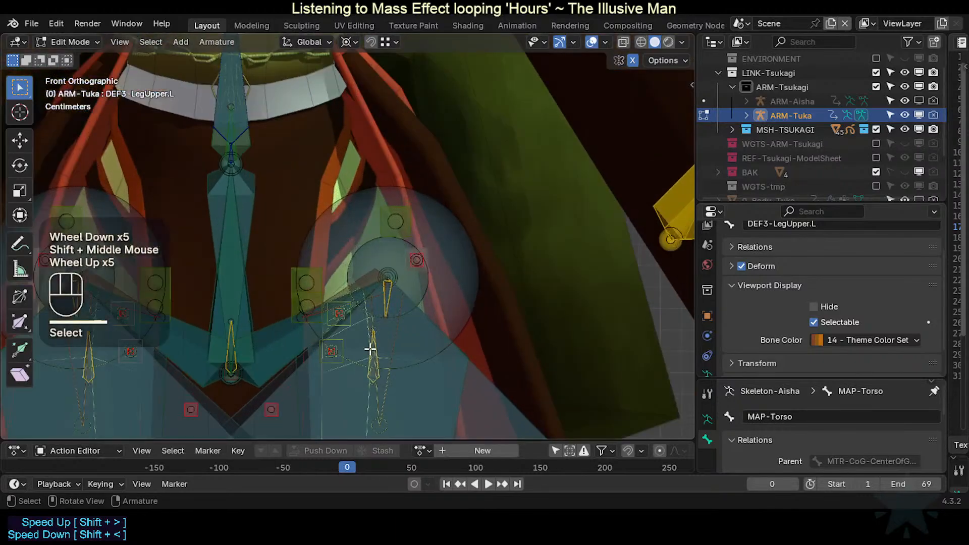
{"action": "left_click", "coordinate": [374, 351]}
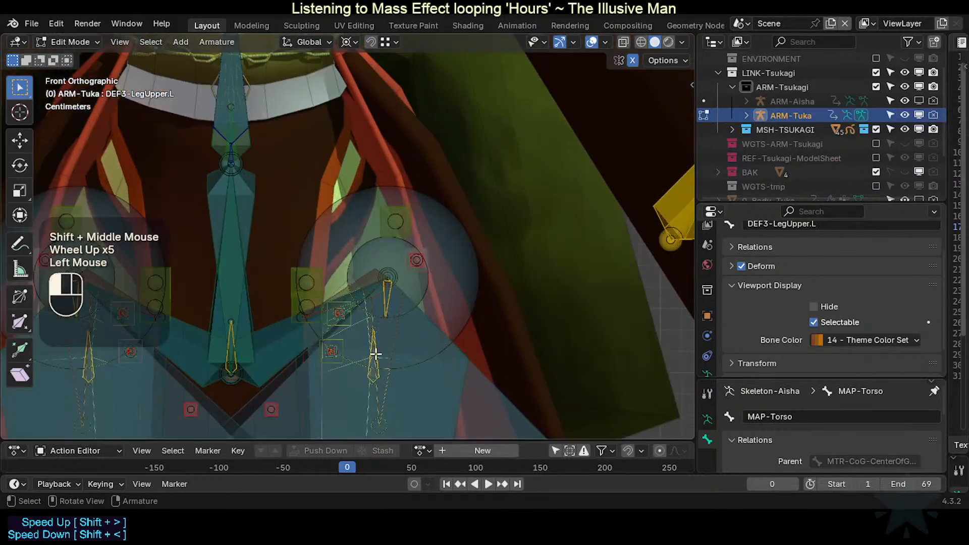
{"action": "left_click", "coordinate": [376, 354]}
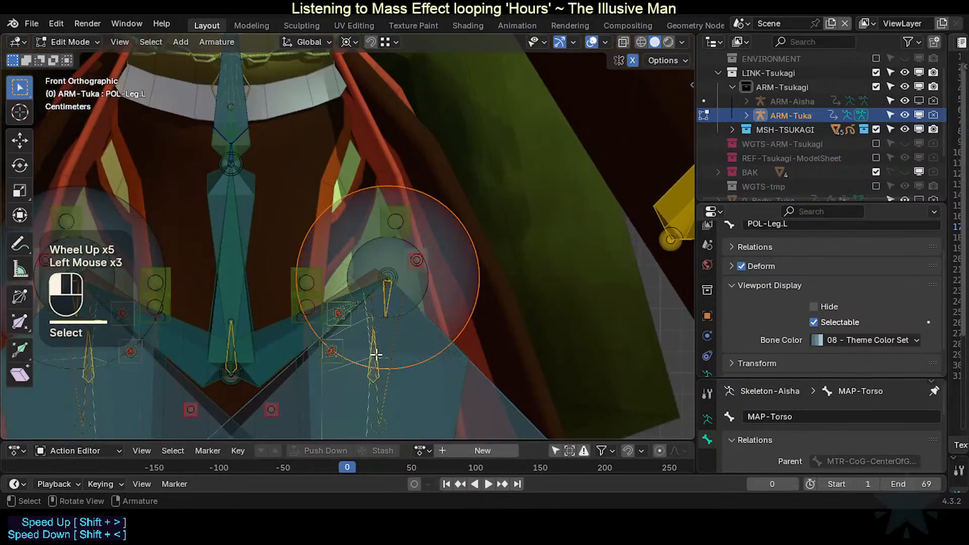
{"action": "left_click", "coordinate": [375, 355]}
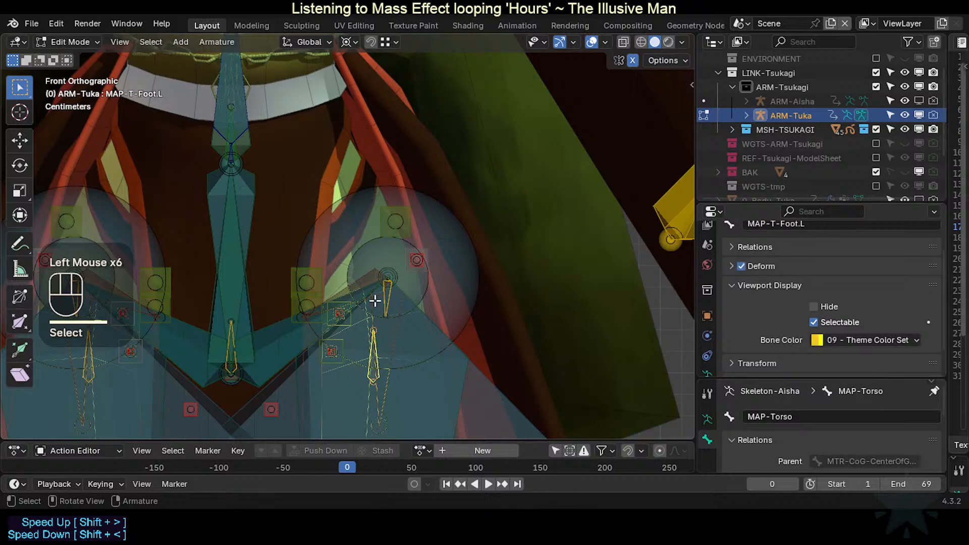
Step: Mirror the bone selection to MAP-T-Foot.R with Extend turned off
{"action": "scroll", "coordinate": [374, 301], "scroll_direction": "down", "scroll_amount": 2}
{"action": "middle_click_drag", "start_coordinate": [375, 301], "coordinate": [390, 249], "text": "shift"}
{"action": "scroll", "coordinate": [405, 255], "scroll_direction": "down", "scroll_amount": 4}
{"action": "key", "text": "period"}
{"action": "scroll", "coordinate": [390, 250], "scroll_direction": "up", "scroll_amount": 1}
{"action": "key", "text": "shift+alt+x"}
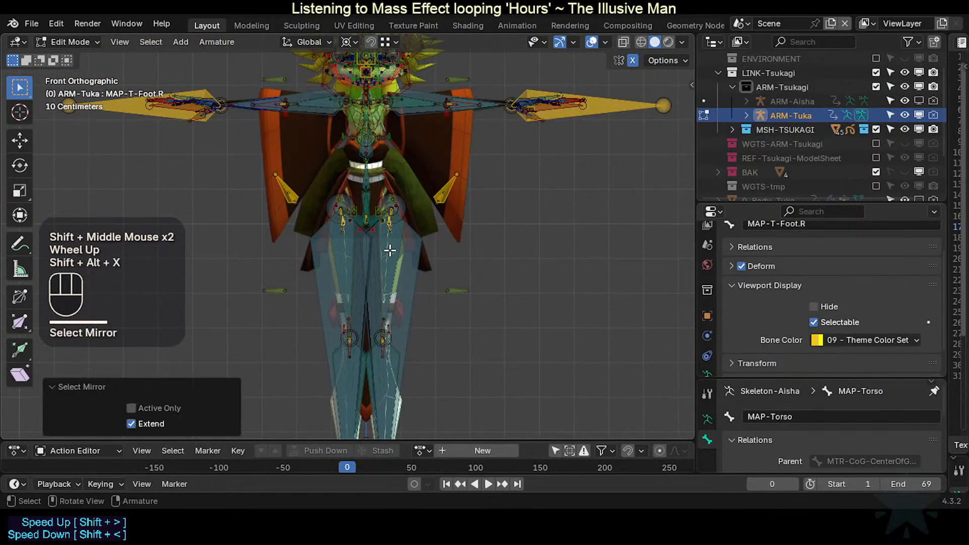
{"action": "left_click", "coordinate": [132, 424]}
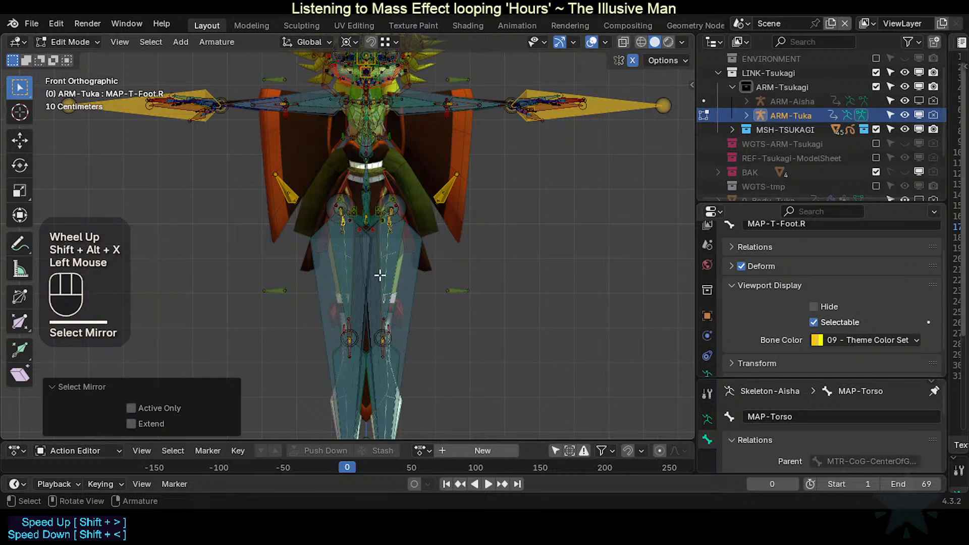
Step: Scale MAP-T-Foot.R to 0 along global X about the 3D cursor at the ankle to align it horizontally
{"action": "middle_click_drag", "start_coordinate": [362, 262], "coordinate": [379, 238], "text": "shift"}
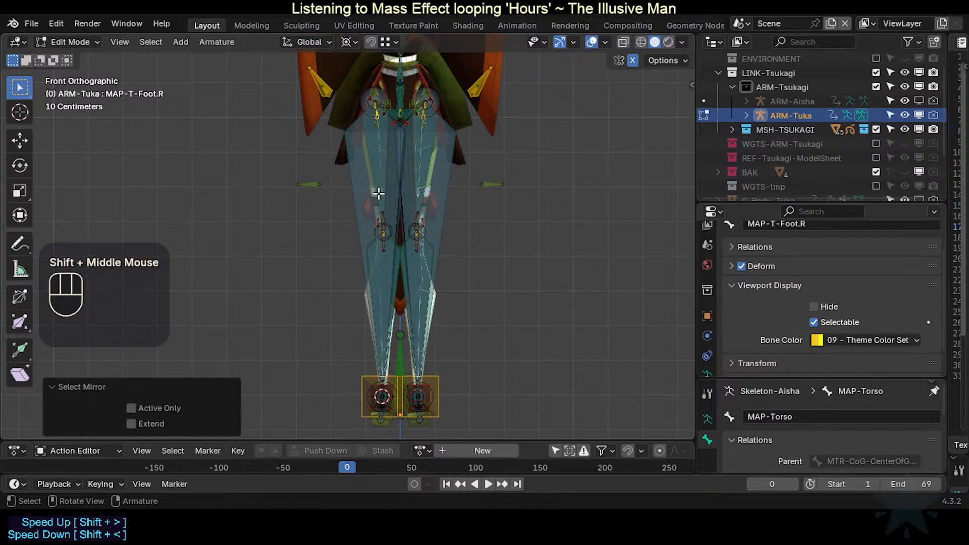
{"action": "key", "text": "s"}
{"action": "key", "text": "x"}
{"action": "key", "text": "KP_0"}
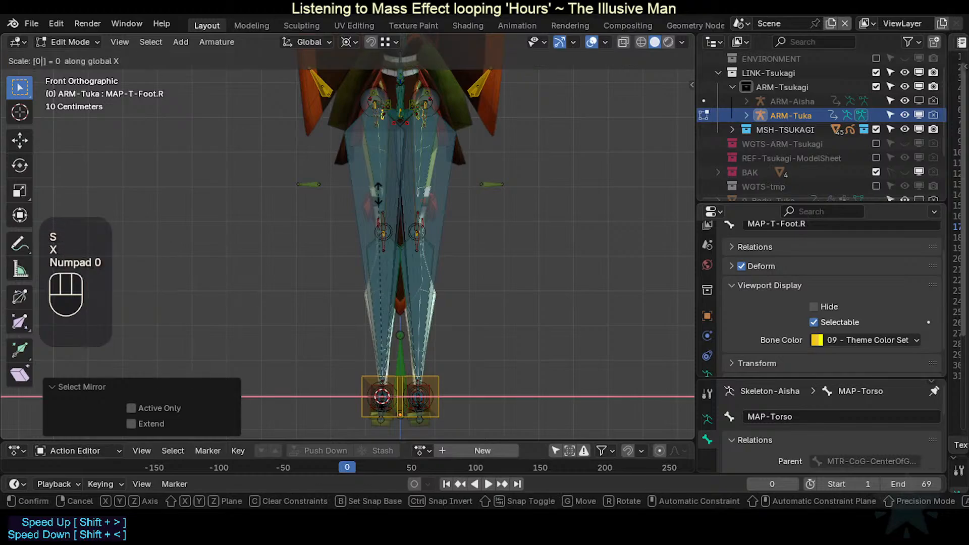
{"action": "key", "text": "KP_Enter"}
{"action": "scroll", "coordinate": [379, 193], "scroll_direction": "up", "scroll_amount": 1}
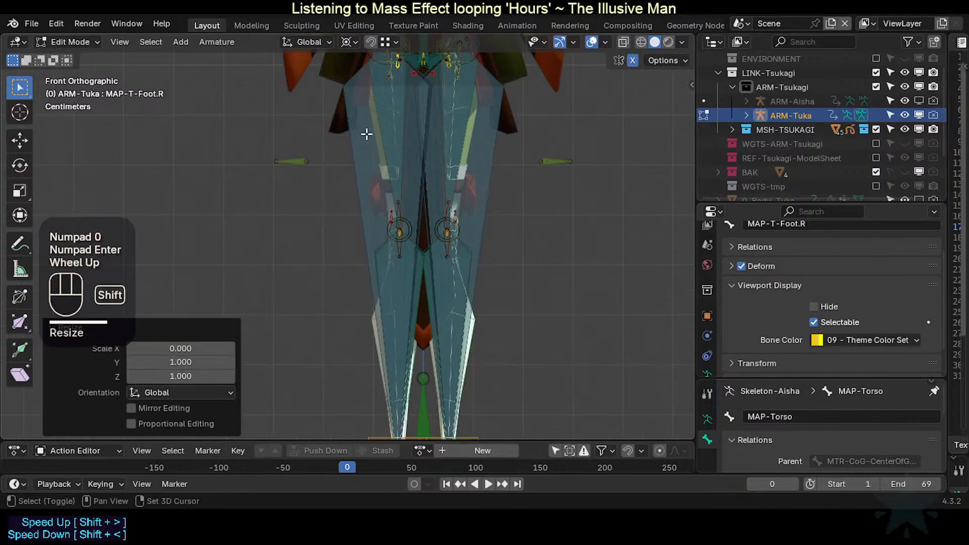
Step: Select the joint at the lower center of the pelvis and snap the 3D cursor to it
{"action": "middle_click_drag", "start_coordinate": [365, 134], "coordinate": [300, 257], "text": "shift"}
{"action": "scroll", "coordinate": [325, 248], "scroll_direction": "up", "scroll_amount": 5}
{"action": "scroll", "coordinate": [325, 249], "scroll_direction": "down", "scroll_amount": 2}
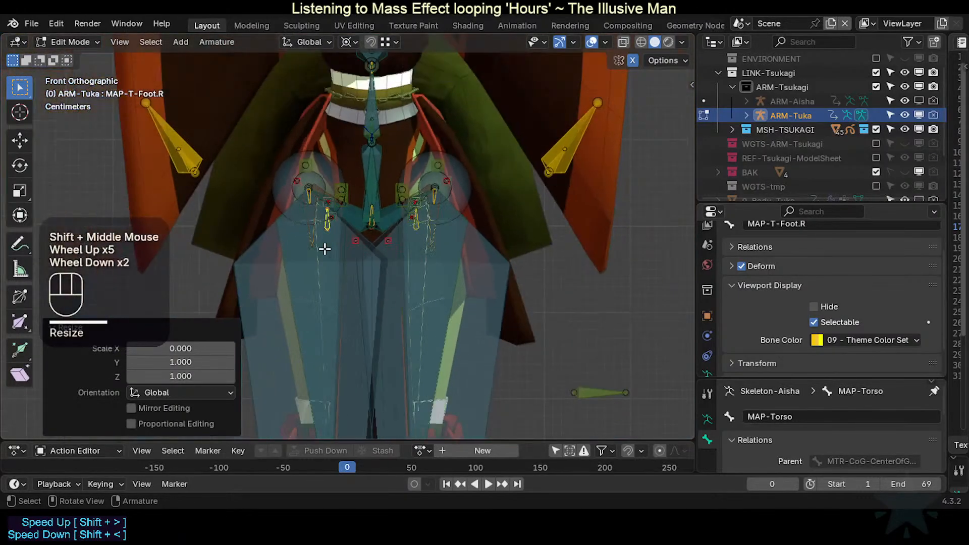
{"action": "scroll", "coordinate": [331, 238], "scroll_direction": "up", "scroll_amount": 2}
{"action": "middle_click_drag", "start_coordinate": [303, 146], "coordinate": [331, 231], "text": "shift"}
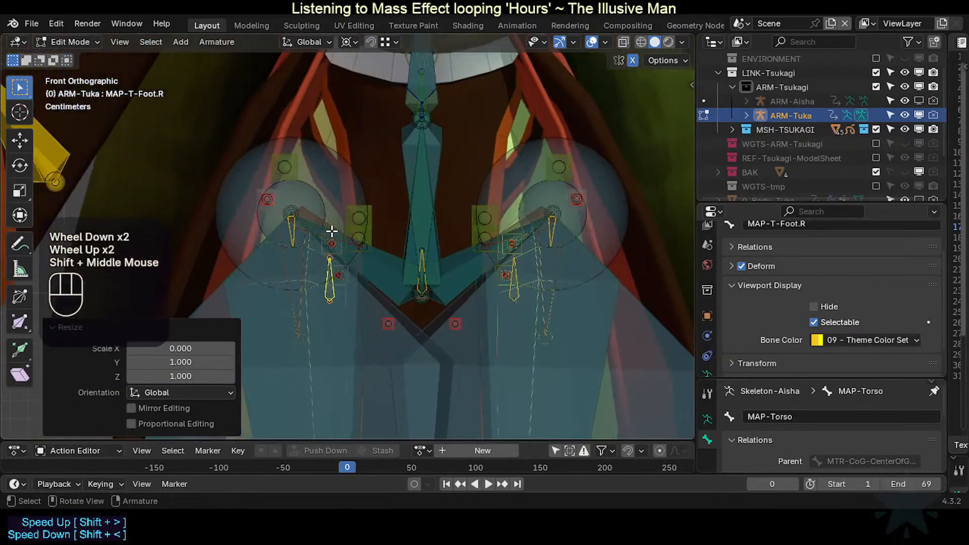
{"action": "left_click", "coordinate": [422, 306]}
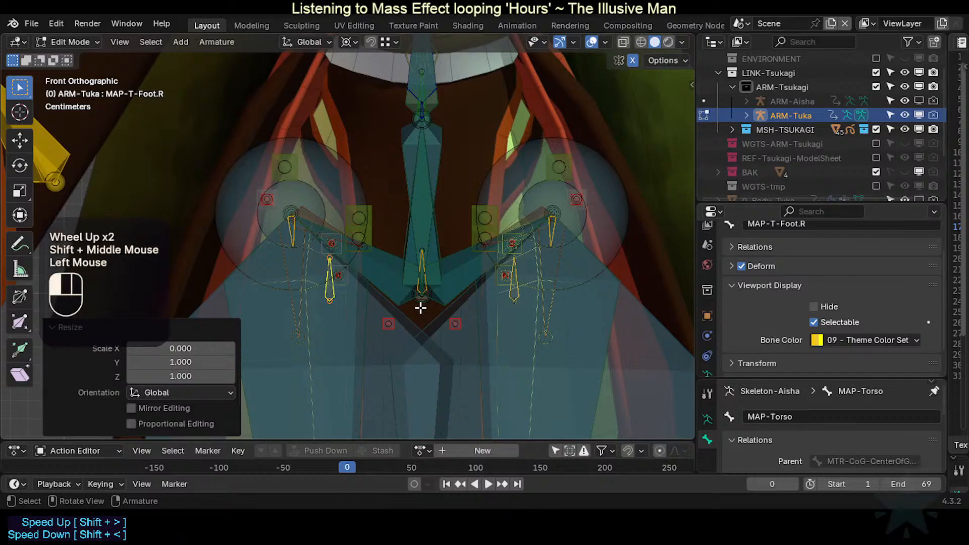
{"action": "key", "text": "shift+s"}
{"action": "key", "text": "2"}
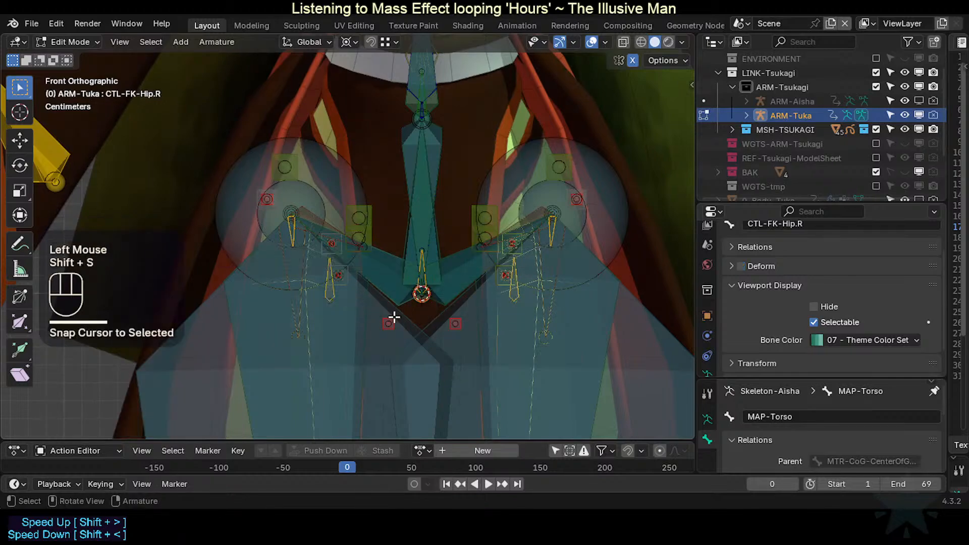
Step: Select the whole MAP-T-Foot.R bone from the overlapping bones at the upper leg
{"action": "left_click", "coordinate": [333, 296]}
{"action": "left_click", "coordinate": [330, 296]}
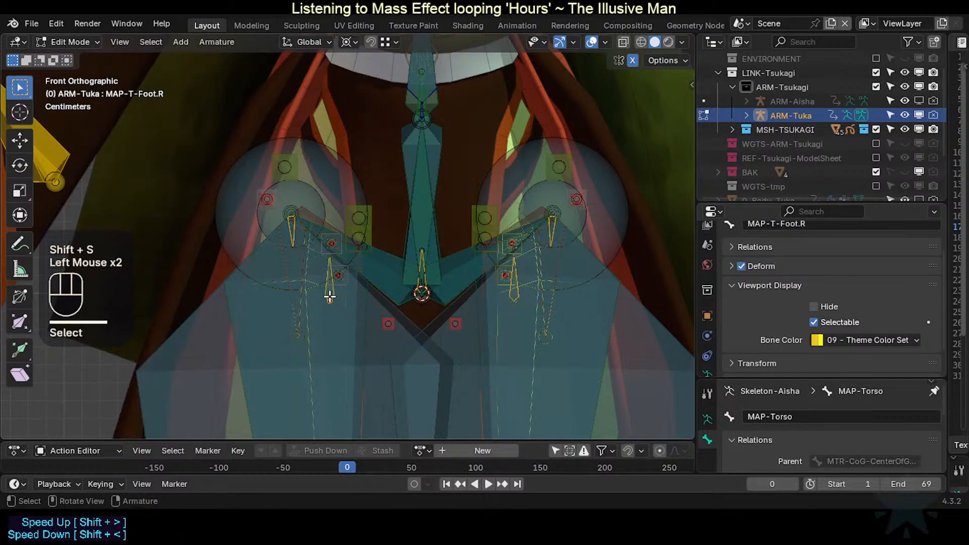
{"action": "left_click", "coordinate": [330, 297]}
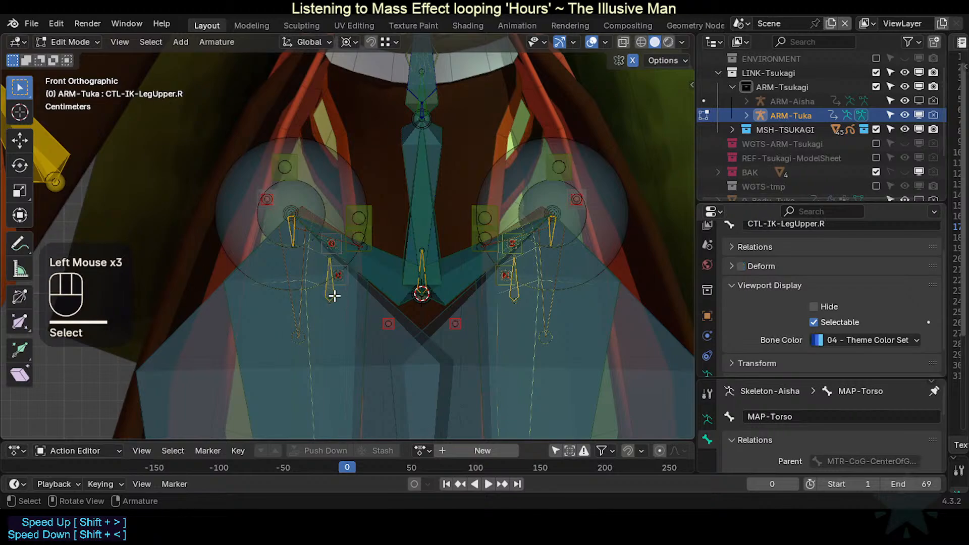
{"action": "left_click", "coordinate": [334, 296]}
{"action": "key", "text": "g"}
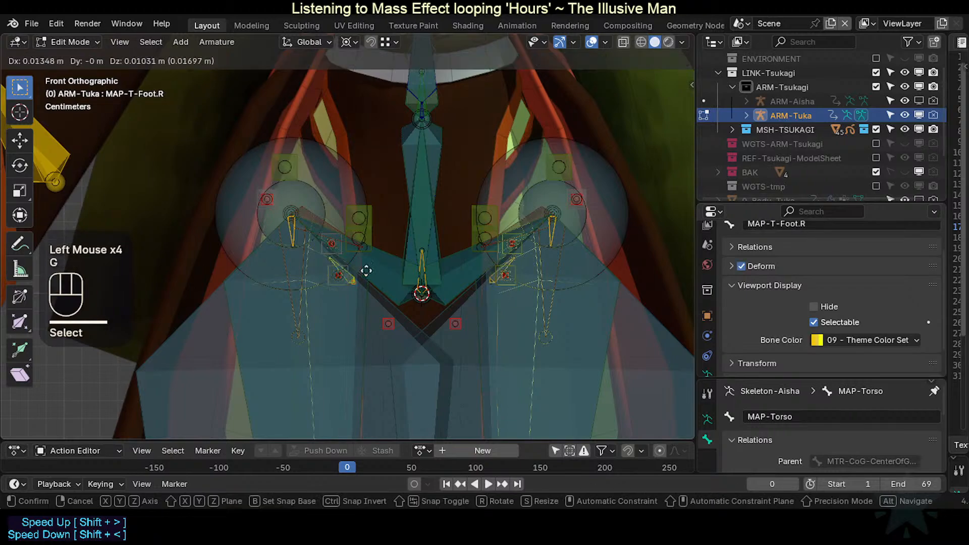
{"action": "key", "text": "Escape"}
{"action": "left_click", "coordinate": [330, 295], "text": "alt"}
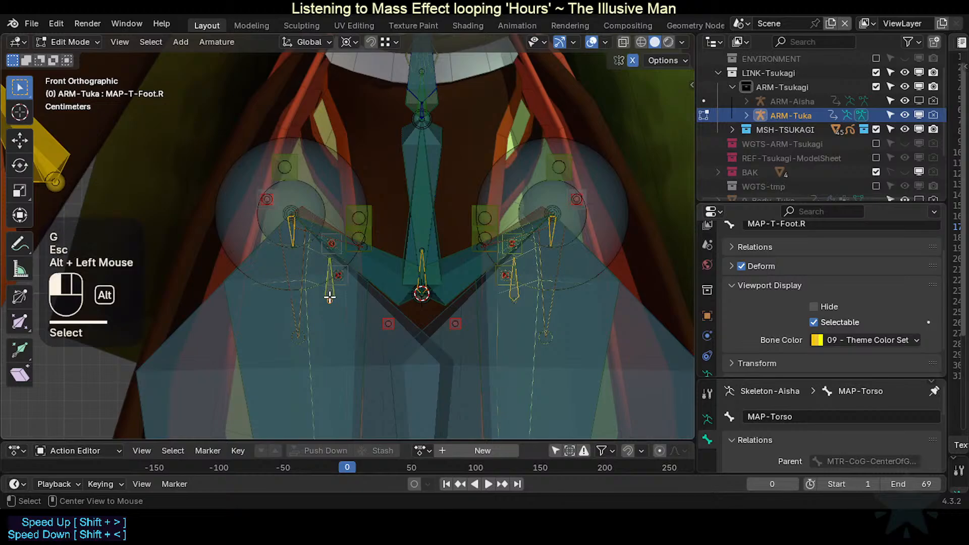
{"action": "left_click", "coordinate": [300, 372]}
{"action": "key", "text": "g"}
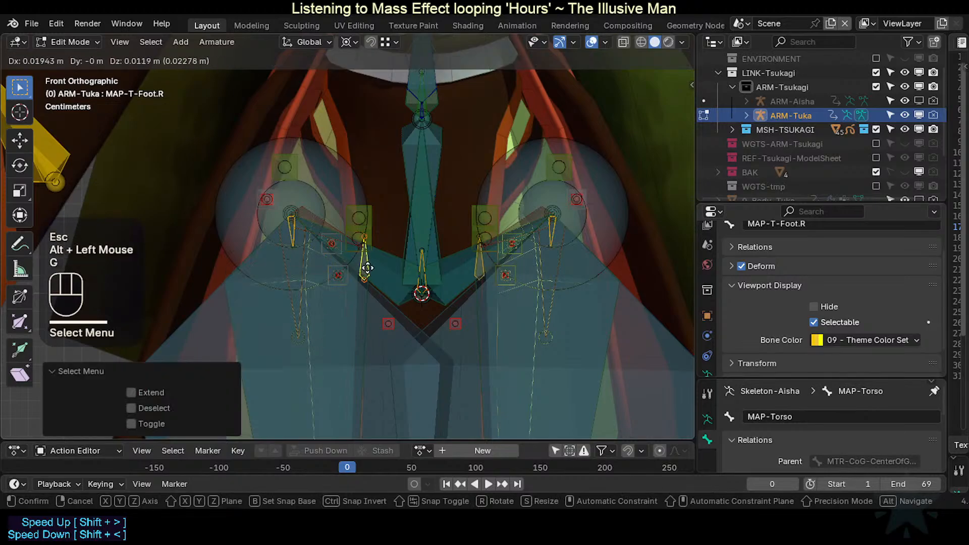
{"action": "key", "text": "Escape"}
{"action": "scroll", "coordinate": [356, 293], "scroll_direction": "down", "scroll_amount": 2}
{"action": "scroll", "coordinate": [356, 299], "scroll_direction": "up", "scroll_amount": 2}
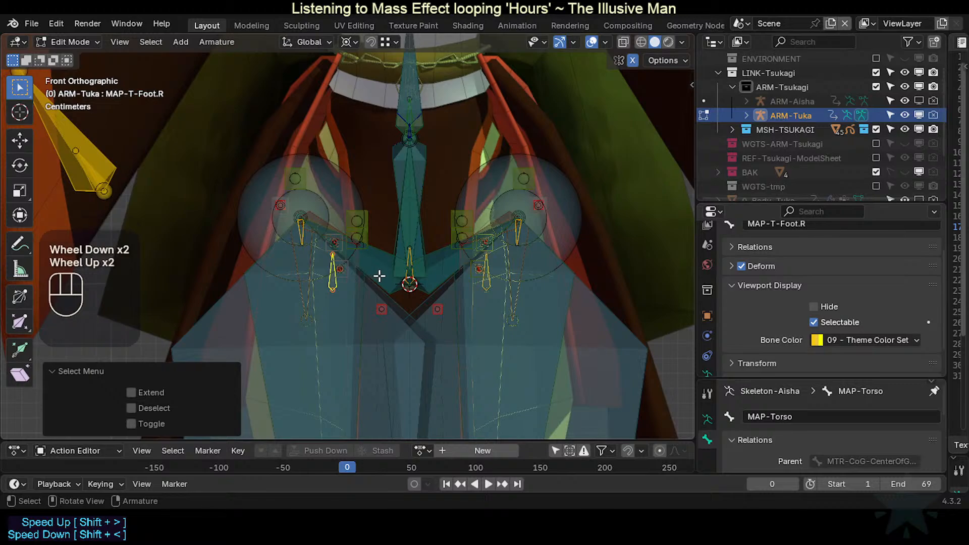
Step: Set the length of MAP-T-Foot.R to 0.02 m and copy the value
{"action": "key", "text": "n"}
{"action": "left_click", "coordinate": [493, 94]}
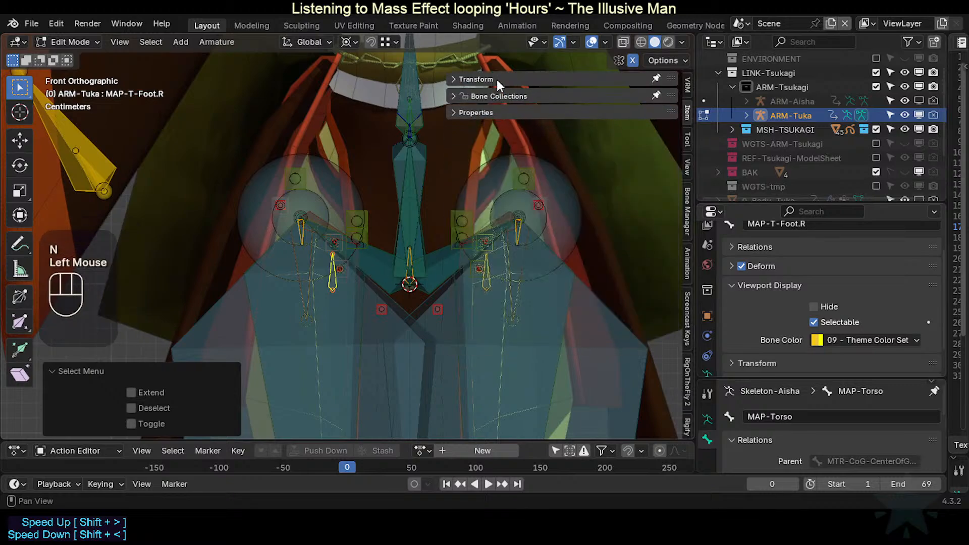
{"action": "left_click", "coordinate": [497, 80]}
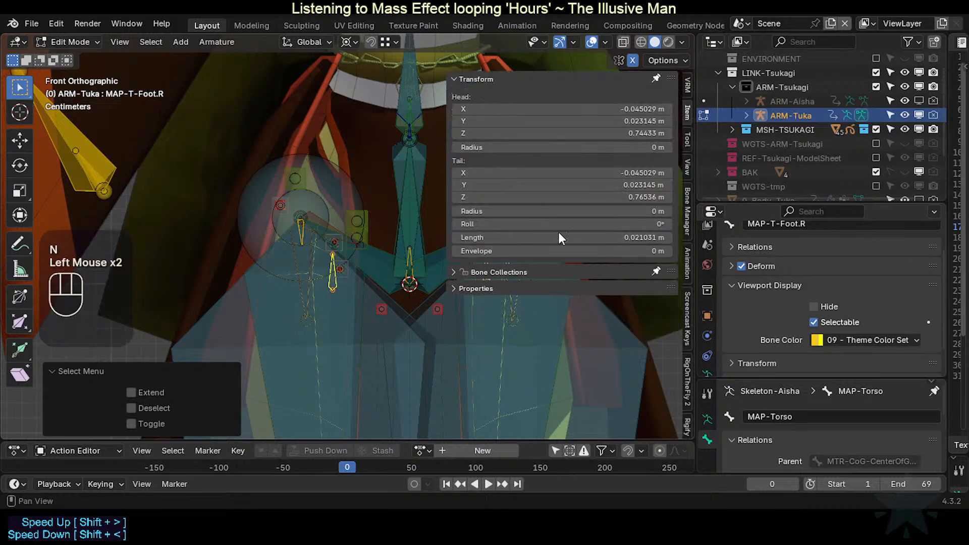
{"action": "left_click", "coordinate": [608, 239]}
{"action": "type", "text": "0.02"}
{"action": "key", "text": "Return"}
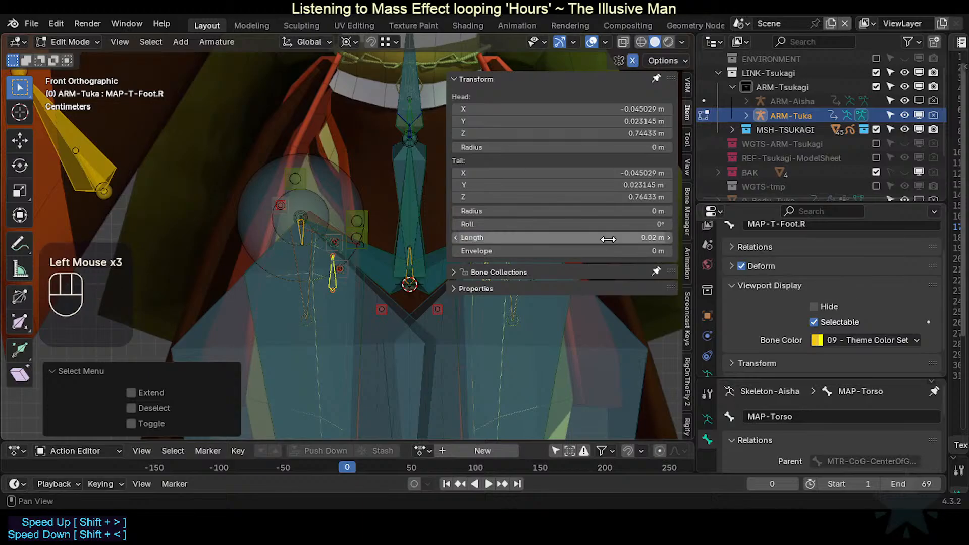
{"action": "key", "text": "ctrl+c"}
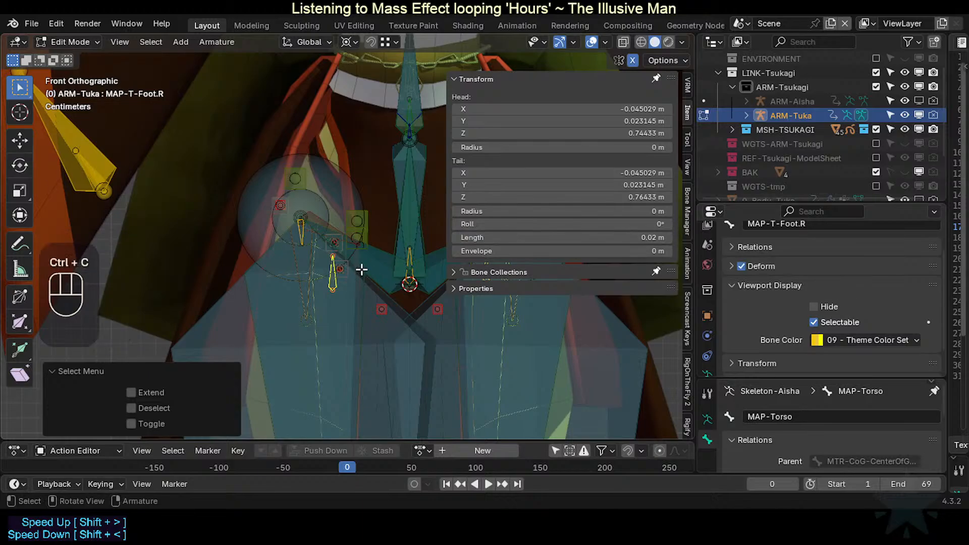
{"action": "key", "text": "n"}
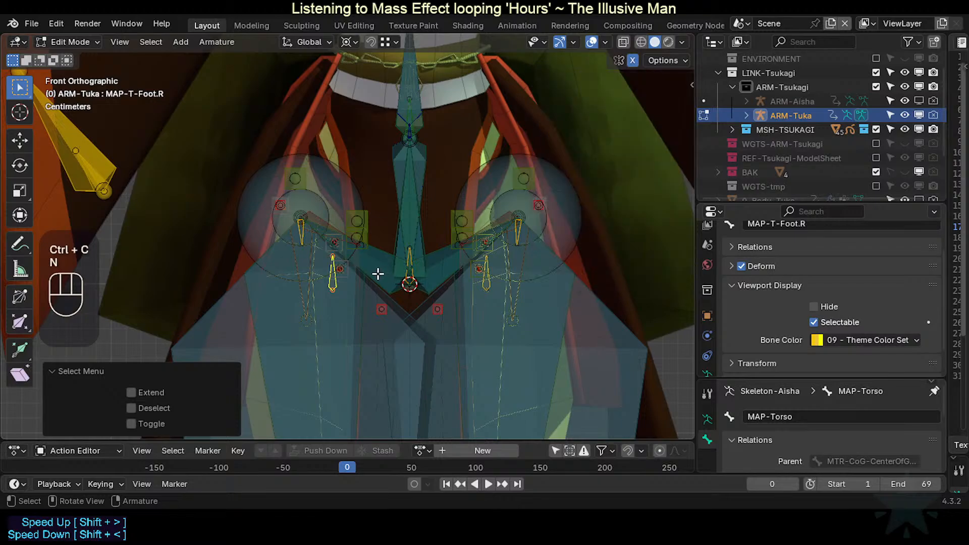
{"action": "key", "text": "s"}
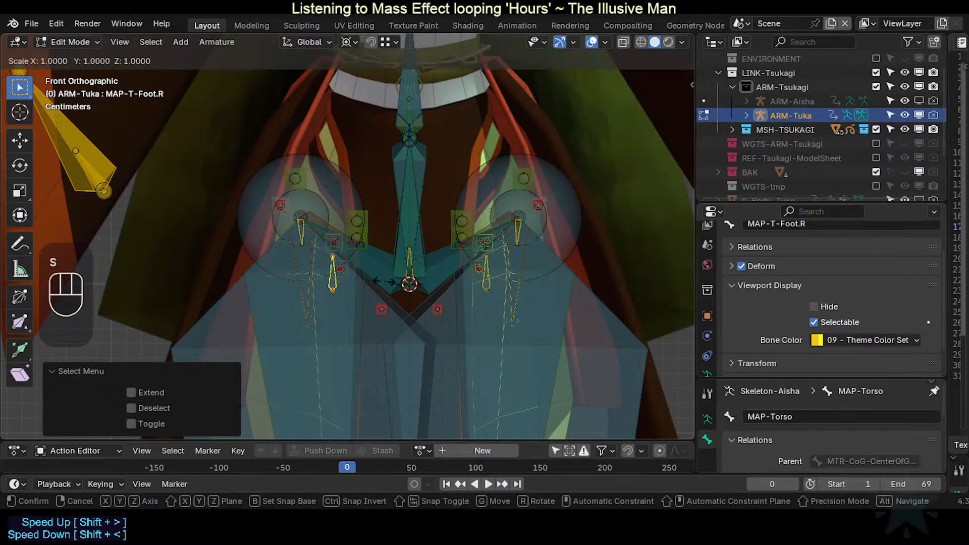
{"action": "key", "text": "z"}
{"action": "key", "text": "KP_0"}
{"action": "key", "text": "Escape"}
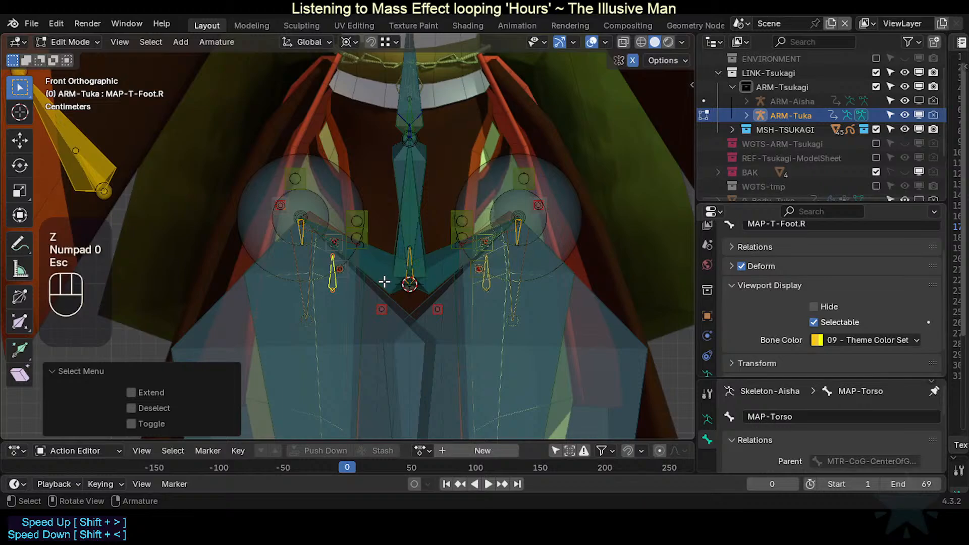
Step: Scale MAP-T-Foot.R to 0 along global Z about the 3D cursor at the pelvis
{"action": "key", "text": "s"}
{"action": "key", "text": "z"}
{"action": "key", "text": "KP_0"}
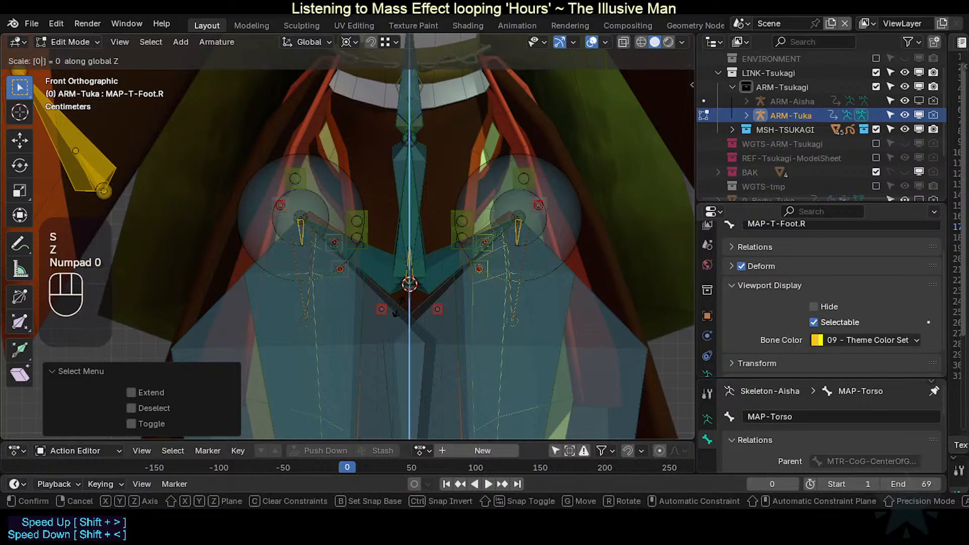
{"action": "key", "text": "KP_Enter"}
Step: Give the flattened MAP-T-Foot.R bone a length of 0.02 m again
{"action": "key", "text": "n"}
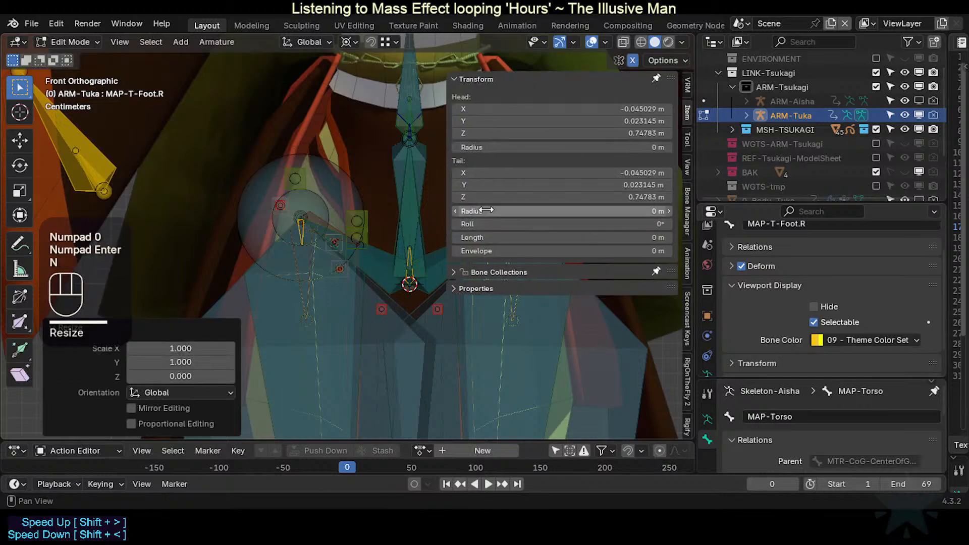
{"action": "left_click", "coordinate": [562, 238], "text": "ctrl"}
{"action": "type", "text": "0.02"}
{"action": "key", "text": "Return"}
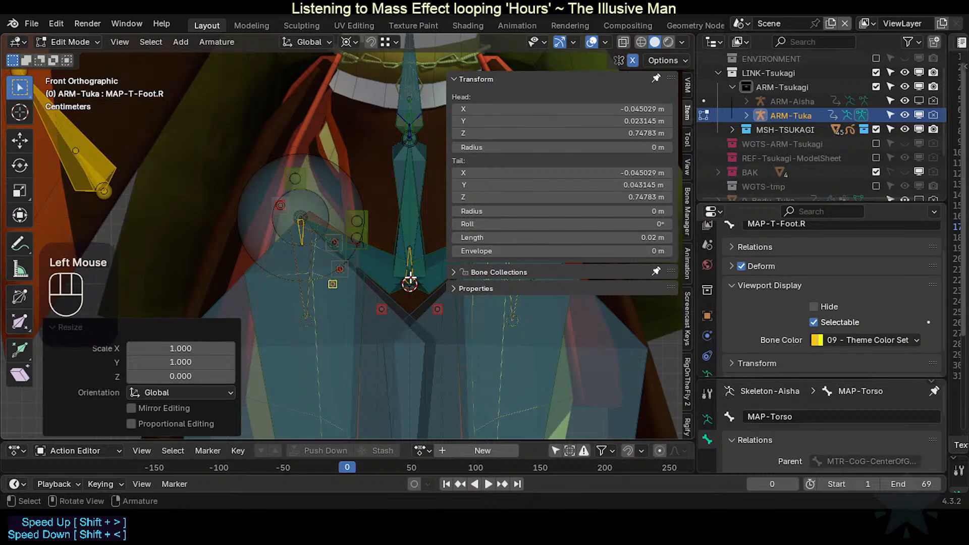
Step: Check MAP-T-Foot.R from the side, then undo its Z scaling and both length changes
{"action": "key", "text": "KP_3"}
{"action": "scroll", "coordinate": [404, 279], "scroll_direction": "down", "scroll_amount": 2}
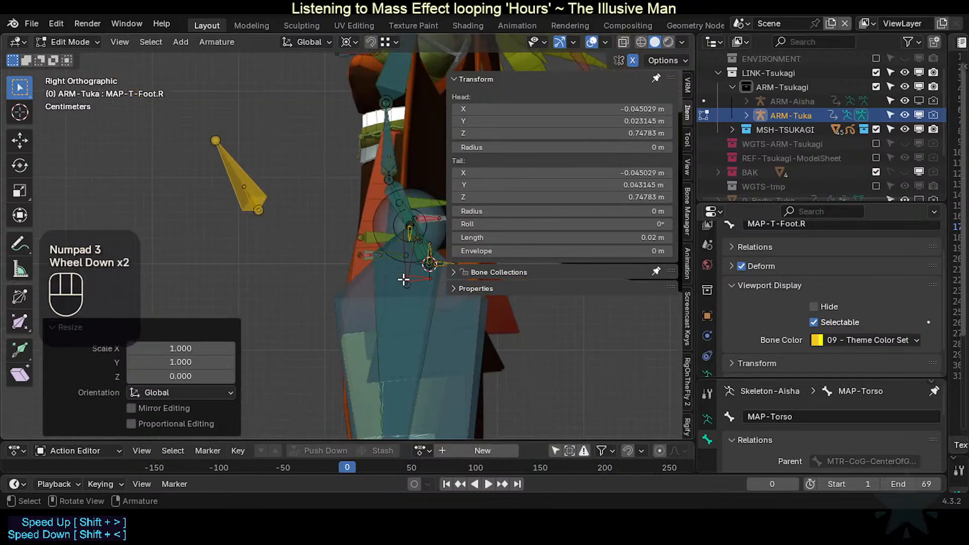
{"action": "scroll", "coordinate": [404, 279], "scroll_direction": "up", "scroll_amount": 2}
{"action": "scroll", "coordinate": [403, 280], "scroll_direction": "down", "scroll_amount": 2}
{"action": "key", "text": "g"}
{"action": "key", "text": "Escape"}
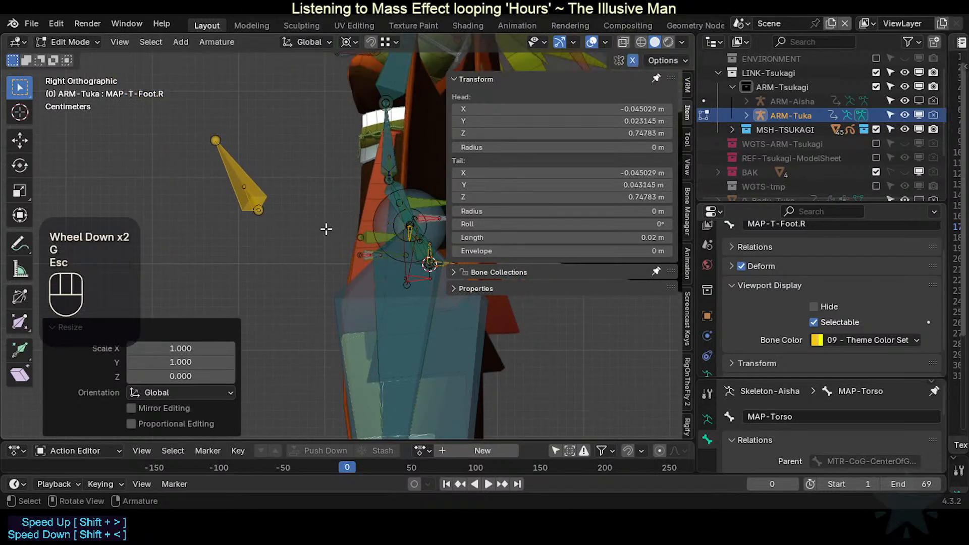
{"action": "key", "text": "ctrl+z"}
{"action": "key", "text": "ctrl+z"}
{"action": "key", "text": "ctrl+z"}
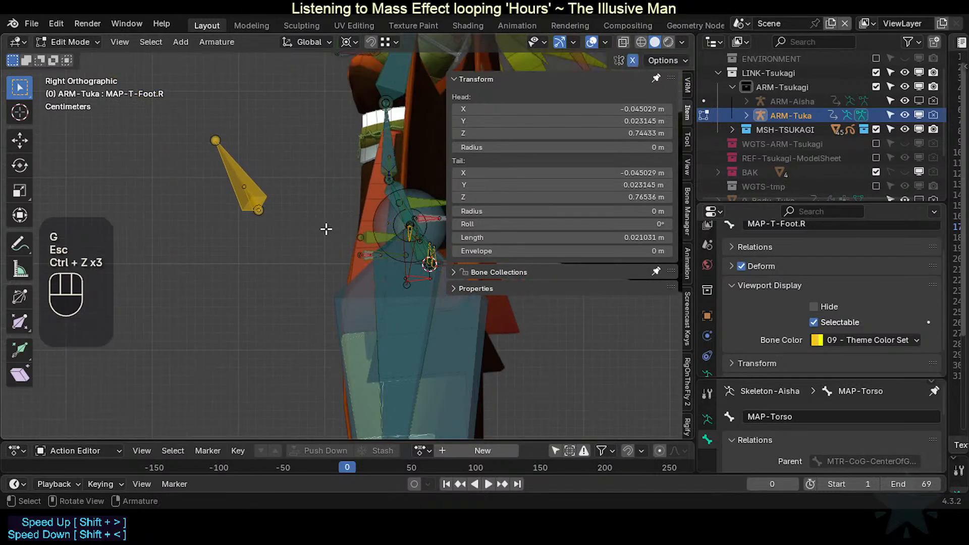
{"action": "key", "text": "KP_1"}
{"action": "scroll", "coordinate": [326, 229], "scroll_direction": "up", "scroll_amount": 2}
{"action": "middle_click_drag", "start_coordinate": [326, 229], "coordinate": [394, 271], "text": "shift"}
{"action": "scroll", "coordinate": [394, 271], "scroll_direction": "up", "scroll_amount": 2}
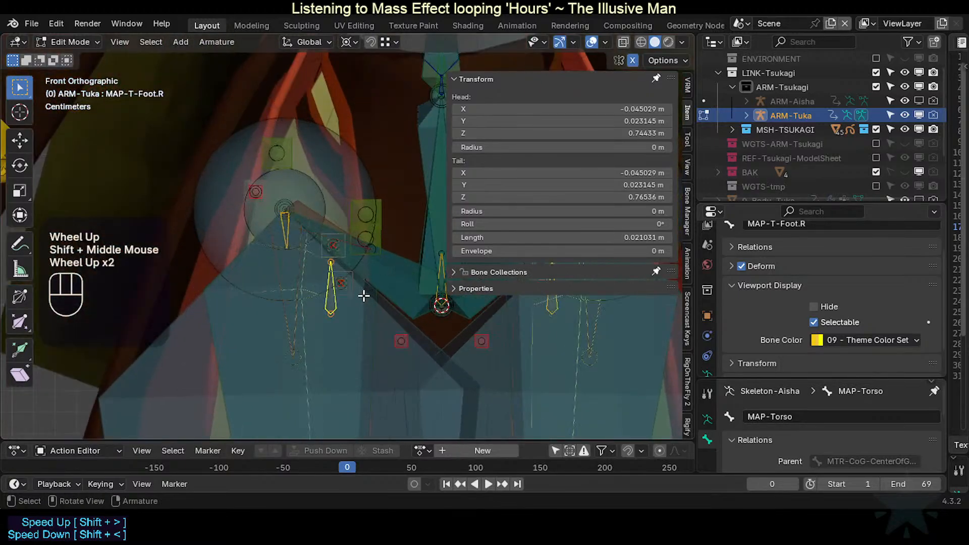
{"action": "key", "text": "g"}
{"action": "key", "text": "z"}
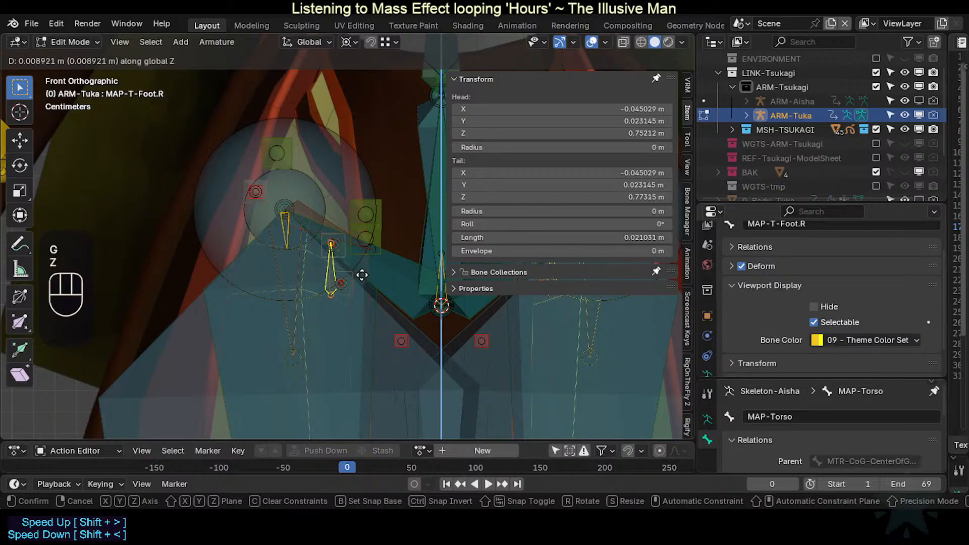
{"action": "key", "text": "Escape"}
{"action": "middle_click_drag", "start_coordinate": [360, 279], "coordinate": [336, 324], "text": "shift"}
{"action": "scroll", "coordinate": [313, 308], "scroll_direction": "up", "scroll_amount": 2}
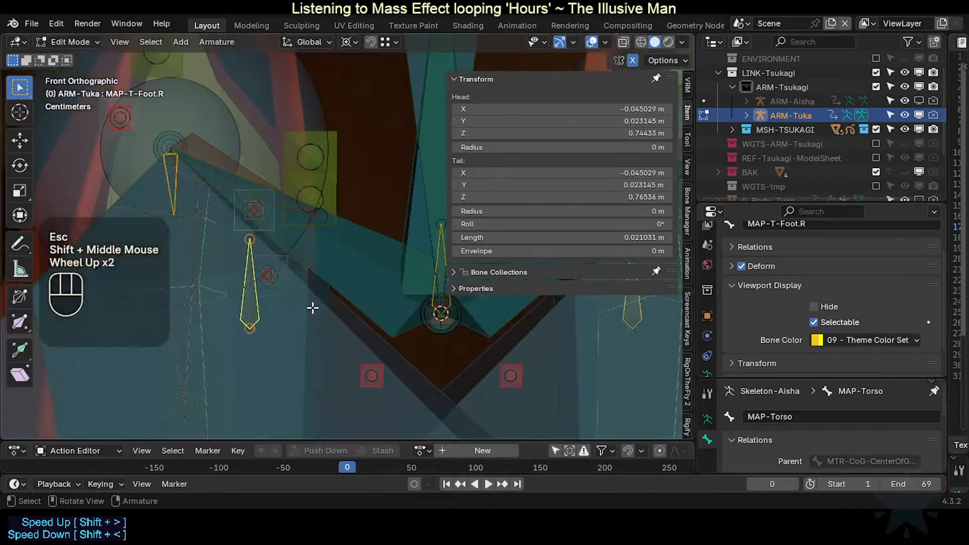
{"action": "scroll", "coordinate": [316, 308], "scroll_direction": "down", "scroll_amount": 2}
{"action": "scroll", "coordinate": [438, 297], "scroll_direction": "up", "scroll_amount": 1}
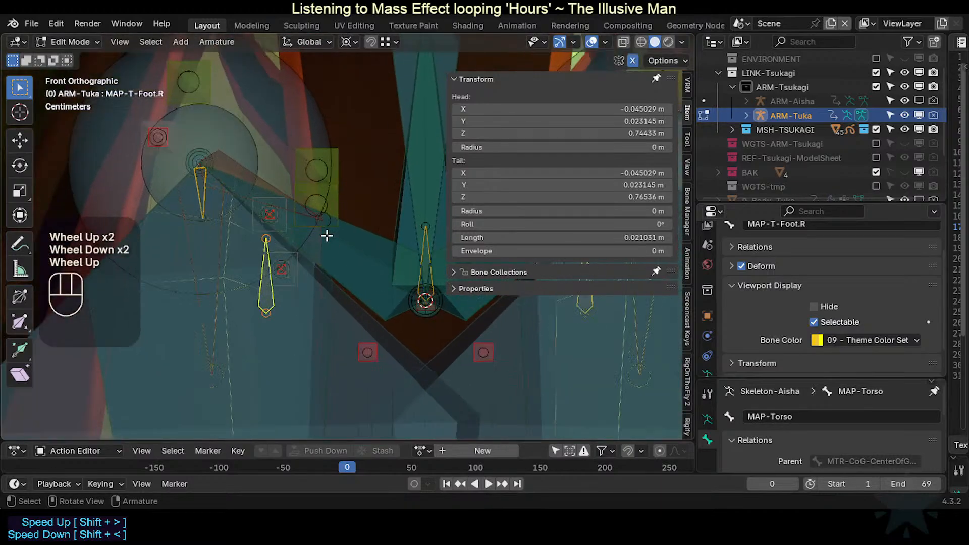
{"action": "key", "text": "g"}
{"action": "key", "text": "z"}
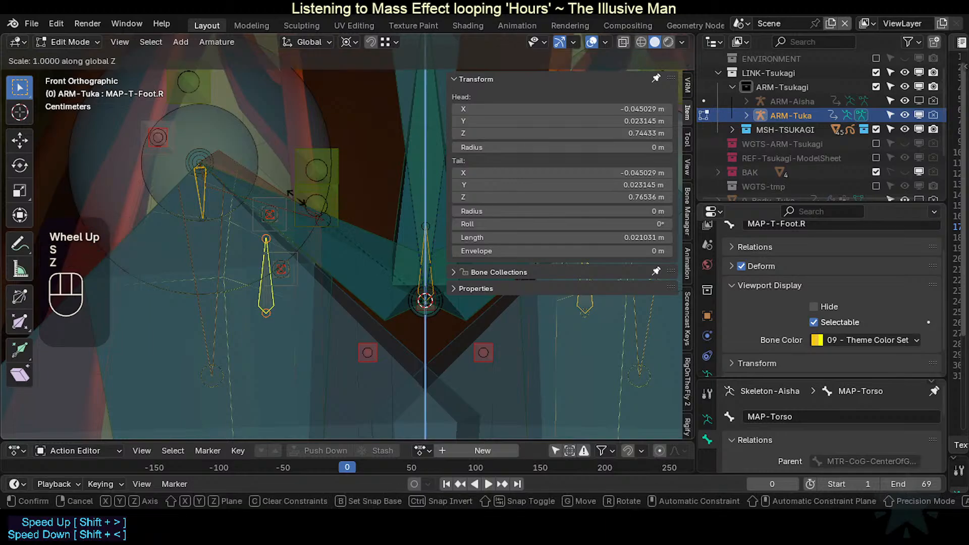
{"action": "key", "text": "KP_0"}
{"action": "key", "text": "Escape"}
Step: Scale MAP-T-Foot.R to 0 along global Z, set its length to 0.02 m and check it from the side
{"action": "key", "text": "s"}
{"action": "key", "text": "z"}
{"action": "key", "text": "KP_0"}
{"action": "key", "text": "KP_Enter"}
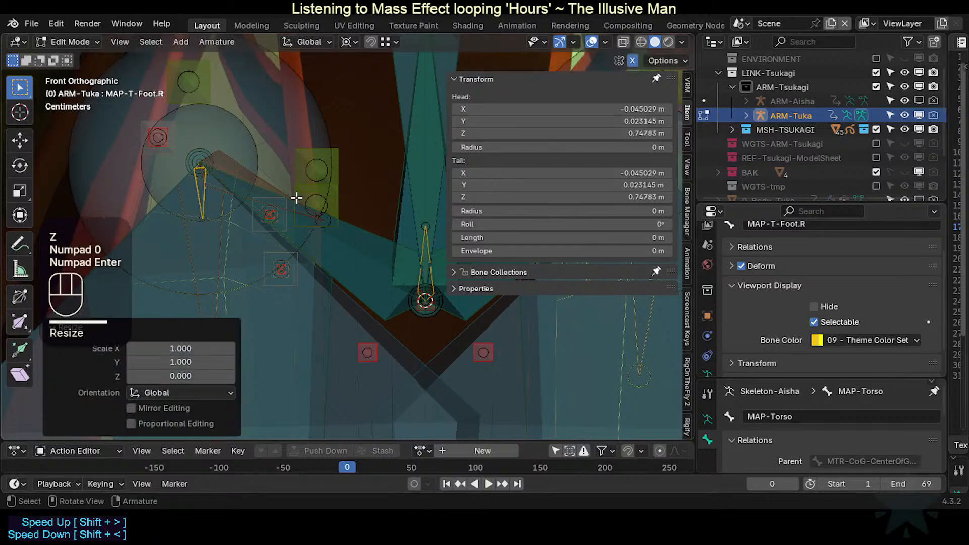
{"action": "left_click_drag", "start_coordinate": [477, 234], "coordinate": [476, 238]}
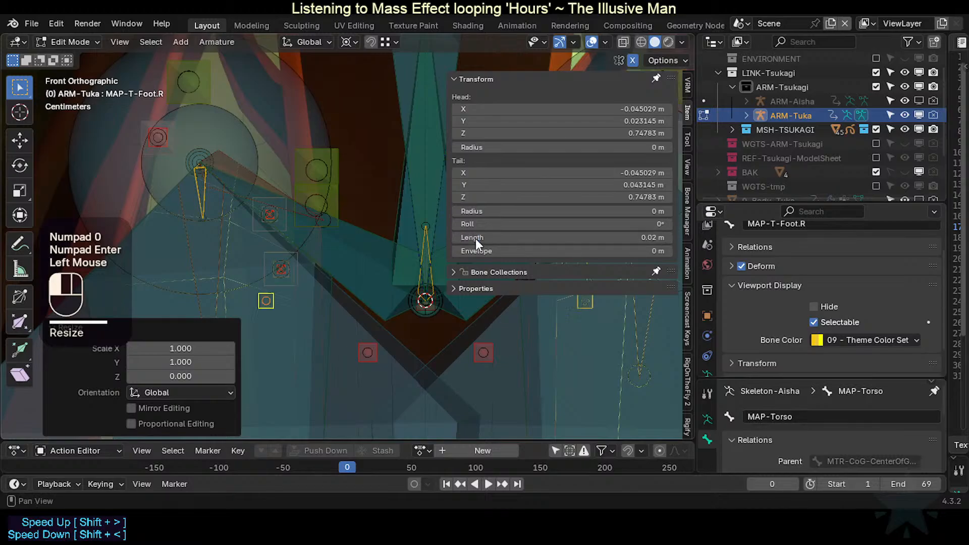
{"action": "scroll", "coordinate": [372, 288], "scroll_direction": "down", "scroll_amount": 1}
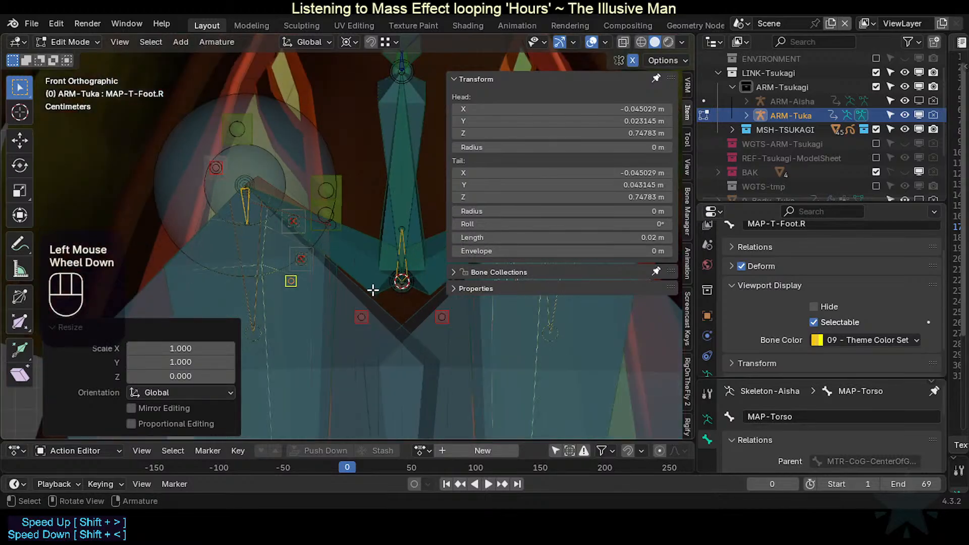
{"action": "scroll", "coordinate": [373, 290], "scroll_direction": "up", "scroll_amount": 1}
{"action": "key", "text": "KP_3"}
{"action": "scroll", "coordinate": [372, 288], "scroll_direction": "down", "scroll_amount": 2}
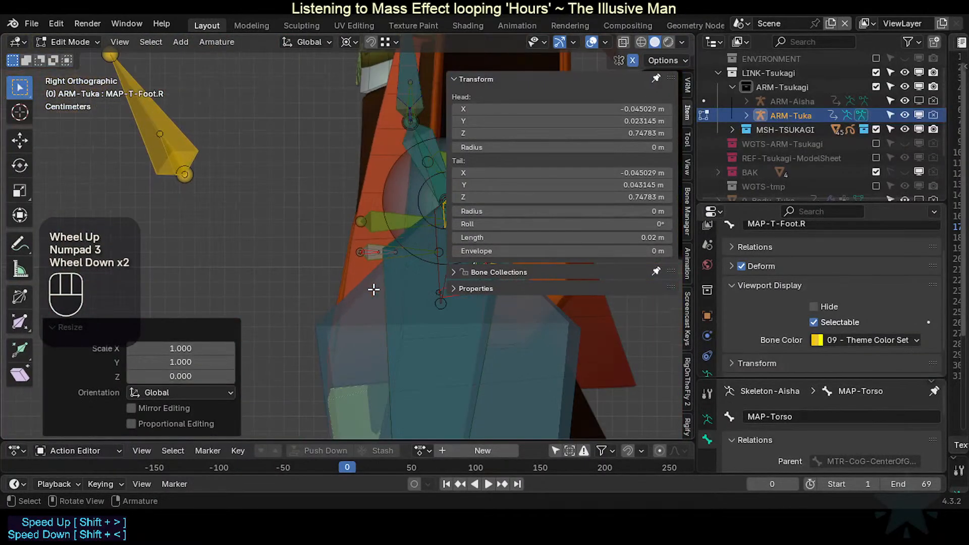
{"action": "middle_click_drag", "start_coordinate": [372, 287], "coordinate": [226, 277], "text": "shift"}
{"action": "scroll", "coordinate": [309, 278], "scroll_direction": "up", "scroll_amount": 2}
{"action": "scroll", "coordinate": [384, 303], "scroll_direction": "up", "scroll_amount": 1}
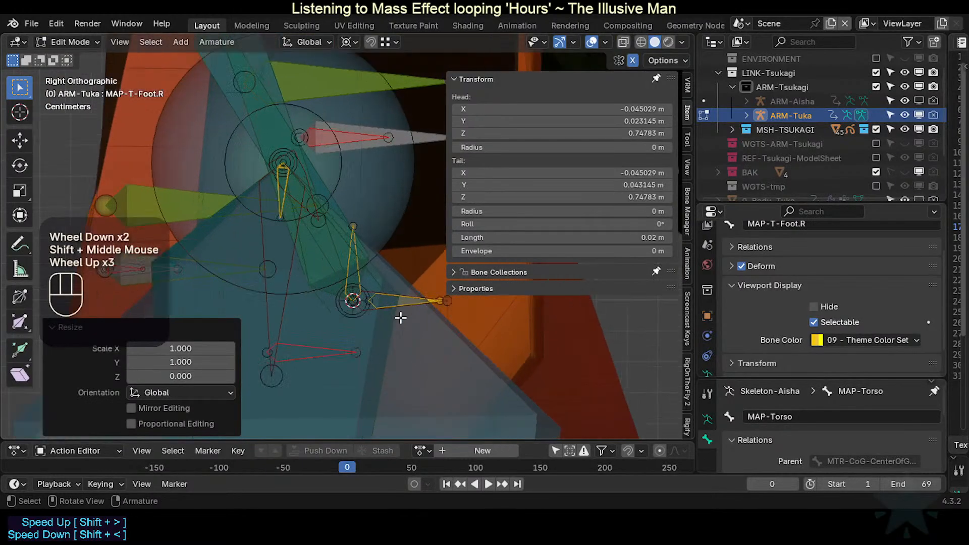
Step: Rotate MAP-T-Foot.R by 90° about the global X axis so that it stands upright
{"action": "key", "text": "shift+s"}
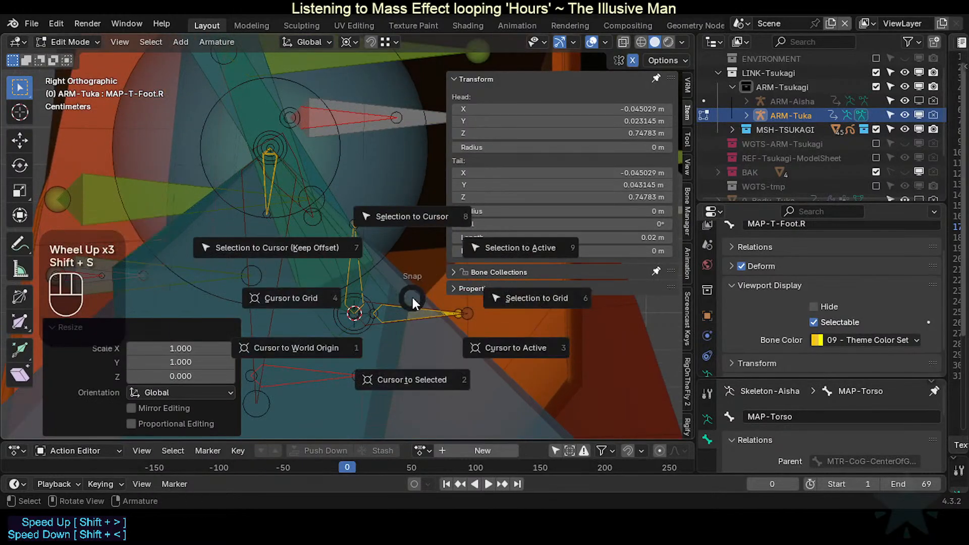
{"action": "scroll", "coordinate": [364, 313], "scroll_direction": "down", "scroll_amount": 4}
{"action": "middle_click_drag", "start_coordinate": [356, 316], "coordinate": [347, 318], "text": "shift"}
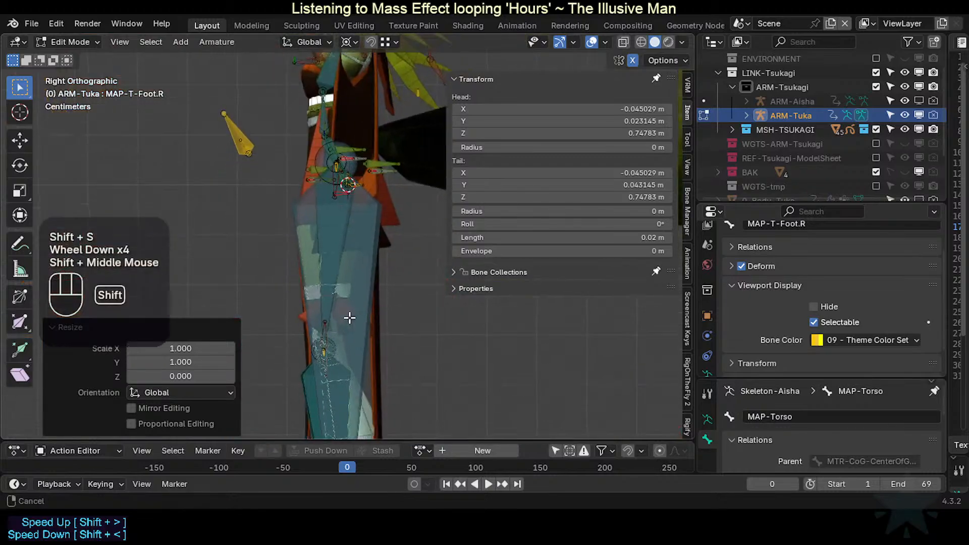
{"action": "scroll", "coordinate": [352, 222], "scroll_direction": "down", "scroll_amount": 2}
{"action": "scroll", "coordinate": [353, 224], "scroll_direction": "up", "scroll_amount": 3}
{"action": "middle_click_drag", "start_coordinate": [356, 227], "coordinate": [368, 242], "text": "shift"}
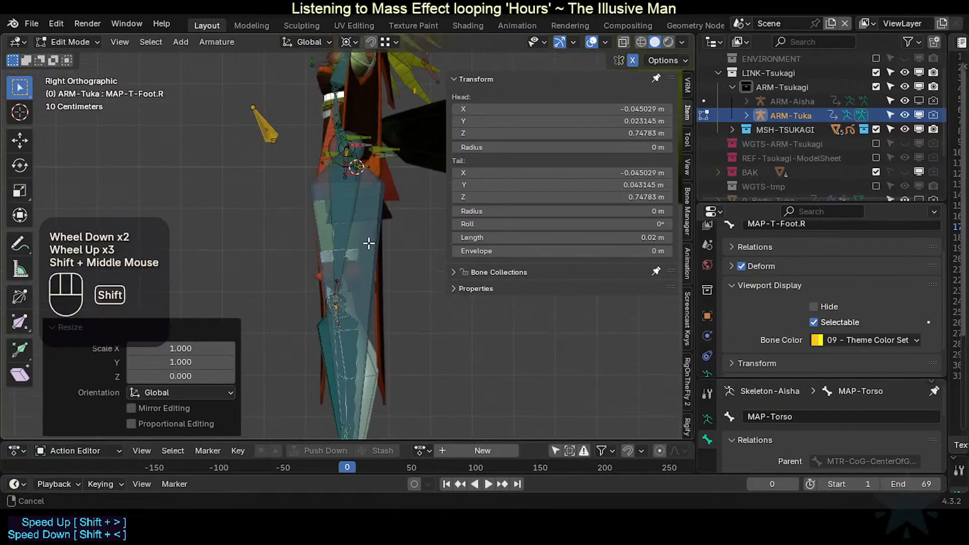
{"action": "scroll", "coordinate": [372, 217], "scroll_direction": "up", "scroll_amount": 4}
{"action": "middle_click_drag", "start_coordinate": [378, 161], "coordinate": [372, 186], "text": "shift"}
{"action": "scroll", "coordinate": [372, 187], "scroll_direction": "down", "scroll_amount": 1, "text": "shift"}
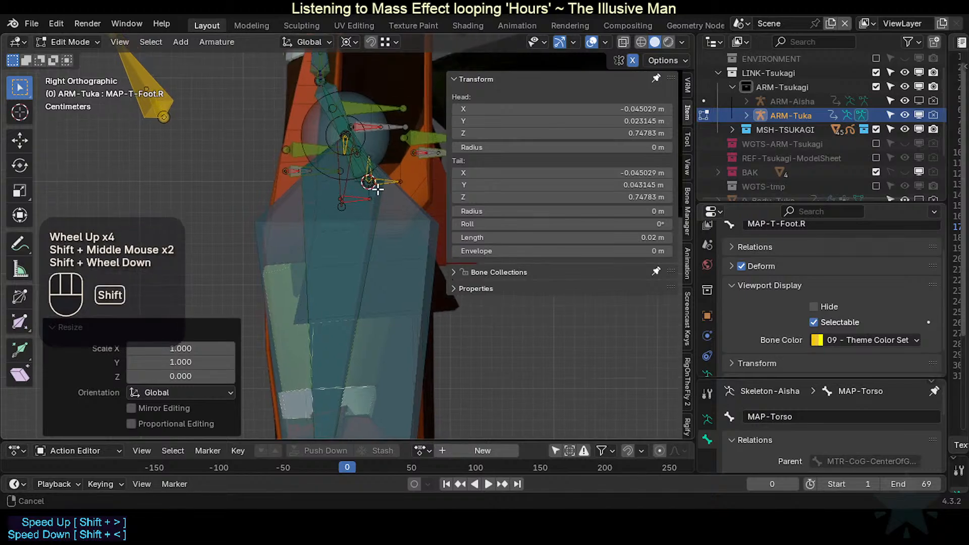
{"action": "type", "text": "rx90"}
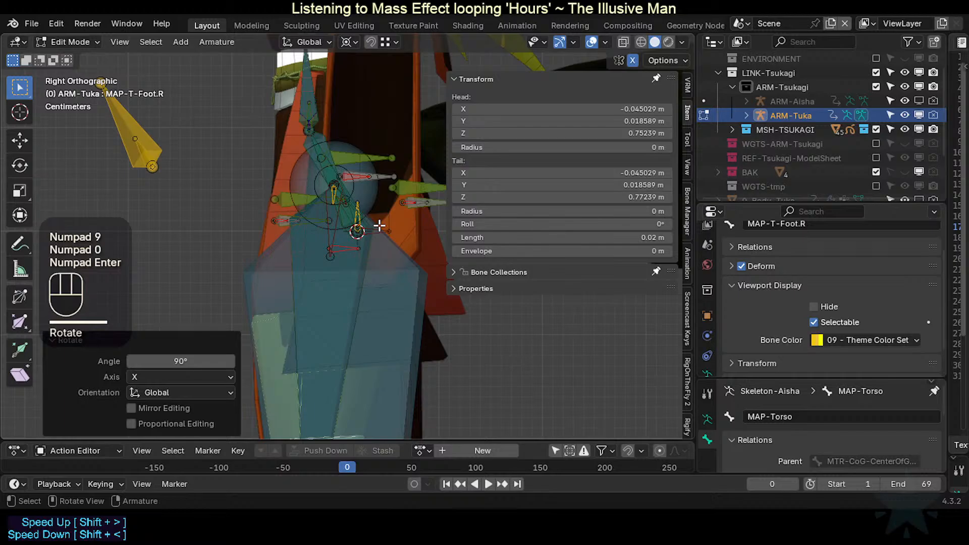
Step: Snap the 3D cursor to the ankle joint at the lower end of the POL-Leg bone
{"action": "middle_click_drag", "start_coordinate": [356, 366], "coordinate": [368, 287], "text": "shift"}
{"action": "key", "text": "KP_1"}
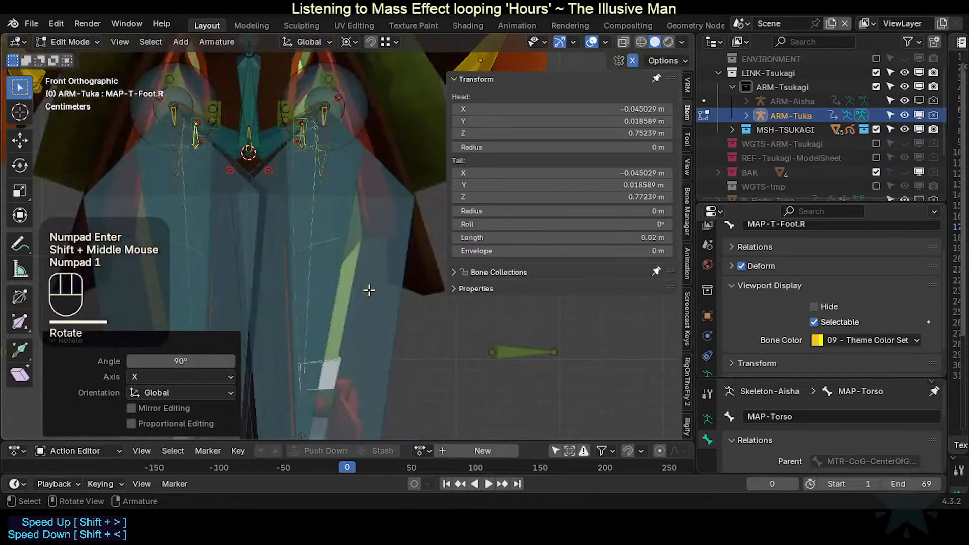
{"action": "key", "text": "KP_3"}
{"action": "key", "text": "KP_1"}
{"action": "key", "text": "KP_3"}
{"action": "scroll", "coordinate": [368, 288], "scroll_direction": "down", "scroll_amount": 2}
{"action": "middle_click_drag", "start_coordinate": [368, 287], "coordinate": [389, 267], "text": "shift"}
{"action": "scroll", "coordinate": [393, 274], "scroll_direction": "up", "scroll_amount": 1}
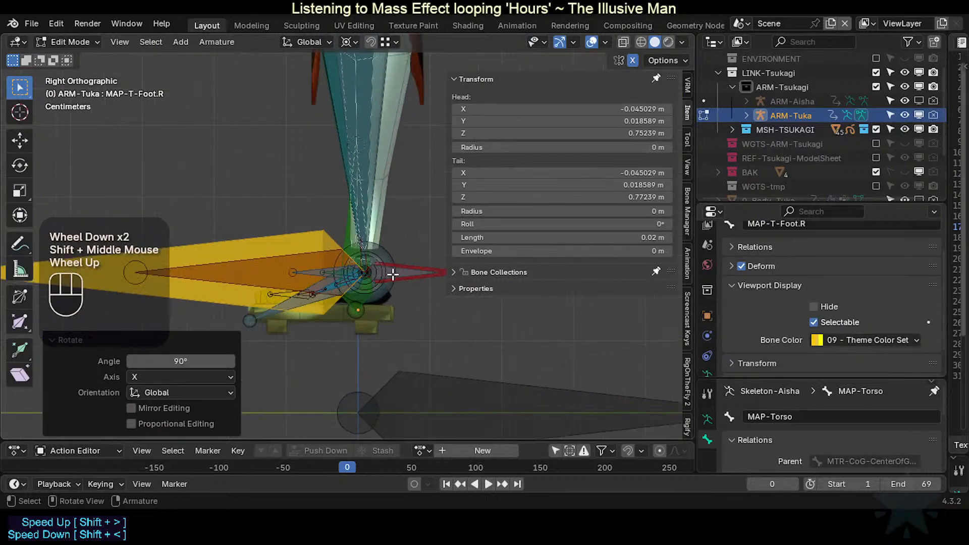
{"action": "left_click", "coordinate": [389, 244]}
{"action": "left_click", "coordinate": [380, 246]}
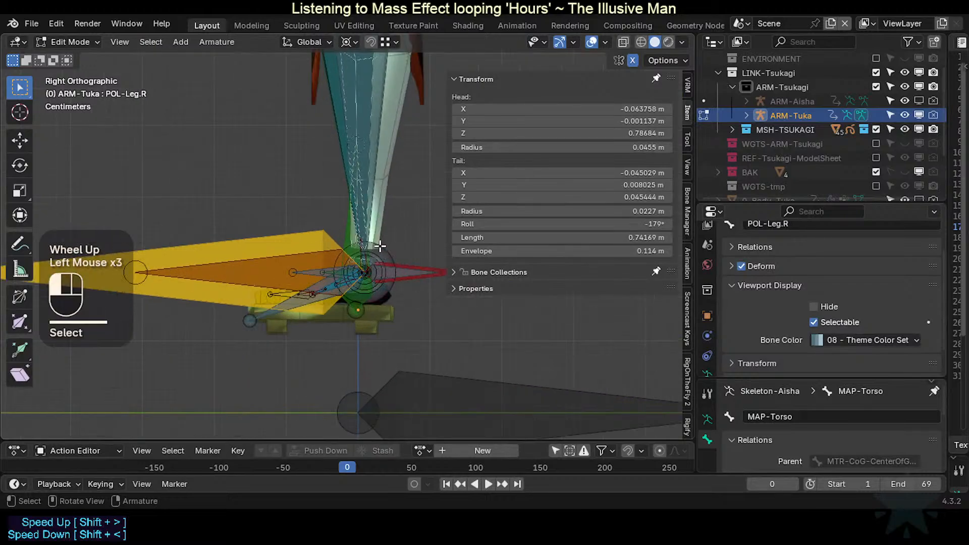
{"action": "key", "text": "shift+s"}
{"action": "middle_click_drag", "start_coordinate": [381, 247], "coordinate": [342, 236], "text": "shift"}
{"action": "scroll", "coordinate": [342, 237], "scroll_direction": "up", "scroll_amount": 3}
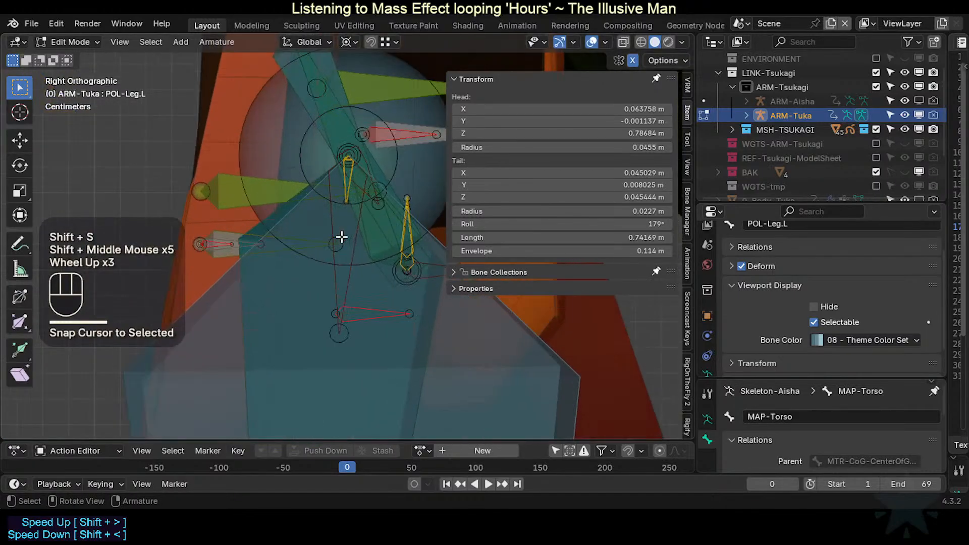
Step: Select MAP-T-Foot.R among the overlapping hip bones and hide the sidebar
{"action": "left_click", "coordinate": [408, 221], "text": "alt"}
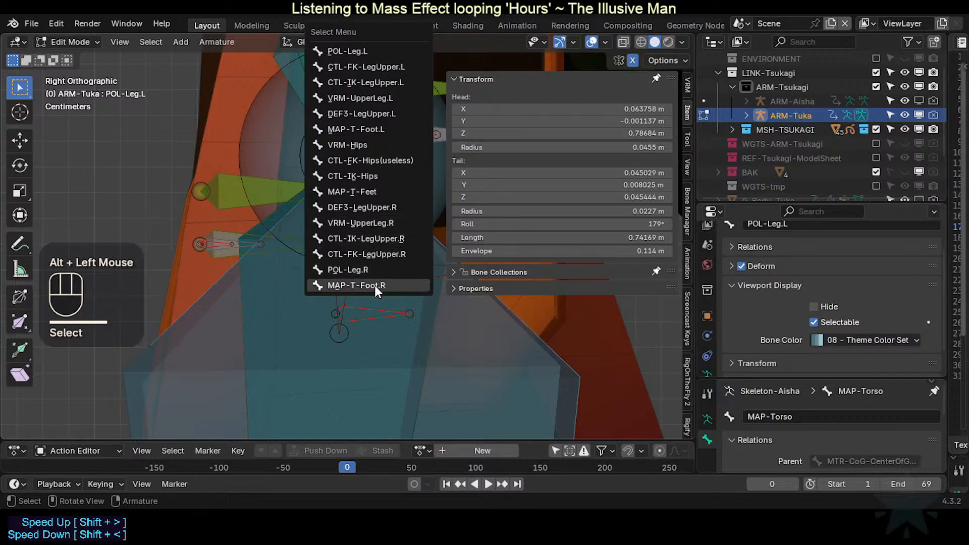
{"action": "left_click", "coordinate": [376, 290]}
{"action": "scroll", "coordinate": [372, 240], "scroll_direction": "down", "scroll_amount": 5}
{"action": "middle_click_drag", "start_coordinate": [362, 326], "coordinate": [372, 240], "text": "shift"}
{"action": "scroll", "coordinate": [372, 241], "scroll_direction": "down", "scroll_amount": 1}
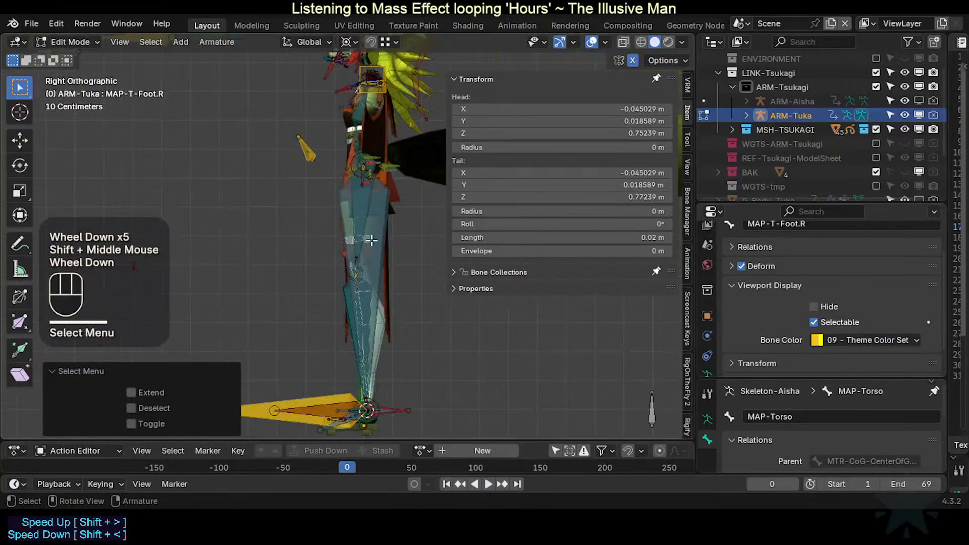
{"action": "key", "text": "shift+s"}
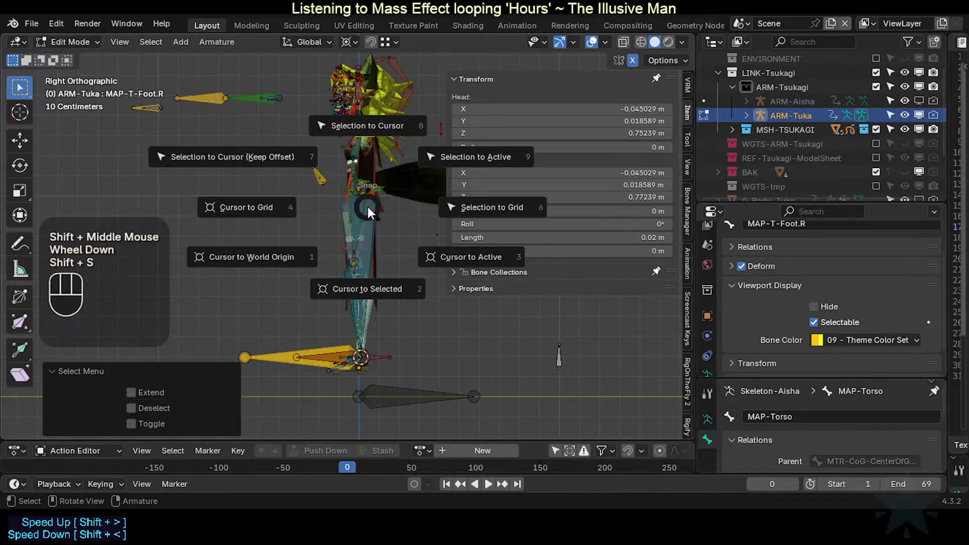
{"action": "key", "text": "Escape"}
{"action": "scroll", "coordinate": [377, 203], "scroll_direction": "up", "scroll_amount": 3}
{"action": "scroll", "coordinate": [365, 135], "scroll_direction": "up", "scroll_amount": 1, "text": "shift"}
{"action": "middle_click_drag", "start_coordinate": [365, 136], "coordinate": [362, 179], "text": "shift"}
{"action": "left_click", "coordinate": [84, 372]}
{"action": "middle_click_drag", "start_coordinate": [296, 195], "coordinate": [335, 227], "text": "shift"}
{"action": "scroll", "coordinate": [350, 220], "scroll_direction": "up", "scroll_amount": 1}
{"action": "key", "text": "n"}
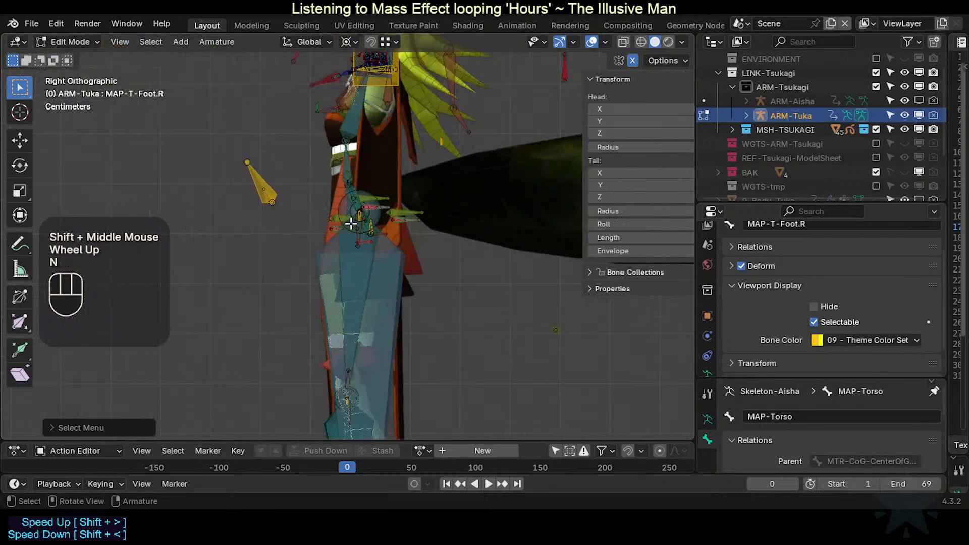
Step: Clear the selection and pick MAP-T-Foot.R again from the overlapping bones
{"action": "scroll", "coordinate": [366, 227], "scroll_direction": "up", "scroll_amount": 2}
{"action": "scroll", "coordinate": [366, 227], "scroll_direction": "up", "scroll_amount": 2}
{"action": "key", "text": "alt+a"}
{"action": "left_click", "coordinate": [435, 191], "text": "alt"}
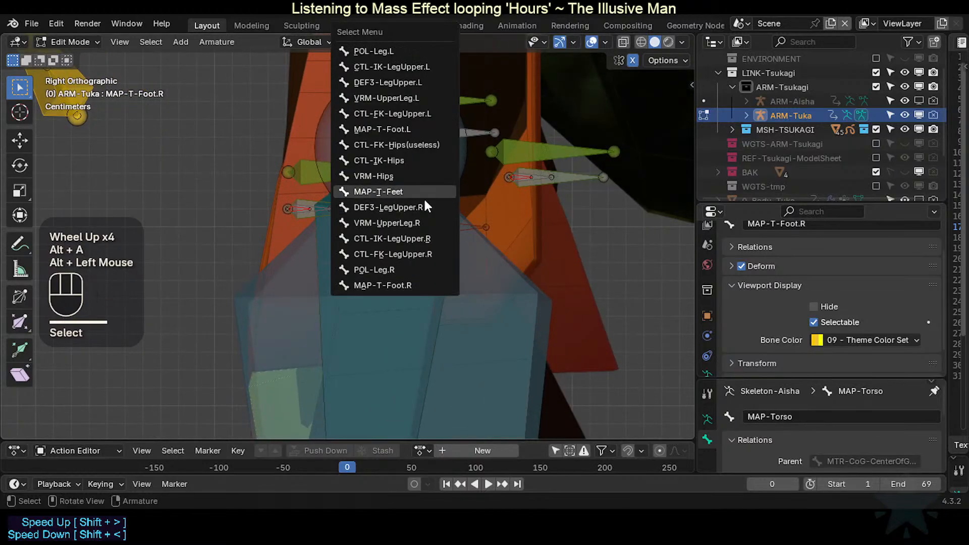
{"action": "left_click", "coordinate": [401, 286]}
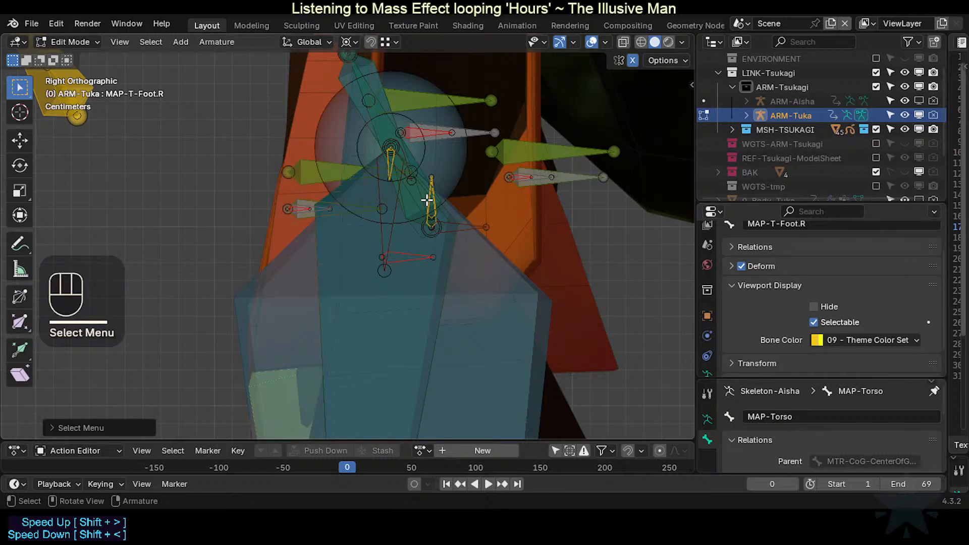
{"action": "key", "text": "KP_1"}
{"action": "scroll", "coordinate": [427, 200], "scroll_direction": "down", "scroll_amount": 4}
{"action": "middle_click_drag", "start_coordinate": [426, 200], "coordinate": [426, 259], "text": "shift"}
{"action": "key", "text": "ctrl+KP_3"}
{"action": "scroll", "coordinate": [483, 218], "scroll_direction": "down", "scroll_amount": 1}
{"action": "scroll", "coordinate": [360, 211], "scroll_direction": "up", "scroll_amount": 2}
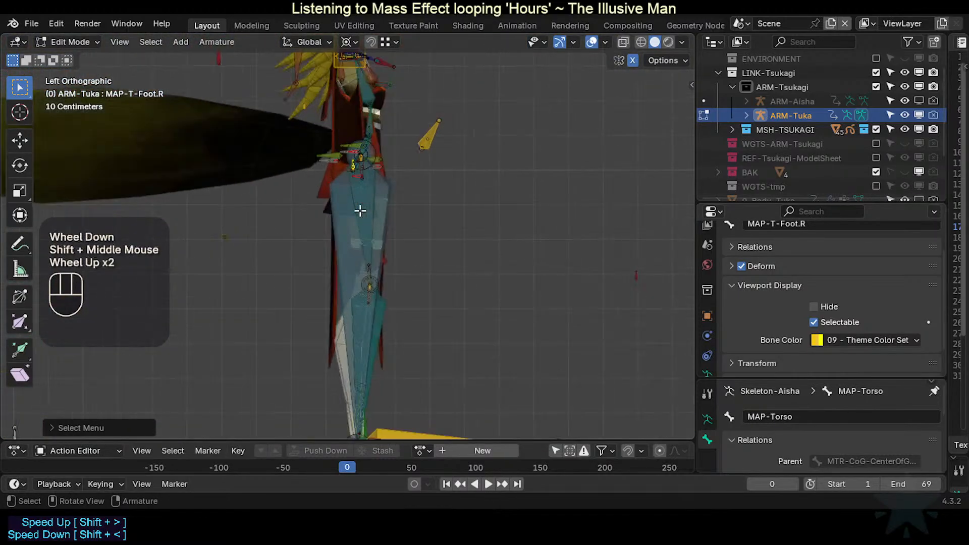
{"action": "key", "text": "g"}
{"action": "key", "text": "y"}
{"action": "key", "text": "KP_0"}
{"action": "key", "text": "Escape"}
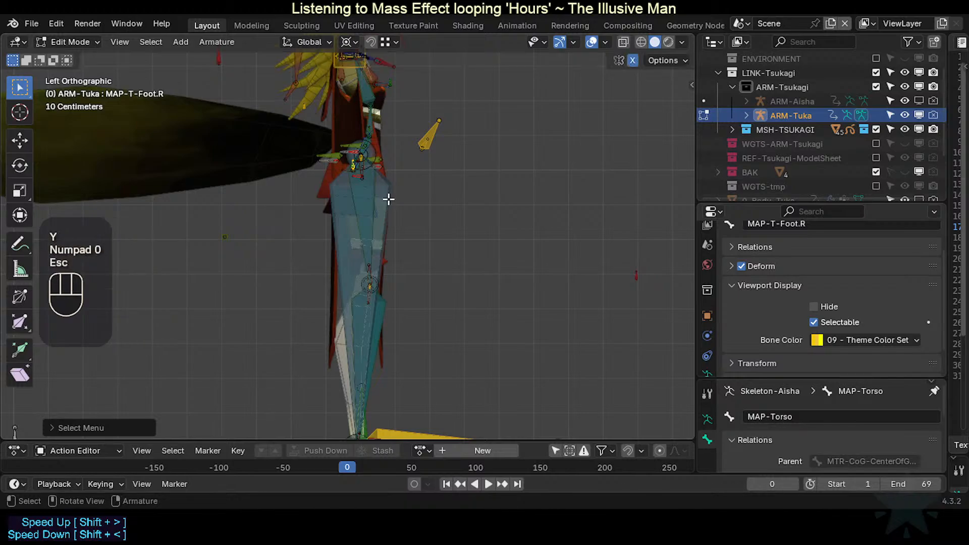
Step: Scale MAP-T-Foot.R to 0 along global Y about the 3D cursor at the ankle, and check it from the front
{"action": "key", "text": "s"}
{"action": "key", "text": "y"}
{"action": "key", "text": "KP_0"}
{"action": "key", "text": "KP_Enter"}
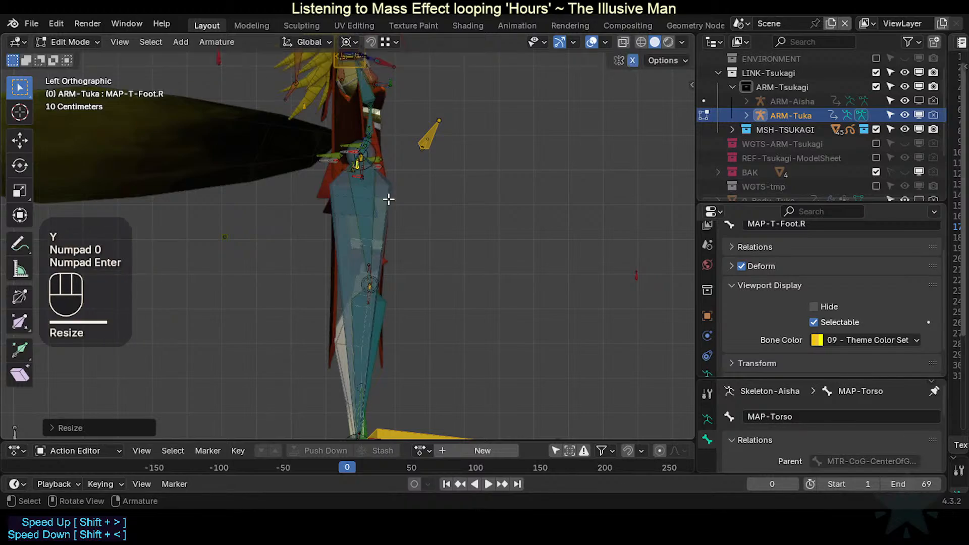
{"action": "key", "text": "KP_1"}
{"action": "middle_click_drag", "start_coordinate": [389, 199], "coordinate": [396, 217], "text": "shift"}
{"action": "scroll", "coordinate": [384, 237], "scroll_direction": "up", "scroll_amount": 4}
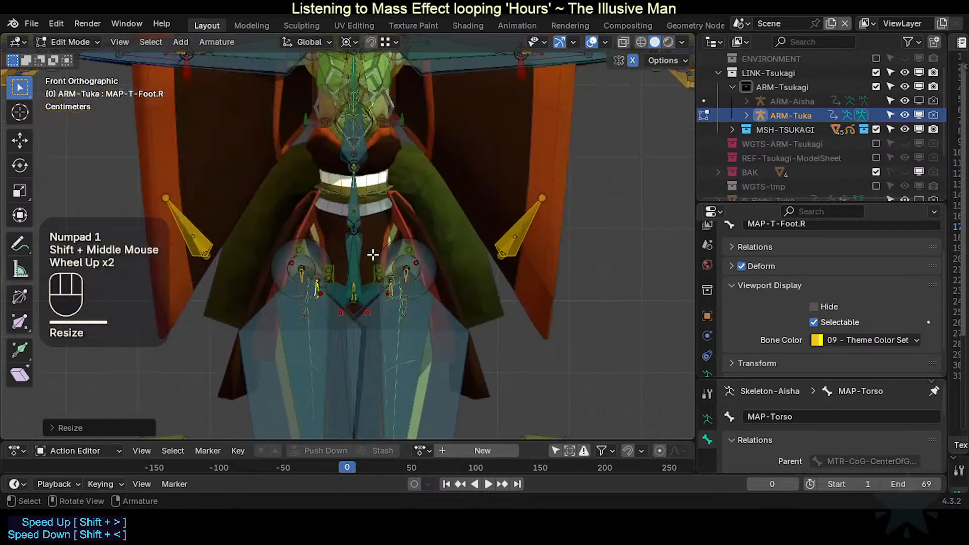
{"action": "middle_click_drag", "start_coordinate": [372, 255], "coordinate": [408, 277], "text": "shift"}
{"action": "scroll", "coordinate": [395, 215], "scroll_direction": "down", "scroll_amount": 1}
Step: Switch ARM-Tuka to Pose Mode and select CTL-IK-LegUpper.L
{"action": "key", "text": "ctrl+Tab"}
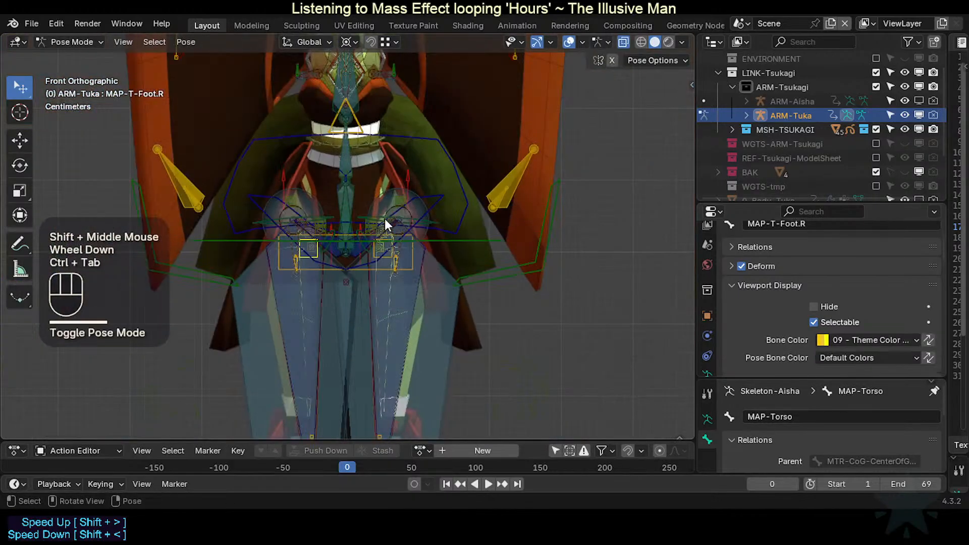
{"action": "left_click", "coordinate": [412, 270]}
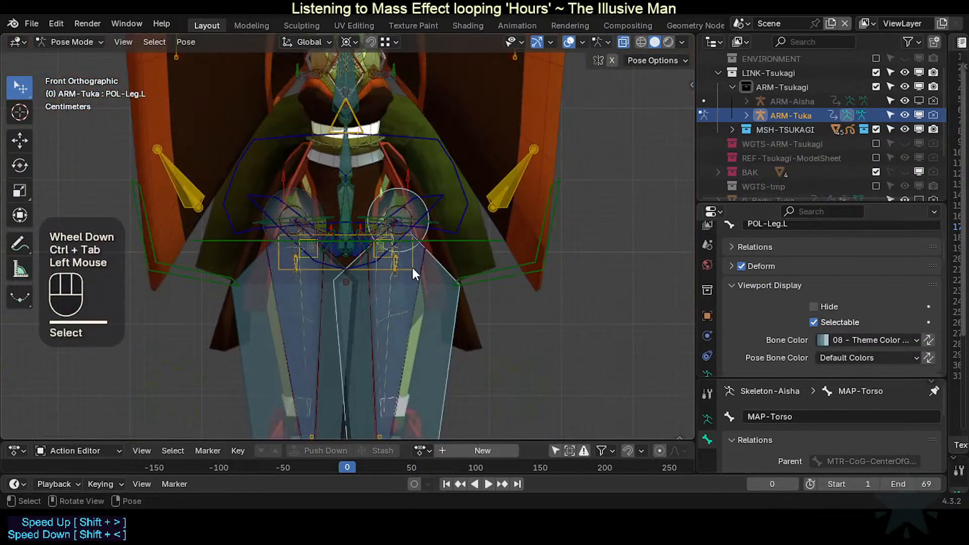
{"action": "left_click", "coordinate": [411, 257]}
{"action": "scroll", "coordinate": [406, 259], "scroll_direction": "down", "scroll_amount": 3}
{"action": "middle_click_drag", "start_coordinate": [404, 260], "coordinate": [434, 254], "text": "shift"}
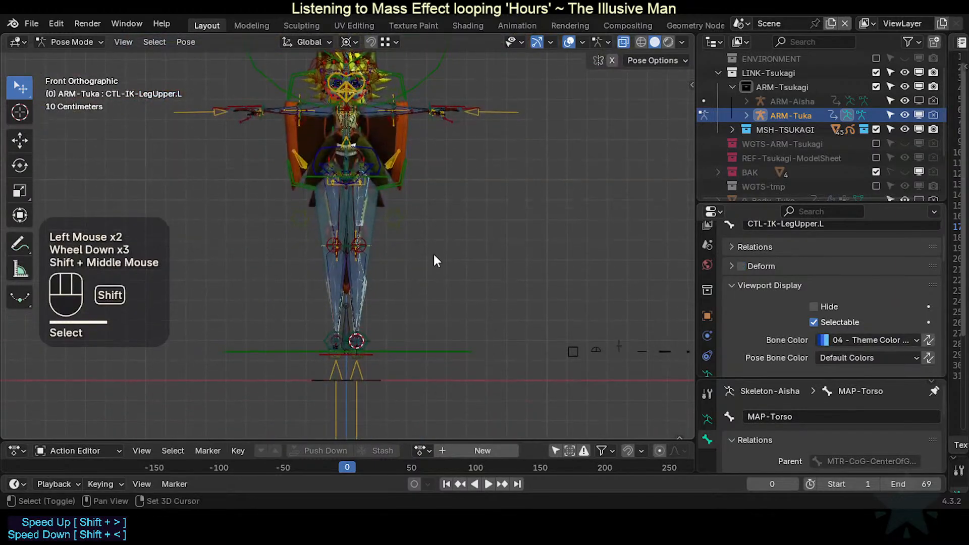
Step: Set the armature's bone display type to B-Bone and save the file
{"action": "key", "text": "shift+ctrl+alt+b"}
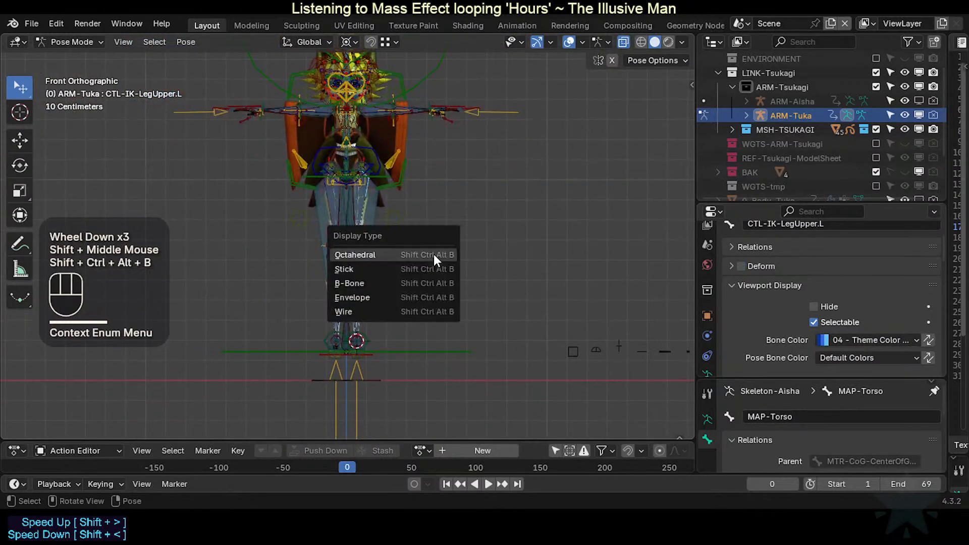
{"action": "left_click", "coordinate": [382, 272]}
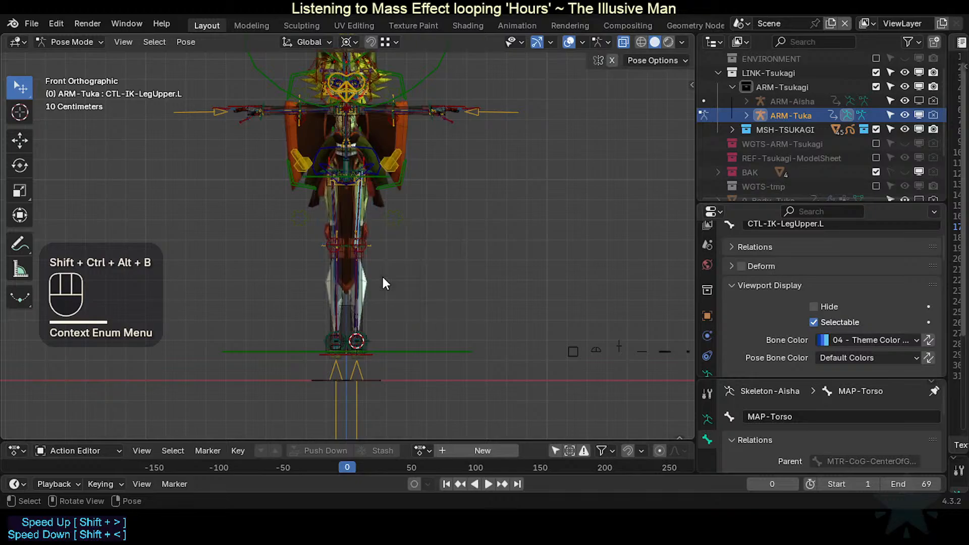
{"action": "middle_click_drag", "start_coordinate": [384, 278], "coordinate": [302, 322]}
{"action": "key", "text": "ctrl+s"}
Step: Move MTR-IK-Foot.L forward, backward and up to test the left leg's IK
{"action": "left_click", "coordinate": [316, 328]}
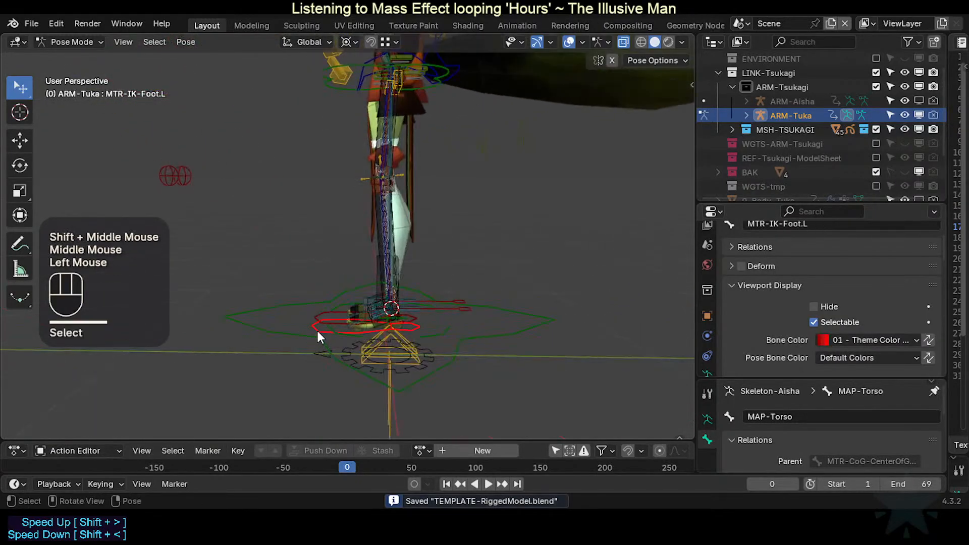
{"action": "scroll", "coordinate": [345, 323], "scroll_direction": "down", "scroll_amount": 2}
{"action": "key", "text": "g"}
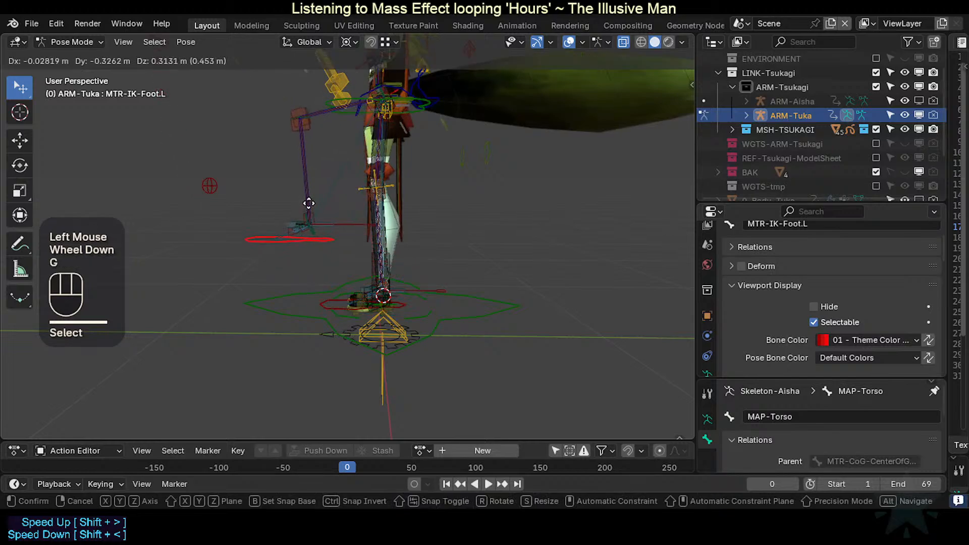
{"action": "left_click", "coordinate": [305, 232]}
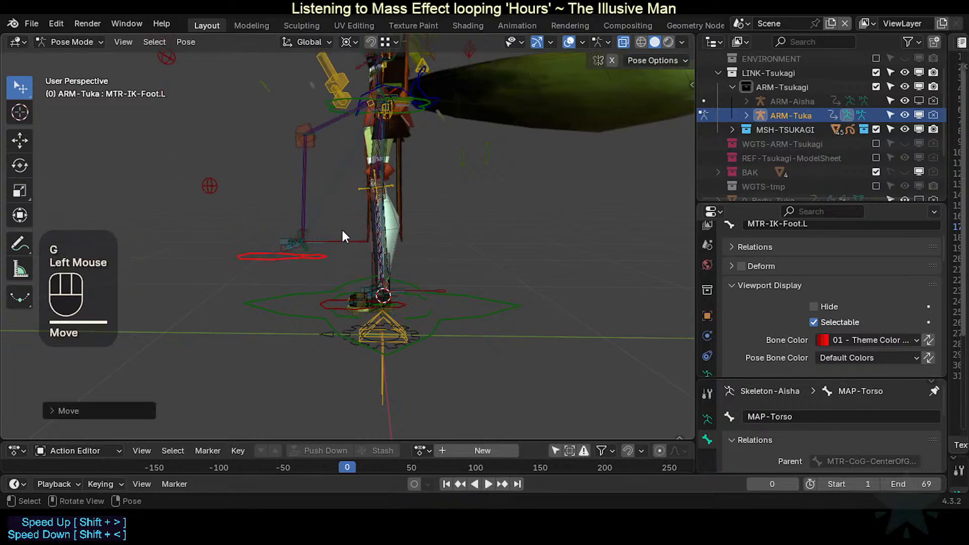
{"action": "key", "text": "g"}
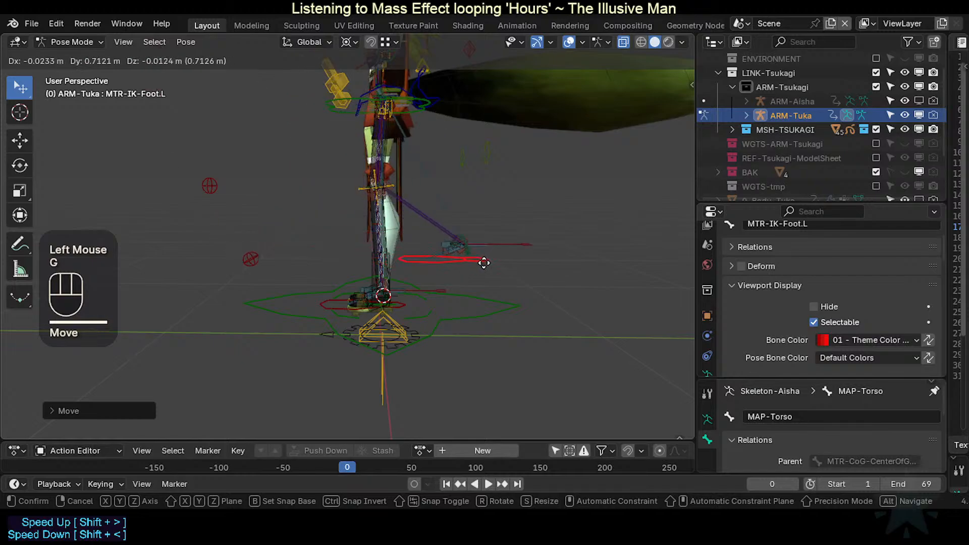
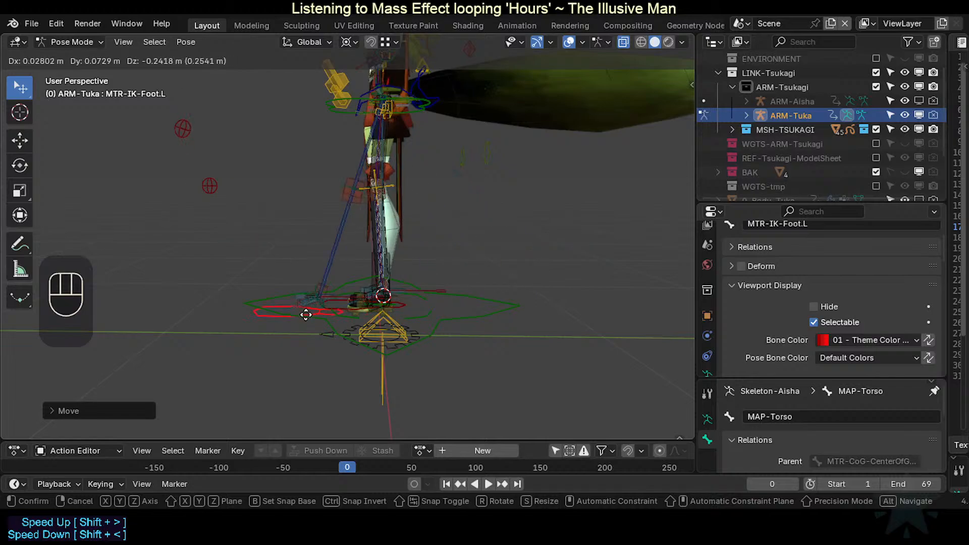
{"action": "left_click", "coordinate": [326, 281]}
Step: Move AIM-Foot.L forward to test the left leg's aiming, and clear the pose transforms of all bones
{"action": "left_click", "coordinate": [374, 381]}
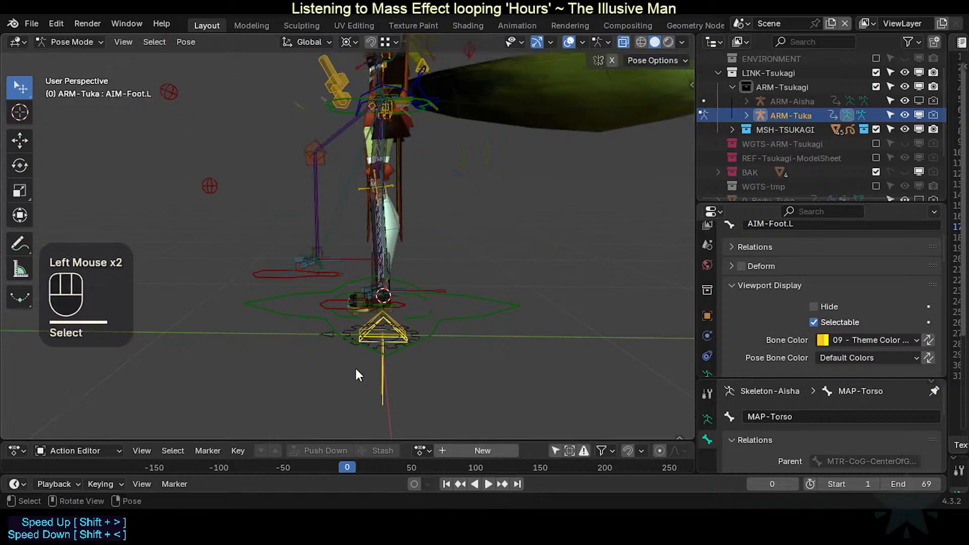
{"action": "middle_click_drag", "start_coordinate": [355, 366], "coordinate": [352, 373]}
{"action": "key", "text": "g"}
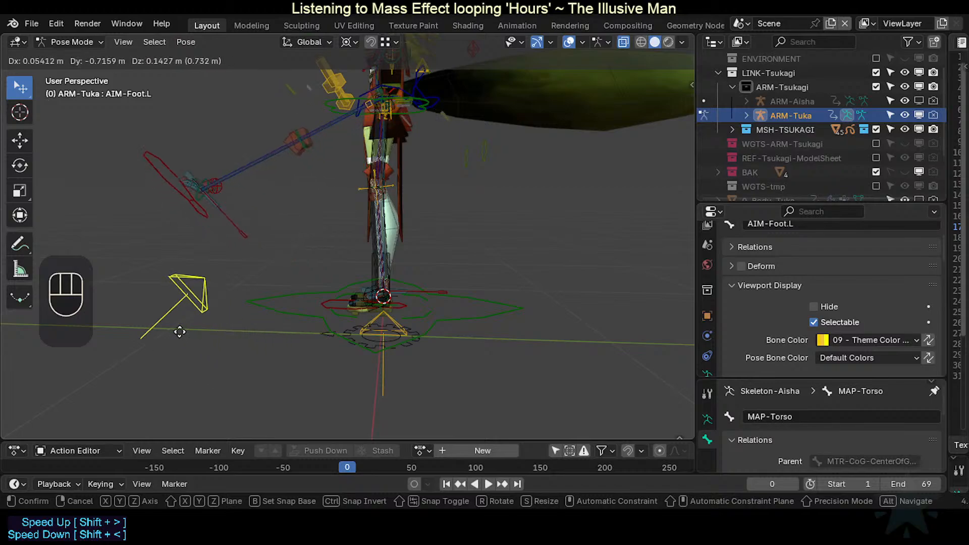
{"action": "left_click", "coordinate": [195, 278]}
{"action": "key", "text": "a"}
{"action": "key", "text": "alt+q"}
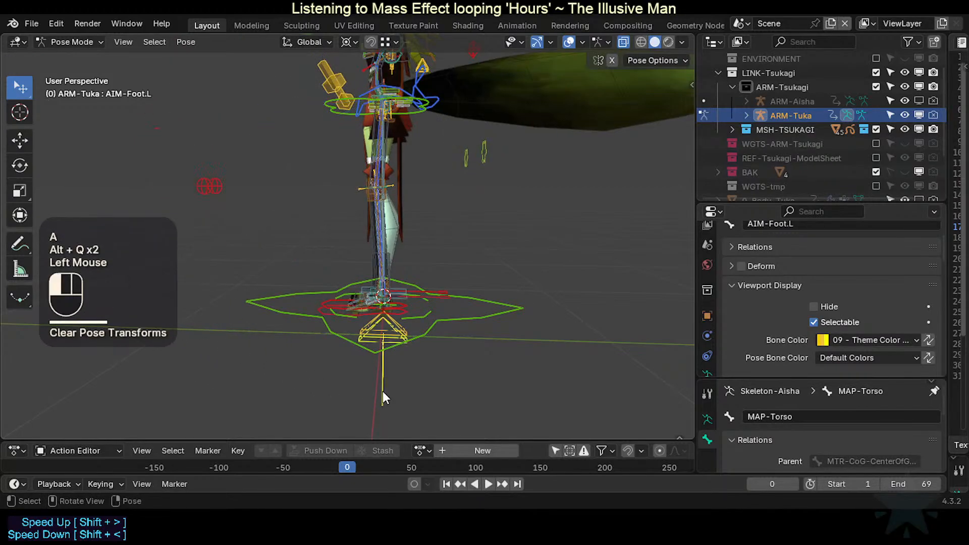
Step: Lift the left leg behind the body by moving AIM-Foot.L and MTR-IK-Foot.L alternately
{"action": "key", "text": "g"}
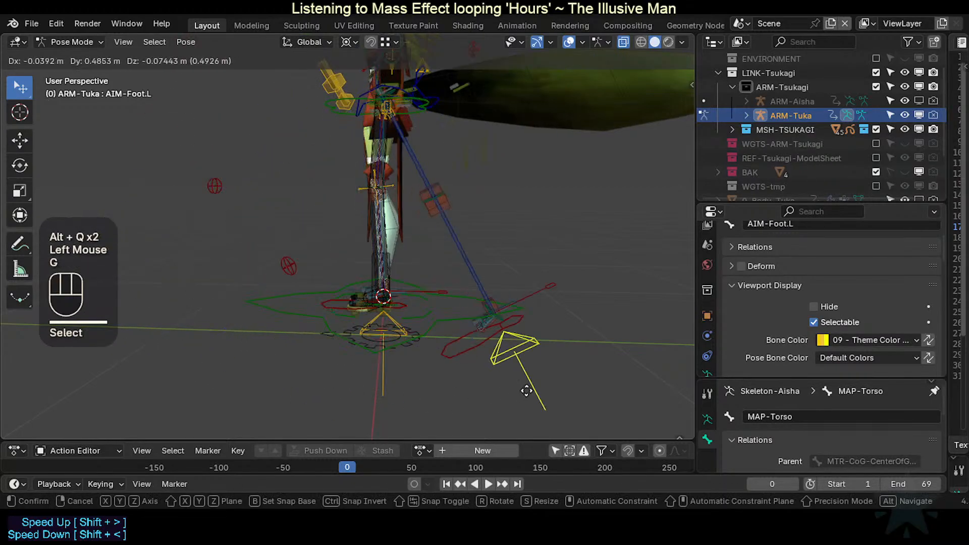
{"action": "left_click", "coordinate": [563, 313]}
{"action": "left_click", "coordinate": [561, 290]}
{"action": "key", "text": "g"}
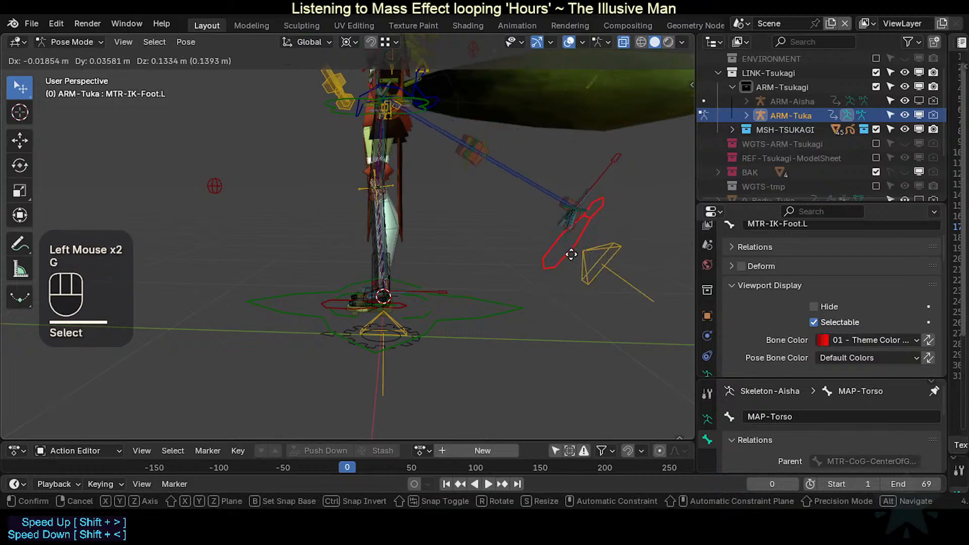
{"action": "left_click", "coordinate": [549, 240]}
{"action": "left_click", "coordinate": [585, 242]}
{"action": "key", "text": "g"}
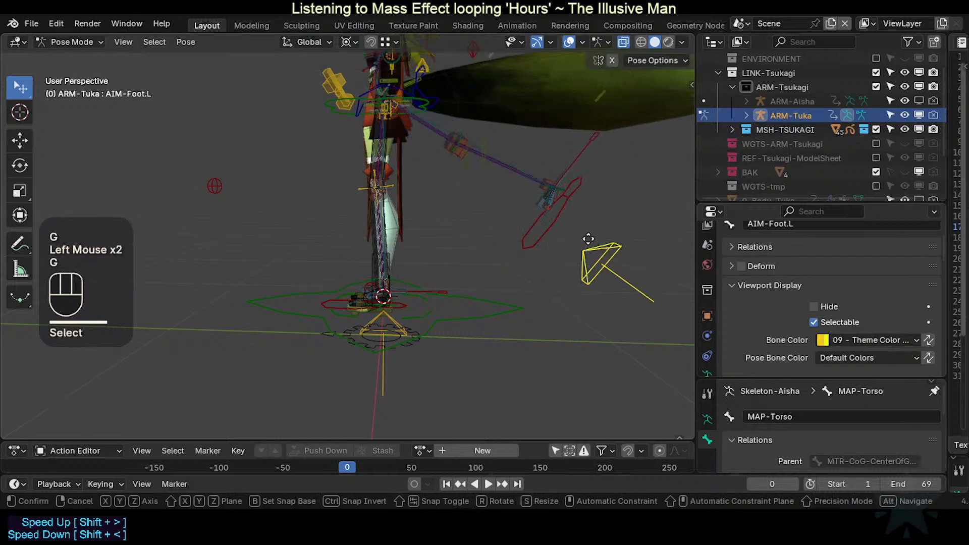
{"action": "left_click", "coordinate": [534, 216]}
{"action": "left_click", "coordinate": [534, 217]}
{"action": "key", "text": "g"}
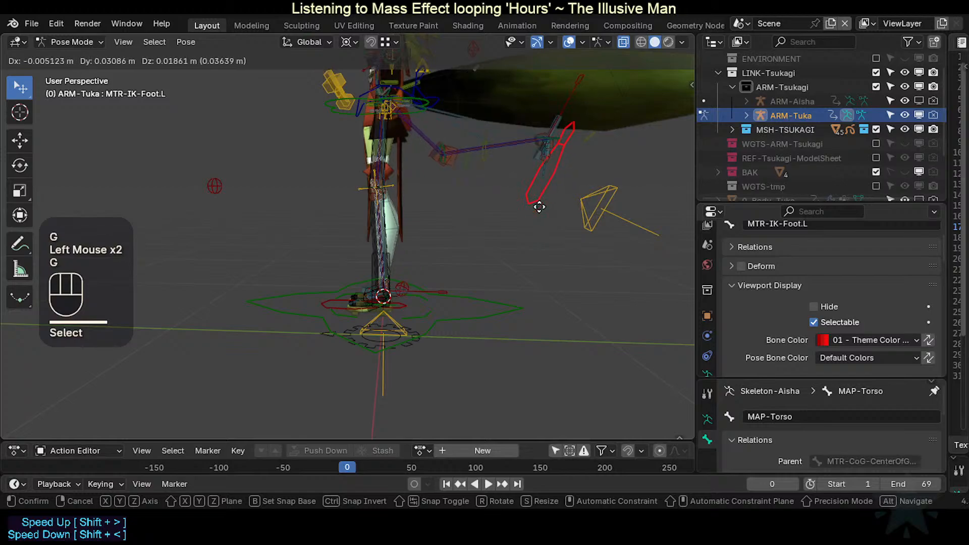
{"action": "left_click", "coordinate": [544, 250]}
Step: Change the transform pivot from the 3D cursor and trackball-rotate MTR-IK-Foot.L to angle the left foot
{"action": "key", "text": "r"}
{"action": "left_click", "coordinate": [560, 227]}
{"action": "key", "text": "r"}
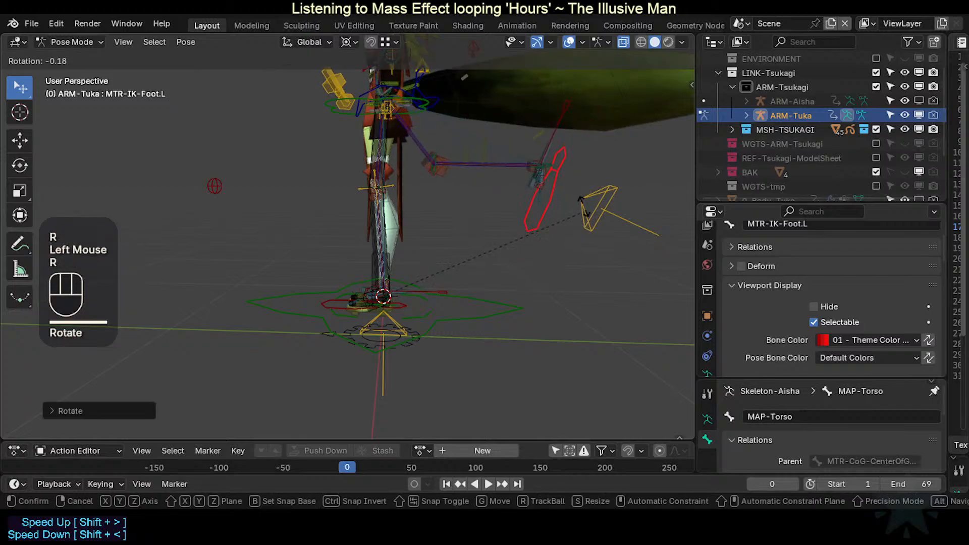
{"action": "left_click", "coordinate": [584, 207]}
{"action": "key", "text": "less"}
{"action": "left_click", "coordinate": [560, 216]}
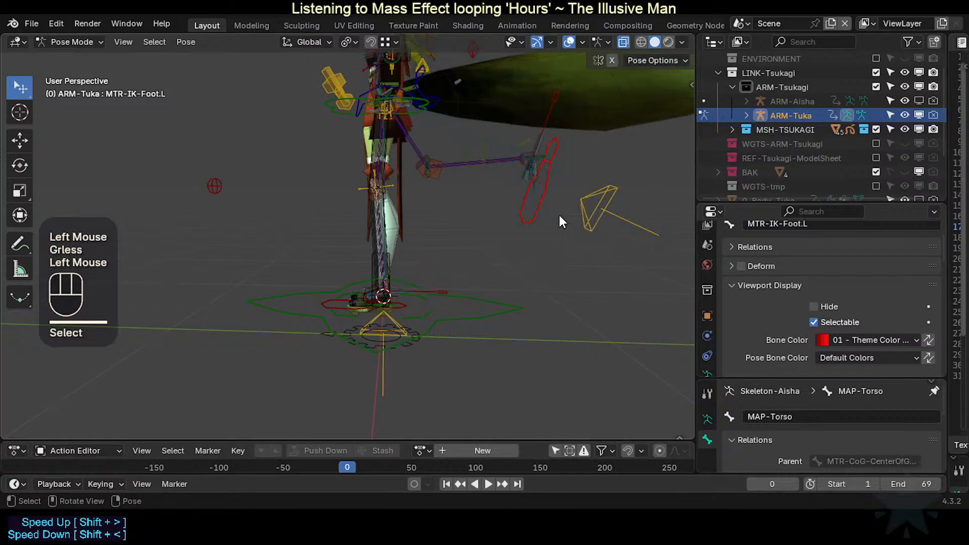
{"action": "key", "text": "r"}
{"action": "key", "text": "r"}
{"action": "left_click", "coordinate": [576, 215]}
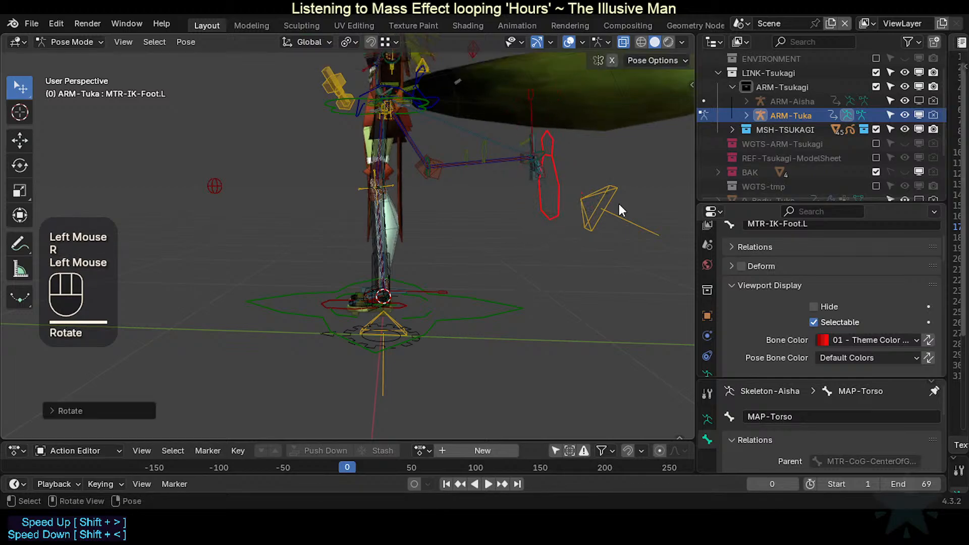
Step: Swing the left leg forward and back behind the body by moving AIM-Foot.L
{"action": "left_click", "coordinate": [617, 207]}
{"action": "key", "text": "g"}
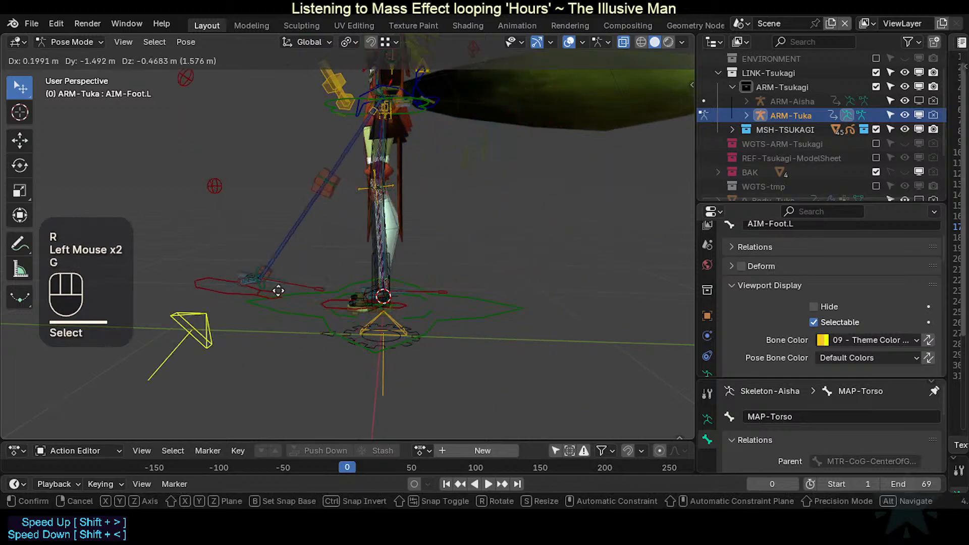
{"action": "left_click", "coordinate": [351, 314]}
{"action": "key", "text": "g"}
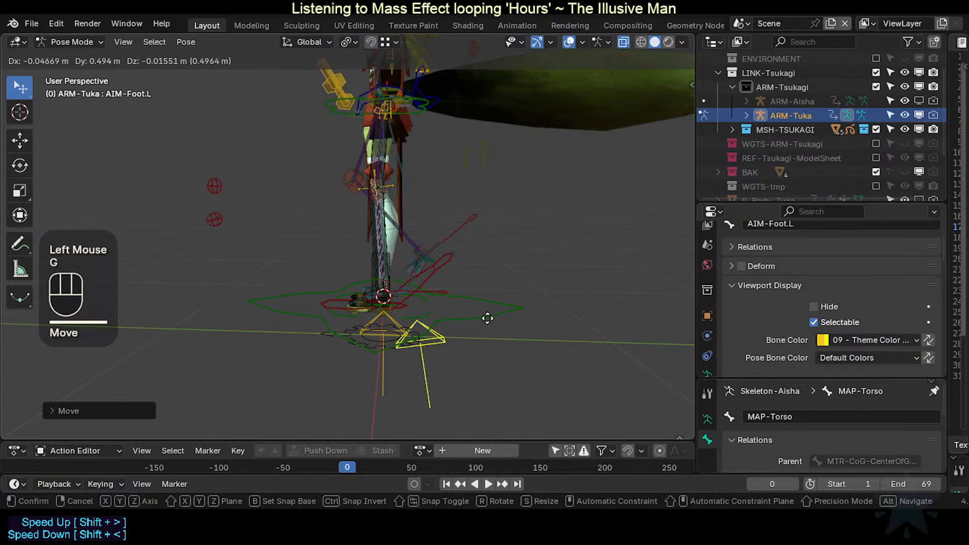
{"action": "left_click", "coordinate": [524, 293]}
{"action": "left_click", "coordinate": [525, 288]}
{"action": "key", "text": "g"}
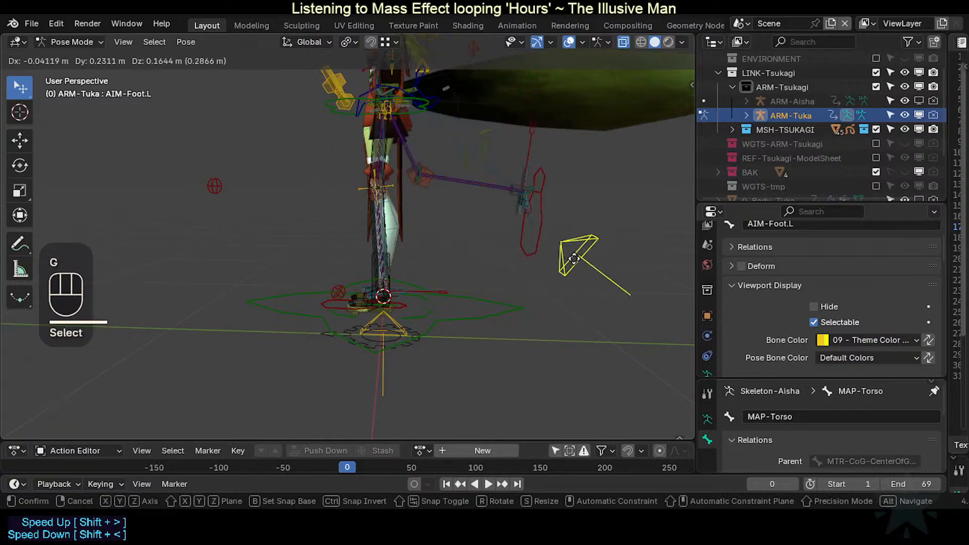
{"action": "left_click", "coordinate": [580, 250]}
Step: Make further moves of AIM-Foot.L behind the body, testing the raised left leg from the side and front
{"action": "middle_click_drag", "start_coordinate": [568, 201], "coordinate": [540, 247], "text": "shift"}
{"action": "key", "text": "g"}
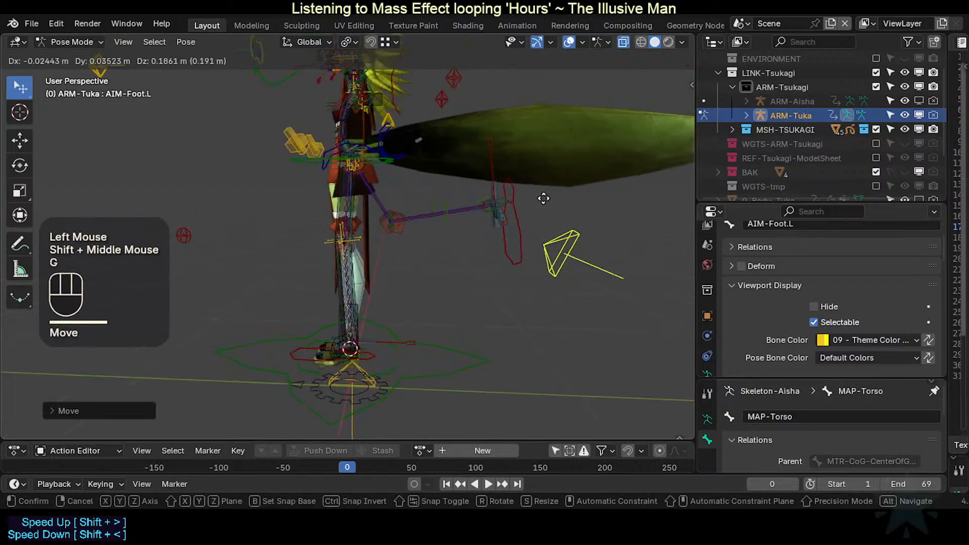
{"action": "left_click", "coordinate": [540, 250]}
{"action": "middle_click_drag", "start_coordinate": [435, 241], "coordinate": [415, 268]}
{"action": "scroll", "coordinate": [416, 269], "scroll_direction": "up", "scroll_amount": 1}
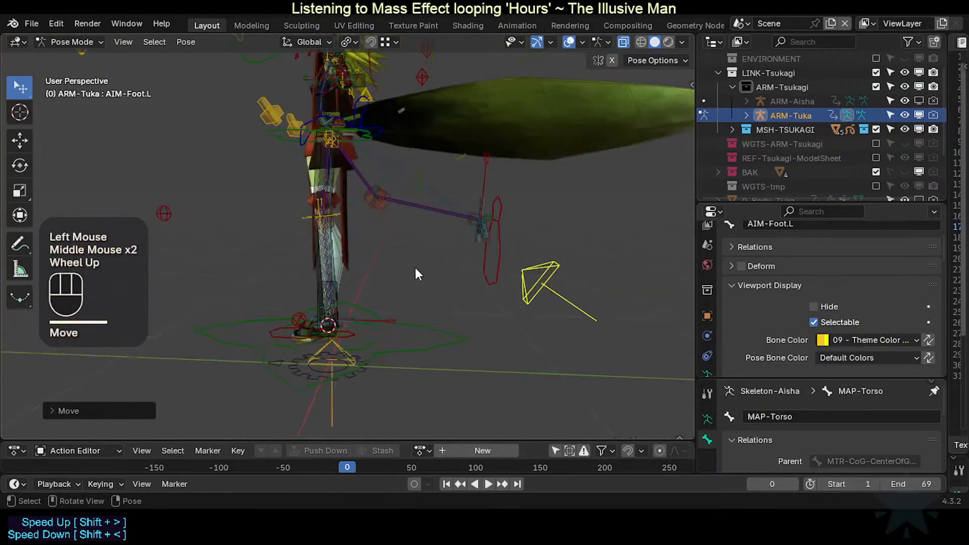
{"action": "scroll", "coordinate": [393, 222], "scroll_direction": "down", "scroll_amount": 1}
{"action": "middle_click_drag", "start_coordinate": [393, 222], "coordinate": [375, 250]}
{"action": "key", "text": "g"}
{"action": "left_click", "coordinate": [505, 260]}
Step: Pick MAP-T-Foot.L from the overlapping bones at the left hip to examine where it sits
{"action": "scroll", "coordinate": [428, 210], "scroll_direction": "up", "scroll_amount": 3}
{"action": "scroll", "coordinate": [428, 210], "scroll_direction": "down", "scroll_amount": 1, "text": "shift"}
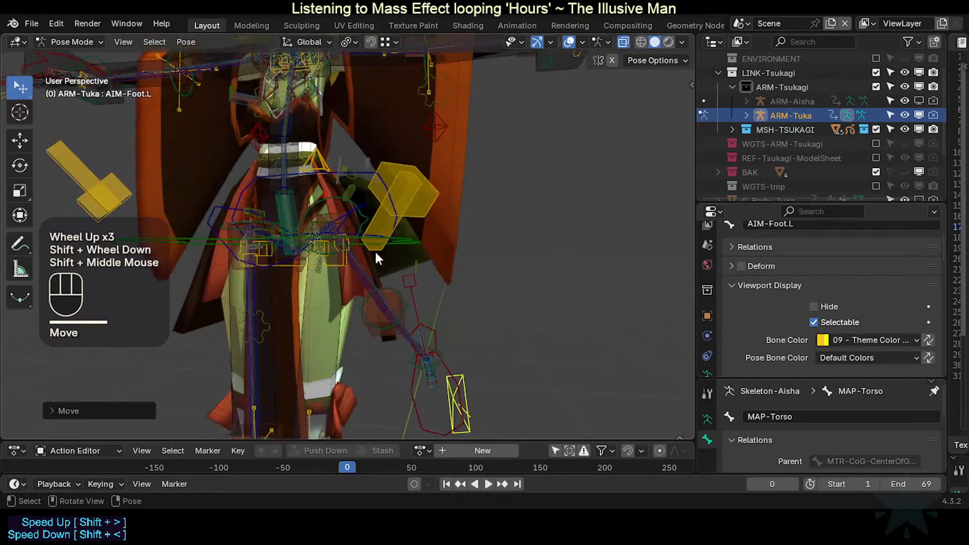
{"action": "scroll", "coordinate": [326, 277], "scroll_direction": "up", "scroll_amount": 2}
{"action": "middle_click_drag", "start_coordinate": [327, 275], "coordinate": [267, 261]}
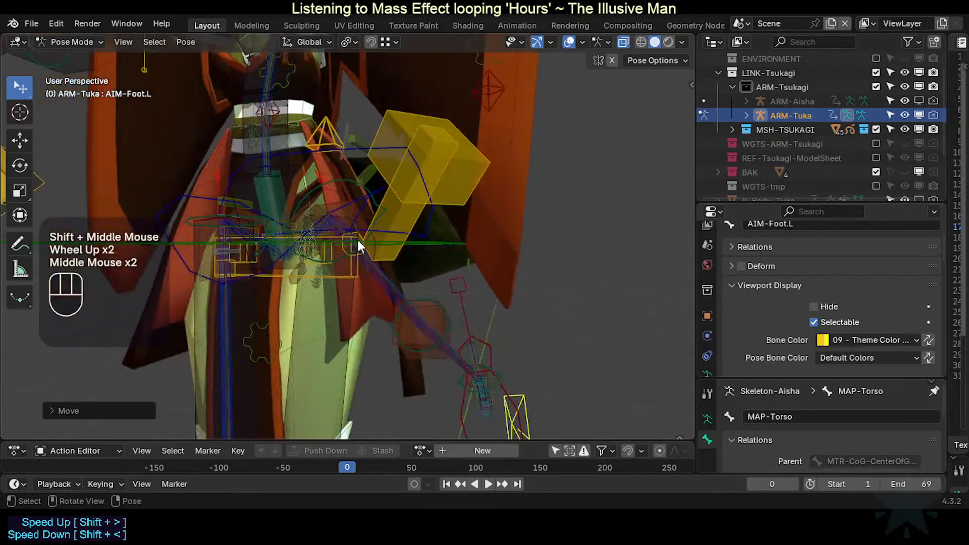
{"action": "left_click", "coordinate": [327, 267]}
{"action": "middle_click_drag", "start_coordinate": [328, 268], "coordinate": [326, 295]}
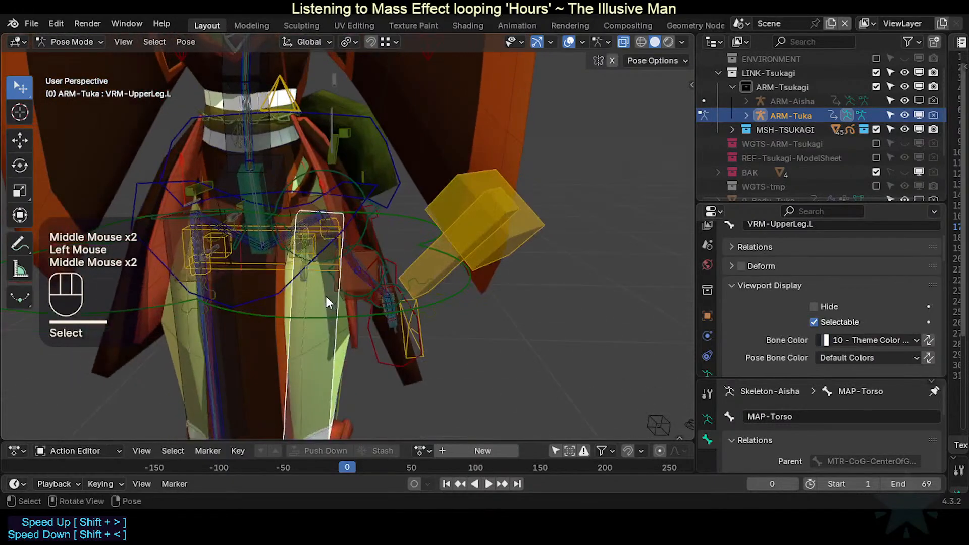
{"action": "left_click", "coordinate": [313, 239]}
{"action": "left_click", "coordinate": [313, 235]}
{"action": "left_click", "coordinate": [313, 235]}
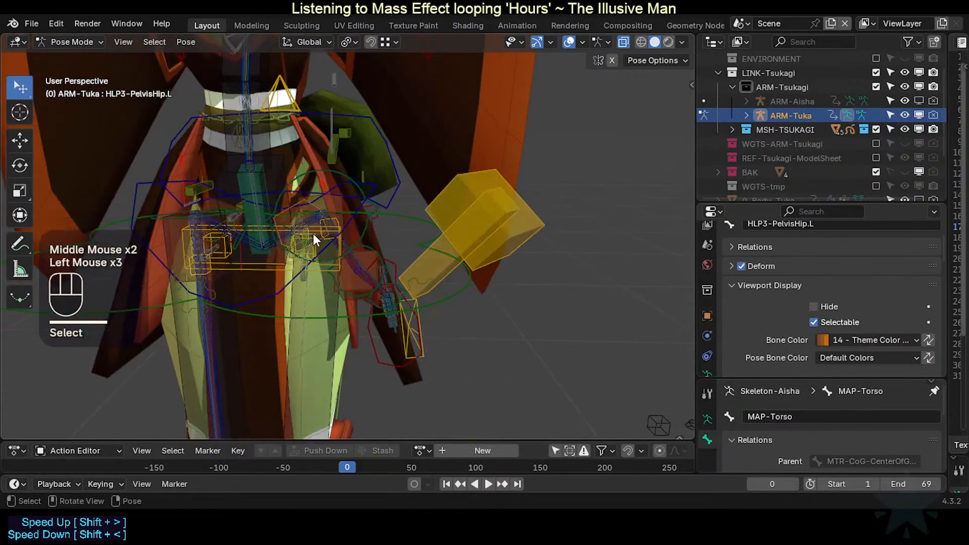
{"action": "left_click", "coordinate": [313, 234]}
{"action": "left_click", "coordinate": [313, 234]}
{"action": "scroll", "coordinate": [309, 238], "scroll_direction": "down", "scroll_amount": 2}
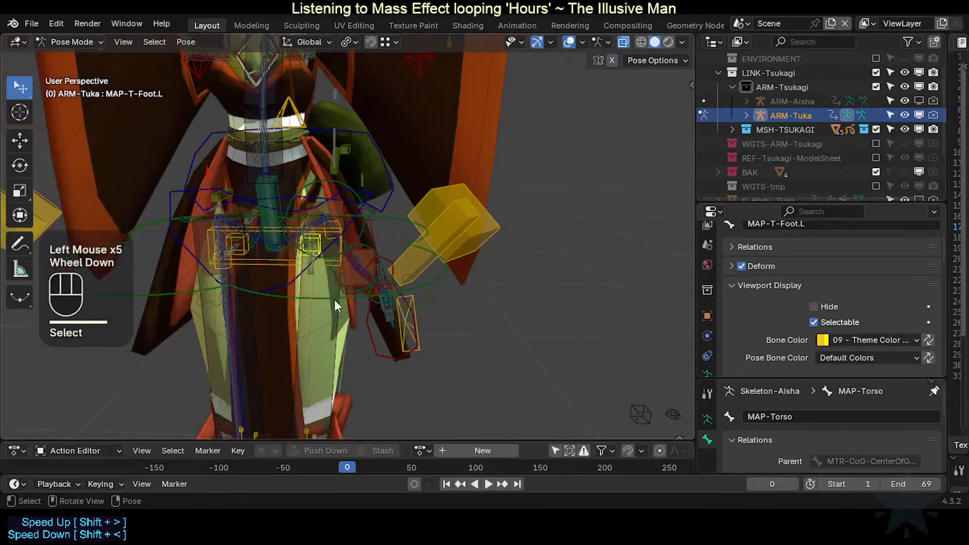
{"action": "middle_click_drag", "start_coordinate": [353, 389], "coordinate": [402, 323], "text": "shift"}
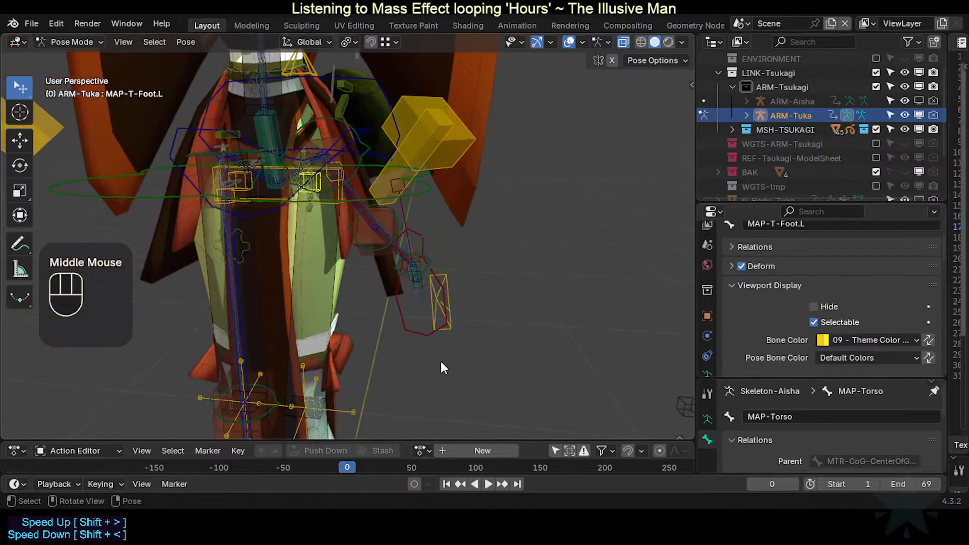
Step: Select AIM-Foot.L and reposition it behind the left hip, testing the leg from the front and side
{"action": "left_click", "coordinate": [455, 319]}
{"action": "key", "text": "g"}
{"action": "left_click", "coordinate": [459, 338]}
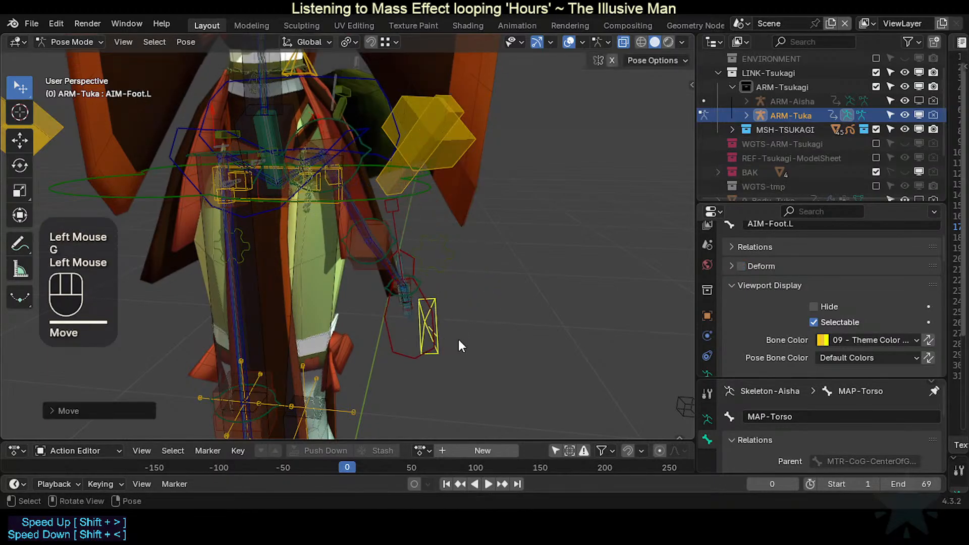
{"action": "middle_click_drag", "start_coordinate": [458, 339], "coordinate": [307, 294]}
{"action": "scroll", "coordinate": [471, 347], "scroll_direction": "down", "scroll_amount": 2}
{"action": "key", "text": "g"}
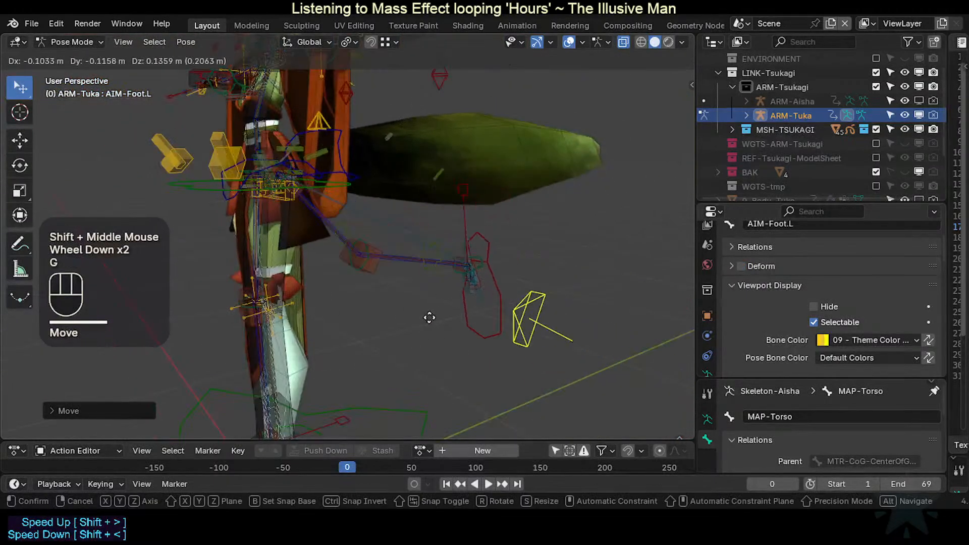
{"action": "left_click", "coordinate": [402, 343]}
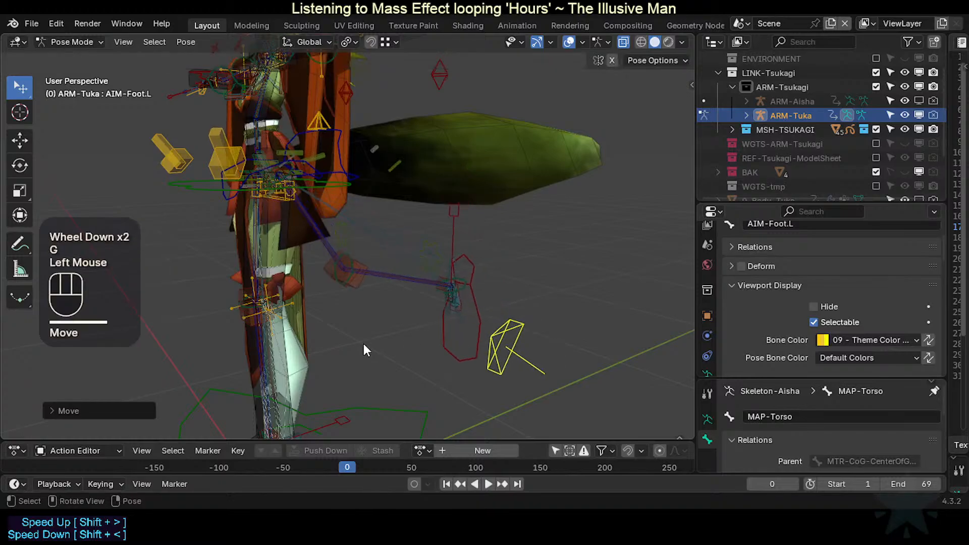
Step: Pull AIM-Foot.L far behind the body to stretch the left leg, and bring it back closer
{"action": "scroll", "coordinate": [427, 325], "scroll_direction": "down", "scroll_amount": 1}
{"action": "middle_click_drag", "start_coordinate": [363, 344], "coordinate": [471, 331]}
{"action": "key", "text": "g"}
{"action": "left_click", "coordinate": [445, 338]}
{"action": "key", "text": "g"}
{"action": "left_click", "coordinate": [599, 309]}
{"action": "middle_click_drag", "start_coordinate": [599, 309], "coordinate": [524, 314]}
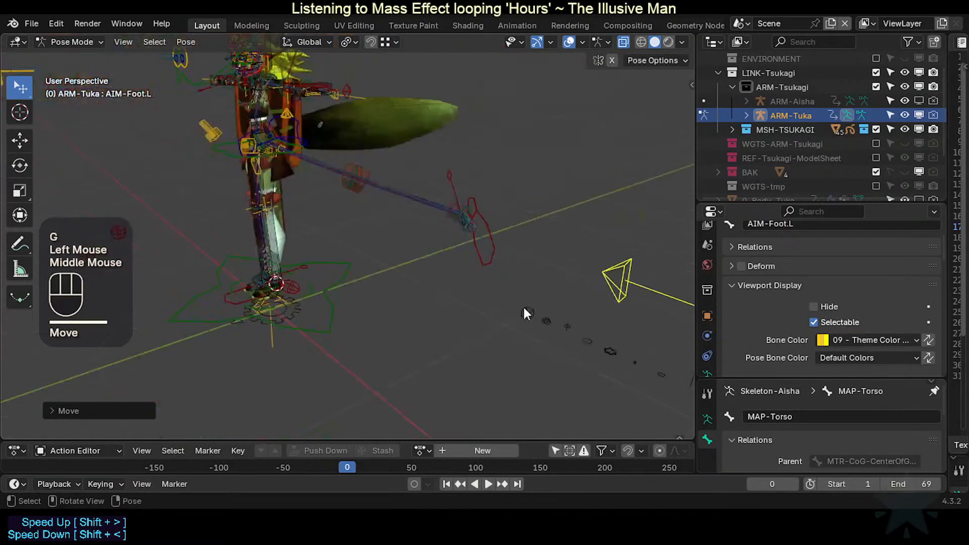
{"action": "key", "text": "g"}
{"action": "left_click", "coordinate": [424, 267]}
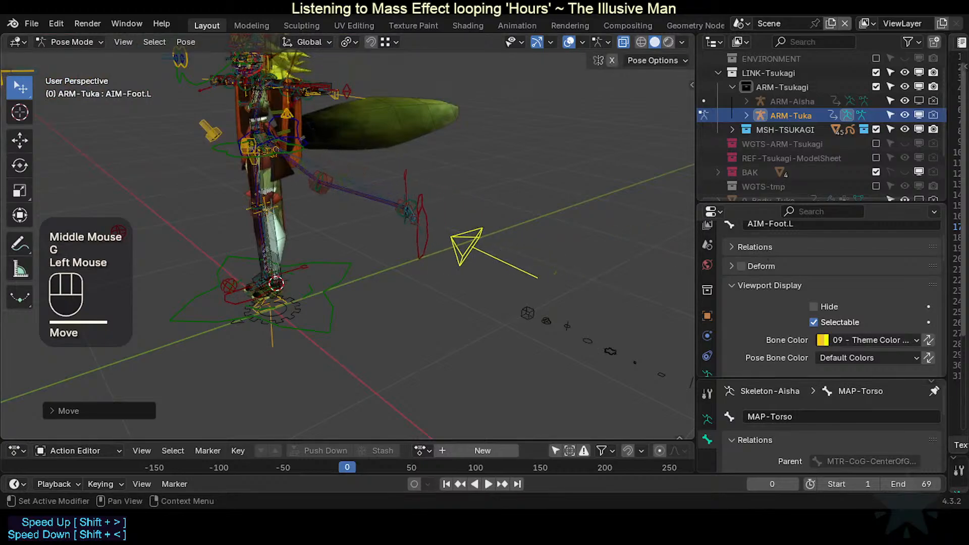
Step: Show AIM-Foot.L's bone constraints in a widened properties editor, and select MTR-IK-Foot.L to examine its constraint settings
{"action": "scroll", "coordinate": [707, 354], "scroll_direction": "down", "scroll_amount": 2}
{"action": "left_click", "coordinate": [708, 361]}
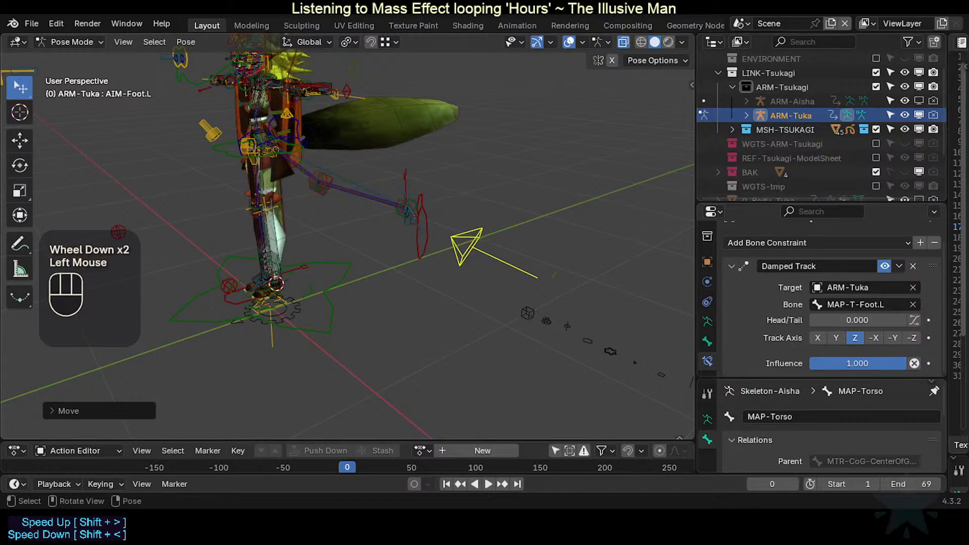
{"action": "left_click_drag", "start_coordinate": [697, 303], "coordinate": [617, 303]}
{"action": "scroll", "coordinate": [735, 311], "scroll_direction": "down", "scroll_amount": 2}
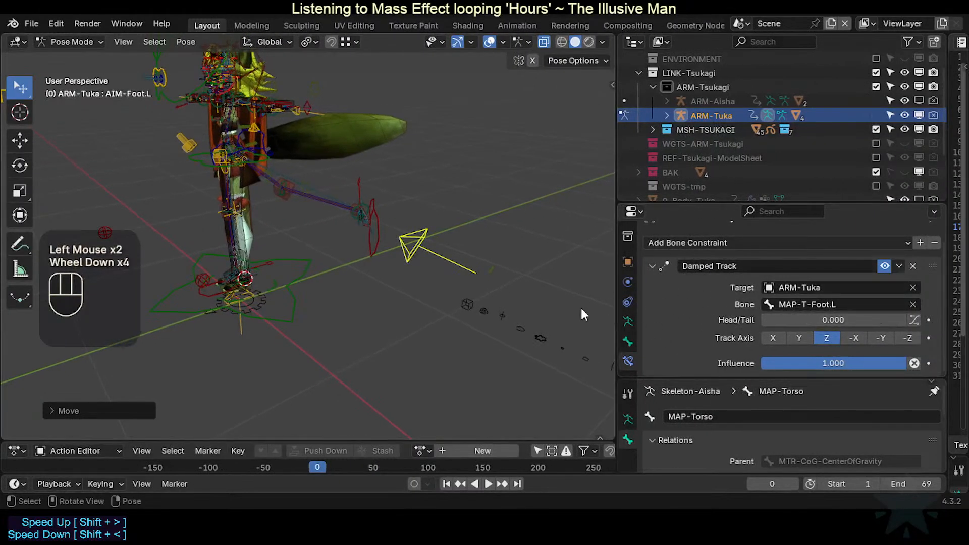
{"action": "scroll", "coordinate": [437, 244], "scroll_direction": "up", "scroll_amount": 2}
{"action": "scroll", "coordinate": [687, 417], "scroll_direction": "down", "scroll_amount": 4}
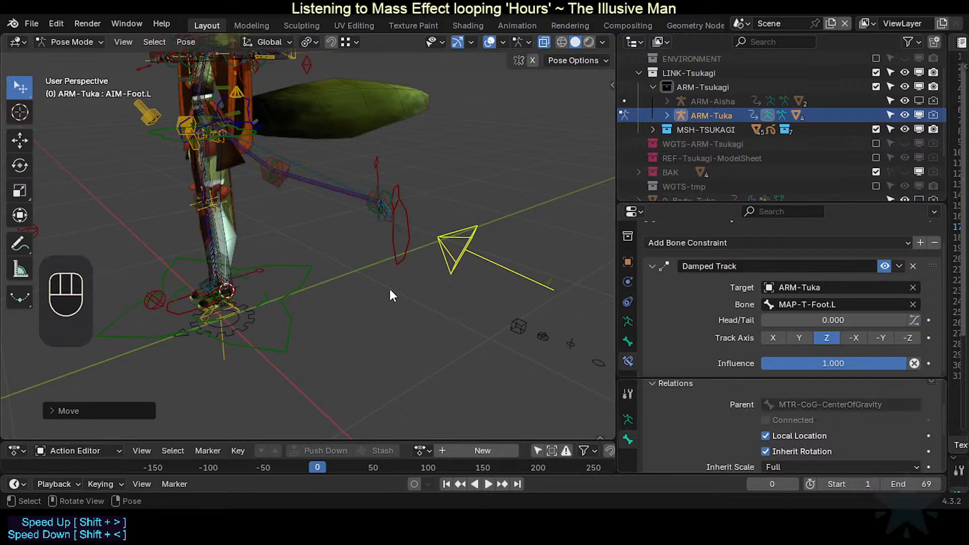
{"action": "left_click", "coordinate": [410, 241]}
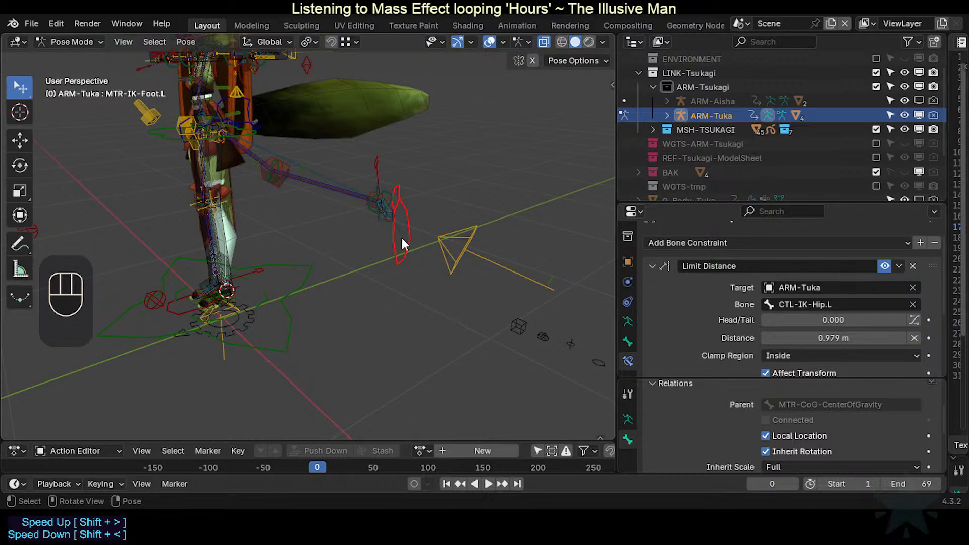
Step: Pick through the overlapping foot bones behind the left leg and select MAP-Ankle.L to check its constraint
{"action": "left_click", "coordinate": [447, 240]}
{"action": "left_click", "coordinate": [396, 218]}
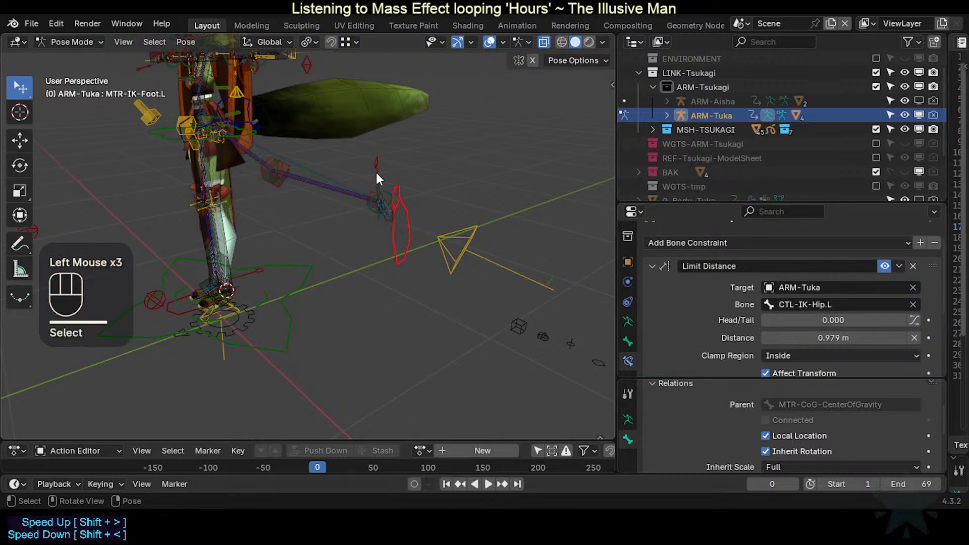
{"action": "scroll", "coordinate": [367, 190], "scroll_direction": "up", "scroll_amount": 1}
{"action": "left_click", "coordinate": [446, 245]}
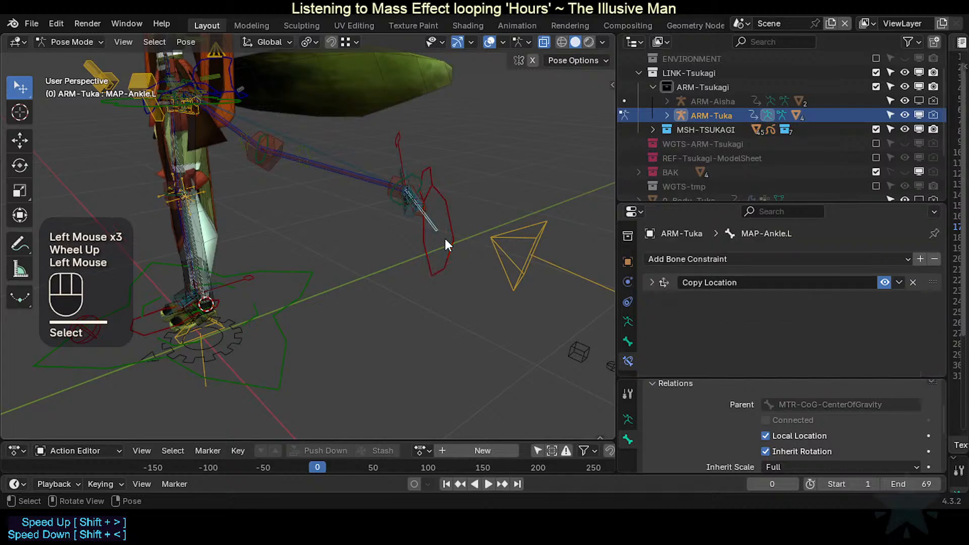
{"action": "middle_click_drag", "start_coordinate": [447, 240], "coordinate": [447, 274], "text": "shift"}
{"action": "middle_click_drag", "start_coordinate": [403, 233], "coordinate": [368, 231], "text": "shift"}
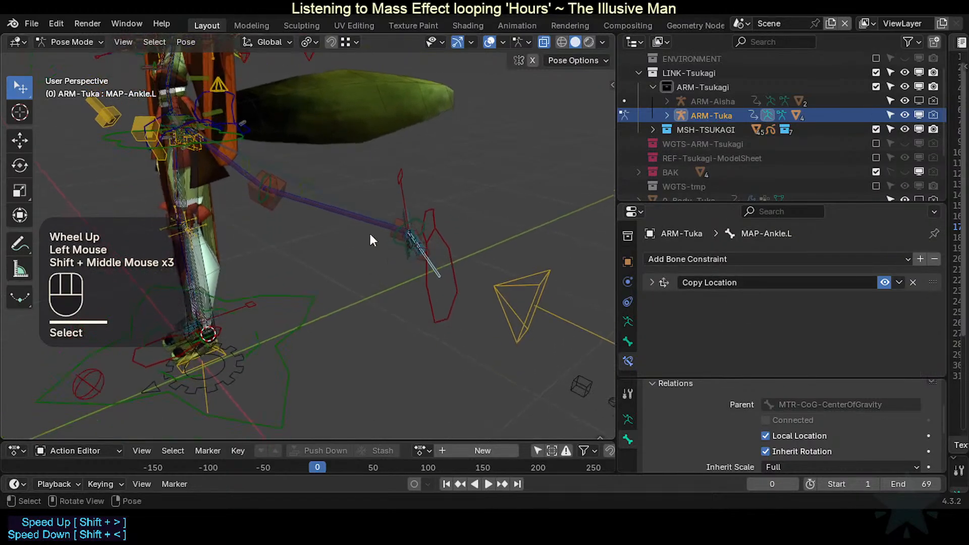
Step: Select AIM-Hand.L and move it around the body to test how the left arm follows
{"action": "middle_click_drag", "start_coordinate": [366, 164], "coordinate": [401, 273], "text": "shift"}
{"action": "left_click", "coordinate": [469, 374]}
{"action": "left_click", "coordinate": [469, 373]}
{"action": "key", "text": "g"}
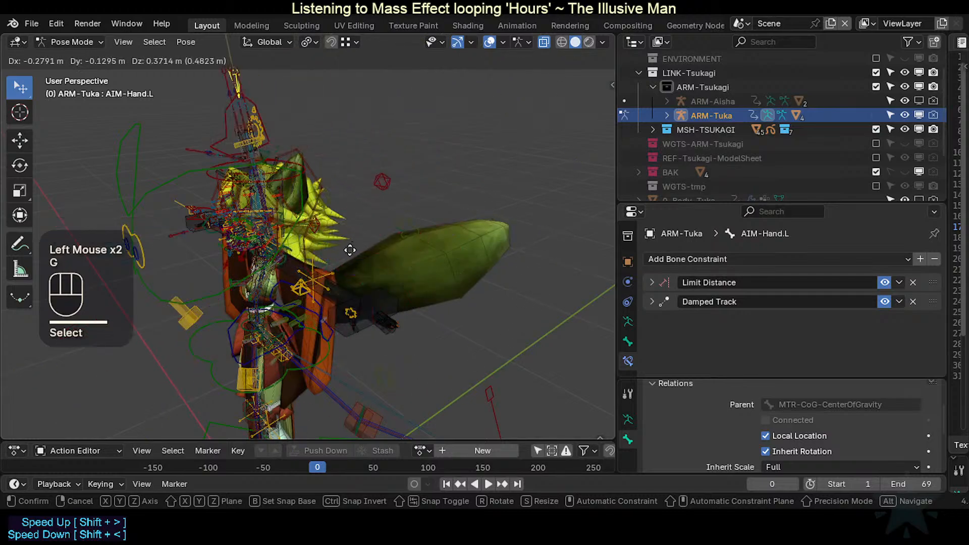
{"action": "left_click", "coordinate": [471, 381]}
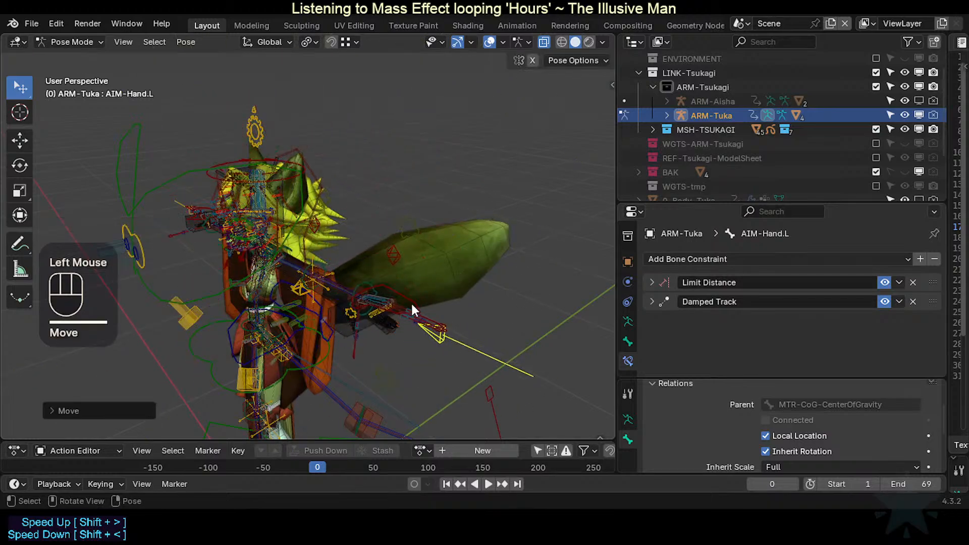
Step: Test-move MTR-IK-Hand.L several times, clearing its pose transforms after each move
{"action": "left_click", "coordinate": [410, 305]}
{"action": "key", "text": "g"}
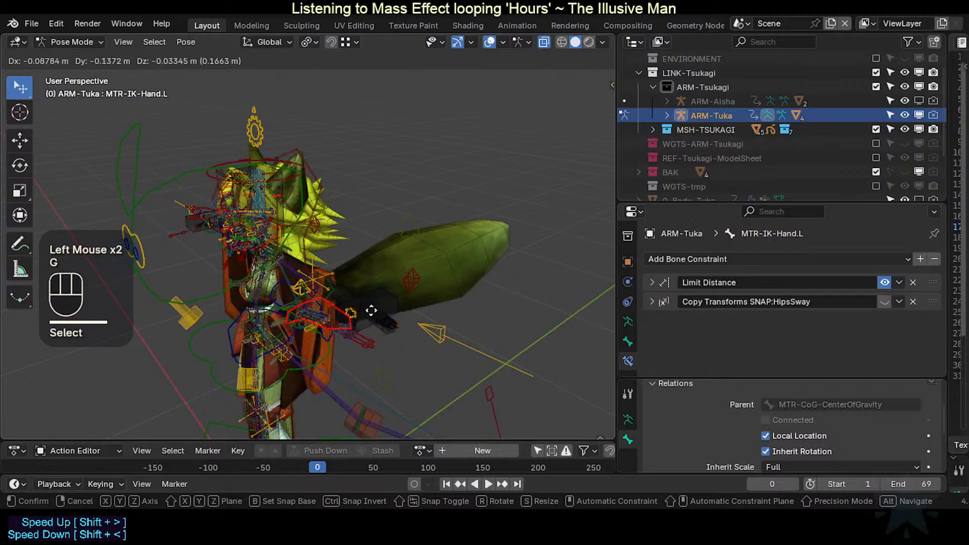
{"action": "left_click", "coordinate": [404, 325]}
{"action": "key", "text": "alt+q"}
{"action": "key", "text": "g"}
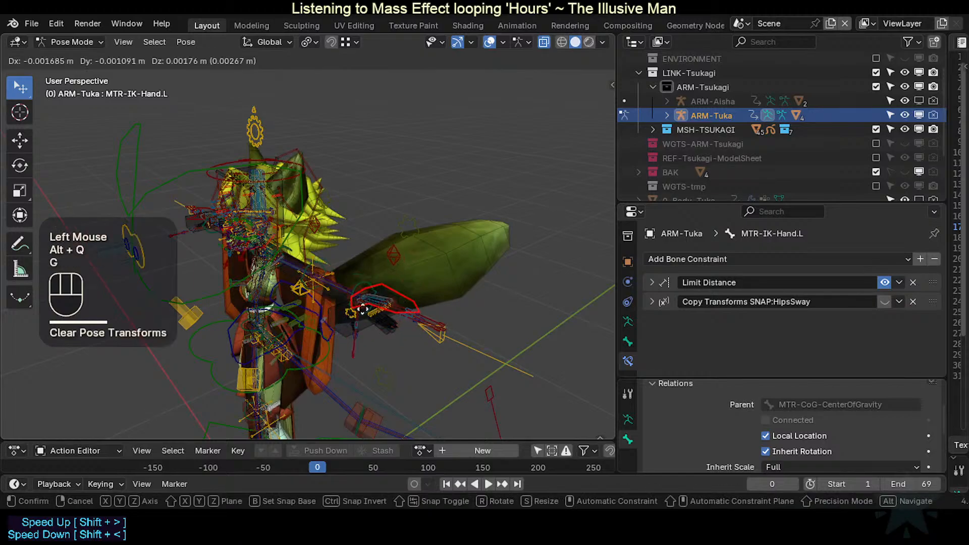
{"action": "left_click", "coordinate": [348, 311]}
{"action": "key", "text": "alt+q"}
{"action": "key", "text": "g"}
{"action": "left_click", "coordinate": [399, 287]}
{"action": "key", "text": "alt+q"}
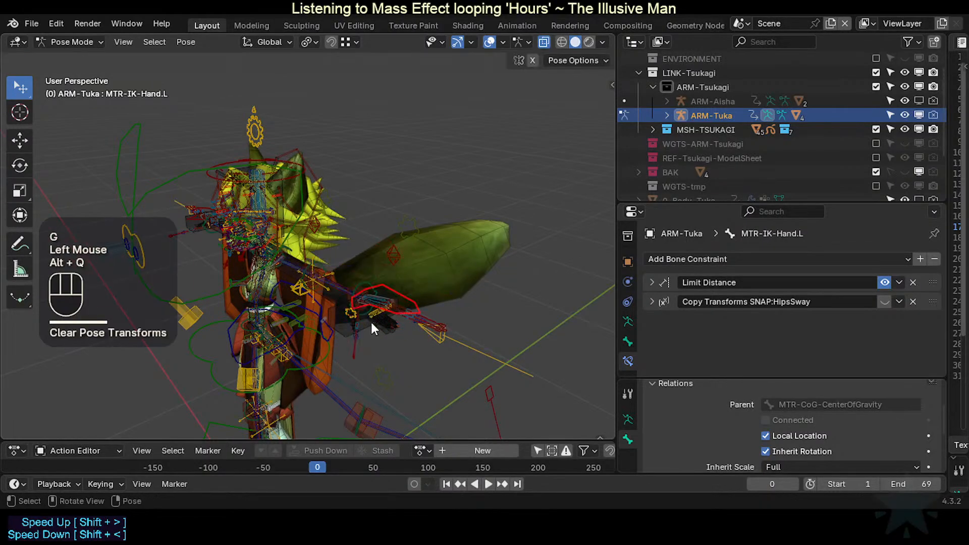
Step: Move AIM-Hand.L, enable X-axis mirroring for posing, and move it again to test both arms together
{"action": "left_click", "coordinate": [460, 355]}
{"action": "key", "text": "g"}
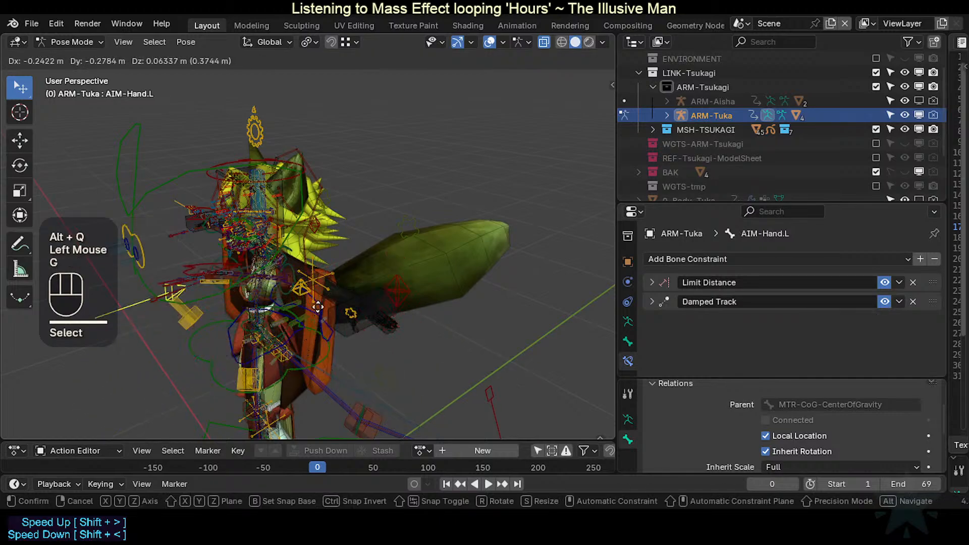
{"action": "left_click", "coordinate": [411, 266]}
{"action": "key", "text": "shift+x"}
{"action": "key", "text": "g"}
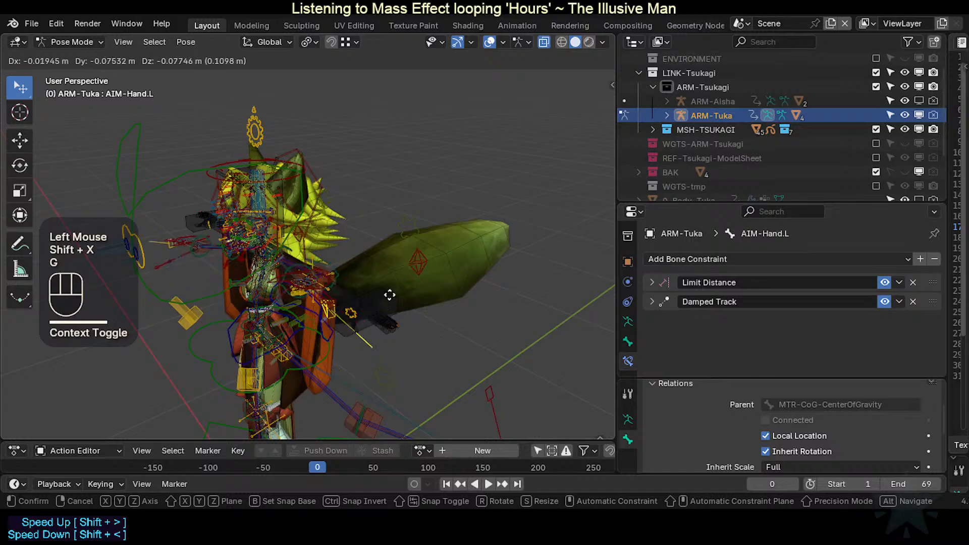
{"action": "left_click", "coordinate": [389, 292]}
Step: Clear the pose transforms of all bones of ARM-Tuka
{"action": "key", "text": "alt+a"}
{"action": "key", "text": "alt+q"}
{"action": "key", "text": "alt+q"}
Step: Try moving AIM-Foot.L up behind the legs with mirroring, and reset every bone's pose transforms
{"action": "middle_click_drag", "start_coordinate": [392, 298], "coordinate": [430, 280], "text": "shift"}
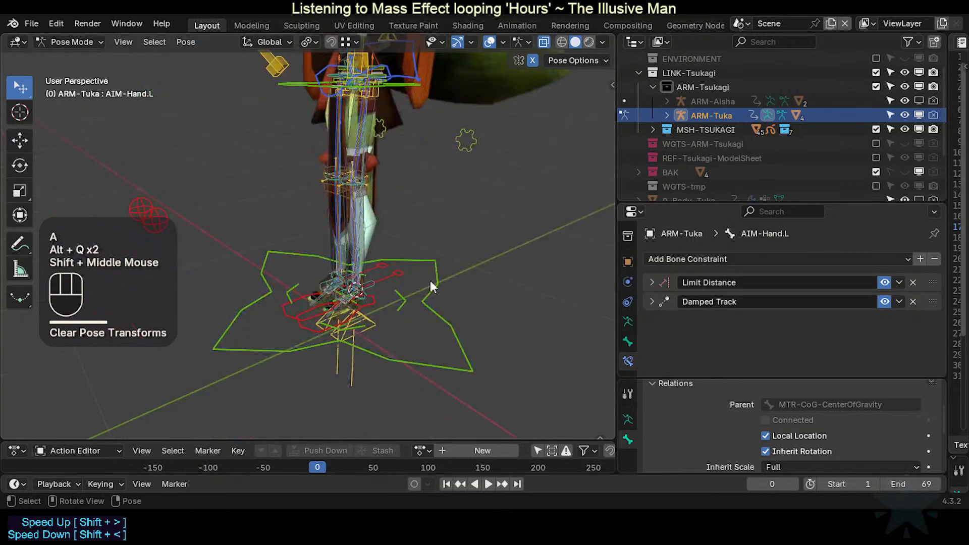
{"action": "left_click", "coordinate": [344, 392]}
{"action": "key", "text": "g"}
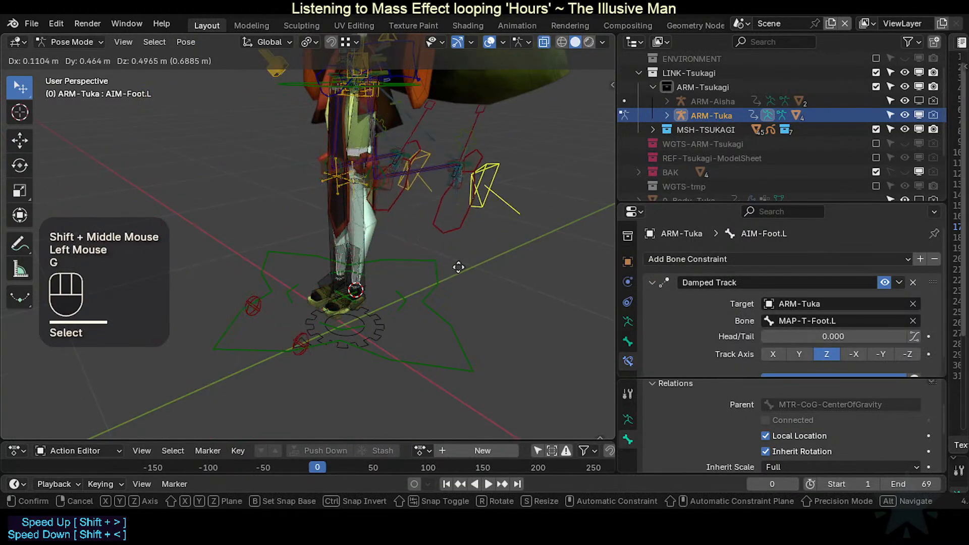
{"action": "left_click", "coordinate": [444, 319]}
{"action": "key", "text": "a"}
{"action": "key", "text": "alt+q"}
{"action": "key", "text": "alt+q"}
Step: Move AIM-Foot.L up and behind the body with mirroring to bend both legs
{"action": "left_click", "coordinate": [351, 379]}
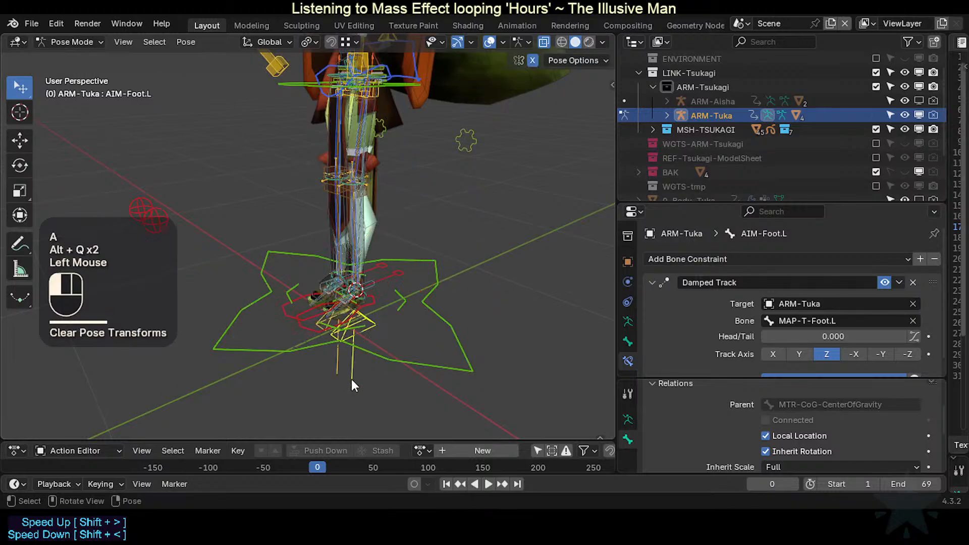
{"action": "key", "text": "g"}
{"action": "left_click", "coordinate": [479, 265]}
Step: Select MTR-IK-Foot.L and read through its Limit Distance constraint settings
{"action": "left_click", "coordinate": [489, 209]}
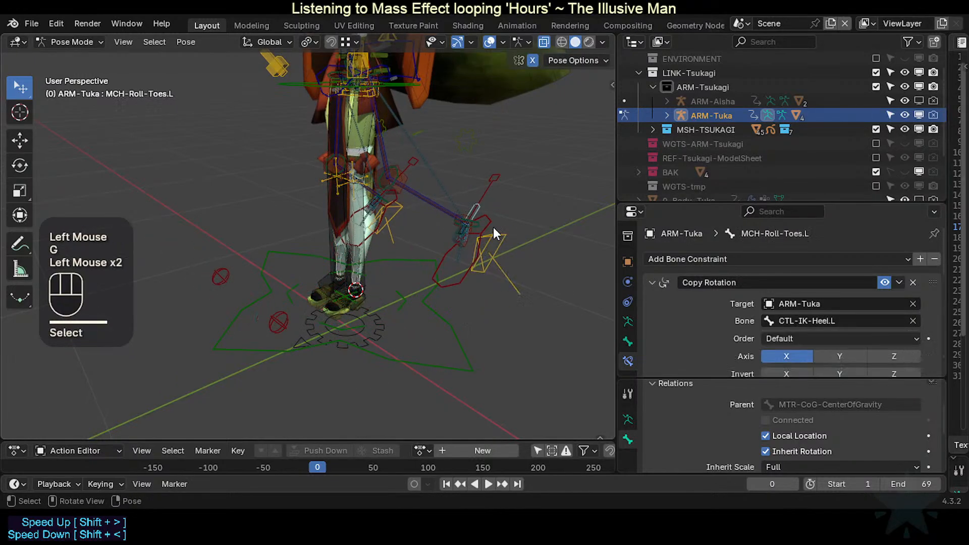
{"action": "left_click", "coordinate": [494, 227]}
{"action": "scroll", "coordinate": [801, 426], "scroll_direction": "down", "scroll_amount": 2}
{"action": "scroll", "coordinate": [801, 426], "scroll_direction": "up", "scroll_amount": 2}
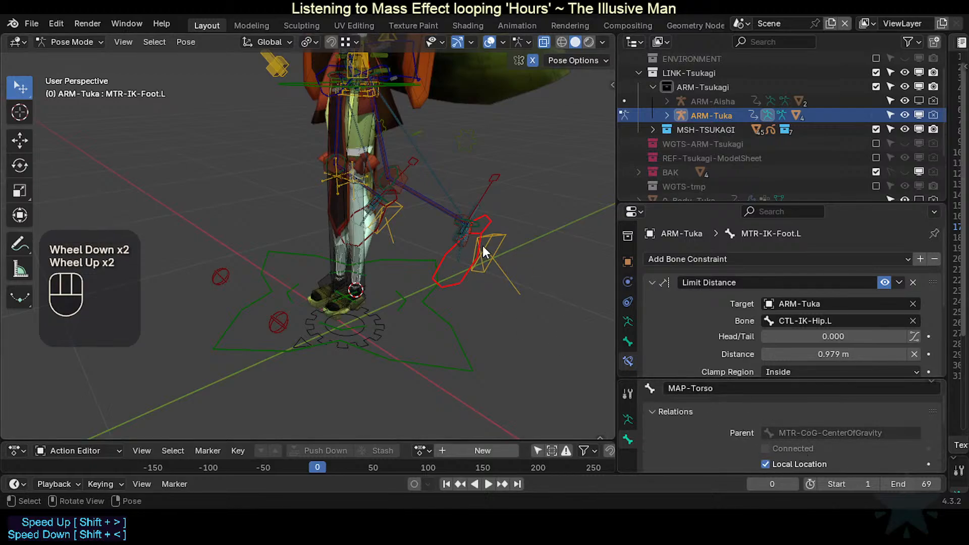
{"action": "left_click", "coordinate": [483, 224]}
{"action": "left_click", "coordinate": [487, 216]}
{"action": "scroll", "coordinate": [687, 313], "scroll_direction": "down", "scroll_amount": 2}
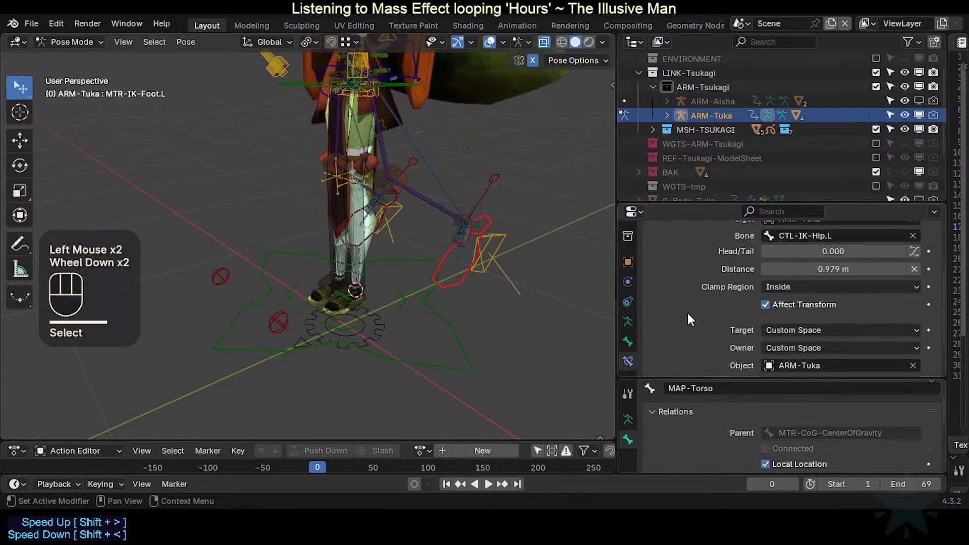
{"action": "scroll", "coordinate": [688, 313], "scroll_direction": "down", "scroll_amount": 4}
{"action": "scroll", "coordinate": [688, 316], "scroll_direction": "up", "scroll_amount": 3}
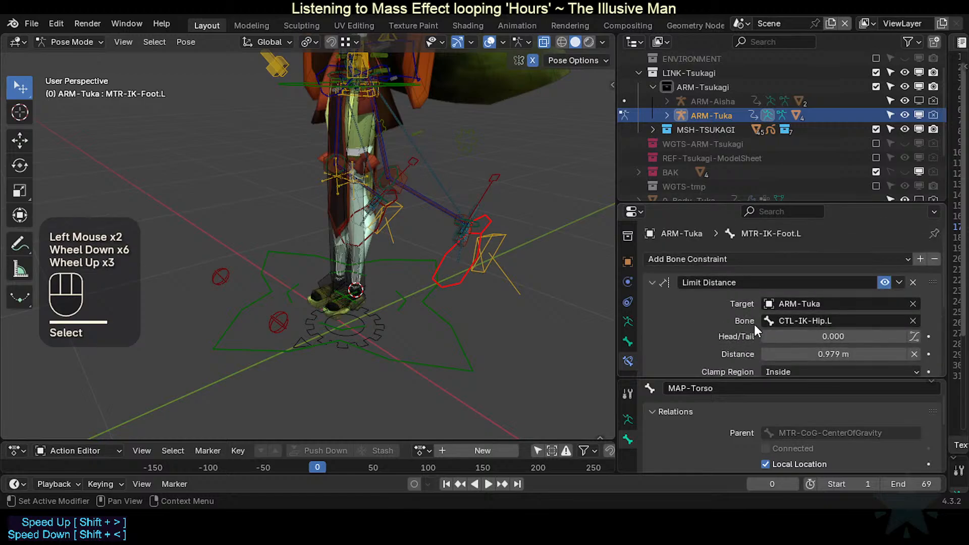
{"action": "scroll", "coordinate": [757, 338], "scroll_direction": "down", "scroll_amount": 4}
{"action": "scroll", "coordinate": [752, 344], "scroll_direction": "up", "scroll_amount": 3}
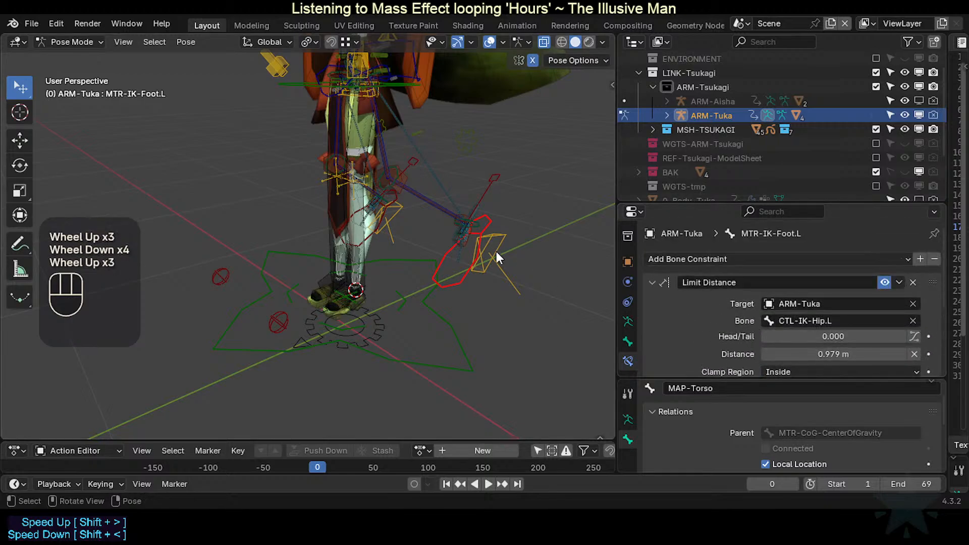
Step: Open ARM-Tuka in Edit Mode with MTR-IK-Foot.L selected and look through the pinned bone properties
{"action": "left_click", "coordinate": [486, 224]}
{"action": "scroll", "coordinate": [448, 245], "scroll_direction": "up", "scroll_amount": 2}
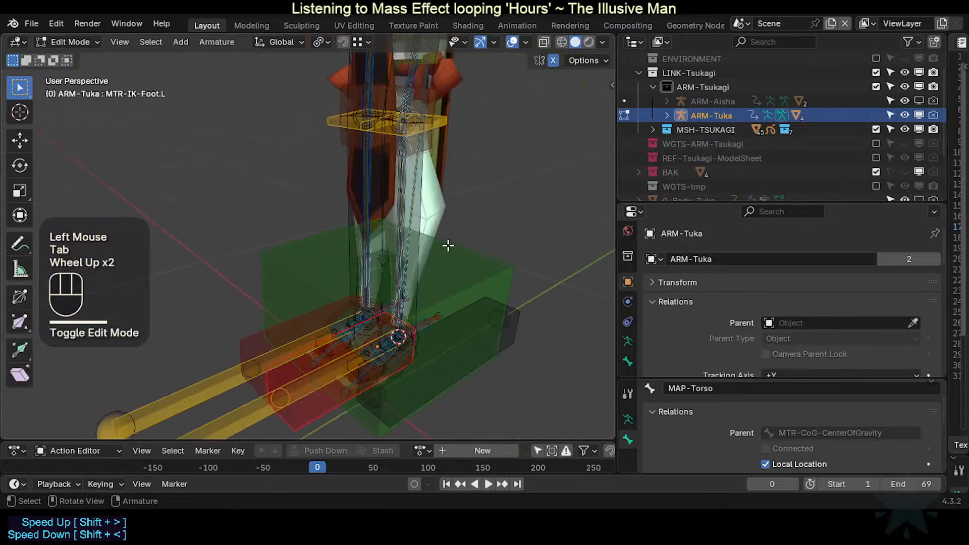
{"action": "scroll", "coordinate": [448, 244], "scroll_direction": "down", "scroll_amount": 1}
{"action": "mouse_move", "coordinate": [448, 244]}
{"action": "middle_mouse_down", "text": "shift"}
{"action": "mouse_move", "coordinate": [434, 253]}
{"action": "mouse_move", "coordinate": [430, 242]}
{"action": "middle_mouse_up", "text": "shift"}
{"action": "scroll", "coordinate": [330, 324], "scroll_direction": "up", "scroll_amount": 2}
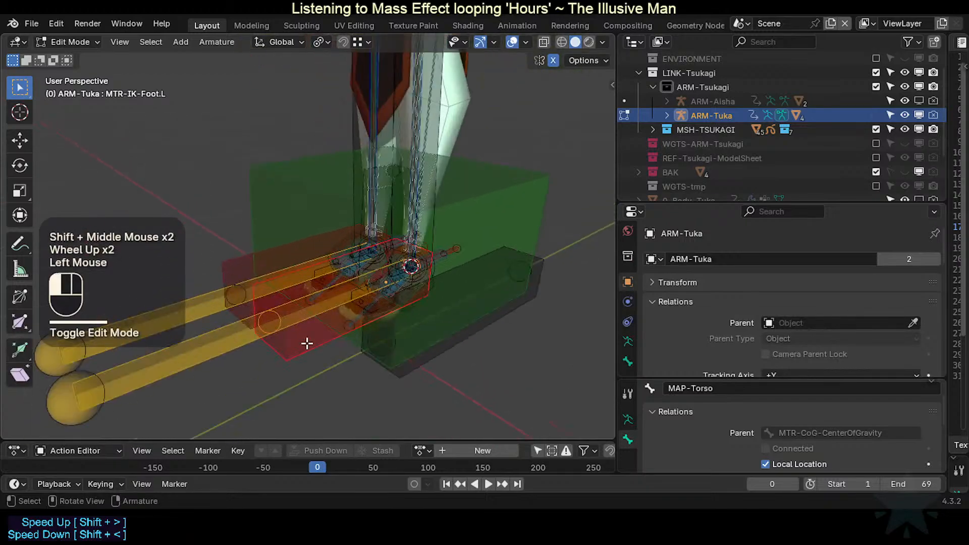
{"action": "scroll", "coordinate": [726, 420], "scroll_direction": "down", "scroll_amount": 5}
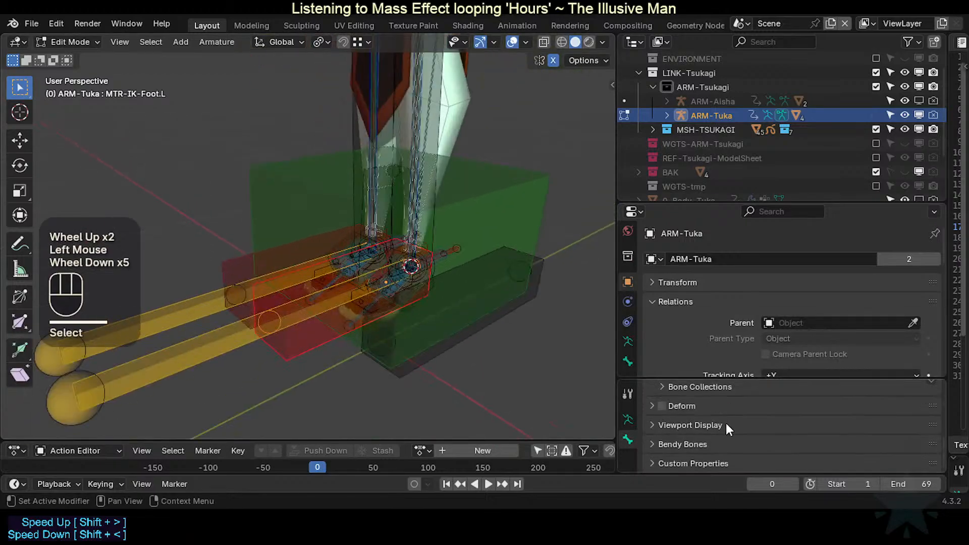
{"action": "scroll", "coordinate": [726, 423], "scroll_direction": "up", "scroll_amount": 4}
{"action": "scroll", "coordinate": [727, 424], "scroll_direction": "down", "scroll_amount": 3}
{"action": "scroll", "coordinate": [727, 424], "scroll_direction": "up", "scroll_amount": 3}
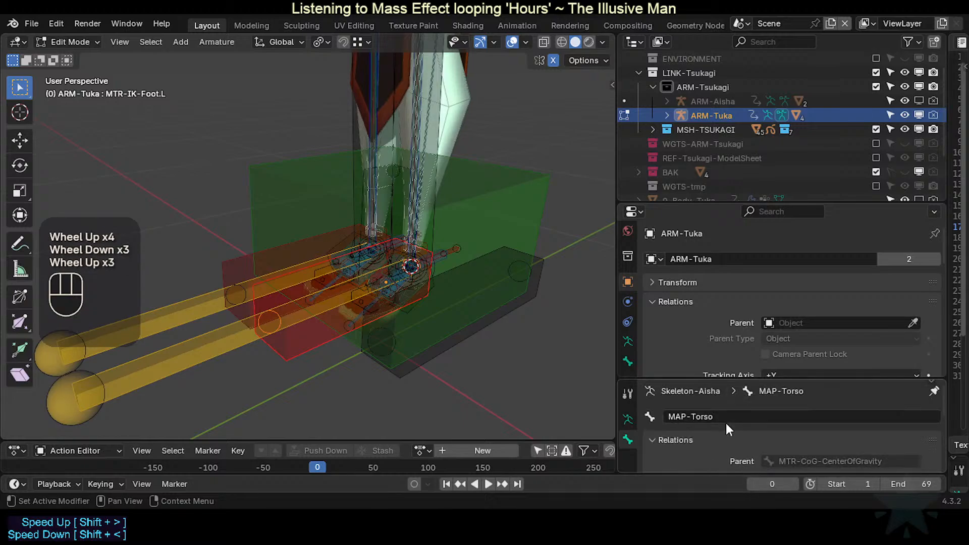
{"action": "scroll", "coordinate": [727, 424], "scroll_direction": "down", "scroll_amount": 2}
{"action": "scroll", "coordinate": [746, 426], "scroll_direction": "up", "scroll_amount": 1}
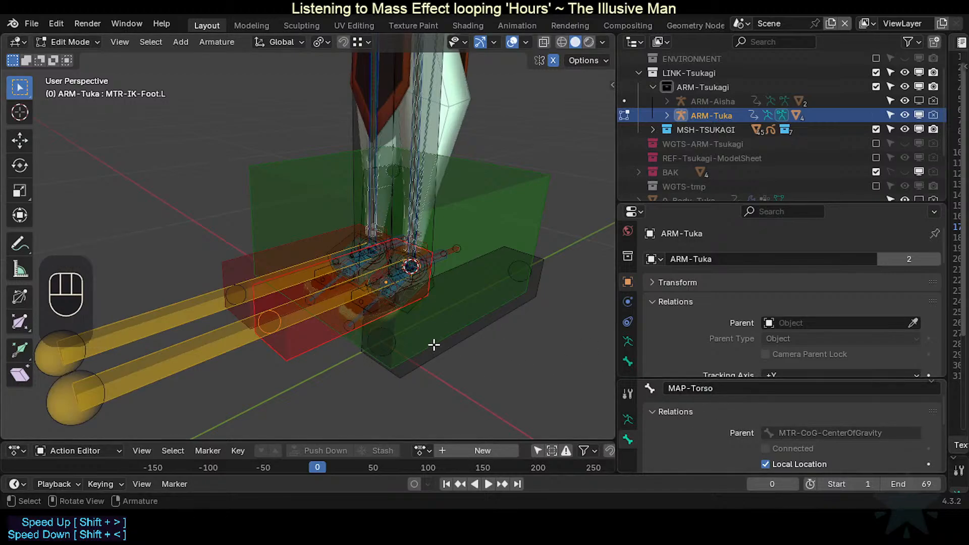
Step: Select AIM-Foot.L and unpin the bone properties so they follow the active bone
{"action": "middle_click_drag", "start_coordinate": [434, 345], "coordinate": [199, 344]}
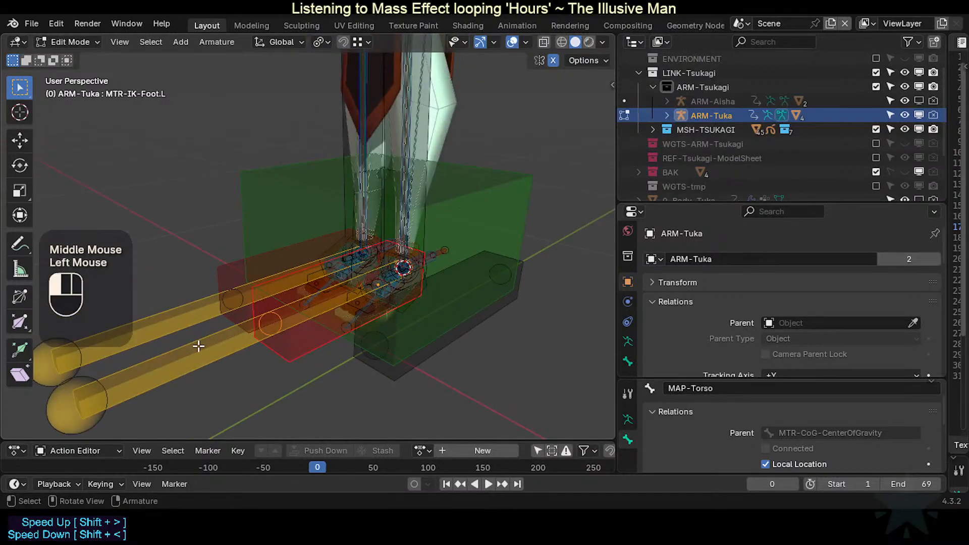
{"action": "left_click", "coordinate": [222, 356]}
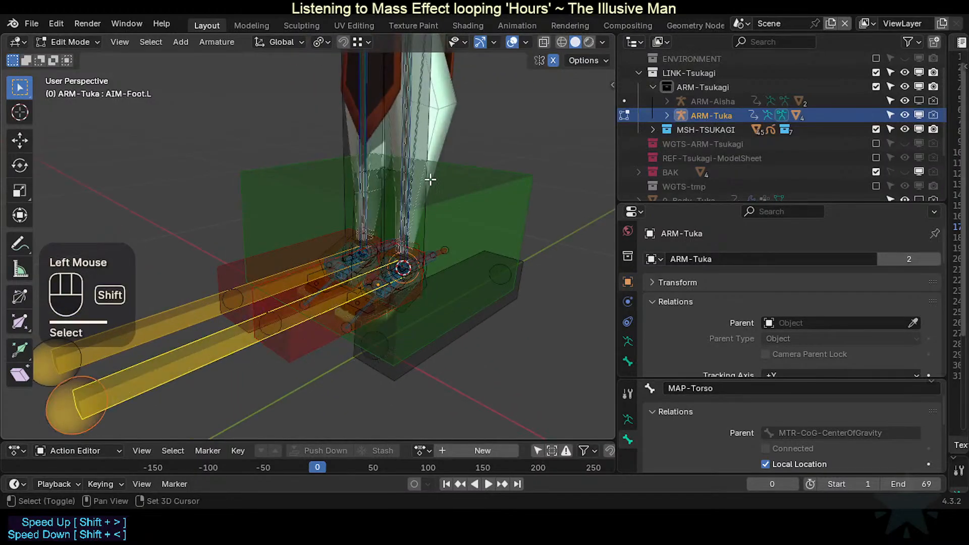
{"action": "middle_click_drag", "start_coordinate": [430, 180], "coordinate": [424, 207], "text": "shift"}
{"action": "scroll", "coordinate": [853, 419], "scroll_direction": "up", "scroll_amount": 2}
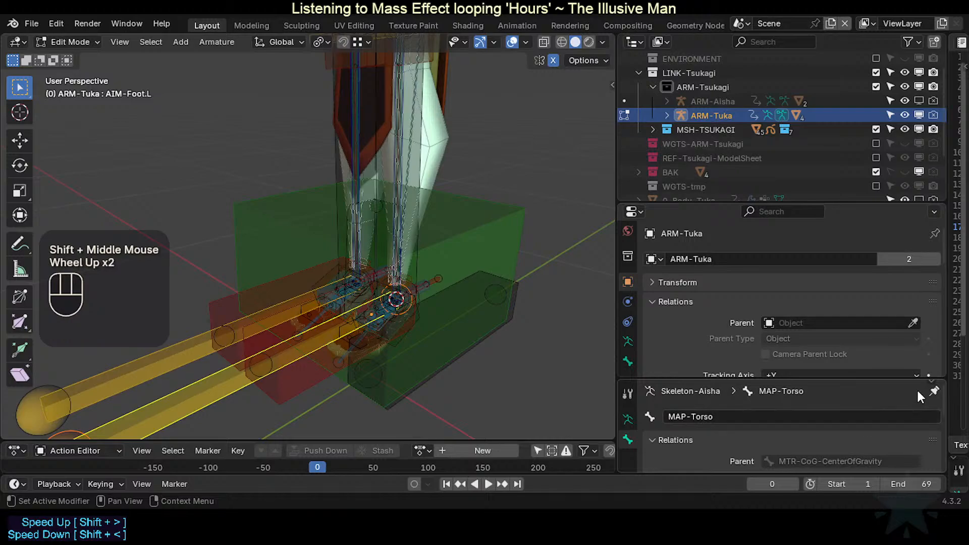
{"action": "left_click", "coordinate": [934, 390]}
{"action": "scroll", "coordinate": [359, 351], "scroll_direction": "down", "scroll_amount": 1}
{"action": "middle_click_drag", "start_coordinate": [359, 350], "coordinate": [289, 351], "text": "shift"}
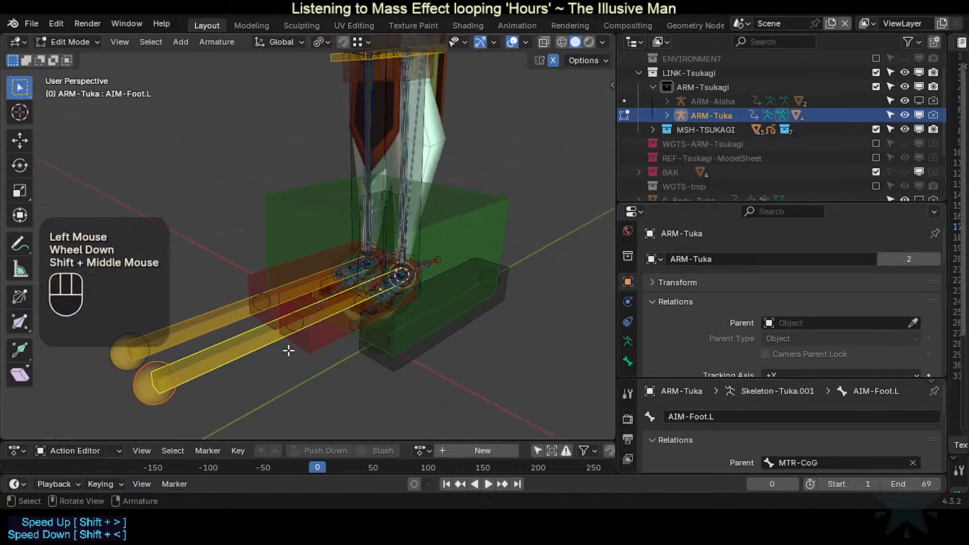
Step: Select MTR-IK-Foot.L and check which bone is its parent
{"action": "left_click", "coordinate": [320, 347]}
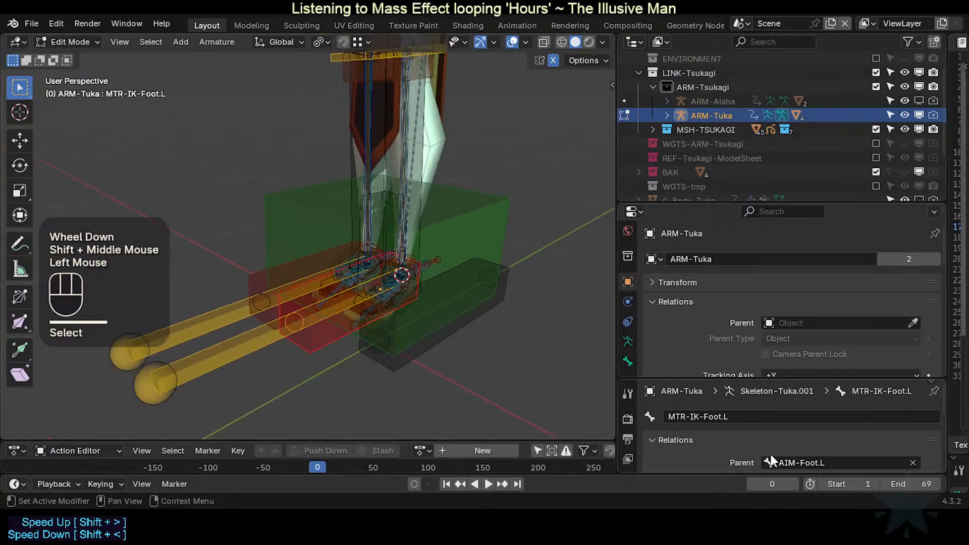
{"action": "scroll", "coordinate": [771, 456], "scroll_direction": "down", "scroll_amount": 2}
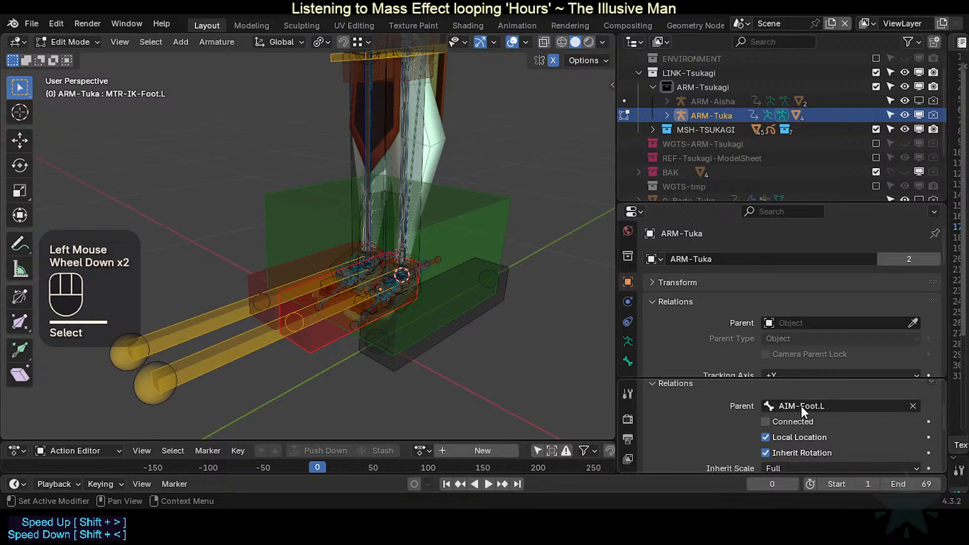
{"action": "left_click", "coordinate": [228, 347]}
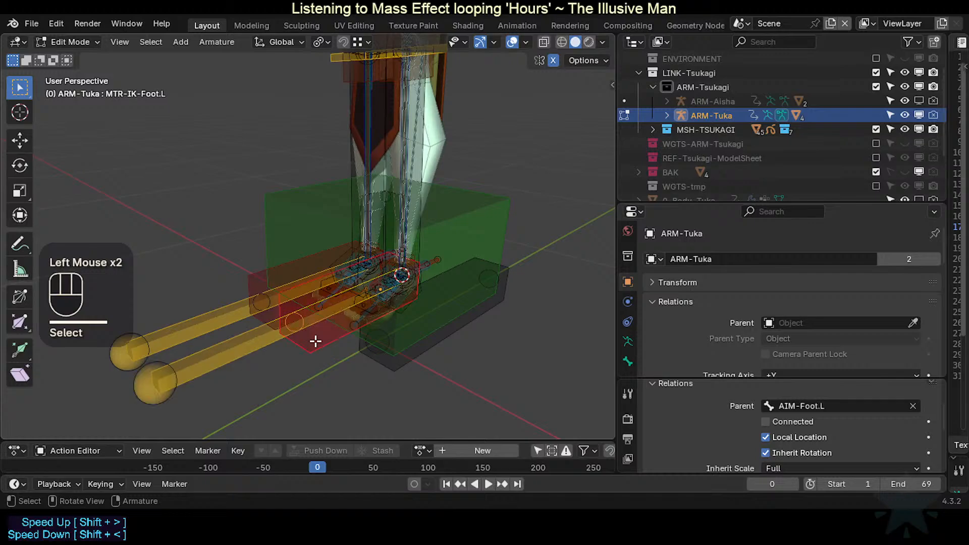
Step: Return to Pose Mode and reposition MTR-IK-Foot.L and AIM-Foot.L behind the legs
{"action": "key", "text": "ctrl+Tab"}
{"action": "scroll", "coordinate": [374, 273], "scroll_direction": "down", "scroll_amount": 1}
{"action": "scroll", "coordinate": [337, 264], "scroll_direction": "up", "scroll_amount": 1}
{"action": "middle_click_drag", "start_coordinate": [374, 272], "coordinate": [364, 301]}
{"action": "scroll", "coordinate": [348, 268], "scroll_direction": "down", "scroll_amount": 1}
{"action": "scroll", "coordinate": [398, 258], "scroll_direction": "down", "scroll_amount": 1}
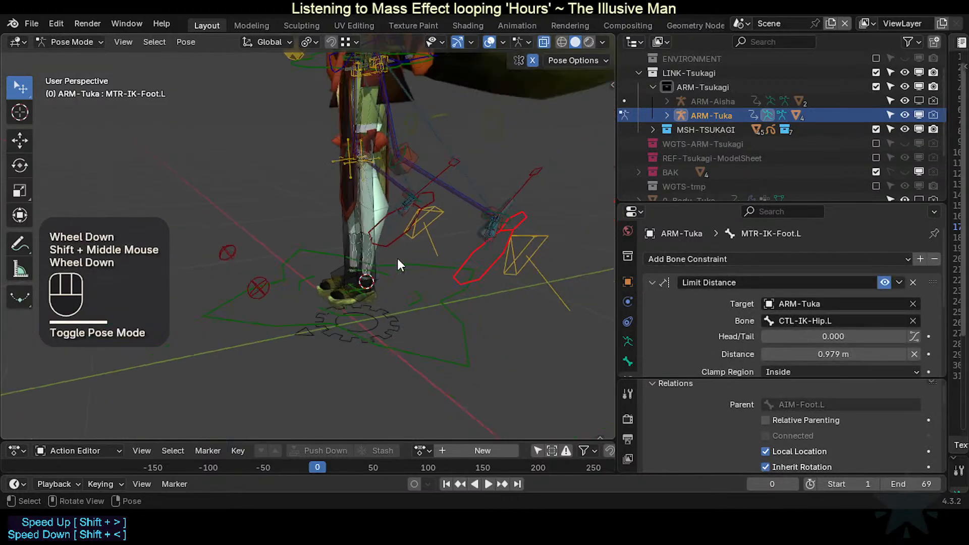
{"action": "left_click", "coordinate": [484, 270]}
{"action": "key", "text": "g"}
{"action": "left_click", "coordinate": [471, 243]}
{"action": "left_click", "coordinate": [470, 250]}
{"action": "key", "text": "g"}
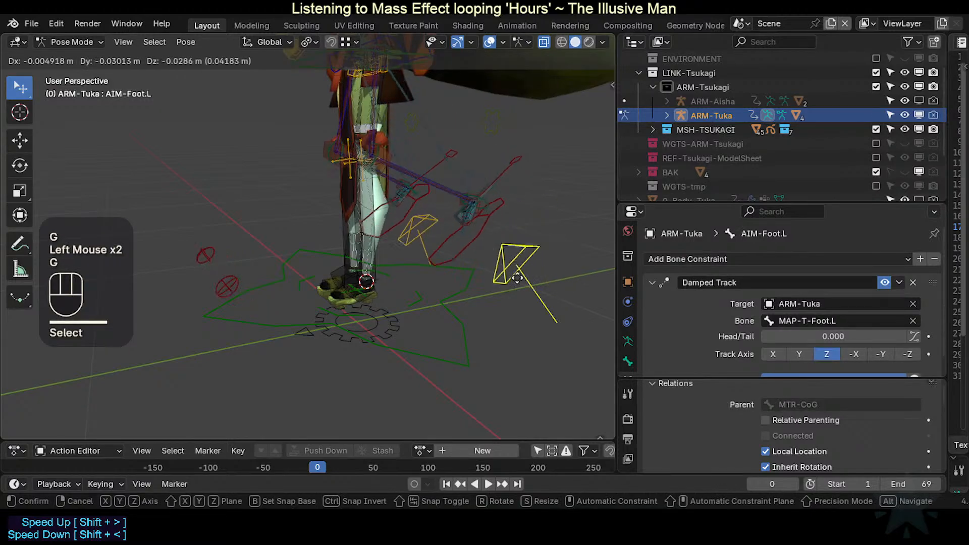
{"action": "left_click", "coordinate": [526, 287]}
Step: Rotate AIM-Foot.L twice to test how the left leg and foot follow it
{"action": "key", "text": "r"}
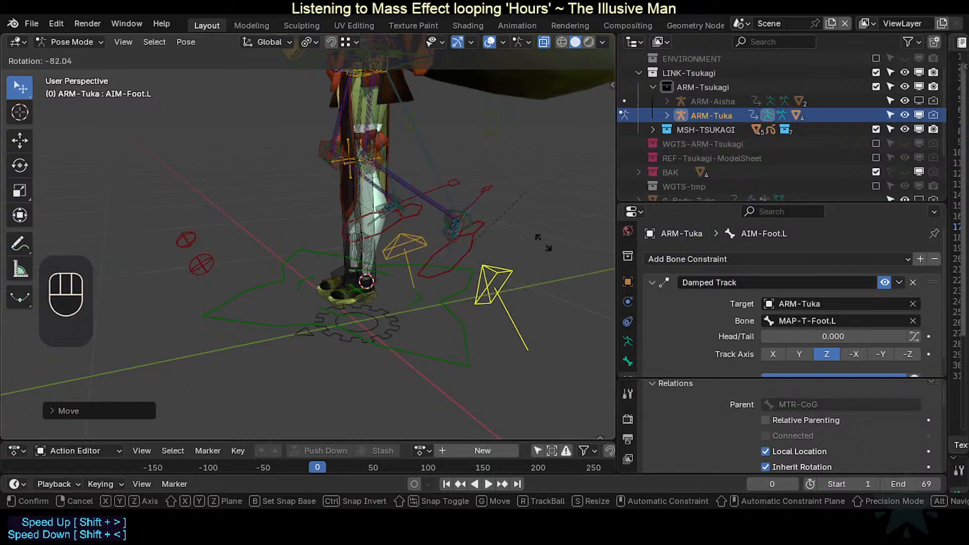
{"action": "left_click", "coordinate": [533, 299]}
{"action": "middle_click_drag", "start_coordinate": [533, 299], "coordinate": [573, 248]}
{"action": "key", "text": "r"}
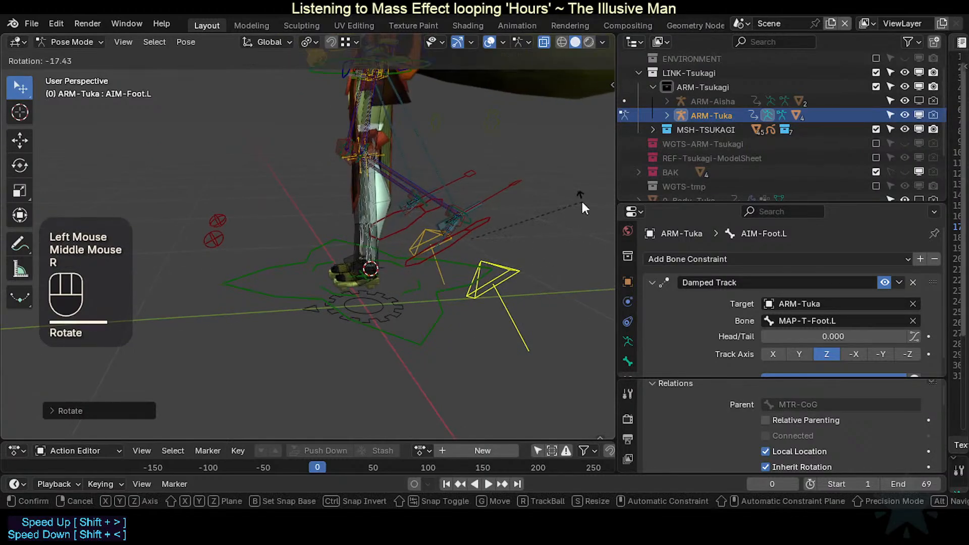
{"action": "left_click", "coordinate": [581, 199]}
Step: Move AIM-Foot.L toward the front of the character, and then outward and up beside the left leg
{"action": "key", "text": "g"}
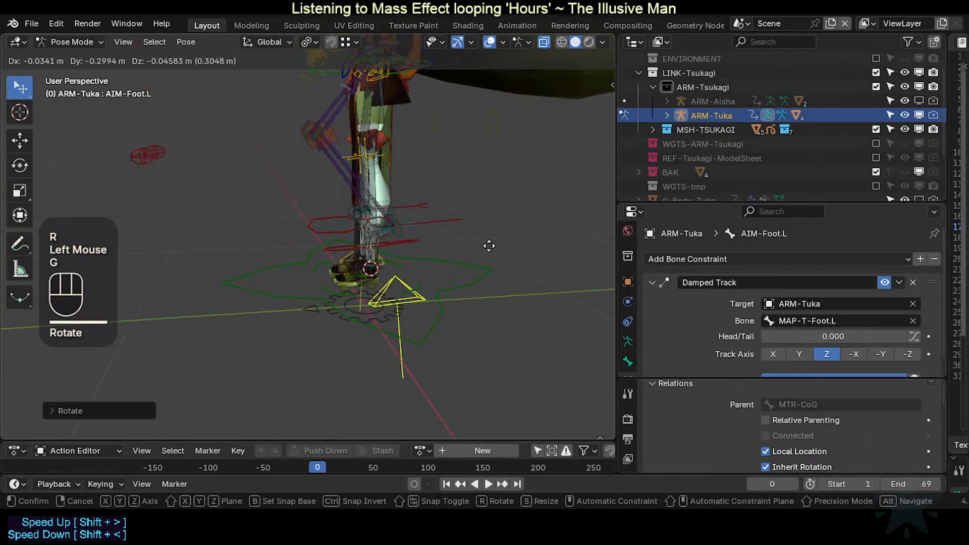
{"action": "left_click", "coordinate": [364, 311]}
{"action": "middle_click_drag", "start_coordinate": [365, 311], "coordinate": [376, 317]}
{"action": "key", "text": "g"}
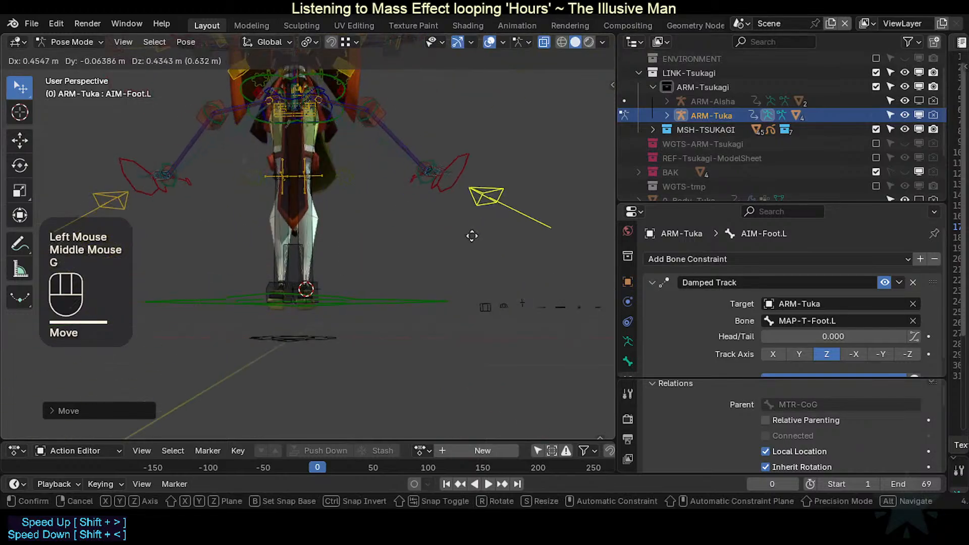
{"action": "left_click", "coordinate": [516, 208]}
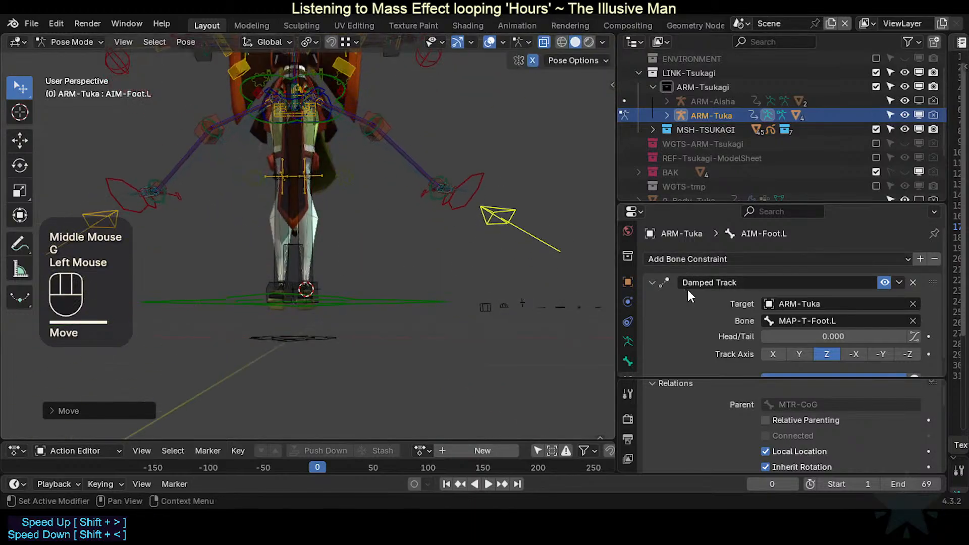
Step: Rotate AIM-Foot.L and move it farther in front of the character
{"action": "key", "text": "g"}
{"action": "key", "text": "r"}
{"action": "left_click", "coordinate": [483, 236]}
{"action": "middle_click_drag", "start_coordinate": [480, 237], "coordinate": [419, 227]}
{"action": "middle_click_drag", "start_coordinate": [419, 227], "coordinate": [396, 314], "text": "shift"}
{"action": "middle_click_drag", "start_coordinate": [396, 314], "coordinate": [330, 351]}
{"action": "key", "text": "g"}
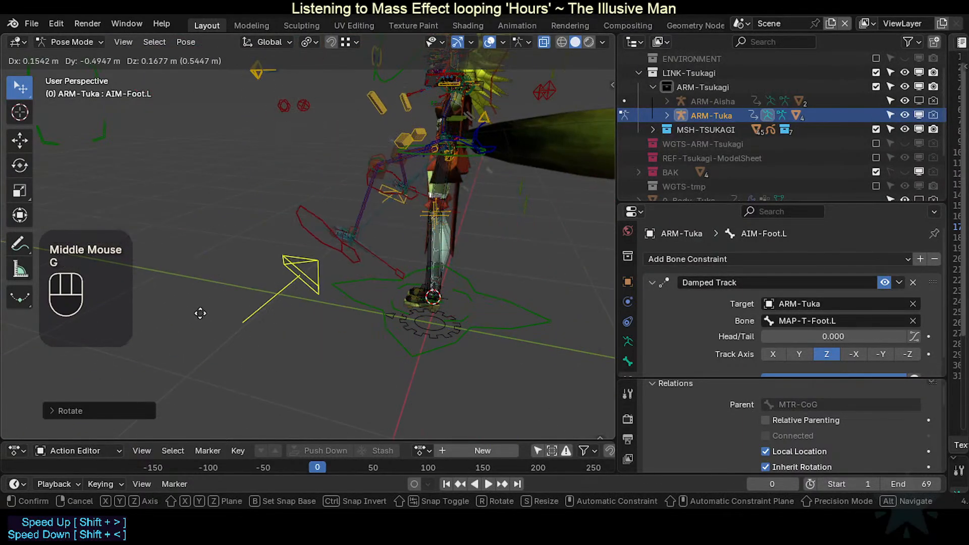
{"action": "left_click", "coordinate": [185, 319]}
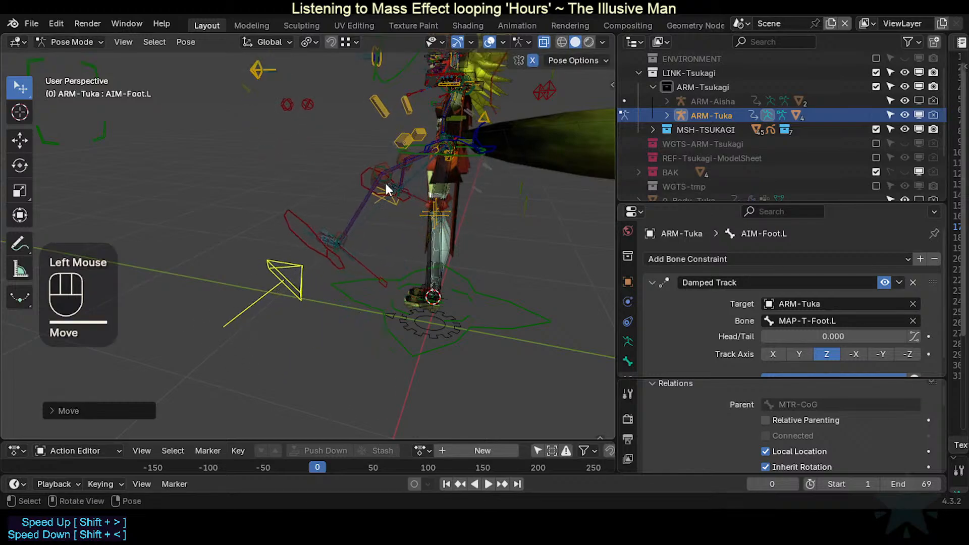
Step: Snap the 3D cursor to MTR-Torso and use the 3D Cursor as the transform pivot point
{"action": "mouse_move", "coordinate": [431, 176]}
{"action": "middle_mouse_down"}
{"action": "mouse_move", "coordinate": [414, 183]}
{"action": "mouse_move", "coordinate": [428, 159]}
{"action": "middle_mouse_up"}
{"action": "left_click", "coordinate": [414, 149]}
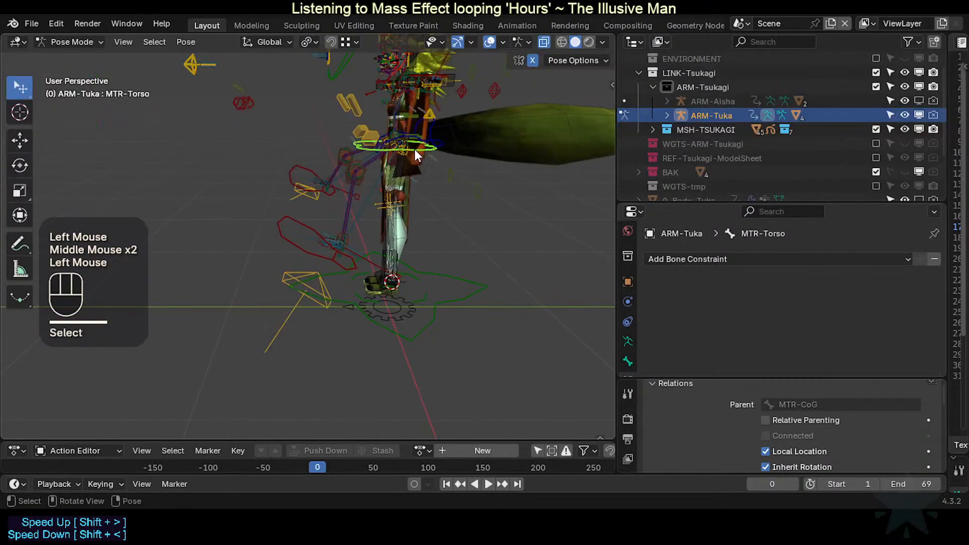
{"action": "key", "text": "shift+s"}
{"action": "key", "text": "shift+s"}
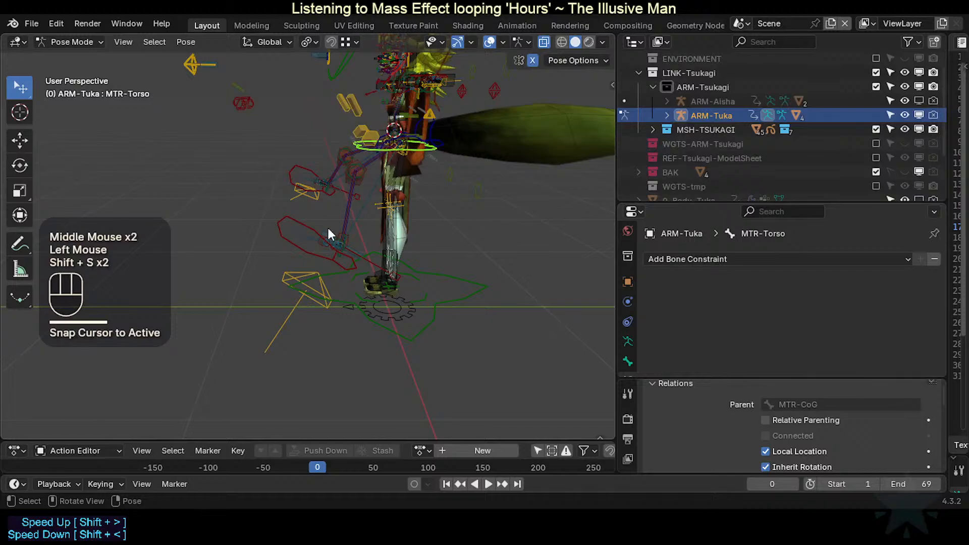
{"action": "key", "text": "less"}
{"action": "left_click", "coordinate": [264, 314]}
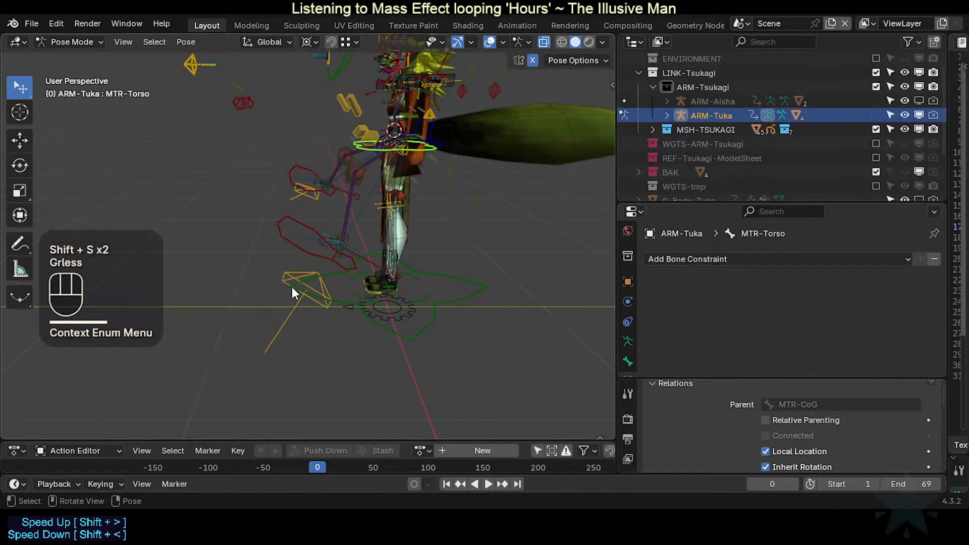
Step: Rotate AIM-Foot.L around the 3D cursor to swing the left leg forward and backward
{"action": "left_click", "coordinate": [285, 320]}
{"action": "key", "text": "r"}
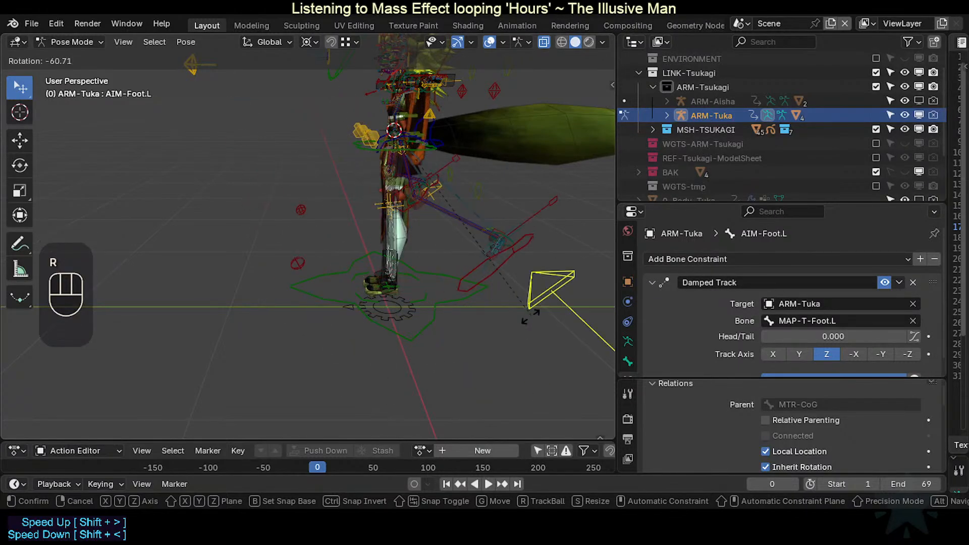
{"action": "left_click", "coordinate": [303, 283]}
Step: Rotate MTR-IK-Foot.L around the 3D cursor, first freely and then about the X axis
{"action": "left_click", "coordinate": [294, 258]}
{"action": "key", "text": "r"}
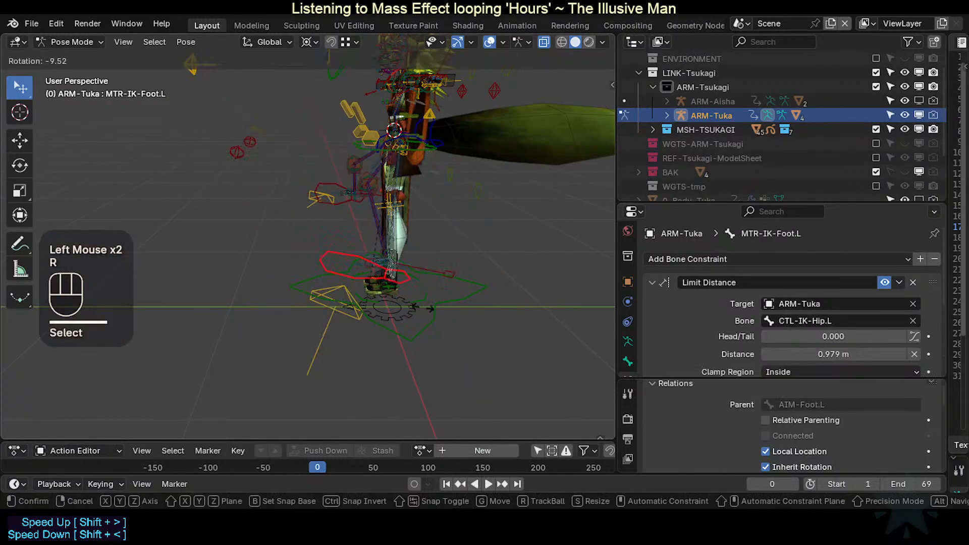
{"action": "left_click", "coordinate": [323, 309]}
{"action": "scroll", "coordinate": [341, 339], "scroll_direction": "up", "scroll_amount": 2}
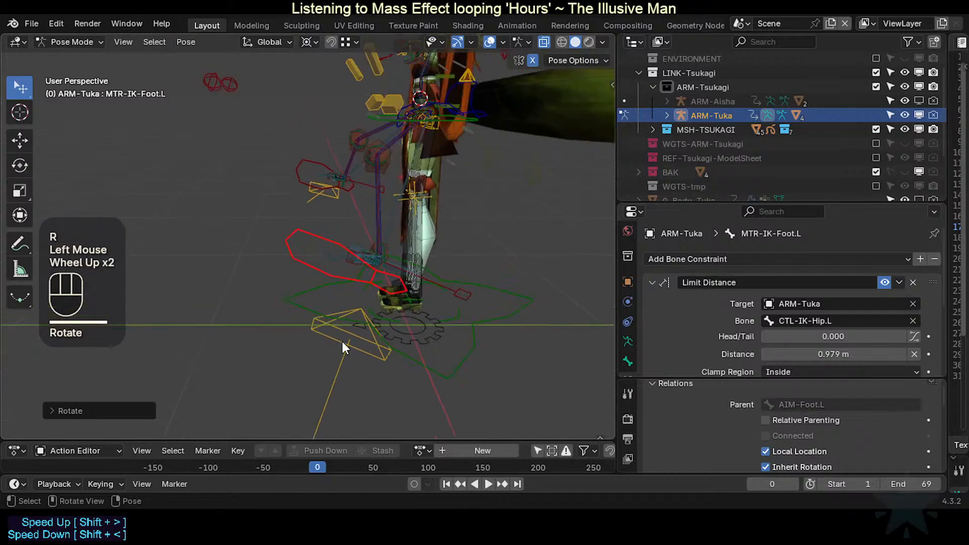
{"action": "left_click", "coordinate": [293, 248]}
{"action": "key", "text": "r"}
{"action": "key", "text": "x"}
{"action": "left_click", "coordinate": [290, 281]}
Step: Switch the pivot point to Individual Origins and rotate MTR-IK-Foot.L about its own origin
{"action": "key", "text": "less"}
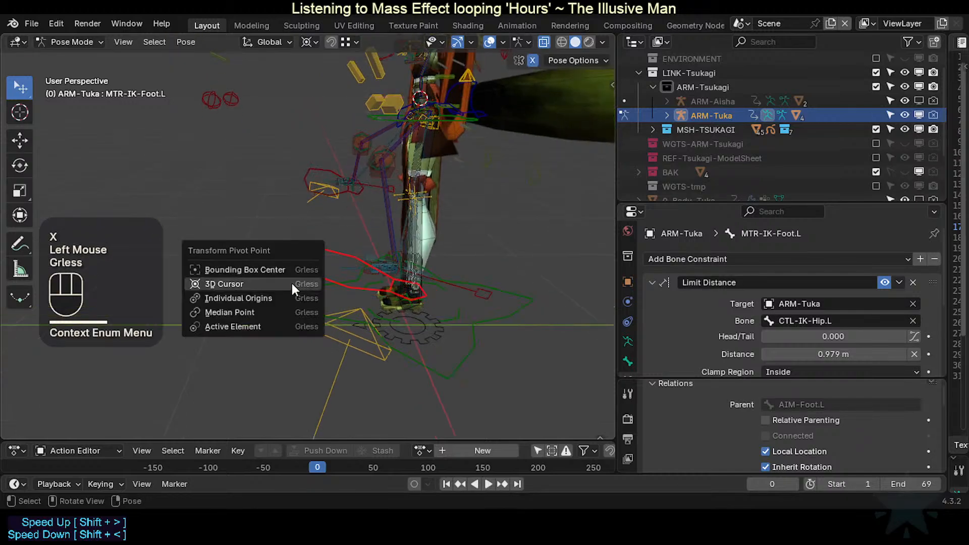
{"action": "left_click", "coordinate": [289, 299]}
{"action": "key", "text": "r"}
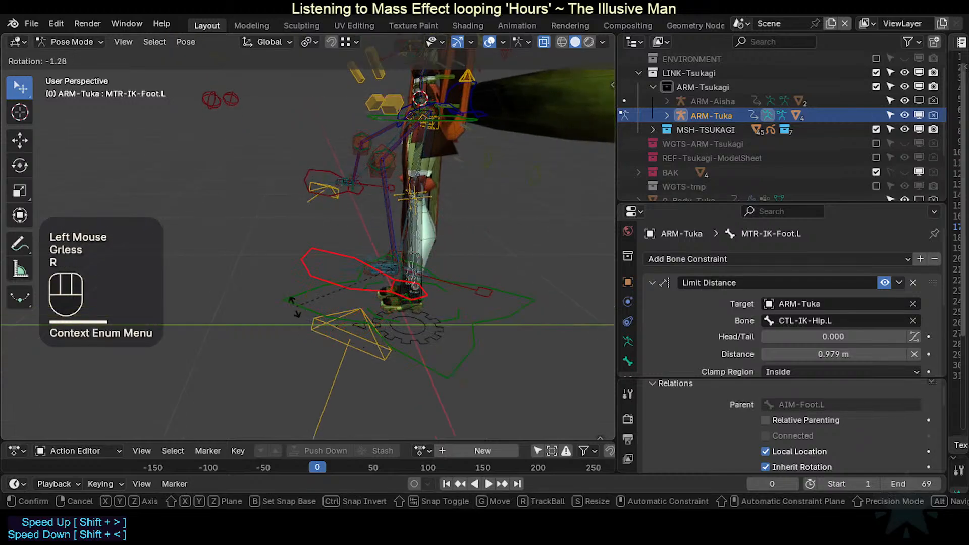
{"action": "left_click", "coordinate": [348, 311]}
{"action": "middle_click_drag", "start_coordinate": [348, 311], "coordinate": [548, 282]}
{"action": "key", "text": "r"}
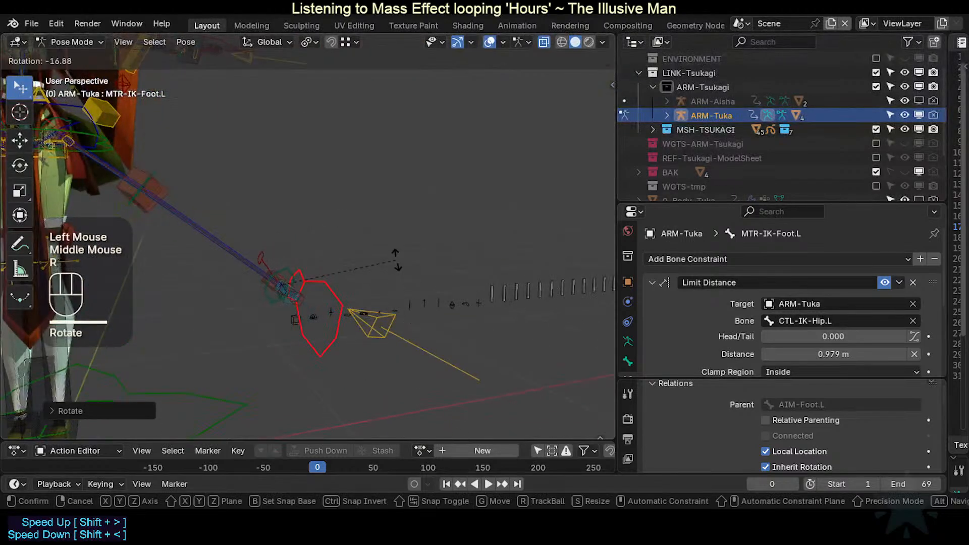
{"action": "left_click", "coordinate": [413, 263]}
Step: Try moving CTL-FK-Foot.L to test the left foot control
{"action": "middle_click_drag", "start_coordinate": [413, 263], "coordinate": [276, 309]}
{"action": "left_click", "coordinate": [309, 248]}
{"action": "key", "text": "g"}
{"action": "key", "text": "Escape"}
{"action": "key", "text": "g"}
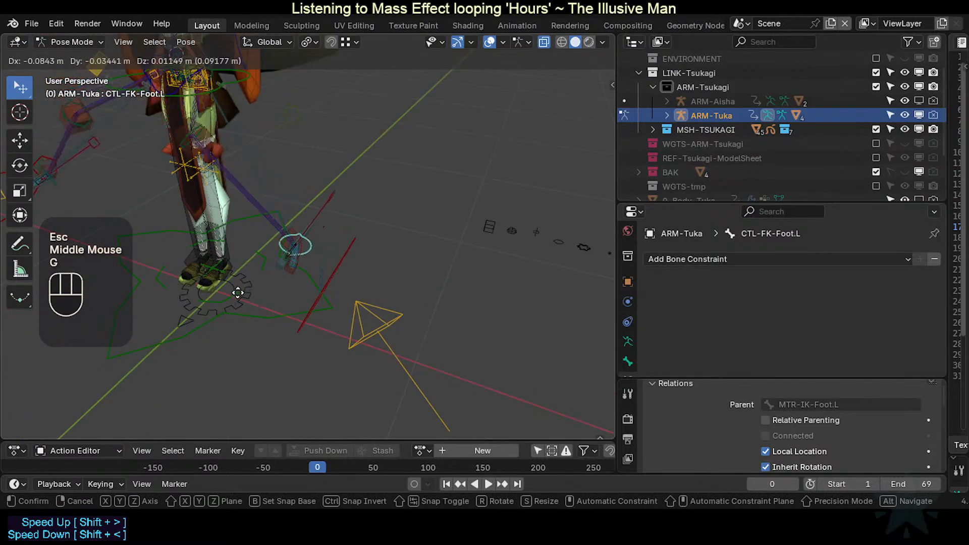
{"action": "key", "text": "Escape"}
Step: Move MTR-IK-Foot.L and then AIM-Foot.L to compare how each one carries the left foot
{"action": "left_click", "coordinate": [344, 271]}
{"action": "key", "text": "g"}
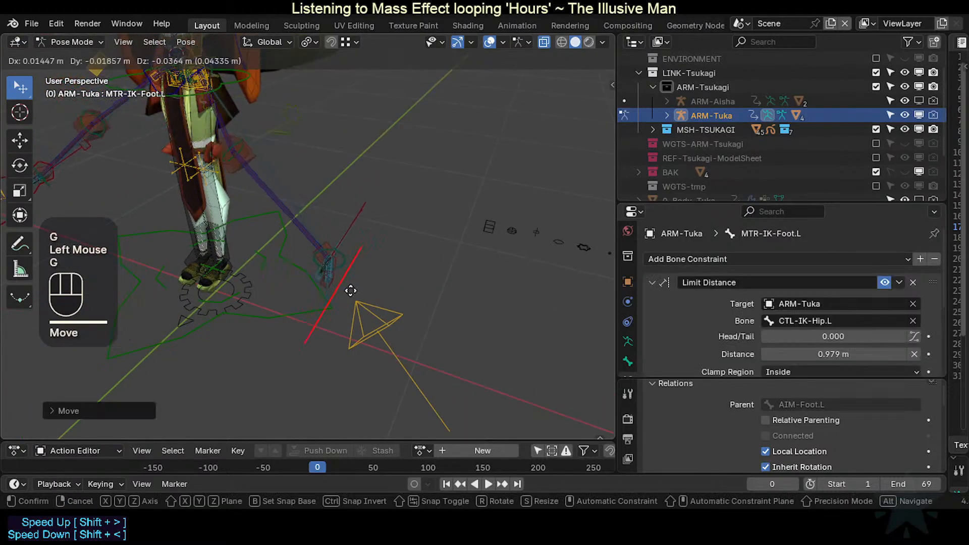
{"action": "left_click", "coordinate": [324, 237]}
{"action": "left_click", "coordinate": [327, 246]}
{"action": "left_click", "coordinate": [365, 294]}
{"action": "key", "text": "g"}
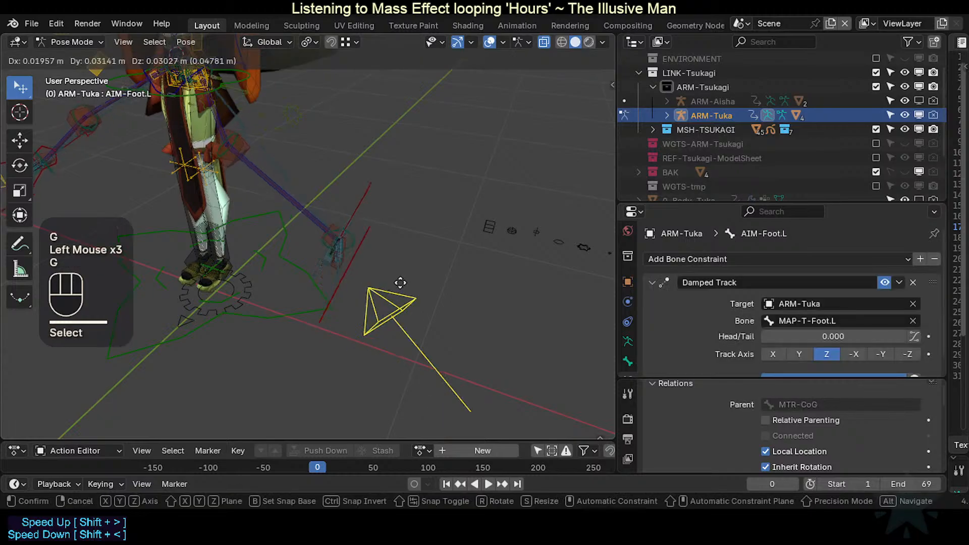
{"action": "left_click", "coordinate": [353, 295]}
Step: Select CTL-FK-Foot.L and check its constraints and parent bone
{"action": "scroll", "coordinate": [540, 329], "scroll_direction": "up", "scroll_amount": 1}
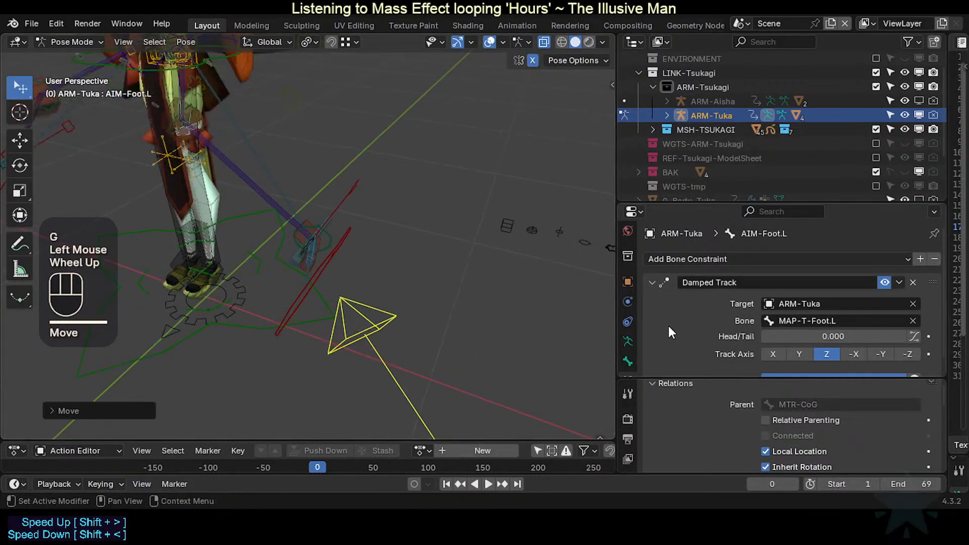
{"action": "double_click", "coordinate": [329, 237]}
{"action": "middle_click_drag", "start_coordinate": [324, 272], "coordinate": [354, 286], "text": "shift"}
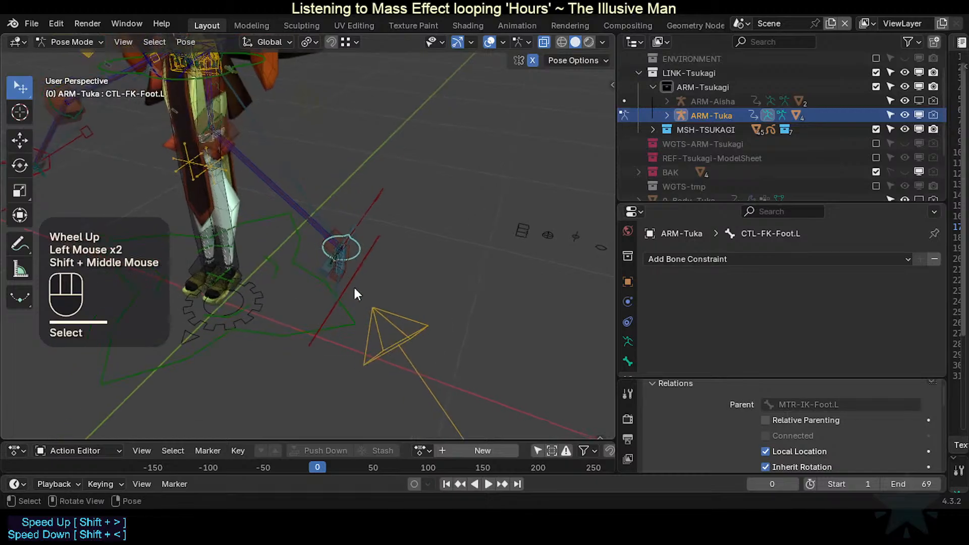
Step: Find the MAP-T-Foot.L target bone among the hip controls and select it to check its parent
{"action": "middle_click_drag", "start_coordinate": [251, 155], "coordinate": [286, 174], "text": "shift"}
{"action": "scroll", "coordinate": [381, 315], "scroll_direction": "up", "scroll_amount": 1}
{"action": "scroll", "coordinate": [382, 315], "scroll_direction": "up", "scroll_amount": 1}
{"action": "middle_click_drag", "start_coordinate": [382, 315], "coordinate": [340, 220], "text": "shift"}
{"action": "scroll", "coordinate": [336, 181], "scroll_direction": "up", "scroll_amount": 1}
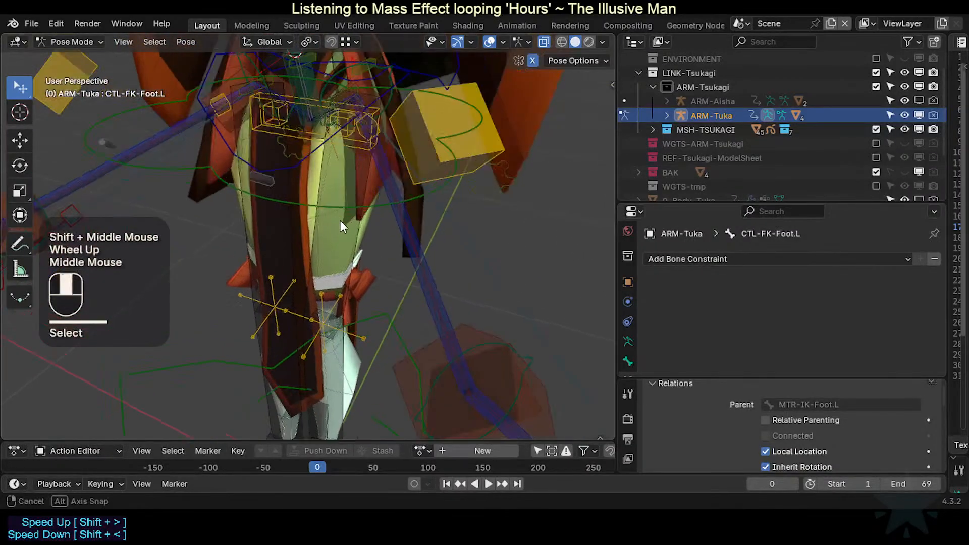
{"action": "scroll", "coordinate": [337, 161], "scroll_direction": "up", "scroll_amount": 1}
{"action": "left_click", "coordinate": [348, 120]}
{"action": "left_click", "coordinate": [347, 120]}
{"action": "middle_click_drag", "start_coordinate": [347, 120], "coordinate": [381, 242], "text": "shift"}
{"action": "left_click", "coordinate": [303, 178]}
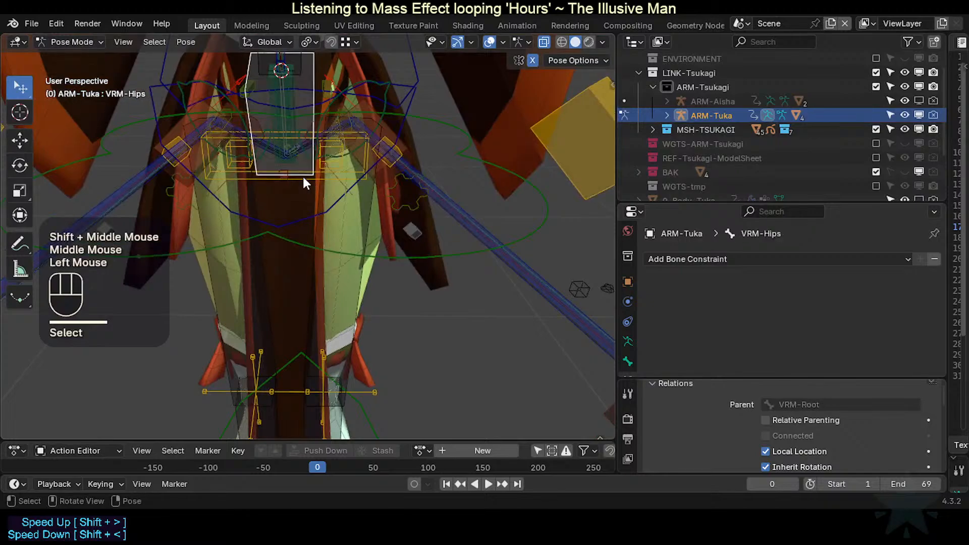
{"action": "left_click", "coordinate": [344, 162]}
{"action": "left_click", "coordinate": [344, 162]}
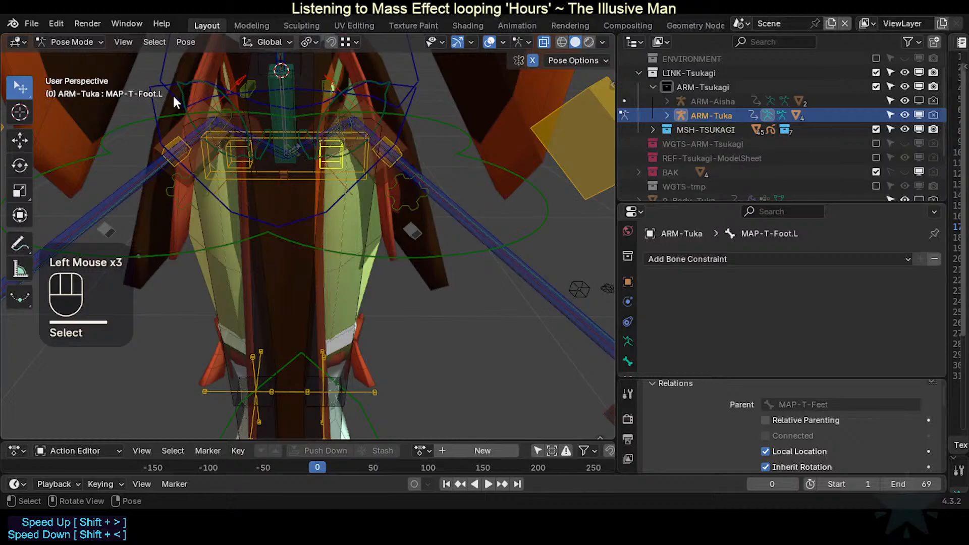
Step: Try moving MAP-T-Foot.L with X-axis mirroring, then turn mirroring off and try the move again
{"action": "scroll", "coordinate": [346, 189], "scroll_direction": "down", "scroll_amount": 3}
{"action": "key", "text": "g"}
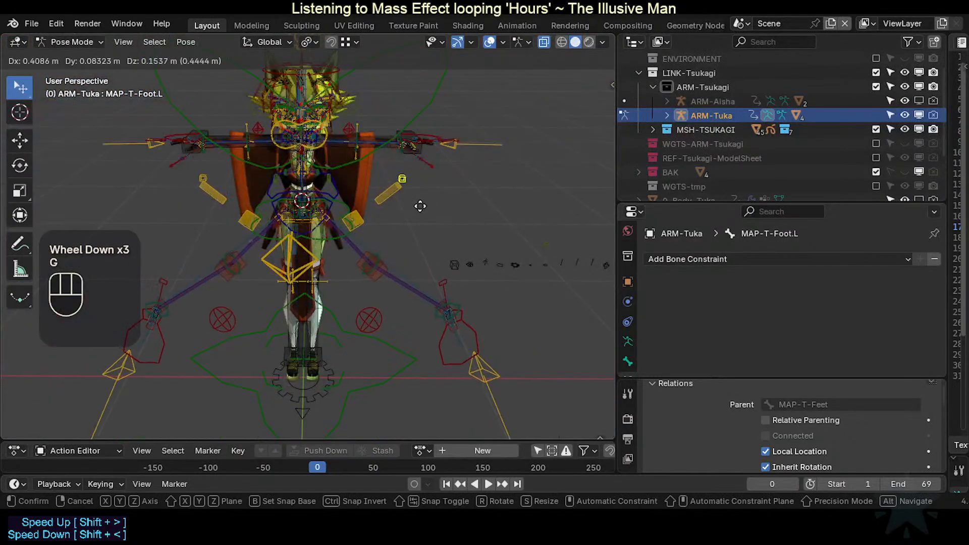
{"action": "key", "text": "Escape"}
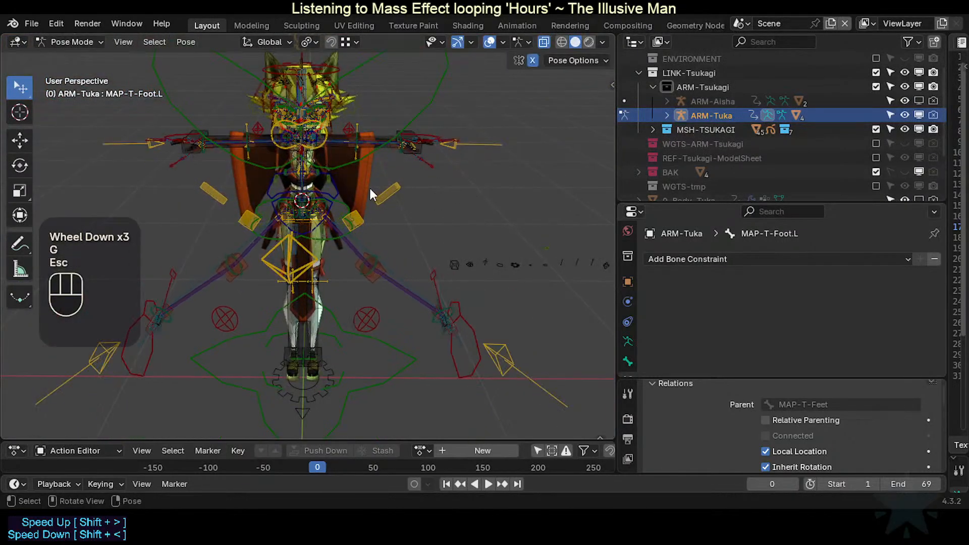
{"action": "key", "text": "shift+x"}
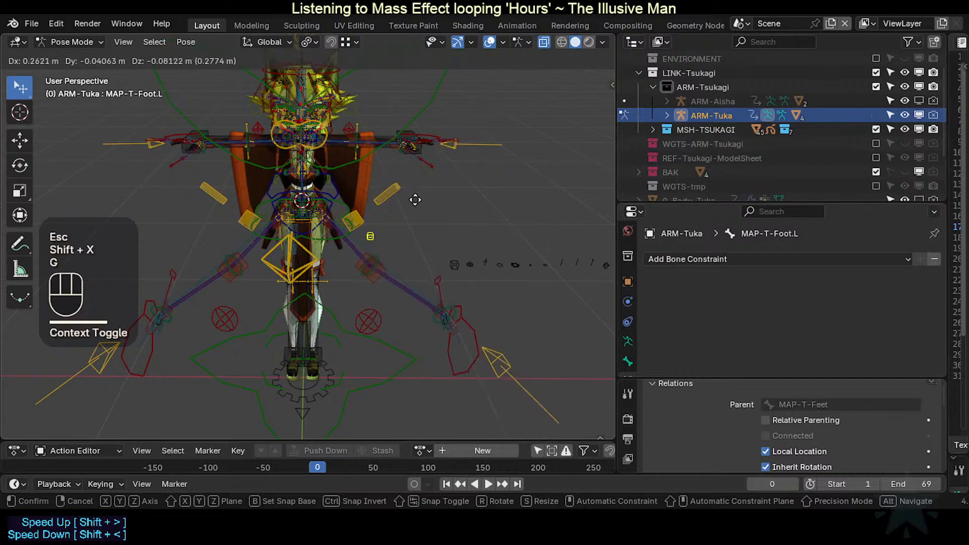
{"action": "key", "text": "Escape"}
Step: Select MAP-T-Feet and then MTR-CoG at the hips and check the parent bone of each
{"action": "scroll", "coordinate": [468, 275], "scroll_direction": "up", "scroll_amount": 2}
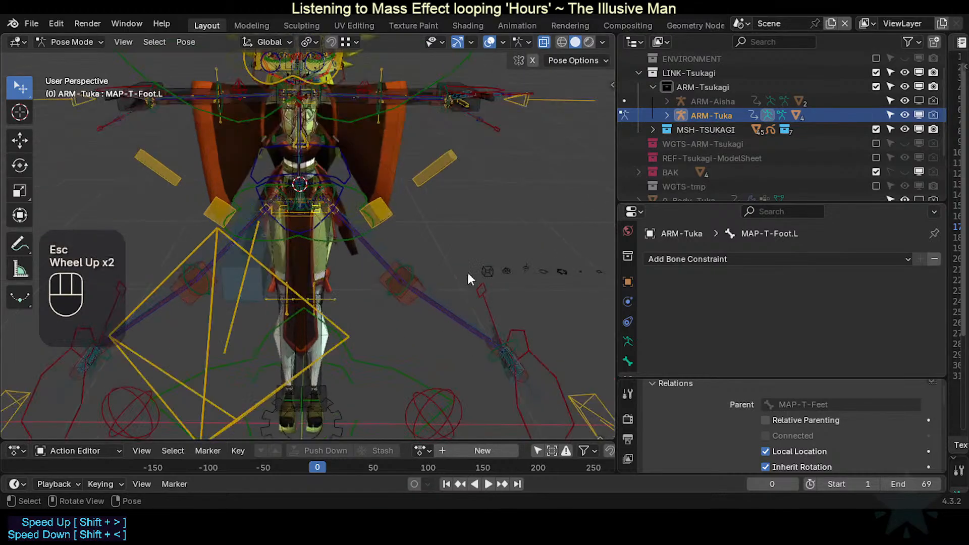
{"action": "scroll", "coordinate": [463, 258], "scroll_direction": "up", "scroll_amount": 2}
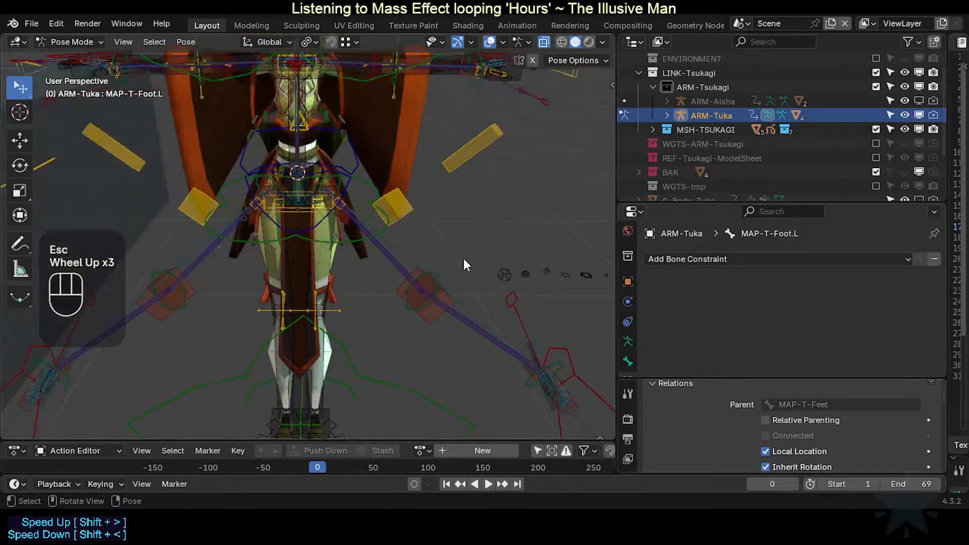
{"action": "middle_click_drag", "start_coordinate": [462, 258], "coordinate": [385, 325], "text": "shift"}
{"action": "scroll", "coordinate": [386, 325], "scroll_direction": "up", "scroll_amount": 1}
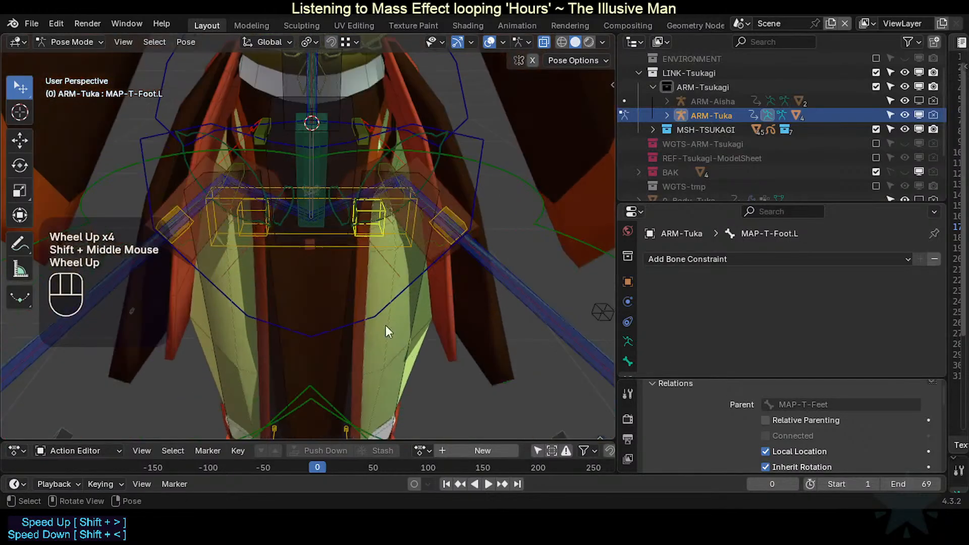
{"action": "left_click", "coordinate": [386, 246]}
{"action": "left_click", "coordinate": [386, 247]}
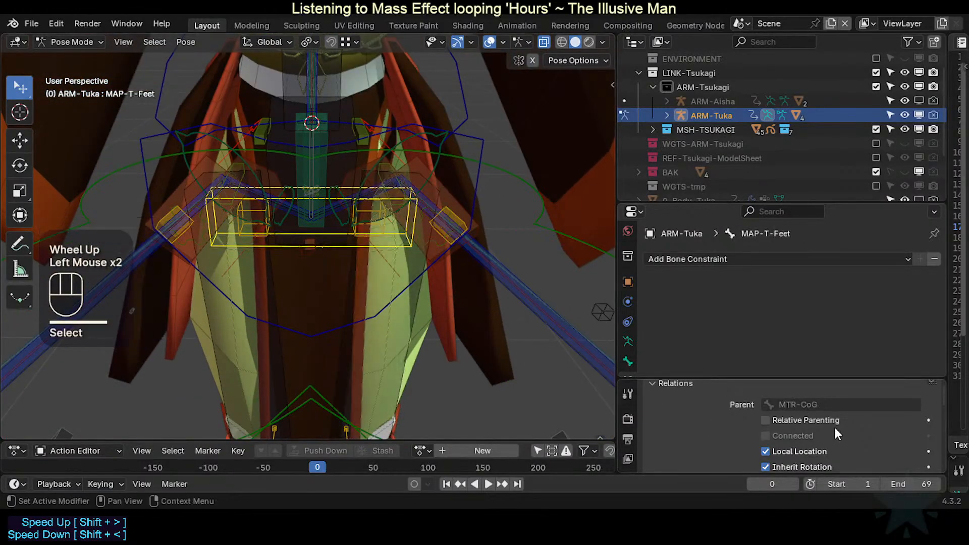
{"action": "scroll", "coordinate": [393, 241], "scroll_direction": "down", "scroll_amount": 1}
{"action": "middle_click_drag", "start_coordinate": [393, 241], "coordinate": [344, 99]}
{"action": "left_click", "coordinate": [361, 73]}
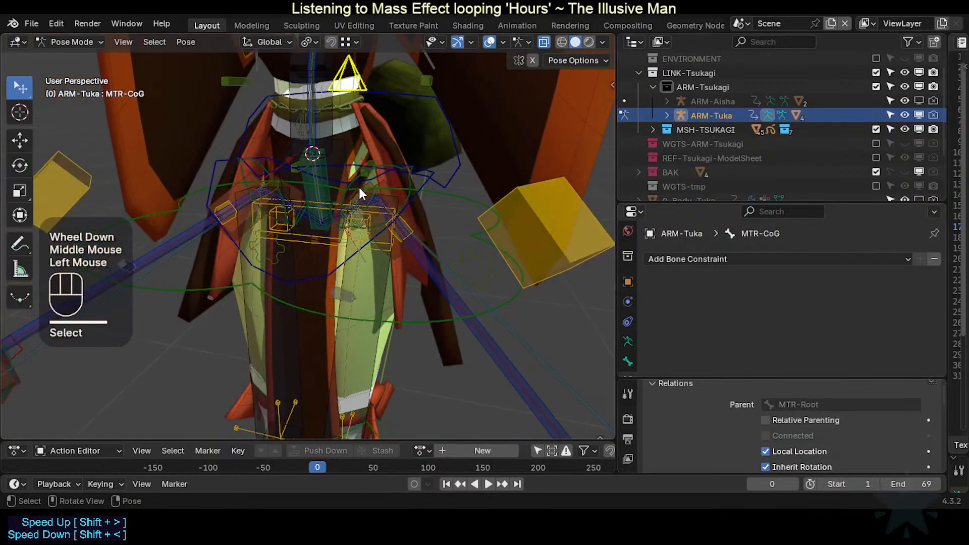
Step: Select MTR-Torso at the hips and try moving it to test how the legs and aim controls follow
{"action": "scroll", "coordinate": [364, 258], "scroll_direction": "down", "scroll_amount": 2}
{"action": "key", "text": "g"}
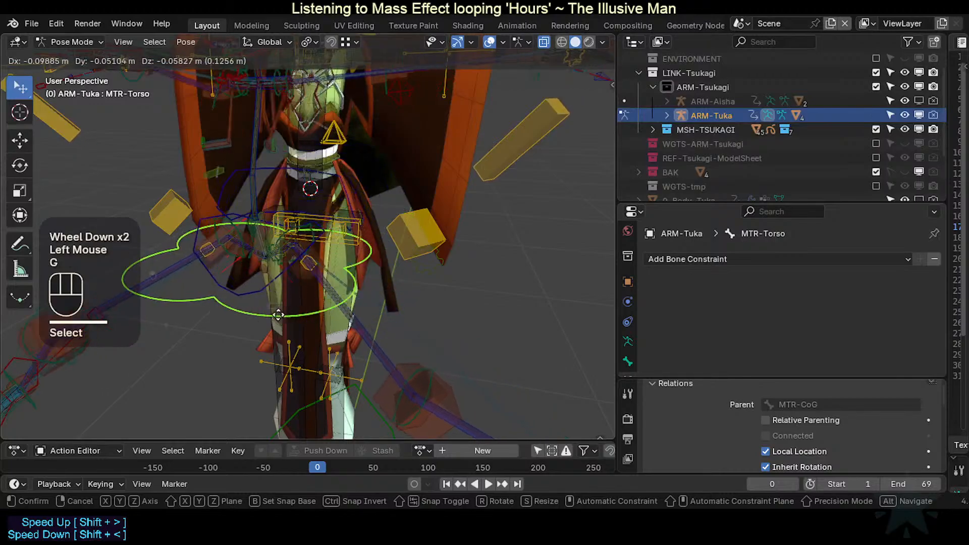
{"action": "key", "text": "Escape"}
{"action": "scroll", "coordinate": [387, 295], "scroll_direction": "down", "scroll_amount": 3}
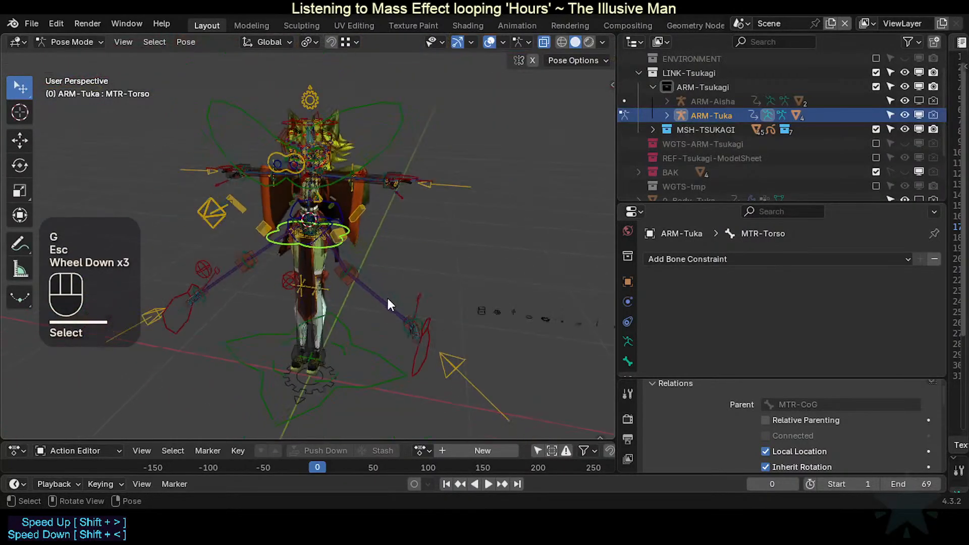
{"action": "key", "text": "g"}
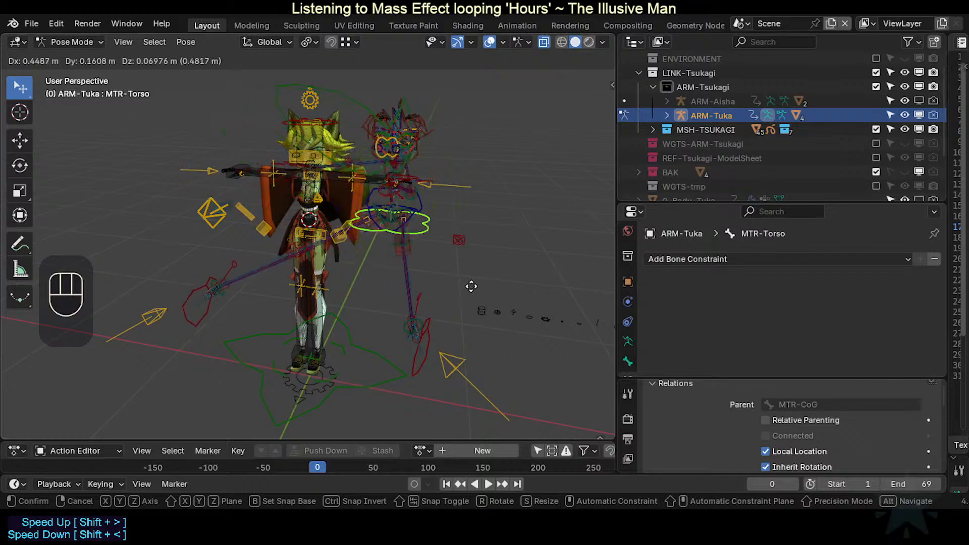
{"action": "key", "text": "Escape"}
Step: Move MTR-CoG away from the character mesh and rotate it to test the upper rig
{"action": "key", "text": "g"}
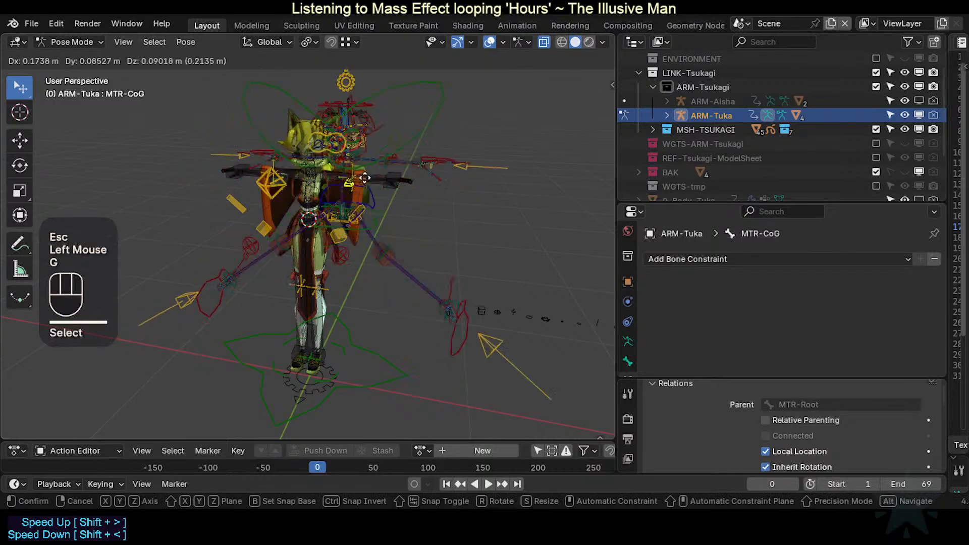
{"action": "left_click", "coordinate": [393, 175]}
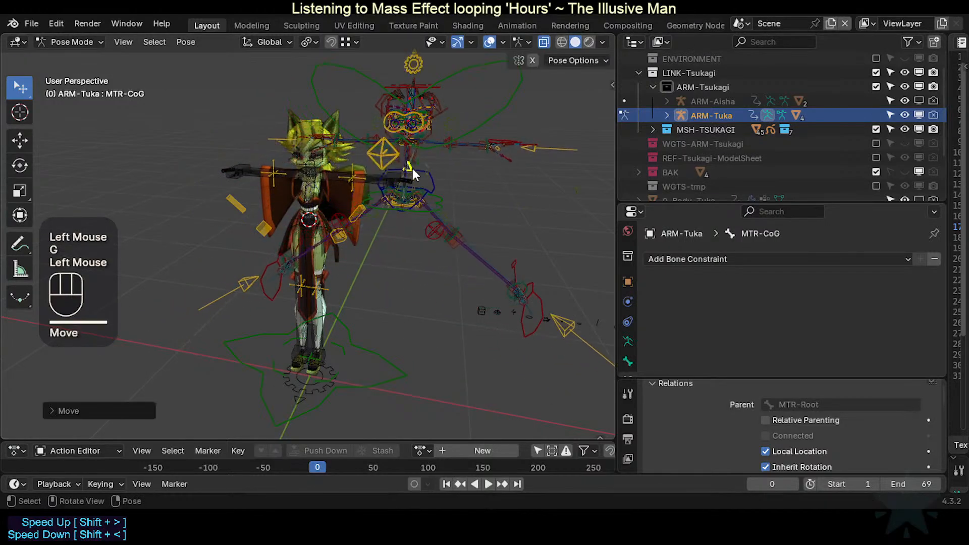
{"action": "key", "text": "r"}
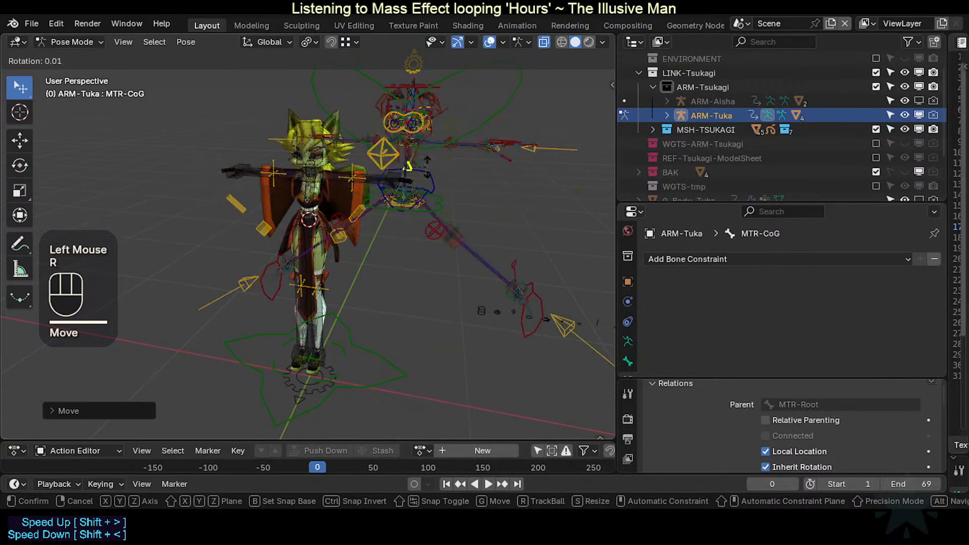
{"action": "left_click", "coordinate": [485, 335]}
Step: Move MTR-IK-Foot.L inward and then shift MTR-Torso to test the leg IK
{"action": "left_click", "coordinate": [464, 347]}
{"action": "key", "text": "g"}
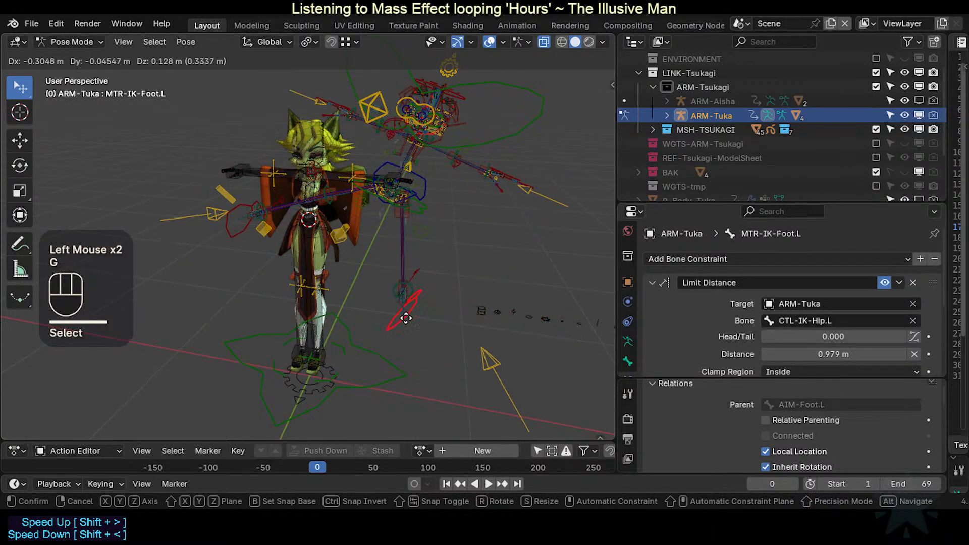
{"action": "left_click", "coordinate": [412, 323]}
{"action": "left_click", "coordinate": [426, 203]}
{"action": "key", "text": "g"}
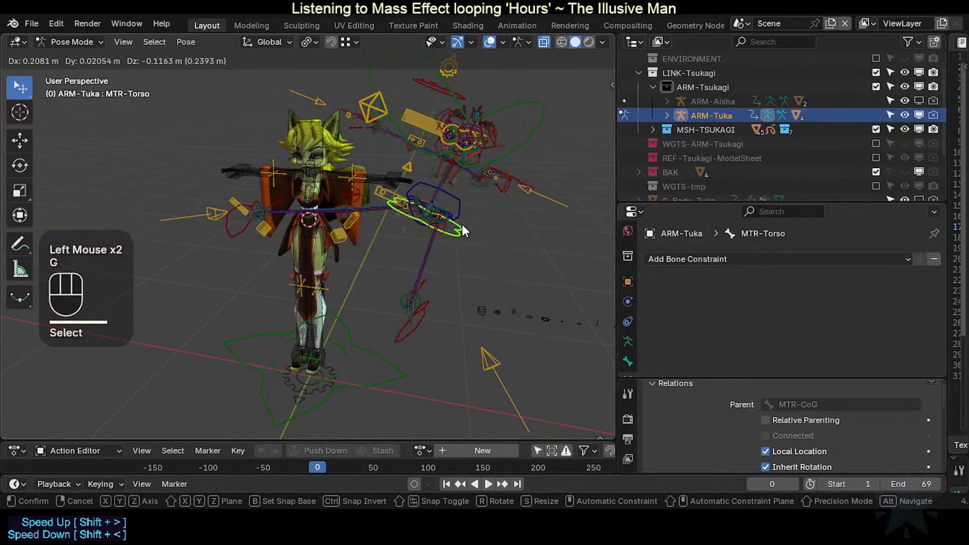
{"action": "left_click", "coordinate": [462, 224]}
Step: Reposition AIM-Foot.L and AIM-Foot.R to test how the feet follow their aim controls
{"action": "left_click", "coordinate": [487, 362]}
{"action": "key", "text": "g"}
{"action": "left_click", "coordinate": [489, 355]}
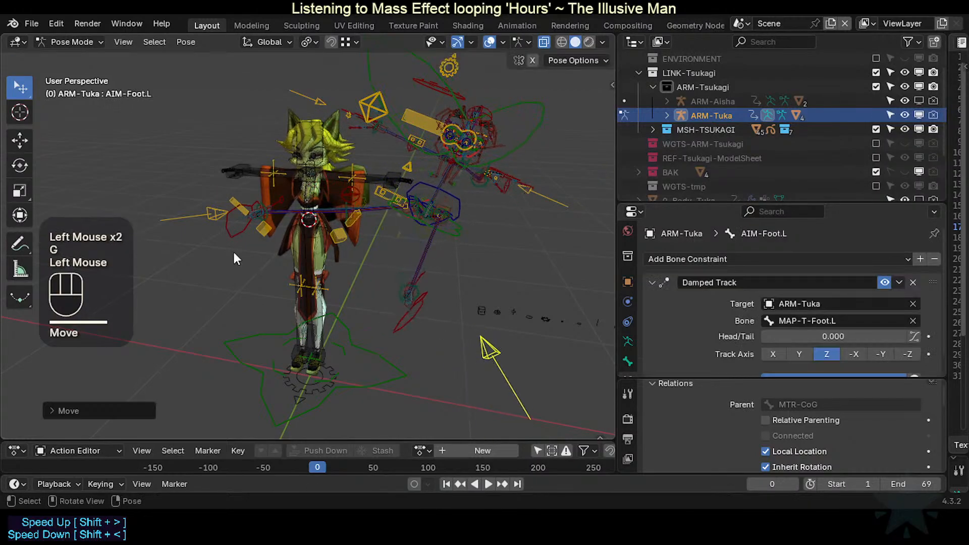
{"action": "key", "text": "g"}
{"action": "left_click", "coordinate": [244, 250]}
Step: Check CTL-IK-Hips' parent bone, and move MTR-Torso farther away from the mesh
{"action": "left_click", "coordinate": [461, 210]}
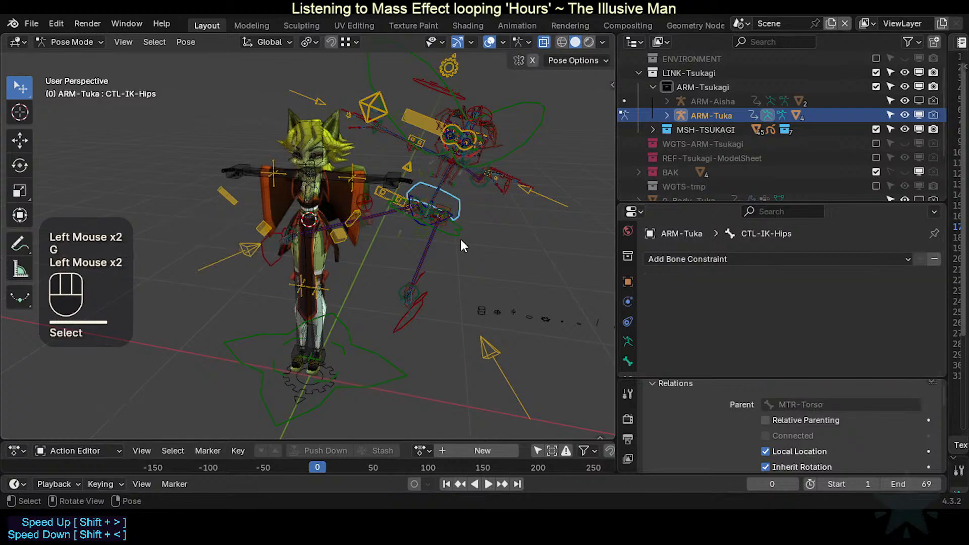
{"action": "left_click", "coordinate": [459, 237]}
{"action": "key", "text": "g"}
{"action": "left_click", "coordinate": [486, 229]}
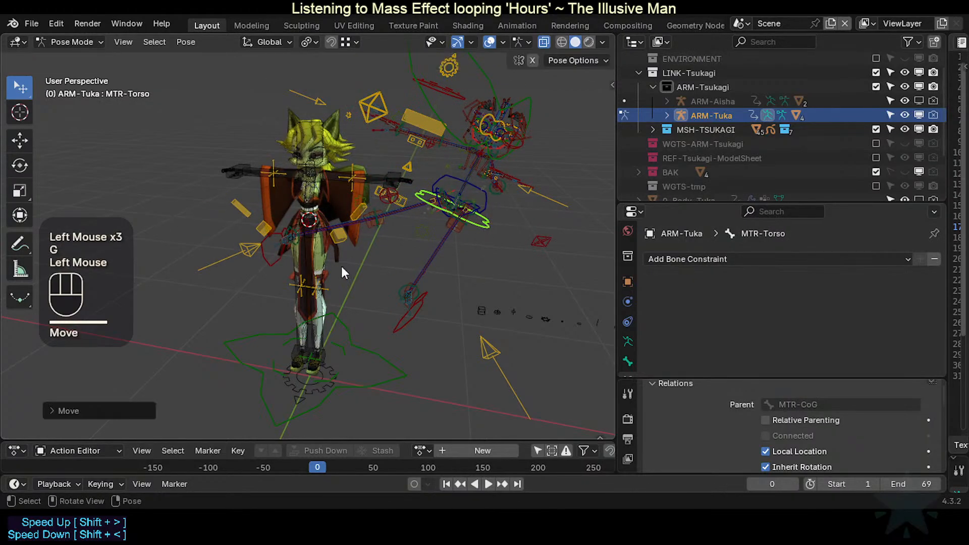
Step: Move AIM-Foot.R and then AIM-Foot.L again with the torso displaced
{"action": "left_click", "coordinate": [244, 261]}
{"action": "key", "text": "g"}
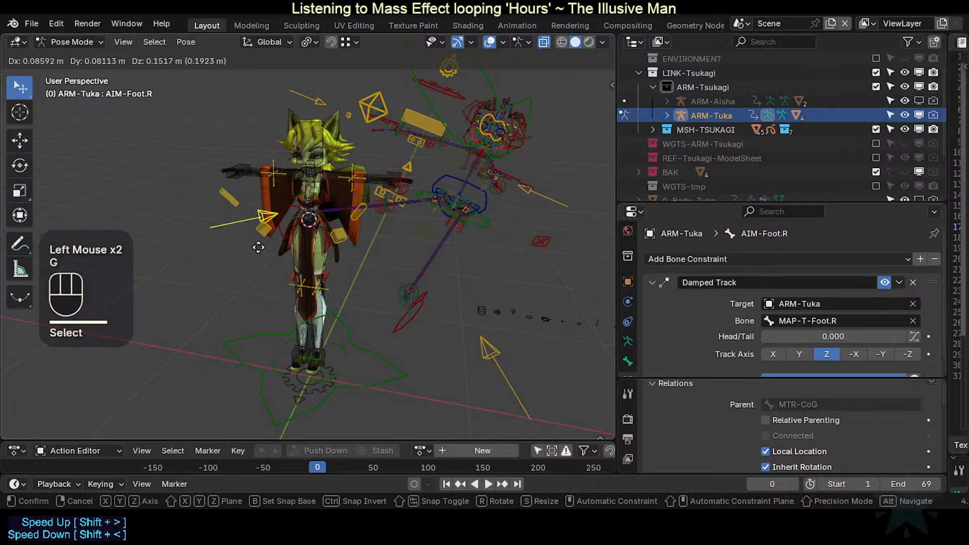
{"action": "left_click", "coordinate": [252, 251]}
{"action": "key", "text": "g"}
{"action": "left_click", "coordinate": [491, 348]}
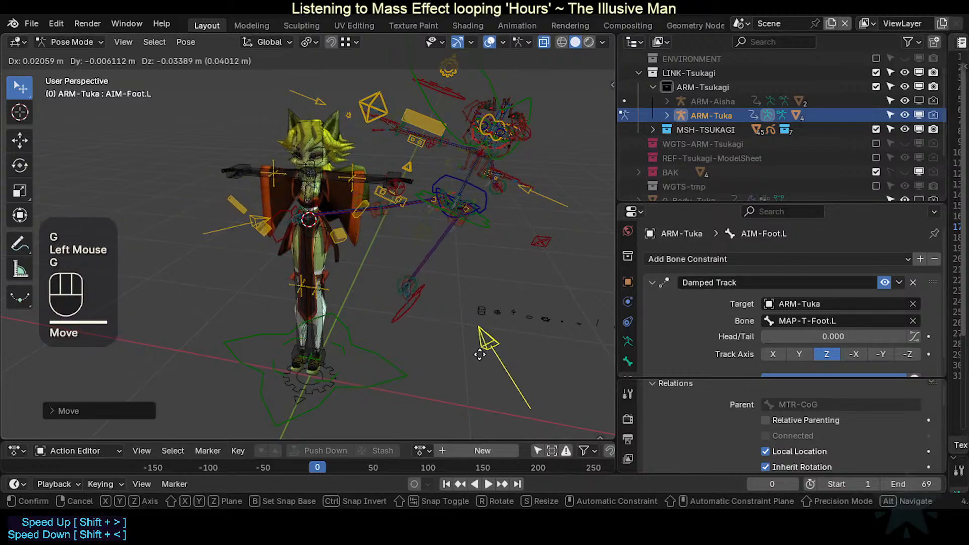
Step: Move MAP-T-Feet upward by about 0.14 m and try rotating it to test the foot aim targets
{"action": "left_click", "coordinate": [376, 189]}
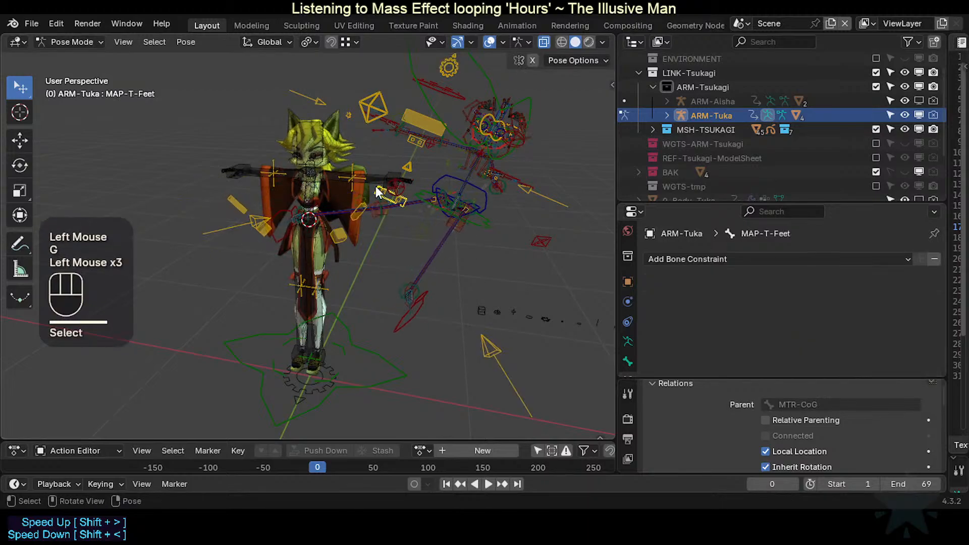
{"action": "key", "text": "g"}
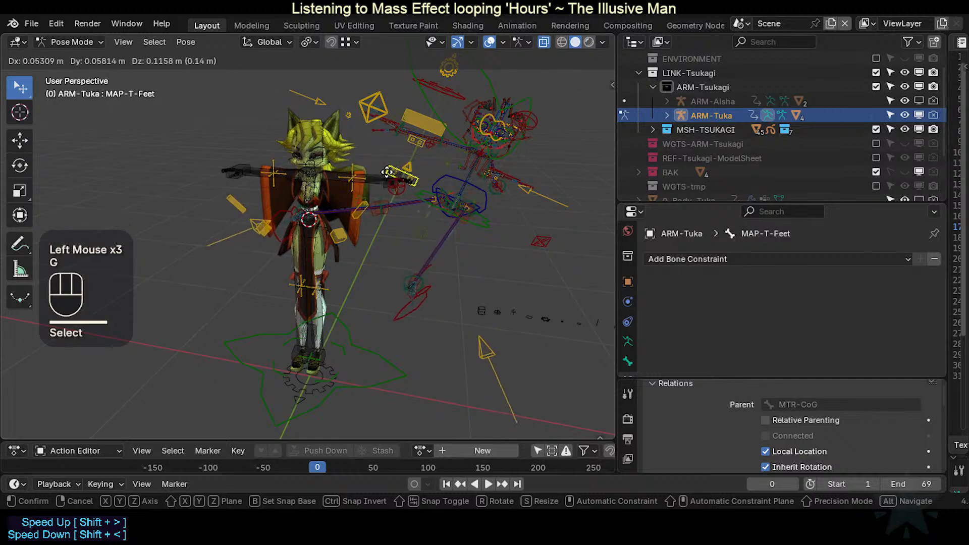
{"action": "left_click", "coordinate": [394, 171]}
{"action": "key", "text": "r"}
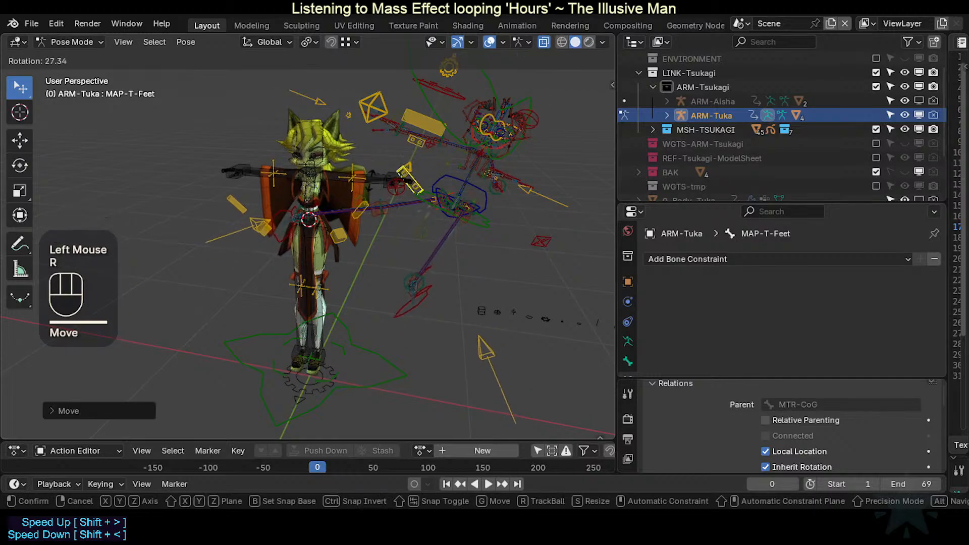
{"action": "key", "text": "Escape"}
{"action": "key", "text": "g"}
{"action": "key", "text": "Escape"}
Step: Shift MTR-CoG slightly and check the Damped Track constraint and parent of AIM-Foot.L
{"action": "left_click", "coordinate": [408, 171]}
{"action": "key", "text": "g"}
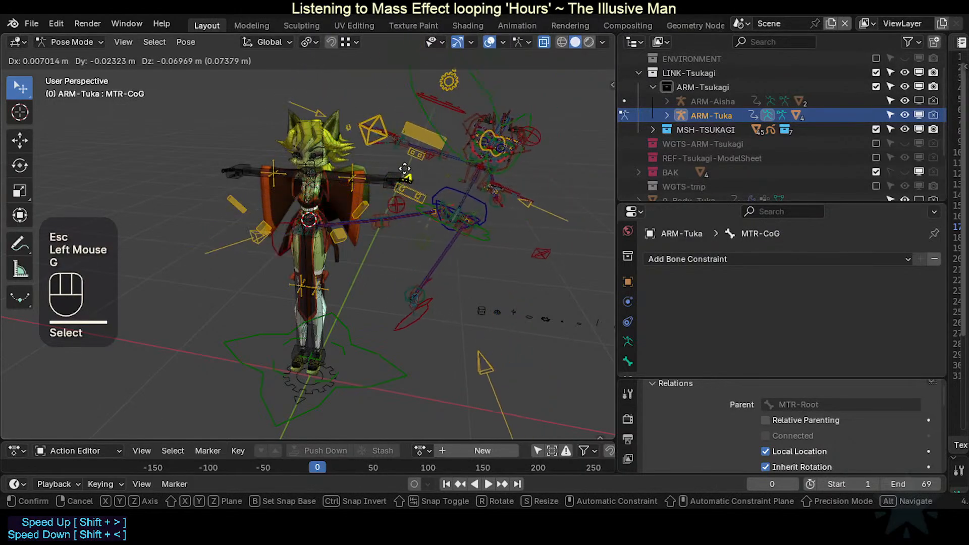
{"action": "left_click", "coordinate": [404, 170]}
{"action": "left_click", "coordinate": [487, 358]}
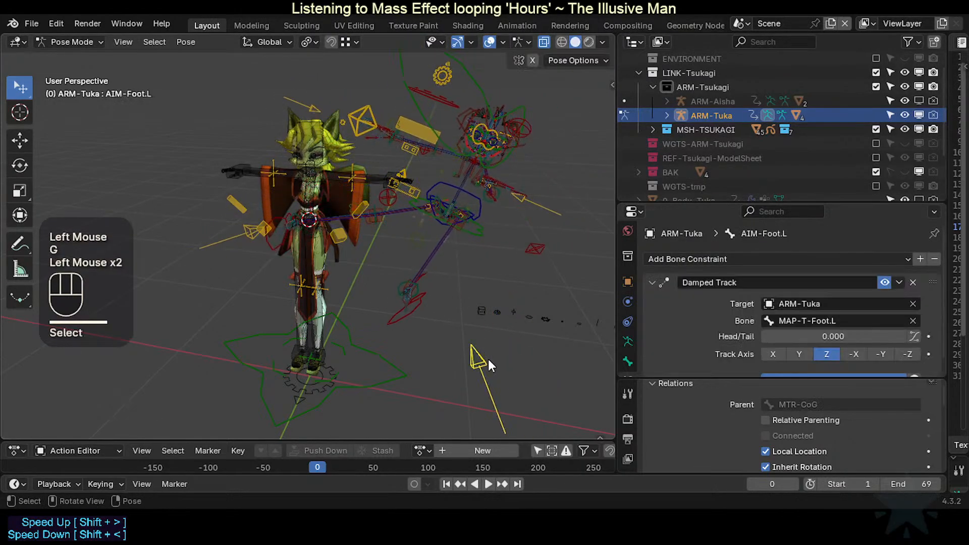
Step: Move MTR-CoG farther from the mesh, rotate it, and move it back toward the character
{"action": "left_click", "coordinate": [405, 165]}
{"action": "left_click", "coordinate": [408, 164]}
{"action": "key", "text": "g"}
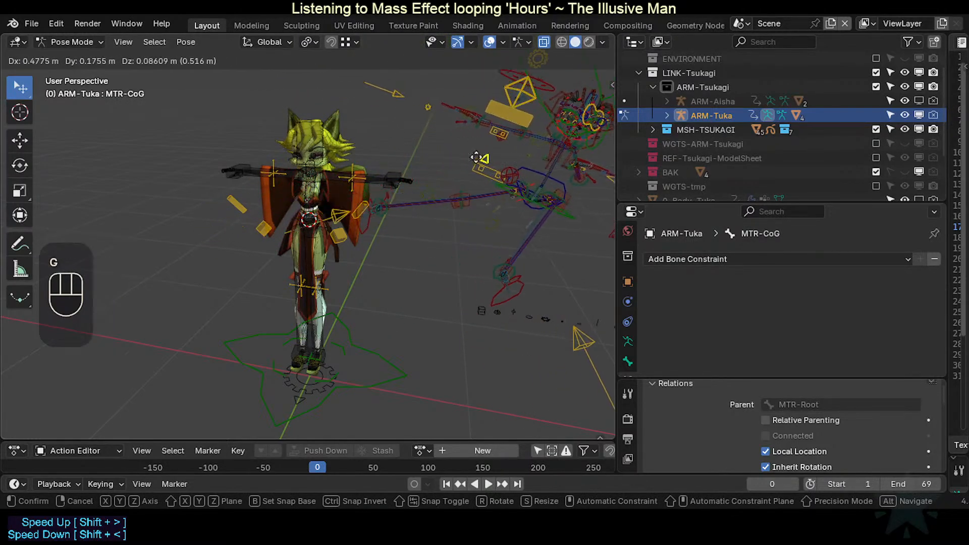
{"action": "left_click", "coordinate": [502, 217]}
{"action": "key", "text": "r"}
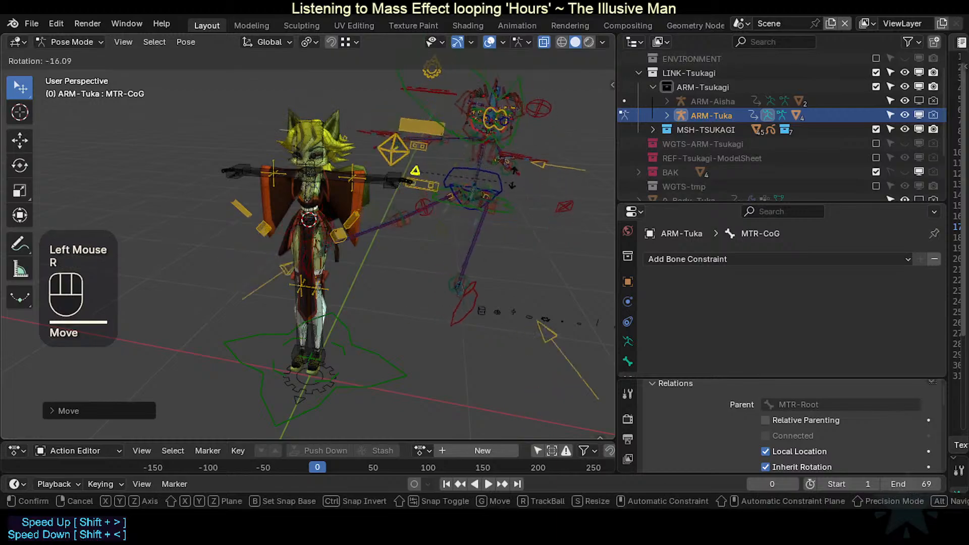
{"action": "left_click", "coordinate": [502, 202]}
{"action": "scroll", "coordinate": [496, 224], "scroll_direction": "down", "scroll_amount": 1}
{"action": "key", "text": "g"}
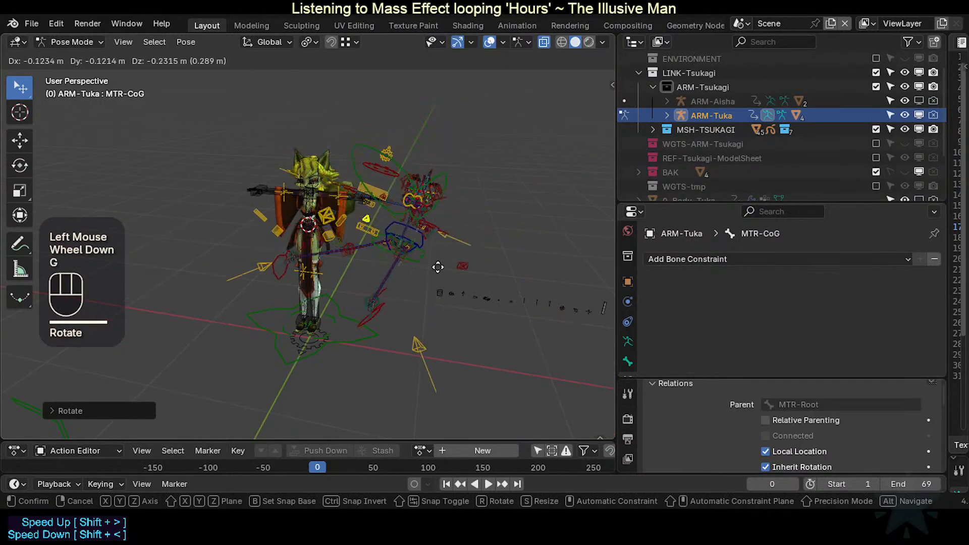
{"action": "left_click", "coordinate": [443, 249]}
Step: Reset every bone of ARM-Tuka to the rest pose and return to Object Mode
{"action": "key", "text": "a"}
{"action": "key", "text": "alt+q"}
{"action": "key", "text": "alt+q"}
{"action": "scroll", "coordinate": [394, 259], "scroll_direction": "up", "scroll_amount": 2}
{"action": "key", "text": "ctrl+Tab"}
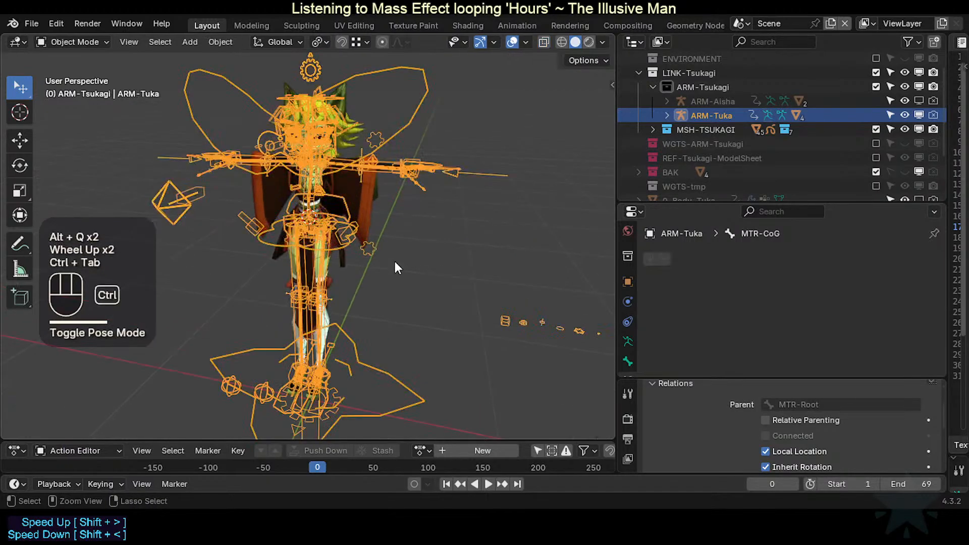
Step: Hide ARM-Aisha and switch ARM-Tuka's viewport display off and back on
{"action": "left_click", "coordinate": [905, 101]}
{"action": "left_click", "coordinate": [919, 114]}
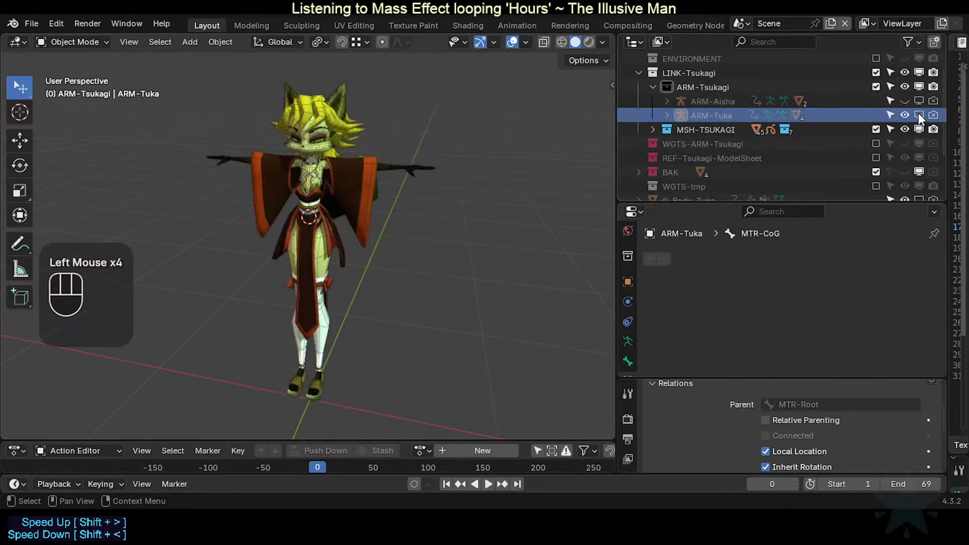
{"action": "left_click", "coordinate": [919, 114]}
{"action": "left_click", "coordinate": [919, 115]}
{"action": "left_click", "coordinate": [919, 115]}
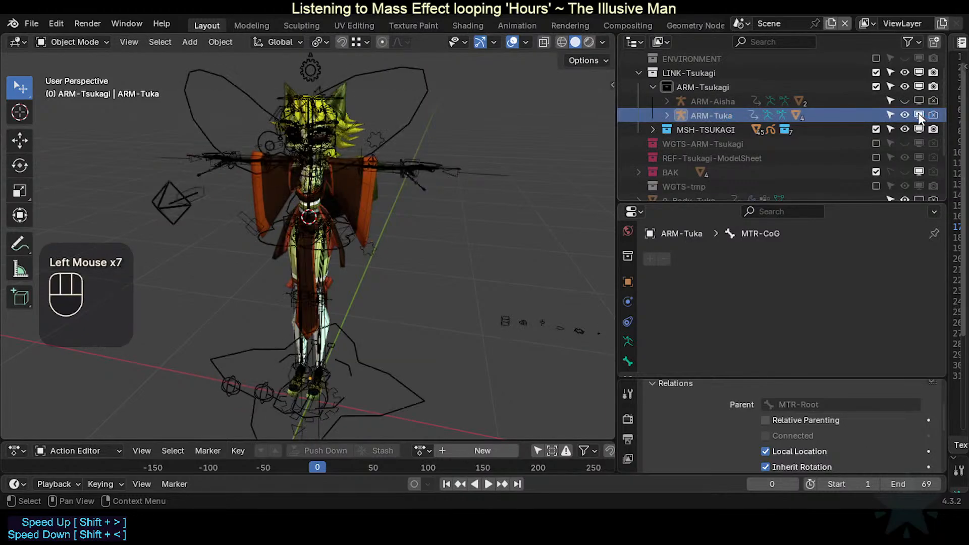
Step: Select ARM-Tuka, enter Pose Mode and try moving MTR-Root several times to find controls that stay behind
{"action": "left_click", "coordinate": [373, 352]}
{"action": "key", "text": "ctrl+Tab"}
{"action": "left_click", "coordinate": [383, 355]}
{"action": "key", "text": "g"}
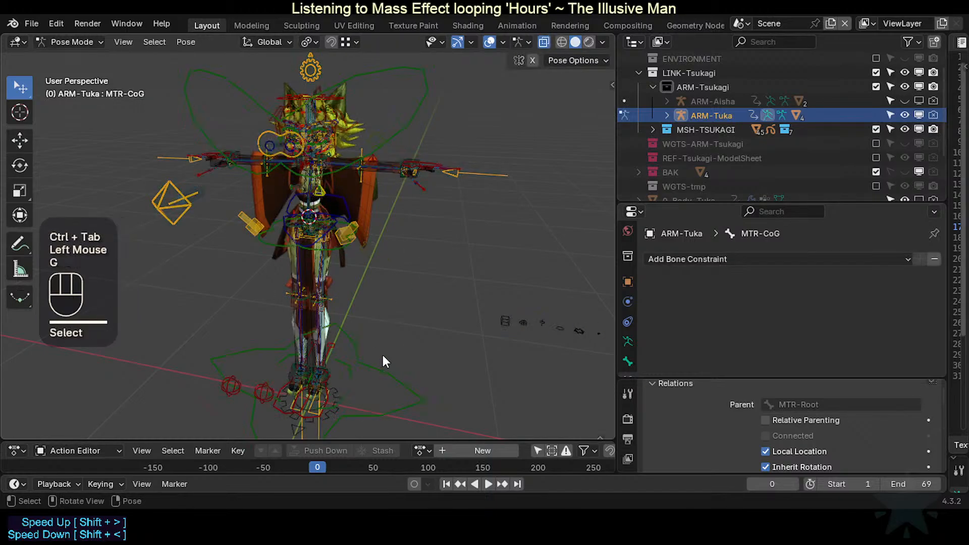
{"action": "left_click", "coordinate": [374, 358]}
{"action": "key", "text": "g"}
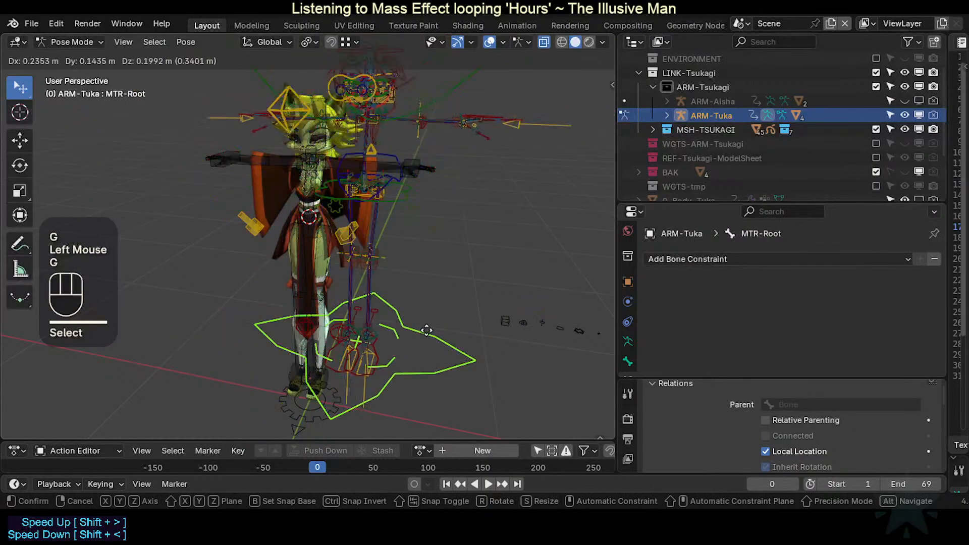
{"action": "key", "text": "Escape"}
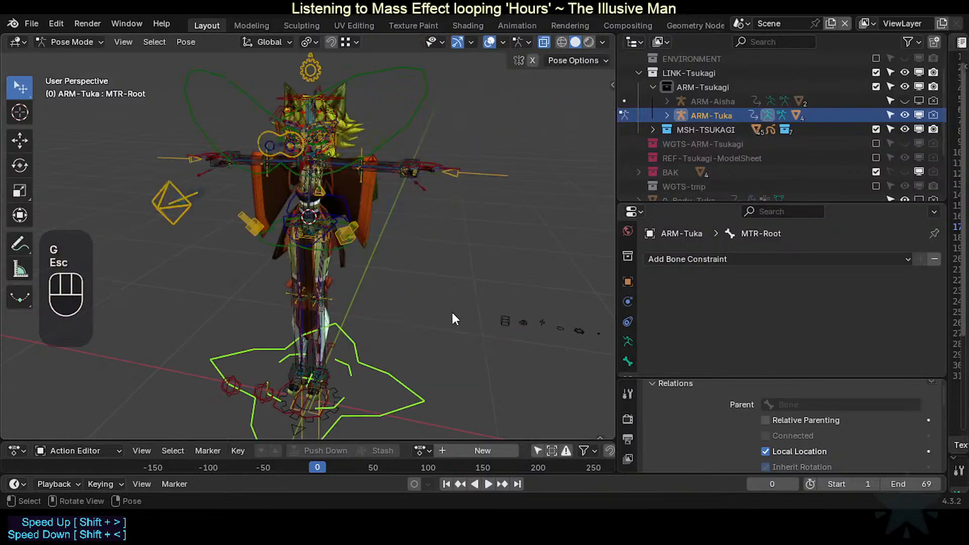
{"action": "key", "text": "Escape"}
{"action": "key", "text": "g"}
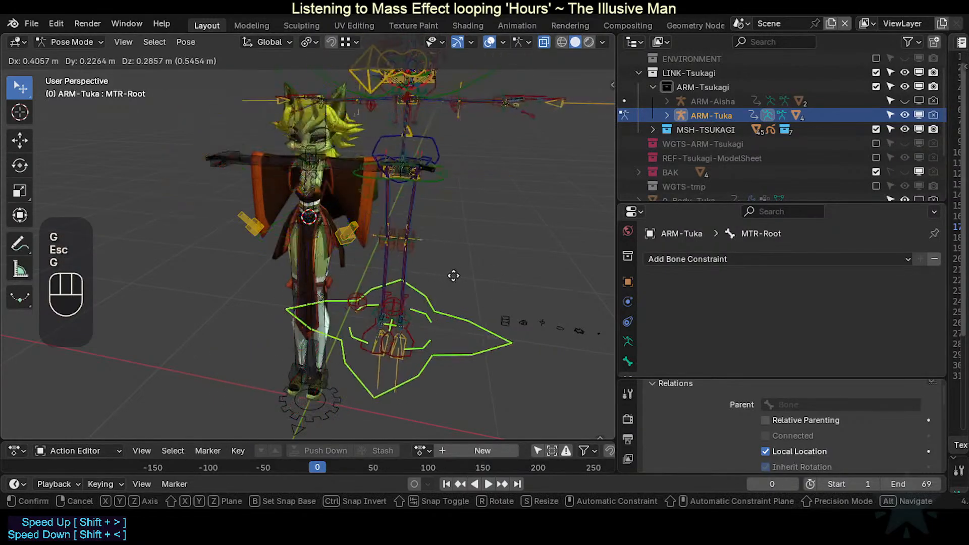
{"action": "key", "text": "Escape"}
{"action": "key", "text": "g"}
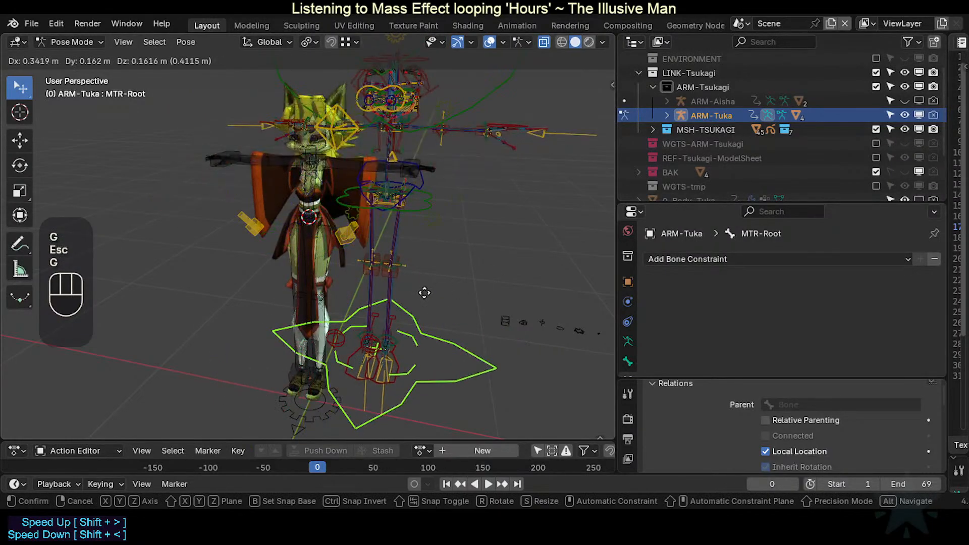
{"action": "key", "text": "Escape"}
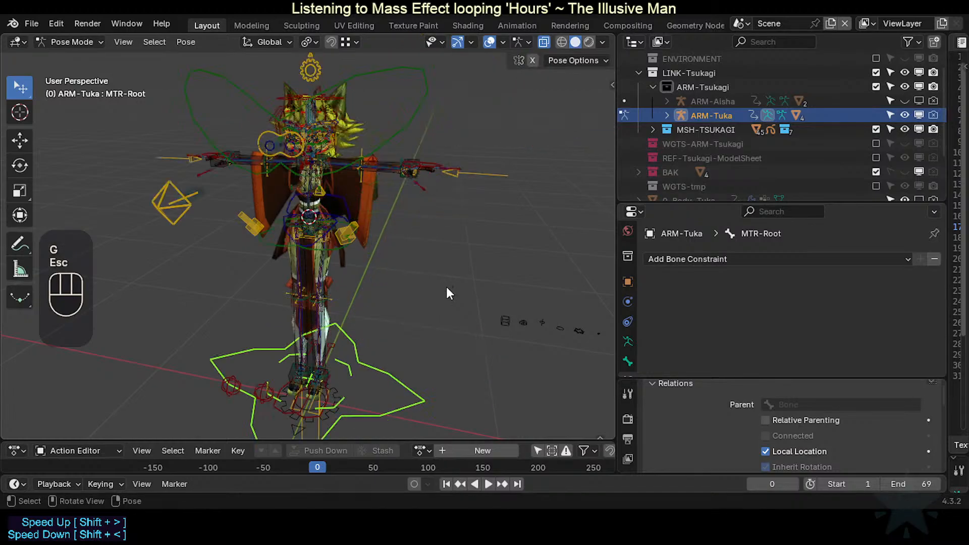
Step: Select MAP-DeltaThigh.L beside the hip in Pose Mode to check its parent bone
{"action": "scroll", "coordinate": [375, 248], "scroll_direction": "up", "scroll_amount": 1}
{"action": "key", "text": "ctrl+Tab"}
{"action": "left_click", "coordinate": [354, 229]}
{"action": "left_click", "coordinate": [363, 230]}
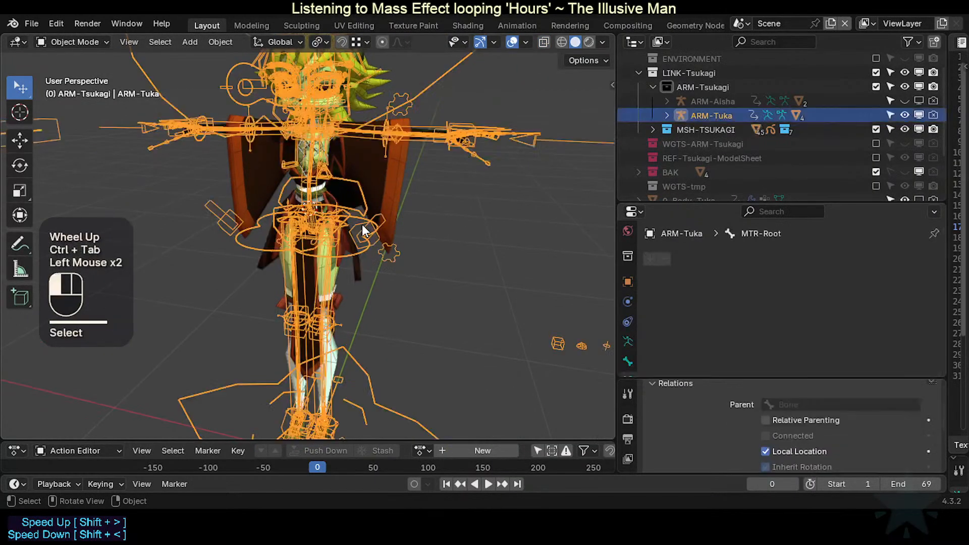
{"action": "key", "text": "ctrl+Tab"}
{"action": "left_click", "coordinate": [364, 231]}
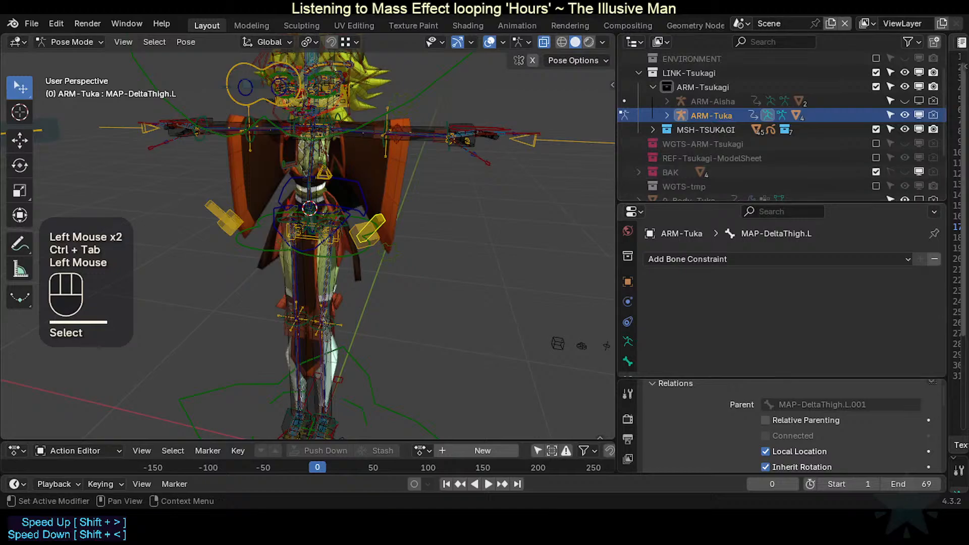
Step: Check the bone display settings and the bone constraints of MAP-DeltaThigh.L
{"action": "scroll", "coordinate": [628, 343], "scroll_direction": "down", "scroll_amount": 3}
{"action": "left_click", "coordinate": [628, 341]}
{"action": "scroll", "coordinate": [677, 335], "scroll_direction": "down", "scroll_amount": 4}
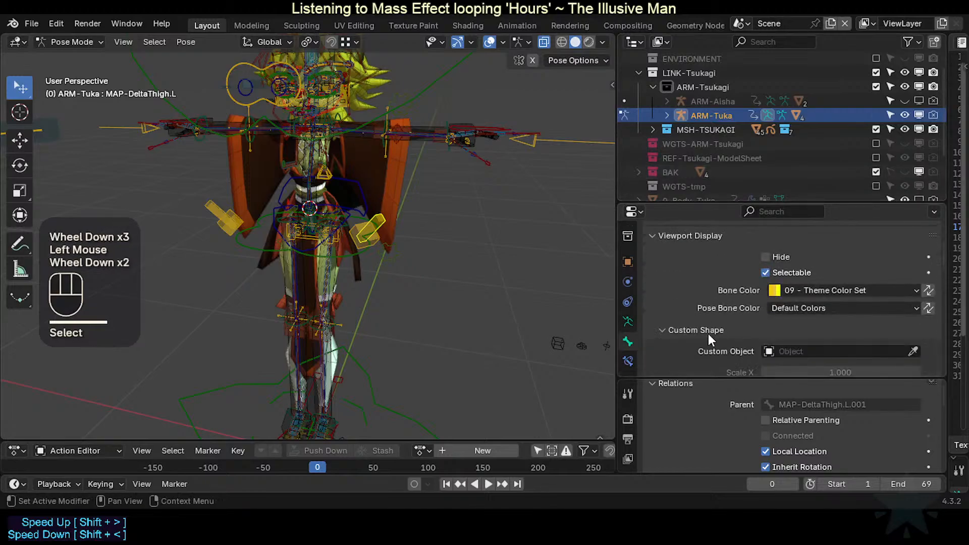
{"action": "left_click", "coordinate": [628, 361]}
{"action": "scroll", "coordinate": [702, 316], "scroll_direction": "up", "scroll_amount": 1}
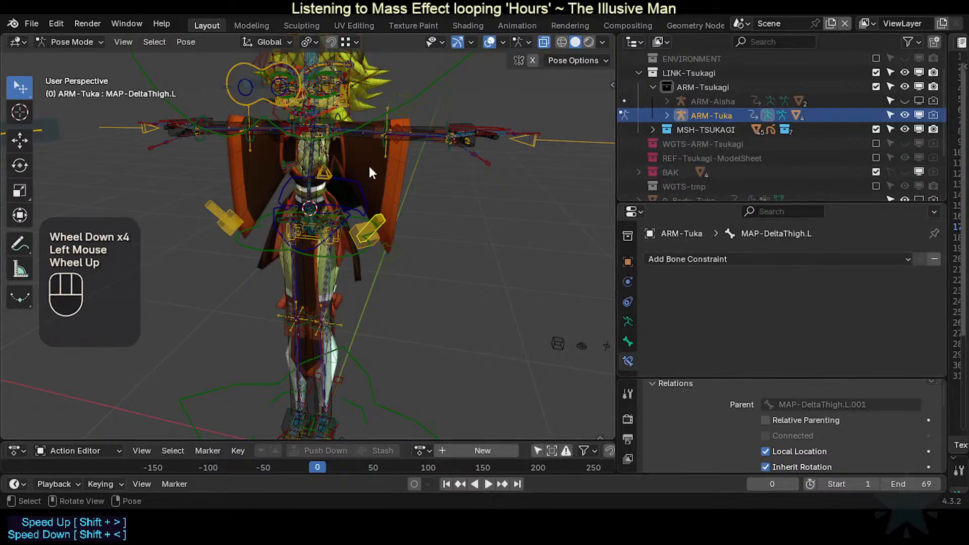
{"action": "left_click", "coordinate": [383, 234]}
{"action": "left_click", "coordinate": [383, 222]}
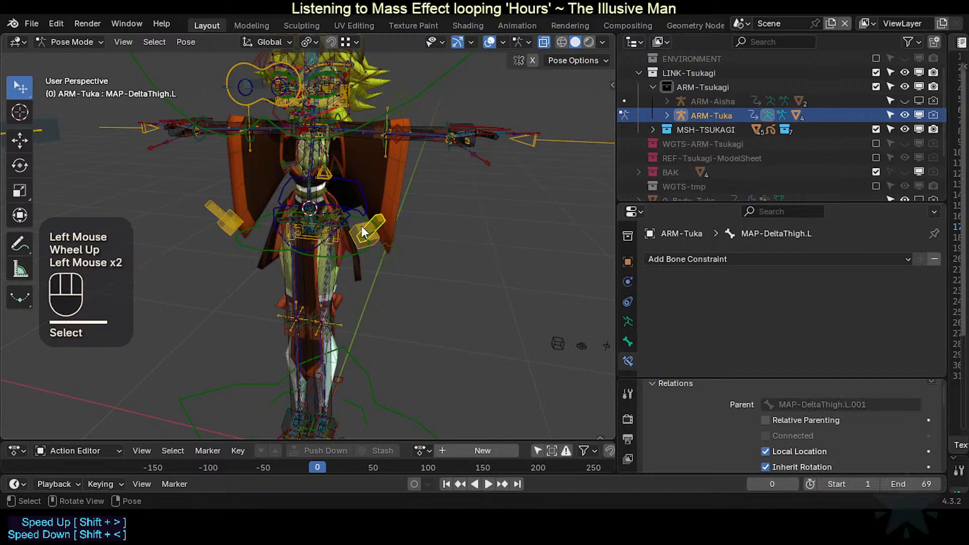
Step: Compare the parent bones of SWT-Switch-Leg.L, MAP-DeltaThigh.L and MAP-DeltaThigh.L.001 beside the left hip
{"action": "scroll", "coordinate": [382, 225], "scroll_direction": "up", "scroll_amount": 1}
{"action": "left_click", "coordinate": [394, 267]}
{"action": "left_click", "coordinate": [394, 268]}
{"action": "left_click", "coordinate": [414, 261]}
{"action": "left_click", "coordinate": [414, 261]}
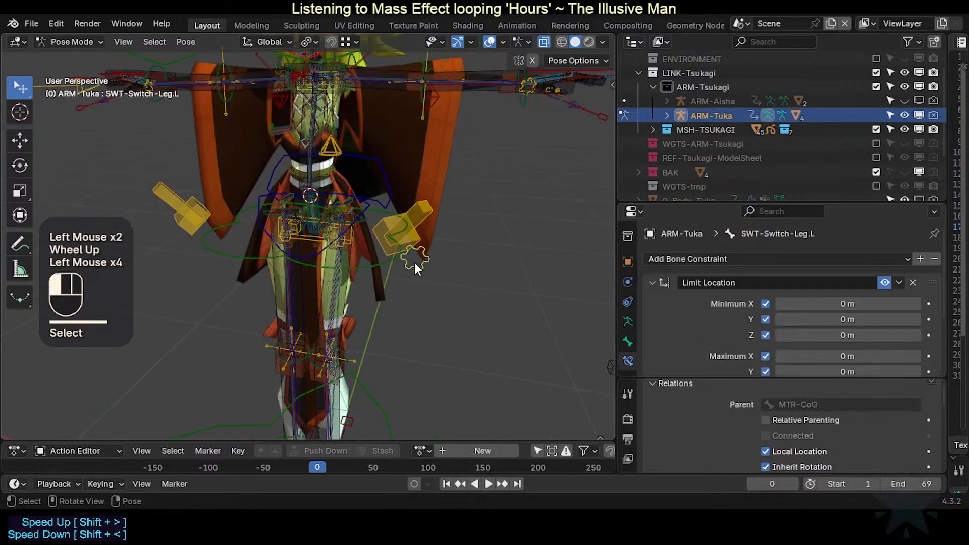
{"action": "left_click", "coordinate": [418, 213]}
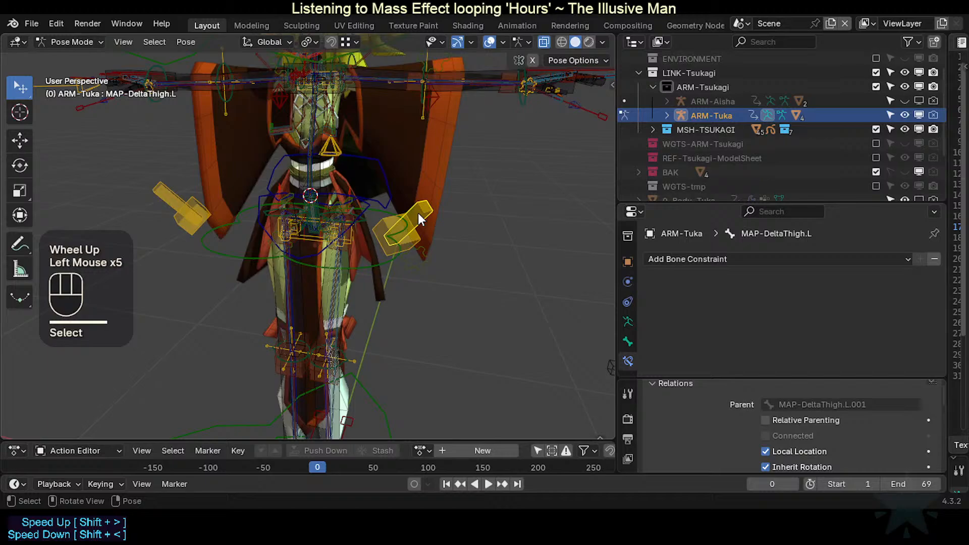
{"action": "left_click", "coordinate": [382, 235]}
Step: Review ARM-Tuka's bone collections in the viewport sidebar with the Transform section collapsed, and hide the sidebar again
{"action": "key", "text": "n"}
{"action": "scroll", "coordinate": [398, 96], "scroll_direction": "up", "scroll_amount": 2}
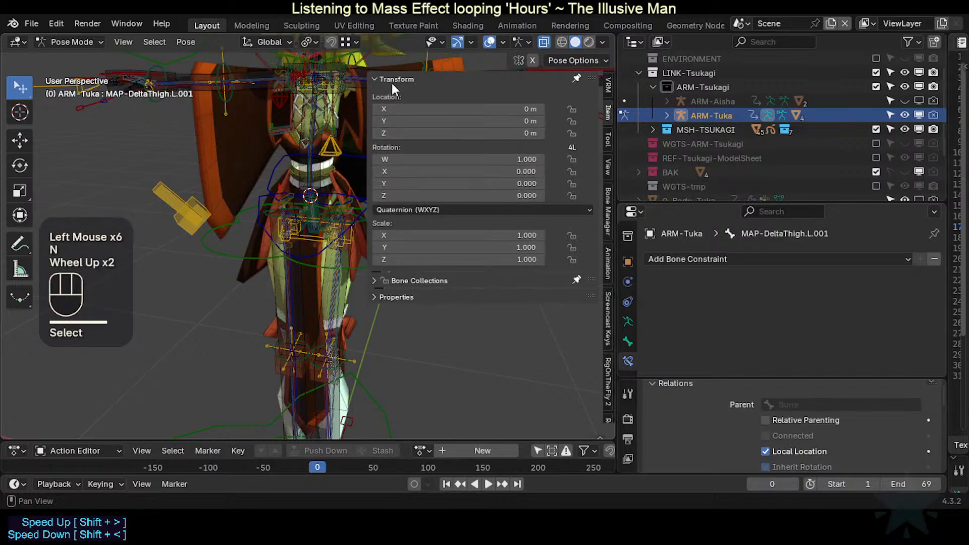
{"action": "left_click", "coordinate": [394, 79]}
{"action": "left_click", "coordinate": [397, 78]}
{"action": "left_click", "coordinate": [397, 80]}
{"action": "left_click", "coordinate": [396, 79]}
{"action": "left_click", "coordinate": [396, 79]}
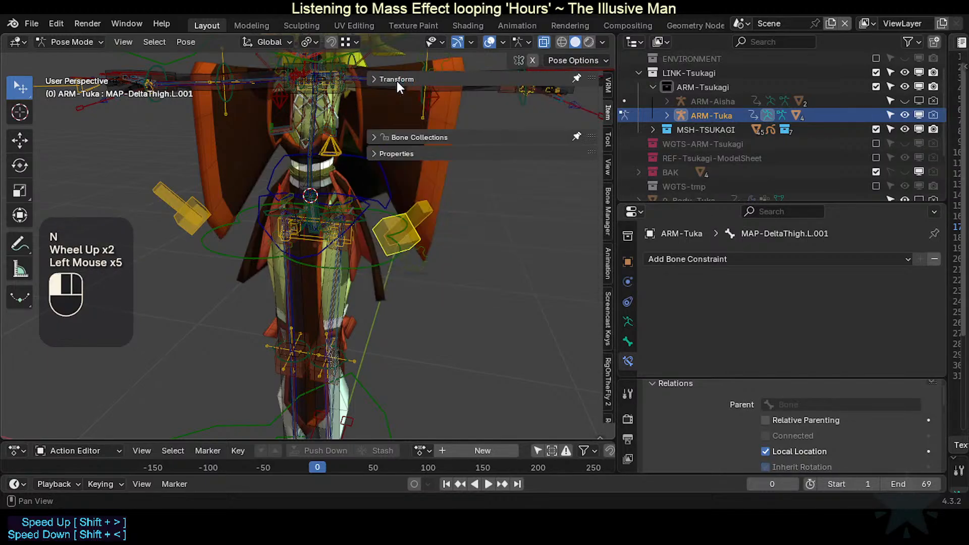
{"action": "left_click", "coordinate": [430, 211]}
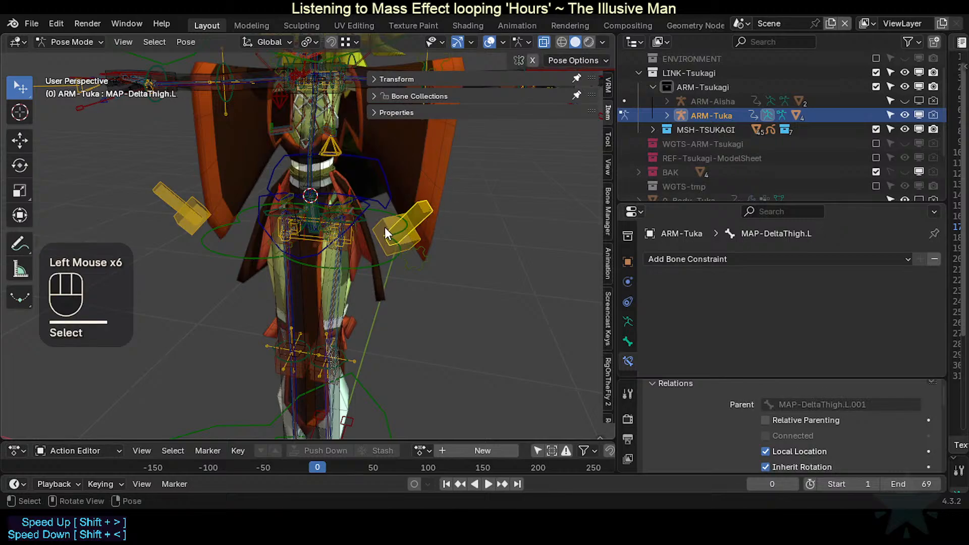
{"action": "left_click", "coordinate": [400, 94]}
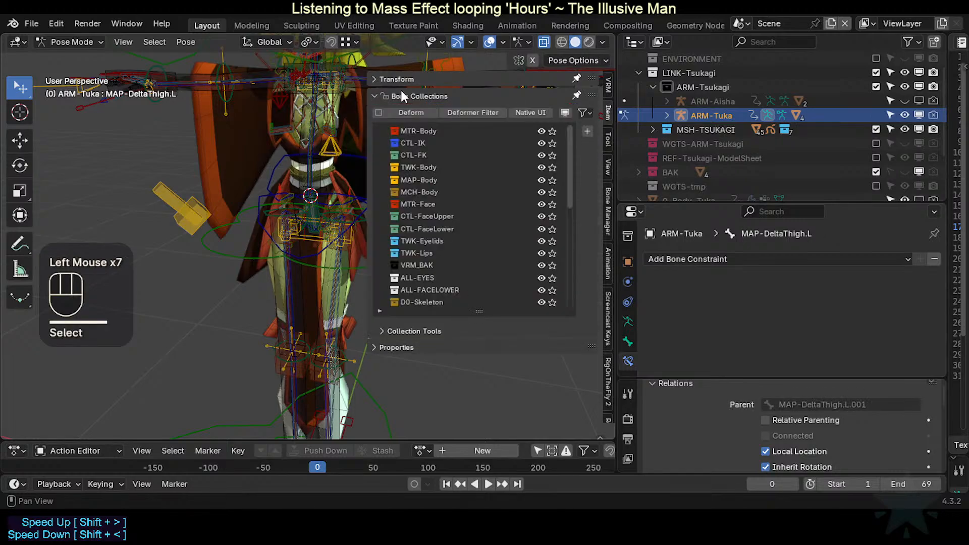
{"action": "scroll", "coordinate": [445, 159], "scroll_direction": "up", "scroll_amount": 1}
{"action": "scroll", "coordinate": [445, 159], "scroll_direction": "up", "scroll_amount": 1}
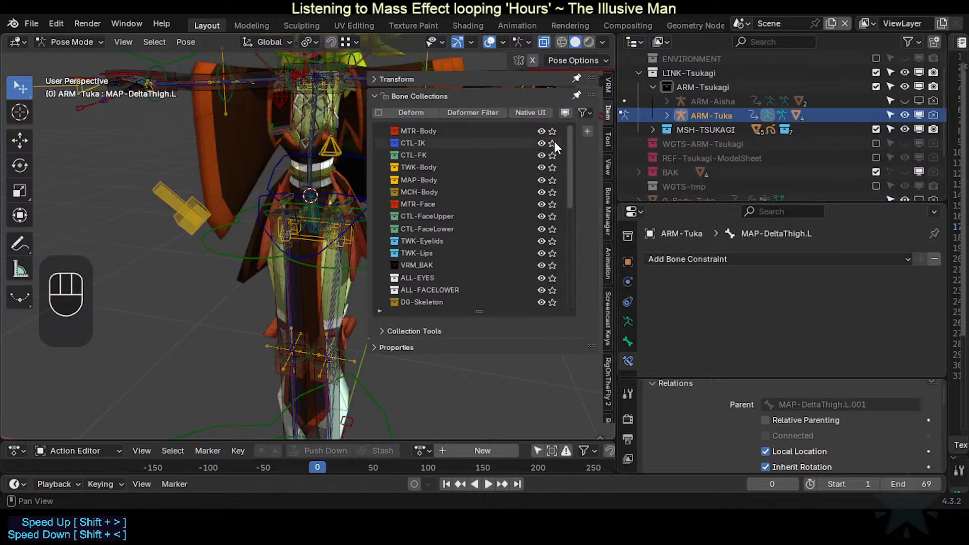
{"action": "left_click", "coordinate": [400, 92]}
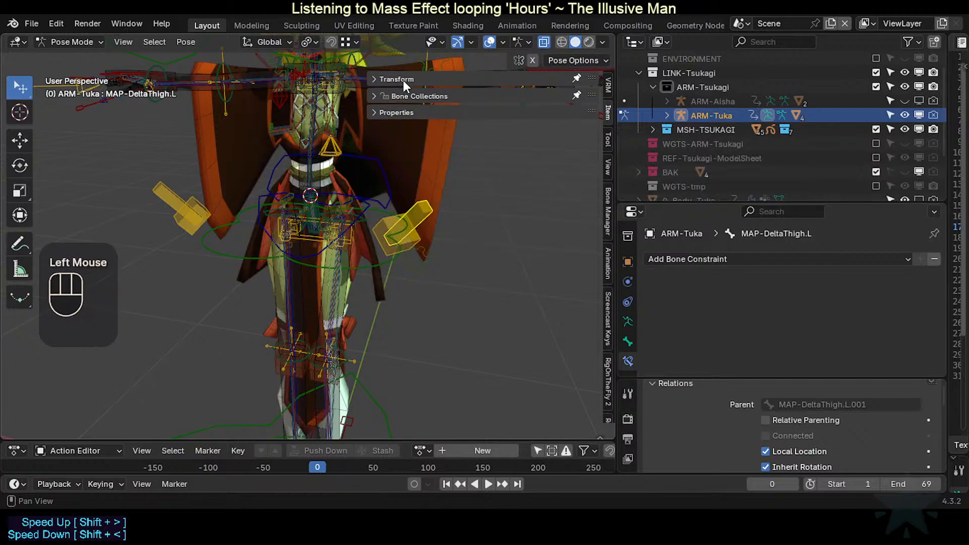
{"action": "left_click", "coordinate": [403, 78]}
{"action": "left_click", "coordinate": [404, 79]}
{"action": "key", "text": "n"}
Step: In Edit Mode, parent the MAP-DeltaThigh.L.001 bone beside the left hip to MTR-CoG
{"action": "left_click", "coordinate": [420, 210]}
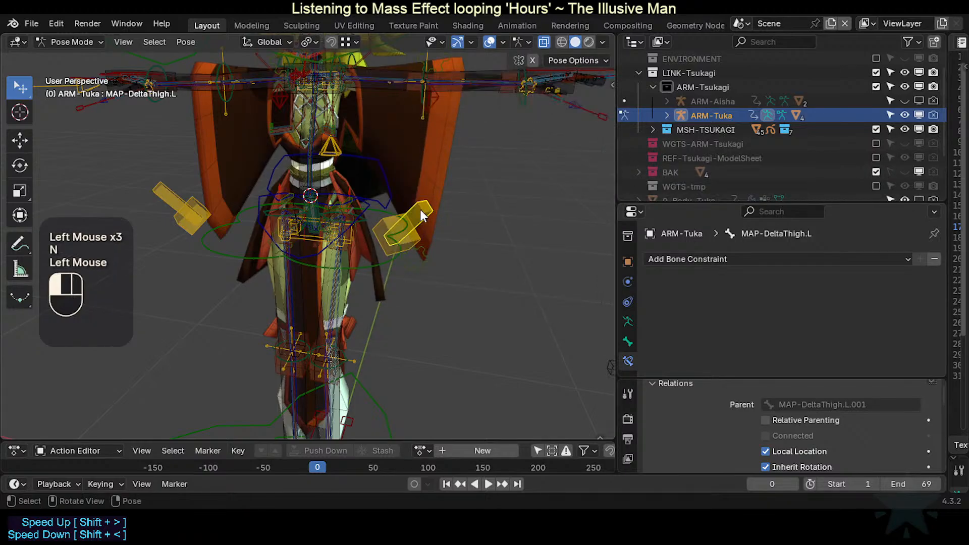
{"action": "left_click", "coordinate": [417, 230]}
{"action": "key", "text": "Tab"}
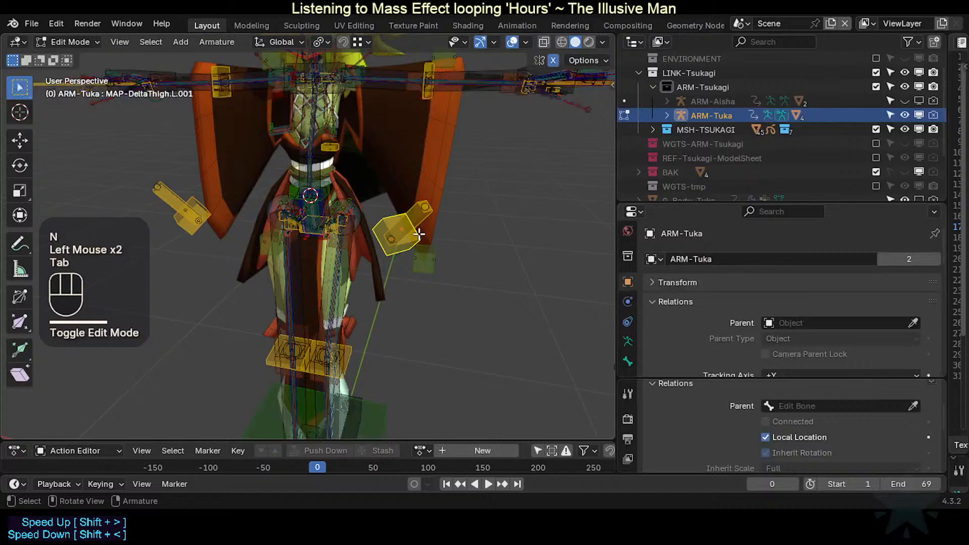
{"action": "left_click", "coordinate": [391, 216]}
{"action": "middle_click_drag", "start_coordinate": [368, 195], "coordinate": [353, 212], "text": "shift"}
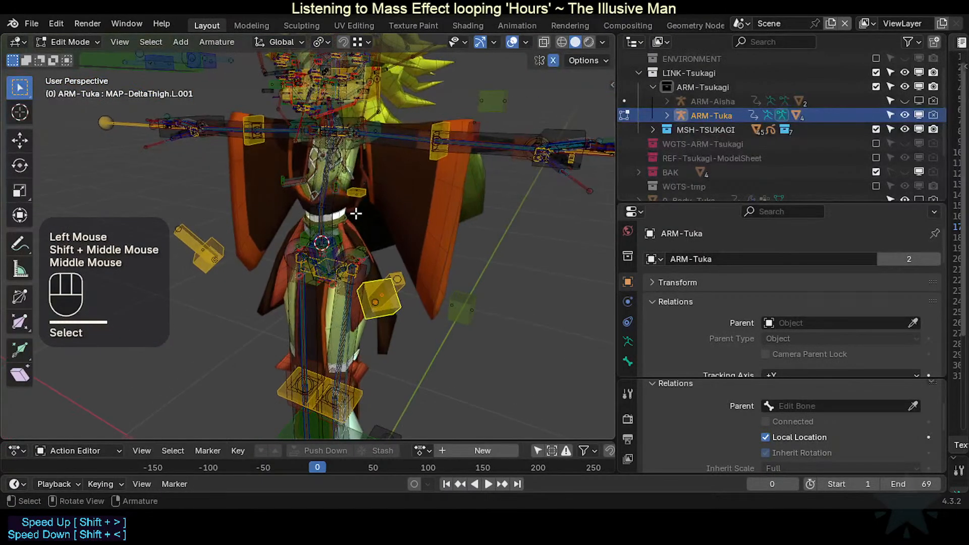
{"action": "left_click", "coordinate": [362, 197], "text": "shift"}
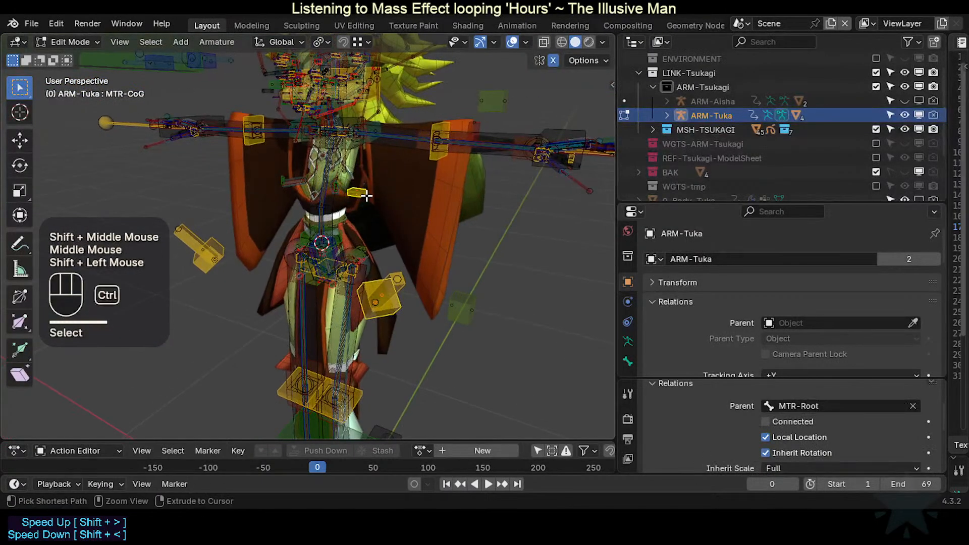
{"action": "key", "text": "ctrl+p"}
{"action": "left_click", "coordinate": [365, 193]}
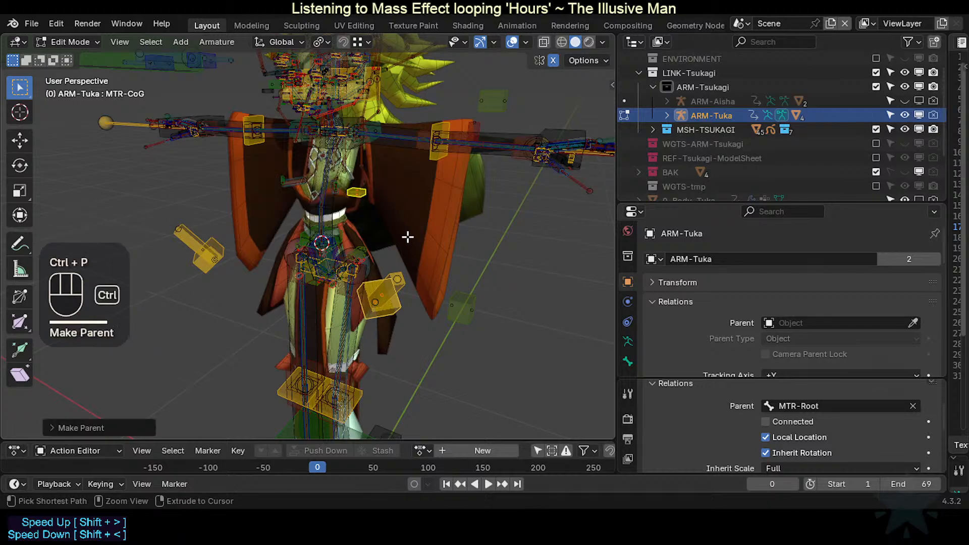
Step: Return to Pose Mode and try moving MTR-Root to test whether the thigh MAP bones follow it
{"action": "key", "text": "ctrl+2"}
{"action": "key", "text": "ctrl+Tab"}
{"action": "scroll", "coordinate": [389, 257], "scroll_direction": "down", "scroll_amount": 3}
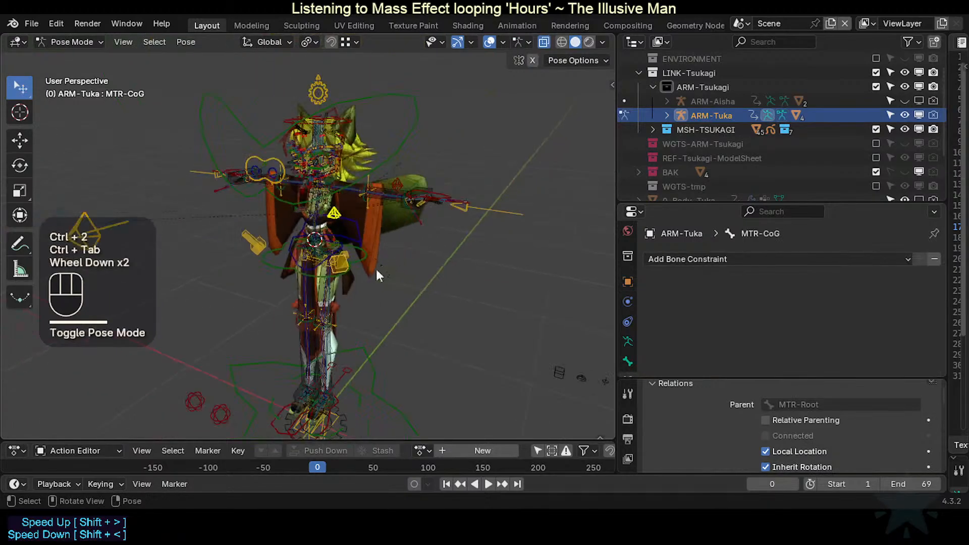
{"action": "left_click", "coordinate": [348, 344]}
{"action": "key", "text": "g"}
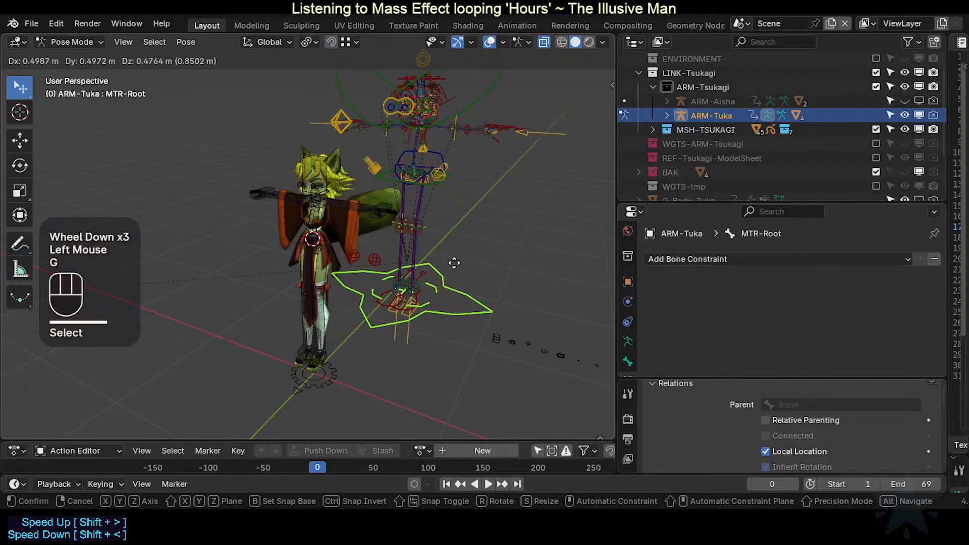
{"action": "key", "text": "Escape"}
{"action": "scroll", "coordinate": [355, 275], "scroll_direction": "up", "scroll_amount": 2}
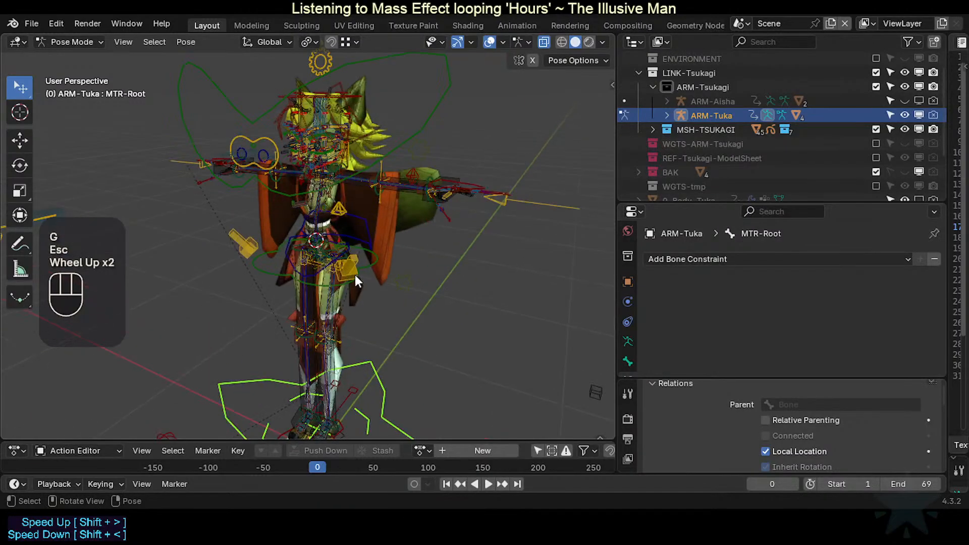
{"action": "key", "text": "g"}
{"action": "key", "text": "Escape"}
Step: Try moving MTR-Root several times while examining the feet, legs and torso for controls that stay behind
{"action": "middle_click_drag", "start_coordinate": [441, 234], "coordinate": [359, 284], "text": "shift"}
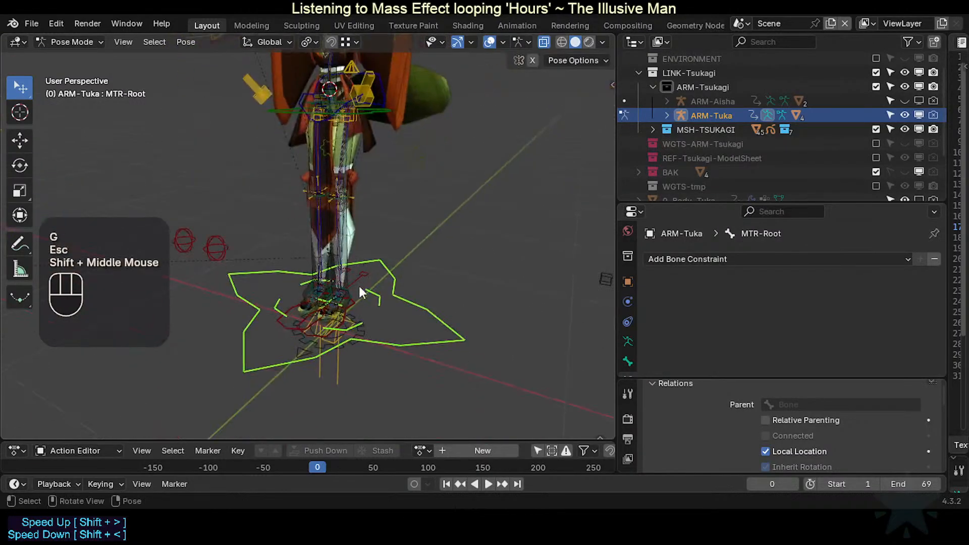
{"action": "scroll", "coordinate": [358, 287], "scroll_direction": "down", "scroll_amount": 1}
{"action": "scroll", "coordinate": [358, 293], "scroll_direction": "up", "scroll_amount": 2}
{"action": "key", "text": "g"}
{"action": "key", "text": "Escape"}
{"action": "middle_click_drag", "start_coordinate": [387, 253], "coordinate": [399, 242], "text": "shift"}
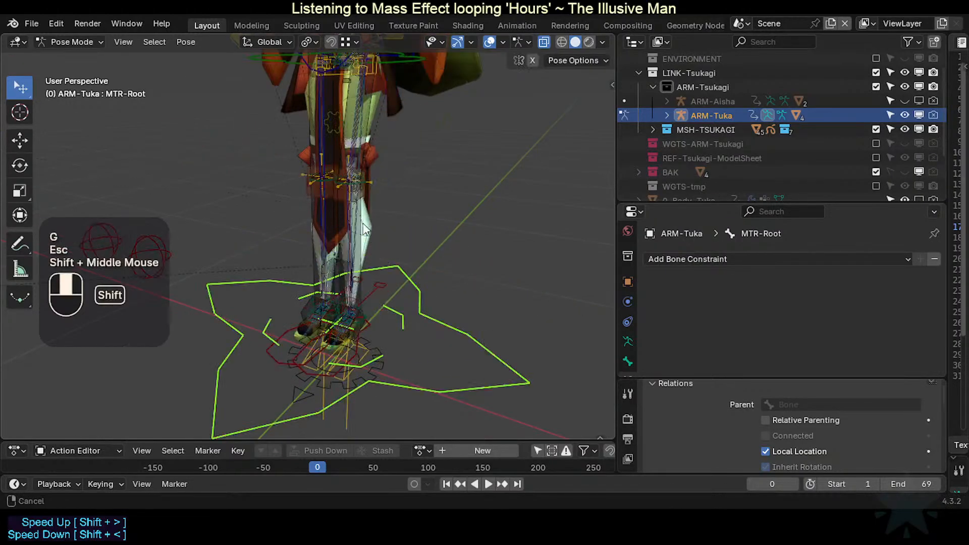
{"action": "scroll", "coordinate": [444, 222], "scroll_direction": "down", "scroll_amount": 1}
{"action": "key", "text": "g"}
{"action": "key", "text": "Escape"}
{"action": "middle_click_drag", "start_coordinate": [516, 197], "coordinate": [502, 217], "text": "shift"}
{"action": "key", "text": "g"}
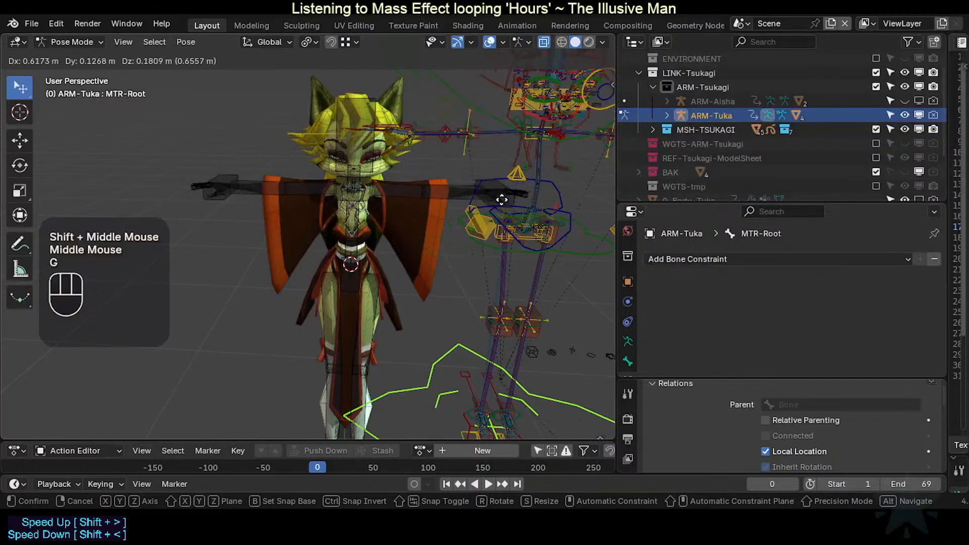
{"action": "key", "text": "Escape"}
Step: Try moving MTR-Root while examining the right arm, and select VRM-Hand.R to check its parent bone
{"action": "scroll", "coordinate": [250, 208], "scroll_direction": "up", "scroll_amount": 1}
{"action": "middle_click_drag", "start_coordinate": [250, 208], "coordinate": [421, 185], "text": "shift"}
{"action": "key", "text": "g"}
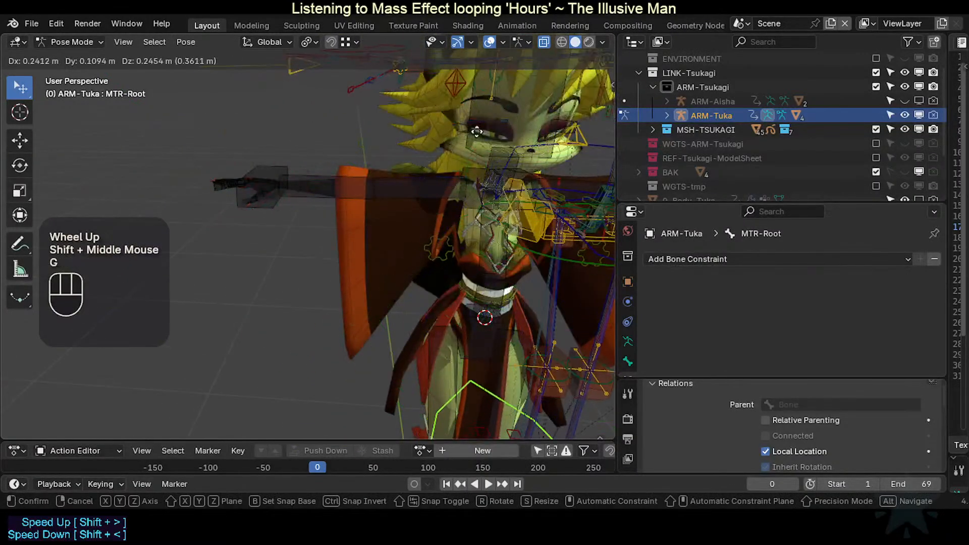
{"action": "key", "text": "Escape"}
{"action": "scroll", "coordinate": [262, 205], "scroll_direction": "up", "scroll_amount": 3}
{"action": "middle_click_drag", "start_coordinate": [262, 207], "coordinate": [289, 246], "text": "shift"}
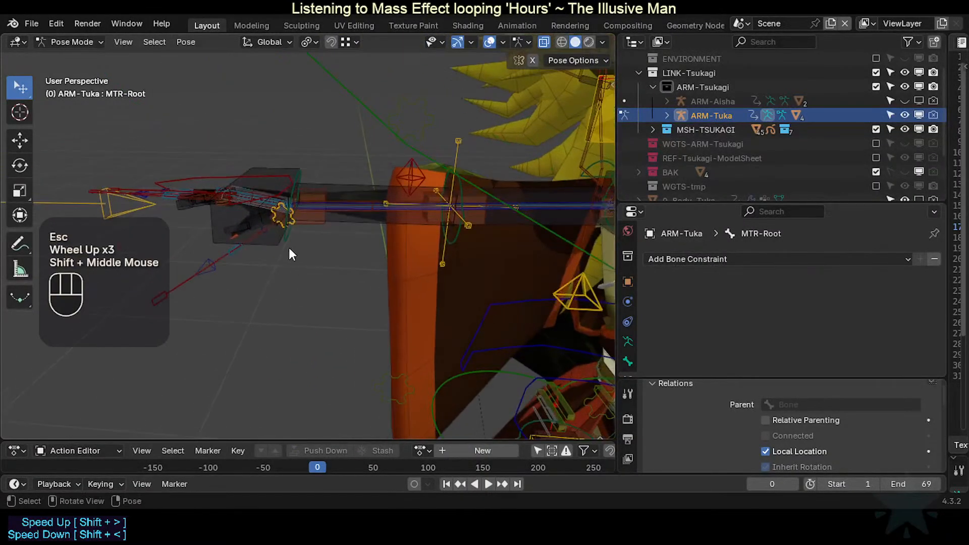
{"action": "key", "text": "g"}
{"action": "key", "text": "Escape"}
{"action": "left_click", "coordinate": [235, 237]}
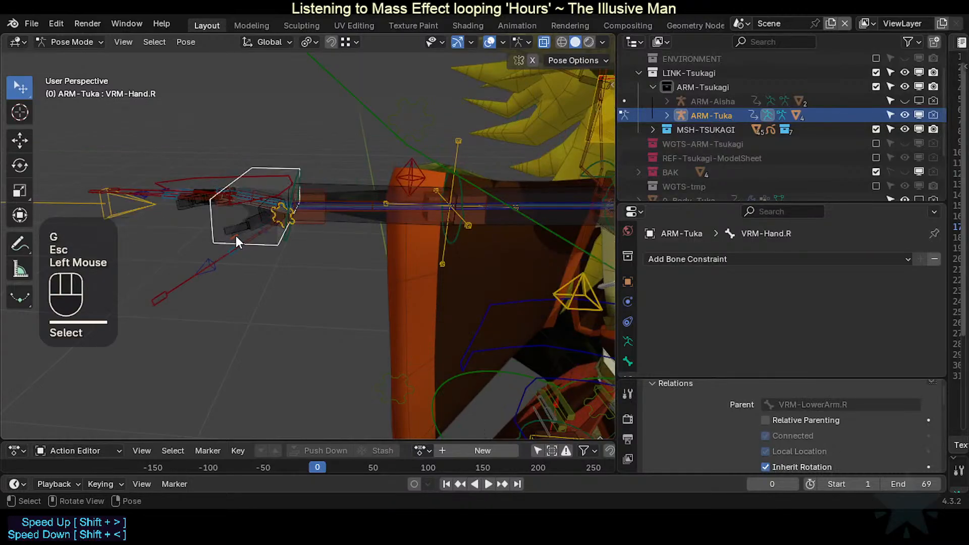
{"action": "left_click", "coordinate": [236, 237]}
{"action": "left_click", "coordinate": [235, 238]}
Step: Reselect MTR-Root and try moving it once more to recheck the whole rig
{"action": "scroll", "coordinate": [373, 237], "scroll_direction": "down", "scroll_amount": 2}
{"action": "middle_click_drag", "start_coordinate": [372, 237], "coordinate": [389, 326], "text": "shift"}
{"action": "scroll", "coordinate": [417, 256], "scroll_direction": "up", "scroll_amount": 2}
{"action": "scroll", "coordinate": [416, 254], "scroll_direction": "up", "scroll_amount": 1}
{"action": "scroll", "coordinate": [410, 256], "scroll_direction": "down", "scroll_amount": 3}
{"action": "scroll", "coordinate": [411, 257], "scroll_direction": "down", "scroll_amount": 1, "text": "shift"}
{"action": "left_click", "coordinate": [390, 334]}
{"action": "scroll", "coordinate": [390, 334], "scroll_direction": "down", "scroll_amount": 1}
{"action": "key", "text": "g"}
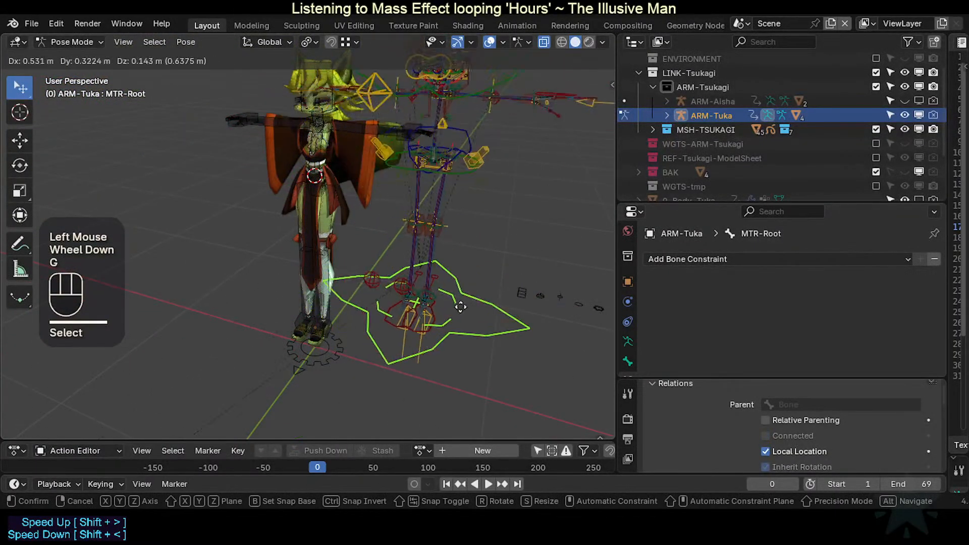
{"action": "key", "text": "Escape"}
Step: Save the TEMPLATE-RiggedModel.blend file
{"action": "middle_click_drag", "start_coordinate": [444, 304], "coordinate": [383, 274], "text": "shift"}
{"action": "scroll", "coordinate": [458, 242], "scroll_direction": "up", "scroll_amount": 2}
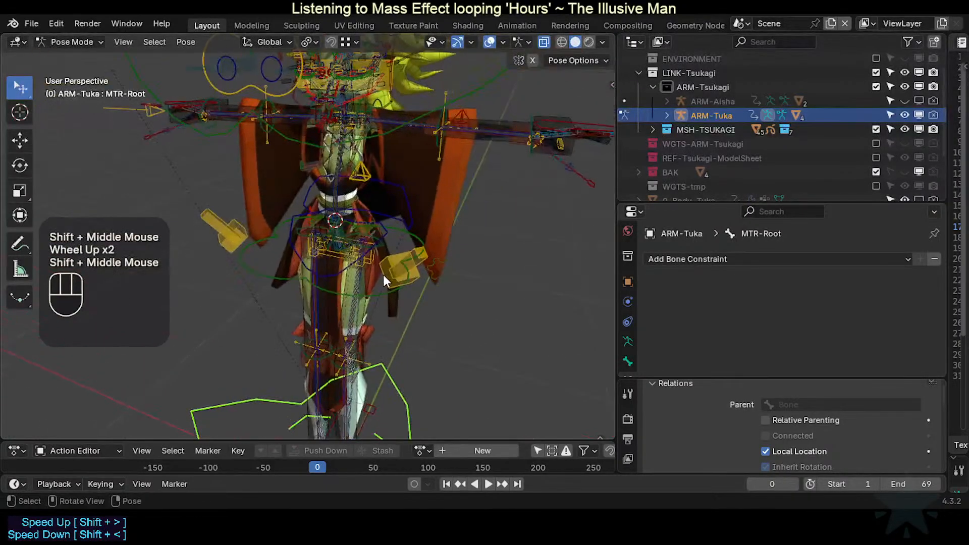
{"action": "scroll", "coordinate": [386, 247], "scroll_direction": "up", "scroll_amount": 2}
{"action": "key", "text": "ctrl+s"}
Step: Examine the torso, left arm and head controls of ARM-Tuka from several angles
{"action": "middle_click_drag", "start_coordinate": [385, 171], "coordinate": [364, 262], "text": "shift"}
{"action": "scroll", "coordinate": [368, 243], "scroll_direction": "up", "scroll_amount": 1}
{"action": "scroll", "coordinate": [363, 277], "scroll_direction": "down", "scroll_amount": 1}
{"action": "scroll", "coordinate": [364, 273], "scroll_direction": "down", "scroll_amount": 1}
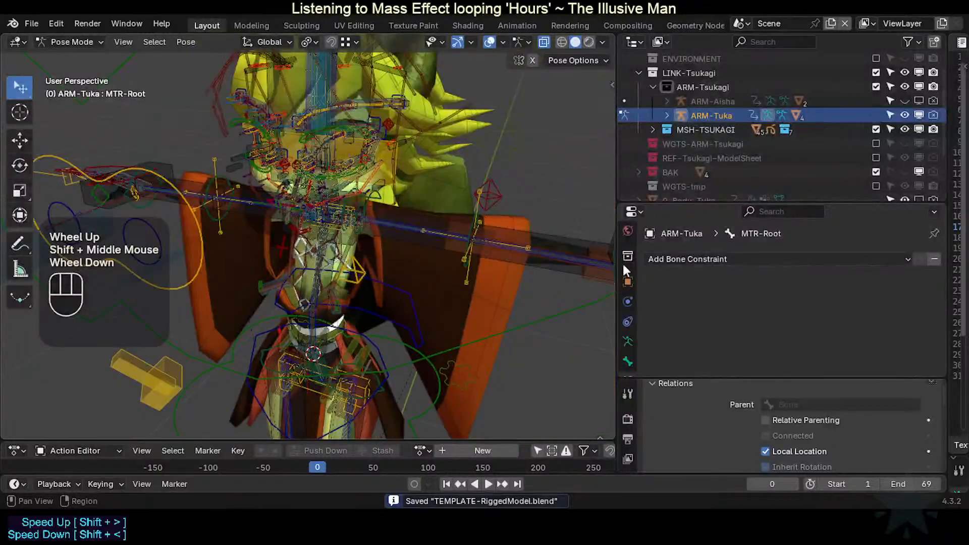
{"action": "middle_click_drag", "start_coordinate": [482, 239], "coordinate": [389, 238], "text": "shift"}
{"action": "scroll", "coordinate": [492, 263], "scroll_direction": "down", "scroll_amount": 1}
{"action": "scroll", "coordinate": [489, 265], "scroll_direction": "down", "scroll_amount": 1}
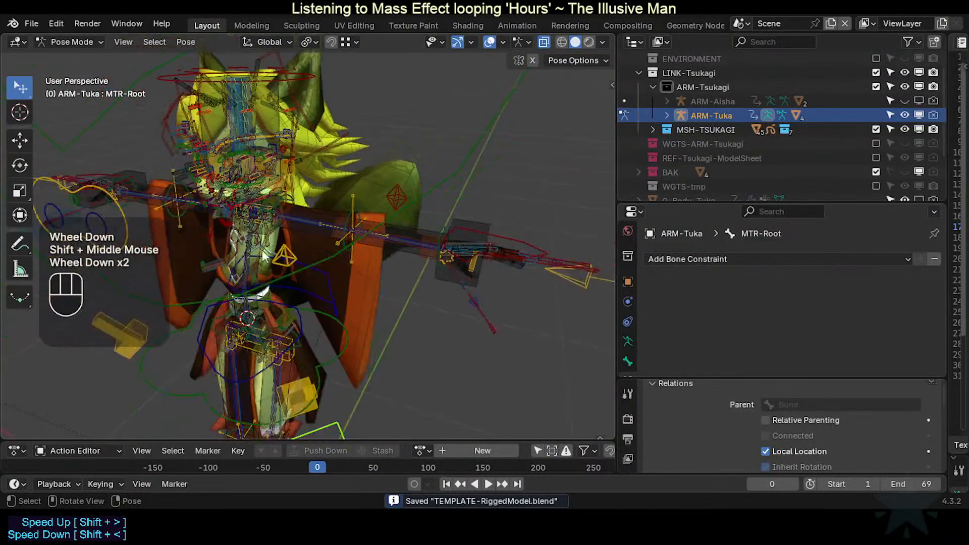
{"action": "middle_click_drag", "start_coordinate": [261, 132], "coordinate": [298, 151]}
{"action": "middle_click_drag", "start_coordinate": [287, 151], "coordinate": [361, 154]}
{"action": "scroll", "coordinate": [361, 156], "scroll_direction": "up", "scroll_amount": 2}
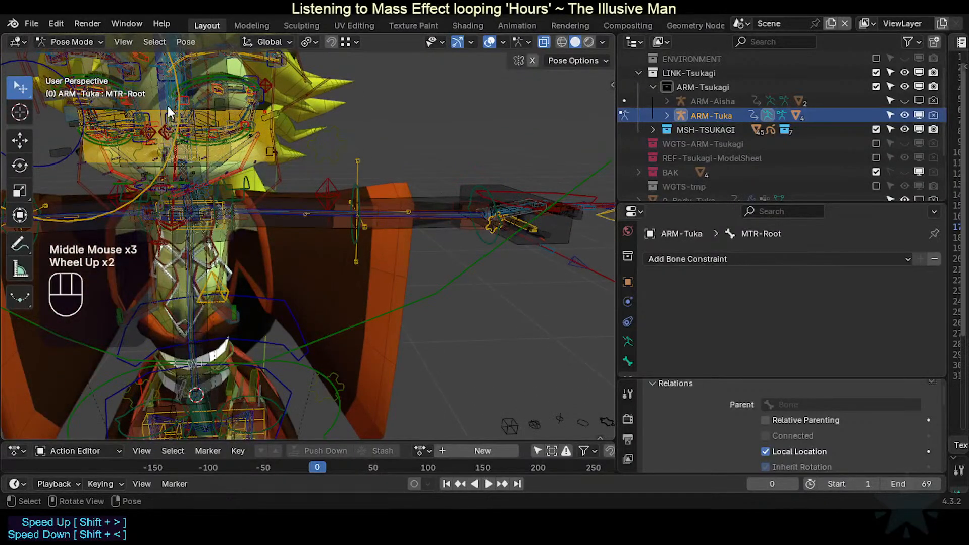
{"action": "middle_click_drag", "start_coordinate": [205, 126], "coordinate": [133, 123]}
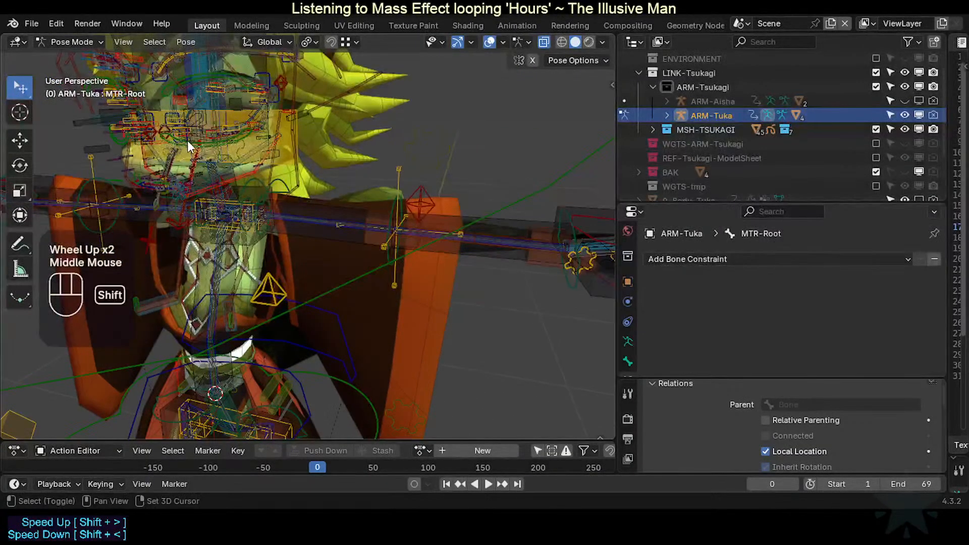
{"action": "middle_click_drag", "start_coordinate": [187, 140], "coordinate": [344, 255], "text": "shift"}
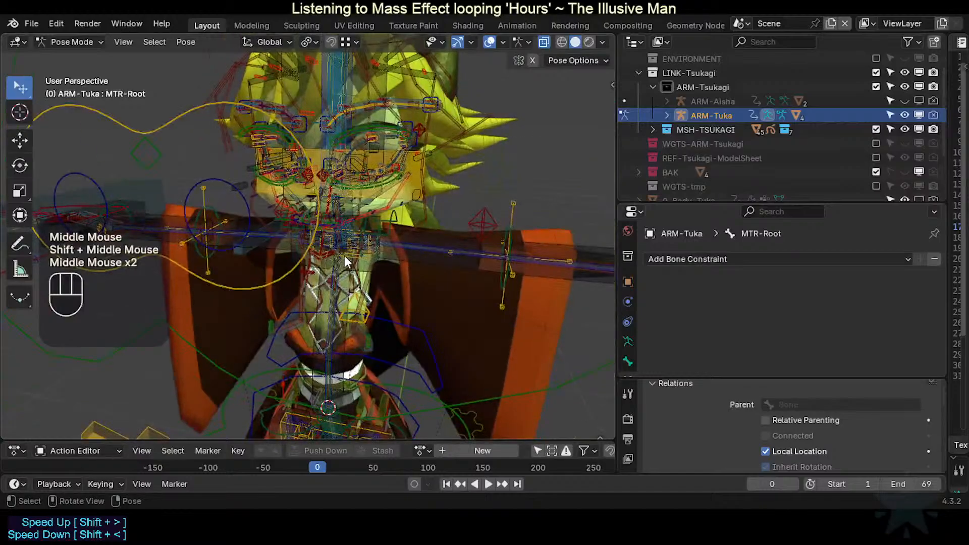
Step: Examine the eye, brow and mouth controls on the face up close from the side and front
{"action": "scroll", "coordinate": [344, 255], "scroll_direction": "up", "scroll_amount": 2}
{"action": "middle_click_drag", "start_coordinate": [331, 221], "coordinate": [286, 259], "text": "shift"}
{"action": "middle_click_drag", "start_coordinate": [344, 220], "coordinate": [349, 194]}
{"action": "scroll", "coordinate": [377, 187], "scroll_direction": "up", "scroll_amount": 1}
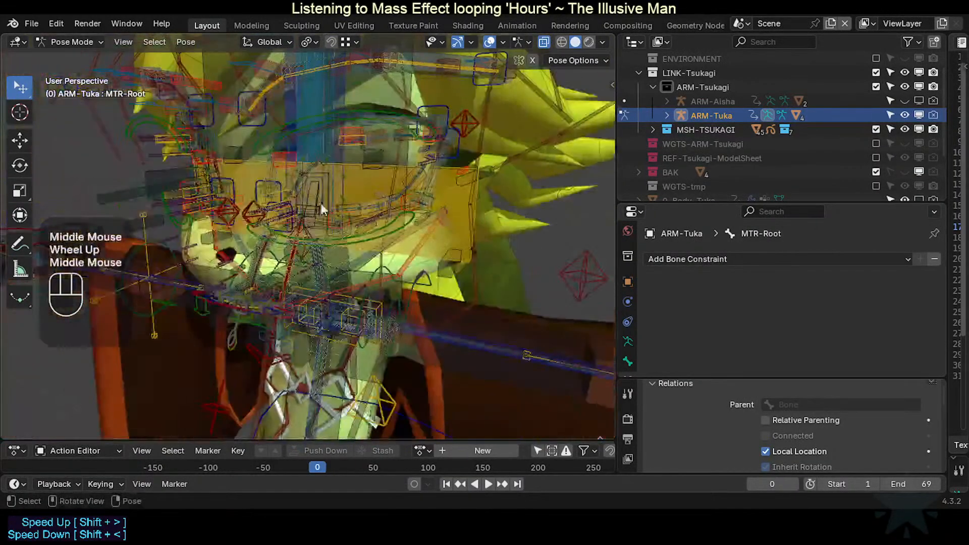
{"action": "scroll", "coordinate": [347, 196], "scroll_direction": "down", "scroll_amount": 2}
{"action": "scroll", "coordinate": [361, 210], "scroll_direction": "up", "scroll_amount": 2}
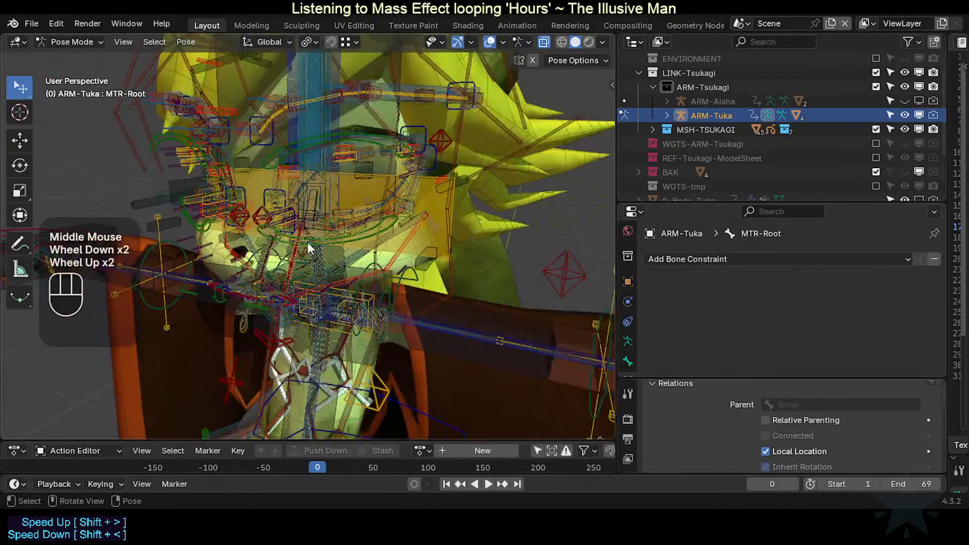
{"action": "middle_click_drag", "start_coordinate": [316, 225], "coordinate": [376, 220]}
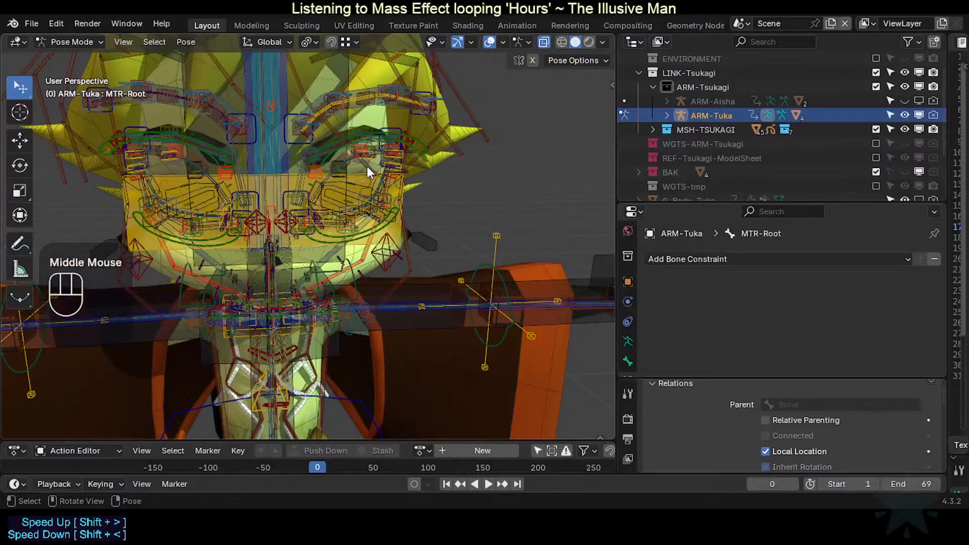
{"action": "scroll", "coordinate": [368, 167], "scroll_direction": "down", "scroll_amount": 2}
{"action": "scroll", "coordinate": [371, 171], "scroll_direction": "up", "scroll_amount": 1}
{"action": "left_click", "coordinate": [441, 126]}
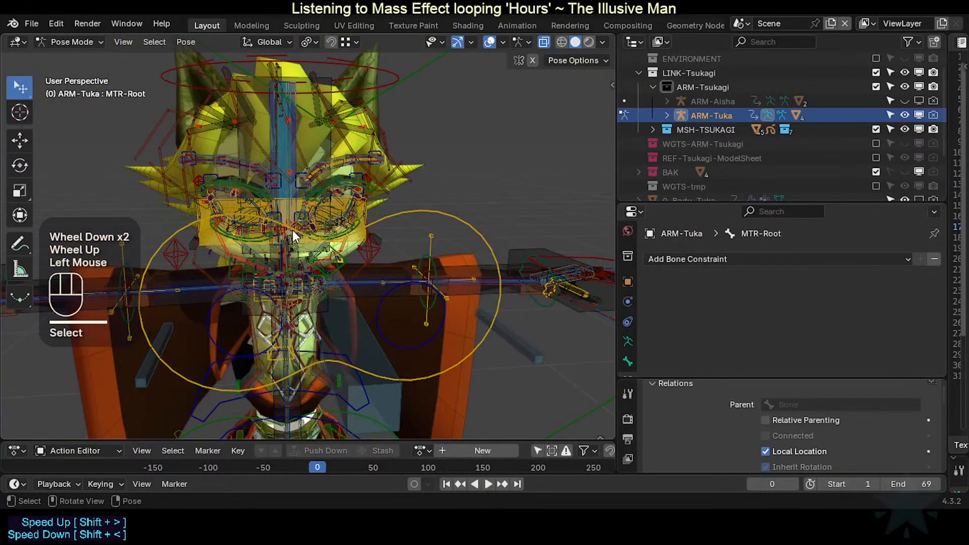
{"action": "left_click", "coordinate": [434, 130]}
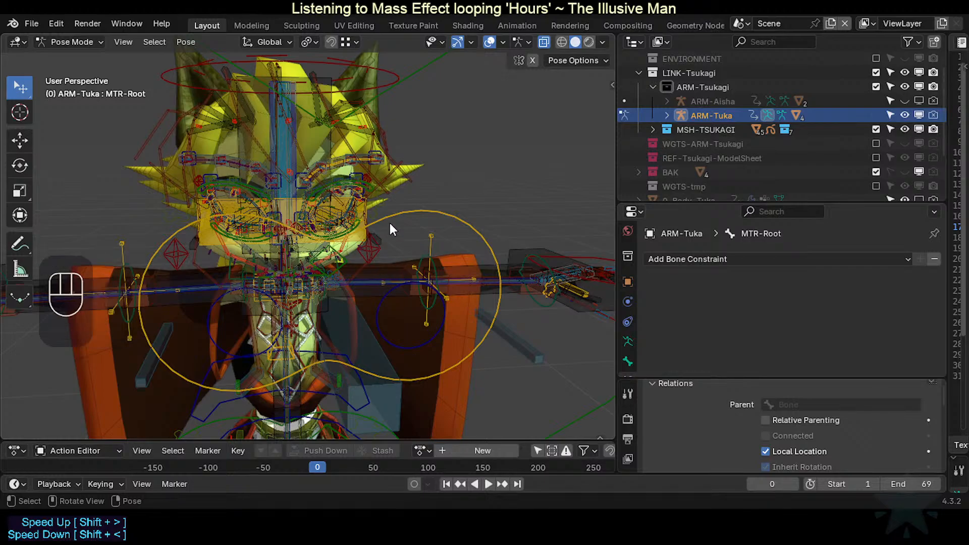
{"action": "scroll", "coordinate": [388, 227], "scroll_direction": "up", "scroll_amount": 2}
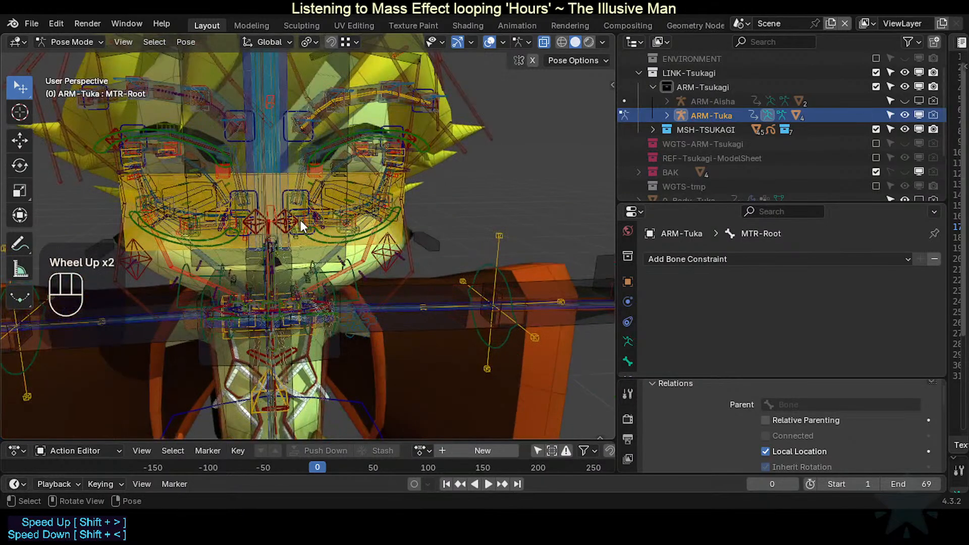
Step: Select the C-IK-EyeHole-T-I.L control beside the nose bridge and view it in relation to the whole upper body rig
{"action": "left_click", "coordinate": [288, 193]}
{"action": "left_click", "coordinate": [288, 192]}
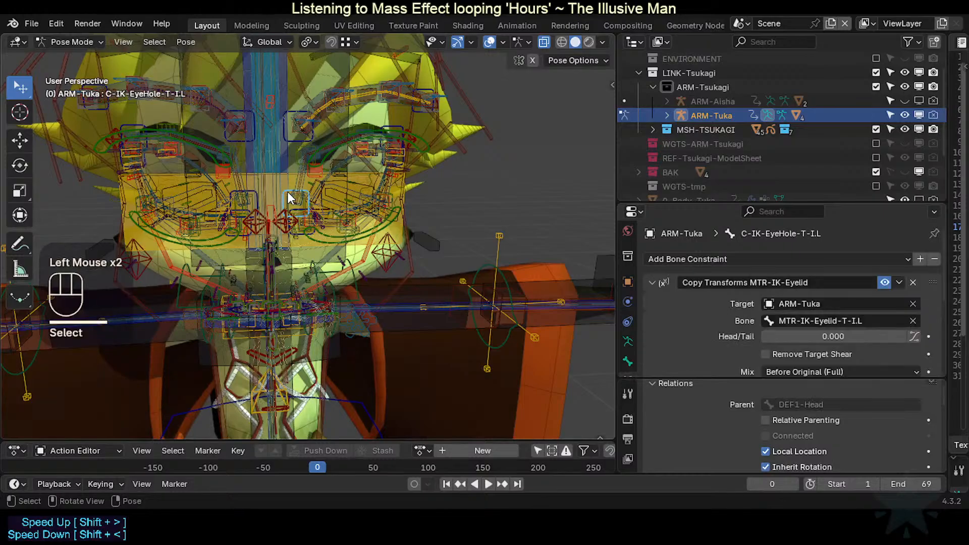
{"action": "scroll", "coordinate": [381, 216], "scroll_direction": "down", "scroll_amount": 2}
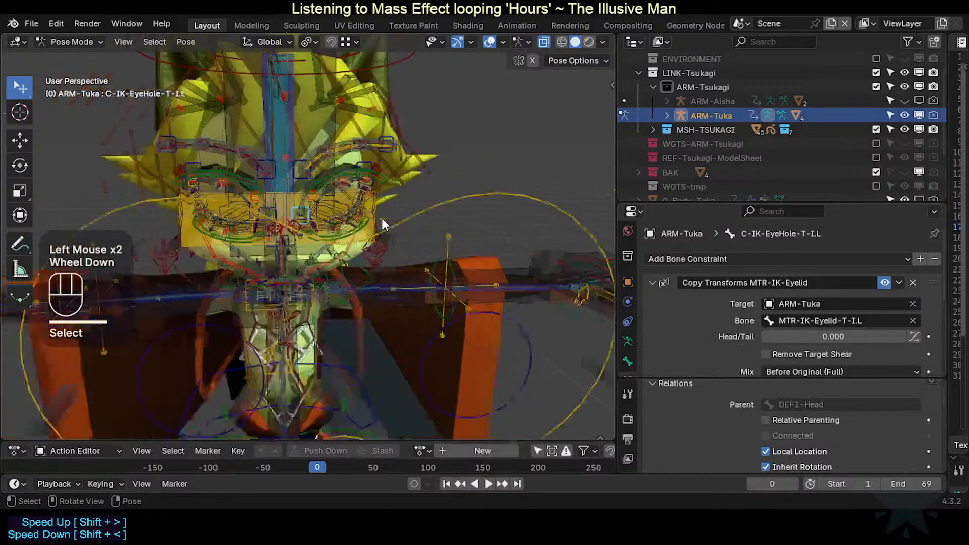
{"action": "scroll", "coordinate": [344, 250], "scroll_direction": "down", "scroll_amount": 2}
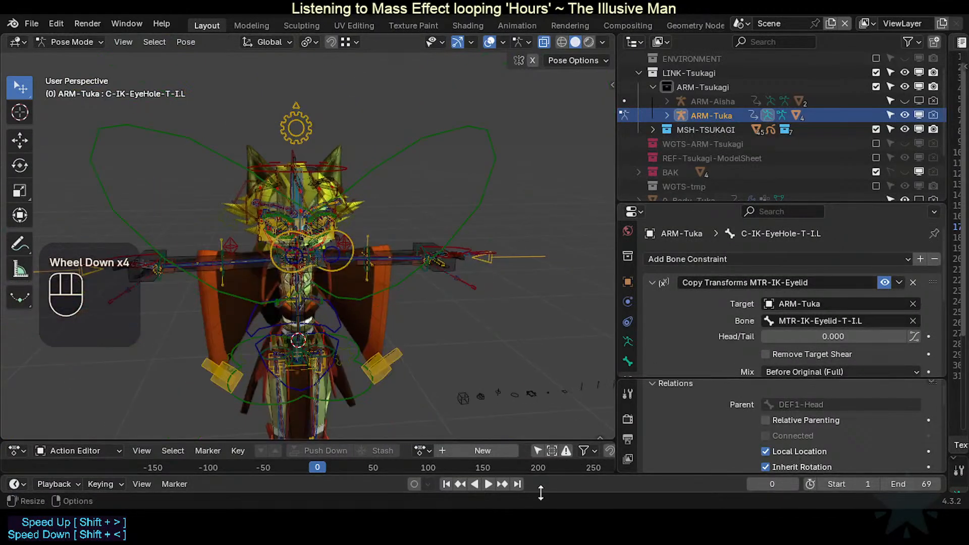
{"action": "scroll", "coordinate": [355, 331], "scroll_direction": "up", "scroll_amount": 2}
{"action": "scroll", "coordinate": [374, 298], "scroll_direction": "down", "scroll_amount": 2}
Step: Switch ARM-Tuka to Object Mode and examine the chest and neck area of the character up close
{"action": "key", "text": "ctrl+Tab"}
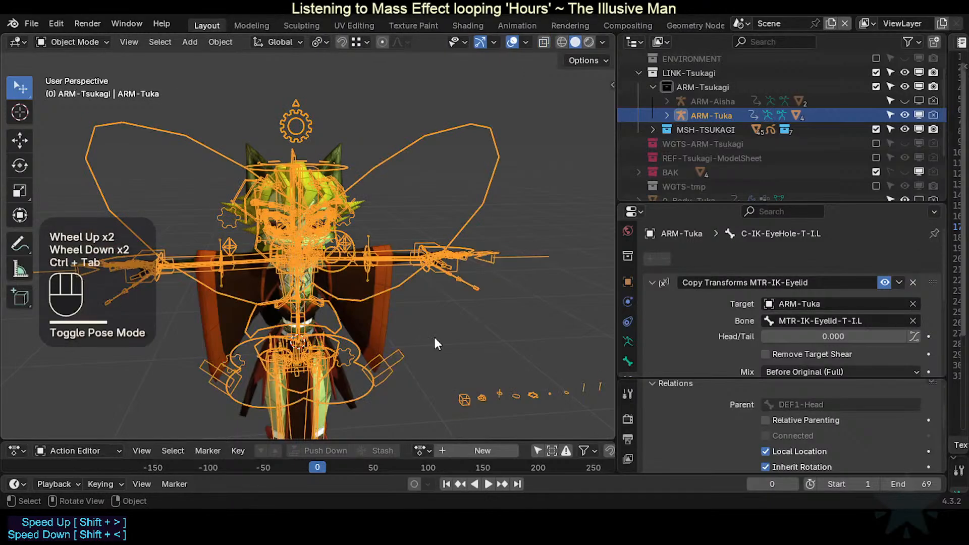
{"action": "left_click", "coordinate": [430, 353]}
{"action": "middle_click_drag", "start_coordinate": [428, 359], "coordinate": [426, 323], "text": "shift"}
{"action": "scroll", "coordinate": [426, 268], "scroll_direction": "up", "scroll_amount": 2}
{"action": "middle_click_drag", "start_coordinate": [427, 323], "coordinate": [394, 337]}
{"action": "middle_click_drag", "start_coordinate": [394, 337], "coordinate": [304, 288]}
{"action": "scroll", "coordinate": [316, 306], "scroll_direction": "up", "scroll_amount": 1}
{"action": "scroll", "coordinate": [317, 306], "scroll_direction": "up", "scroll_amount": 1}
{"action": "left_click", "coordinate": [299, 249]}
{"action": "middle_click_drag", "start_coordinate": [311, 217], "coordinate": [317, 259], "text": "shift"}
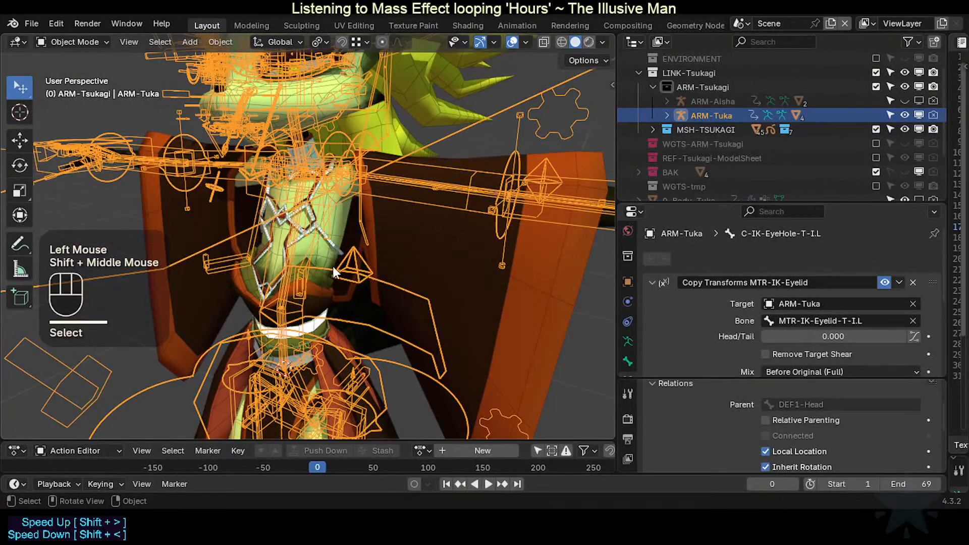
{"action": "scroll", "coordinate": [298, 256], "scroll_direction": "down", "scroll_amount": 1}
{"action": "scroll", "coordinate": [298, 256], "scroll_direction": "up", "scroll_amount": 2}
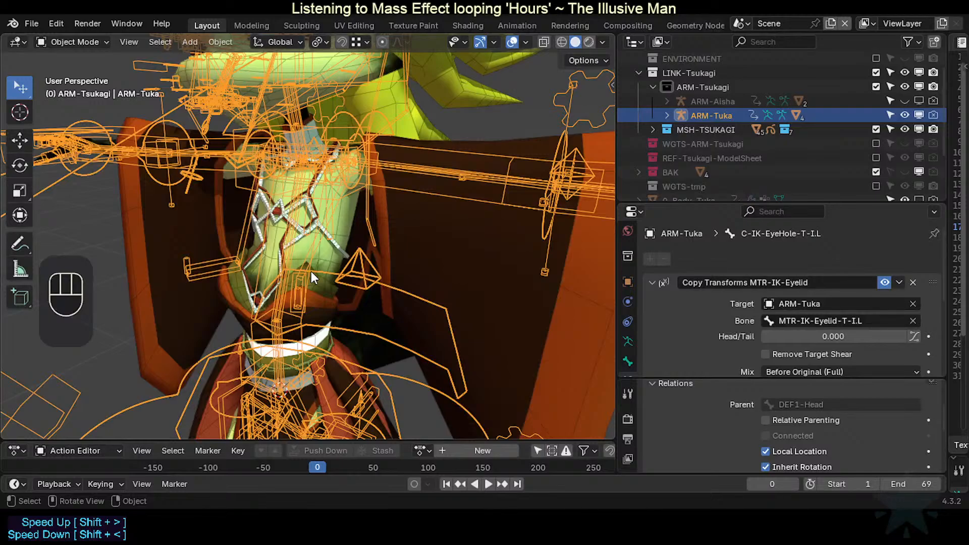
{"action": "middle_click_drag", "start_coordinate": [462, 208], "coordinate": [407, 195], "text": "shift"}
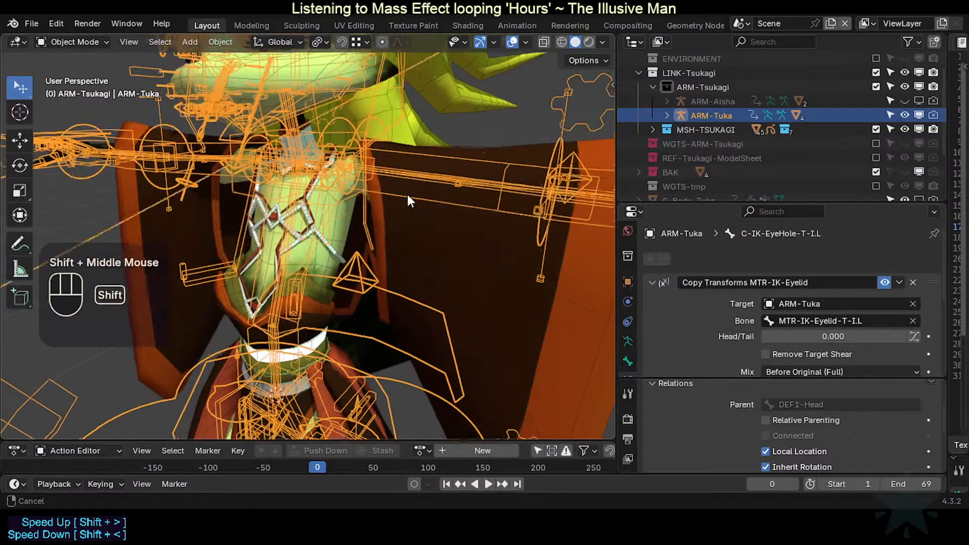
{"action": "scroll", "coordinate": [354, 243], "scroll_direction": "up", "scroll_amount": 2}
{"action": "middle_click_drag", "start_coordinate": [331, 277], "coordinate": [404, 298], "text": "shift"}
{"action": "scroll", "coordinate": [297, 262], "scroll_direction": "down", "scroll_amount": 3}
{"action": "scroll", "coordinate": [384, 316], "scroll_direction": "up", "scroll_amount": 1}
{"action": "middle_click_drag", "start_coordinate": [403, 298], "coordinate": [417, 280]}
Step: Return ARM-Tuka to Pose Mode and examine the head, torso, arm and hip controls from several angles
{"action": "key", "text": "ctrl+Tab"}
{"action": "scroll", "coordinate": [419, 286], "scroll_direction": "up", "scroll_amount": 2}
{"action": "scroll", "coordinate": [420, 285], "scroll_direction": "down", "scroll_amount": 4}
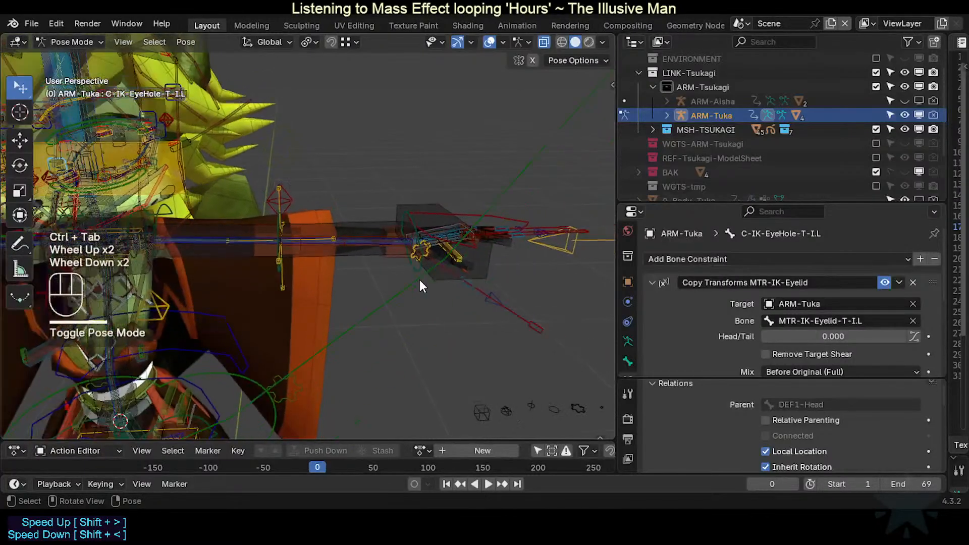
{"action": "middle_click_drag", "start_coordinate": [223, 299], "coordinate": [429, 277], "text": "shift"}
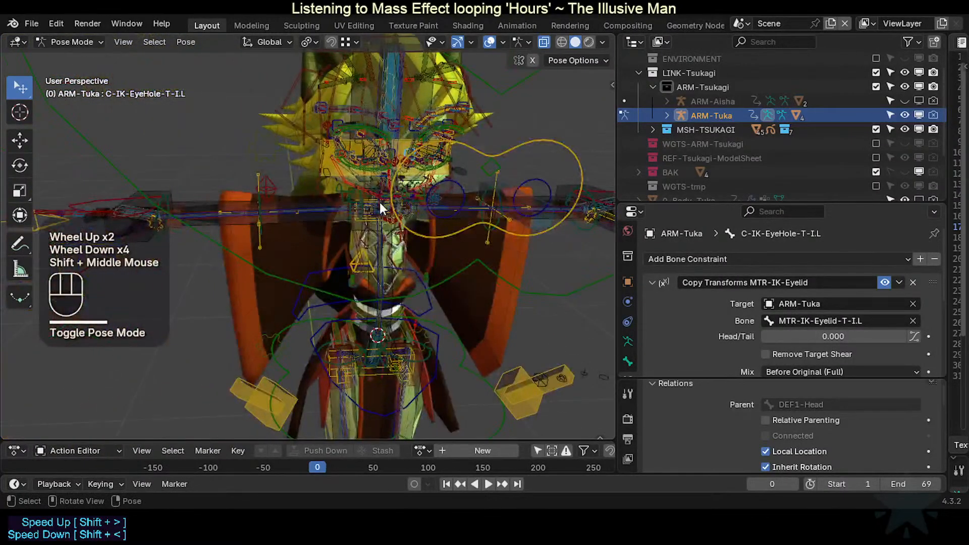
{"action": "middle_click_drag", "start_coordinate": [380, 202], "coordinate": [318, 262], "text": "shift"}
{"action": "scroll", "coordinate": [338, 244], "scroll_direction": "up", "scroll_amount": 1}
{"action": "middle_click_drag", "start_coordinate": [341, 318], "coordinate": [344, 256], "text": "shift"}
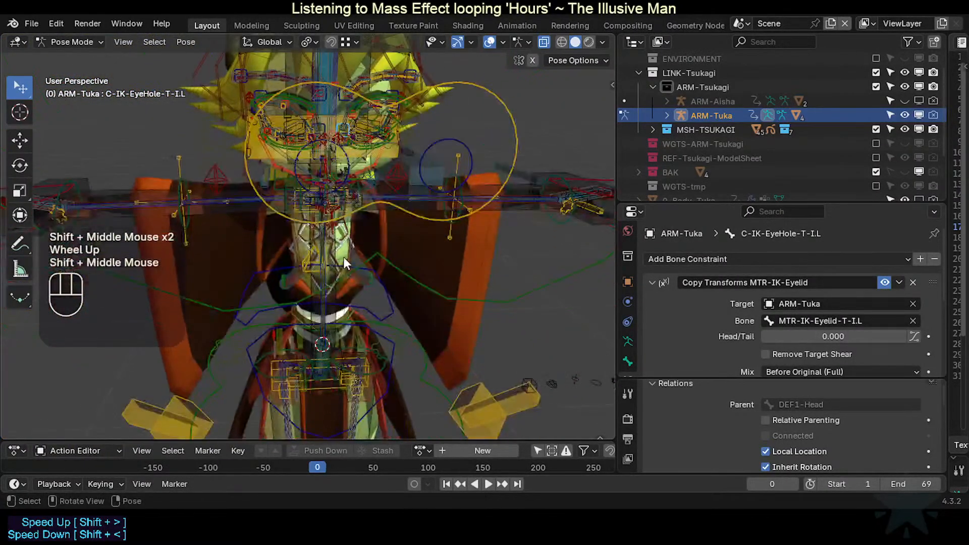
{"action": "scroll", "coordinate": [350, 311], "scroll_direction": "down", "scroll_amount": 2}
{"action": "middle_click_drag", "start_coordinate": [365, 367], "coordinate": [430, 257], "text": "shift"}
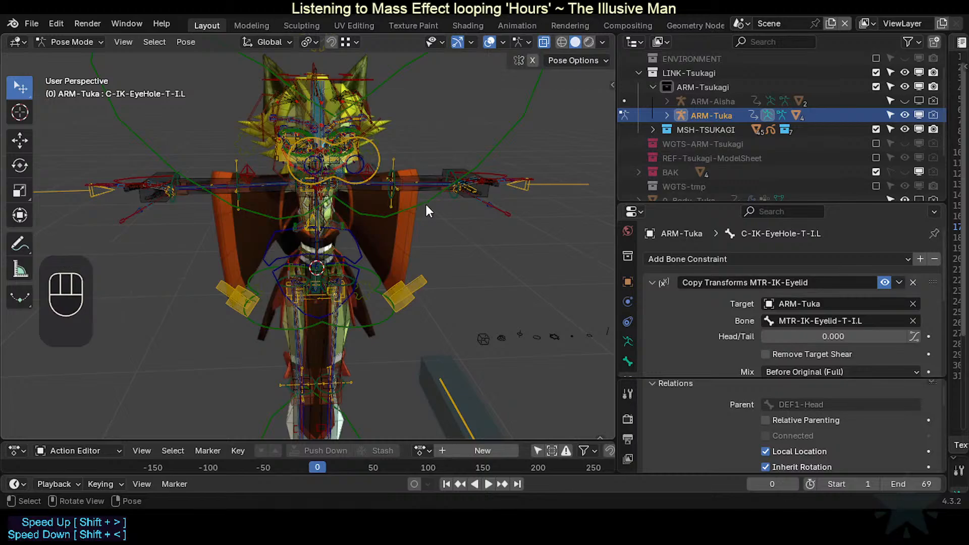
{"action": "scroll", "coordinate": [346, 279], "scroll_direction": "up", "scroll_amount": 2}
{"action": "middle_click_drag", "start_coordinate": [345, 280], "coordinate": [389, 264]}
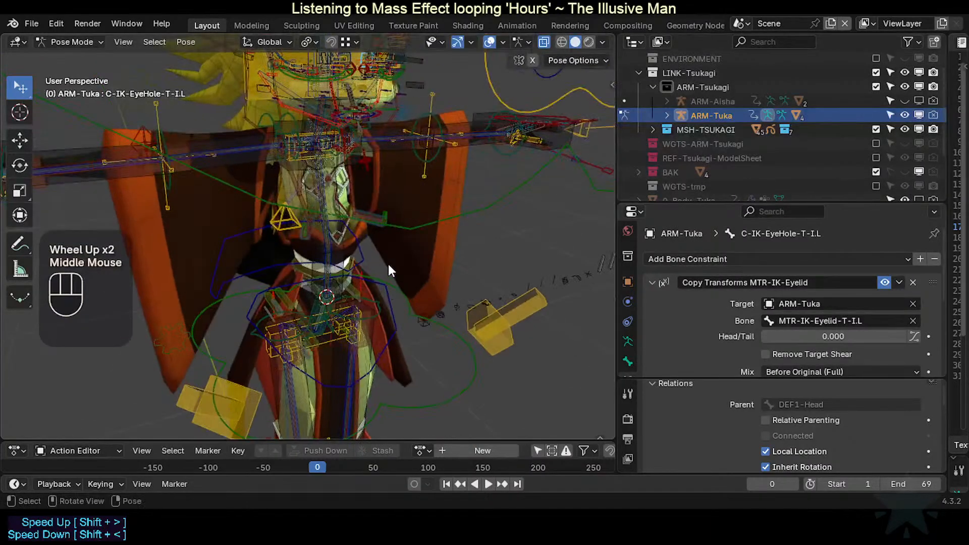
{"action": "scroll", "coordinate": [389, 265], "scroll_direction": "down", "scroll_amount": 2}
{"action": "scroll", "coordinate": [384, 252], "scroll_direction": "up", "scroll_amount": 1}
{"action": "scroll", "coordinate": [363, 230], "scroll_direction": "down", "scroll_amount": 1}
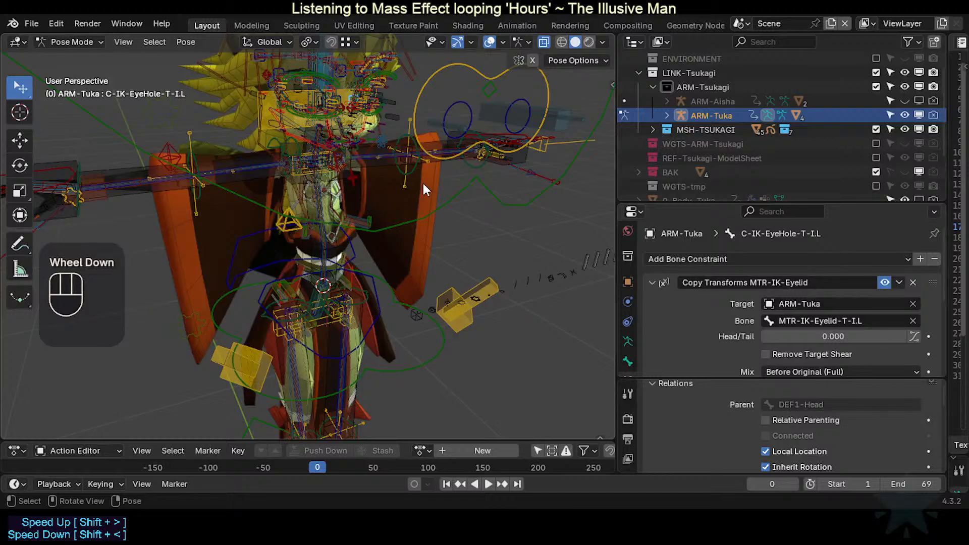
{"action": "scroll", "coordinate": [368, 217], "scroll_direction": "down", "scroll_amount": 1}
{"action": "scroll", "coordinate": [359, 202], "scroll_direction": "up", "scroll_amount": 2}
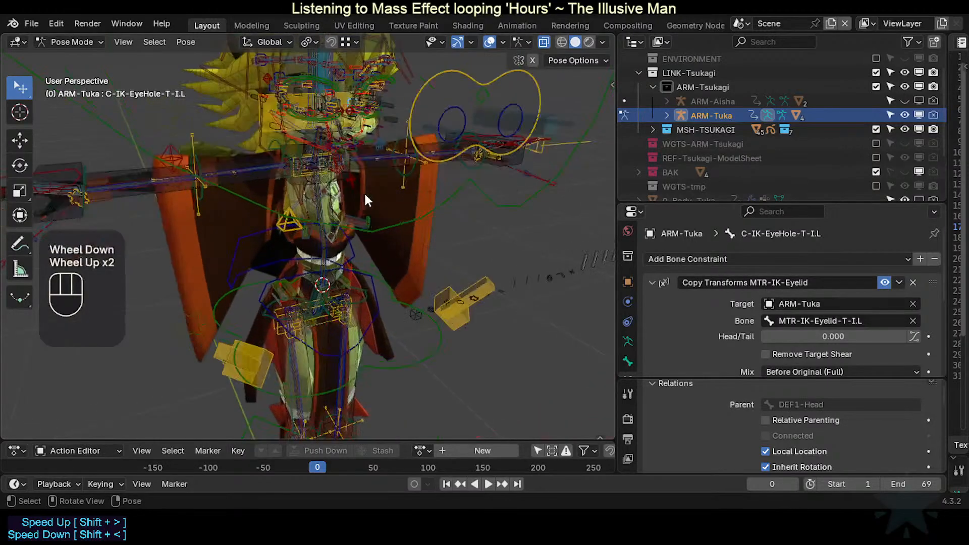
{"action": "middle_click_drag", "start_coordinate": [365, 192], "coordinate": [358, 225]}
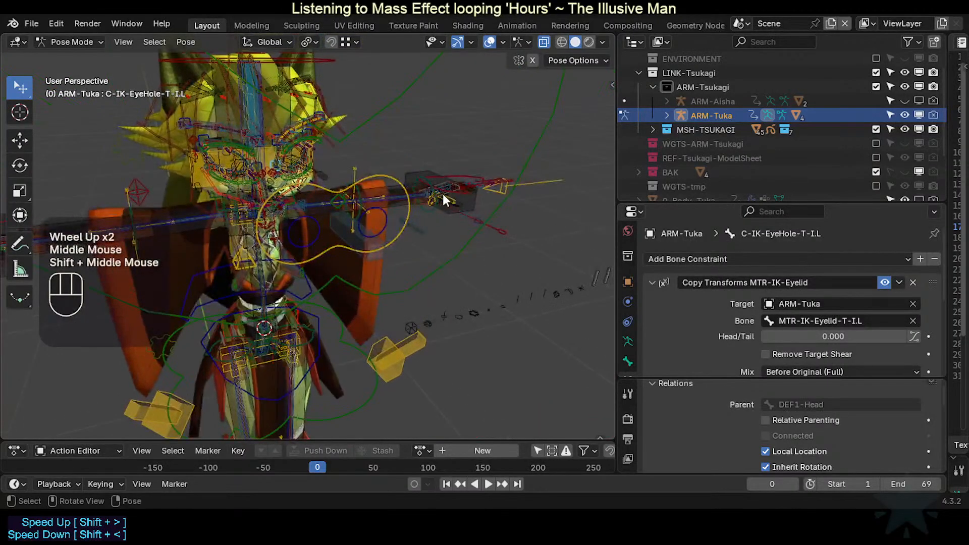
Step: Test the left hand aim control, AIM-Hand.L, with a trial move and cancel it
{"action": "left_click", "coordinate": [557, 176]}
{"action": "key", "text": "g"}
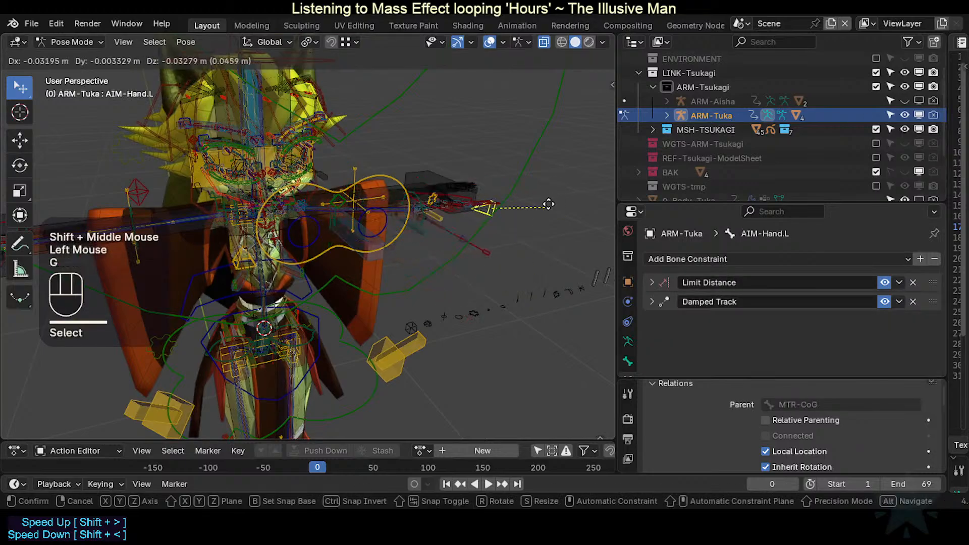
{"action": "key", "text": "Escape"}
Step: Test the left foot aim control, AIM-Foot.L, with a trial move and cancel it
{"action": "scroll", "coordinate": [420, 321], "scroll_direction": "down", "scroll_amount": 2}
{"action": "middle_click_drag", "start_coordinate": [419, 321], "coordinate": [435, 200], "text": "shift"}
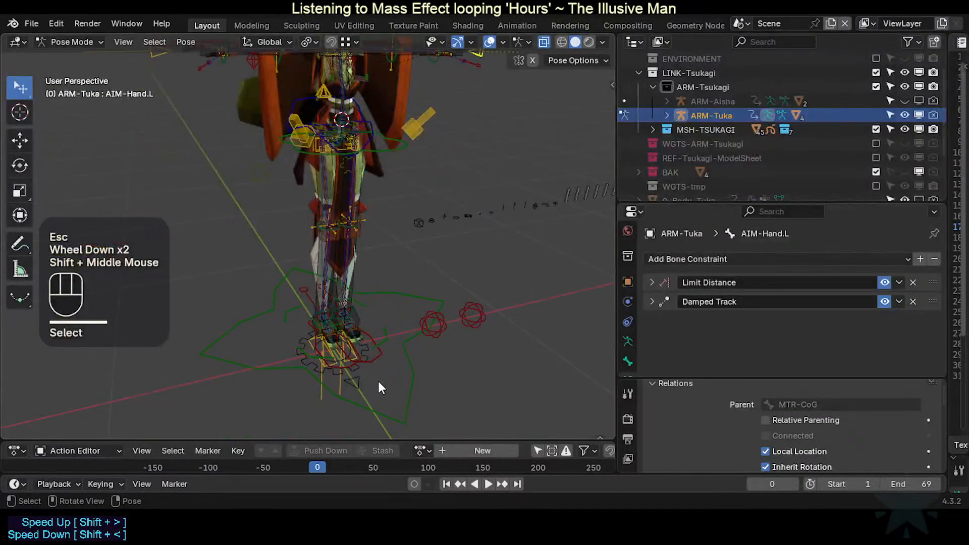
{"action": "left_click", "coordinate": [332, 387]}
{"action": "left_click", "coordinate": [335, 390]}
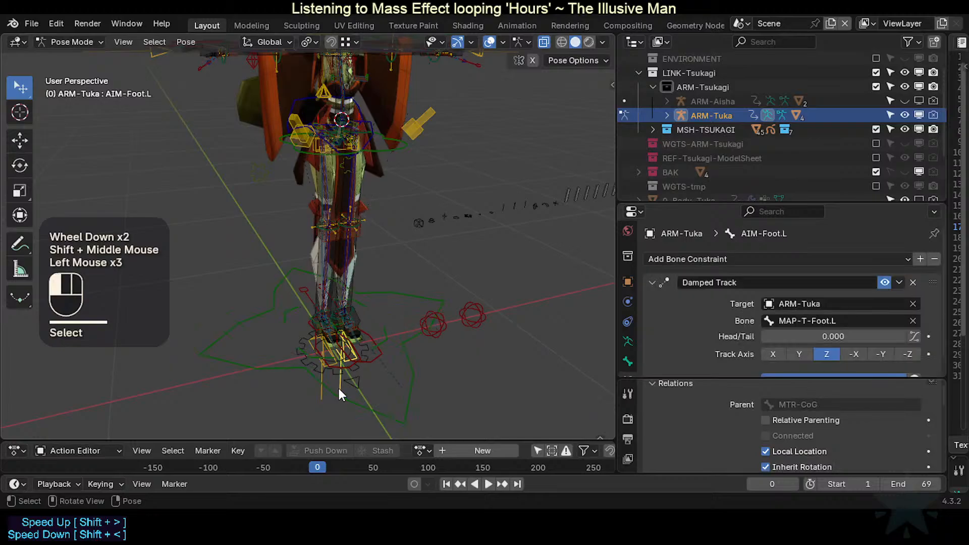
{"action": "key", "text": "g"}
{"action": "key", "text": "Escape"}
Step: Switch ARM-Tuka to Object Mode and examine the face and head up close from both sides
{"action": "middle_click_drag", "start_coordinate": [418, 271], "coordinate": [435, 313], "text": "shift"}
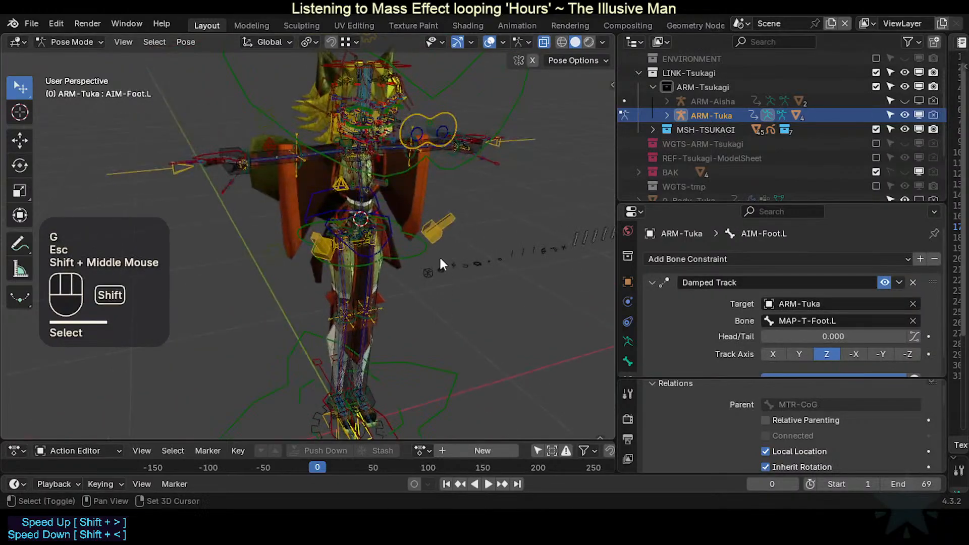
{"action": "mouse_move", "coordinate": [440, 255]}
{"action": "middle_mouse_down", "text": "shift"}
{"action": "mouse_move", "coordinate": [396, 290]}
{"action": "mouse_move", "coordinate": [432, 294]}
{"action": "mouse_move", "coordinate": [408, 252]}
{"action": "mouse_move", "coordinate": [350, 213]}
{"action": "mouse_move", "coordinate": [318, 215]}
{"action": "mouse_move", "coordinate": [302, 203]}
{"action": "mouse_move", "coordinate": [416, 255]}
{"action": "mouse_move", "coordinate": [352, 240]}
{"action": "mouse_move", "coordinate": [358, 225]}
{"action": "mouse_move", "coordinate": [377, 227]}
{"action": "mouse_move", "coordinate": [372, 266]}
{"action": "mouse_move", "coordinate": [323, 273]}
{"action": "mouse_move", "coordinate": [360, 292]}
{"action": "mouse_move", "coordinate": [436, 302]}
{"action": "mouse_move", "coordinate": [449, 247]}
{"action": "middle_mouse_up", "text": "shift"}
{"action": "scroll", "coordinate": [396, 289], "scroll_direction": "up", "scroll_amount": 2}
{"action": "scroll", "coordinate": [405, 266], "scroll_direction": "up", "scroll_amount": 2}
{"action": "key", "text": "ctrl+Tab"}
{"action": "scroll", "coordinate": [380, 238], "scroll_direction": "up", "scroll_amount": 2}
{"action": "scroll", "coordinate": [373, 267], "scroll_direction": "down", "scroll_amount": 1}
{"action": "middle_click_drag", "start_coordinate": [373, 262], "coordinate": [359, 283]}
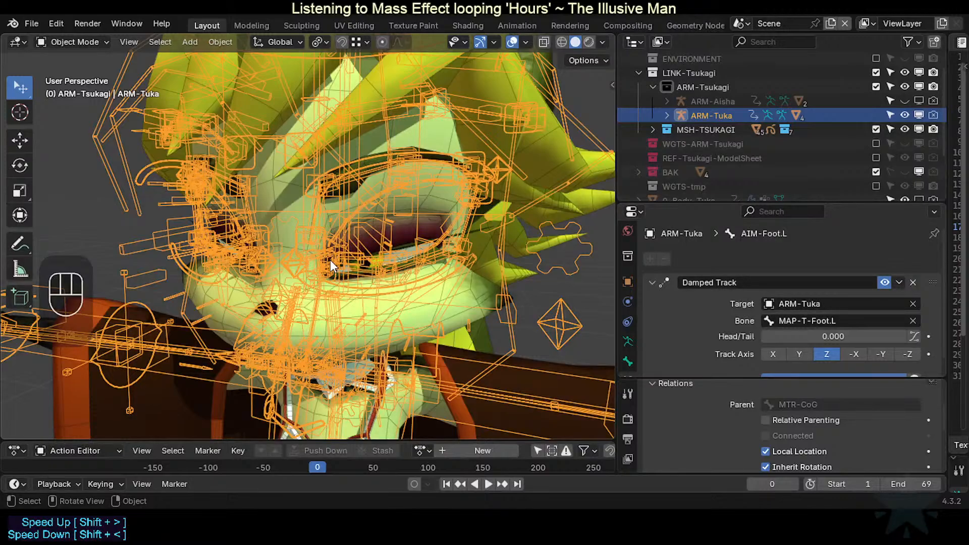
{"action": "middle_click_drag", "start_coordinate": [371, 287], "coordinate": [334, 216], "text": "shift"}
{"action": "scroll", "coordinate": [376, 240], "scroll_direction": "down", "scroll_amount": 2}
{"action": "middle_click_drag", "start_coordinate": [376, 241], "coordinate": [448, 293], "text": "shift"}
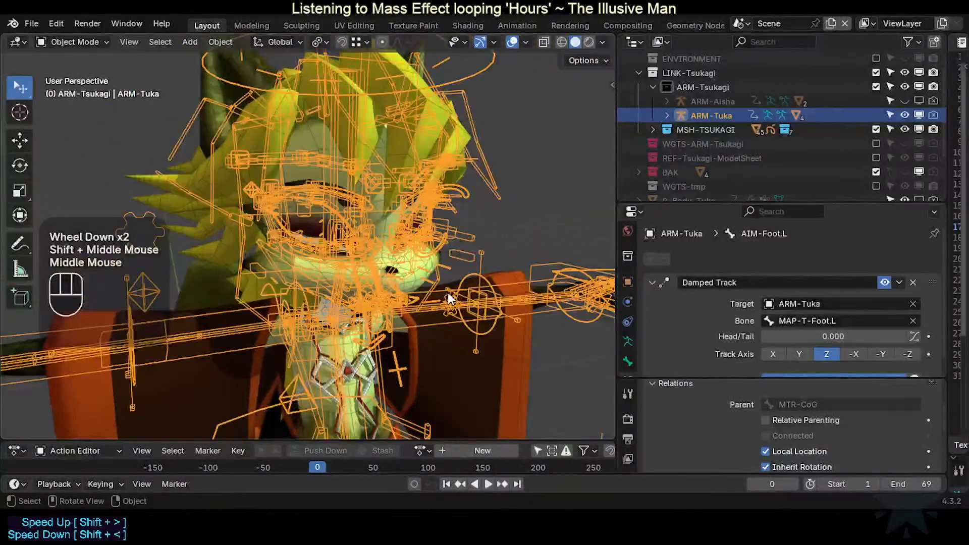
Step: Deselect the armature and examine the character's head, chest and left arm without the selection highlight
{"action": "left_click", "coordinate": [561, 185]}
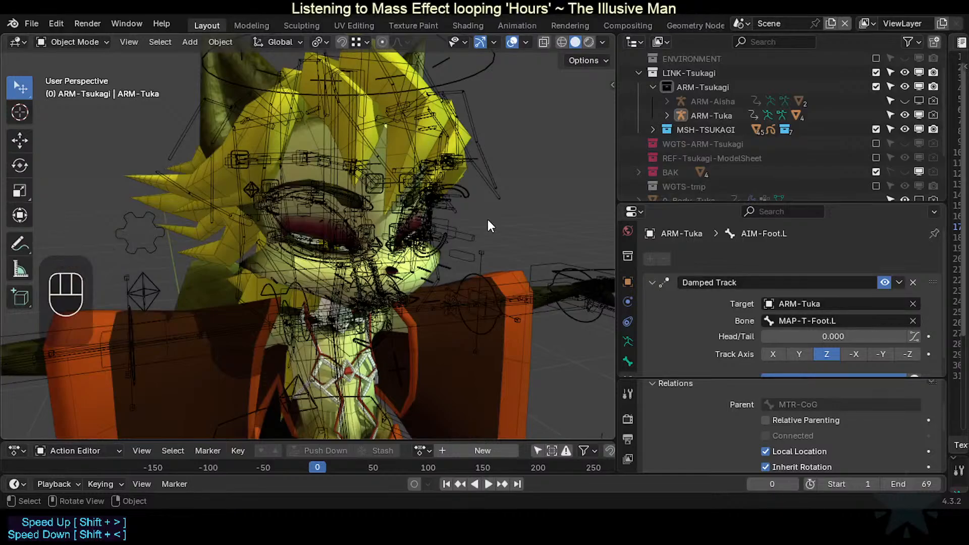
{"action": "scroll", "coordinate": [488, 220], "scroll_direction": "down", "scroll_amount": 3}
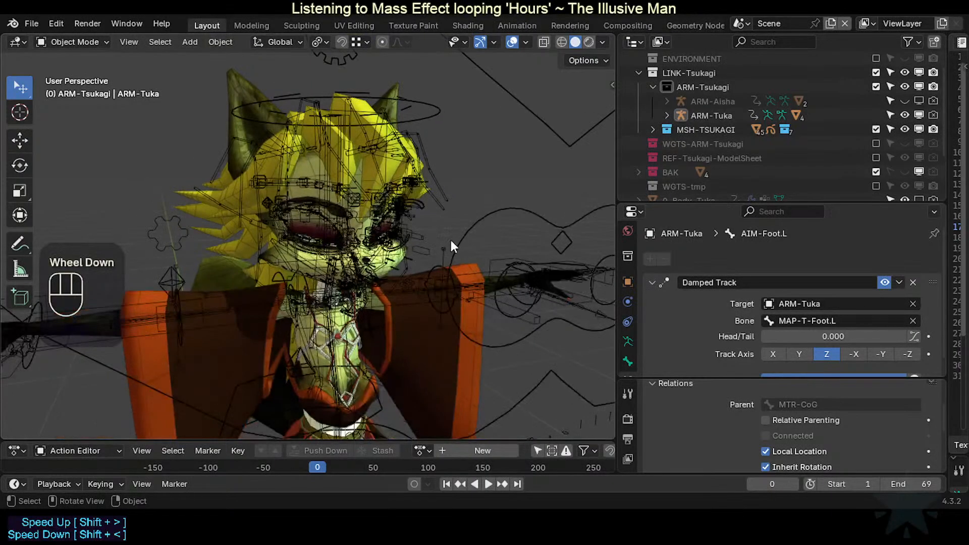
{"action": "scroll", "coordinate": [487, 256], "scroll_direction": "up", "scroll_amount": 5}
{"action": "middle_click_drag", "start_coordinate": [450, 238], "coordinate": [358, 270]}
{"action": "scroll", "coordinate": [479, 255], "scroll_direction": "down", "scroll_amount": 2}
{"action": "scroll", "coordinate": [358, 270], "scroll_direction": "down", "scroll_amount": 1}
{"action": "scroll", "coordinate": [358, 270], "scroll_direction": "up", "scroll_amount": 3}
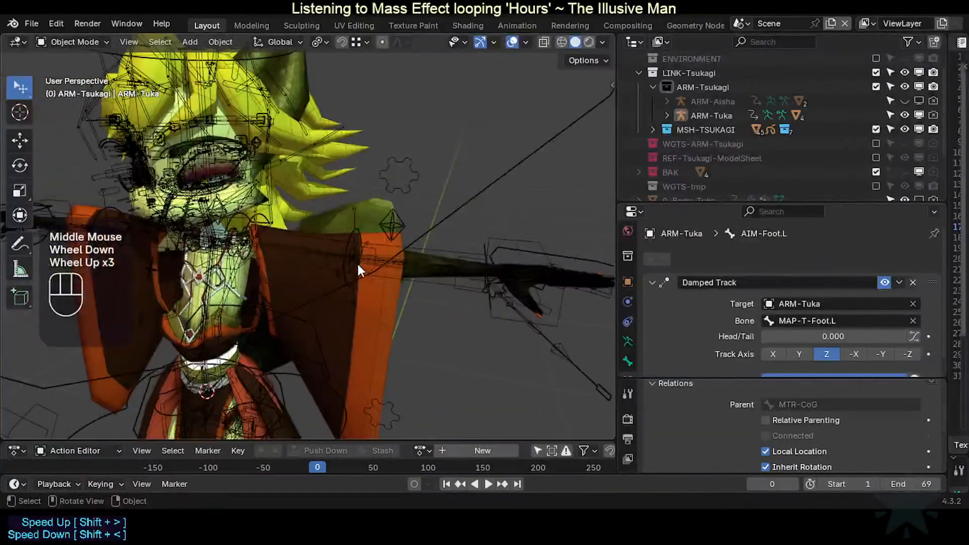
{"action": "middle_click_drag", "start_coordinate": [310, 212], "coordinate": [386, 254], "text": "shift"}
Step: Reselect ARM-Tuka in the viewport and save the TEMPLATE-RiggedModel.blend file
{"action": "left_click", "coordinate": [358, 242]}
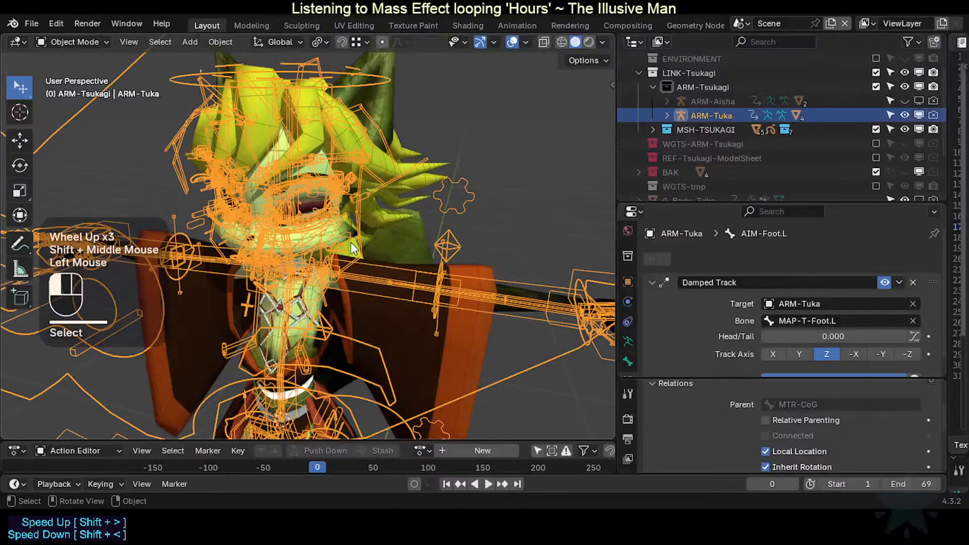
{"action": "scroll", "coordinate": [368, 245], "scroll_direction": "up", "scroll_amount": 1}
{"action": "key", "text": "ctrl+s"}
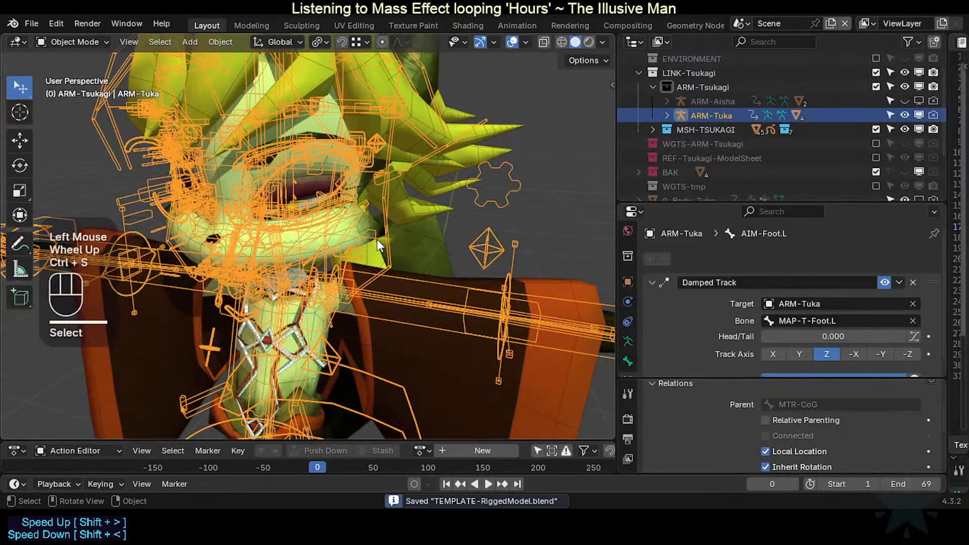
Step: Toggle ARM-Tuka between Object and Pose Mode, ending in Pose Mode, to compare the mesh and controls around the head and chest
{"action": "scroll", "coordinate": [377, 246], "scroll_direction": "down", "scroll_amount": 2}
{"action": "scroll", "coordinate": [374, 244], "scroll_direction": "up", "scroll_amount": 2}
{"action": "scroll", "coordinate": [371, 250], "scroll_direction": "down", "scroll_amount": 2}
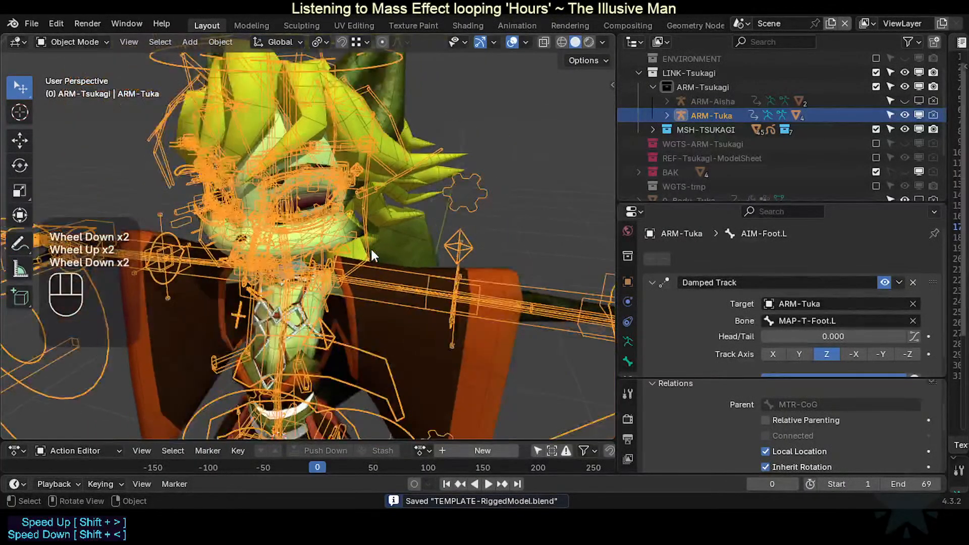
{"action": "middle_click_drag", "start_coordinate": [372, 251], "coordinate": [413, 255]}
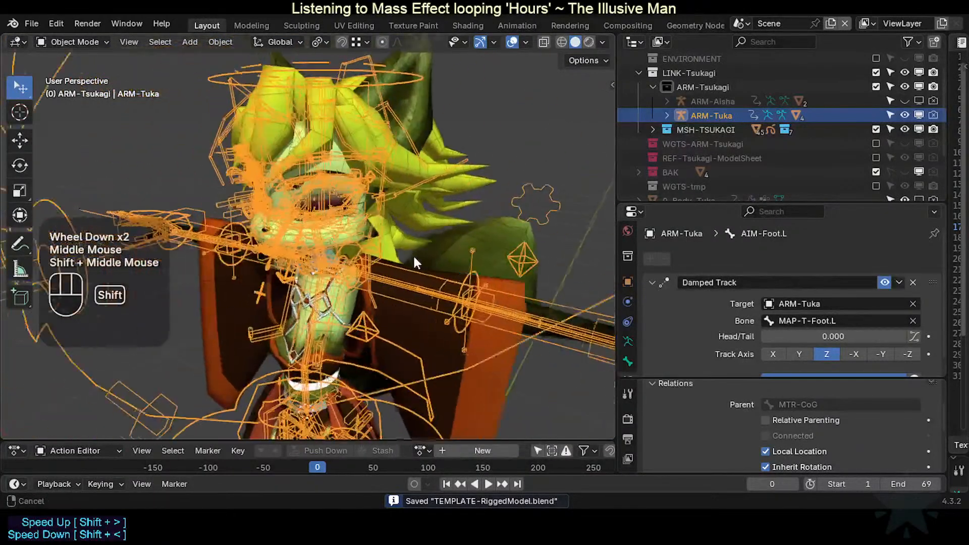
{"action": "scroll", "coordinate": [419, 258], "scroll_direction": "up", "scroll_amount": 2}
{"action": "scroll", "coordinate": [419, 254], "scroll_direction": "down", "scroll_amount": 2}
{"action": "key", "text": "ctrl+Tab"}
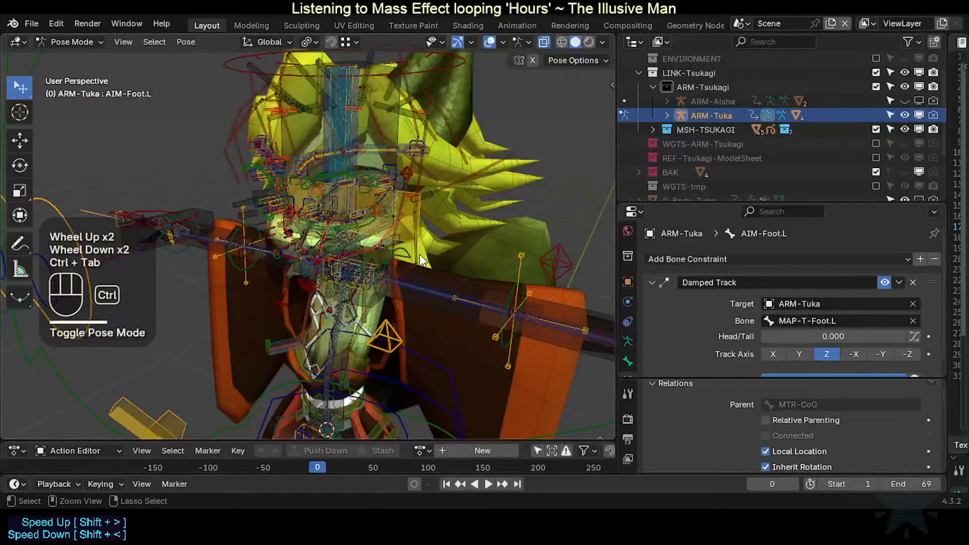
{"action": "key", "text": "ctrl+Tab"}
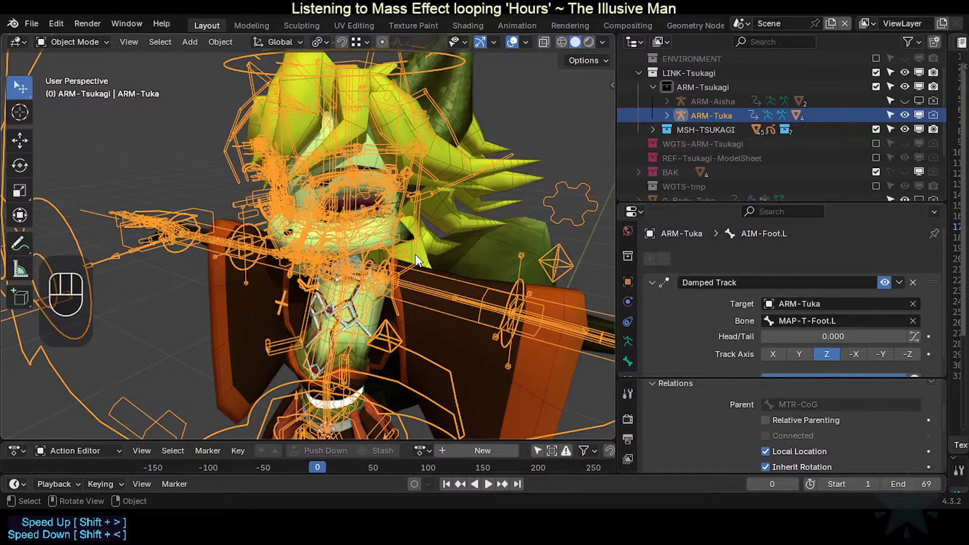
{"action": "key", "text": "ctrl+Tab"}
{"action": "scroll", "coordinate": [415, 258], "scroll_direction": "up", "scroll_amount": 2}
{"action": "scroll", "coordinate": [419, 272], "scroll_direction": "down", "scroll_amount": 2}
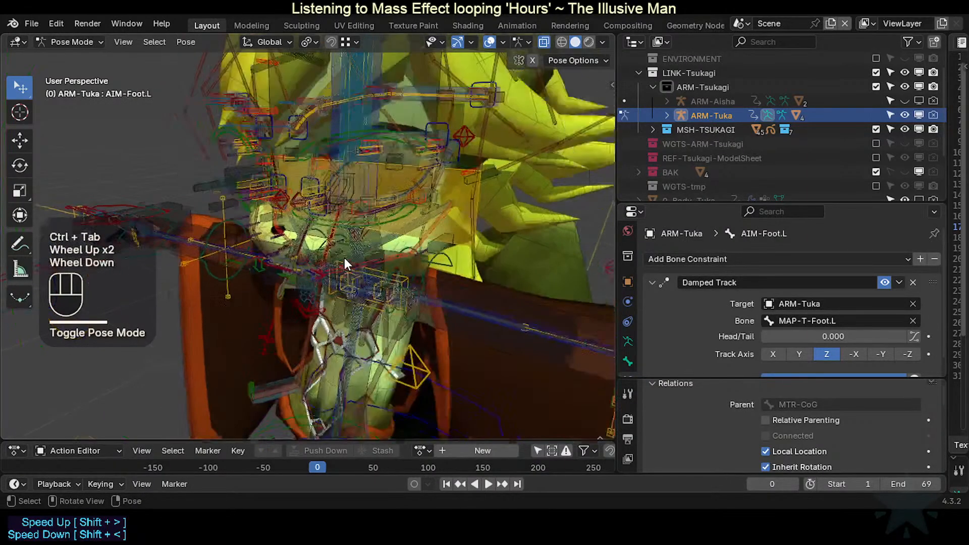
Step: Select the left upper arm bone, VRM-UpperArm.L, and examine it in relation to the surrounding arm and torso controls
{"action": "middle_click_drag", "start_coordinate": [421, 290], "coordinate": [382, 289], "text": "shift"}
{"action": "scroll", "coordinate": [383, 289], "scroll_direction": "down", "scroll_amount": 1, "text": "shift"}
{"action": "left_click", "coordinate": [431, 284]}
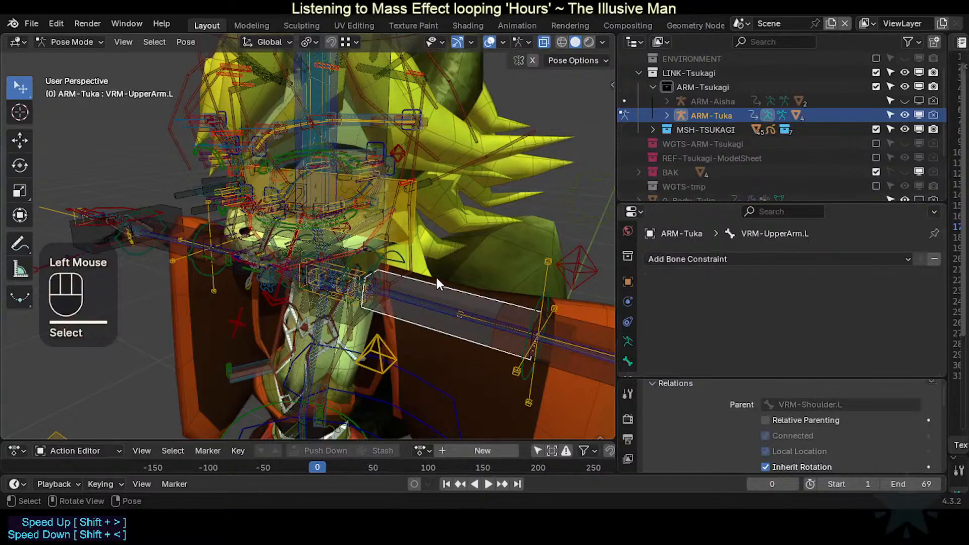
{"action": "scroll", "coordinate": [409, 229], "scroll_direction": "down", "scroll_amount": 2}
{"action": "scroll", "coordinate": [409, 229], "scroll_direction": "up", "scroll_amount": 2}
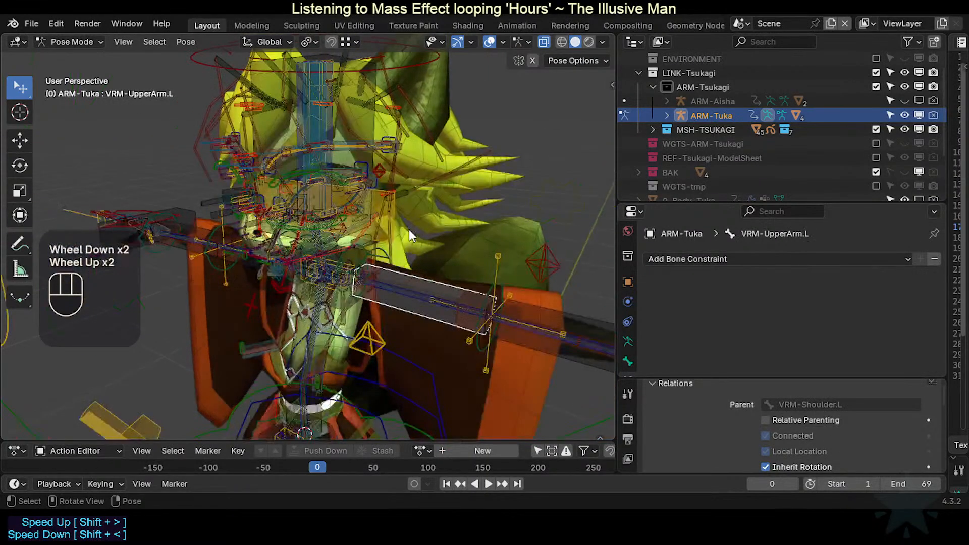
{"action": "scroll", "coordinate": [398, 222], "scroll_direction": "down", "scroll_amount": 1}
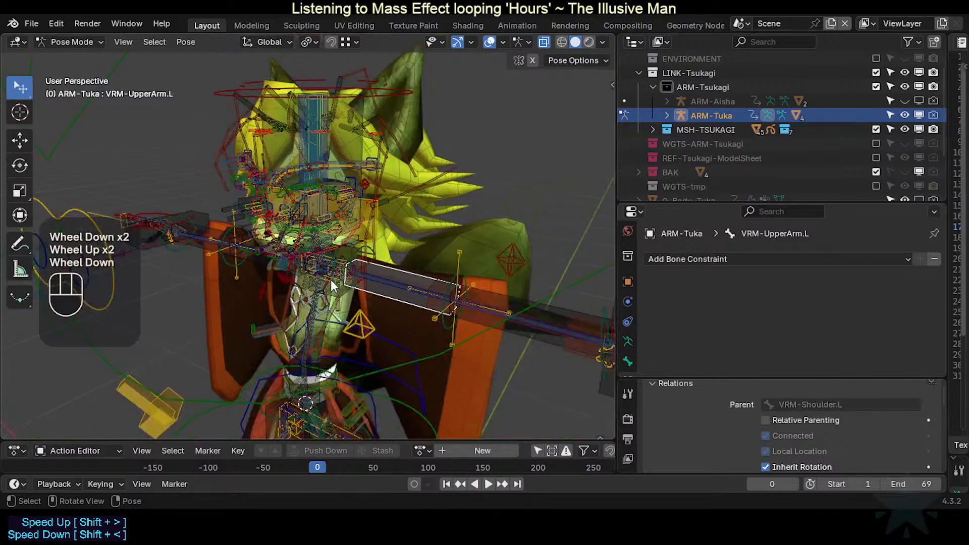
{"action": "scroll", "coordinate": [410, 286], "scroll_direction": "up", "scroll_amount": 2}
{"action": "scroll", "coordinate": [410, 286], "scroll_direction": "down", "scroll_amount": 2}
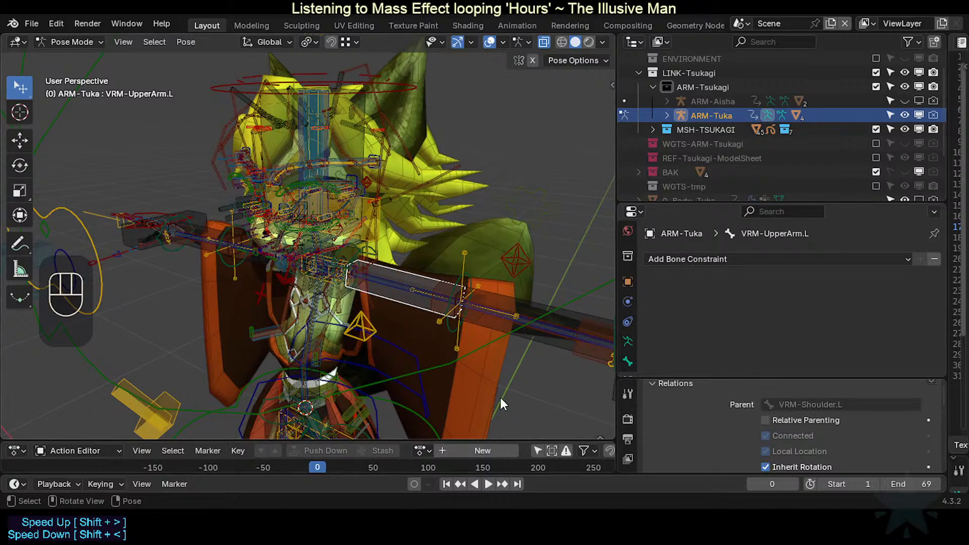
Step: Save the template file, then switch to Firefox and open a new browser tab
{"action": "left_click", "coordinate": [520, 163]}
{"action": "key", "text": "ctrl+s"}
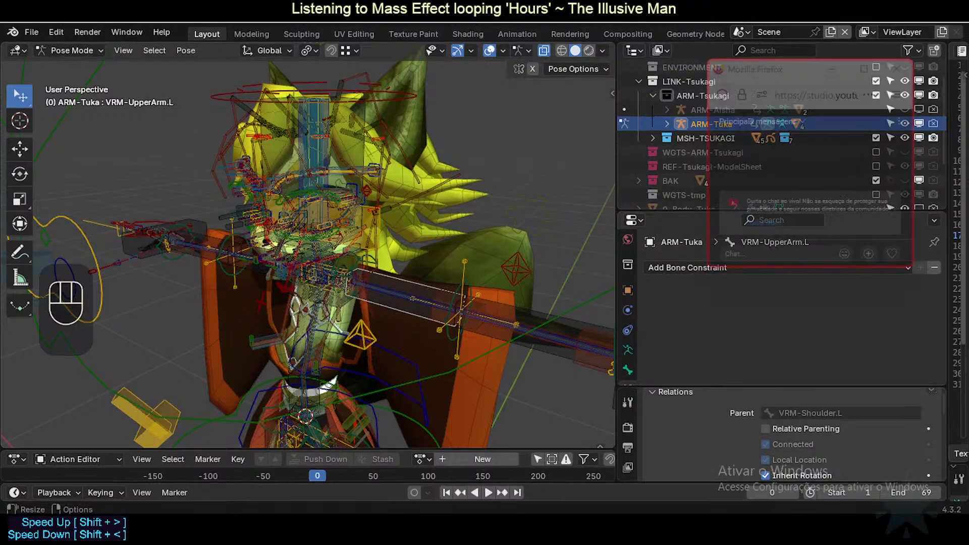
{"action": "mouse_move", "coordinate": [528, 525]}
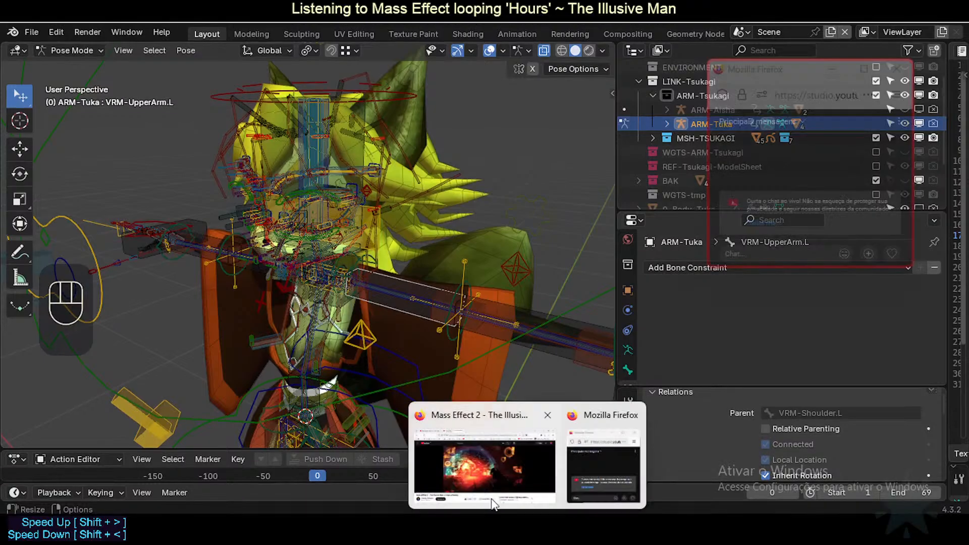
{"action": "left_click", "coordinate": [493, 497]}
{"action": "left_click", "coordinate": [365, 22]}
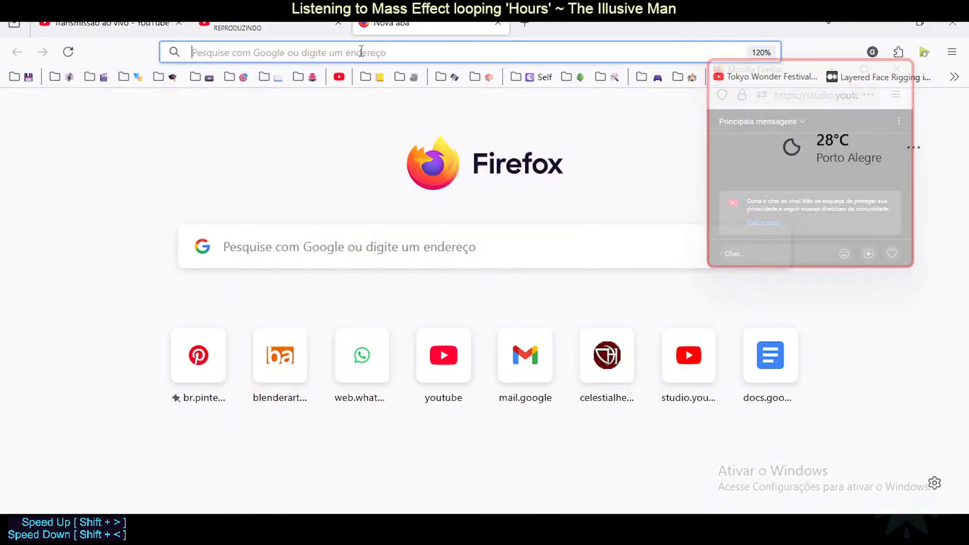
Step: Search Google for "MIT logus logo turtle"
{"action": "left_click", "coordinate": [366, 252]}
{"action": "type", "text": "MIT"}
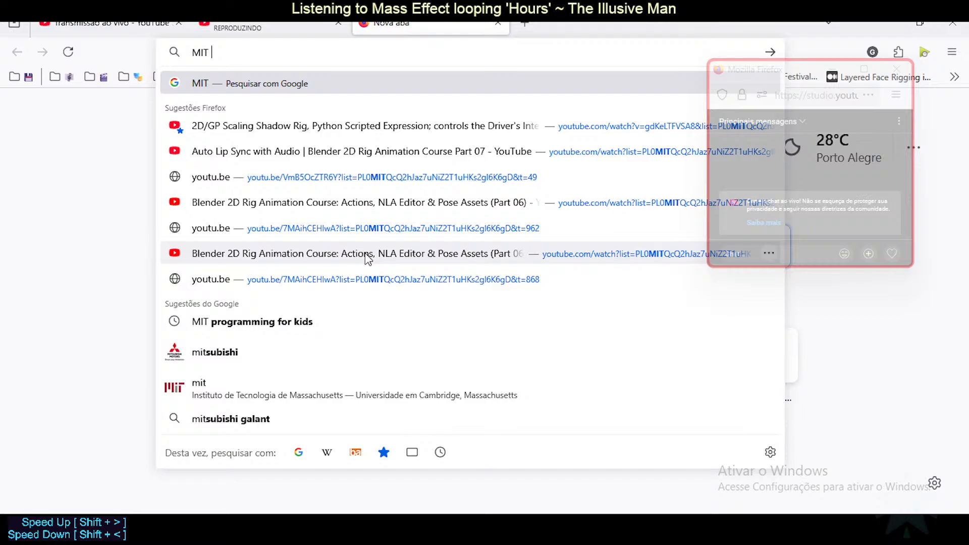
{"action": "type", "text": "logo"}
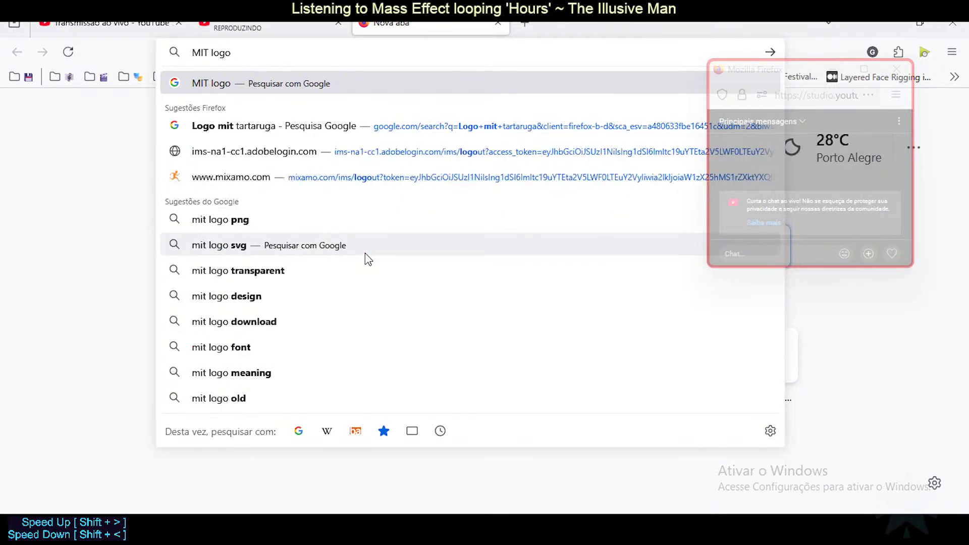
{"action": "key", "text": "BackSpace"}
{"action": "type", "text": "us logo t"}
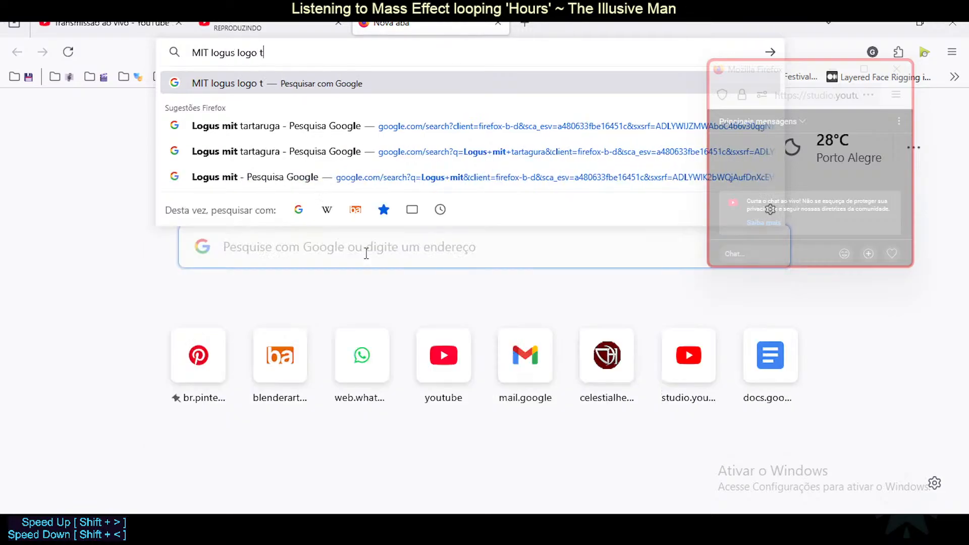
{"action": "type", "text": "urtle"}
{"action": "key", "text": "Return"}
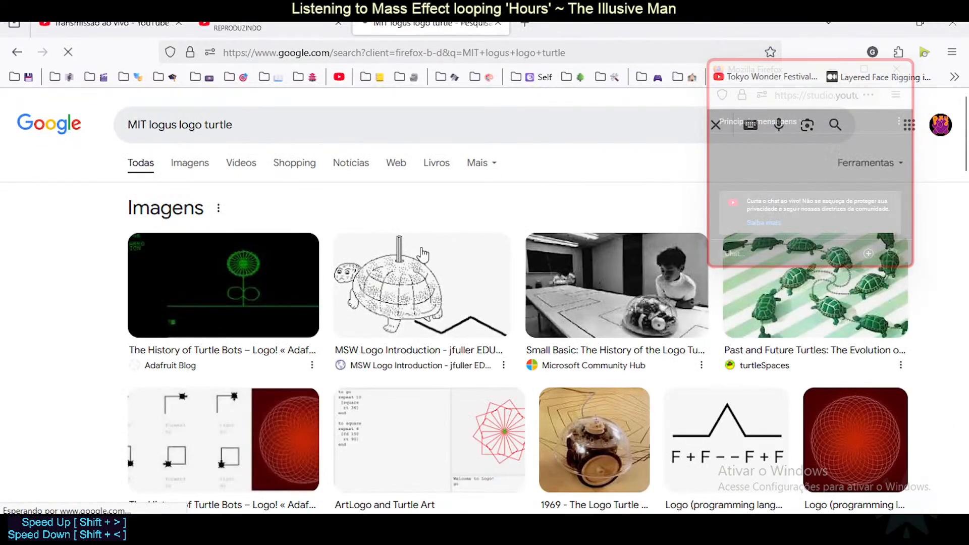
Step: Look through the web results for pictures and articles about the MIT Logo turtle
{"action": "scroll", "coordinate": [404, 328], "scroll_direction": "down", "scroll_amount": 3}
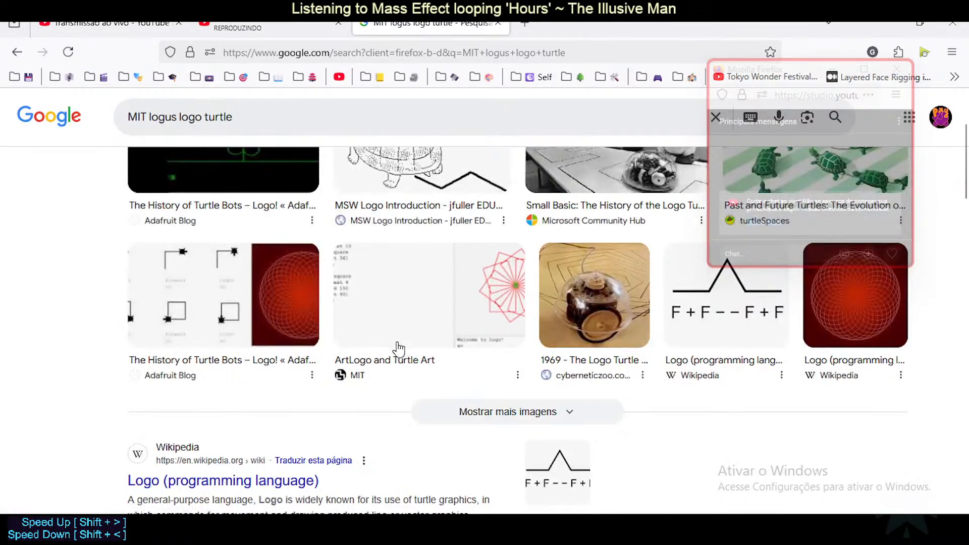
{"action": "scroll", "coordinate": [399, 349], "scroll_direction": "down", "scroll_amount": 6}
{"action": "scroll", "coordinate": [212, 361], "scroll_direction": "up", "scroll_amount": 7}
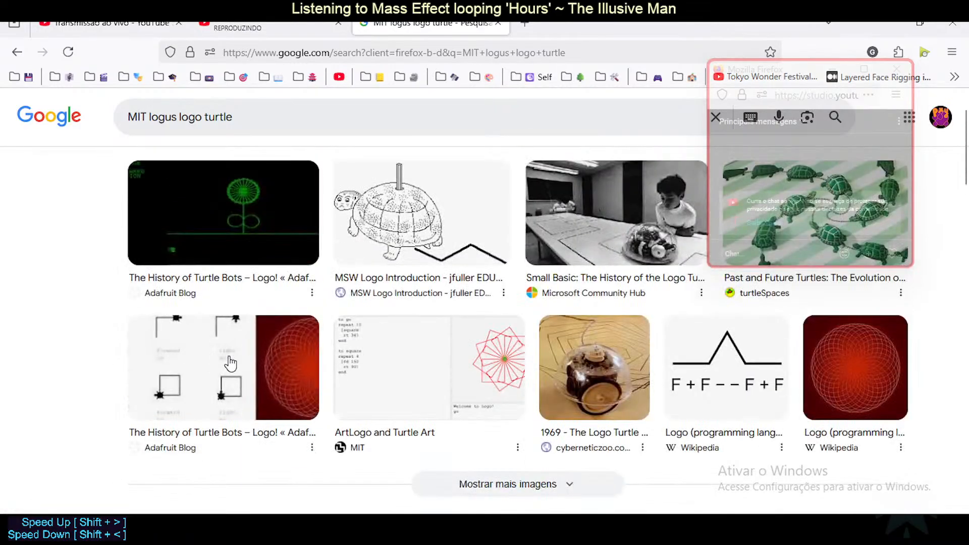
{"action": "scroll", "coordinate": [361, 378], "scroll_direction": "down", "scroll_amount": 13}
{"action": "scroll", "coordinate": [318, 394], "scroll_direction": "up", "scroll_amount": 10}
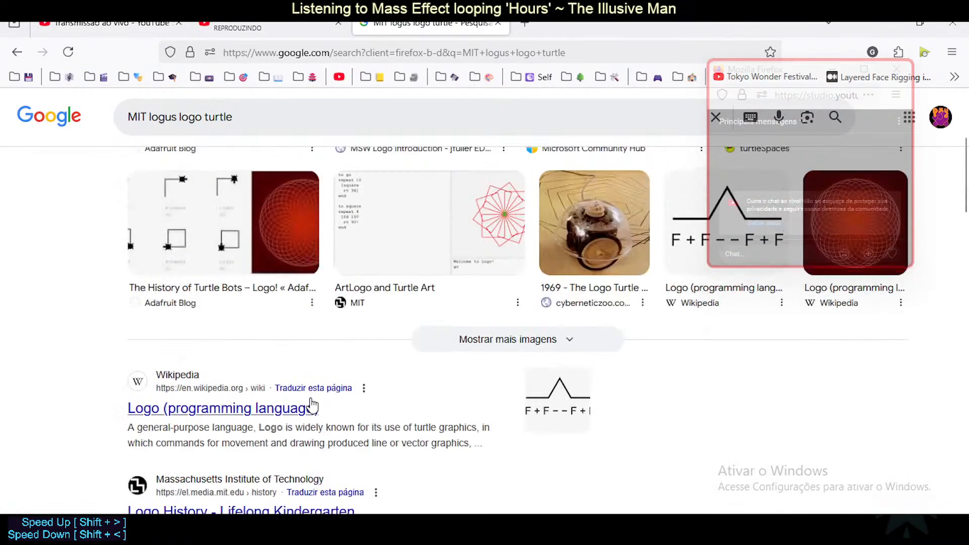
{"action": "scroll", "coordinate": [312, 405], "scroll_direction": "up", "scroll_amount": 5}
Step: Show the image results for the Logo turtle search and look through them for Logo programming examples
{"action": "left_click", "coordinate": [192, 164]}
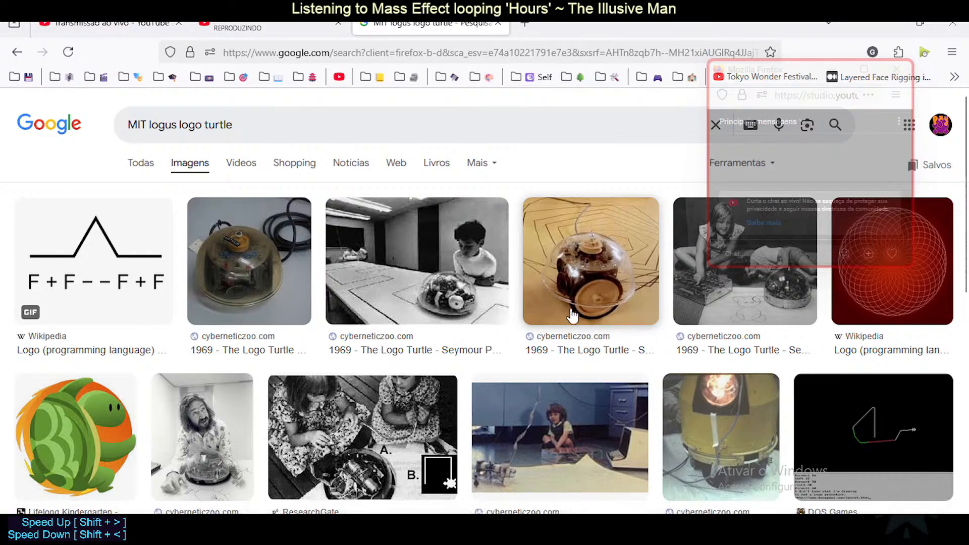
{"action": "scroll", "coordinate": [558, 313], "scroll_direction": "down", "scroll_amount": 8}
{"action": "scroll", "coordinate": [502, 331], "scroll_direction": "up", "scroll_amount": 4}
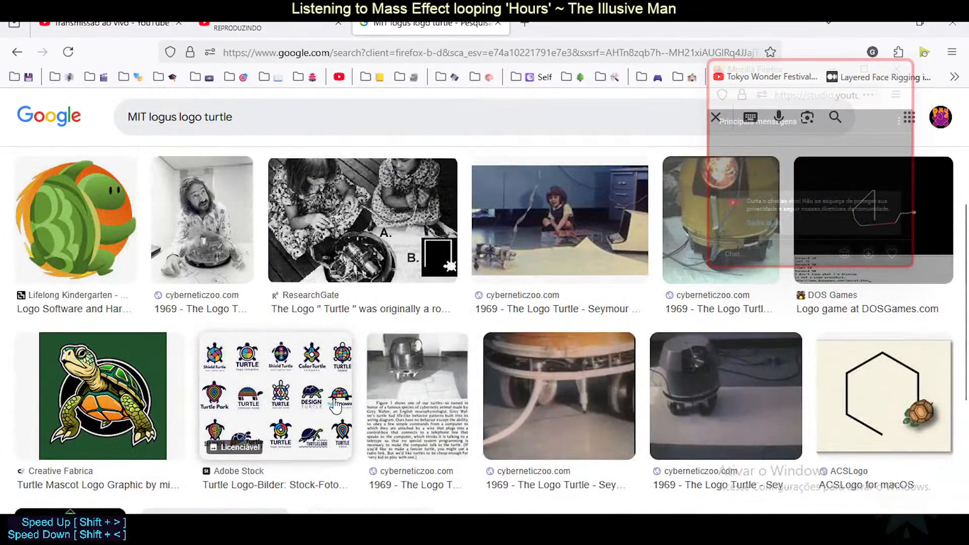
{"action": "scroll", "coordinate": [336, 407], "scroll_direction": "down", "scroll_amount": 4}
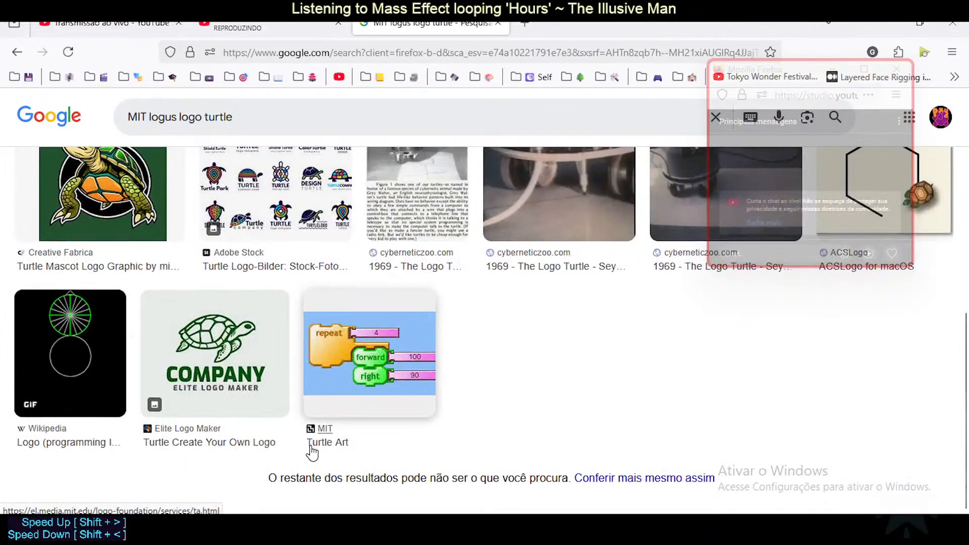
{"action": "scroll", "coordinate": [217, 348], "scroll_direction": "up", "scroll_amount": 10}
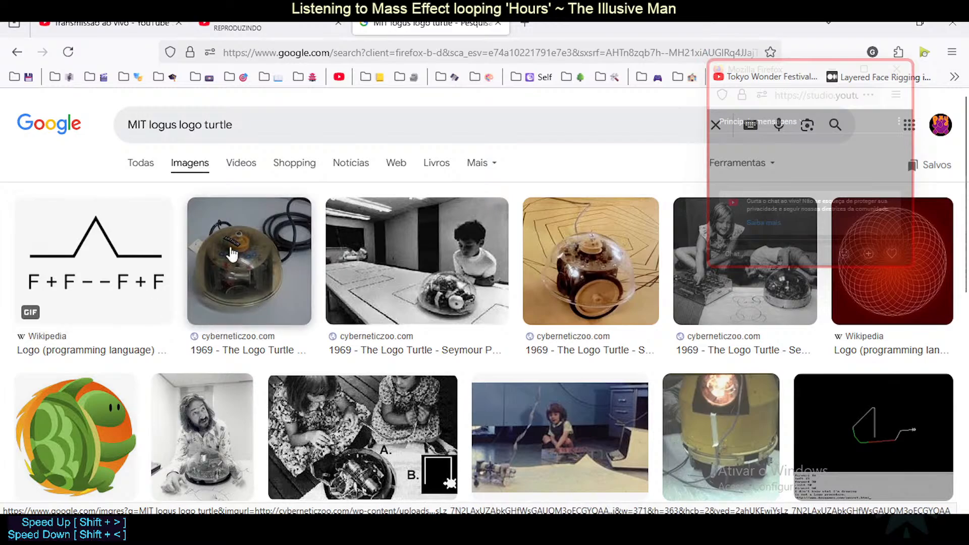
Step: Shorten the image search to "MIT logus logo" and look through the resulting pictures
{"action": "left_click", "coordinate": [197, 126]}
{"action": "left_click_drag", "start_coordinate": [204, 125], "coordinate": [322, 124]}
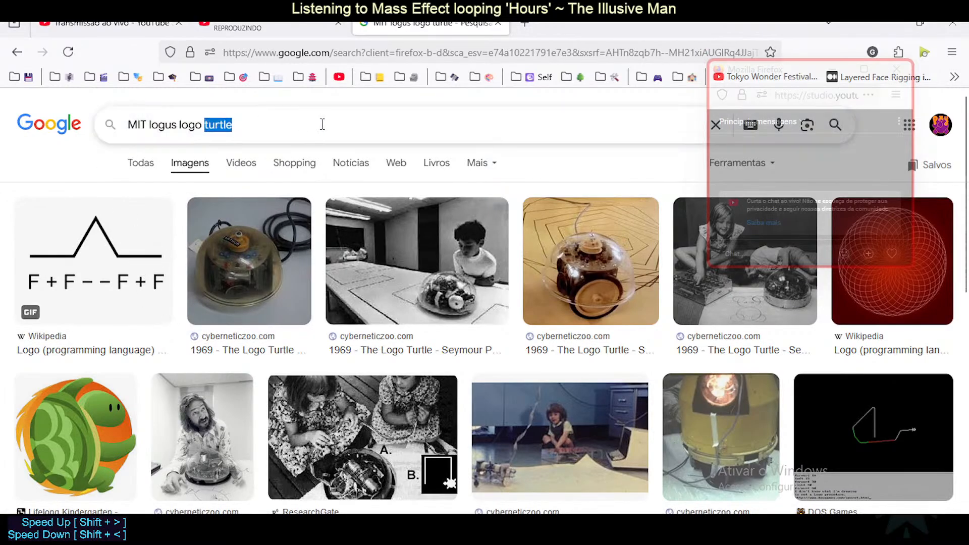
{"action": "key", "text": "BackSpace"}
{"action": "key", "text": "Return"}
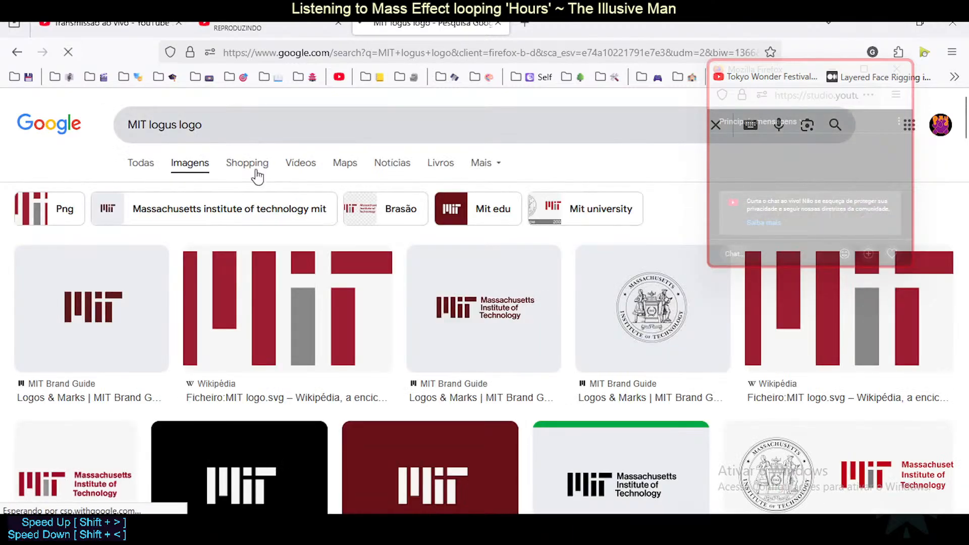
{"action": "scroll", "coordinate": [280, 280], "scroll_direction": "down", "scroll_amount": 10}
{"action": "scroll", "coordinate": [280, 288], "scroll_direction": "up", "scroll_amount": 5}
{"action": "scroll", "coordinate": [277, 295], "scroll_direction": "down", "scroll_amount": 6}
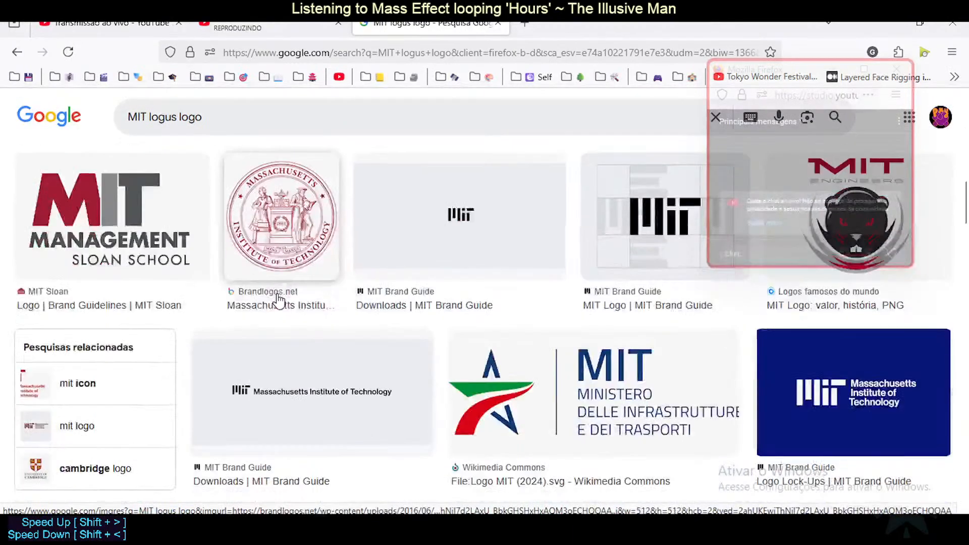
{"action": "scroll", "coordinate": [279, 299], "scroll_direction": "down", "scroll_amount": 5}
{"action": "scroll", "coordinate": [277, 300], "scroll_direction": "up", "scroll_amount": 10}
{"action": "scroll", "coordinate": [277, 301], "scroll_direction": "down", "scroll_amount": 10}
{"action": "scroll", "coordinate": [276, 302], "scroll_direction": "up", "scroll_amount": 9}
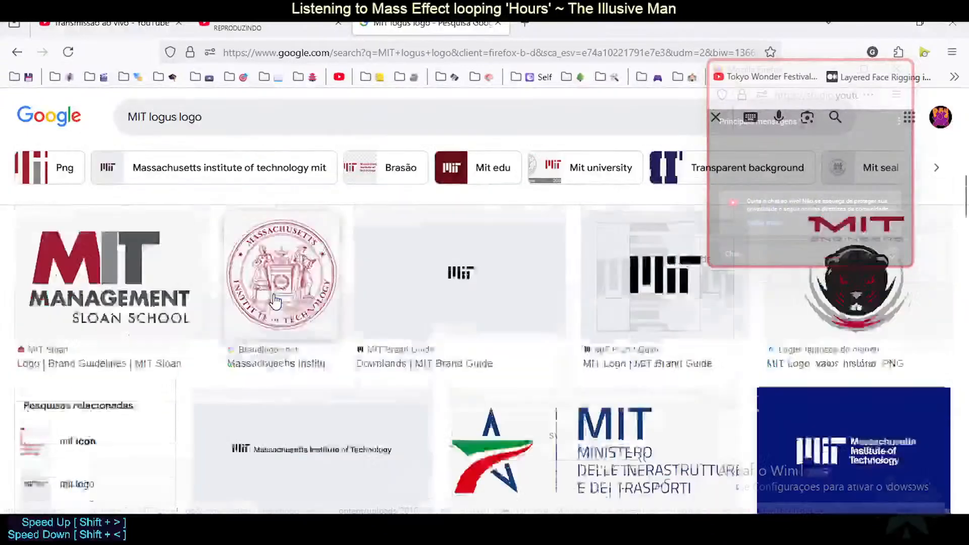
{"action": "scroll", "coordinate": [275, 302], "scroll_direction": "up", "scroll_amount": 4}
Step: Change the image search to "MIT scratch"
{"action": "left_click_drag", "start_coordinate": [147, 125], "coordinate": [305, 152]}
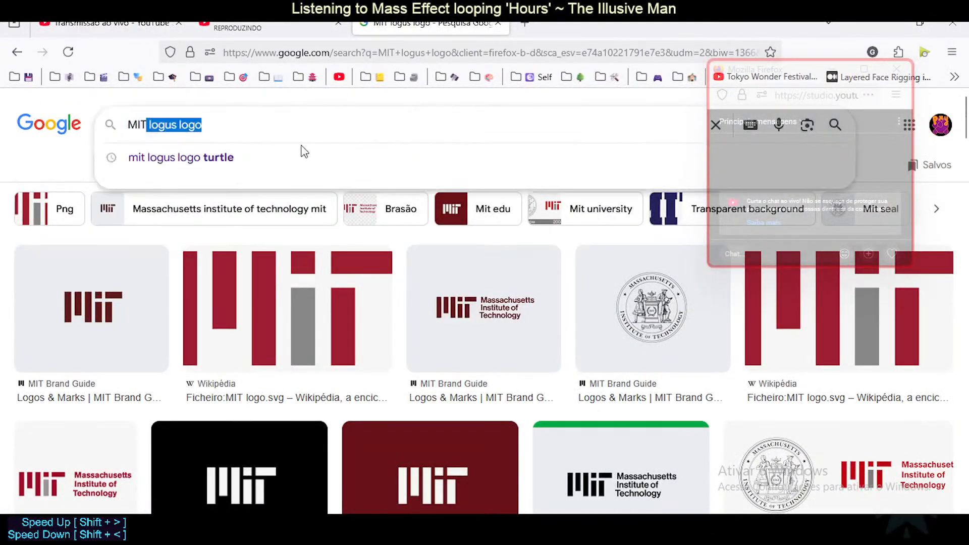
{"action": "key", "text": "BackSpace"}
{"action": "type", "text": "sc"}
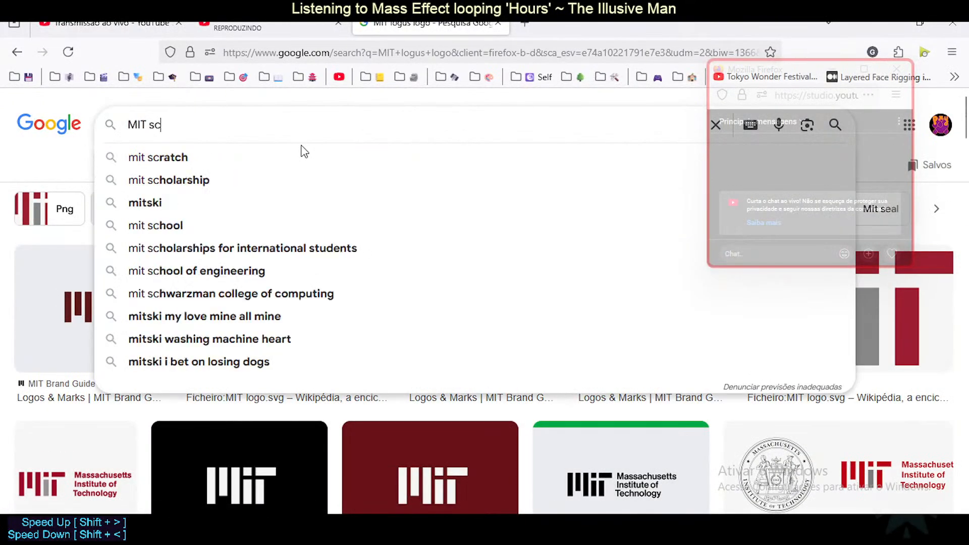
{"action": "type", "text": "artc"}
{"action": "key", "text": "BackSpace"}
{"action": "key", "text": "BackSpace"}
{"action": "key", "text": "BackSpace"}
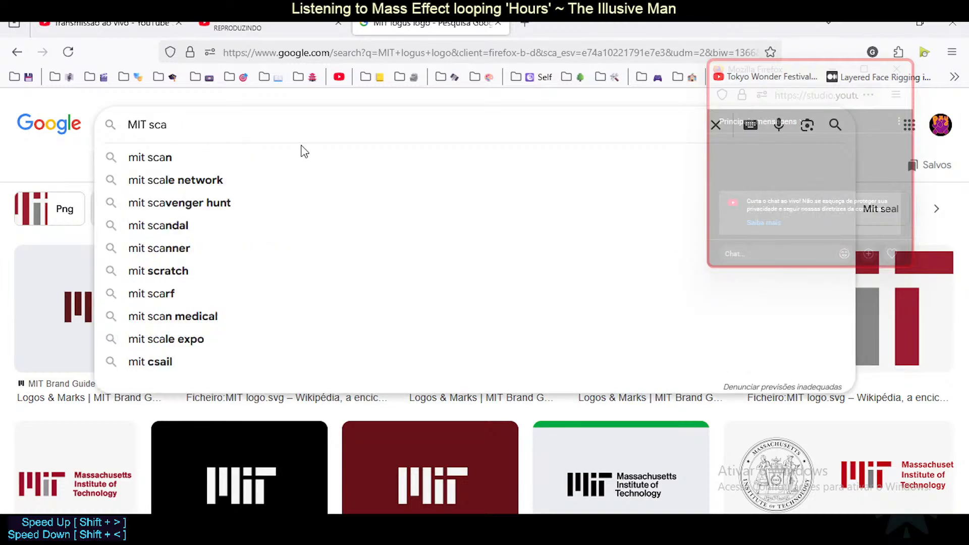
{"action": "key", "text": "BackSpace"}
{"action": "type", "text": "ratch"}
{"action": "key", "text": "Return"}
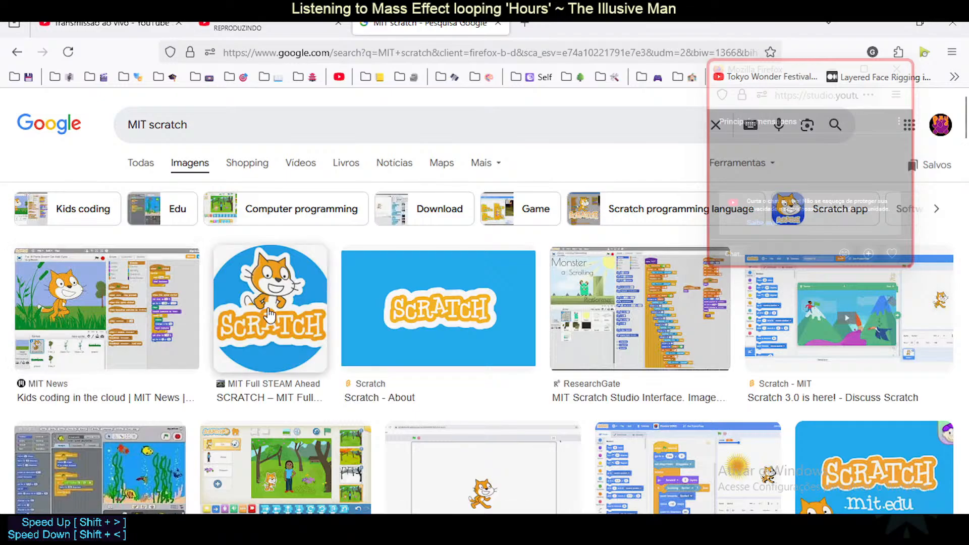
Step: Preview the Scratch interface images from ResearchGate, MIT News and the "Scratch is a big deal" article
{"action": "left_click", "coordinate": [642, 313]}
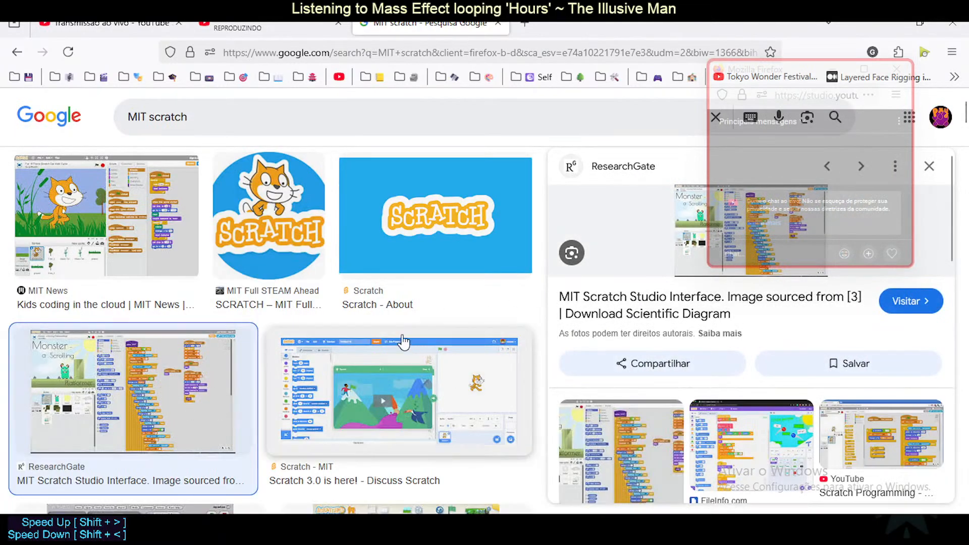
{"action": "scroll", "coordinate": [402, 341], "scroll_direction": "down", "scroll_amount": 5}
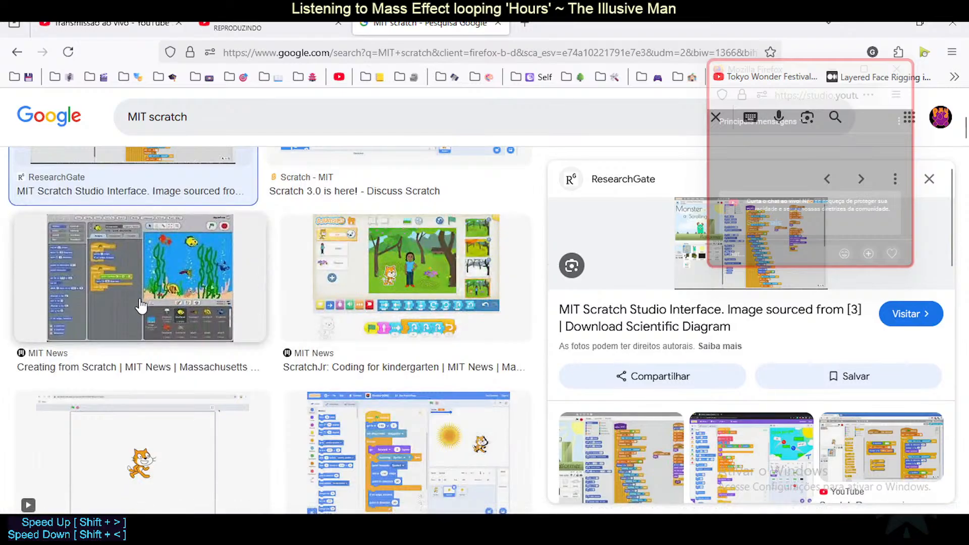
{"action": "left_click", "coordinate": [130, 285]}
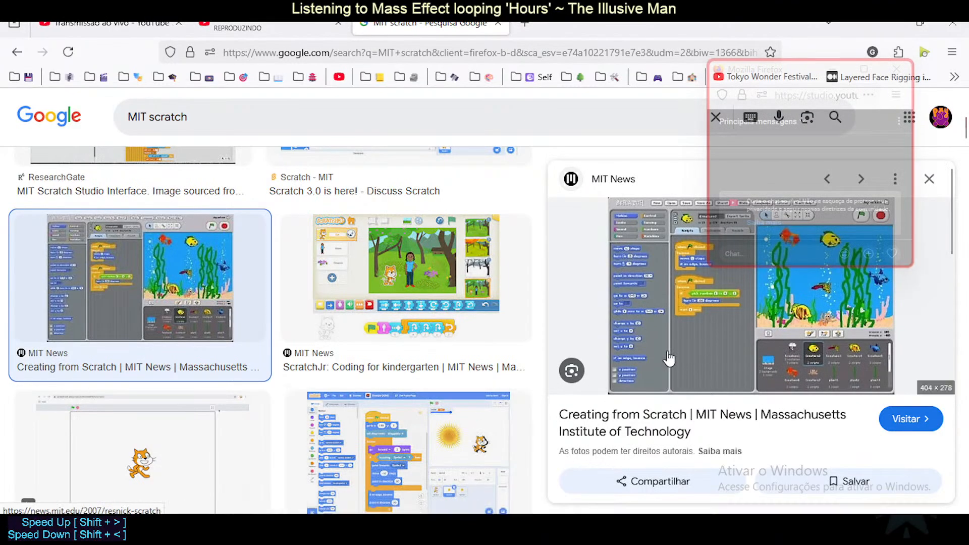
{"action": "left_click", "coordinate": [454, 433]}
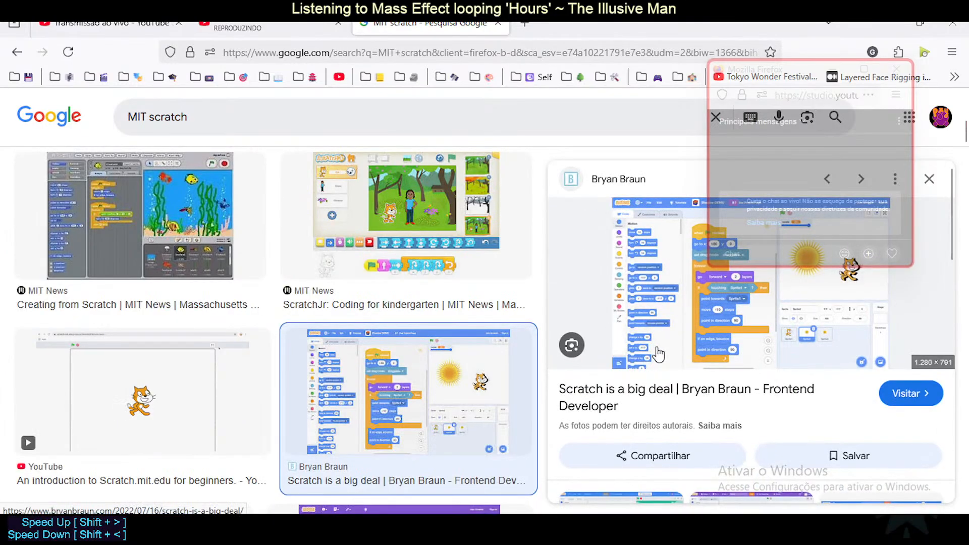
Step: Find the "MIT Scratch 3 - Supported File Formats" image from FileInfo.com and open its source page
{"action": "scroll", "coordinate": [502, 411], "scroll_direction": "down", "scroll_amount": 5}
{"action": "scroll", "coordinate": [338, 399], "scroll_direction": "down", "scroll_amount": 5}
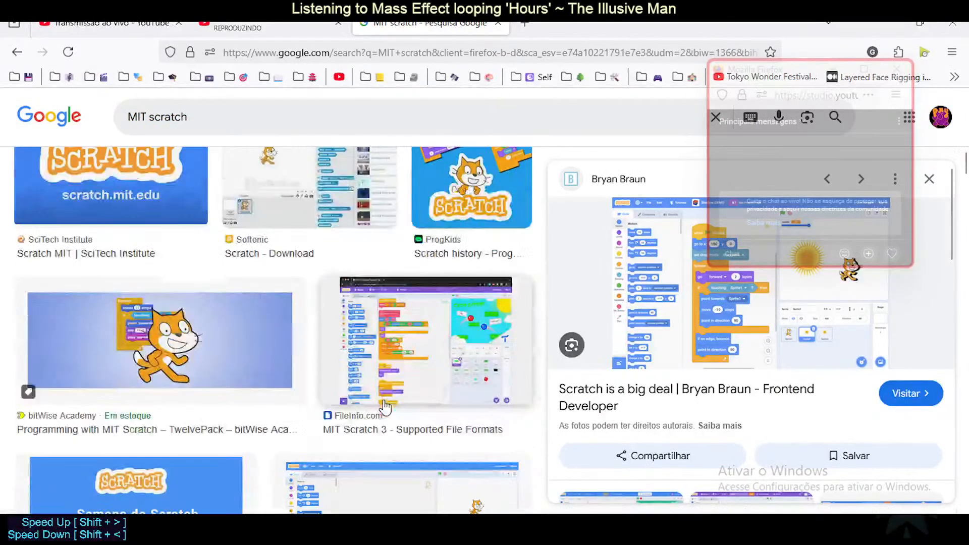
{"action": "scroll", "coordinate": [424, 361], "scroll_direction": "up", "scroll_amount": 3}
{"action": "left_click", "coordinate": [389, 475]}
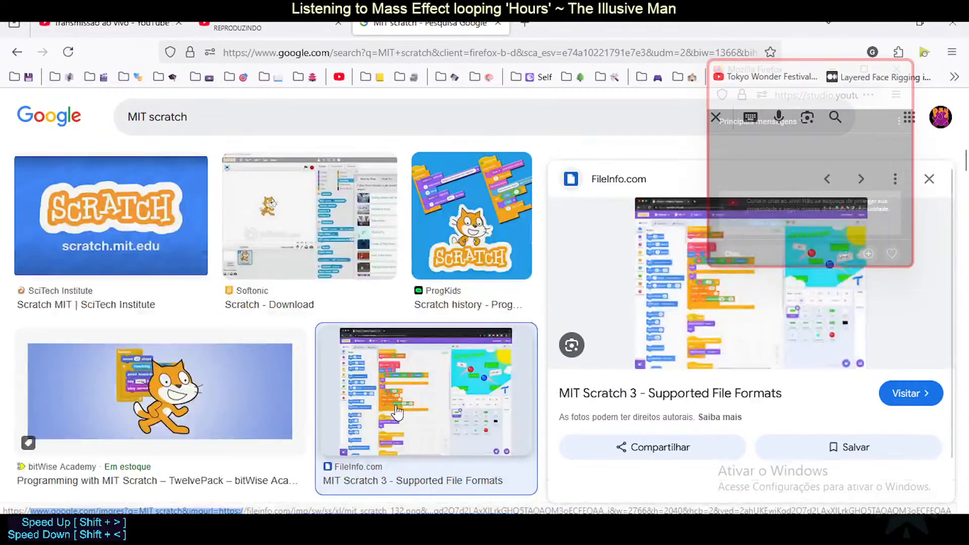
{"action": "left_click", "coordinate": [632, 320]}
Step: Enlarge the Scratch screenshot in the Software Overview section to examine its block-based code
{"action": "scroll", "coordinate": [397, 396], "scroll_direction": "down", "scroll_amount": 10}
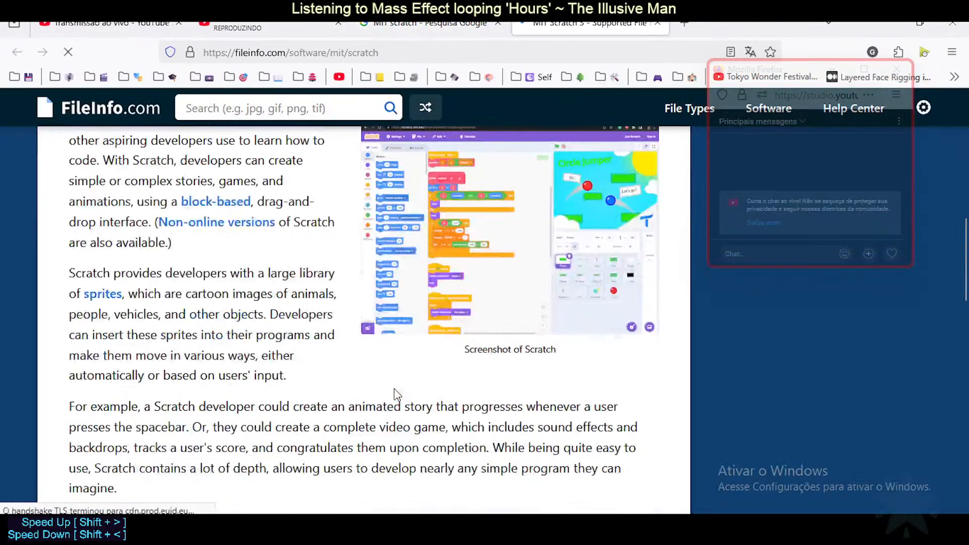
{"action": "scroll", "coordinate": [439, 370], "scroll_direction": "up", "scroll_amount": 3}
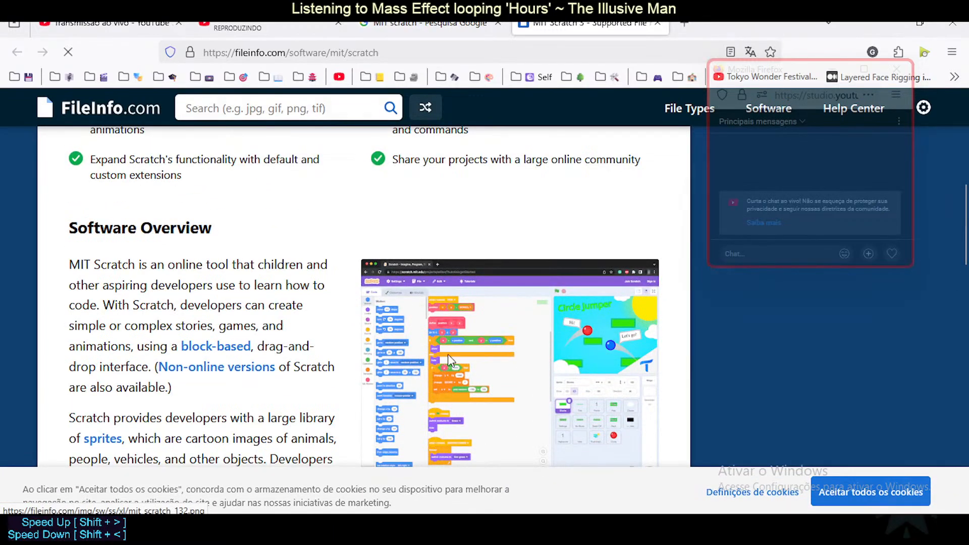
{"action": "left_click", "coordinate": [446, 355]}
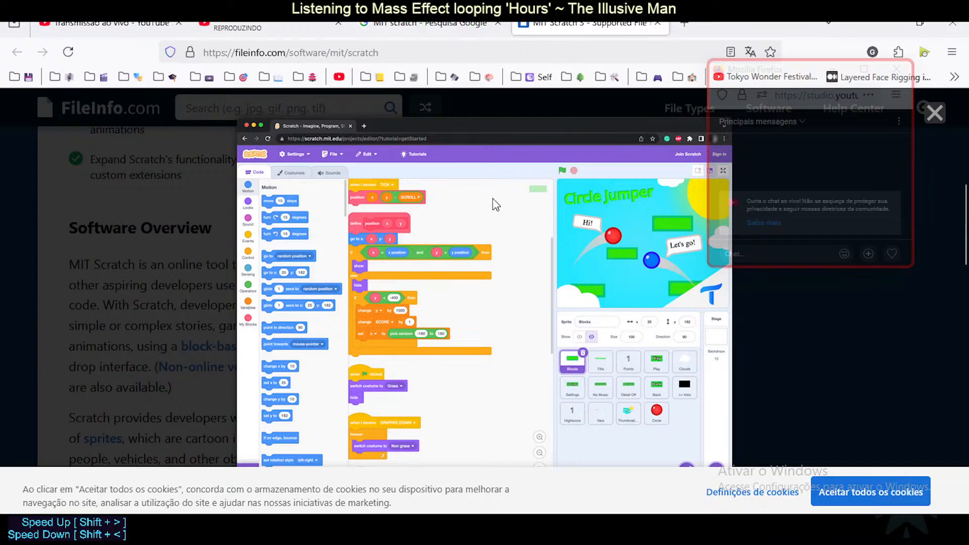
Step: Close the FileInfo.com and Google image search tabs and return to ARM-Tuka's head and chest in Blender
{"action": "left_click", "coordinate": [658, 23]}
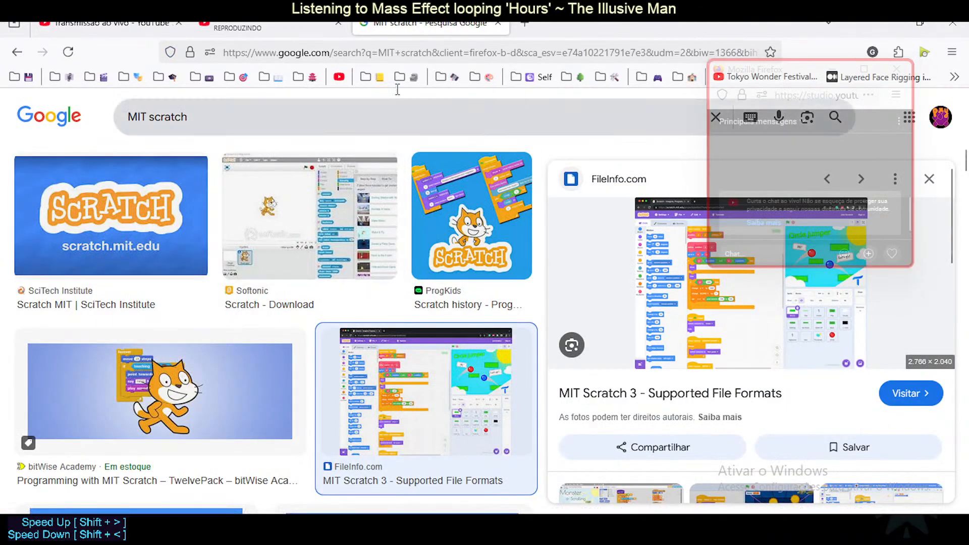
{"action": "left_click", "coordinate": [497, 23]}
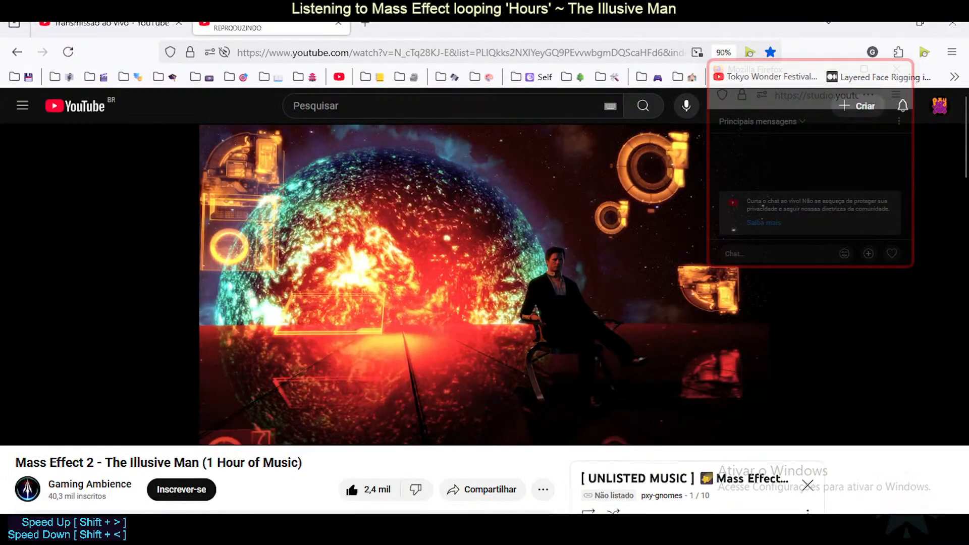
{"action": "left_click", "coordinate": [715, 534]}
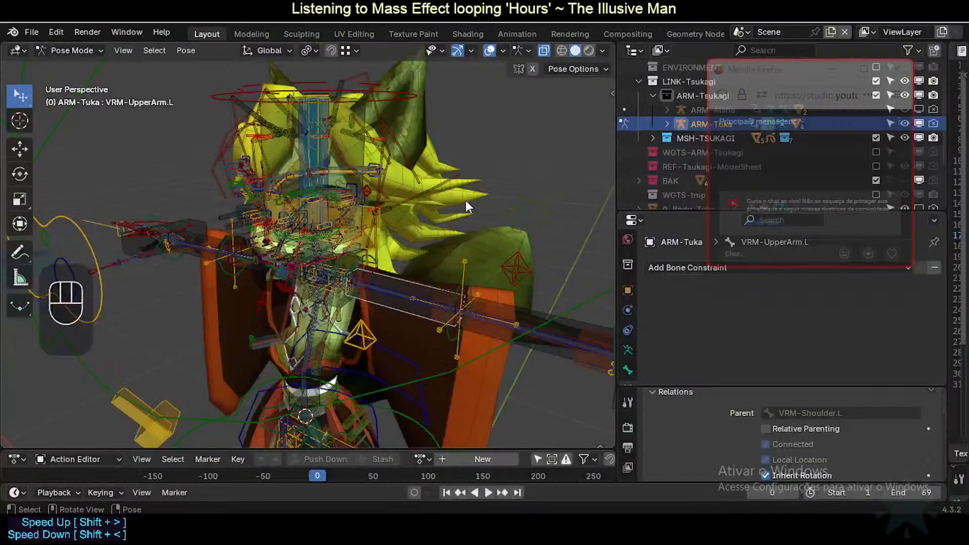
{"action": "middle_click_drag", "start_coordinate": [361, 252], "coordinate": [410, 251]}
{"action": "scroll", "coordinate": [443, 246], "scroll_direction": "up", "scroll_amount": 1}
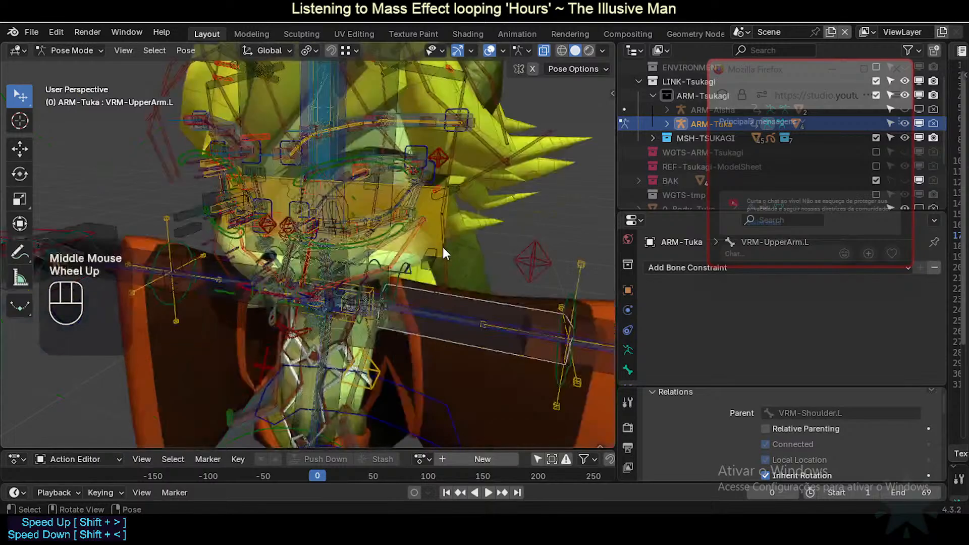
Step: Examine ARM-Tuka's bone controls around the head, shoulders and left arm in Pose Mode
{"action": "scroll", "coordinate": [443, 247], "scroll_direction": "down", "scroll_amount": 2}
{"action": "scroll", "coordinate": [407, 231], "scroll_direction": "up", "scroll_amount": 1}
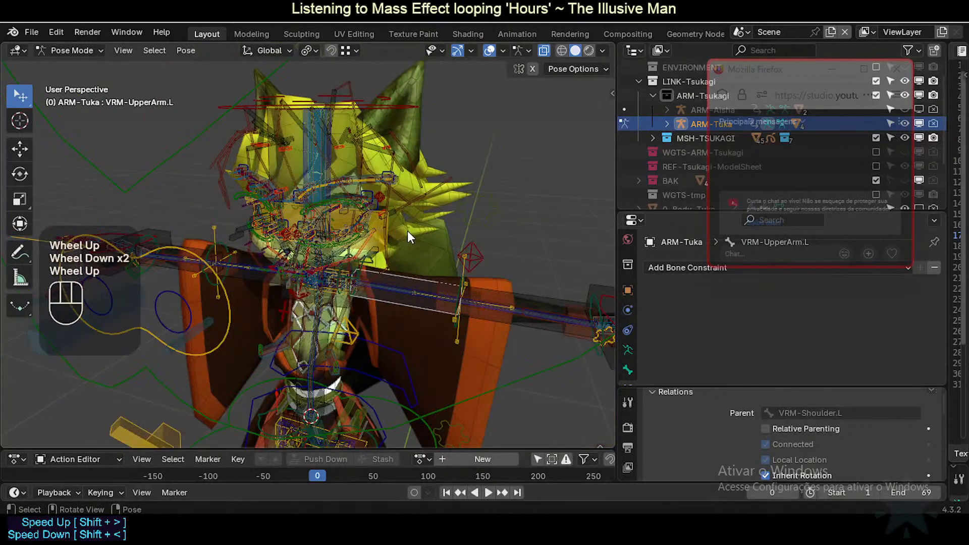
{"action": "scroll", "coordinate": [399, 237], "scroll_direction": "down", "scroll_amount": 2}
{"action": "scroll", "coordinate": [396, 247], "scroll_direction": "up", "scroll_amount": 1}
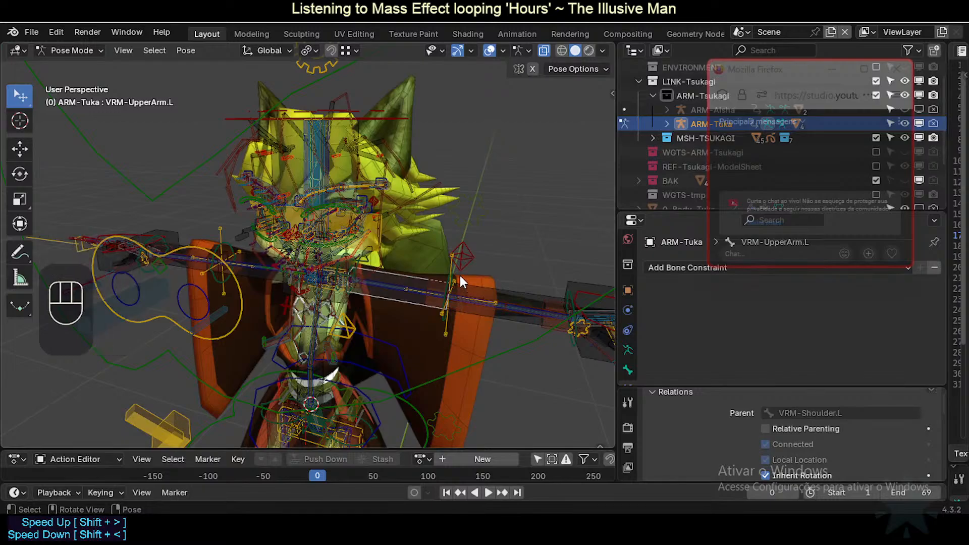
{"action": "scroll", "coordinate": [459, 276], "scroll_direction": "down", "scroll_amount": 1}
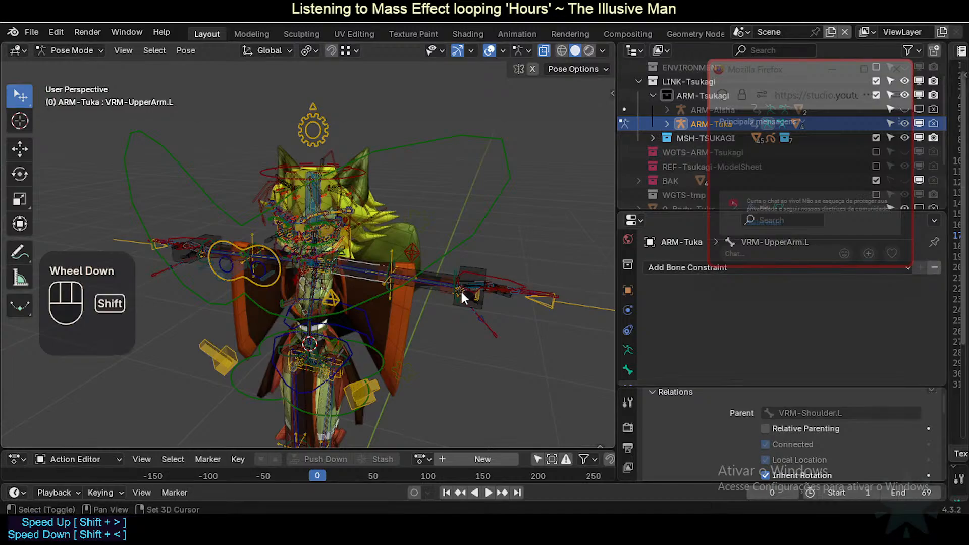
{"action": "middle_click_drag", "start_coordinate": [460, 289], "coordinate": [376, 287], "text": "shift"}
{"action": "scroll", "coordinate": [376, 287], "scroll_direction": "up", "scroll_amount": 1}
Step: Toggle ARM-Tuka between Object Mode and Pose Mode to compare the rig displays, finishing in Object Mode
{"action": "key", "text": "ctrl+Tab"}
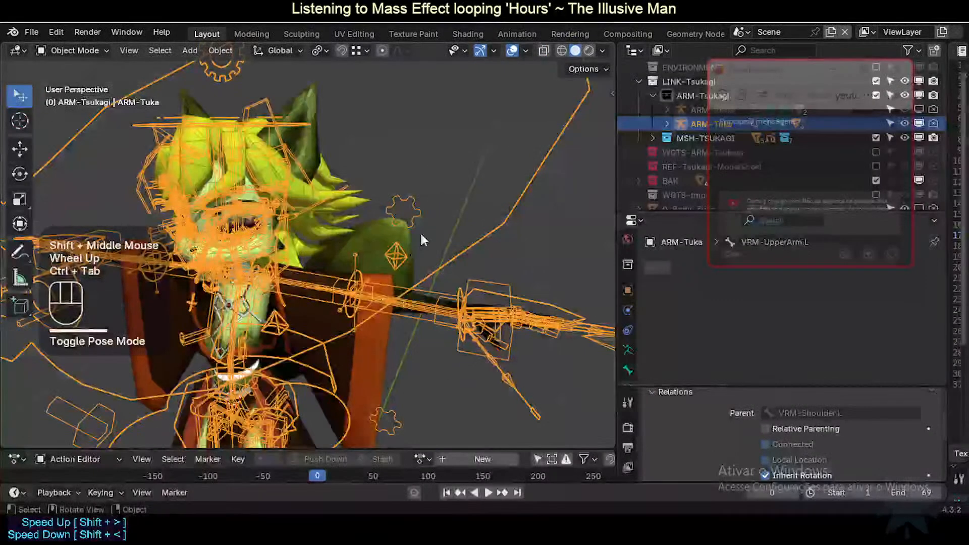
{"action": "scroll", "coordinate": [420, 231], "scroll_direction": "down", "scroll_amount": 1}
{"action": "middle_click_drag", "start_coordinate": [420, 232], "coordinate": [437, 265], "text": "shift"}
{"action": "key", "text": "ctrl+Tab"}
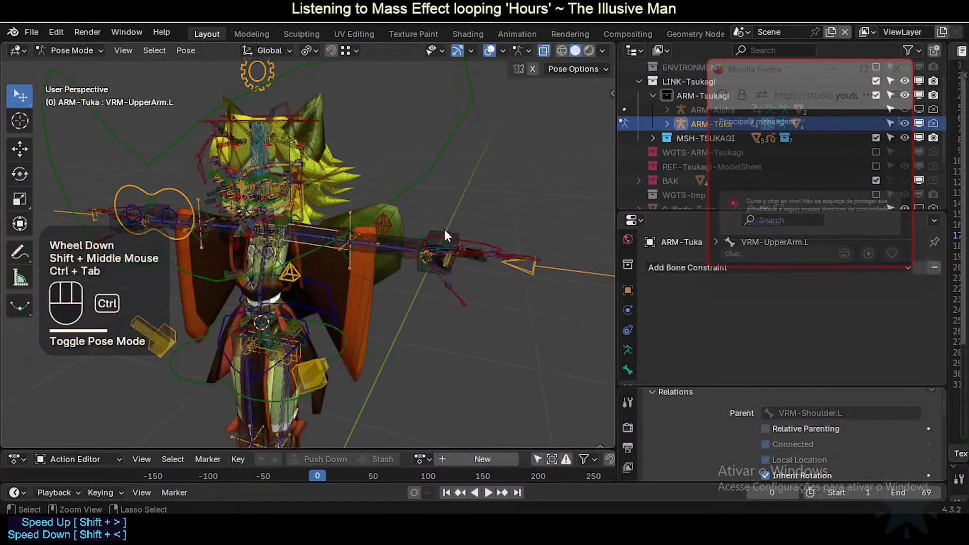
{"action": "scroll", "coordinate": [411, 269], "scroll_direction": "down", "scroll_amount": 1}
{"action": "key", "text": "ctrl+Tab"}
Step: Examine ARM-Tuka's rig in Object Mode from the face and chest out to the arms and hips
{"action": "middle_click_drag", "start_coordinate": [332, 317], "coordinate": [385, 267], "text": "shift"}
{"action": "scroll", "coordinate": [379, 281], "scroll_direction": "up", "scroll_amount": 2}
{"action": "scroll", "coordinate": [383, 255], "scroll_direction": "up", "scroll_amount": 1}
{"action": "scroll", "coordinate": [385, 268], "scroll_direction": "down", "scroll_amount": 1, "text": "shift"}
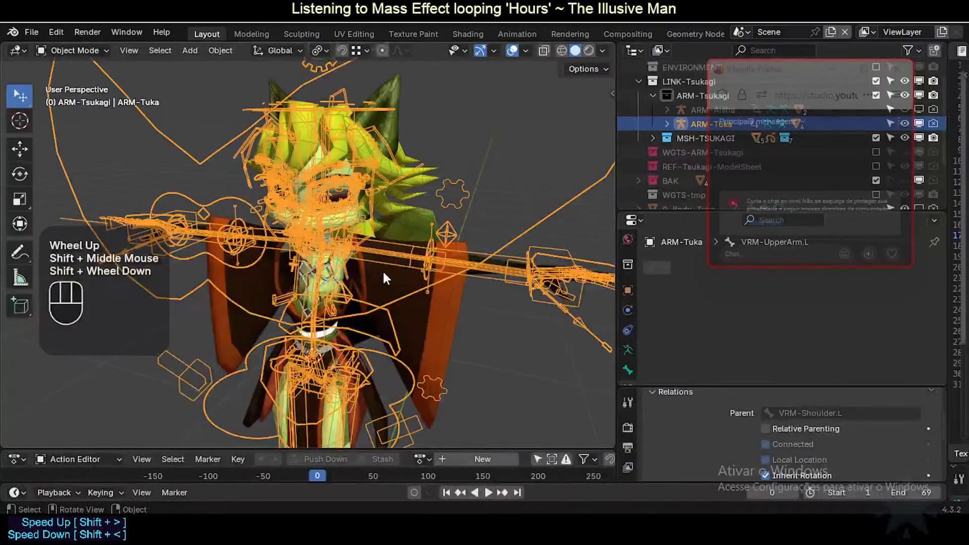
{"action": "scroll", "coordinate": [404, 230], "scroll_direction": "up", "scroll_amount": 2}
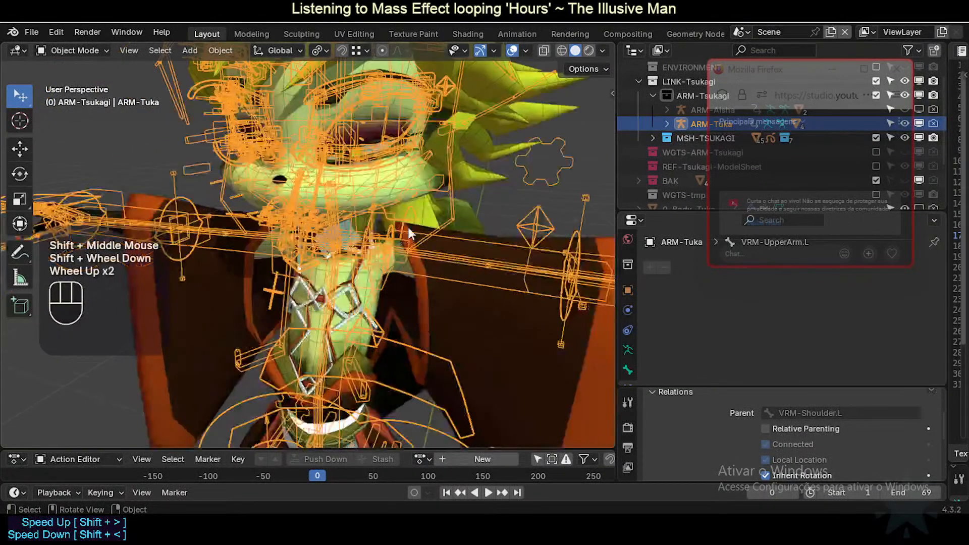
{"action": "scroll", "coordinate": [408, 227], "scroll_direction": "down", "scroll_amount": 3}
{"action": "middle_click_drag", "start_coordinate": [401, 268], "coordinate": [398, 229]}
{"action": "scroll", "coordinate": [422, 194], "scroll_direction": "up", "scroll_amount": 1}
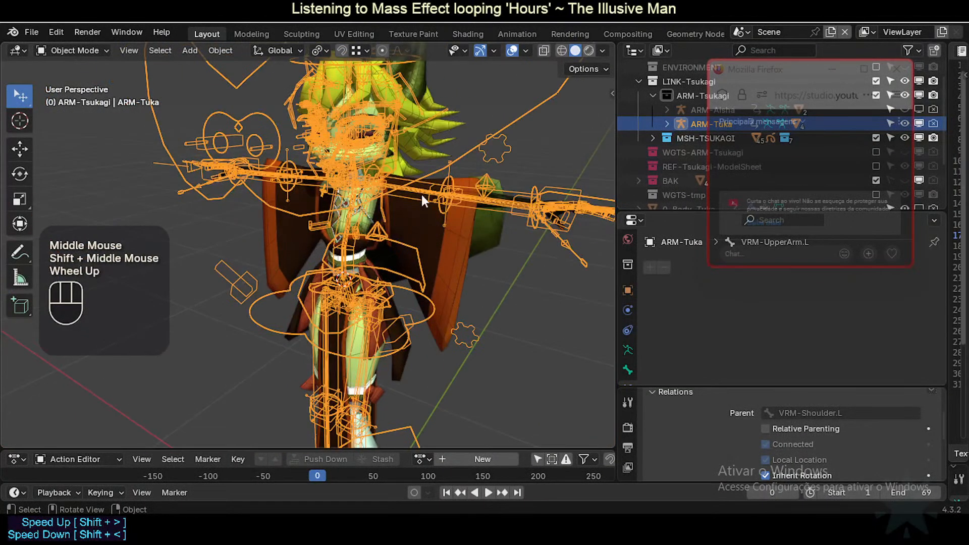
{"action": "middle_click_drag", "start_coordinate": [422, 194], "coordinate": [401, 269], "text": "shift"}
{"action": "scroll", "coordinate": [401, 241], "scroll_direction": "up", "scroll_amount": 1}
{"action": "scroll", "coordinate": [404, 218], "scroll_direction": "down", "scroll_amount": 1}
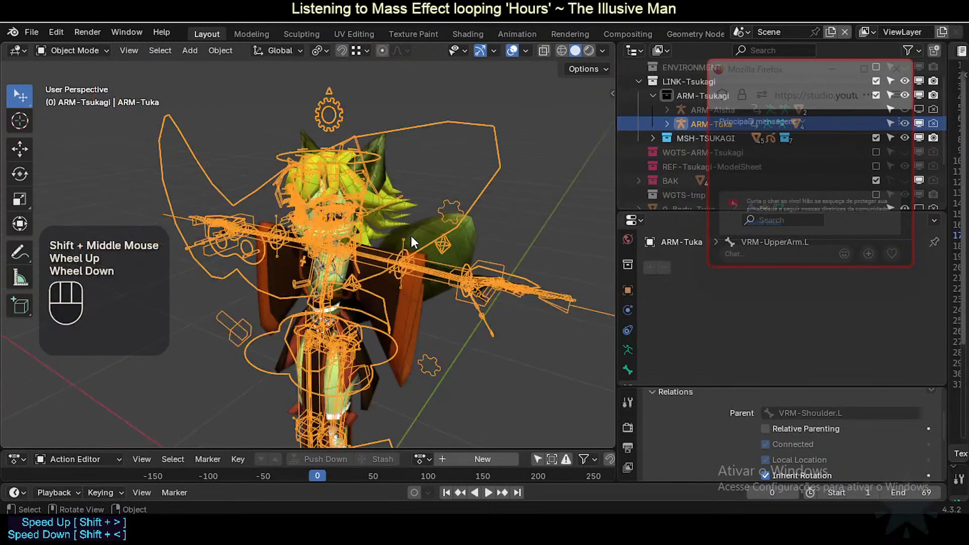
Step: Return ARM-Tuka to Pose Mode and move the floating Firefox chat window off the upper Outliner entries
{"action": "middle_click_drag", "start_coordinate": [411, 235], "coordinate": [371, 290]}
{"action": "scroll", "coordinate": [362, 313], "scroll_direction": "up", "scroll_amount": 2}
{"action": "key", "text": "ctrl+Tab"}
{"action": "scroll", "coordinate": [361, 280], "scroll_direction": "up", "scroll_amount": 2}
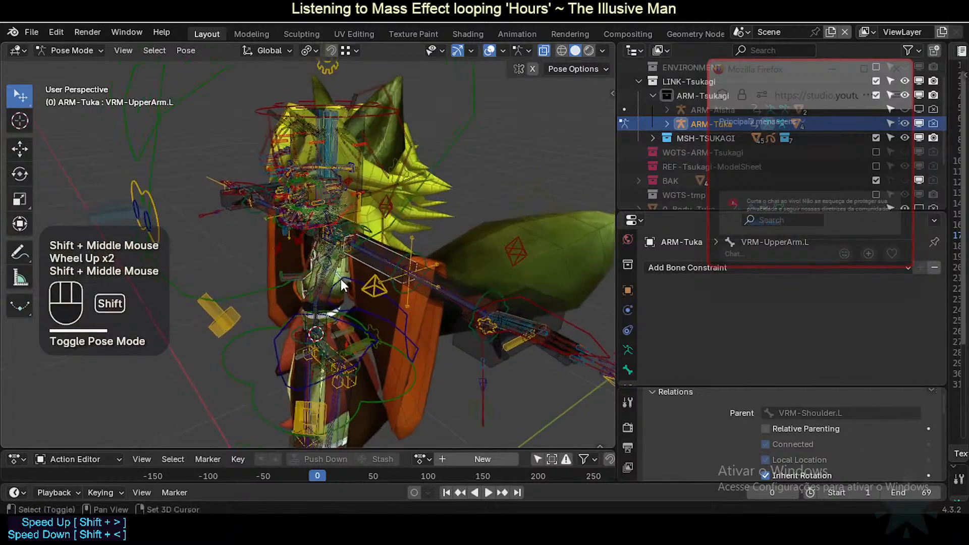
{"action": "left_click_drag", "start_coordinate": [791, 74], "coordinate": [782, 177]}
Step: Select the large MTR-EyesTrack control bone around ARM-Tuka's head
{"action": "scroll", "coordinate": [474, 182], "scroll_direction": "down", "scroll_amount": 2}
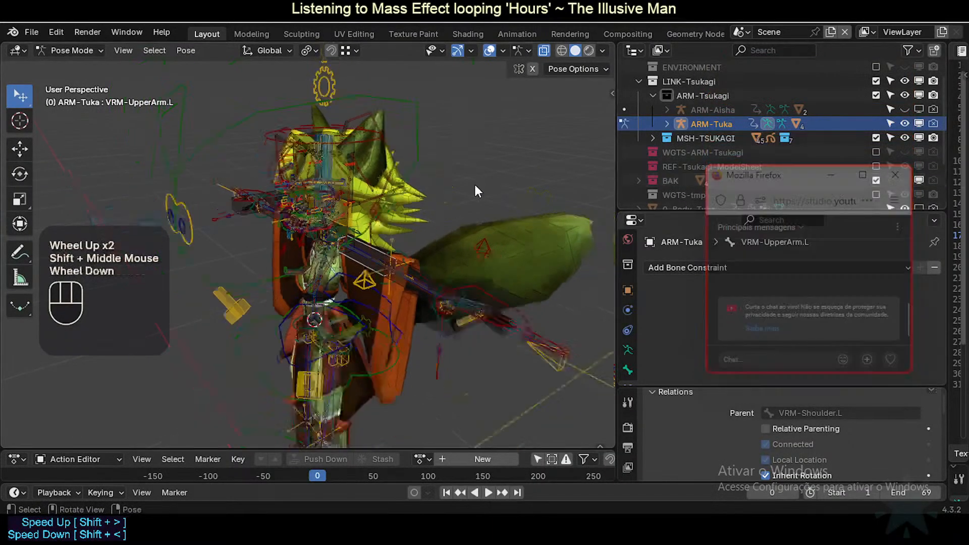
{"action": "left_click", "coordinate": [421, 186]}
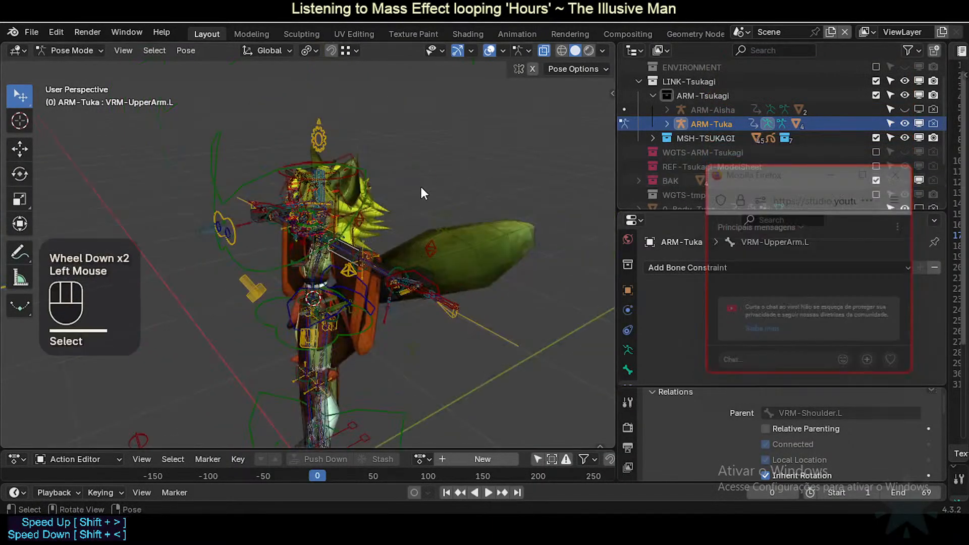
{"action": "scroll", "coordinate": [421, 187], "scroll_direction": "up", "scroll_amount": 2}
{"action": "left_click", "coordinate": [459, 127]}
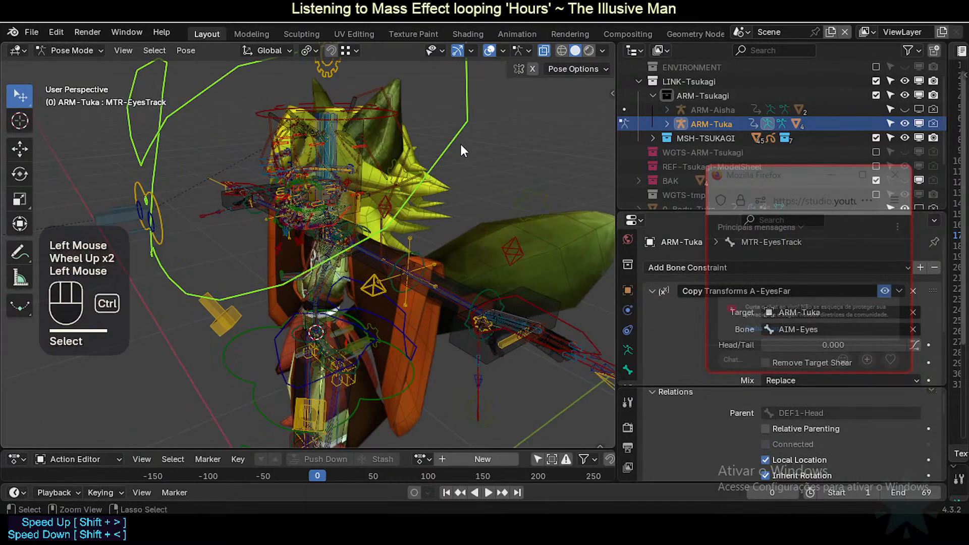
Step: Switch ARM-Tuka back to Object Mode and deselect the armature
{"action": "key", "text": "ctrl+Tab"}
{"action": "scroll", "coordinate": [440, 150], "scroll_direction": "down", "scroll_amount": 2}
{"action": "middle_click_drag", "start_coordinate": [387, 232], "coordinate": [426, 247]}
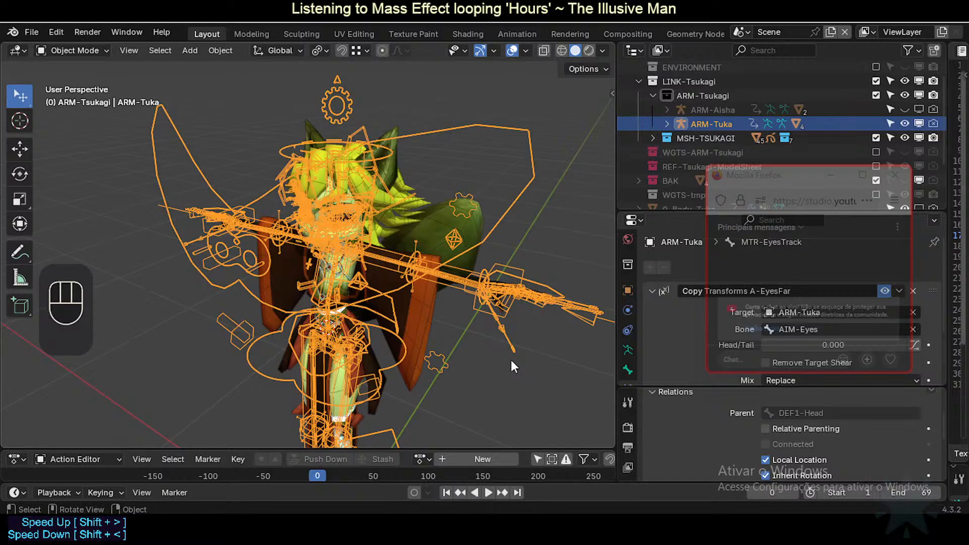
{"action": "left_click", "coordinate": [555, 290]}
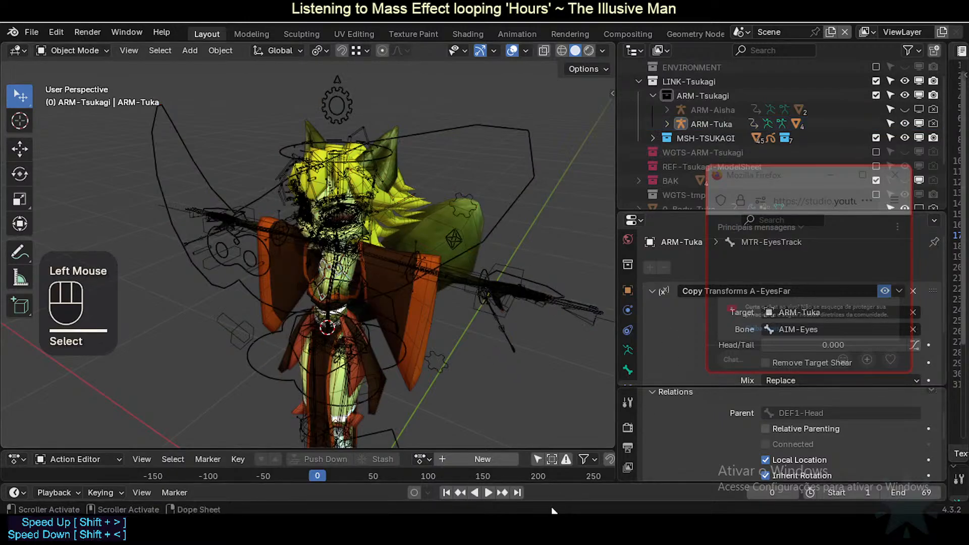